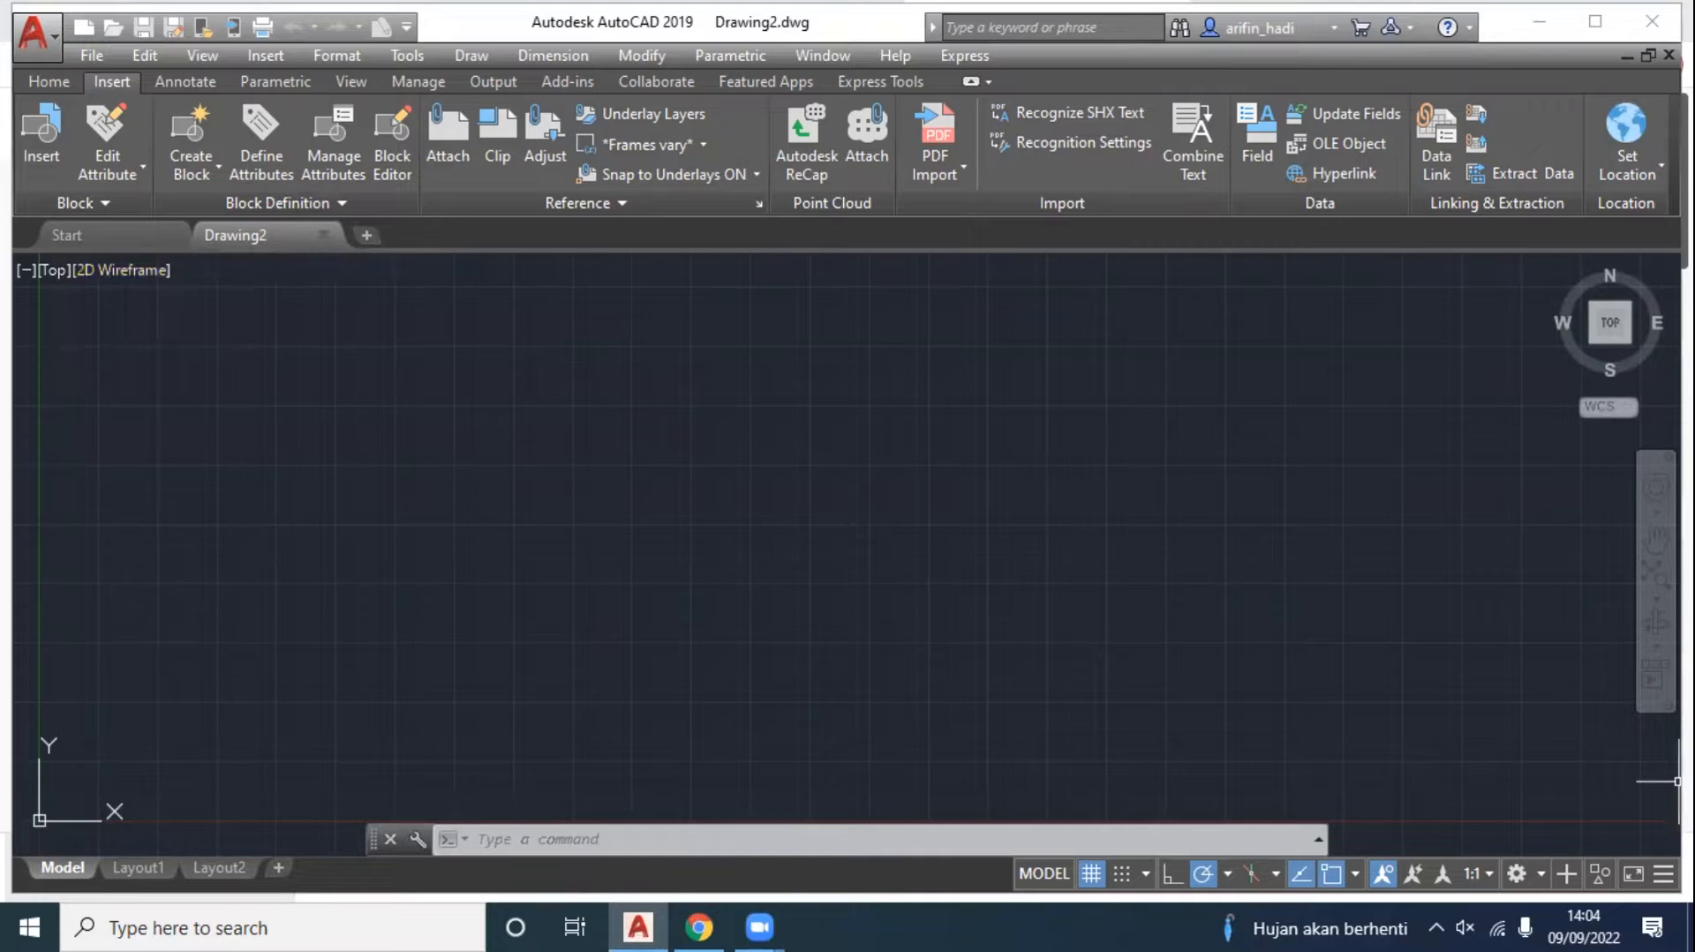
Step: Configure the drawing units with decimal length precision 0.0000, angle precision 0.00 and an insertion scale in meters
text(units)
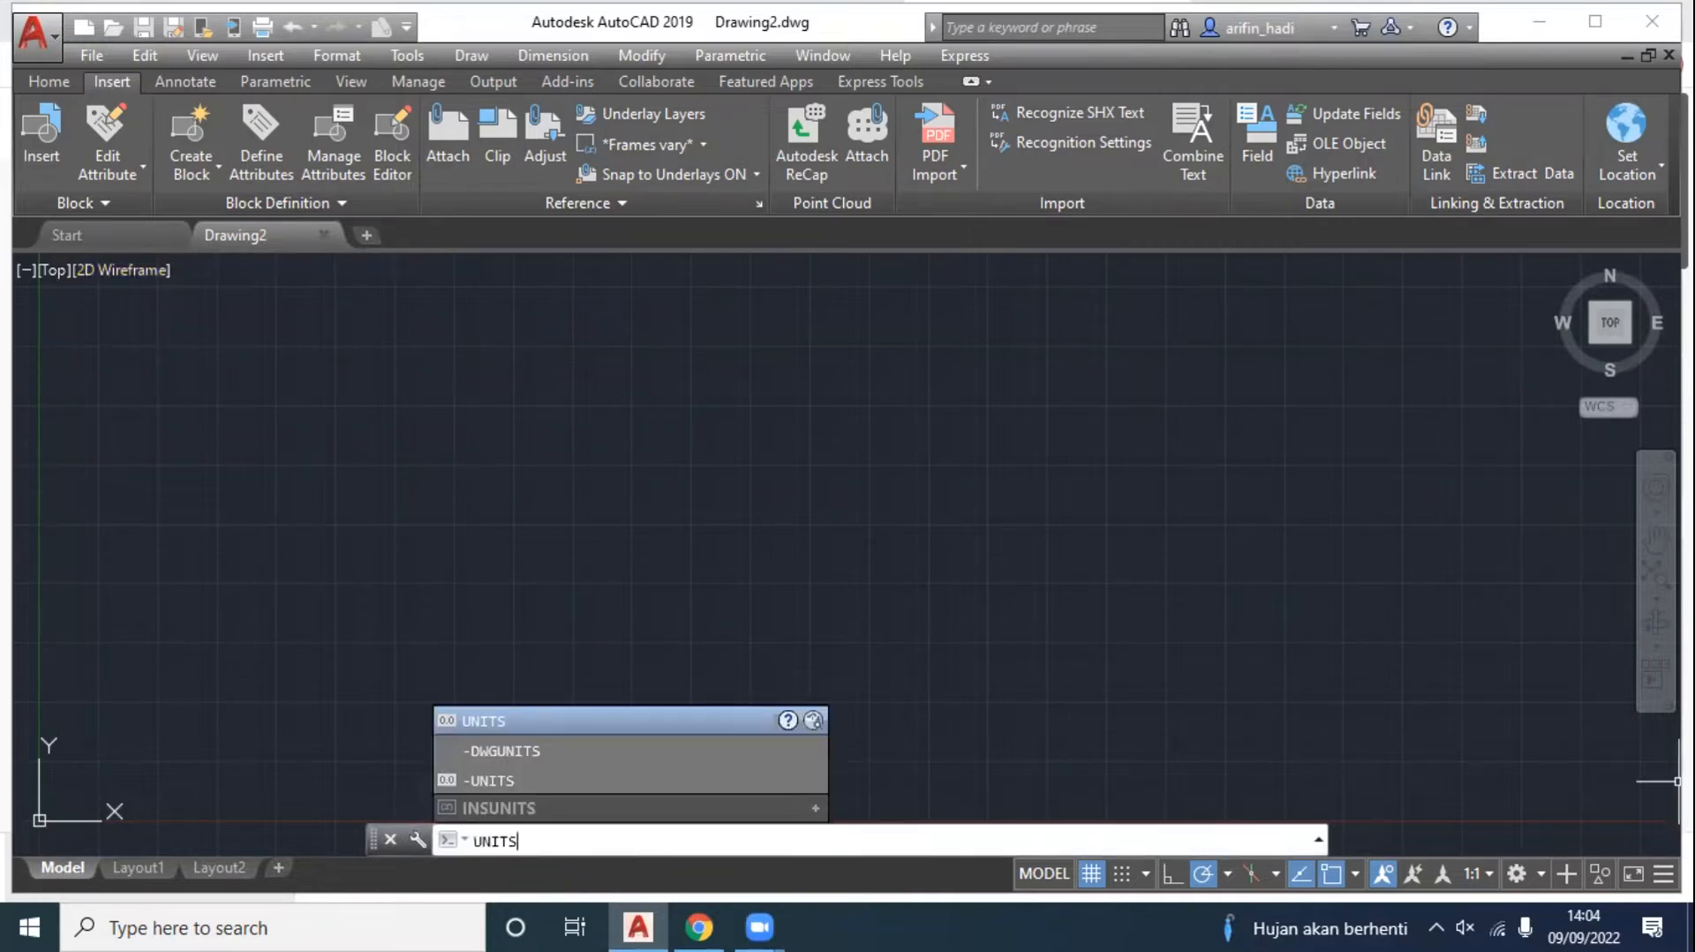
key(Return)
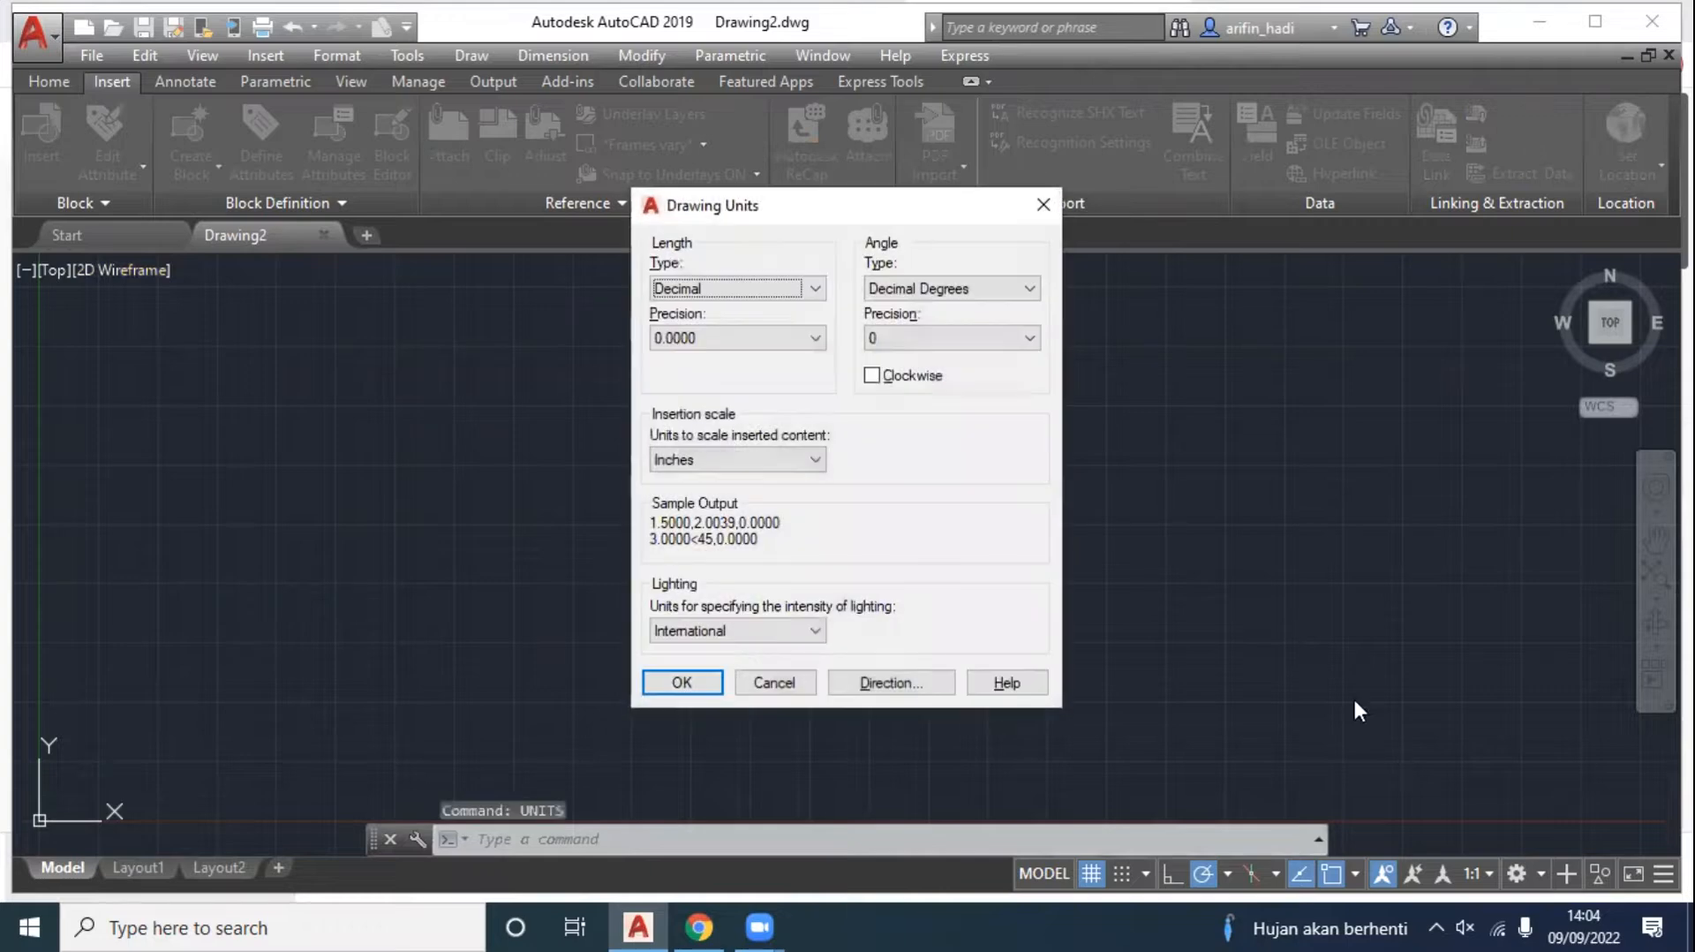
click(720, 339)
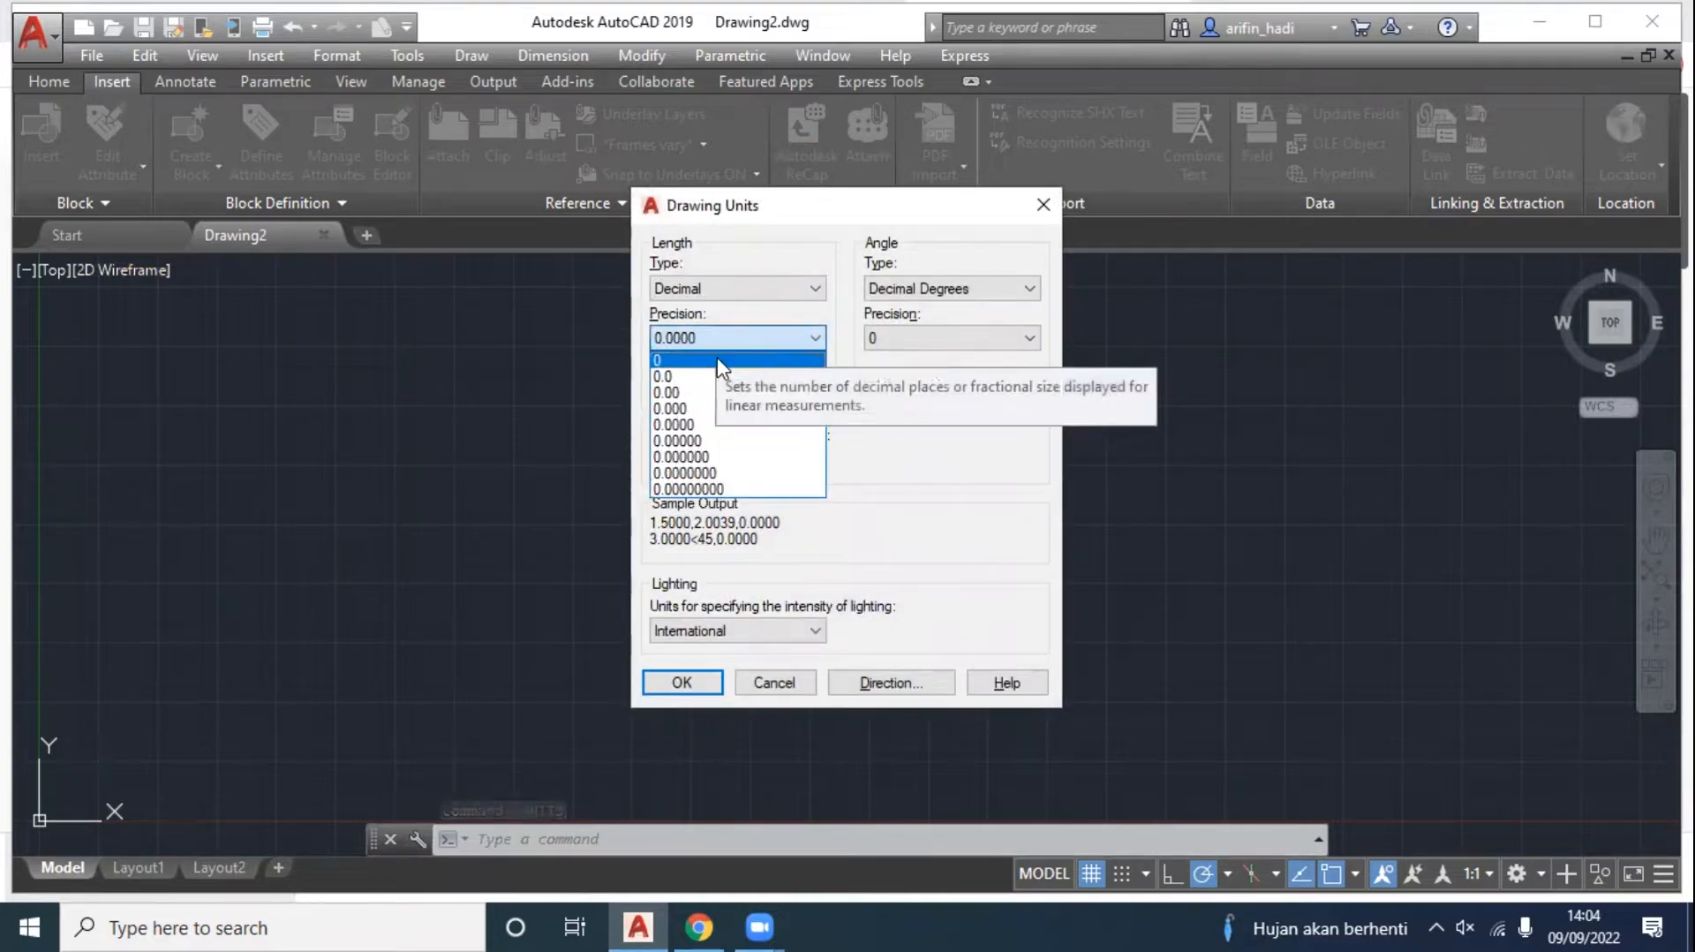
click(694, 425)
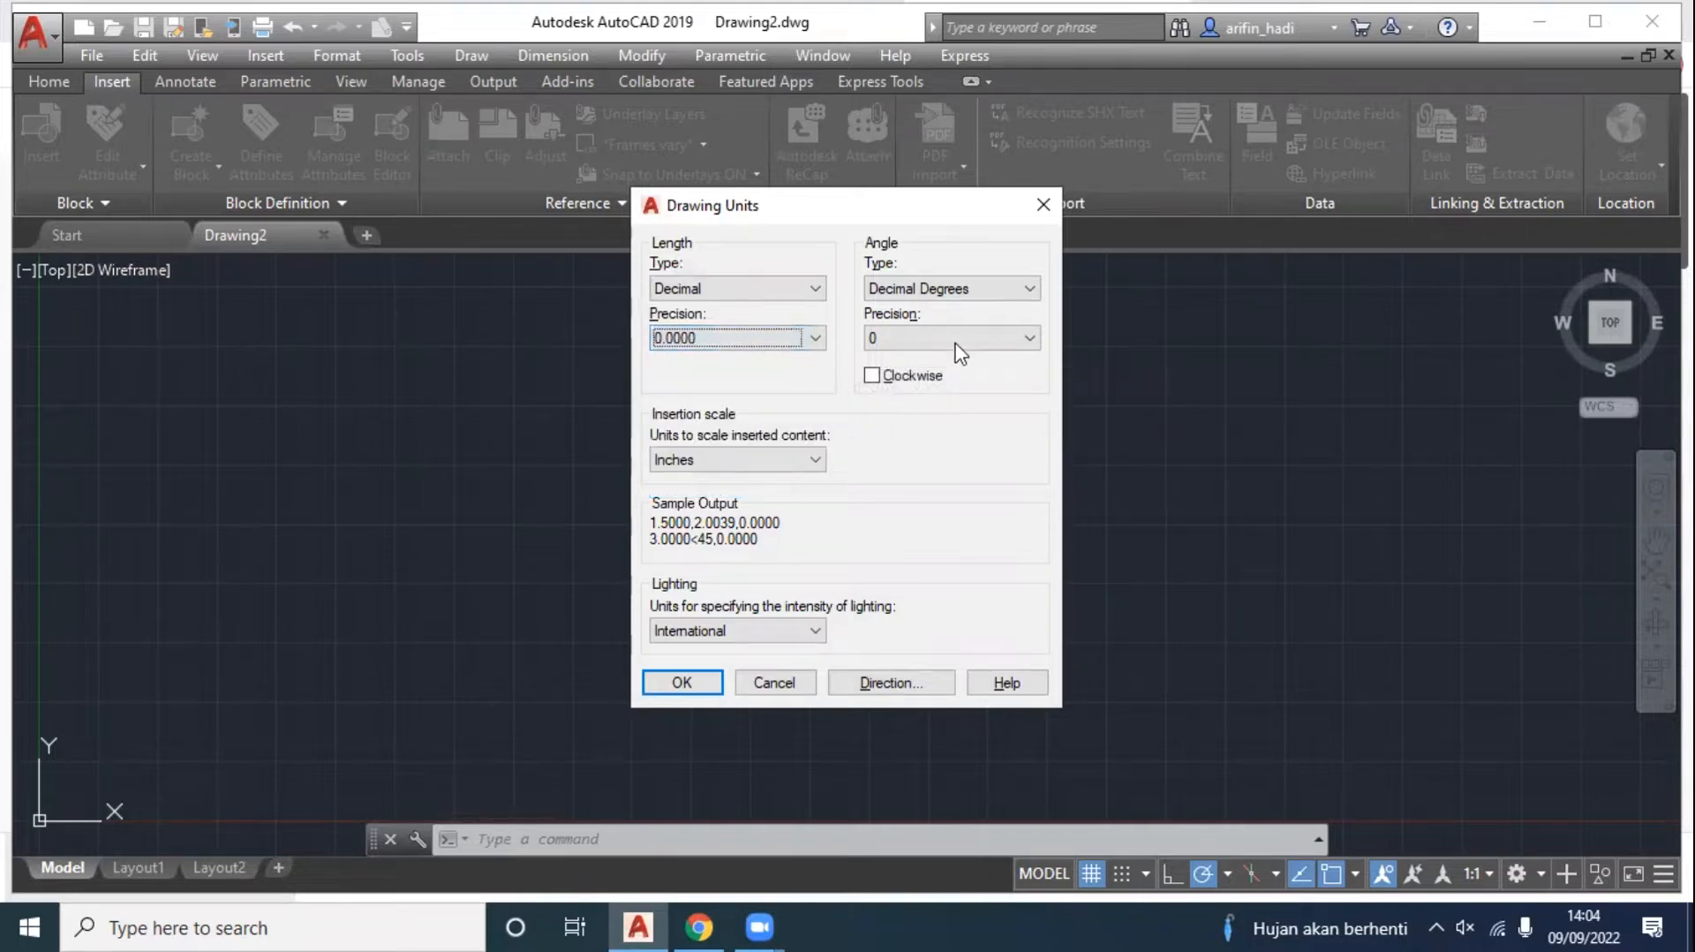
click(968, 340)
click(946, 392)
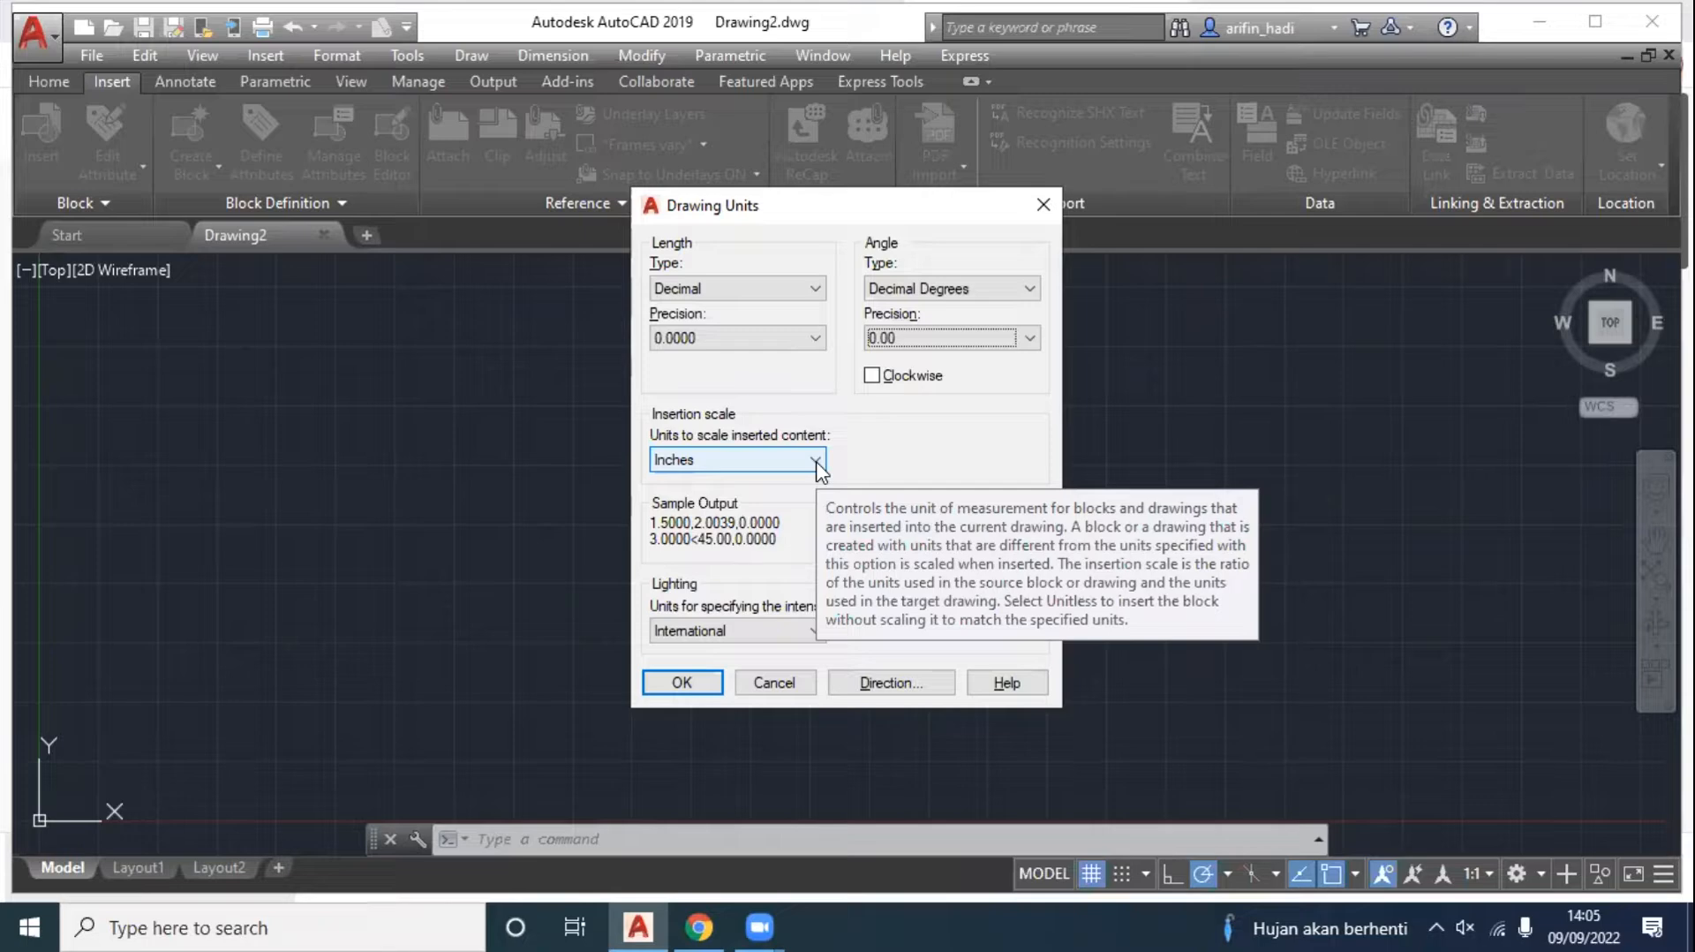
click(815, 461)
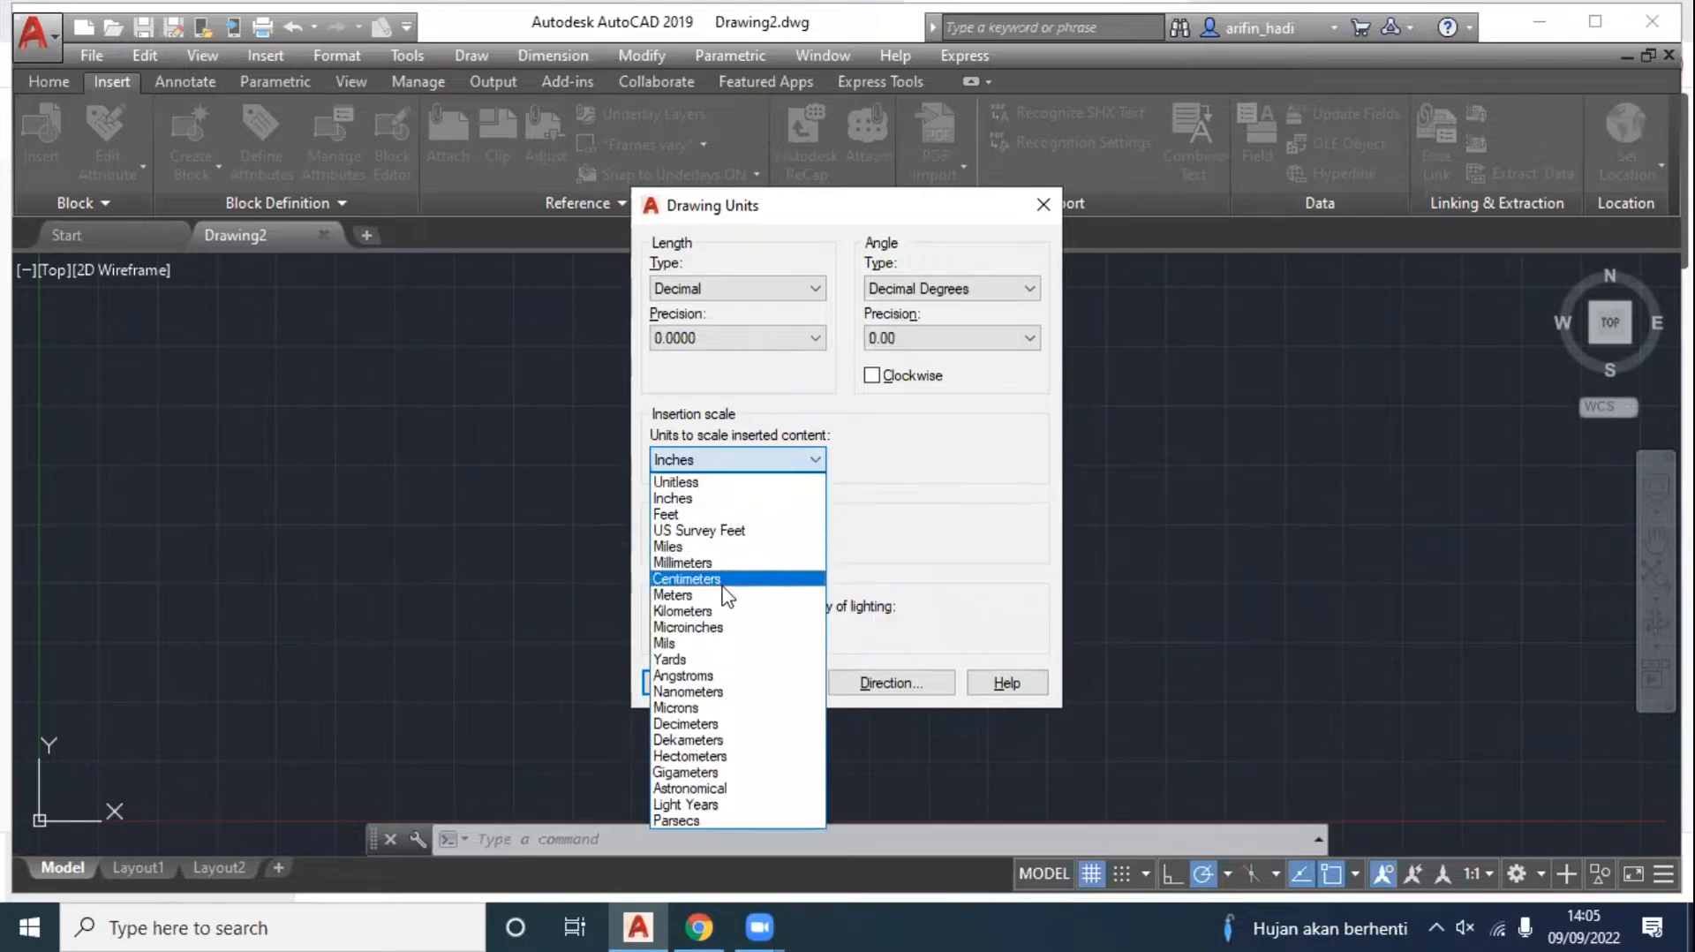
click(886, 519)
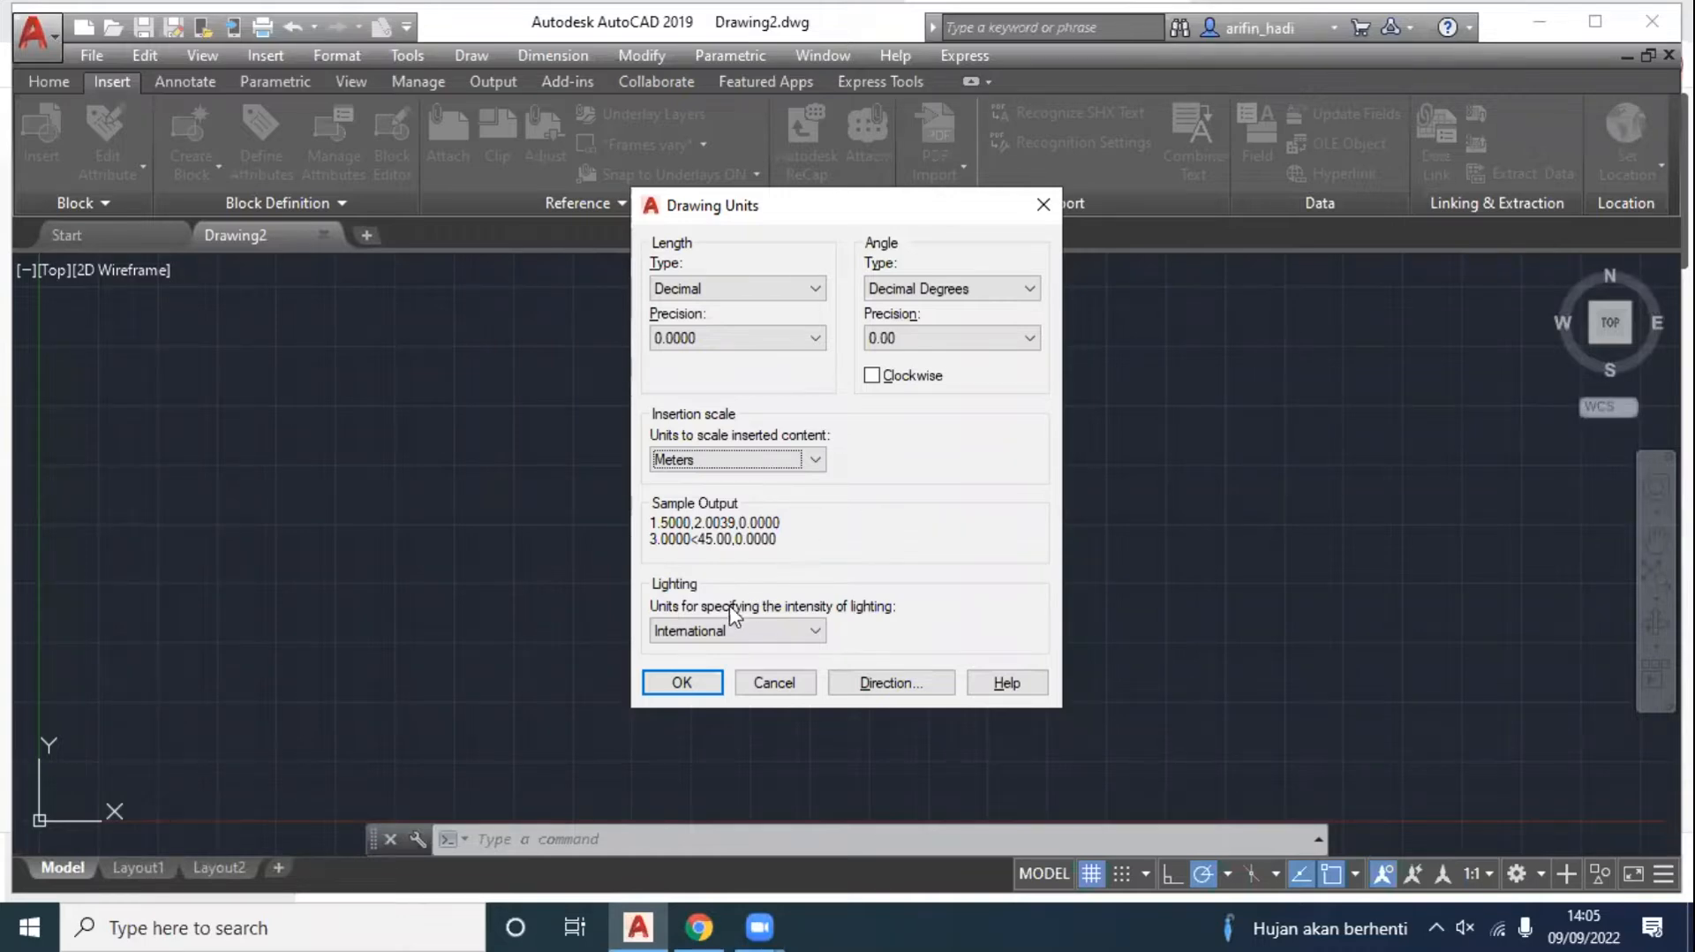
click(676, 685)
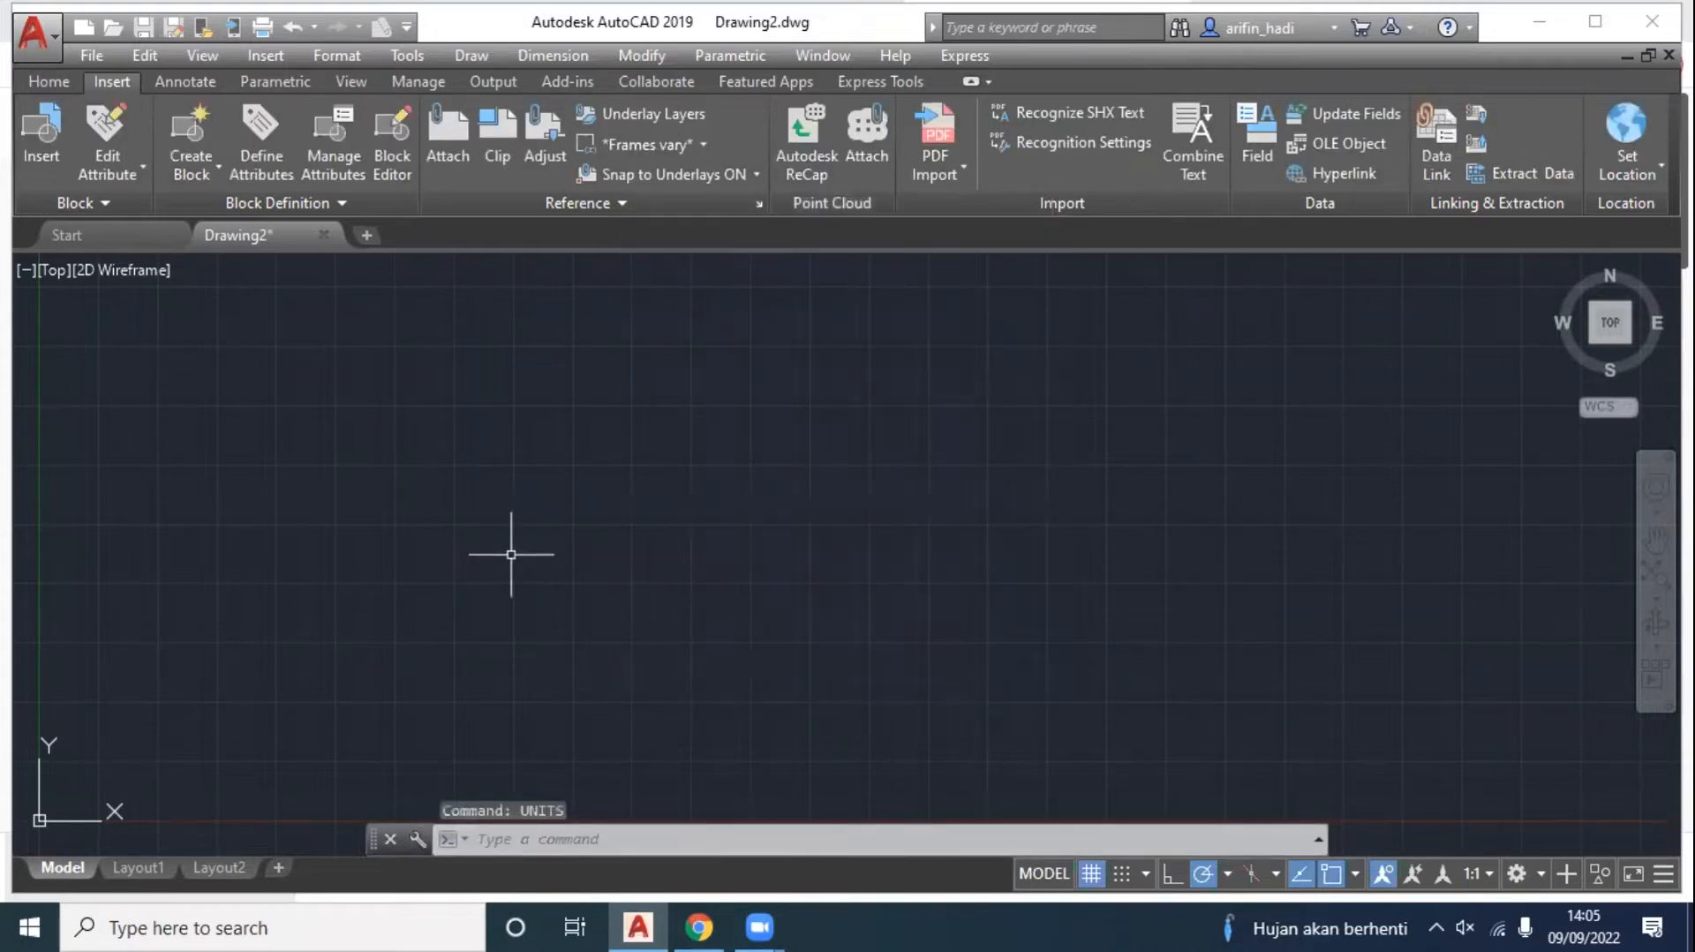
Step: Review the base angle direction in the drawing units settings, keeping East
text(units)
key(Return)
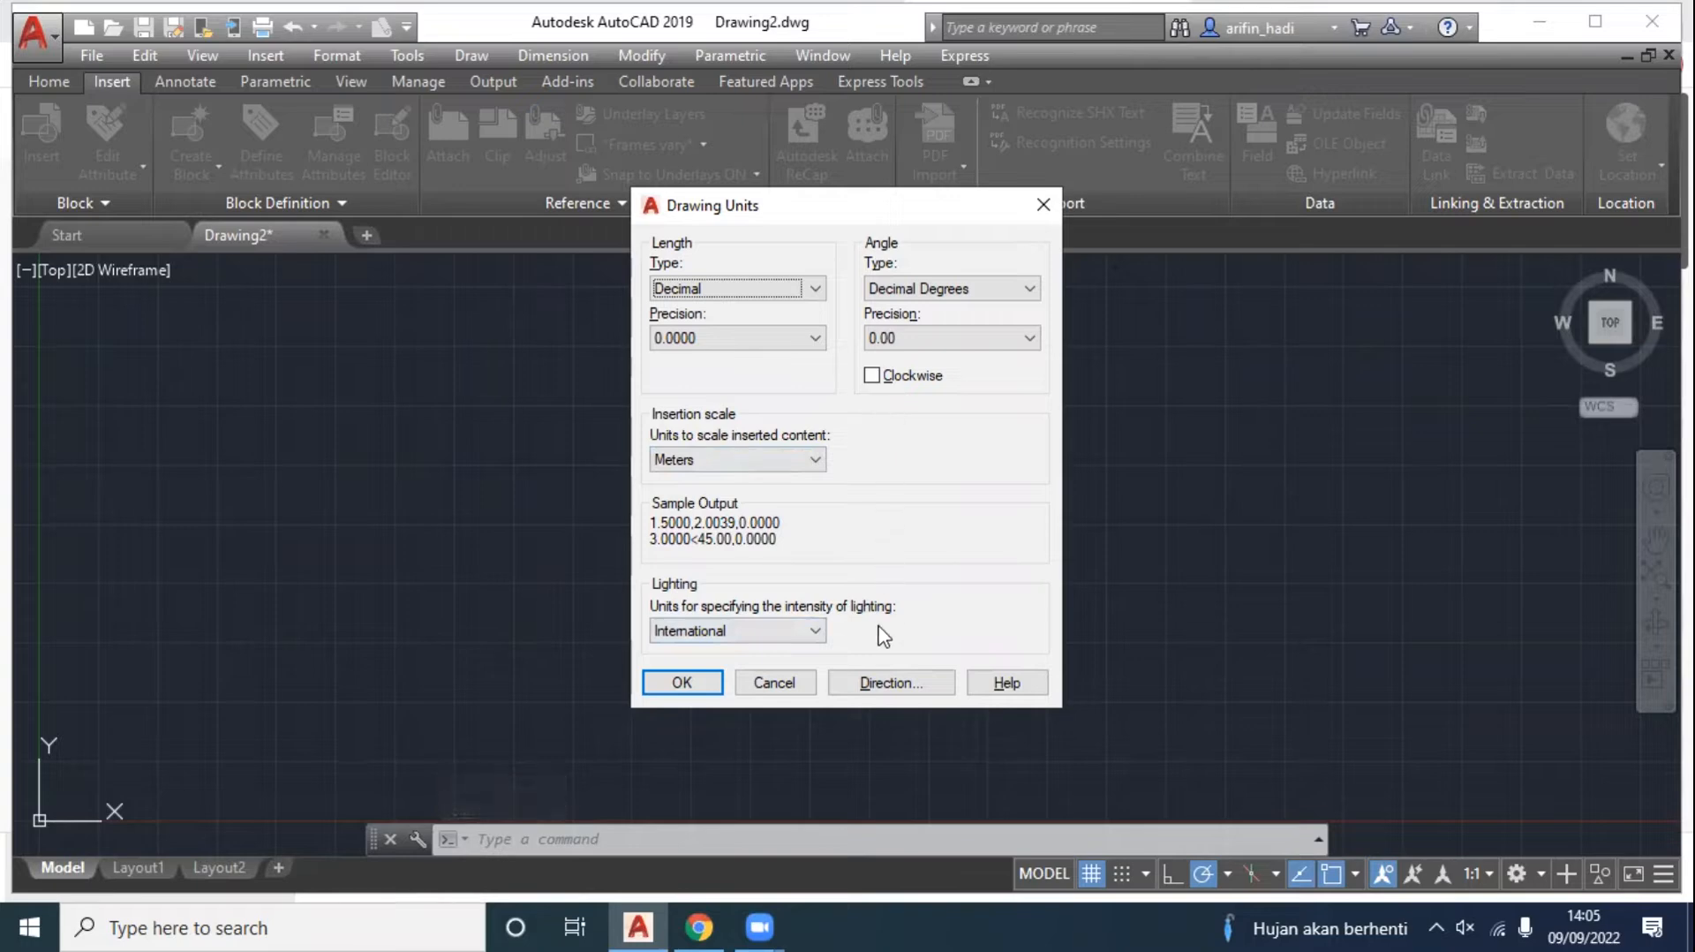
click(891, 683)
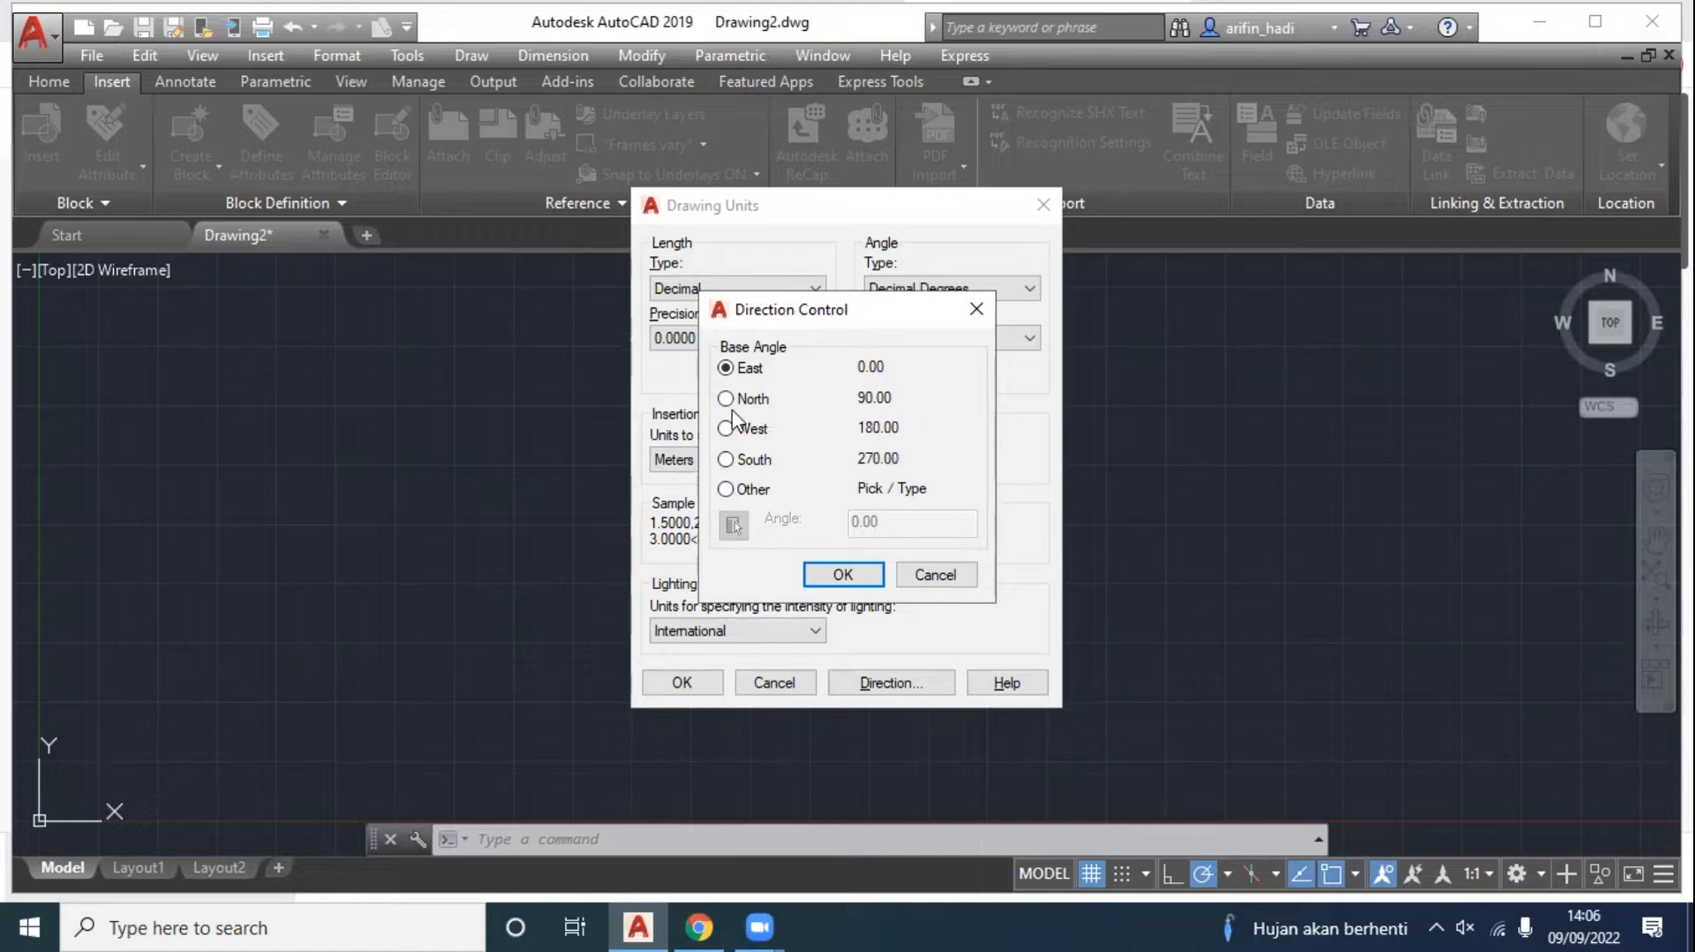
click(879, 580)
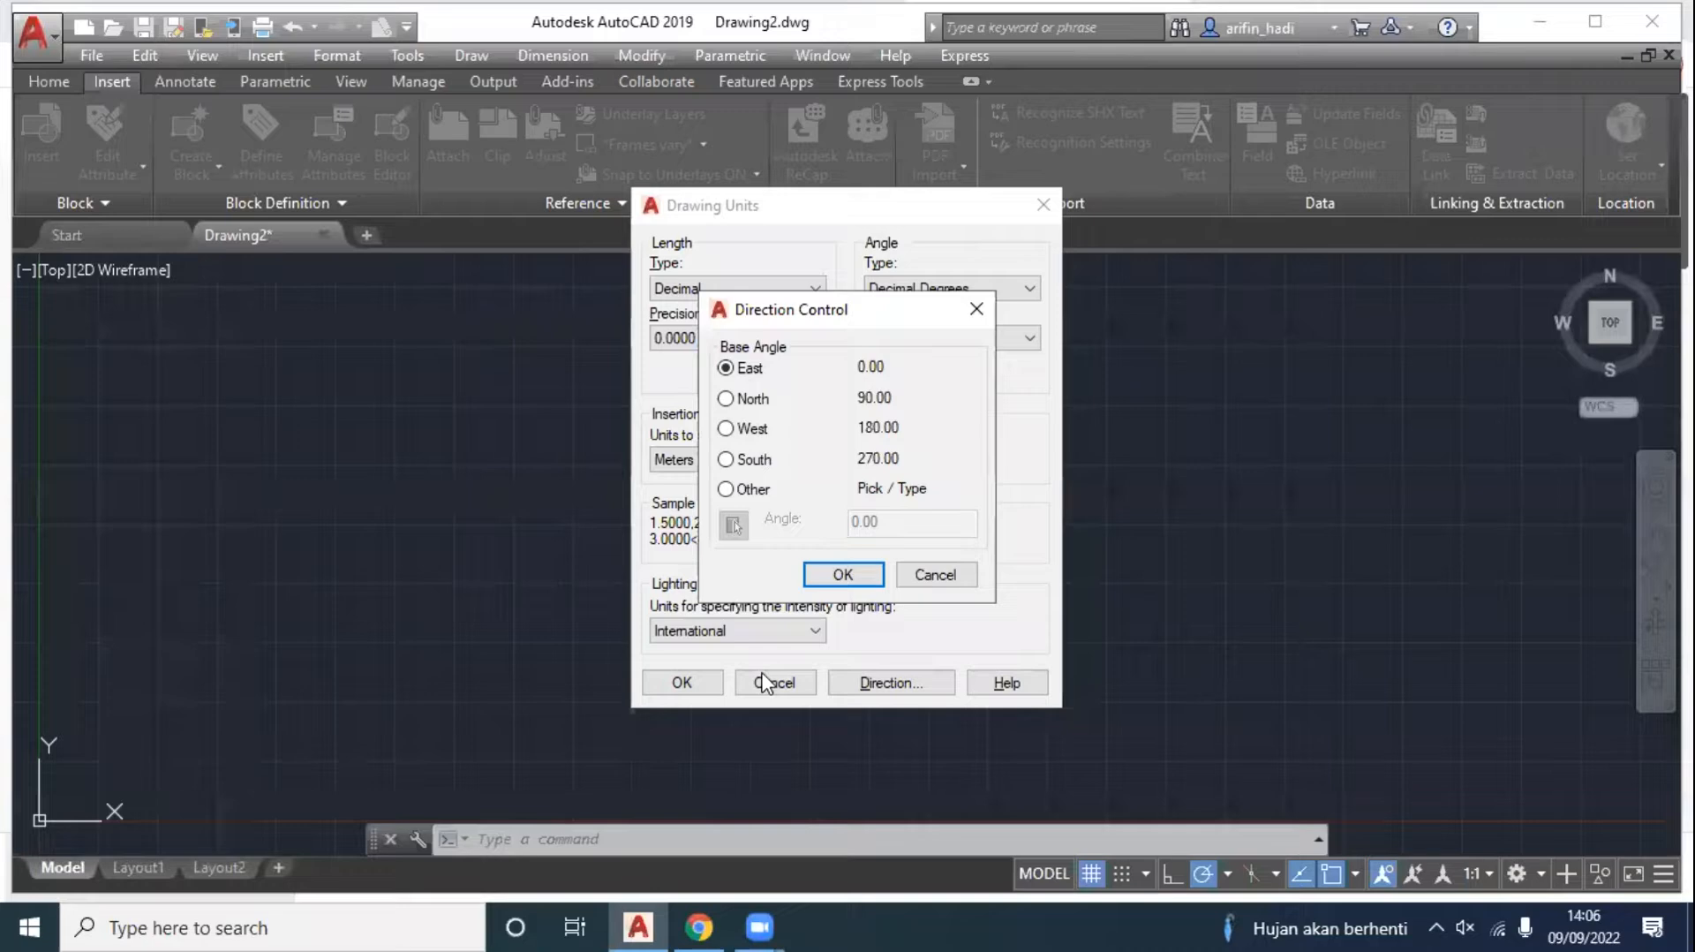
click(704, 691)
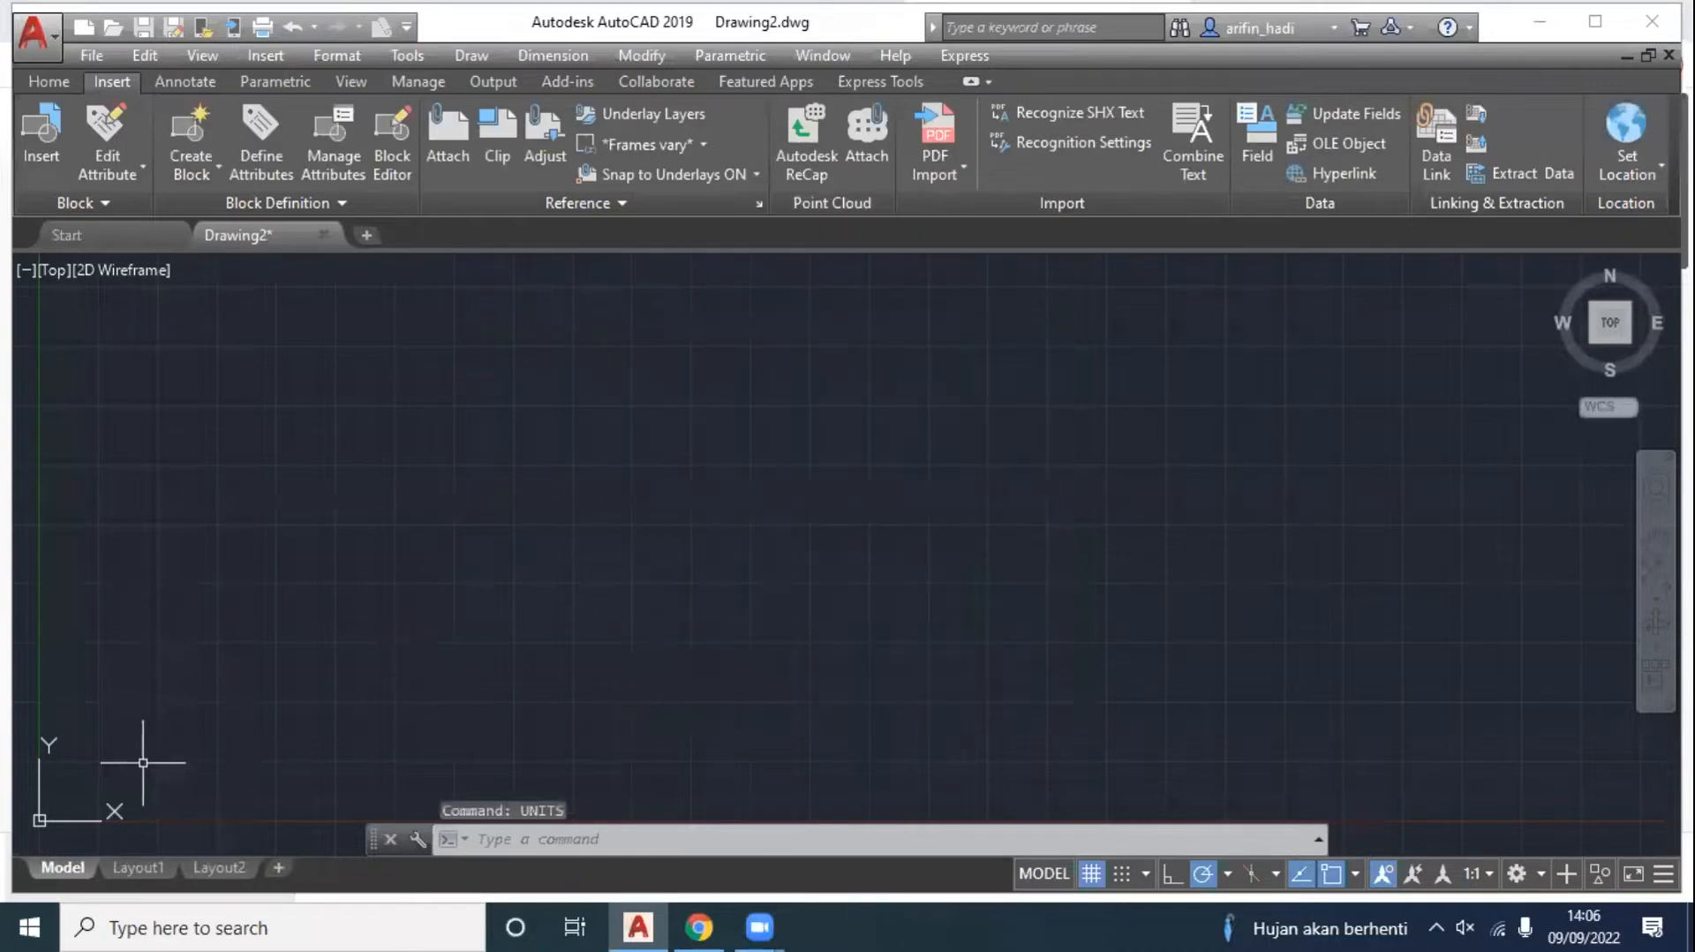
Step: Start setting the drawing's geographic location from the map and search for the address "ipb dramaga"
scroll(947, 382, down, 2)
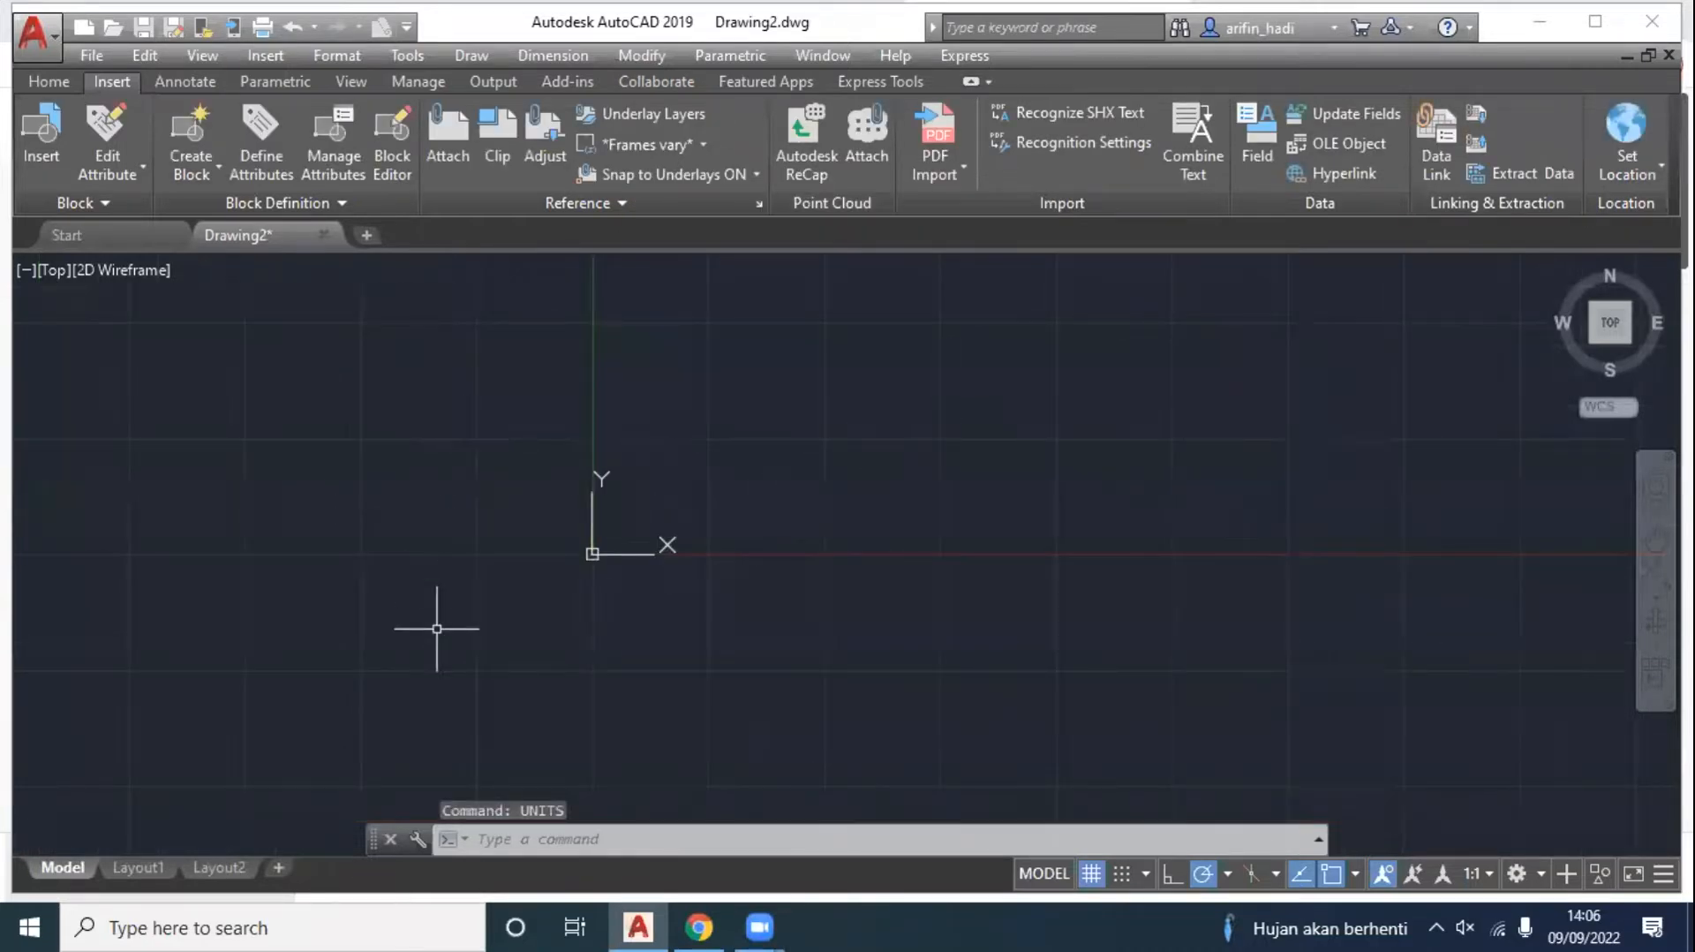
scroll(749, 556, up, 2)
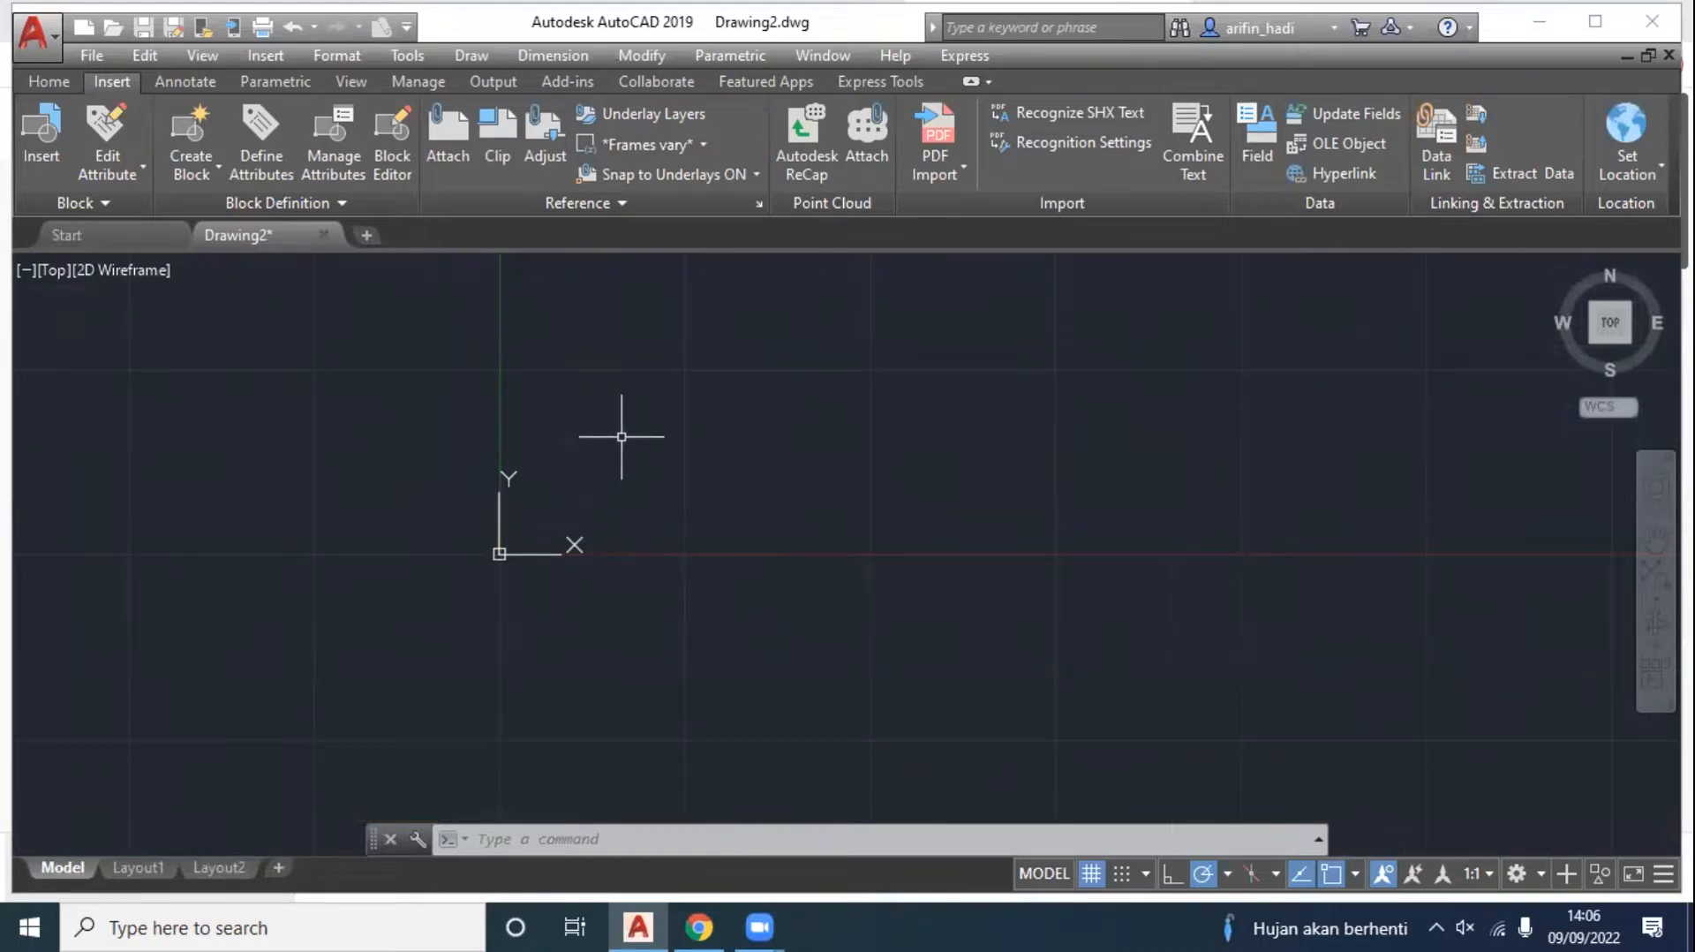
click(1608, 140)
click(1625, 215)
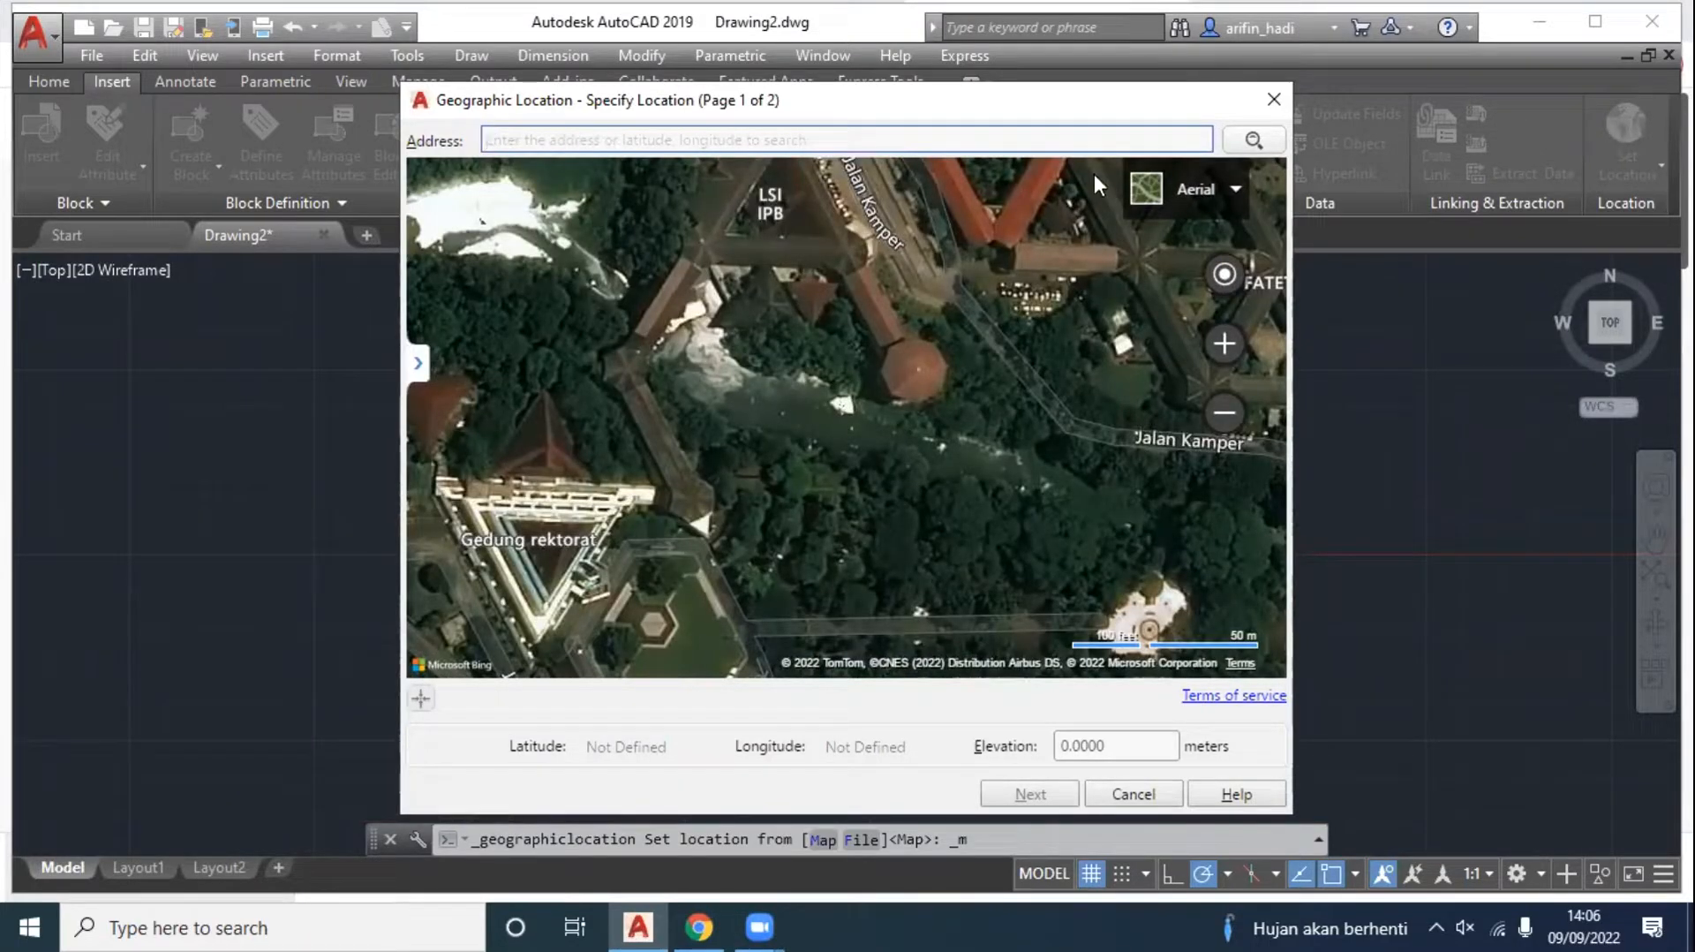
text(ipb d)
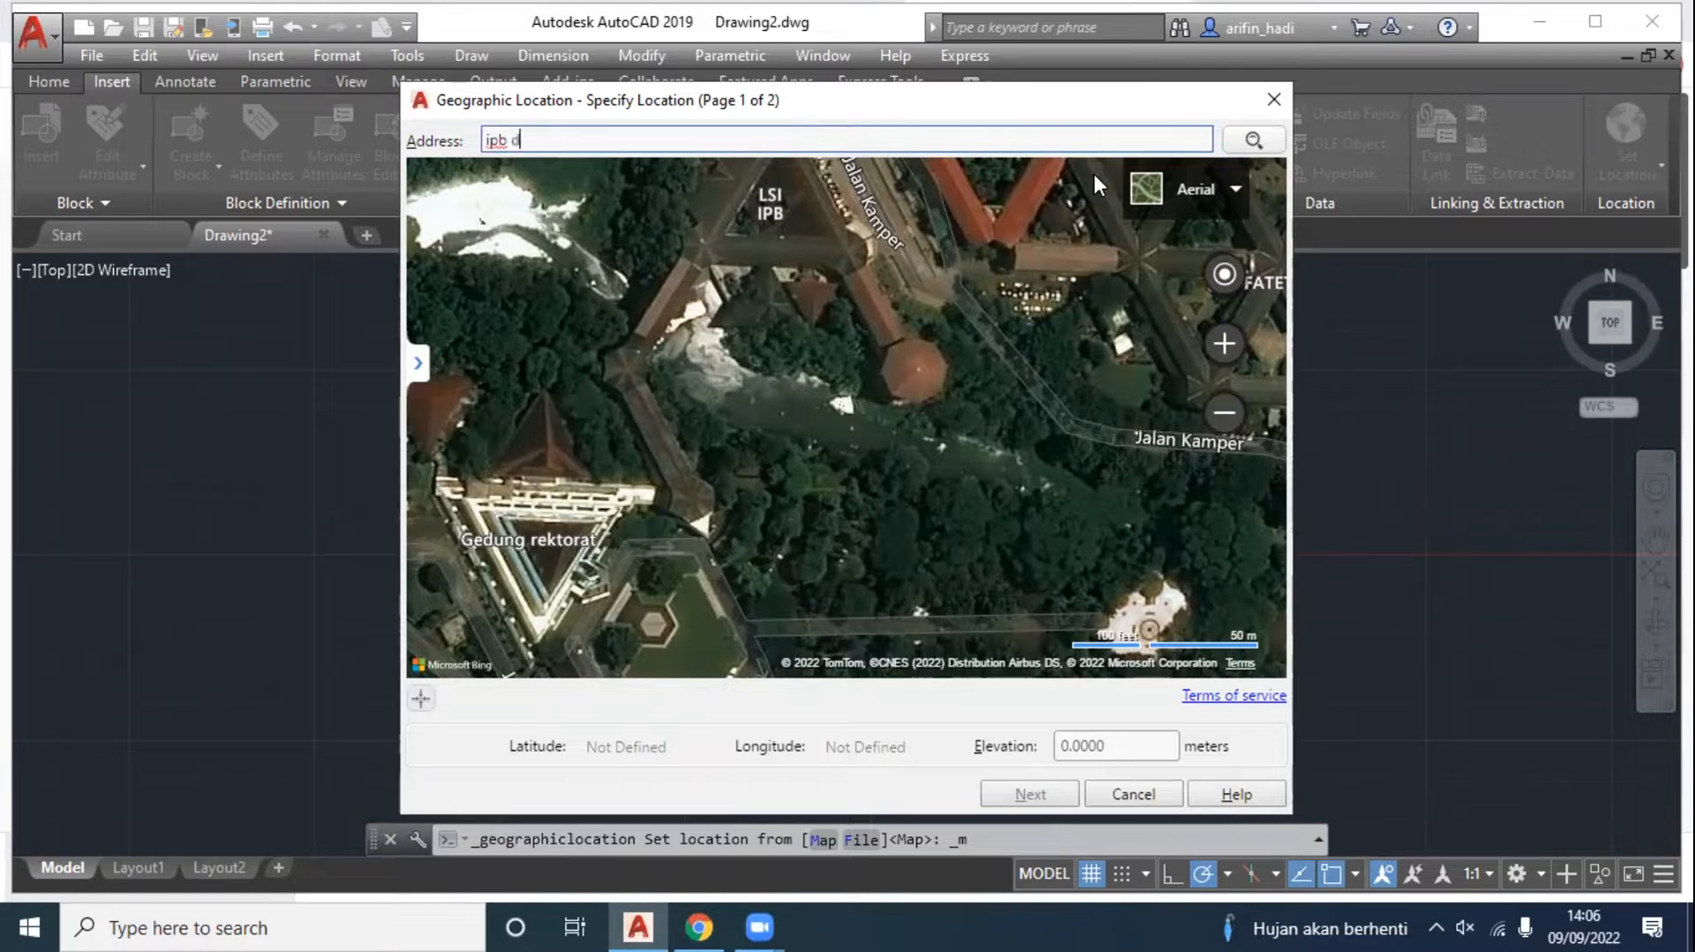
text(rama)
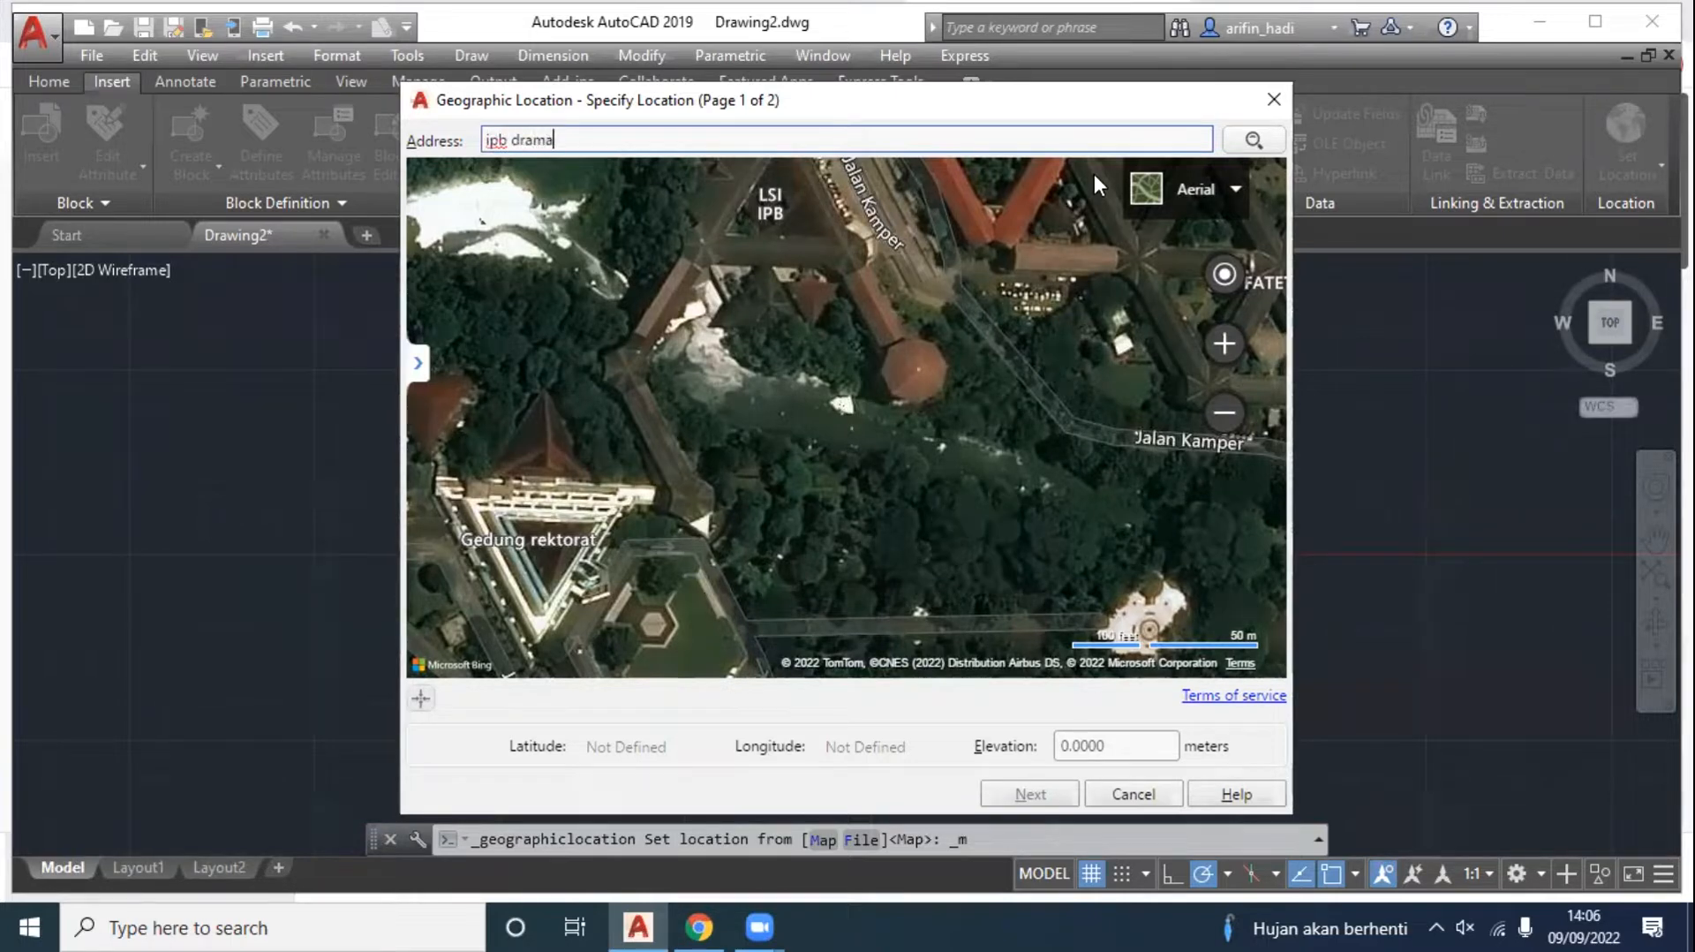
text(ga)
click(1242, 144)
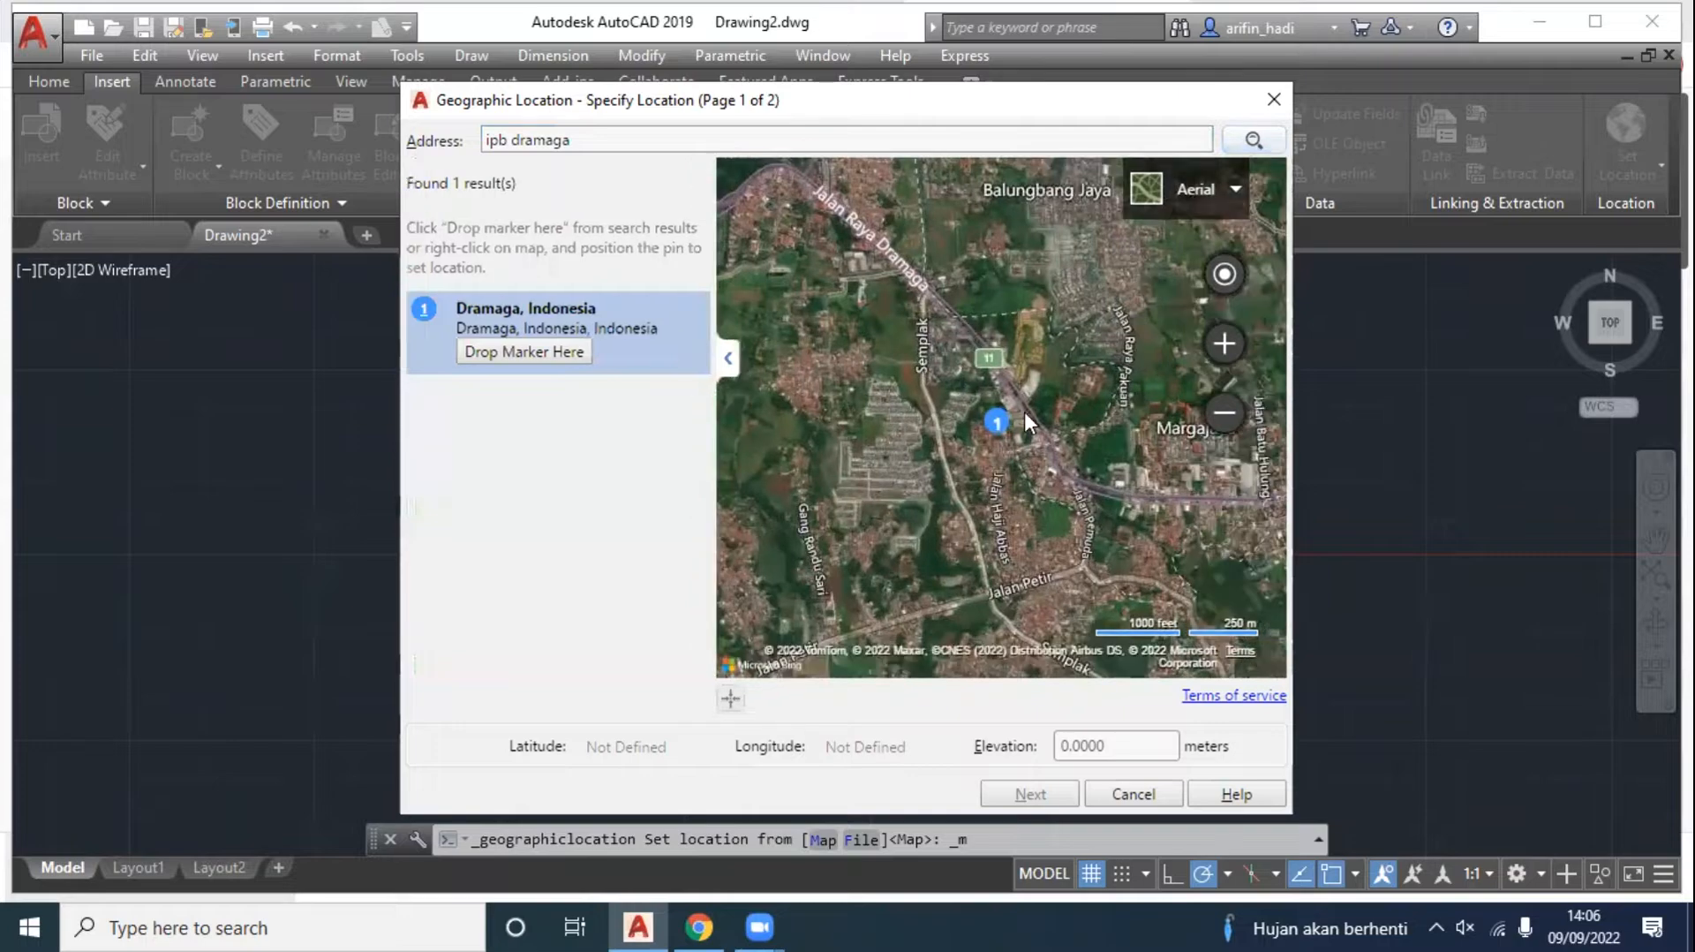
Step: Examine the aerial map from the search result along Jalan Raya Dramaga to the campus area around LSI IPB
scroll(1024, 411, up, 3)
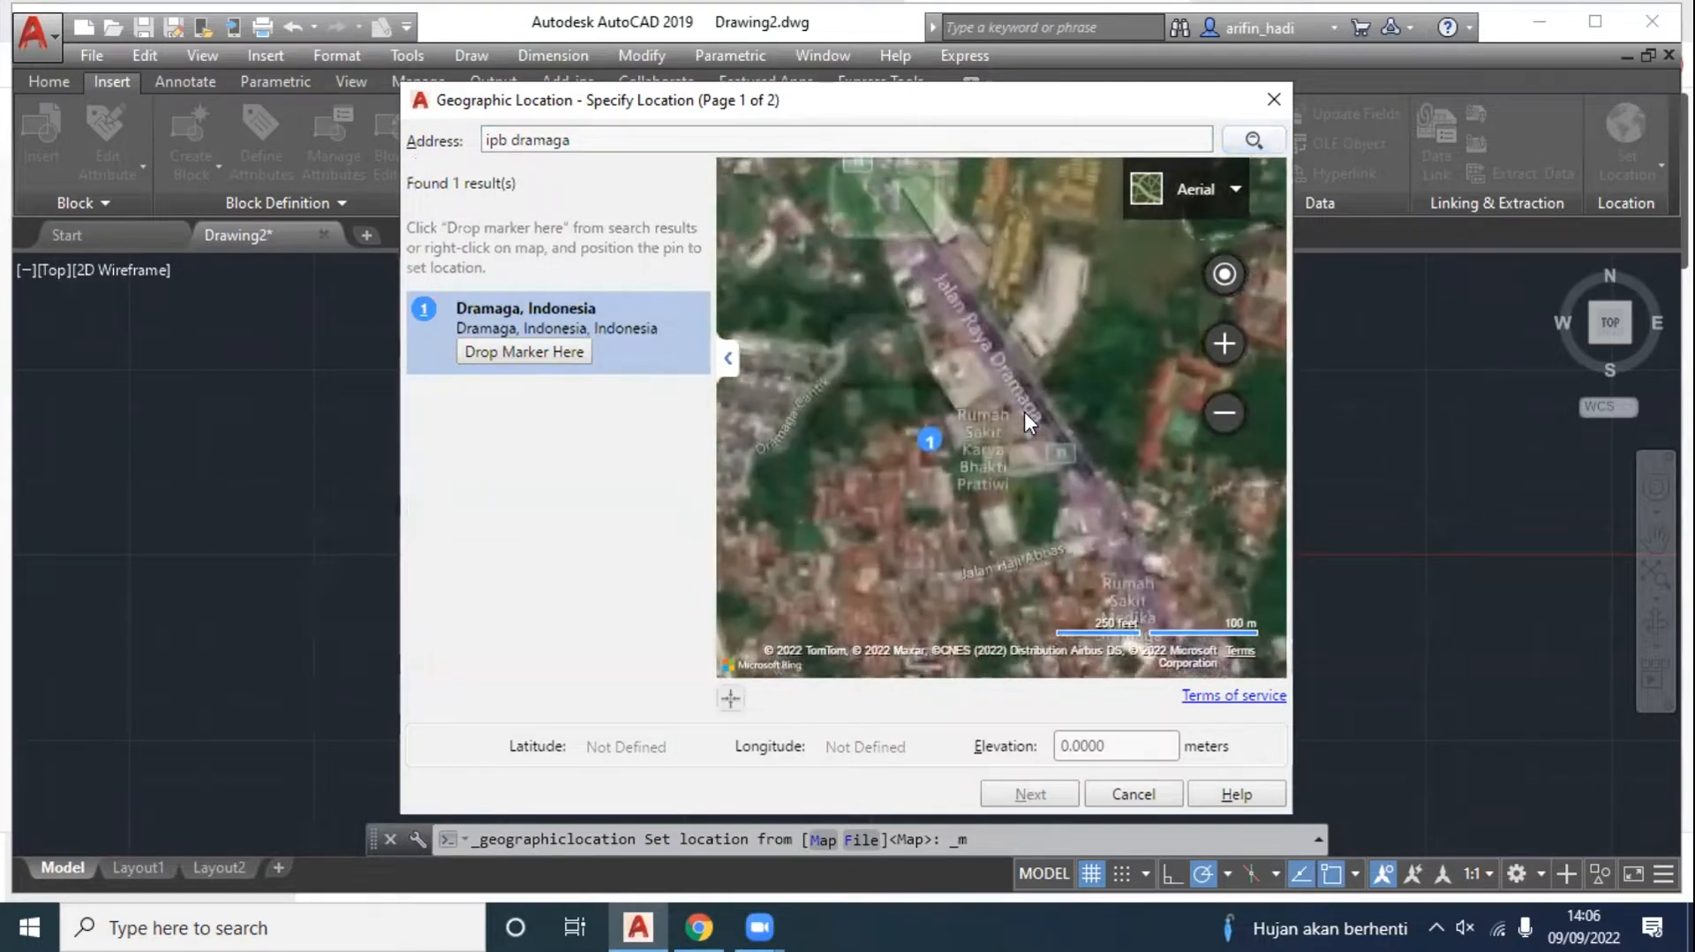
scroll(977, 293, down, 2)
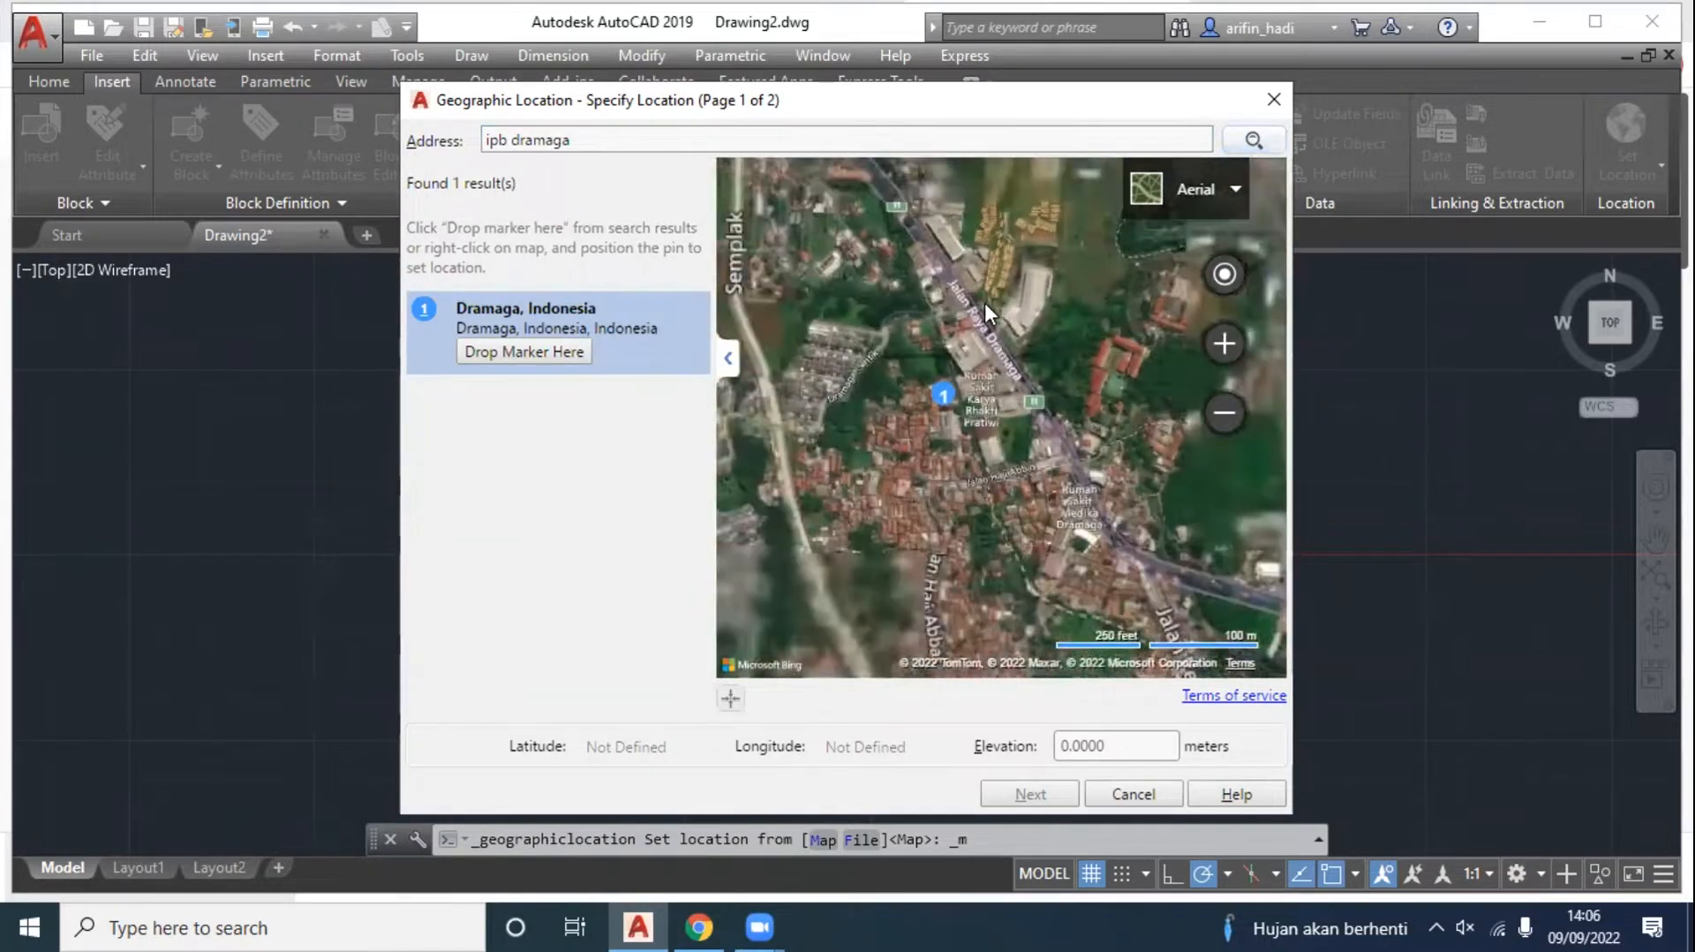
drag(924, 266, 1016, 406)
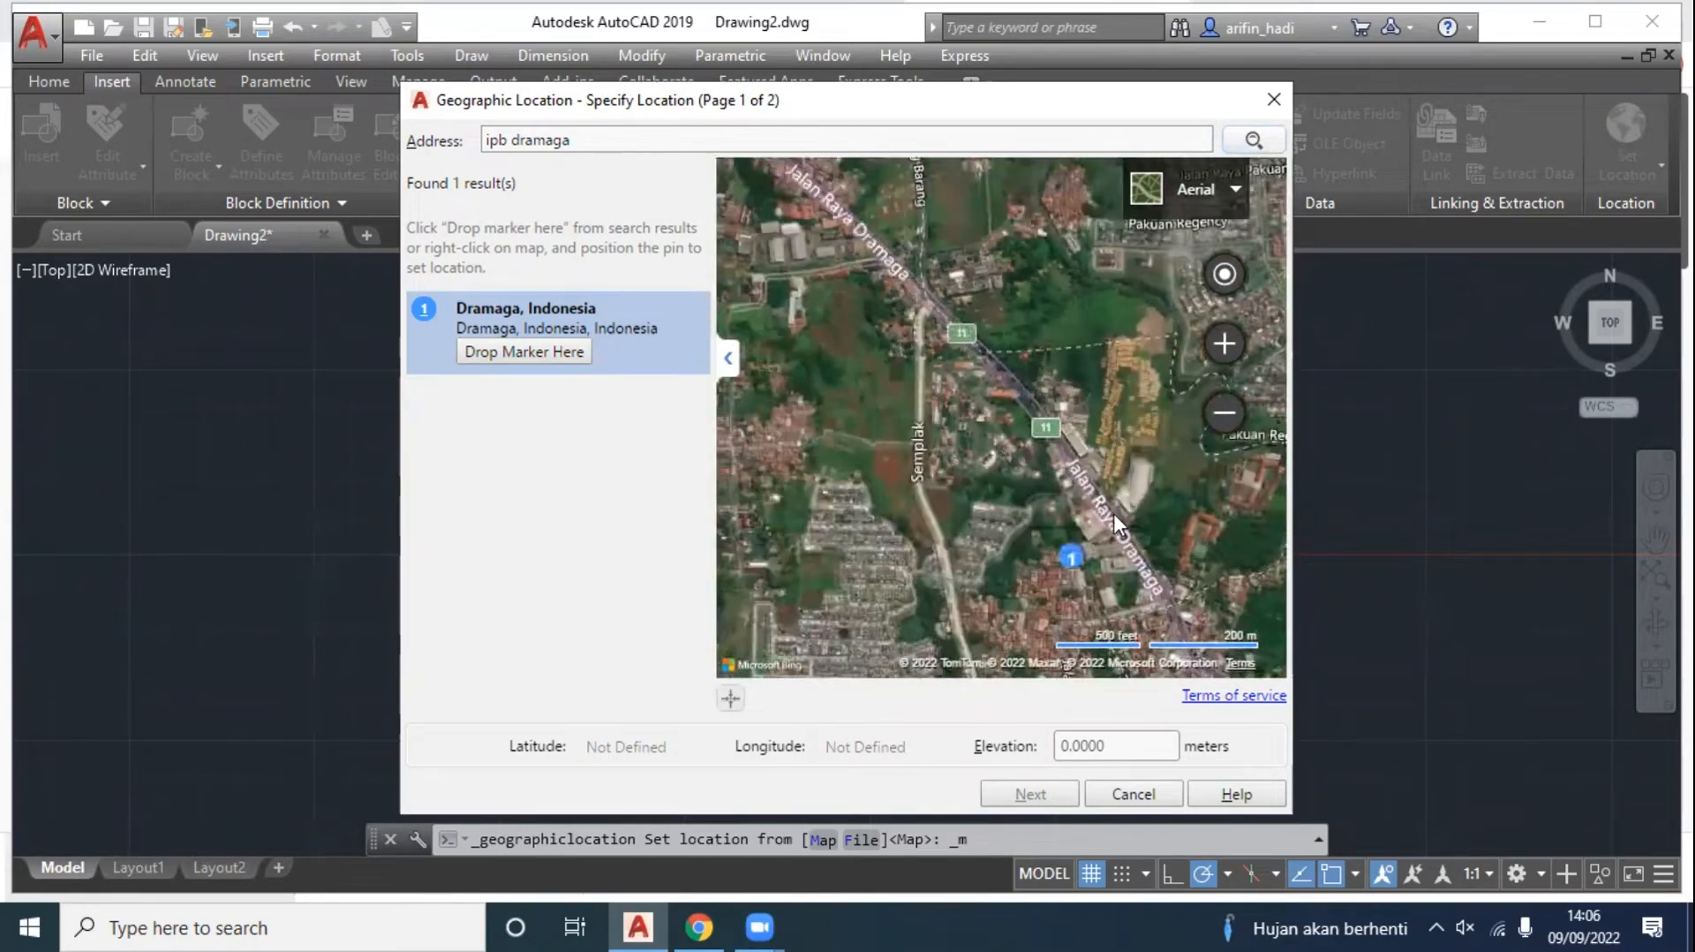
scroll(1132, 486, up, 2)
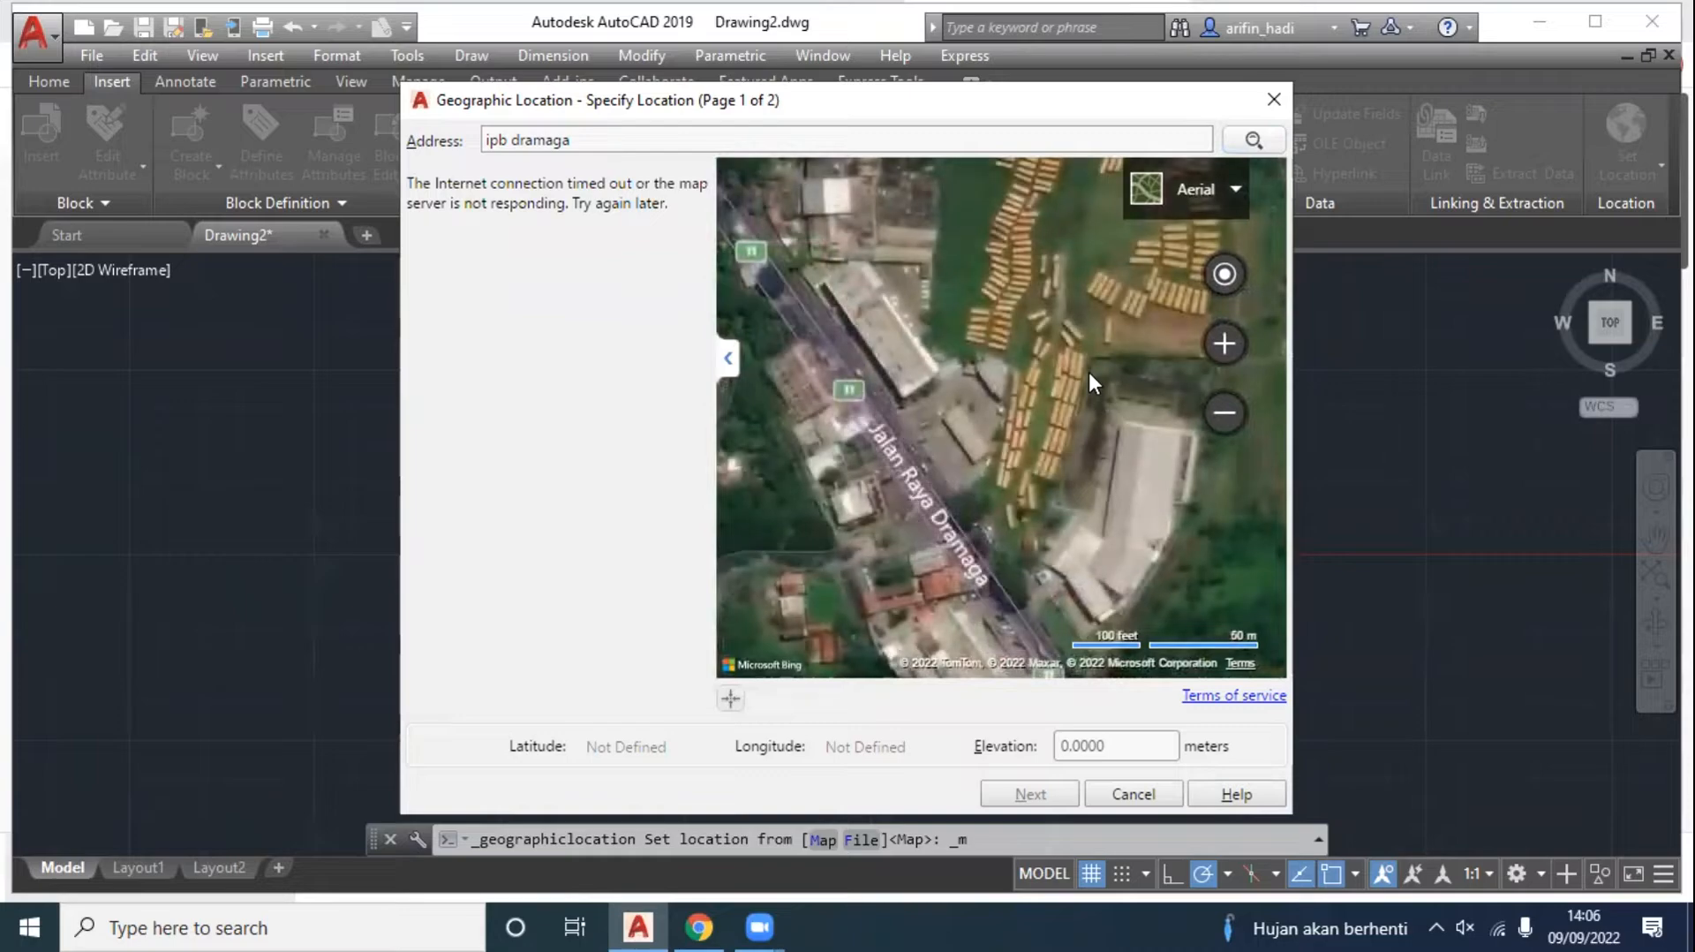
drag(1109, 554, 1119, 649)
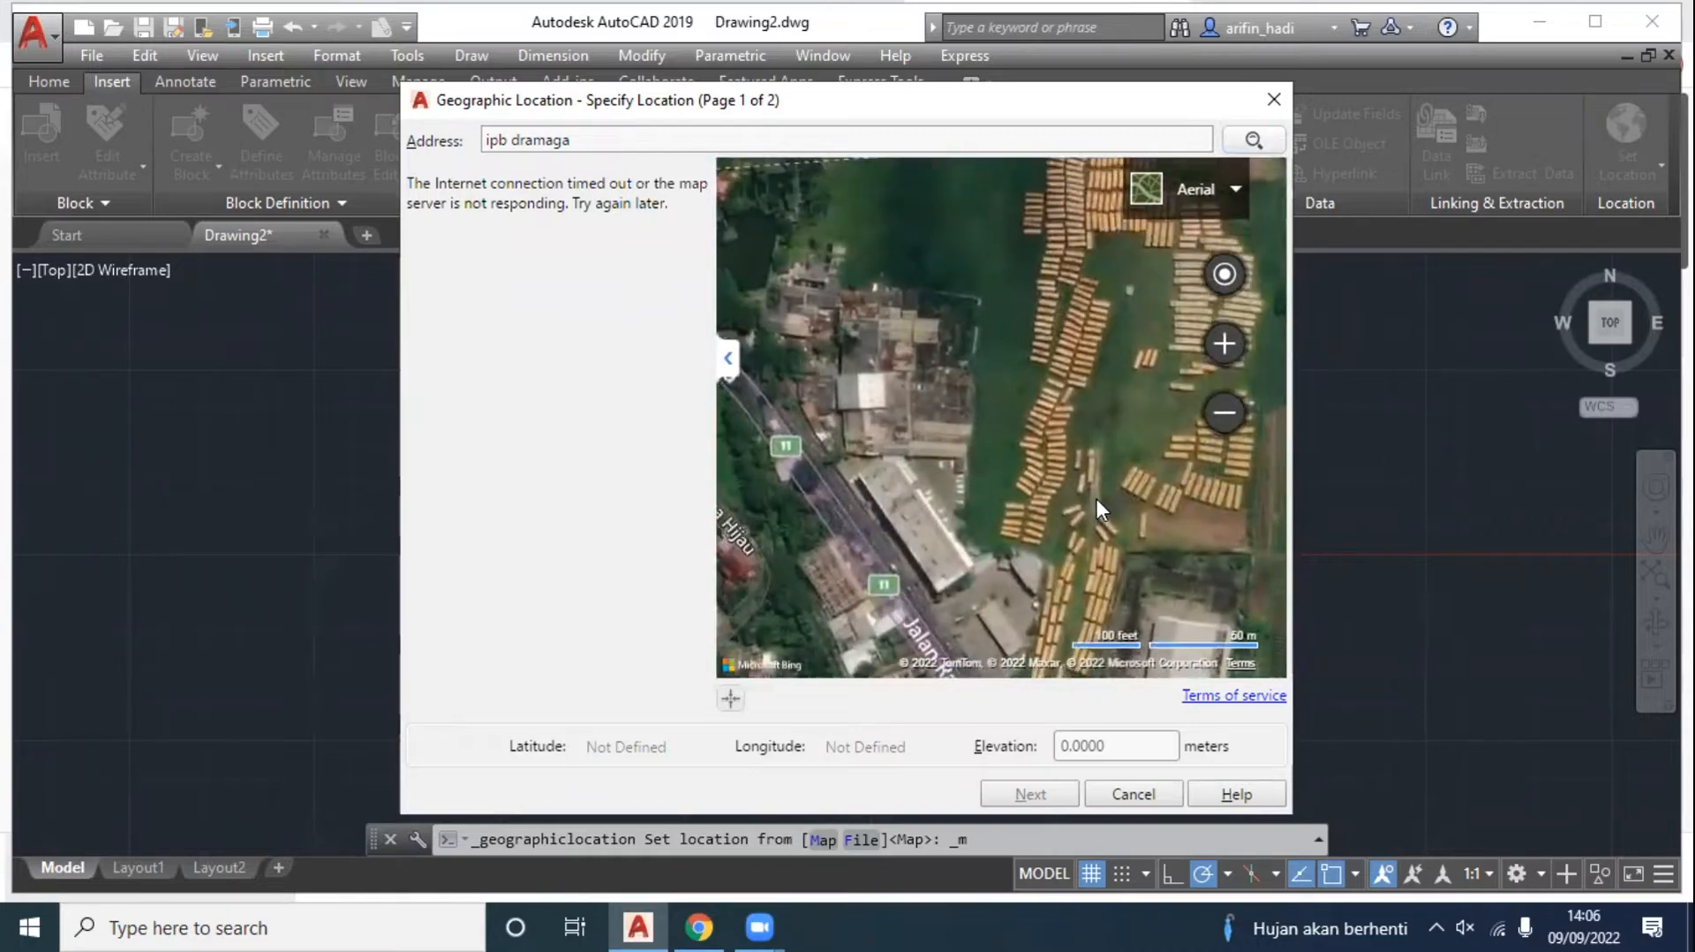
scroll(1094, 494, down, 3)
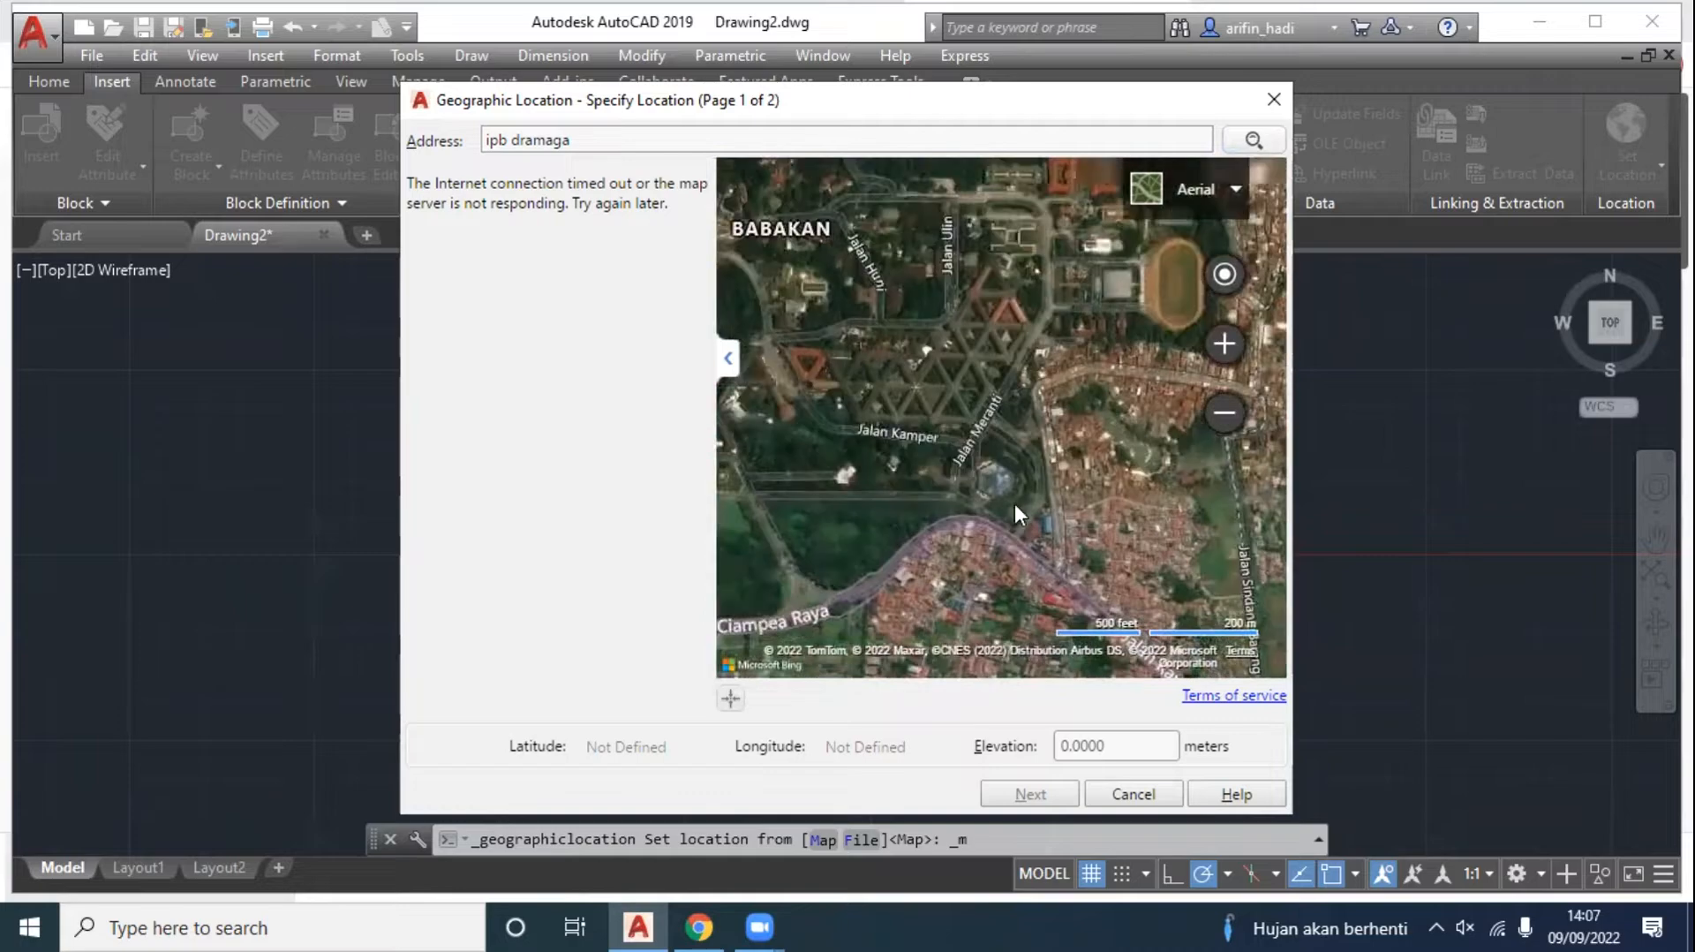
drag(853, 395, 970, 410)
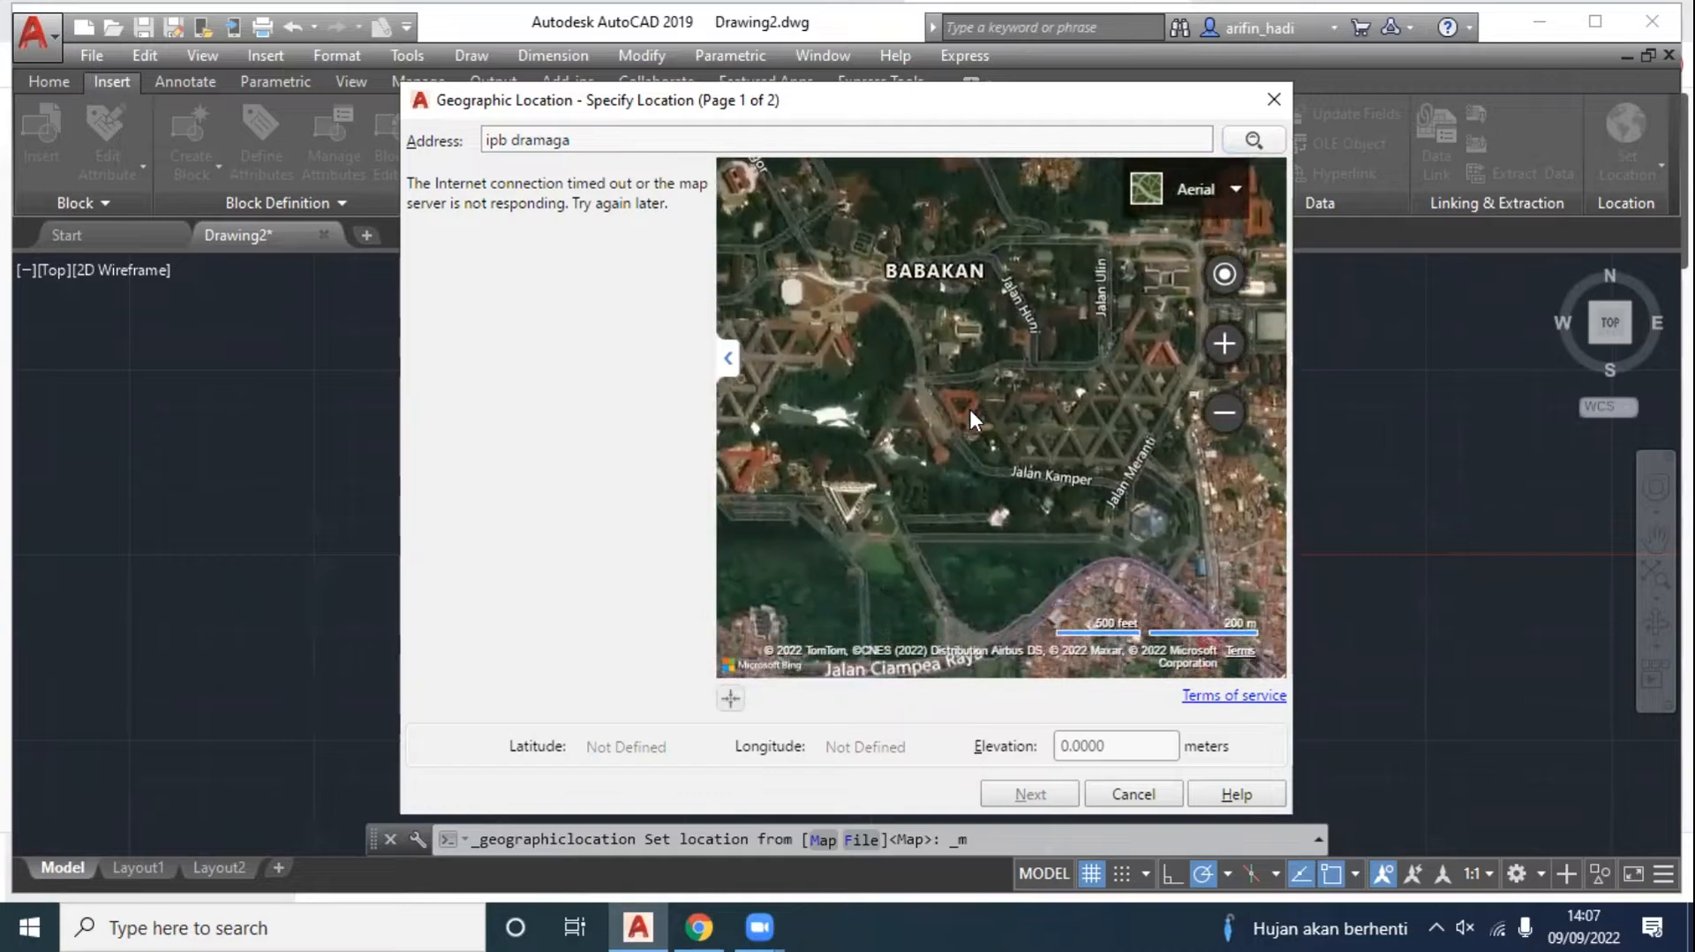
scroll(947, 426, up, 3)
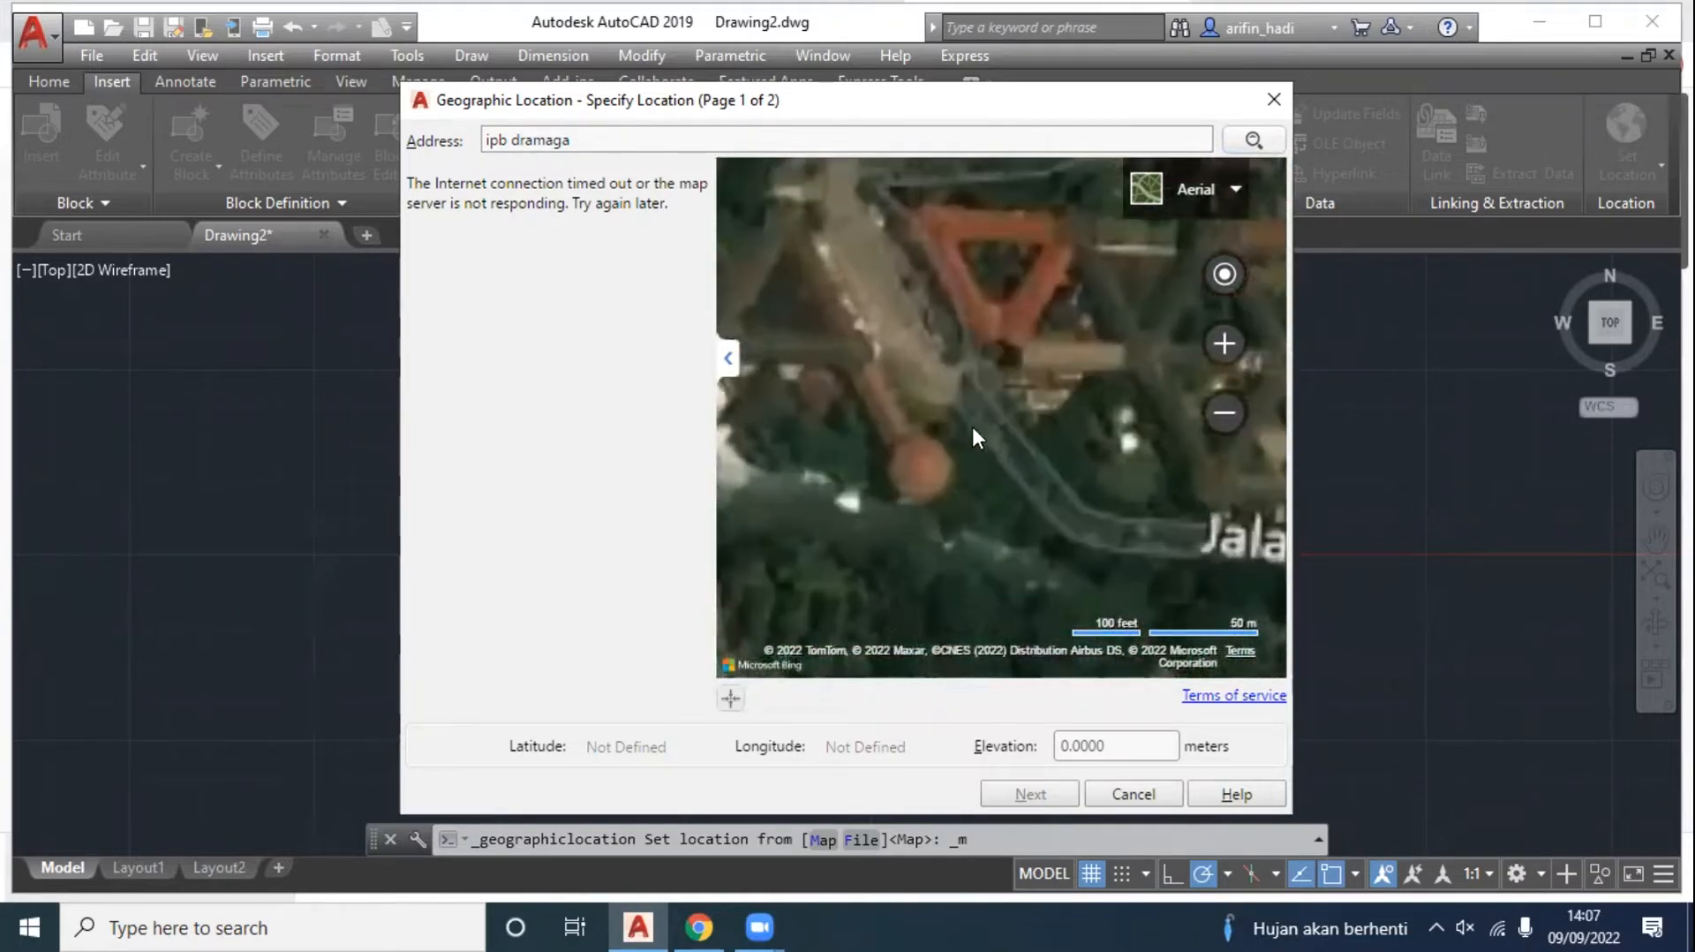
drag(1114, 383, 1085, 420)
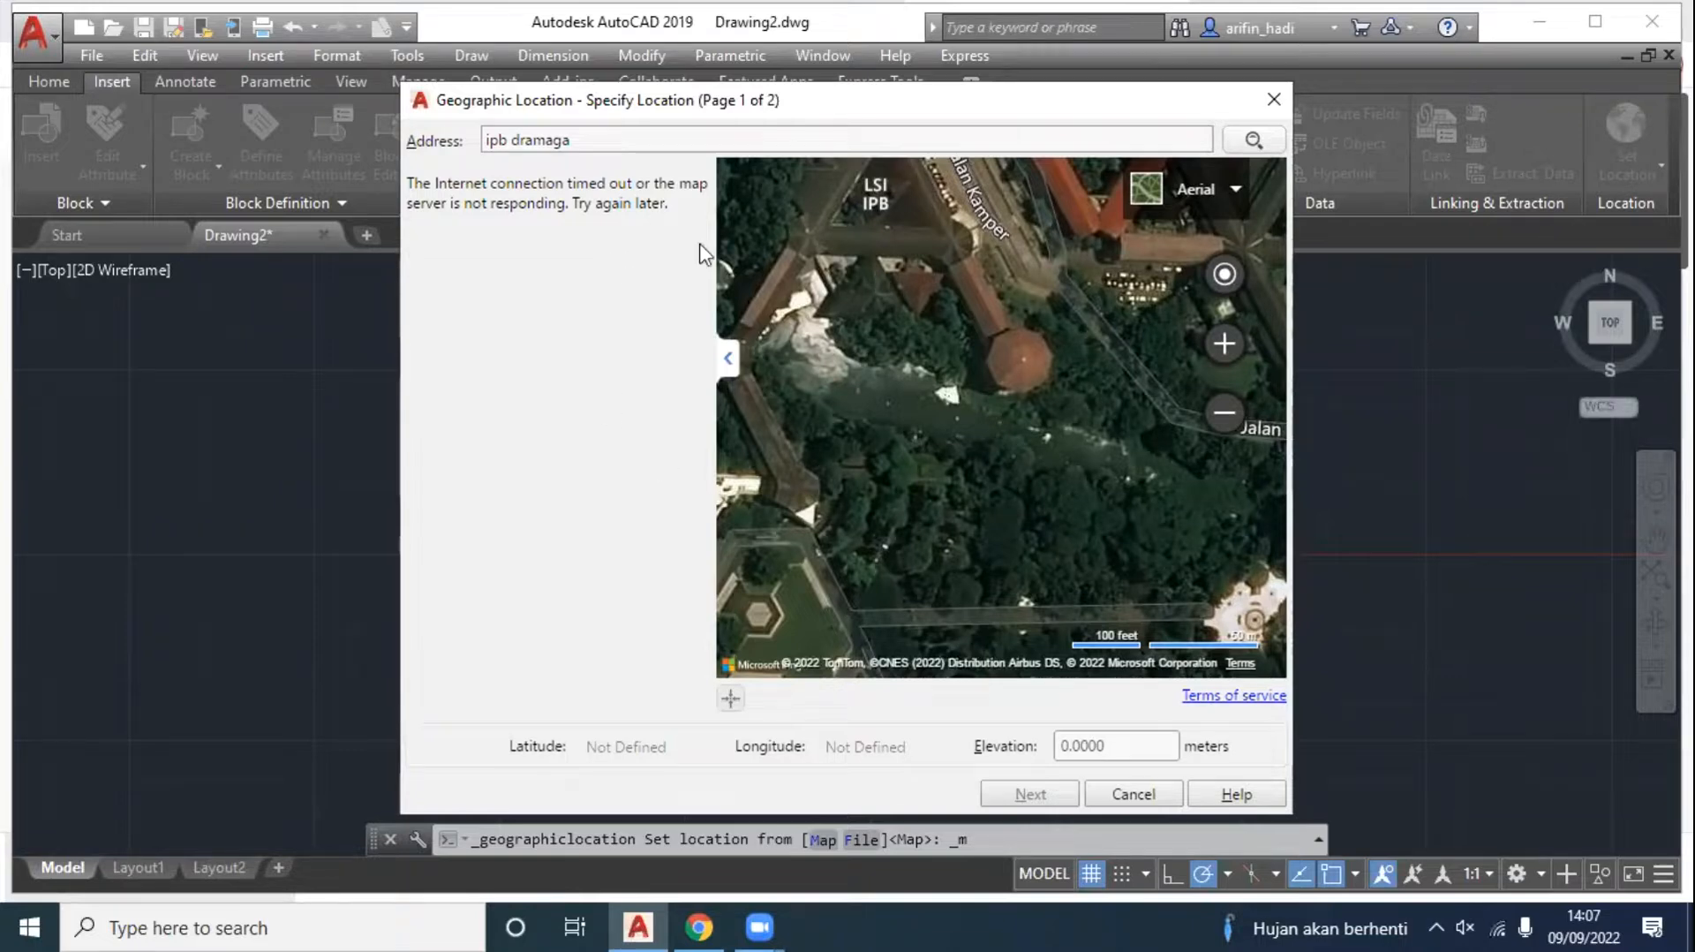
Step: Repeat the "ipb dramaga" search and place the location marker at the Dramaga, Indonesia result
click(687, 137)
key(Return)
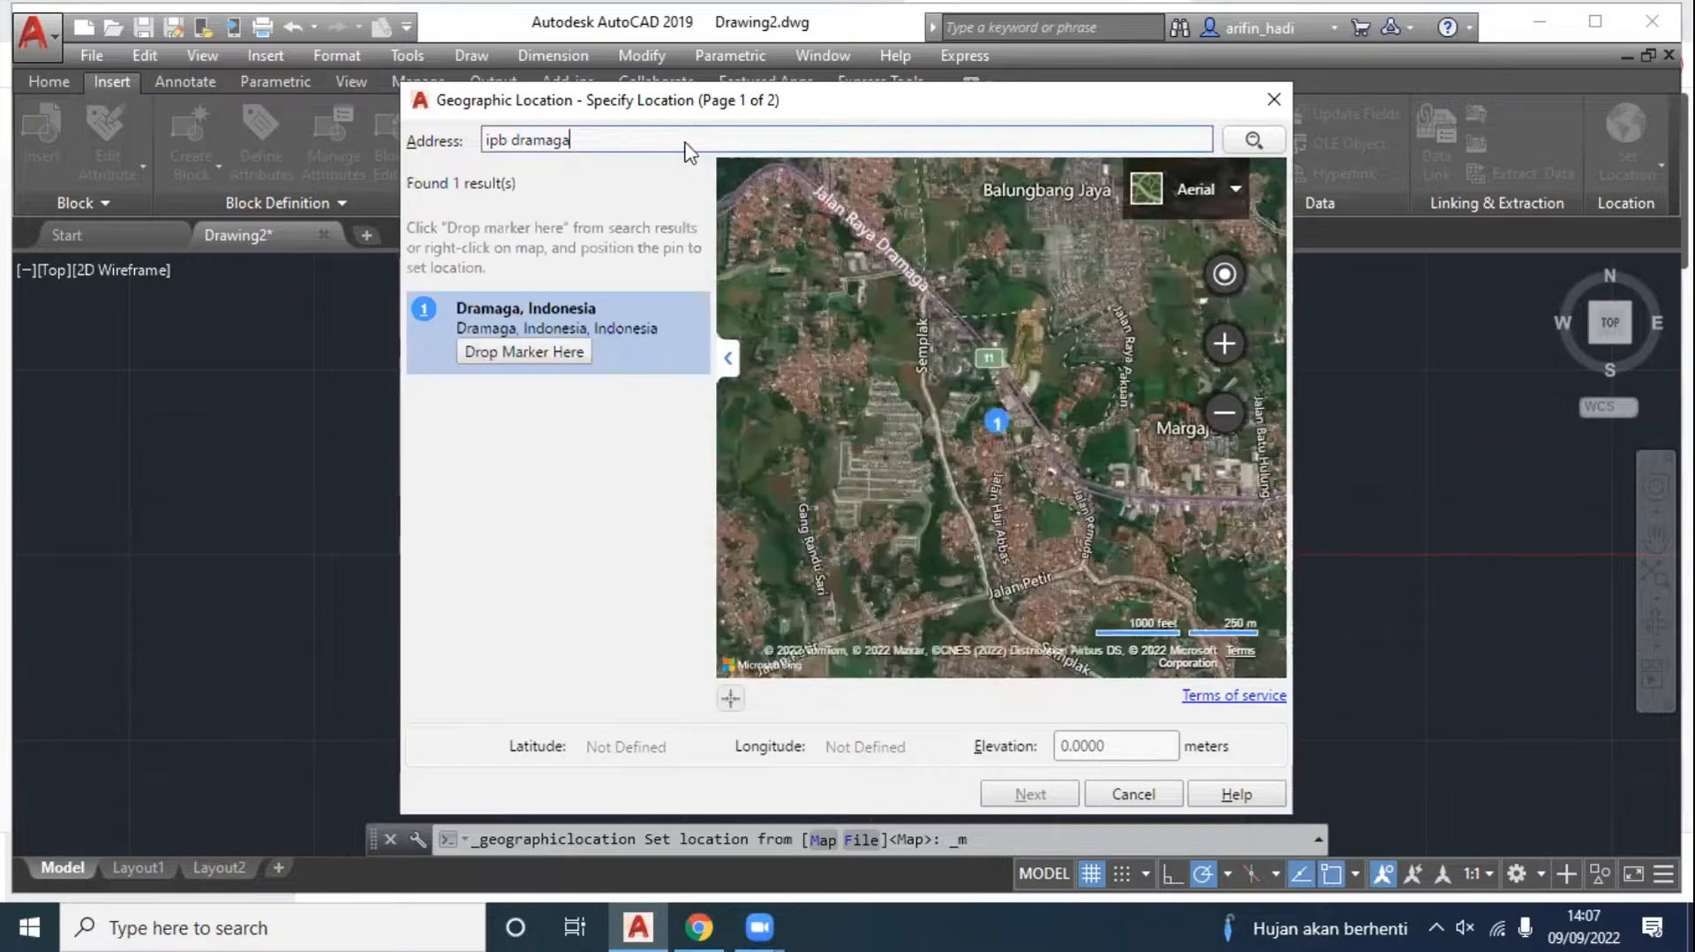
click(548, 353)
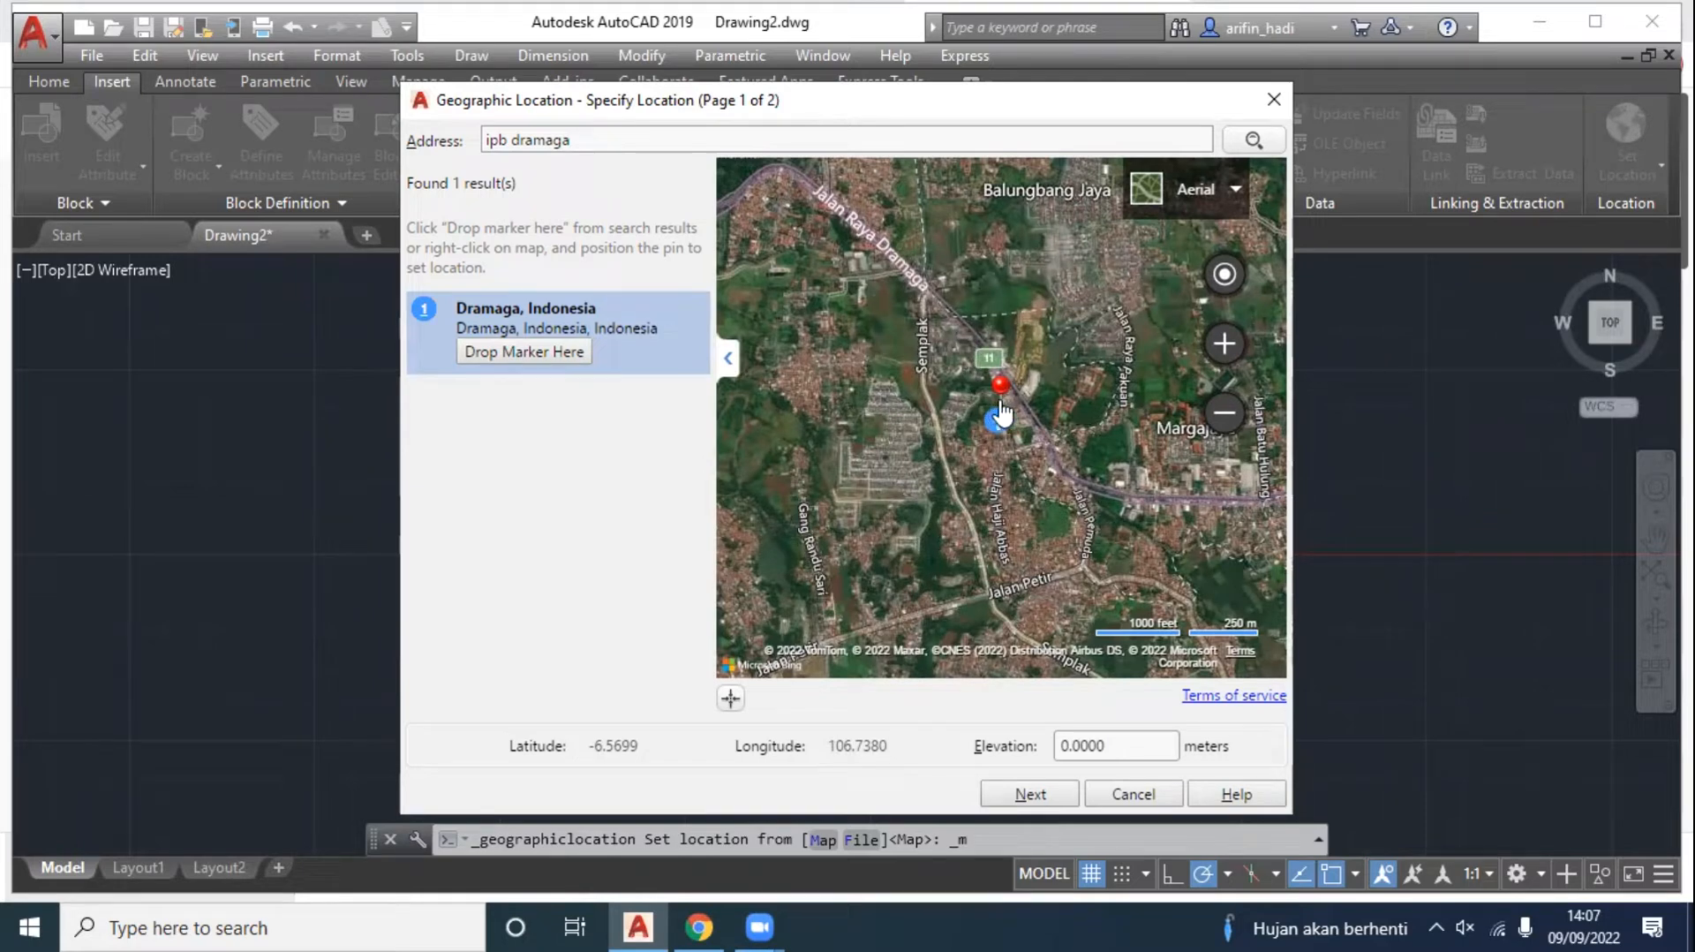
Step: Move the location marker to the water beside the round-roofed building south of LSI IPB, at about latitude -6.5596, longitude 106.7267
mouse_move(1002, 411)
mouse_down()
mouse_move(834, 252)
mouse_move(805, 194)
mouse_up()
drag(807, 256, 1073, 516)
drag(1064, 431, 921, 376)
drag(923, 371, 947, 378)
scroll(947, 374, up, 4)
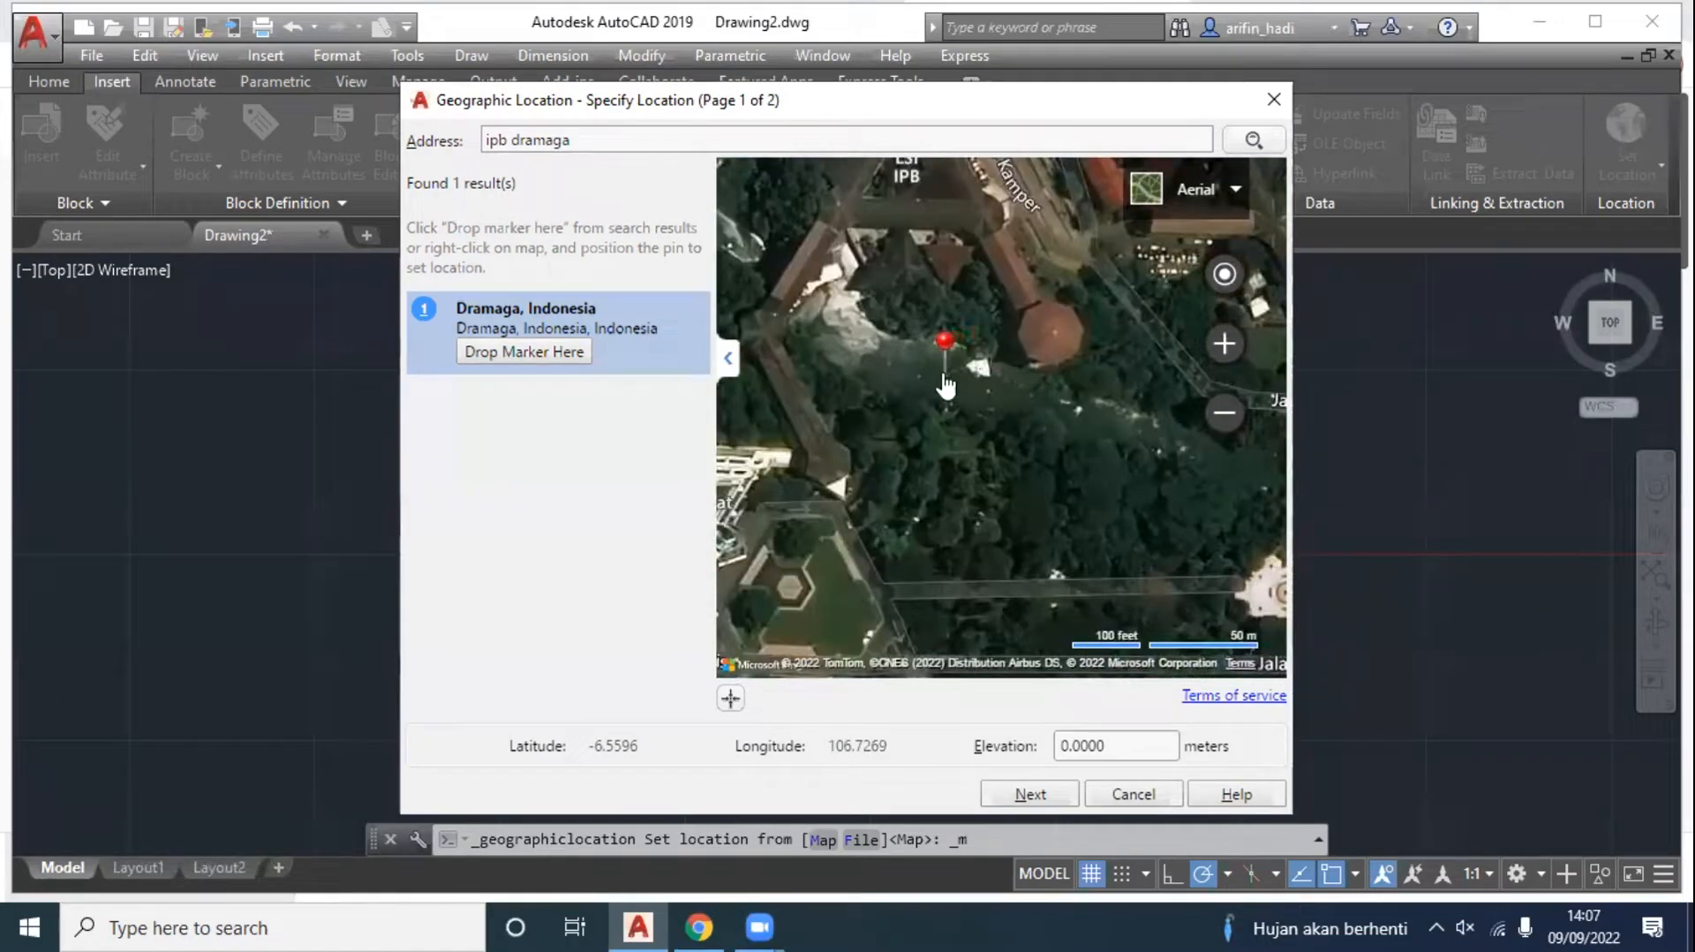
scroll(972, 424, down, 2)
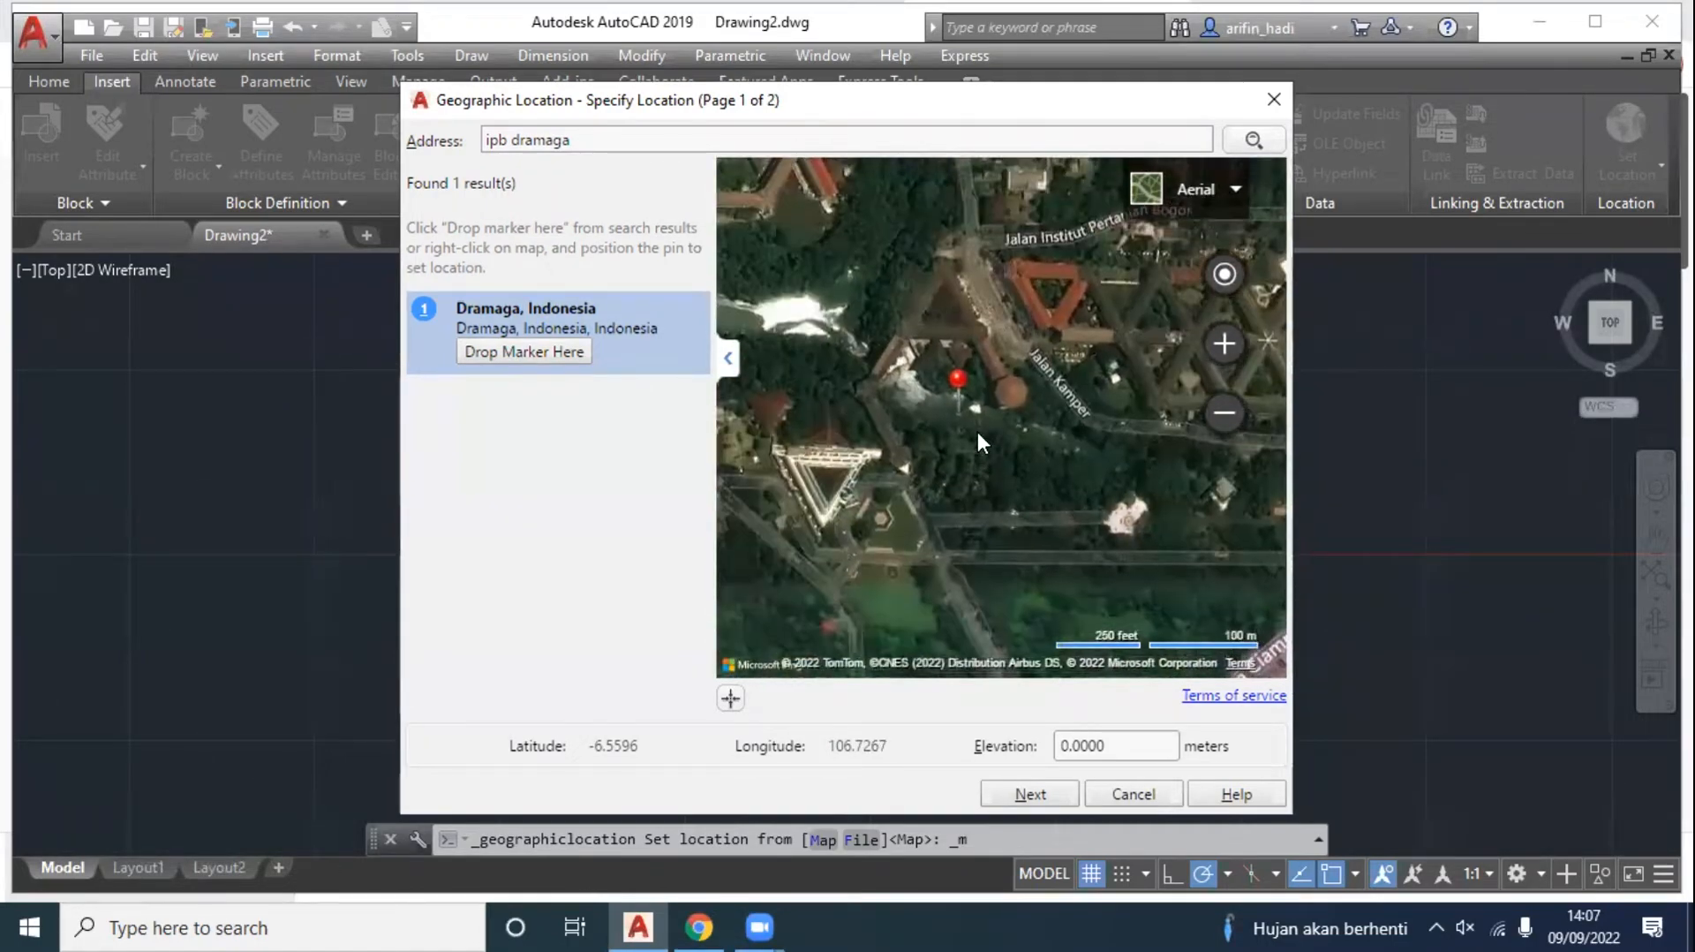
scroll(977, 432, up, 1)
scroll(982, 441, down, 1)
drag(982, 442, 926, 448)
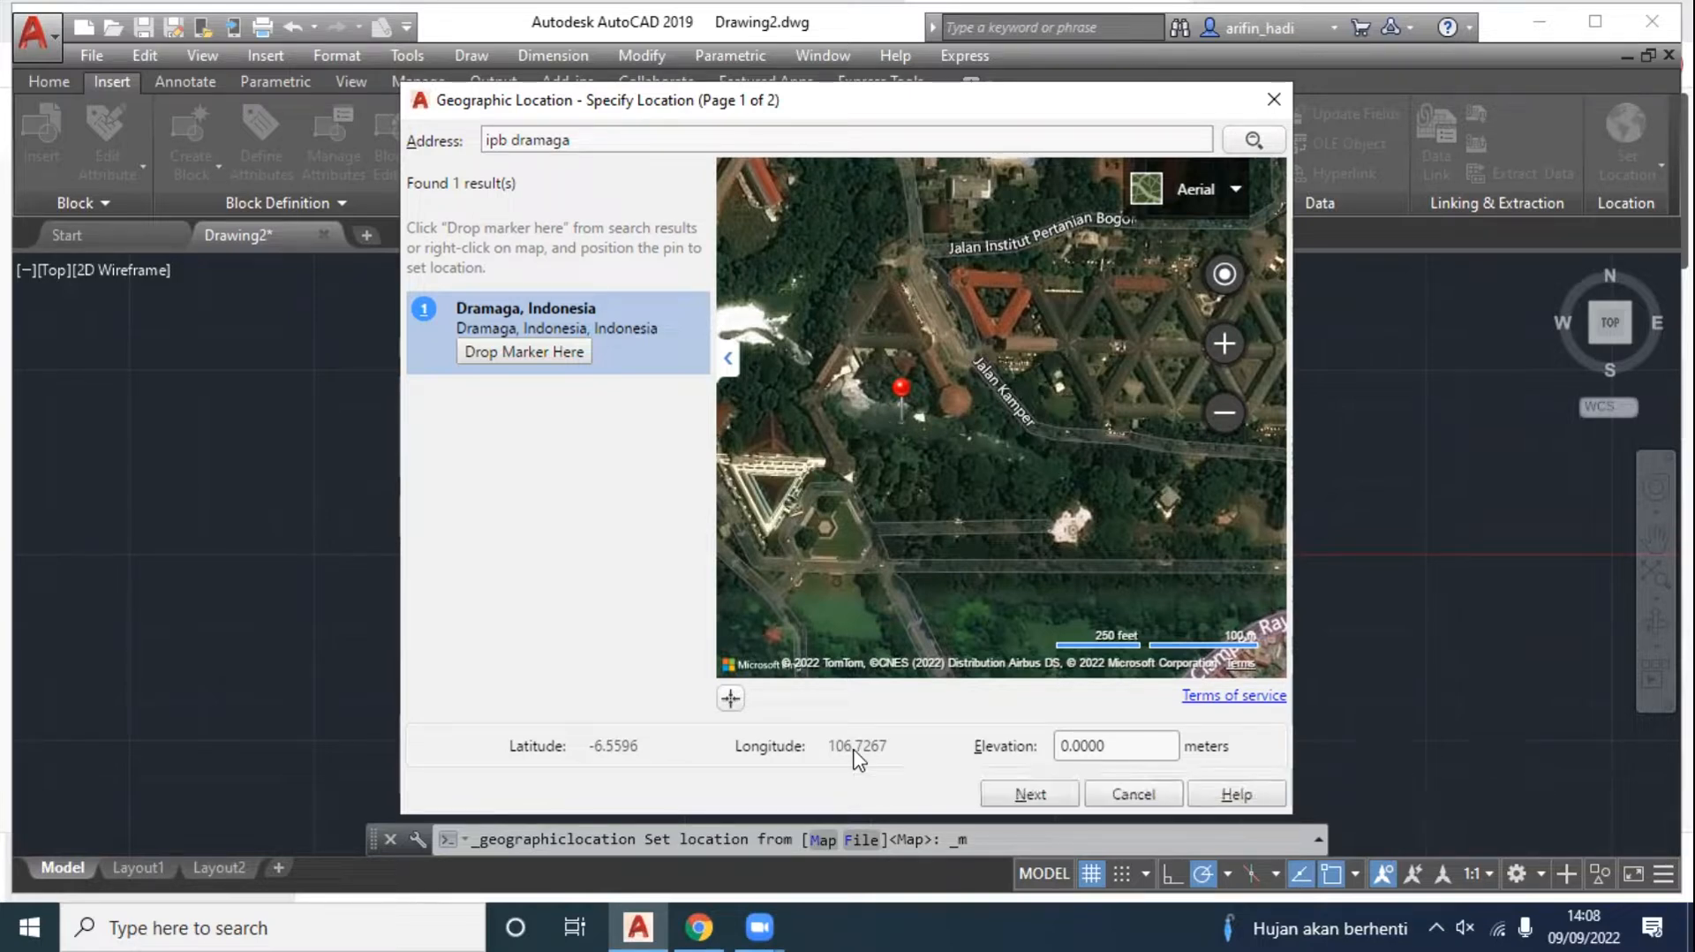
Step: Proceed to the coordinate system settings and select UTM84-48S with the WGS84 reference for the drawing
click(1017, 794)
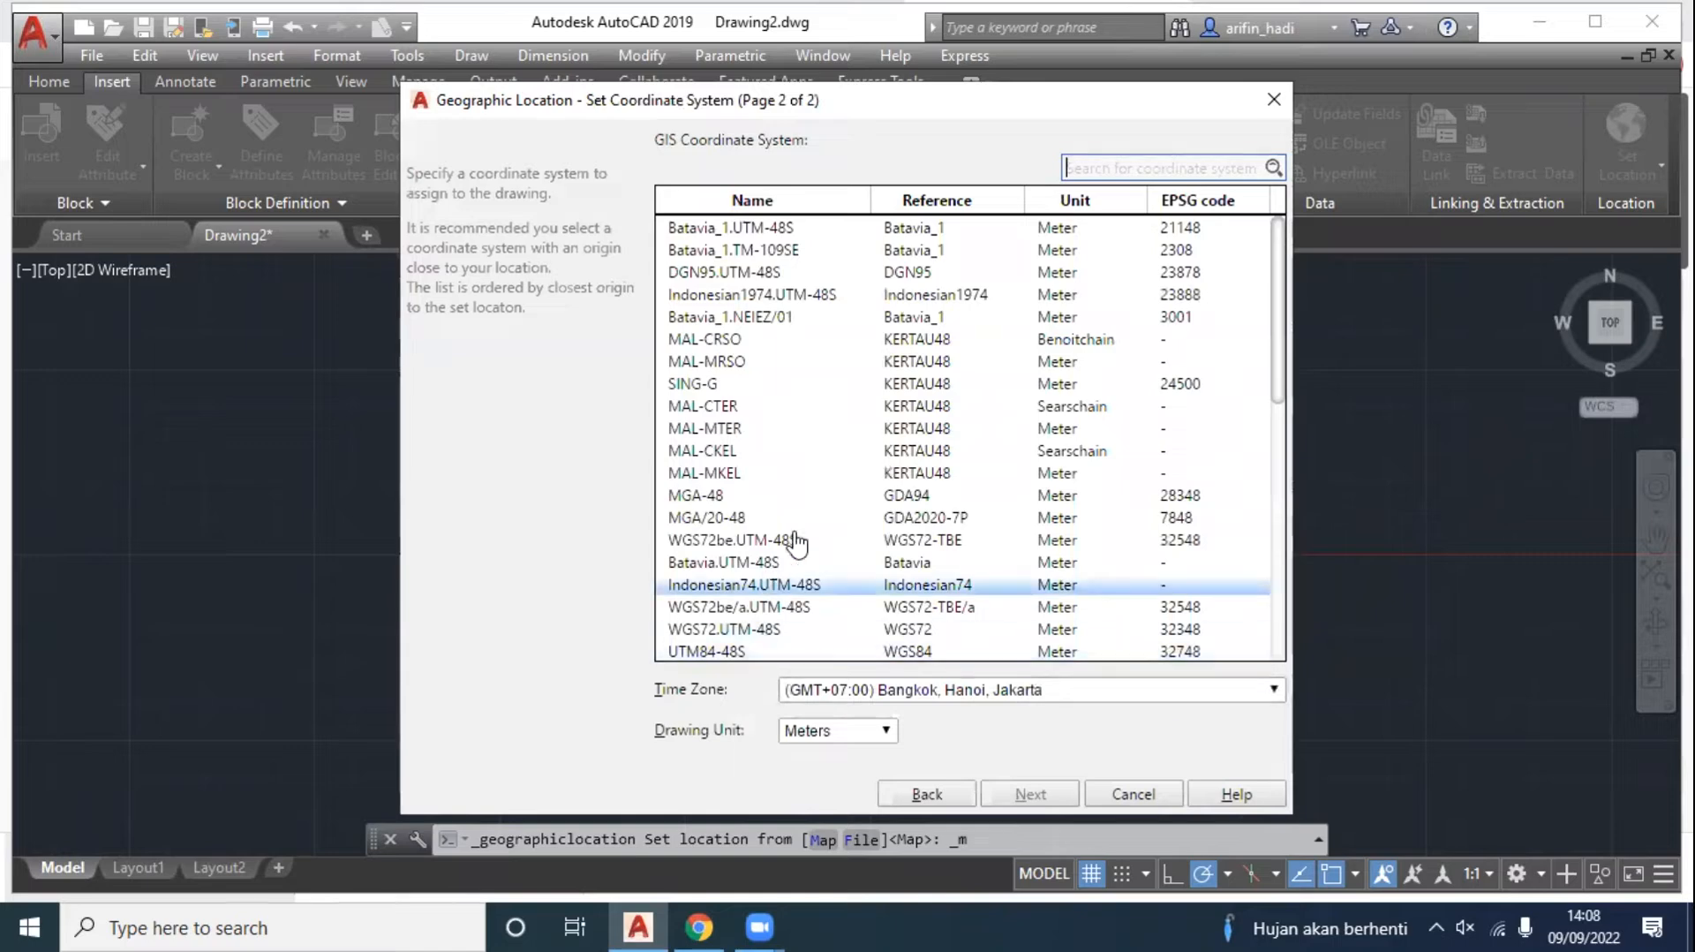
scroll(831, 517, down, 2)
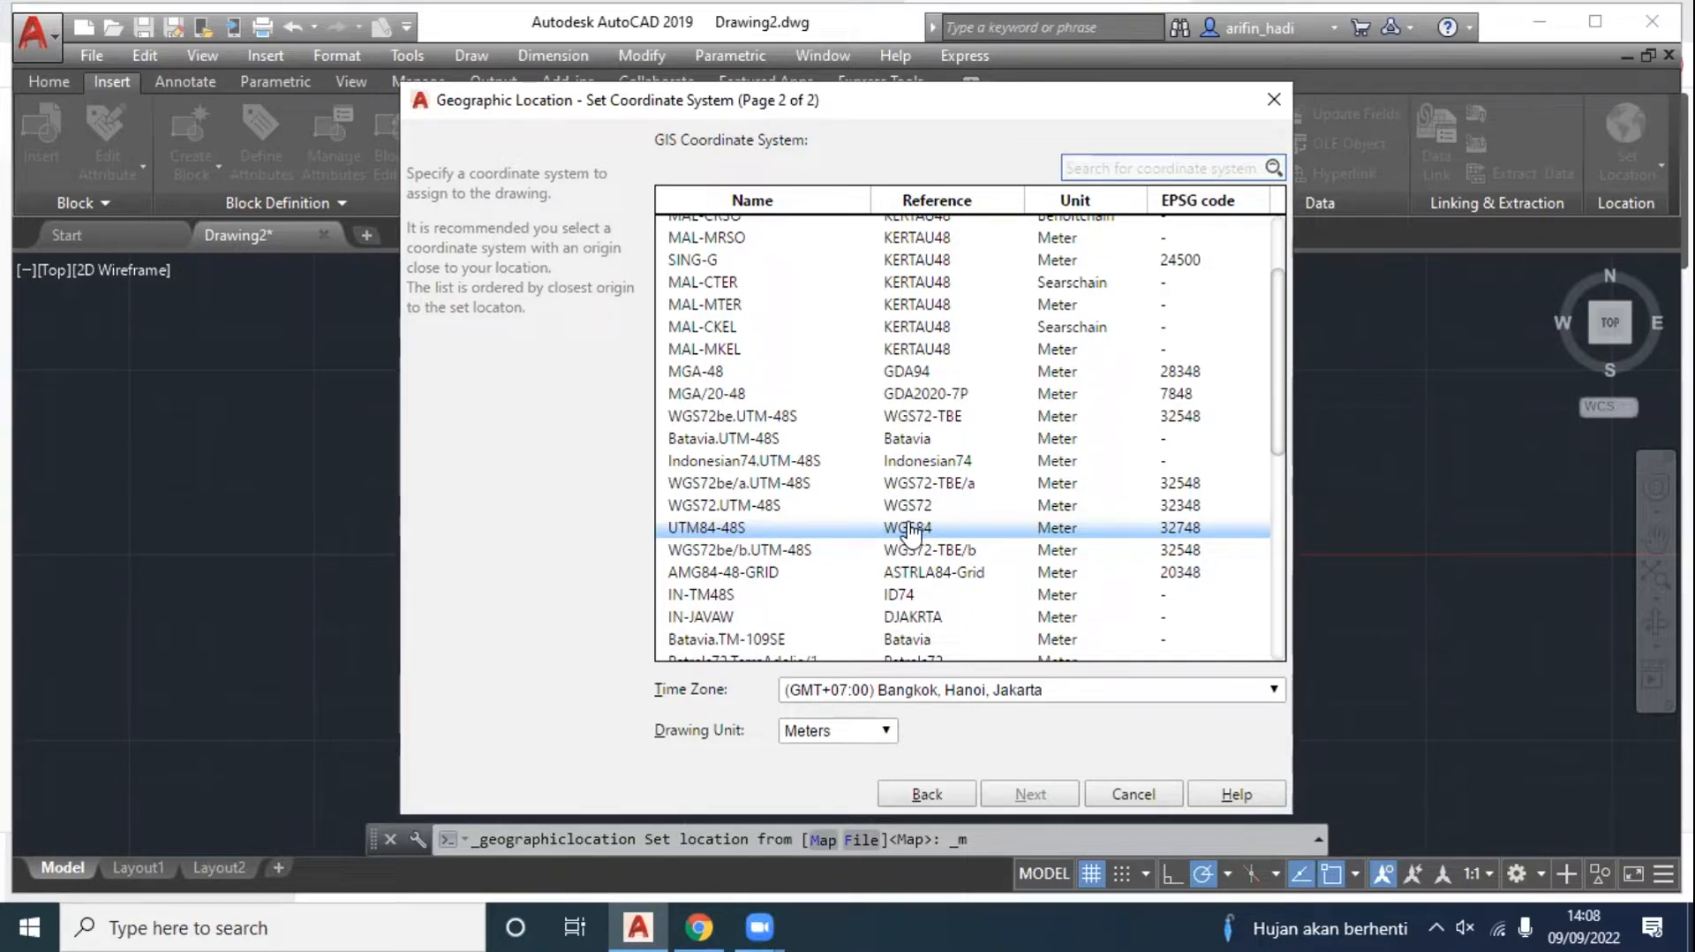
click(876, 529)
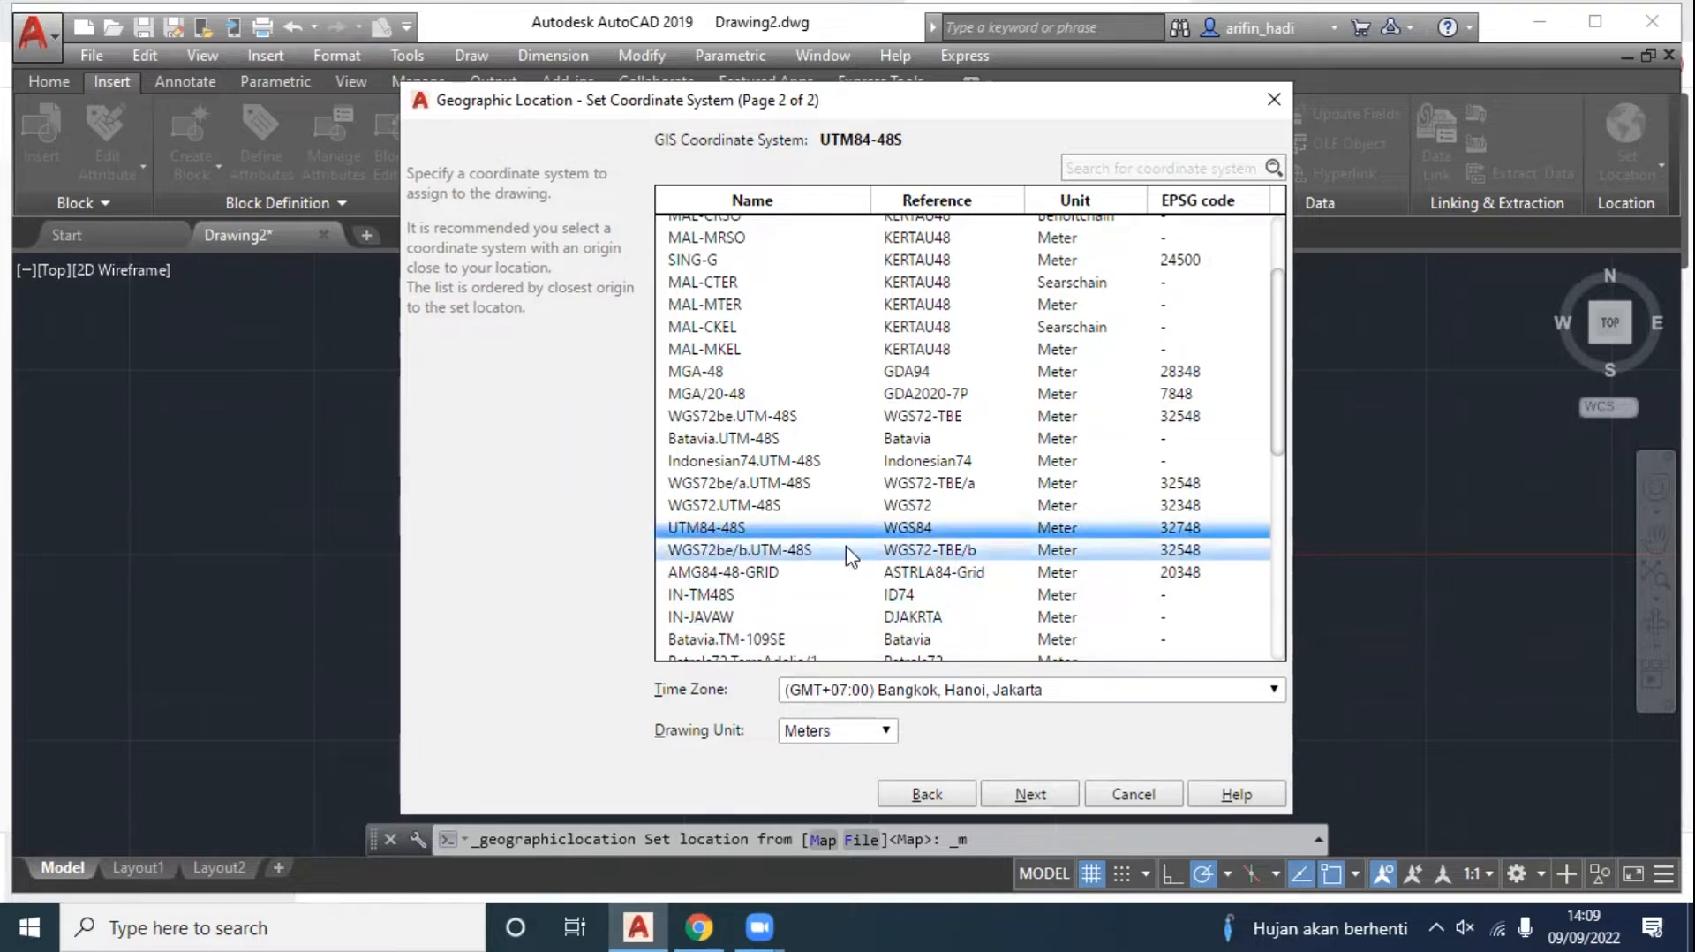
Step: Finish the geographic location setup, placing the location at the drawing origin 0,0,0 with a north direction angle of 90.00
click(1031, 793)
click(1031, 793)
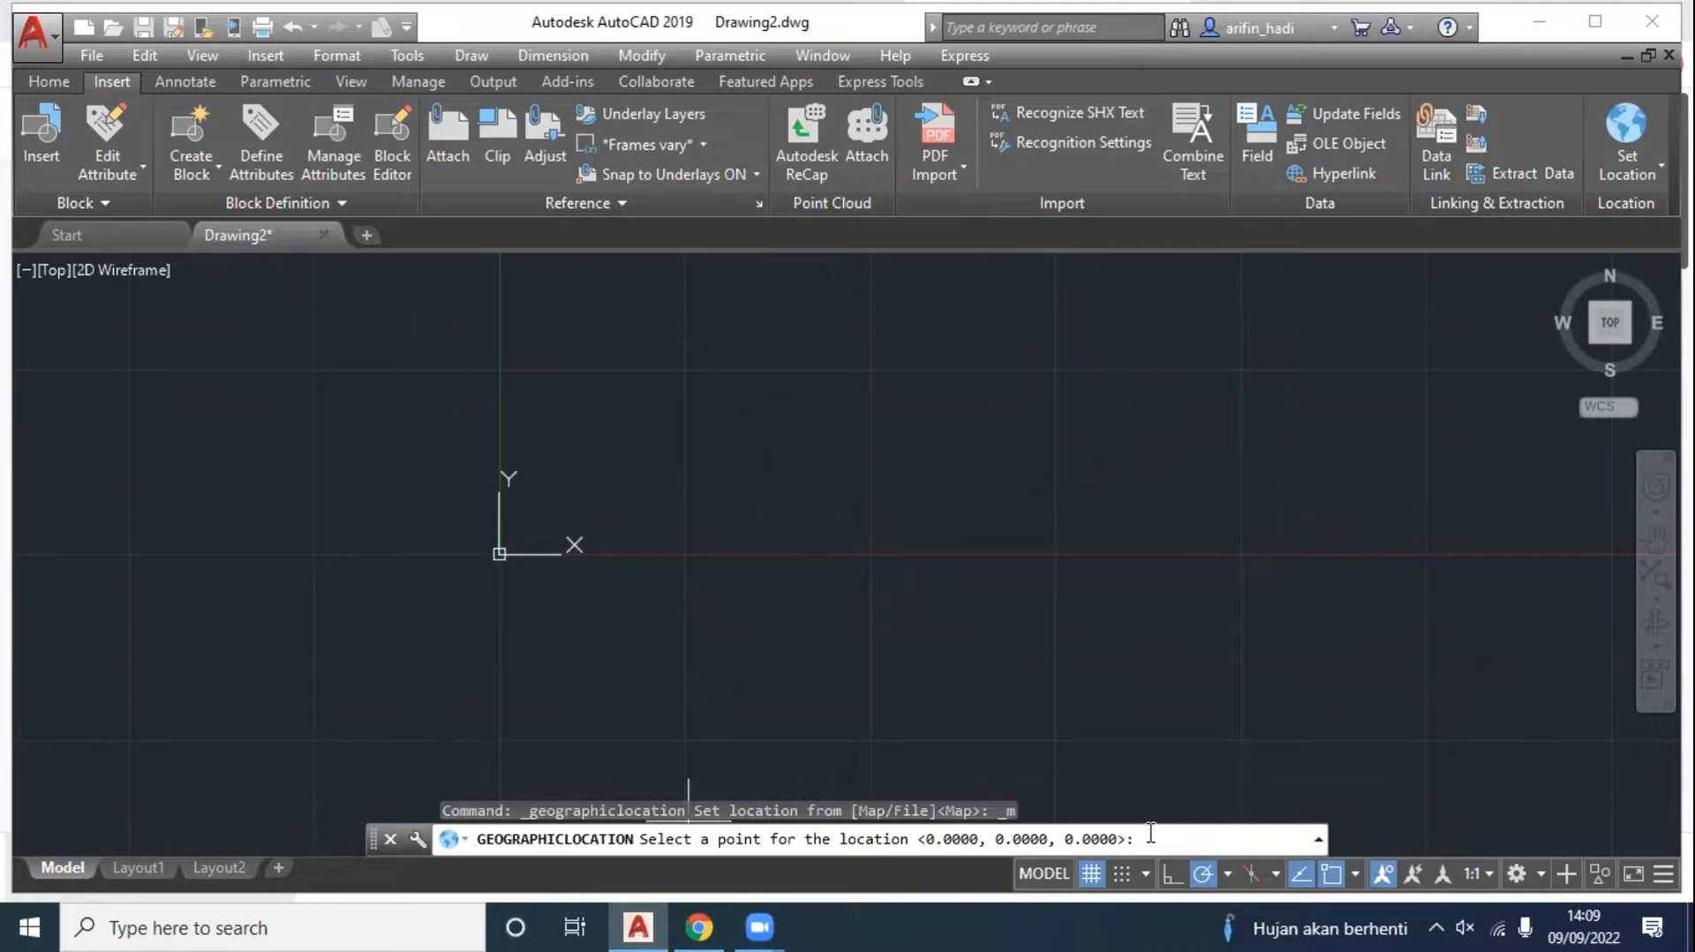
key(Return)
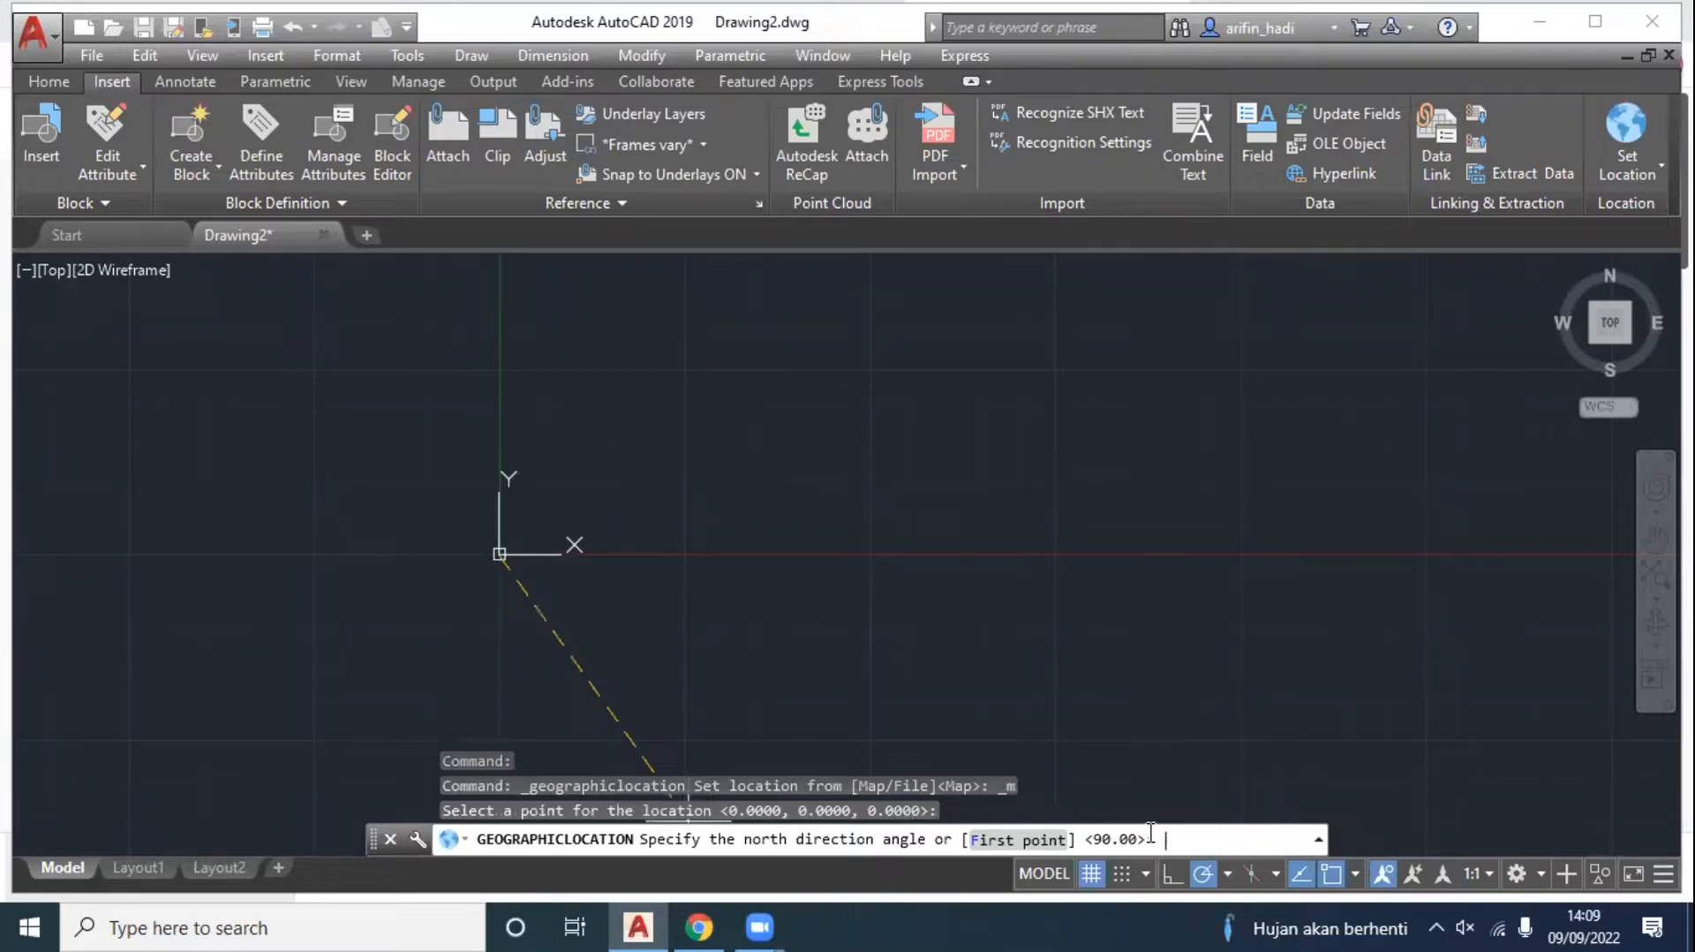
key(Return)
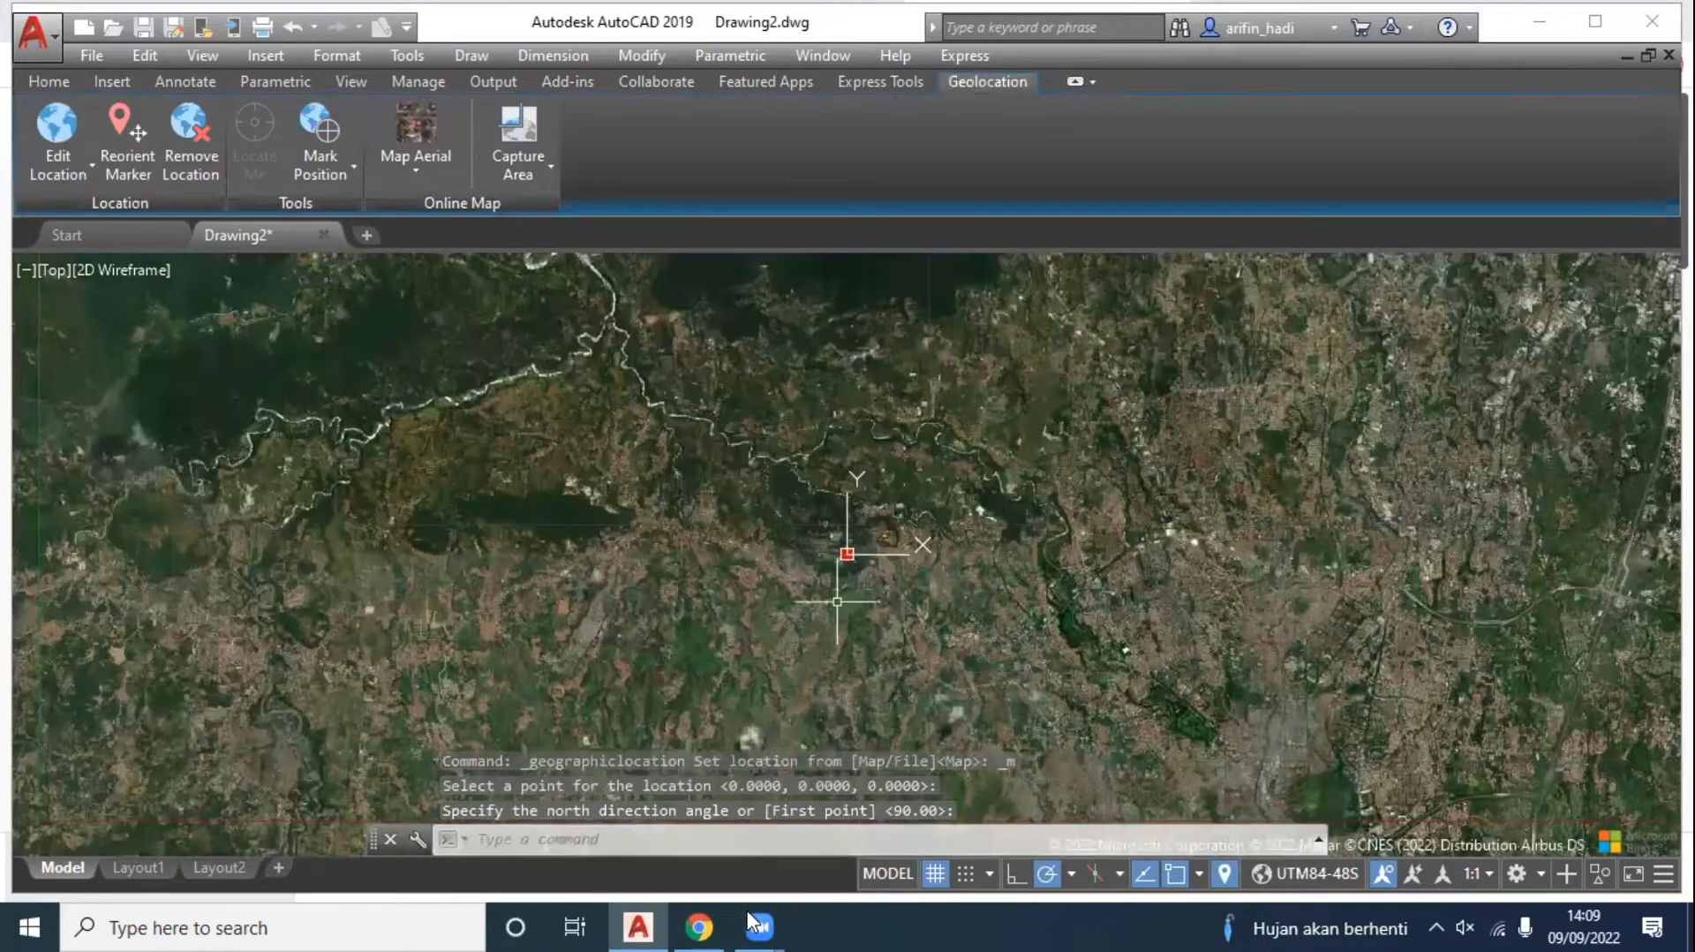
mouse_move(768, 925)
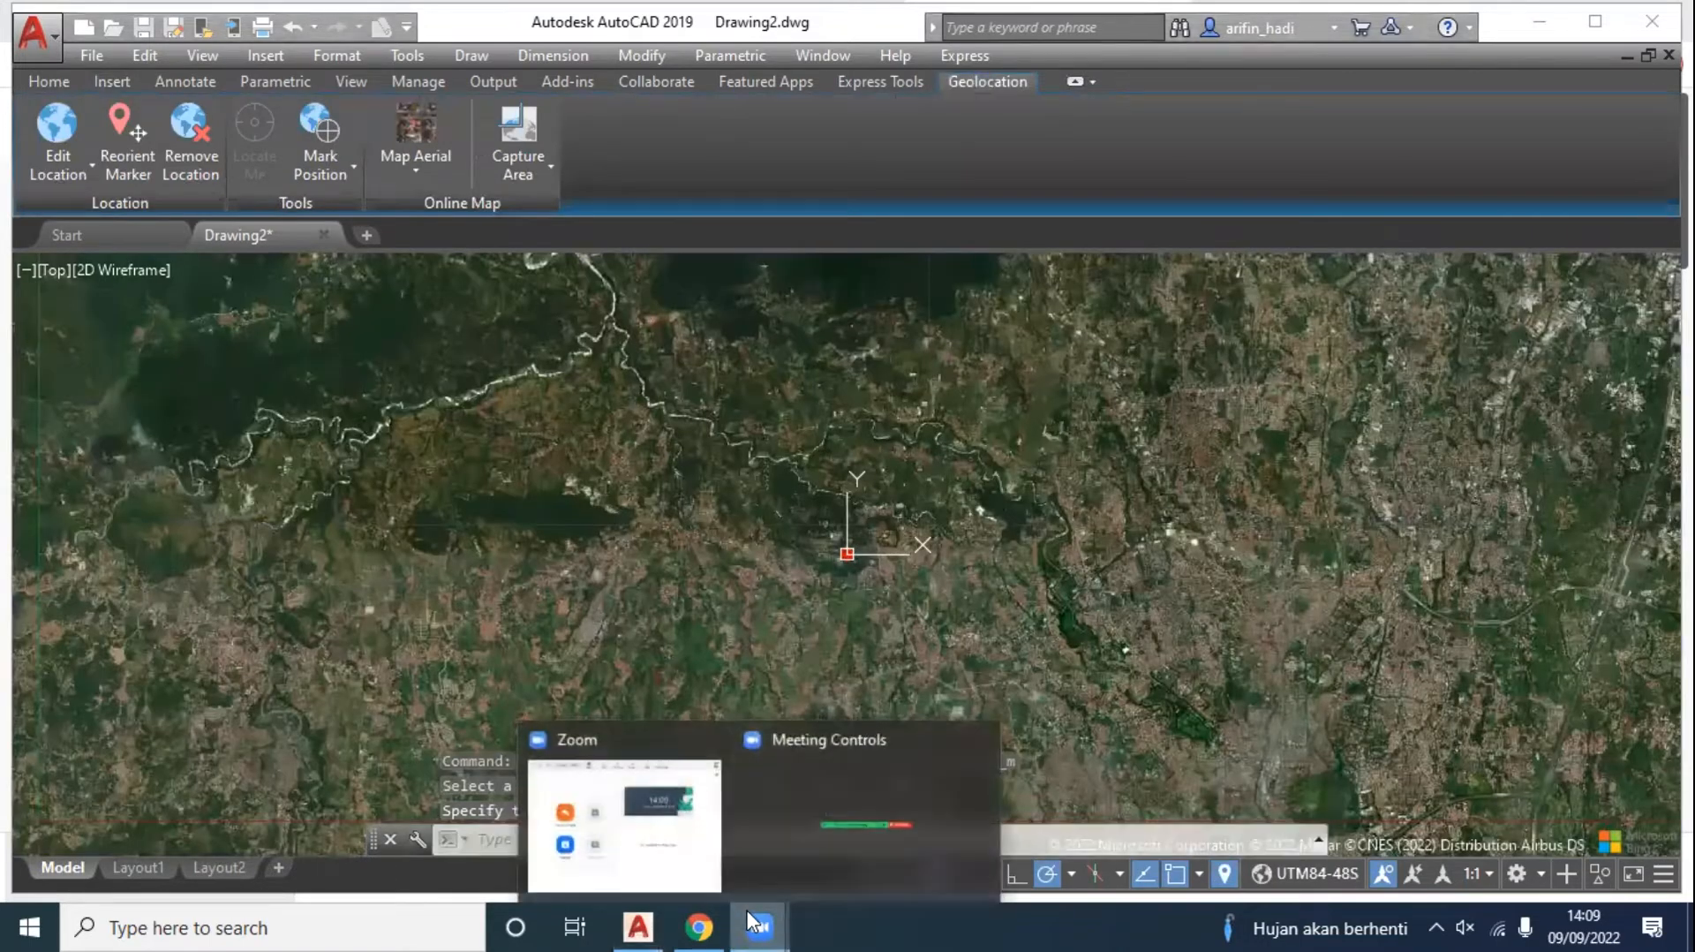
click(798, 825)
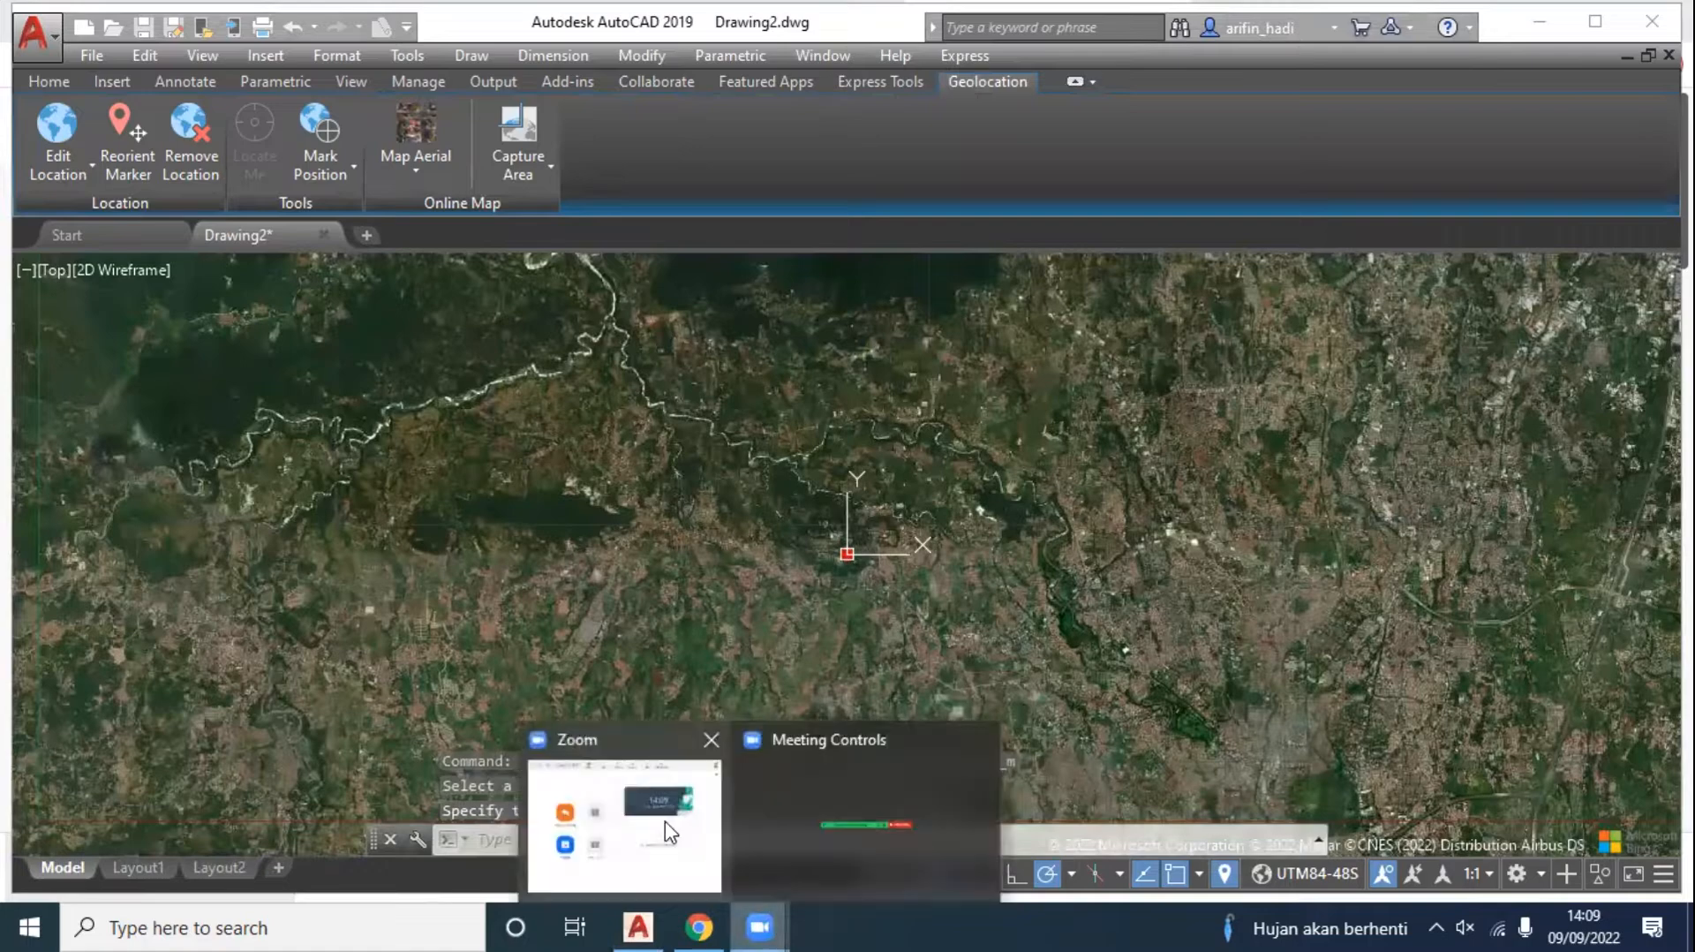
click(665, 820)
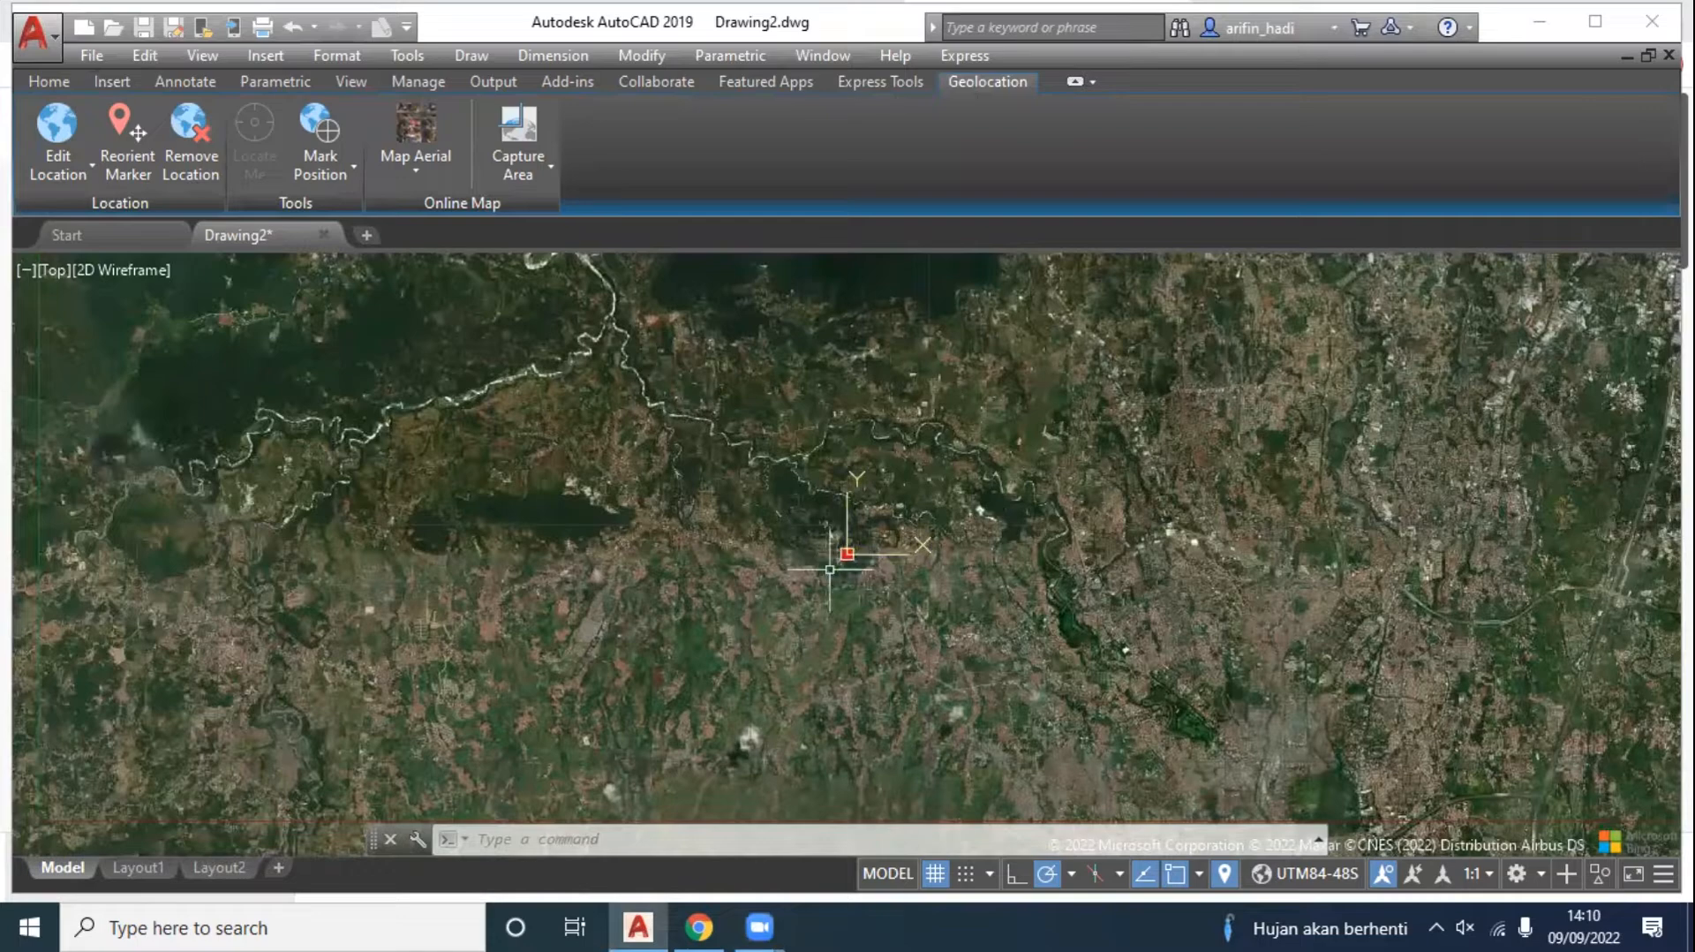
Step: Examine the aerial imagery closely around the location marker at the drawing origin
scroll(866, 572, up, 1)
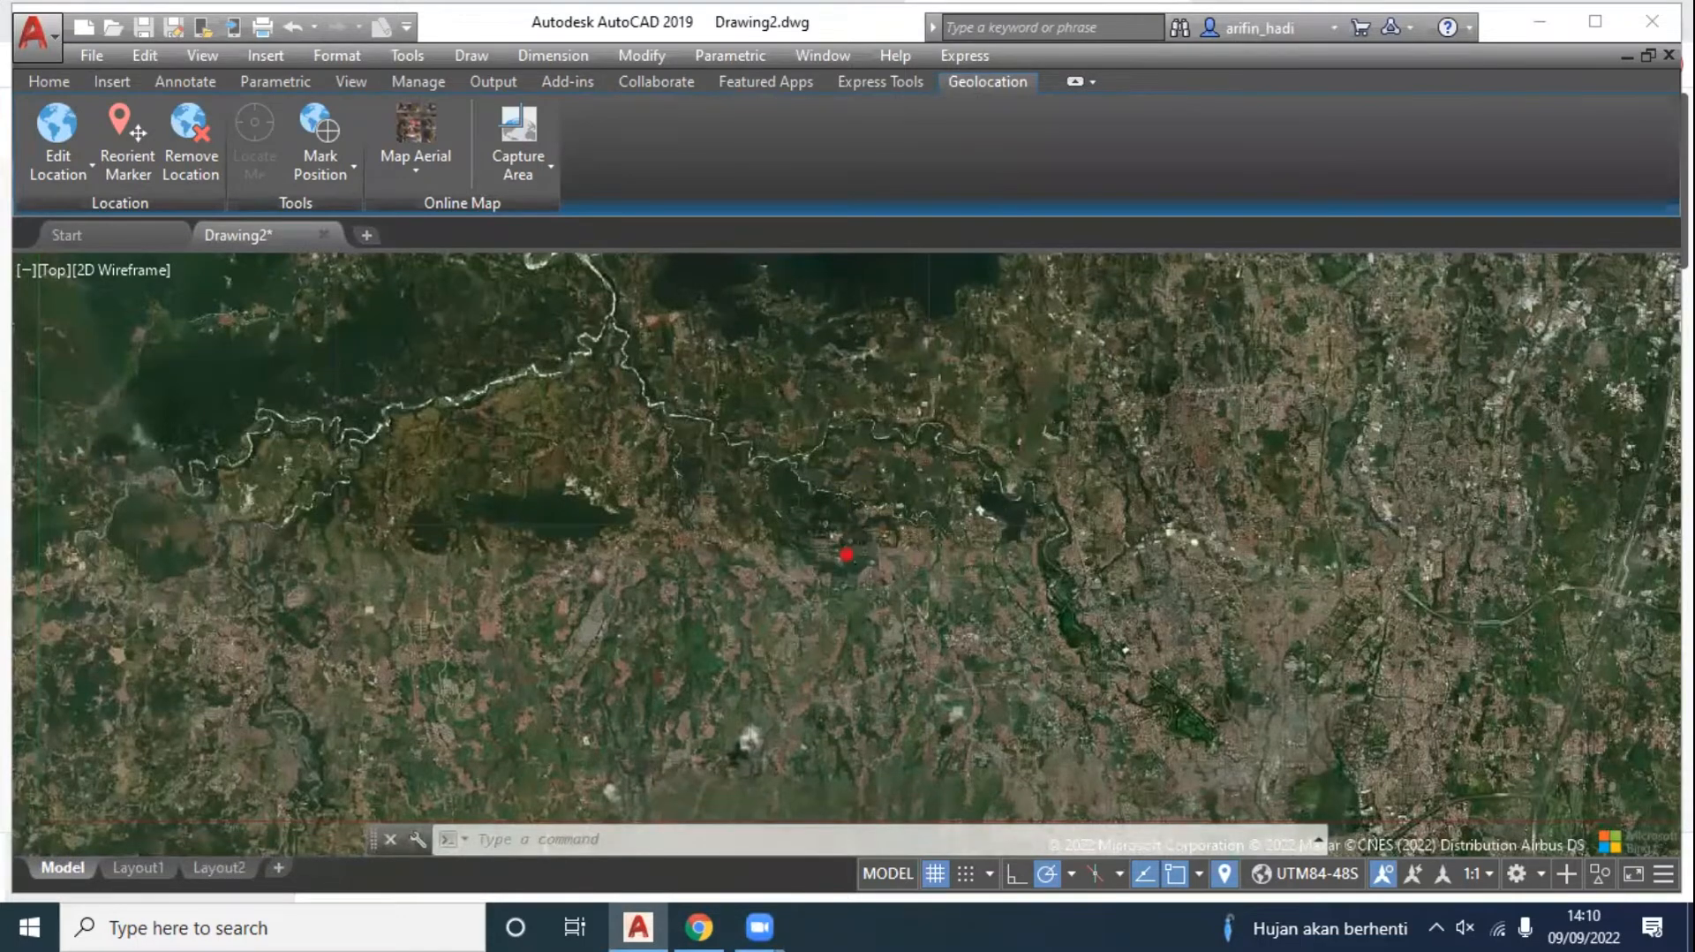
scroll(864, 573, up, 1)
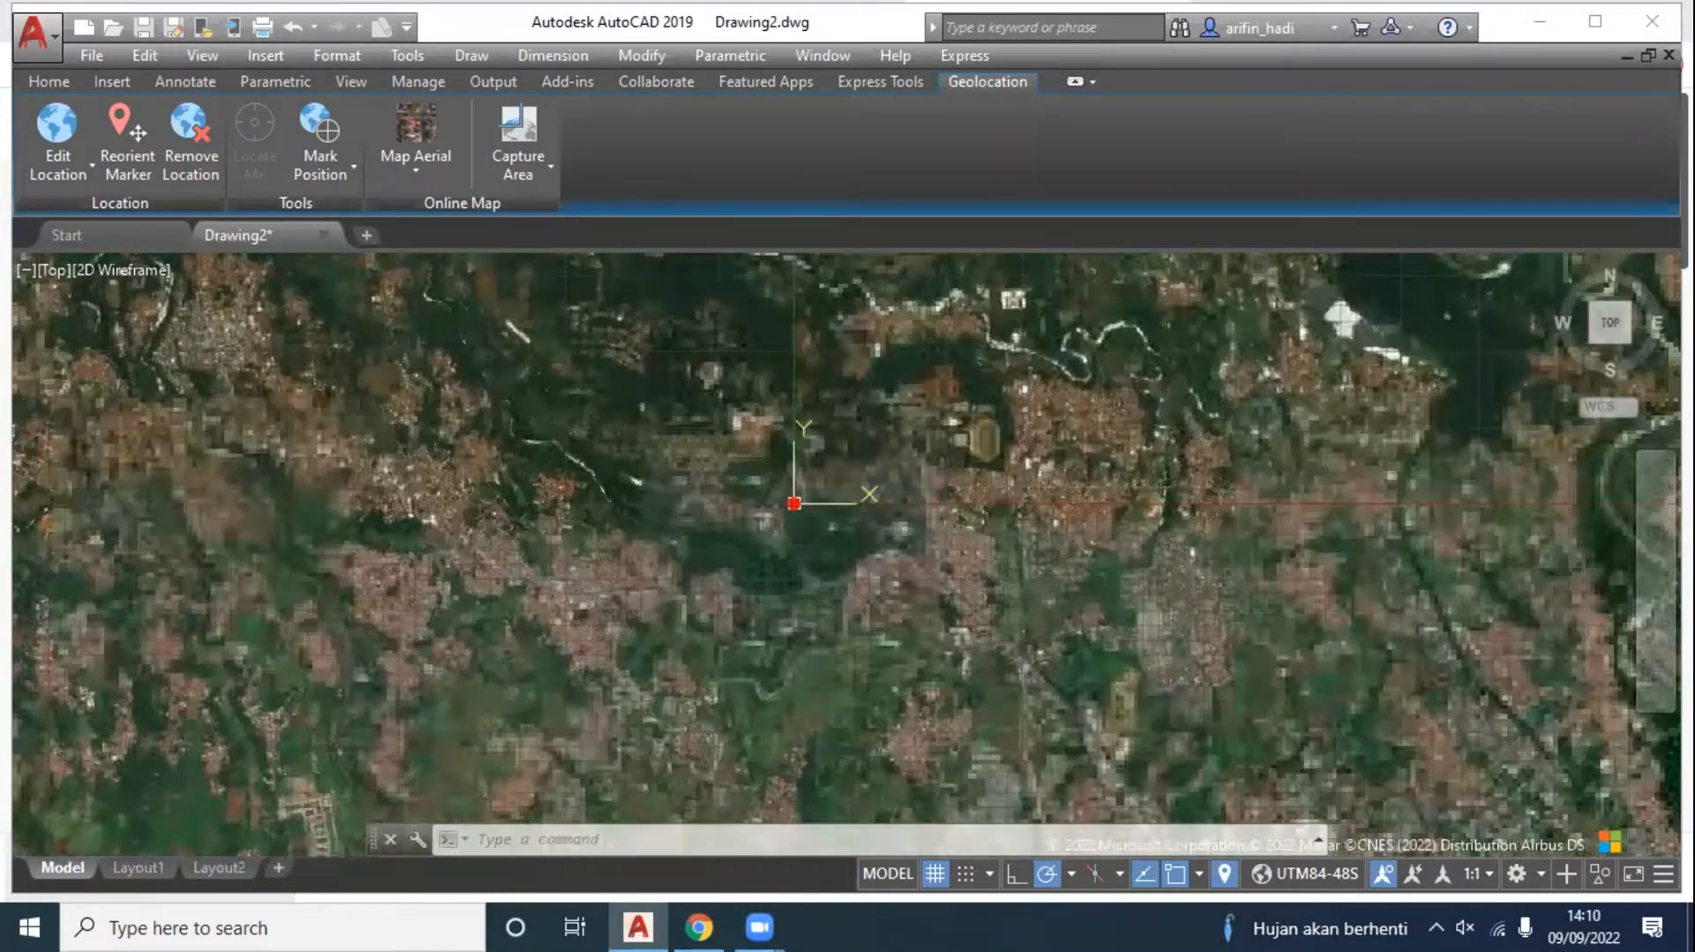
scroll(762, 490, up, 2)
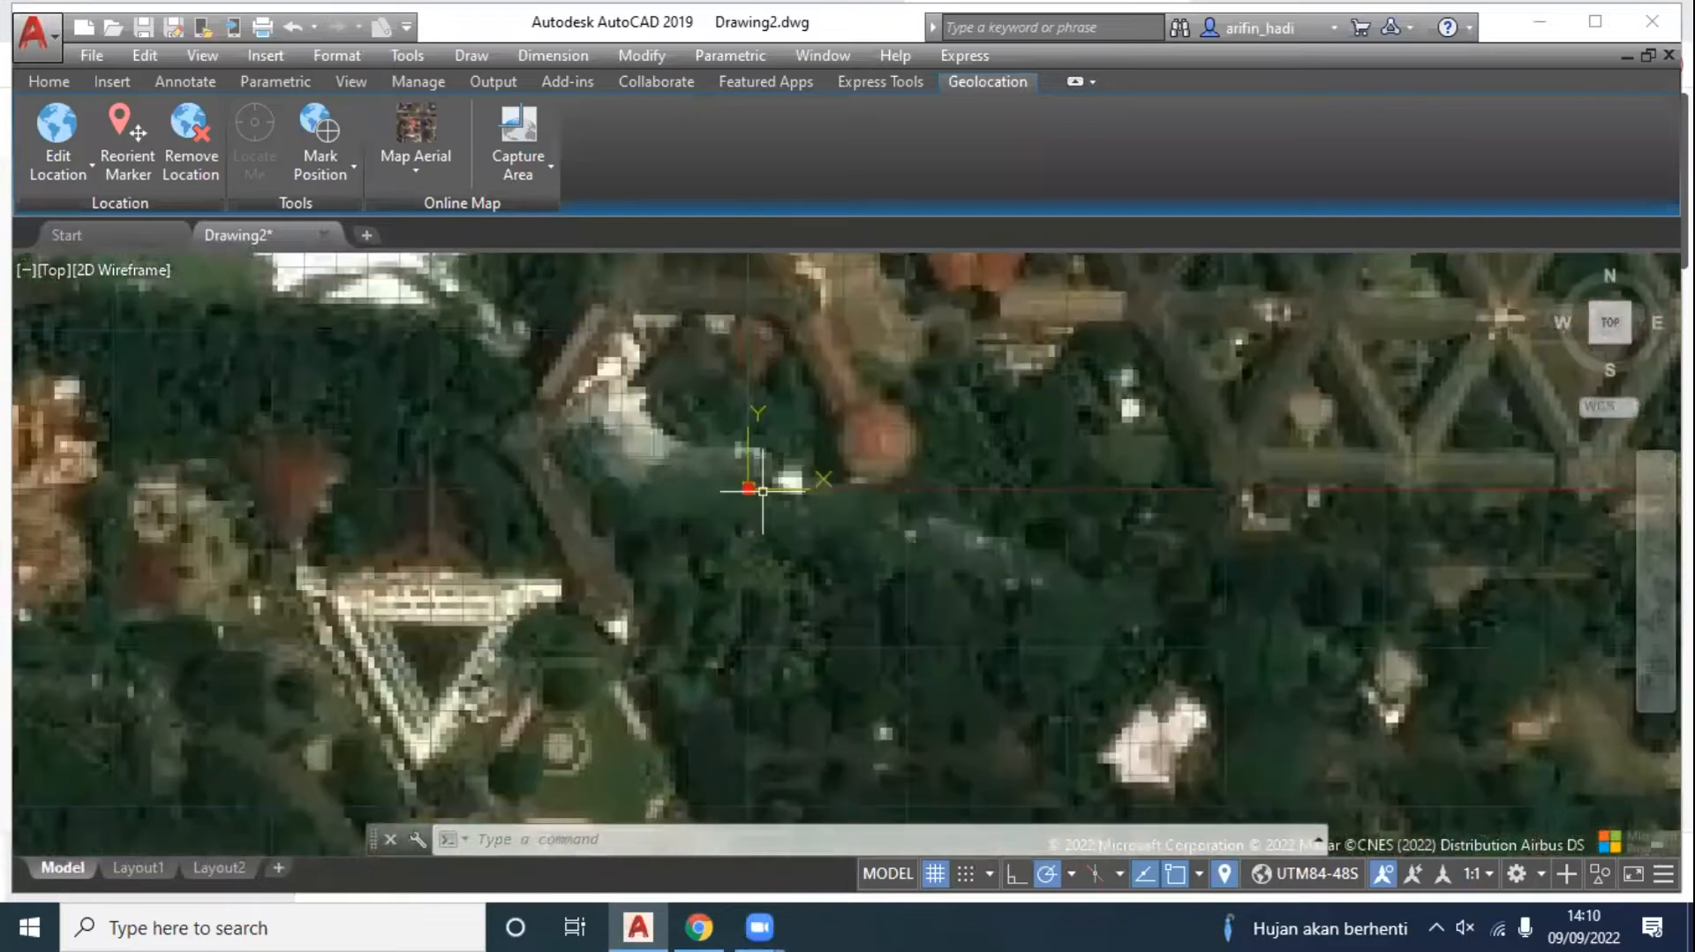
scroll(762, 490, up, 1)
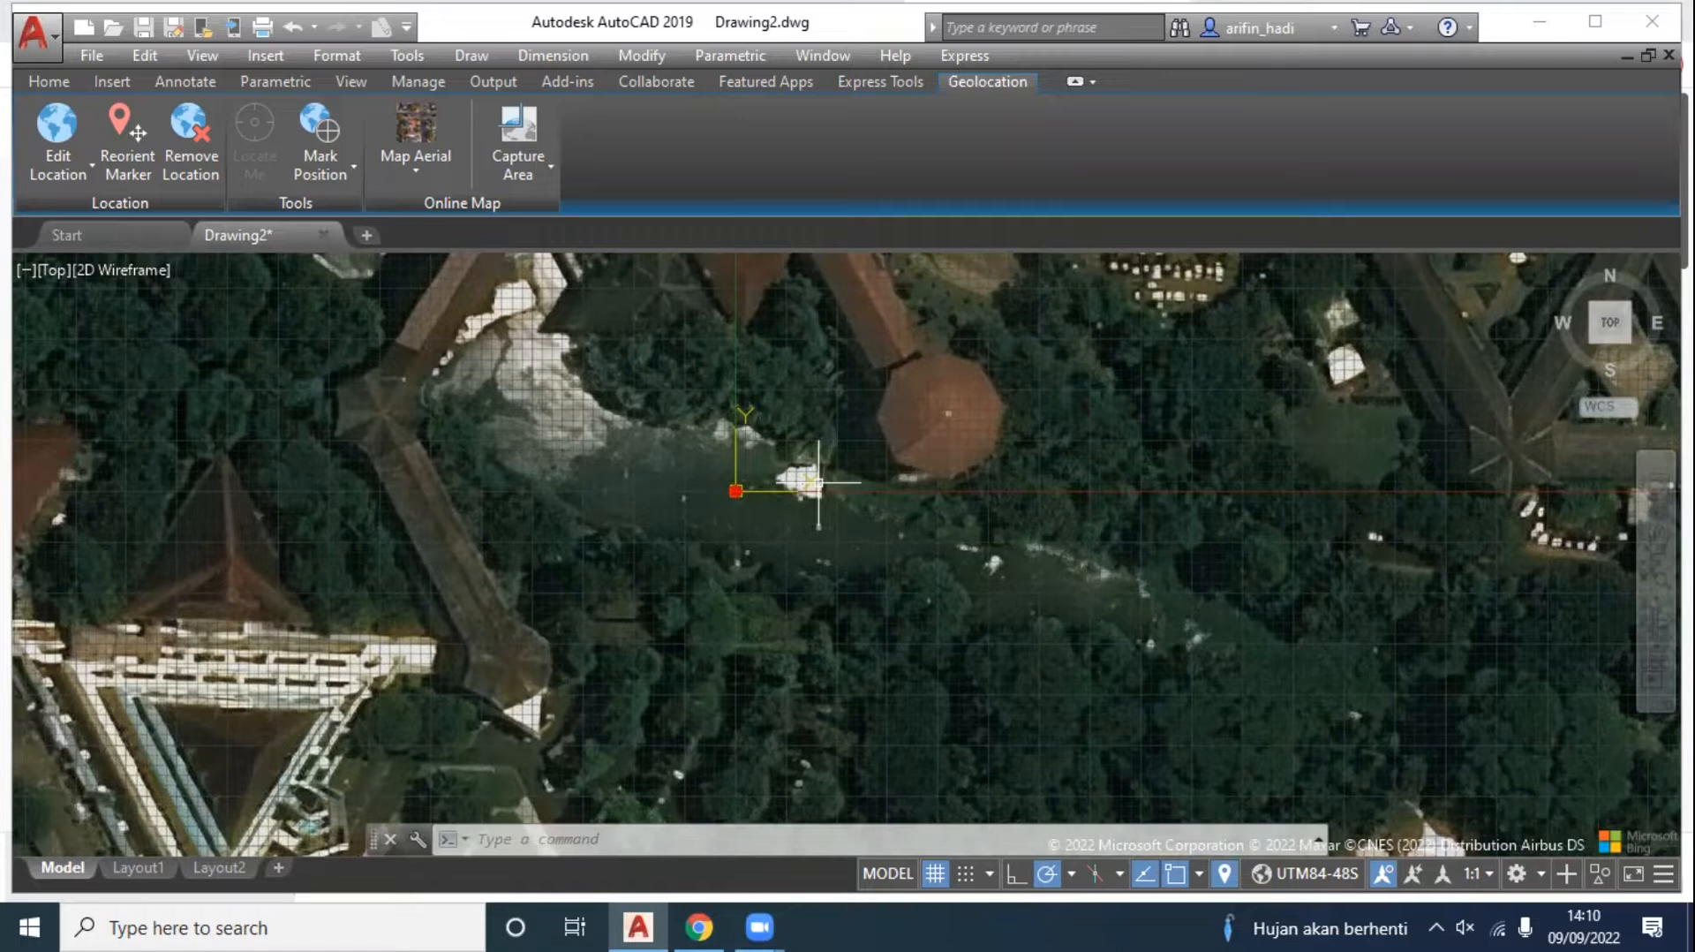
click(37, 77)
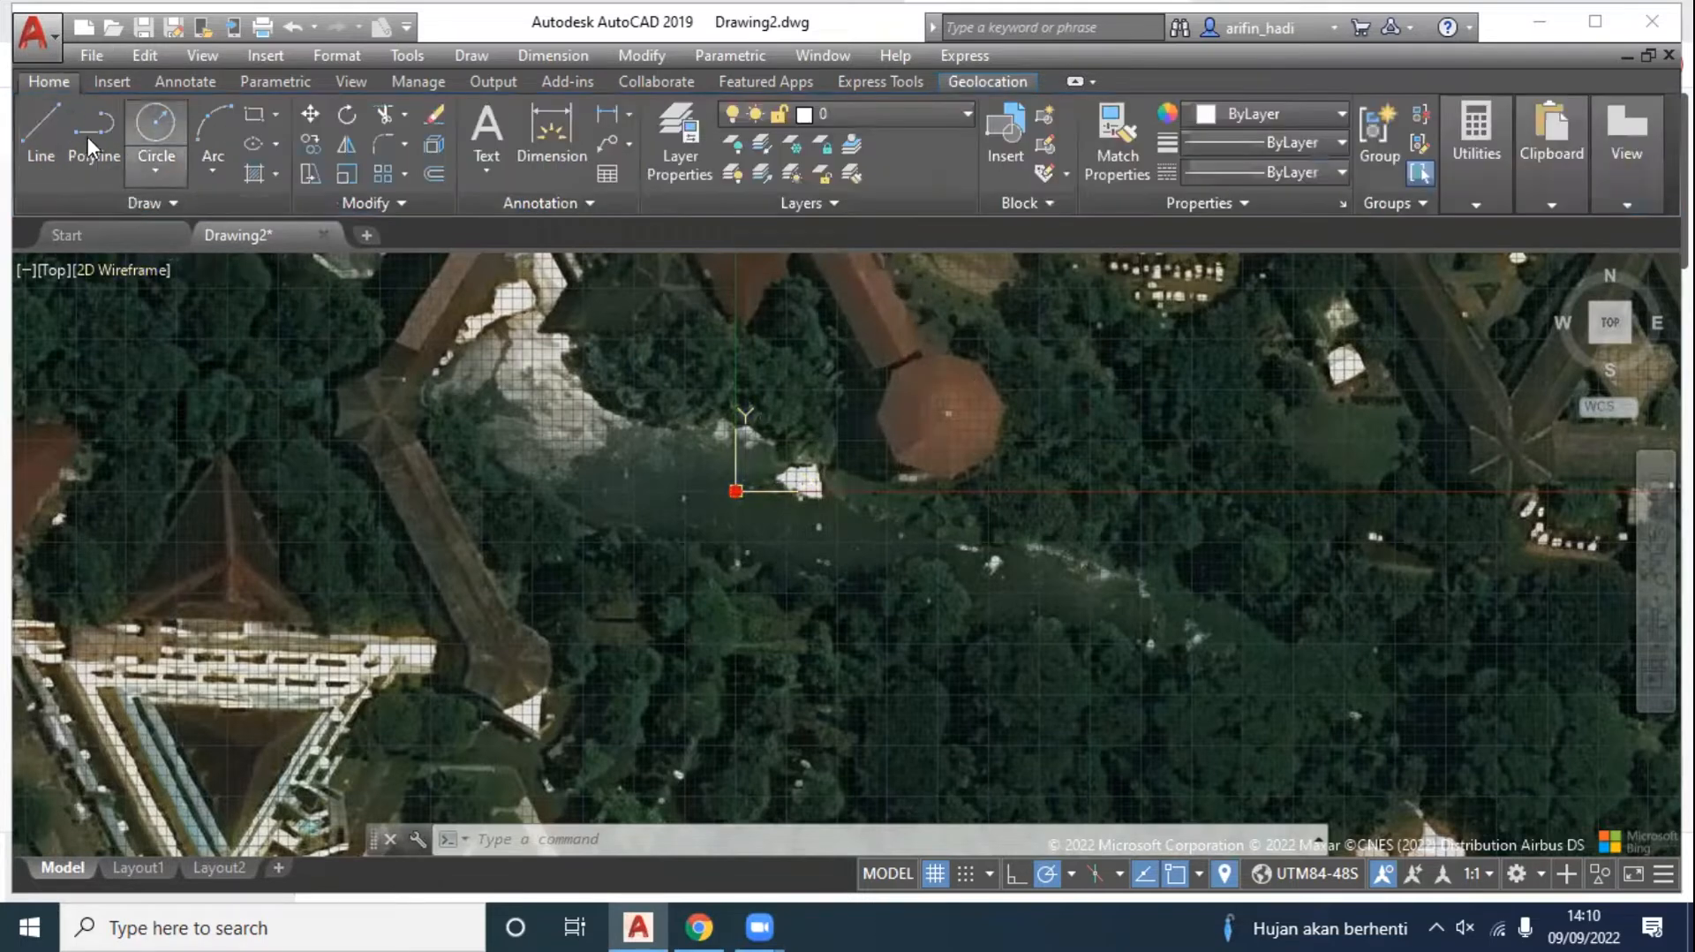
click(41, 130)
click(739, 491)
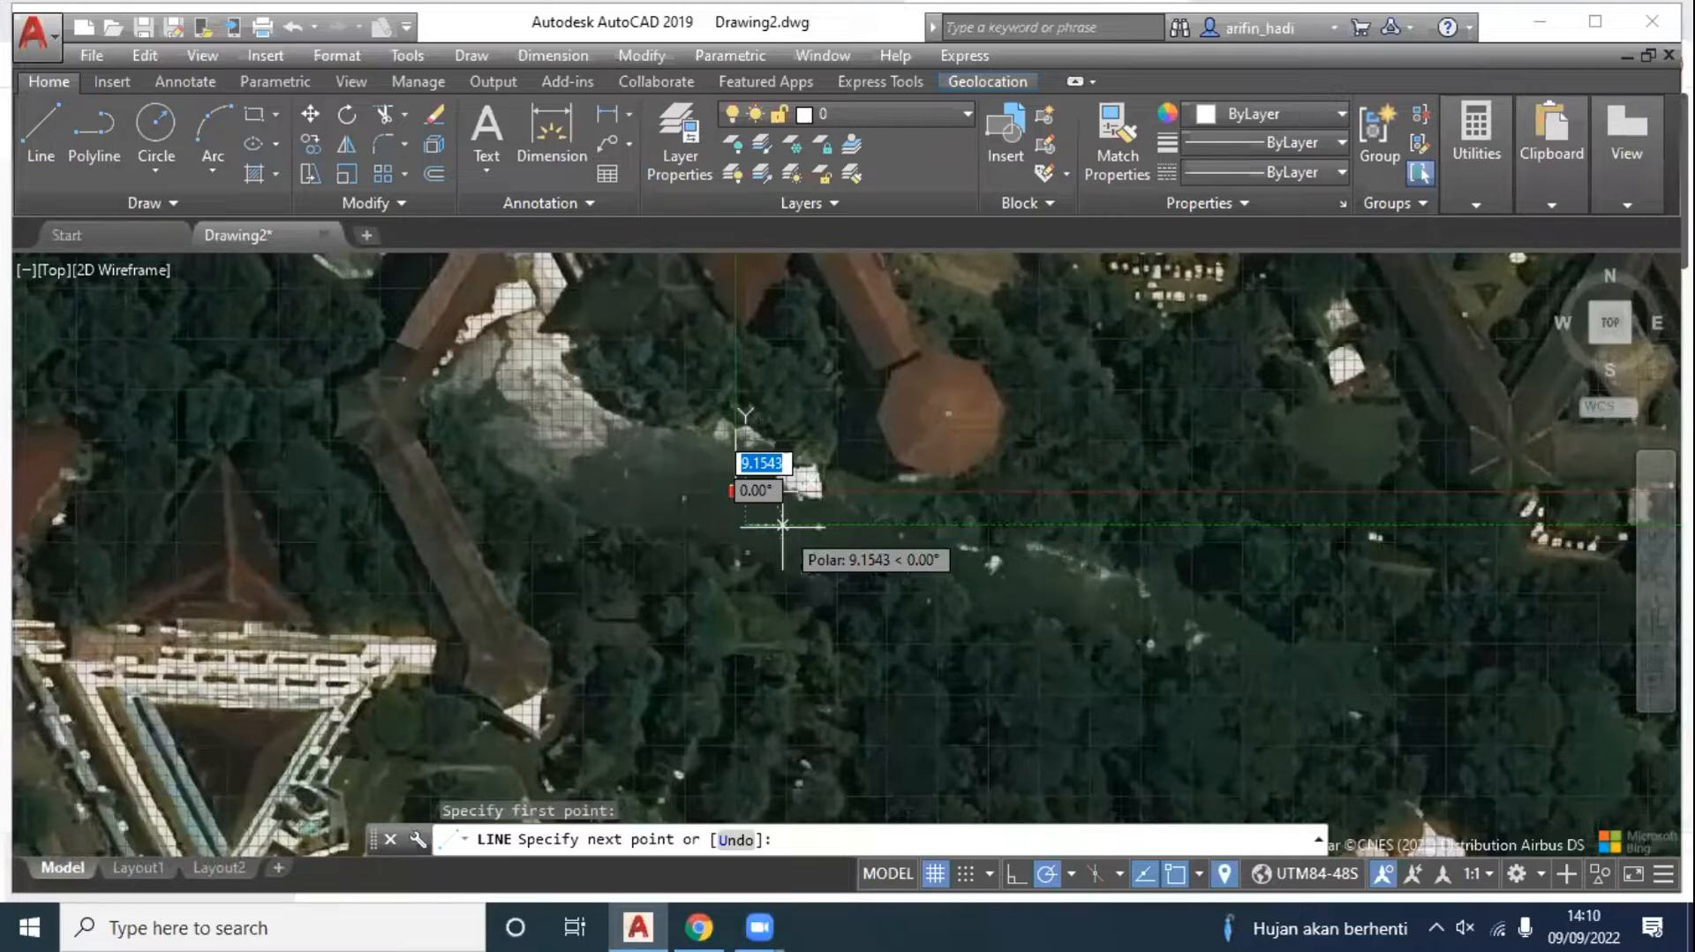
key(Escape)
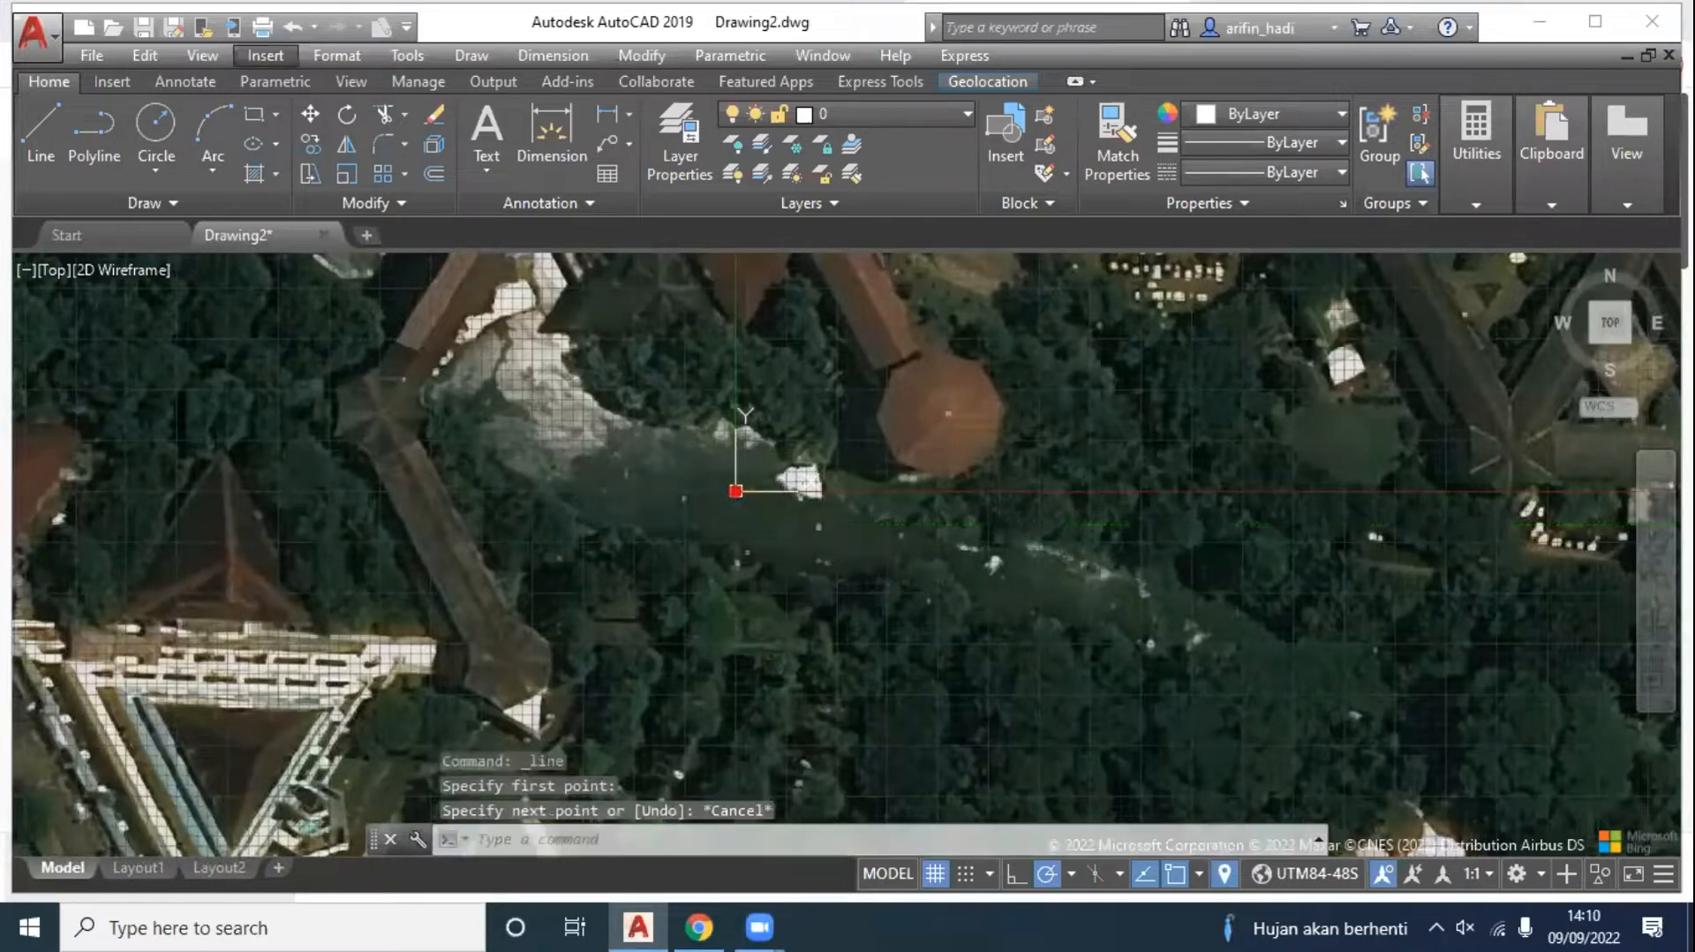
click(870, 491)
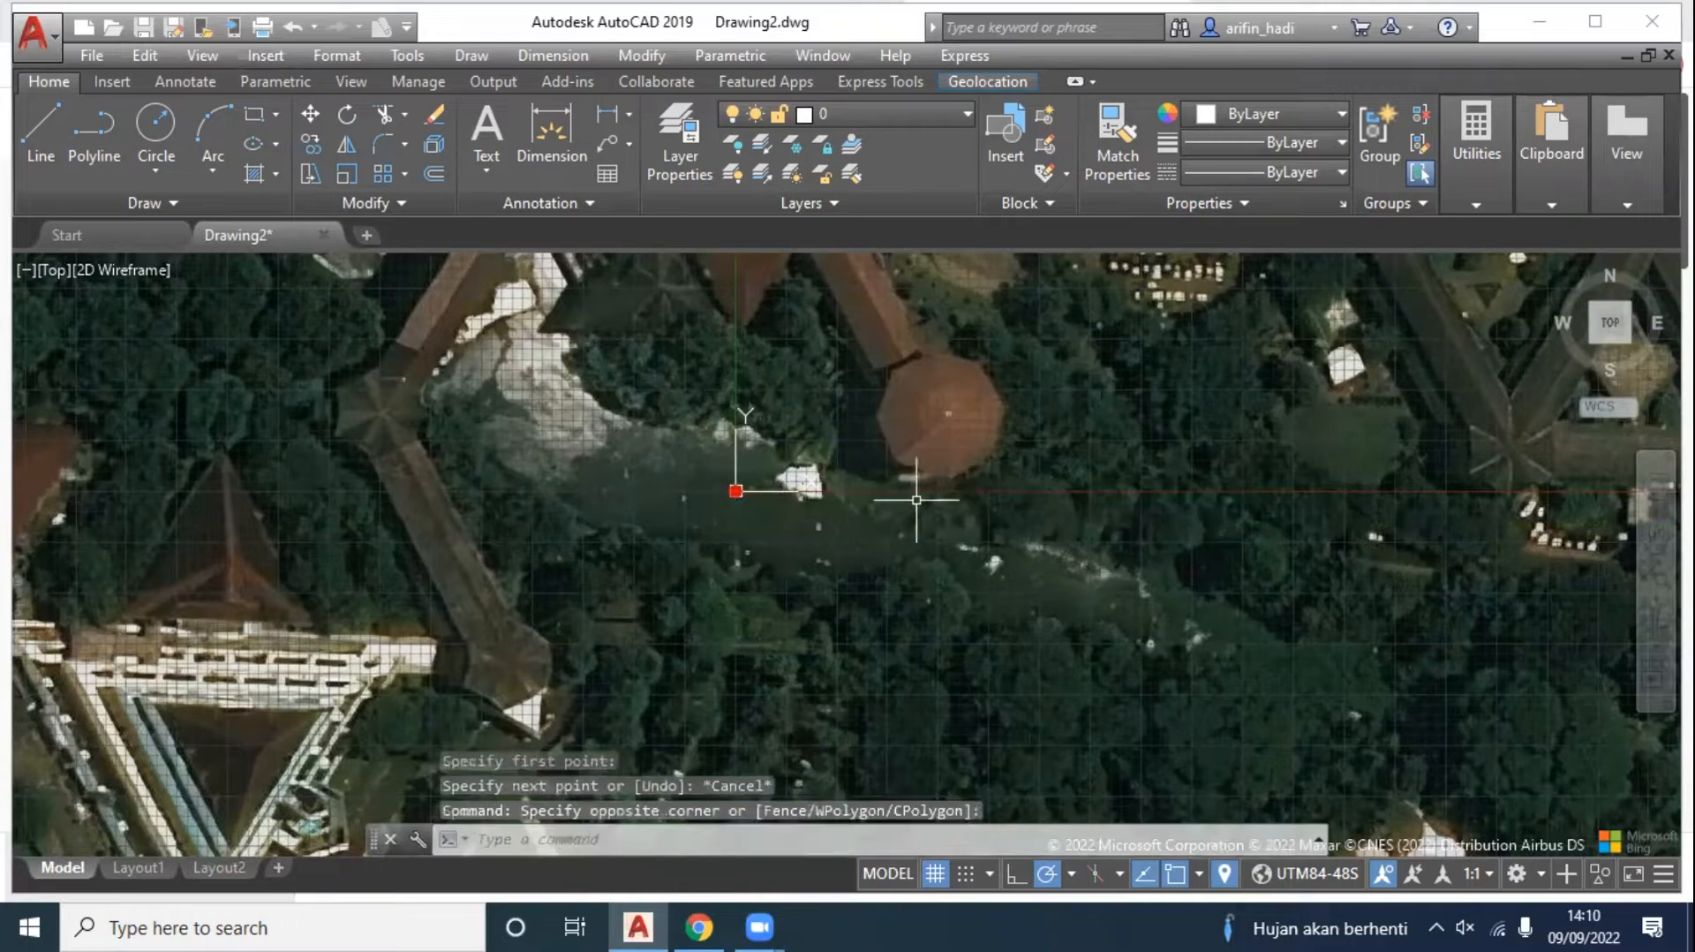
Step: Examine the aerial map around the pond, the octagonal-roofed building and the neighbouring campus buildings
scroll(918, 496, down, 3)
scroll(972, 468, up, 3)
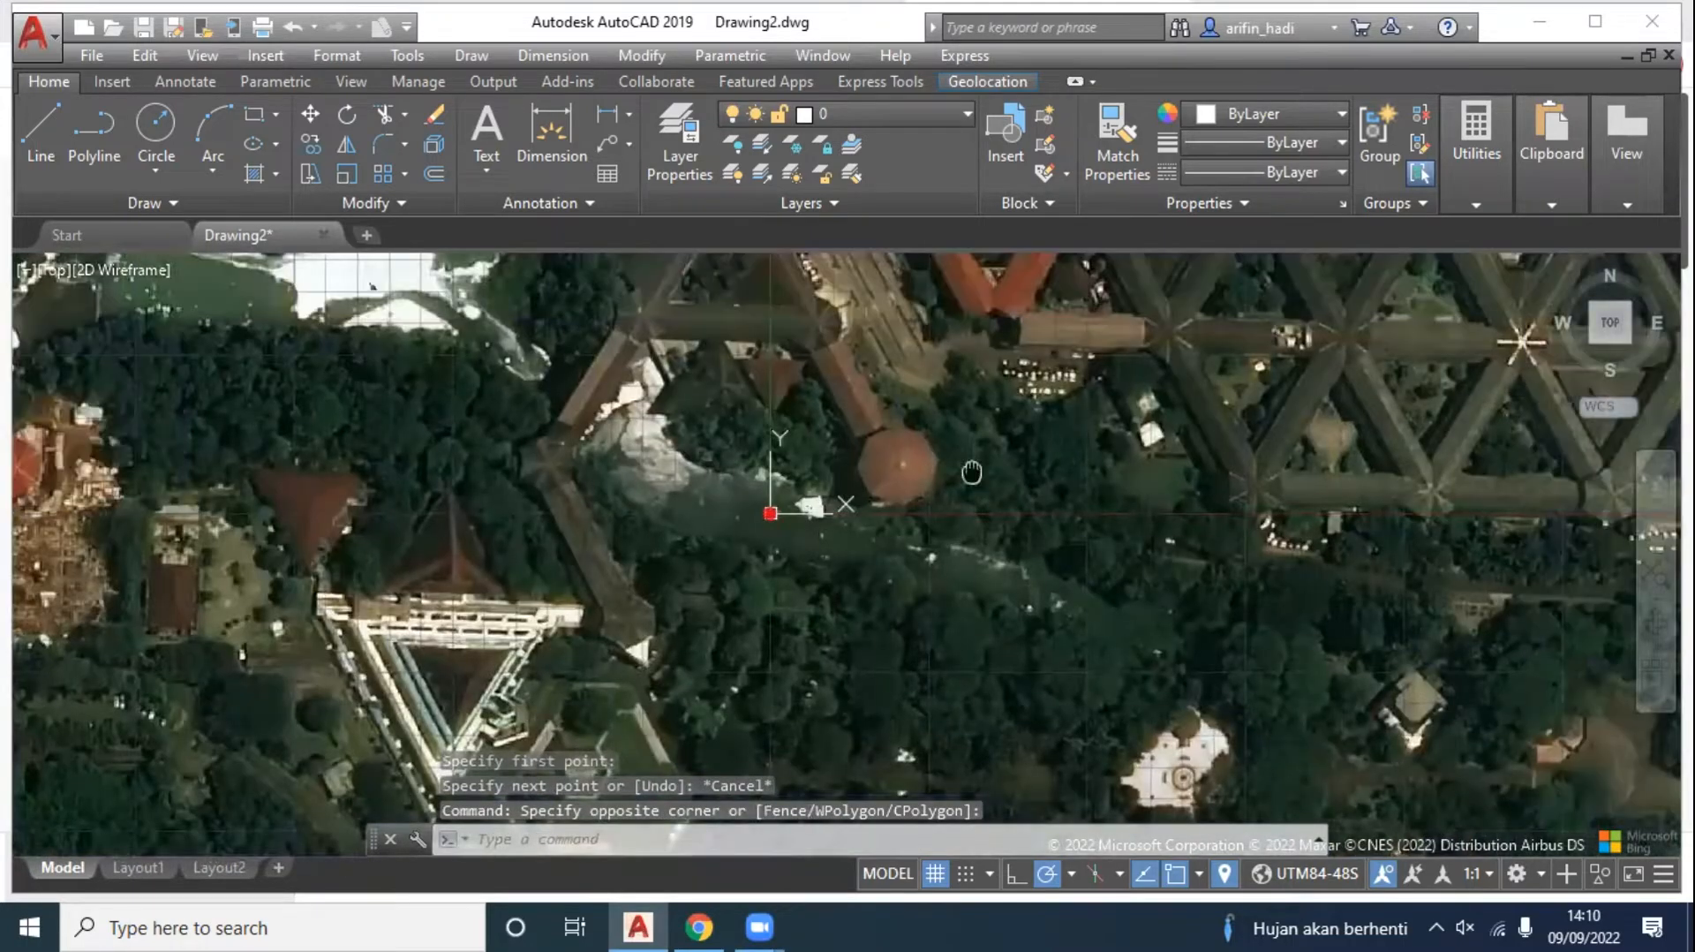
middle_drag(974, 465, 974, 487)
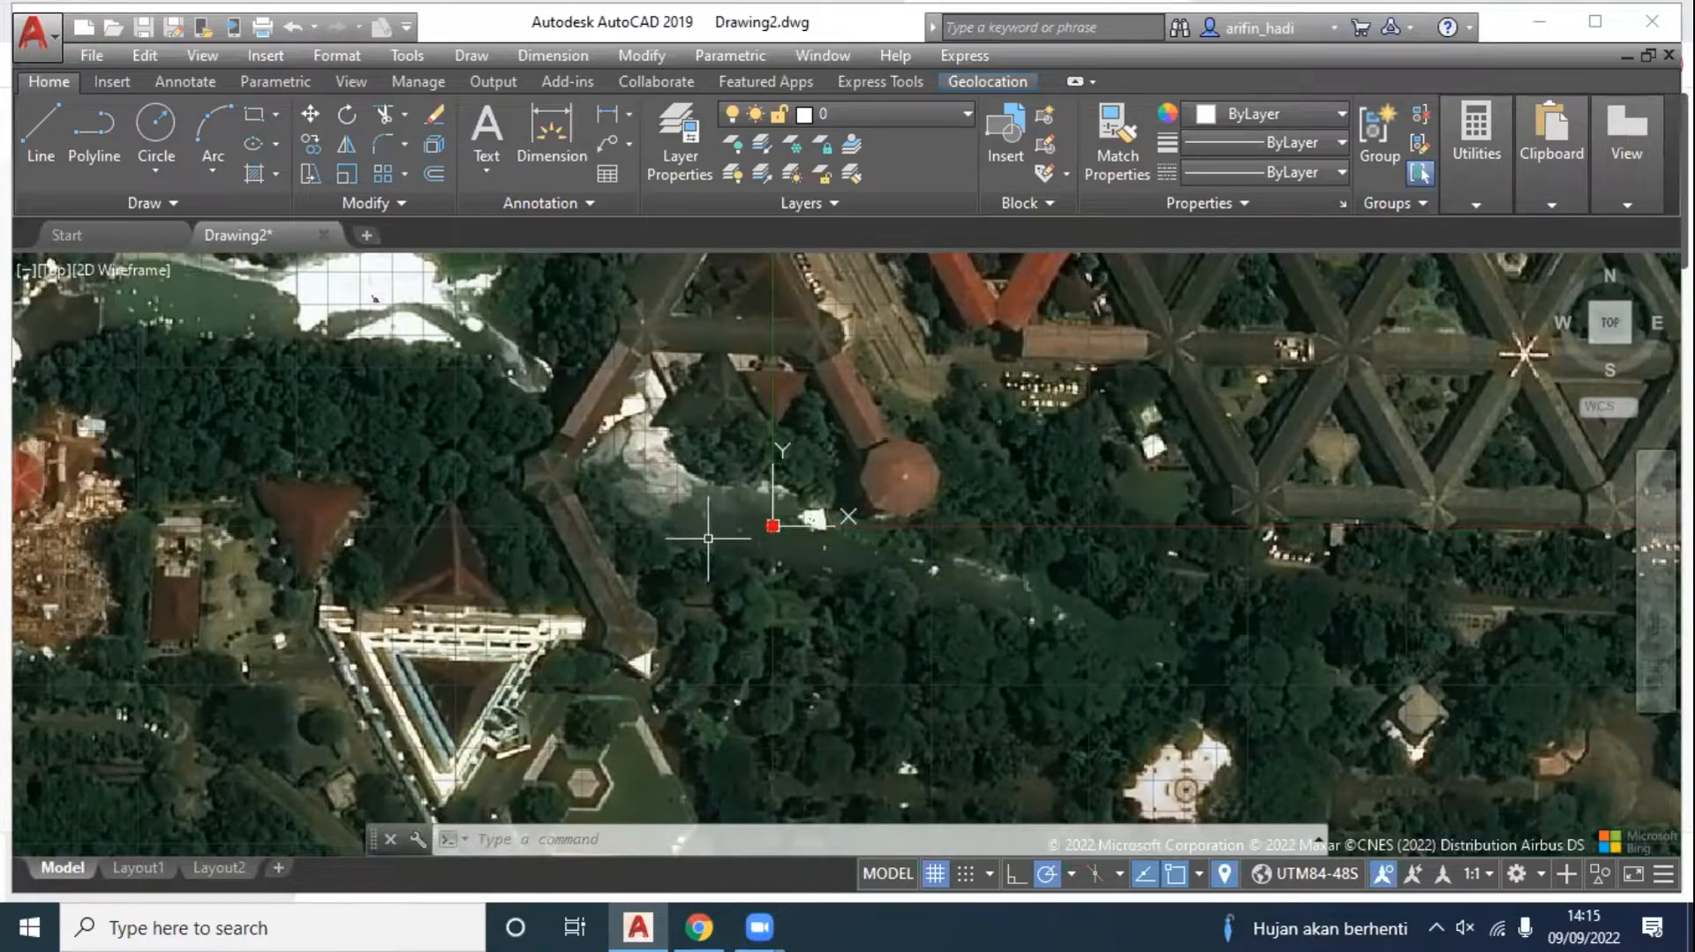
scroll(821, 521, up, 5)
middle_drag(915, 542, 931, 661)
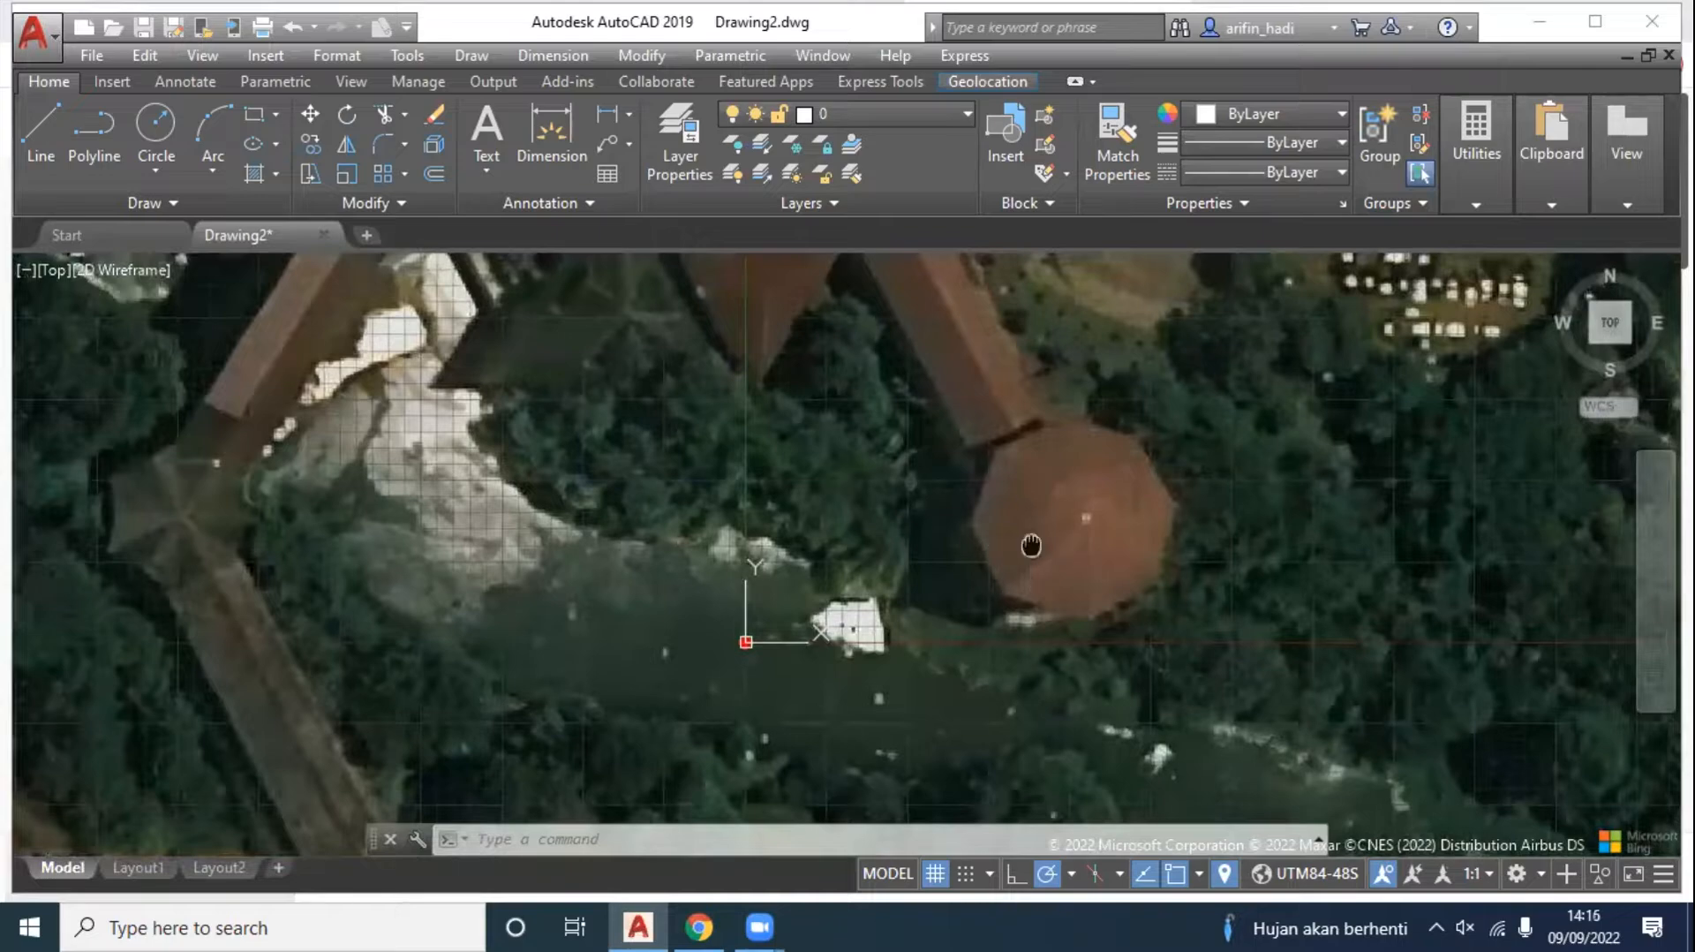
middle_drag(1032, 545, 1030, 469)
scroll(825, 529, up, 2)
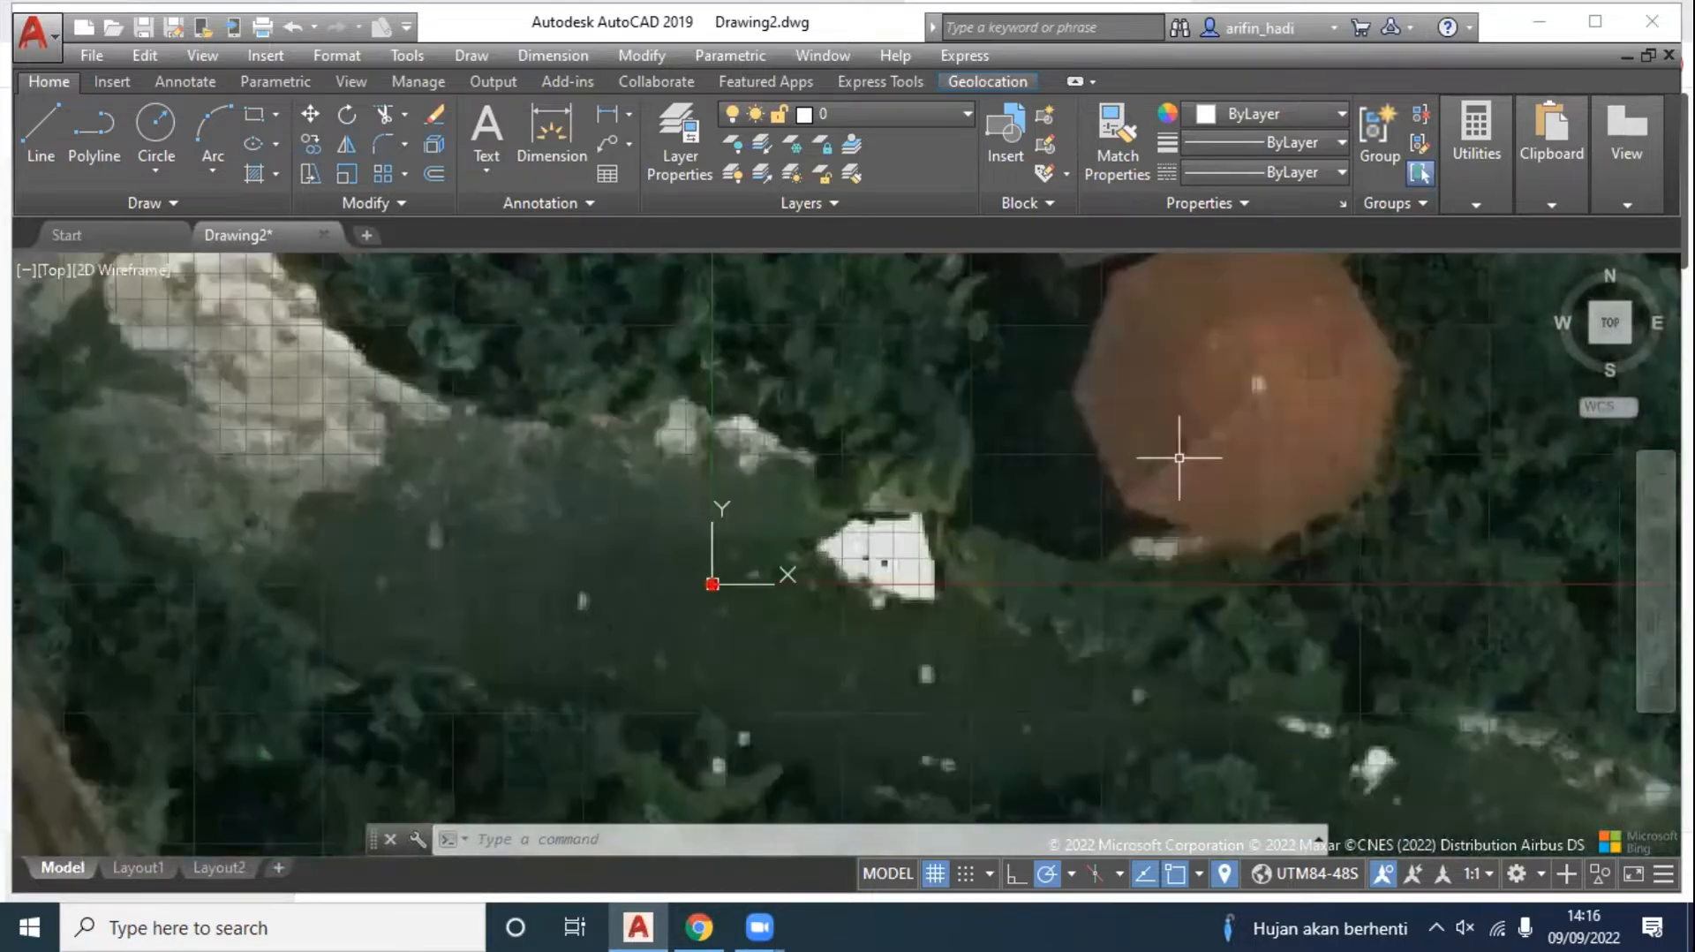
mouse_move(466, 495)
middle_down()
mouse_move(829, 620)
mouse_move(830, 732)
mouse_move(803, 604)
middle_up()
scroll(803, 600, down, 3)
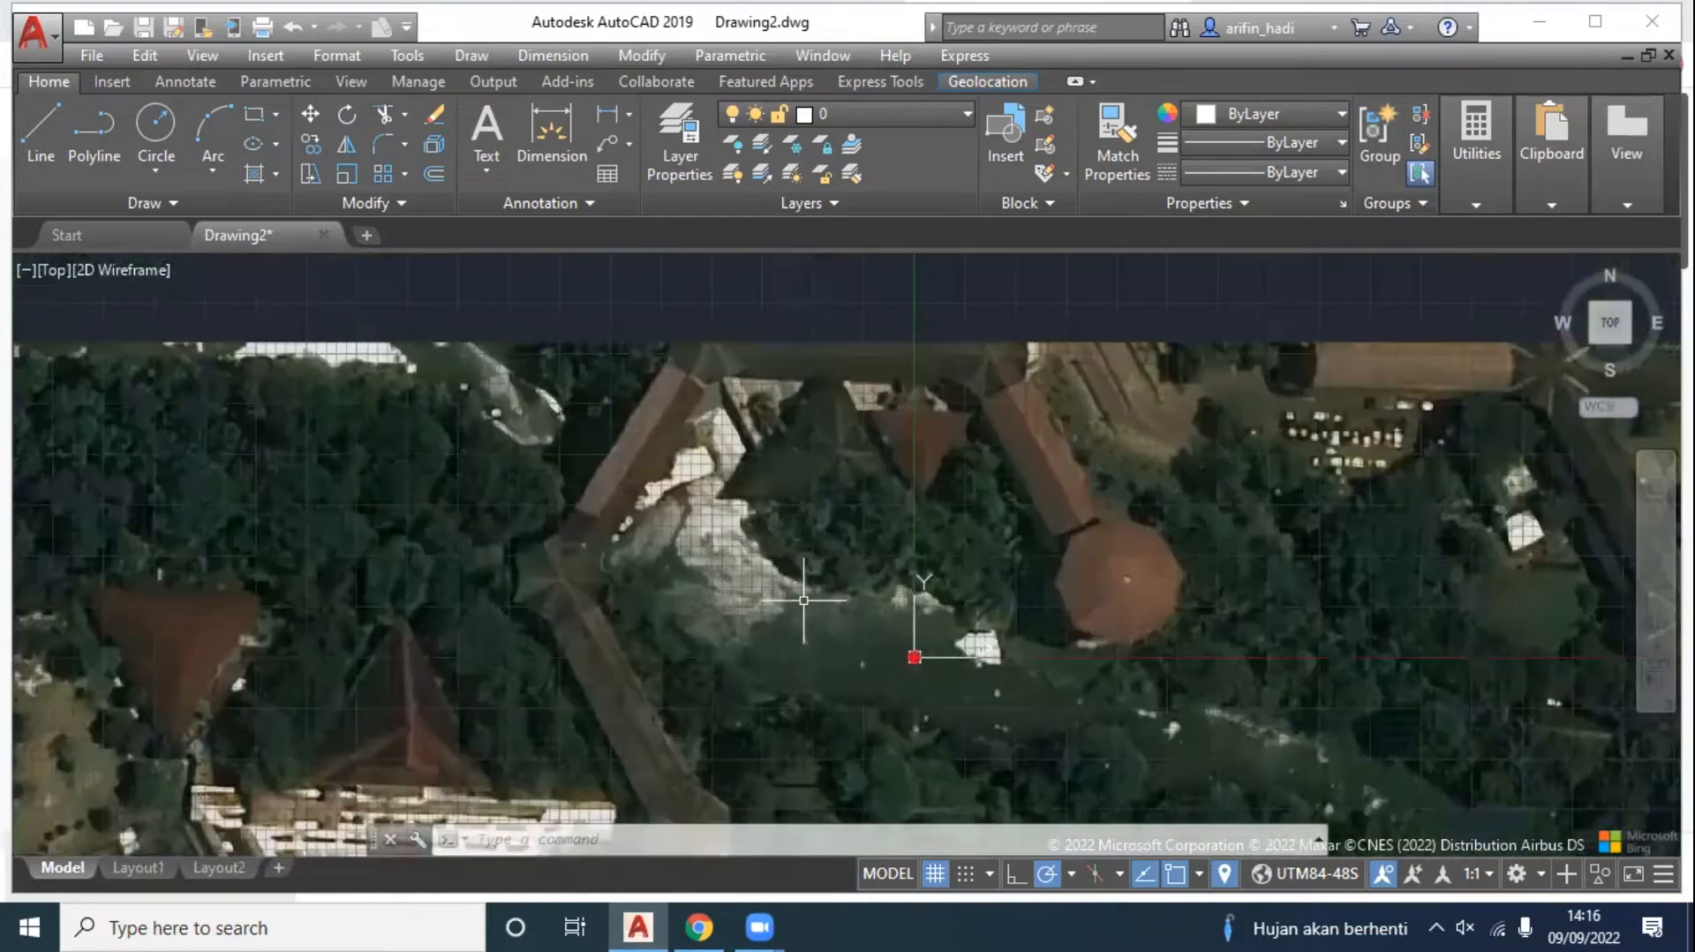
Step: Start a polyline just below the pale horizontal walkway bordering the hexagonal plaza and draw a 2.4 m edge eastward
middle_drag(920, 588, 897, 288)
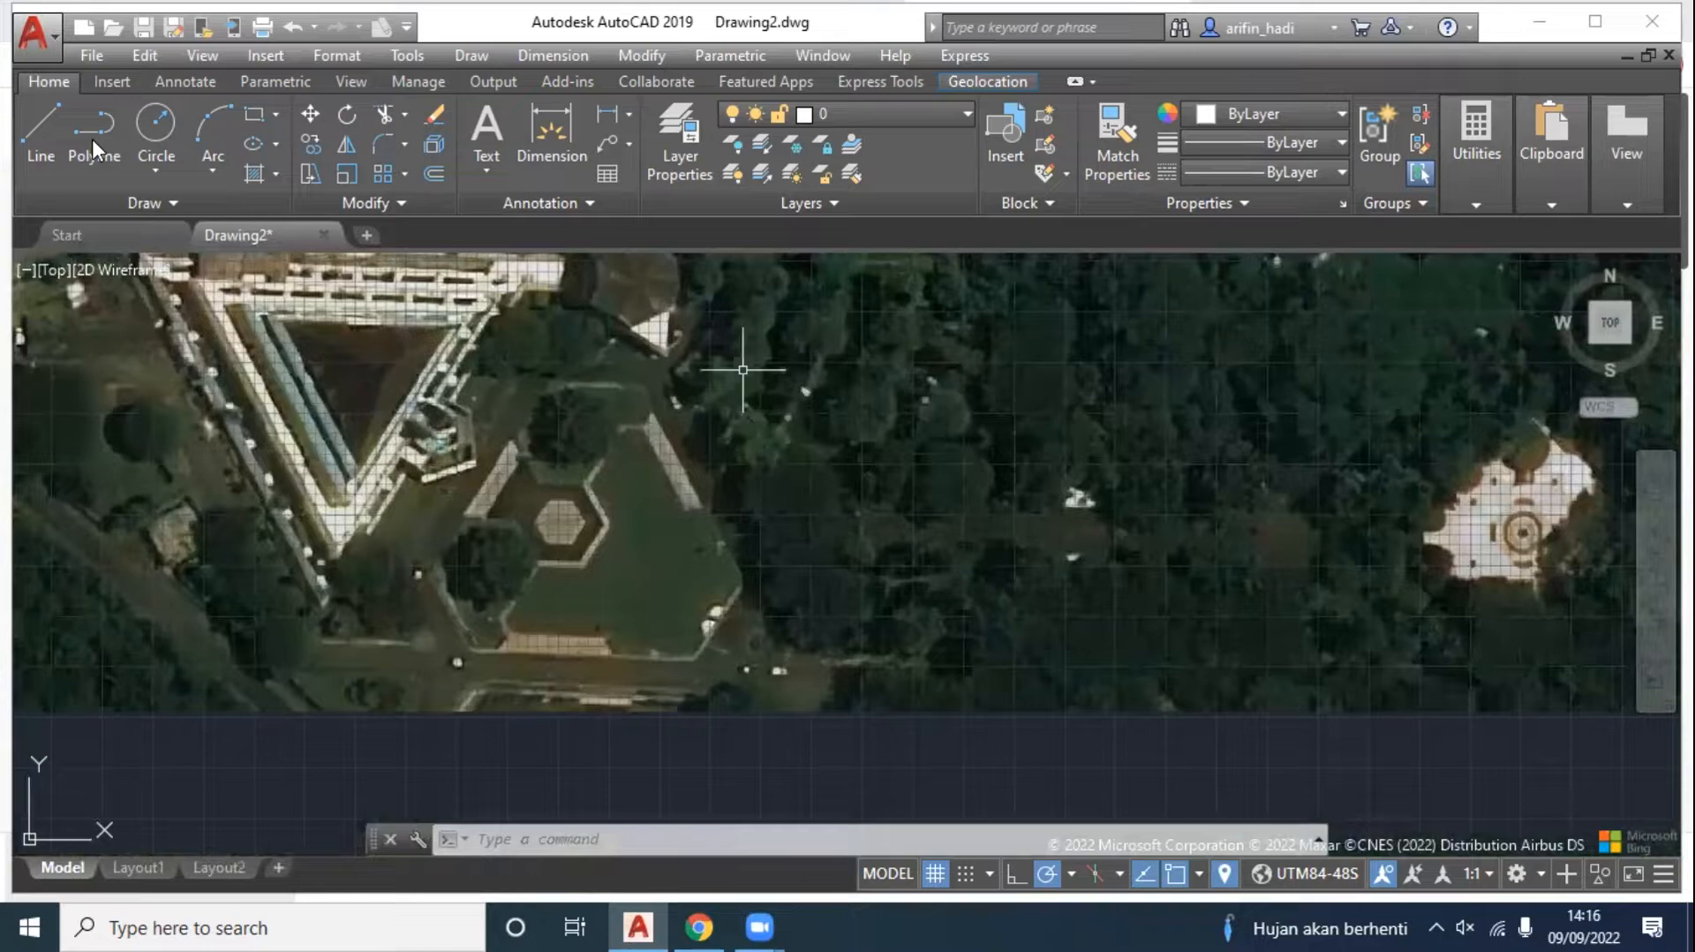
click(94, 134)
scroll(510, 567, up, 6)
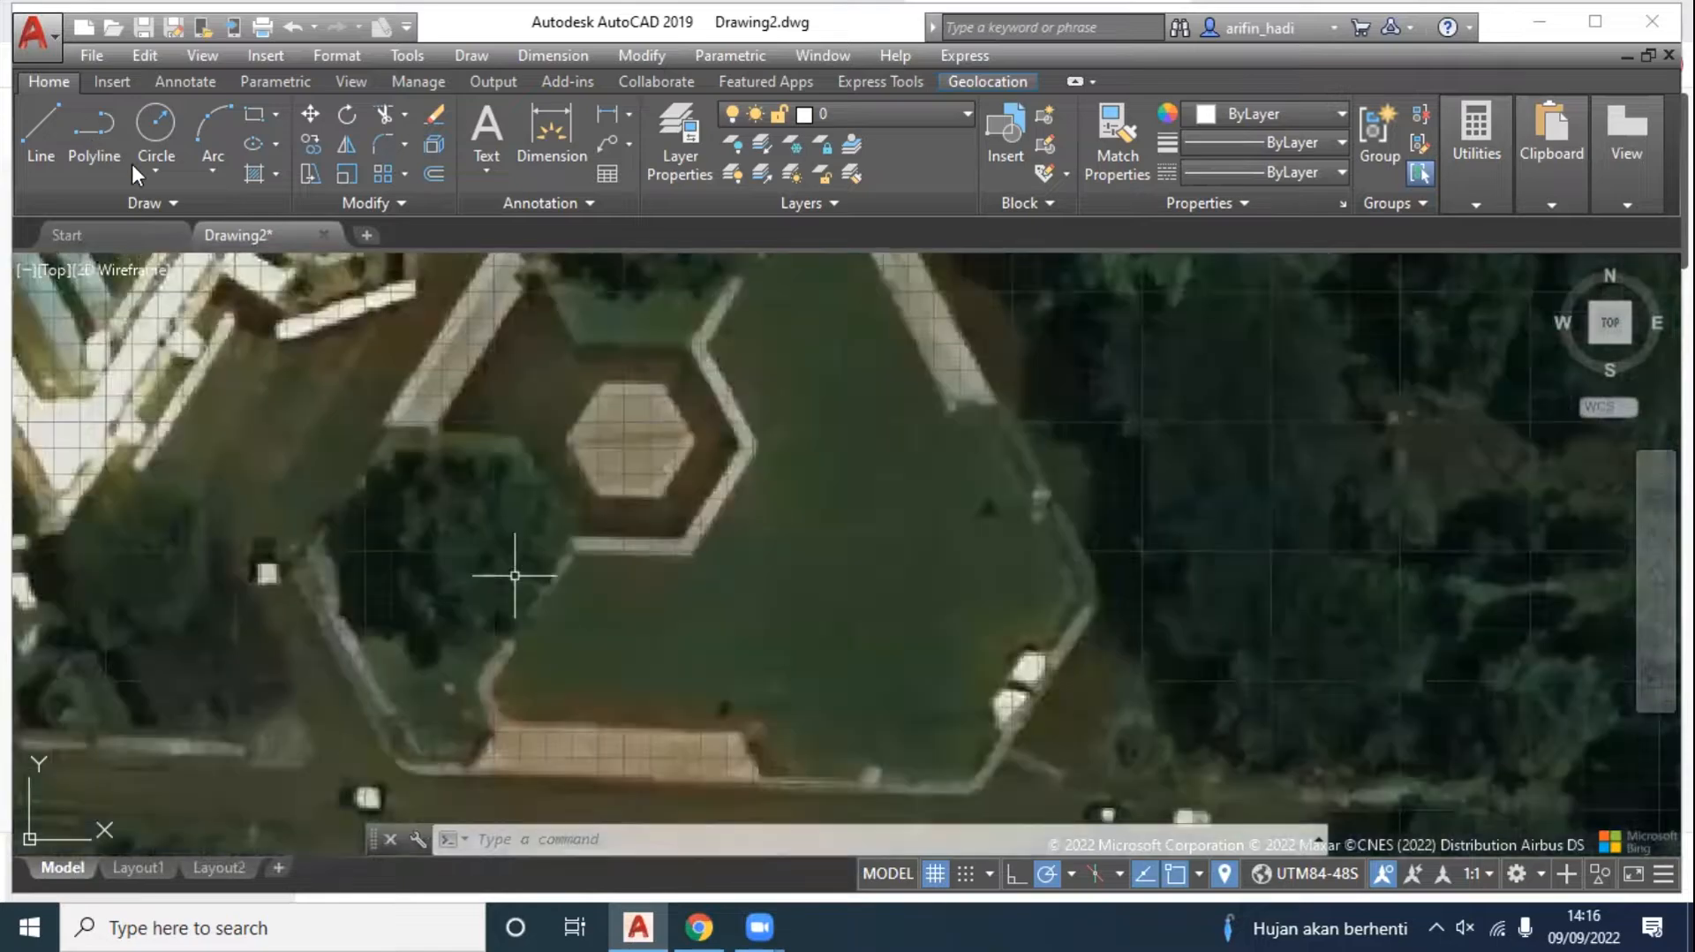
scroll(702, 615, up, 5)
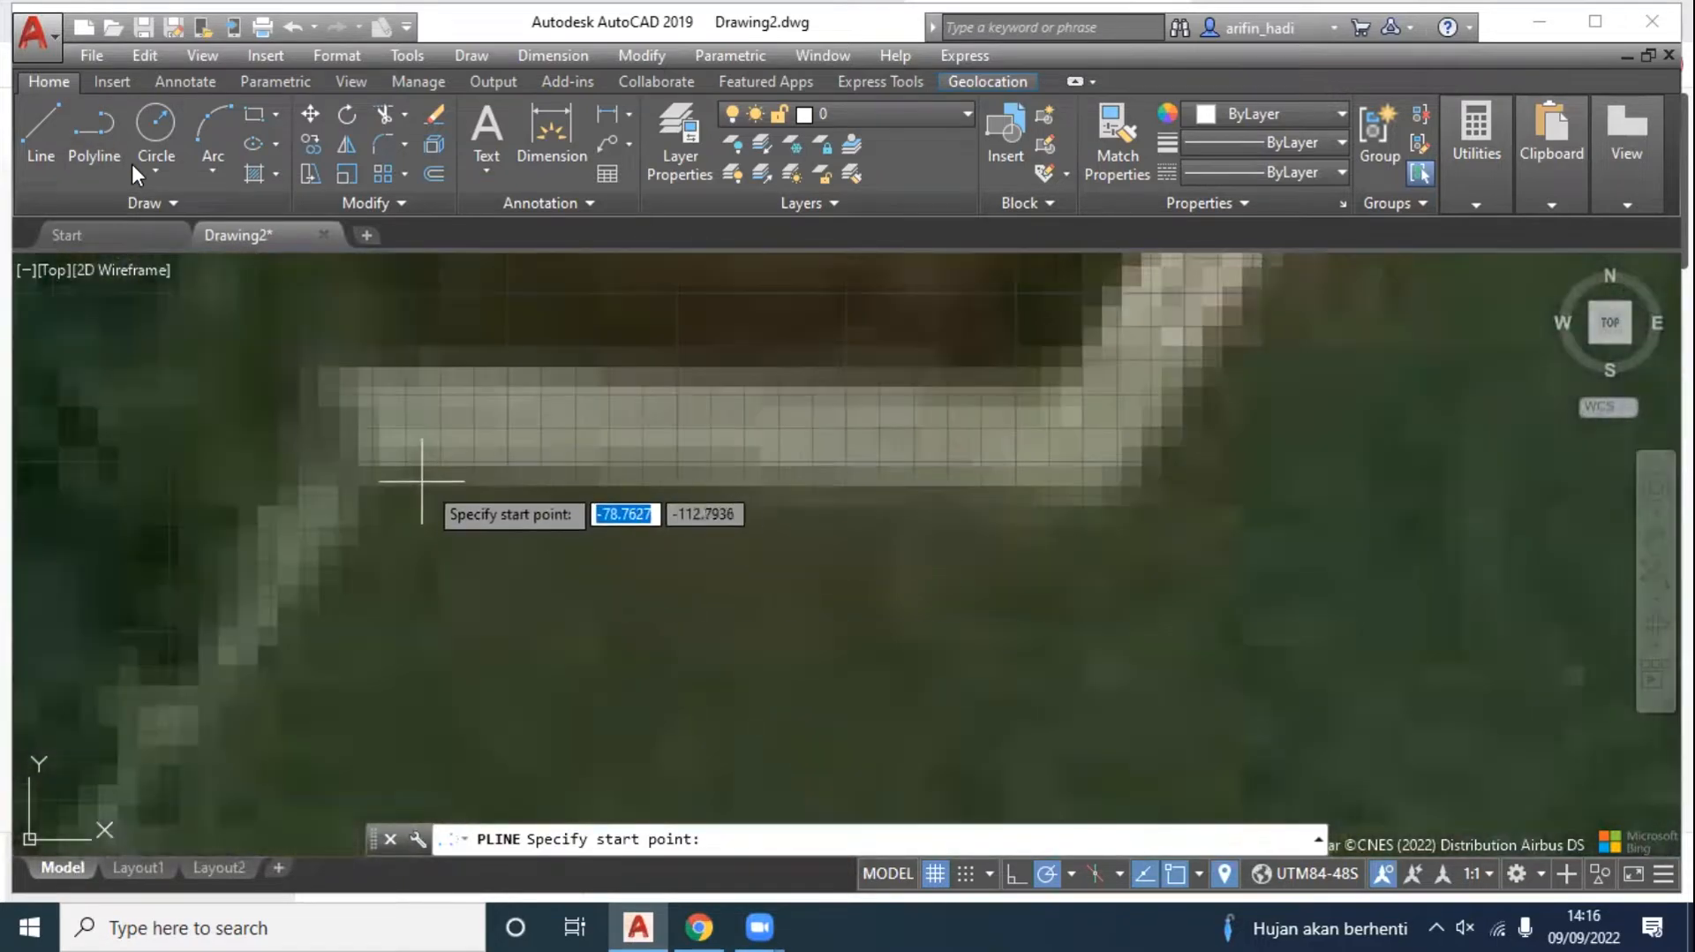
click(419, 480)
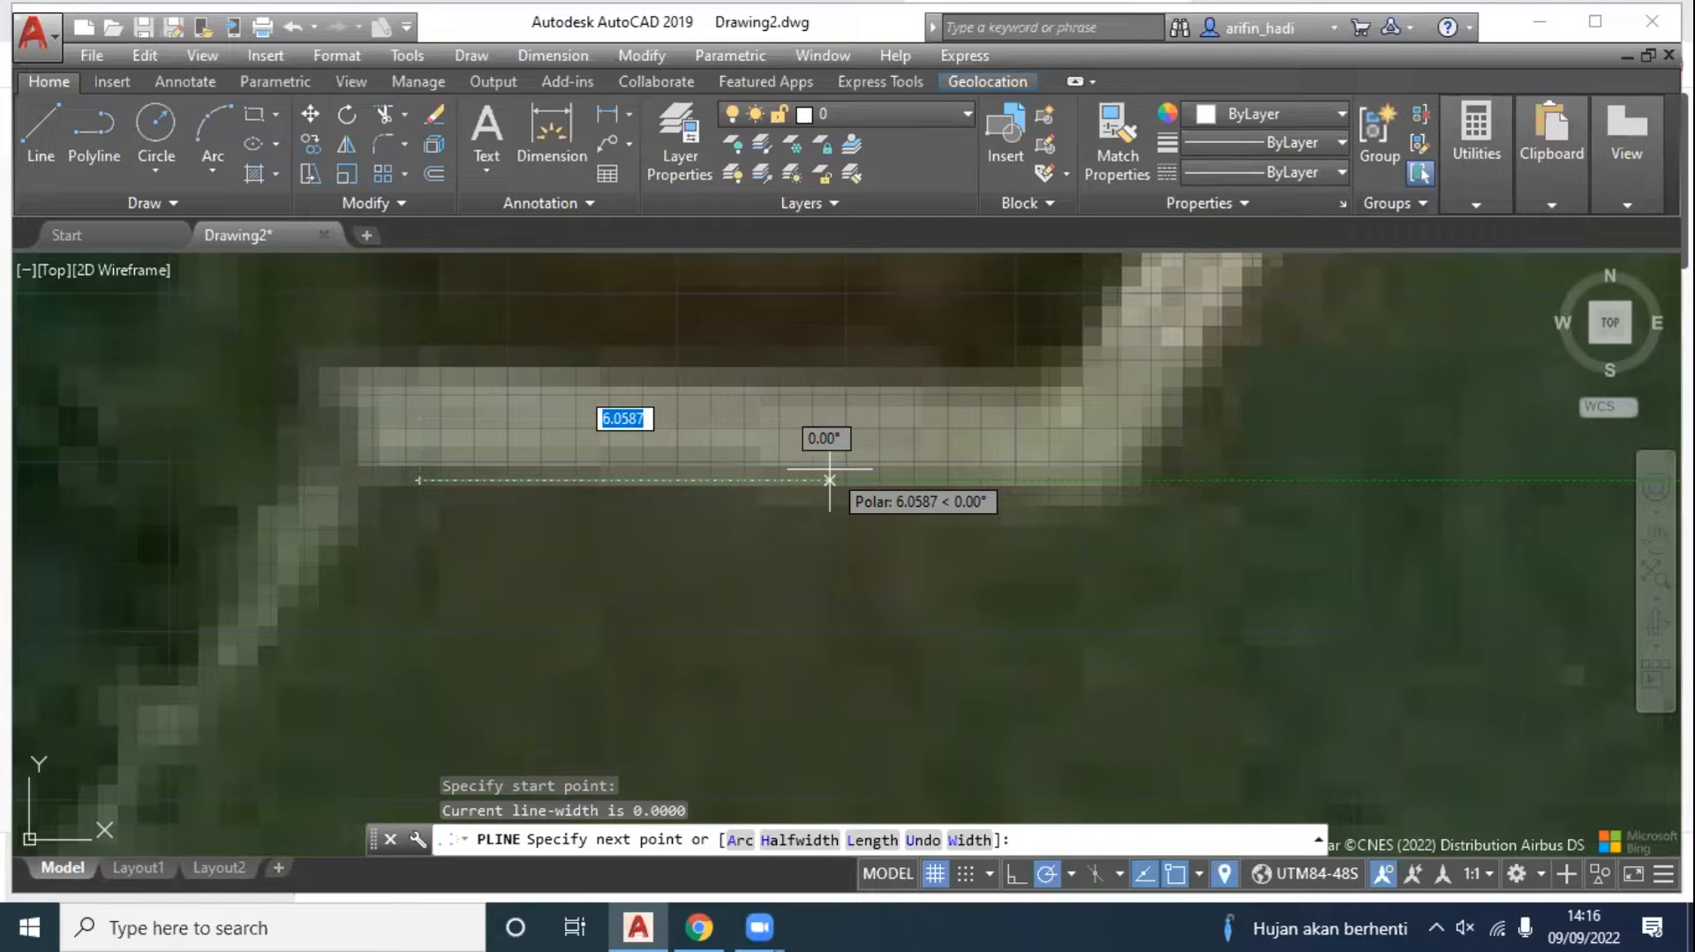
text(2)
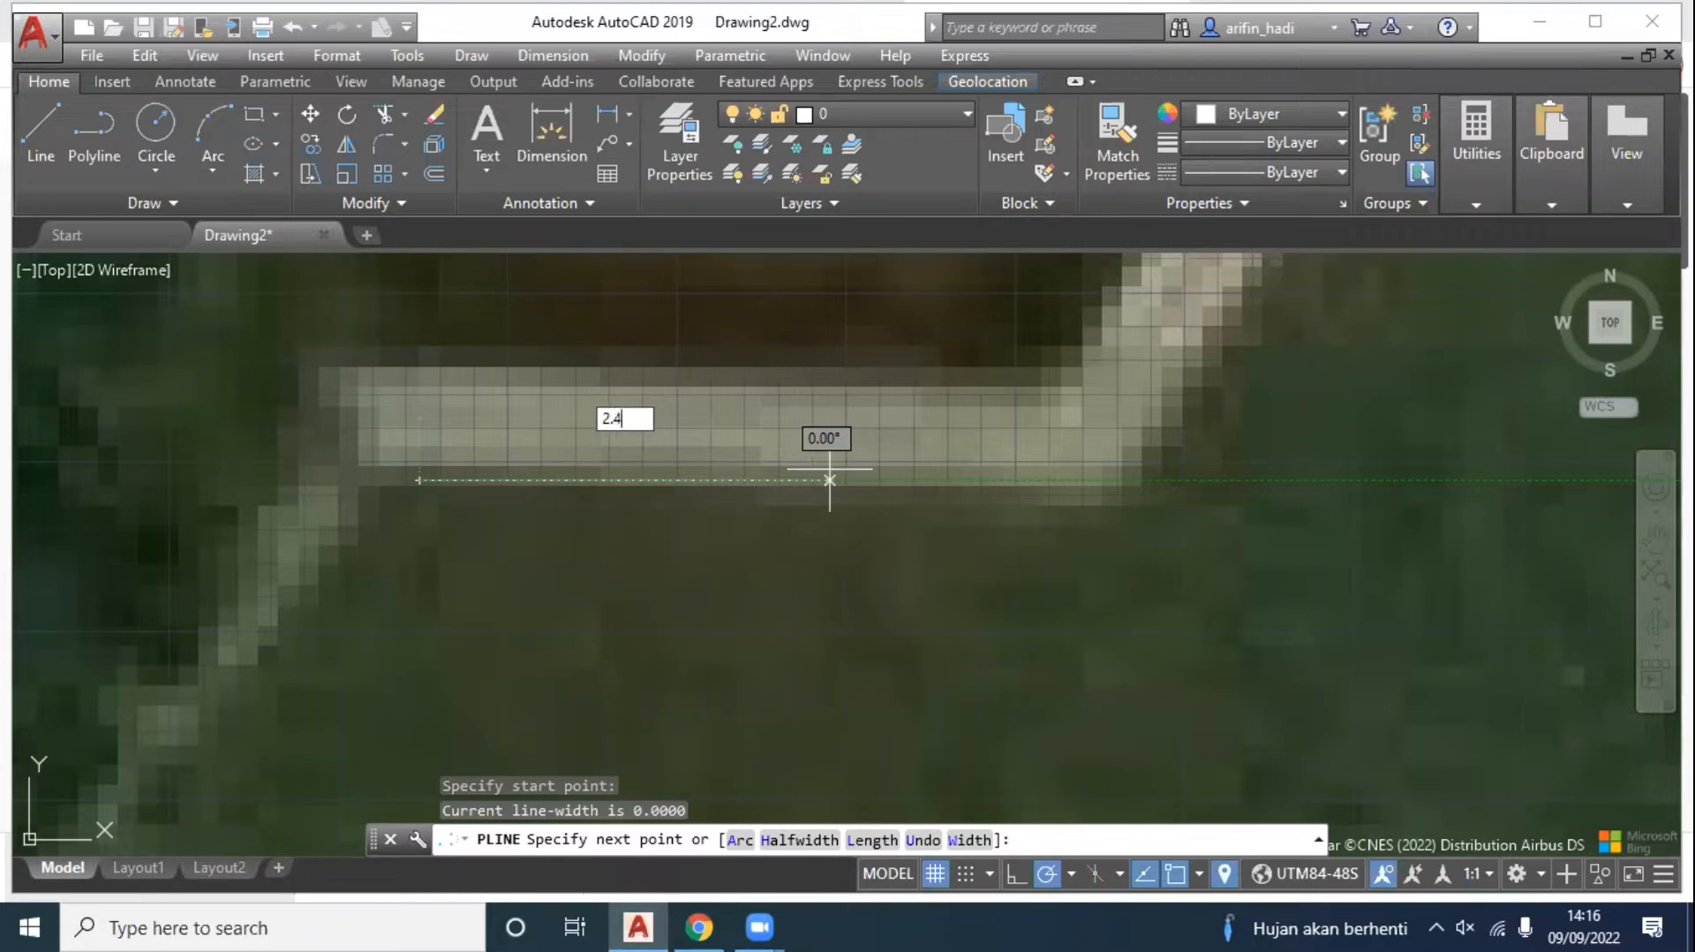
text(.4)
key(Return)
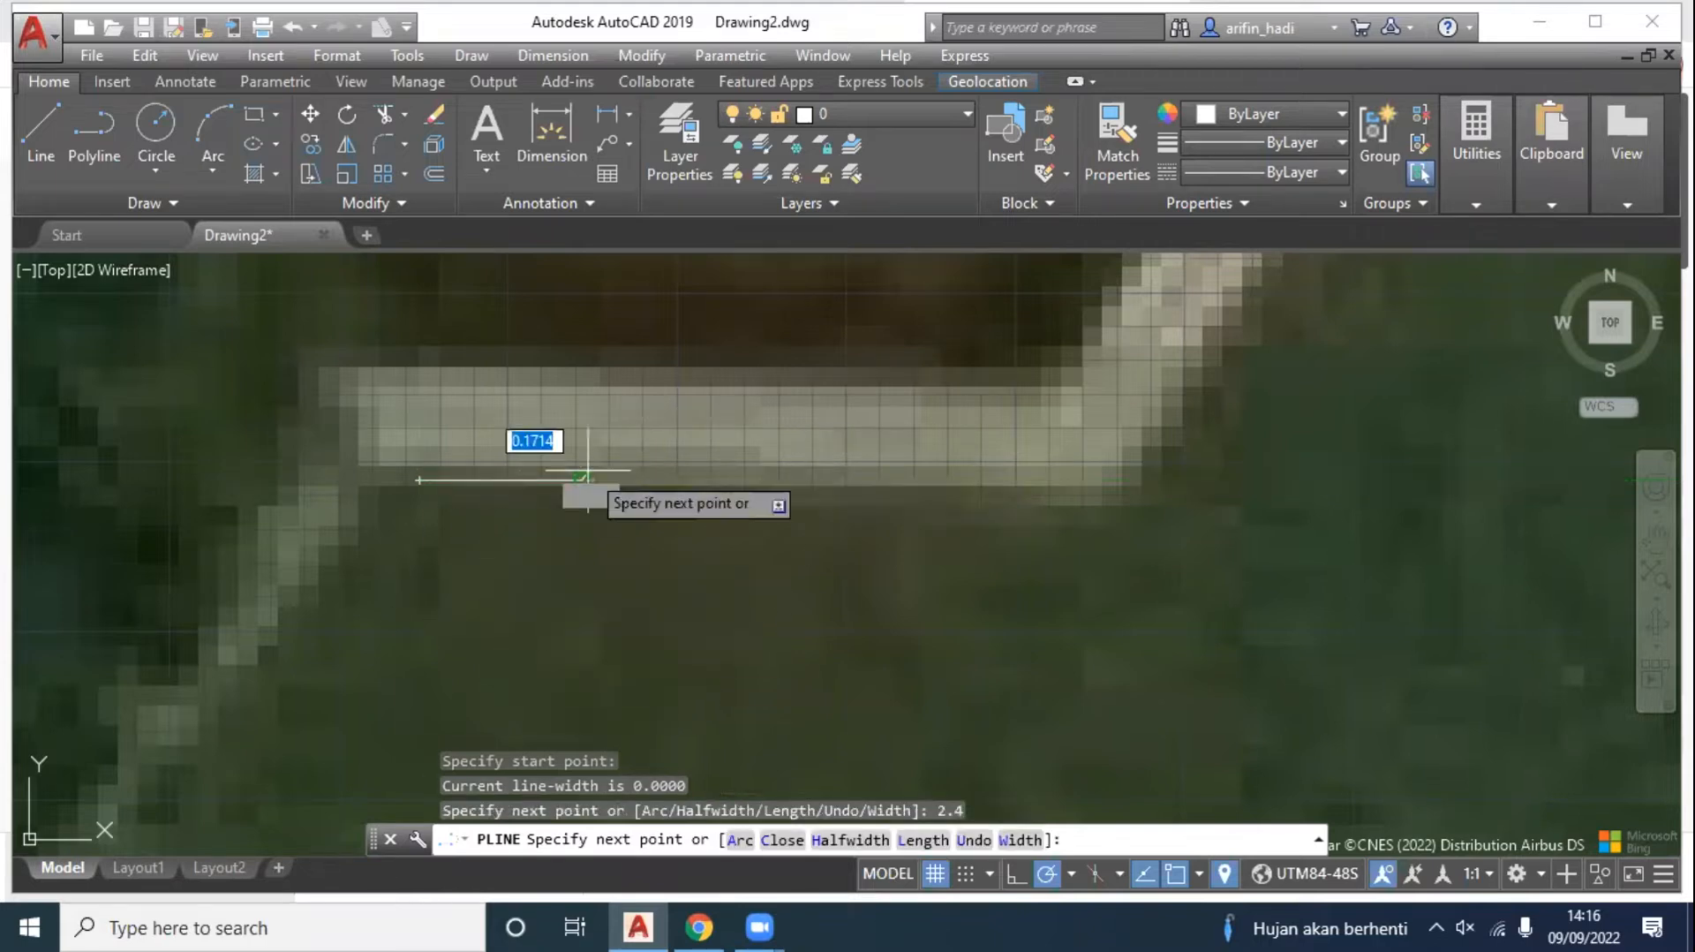
Step: Complete the polyline as a rectangle by drawing a 0.45 m side downward, then the parallel edge back and up to the start point
scroll(581, 512, up, 2)
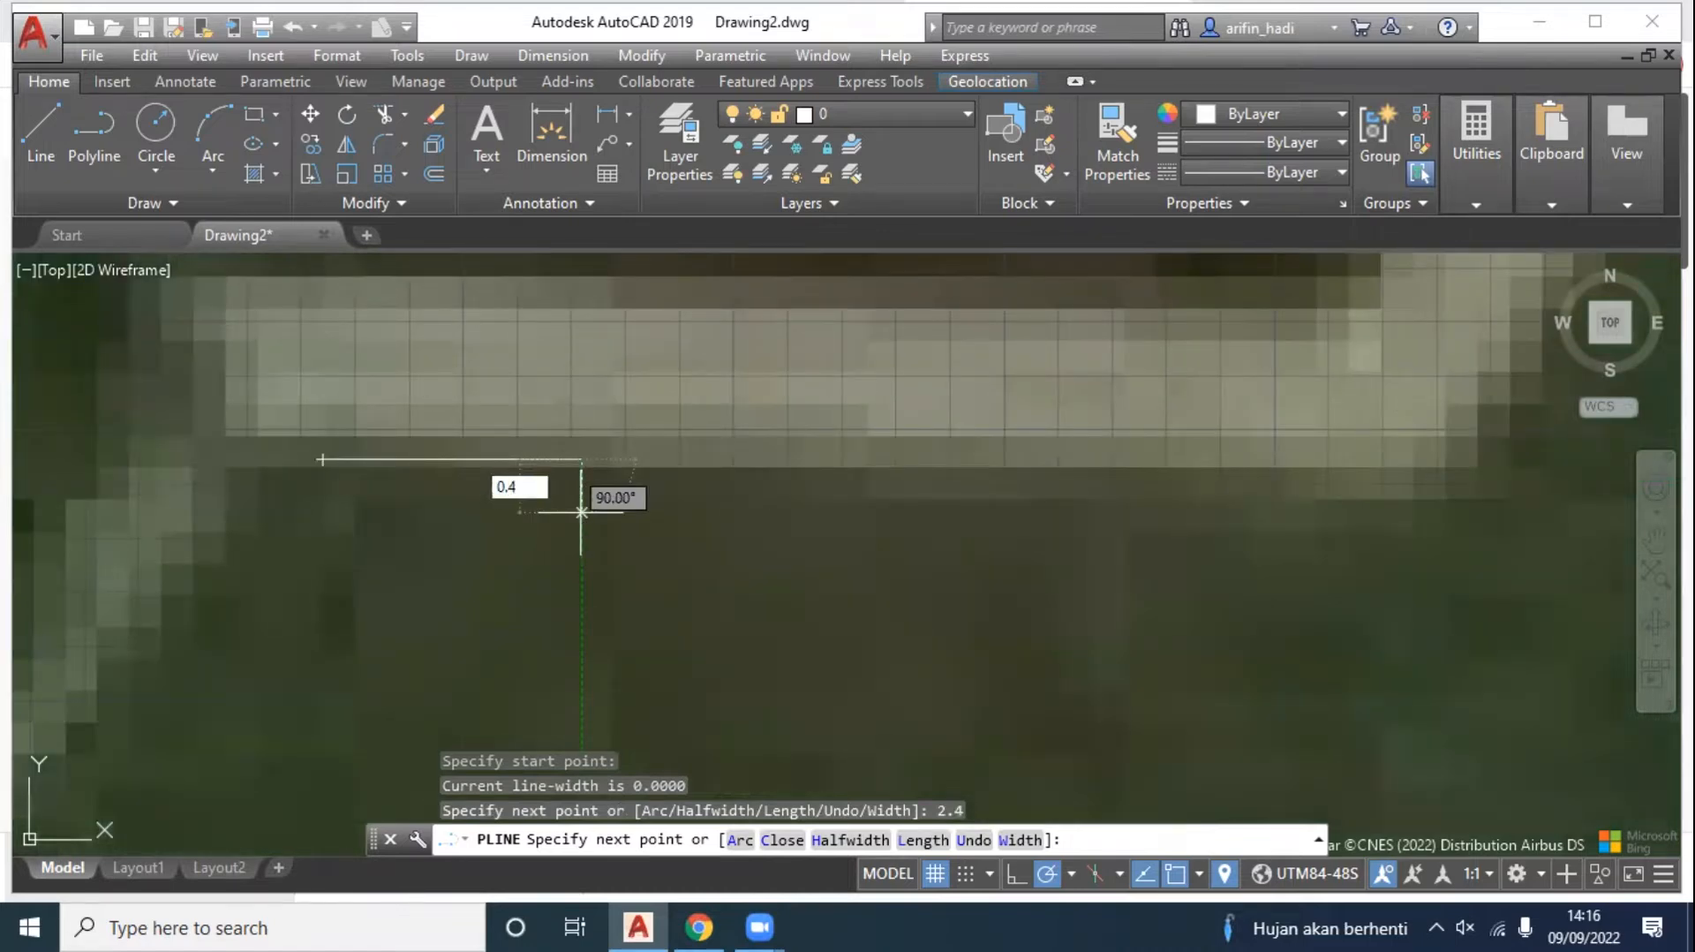
text(0.45)
key(Return)
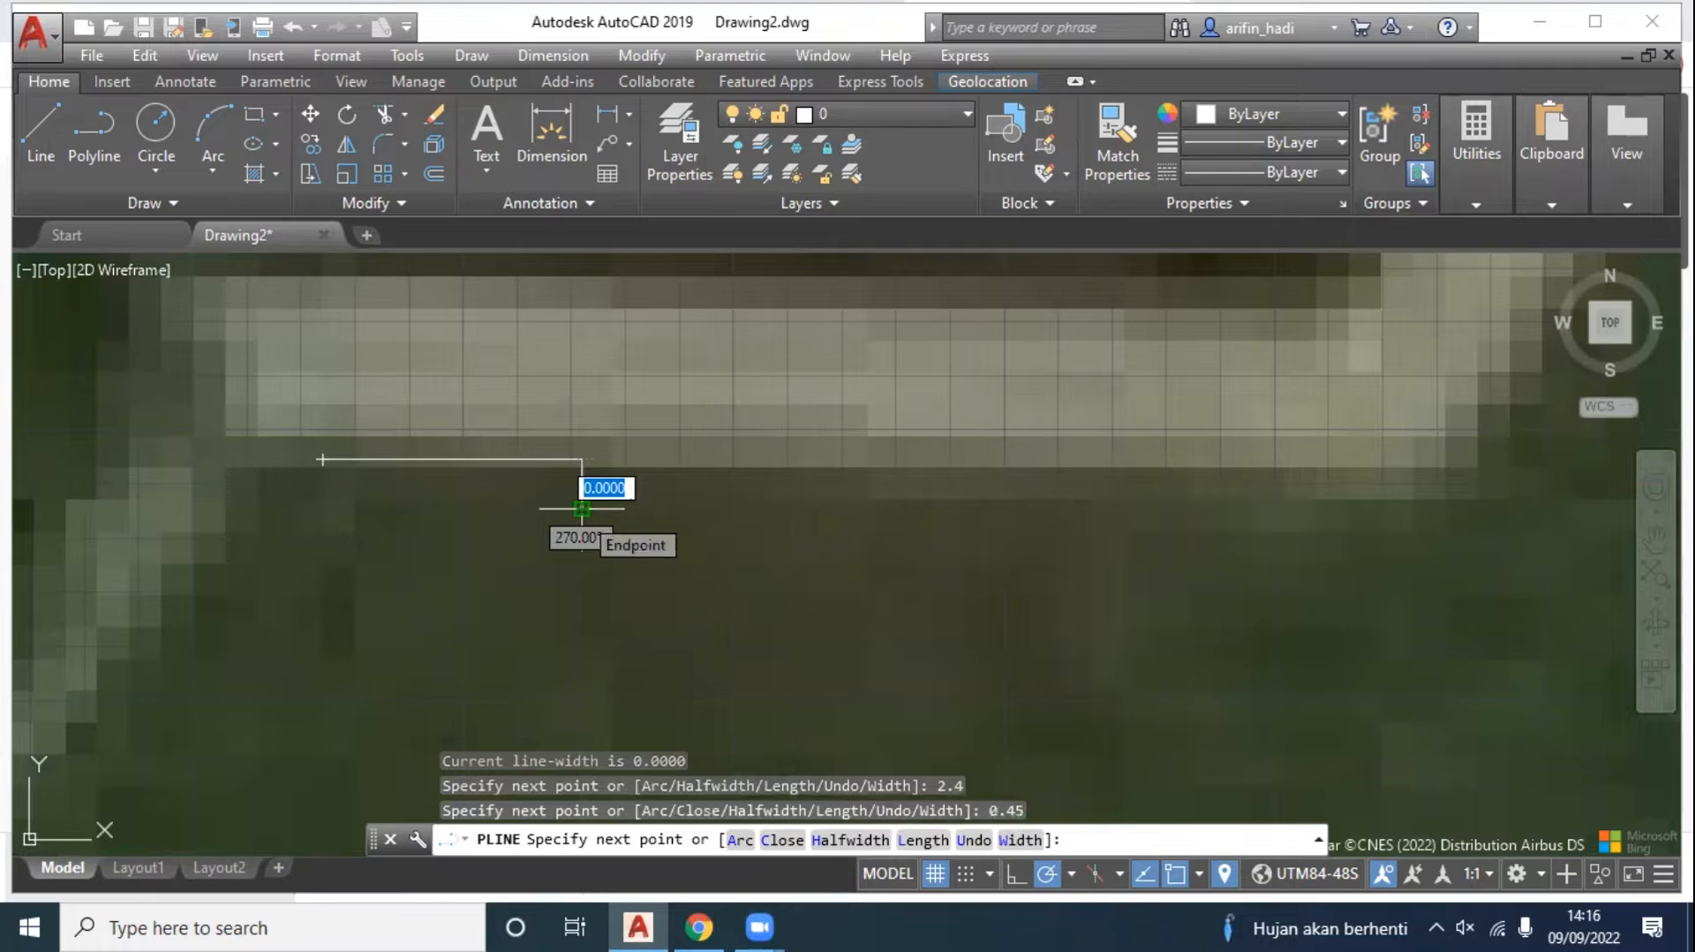
click(322, 507)
click(323, 459)
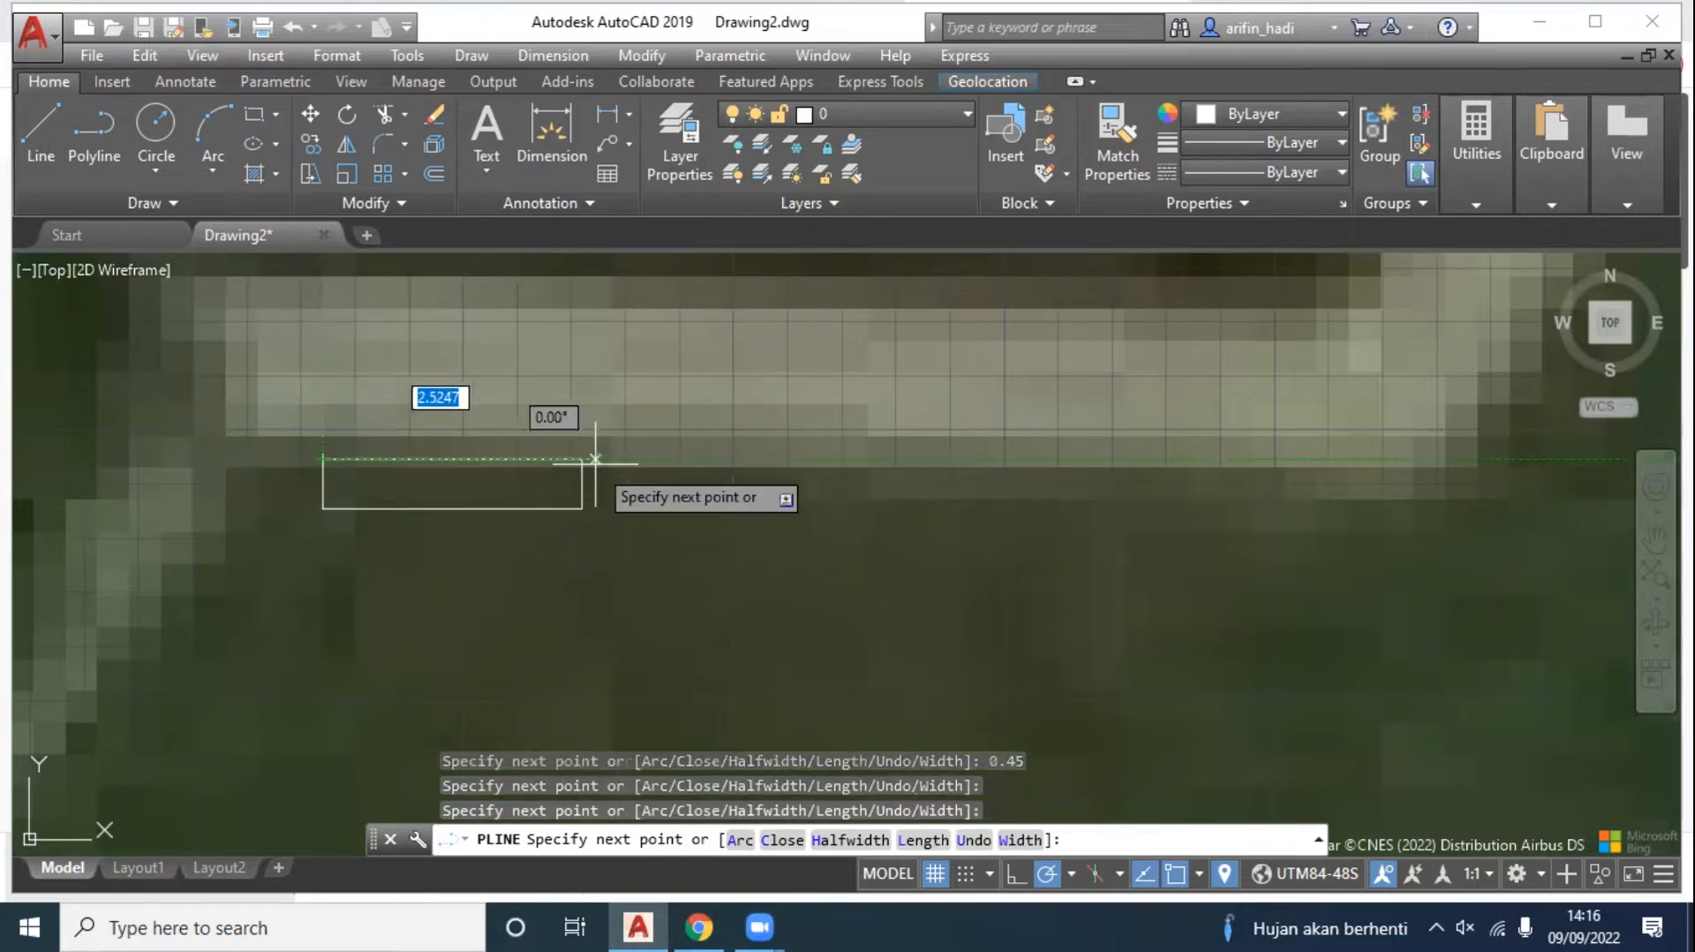
right_click(747, 474)
click(808, 492)
Step: Copy the rectangle from its lower-left corner to a point level with it further east below the same walkway
scroll(810, 559, down, 3)
middle_drag(1071, 590, 886, 545)
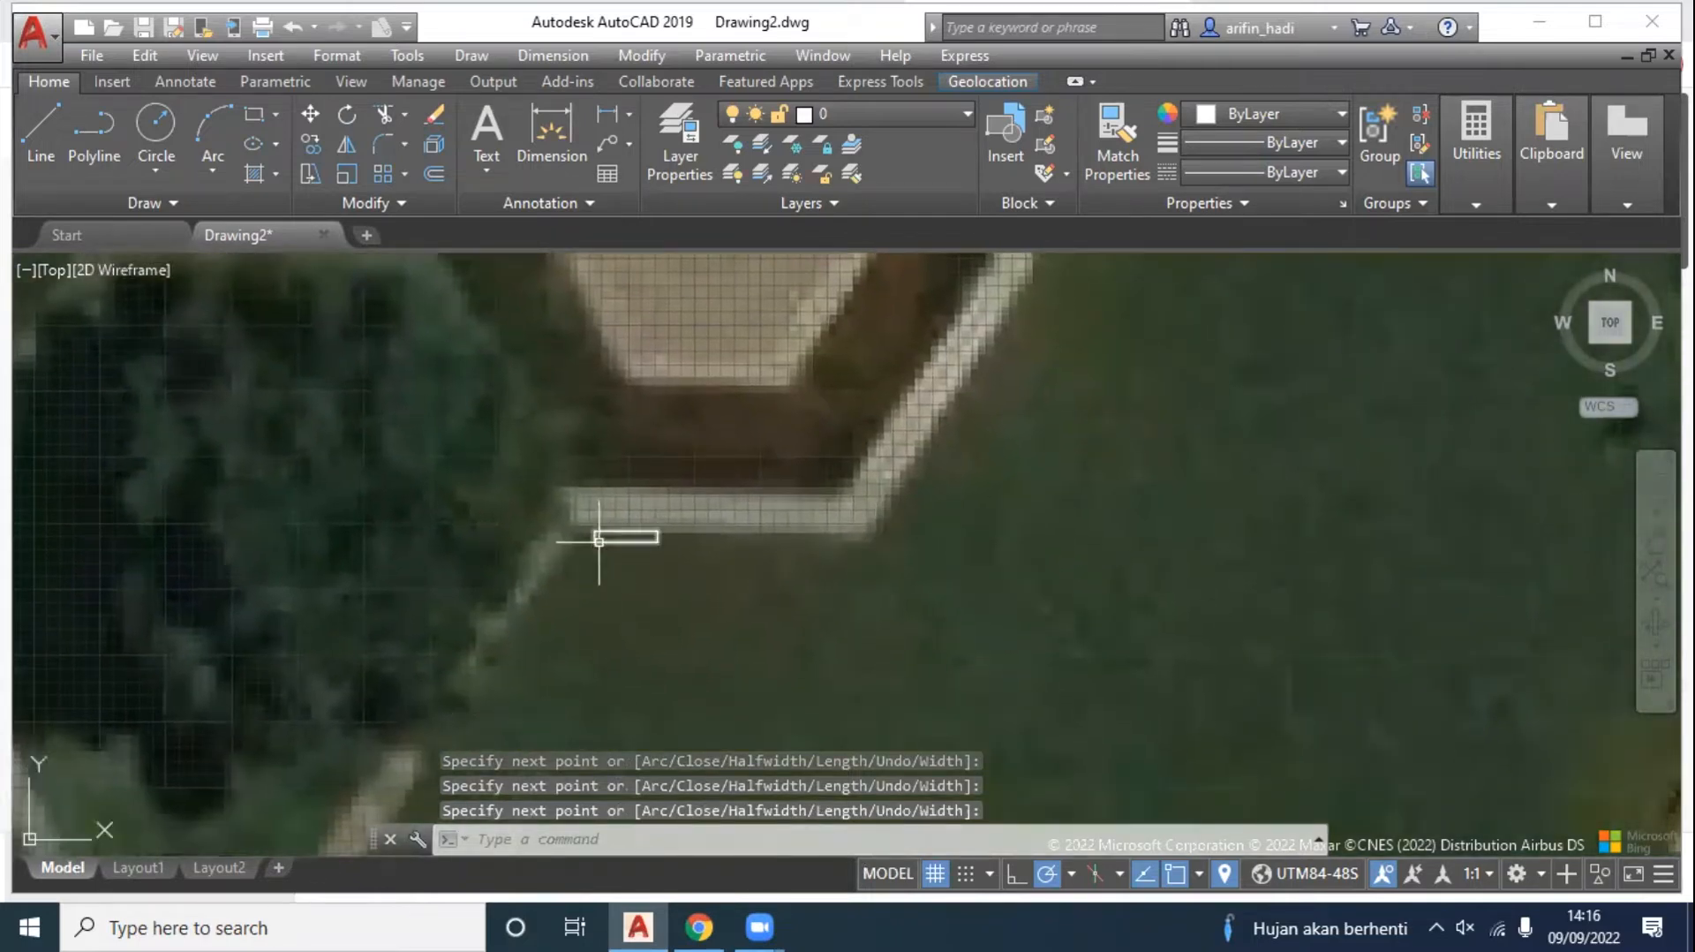
scroll(596, 536, up, 4)
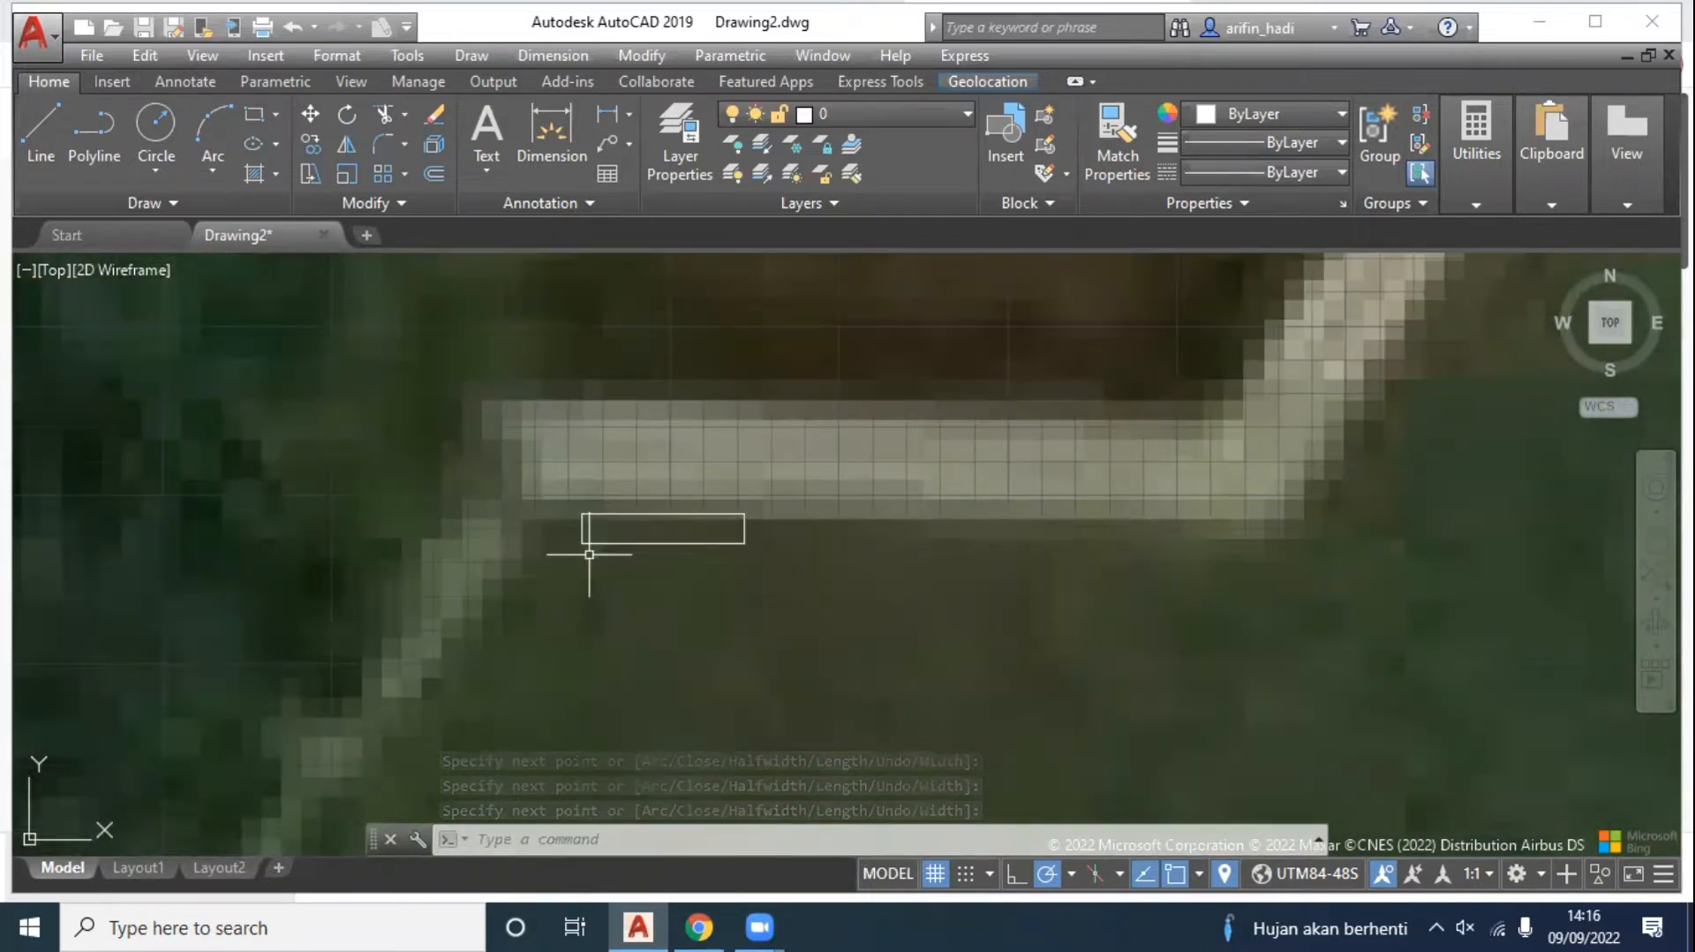
click(309, 144)
click(541, 466)
click(903, 645)
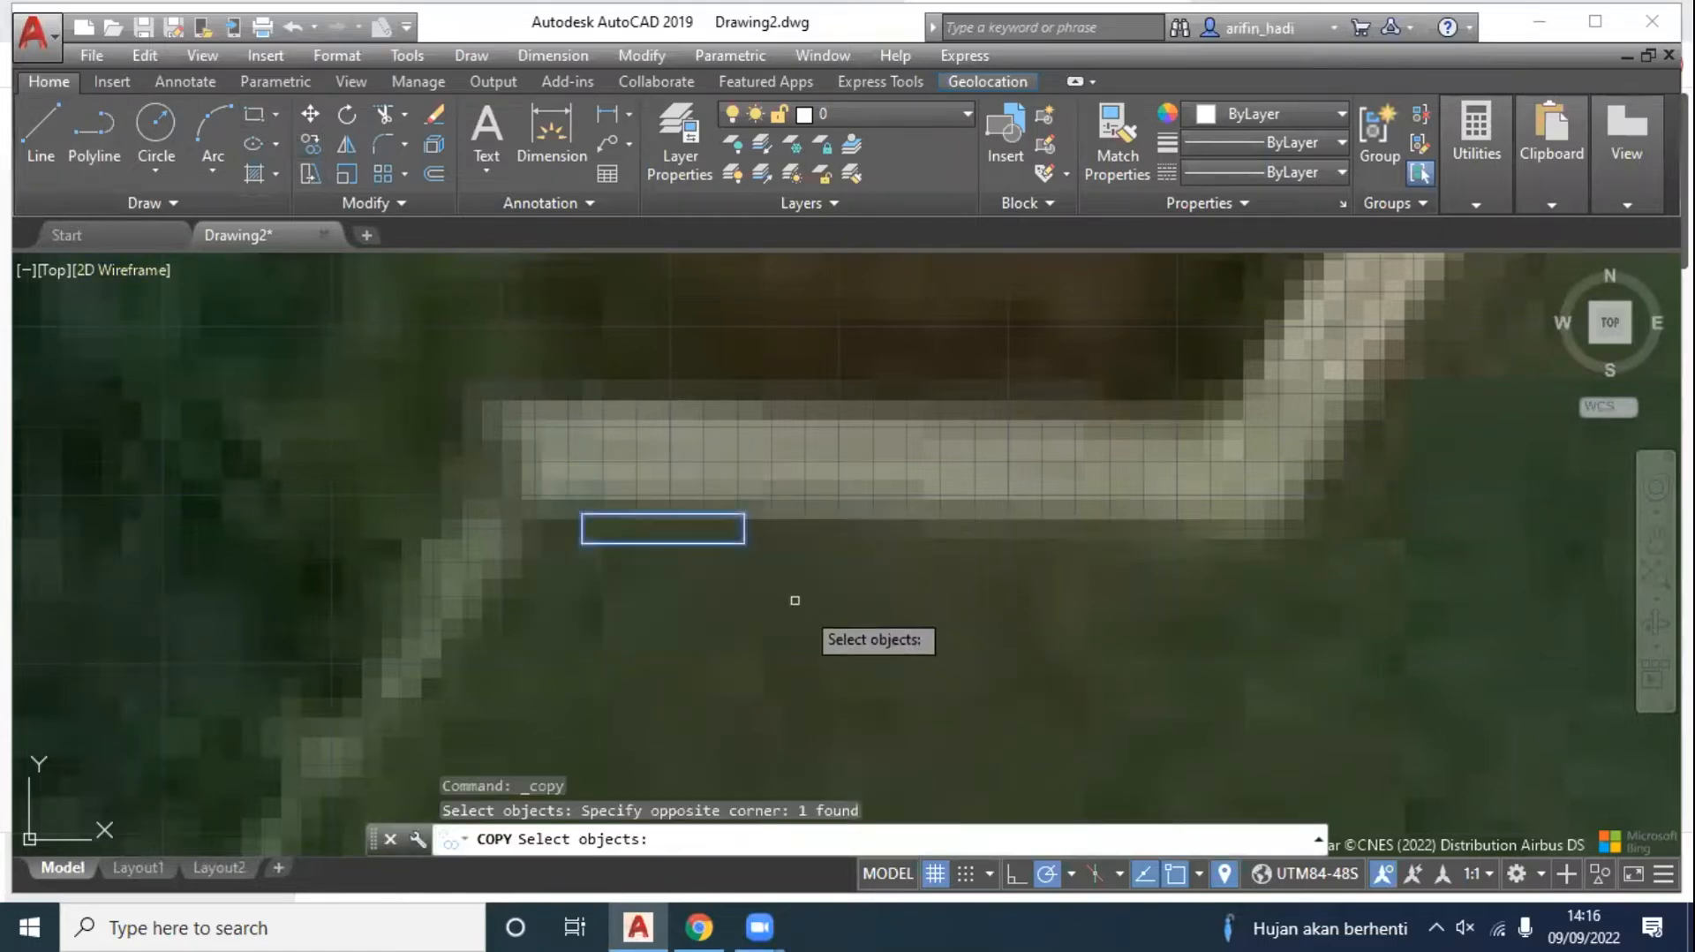
key(Return)
click(583, 542)
click(941, 542)
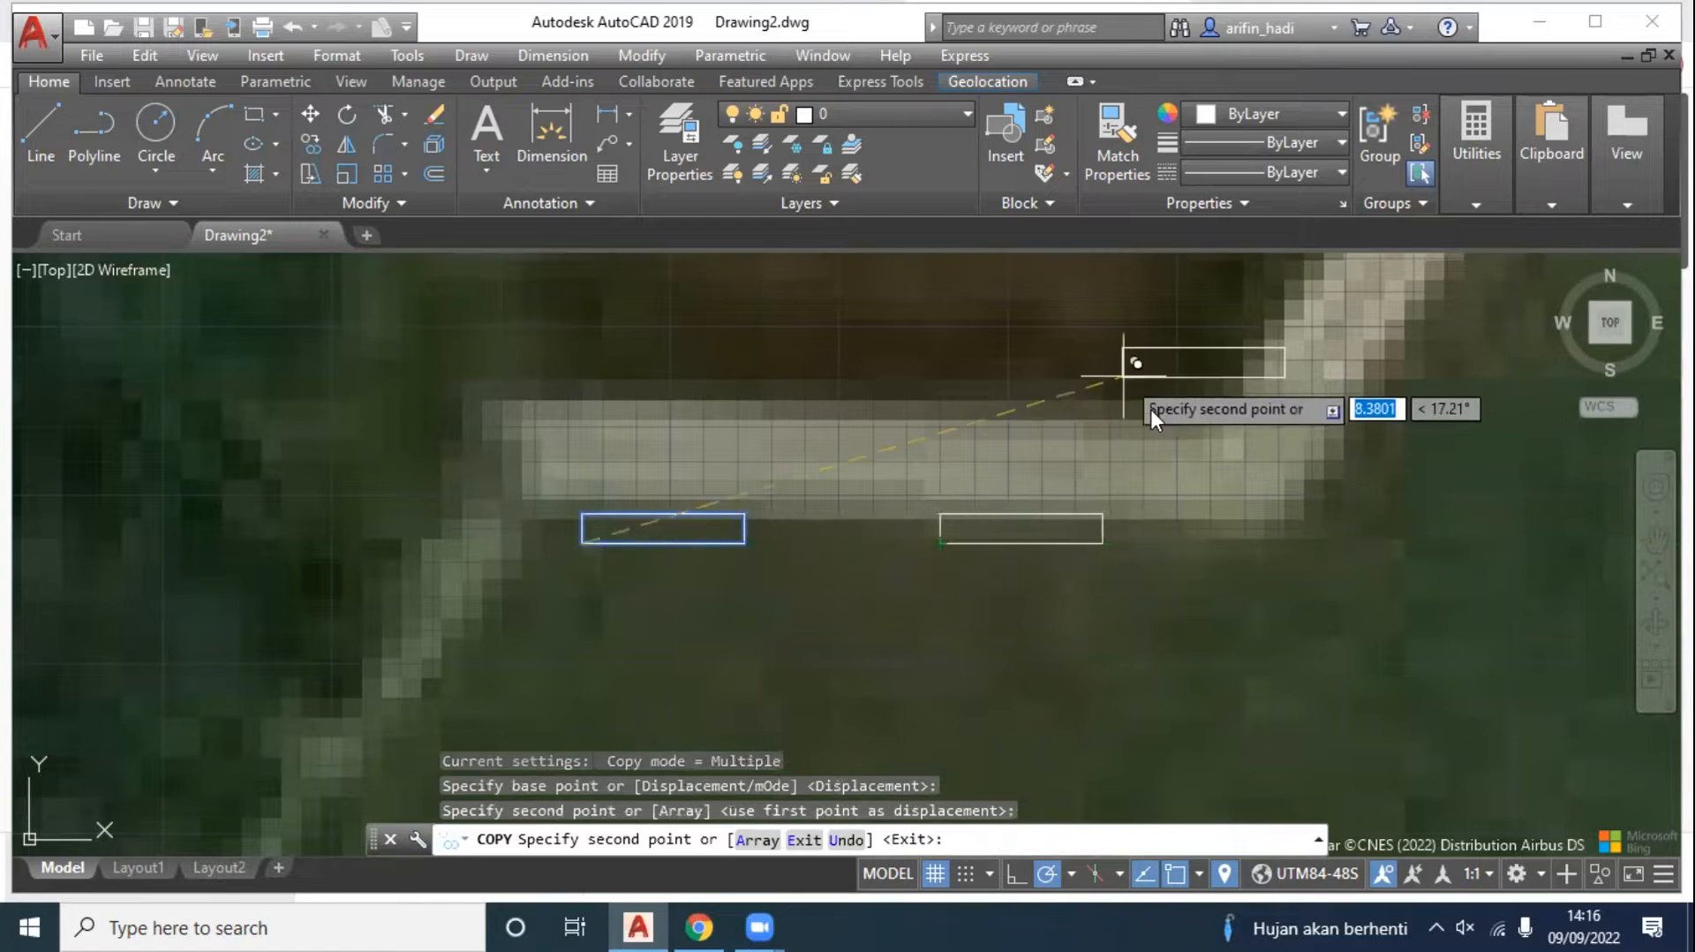
right_click(1151, 410)
click(1183, 419)
scroll(803, 521, up, 2)
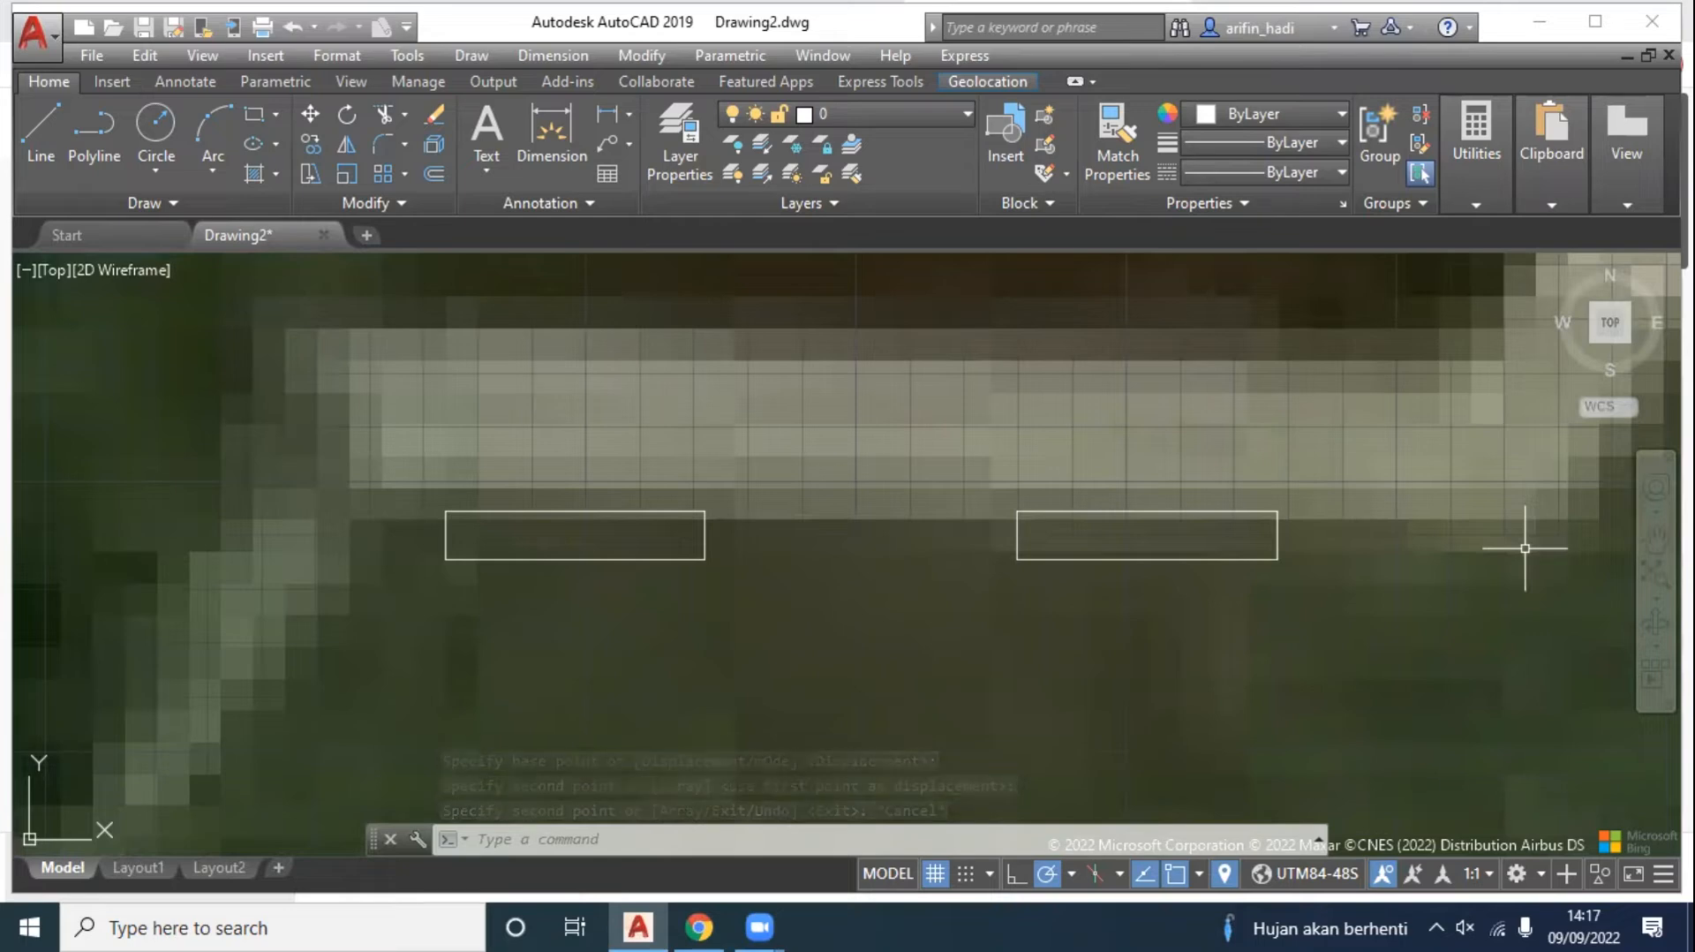
Step: Search the computer's apps for "sk" and launch the best match
click(323, 924)
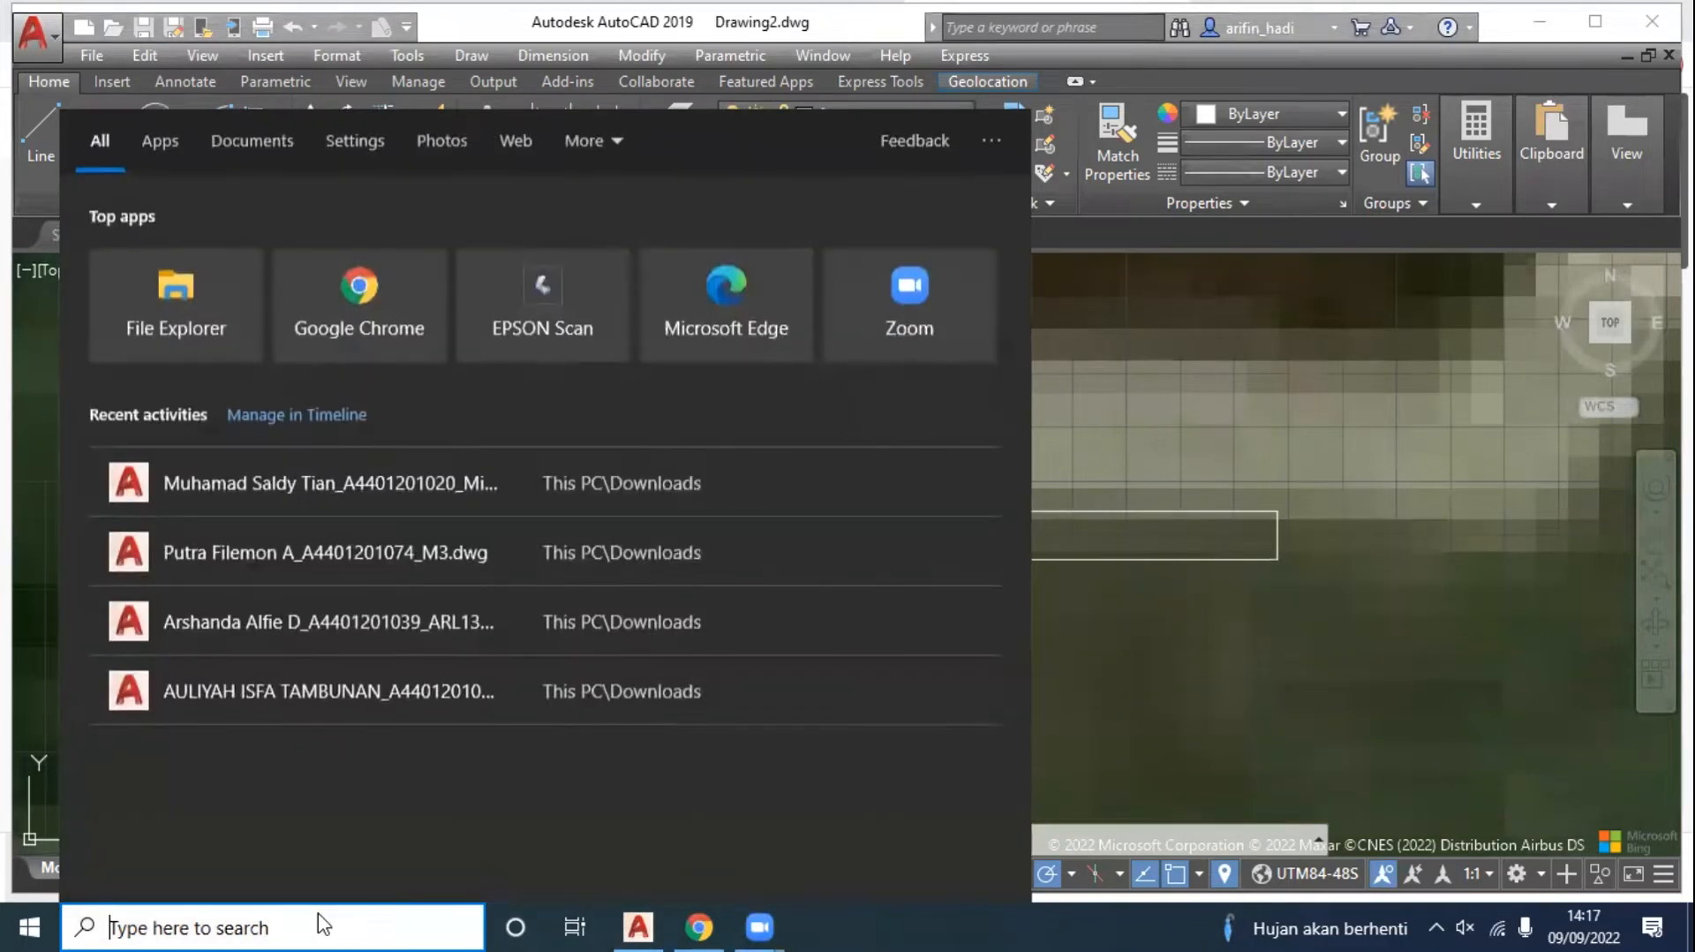
text(sk)
key(Return)
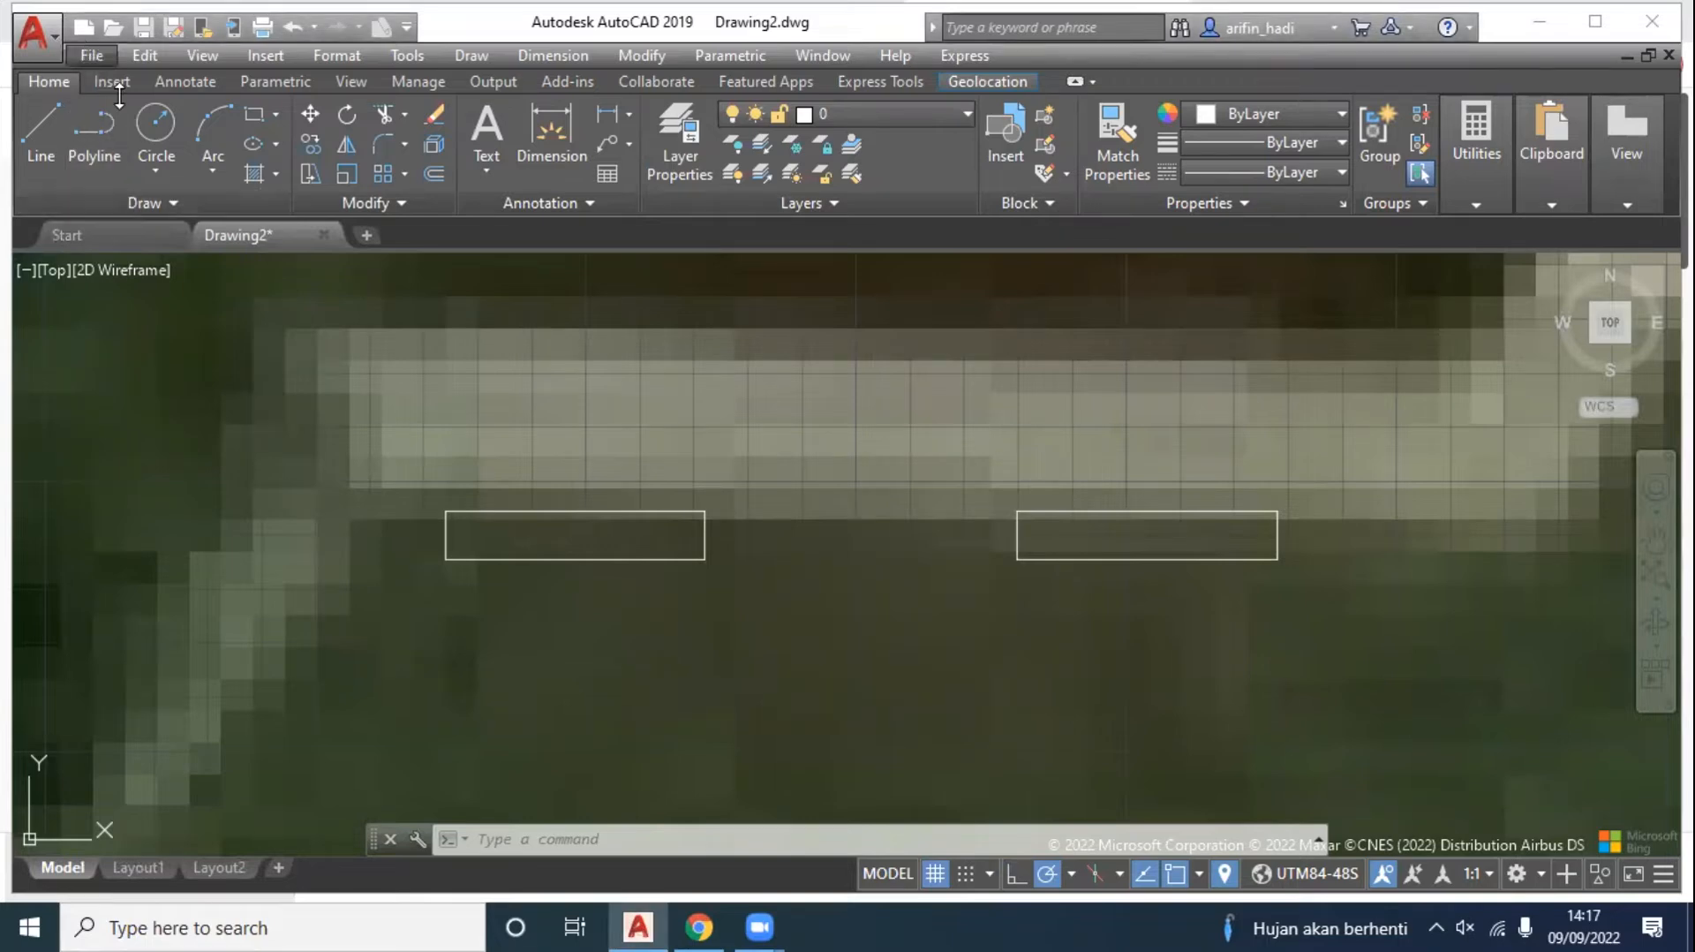
click(92, 55)
click(106, 324)
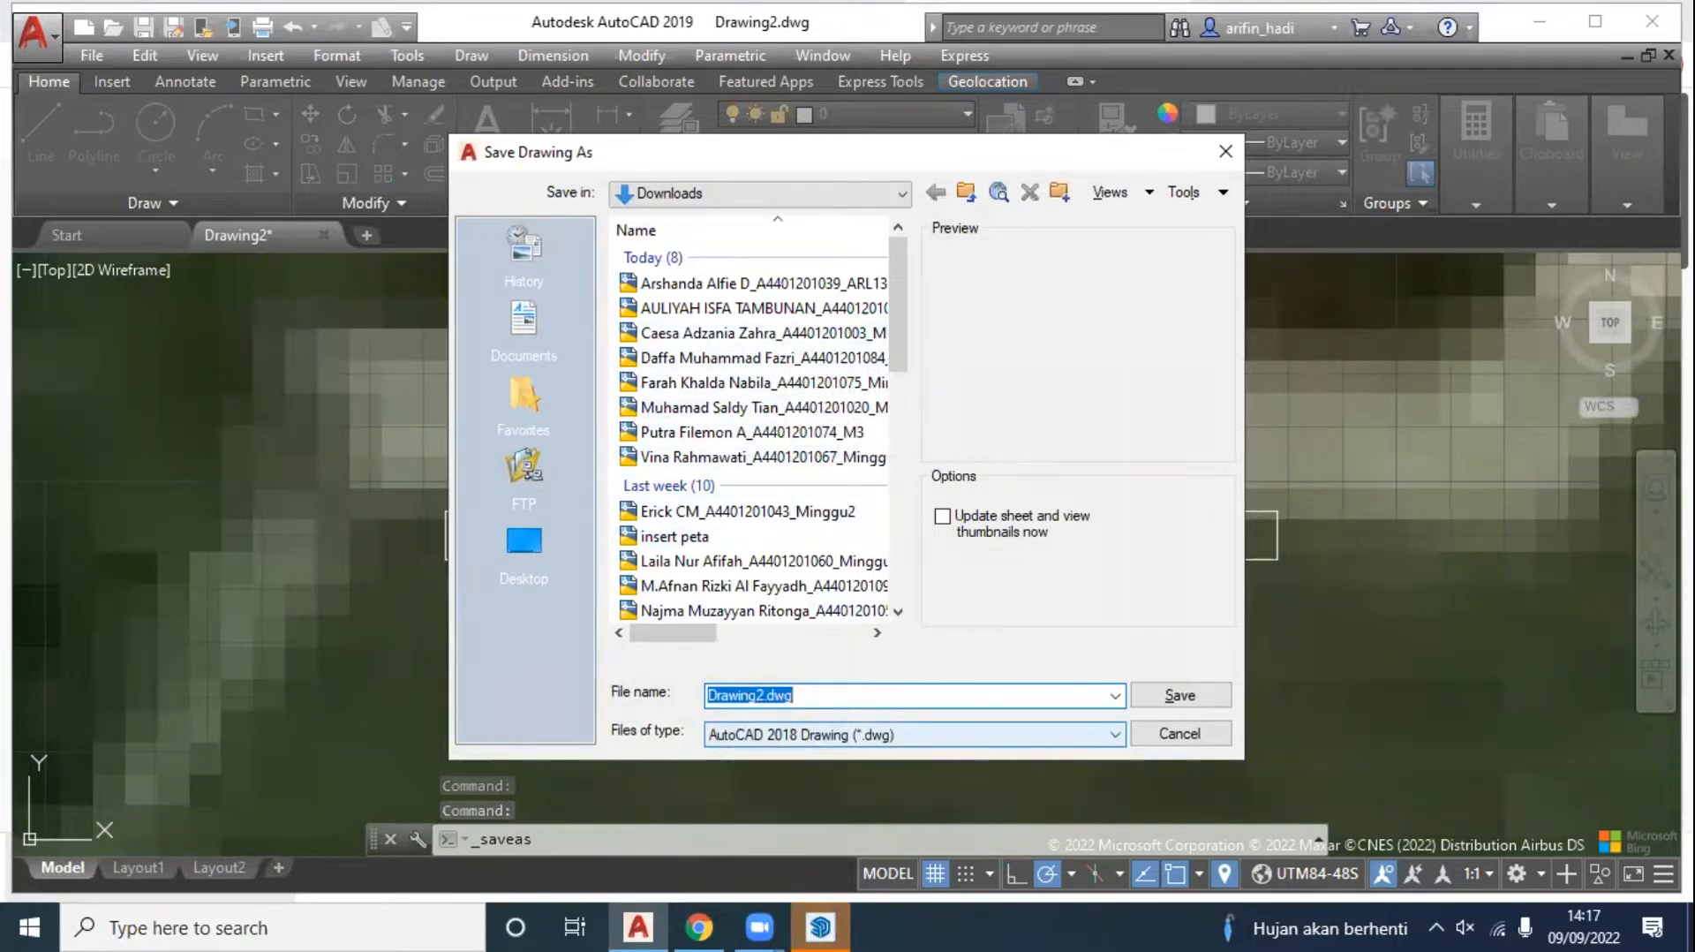
click(1180, 734)
Step: Move both rectangles to just northeast of the drawing origin, using the western rectangle's left edge as the base point
scroll(662, 541, up, 5)
click(666, 539)
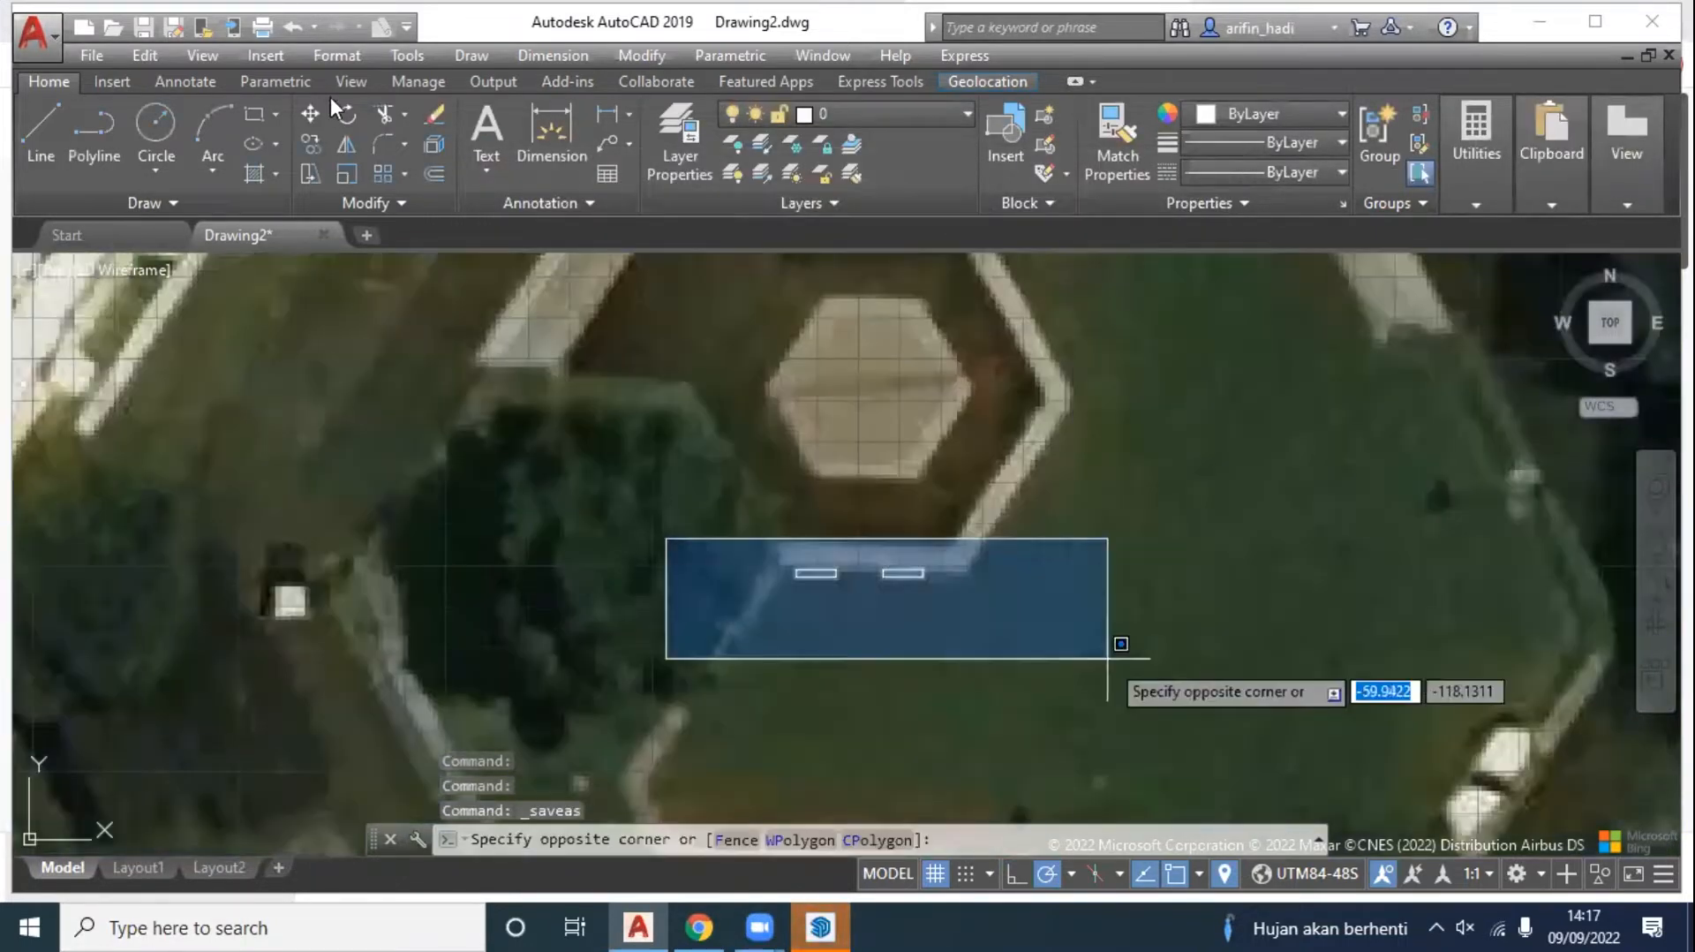
click(1109, 658)
click(309, 115)
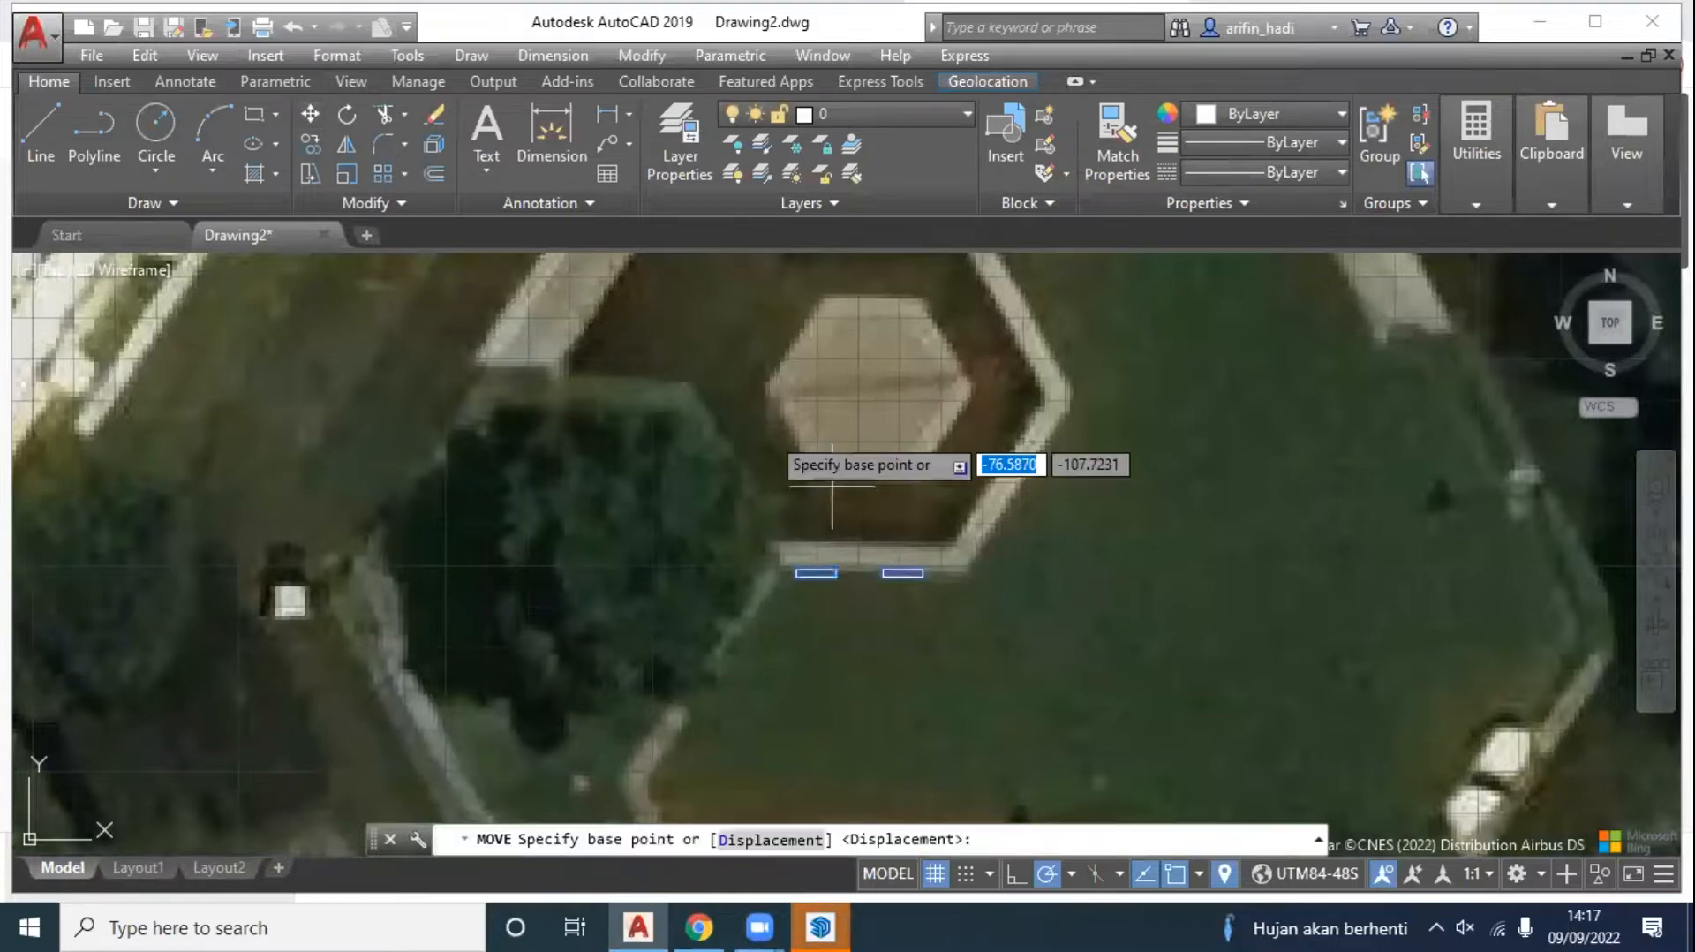
click(797, 574)
scroll(694, 747, down, 5)
middle_drag(1093, 297, 1022, 476)
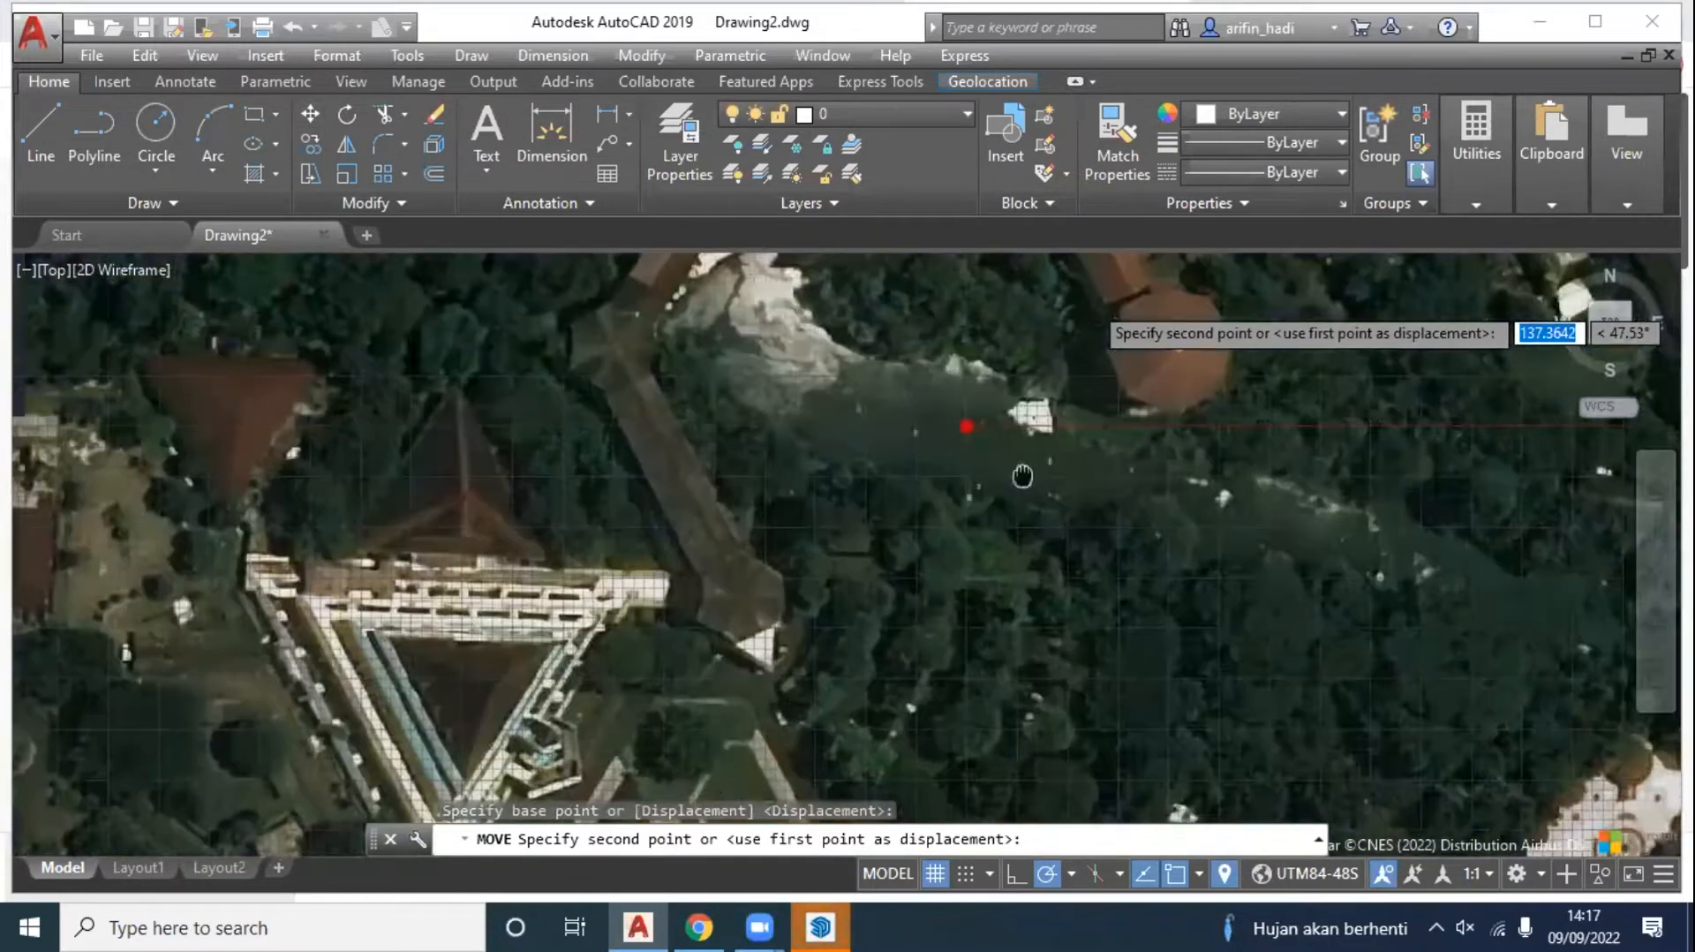
scroll(1003, 411, up, 5)
scroll(914, 388, up, 4)
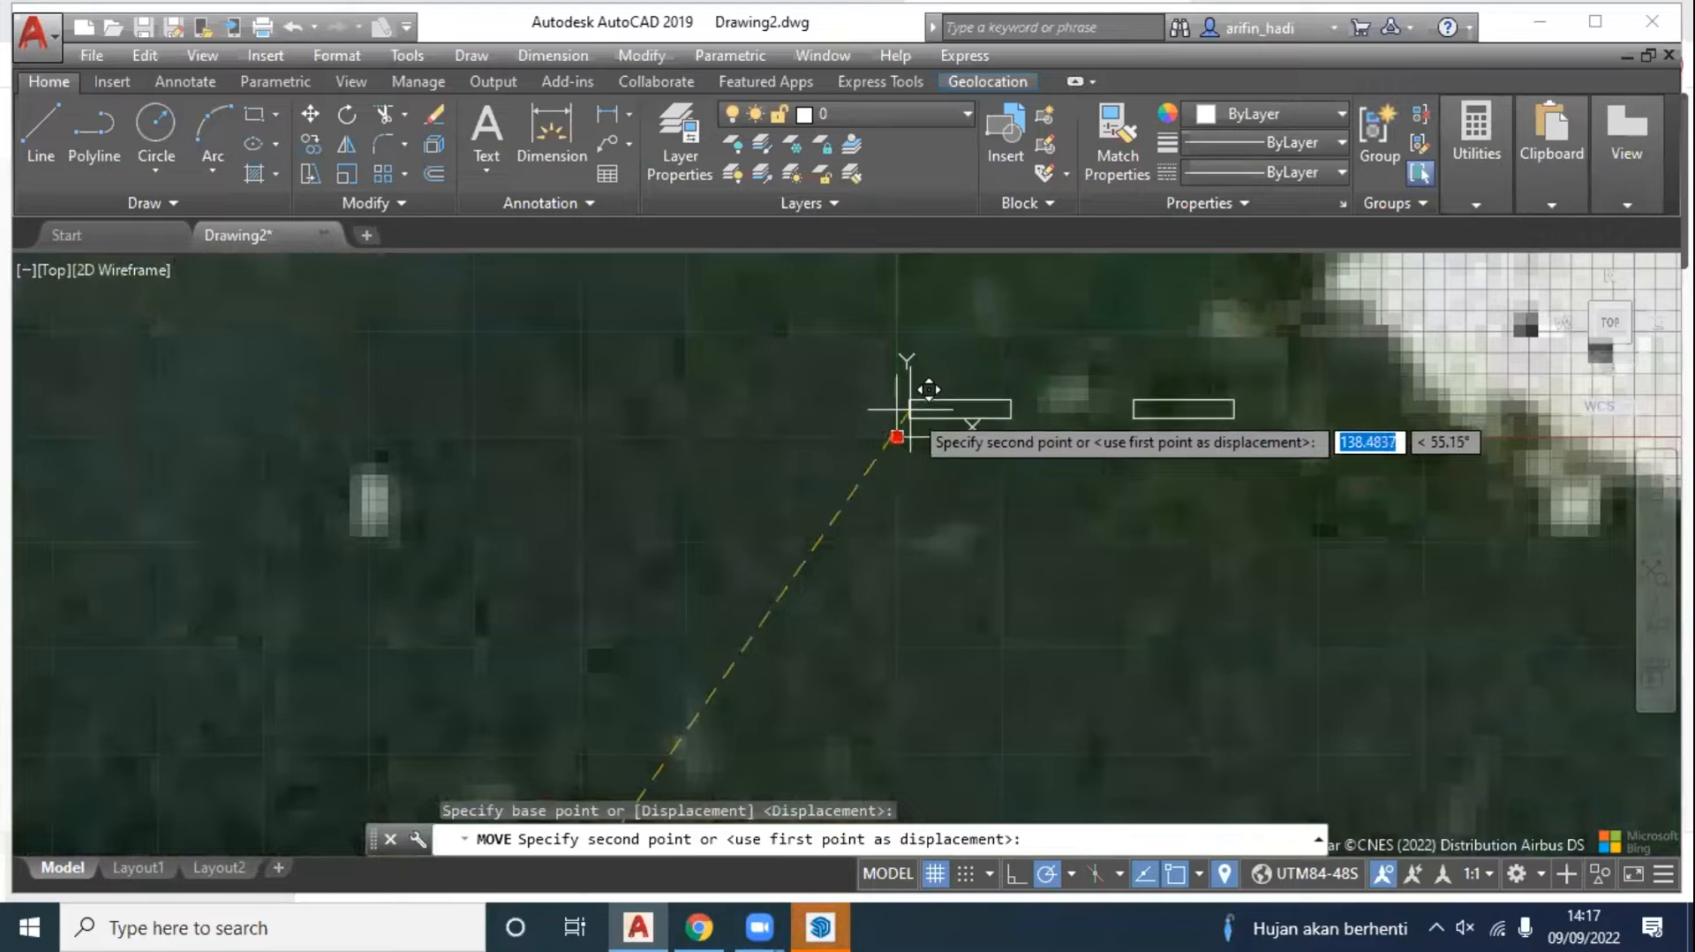
click(911, 408)
middle_drag(1115, 386, 966, 567)
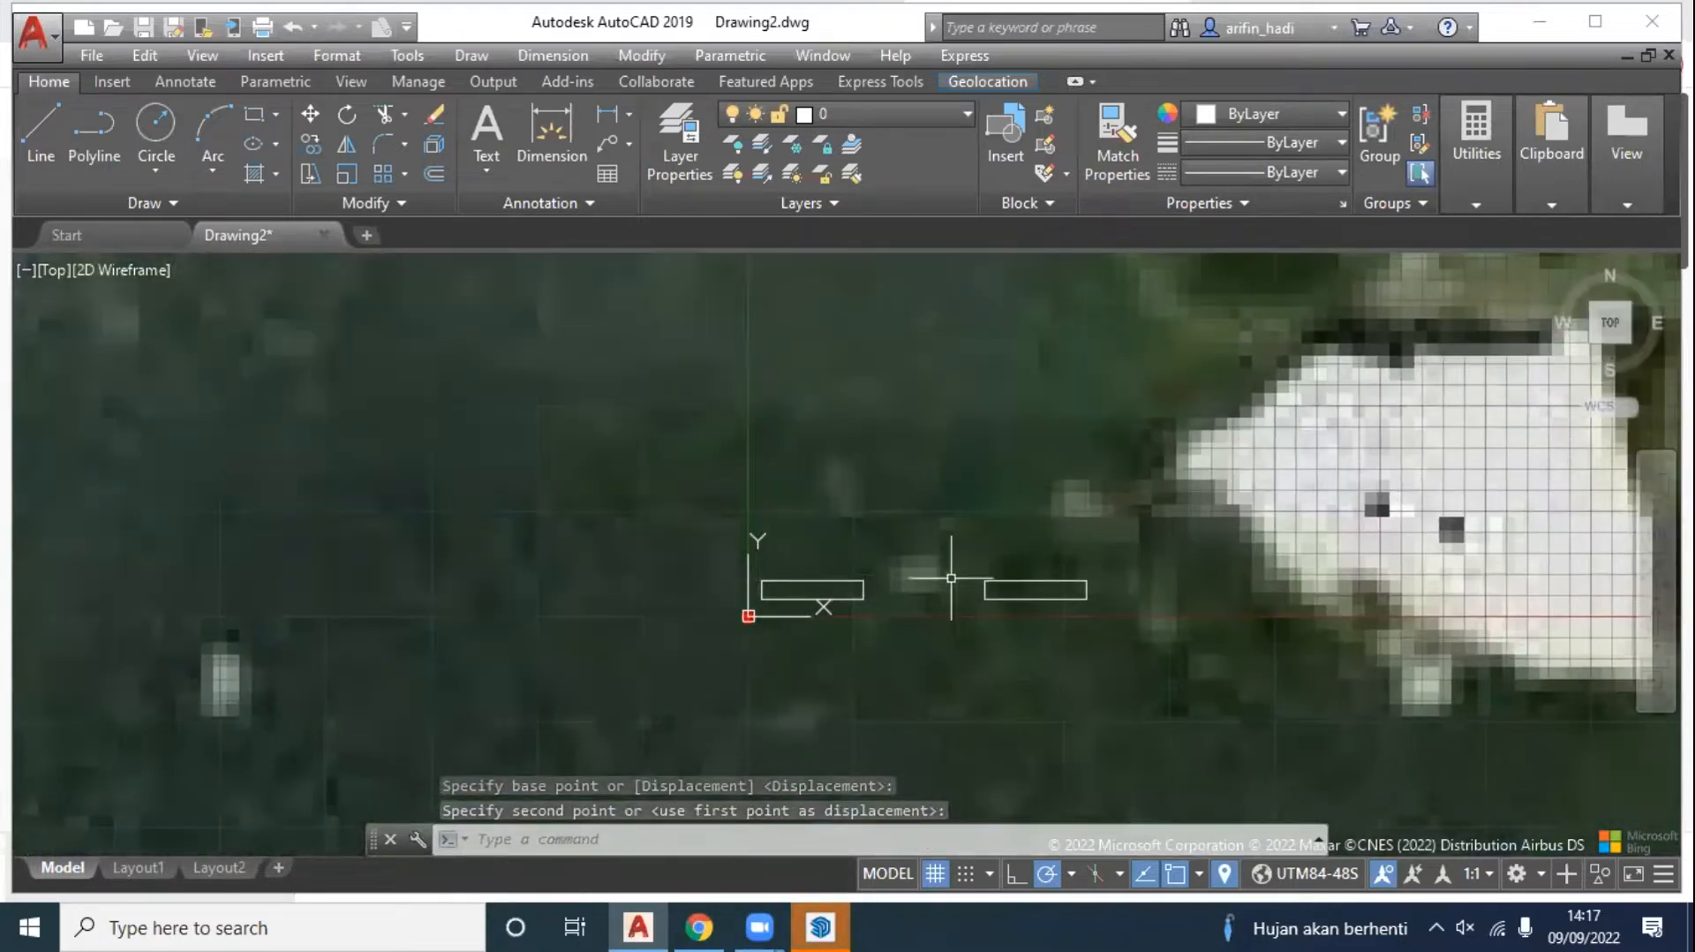
Step: Start saving the drawing as a new file and browse to ARL1301 APKOM > TA 2022 2023 on drive D
click(91, 57)
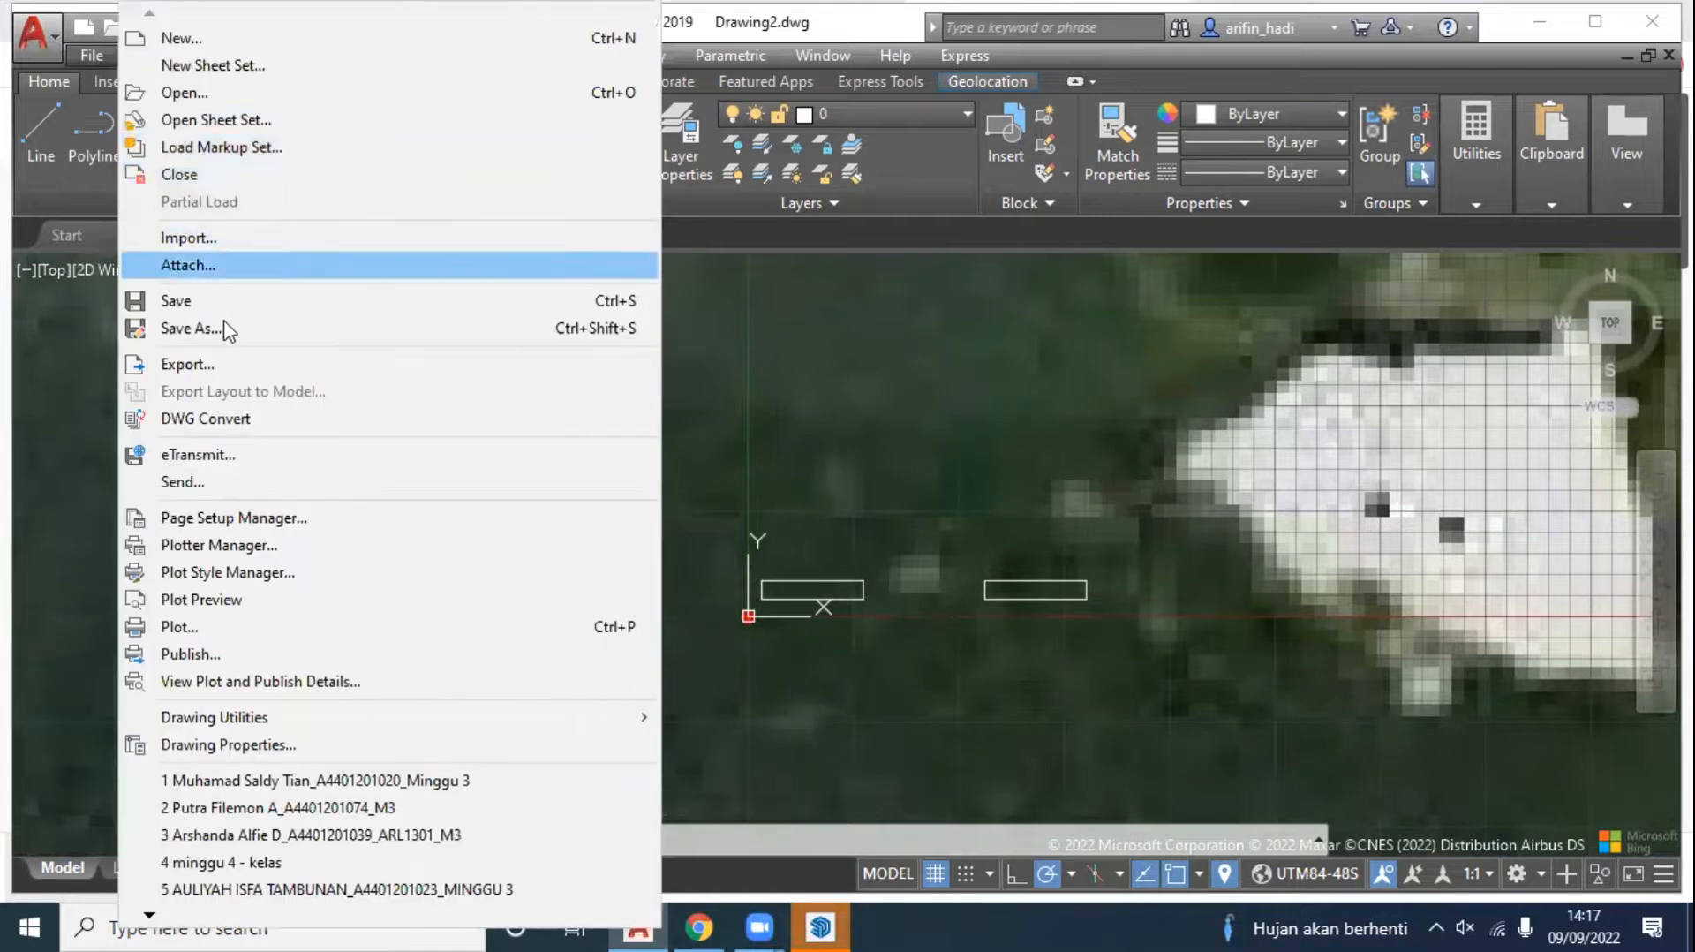
key(ctrl+shift+s)
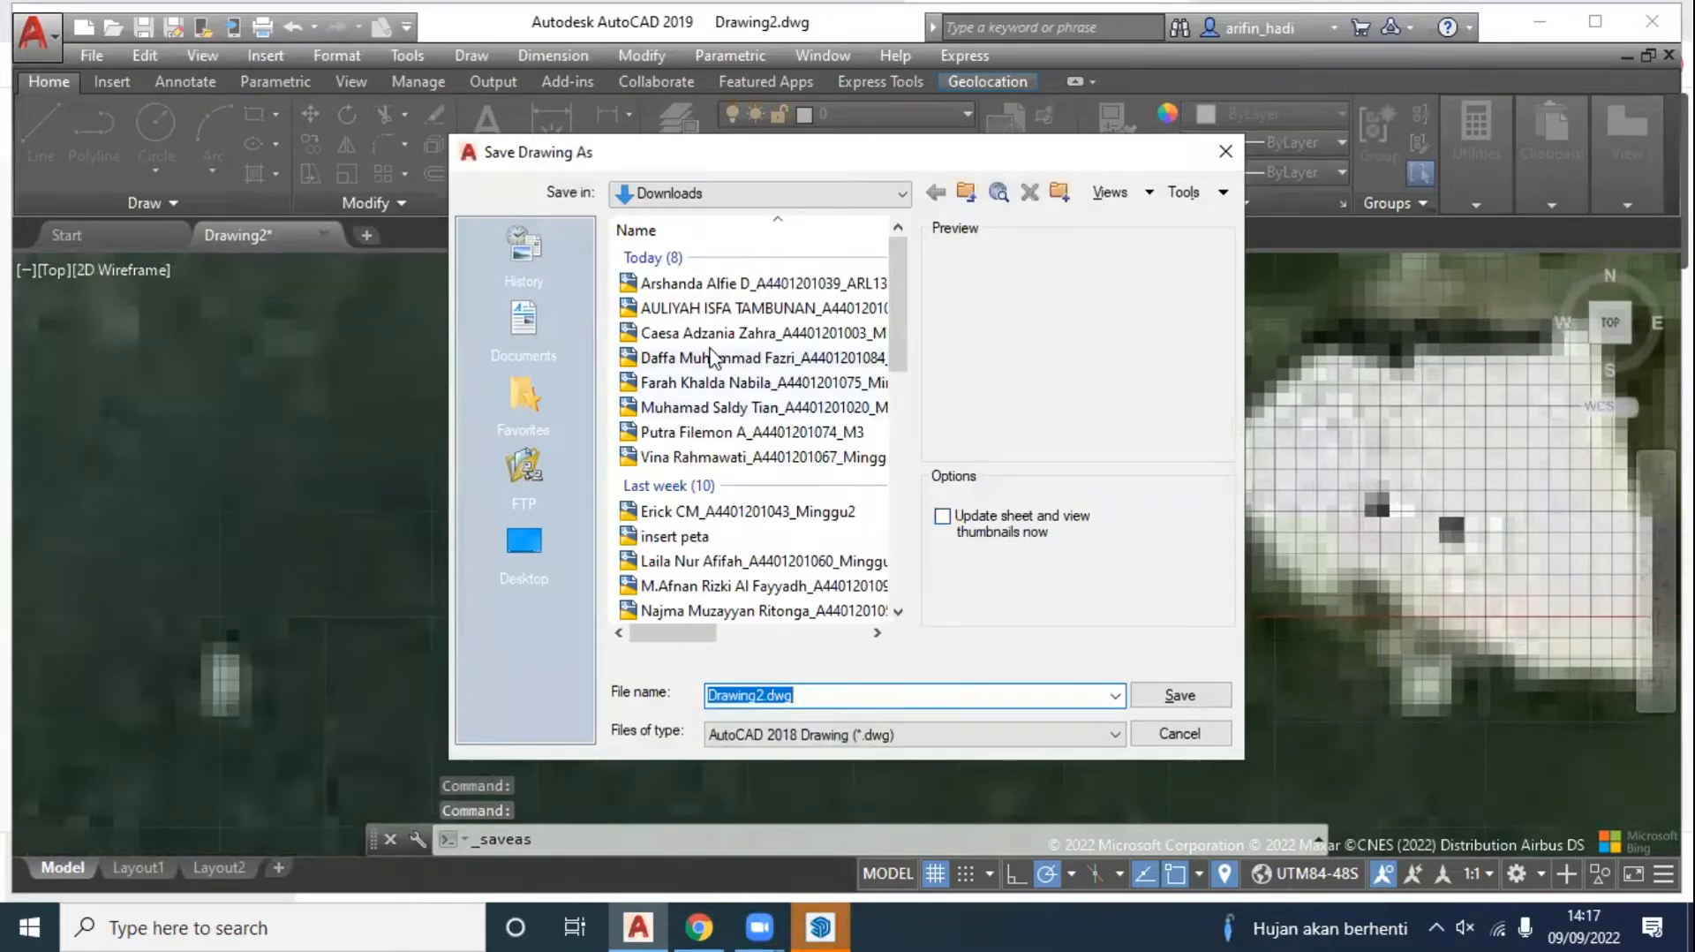
click(789, 201)
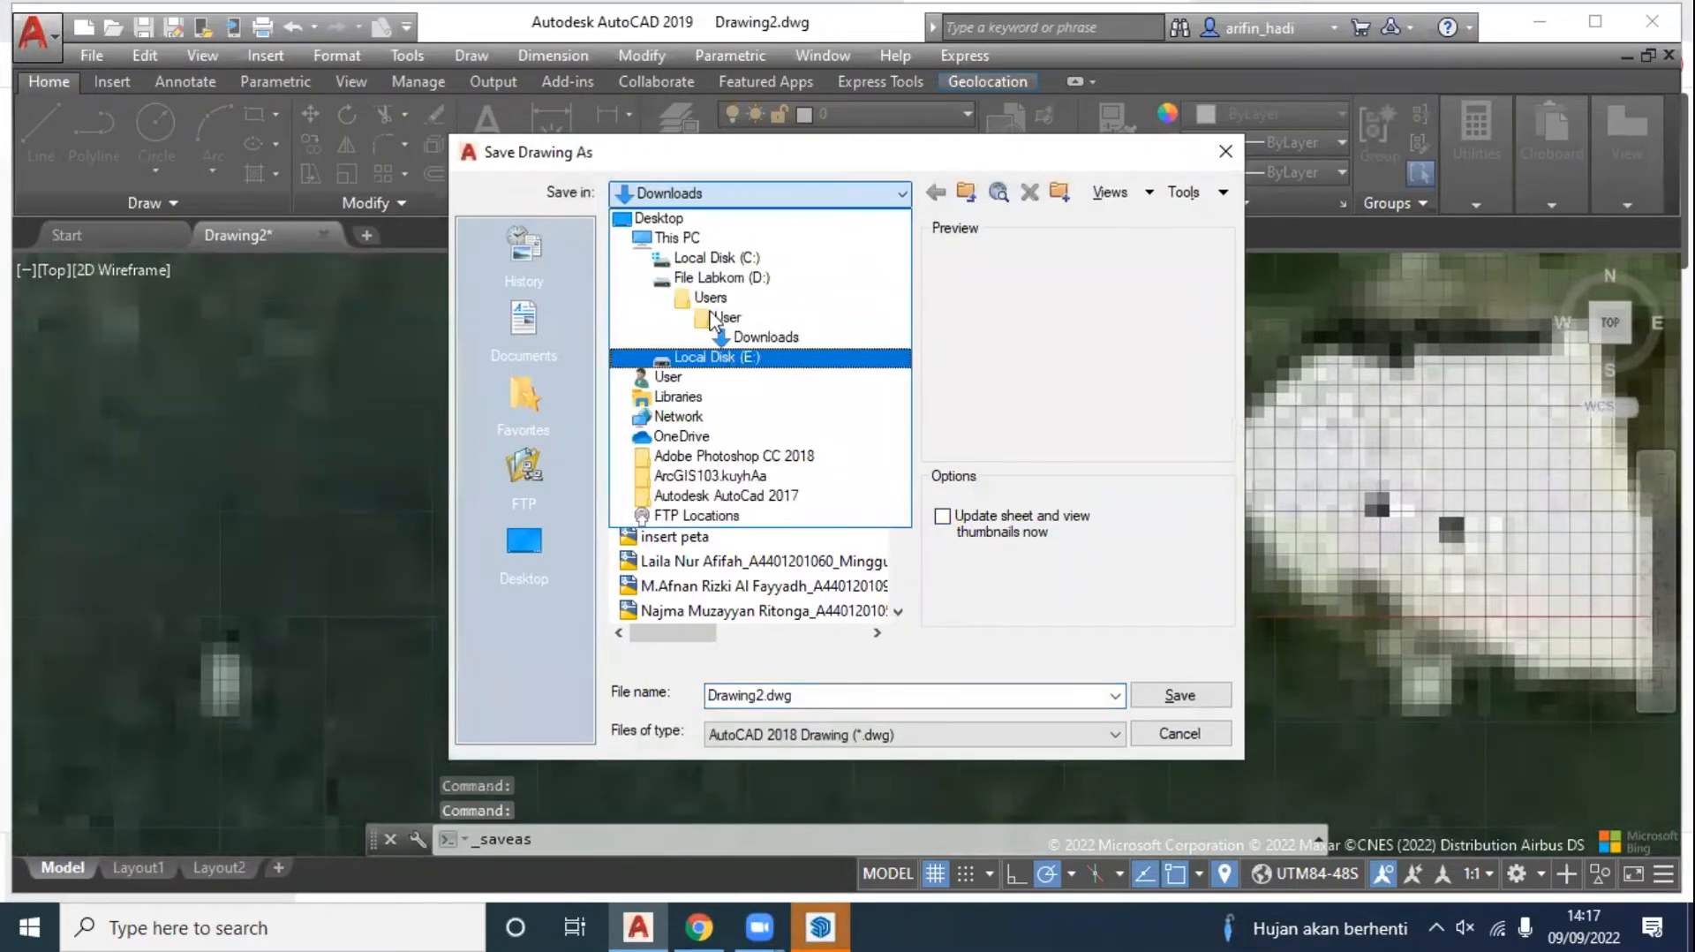
click(707, 358)
click(759, 193)
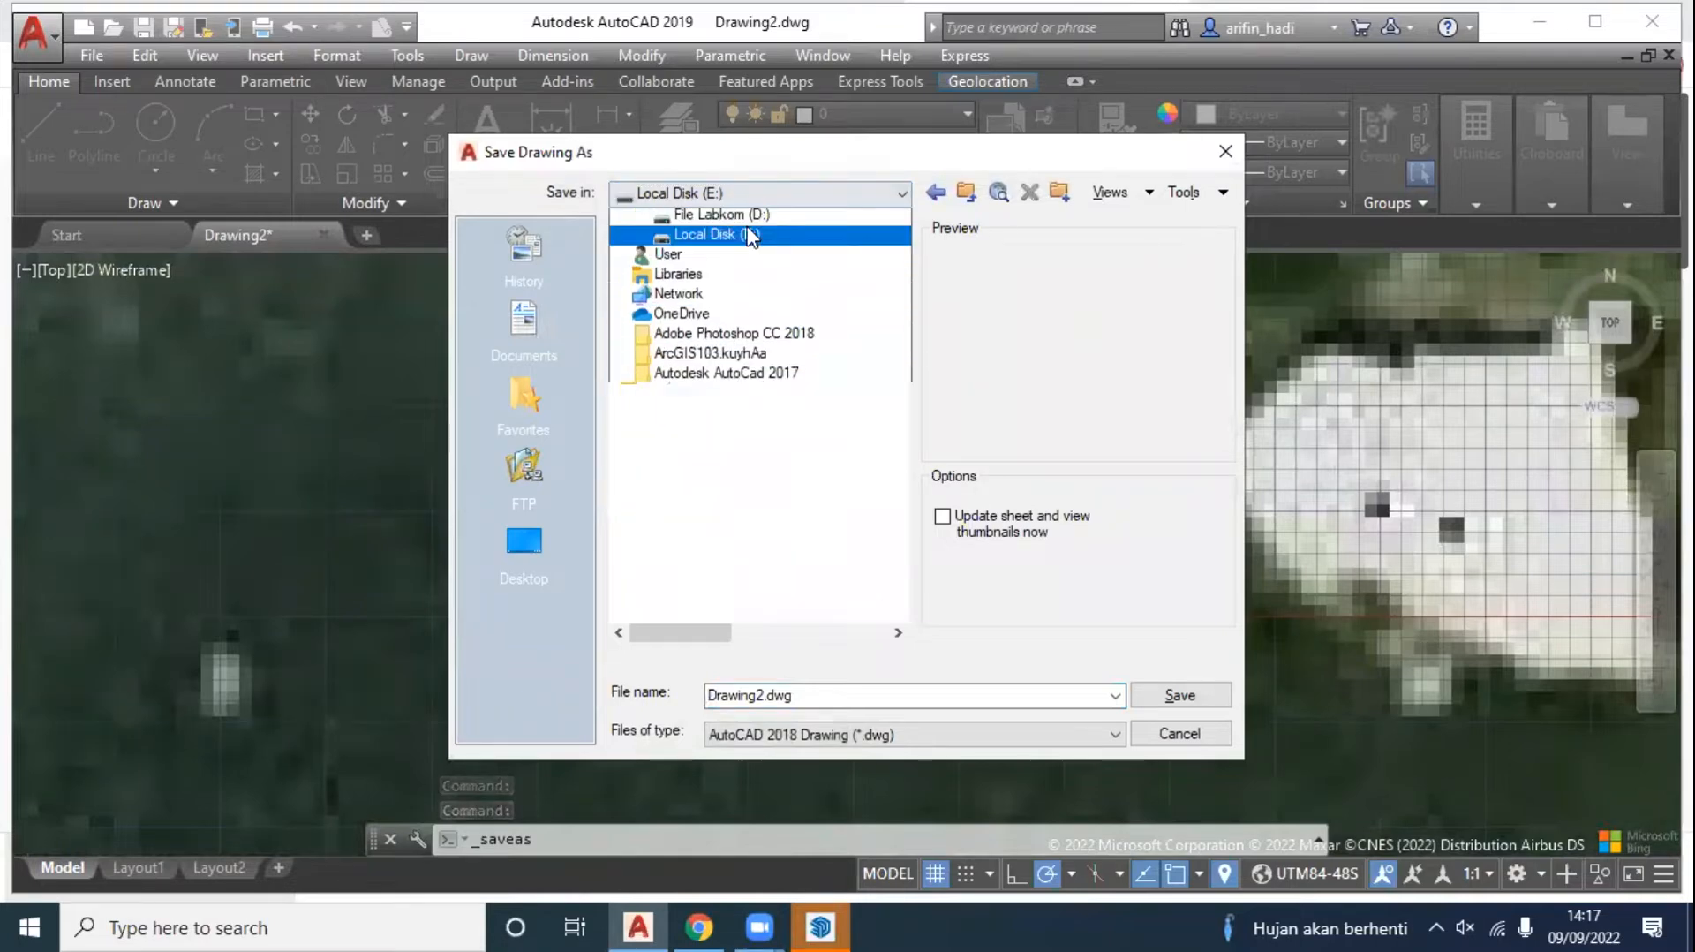
click(702, 253)
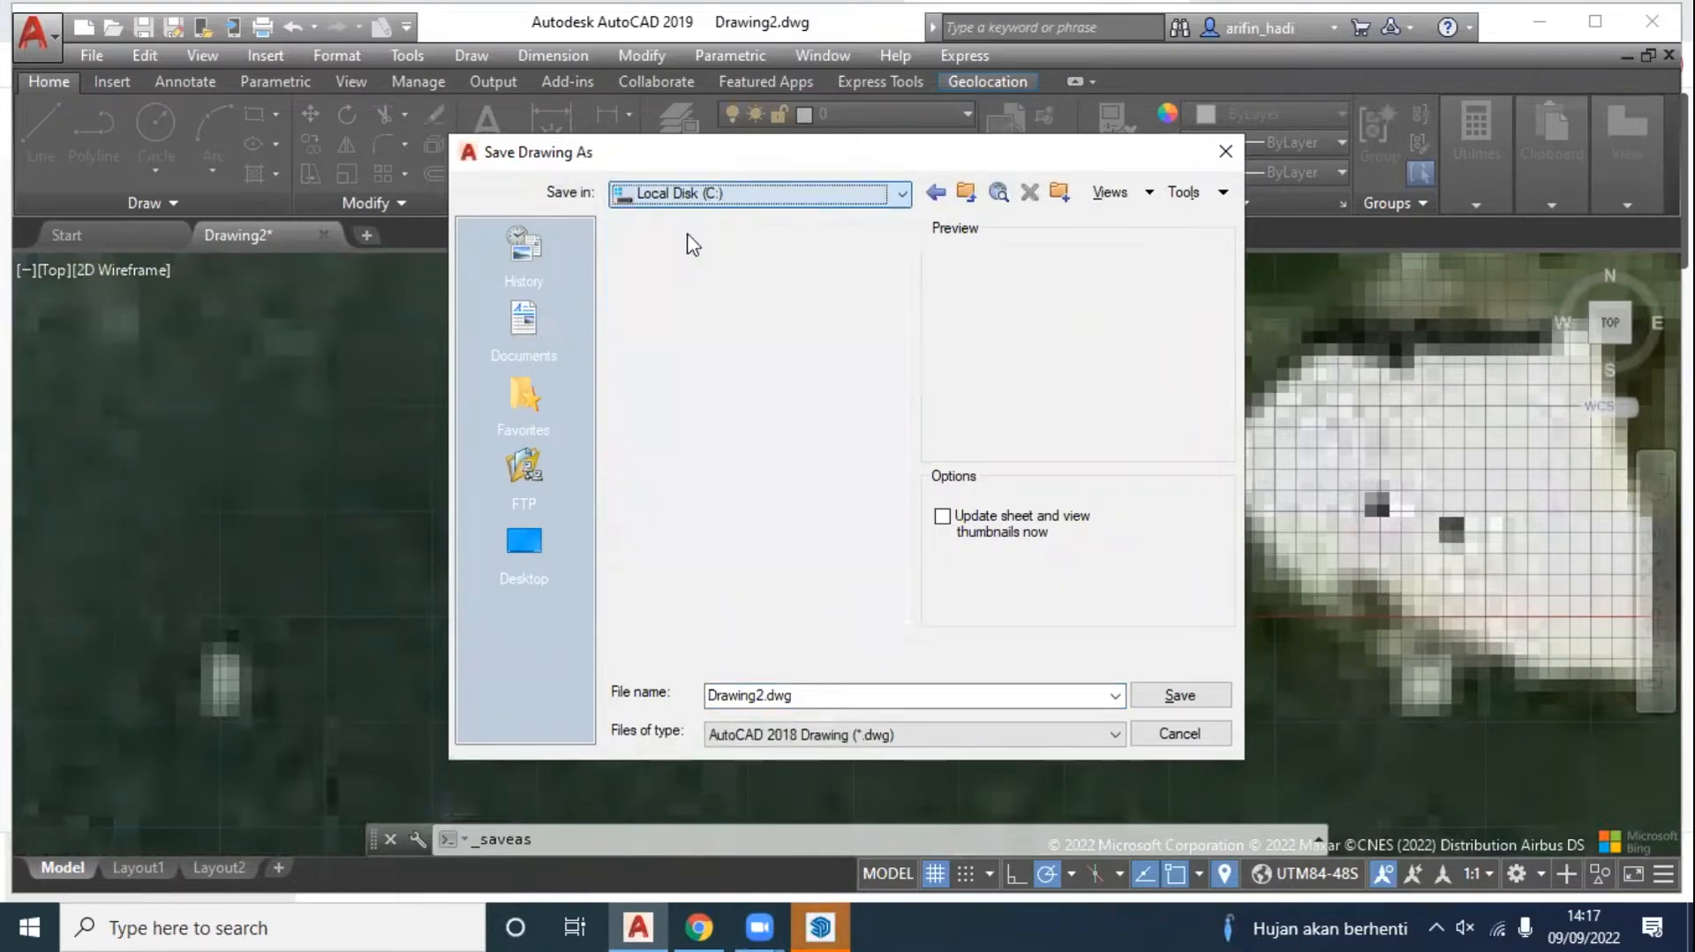
click(701, 202)
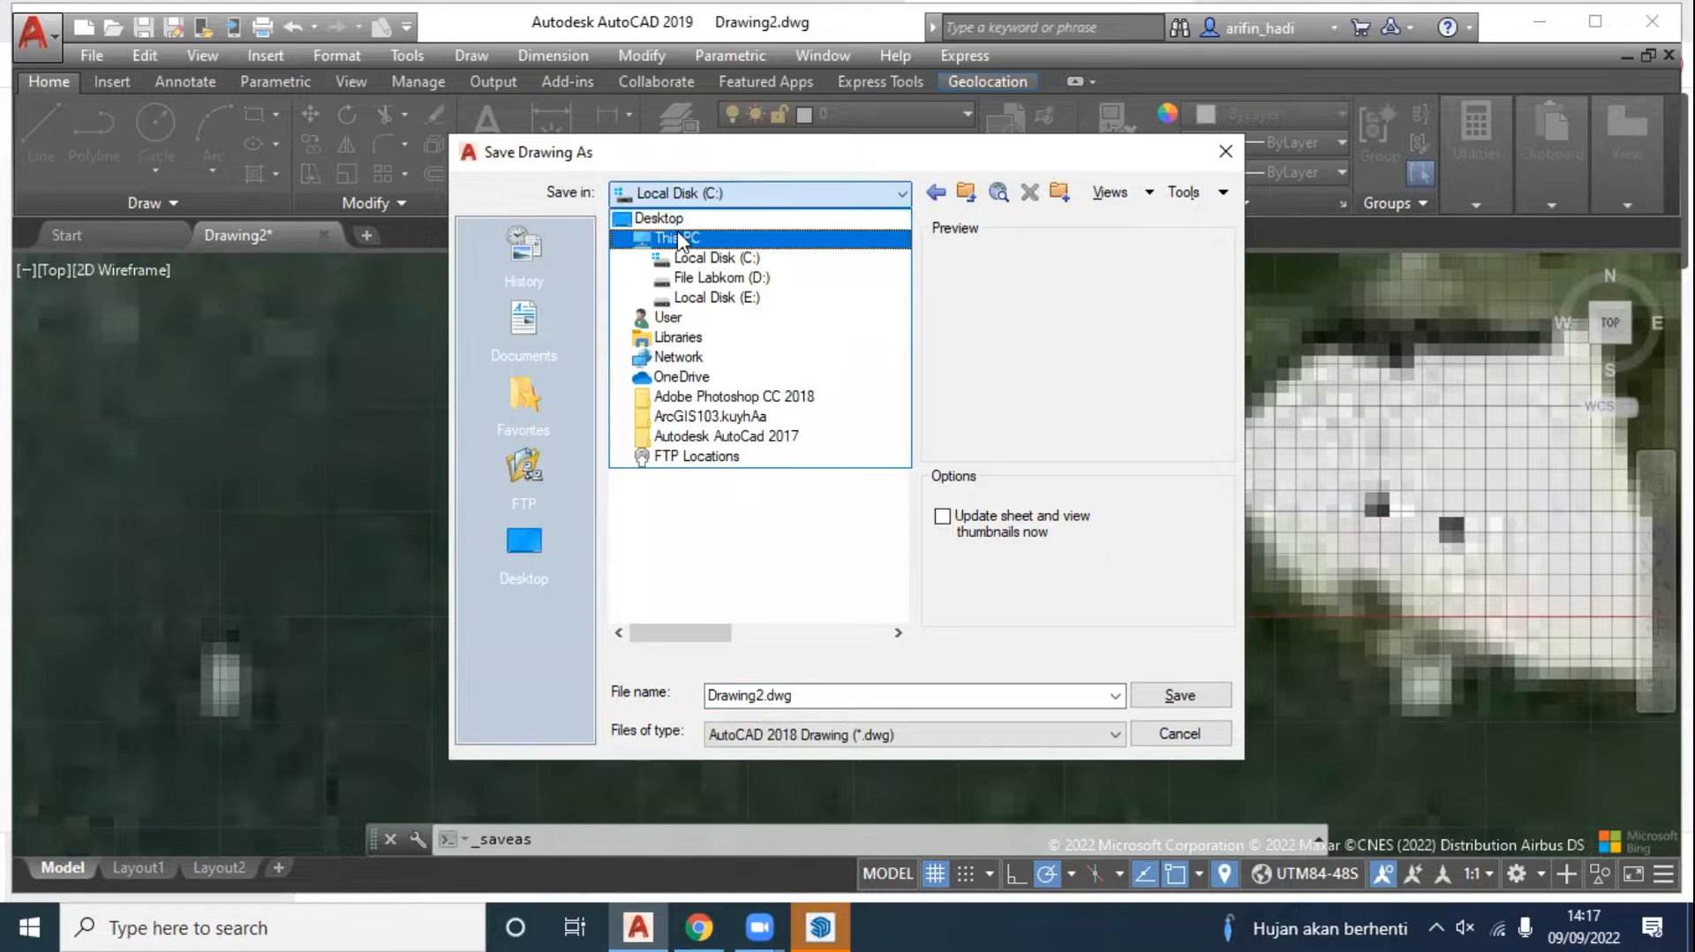
click(676, 231)
double_click(715, 511)
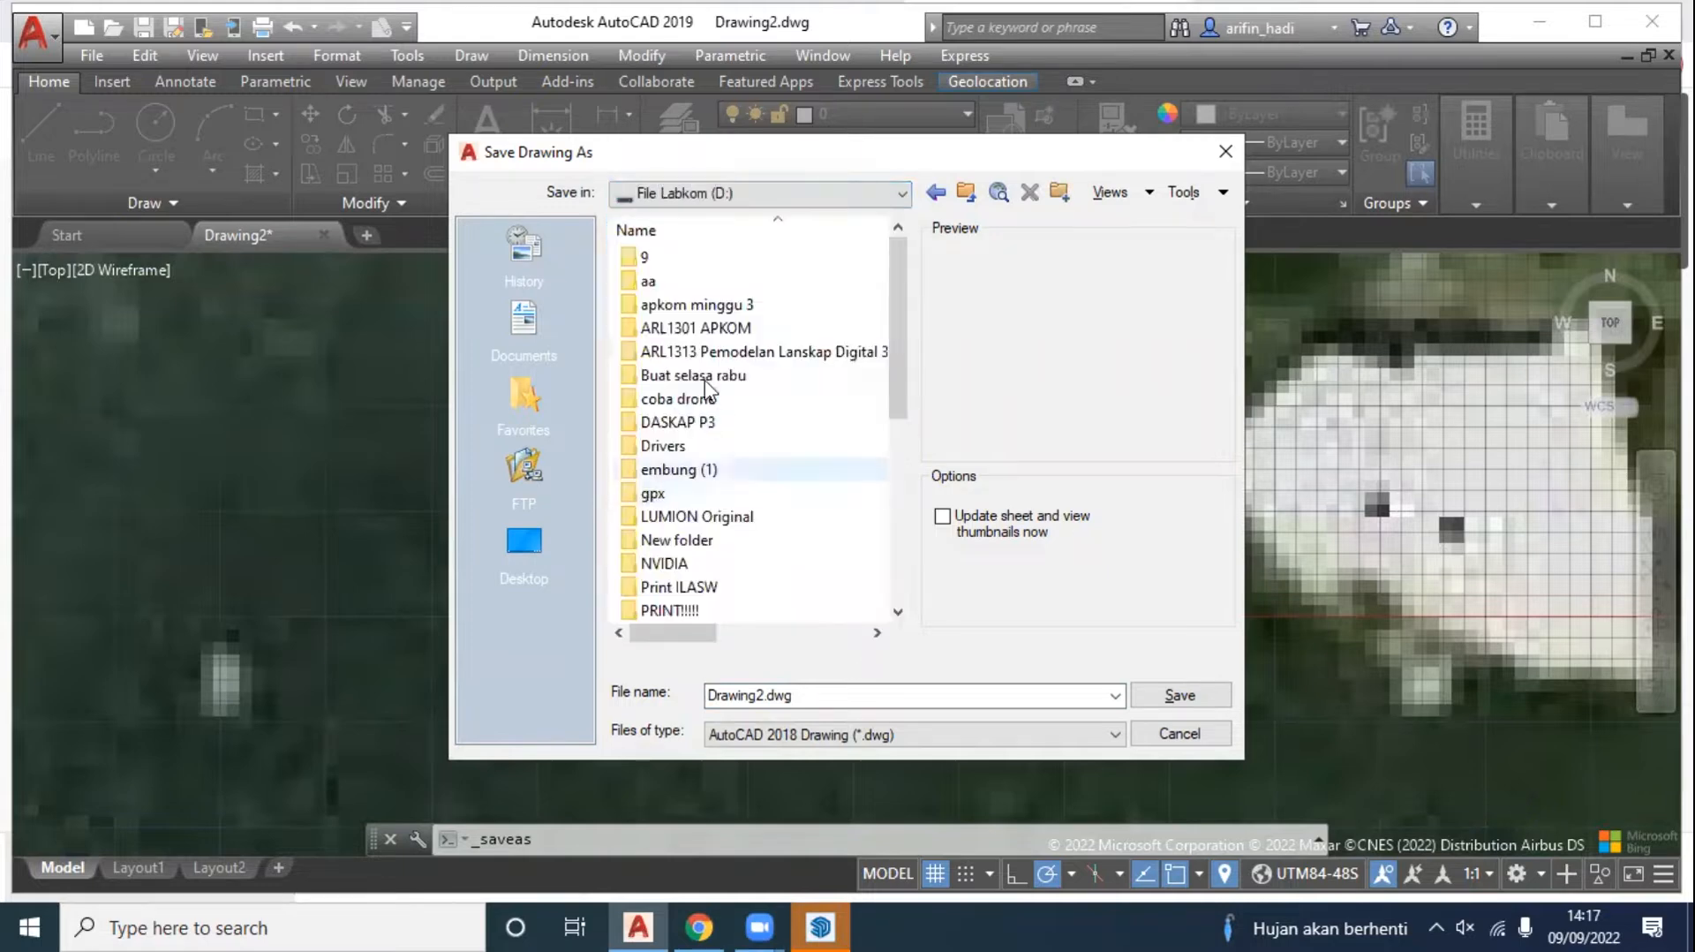
double_click(726, 327)
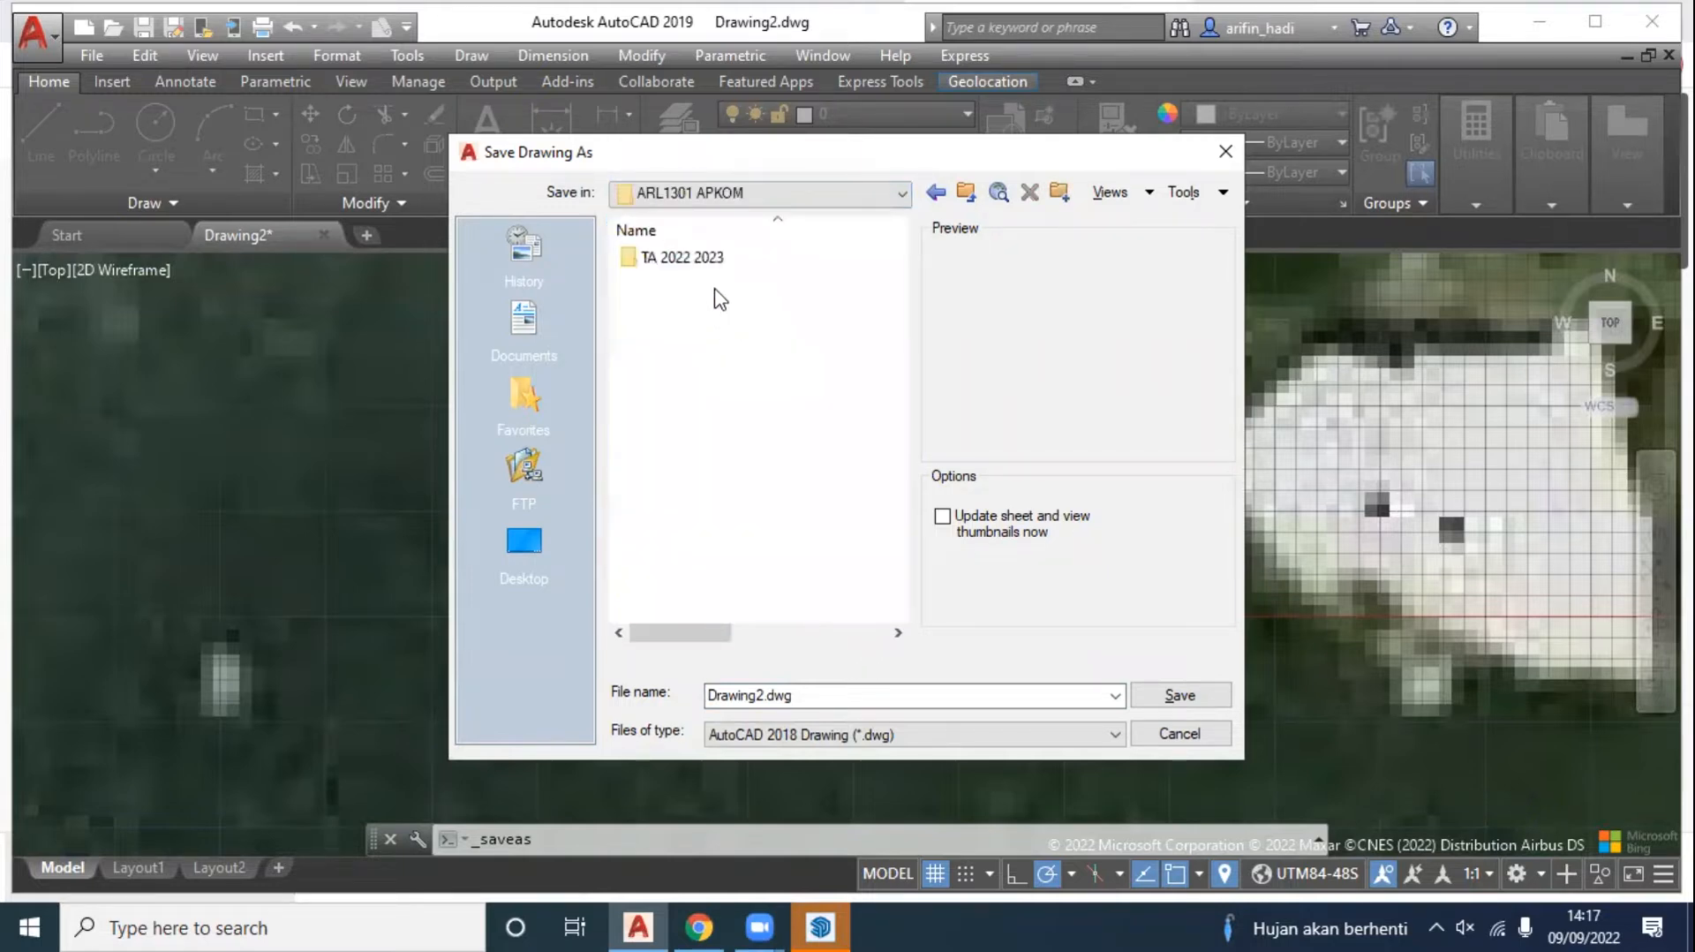
double_click(704, 262)
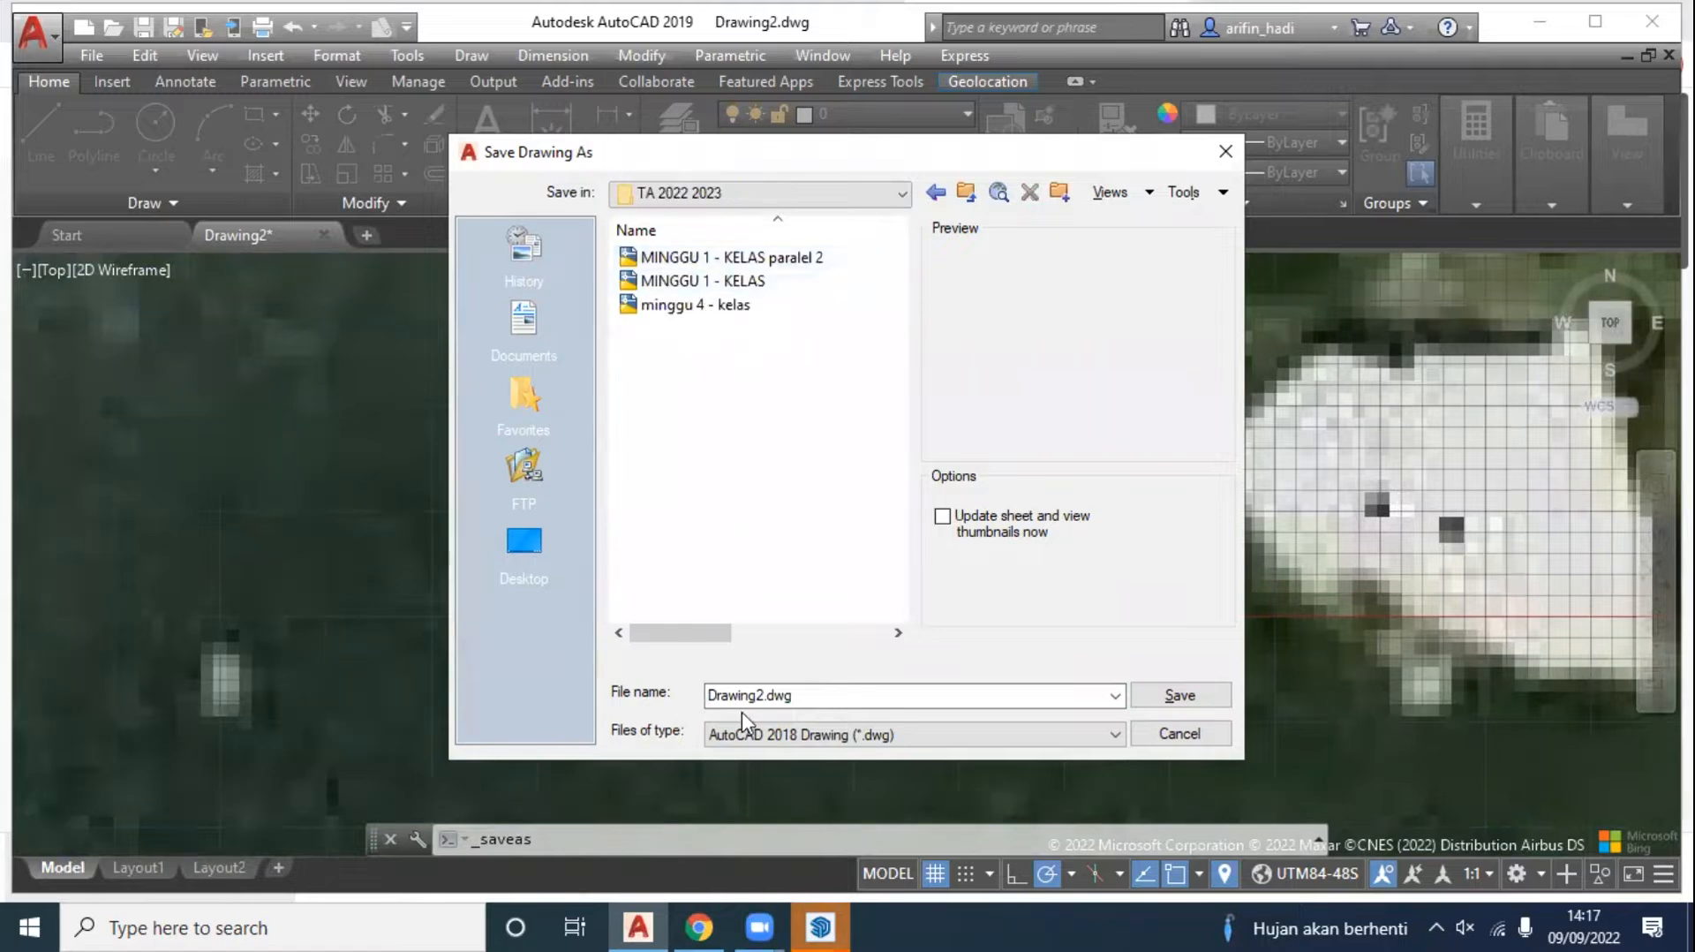
Step: Name the drawing "minggu 3 kelas p2" and save it in the TA 2022 2023 folder
click(868, 697)
text(ming)
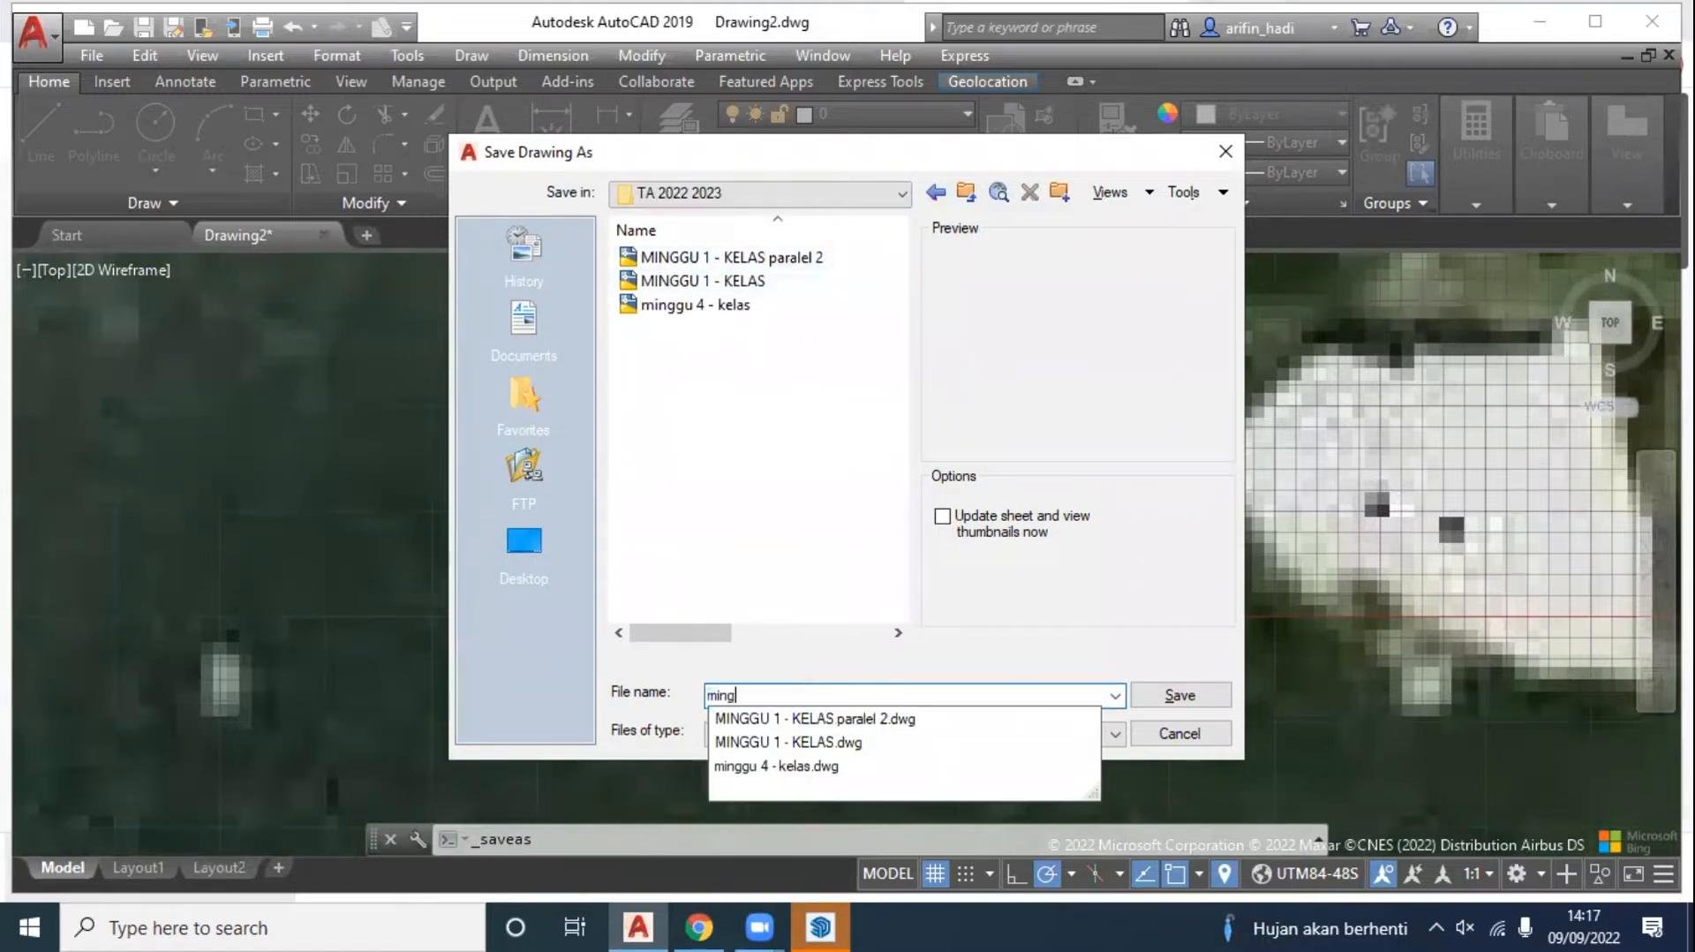
text(gu 3)
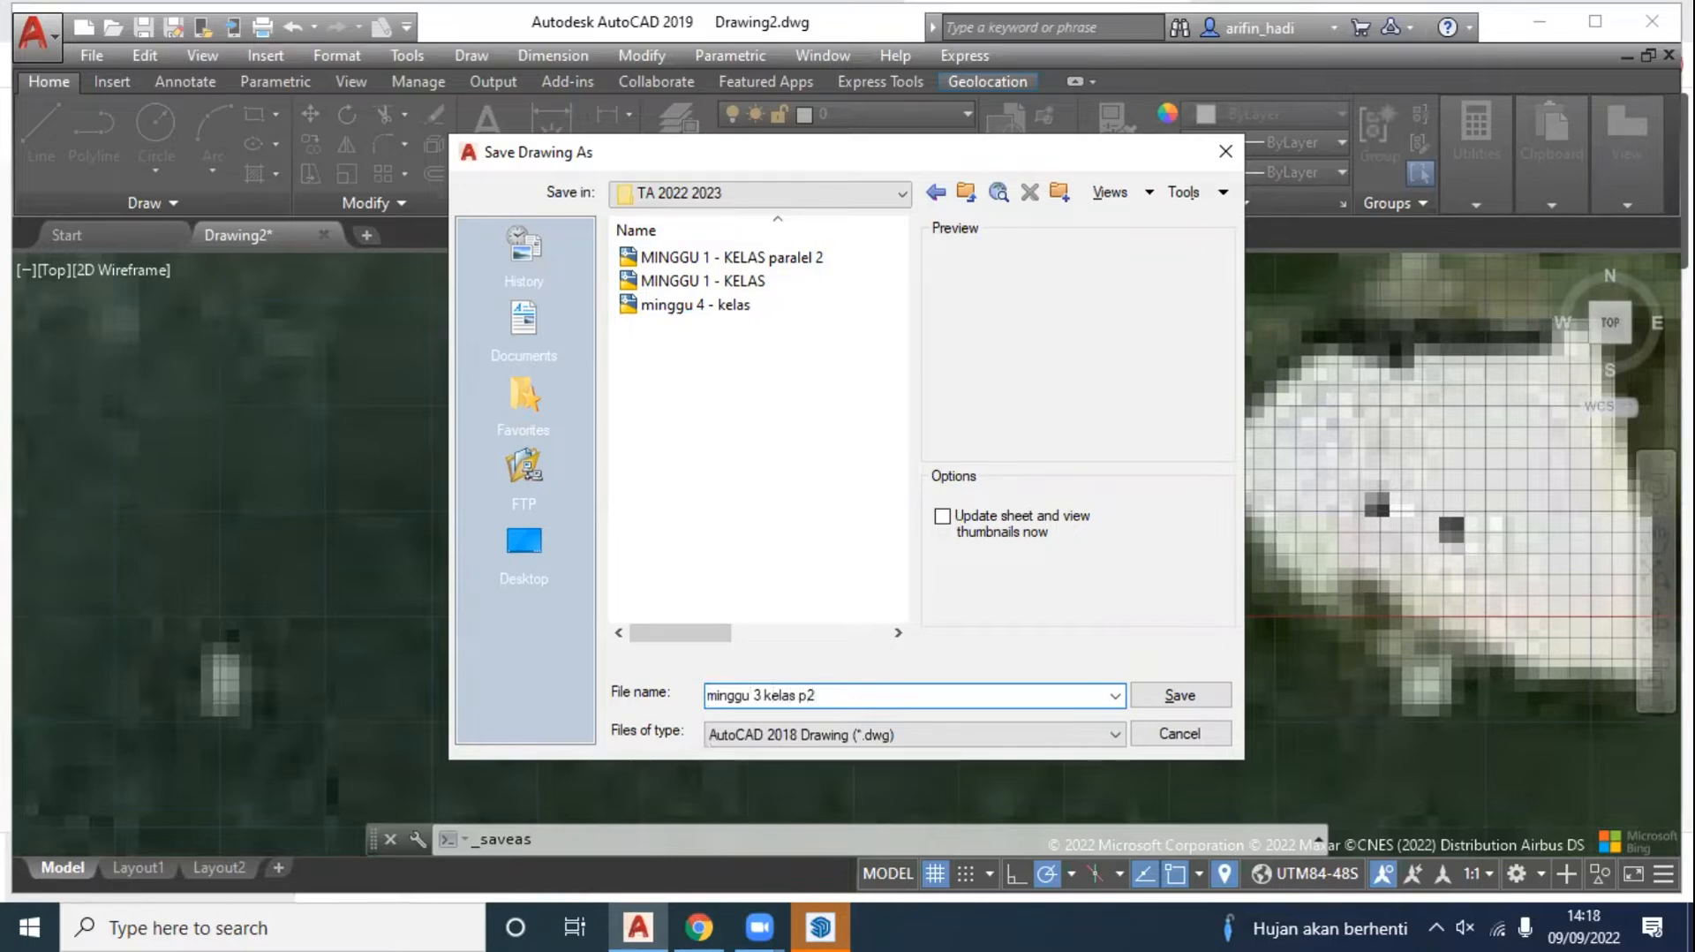
text( kelas p2)
key(Return)
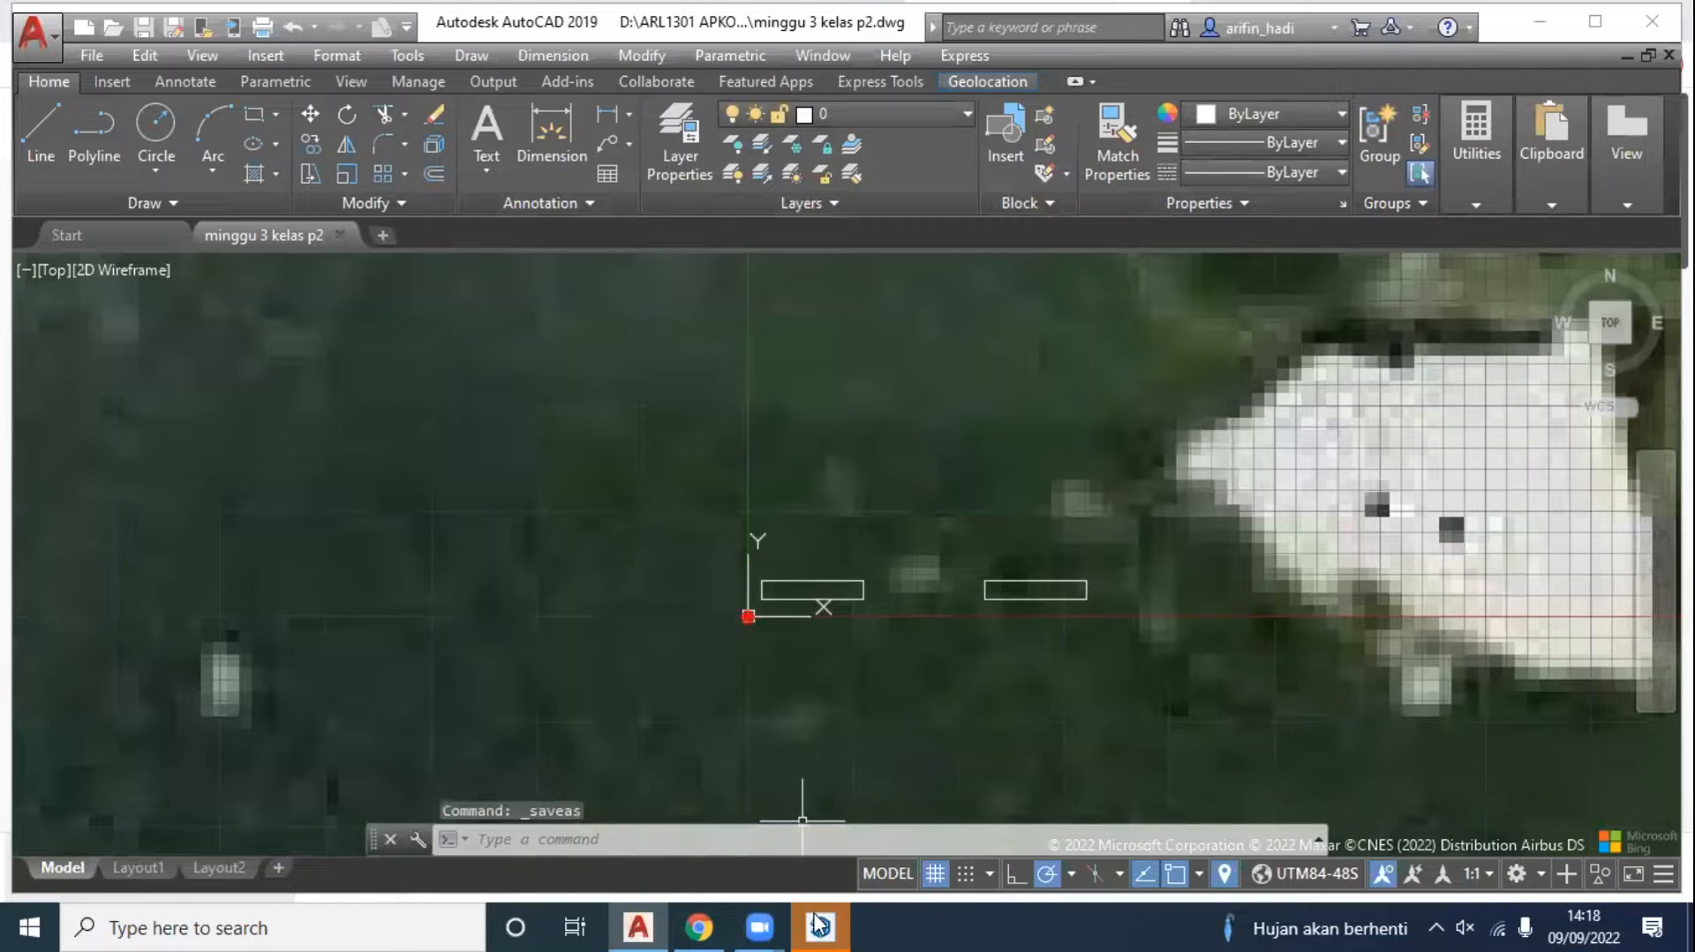
Step: Switch to SketchUp and start a new model from the welcome window
click(819, 924)
click(584, 281)
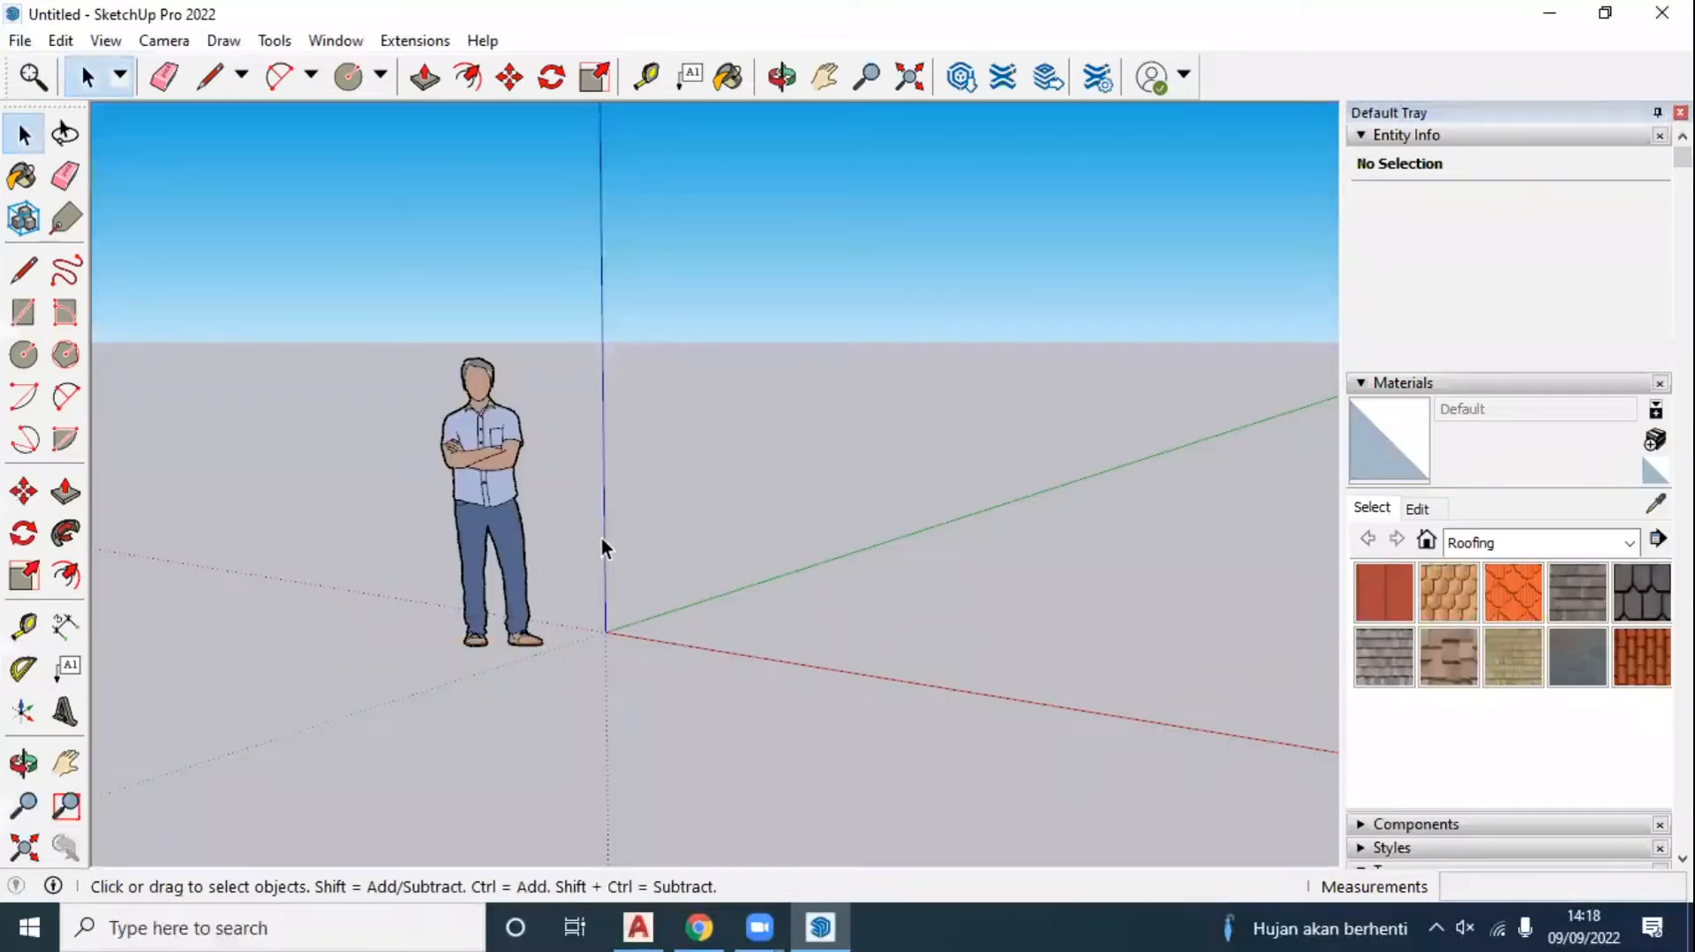
Step: Import the AutoCAD file "minggu 3 kelas p2" from ARL1301 APKOM > TA 2022 2023 on drive D and dismiss the import summary
click(19, 40)
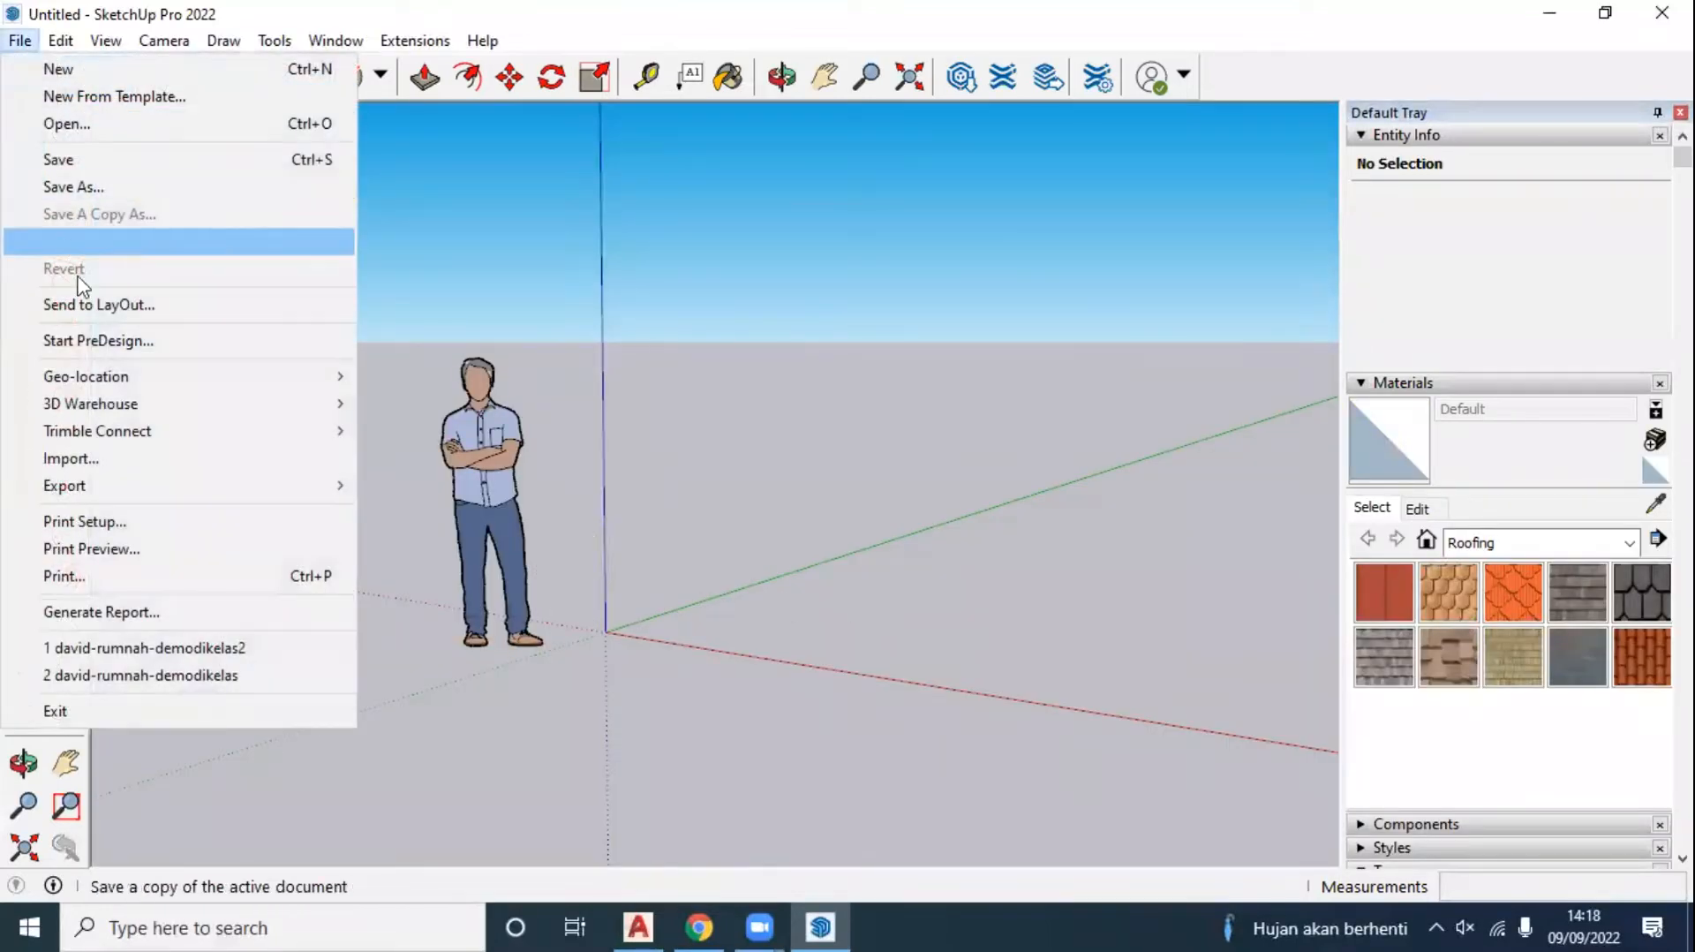
click(121, 458)
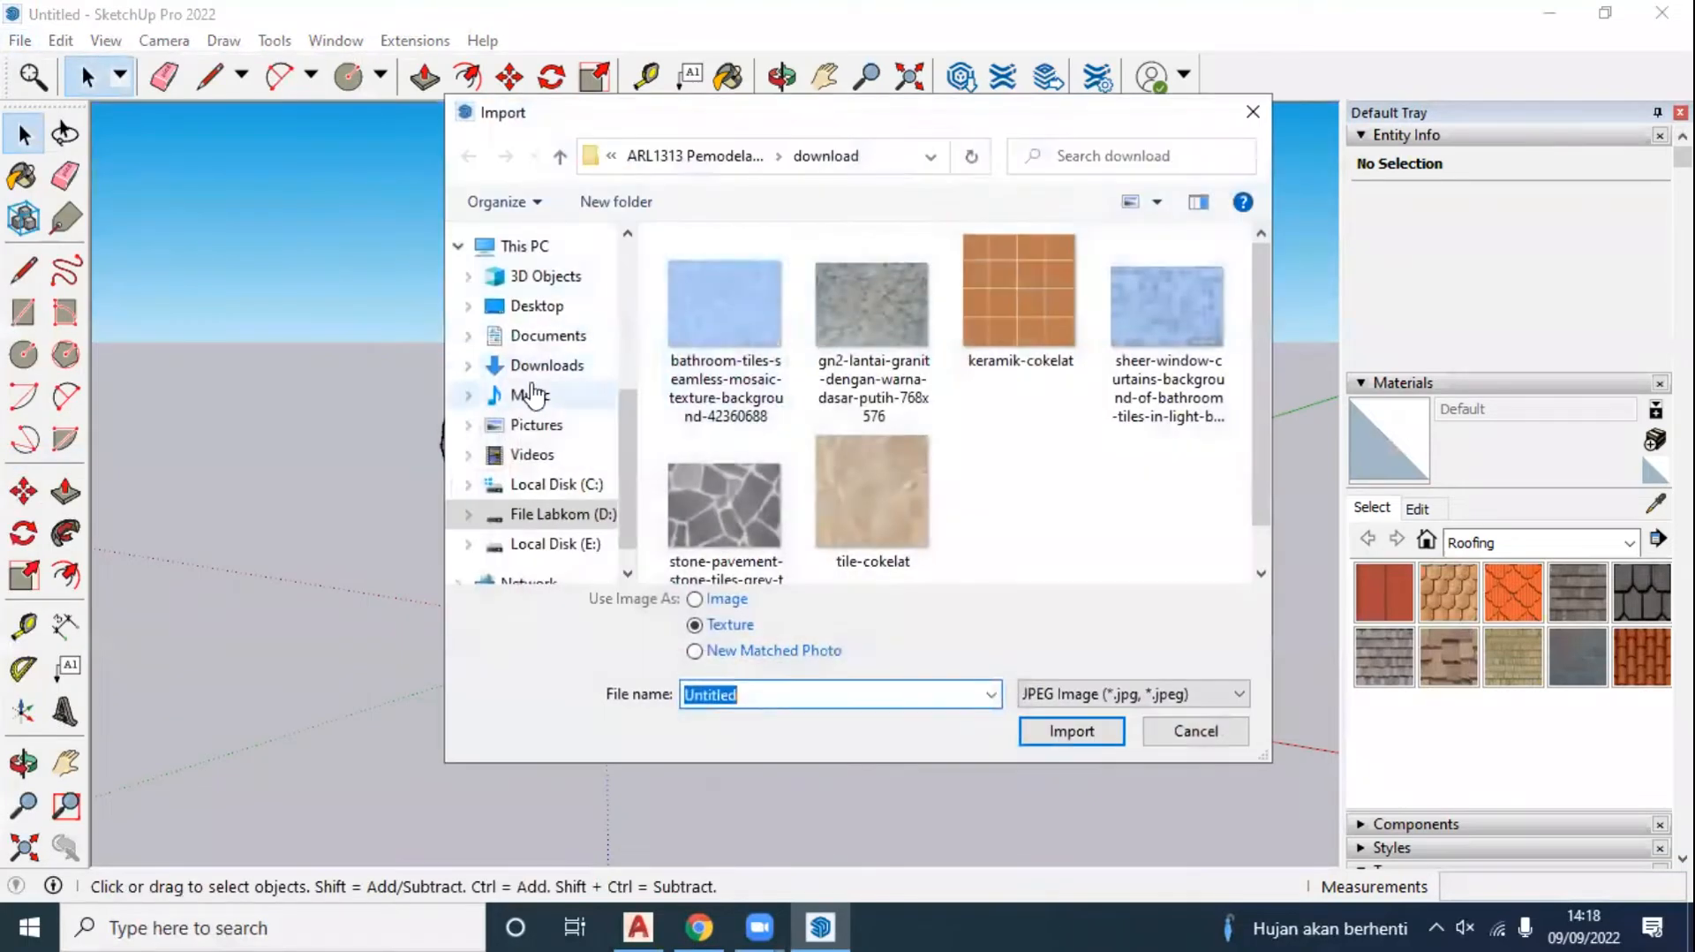
click(596, 512)
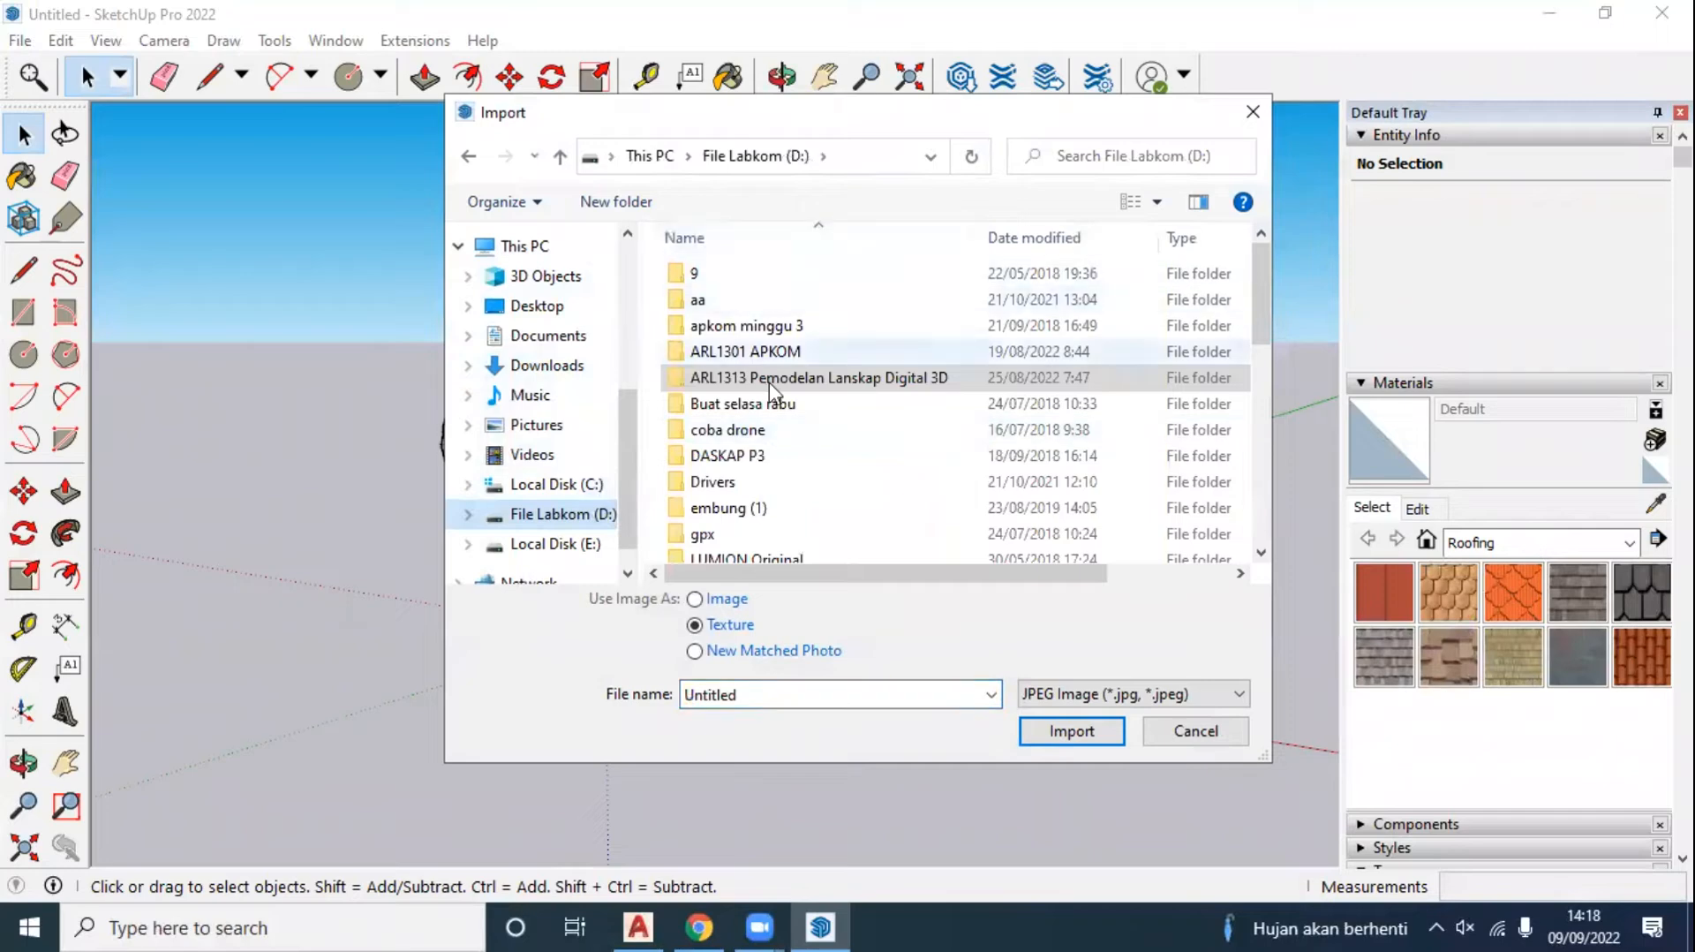
double_click(772, 351)
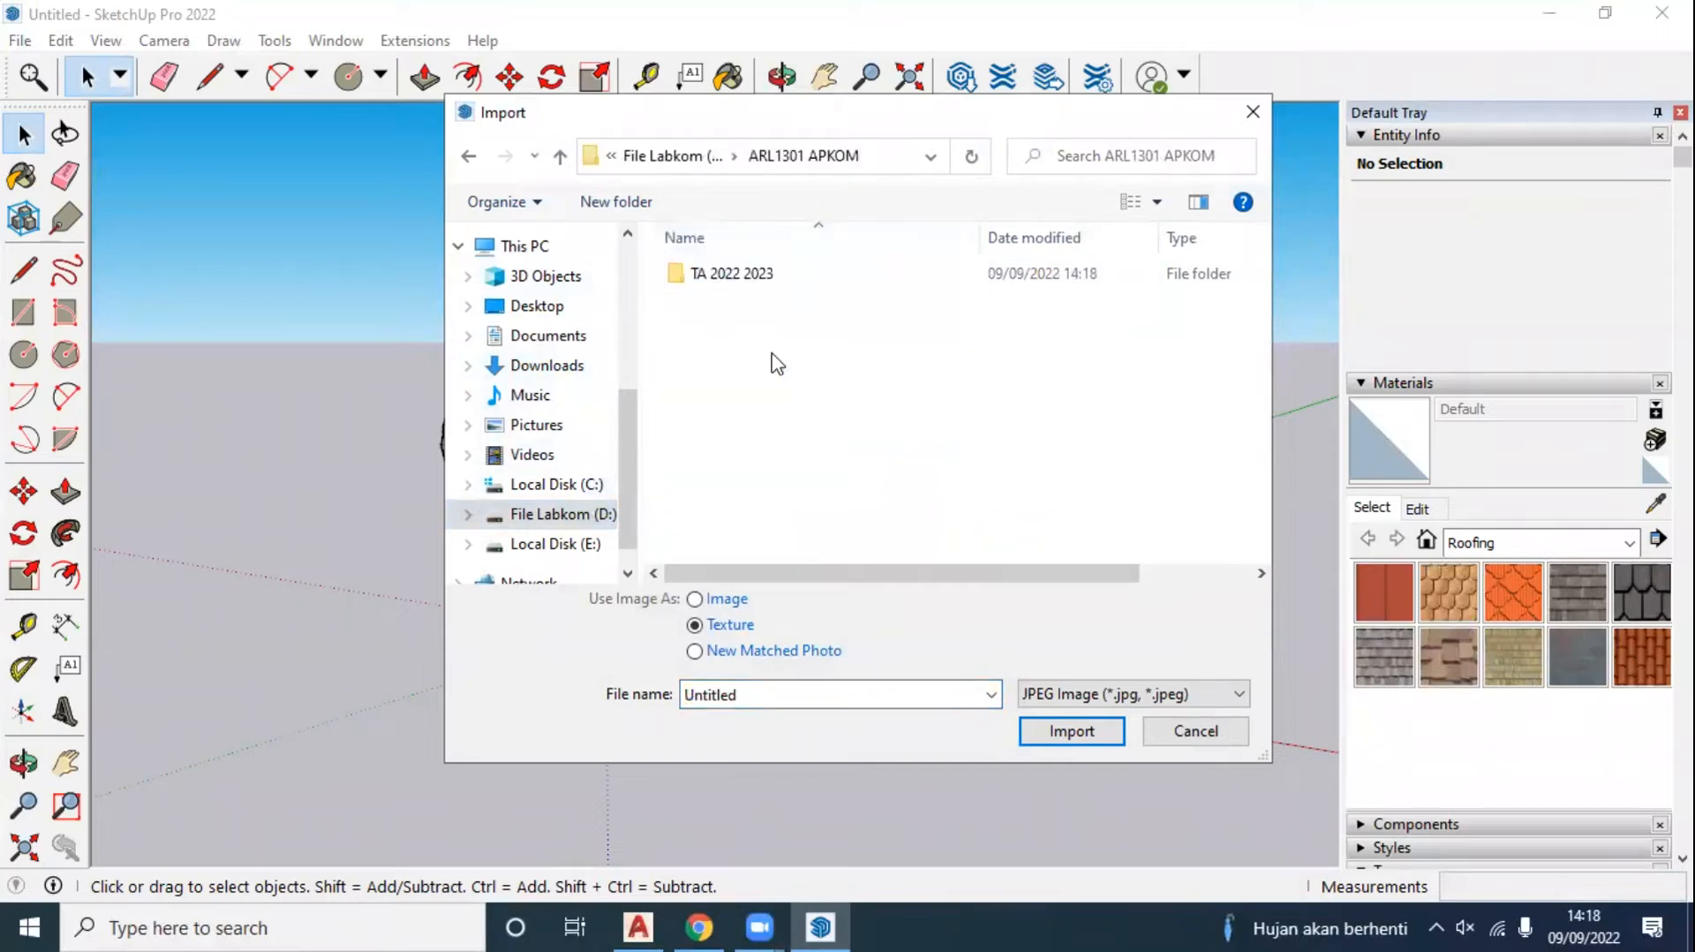
double_click(719, 277)
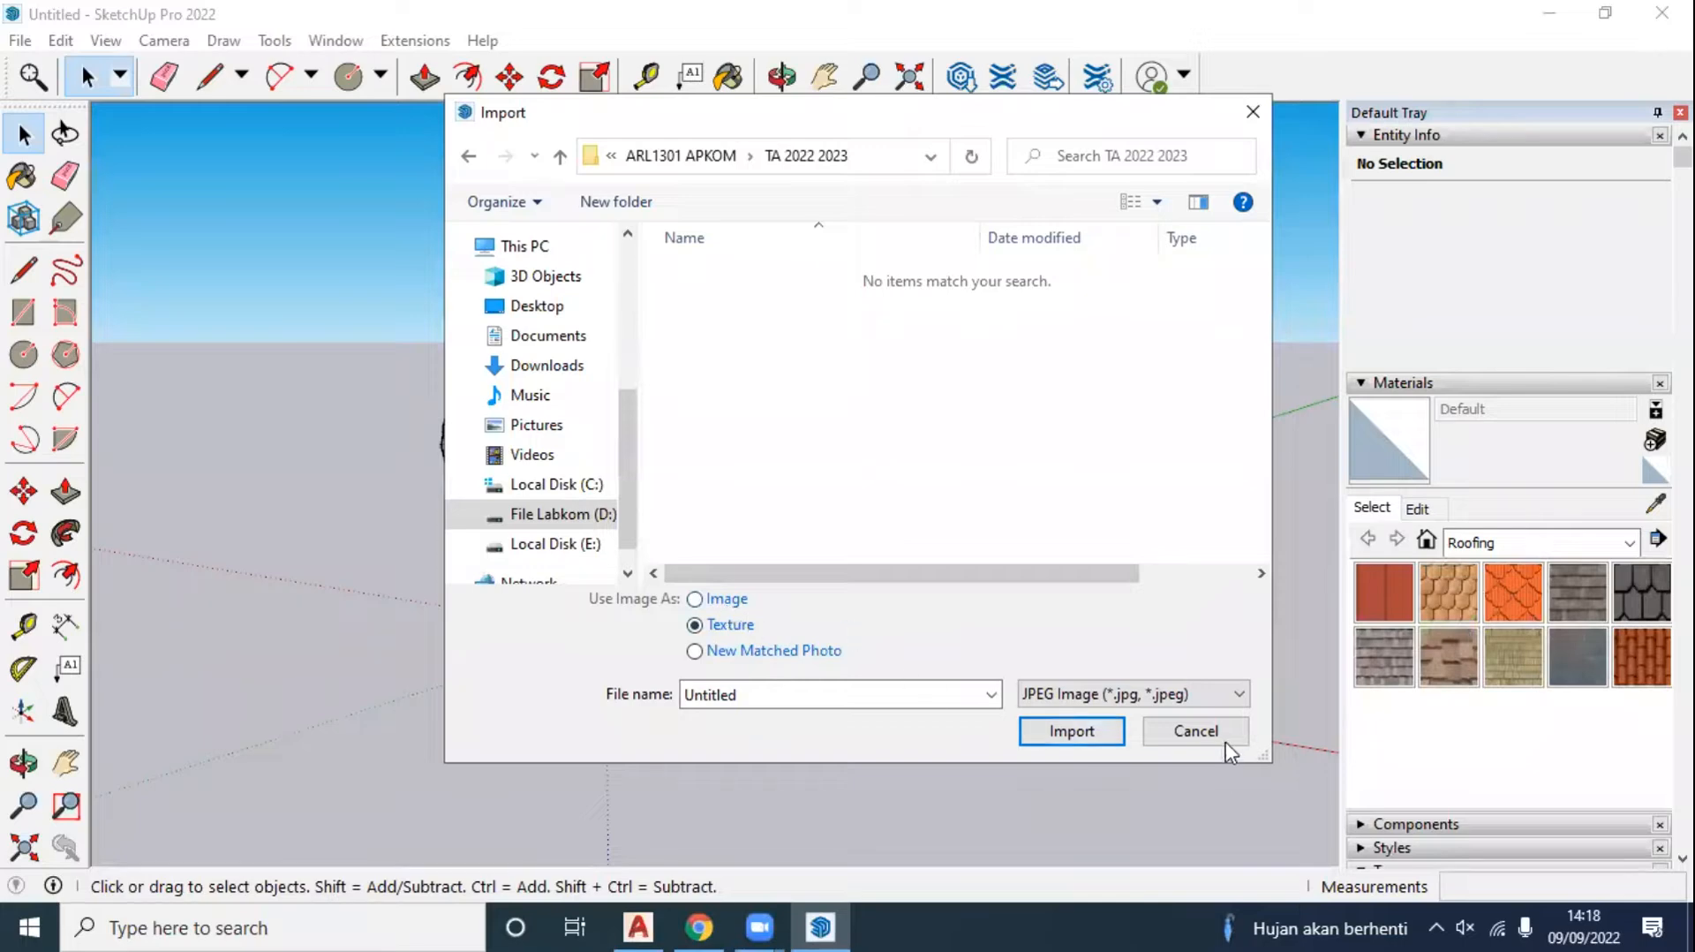
click(1219, 694)
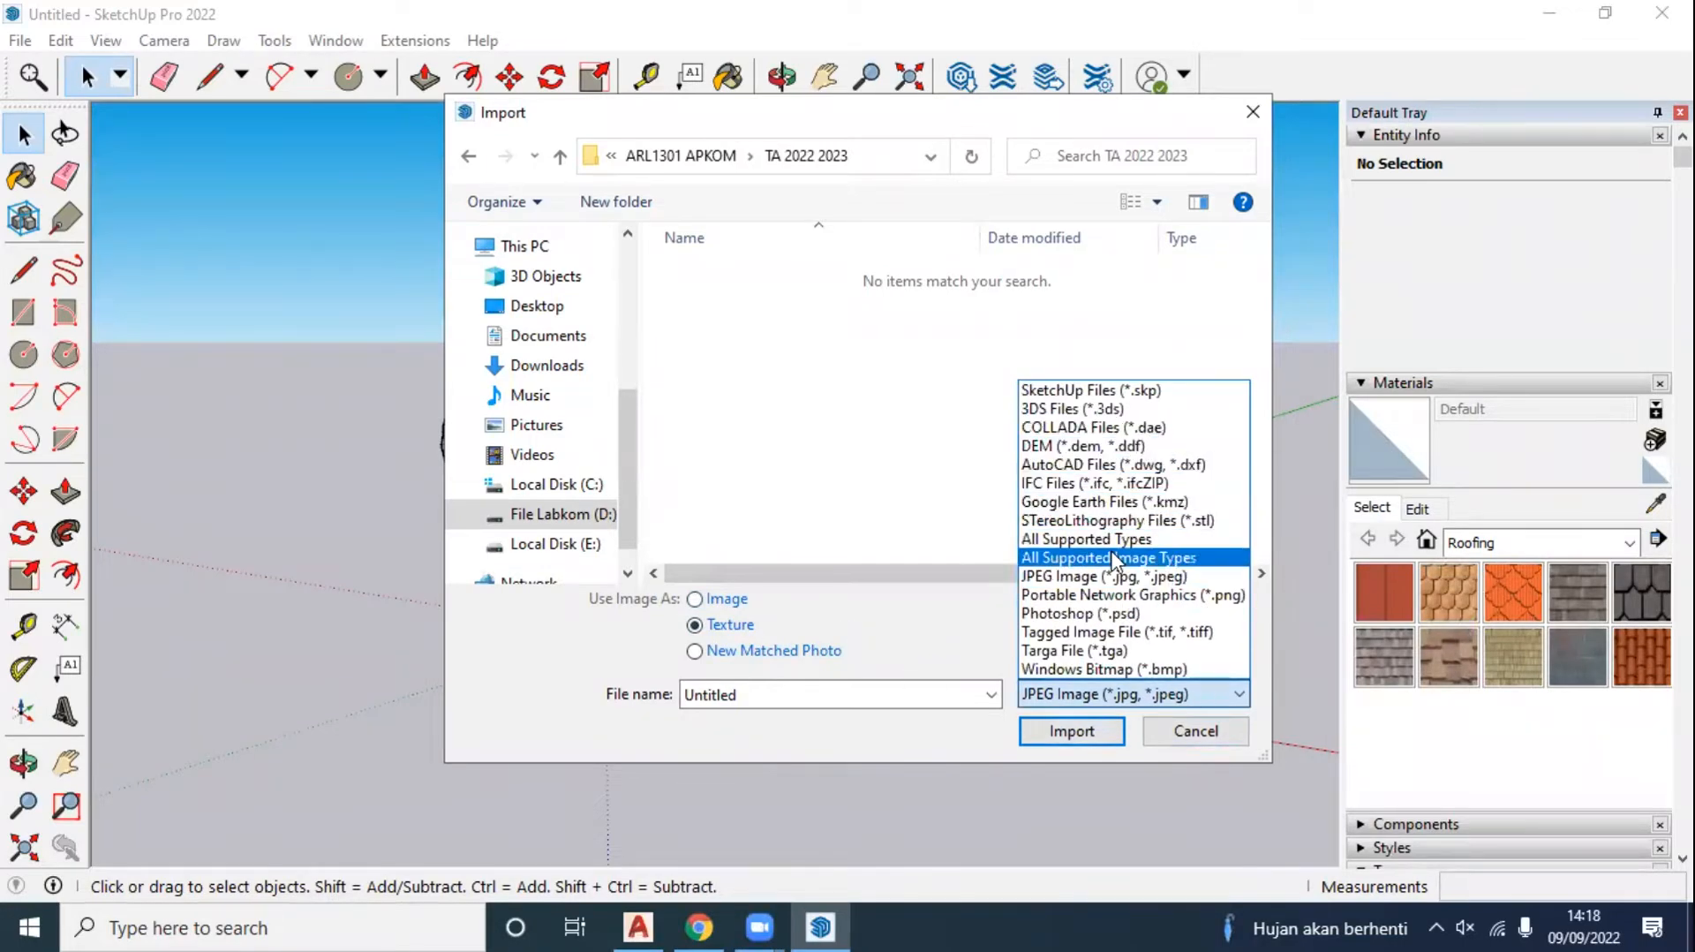
click(1141, 466)
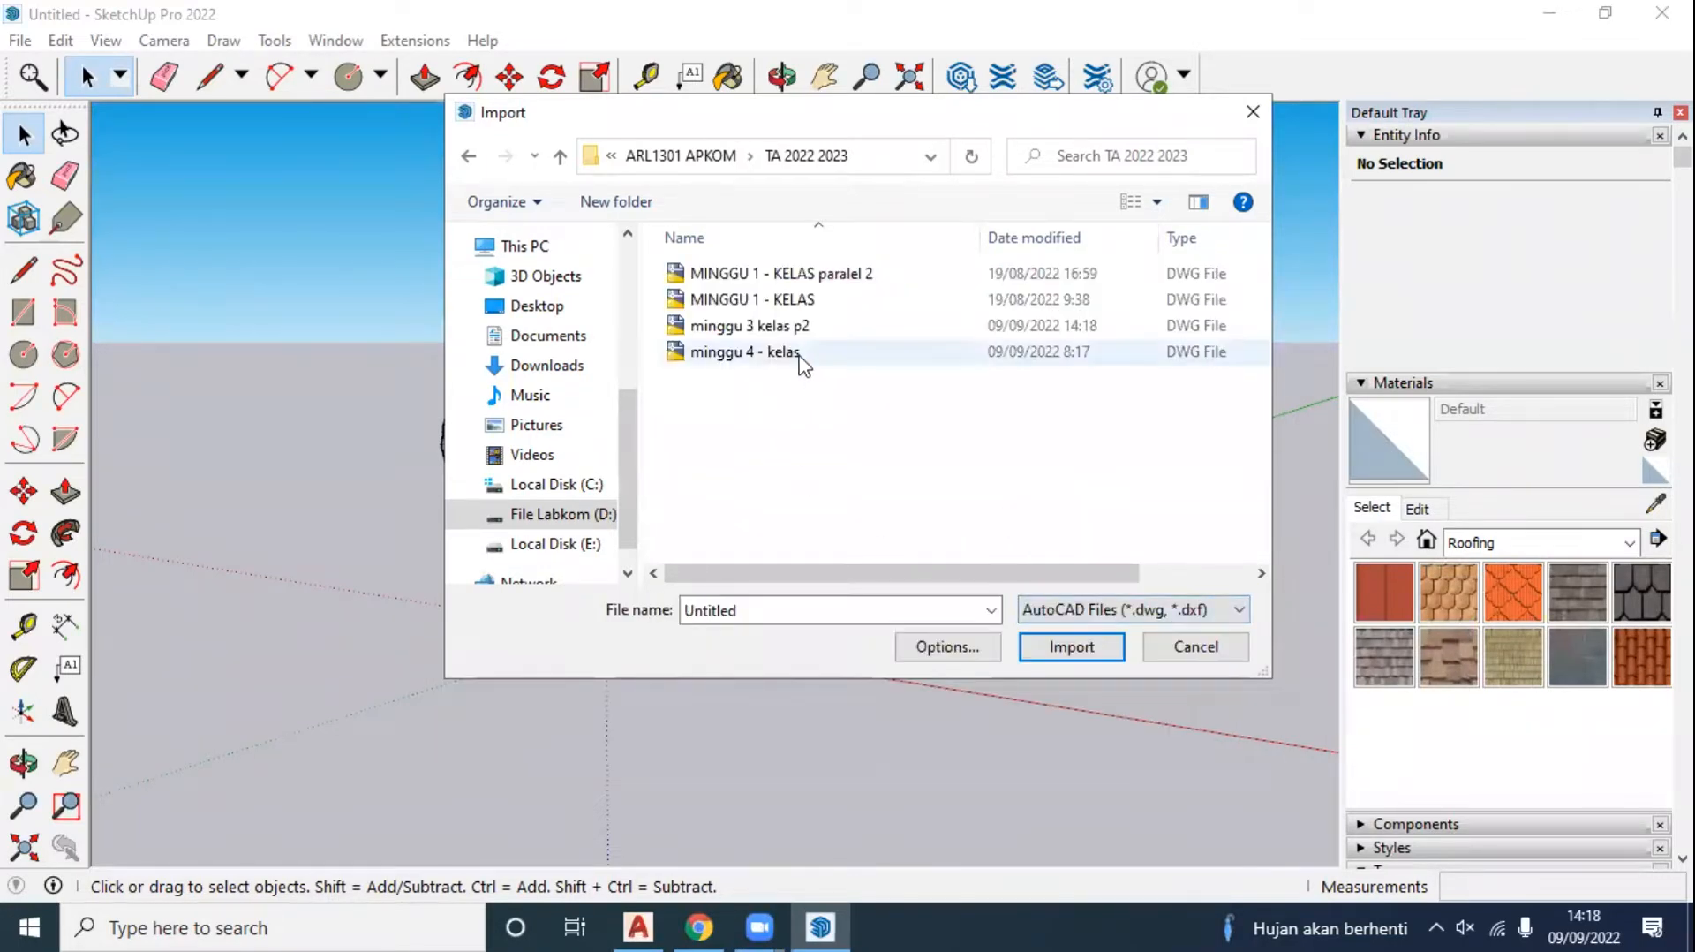
click(782, 334)
click(1050, 650)
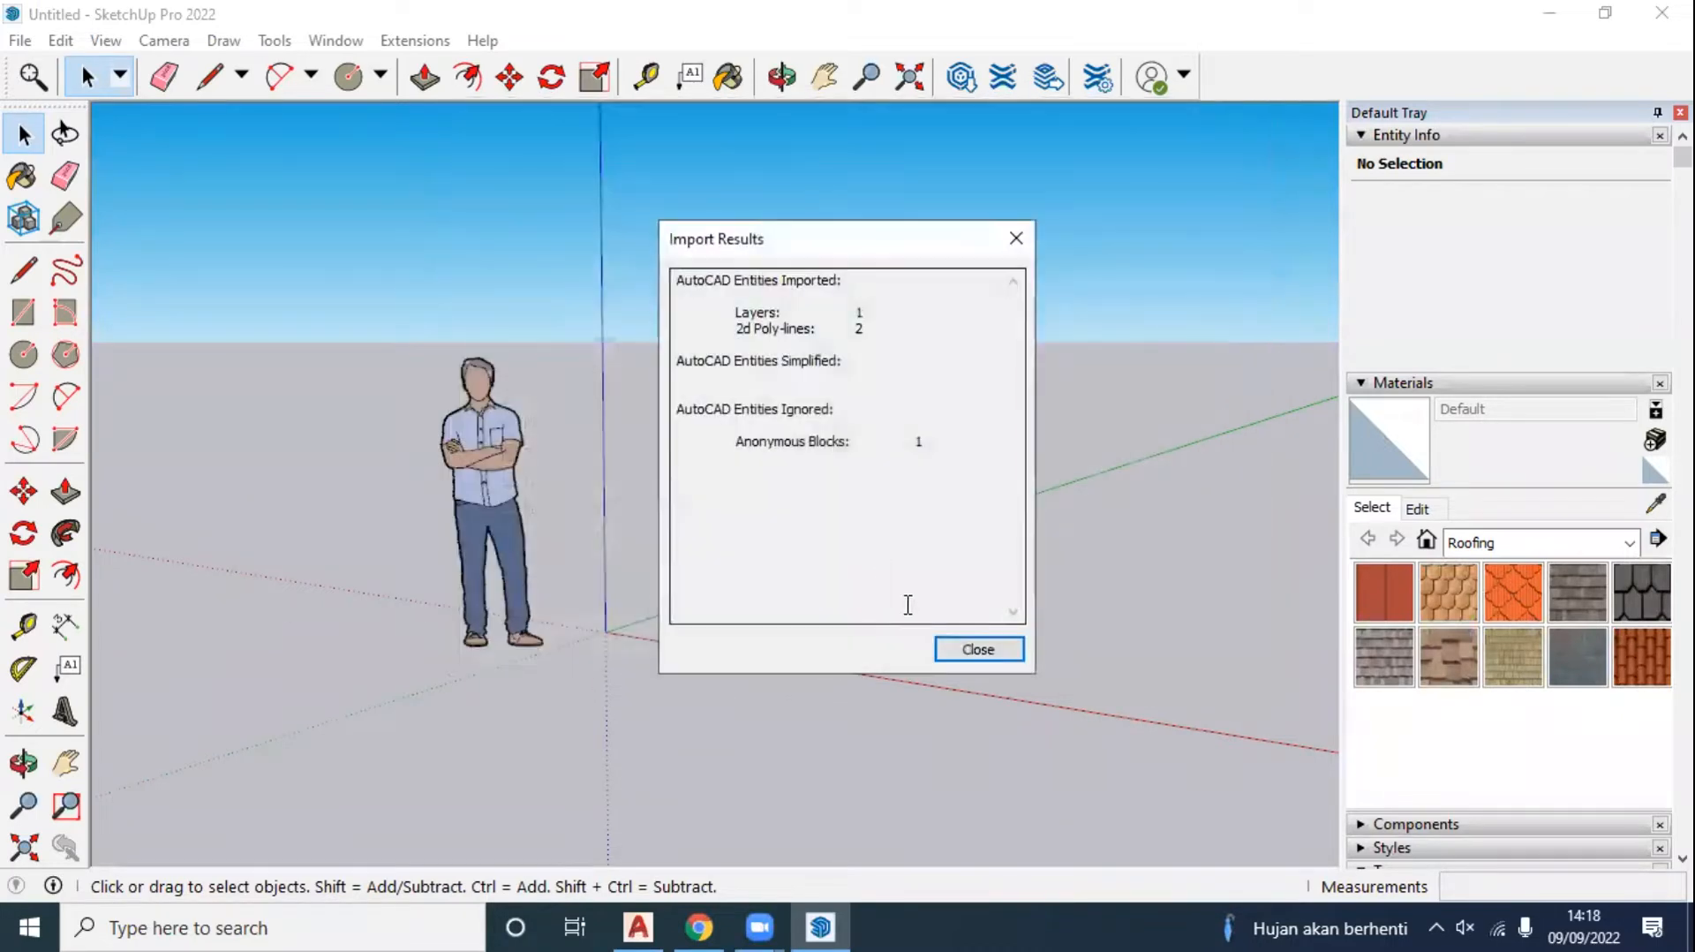
click(978, 649)
Step: Draw a line between two corners of the imported rectangle at the origin to form its face
scroll(618, 565, down, 1)
middle_drag(528, 607, 1093, 668)
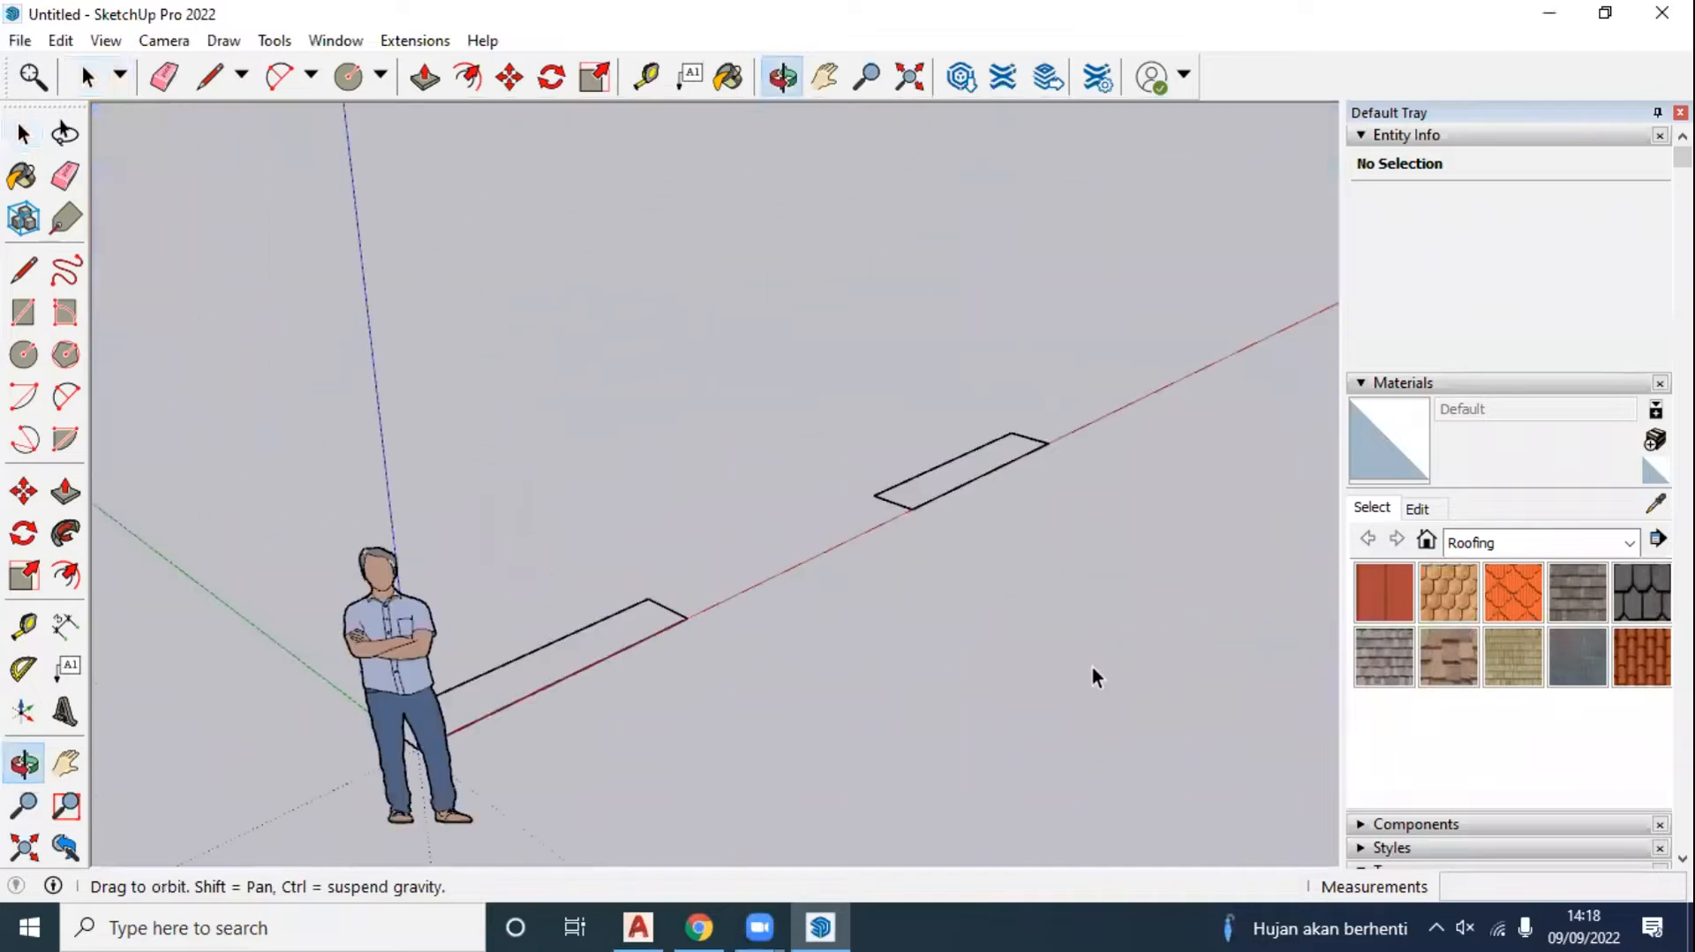
middle_drag(496, 693, 733, 615)
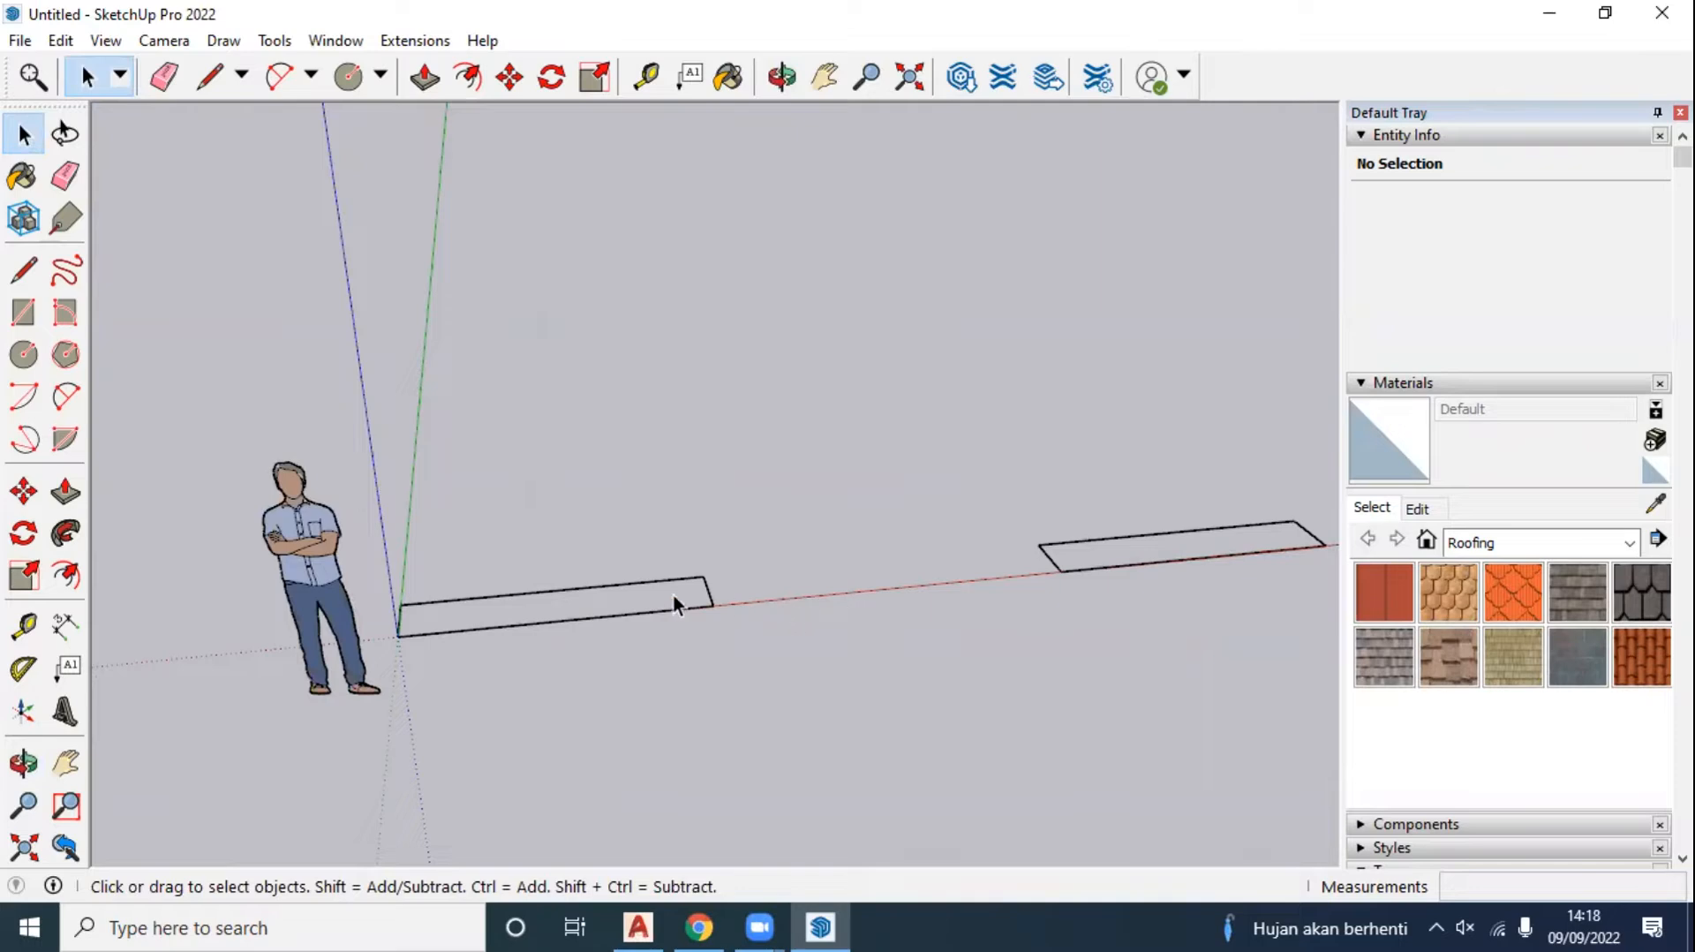
click(22, 269)
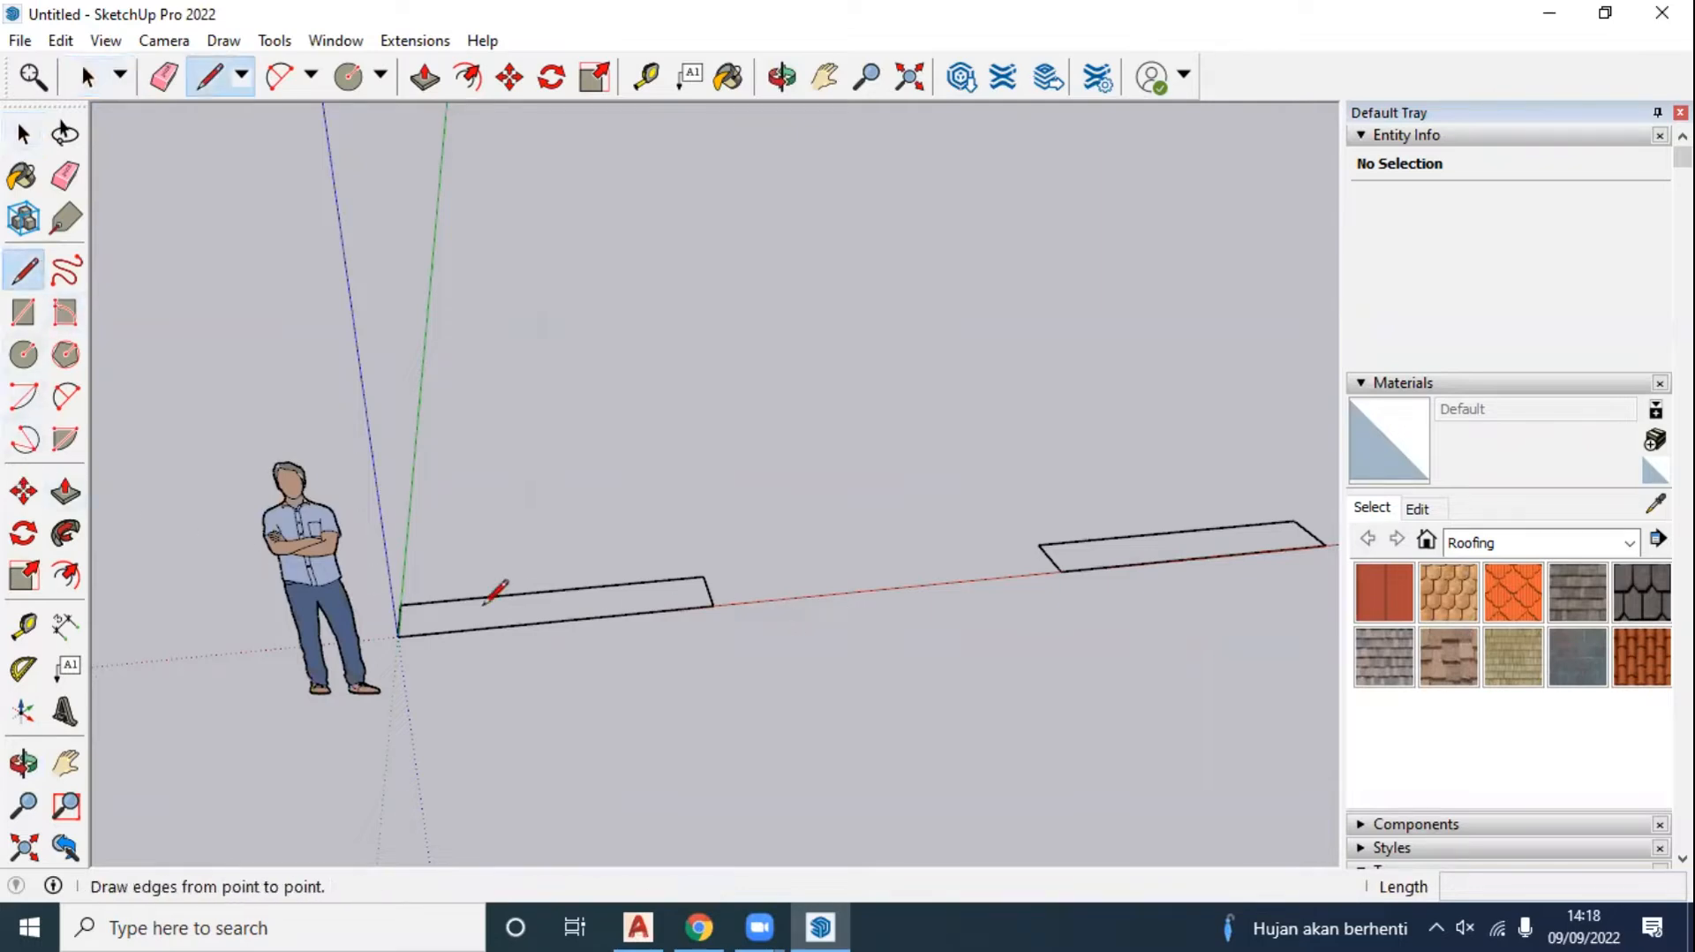
click(712, 606)
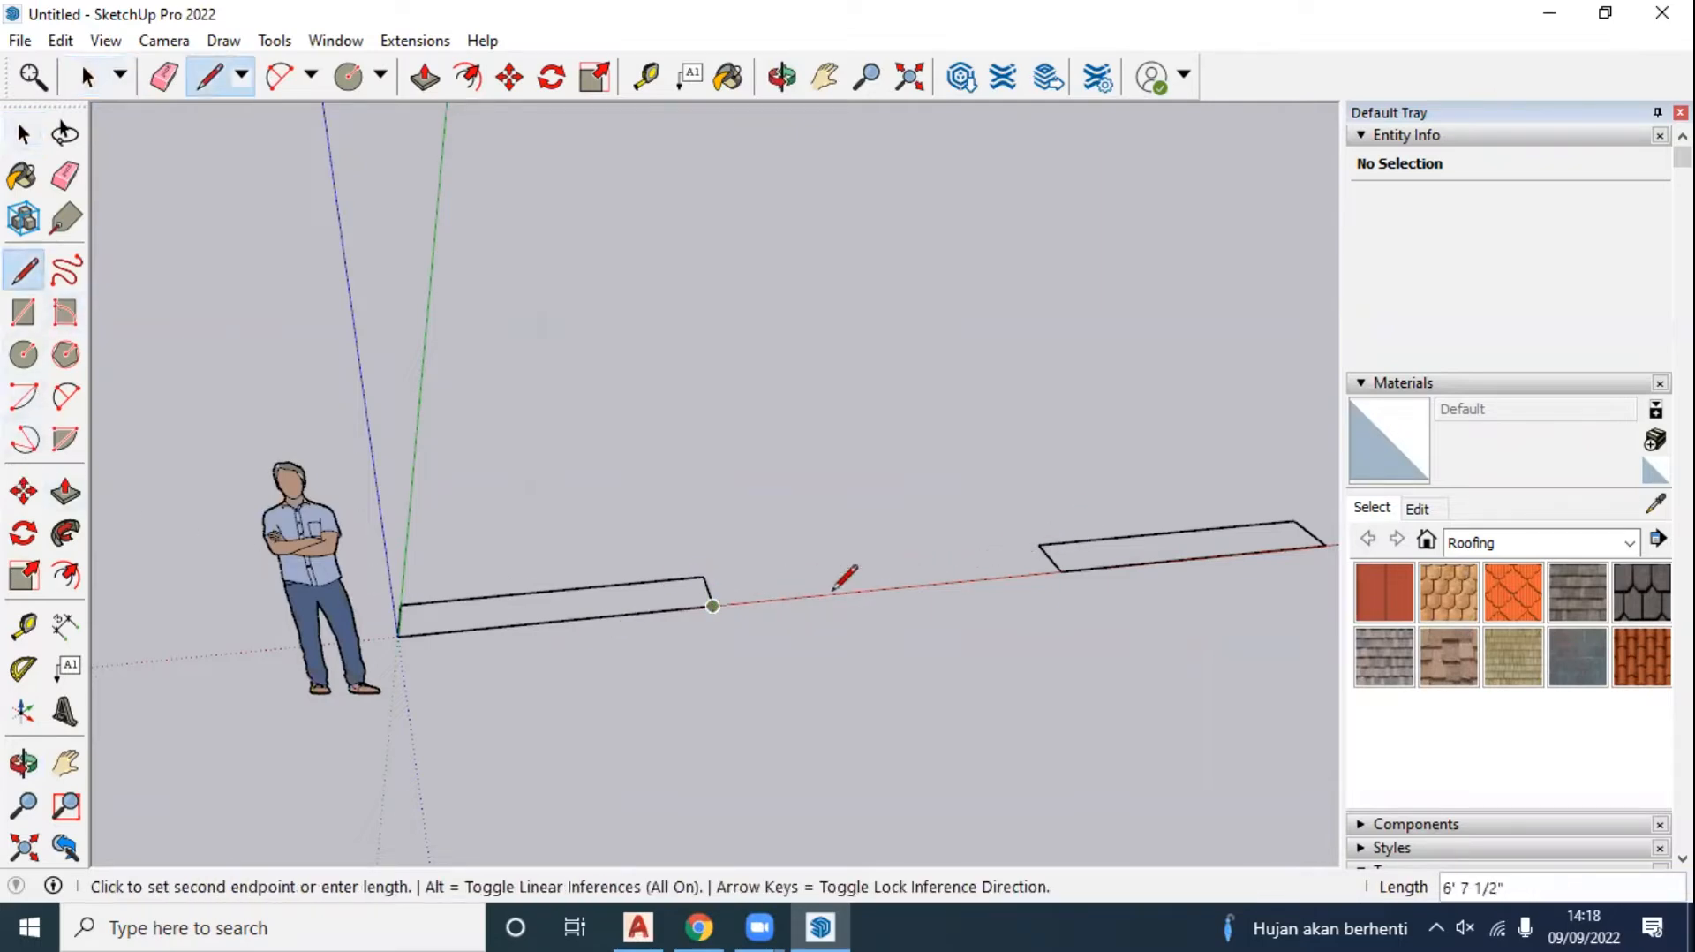
click(400, 604)
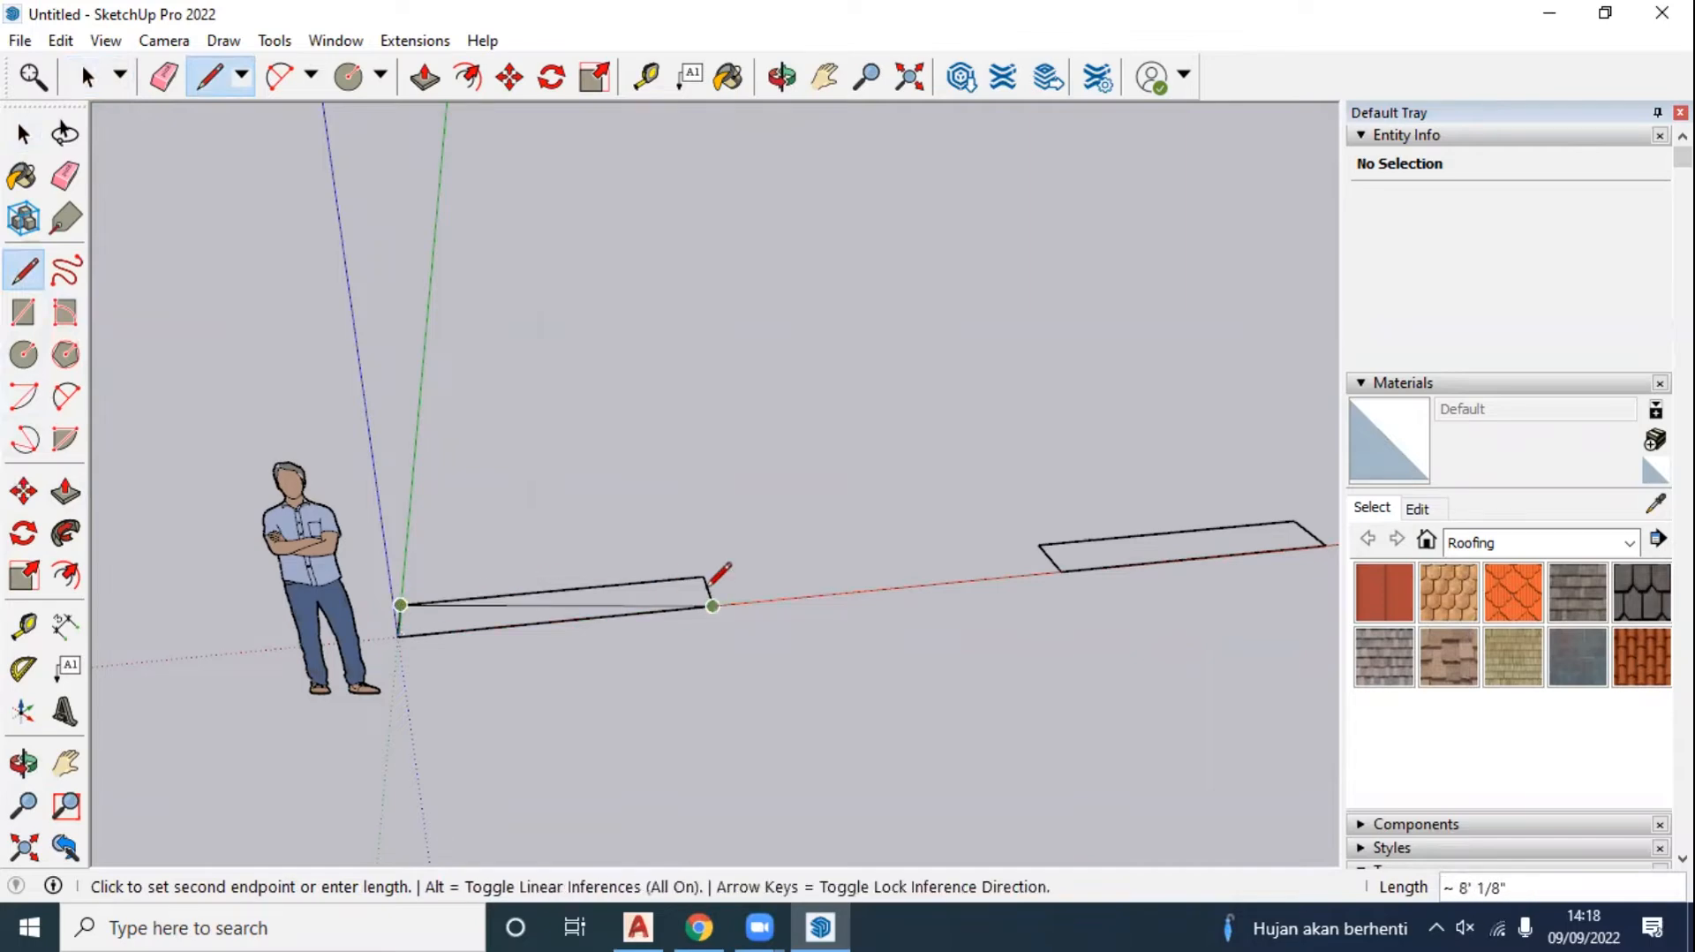
key(Escape)
Step: Extrude the face of the rectangle at the origin upward about 1' 1 15/16" with Push/Pull
click(65, 492)
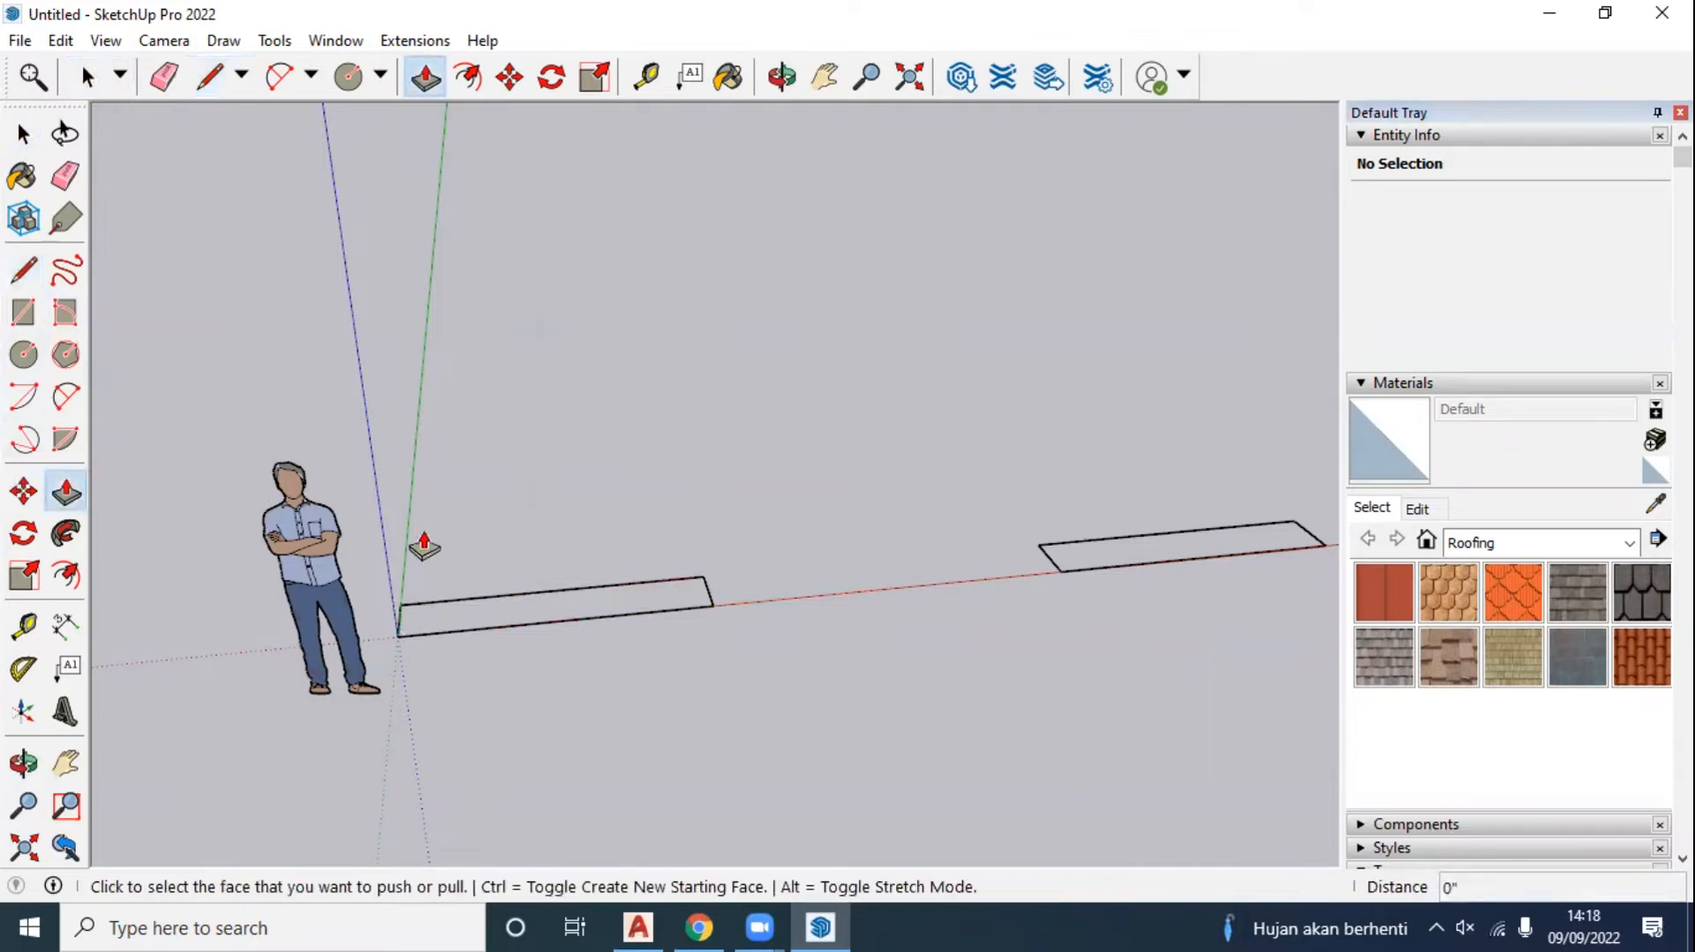
click(477, 619)
click(477, 584)
middle_drag(997, 680, 1012, 572)
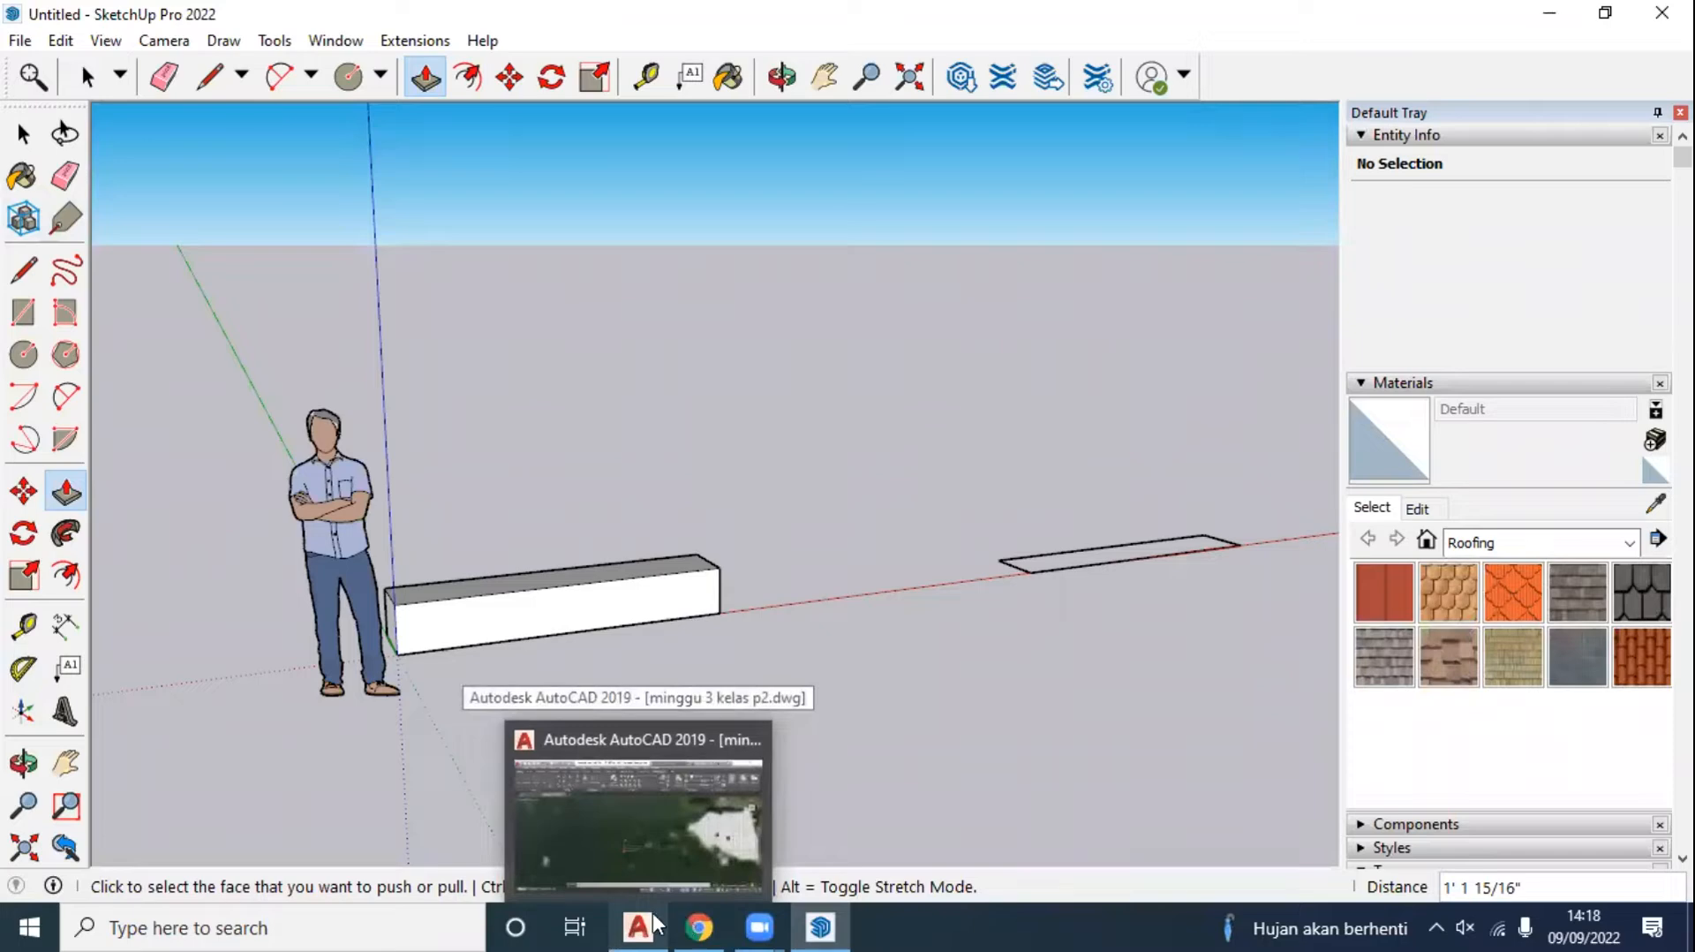
key(space)
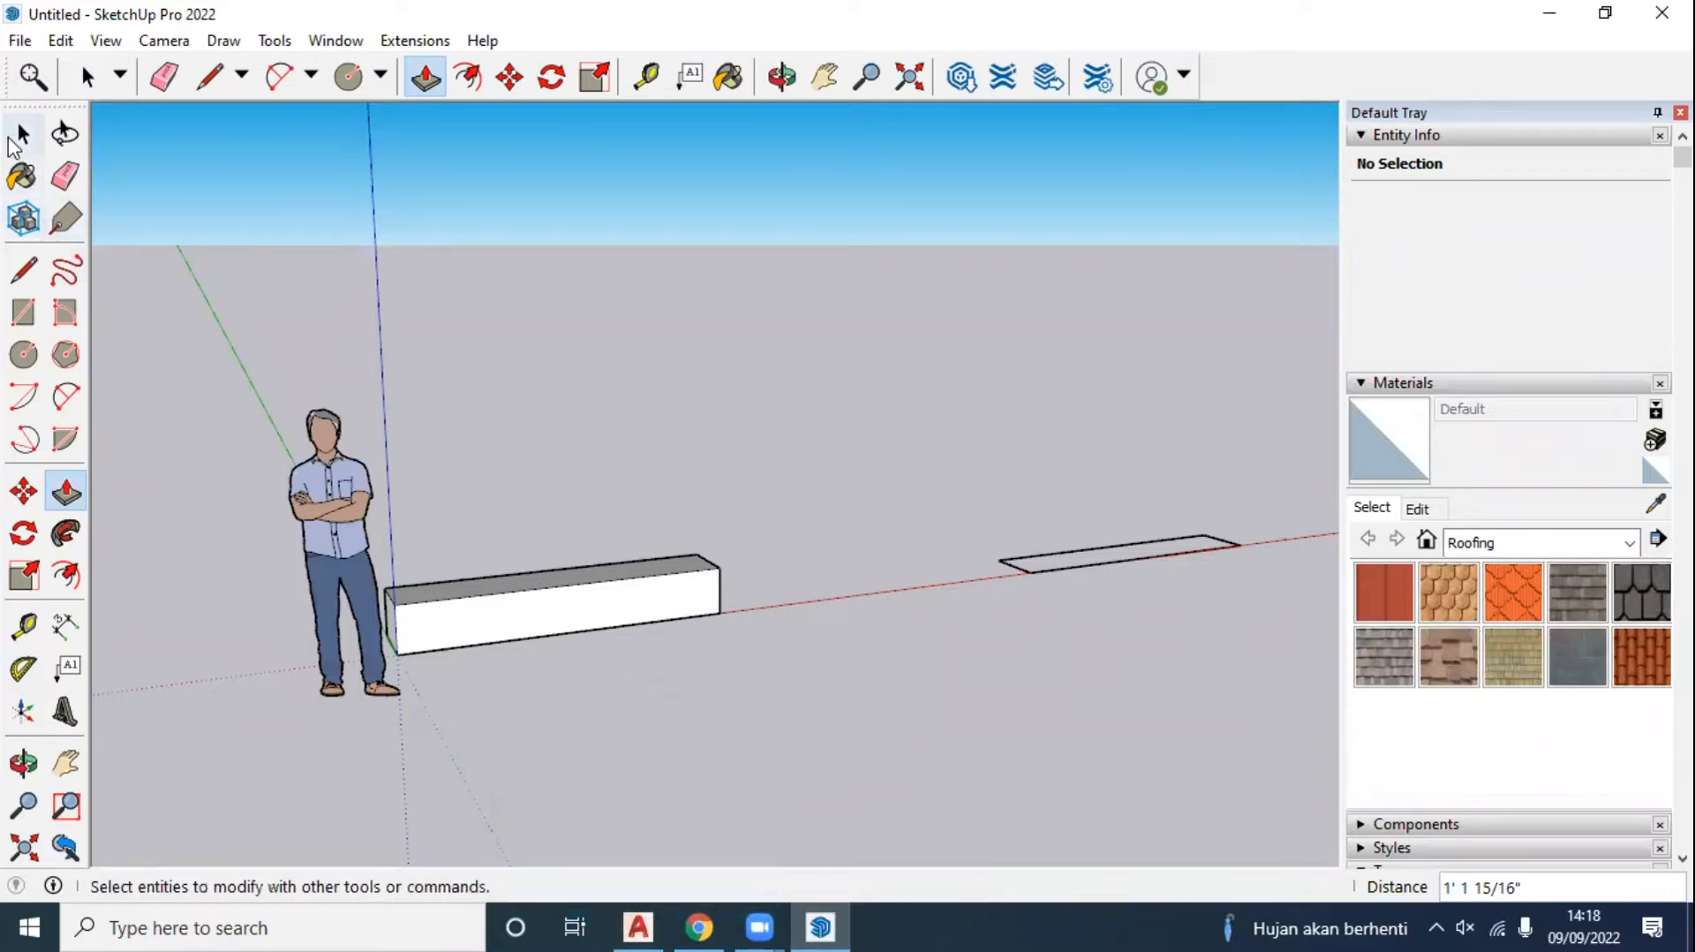
middle_drag(581, 564, 664, 750)
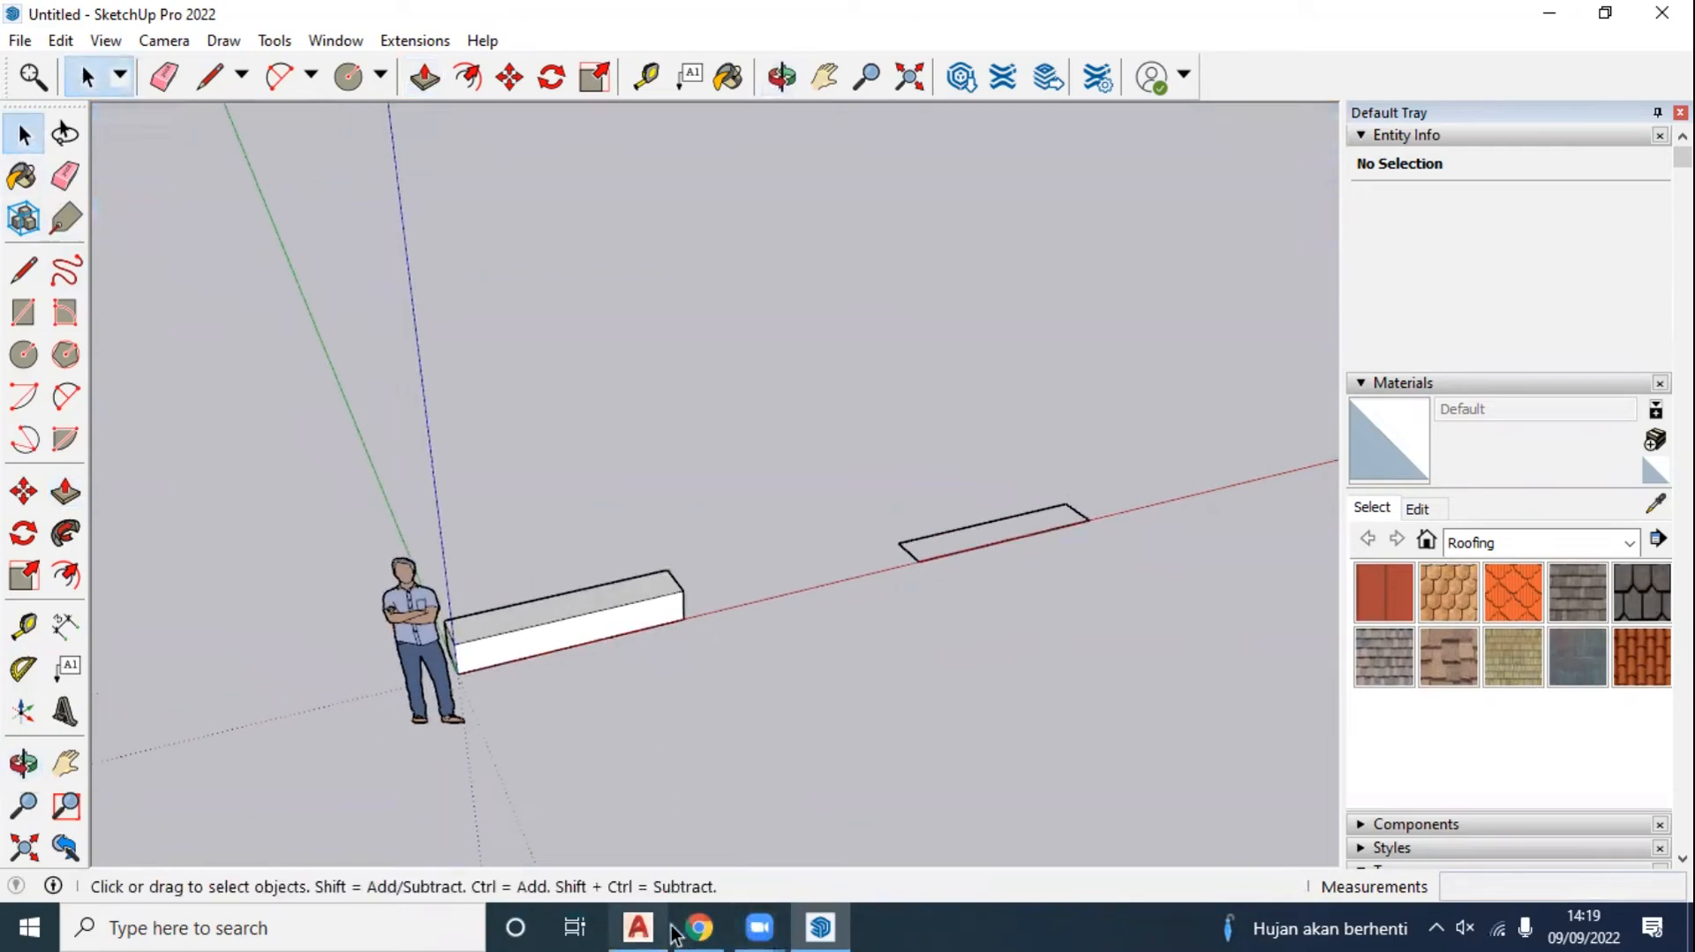
mouse_move(672, 934)
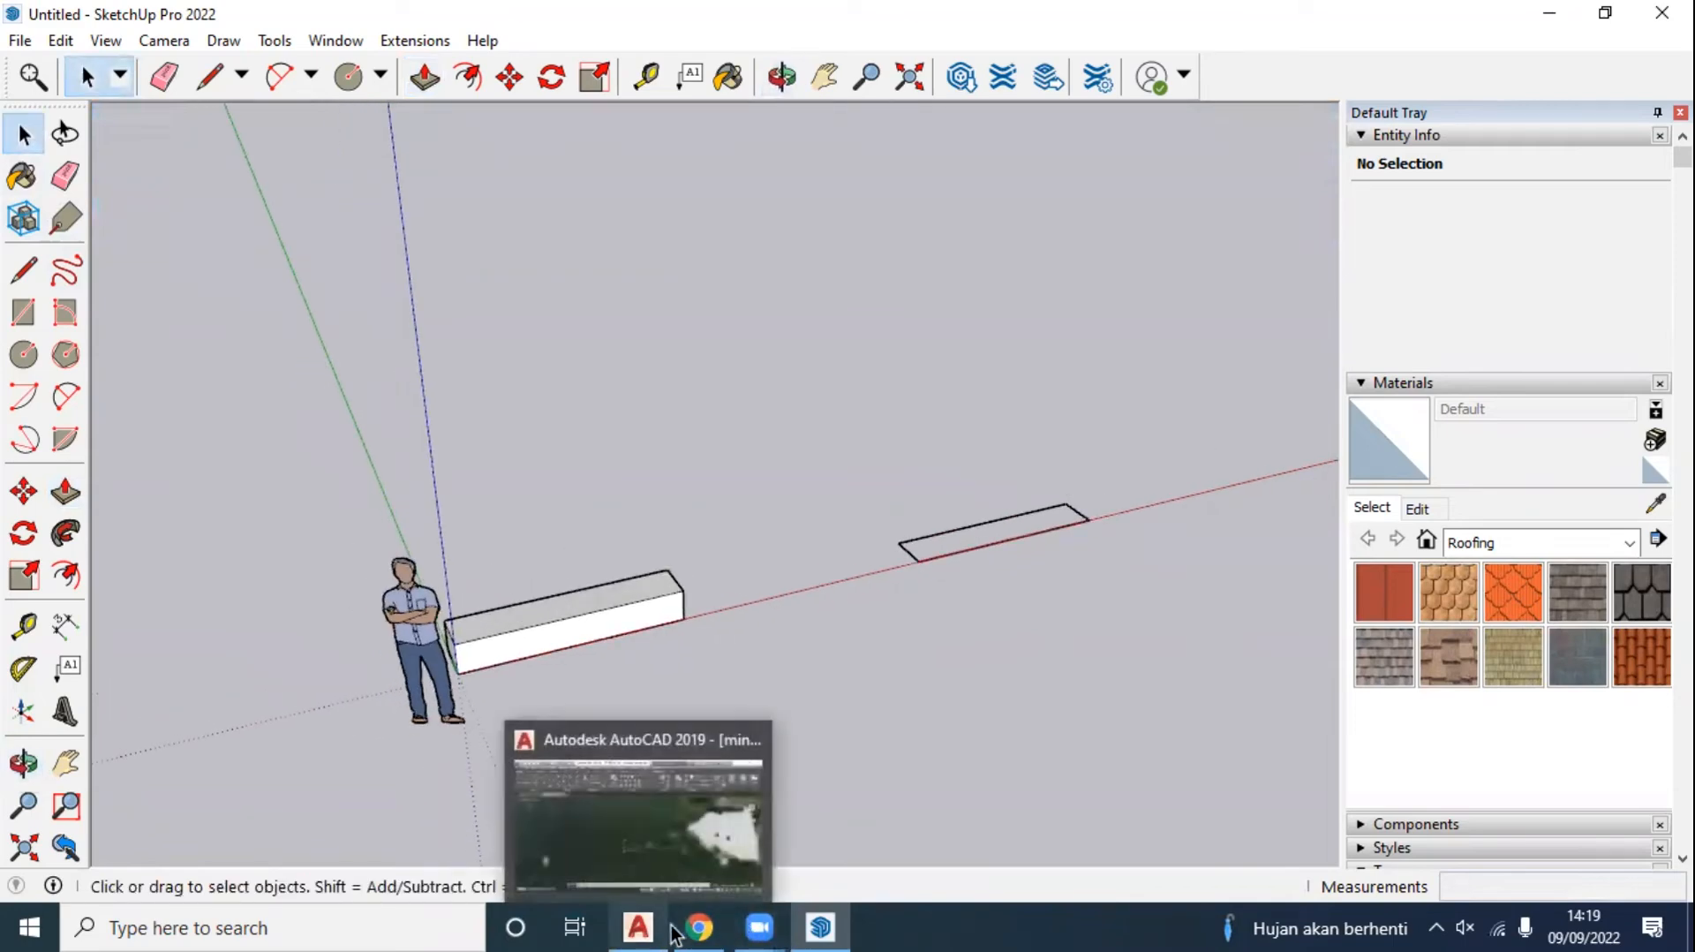
click(627, 842)
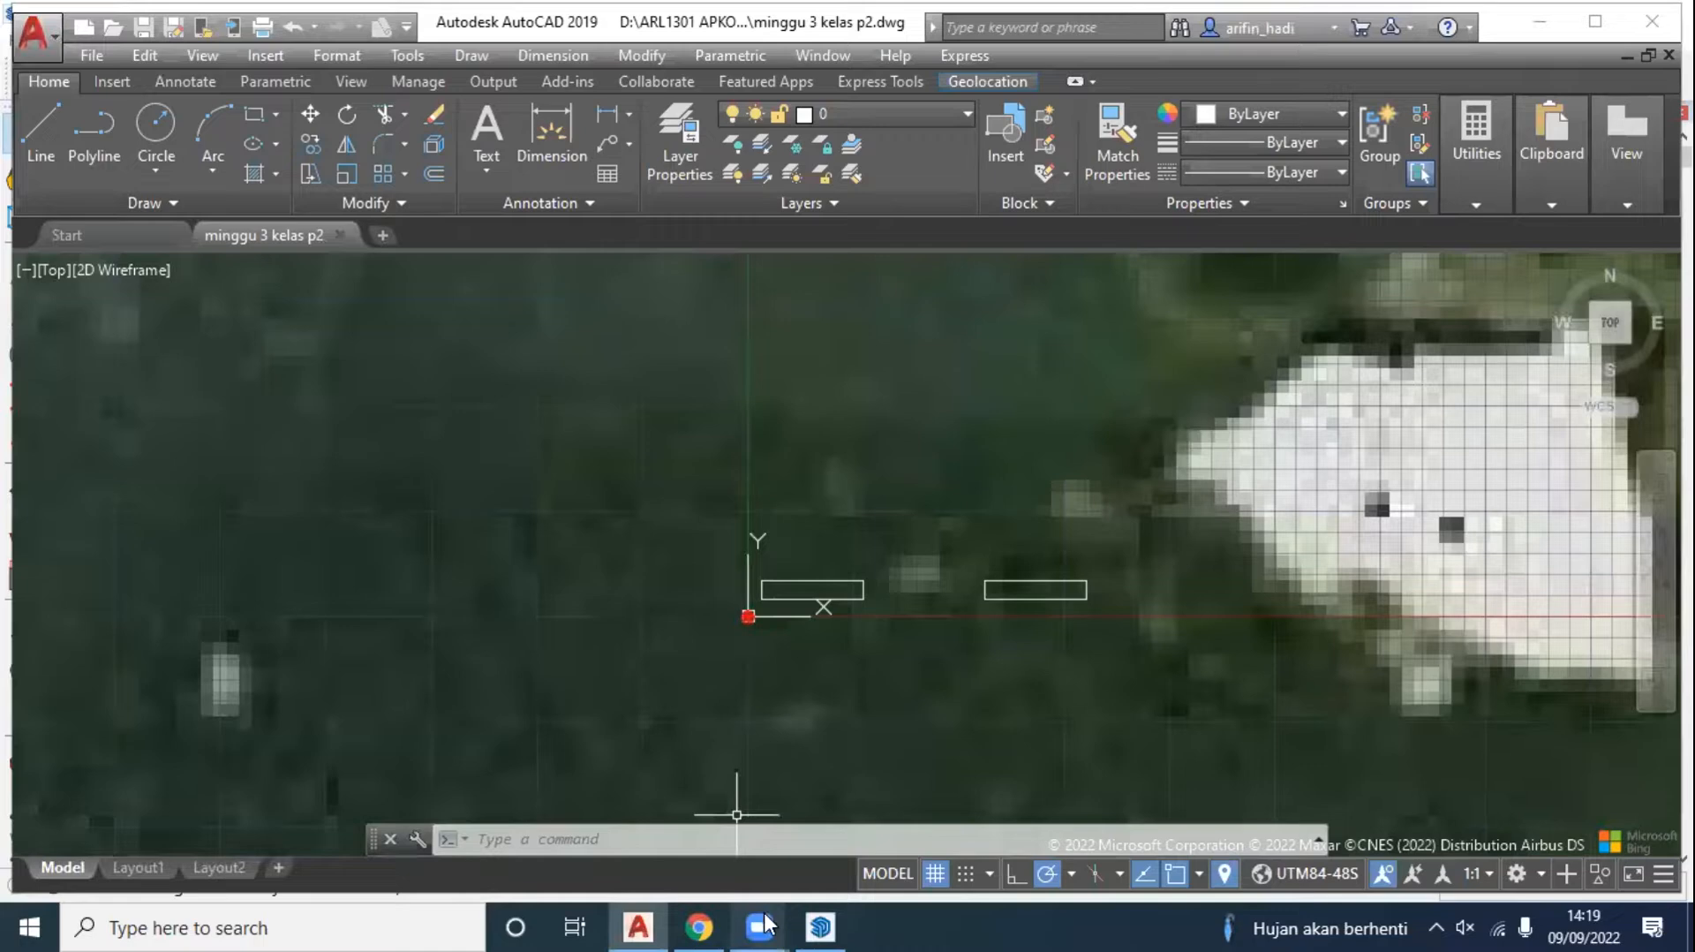
mouse_move(757, 926)
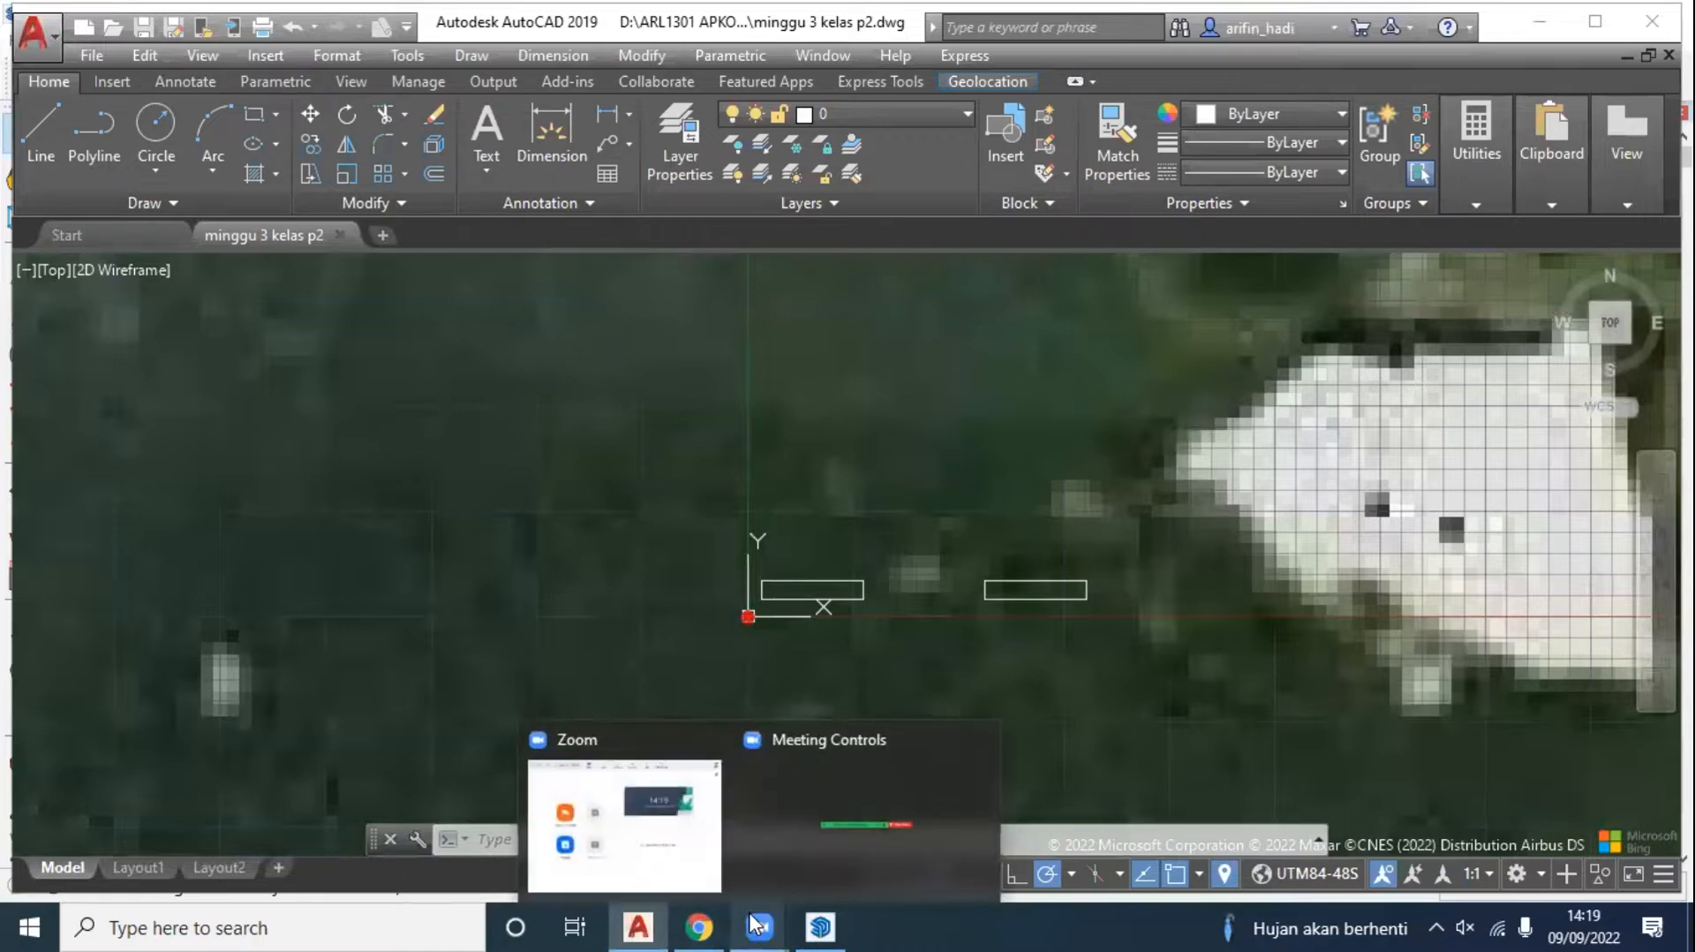
click(708, 801)
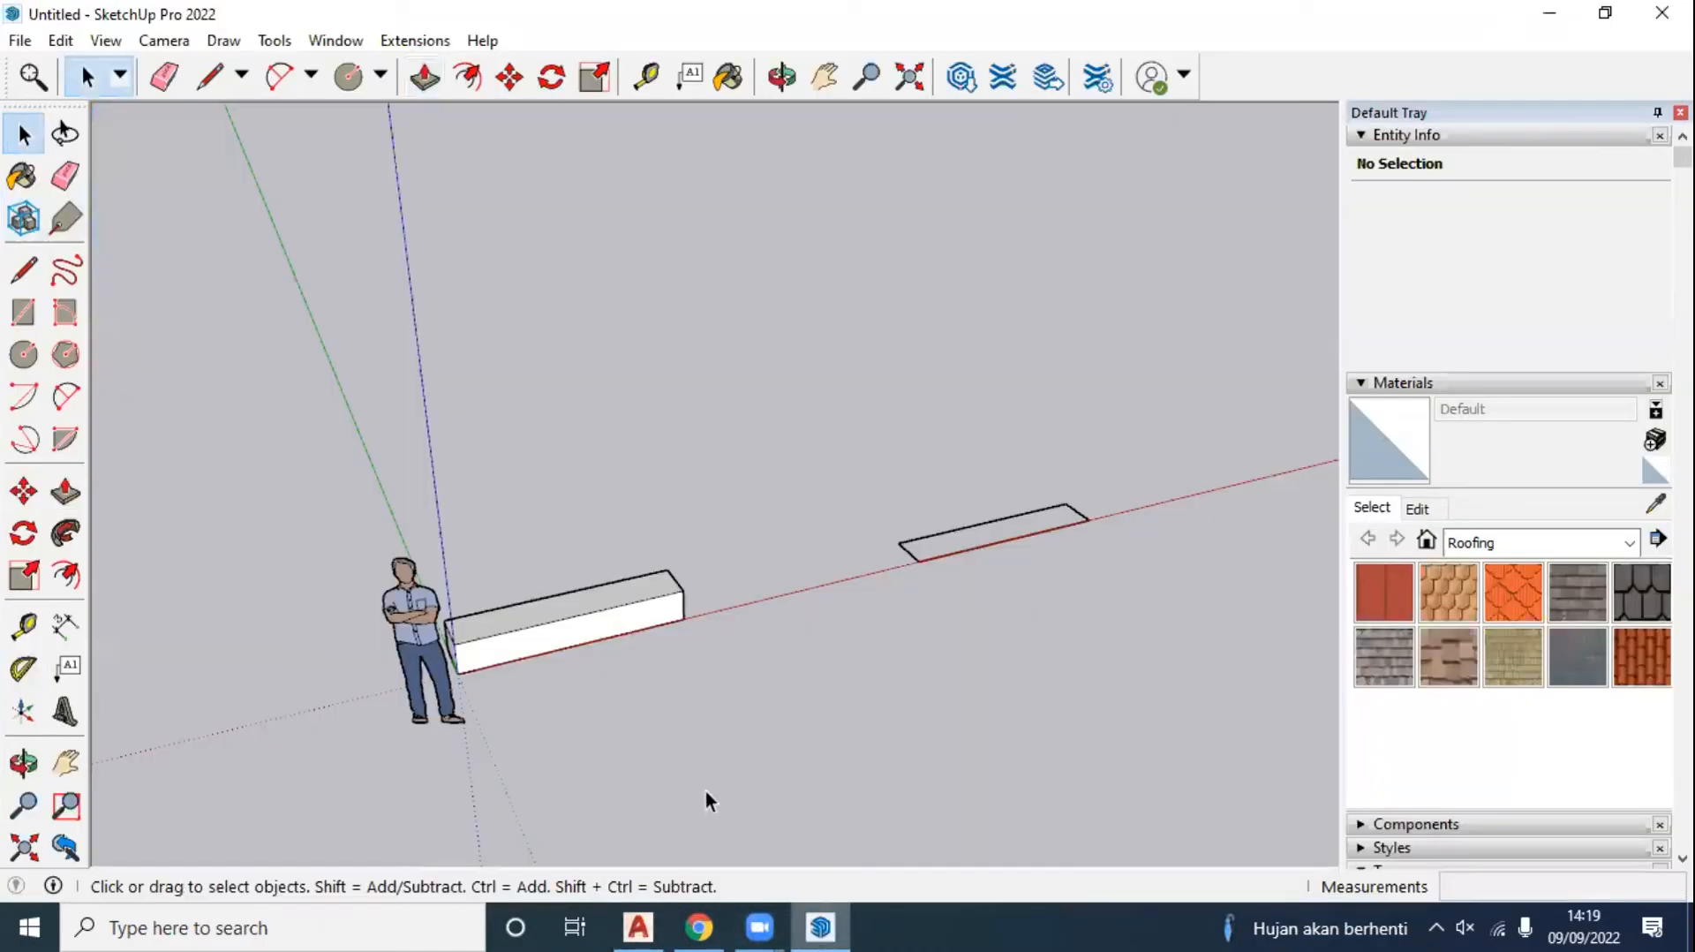
Step: Import the AutoCAD drawing modified 09/09/2022 13:37 from Downloads, dismiss the import summary and fit the whole model in view
click(18, 40)
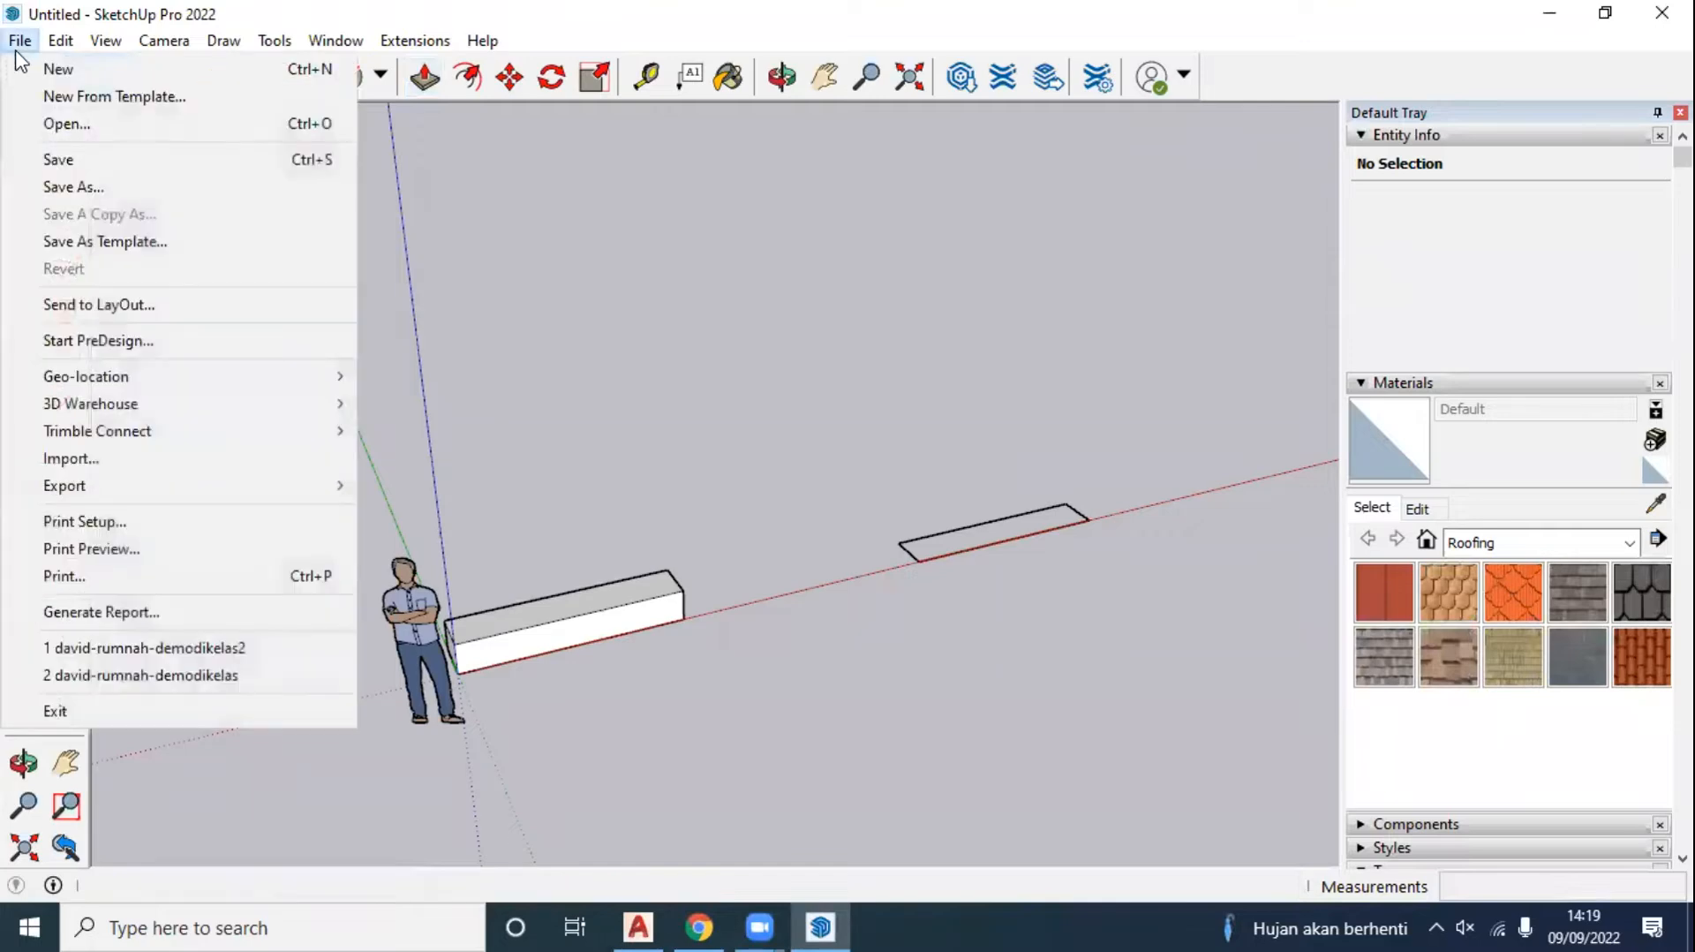
click(68, 459)
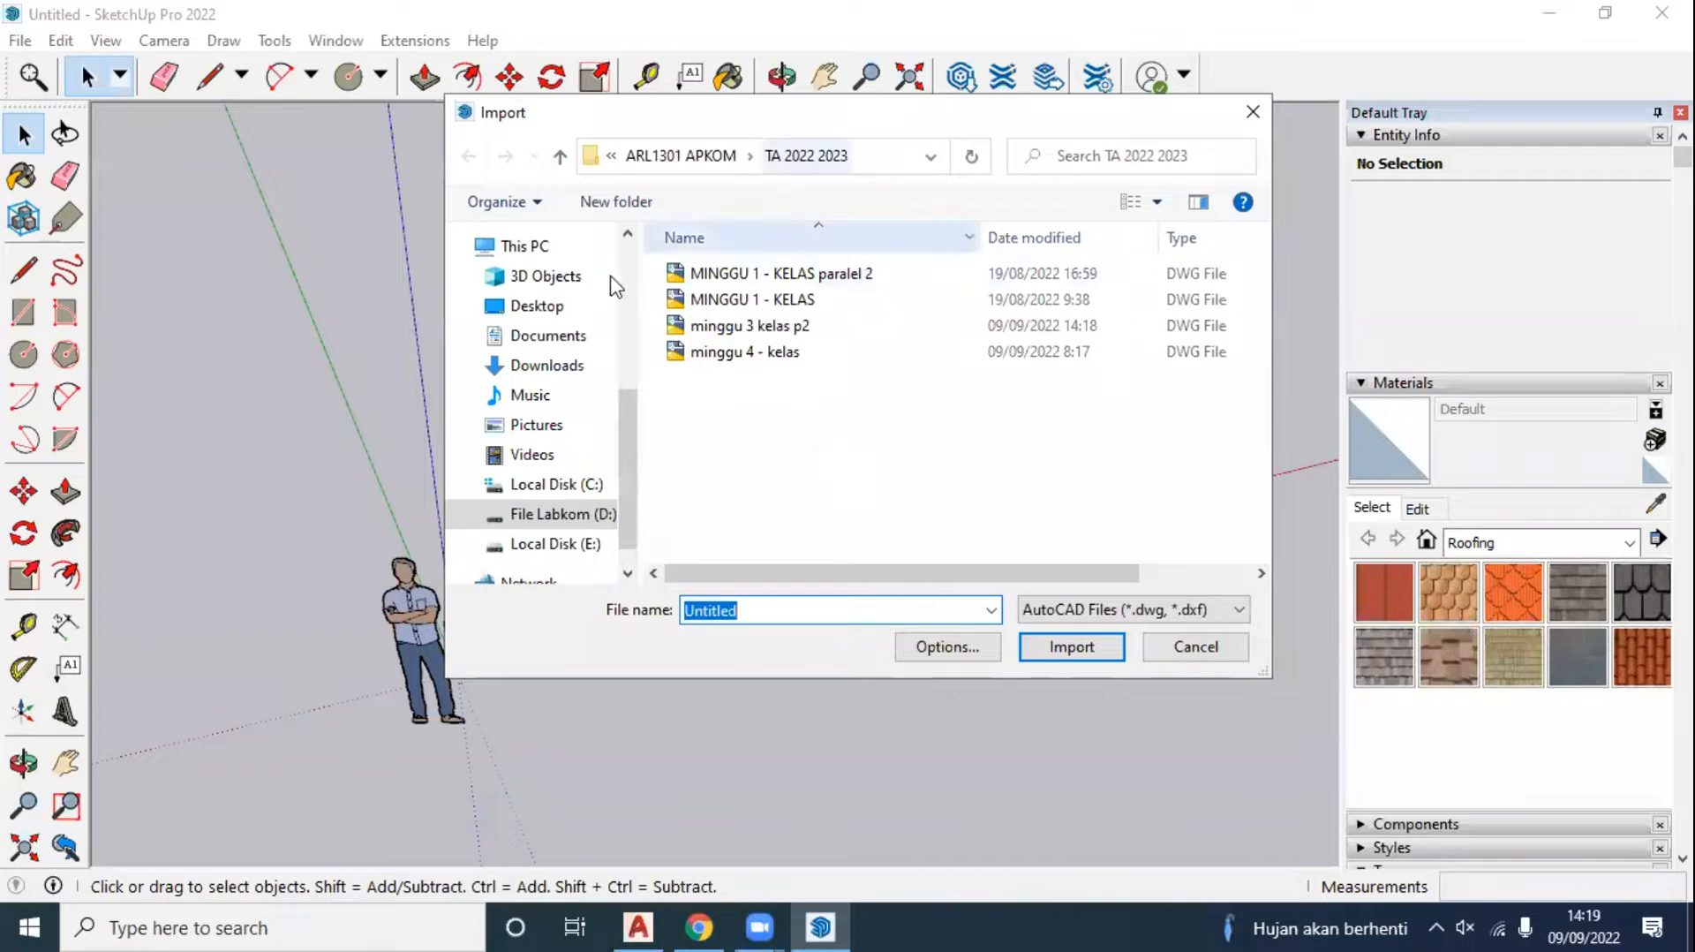
click(532, 366)
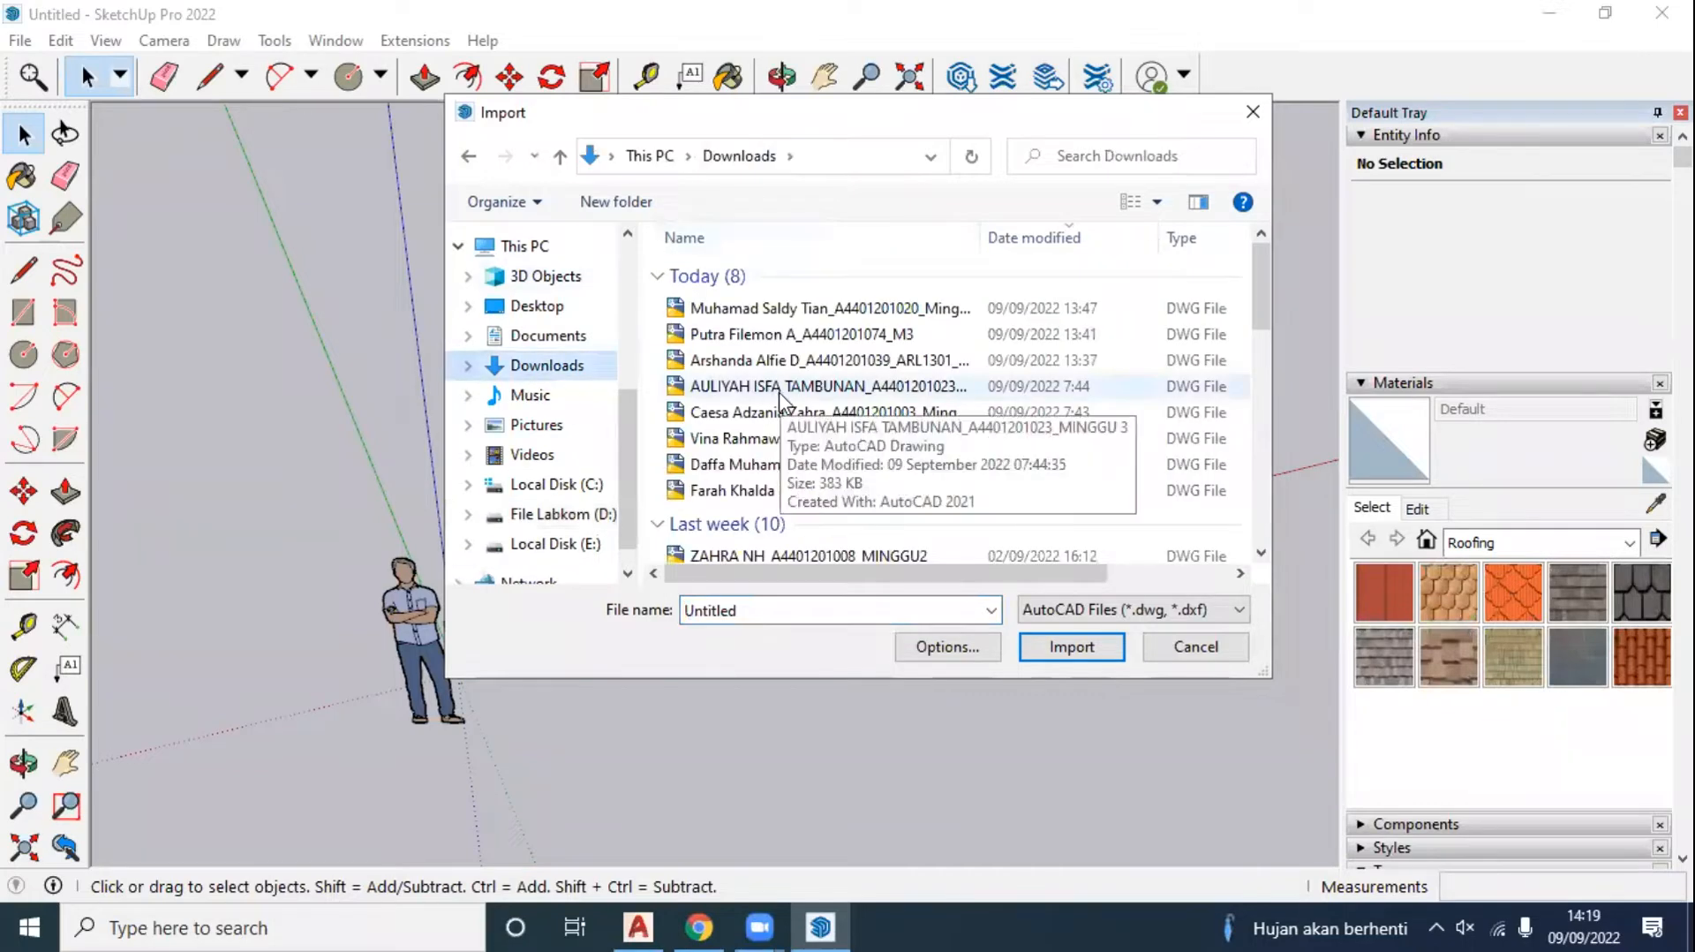
click(781, 366)
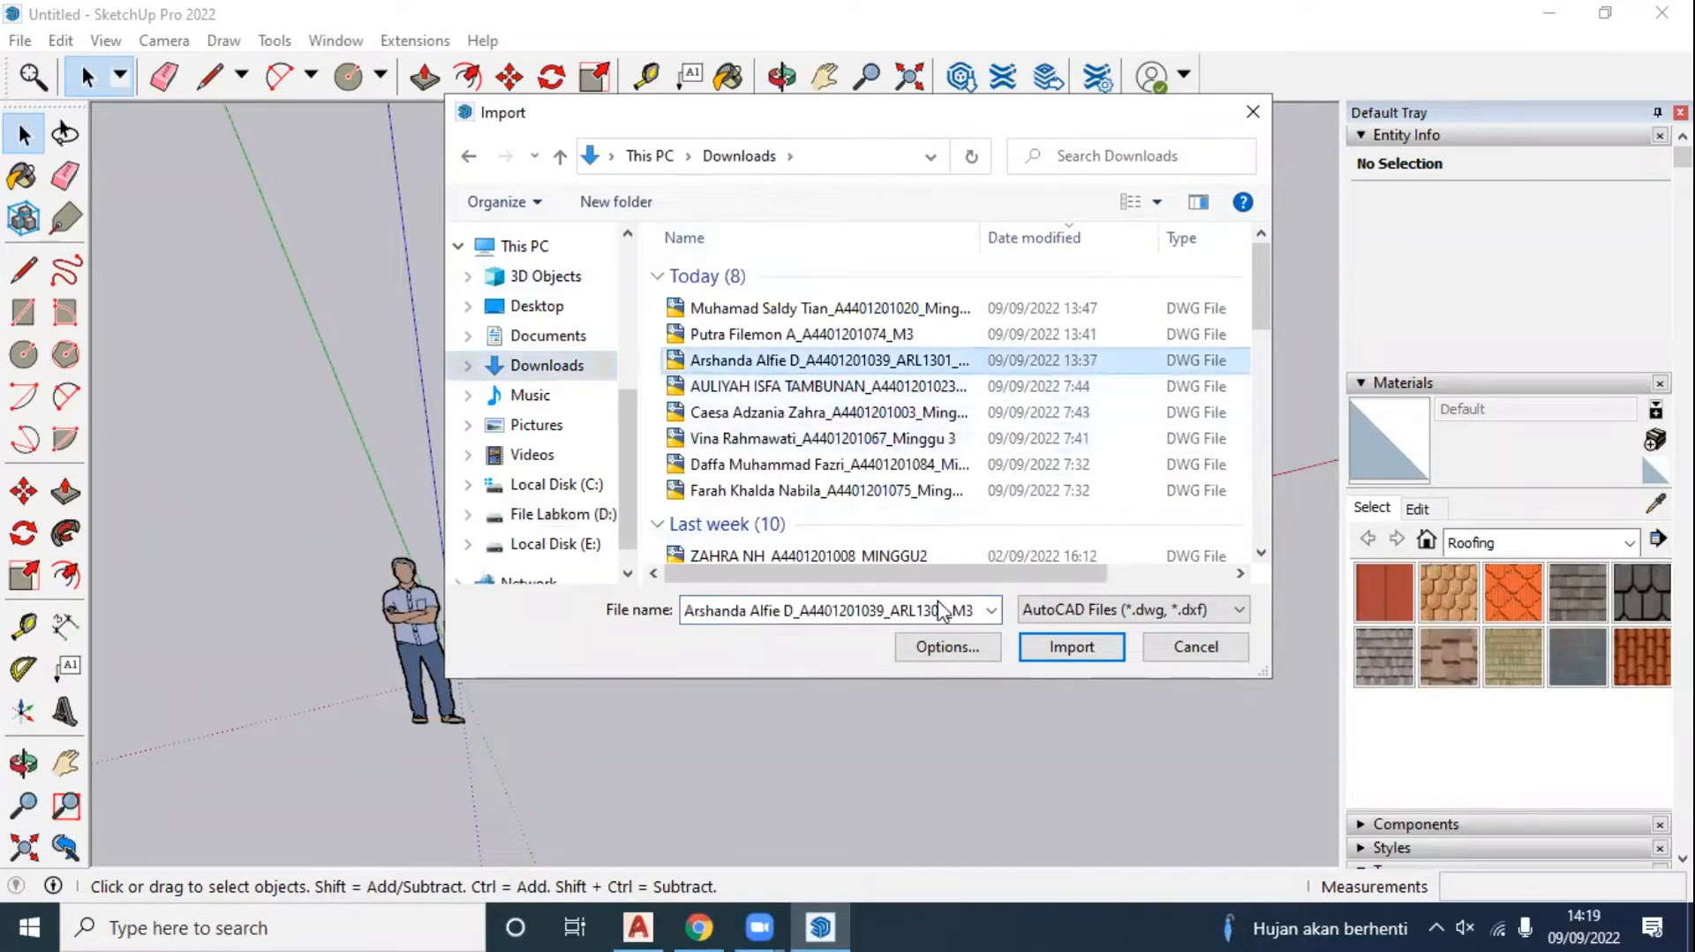
click(1052, 655)
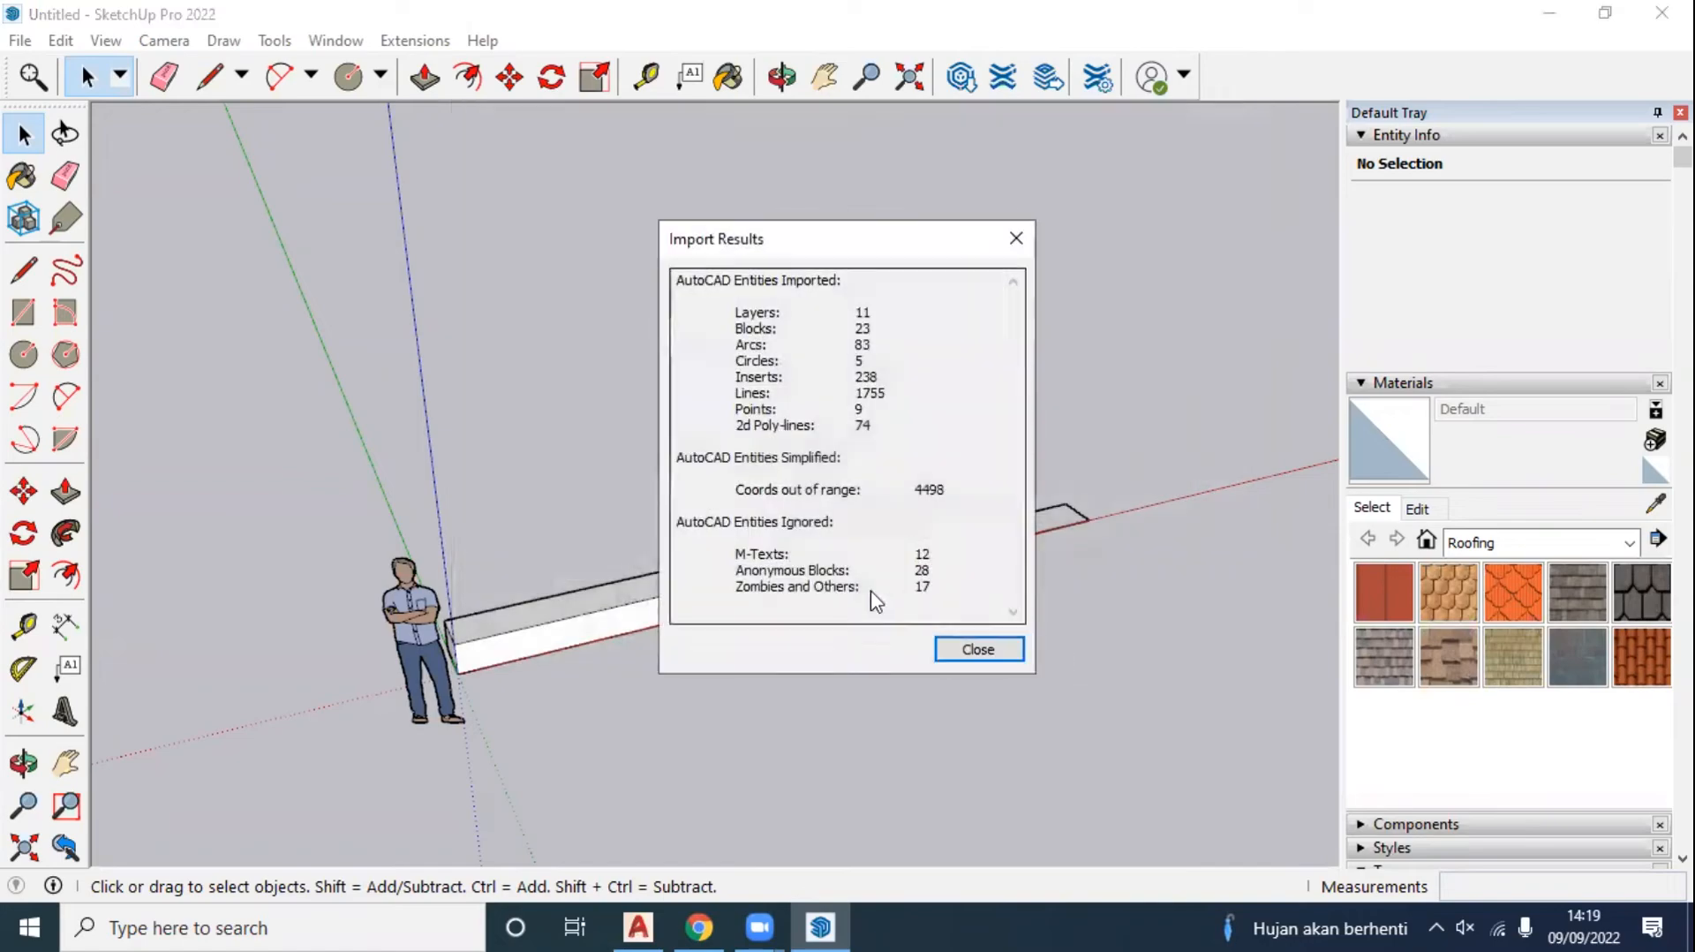
click(946, 650)
key(shift+z)
Step: Open the imported site plan component for editing
middle_drag(547, 402, 624, 529)
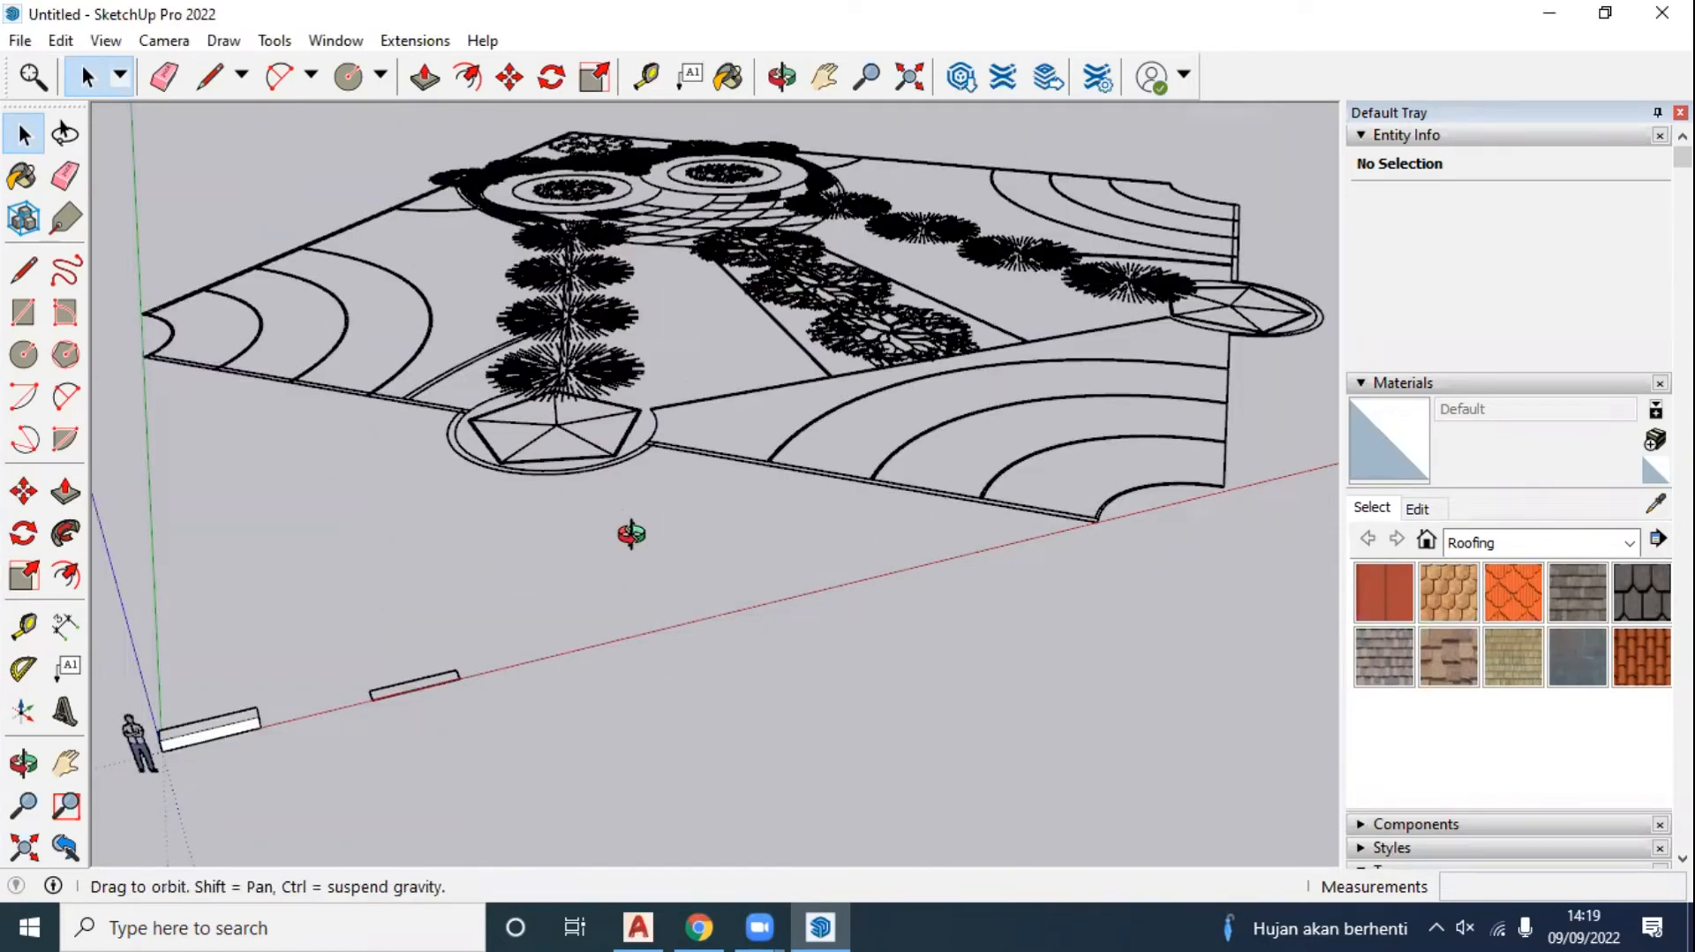
scroll(542, 570, up, 3)
scroll(542, 570, down, 3)
middle_drag(542, 570, 729, 196)
scroll(729, 196, up, 4)
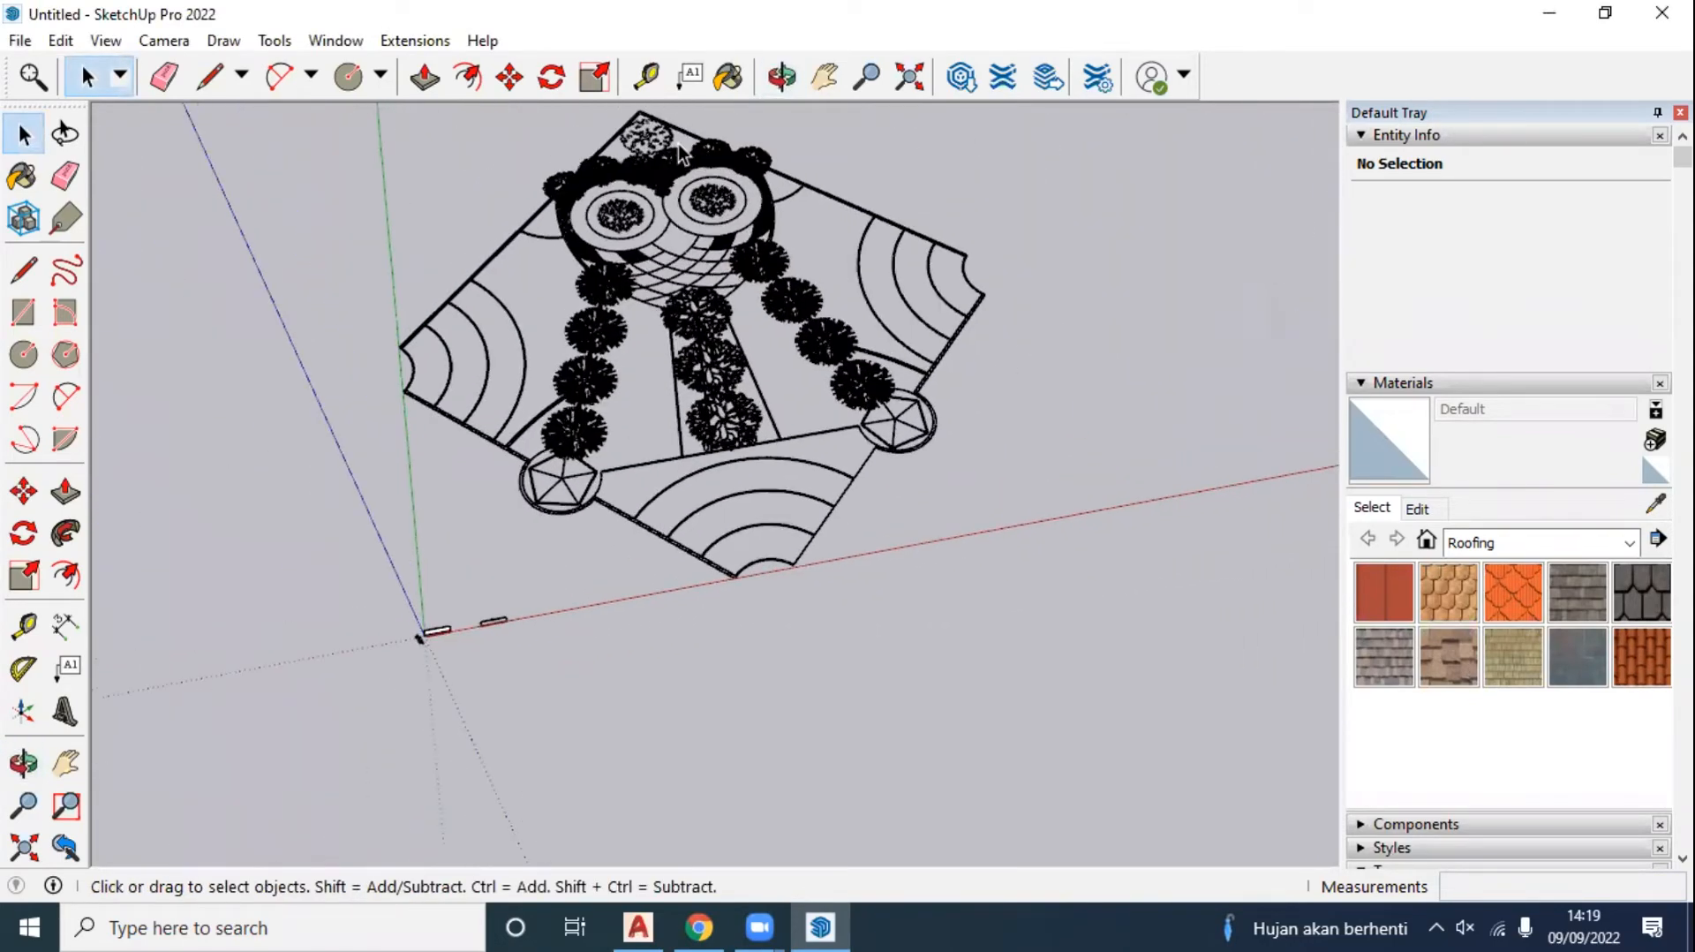
middle_drag(653, 371, 650, 441)
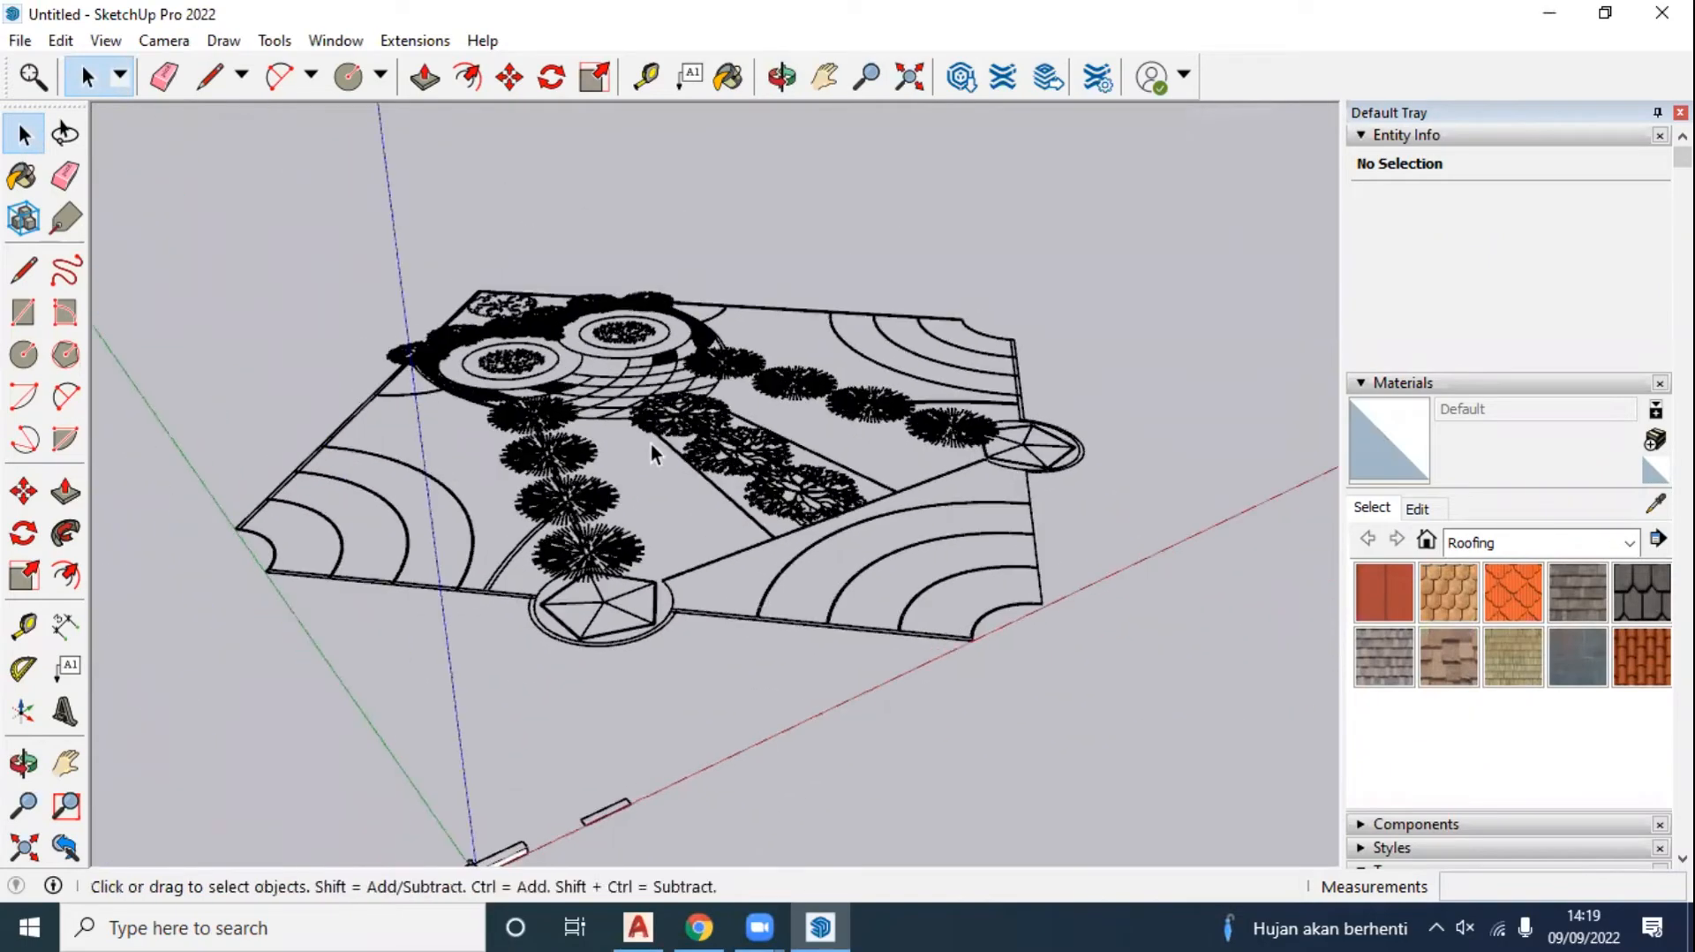
scroll(570, 574, up, 4)
click(570, 574)
double_click(569, 573)
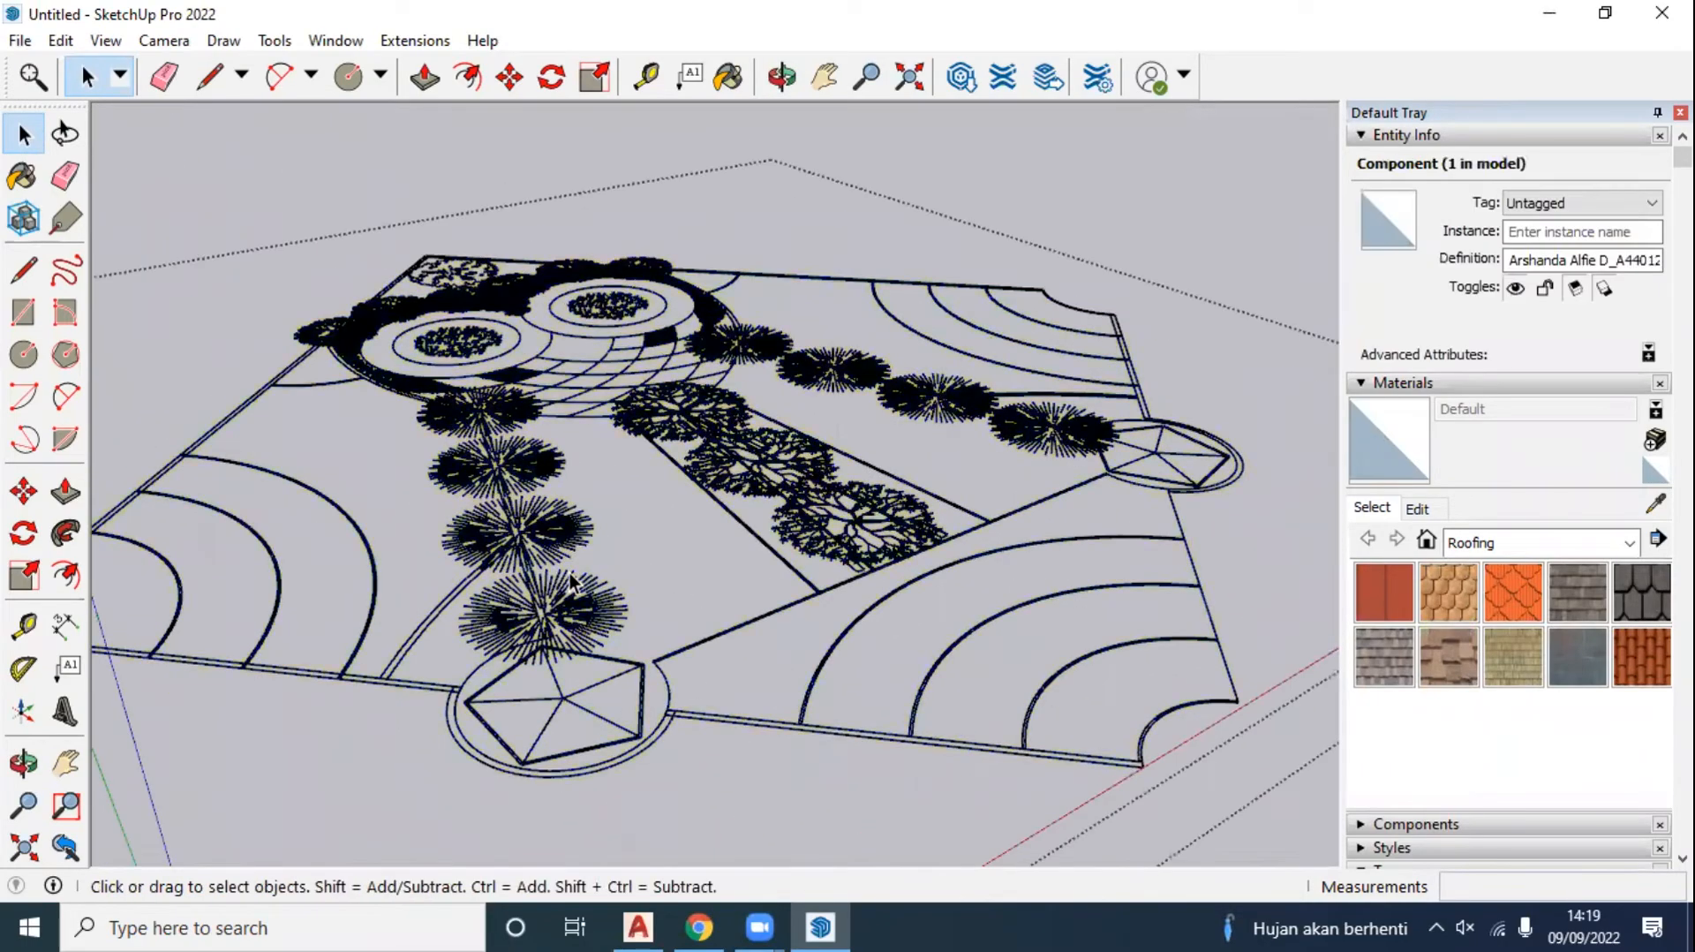
Step: Delete the three tree groups along the diagonal paths and one syzygium1 shrub beside the twin circles from the site plan
click(562, 586)
key(Delete)
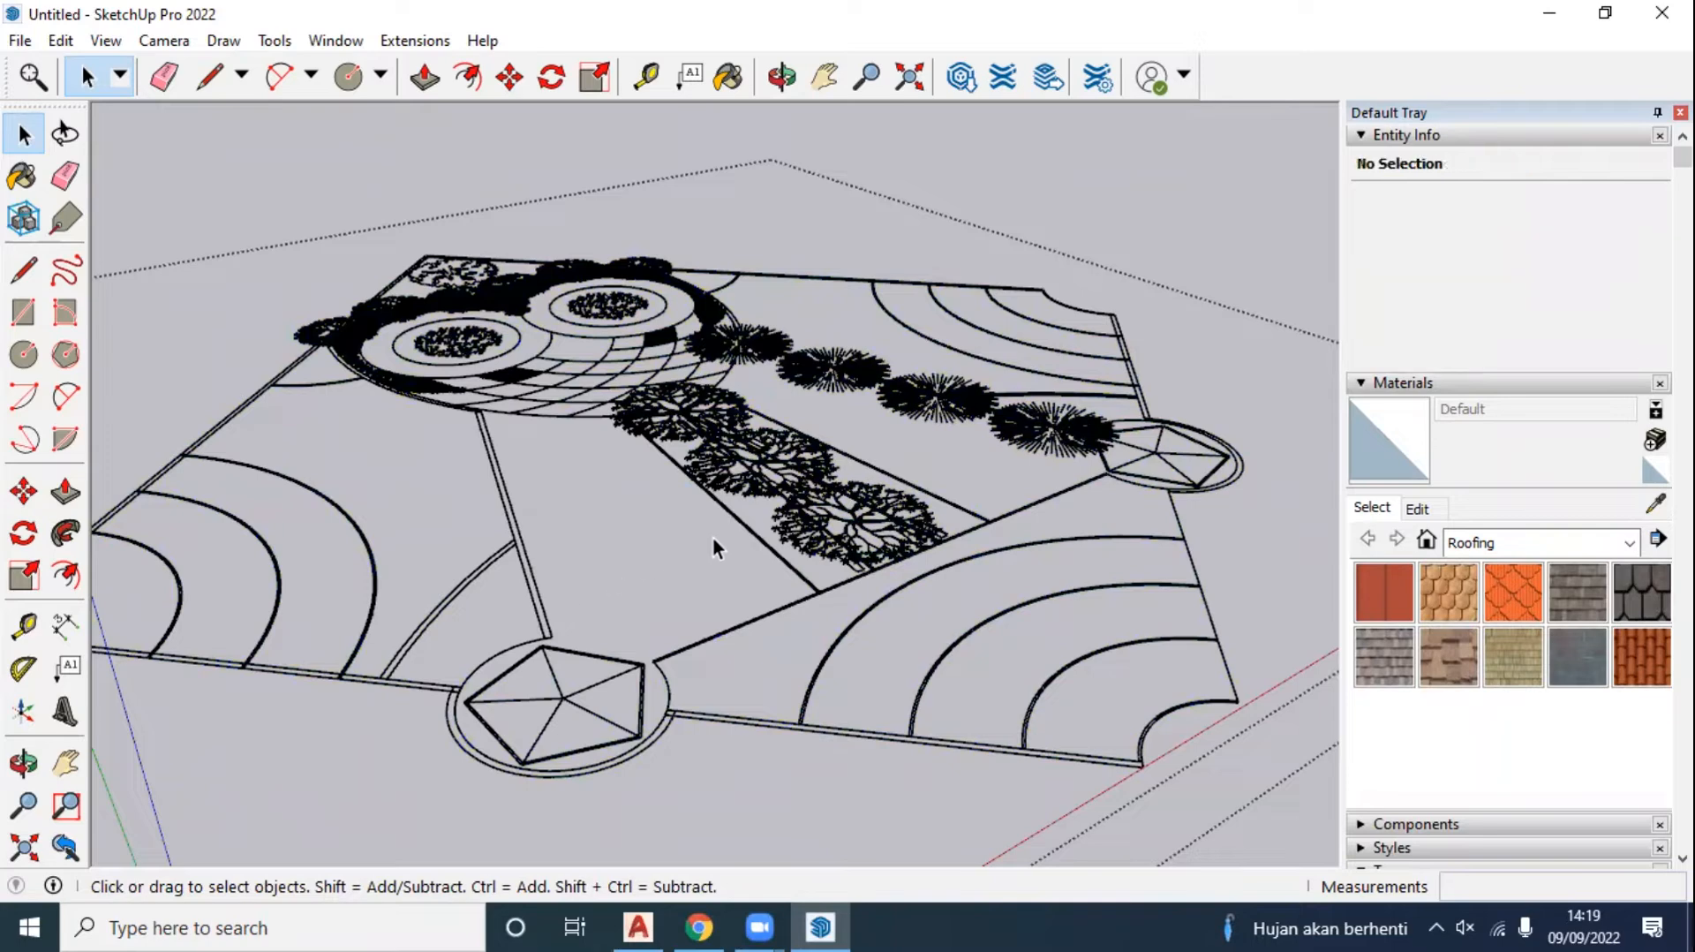
click(811, 536)
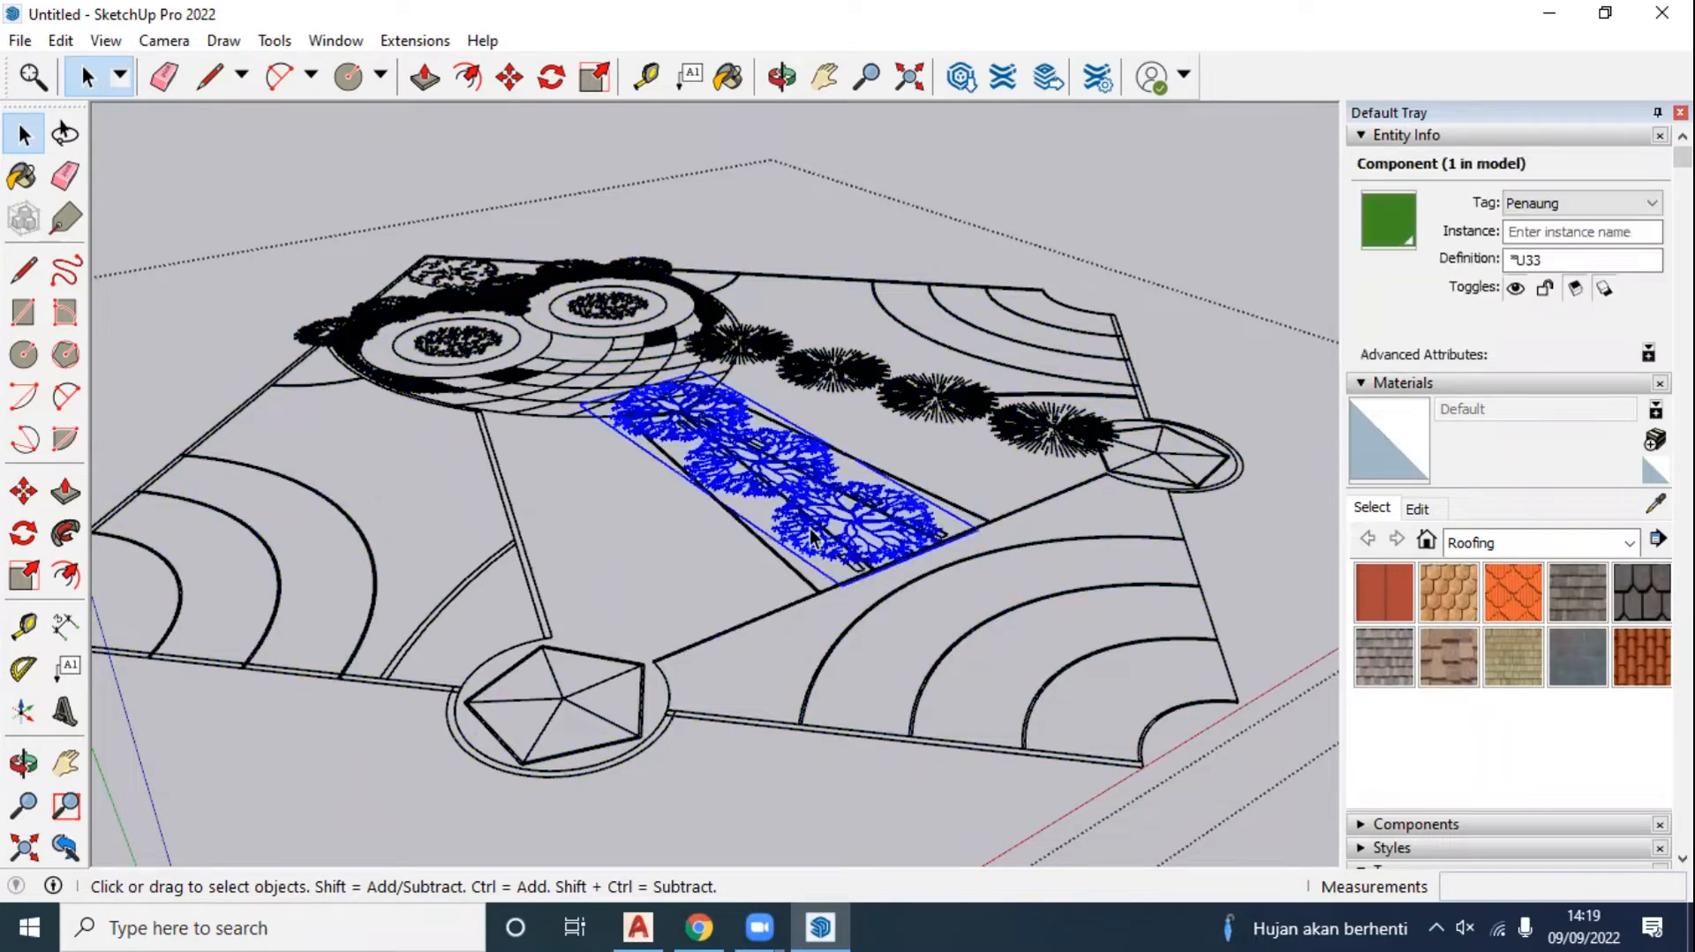
key(Delete)
click(1032, 449)
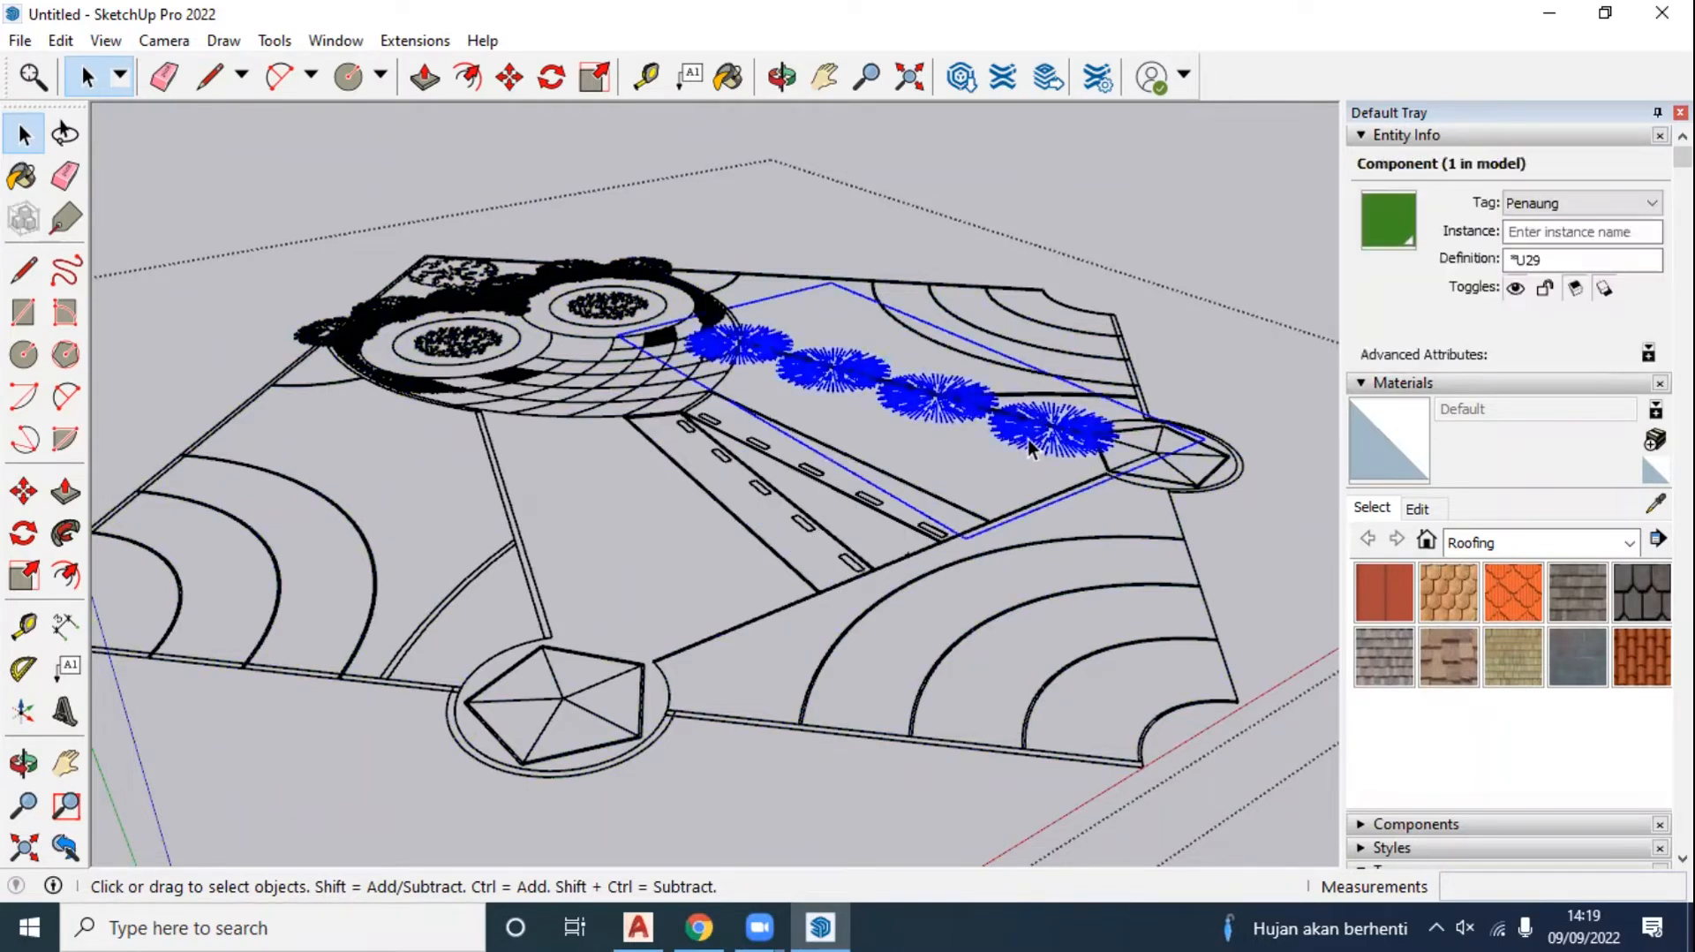
key(Delete)
scroll(350, 287, up, 3)
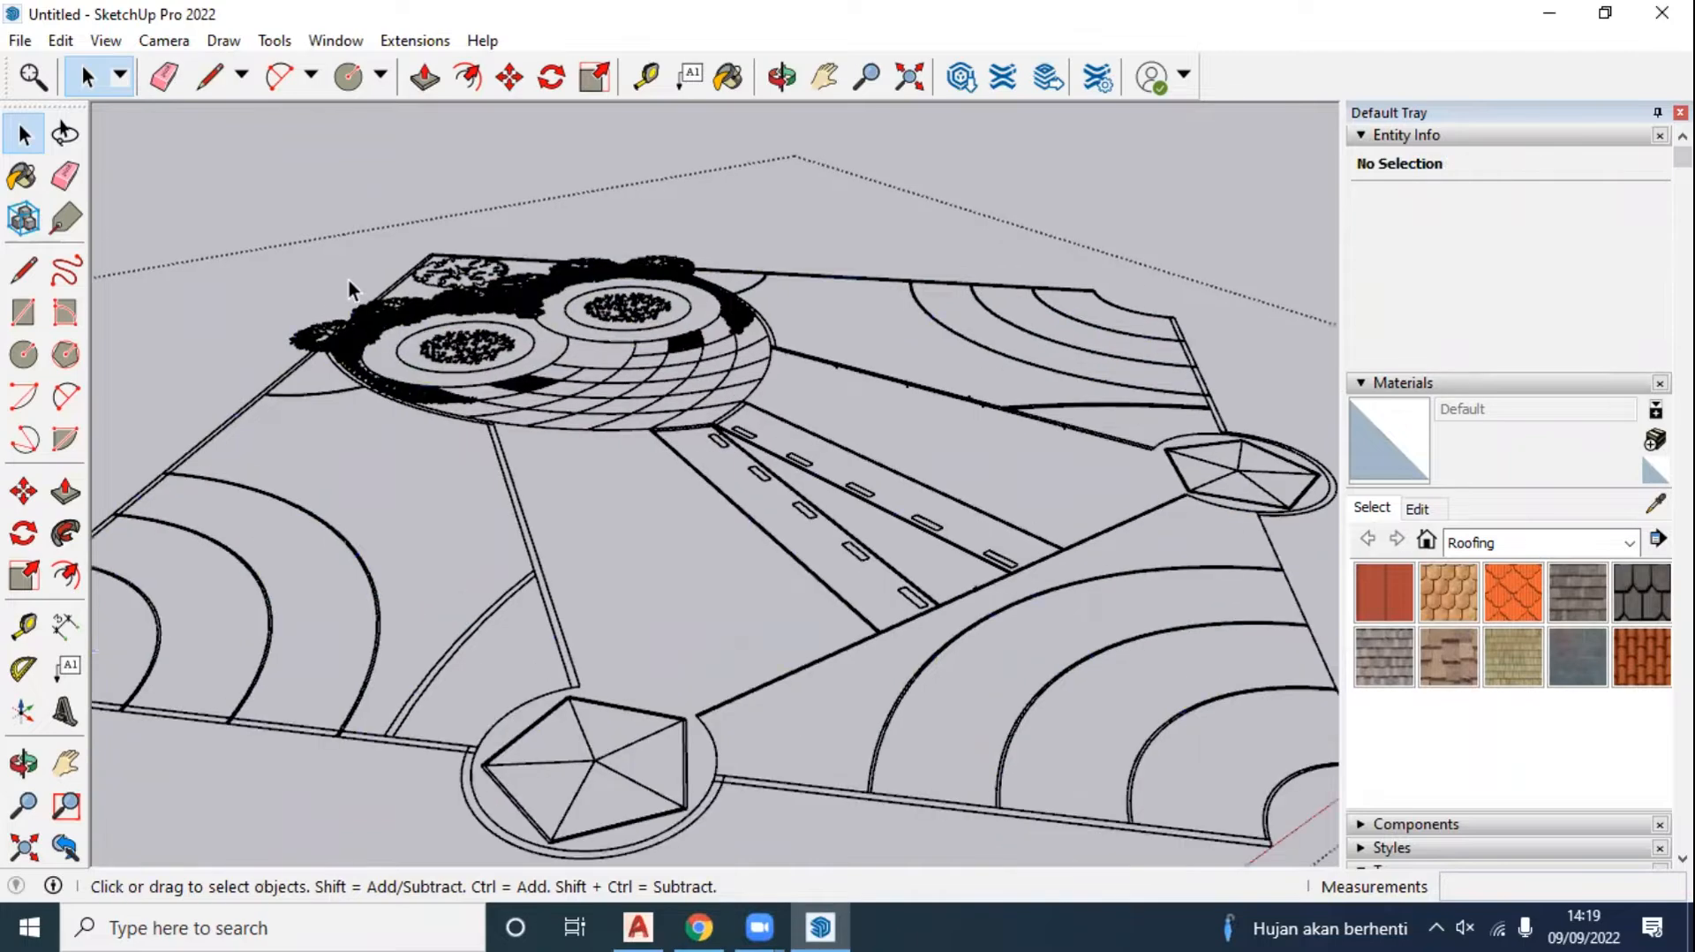
click(397, 331)
scroll(446, 365, down, 5)
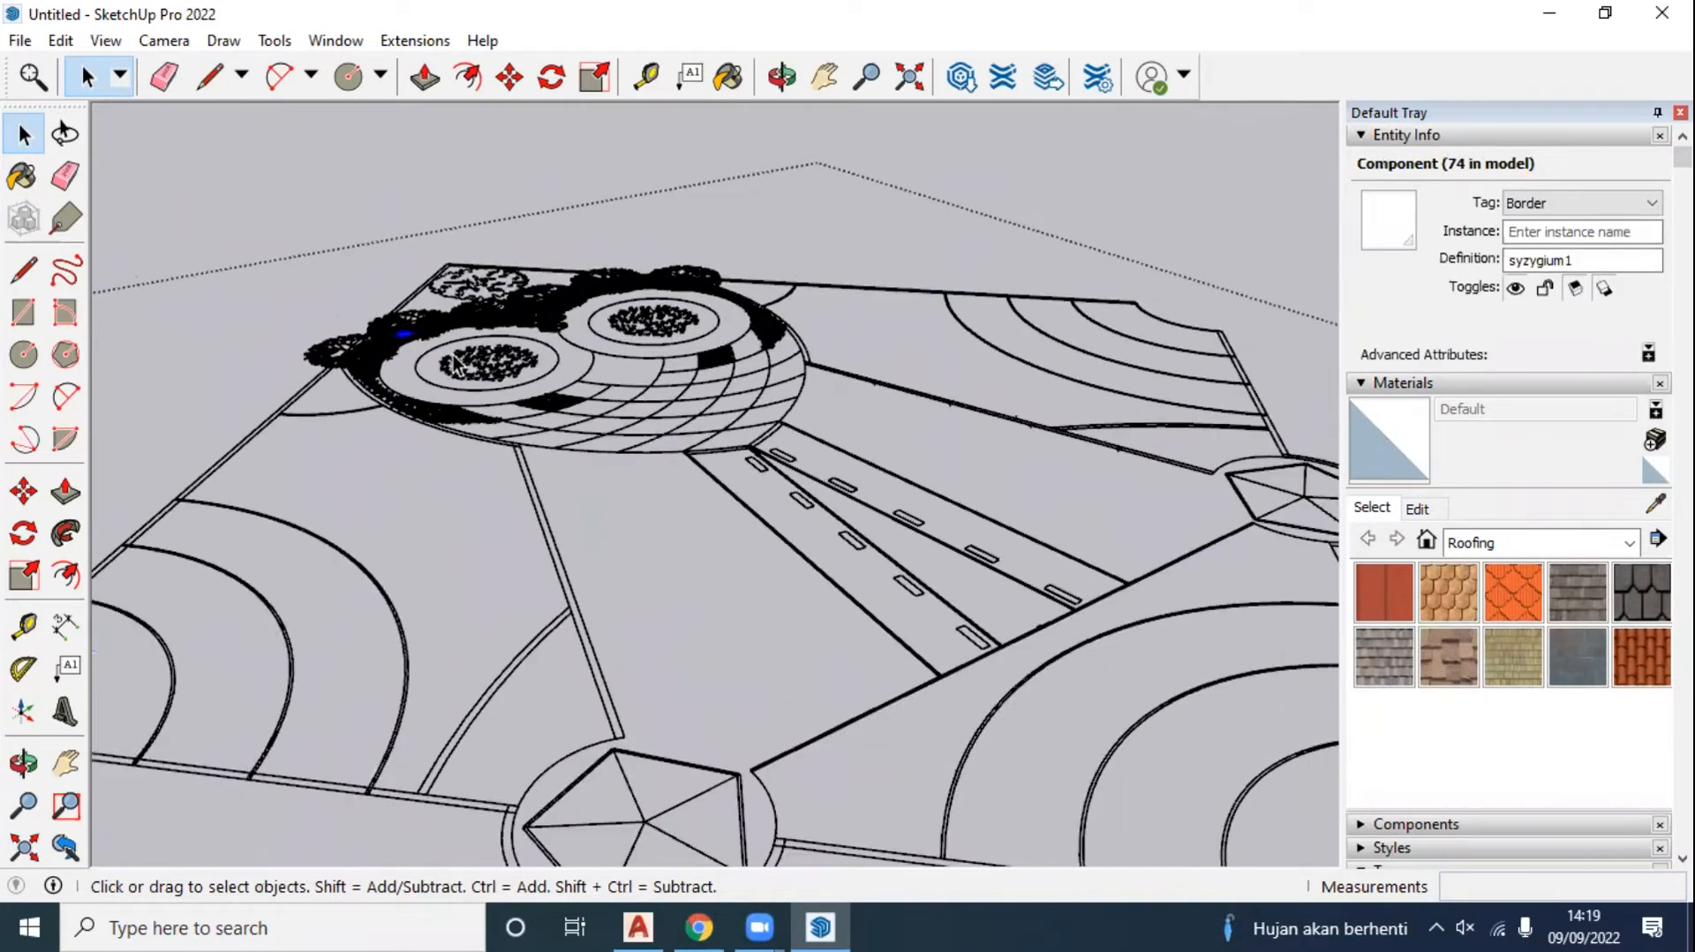
key(Delete)
scroll(644, 751, up, 3)
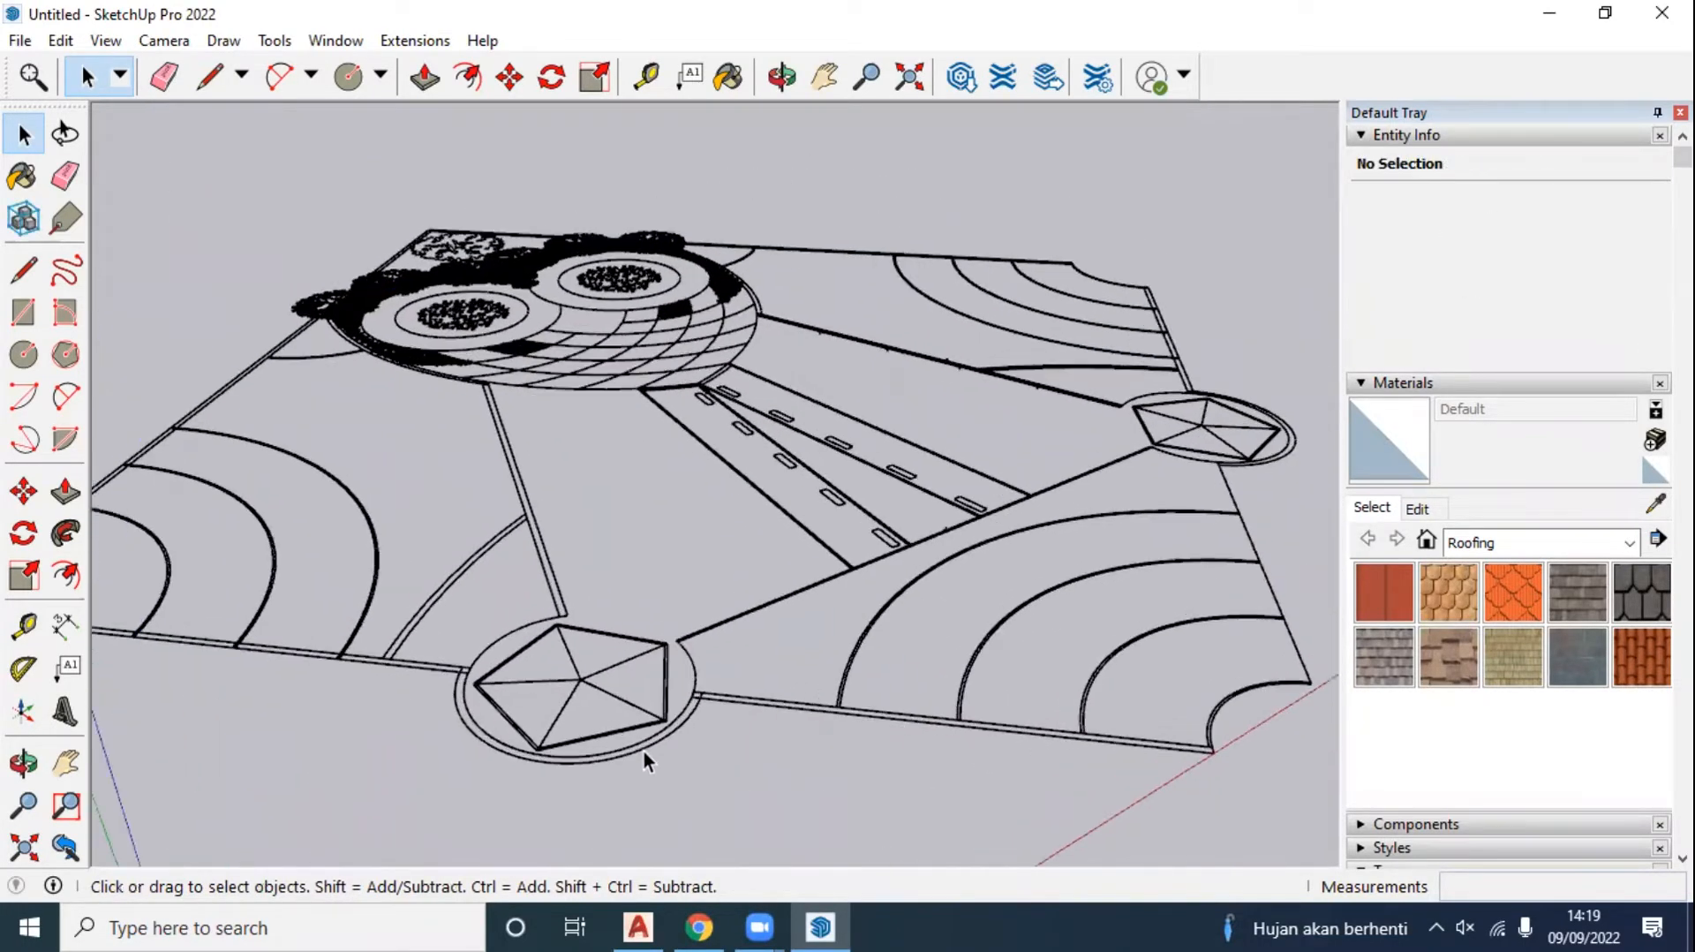
Step: Draw a line along the front edge of the near pentagon, about 13' 9 7/8" long, to form its face
click(647, 746)
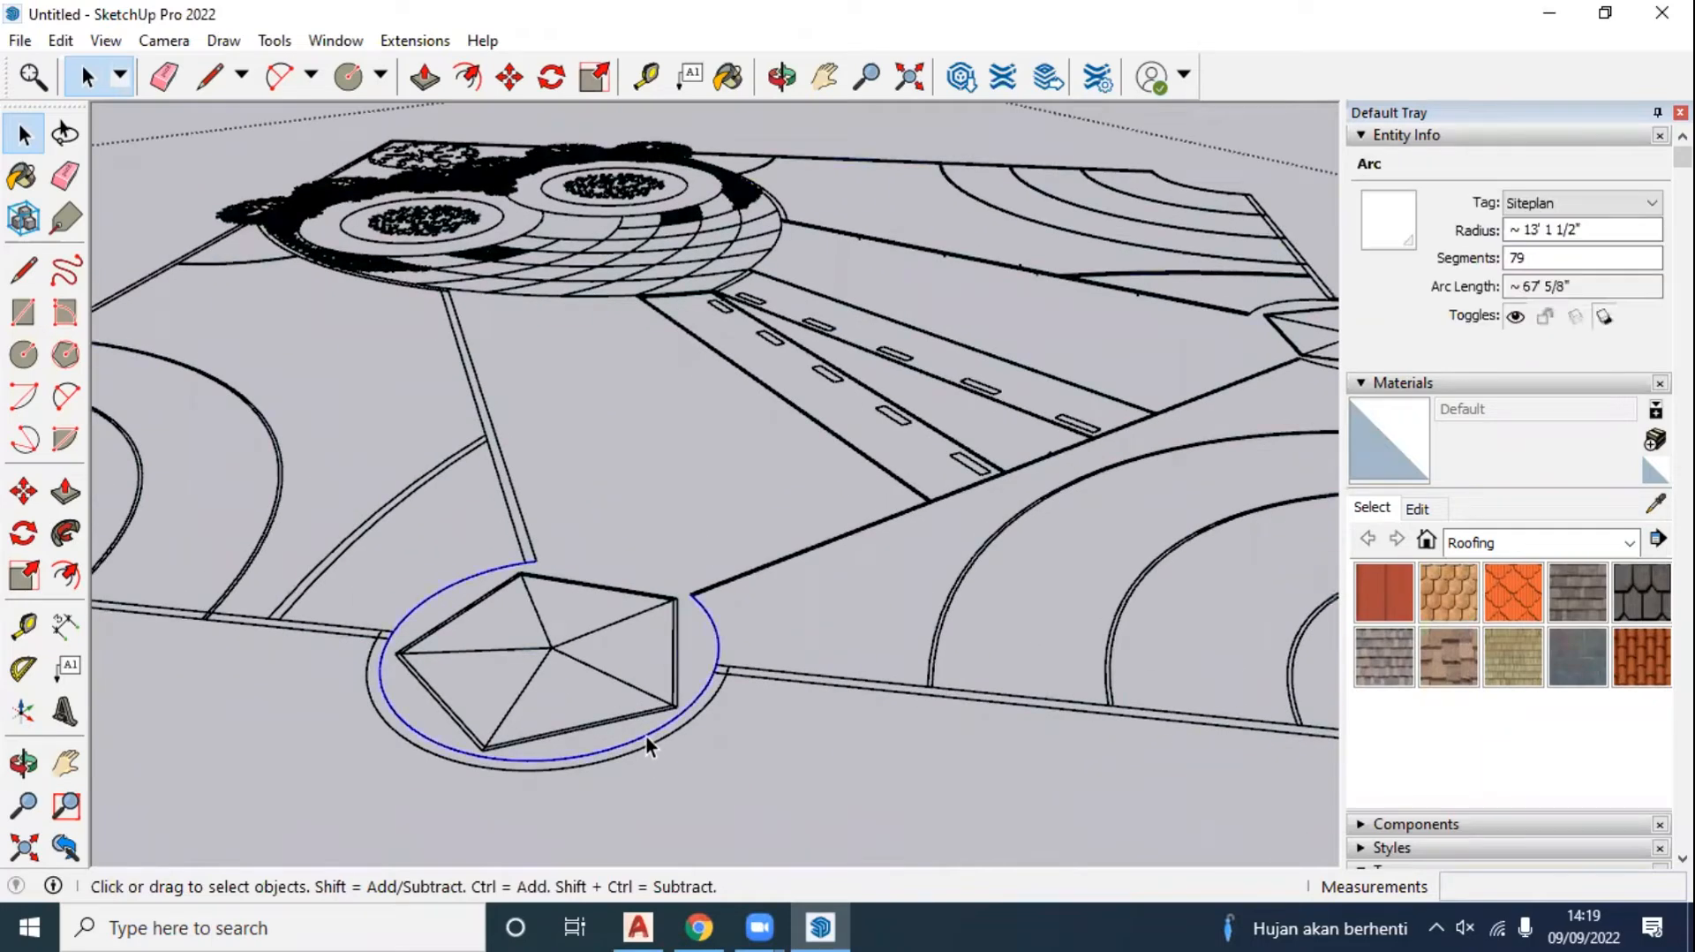
key(l)
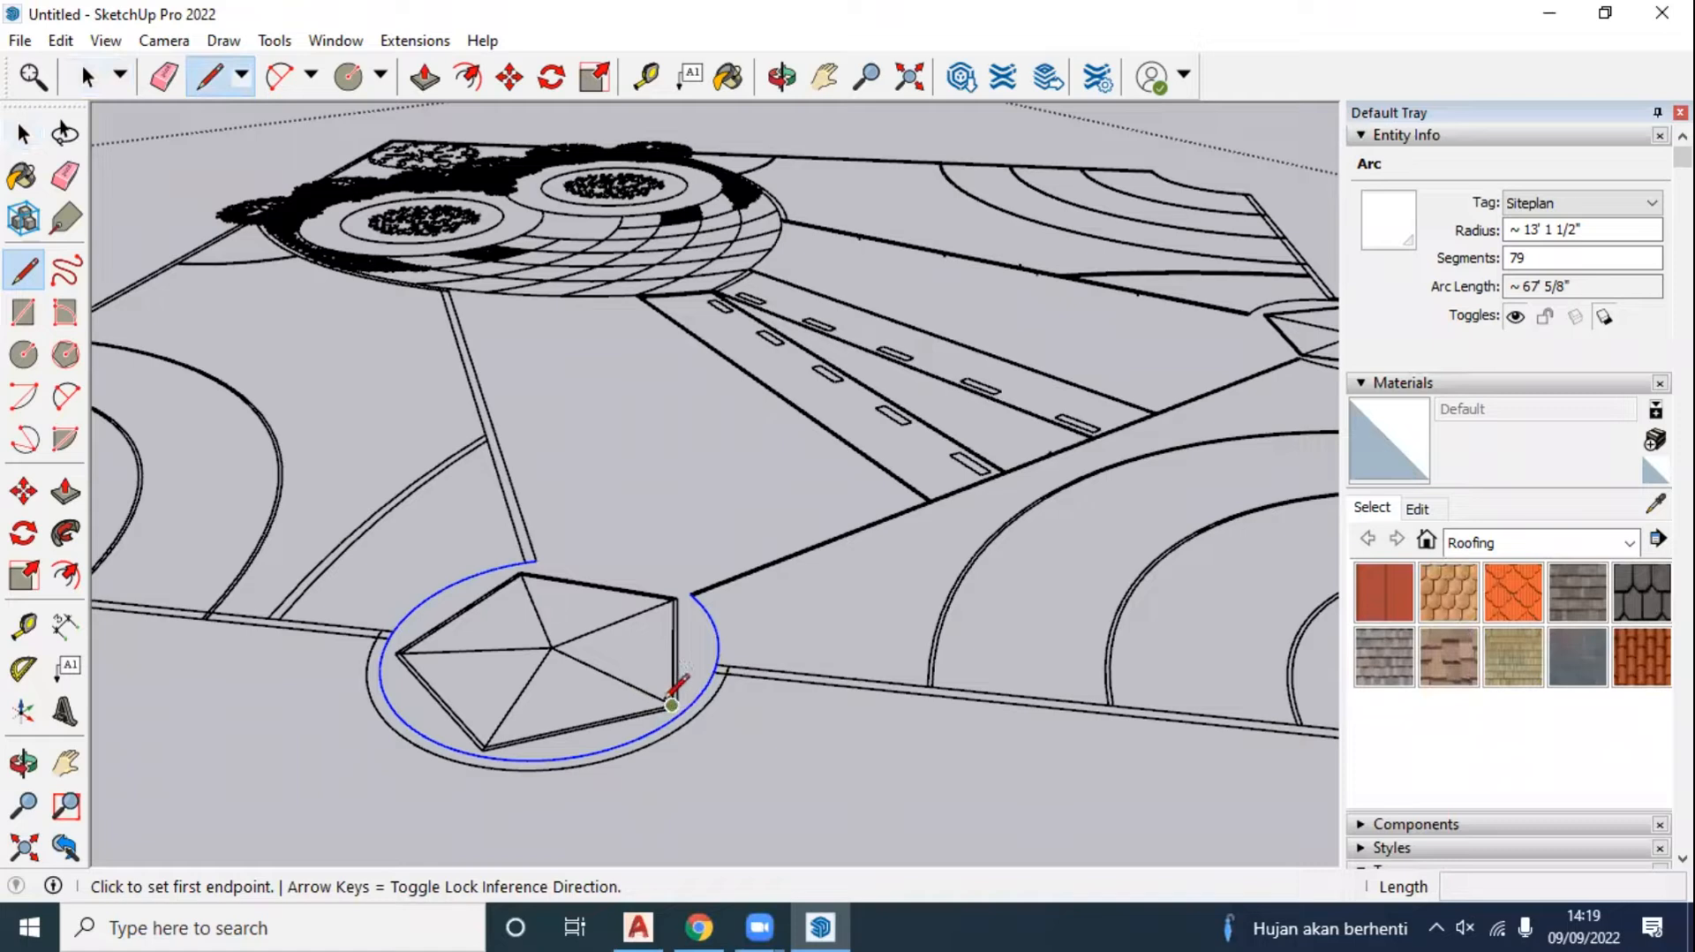
click(672, 705)
click(484, 746)
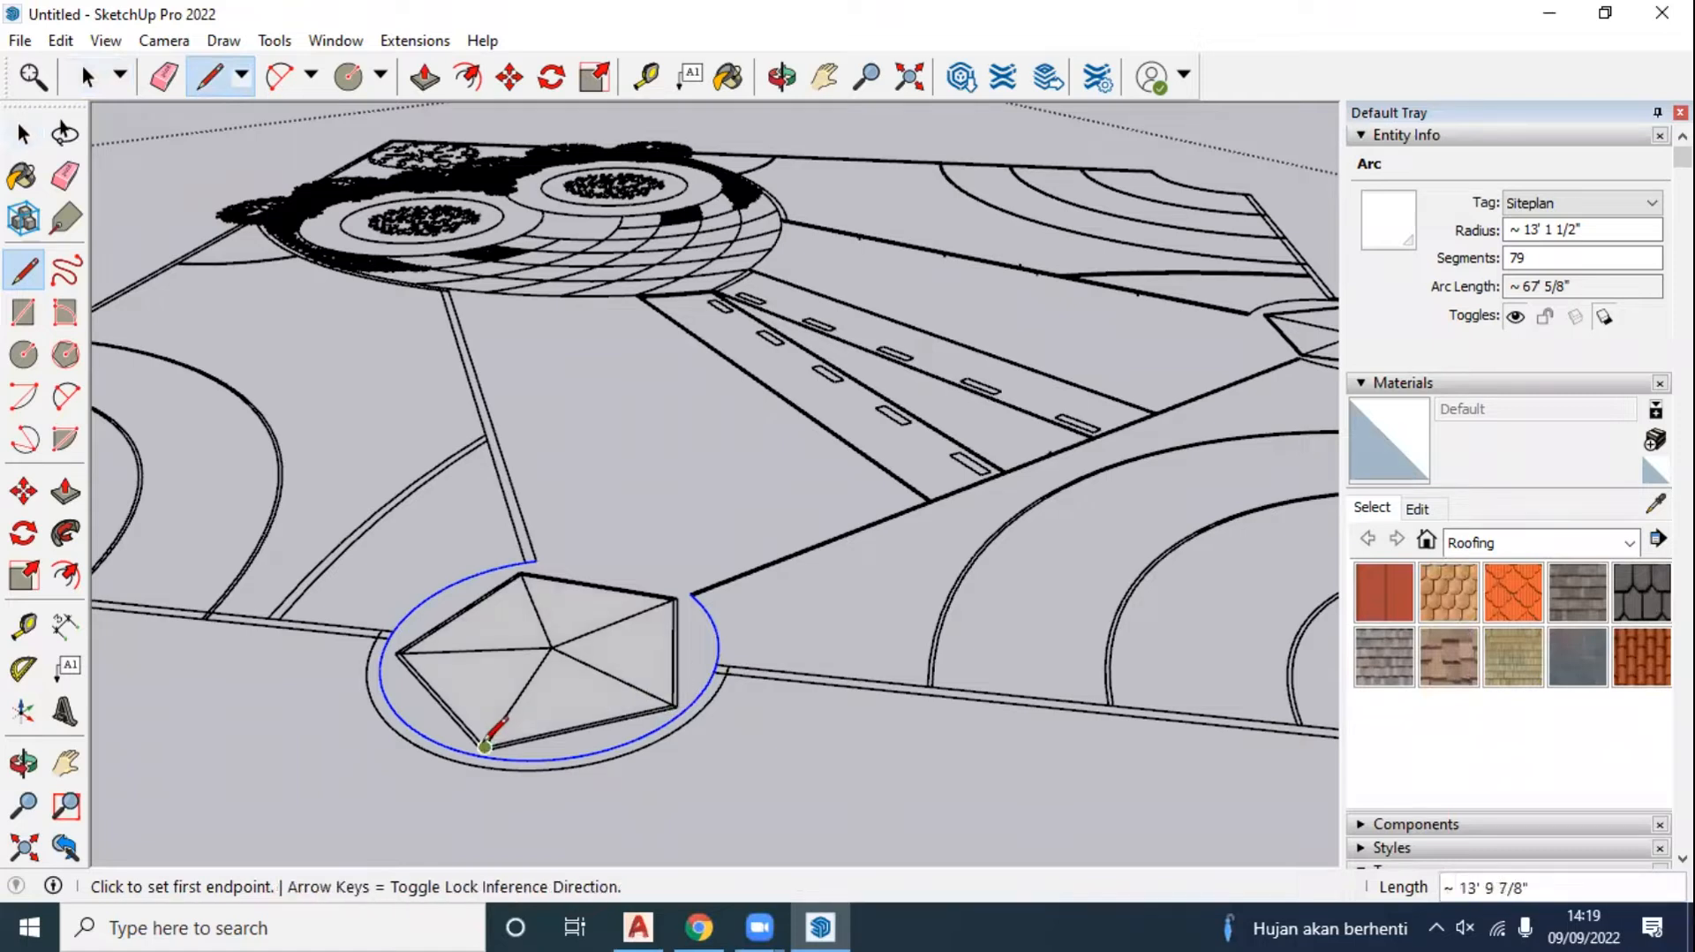
Step: Extrude the pentagon face upward about 15' 1 1/8" with Push/Pull and leave component editing
key(p)
click(484, 671)
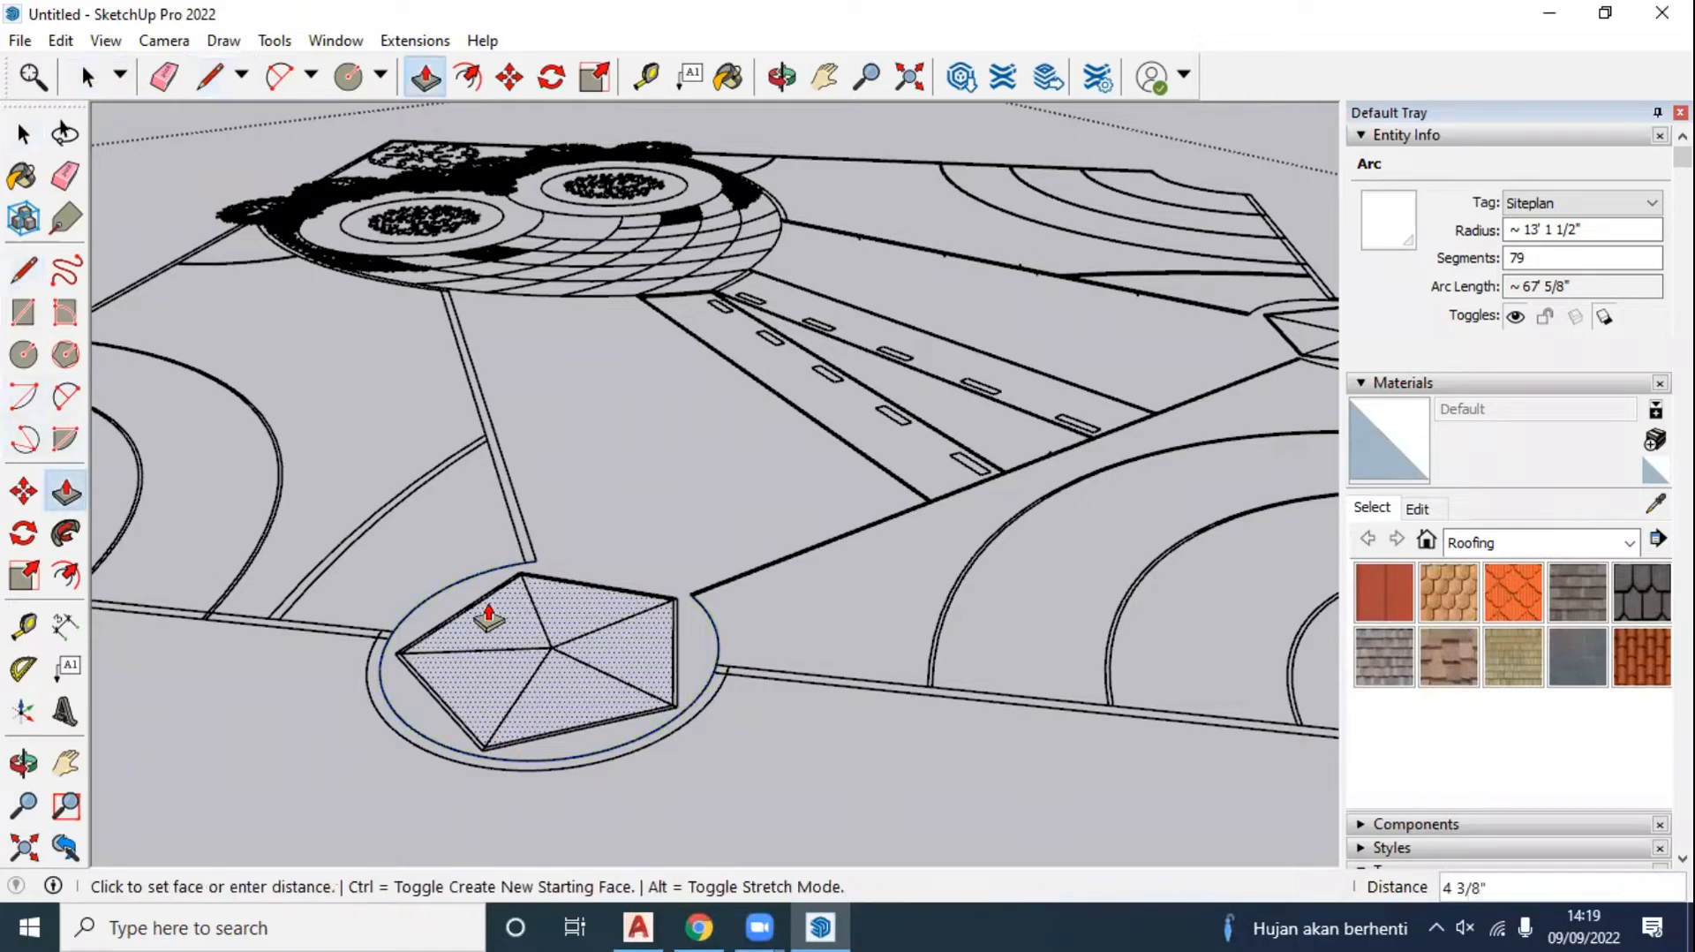
click(580, 521)
scroll(675, 427, down, 5)
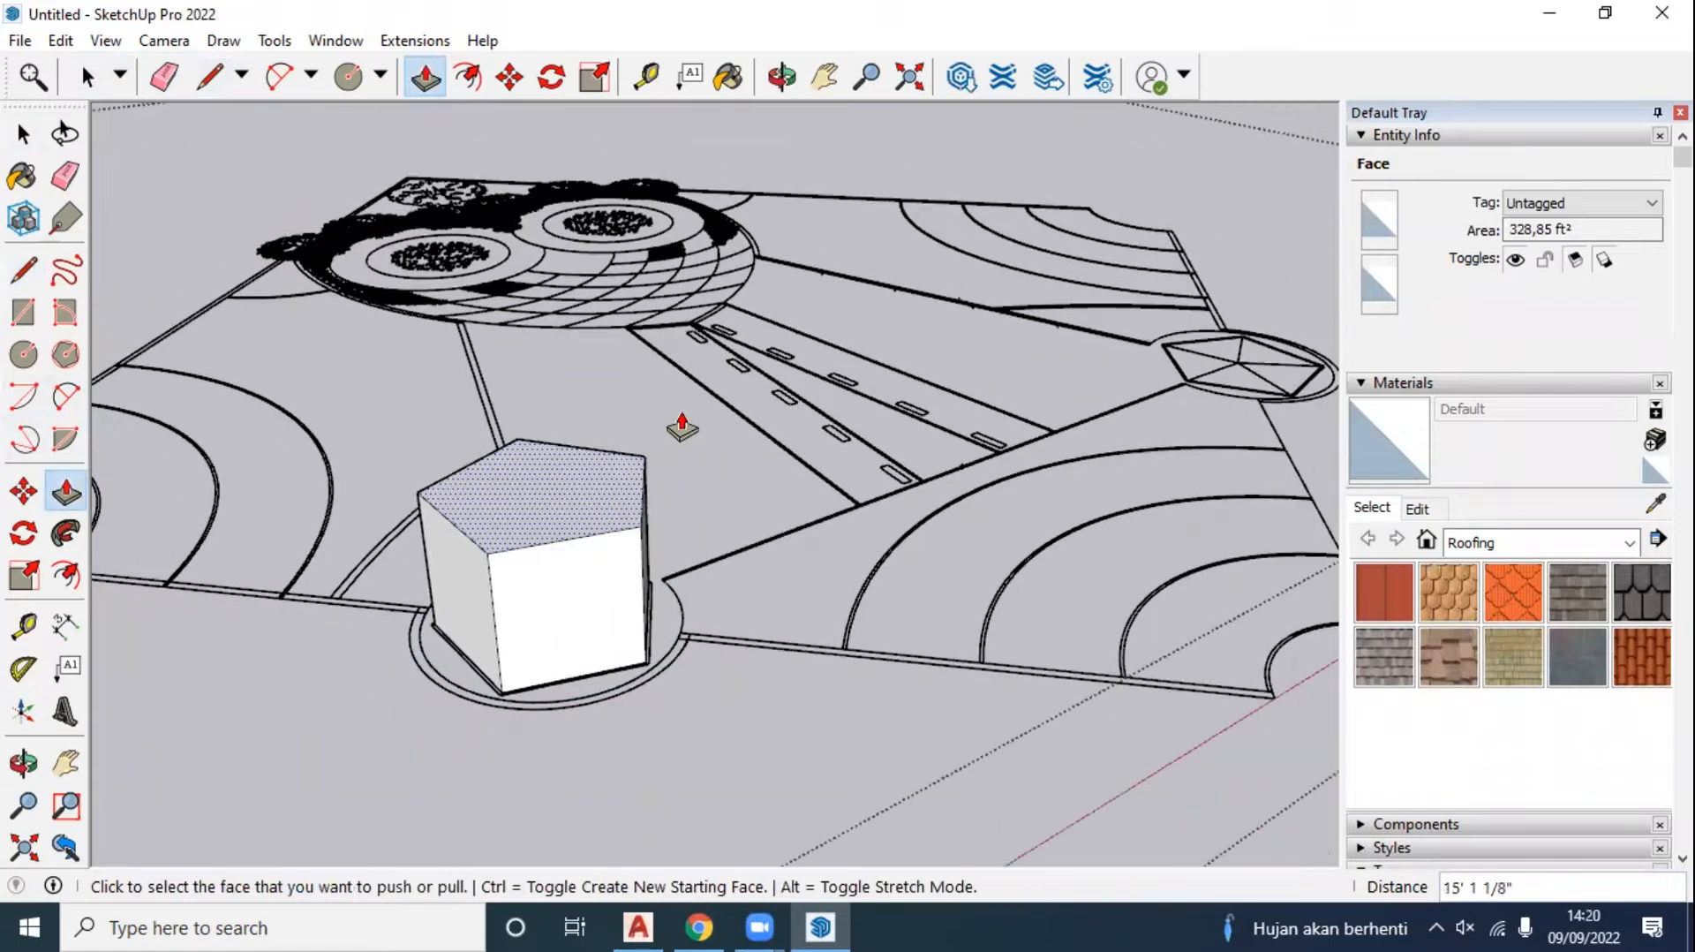
middle_drag(865, 419, 850, 481)
scroll(851, 481, down, 1)
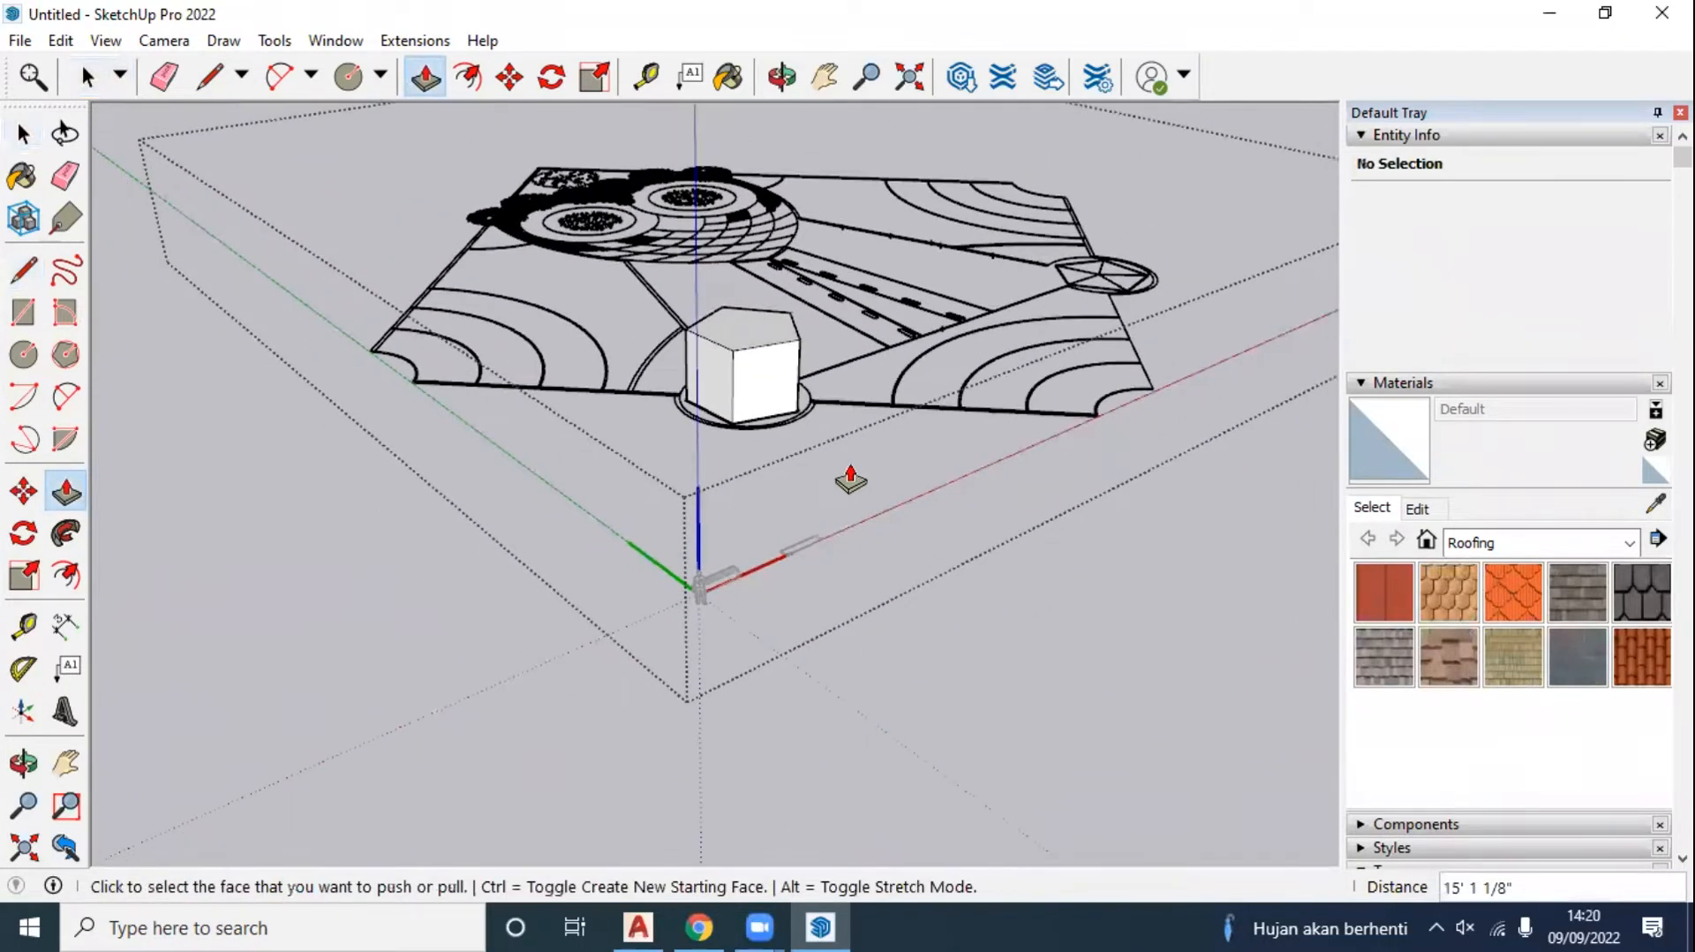
click(23, 135)
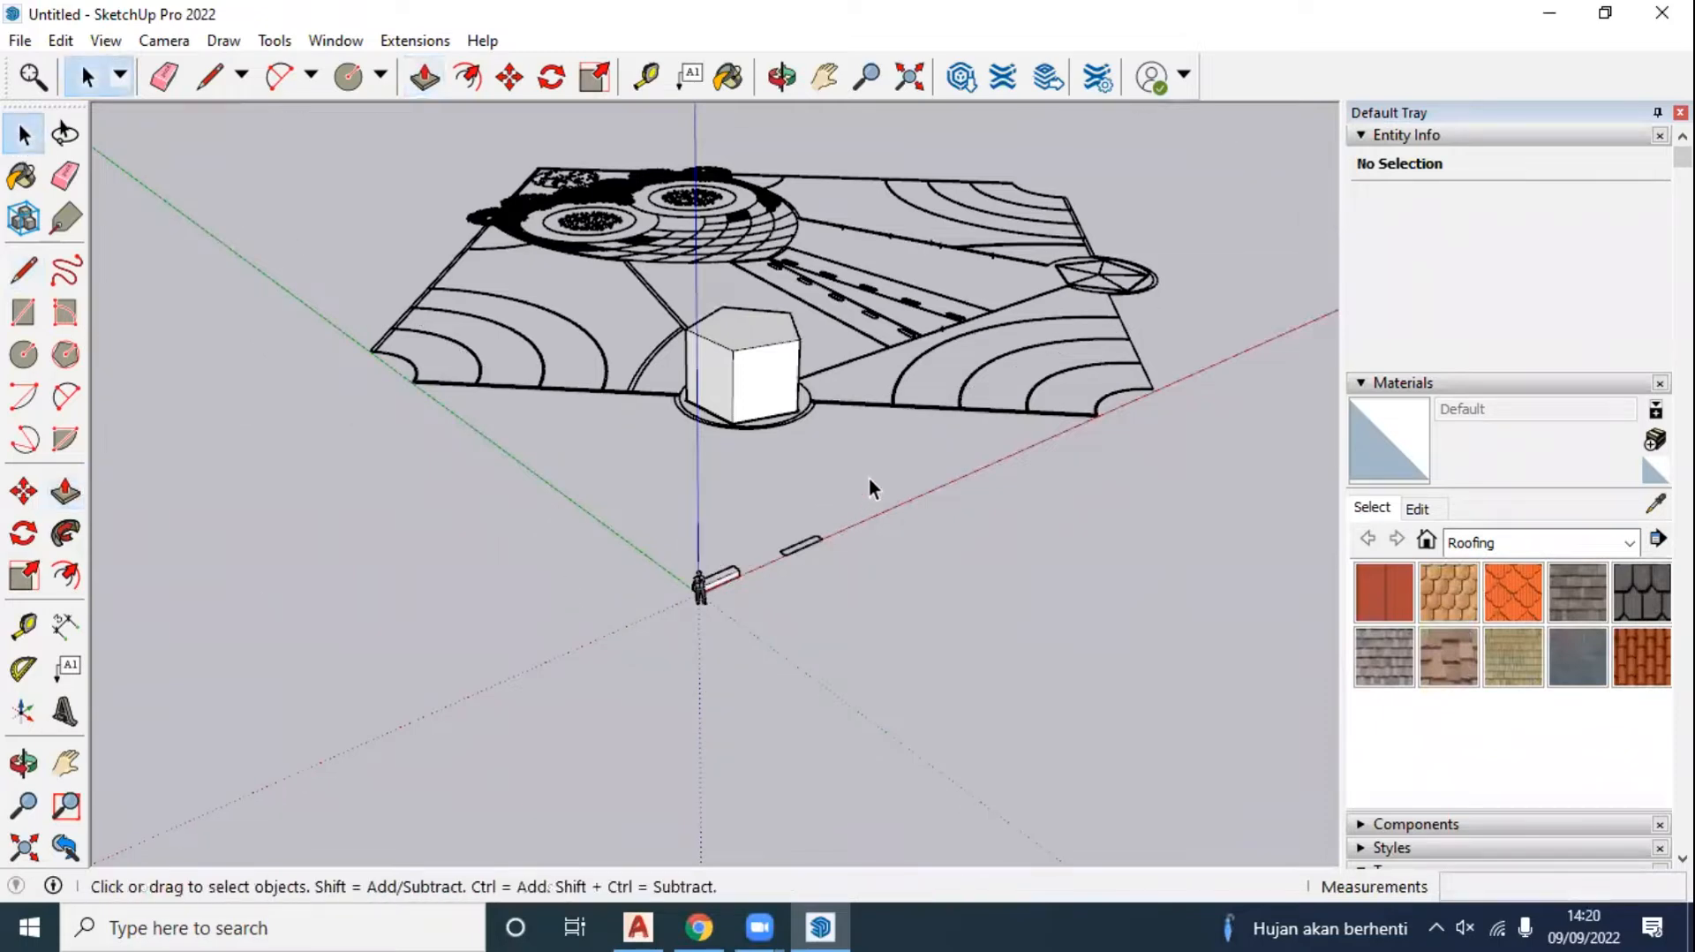
middle_drag(868, 486, 1068, 427)
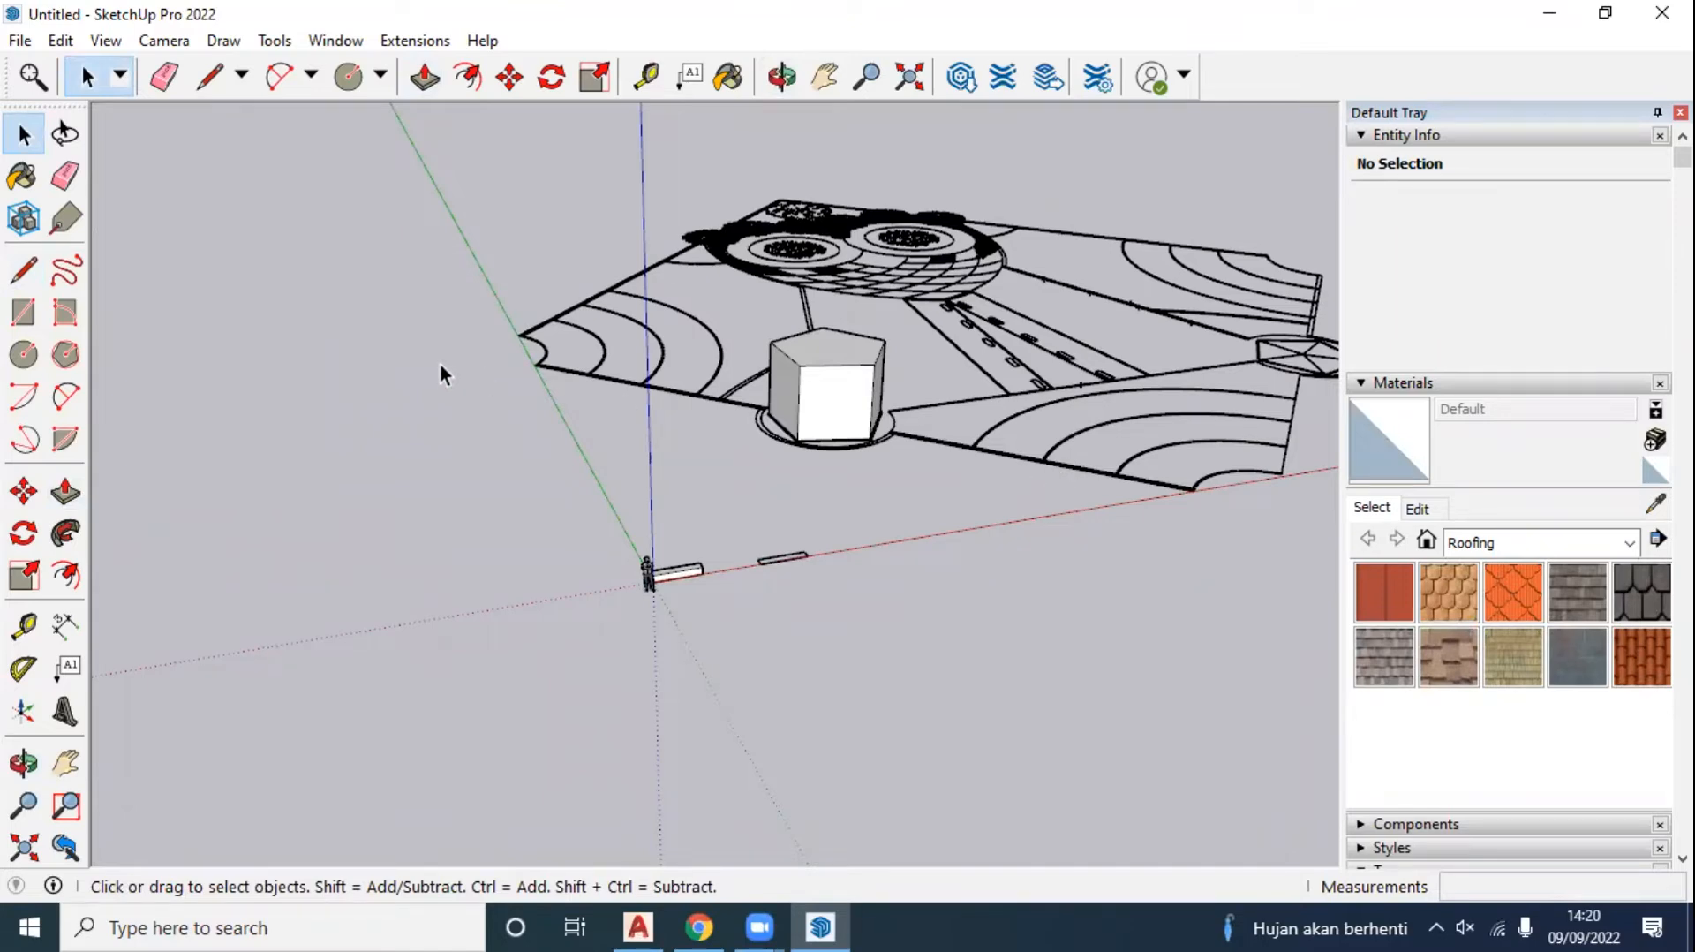
Step: Import the AutoCAD drawing modified 09/09/2022 13:41 from Downloads, dismiss the import summary and inspect the added circular plan
click(20, 40)
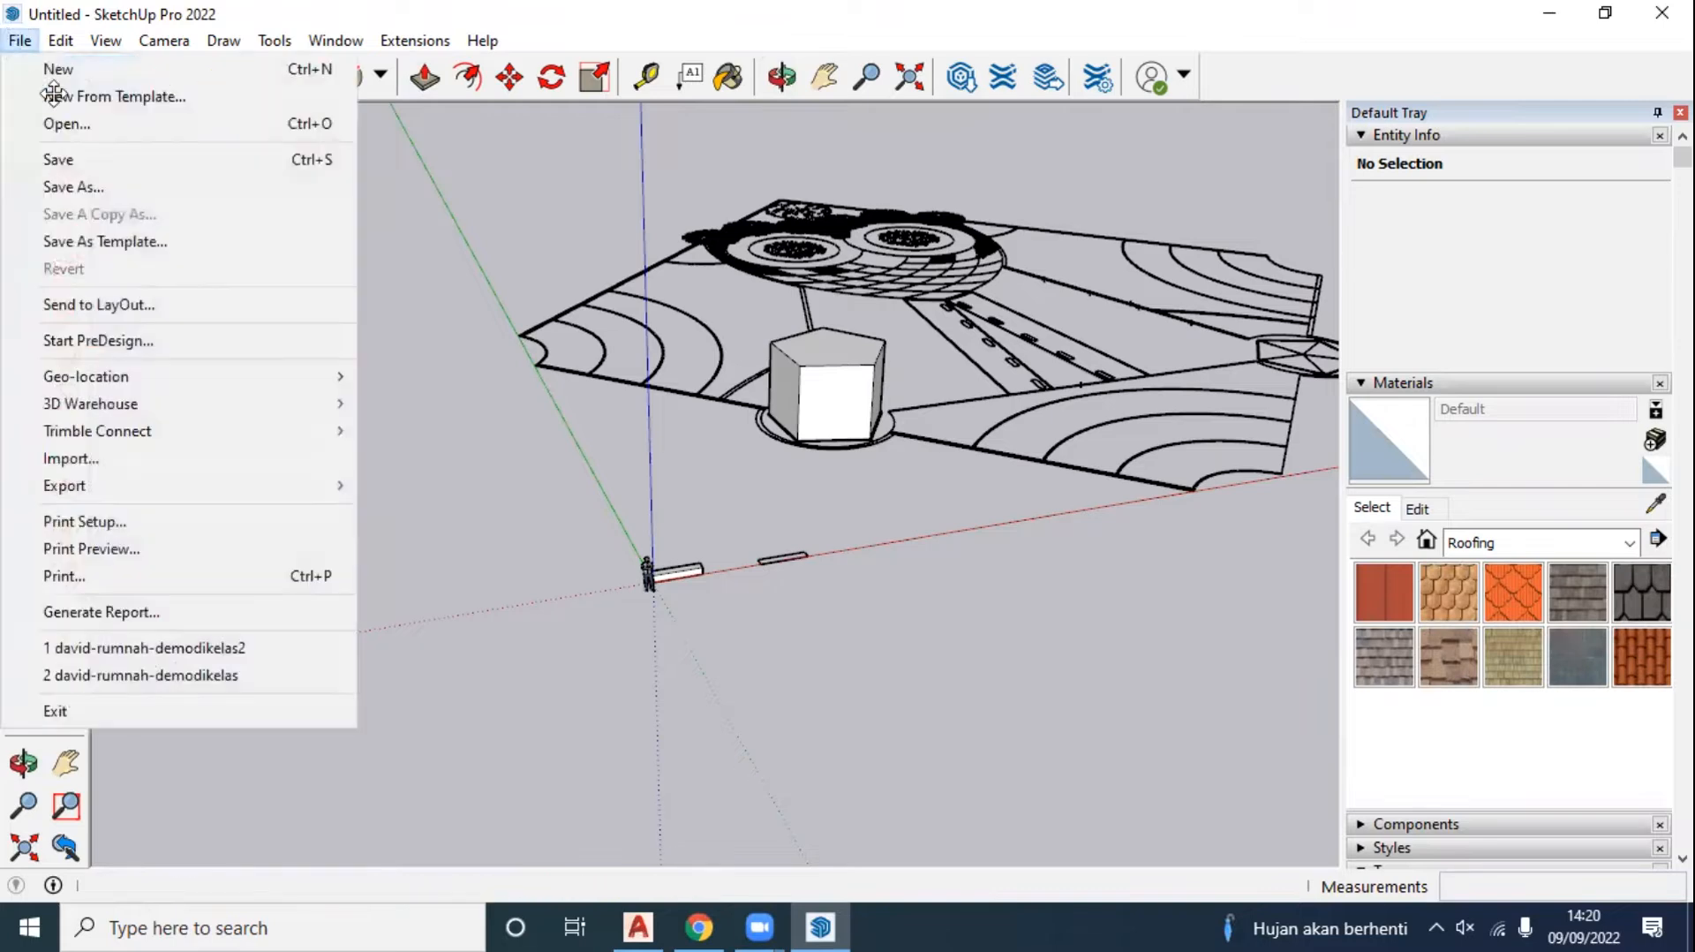
click(121, 461)
click(779, 335)
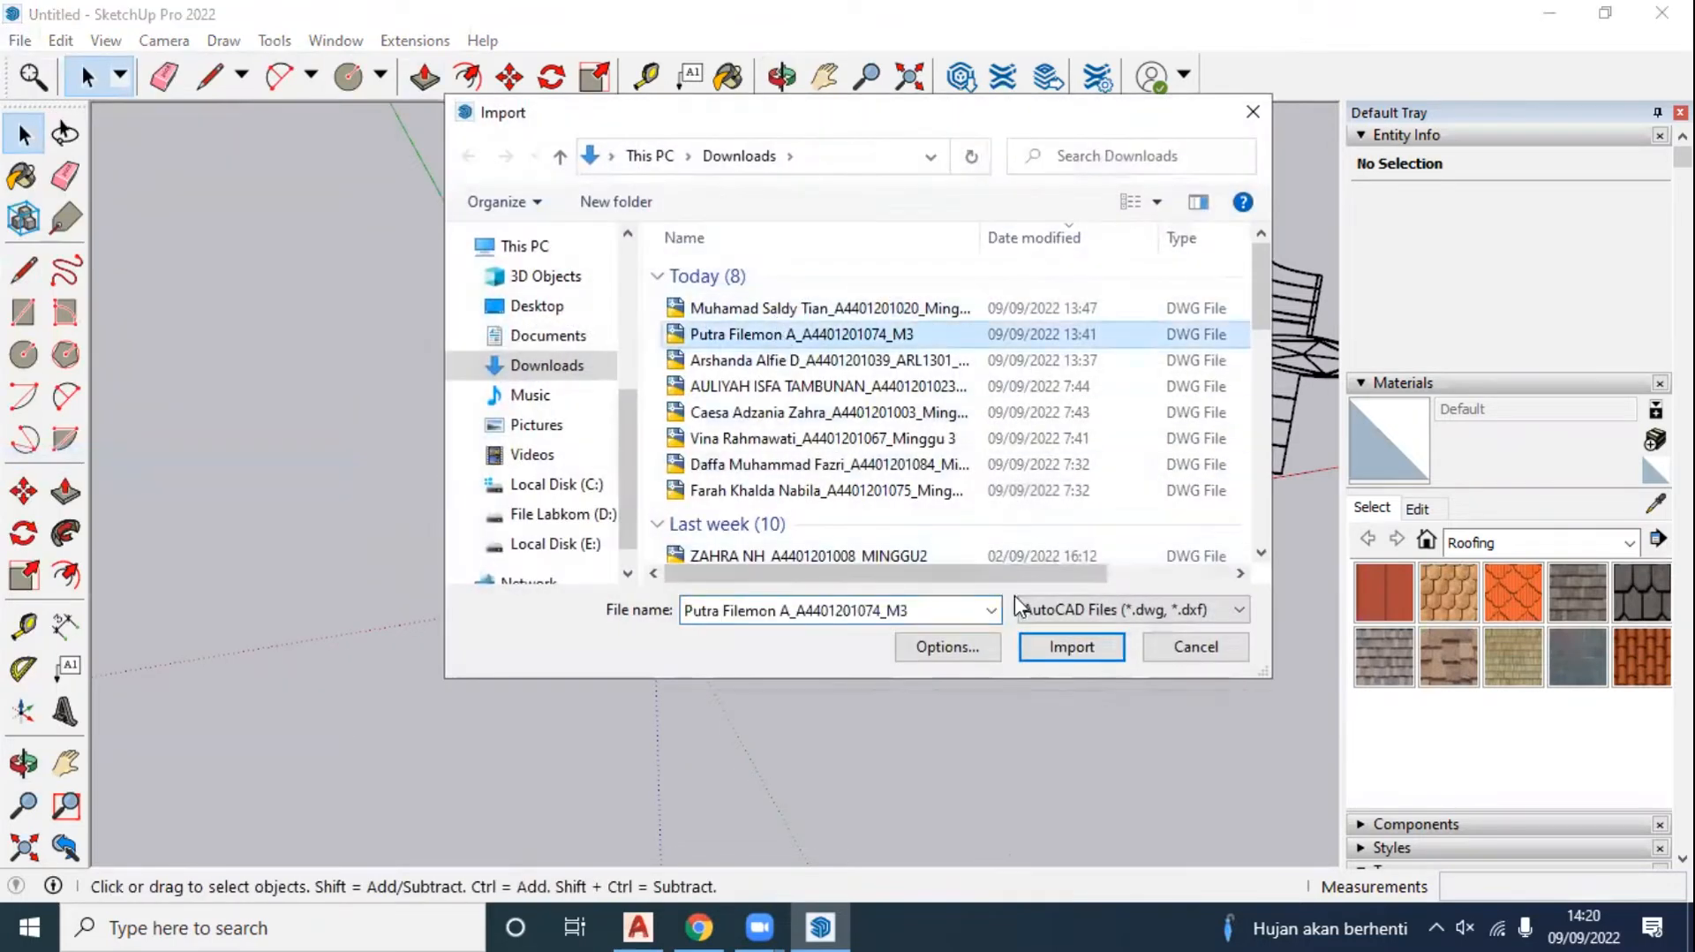
click(1071, 648)
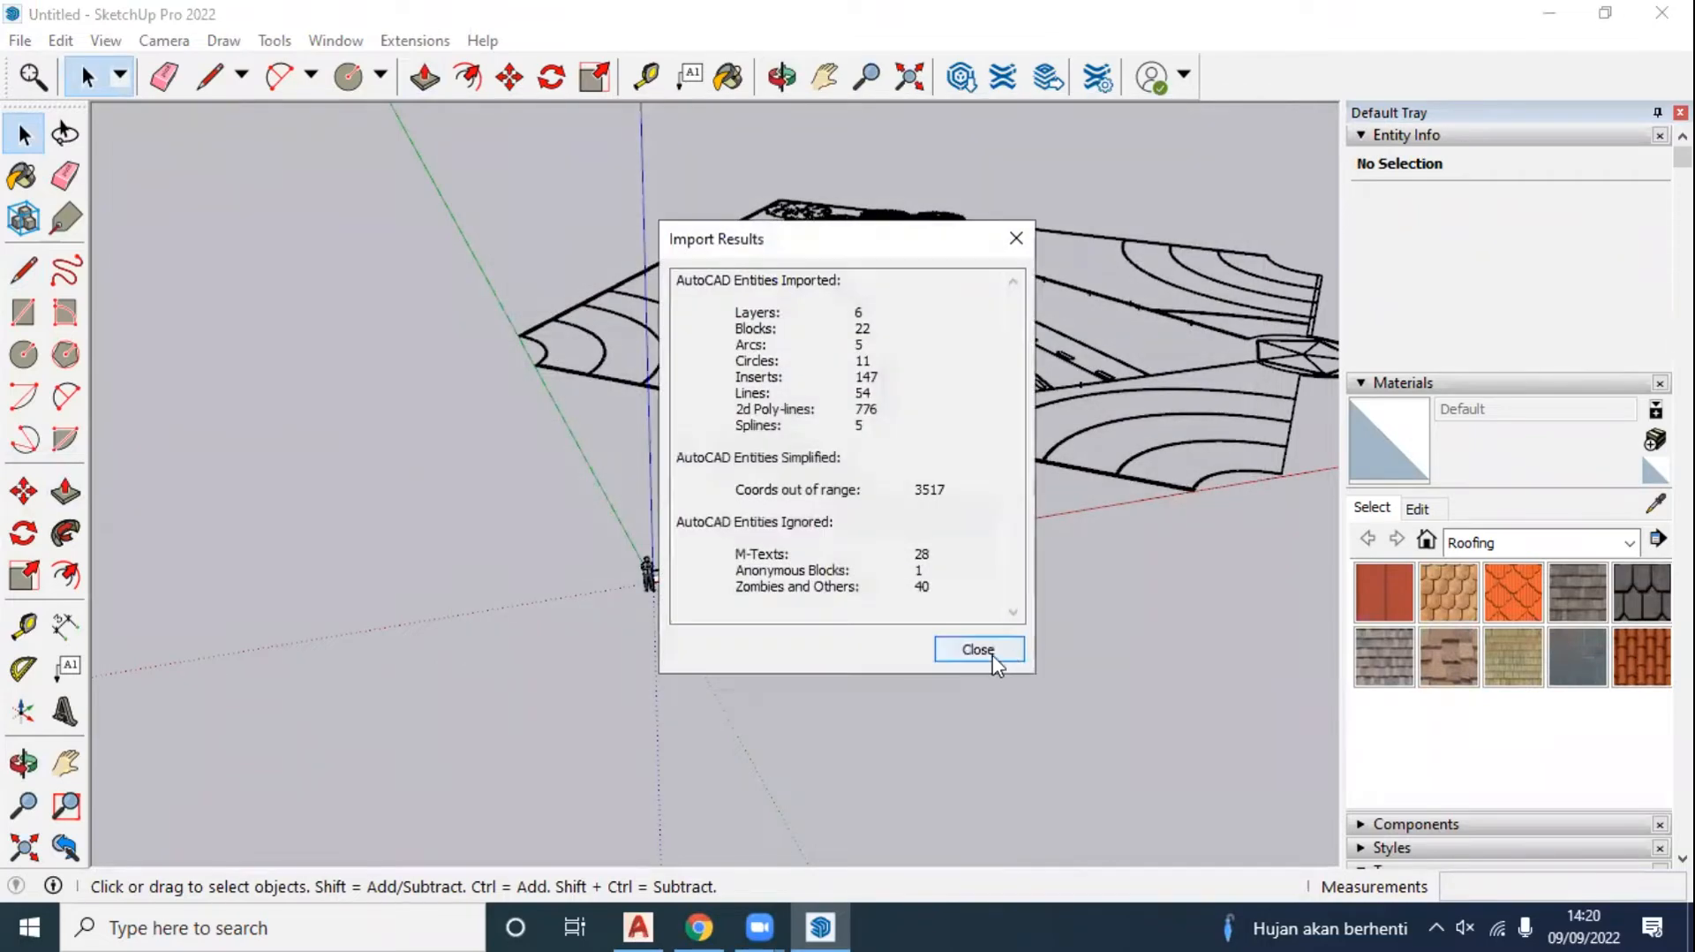
click(981, 653)
key(shift+z)
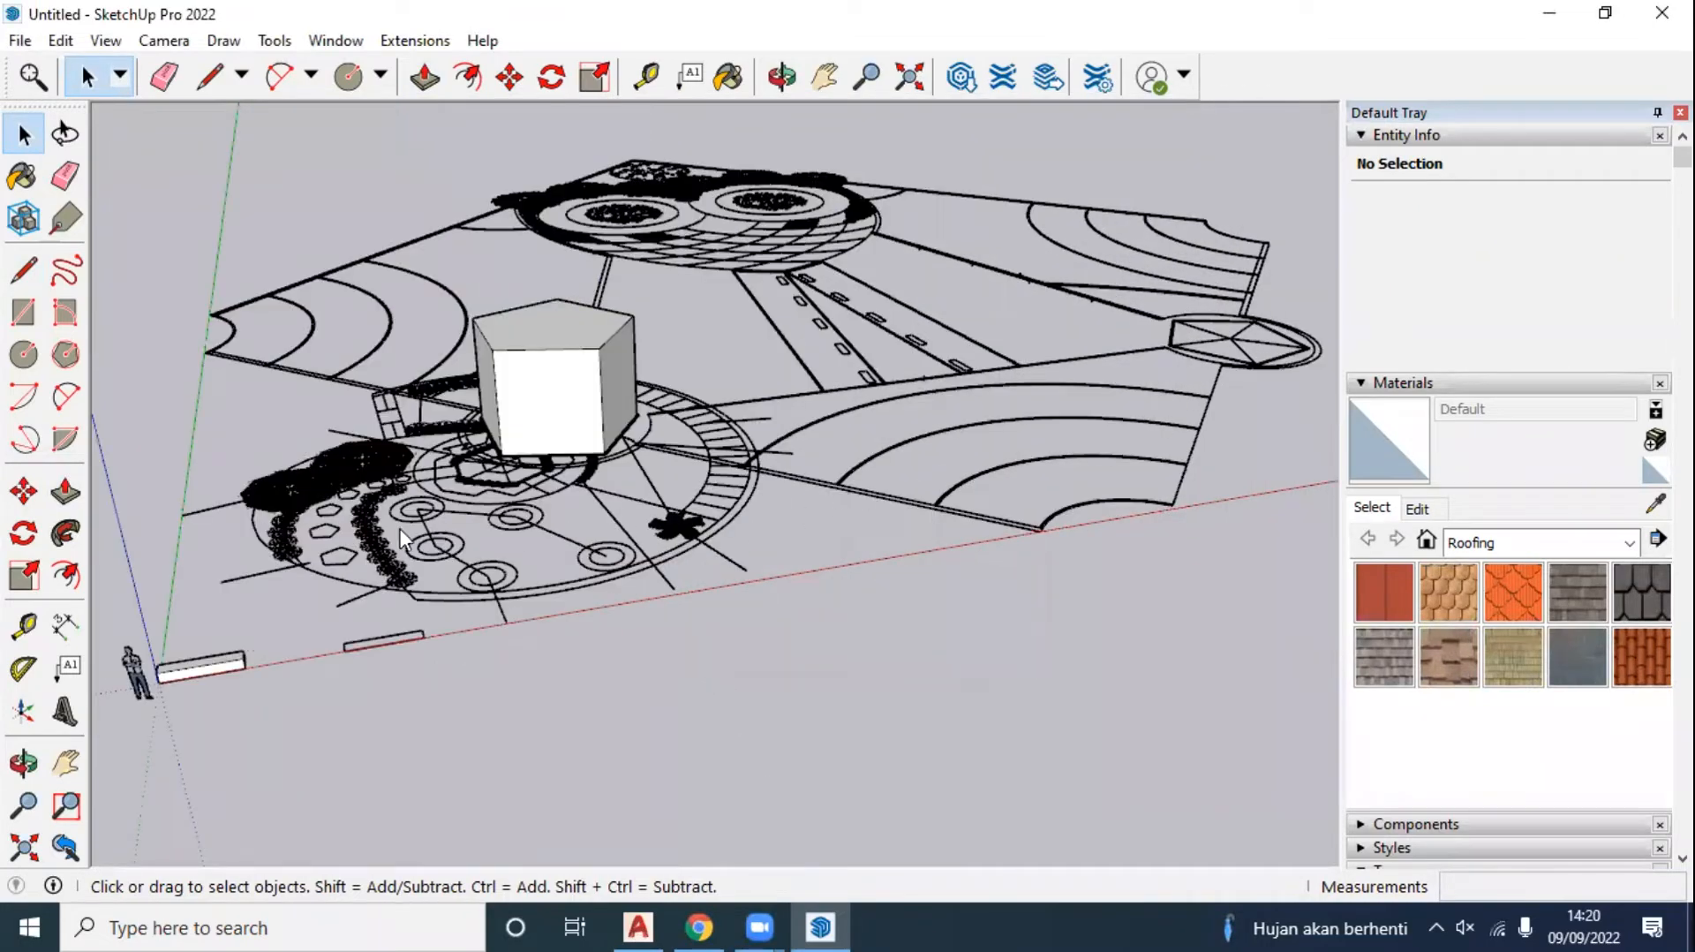
scroll(400, 528, up, 3)
middle_drag(400, 528, 834, 454)
scroll(834, 454, down, 2)
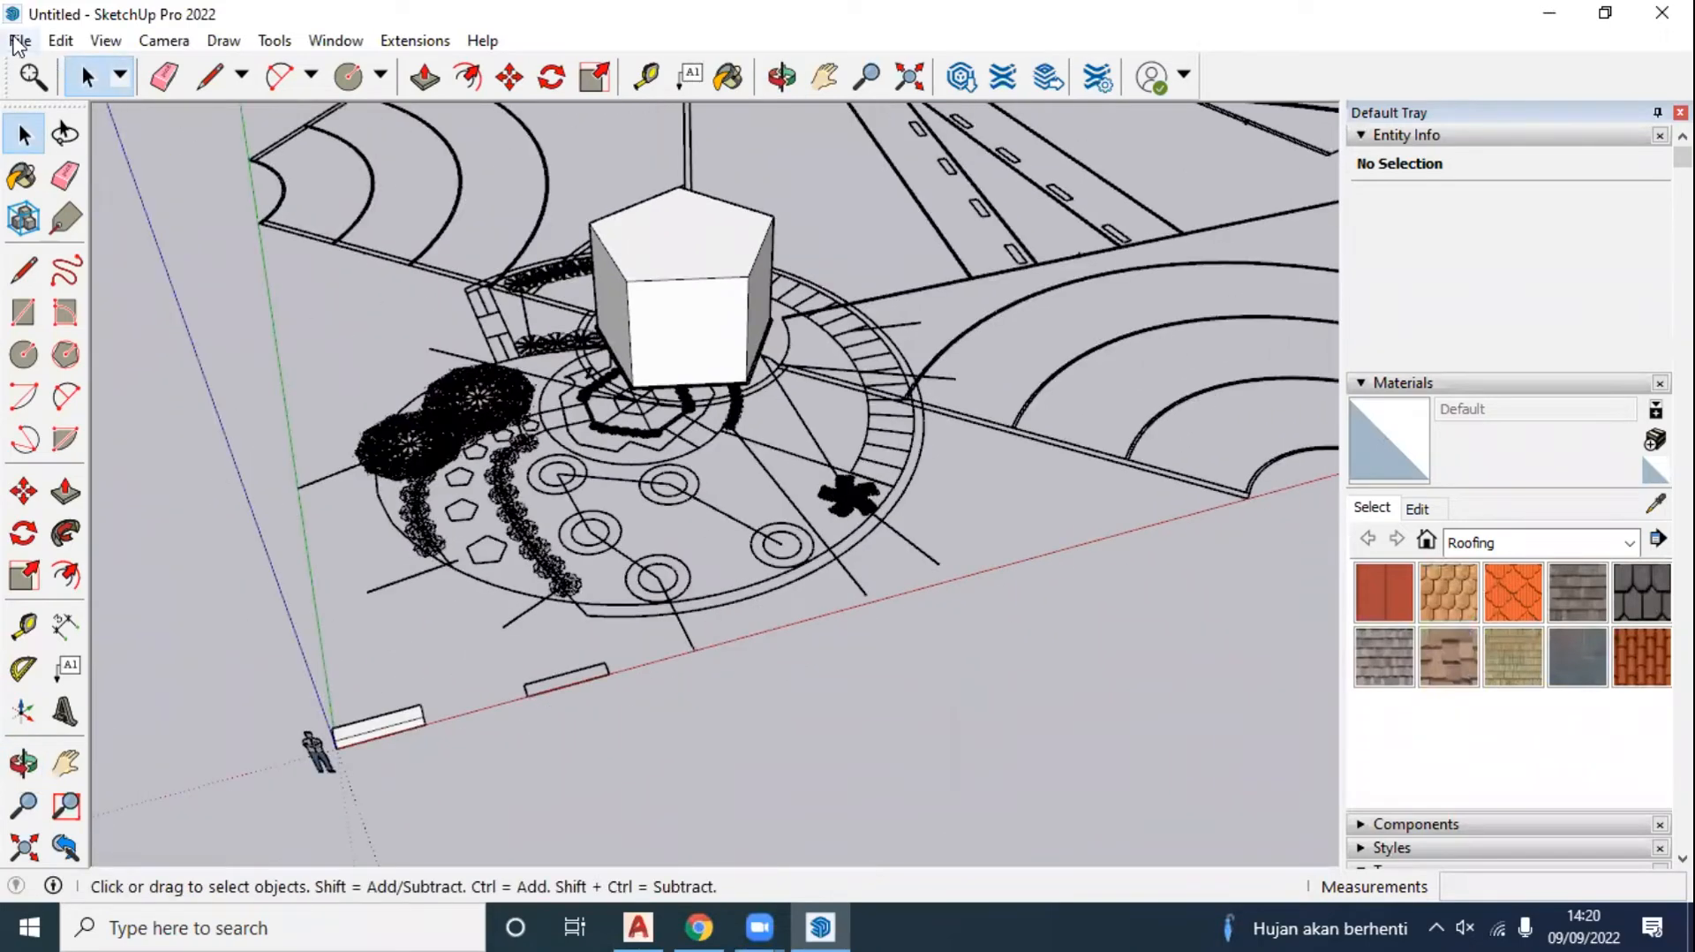
Step: Import the AutoCAD drawing modified 09/09/2022 13:47 from Downloads and dismiss the import summary
click(18, 41)
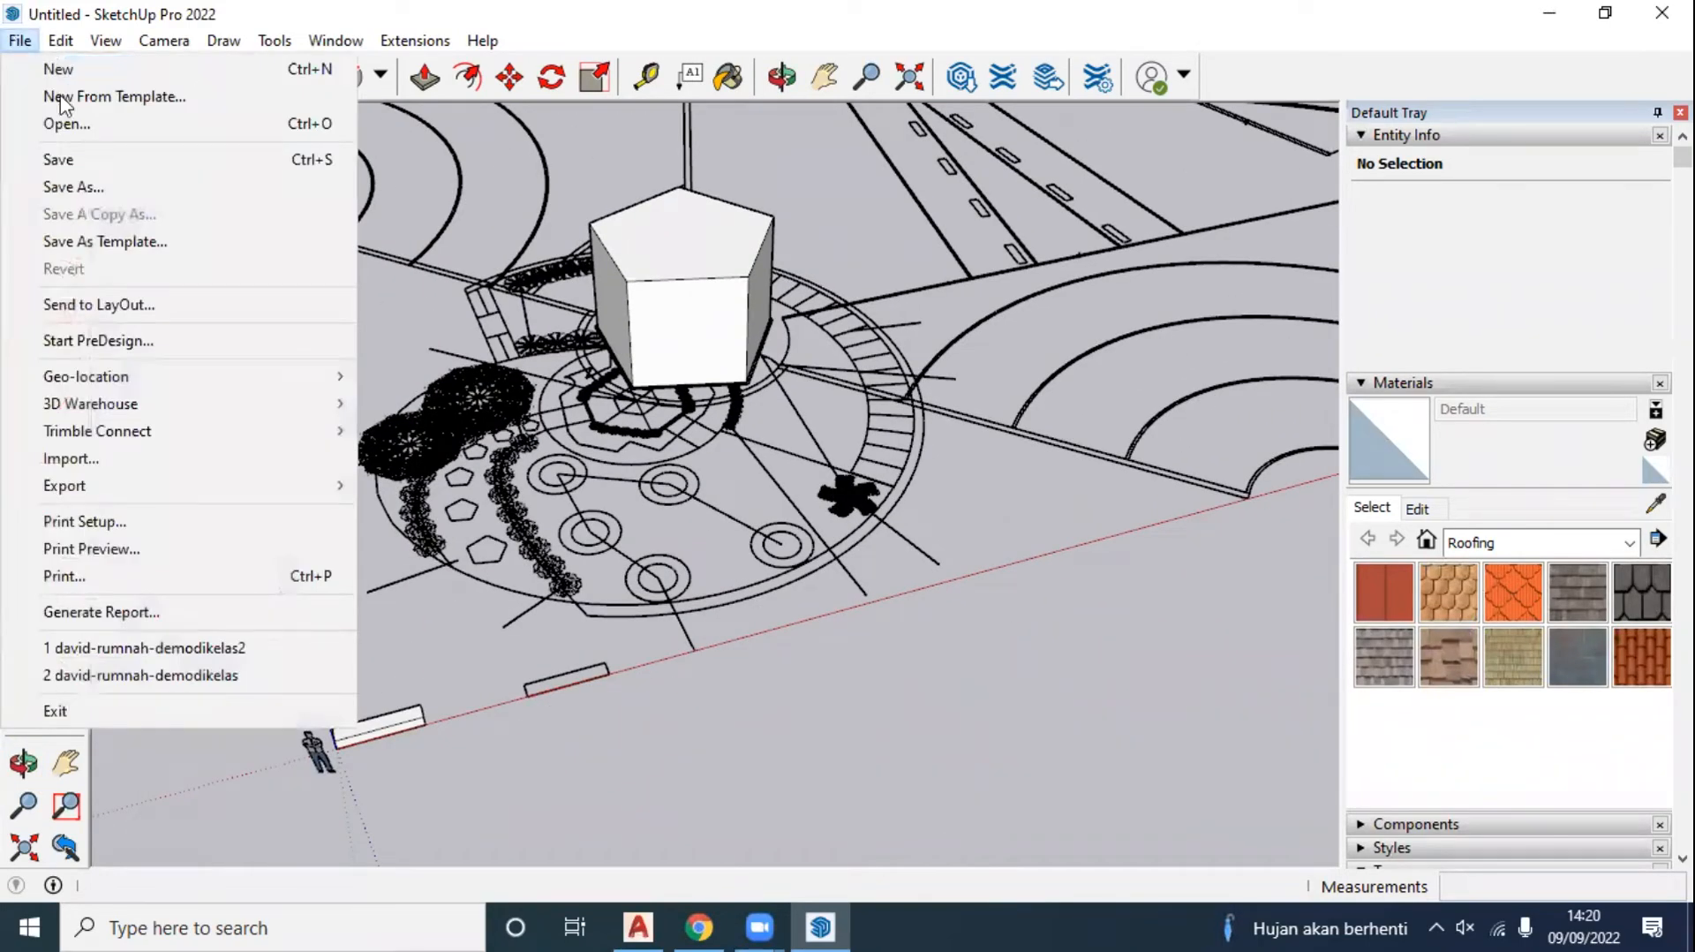
click(187, 457)
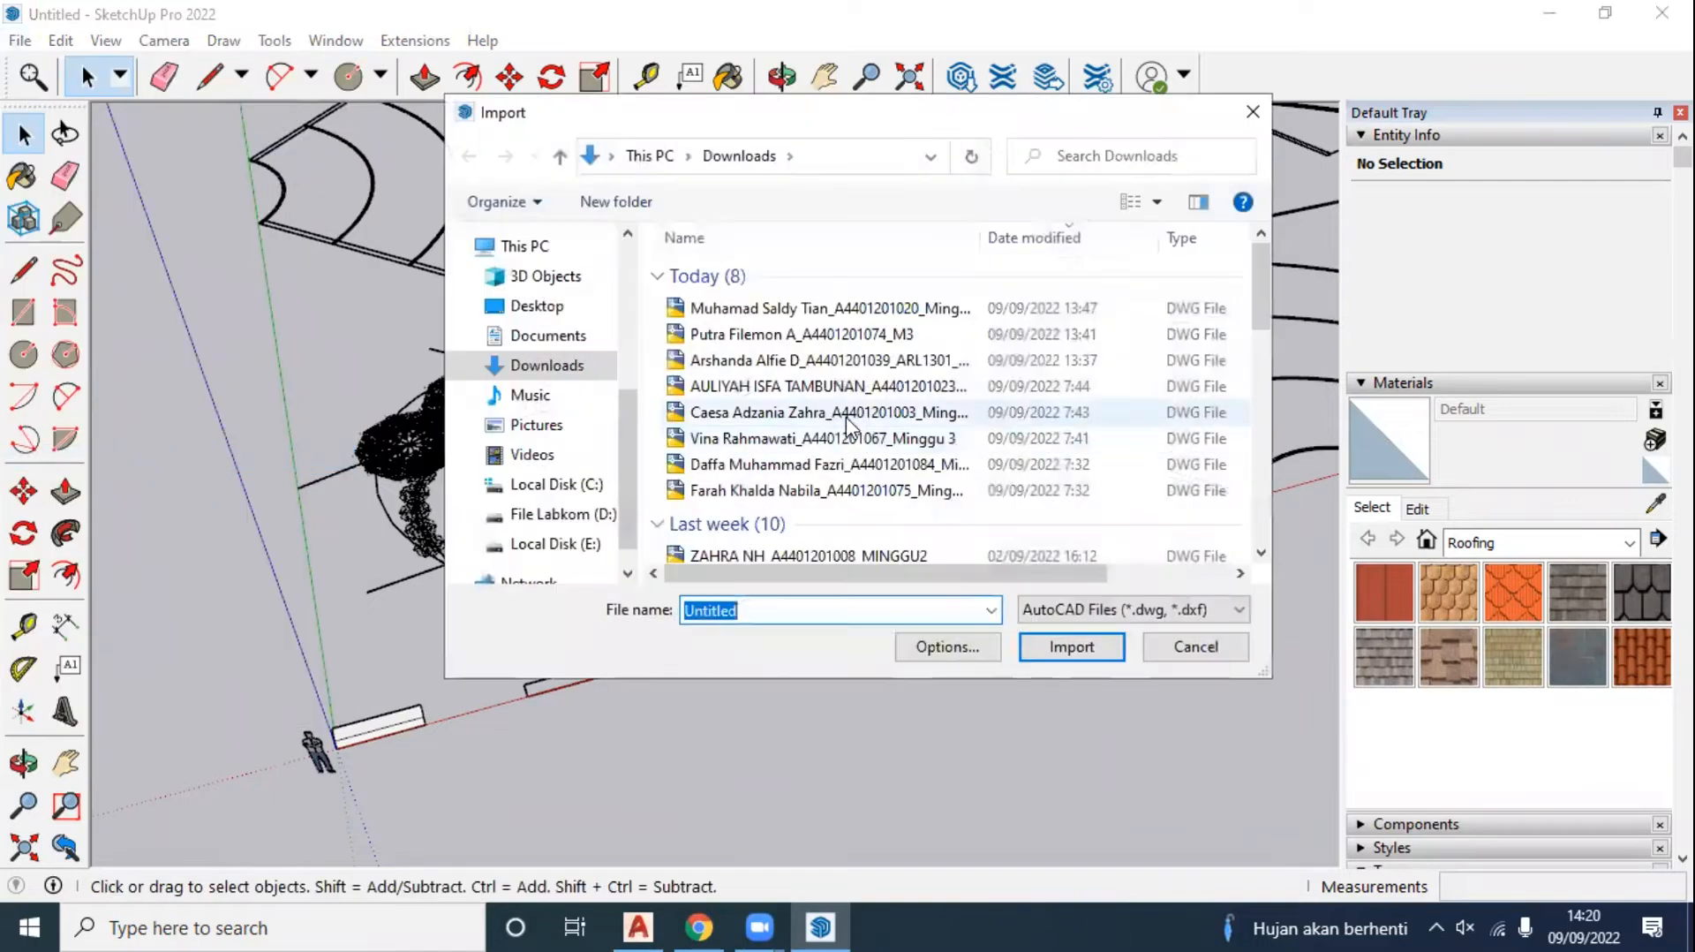
click(830, 308)
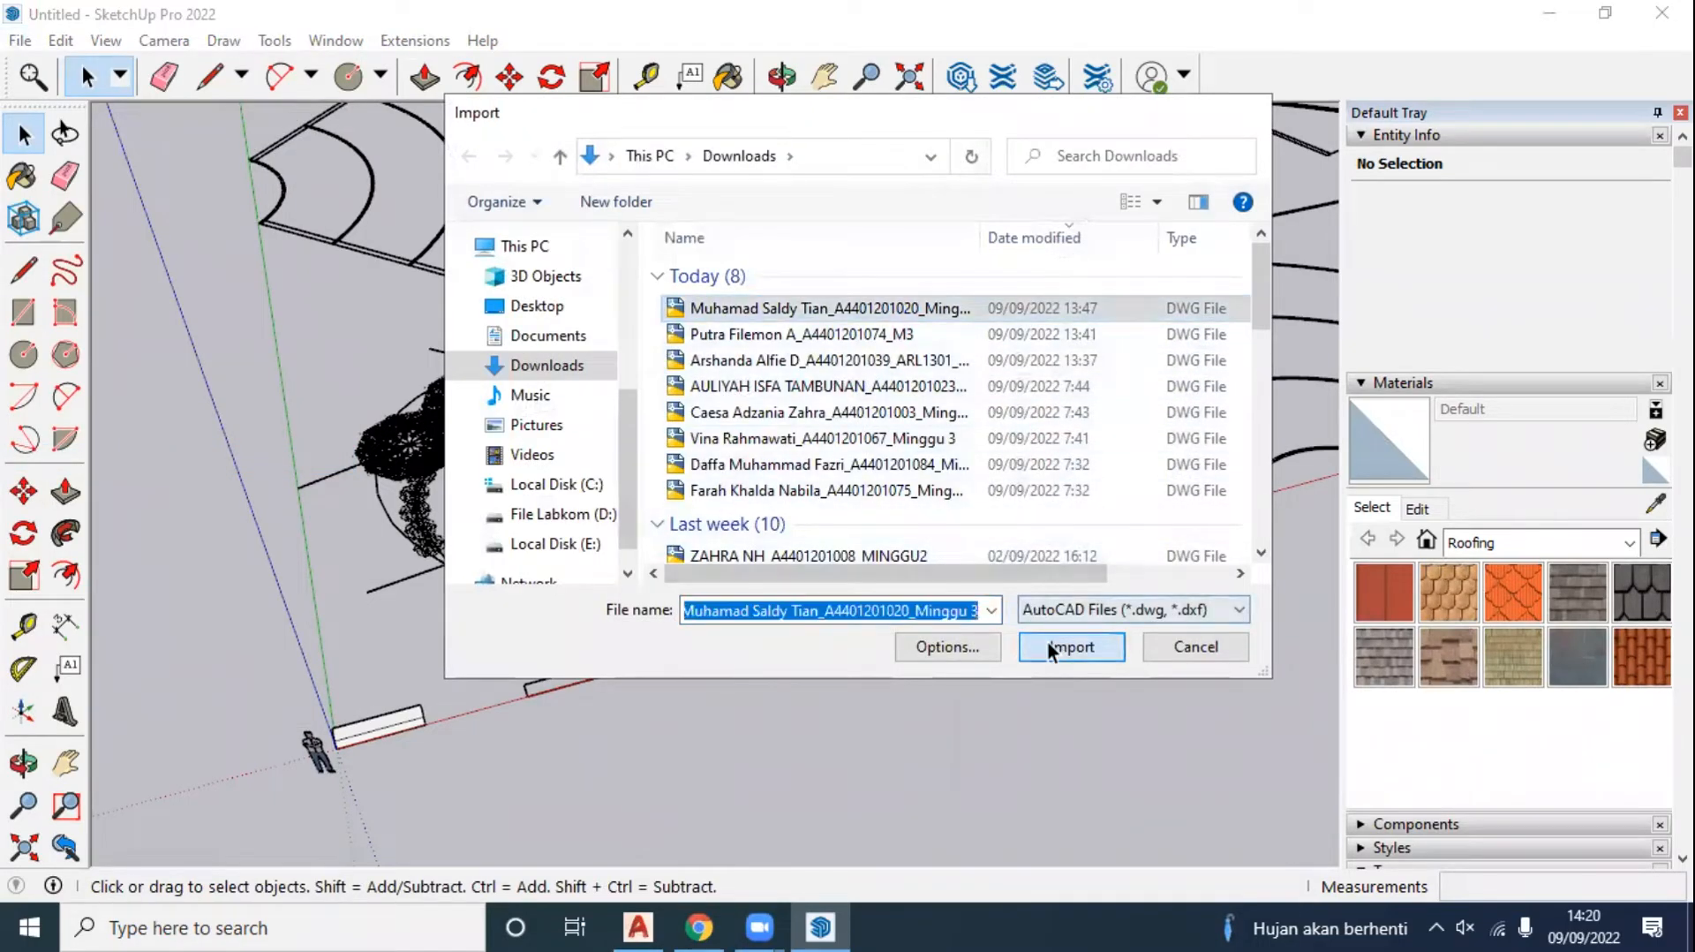
click(1049, 645)
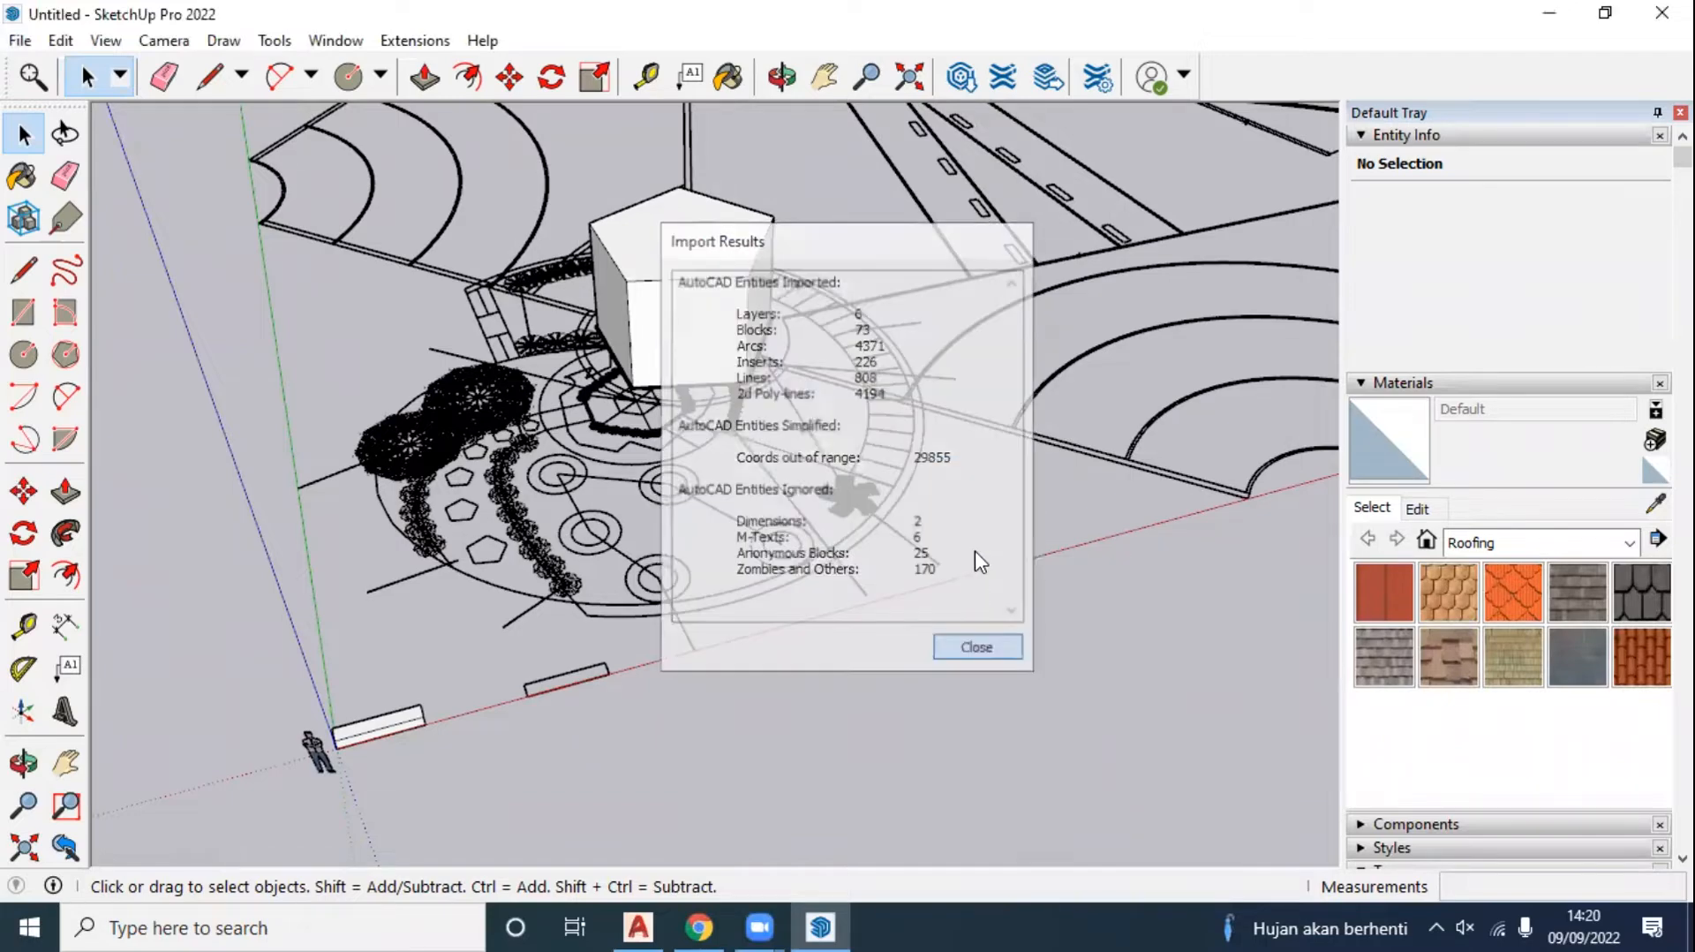
Step: Examine the newly imported trees, hatching and paths around the extruded pentagon from several angles
scroll(974, 528, down, 1)
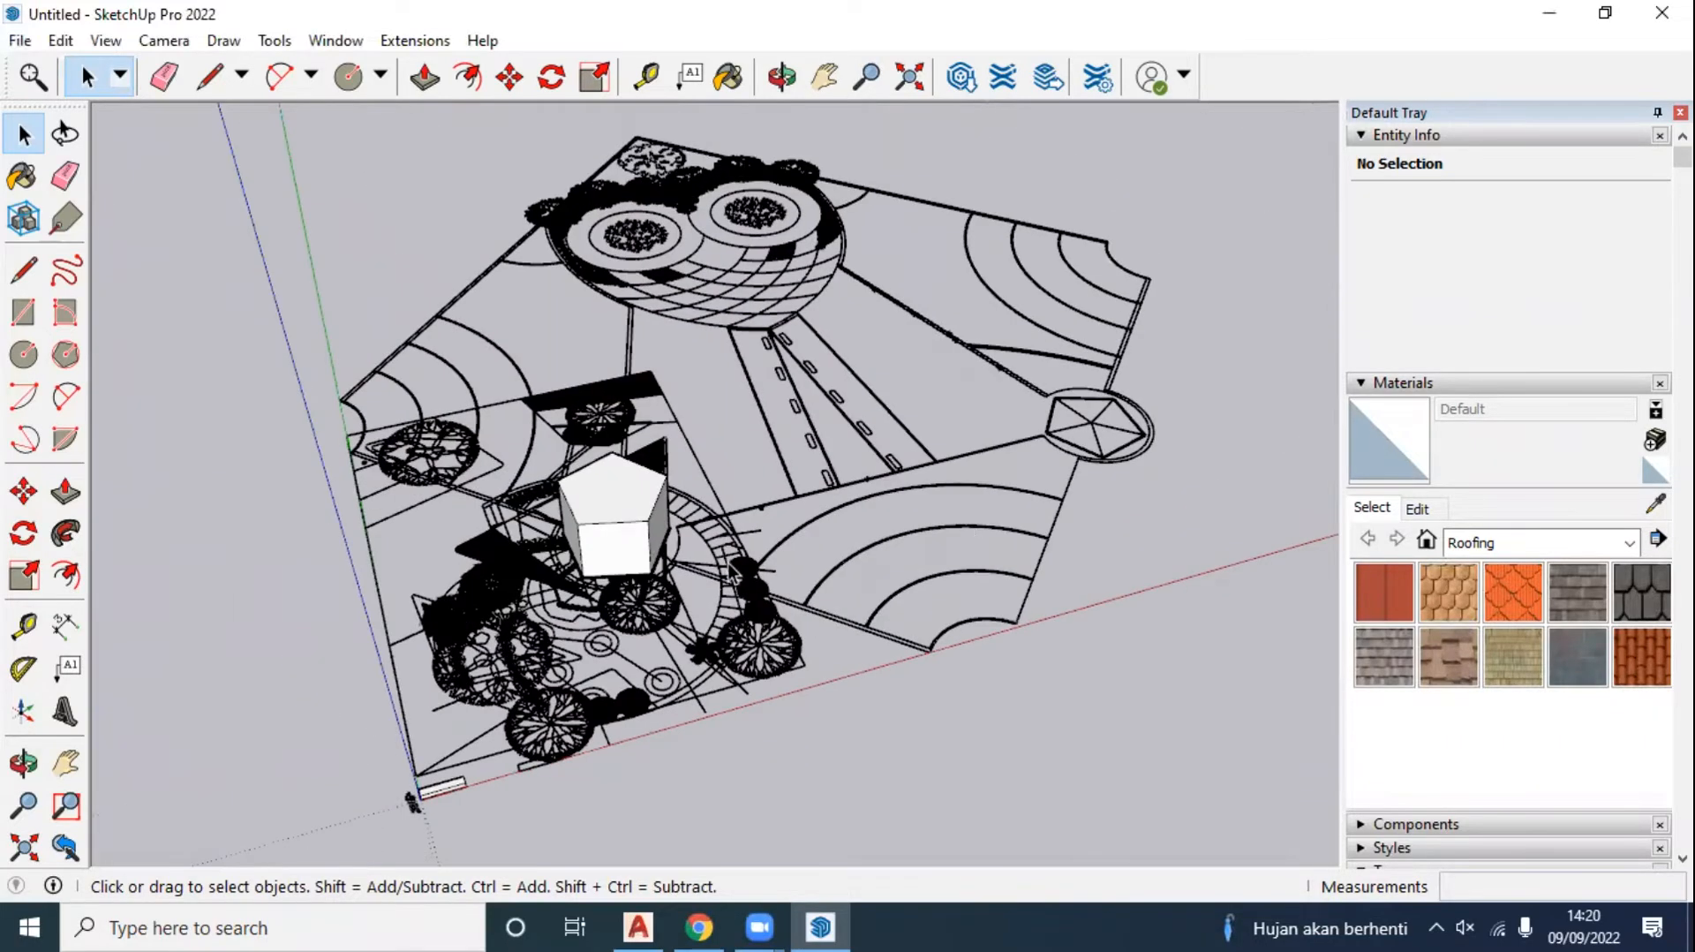
scroll(735, 572, down, 1)
scroll(582, 573, up, 6)
mouse_move(448, 590)
middle_down()
mouse_move(976, 555)
mouse_move(456, 623)
middle_up()
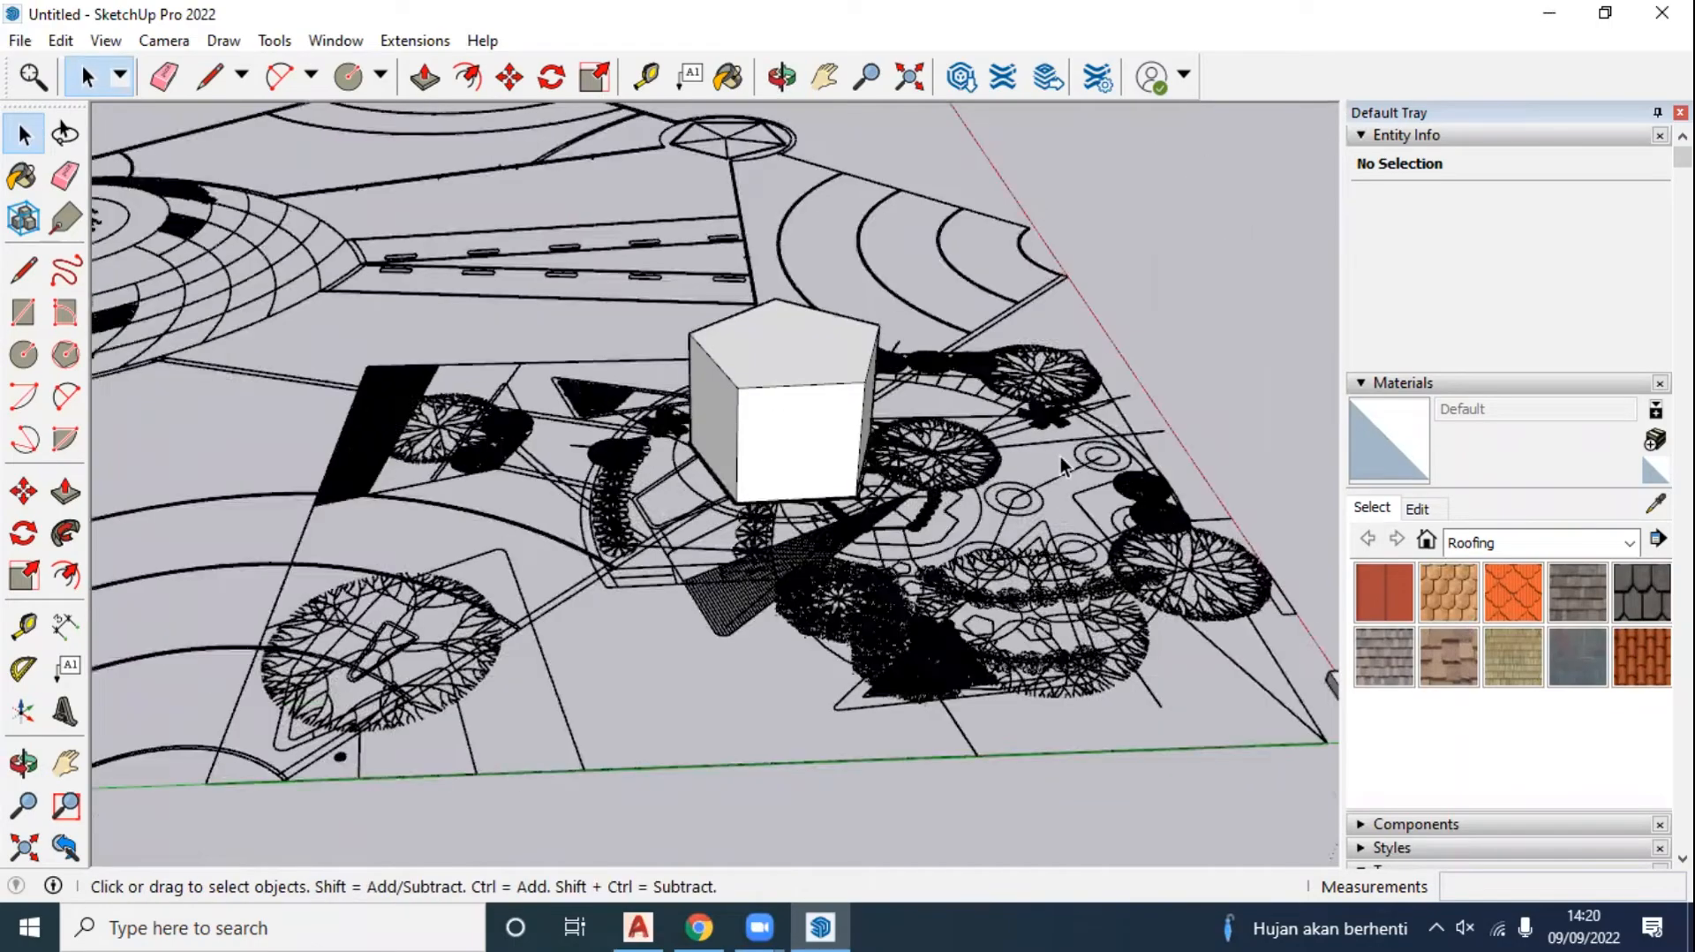
scroll(1011, 477, up, 5)
middle_drag(1007, 484, 466, 735)
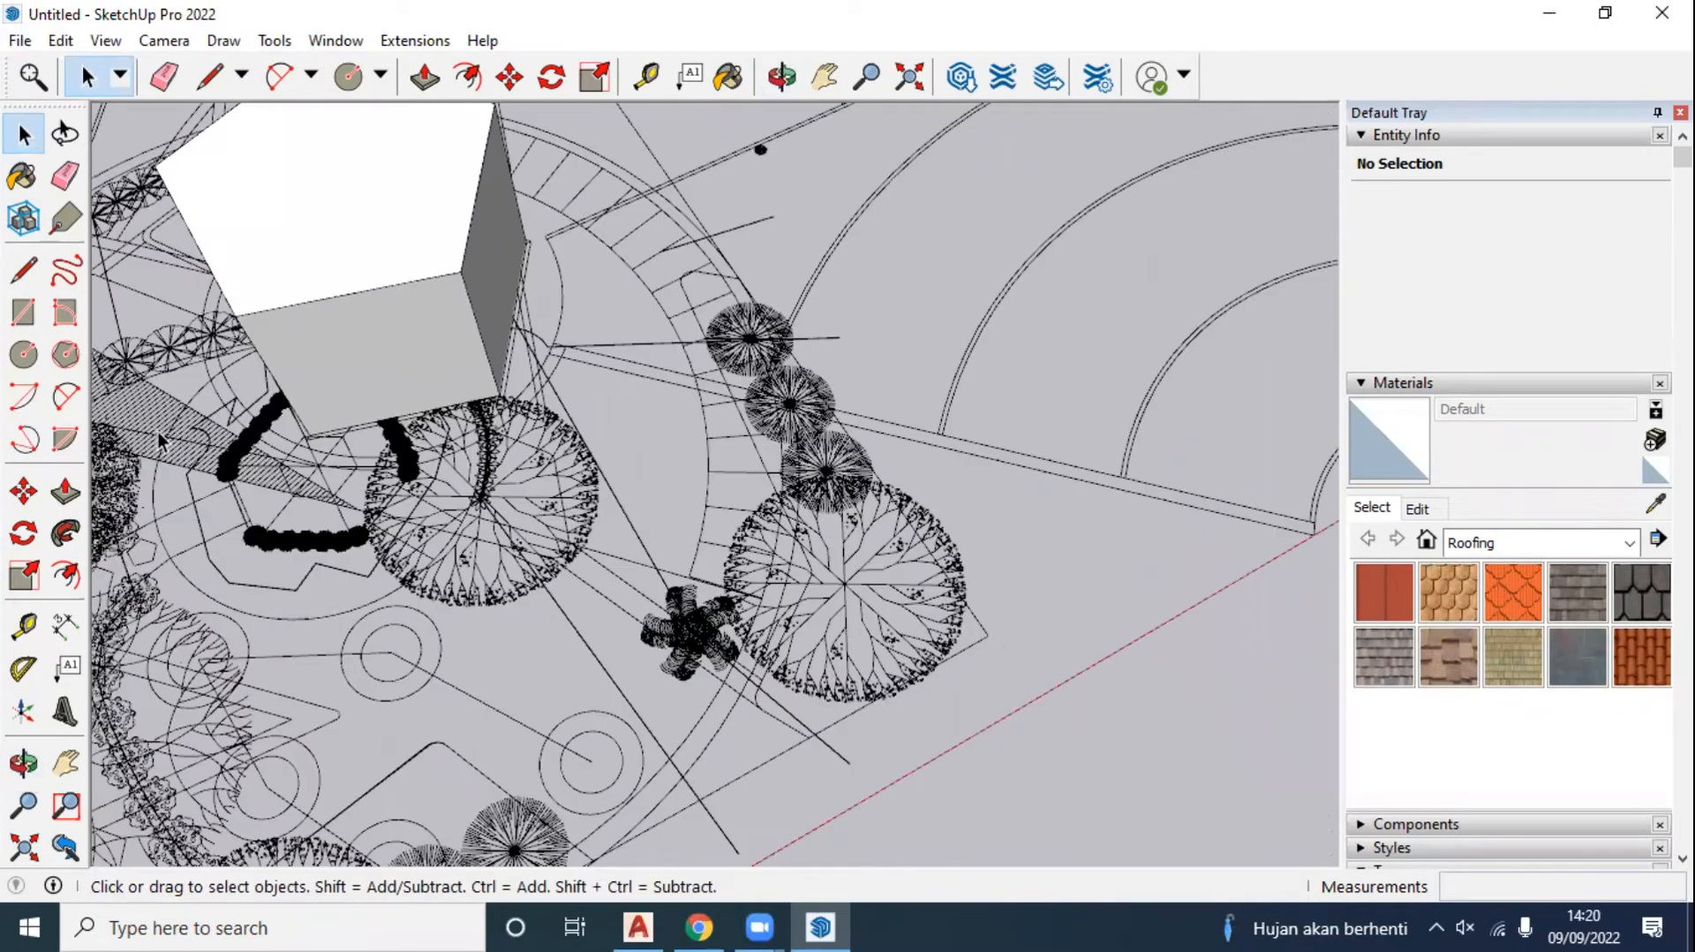
scroll(159, 432, down, 3)
scroll(161, 431, up, 2)
scroll(487, 498, down, 2)
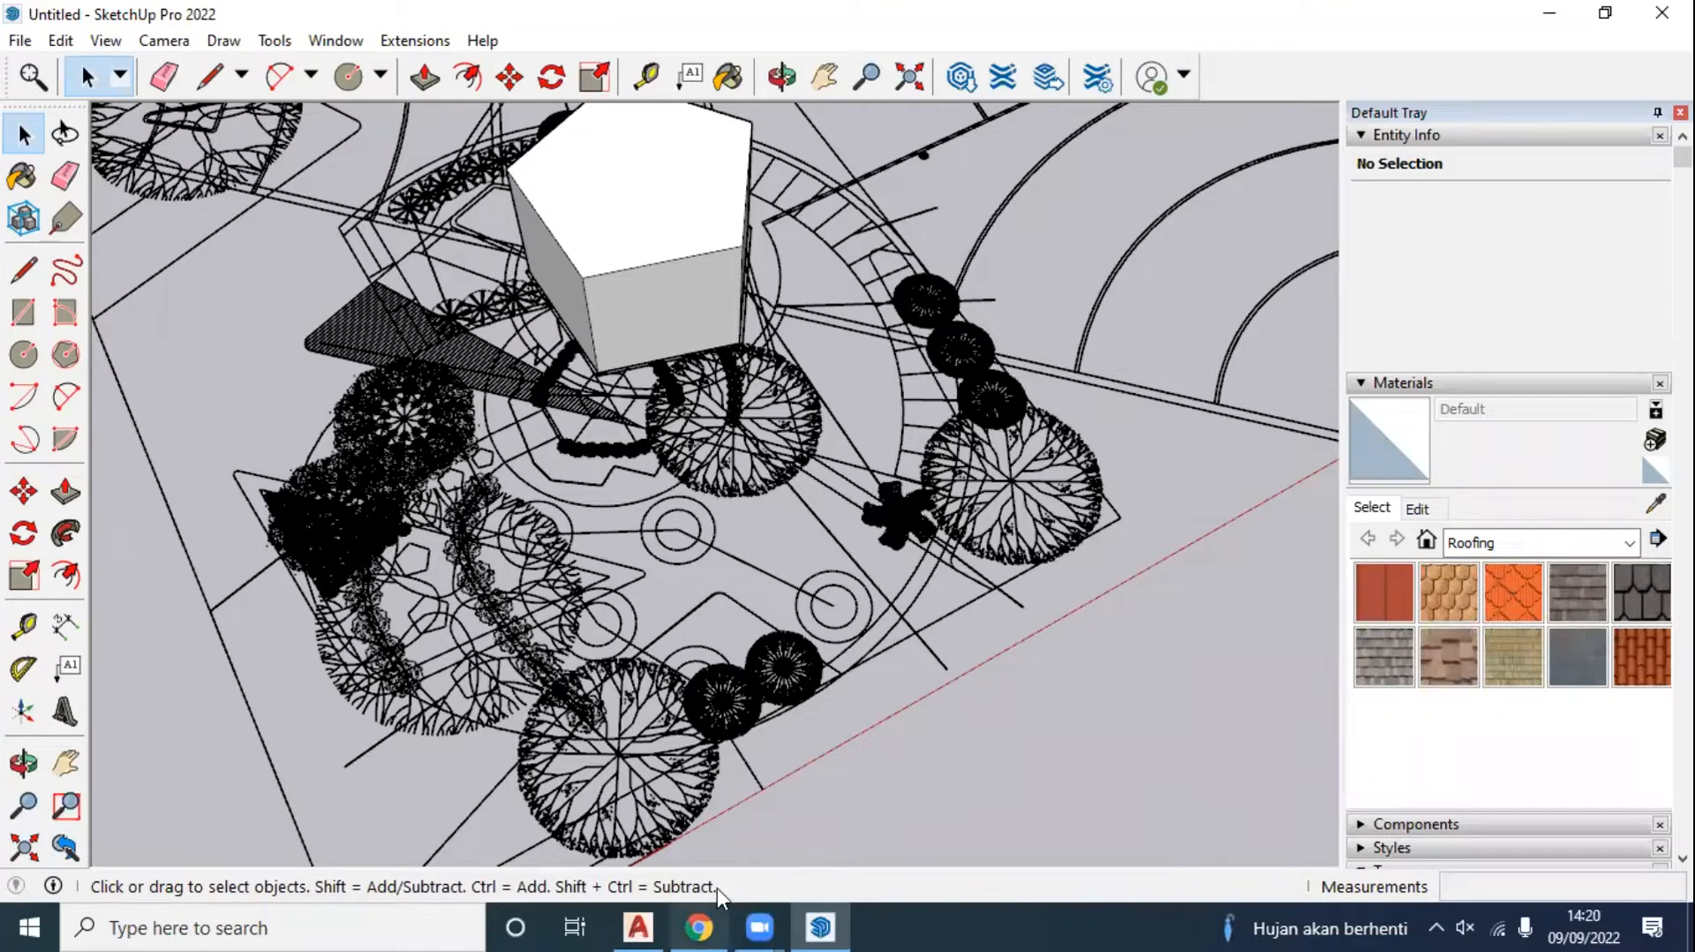
Step: Switch to AutoCAD and delete the two small rectangles beside the origin in minggu 3 kelas p2.dwg
mouse_move(715, 926)
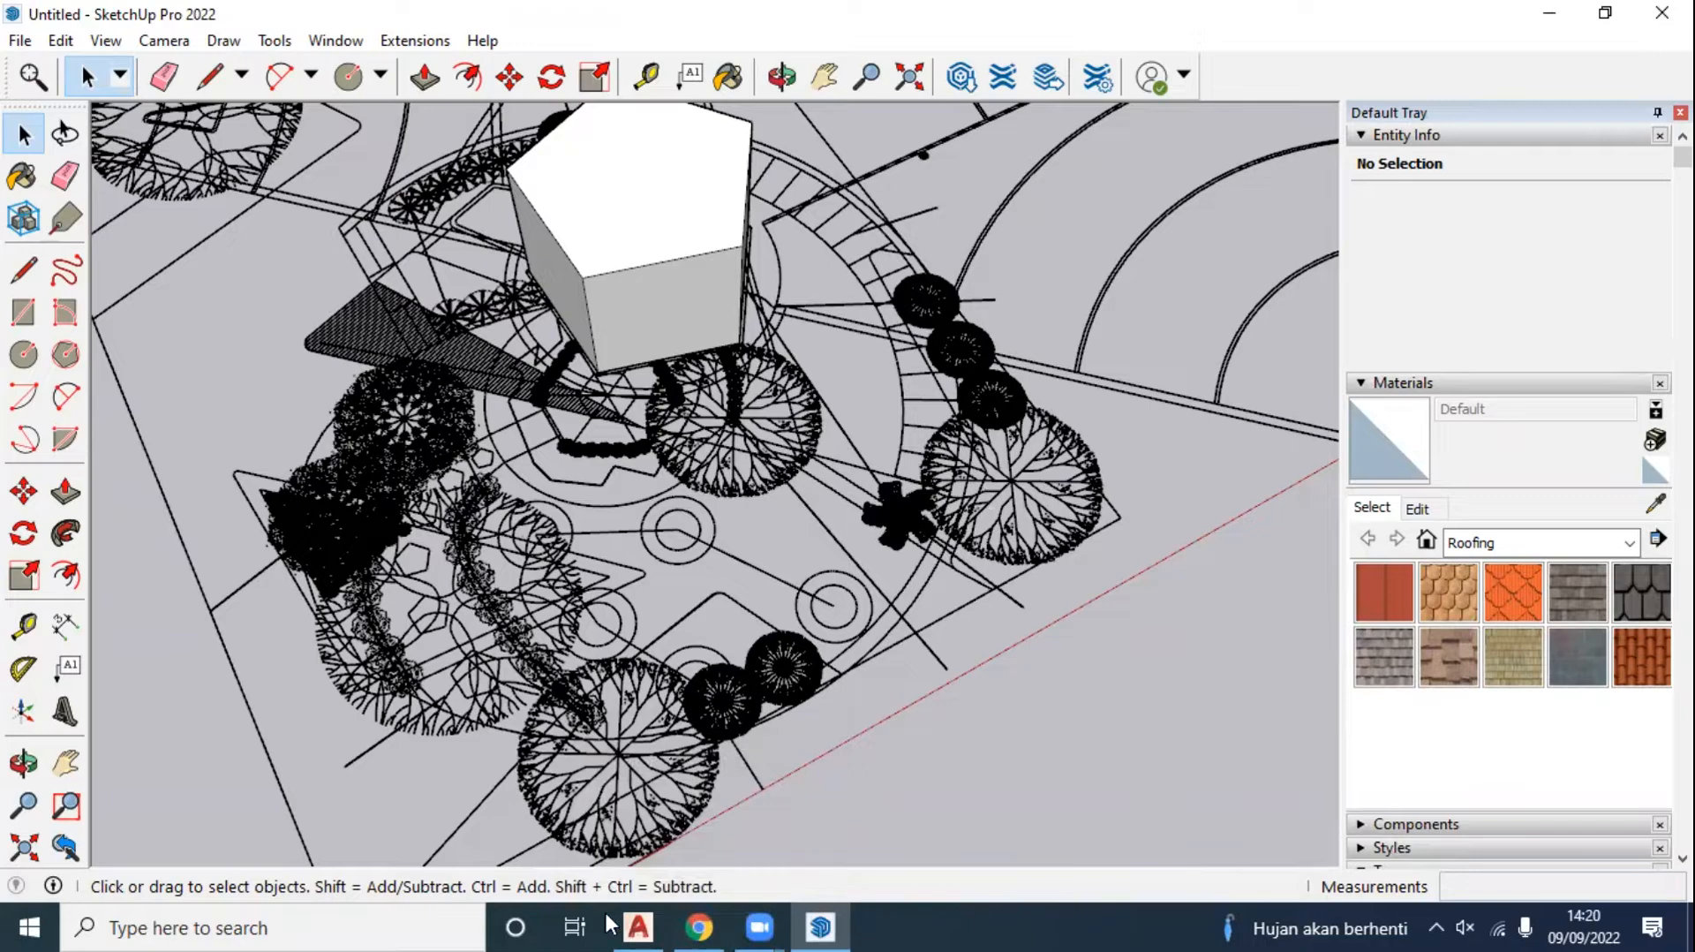
mouse_move(627, 924)
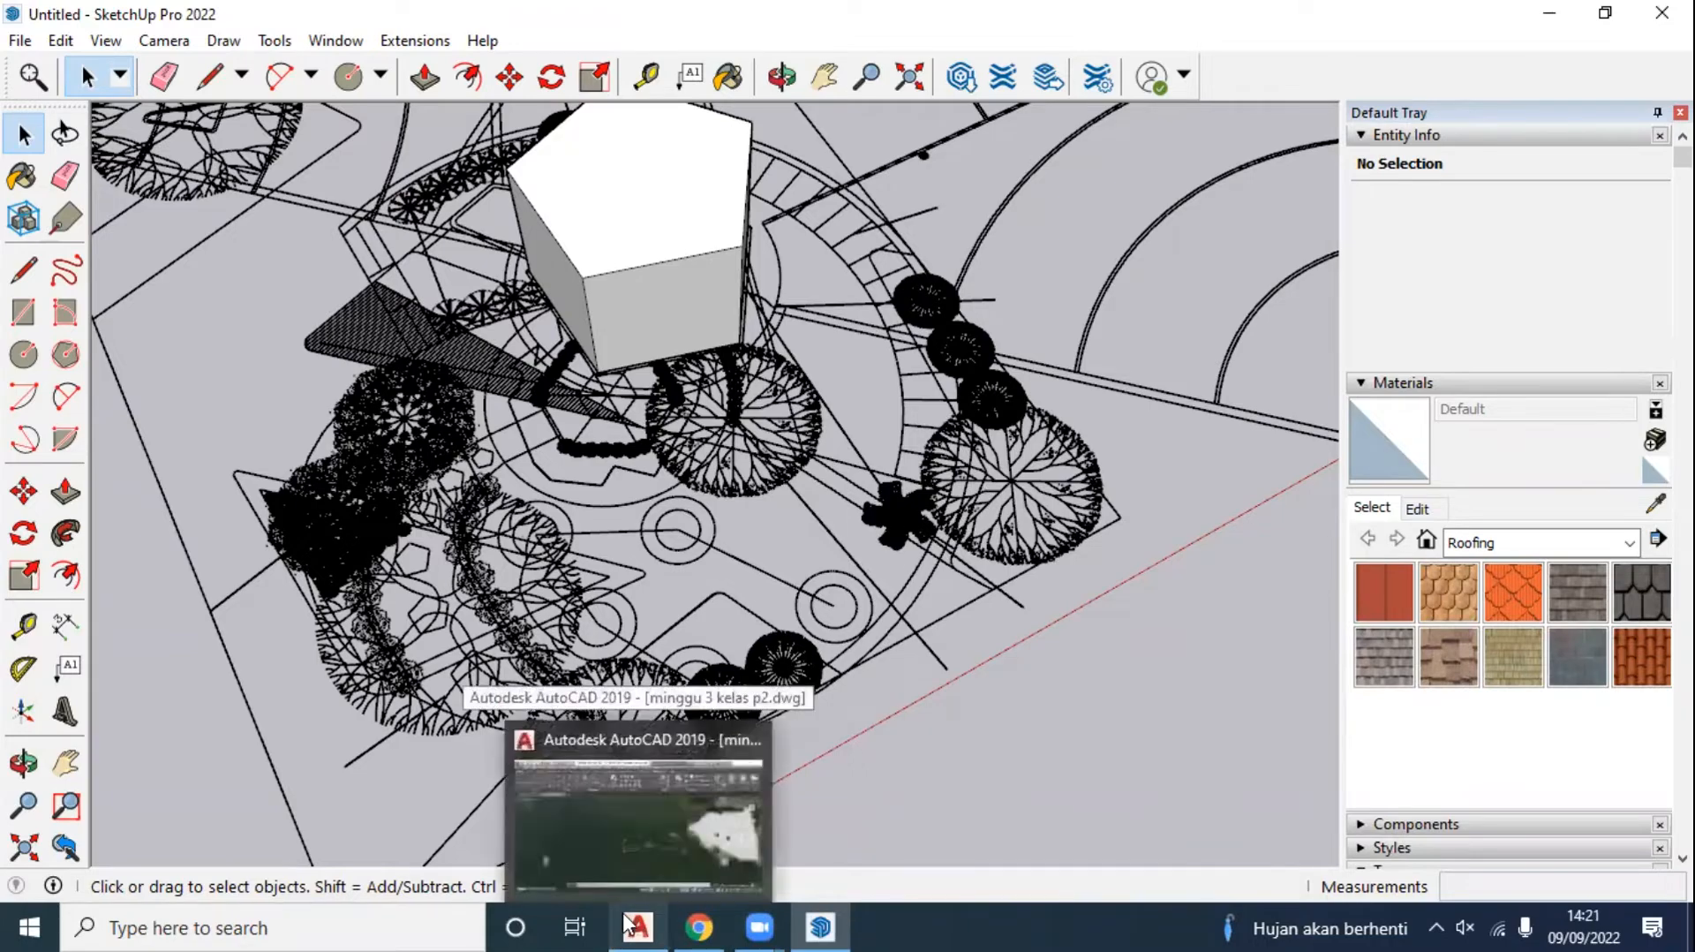
click(626, 924)
scroll(752, 471, down, 5)
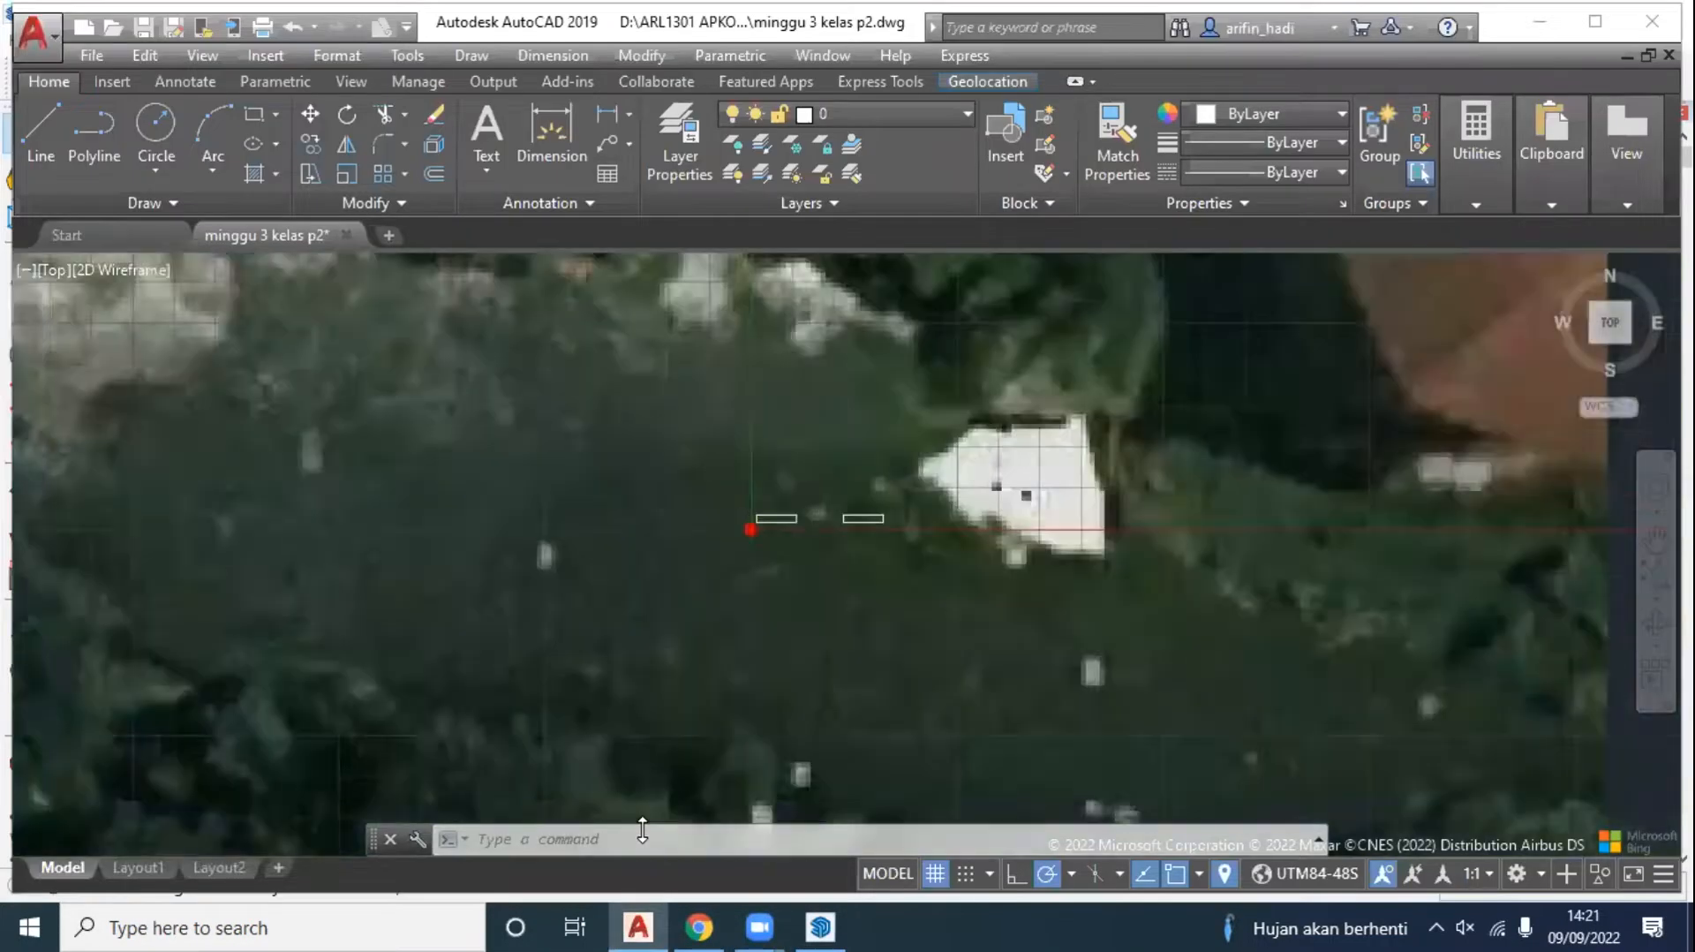
scroll(753, 471, up, 5)
click(746, 562)
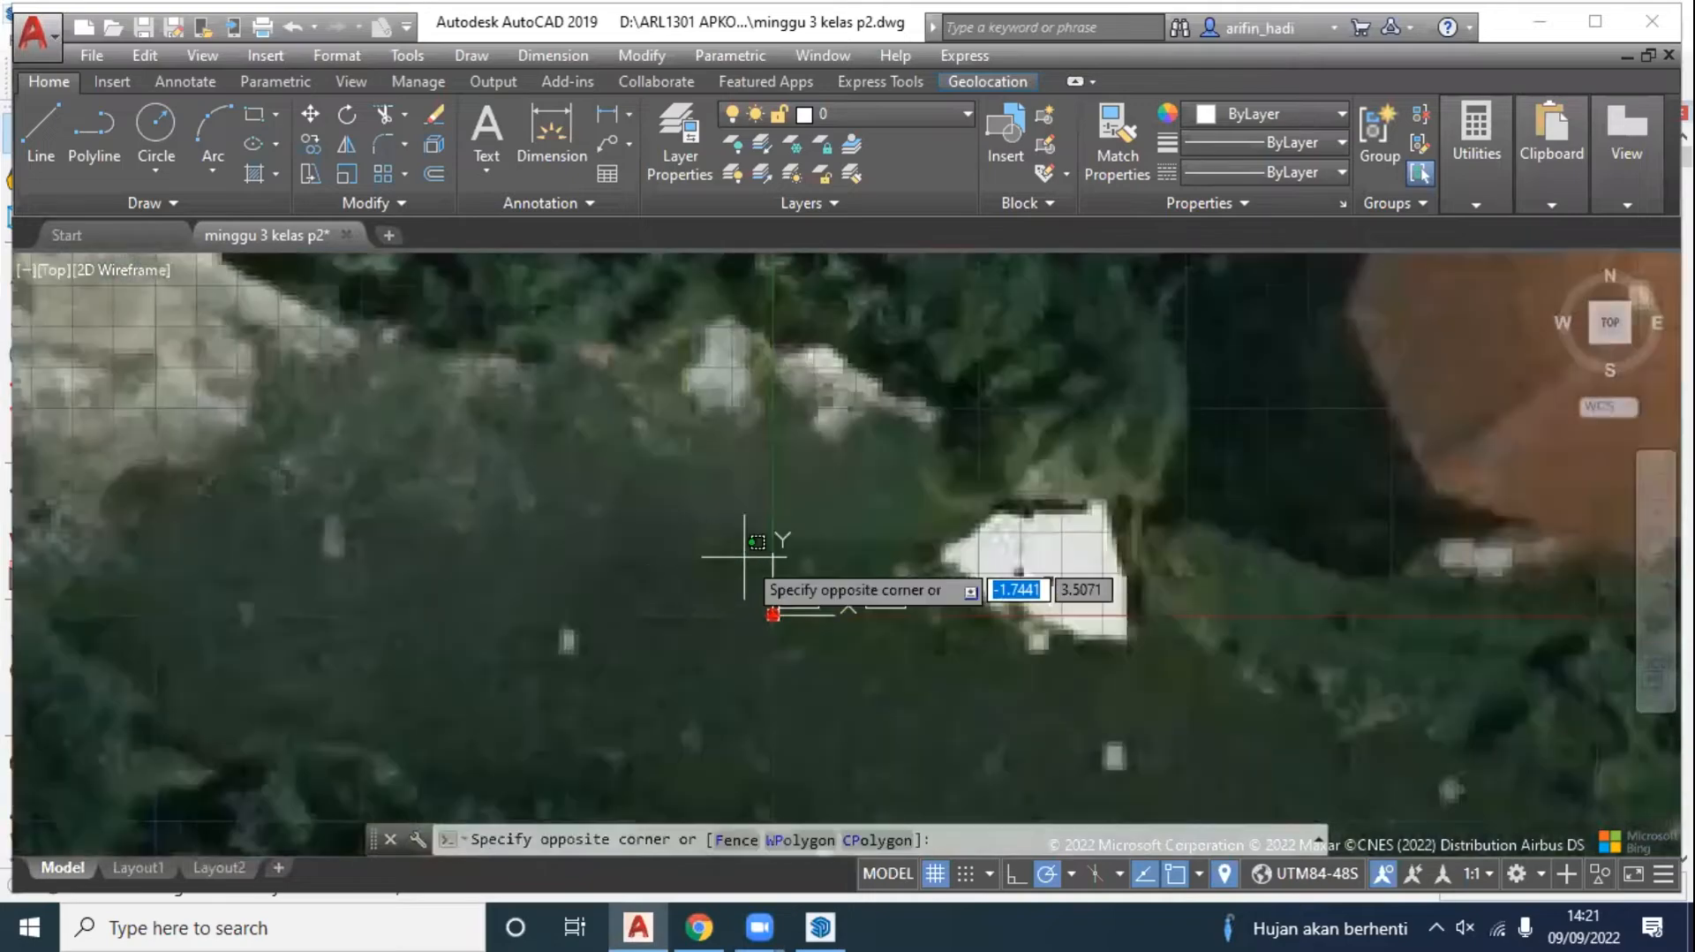
click(879, 608)
mouse_move(799, 600)
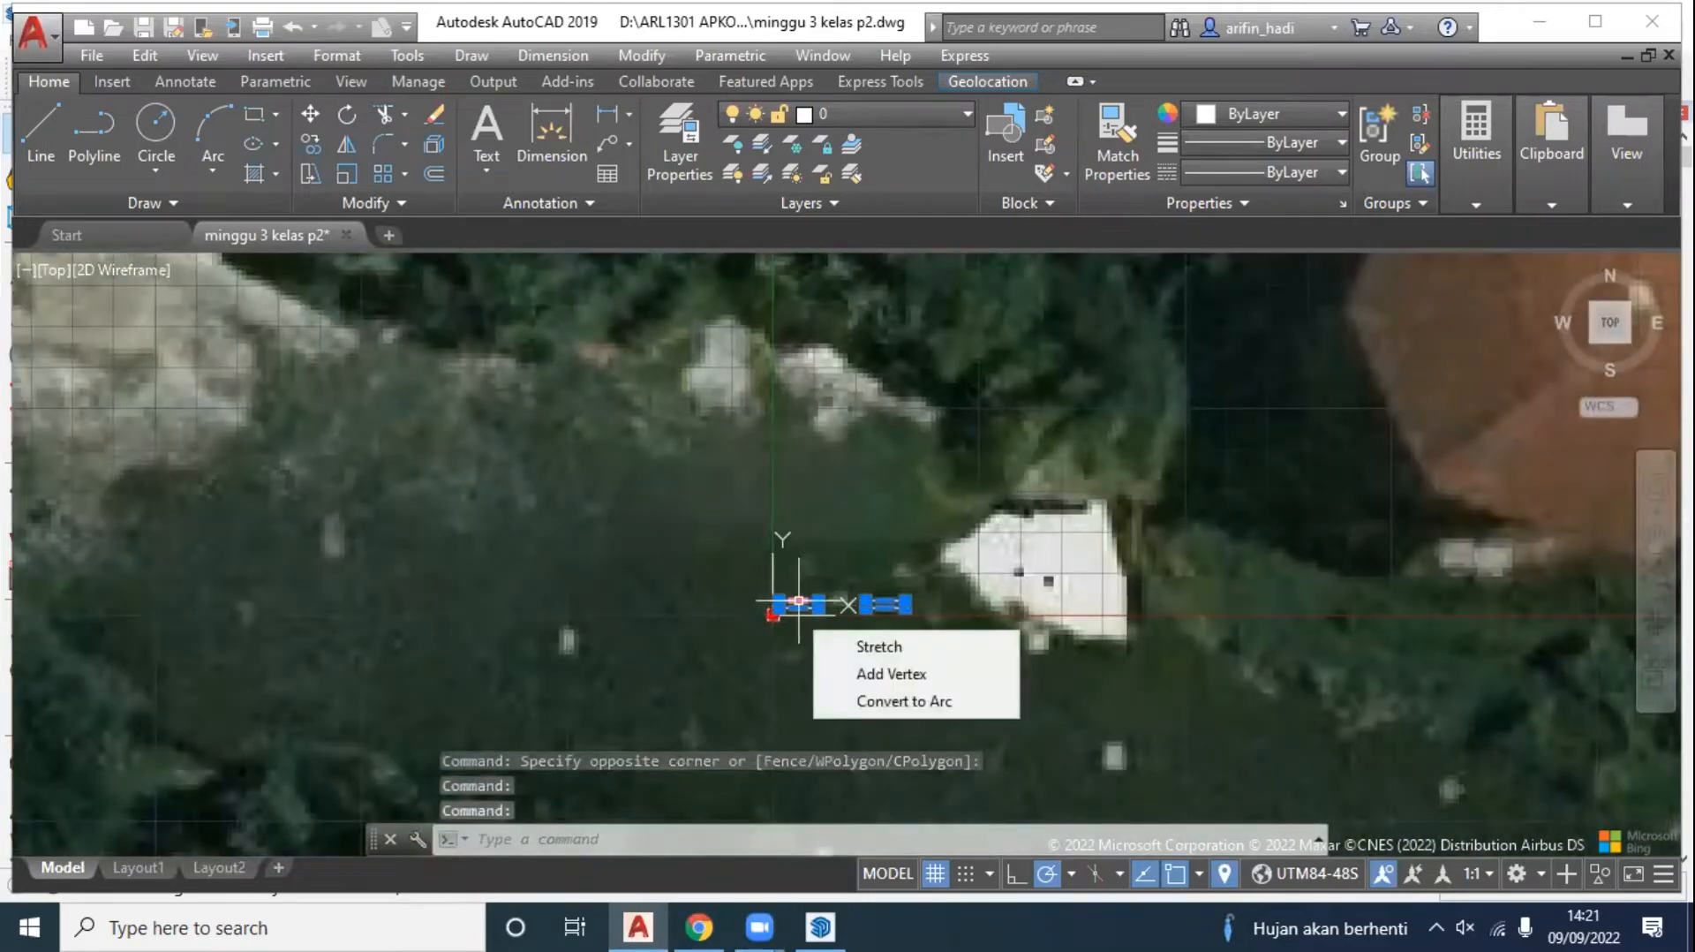
key(Delete)
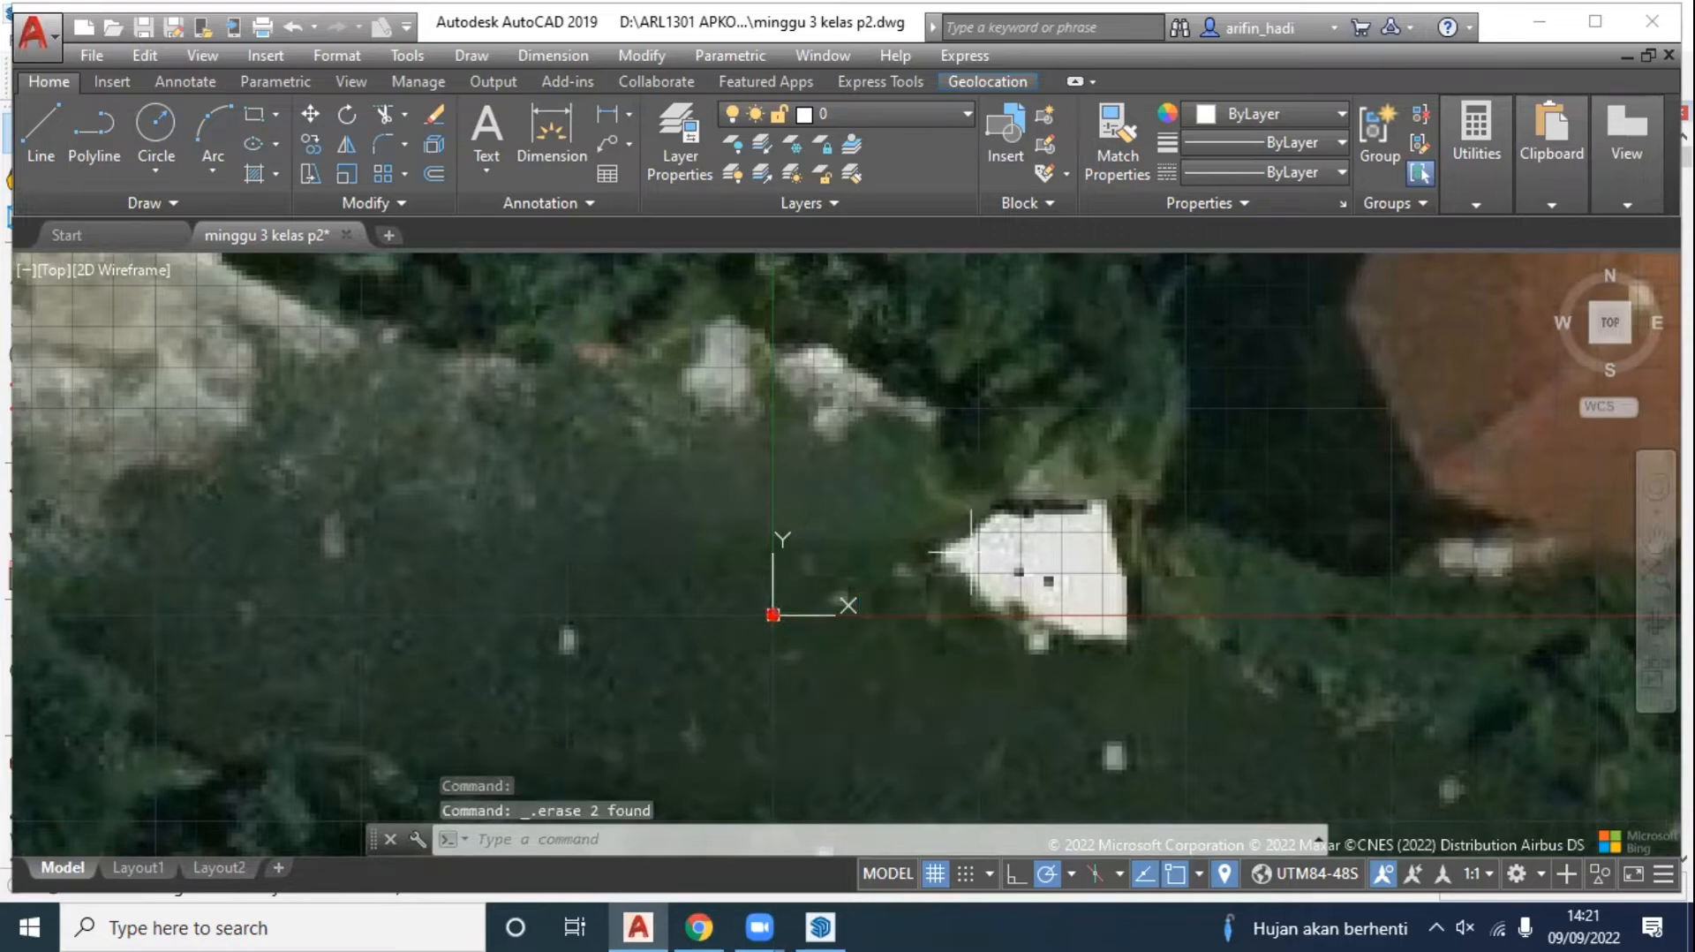
Step: Create a new layer named ext_batas tapak
scroll(963, 539, down, 4)
middle_drag(980, 505, 926, 594)
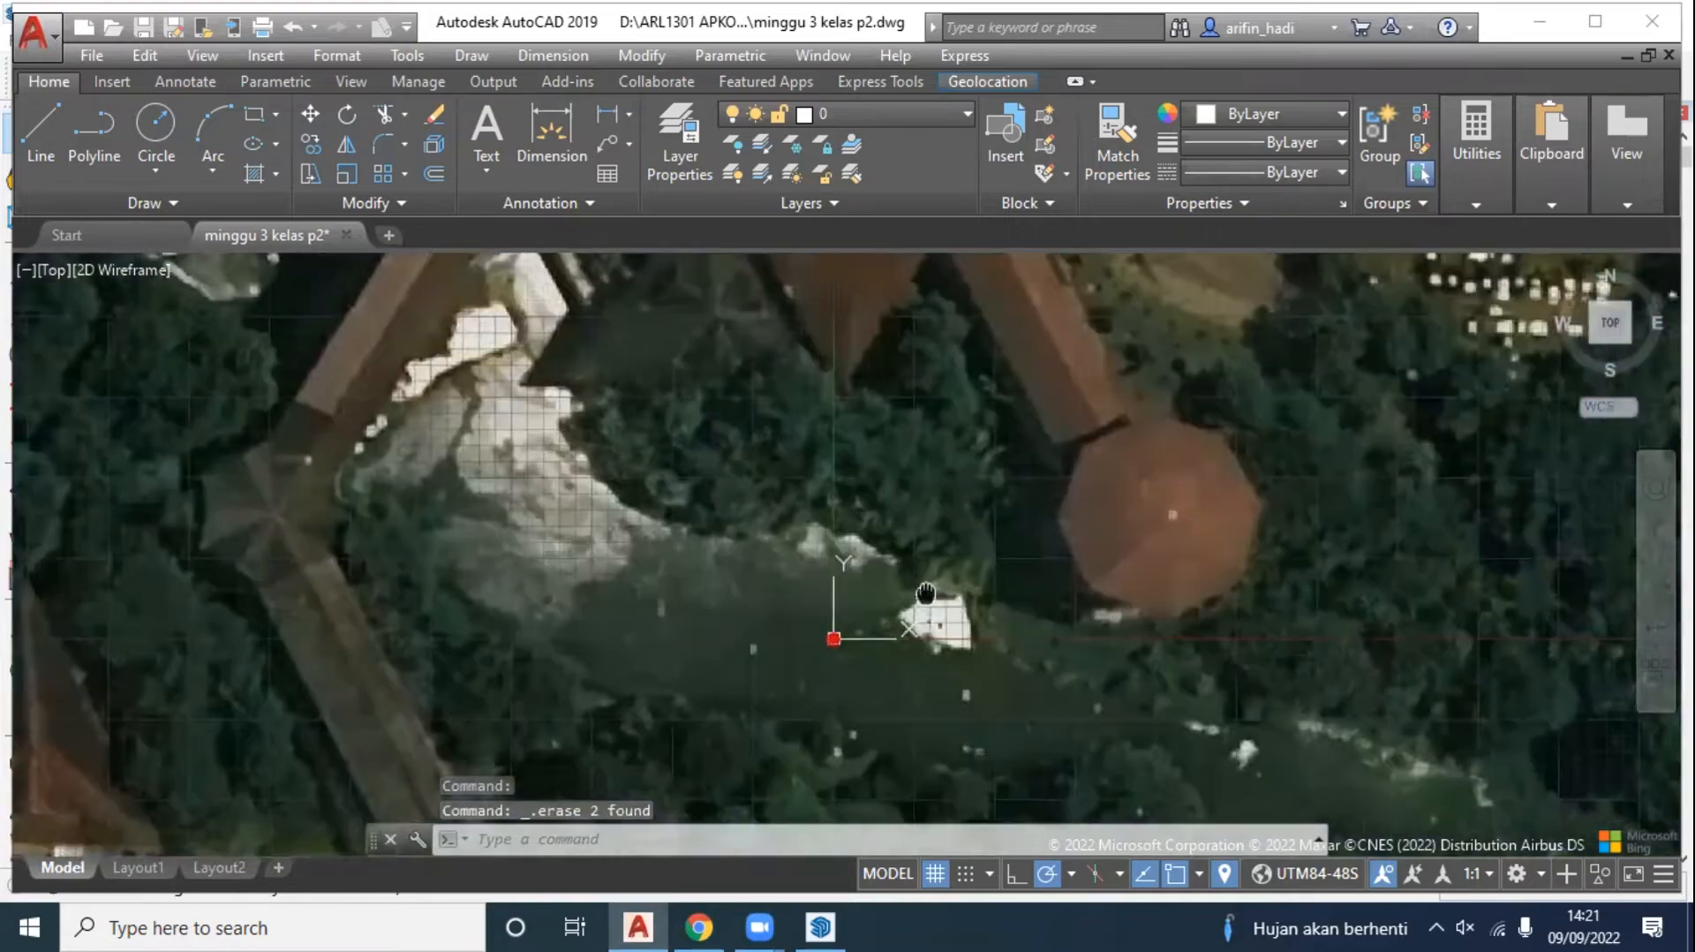
scroll(926, 593, down, 2)
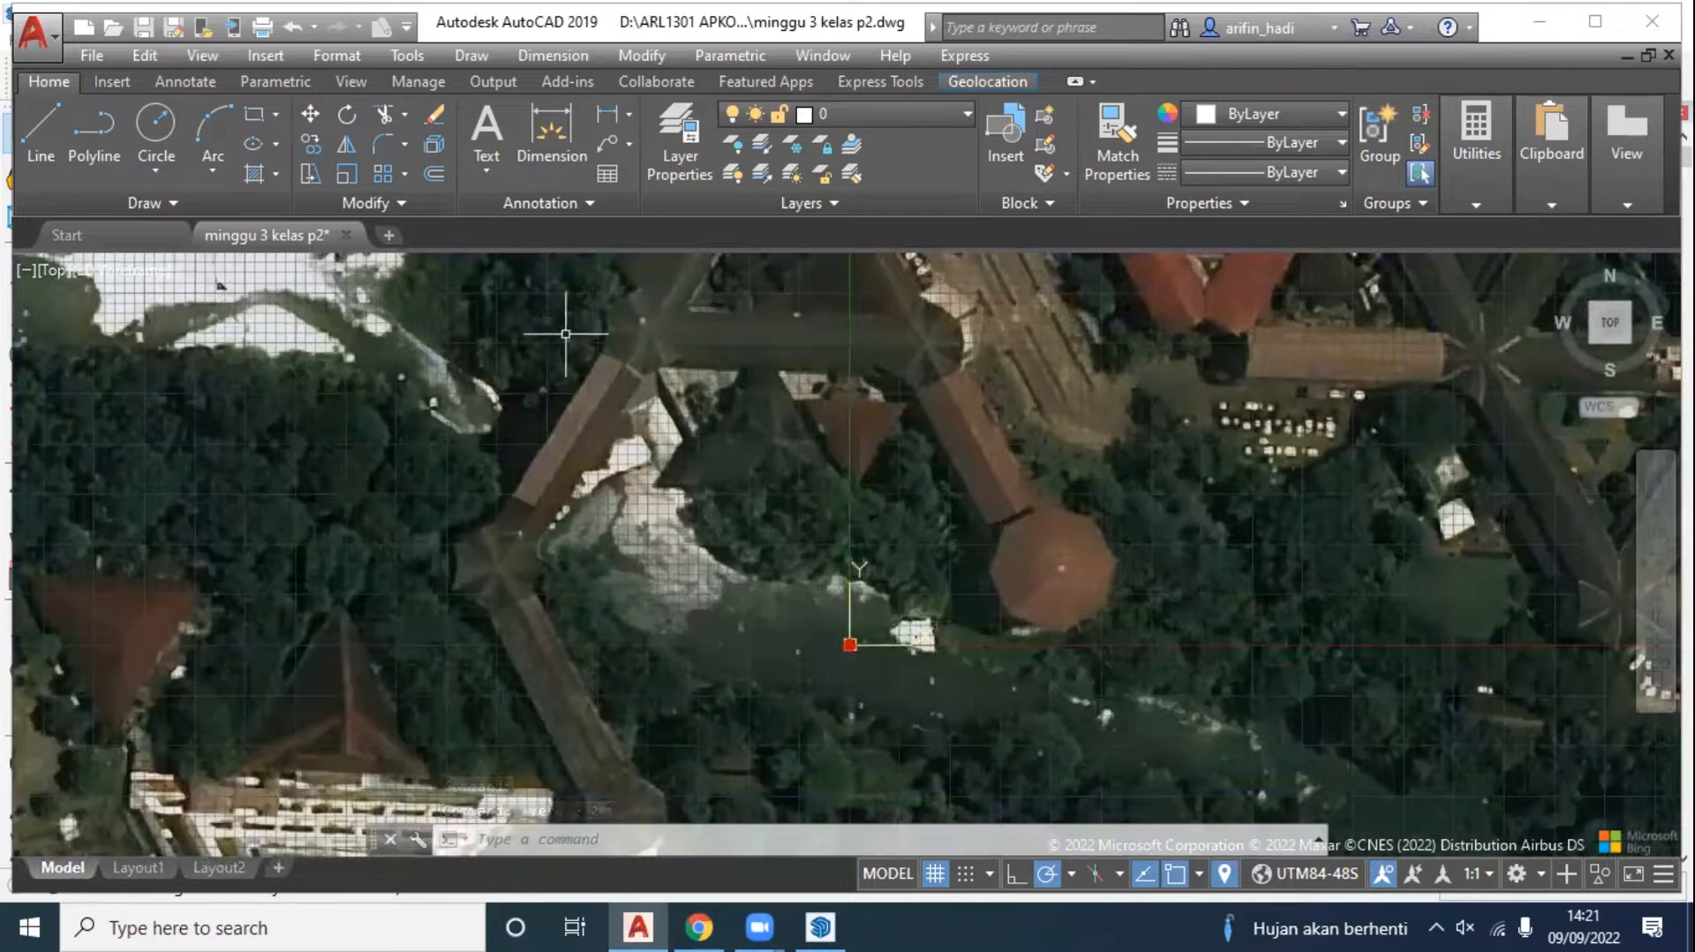
click(697, 139)
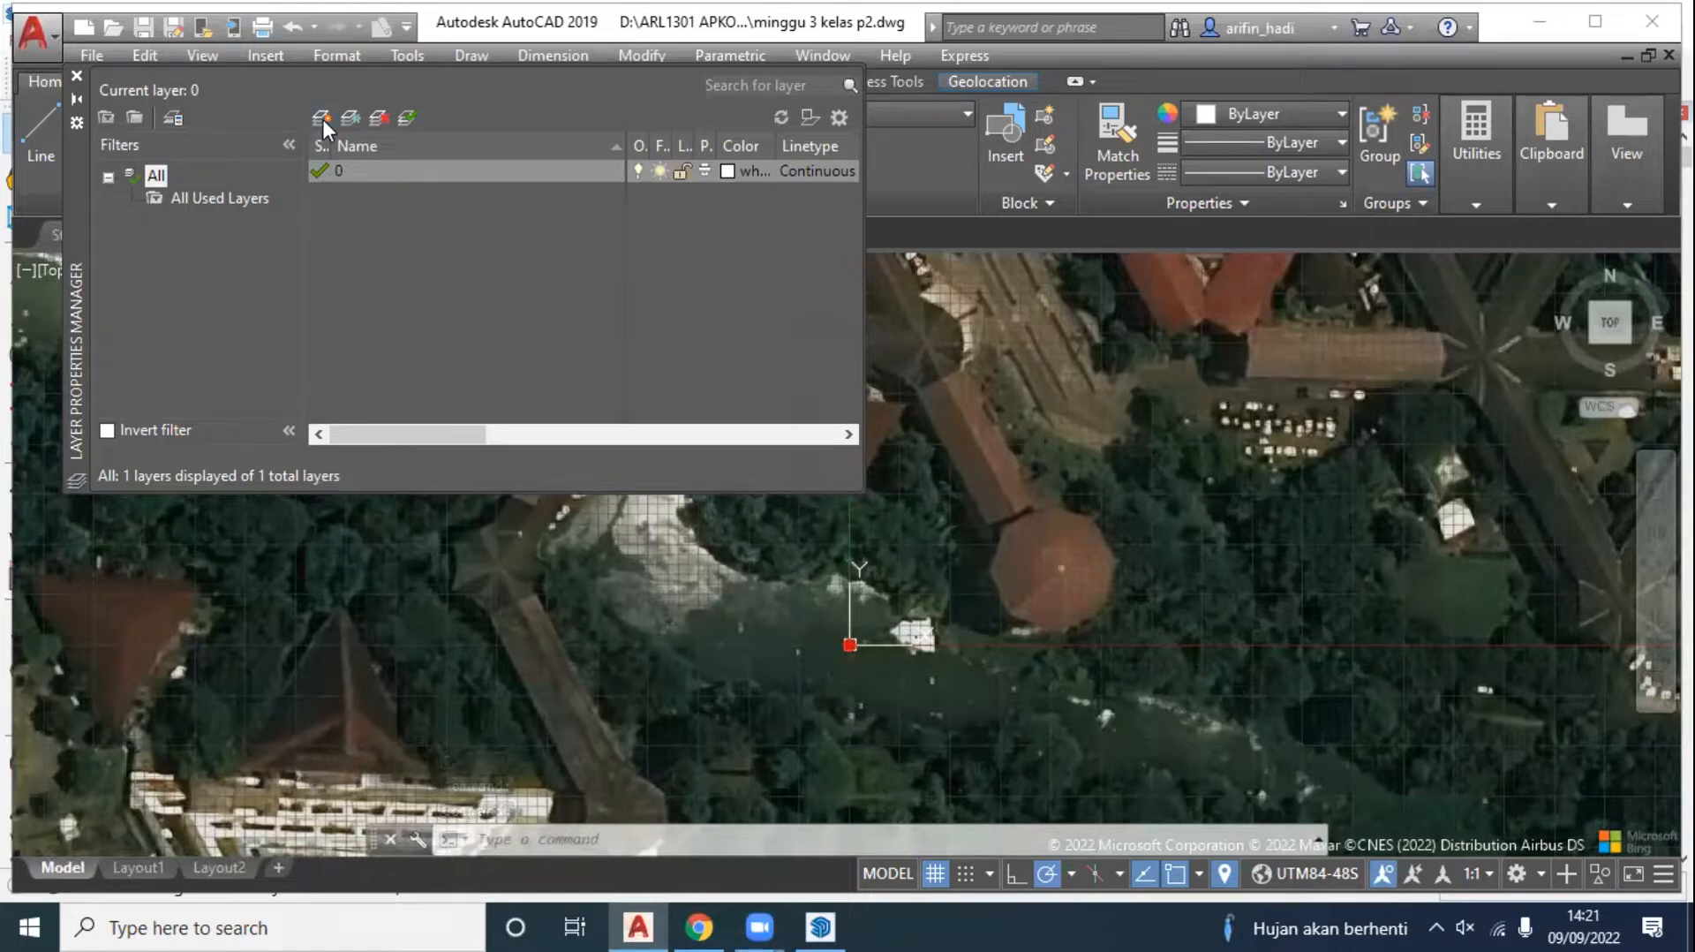
click(322, 119)
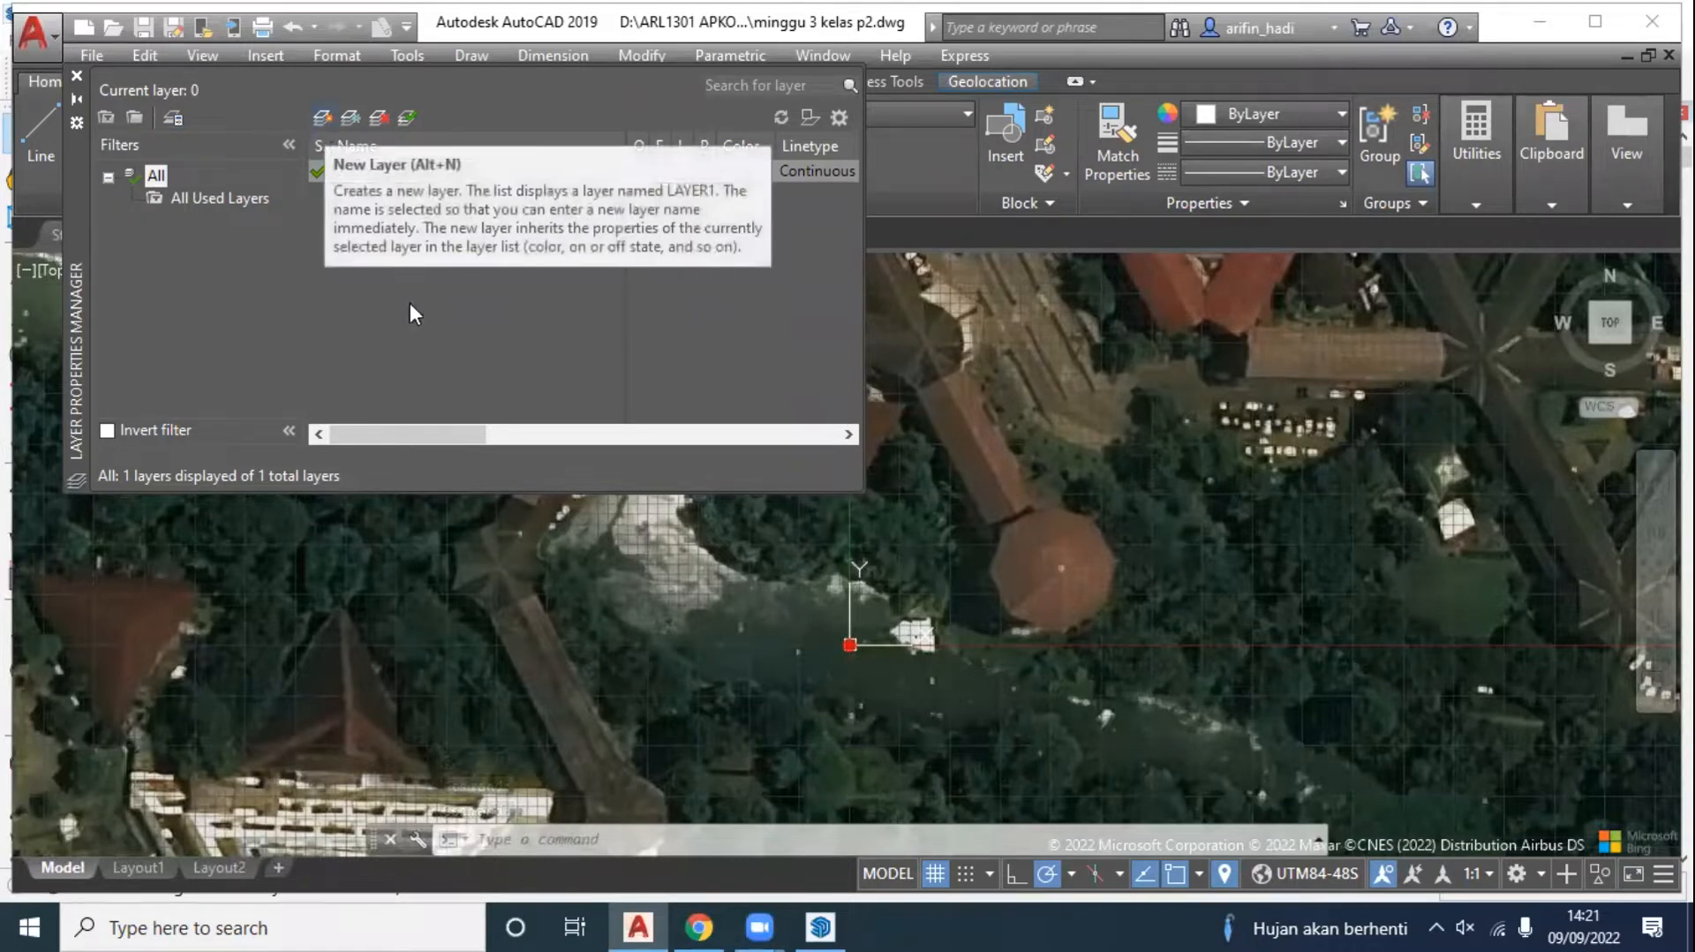
text(e)
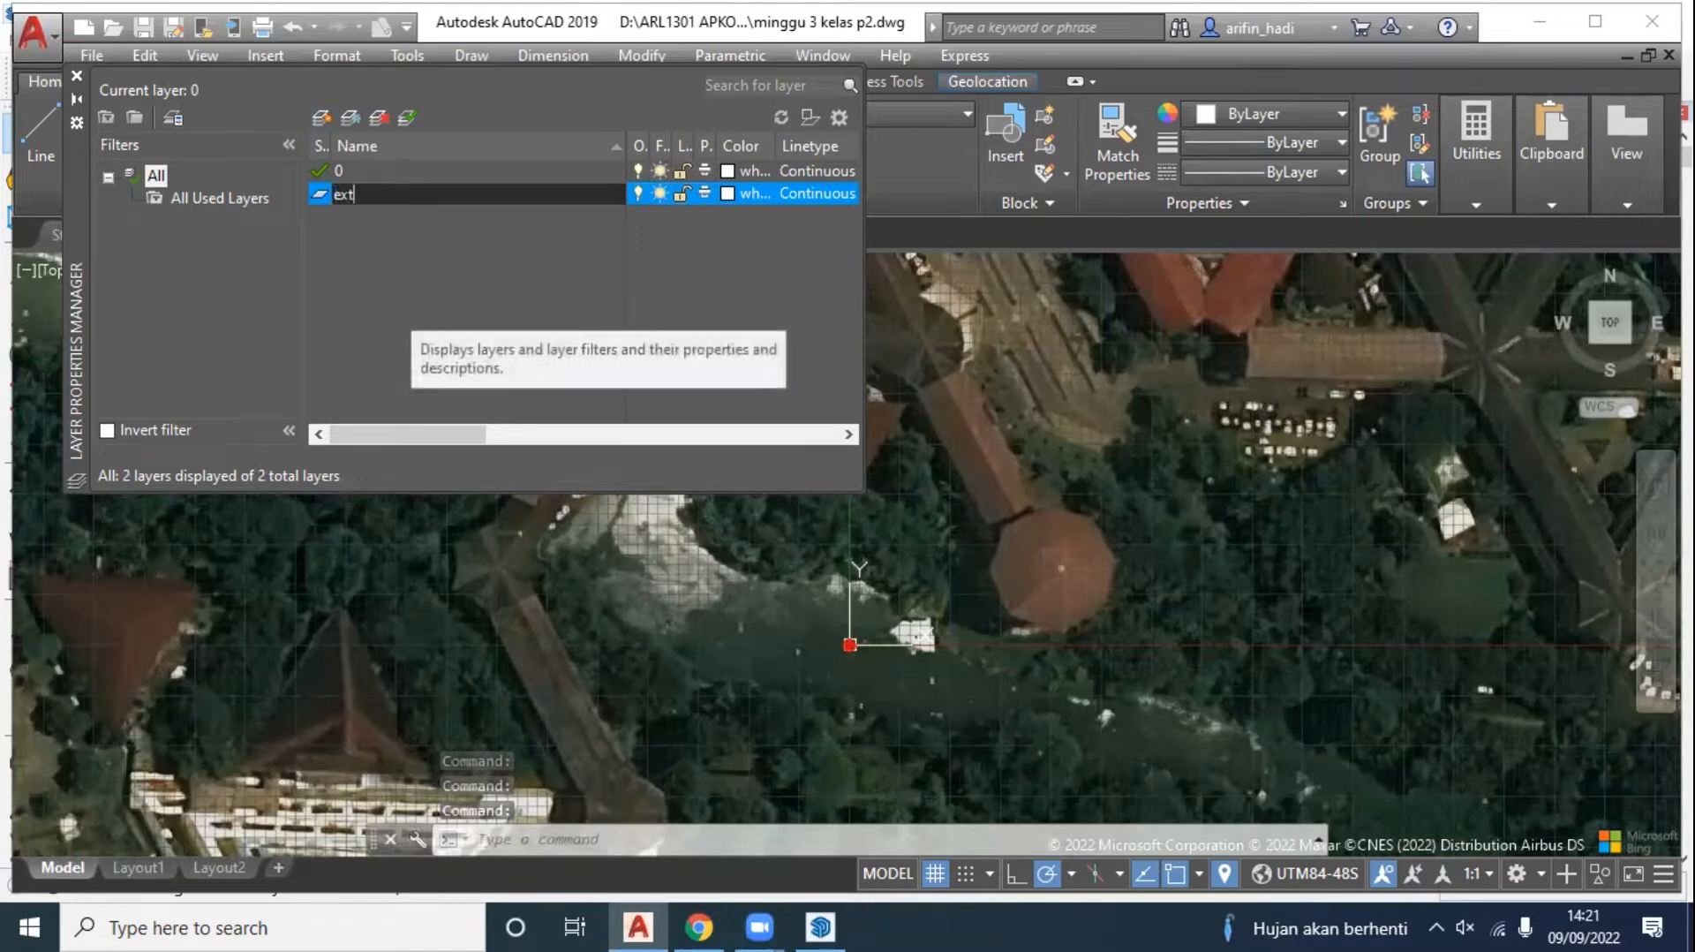
text(xt_batas tapak)
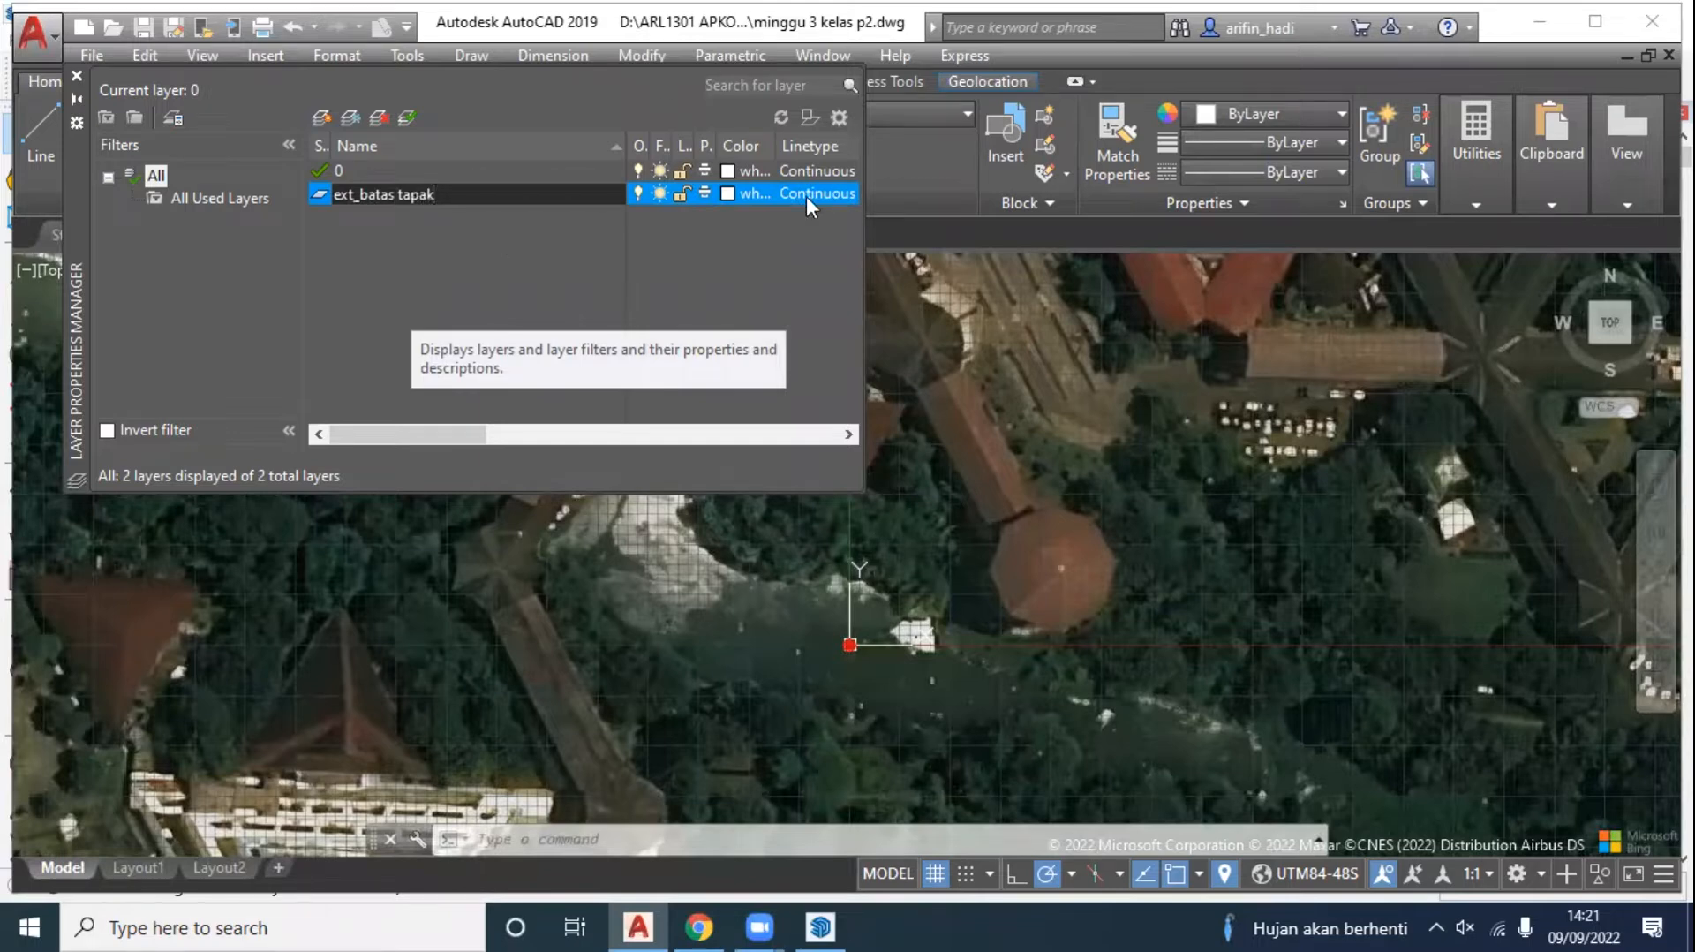
Step: Set the ext_batas tapak layer's color to red, index color 10
click(724, 196)
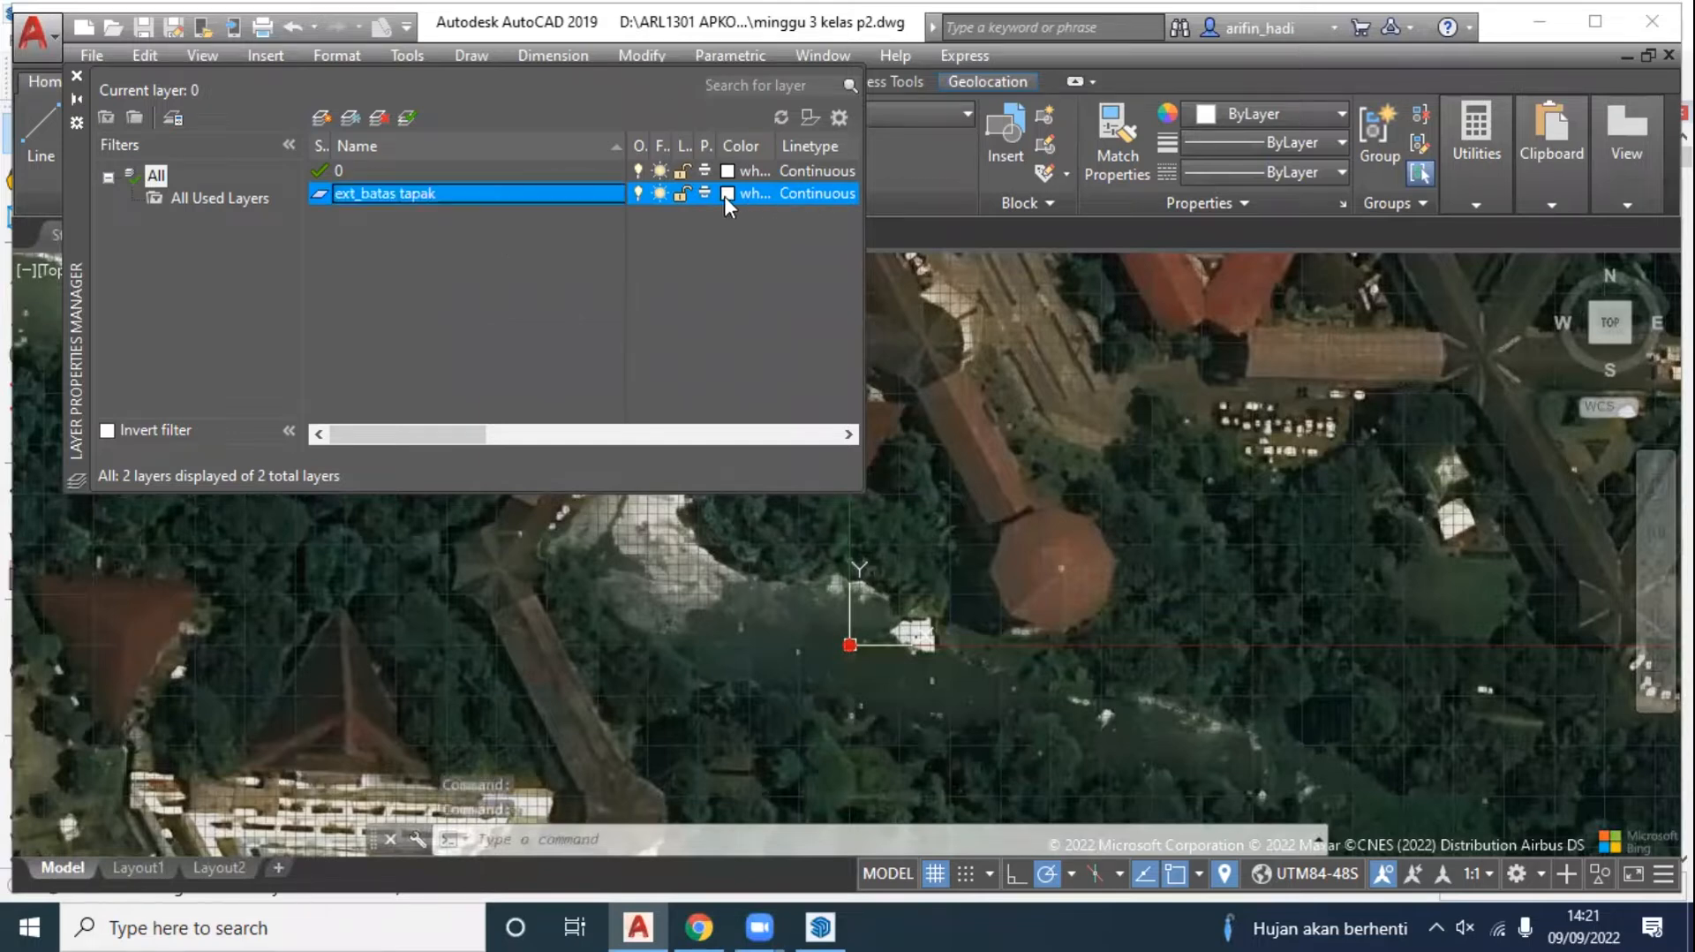
click(649, 377)
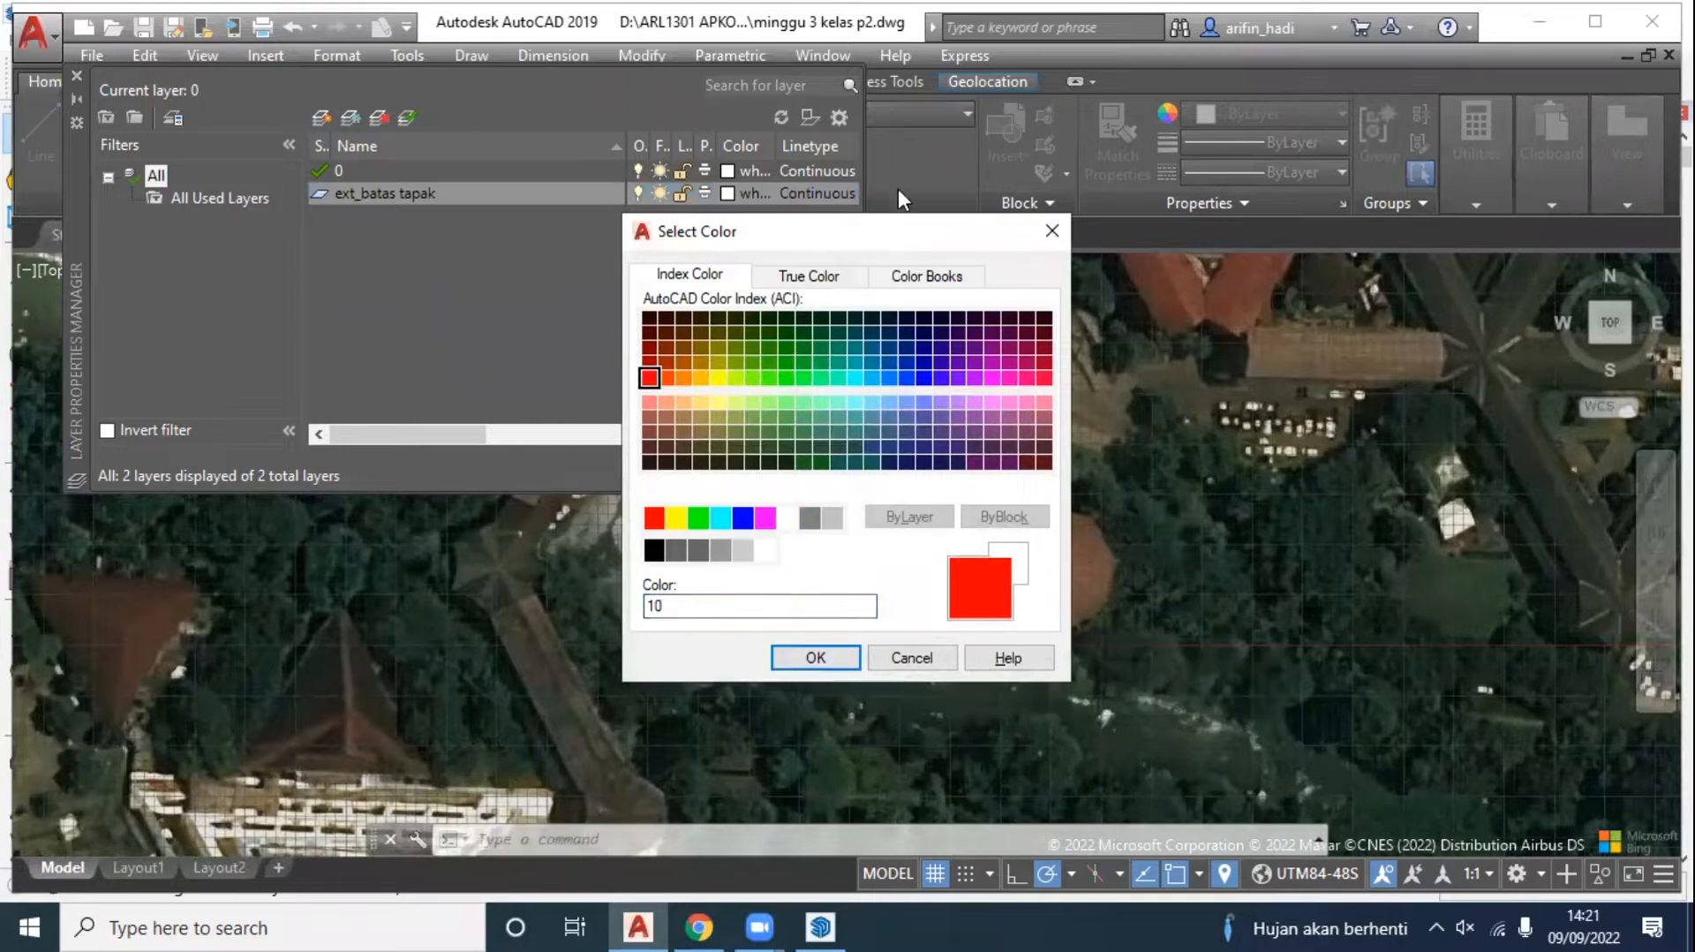
click(804, 657)
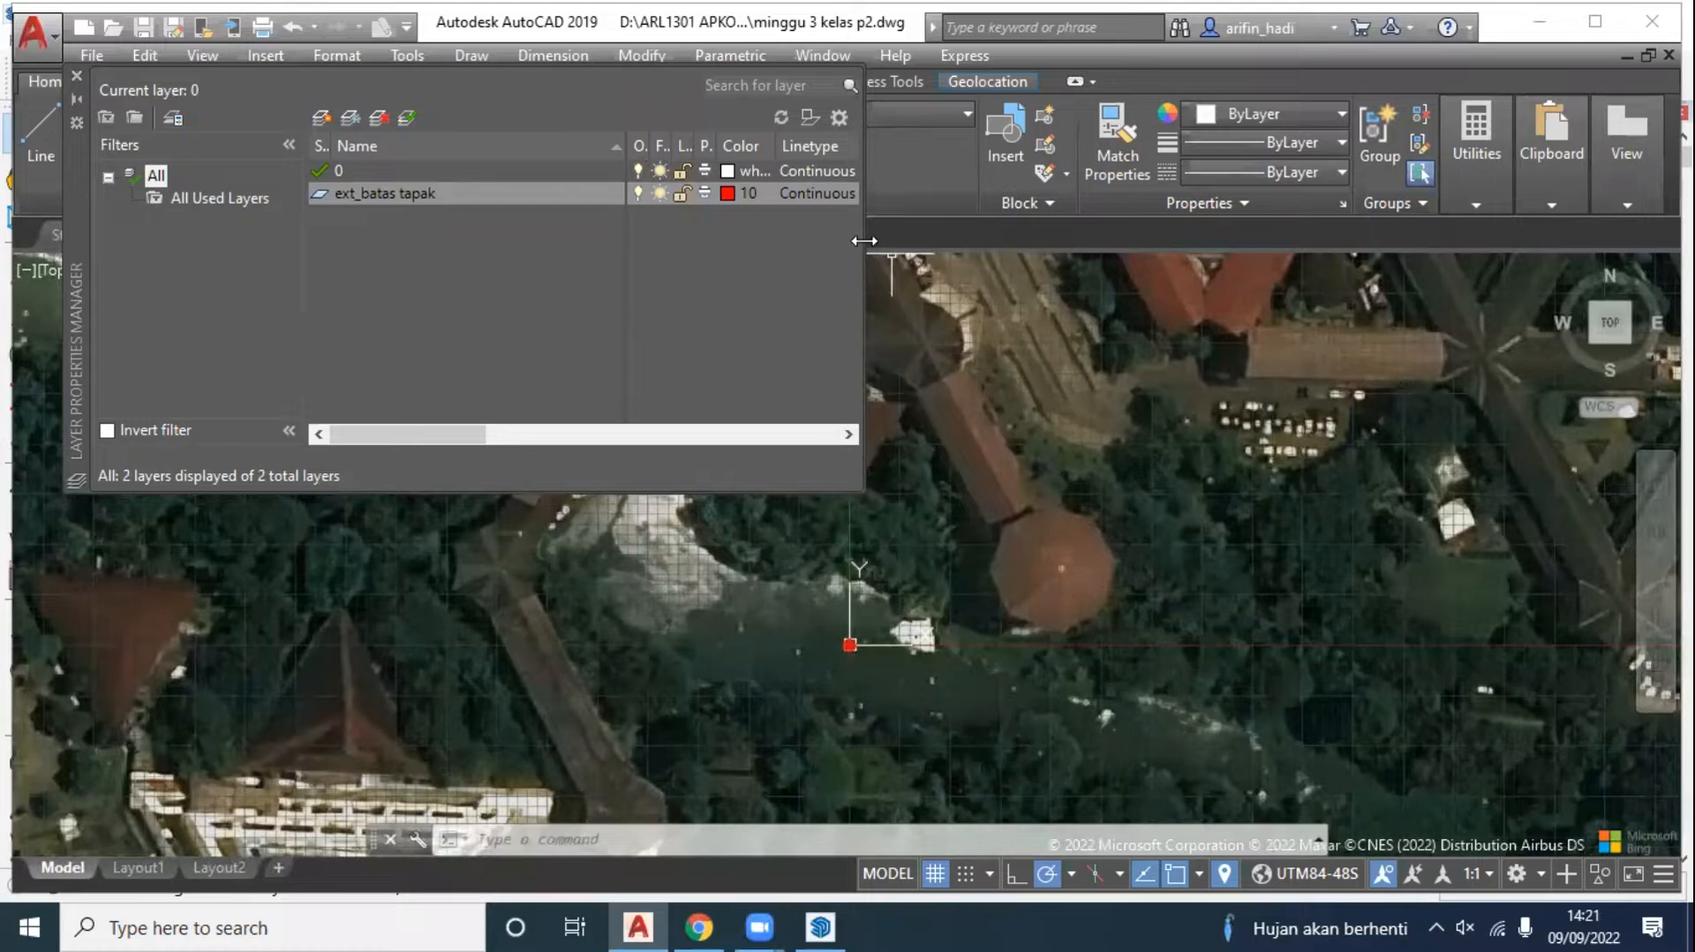
Step: Load the ACAD_ISO03W100 dash-space linetype and assign it to the ext_batas tapak layer
drag(863, 240, 1278, 240)
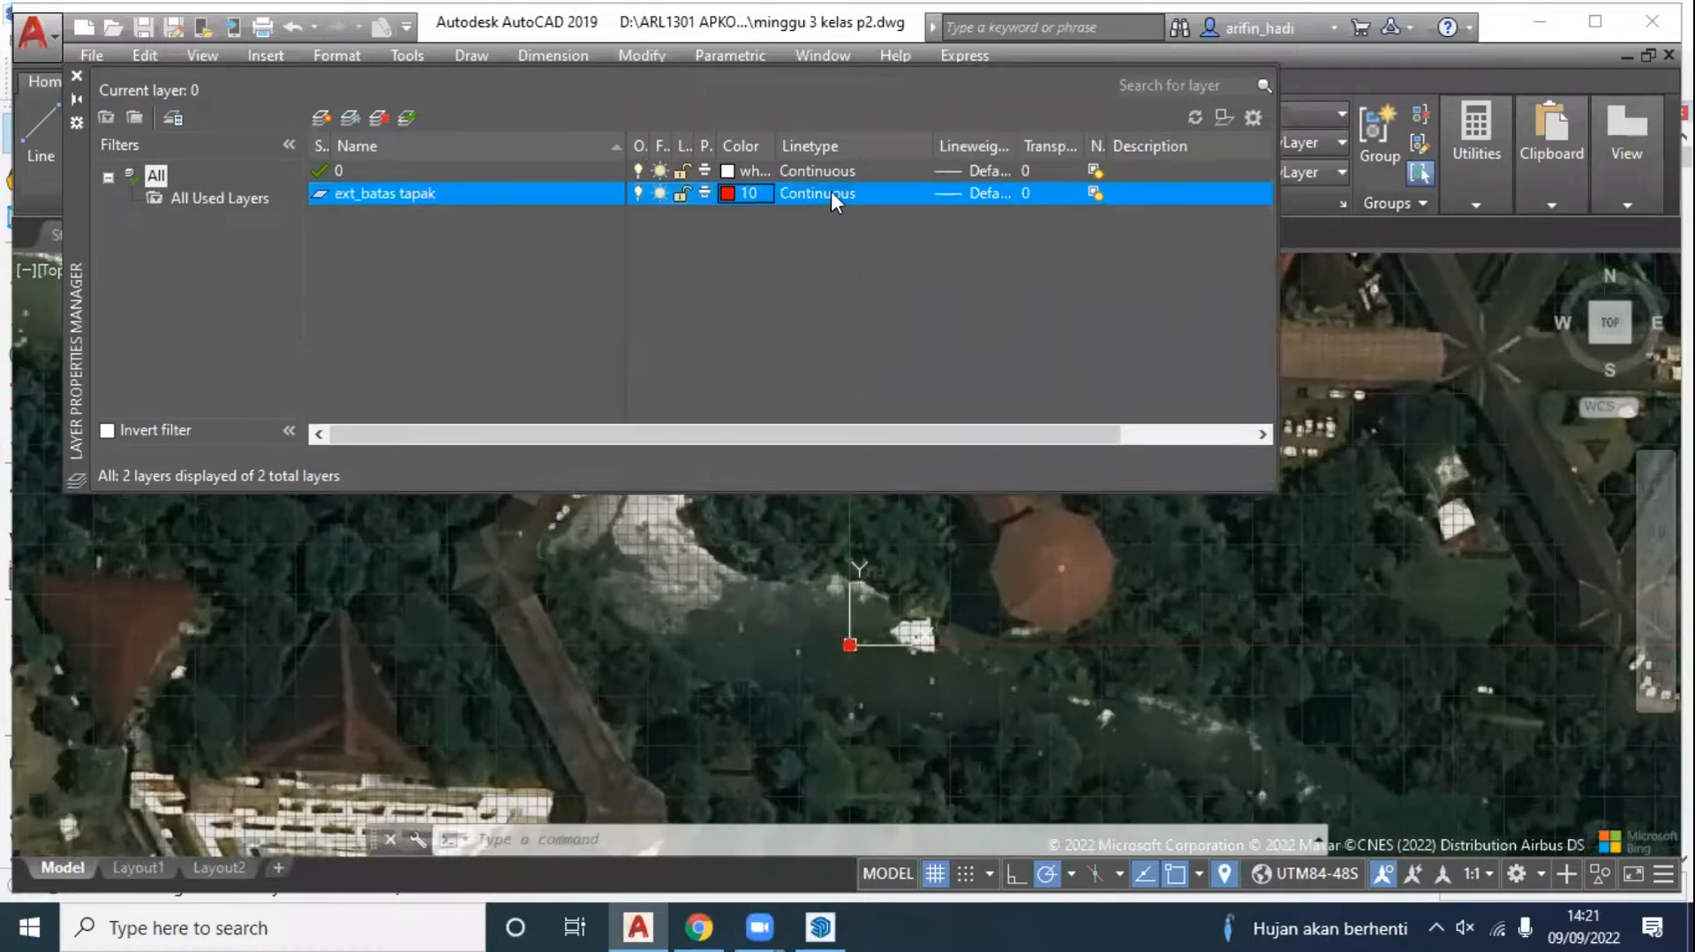
click(830, 191)
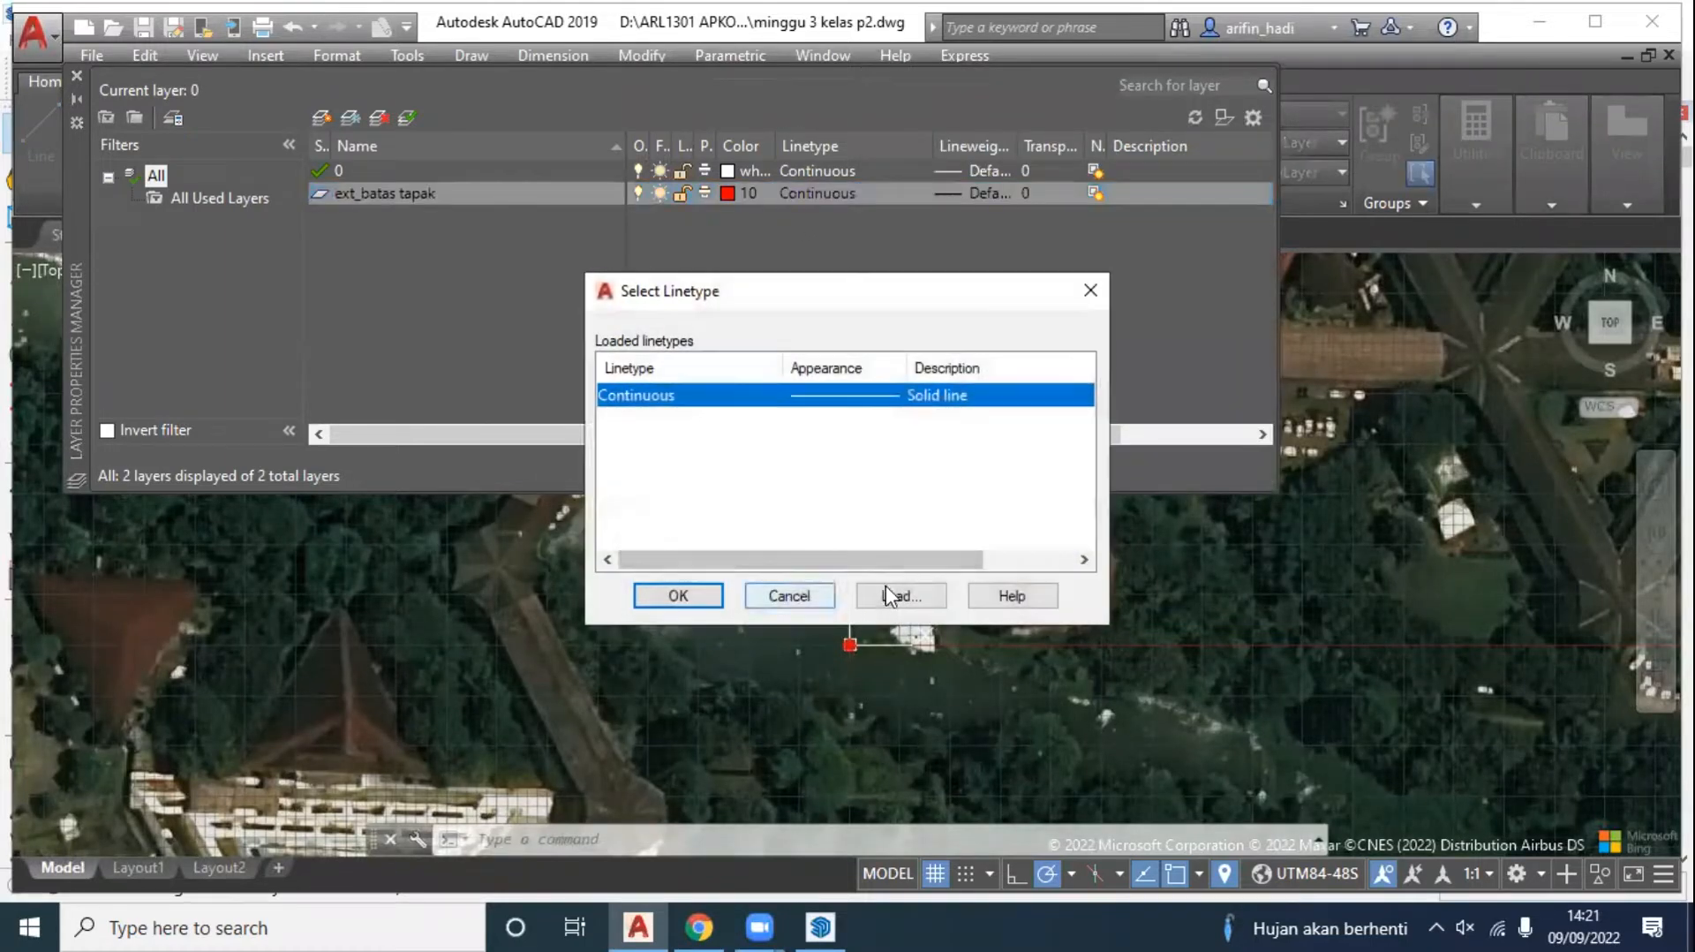
click(887, 588)
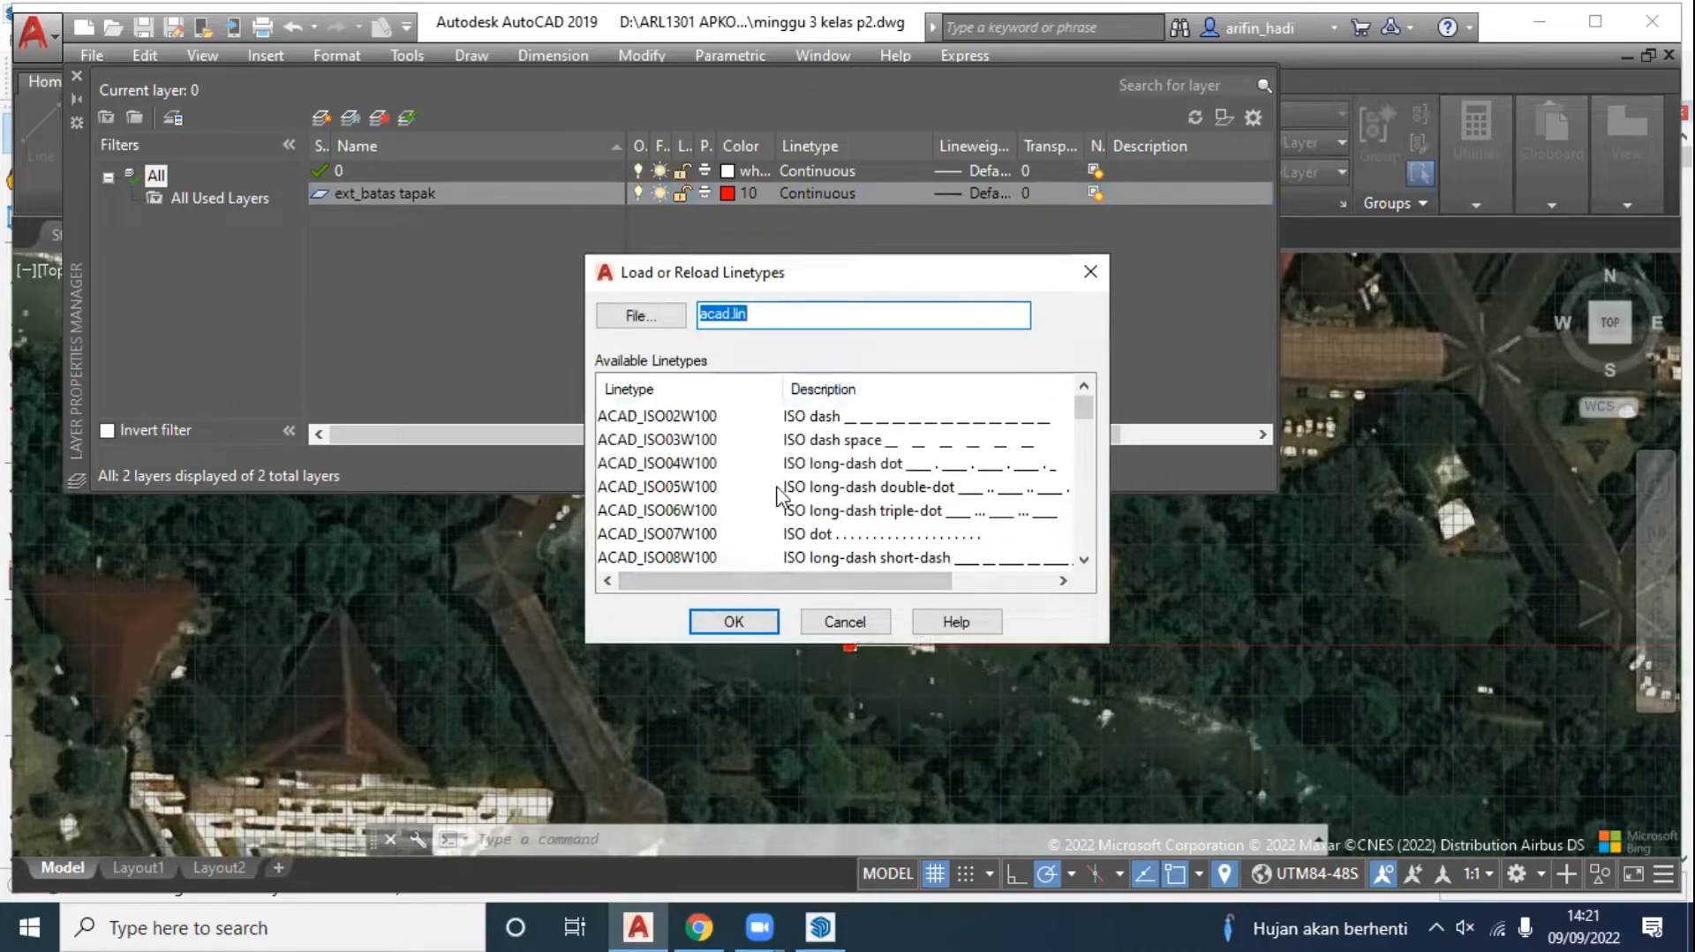
click(671, 439)
click(733, 622)
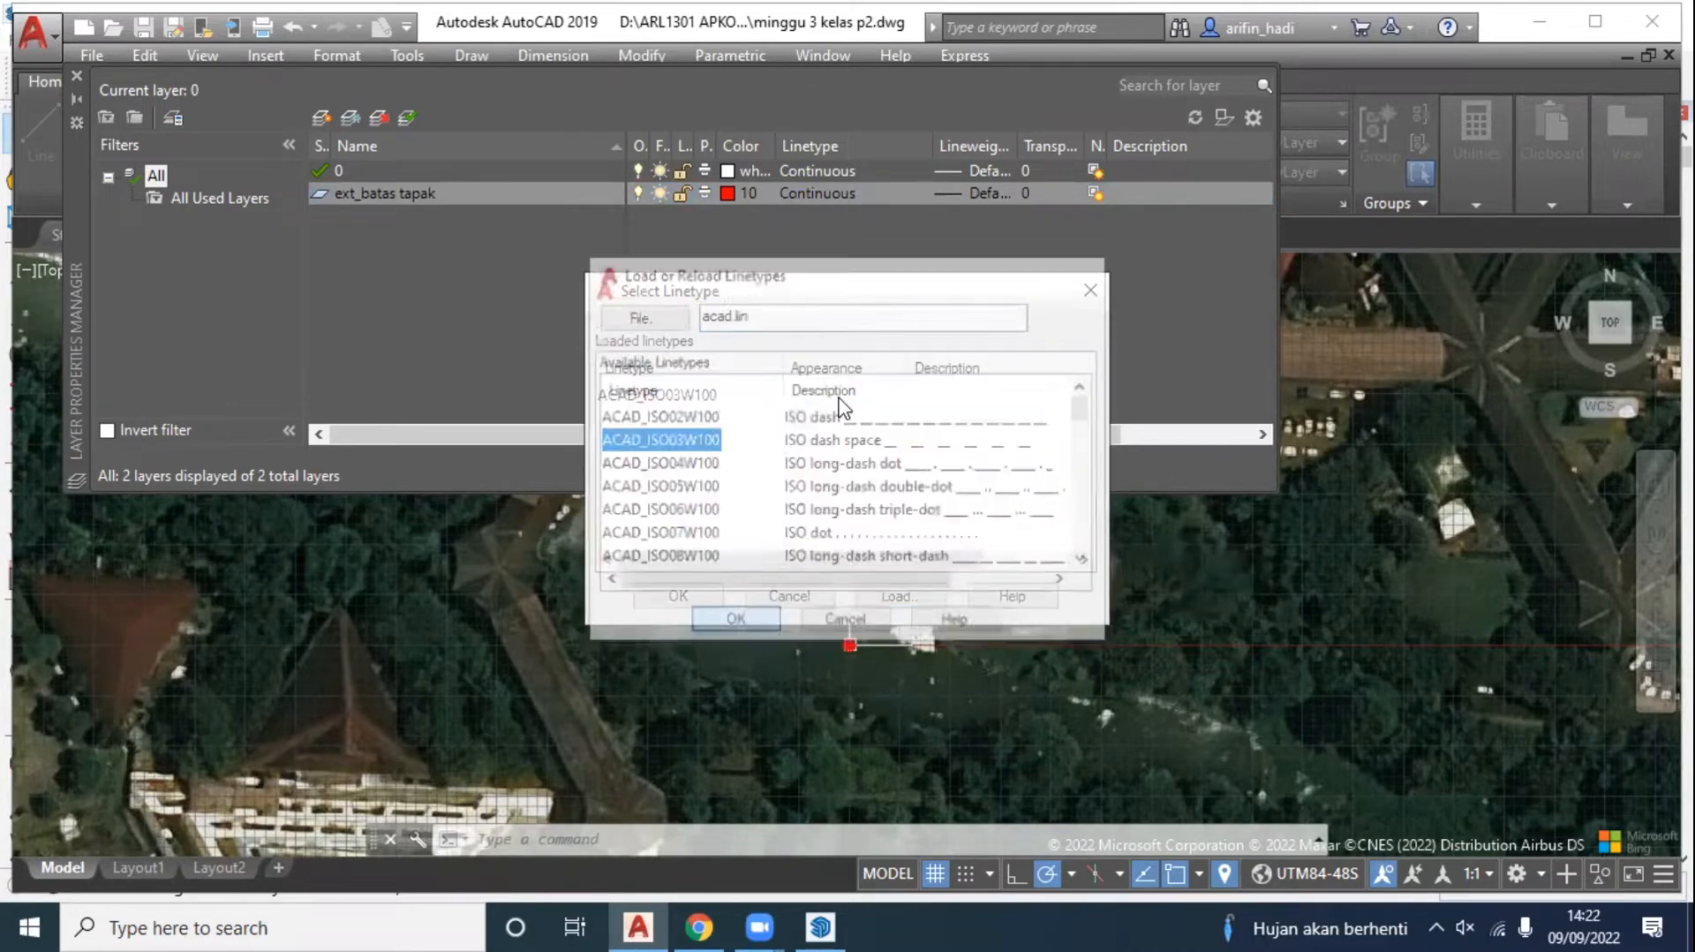
click(784, 397)
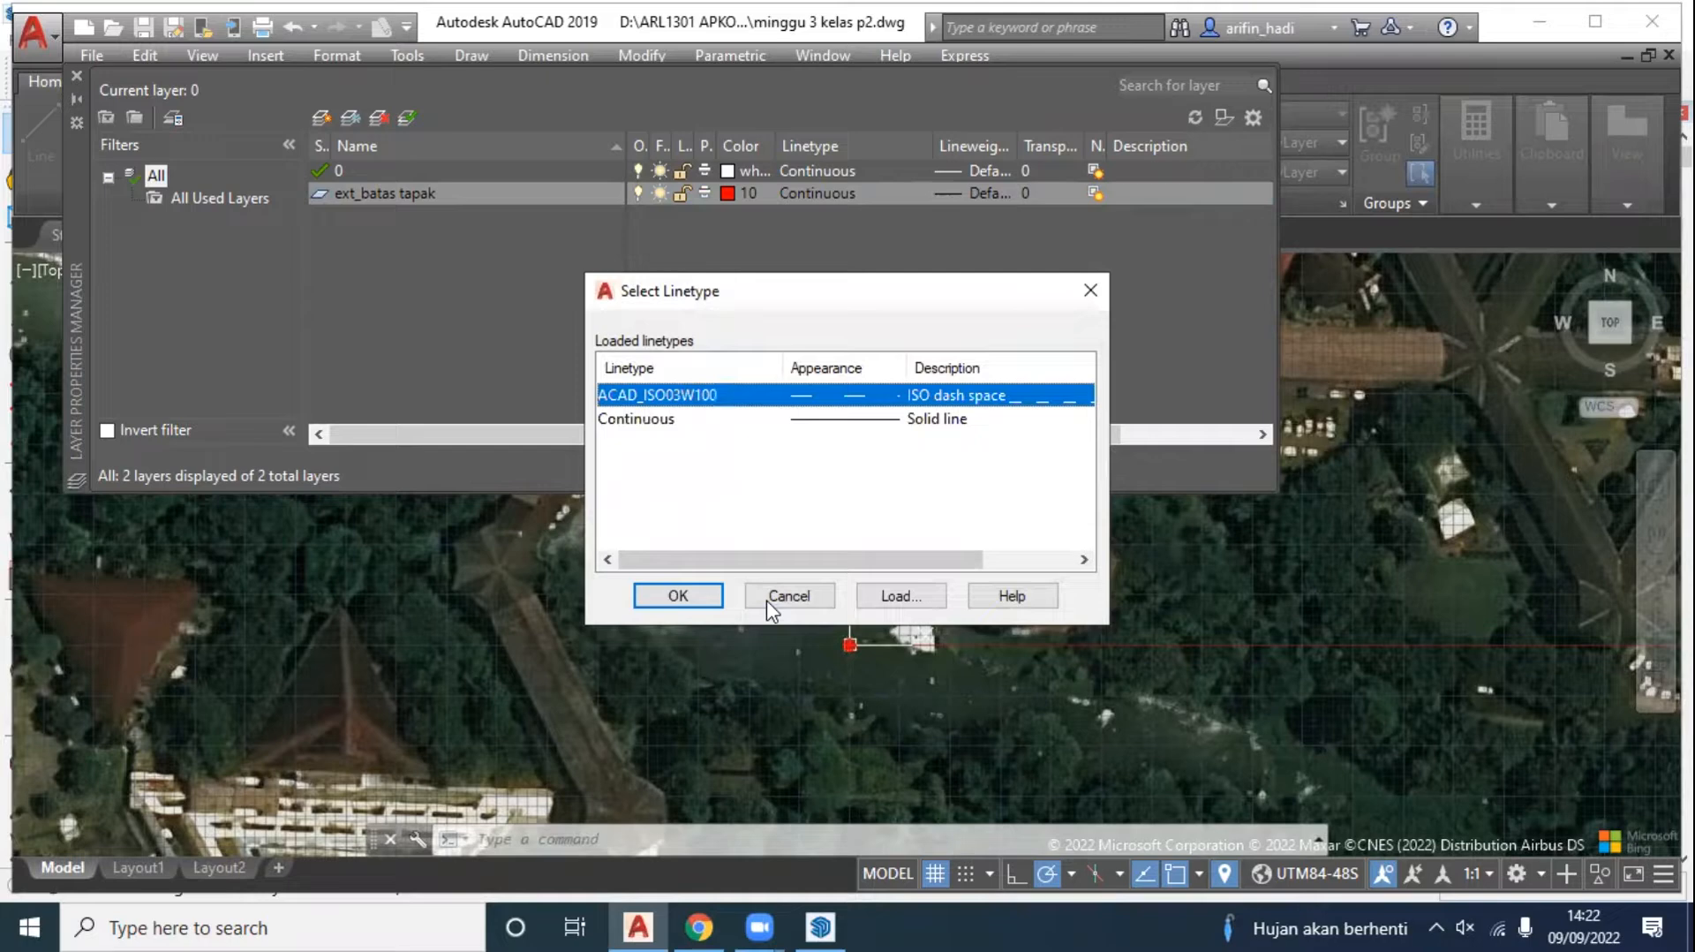
click(714, 602)
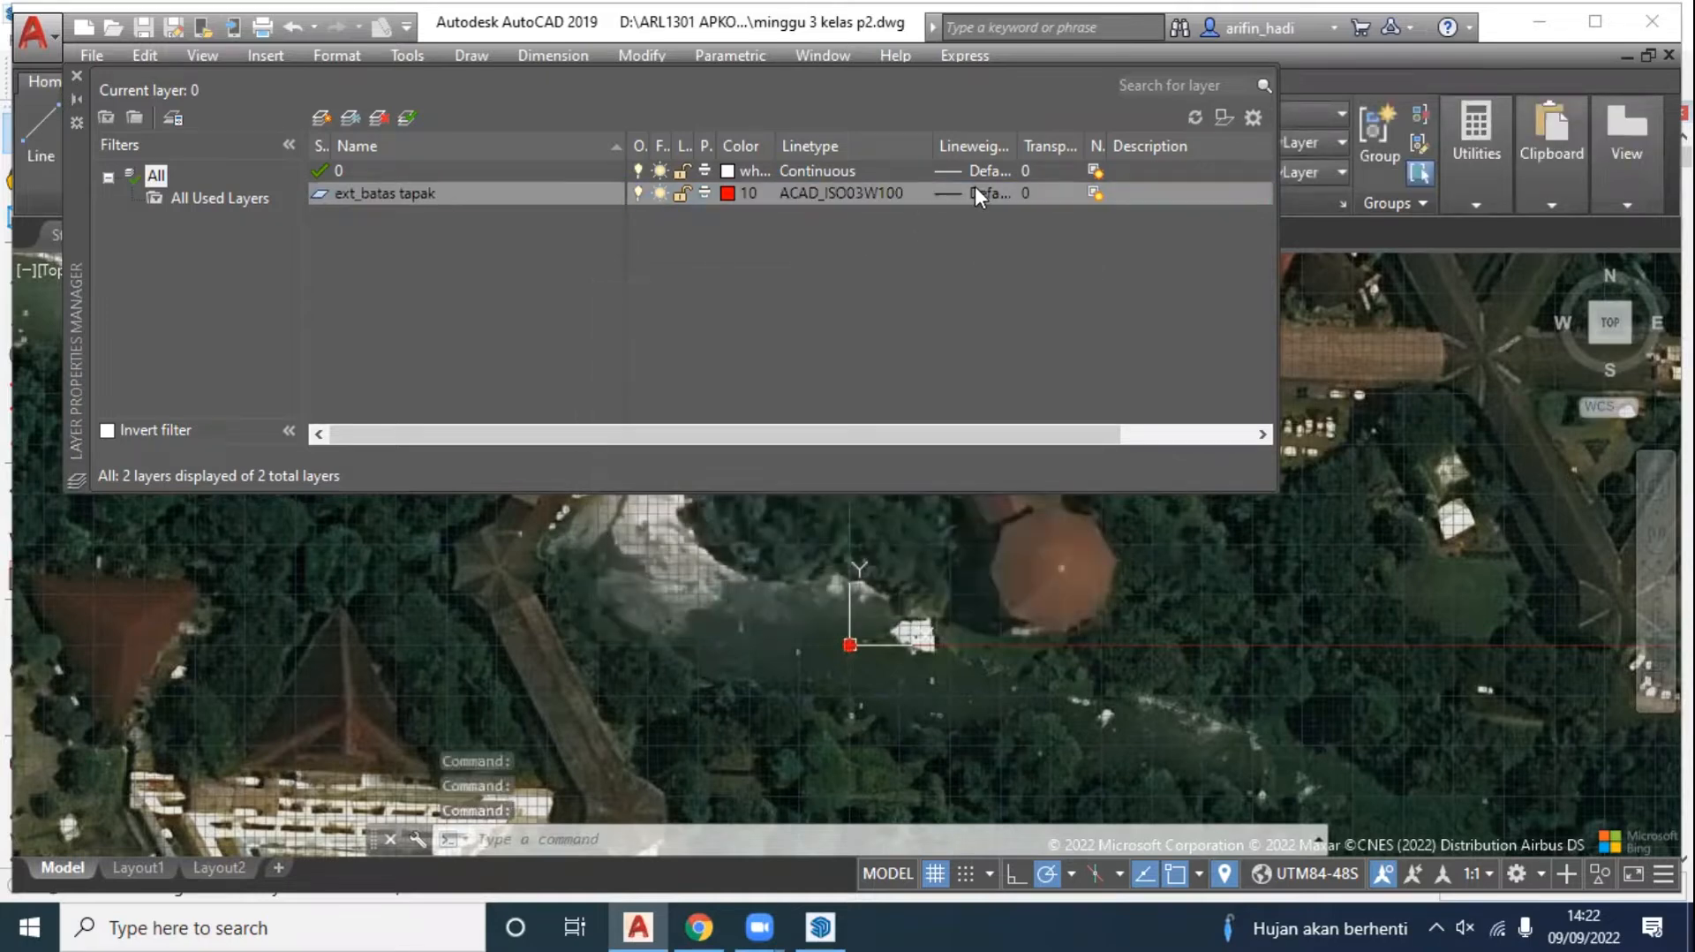
Step: Set the ext_batas tapak layer's lineweight to 0.30 mm, make it the current layer and close the layer manager
click(975, 191)
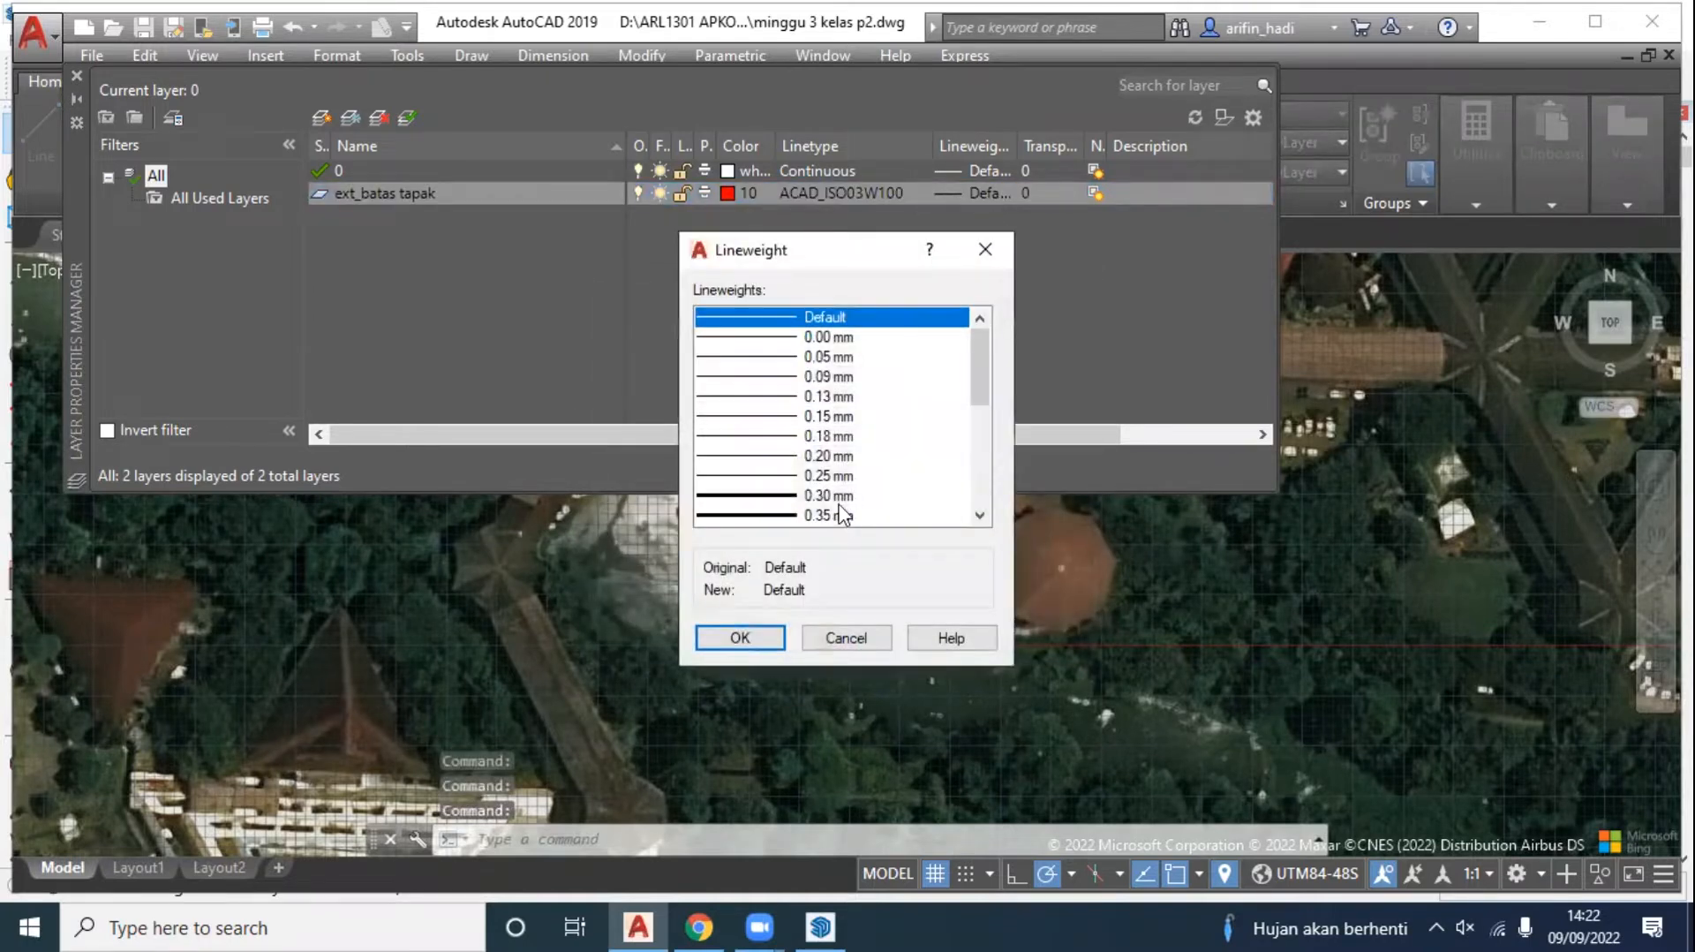
click(794, 495)
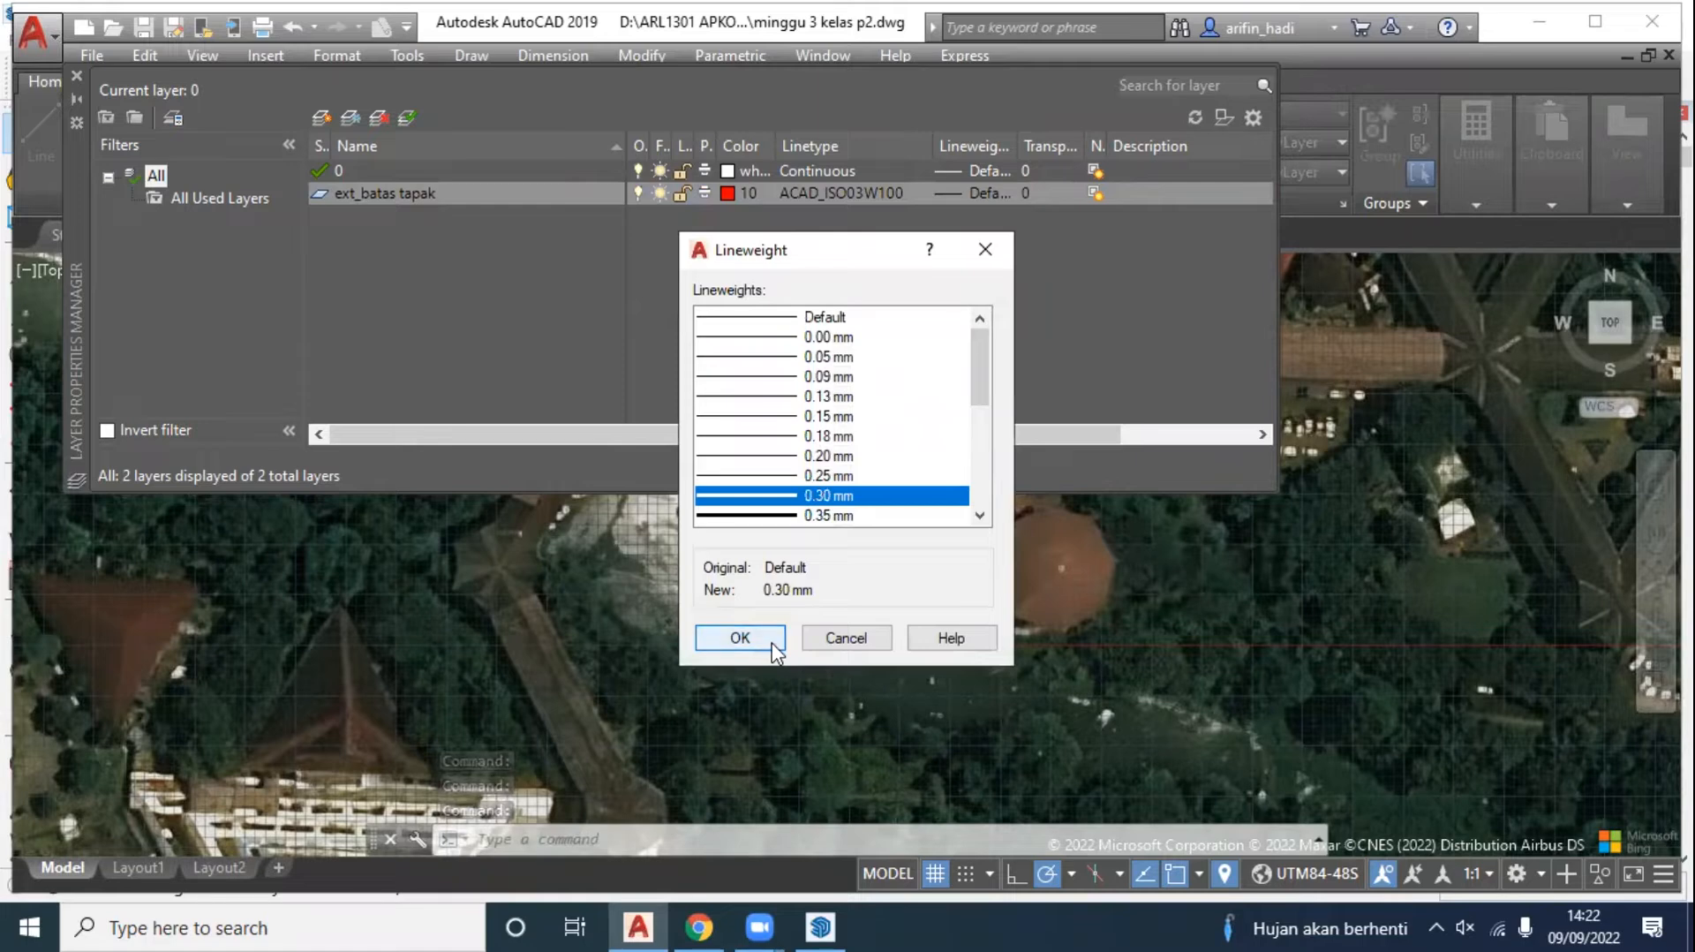
click(773, 643)
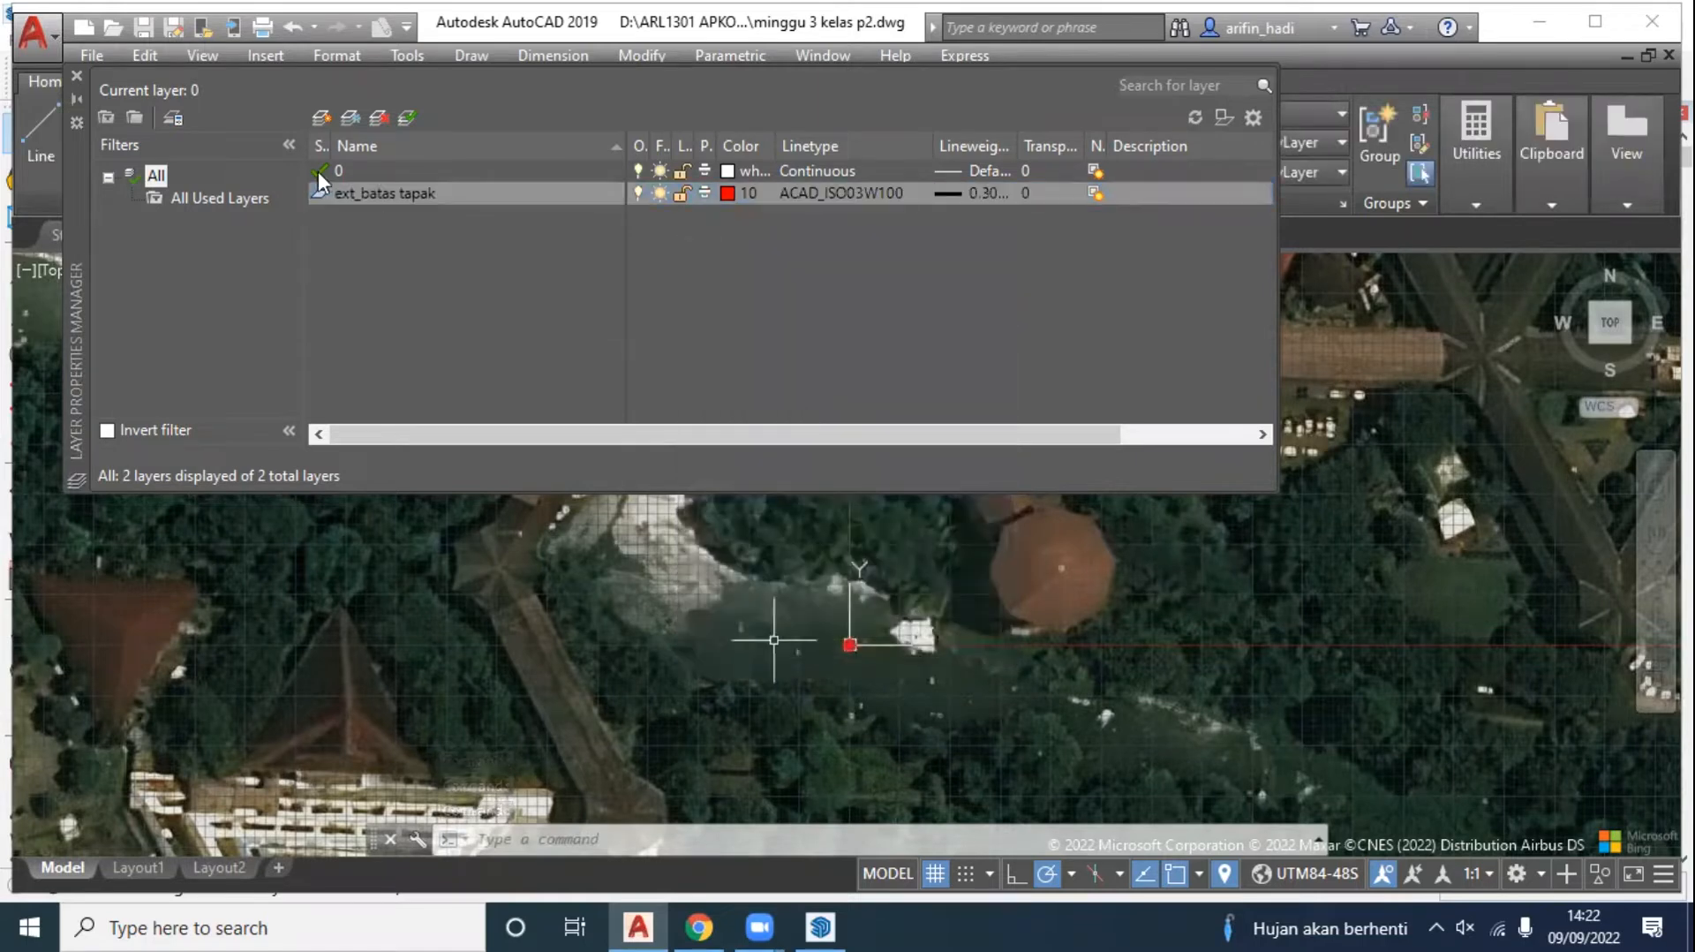
click(406, 117)
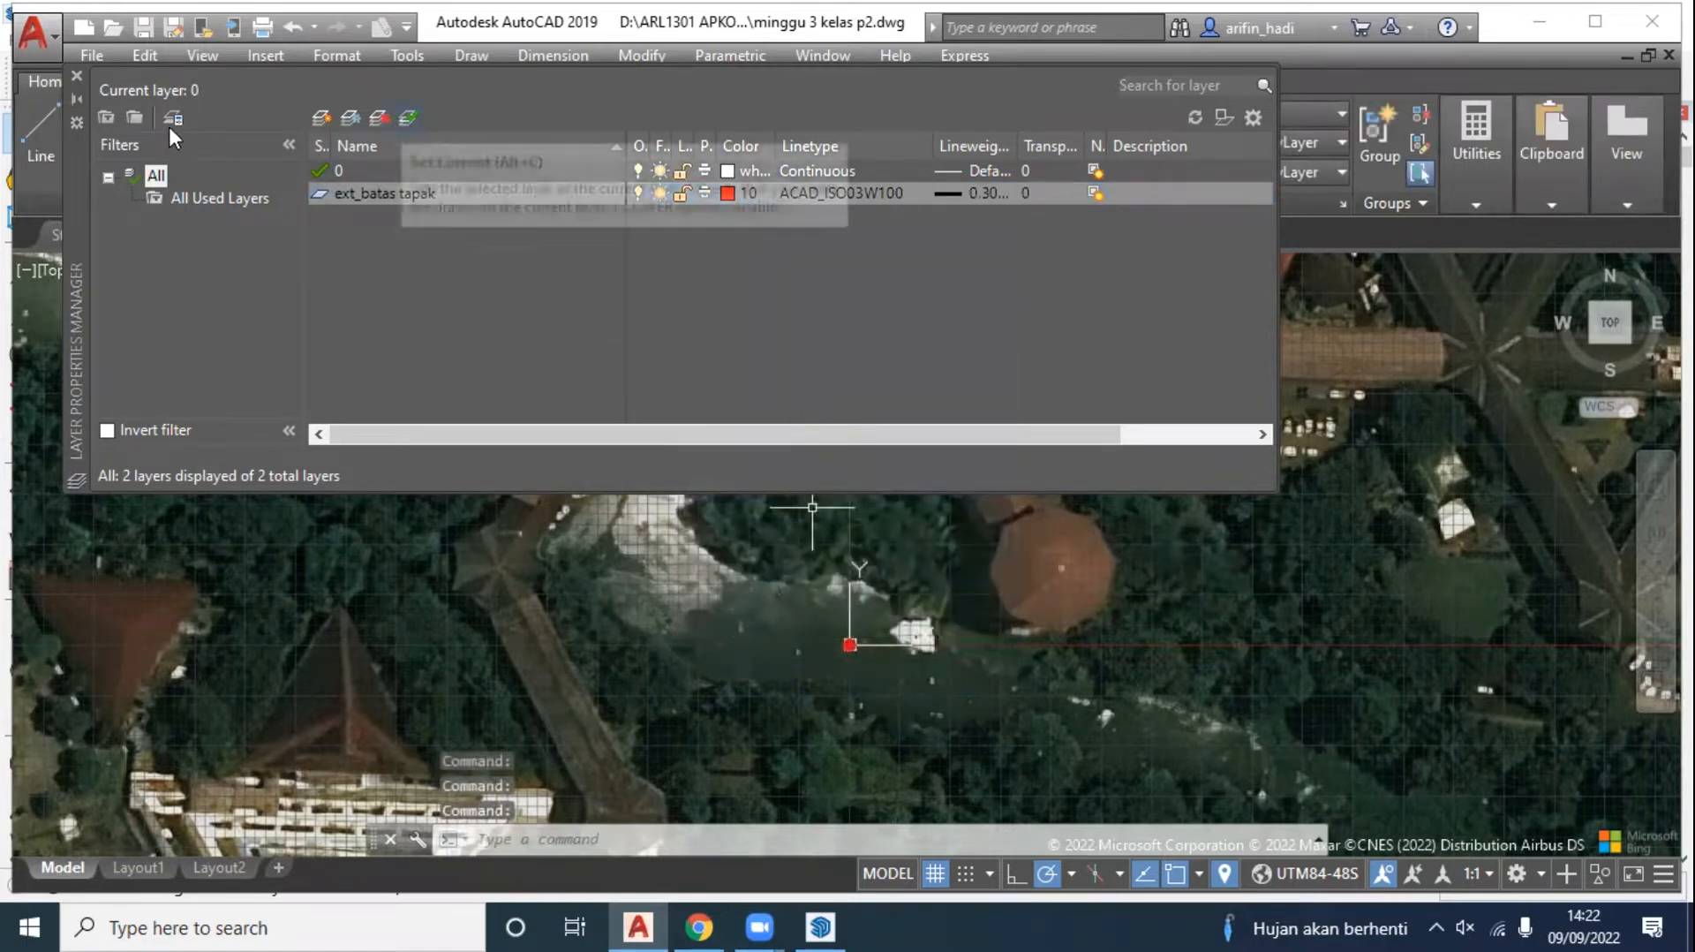
click(77, 76)
Step: Start a boundary polyline at the eastern edge of the western junction roof and trace northeast along the covered walkway to its upper corner
click(76, 139)
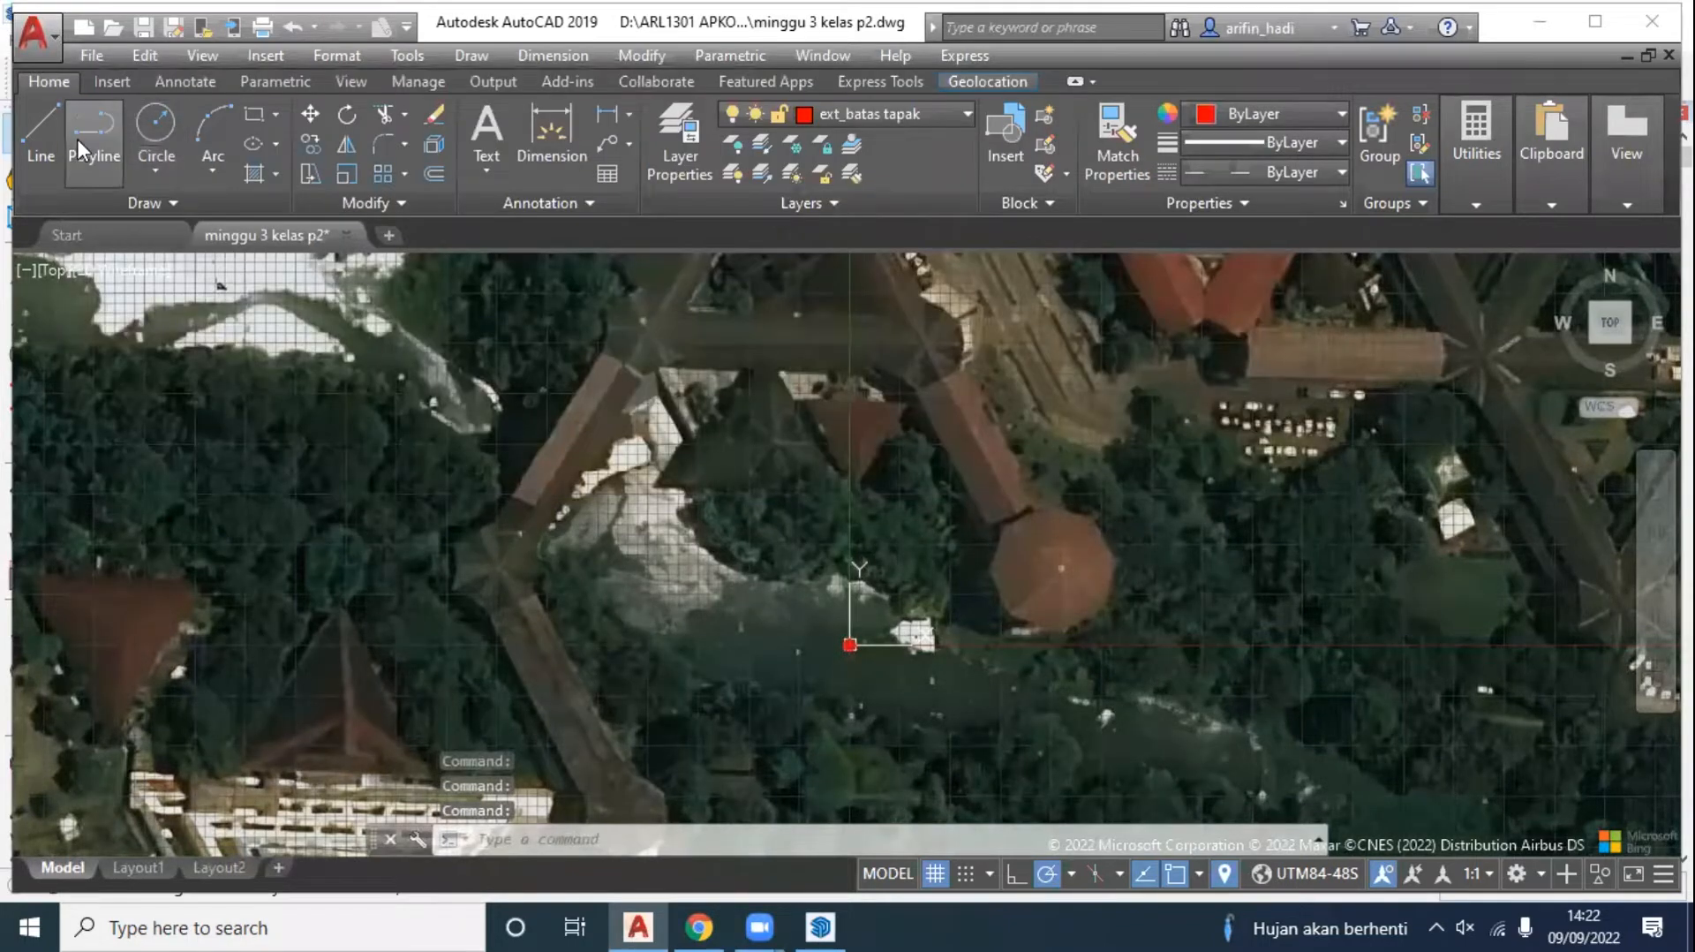
scroll(550, 574, up, 2)
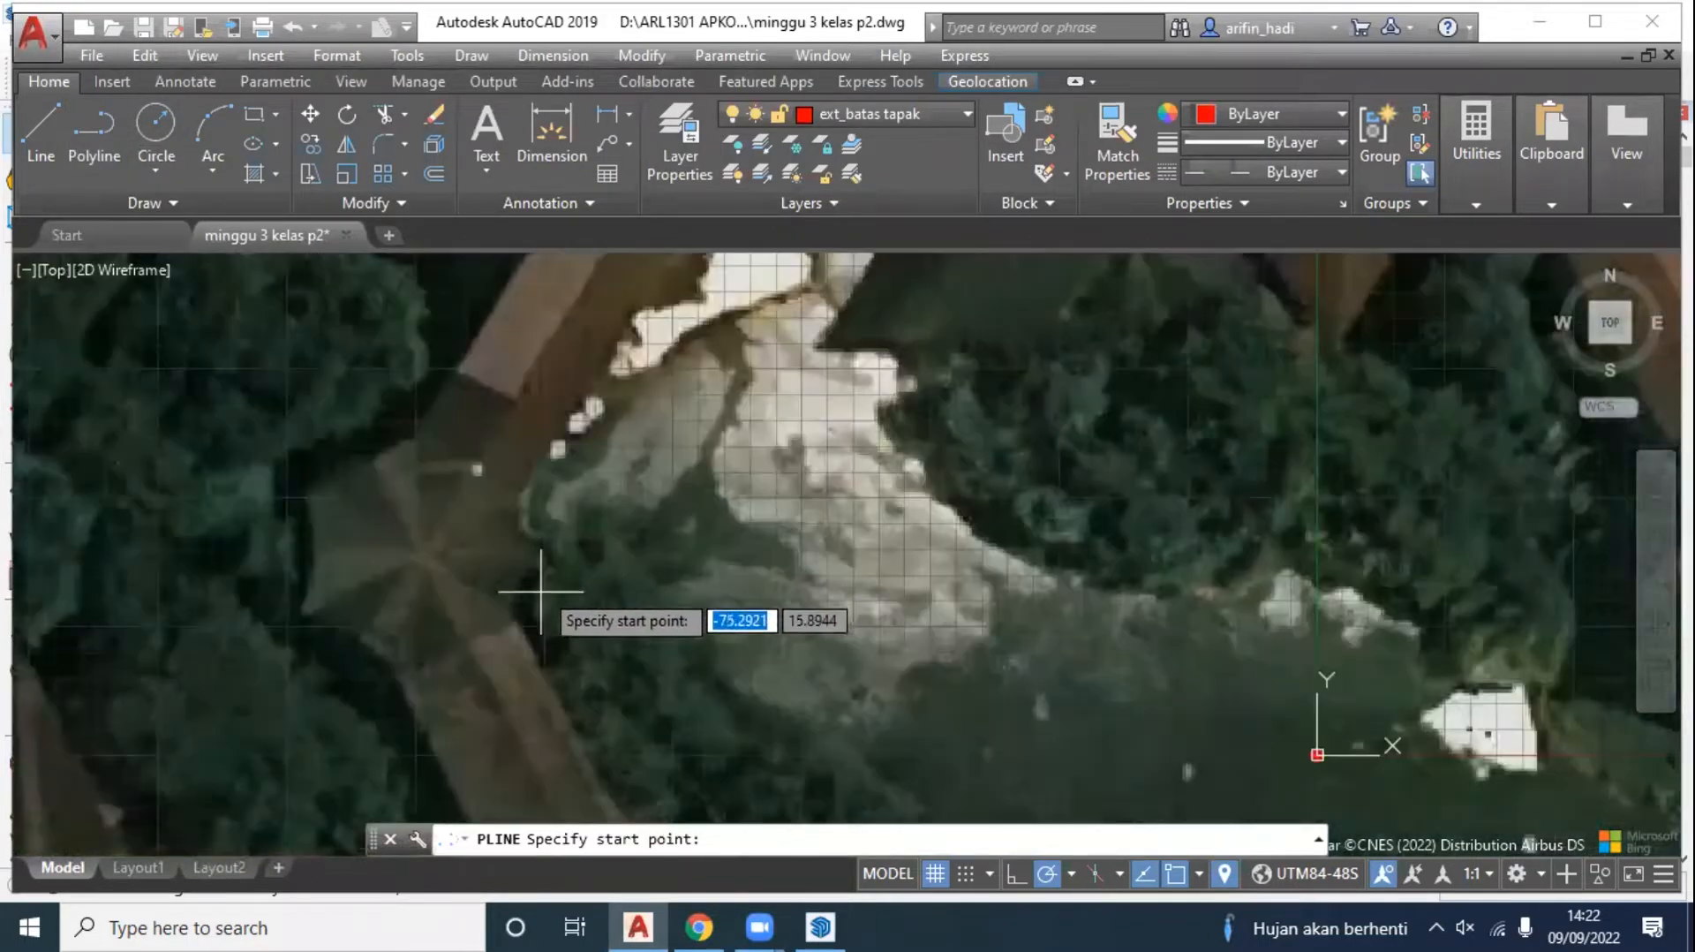
scroll(529, 592, down, 2)
middle_drag(558, 592, 563, 542)
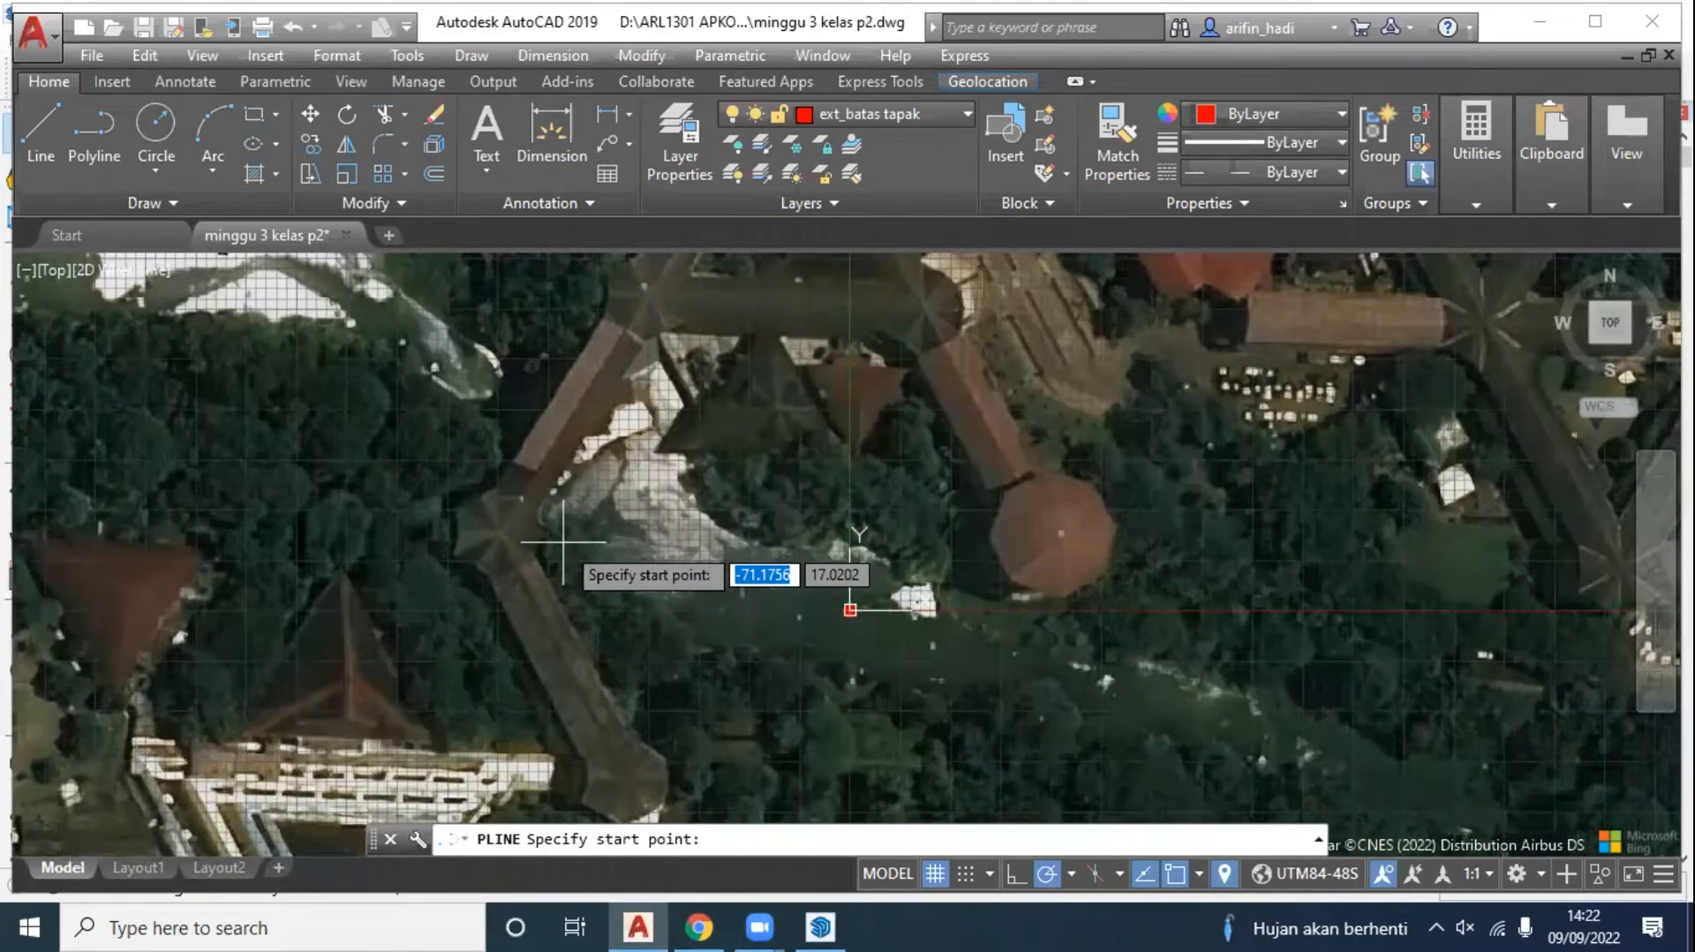
scroll(560, 555, up, 4)
click(558, 558)
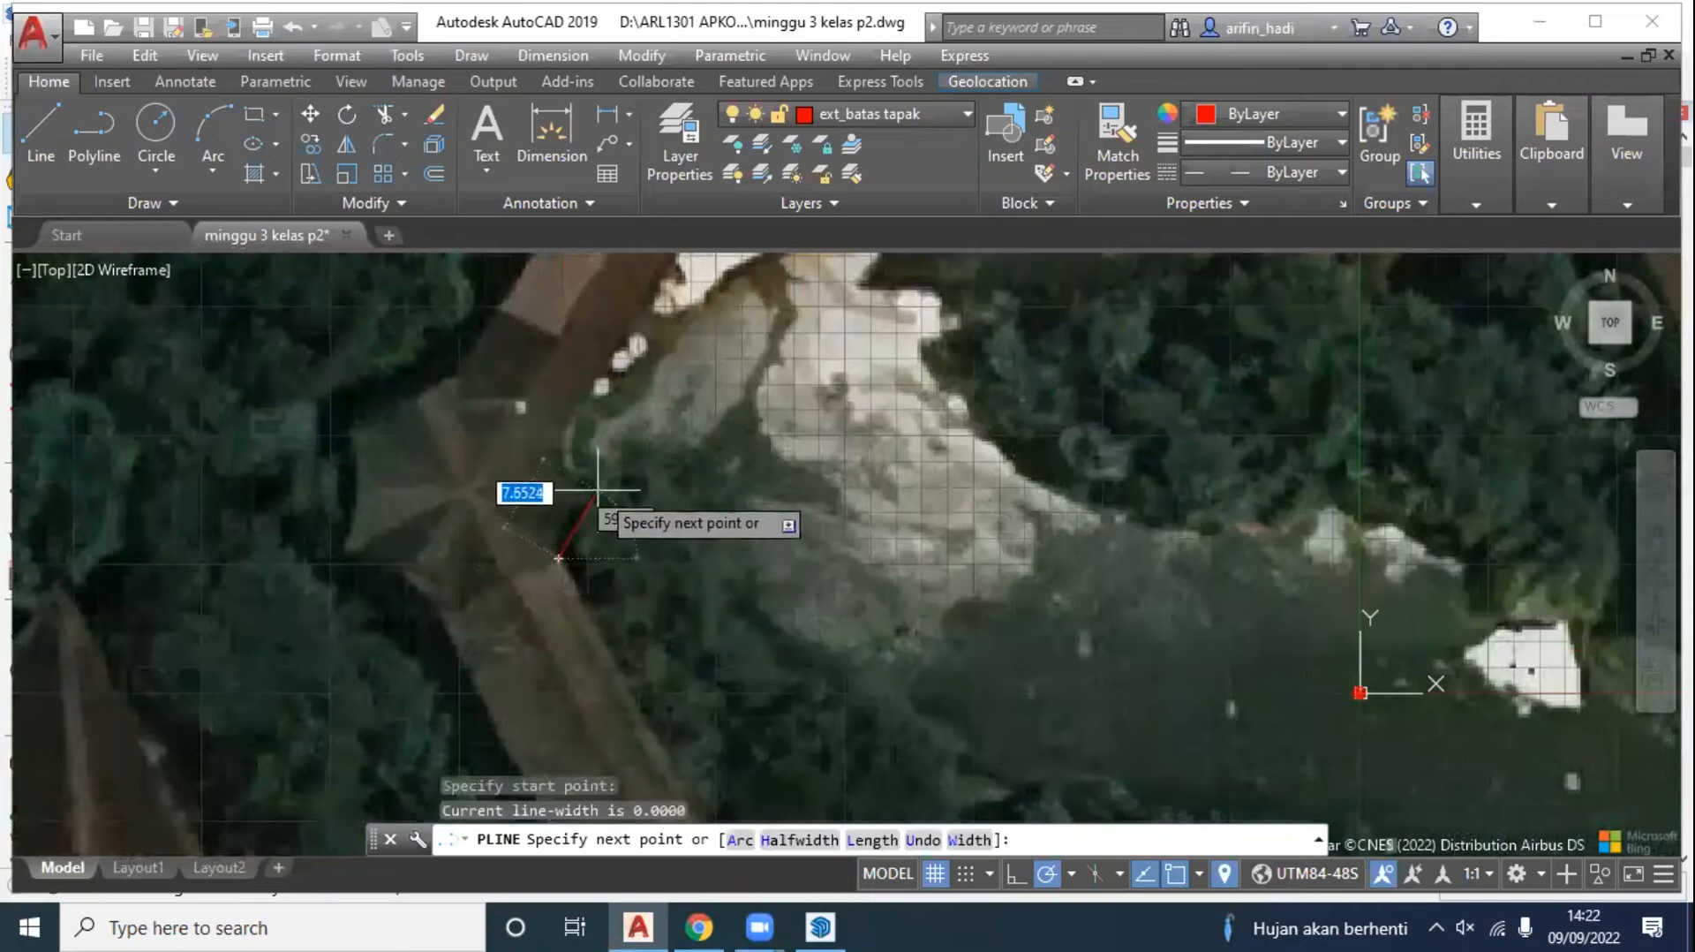
click(593, 489)
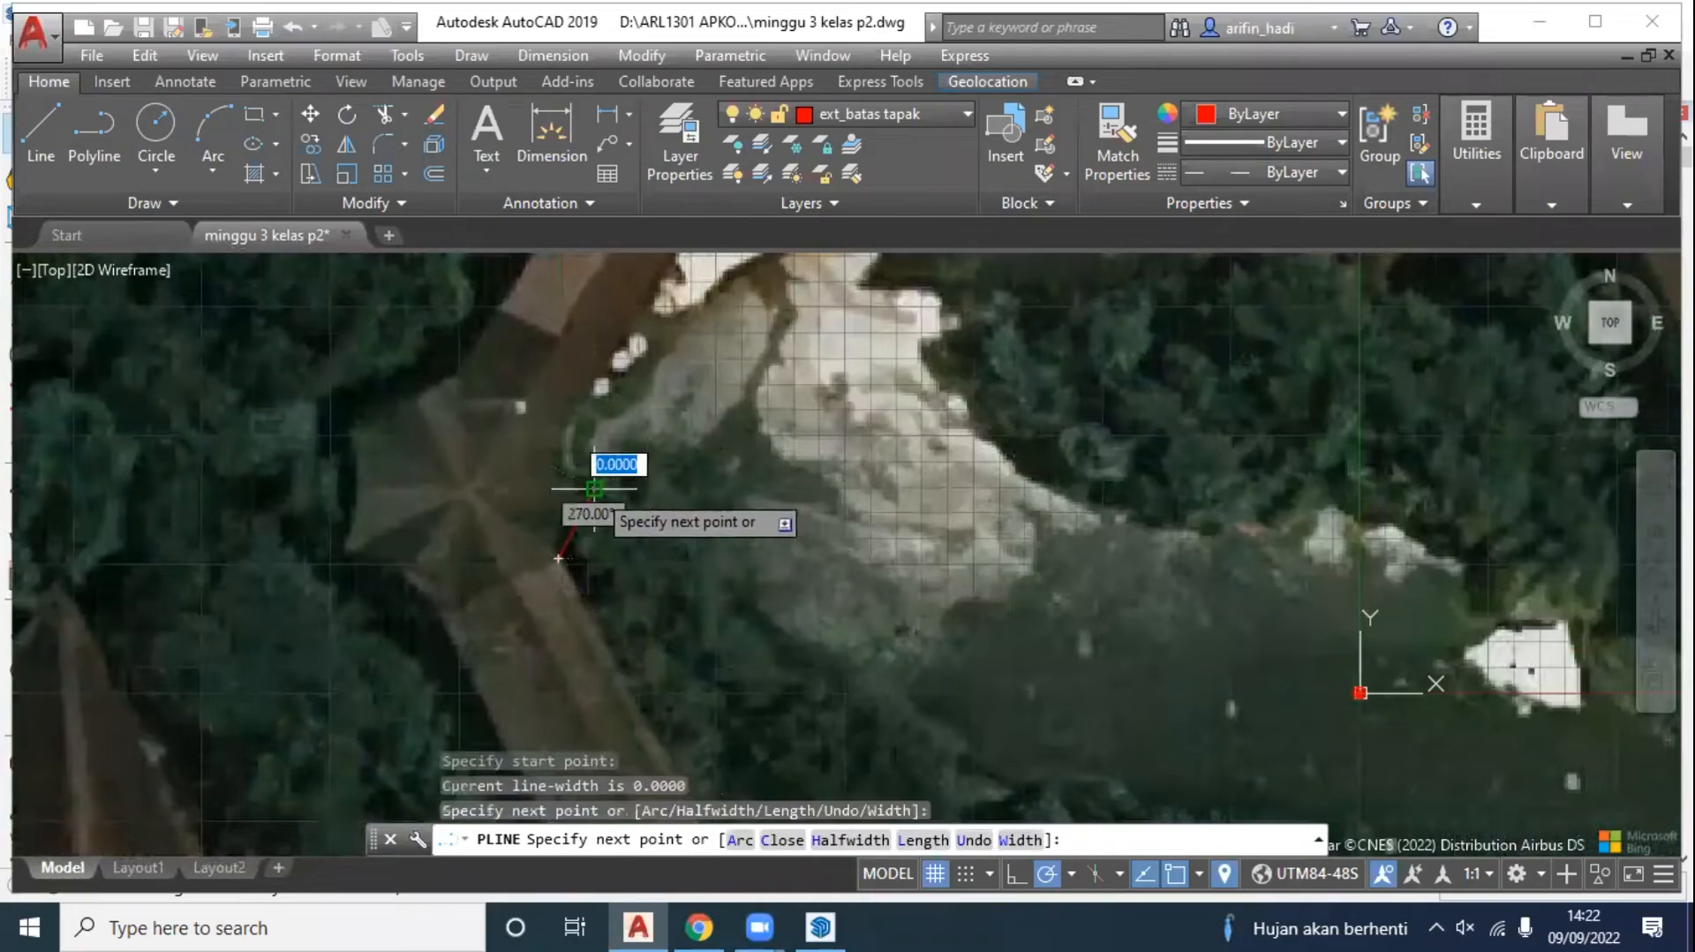
click(567, 415)
scroll(548, 558, down, 4)
scroll(688, 355, up, 4)
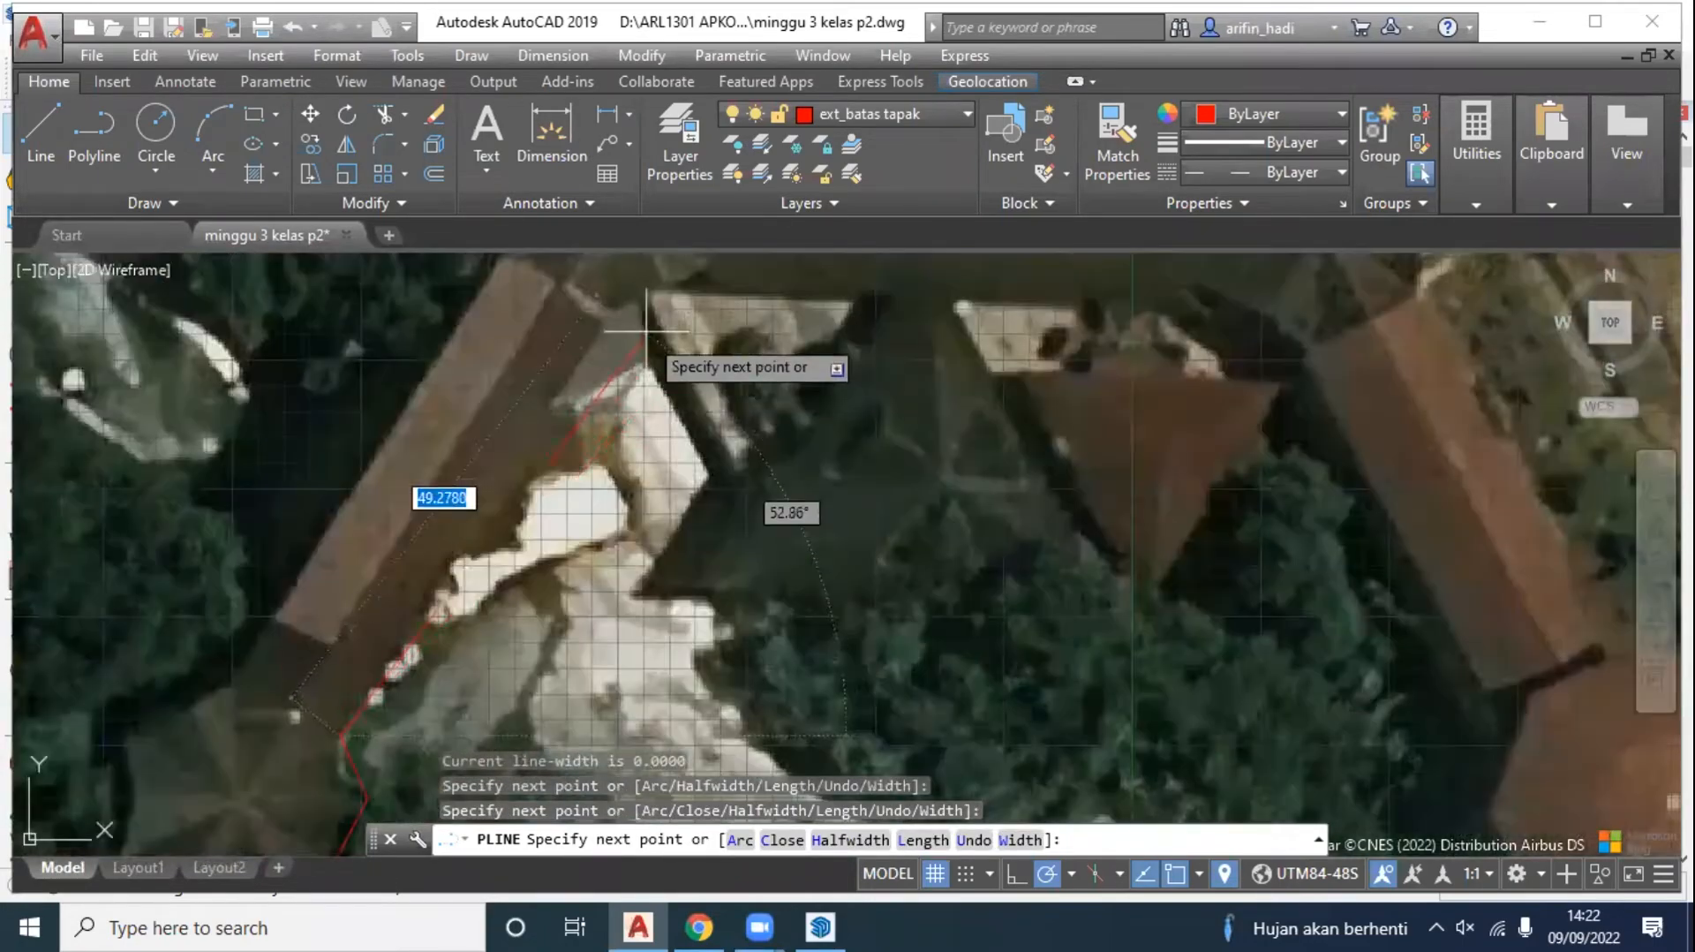
click(556, 401)
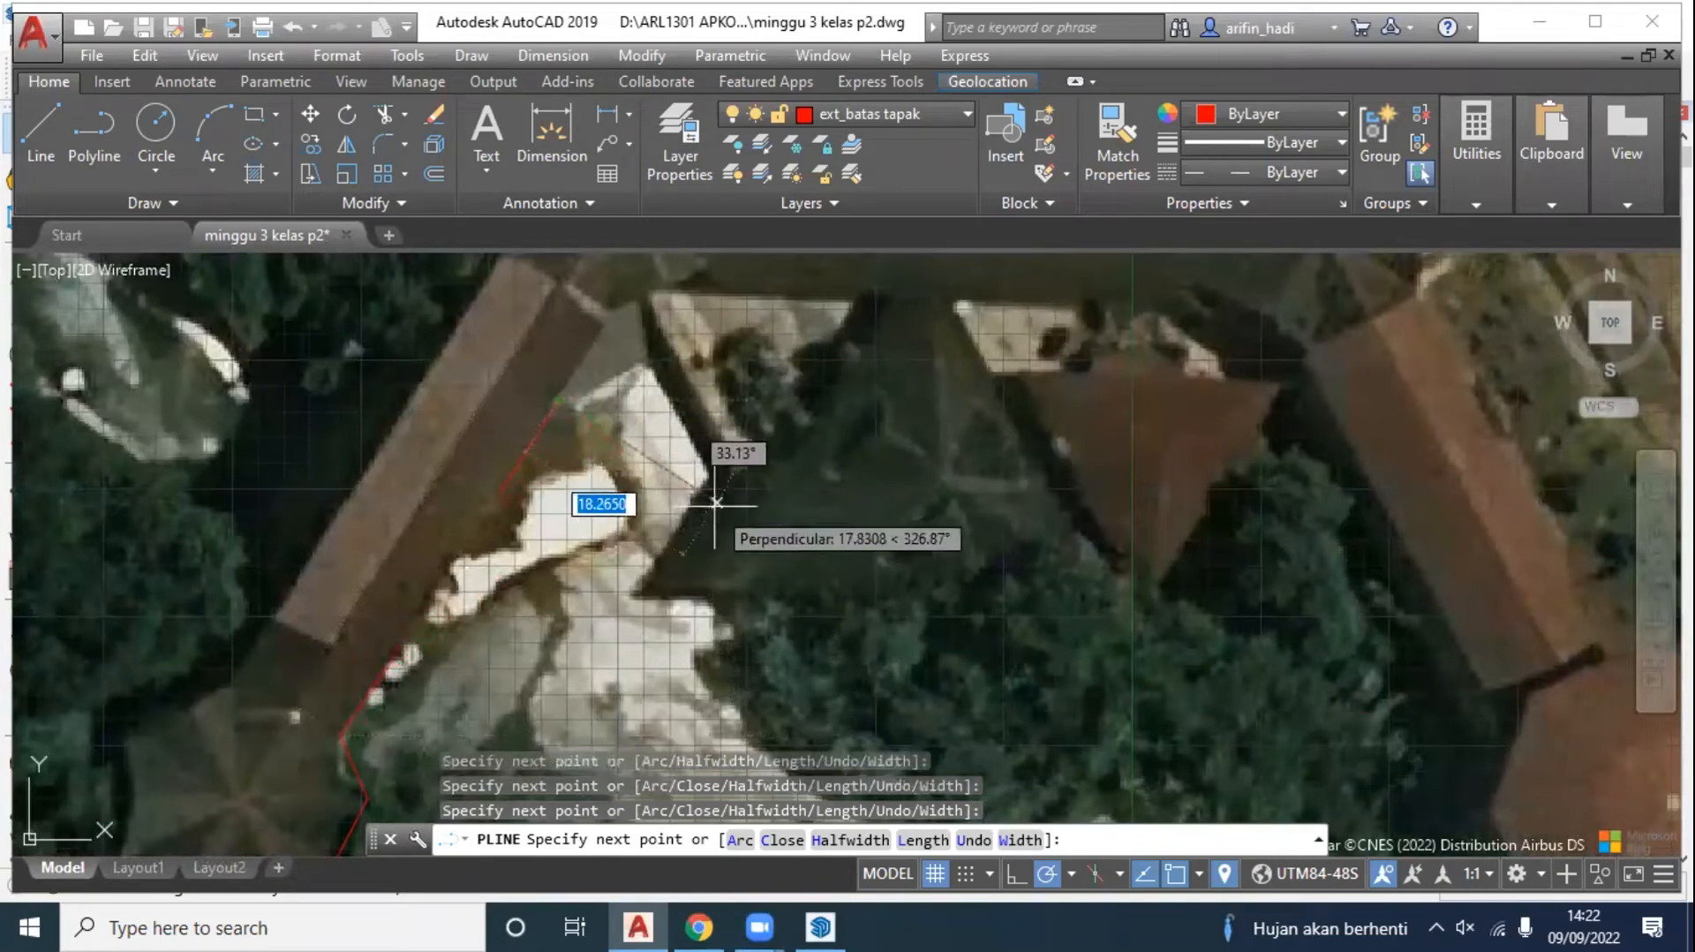
Step: Continue the boundary southeast across the white paved area and east to the corner where it meets the trees
click(655, 567)
middle_drag(654, 567, 624, 441)
click(632, 438)
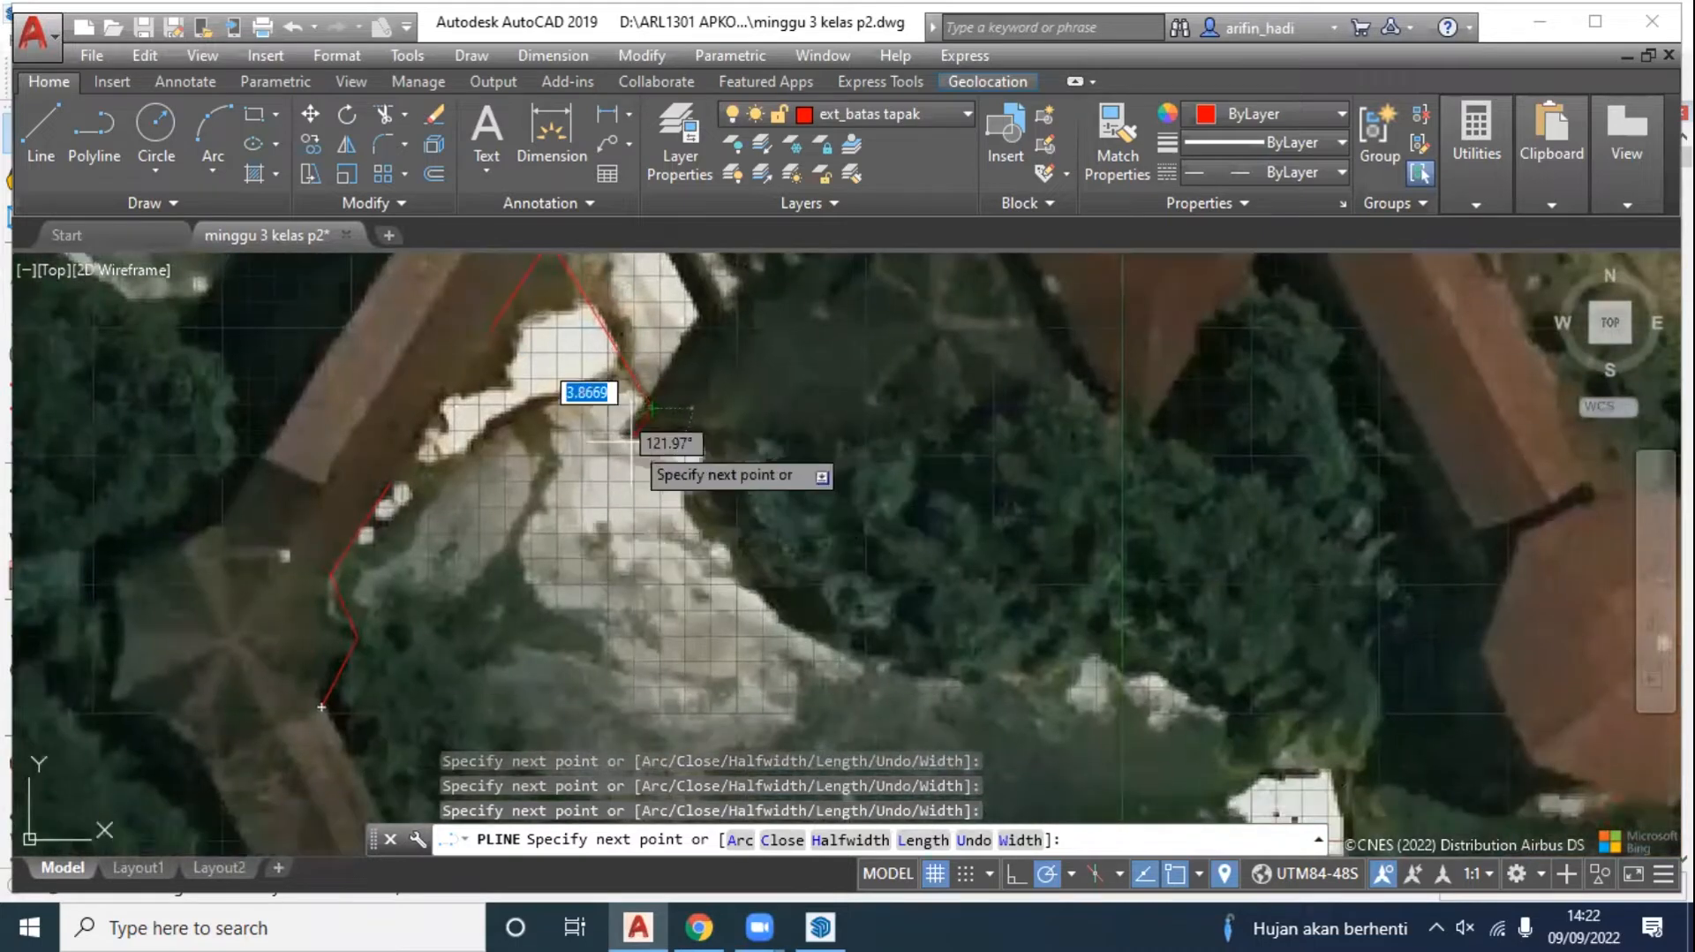
click(704, 443)
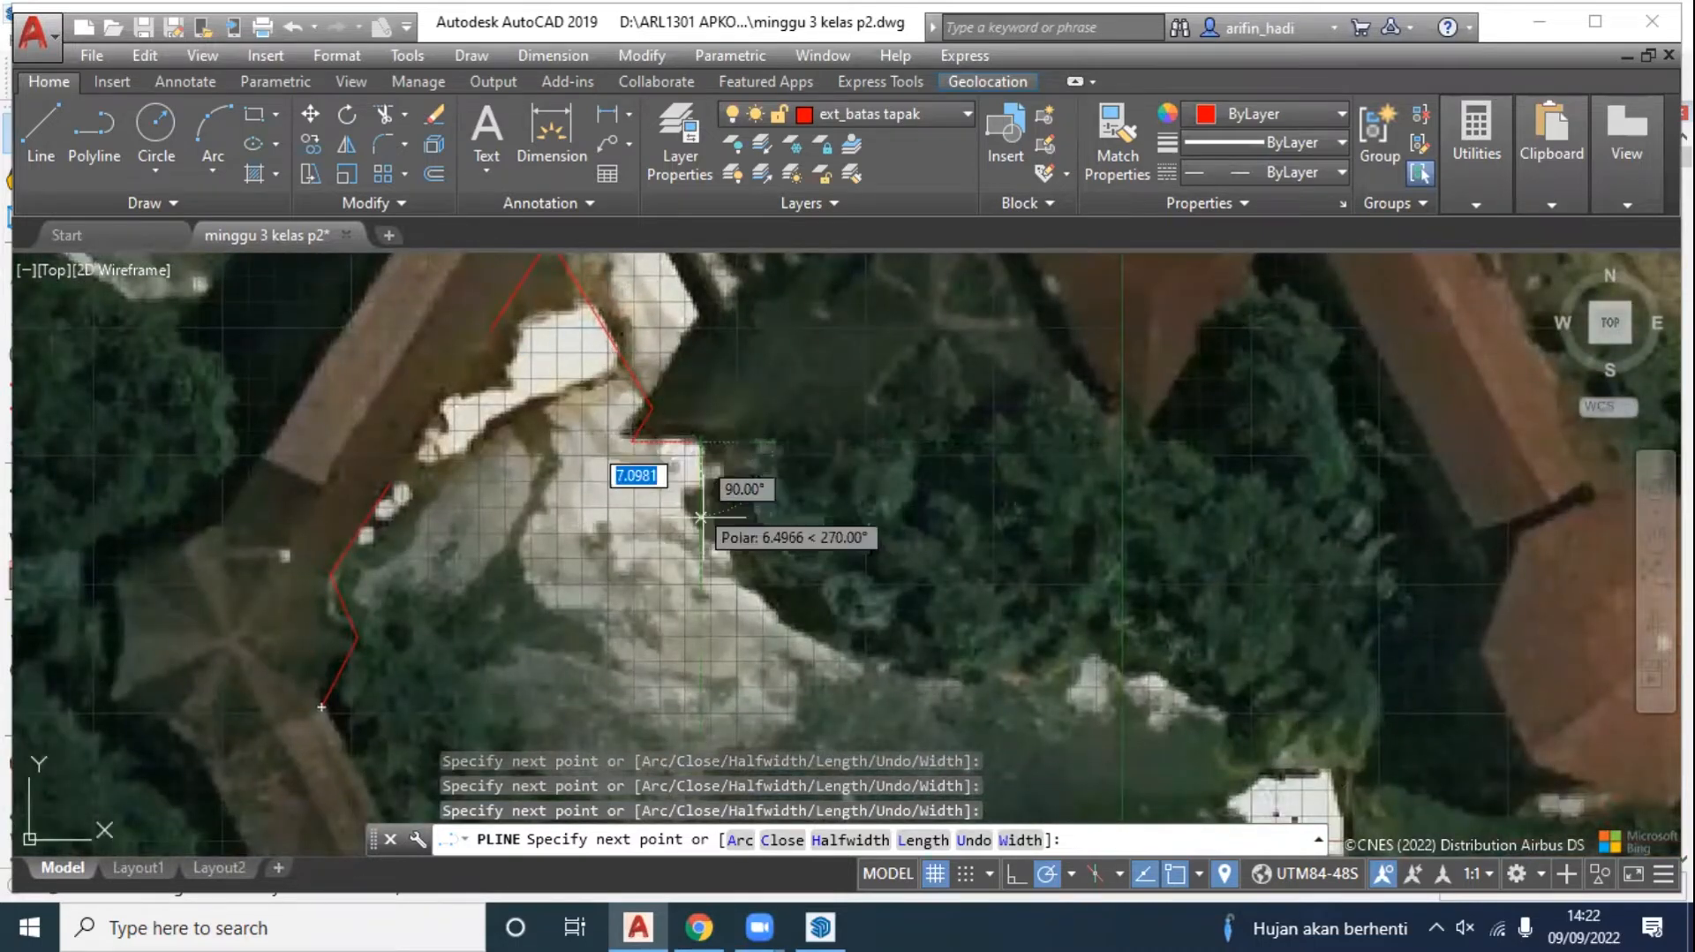
Step: Try to trace the boundary southeast along the white bank and east along the tree line above the water
click(746, 587)
middle_drag(898, 634, 755, 488)
click(715, 508)
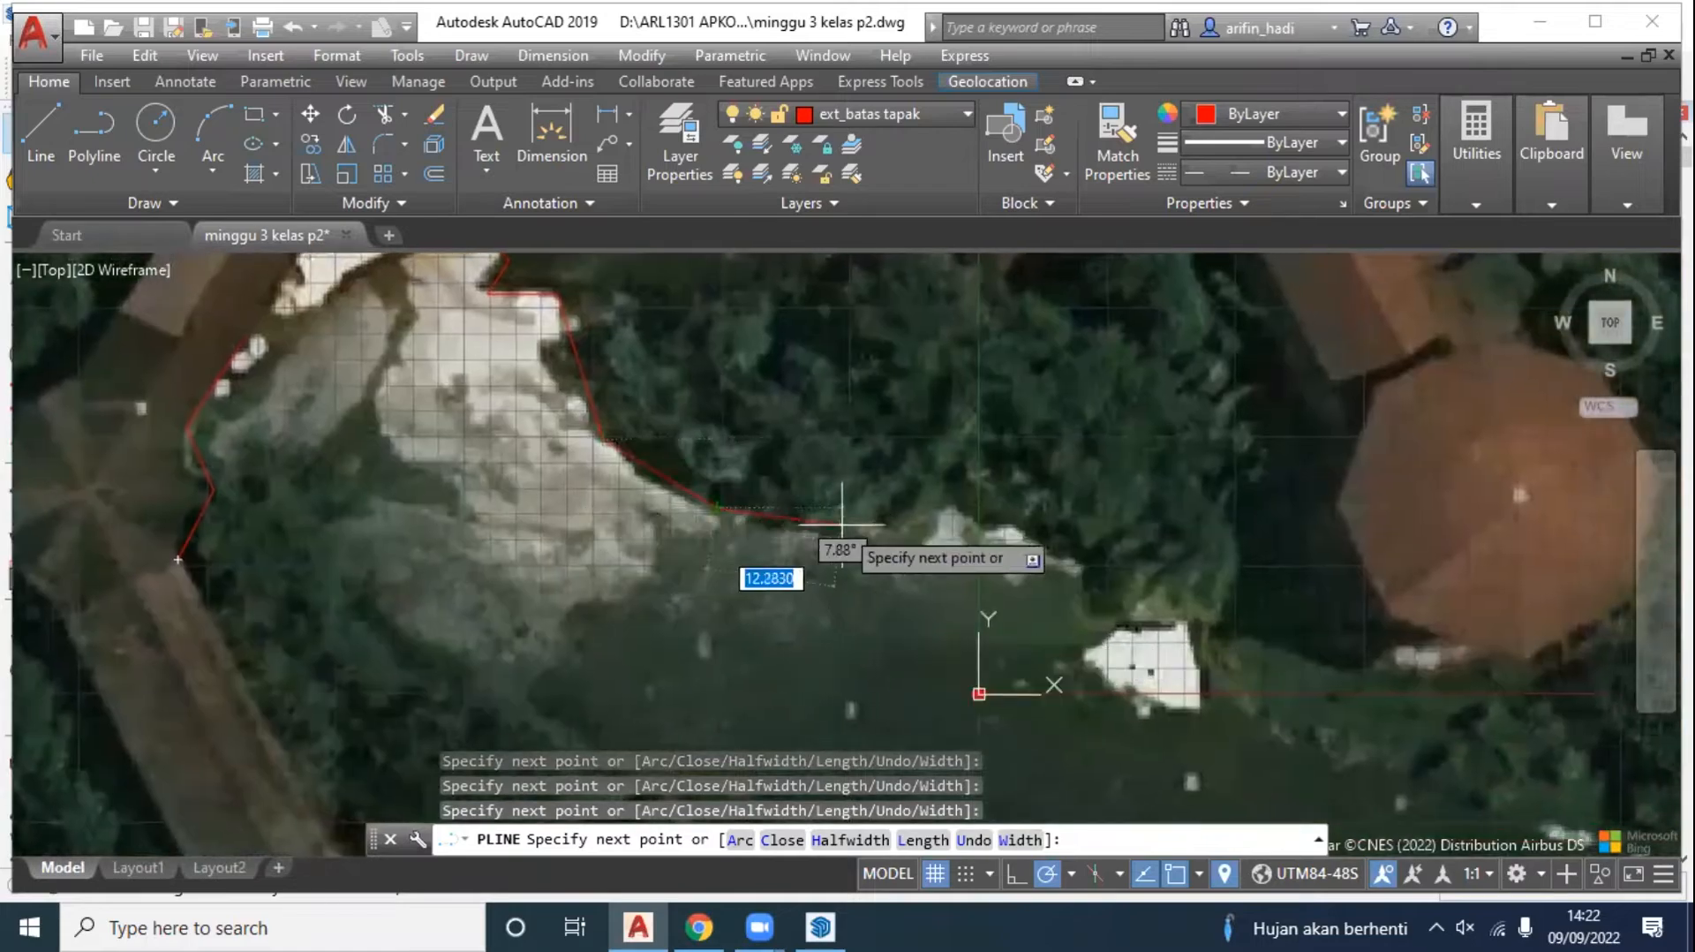
click(839, 532)
click(919, 531)
click(955, 508)
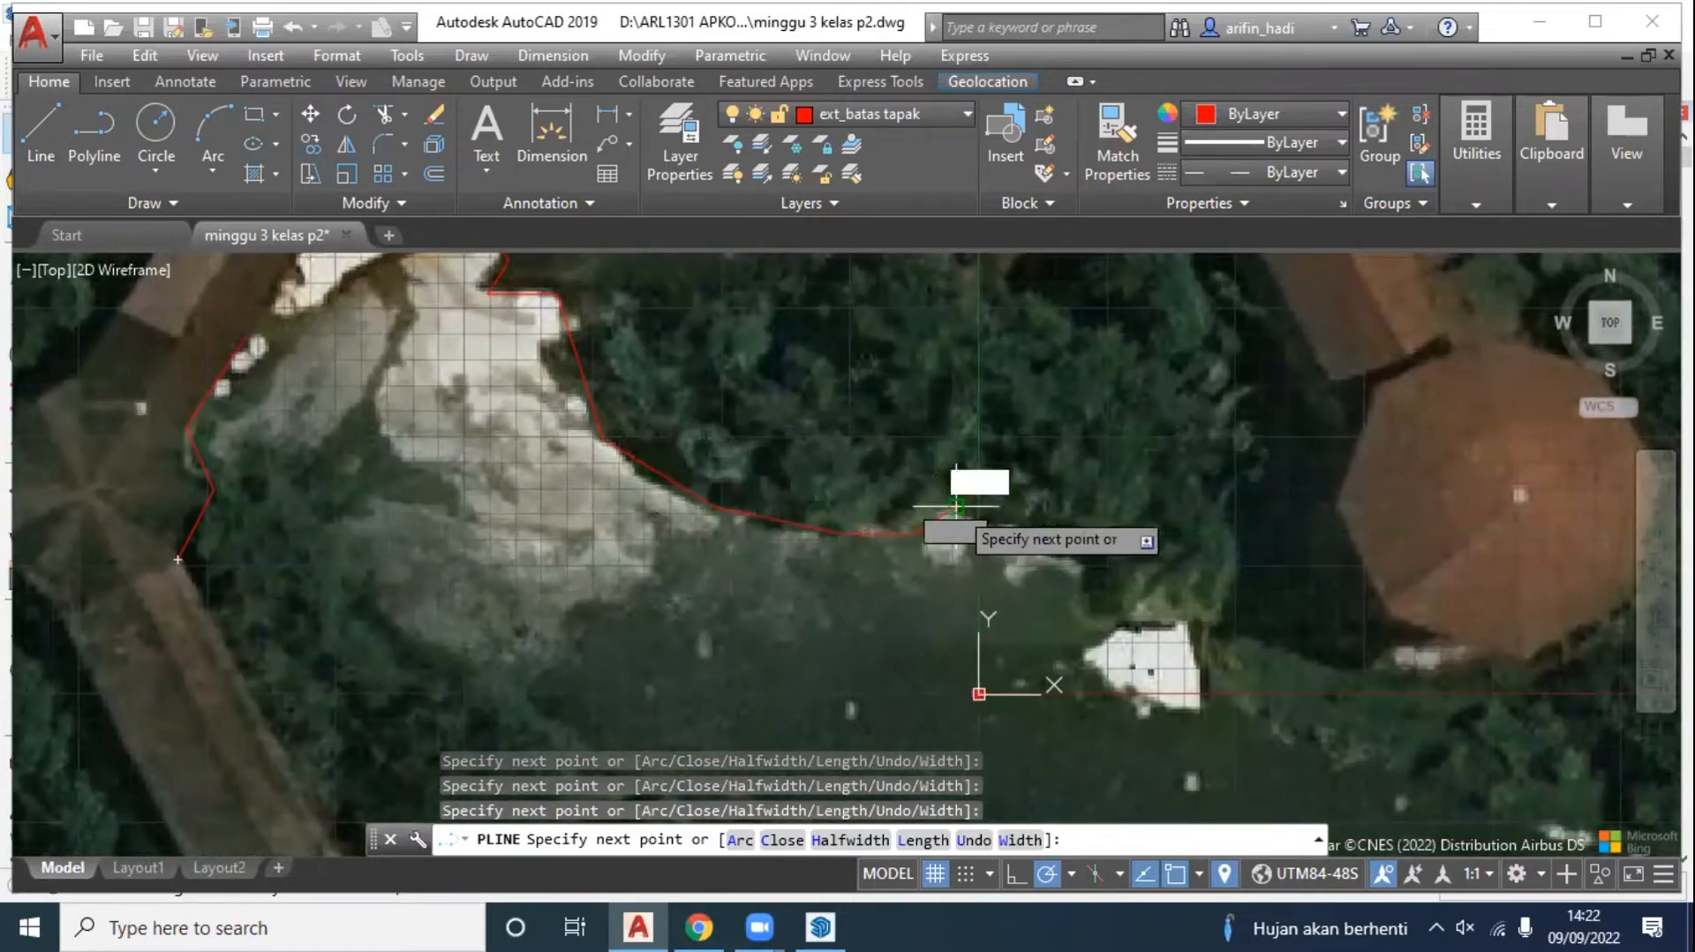
click(1009, 528)
click(1079, 568)
Step: Try to carry the boundary around the small white structure east of the drawing origin
click(1097, 592)
click(1109, 634)
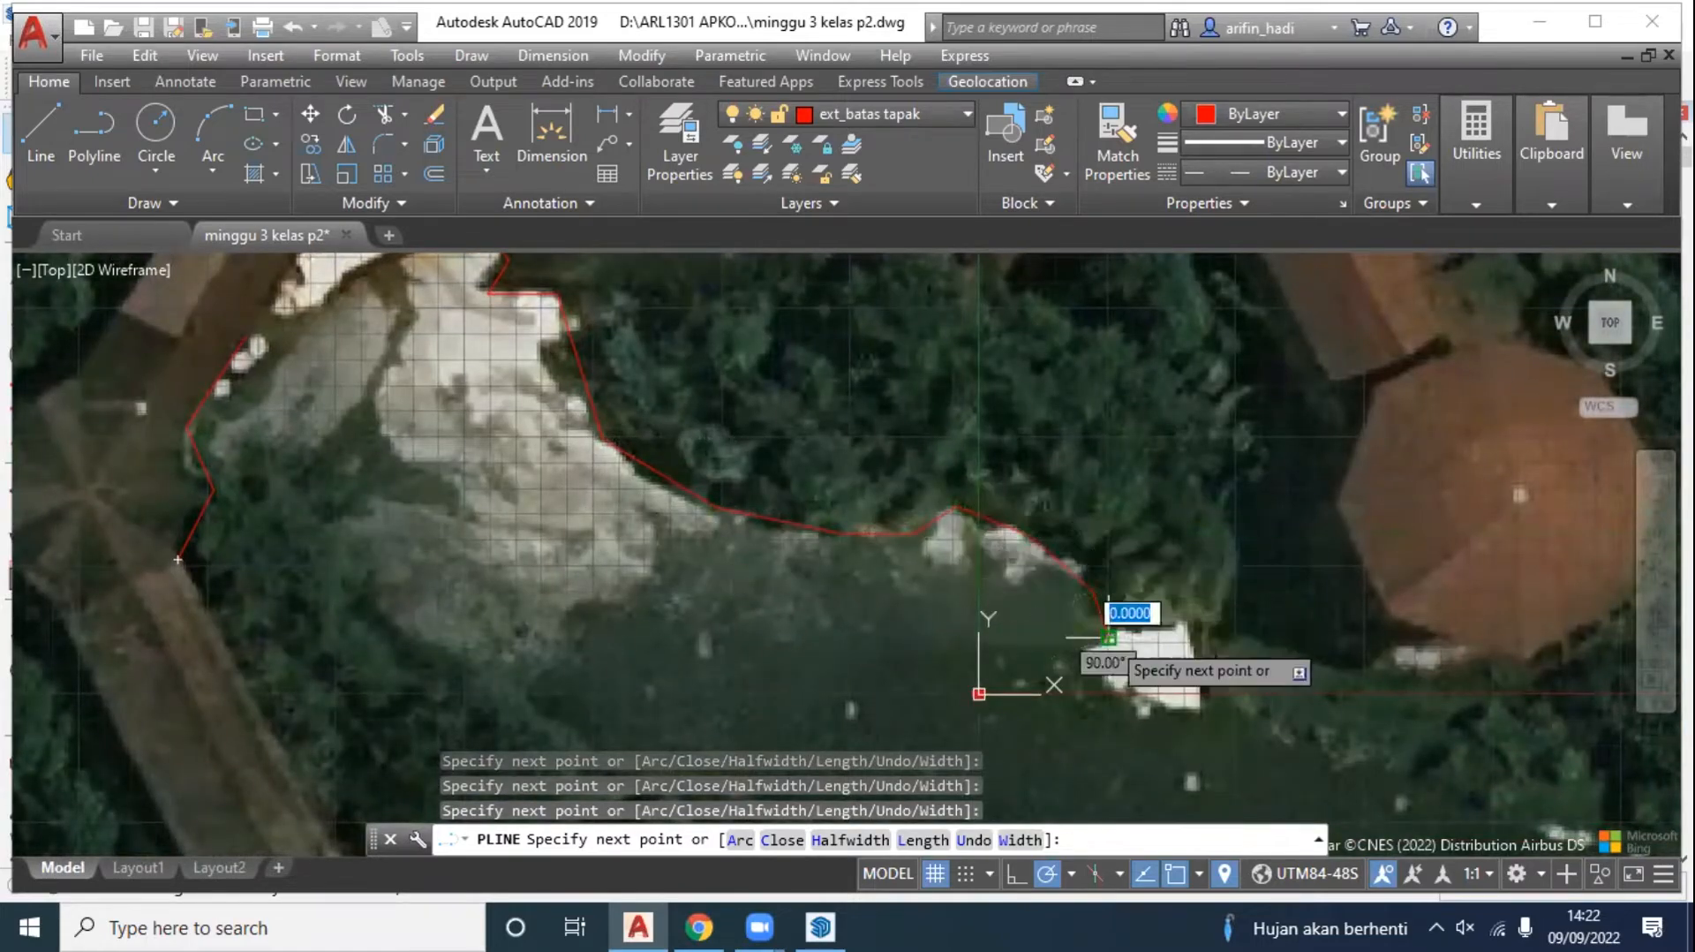
click(1084, 662)
click(1192, 717)
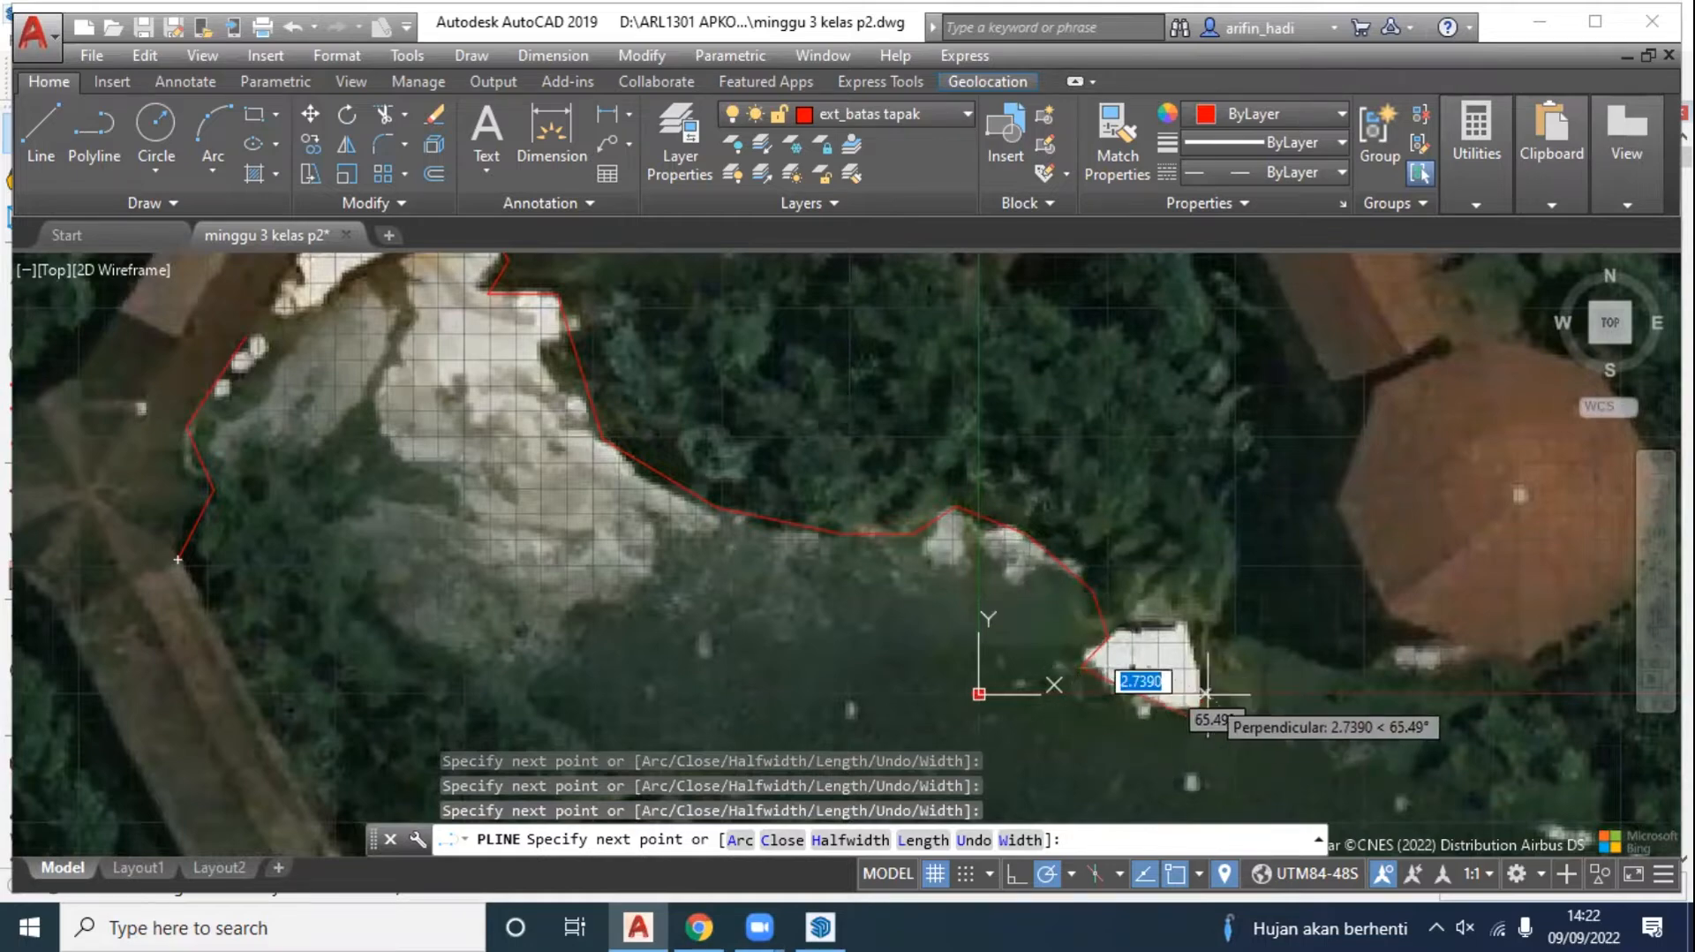
click(1207, 694)
click(1208, 652)
Step: Turn off polar tracking while the boundary polyline is being drawn
mouse_move(1243, 692)
middle_down()
mouse_move(1165, 607)
mouse_move(846, 471)
mouse_move(964, 721)
middle_up()
scroll(846, 471, down, 2)
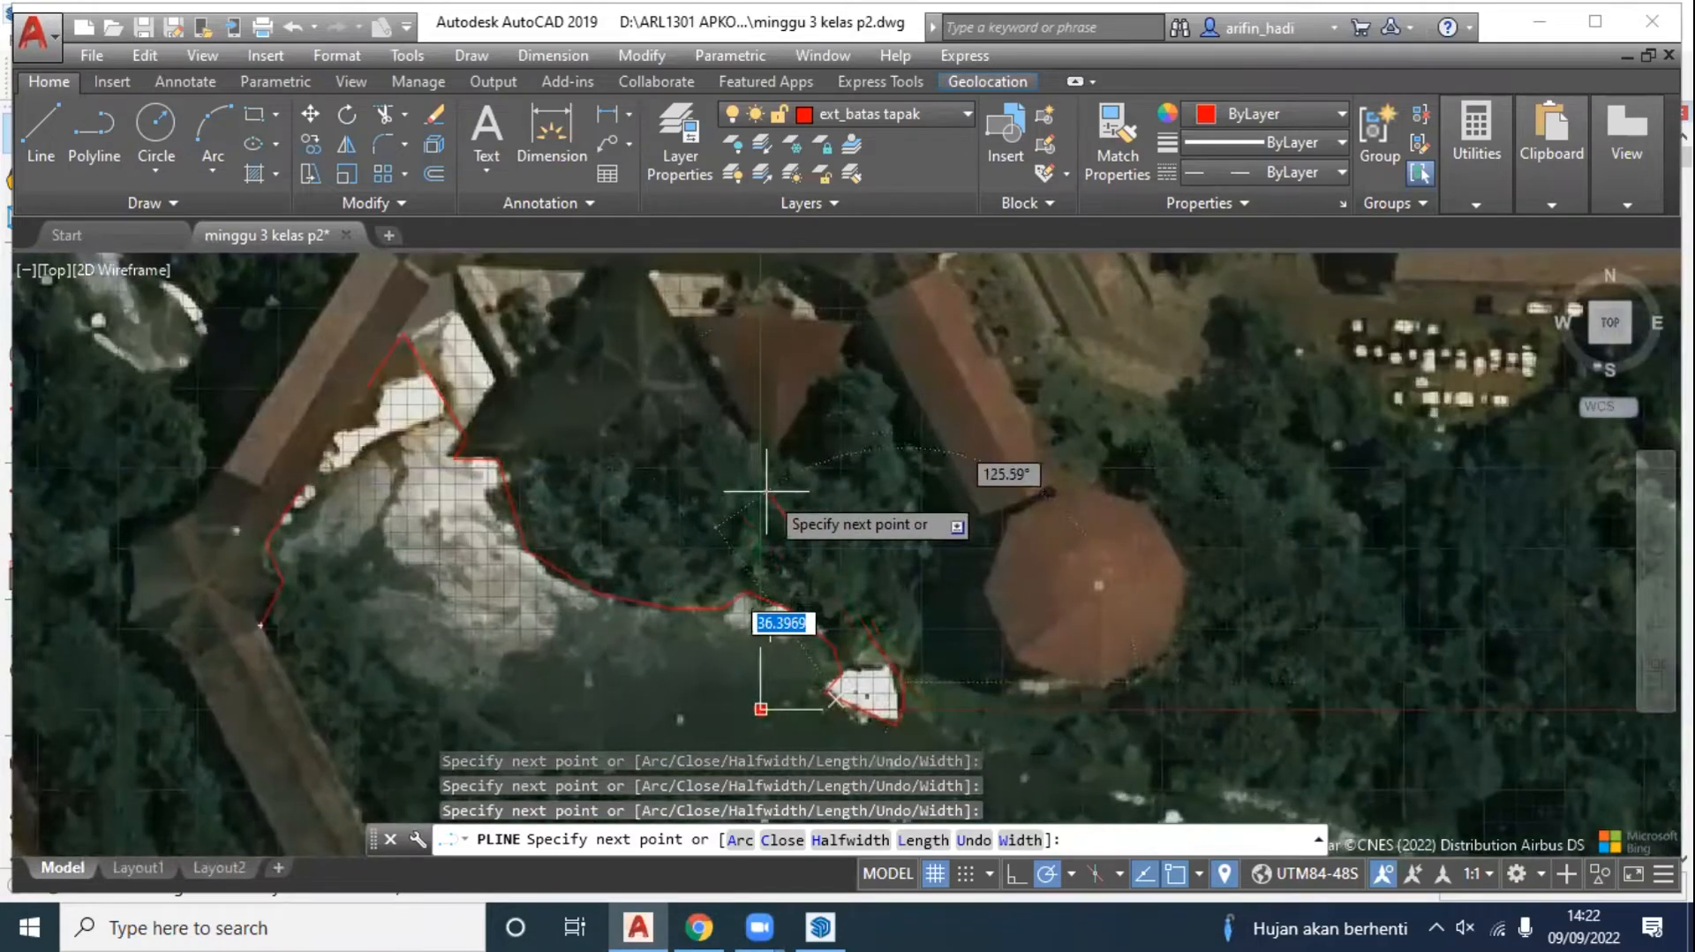
key(F10)
key(F10)
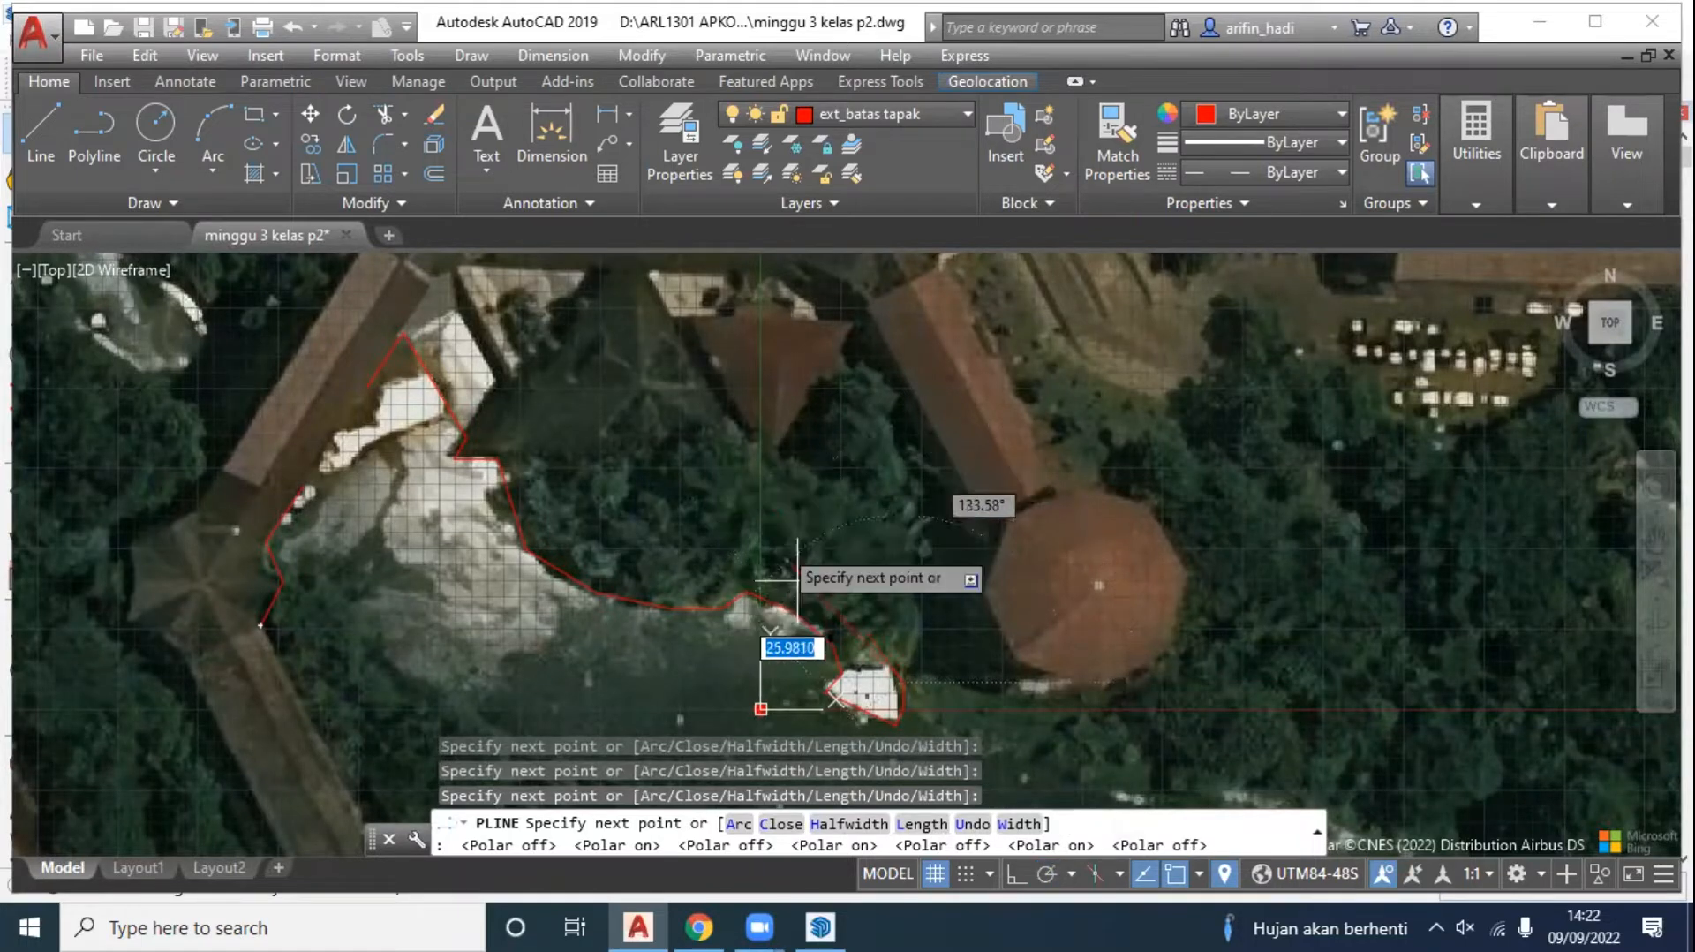
Step: Undo the polyline segments traced along the bank and white structure, back to the corner beside the trees
click(975, 822)
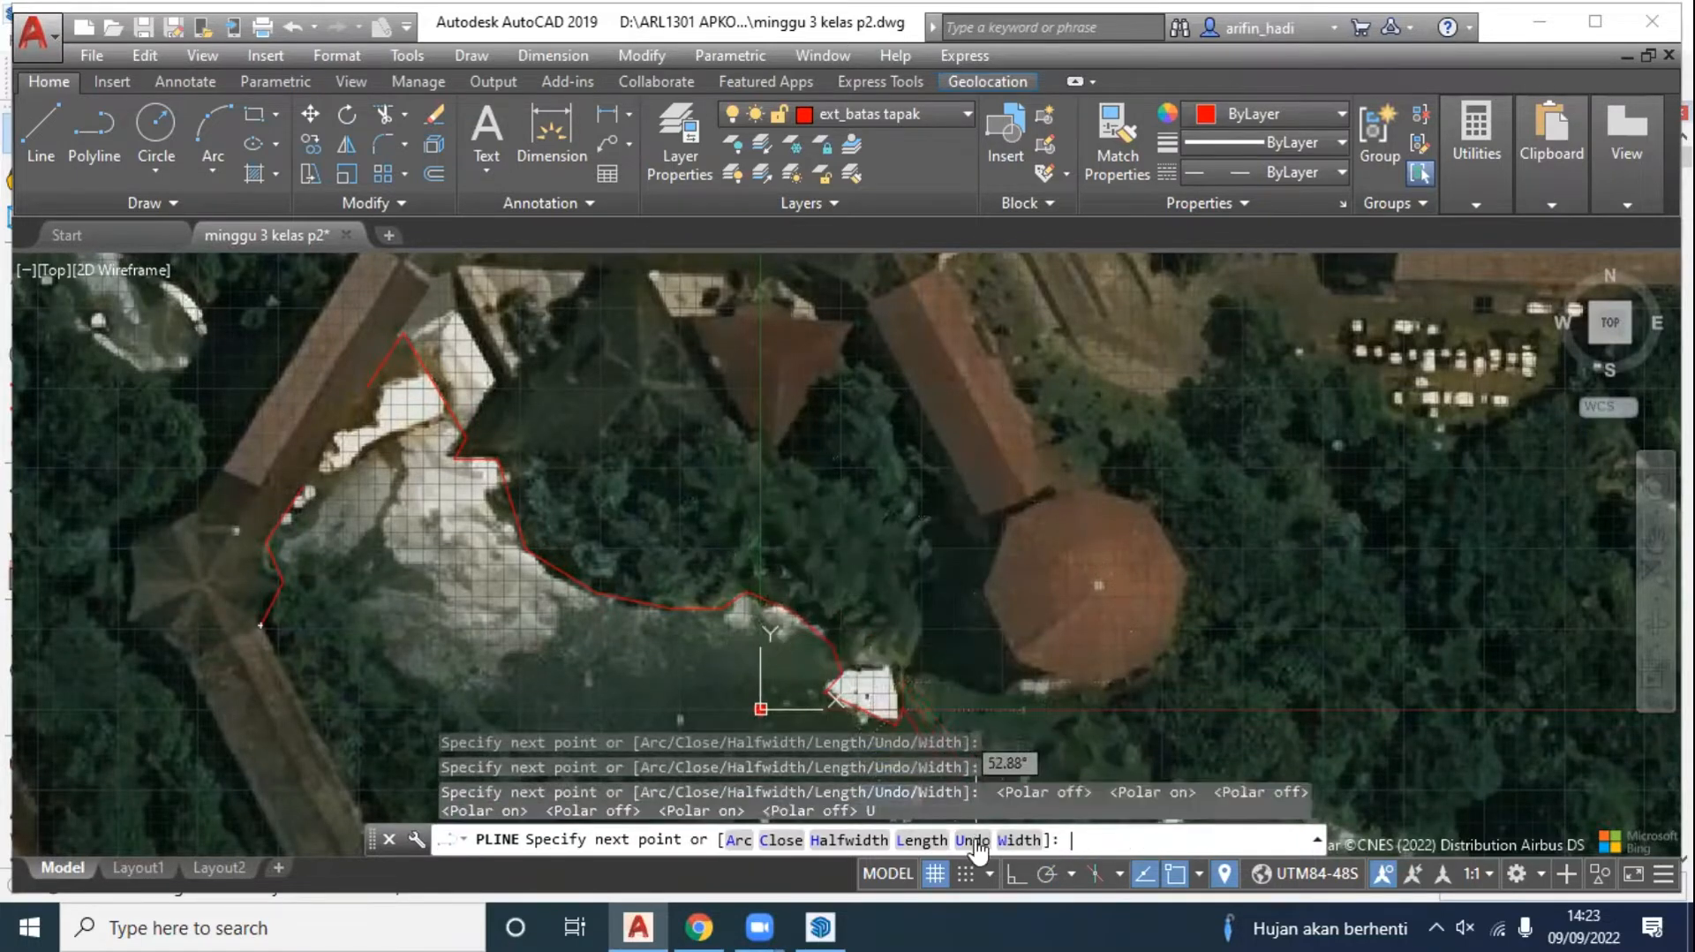
click(974, 839)
click(974, 840)
click(974, 840)
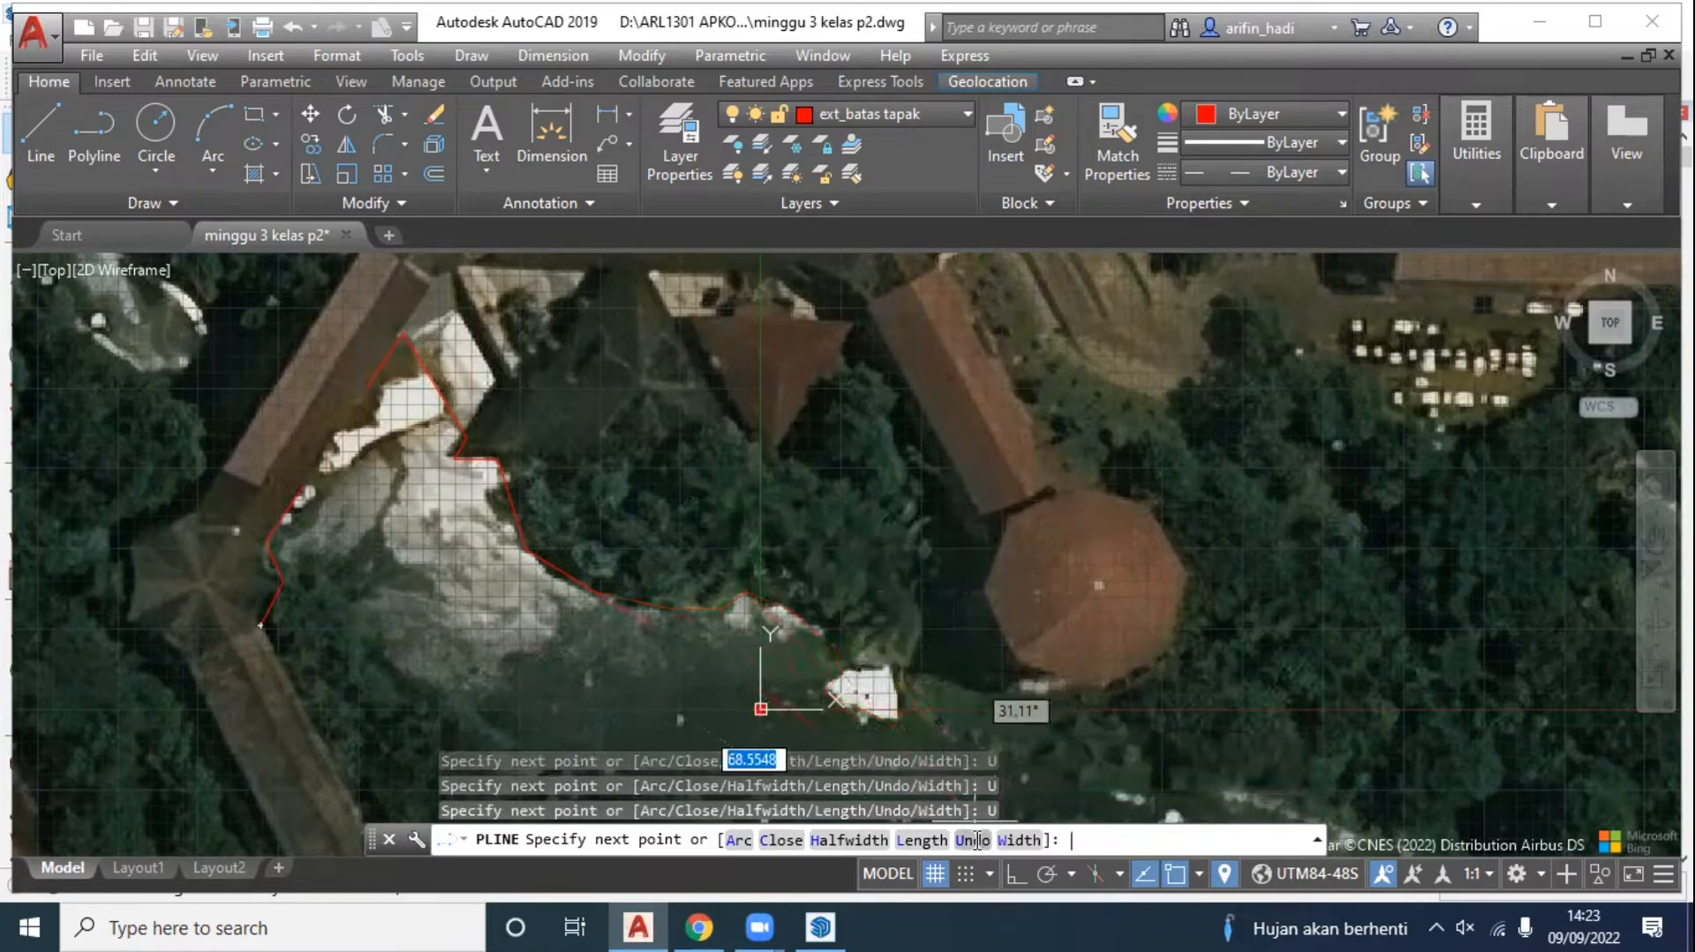
click(980, 842)
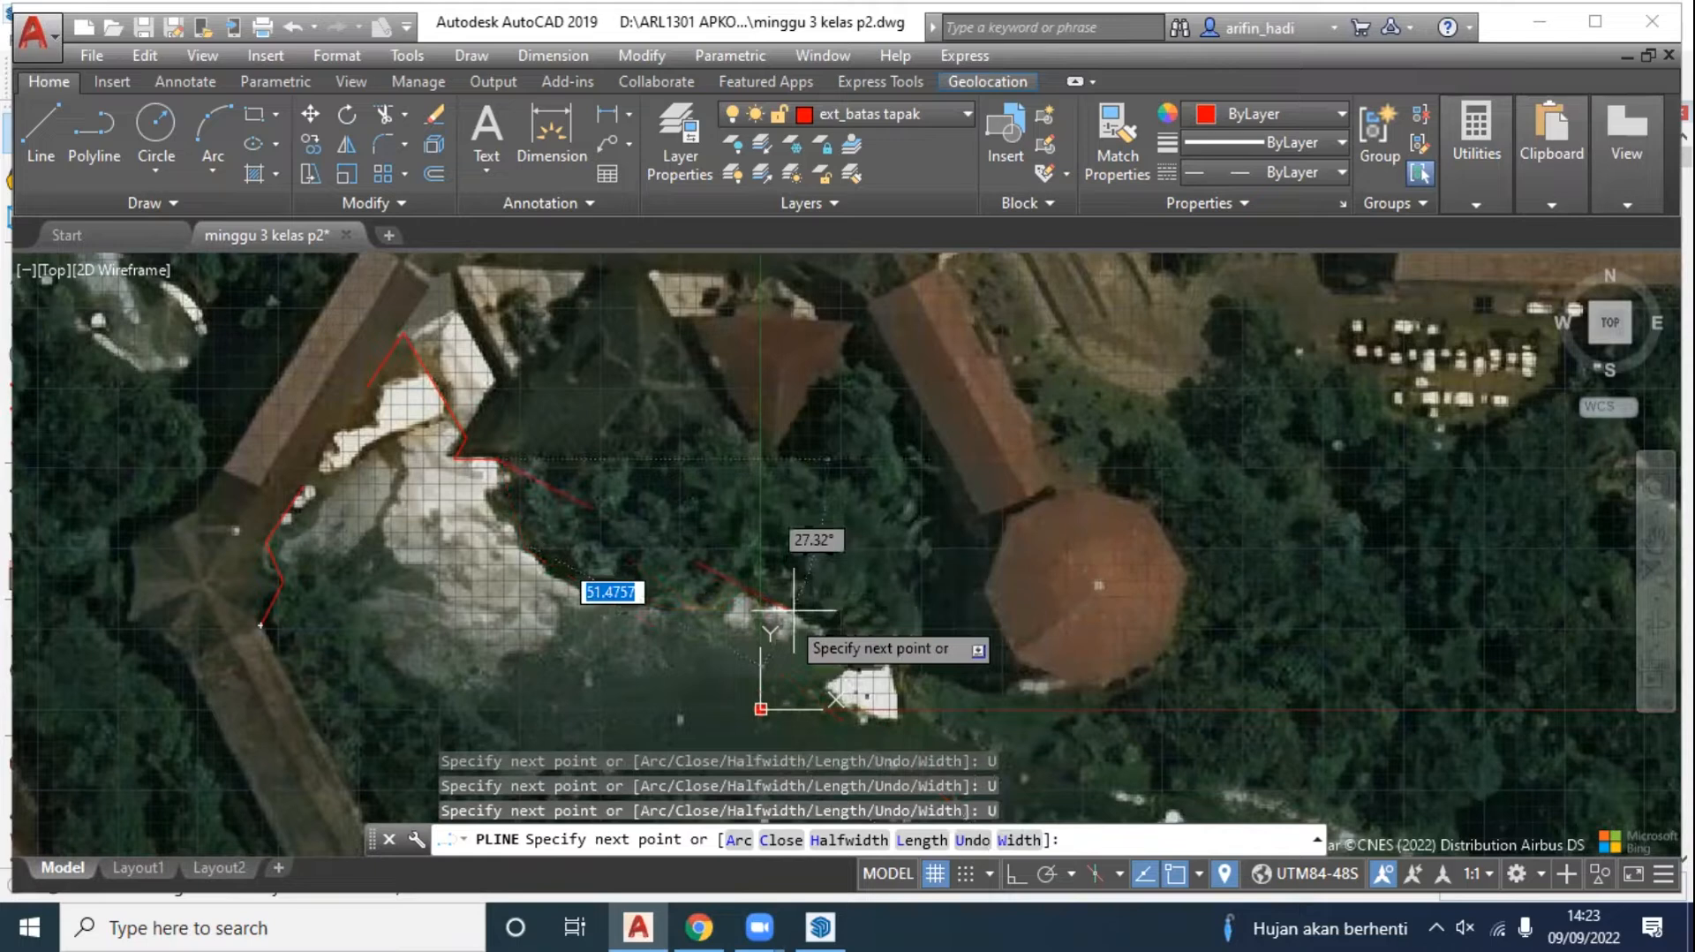
Step: Continue the boundary east to the triangular roof's southern tip, up its eastern side, and down the walkway to the octagonal building
click(777, 456)
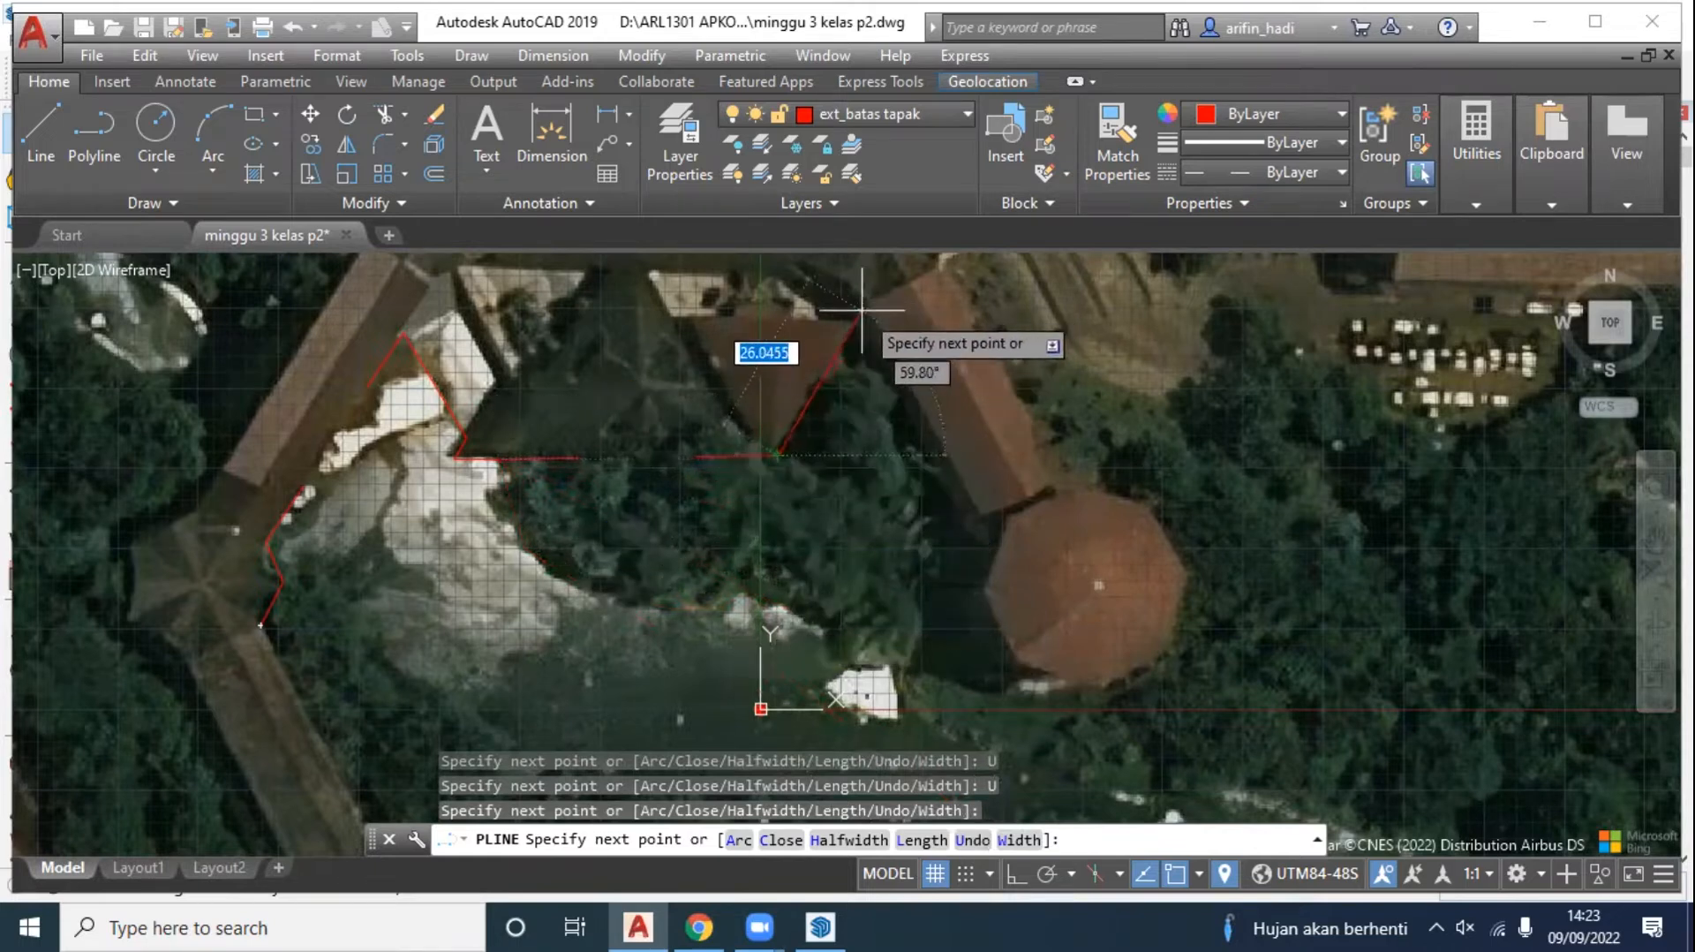
click(862, 311)
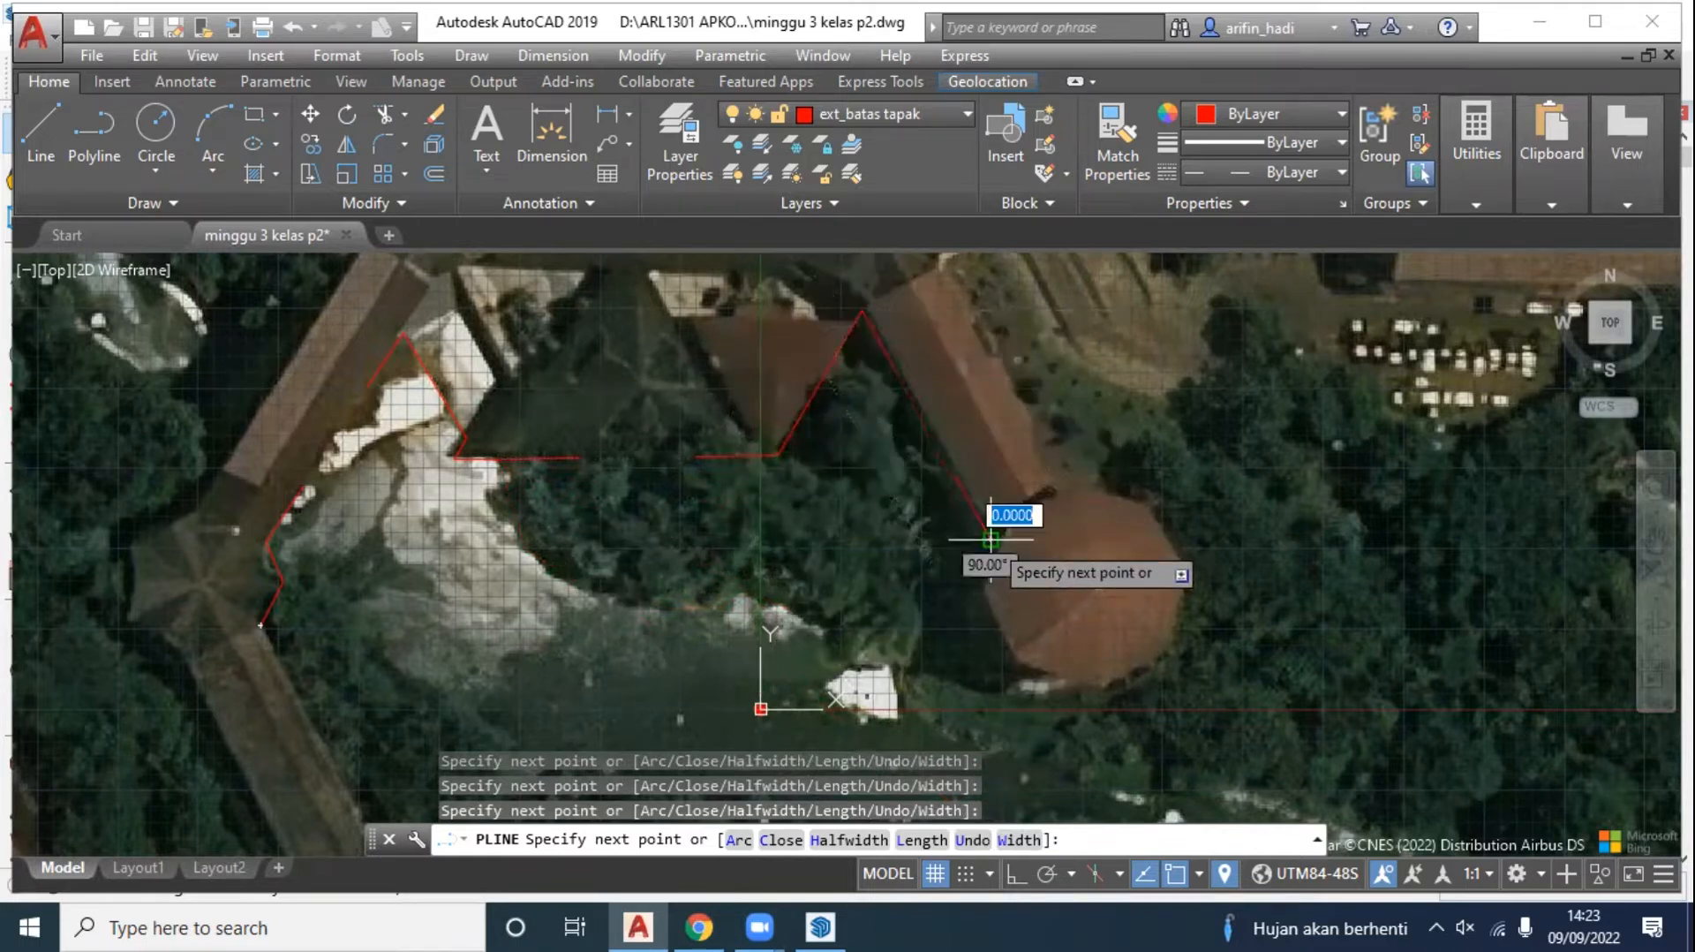
click(976, 590)
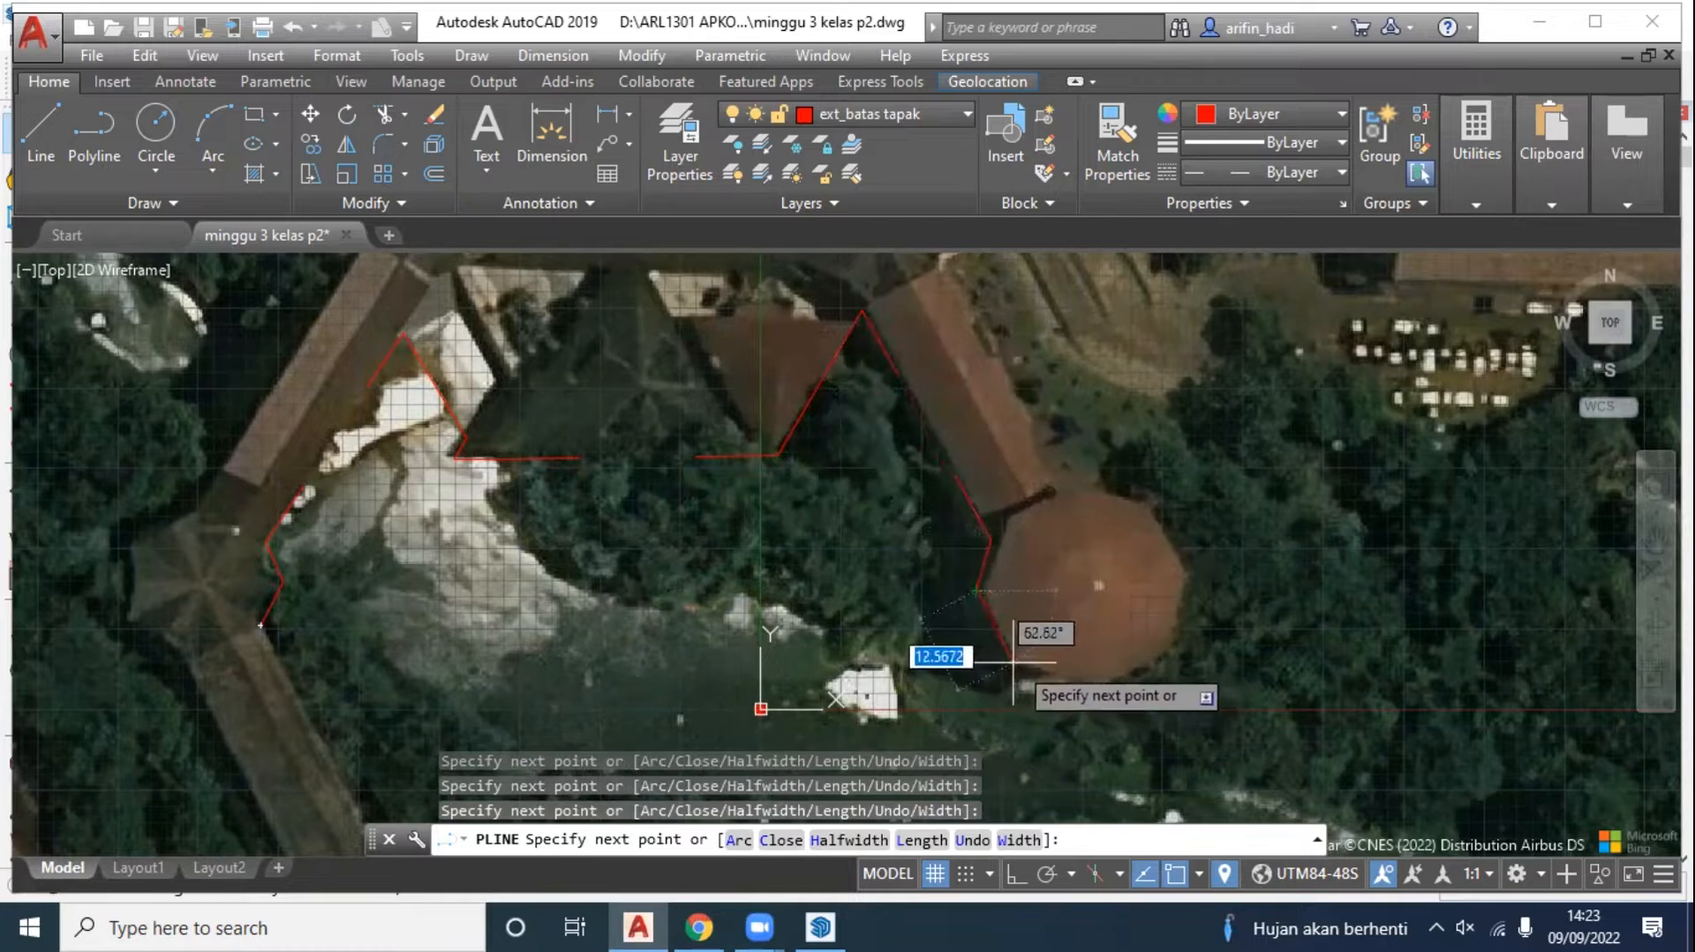
Step: Trace the boundary around the southern, eastern and northern edges of the octagonal building, back to the walkway
click(1013, 661)
click(1100, 690)
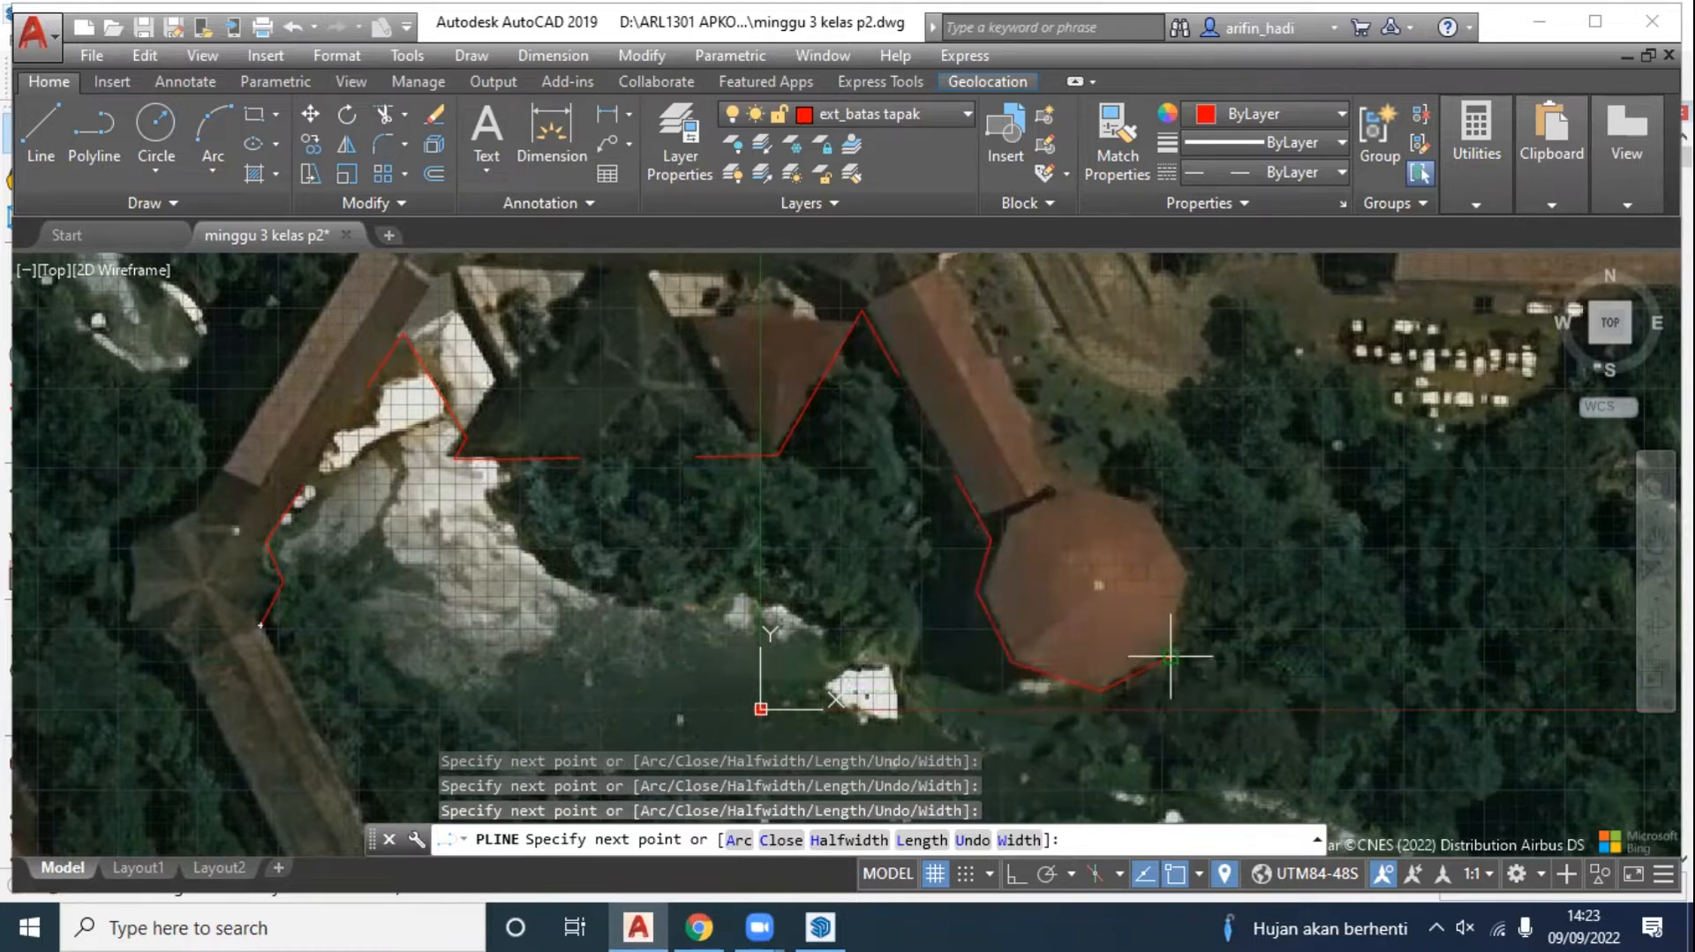
click(1170, 656)
click(1192, 572)
click(1147, 500)
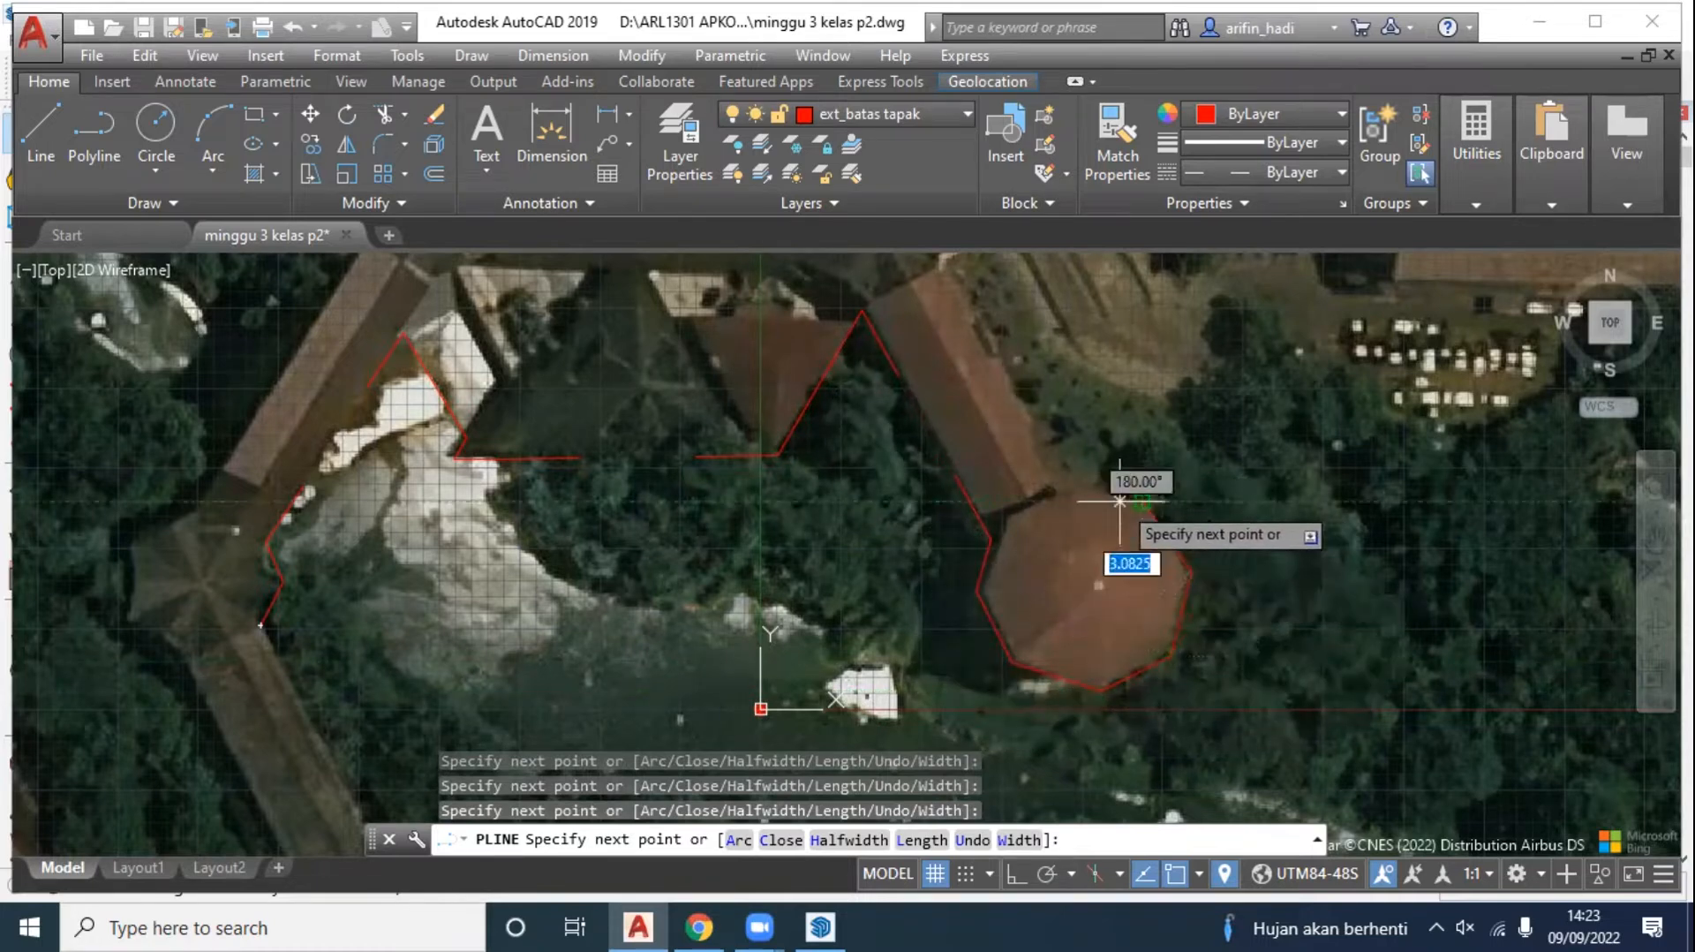
click(1065, 483)
Step: Trace the boundary up the walkway's eastern side, around the adjoining green strip, and southeast below the parking area
middle_drag(1048, 418, 959, 620)
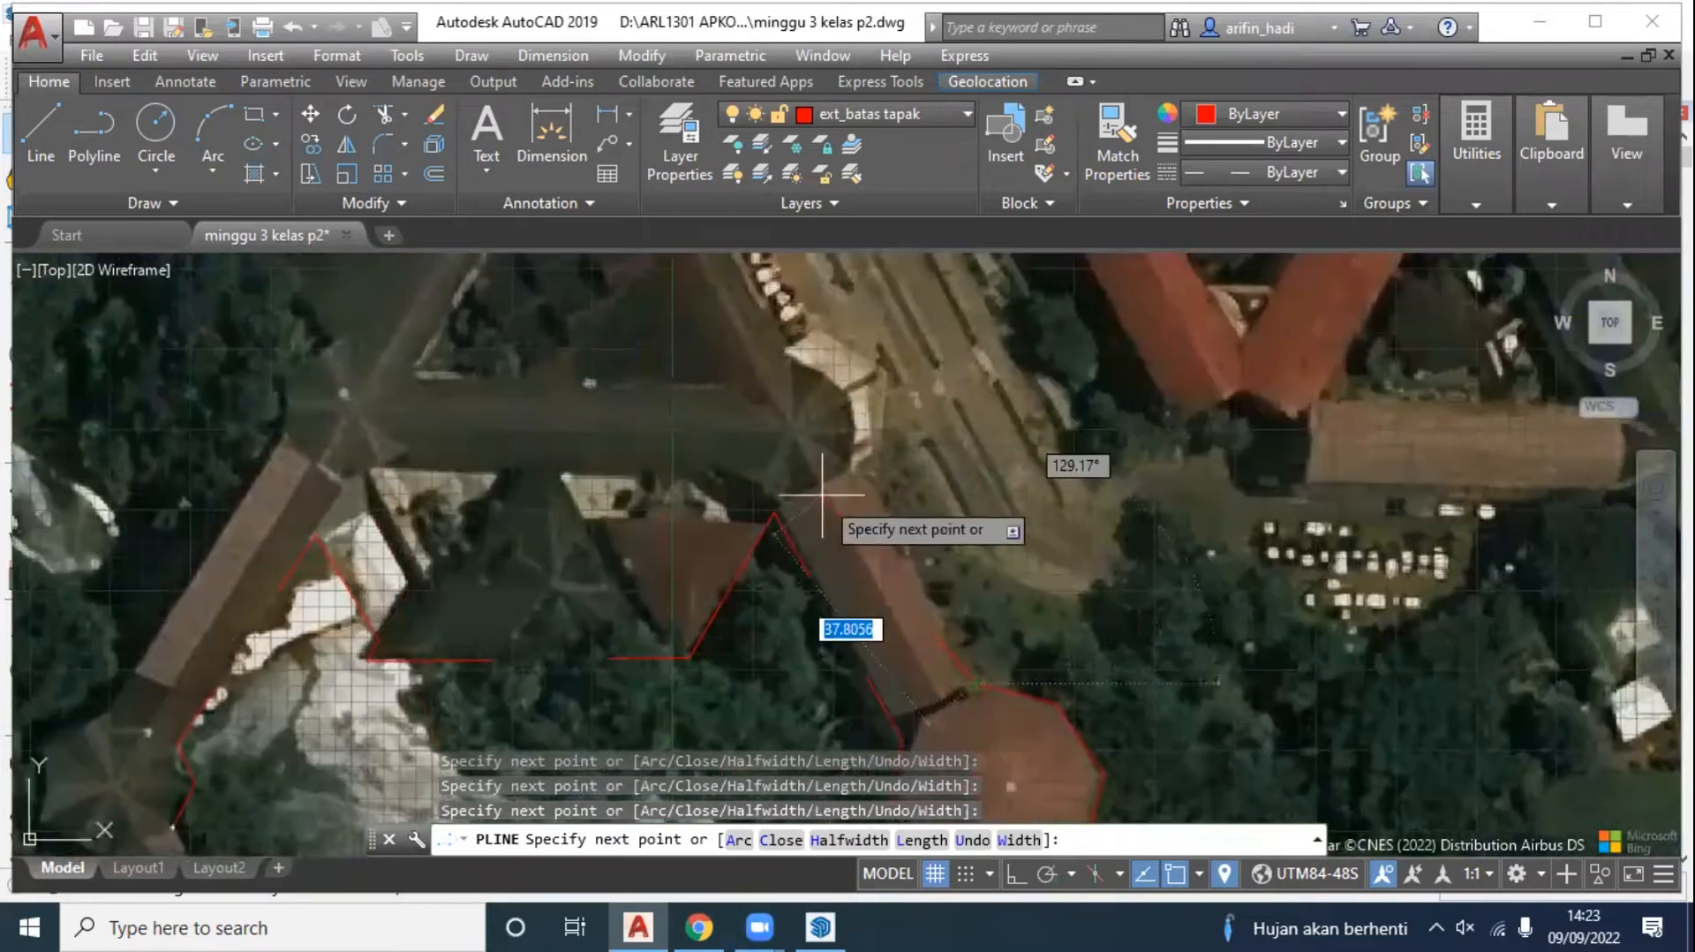
click(870, 474)
click(923, 449)
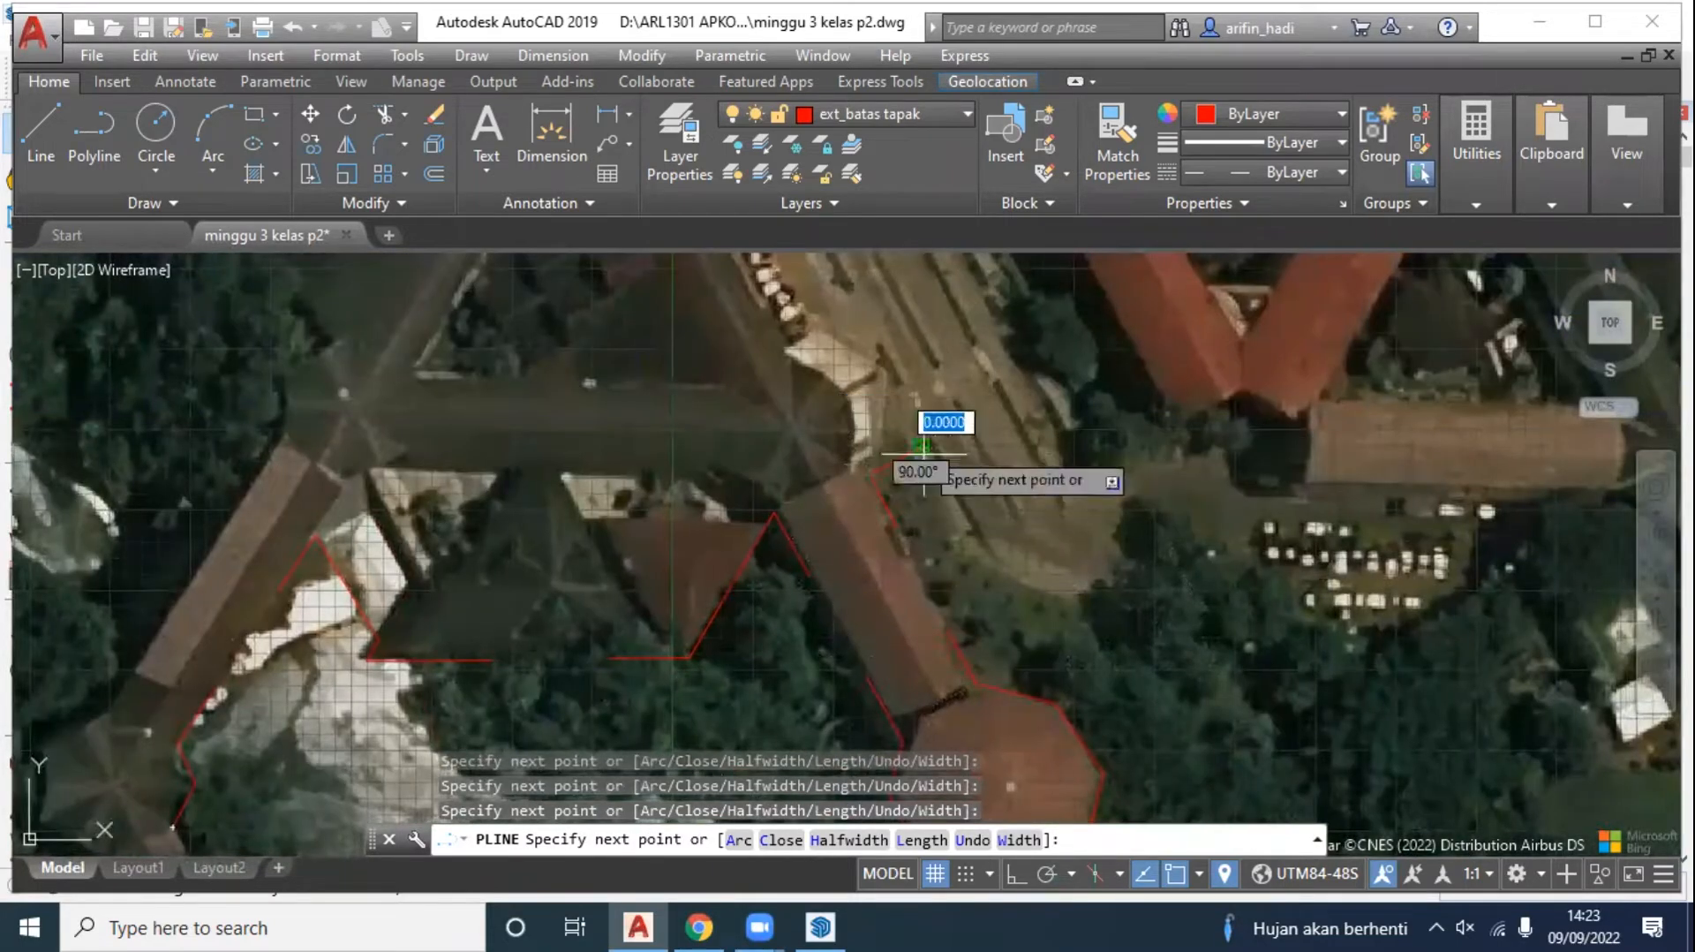
click(978, 561)
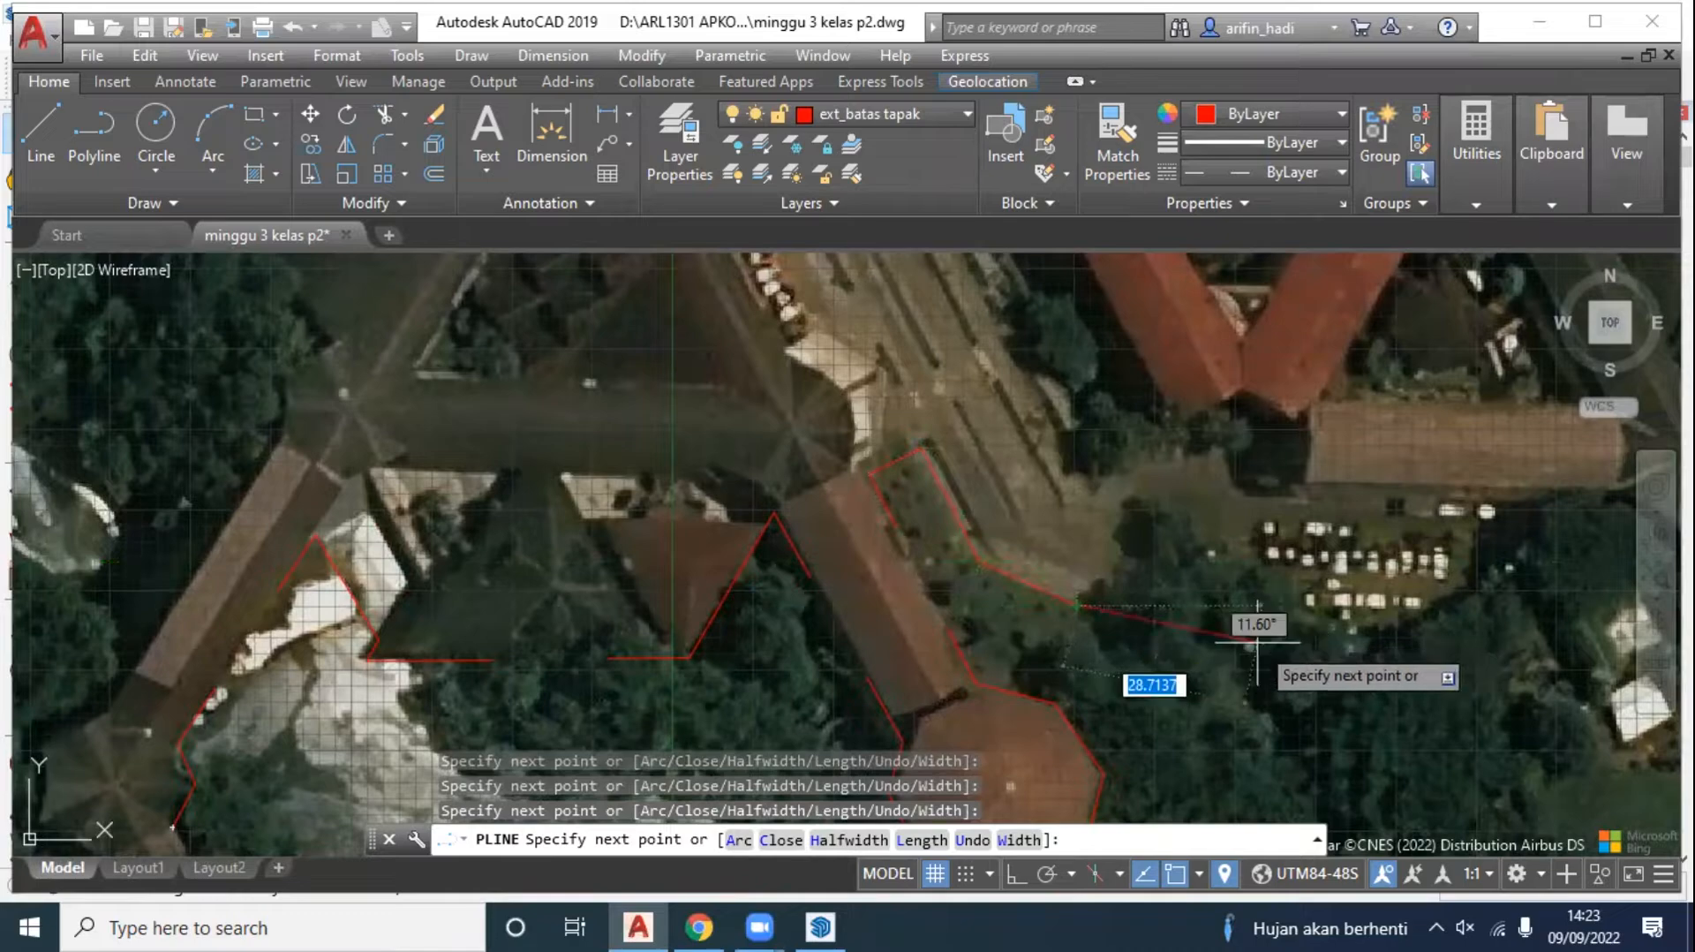
click(1257, 643)
Step: Extend the boundary southeast through the trees toward the path south of the round lawn
middle_drag(1261, 635, 558, 159)
scroll(689, 441, down, 2)
middle_drag(705, 400, 876, 679)
click(914, 684)
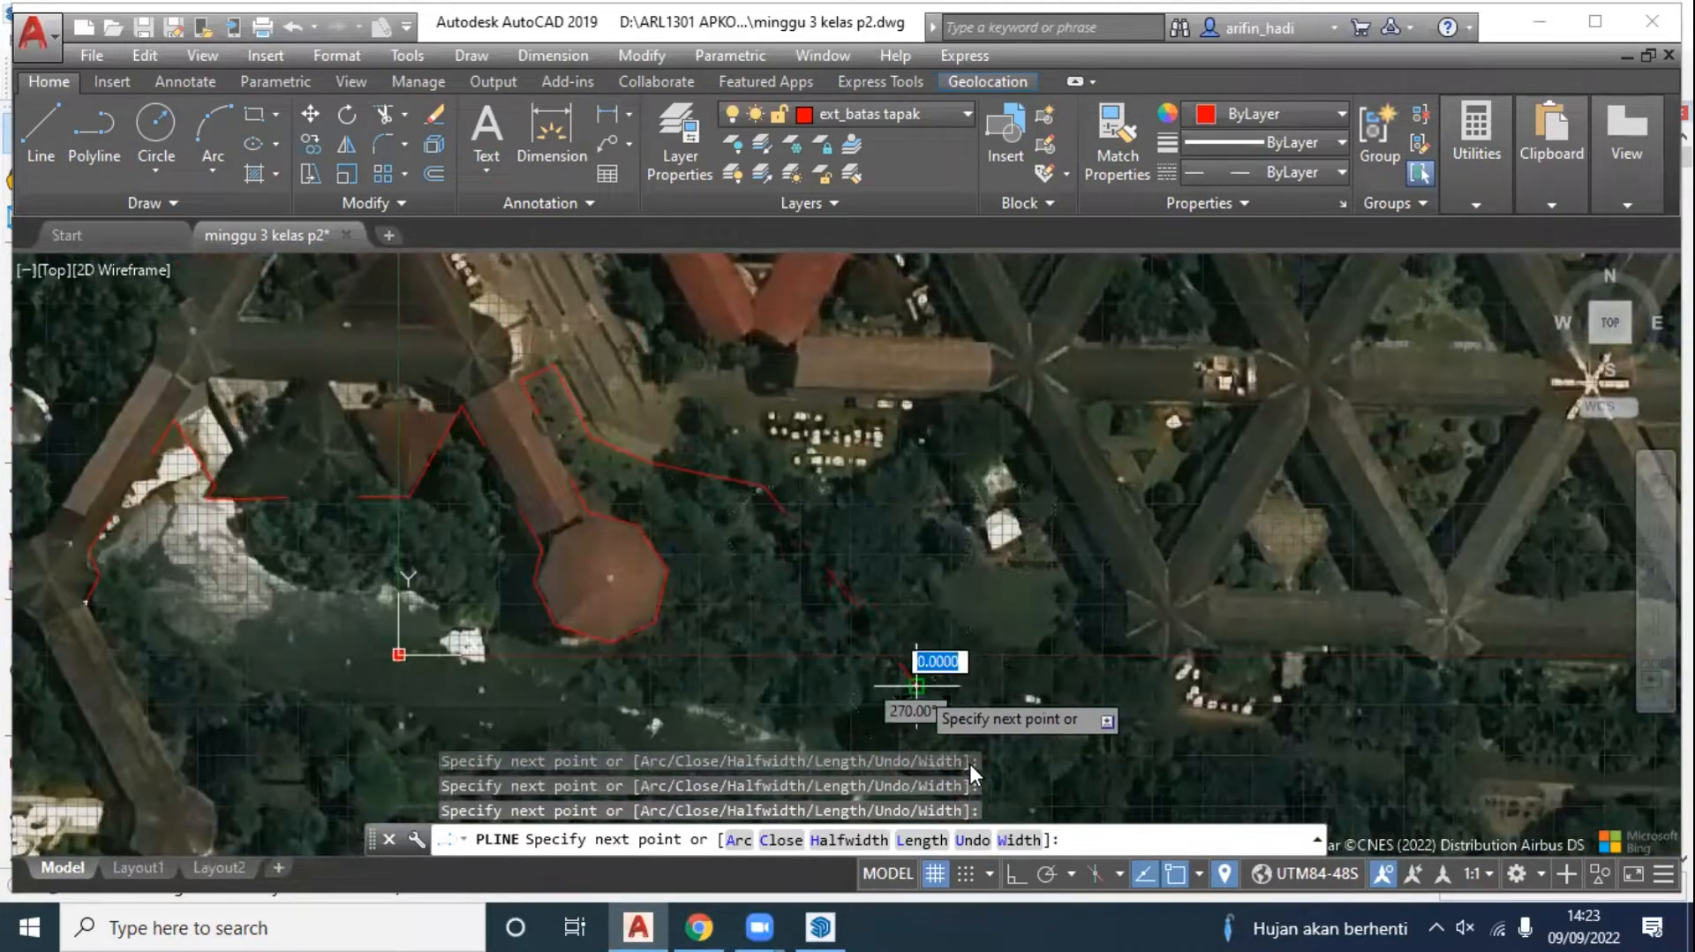
scroll(1024, 731, up, 2)
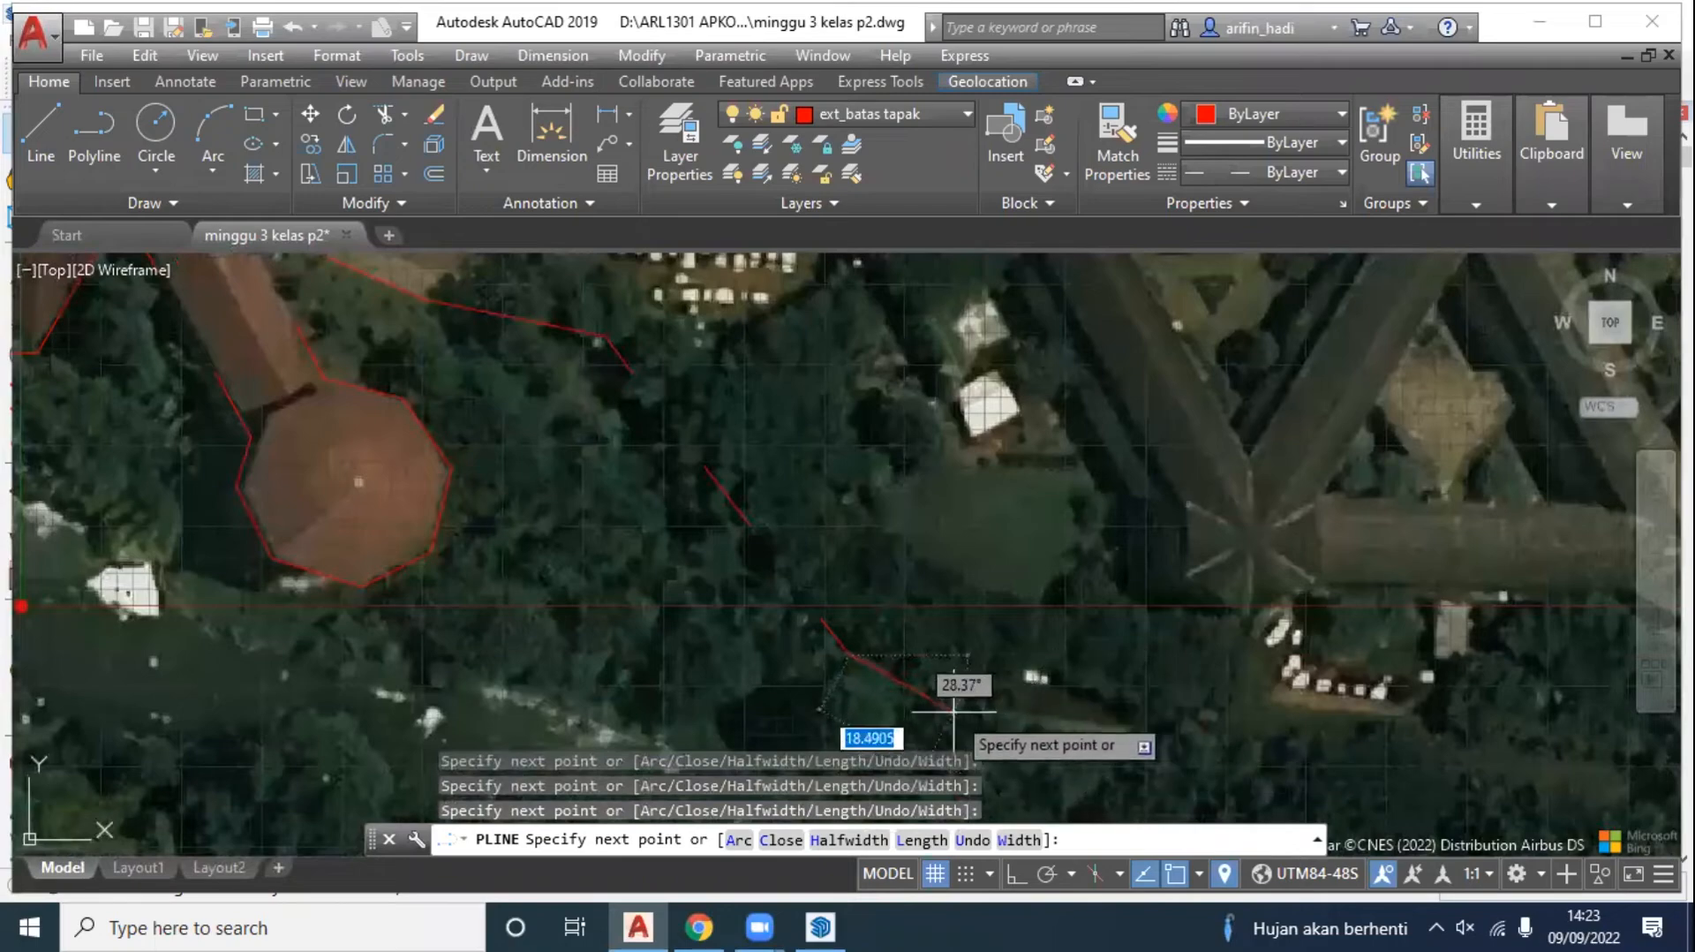
mouse_move(1015, 692)
middle_down()
mouse_move(882, 551)
mouse_move(582, 508)
middle_up()
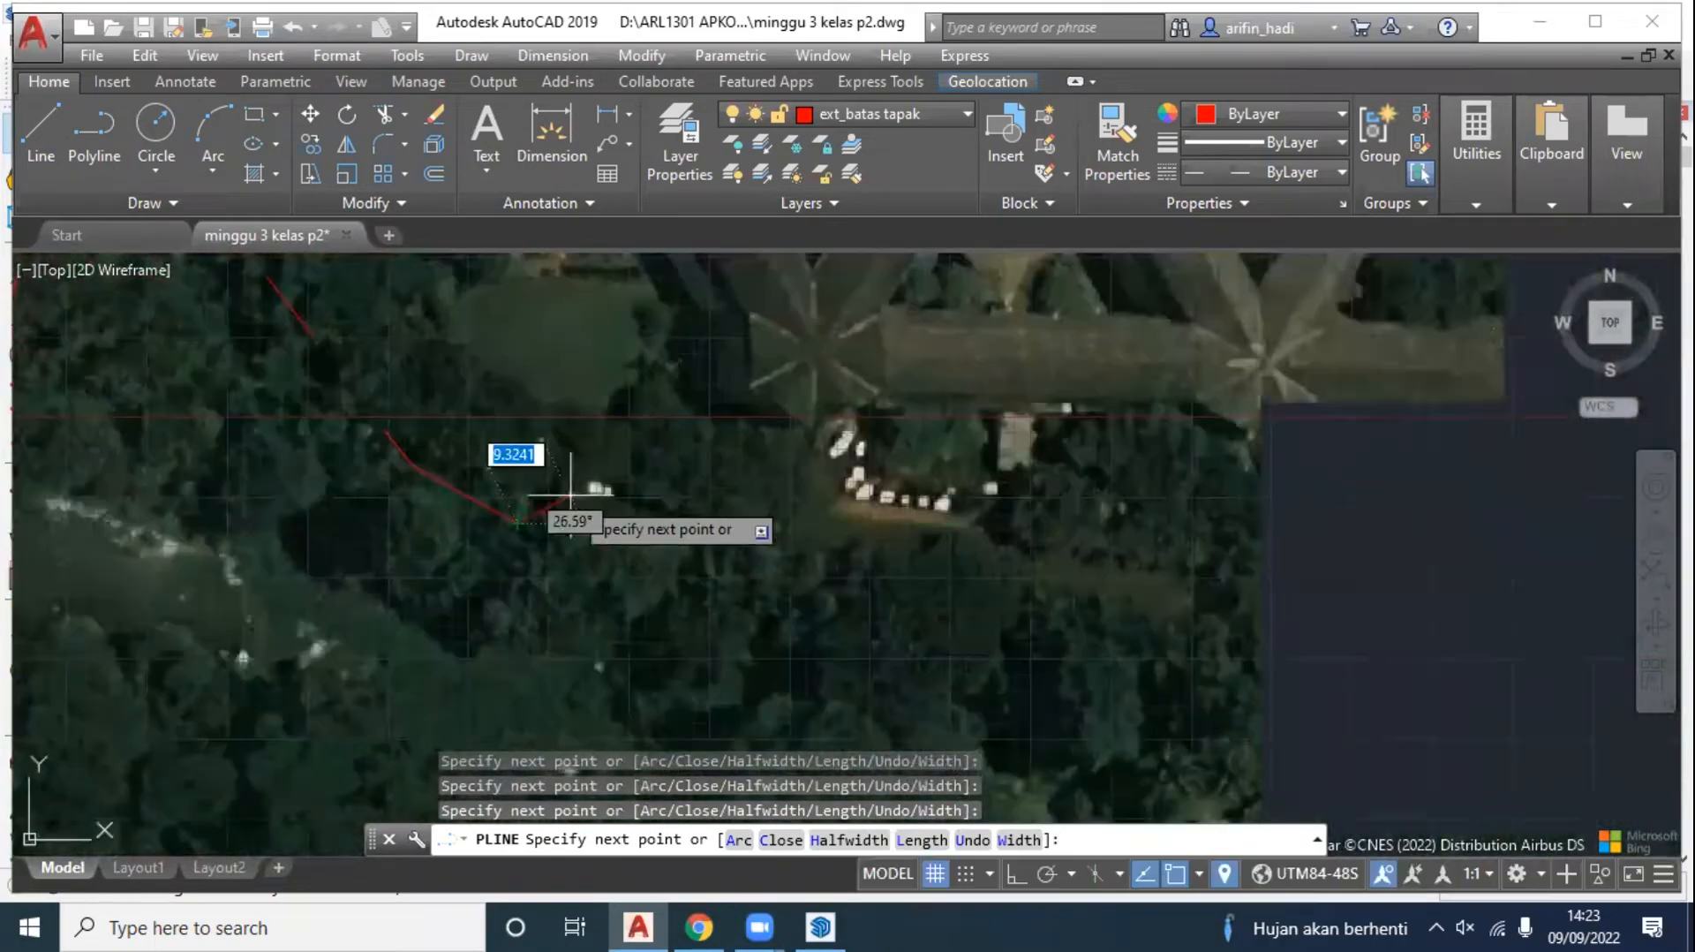
Step: Continue the boundary east along the southern edge of the path to the paved clearing north of the square-roofed building
mouse_move(911, 523)
middle_down()
mouse_move(1098, 733)
mouse_move(1064, 577)
middle_up()
scroll(898, 557, down, 2)
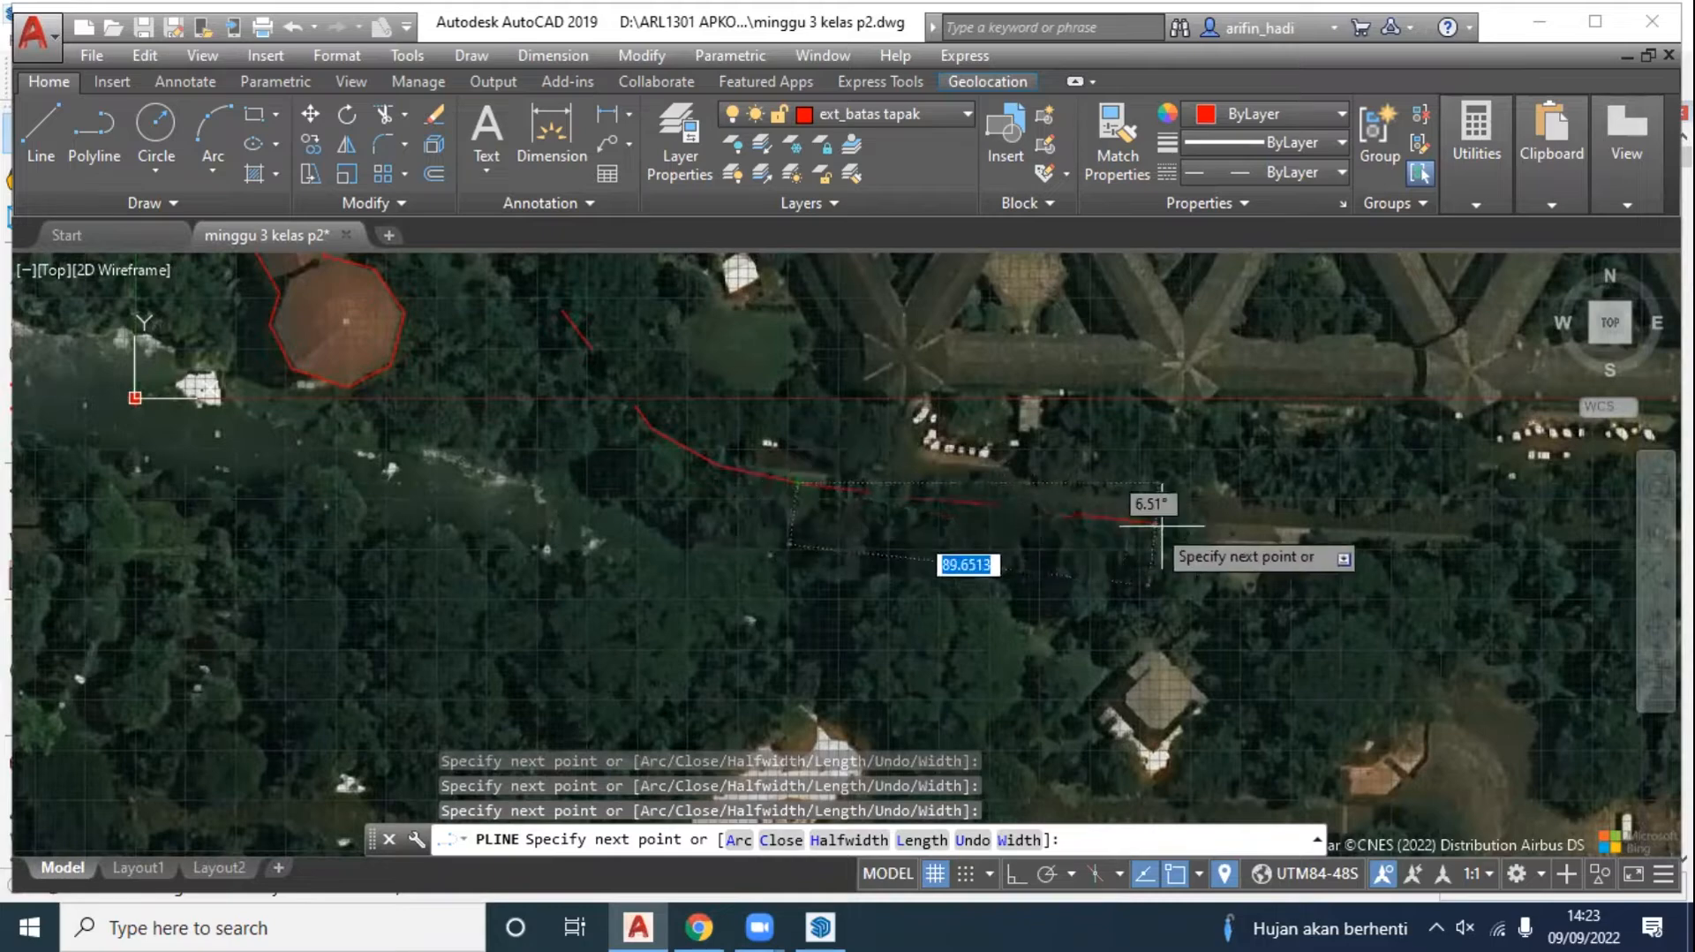
middle_drag(1287, 573, 1187, 488)
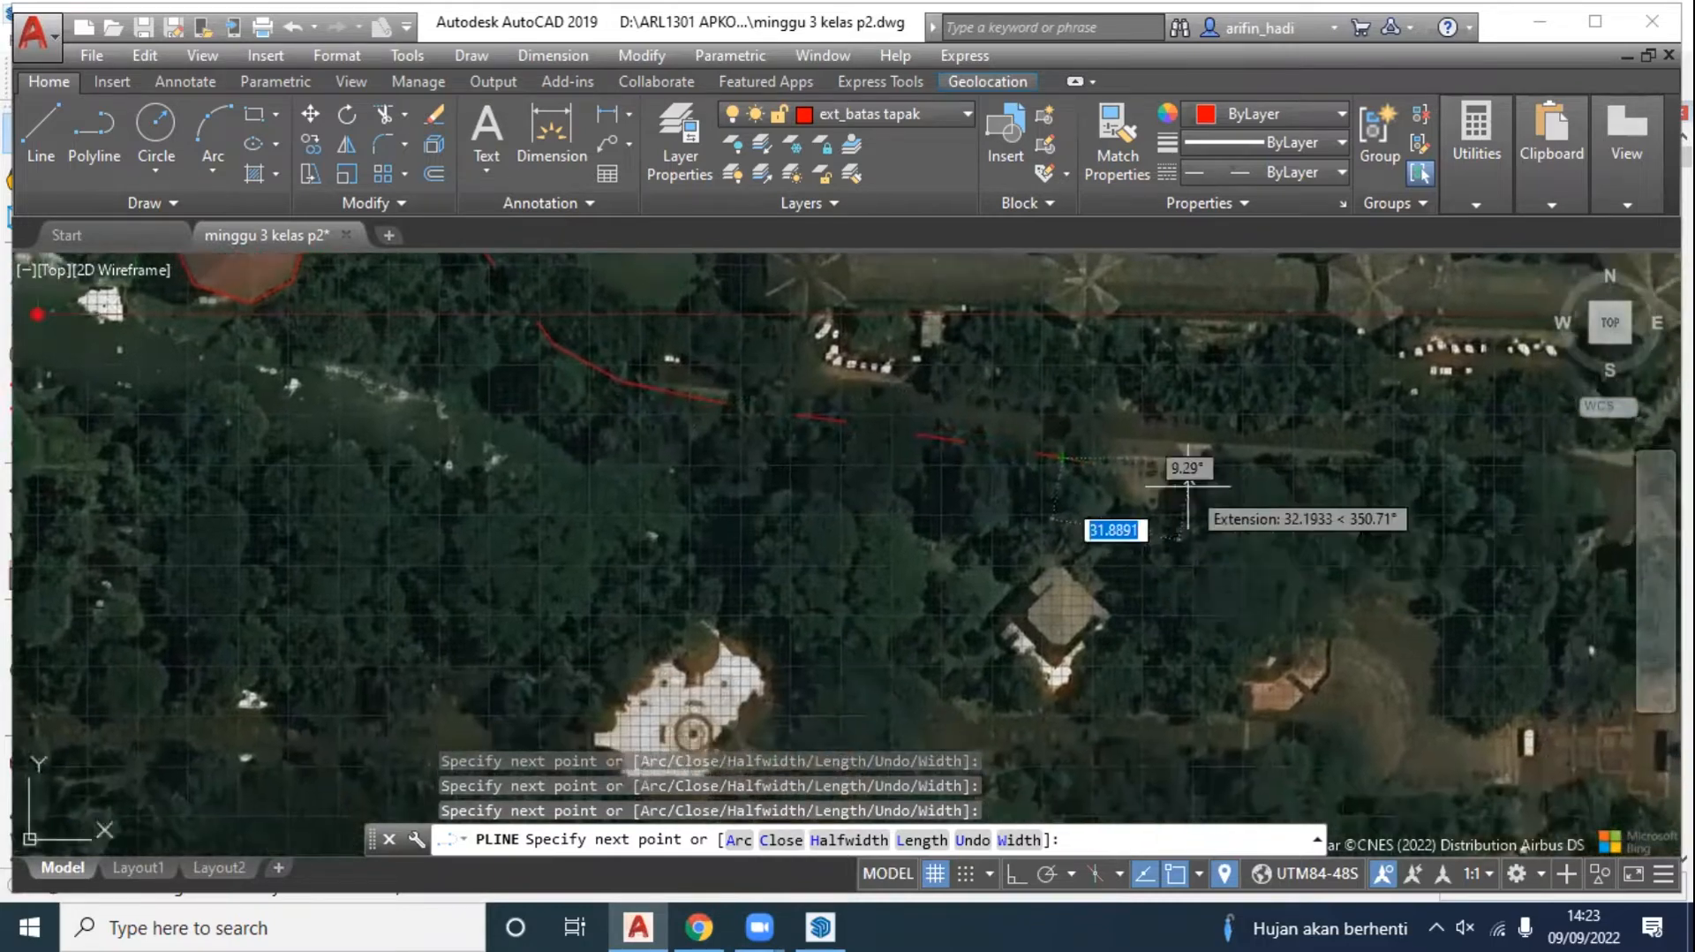
click(1095, 461)
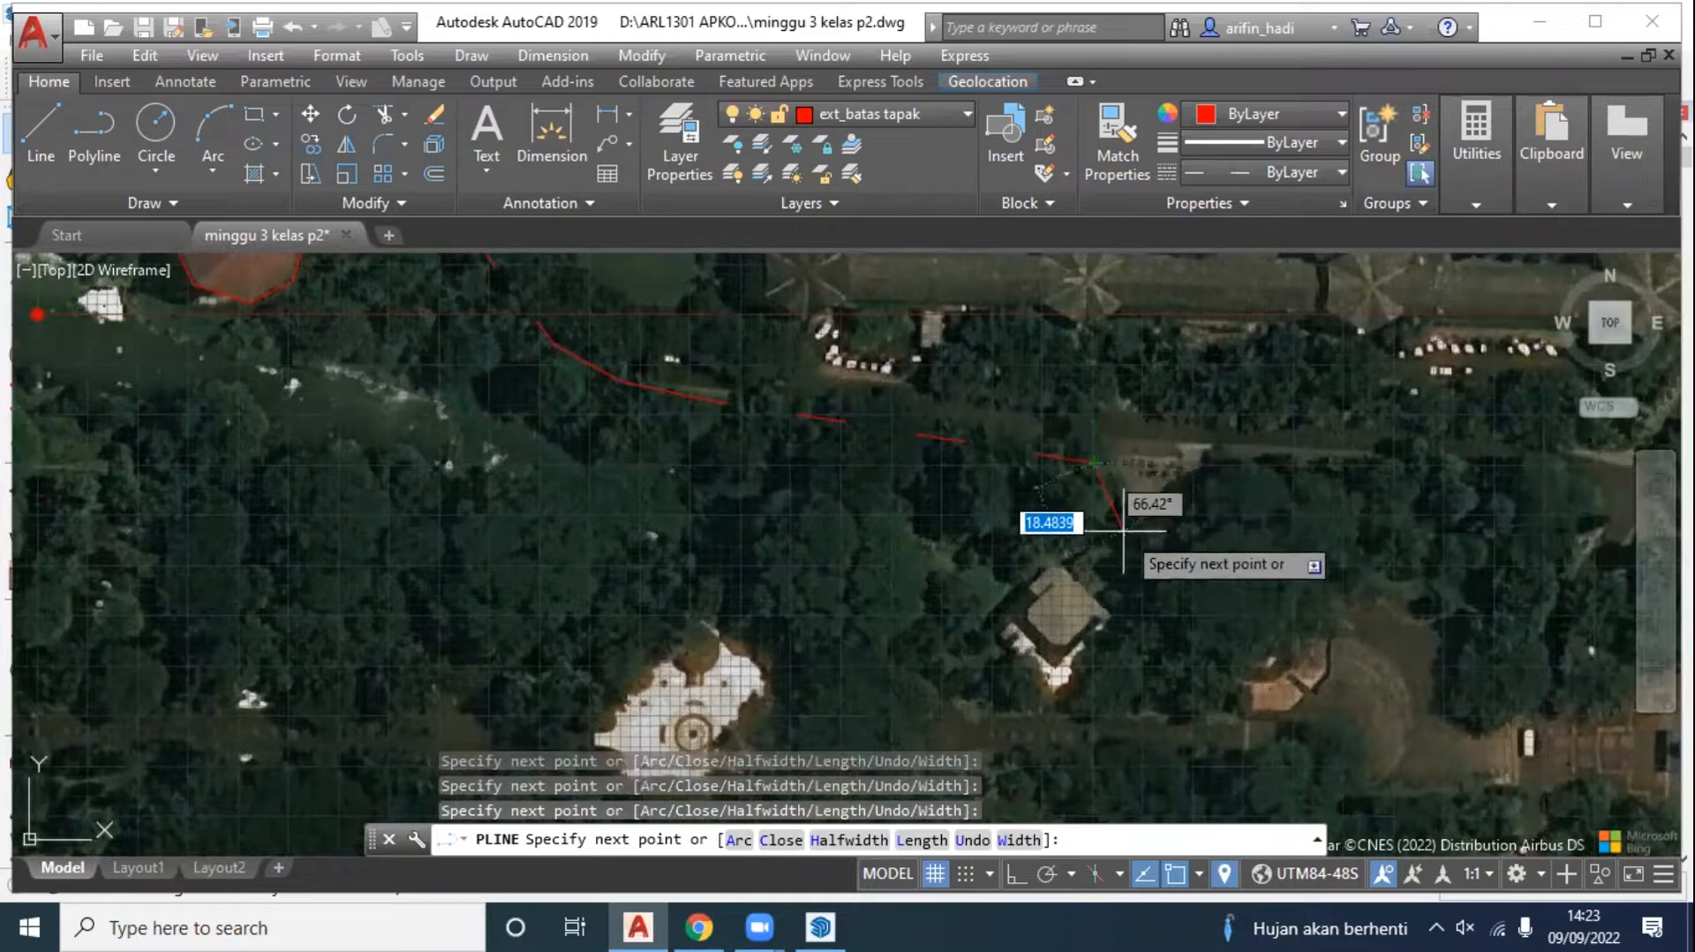
Step: Trace the boundary down from the clearing and around the northern and western sides of the square-roofed building
click(1168, 571)
click(1111, 610)
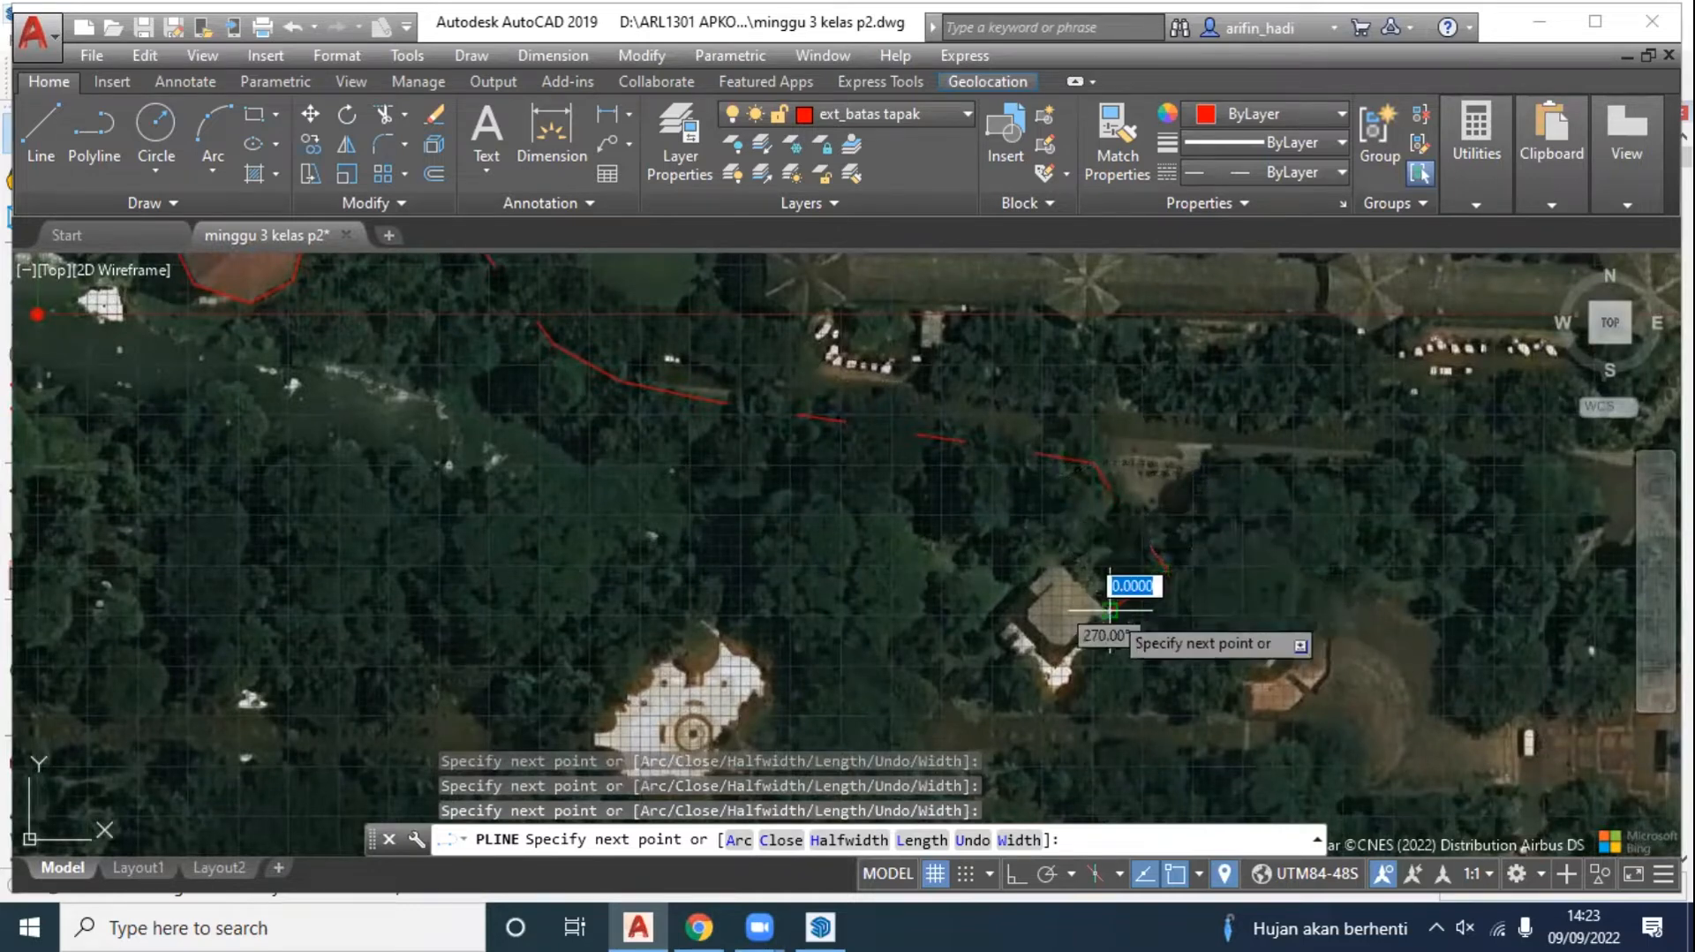
click(1051, 561)
click(992, 633)
click(1039, 709)
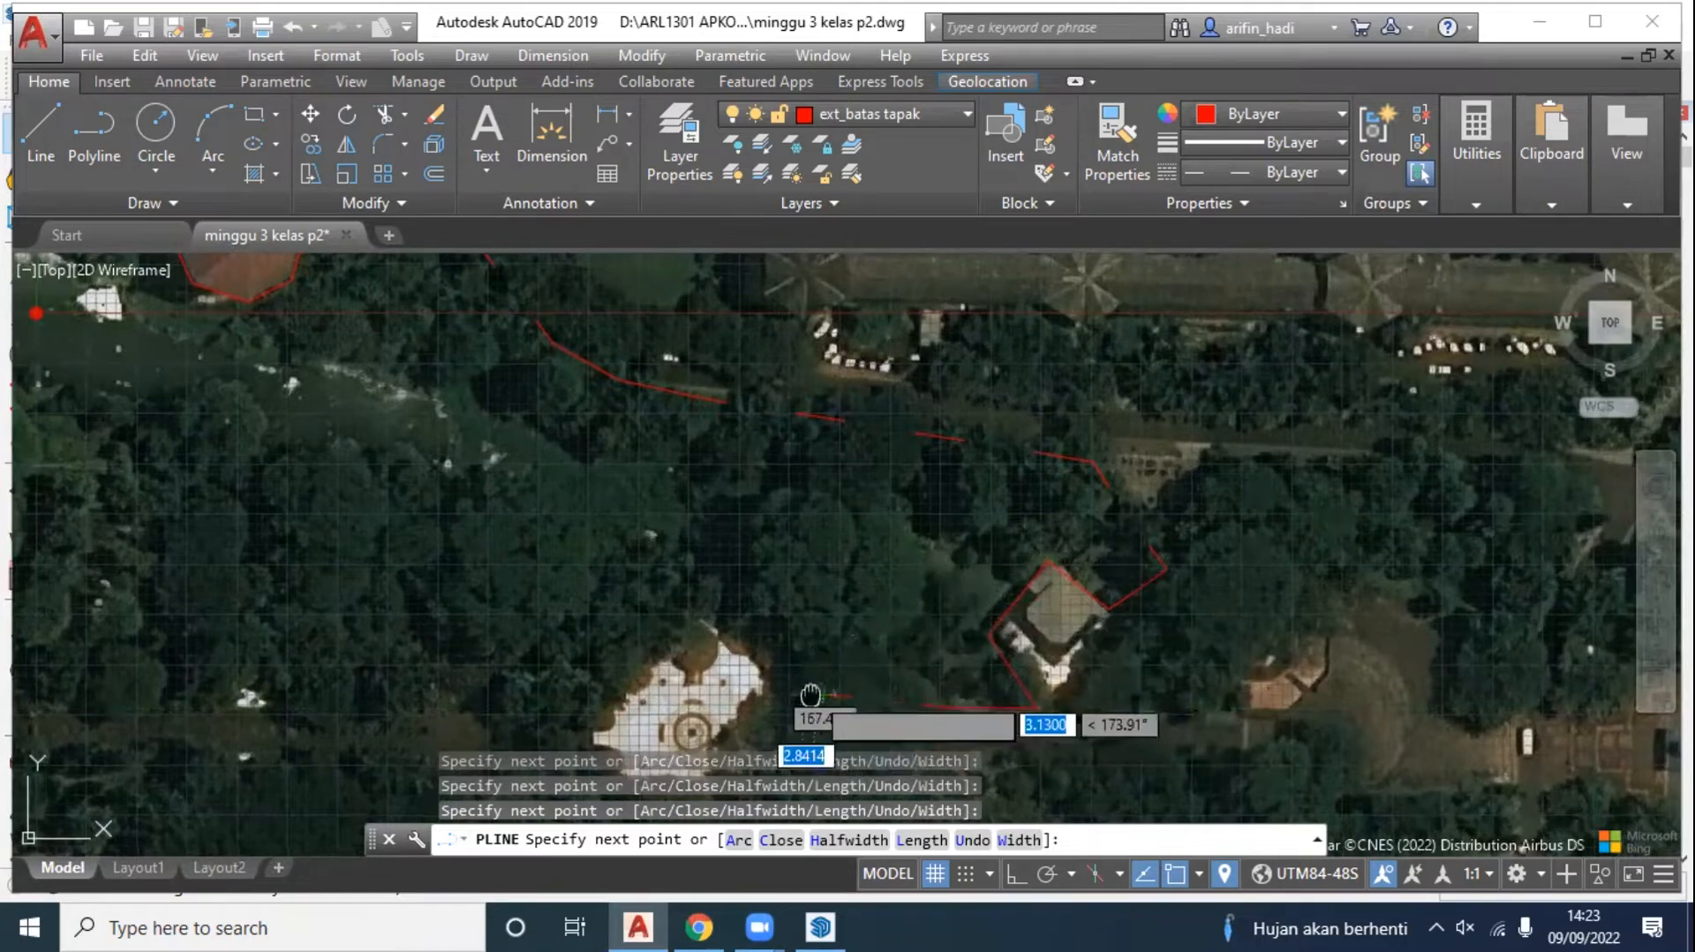
Step: Extend the boundary west and trace it around the northern edge of the white circular plaza to its western side
middle_drag(811, 695, 1046, 662)
click(958, 580)
click(919, 579)
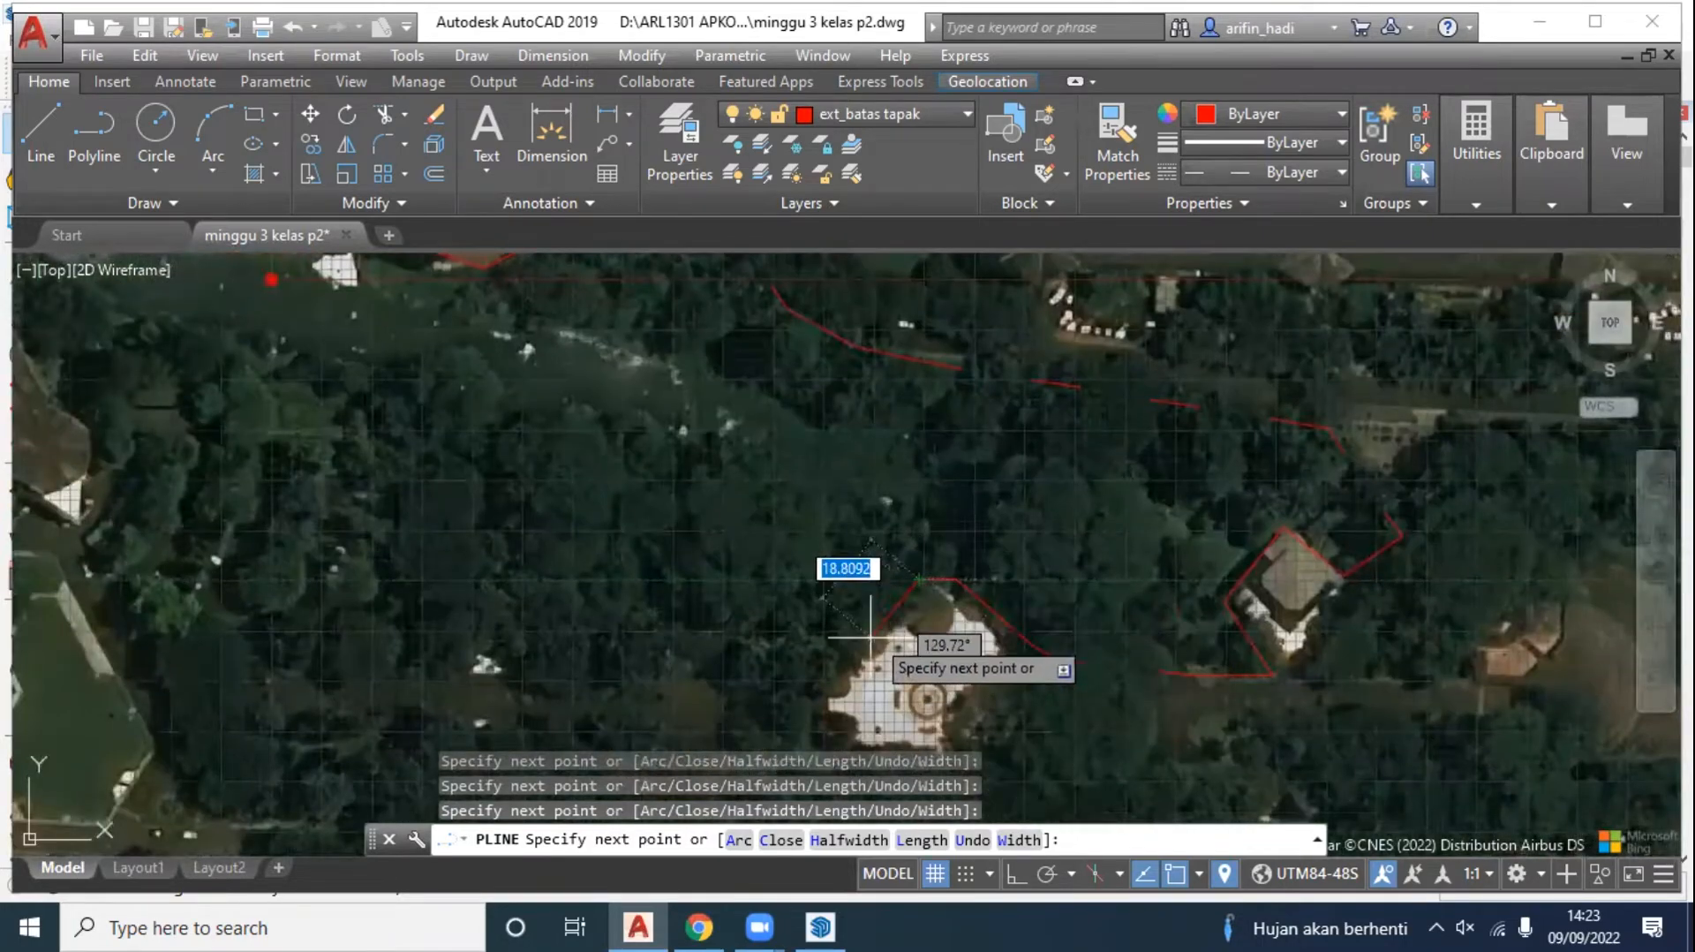
click(834, 686)
Step: Continue the boundary west along the path to the hexagon lawn's eastern edge, then up to the covered walkway's southern end
middle_drag(658, 670, 1082, 648)
scroll(1032, 641, down, 2)
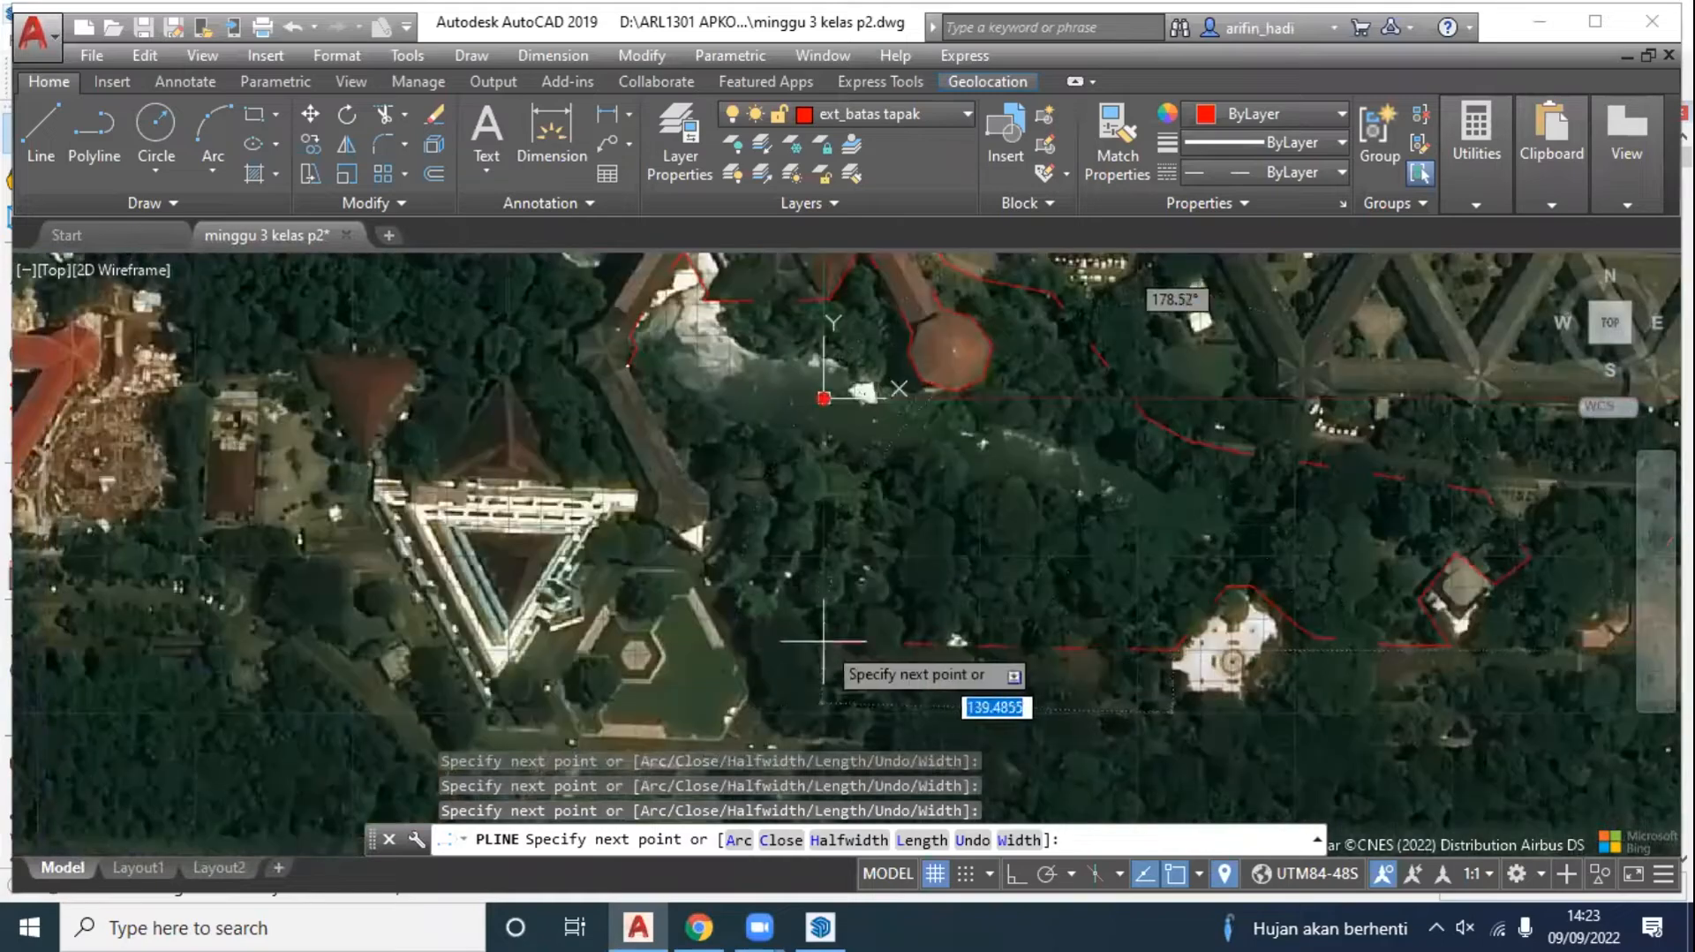
click(733, 642)
click(703, 562)
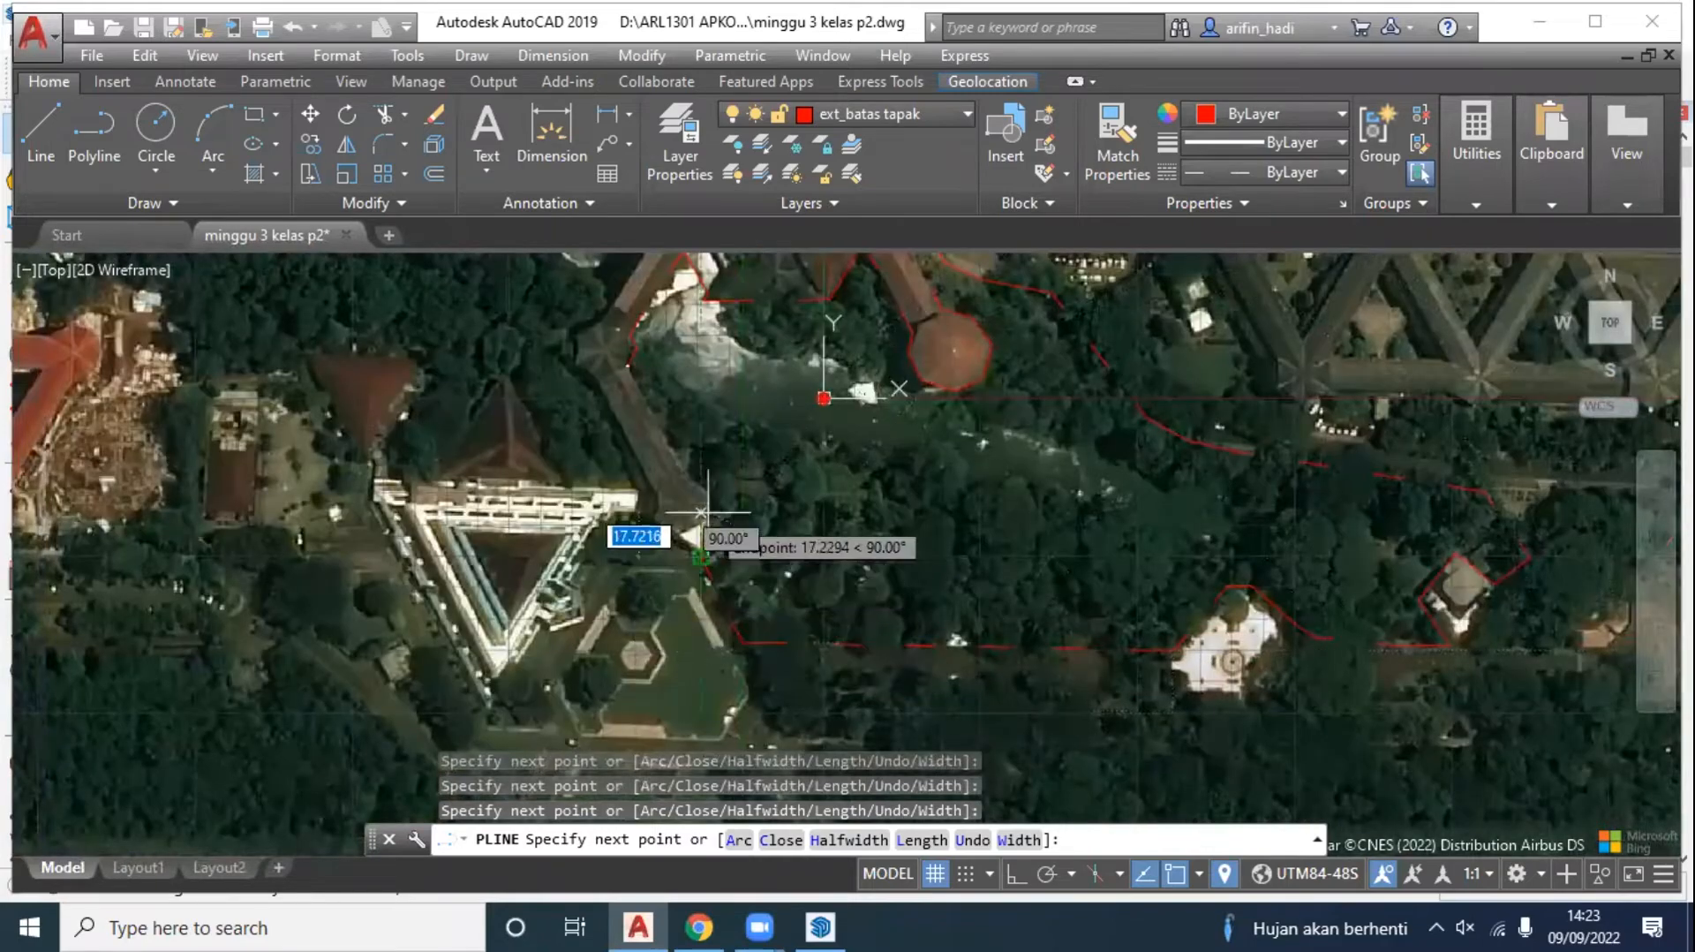
Step: Trace the boundary north along the covered walkway's eastern side back to the starting area and end the polyline
click(715, 493)
click(689, 473)
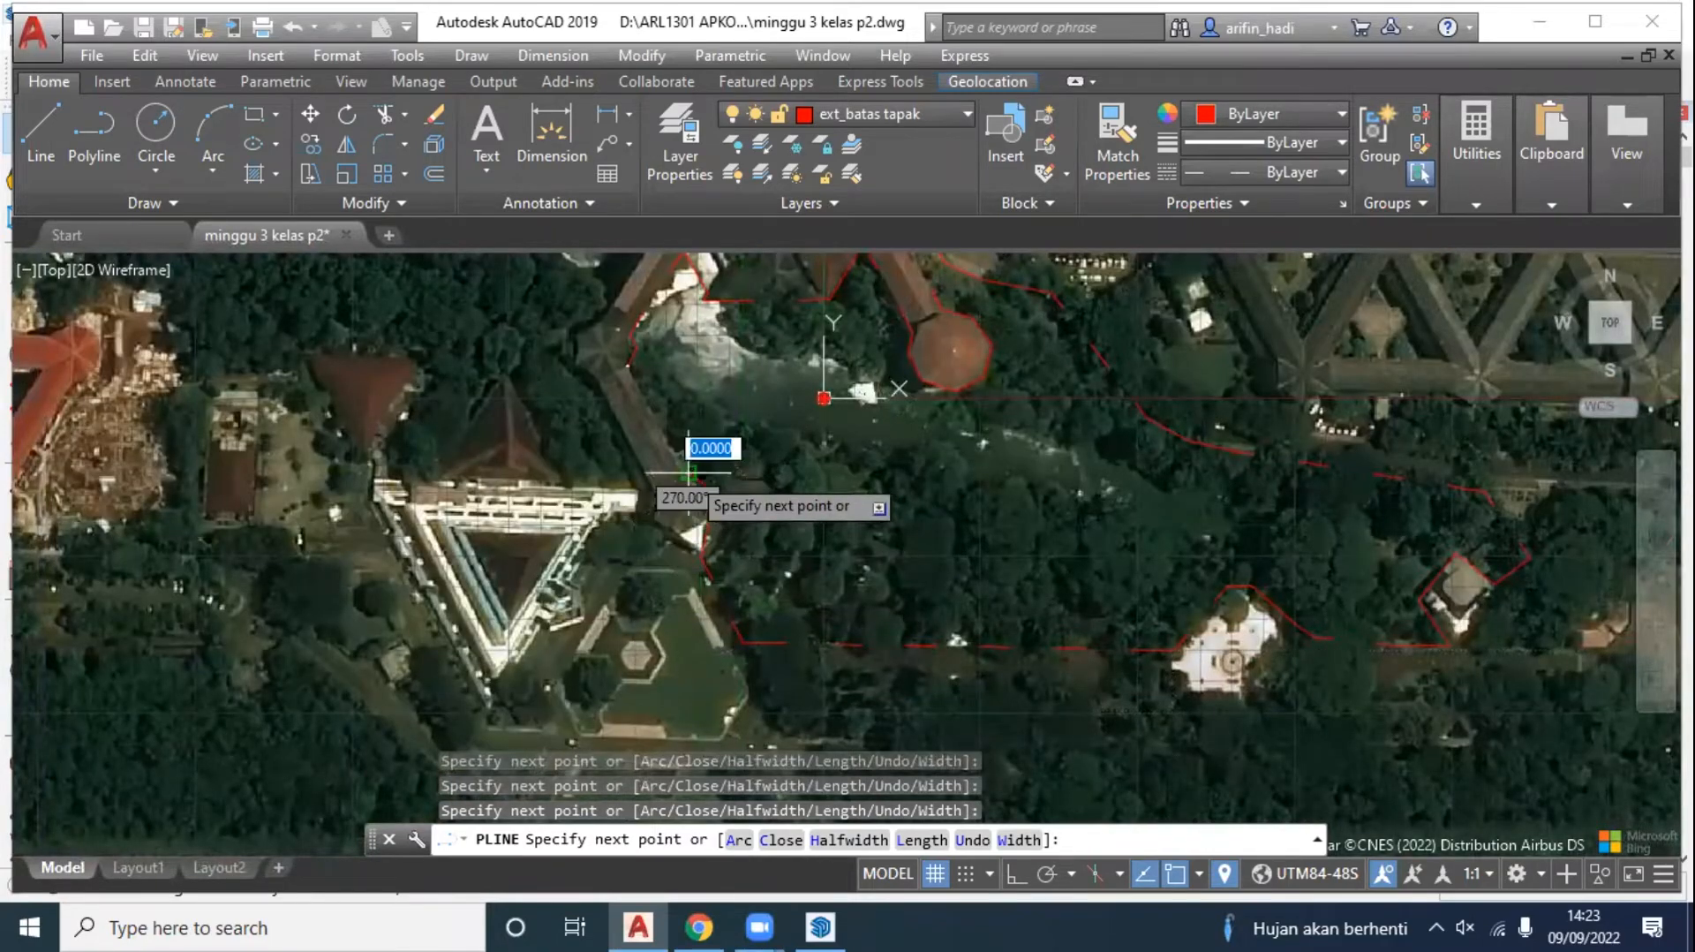
click(627, 366)
scroll(1095, 508, down, 3)
scroll(1095, 506, up, 2)
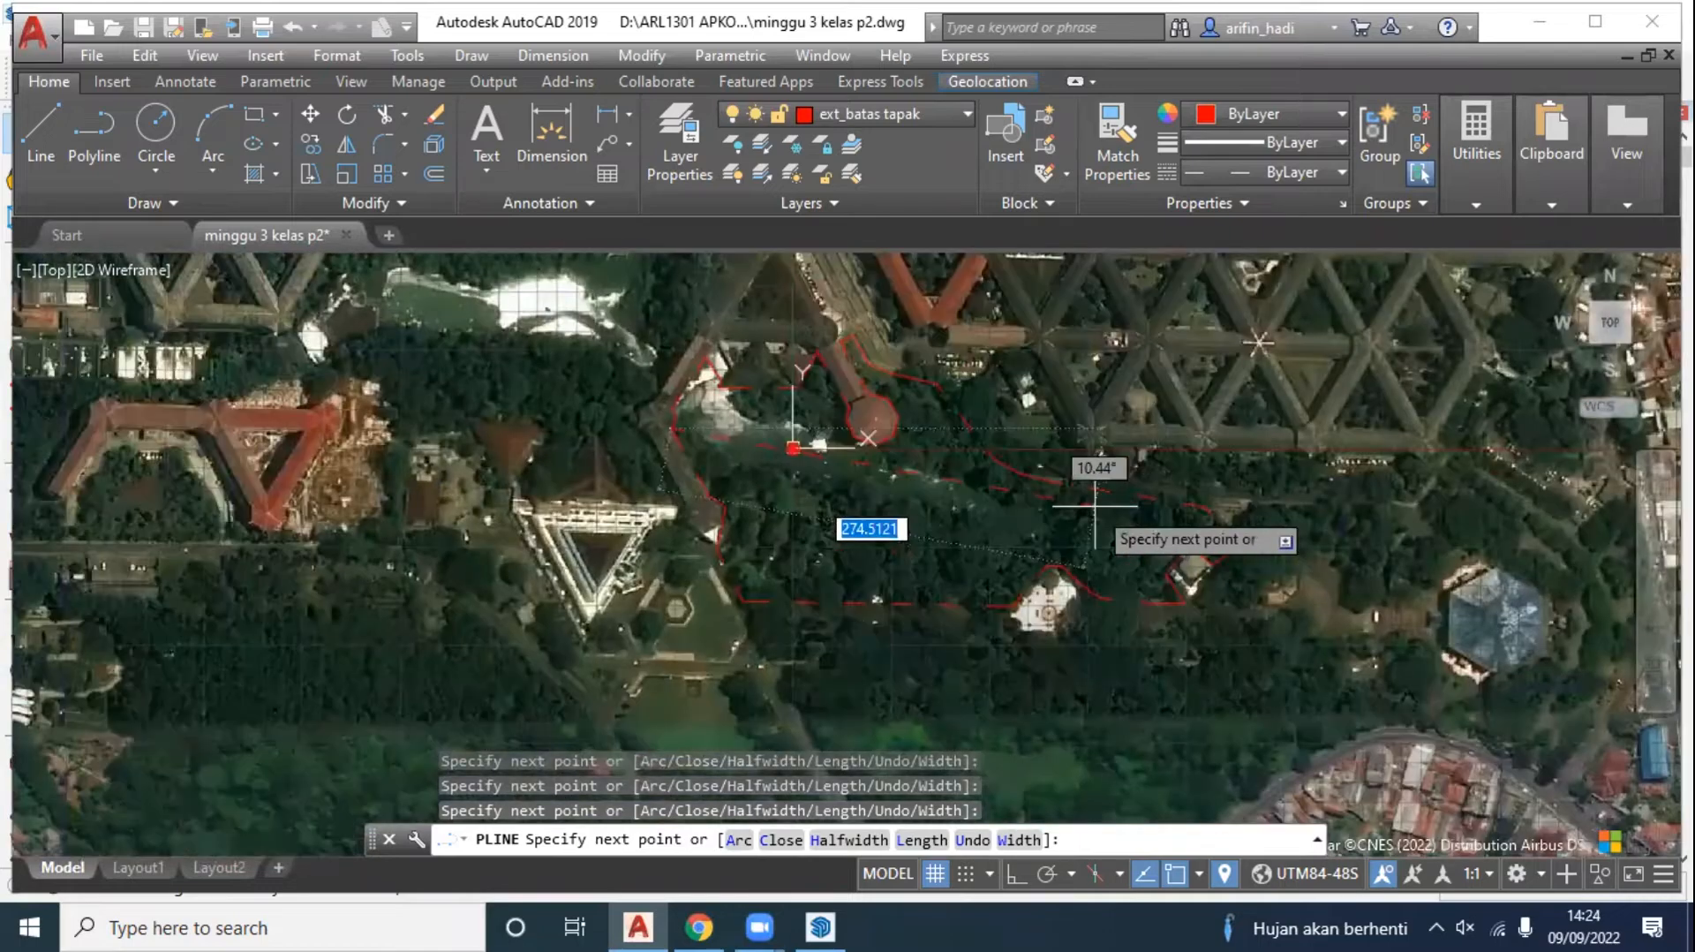
key(Return)
scroll(1097, 491, up, 2)
mouse_move(1098, 492)
middle_down()
mouse_move(1041, 591)
mouse_move(995, 568)
mouse_move(1029, 544)
middle_up()
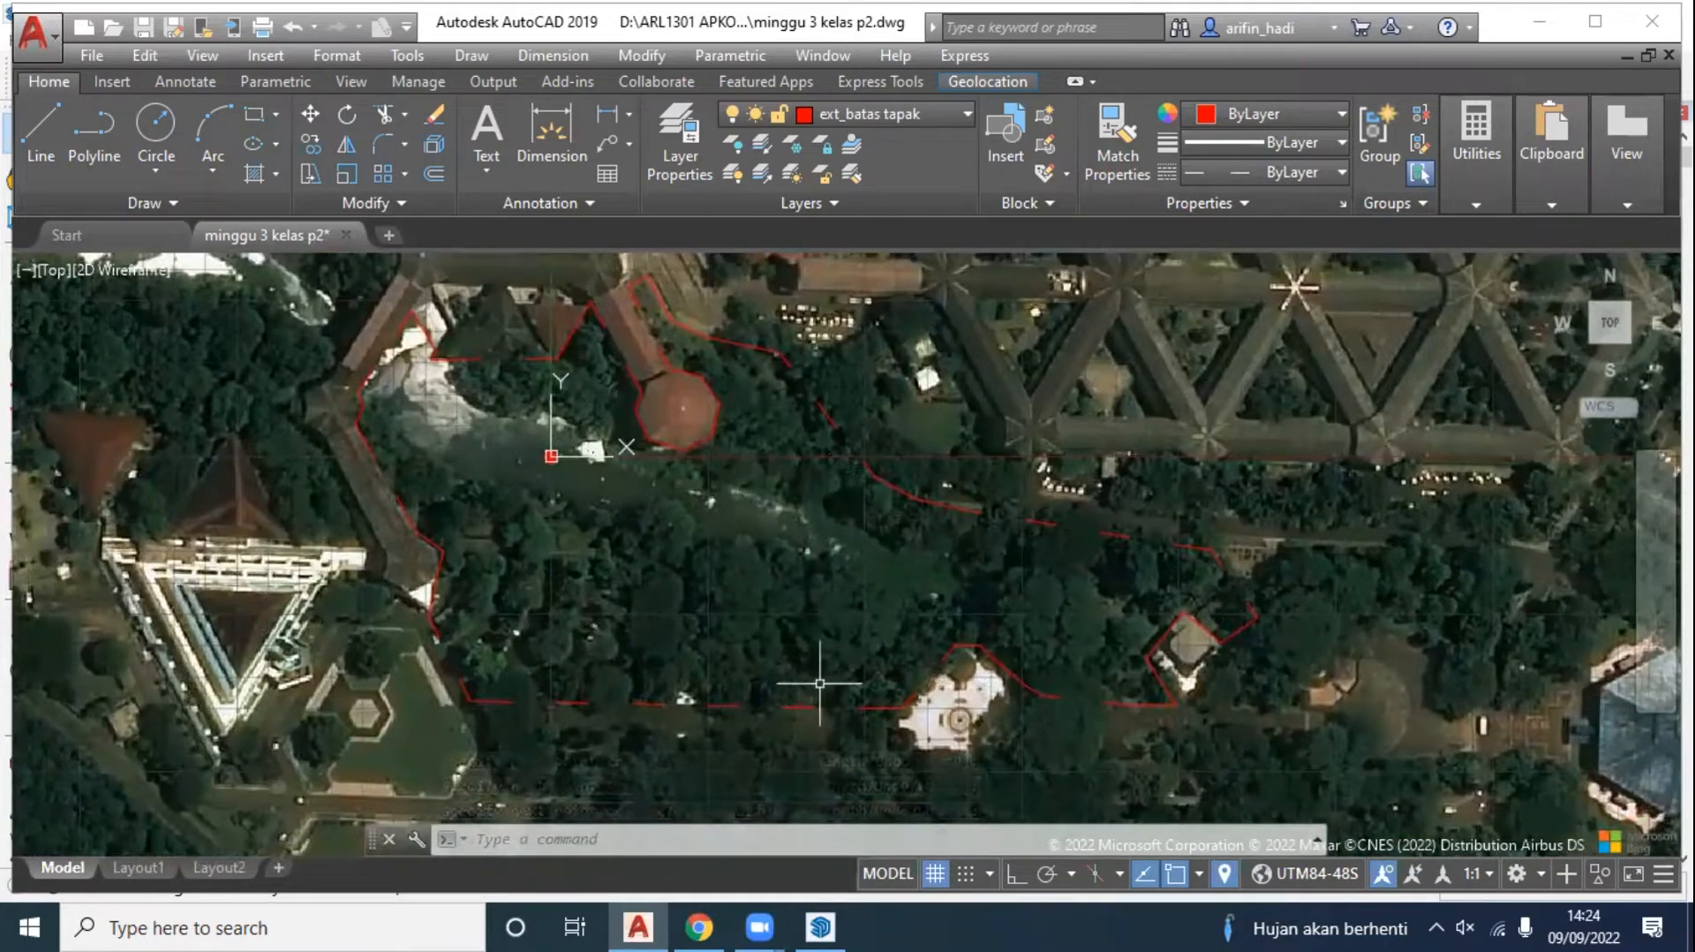
Step: Turn on Display Lineweight in the drawing's lineweight settings
key(Escape)
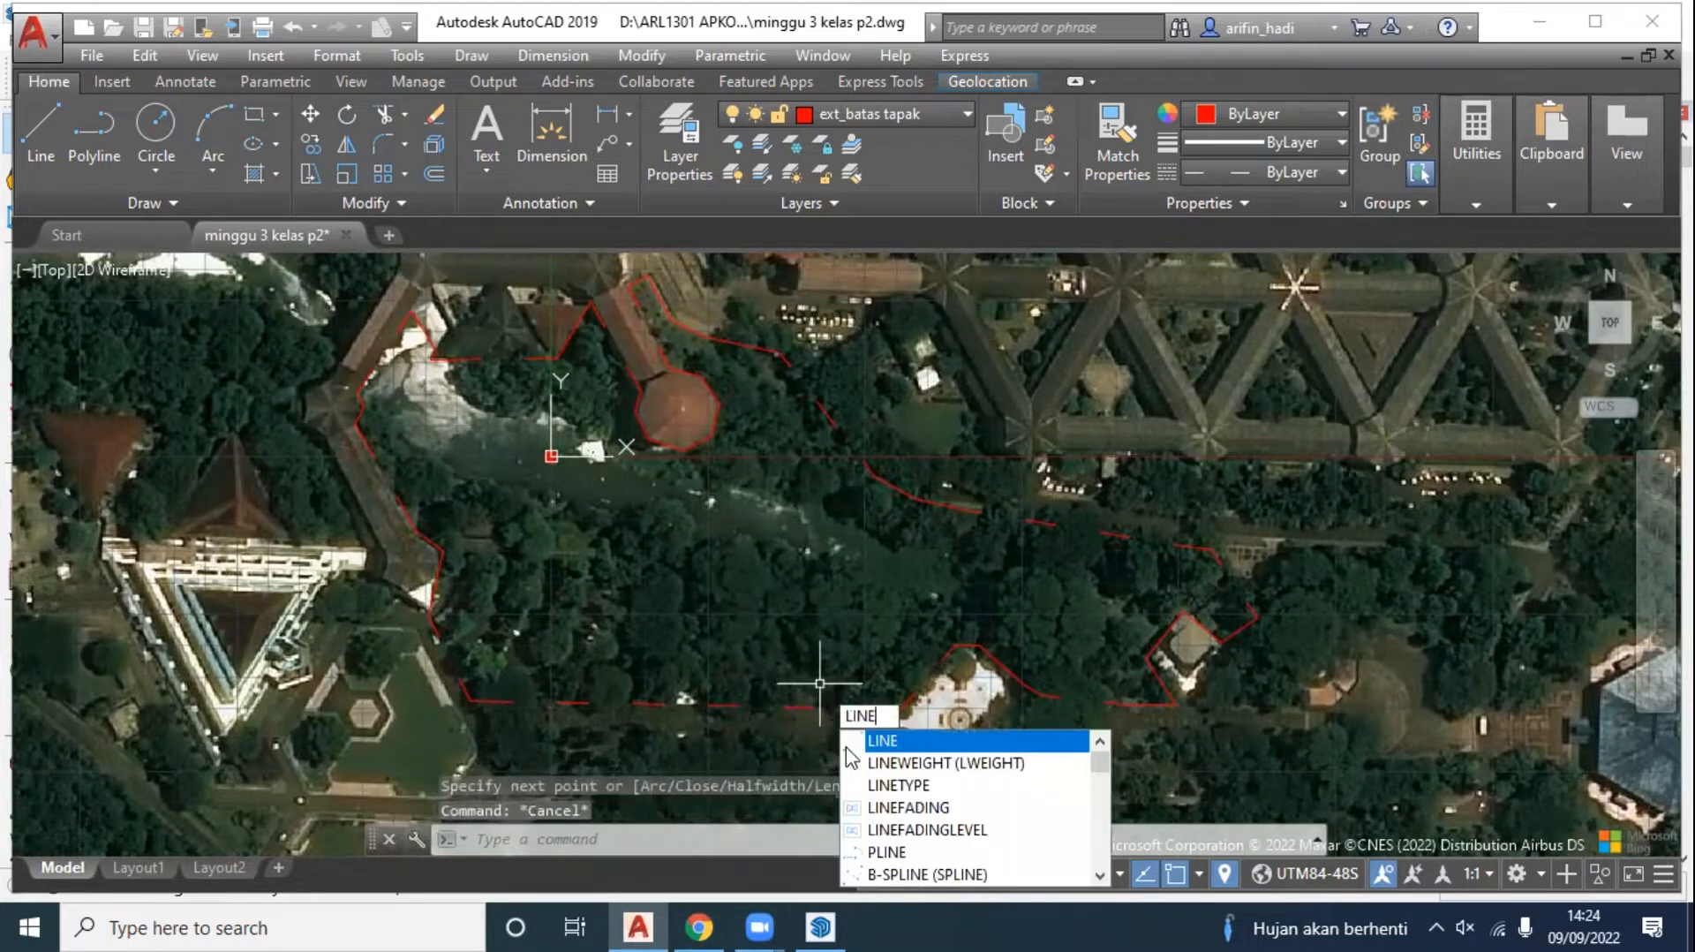
click(863, 752)
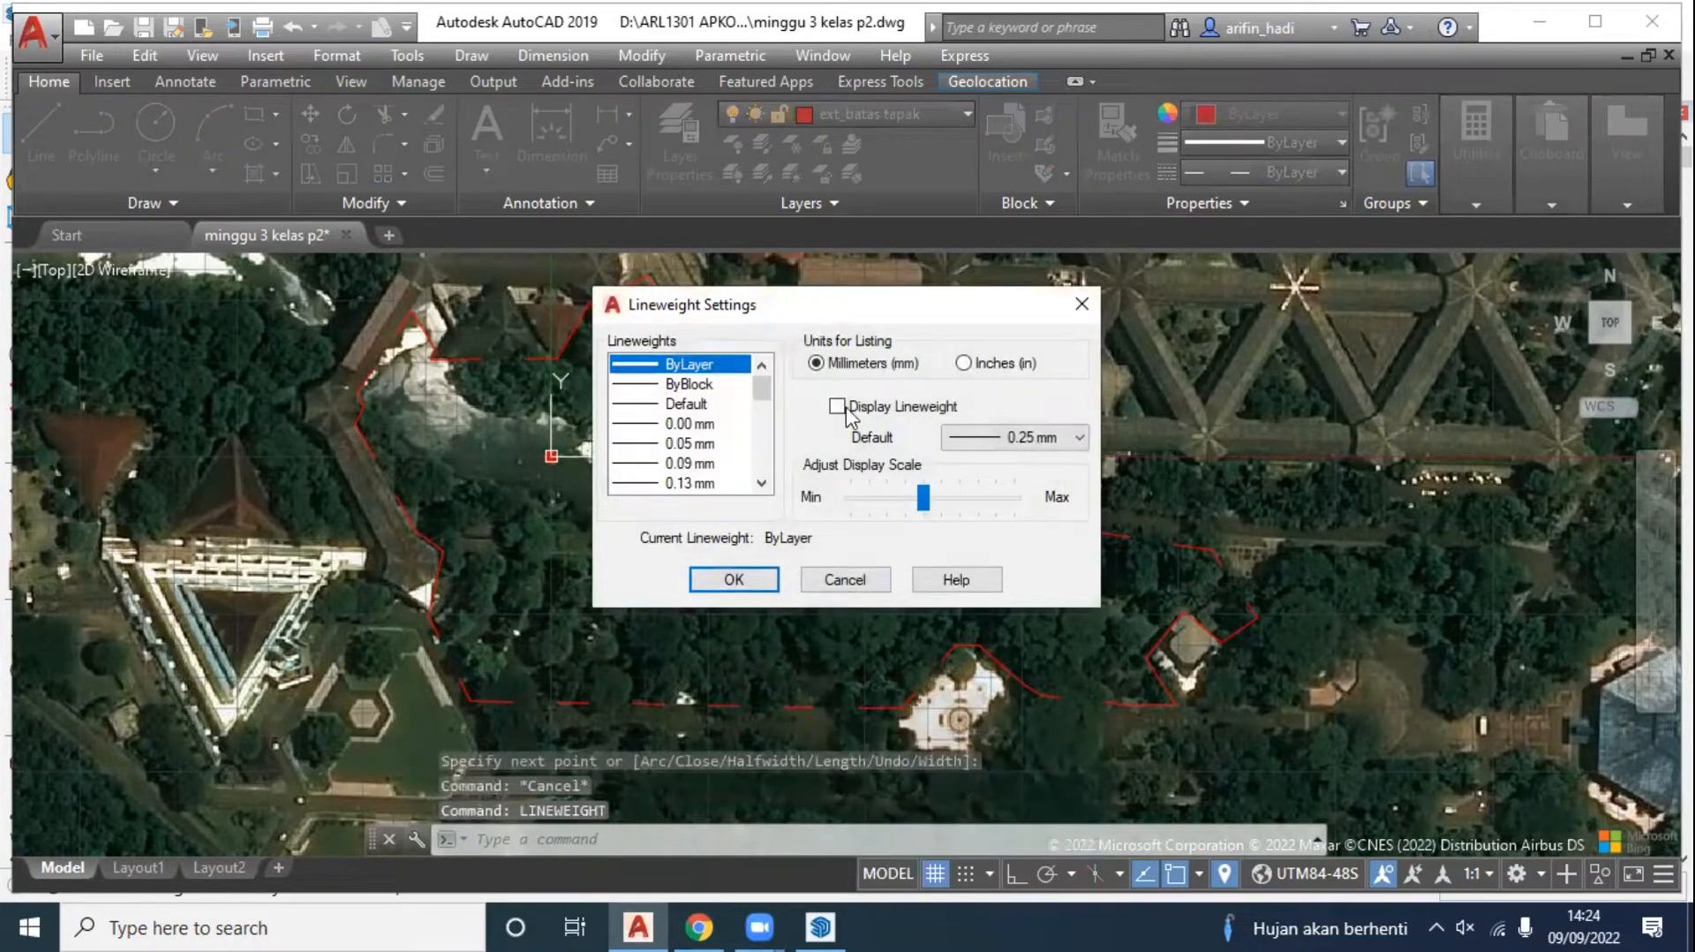
click(760, 586)
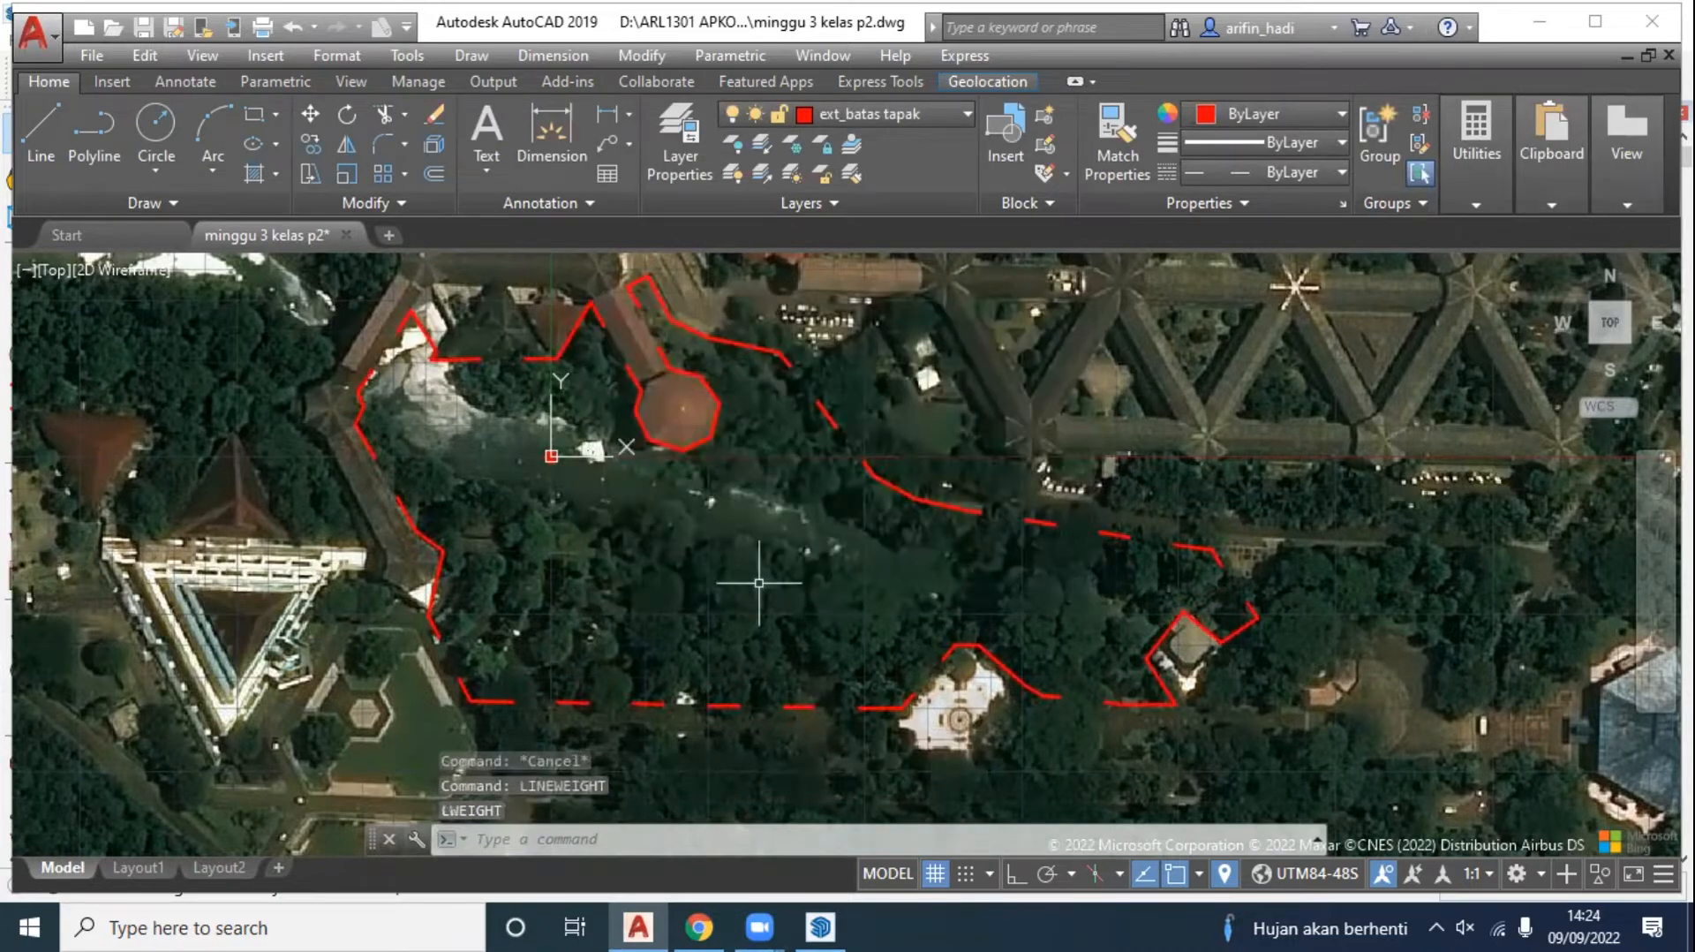
Step: Change the ext_batas tapak layer's color to index color 40
click(669, 142)
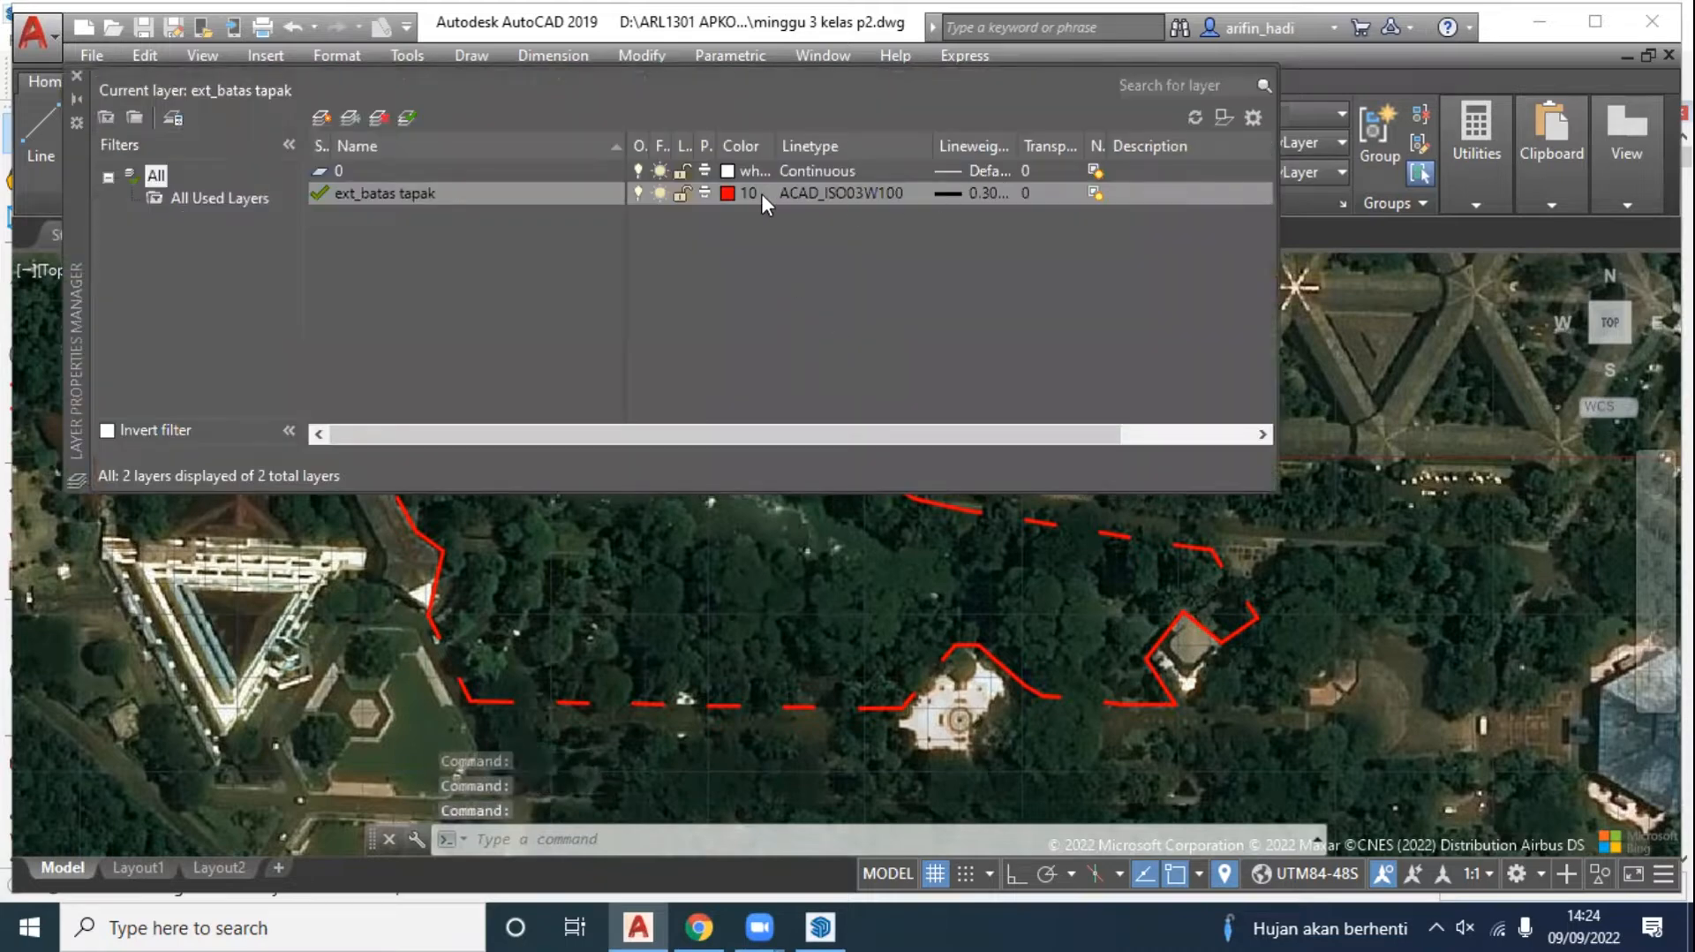
click(728, 194)
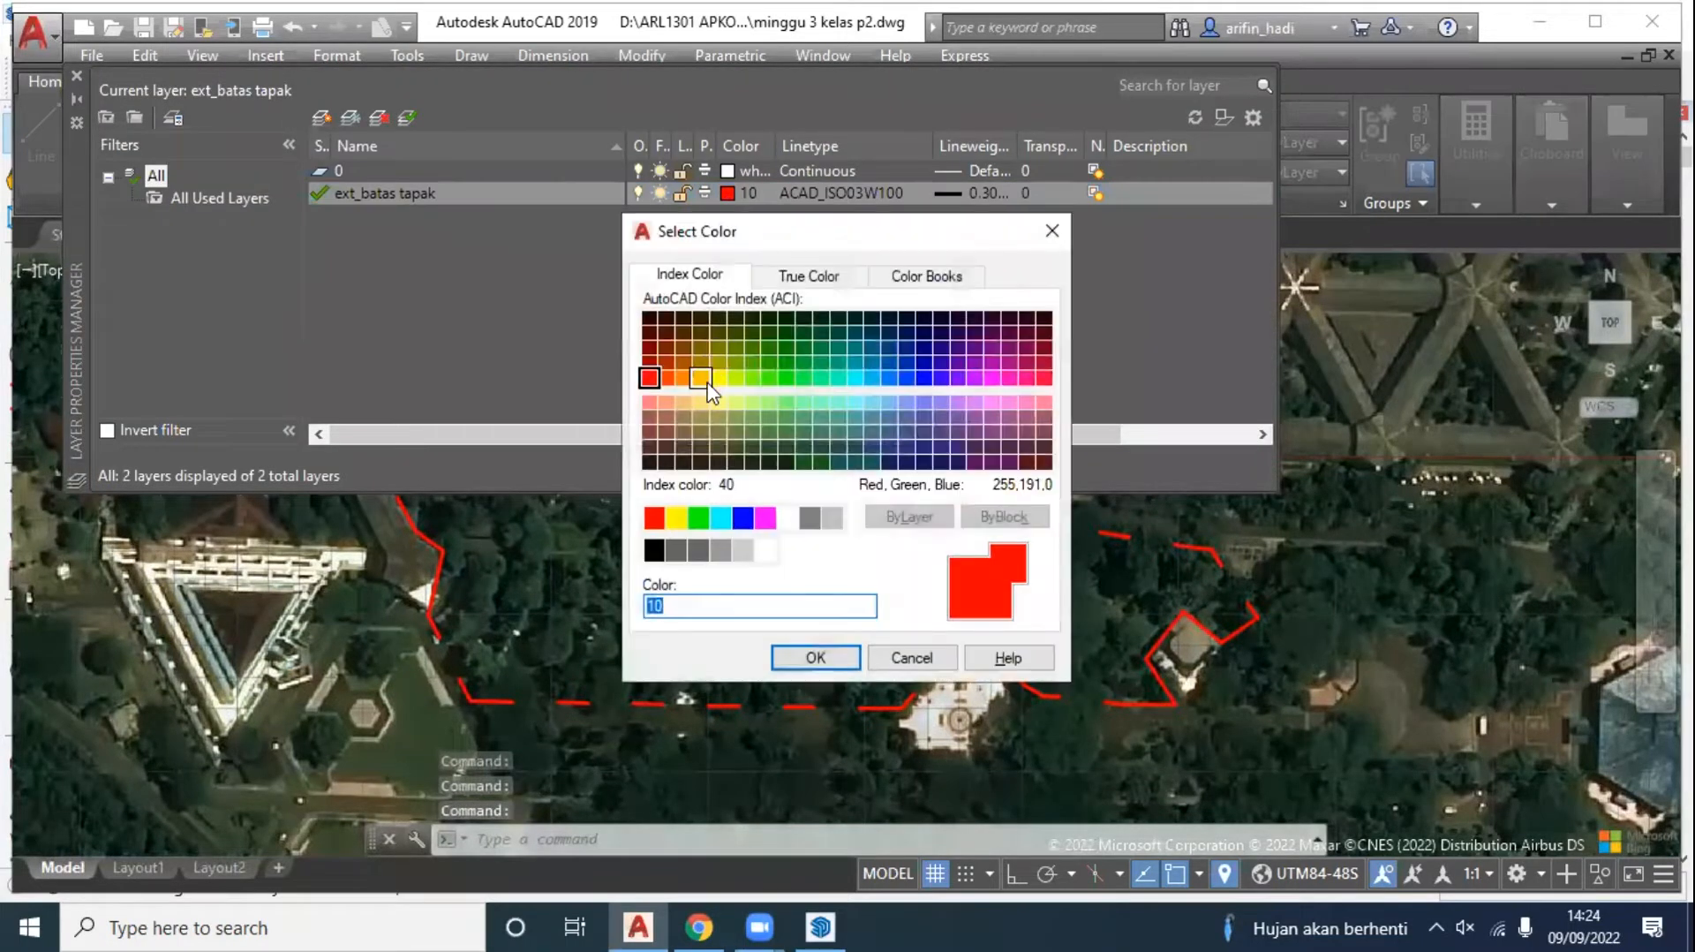
click(815, 657)
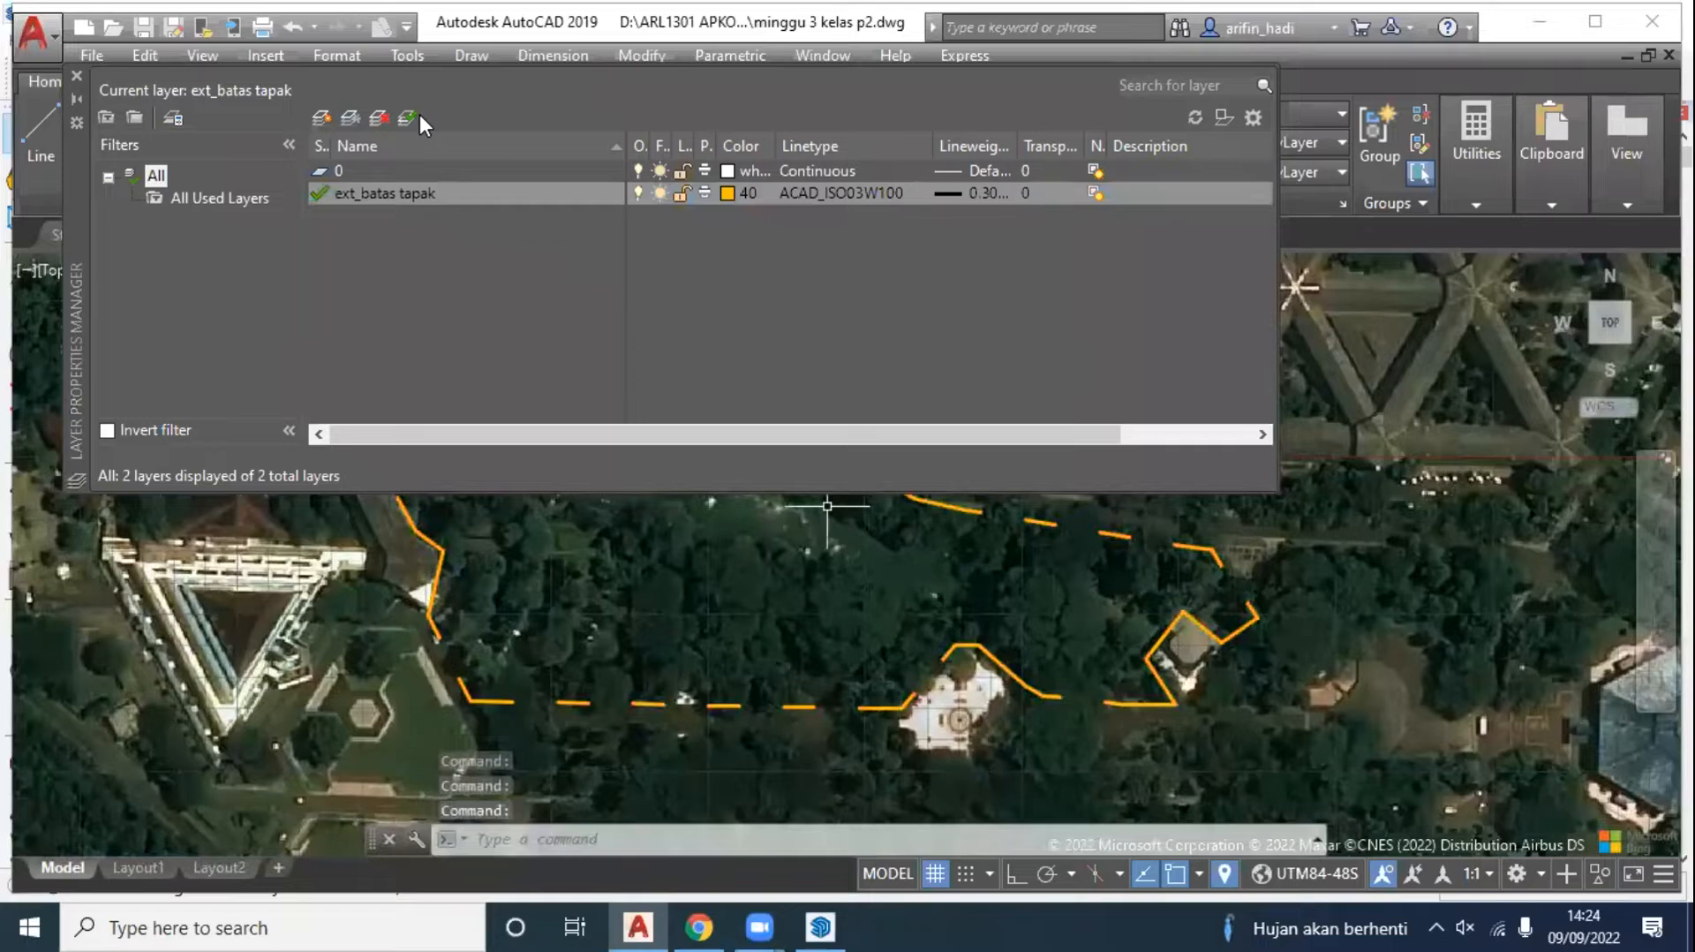
click(76, 77)
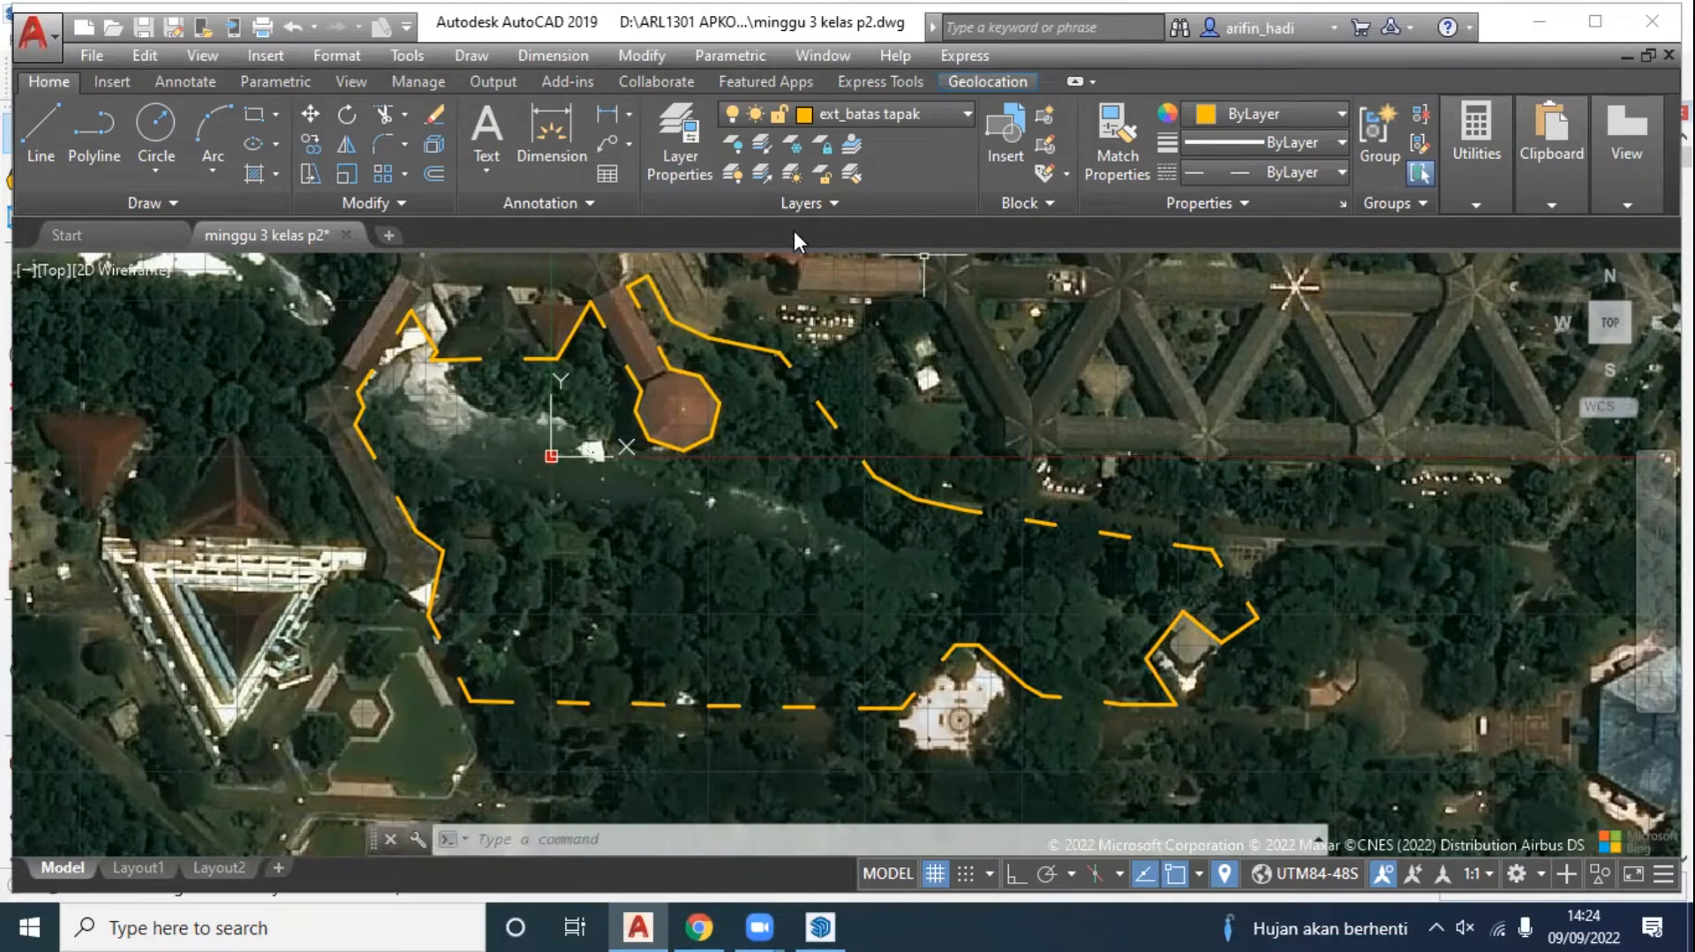
Step: Create a new layer named ext_danau
scroll(434, 406, up, 4)
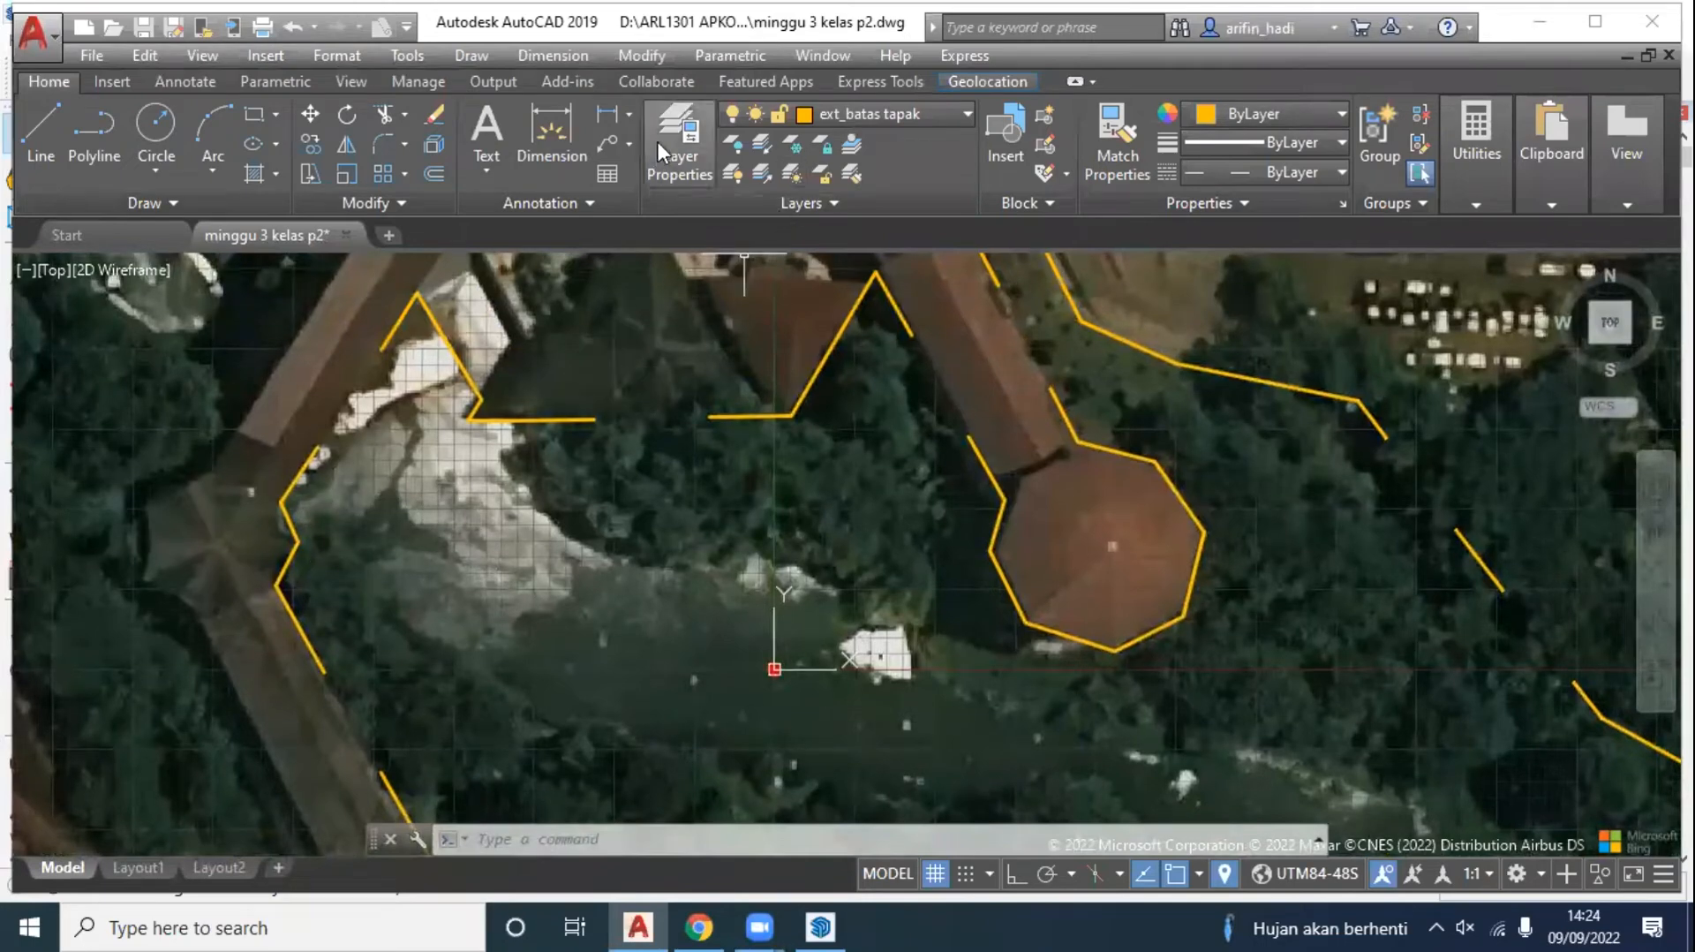
click(679, 146)
key(alt+n)
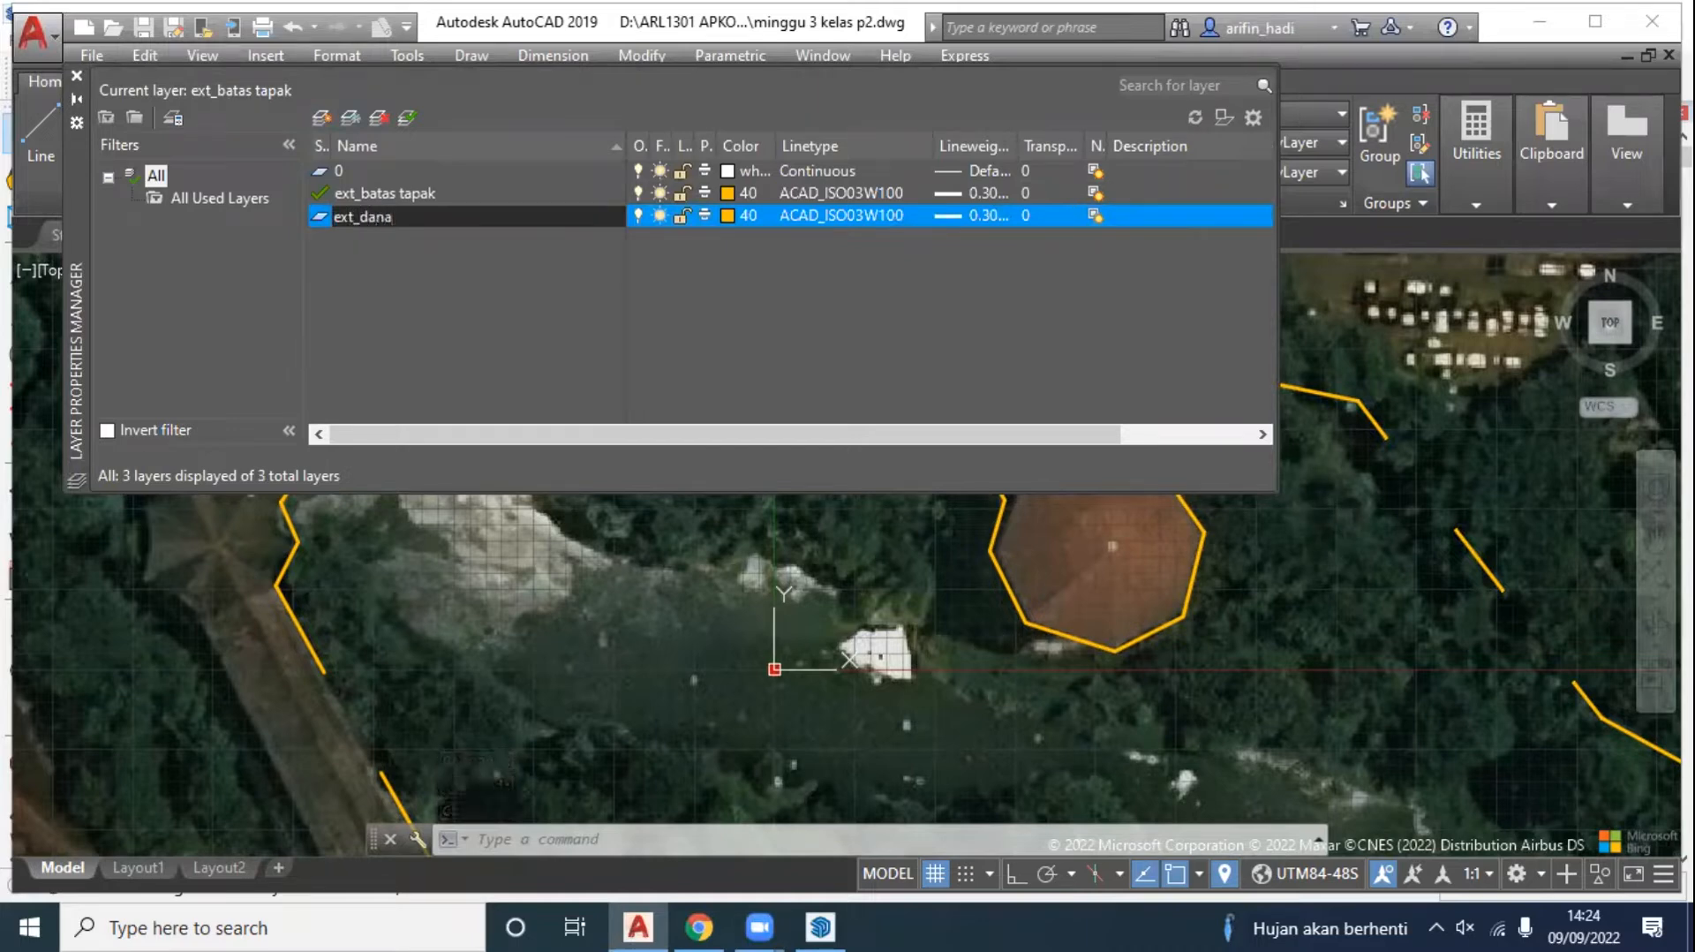
key(Return)
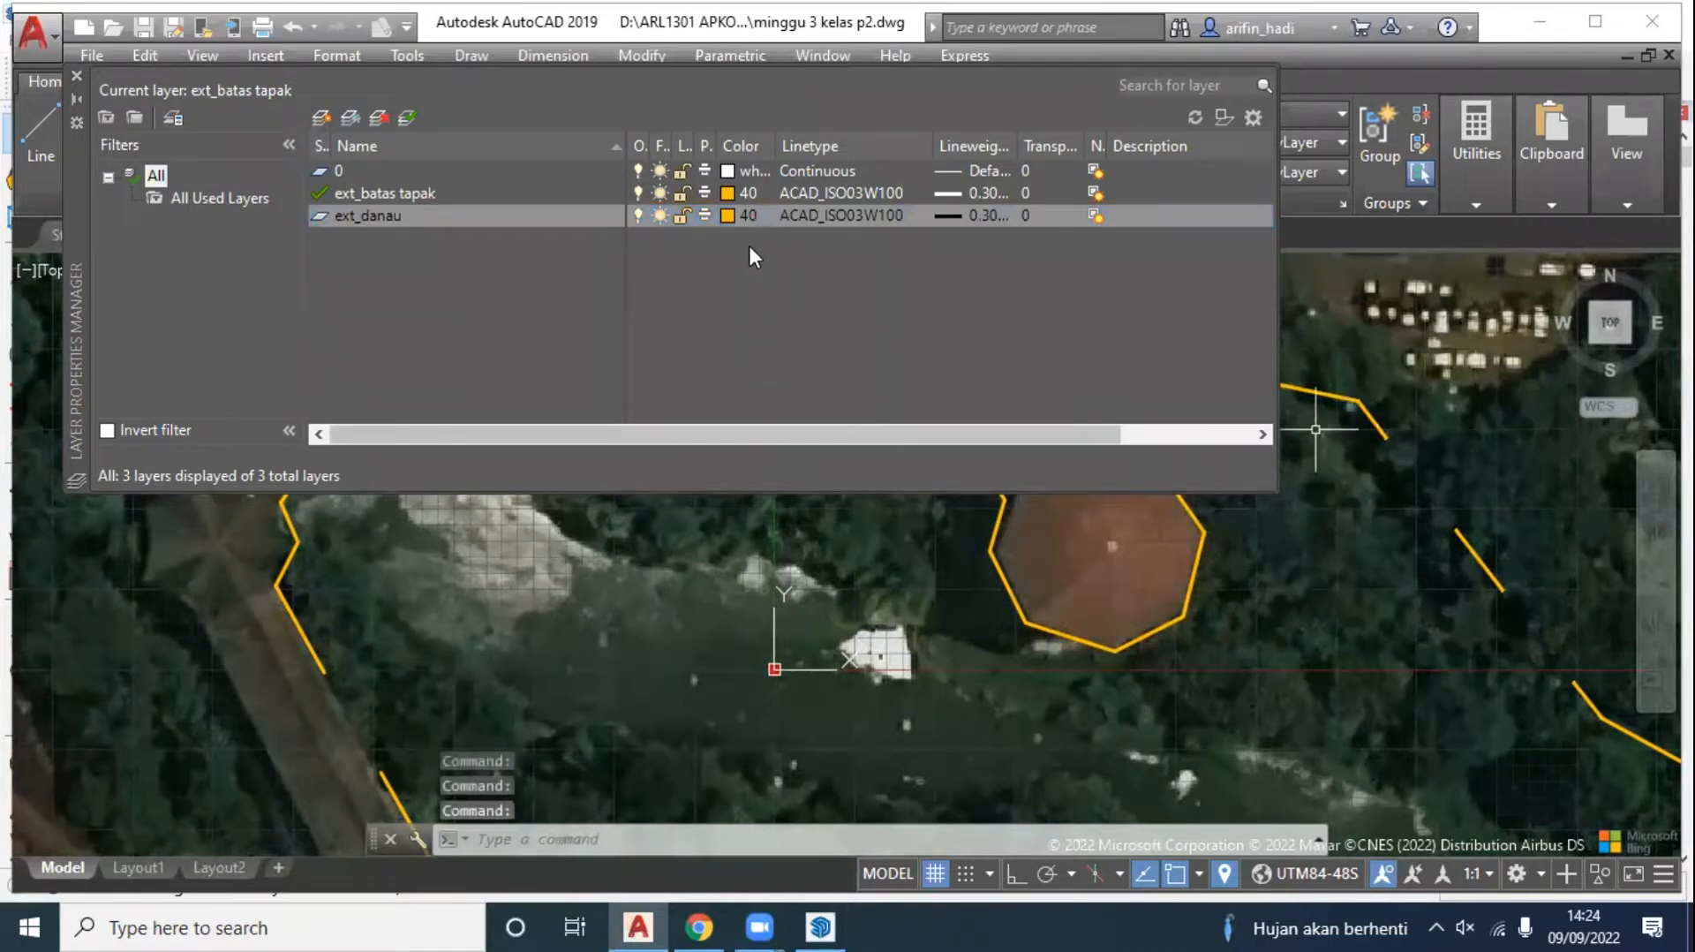
Step: Set the ext_danau layer's color to index color 121 and make it the current layer
click(726, 216)
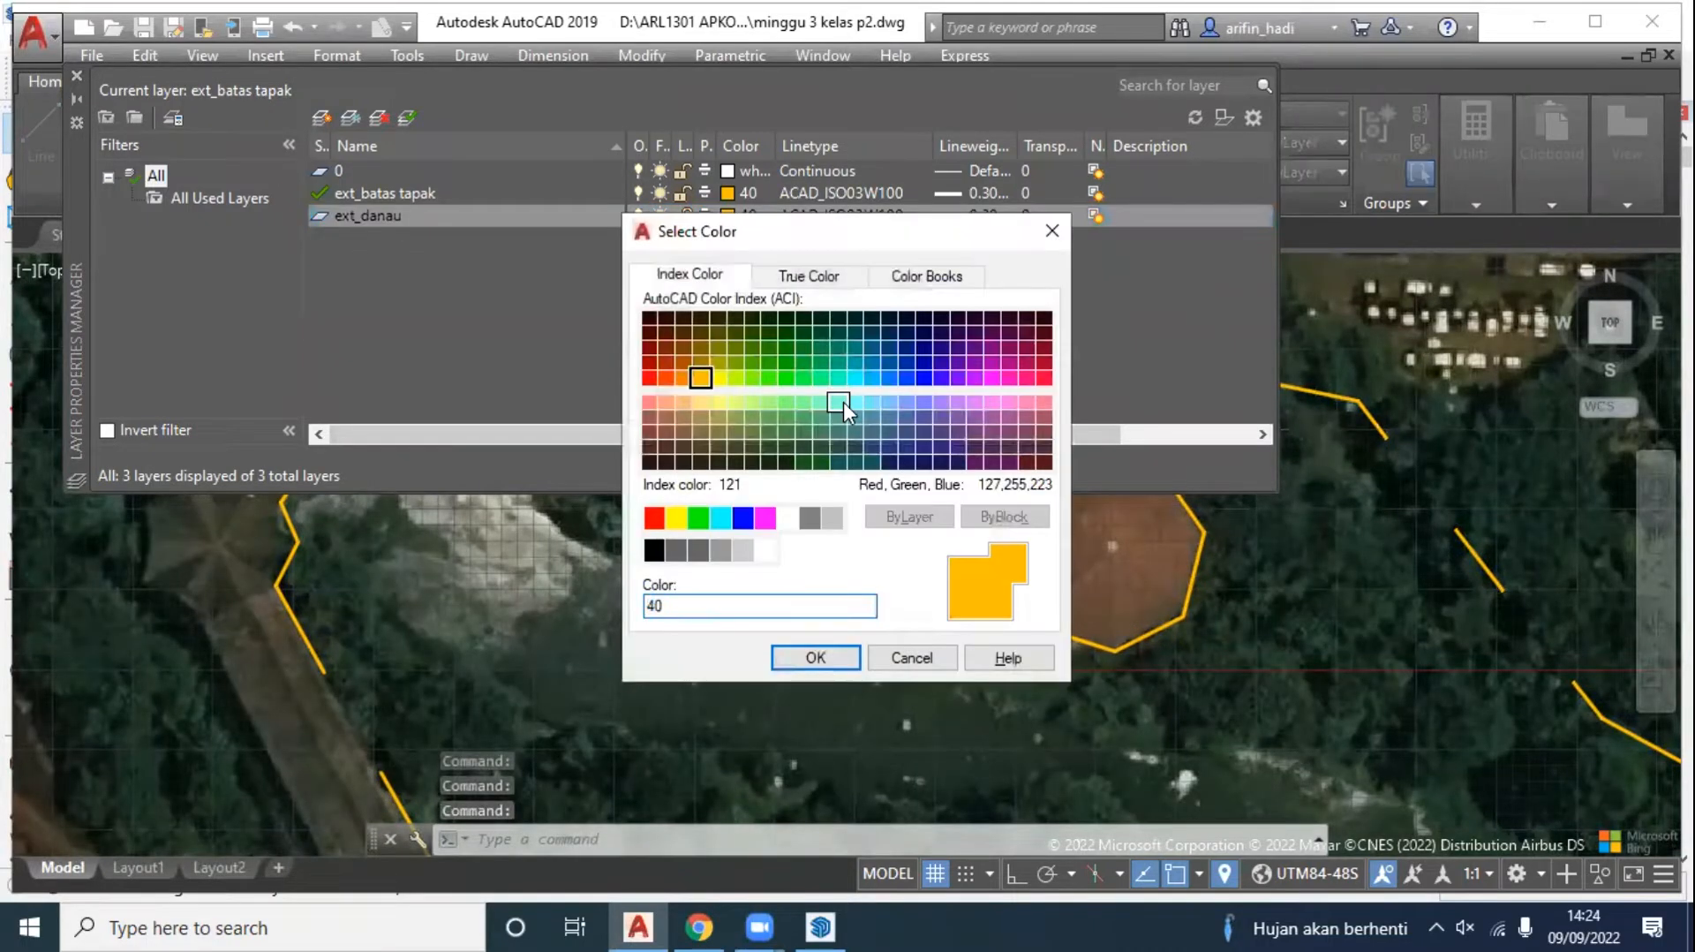
click(842, 402)
click(815, 658)
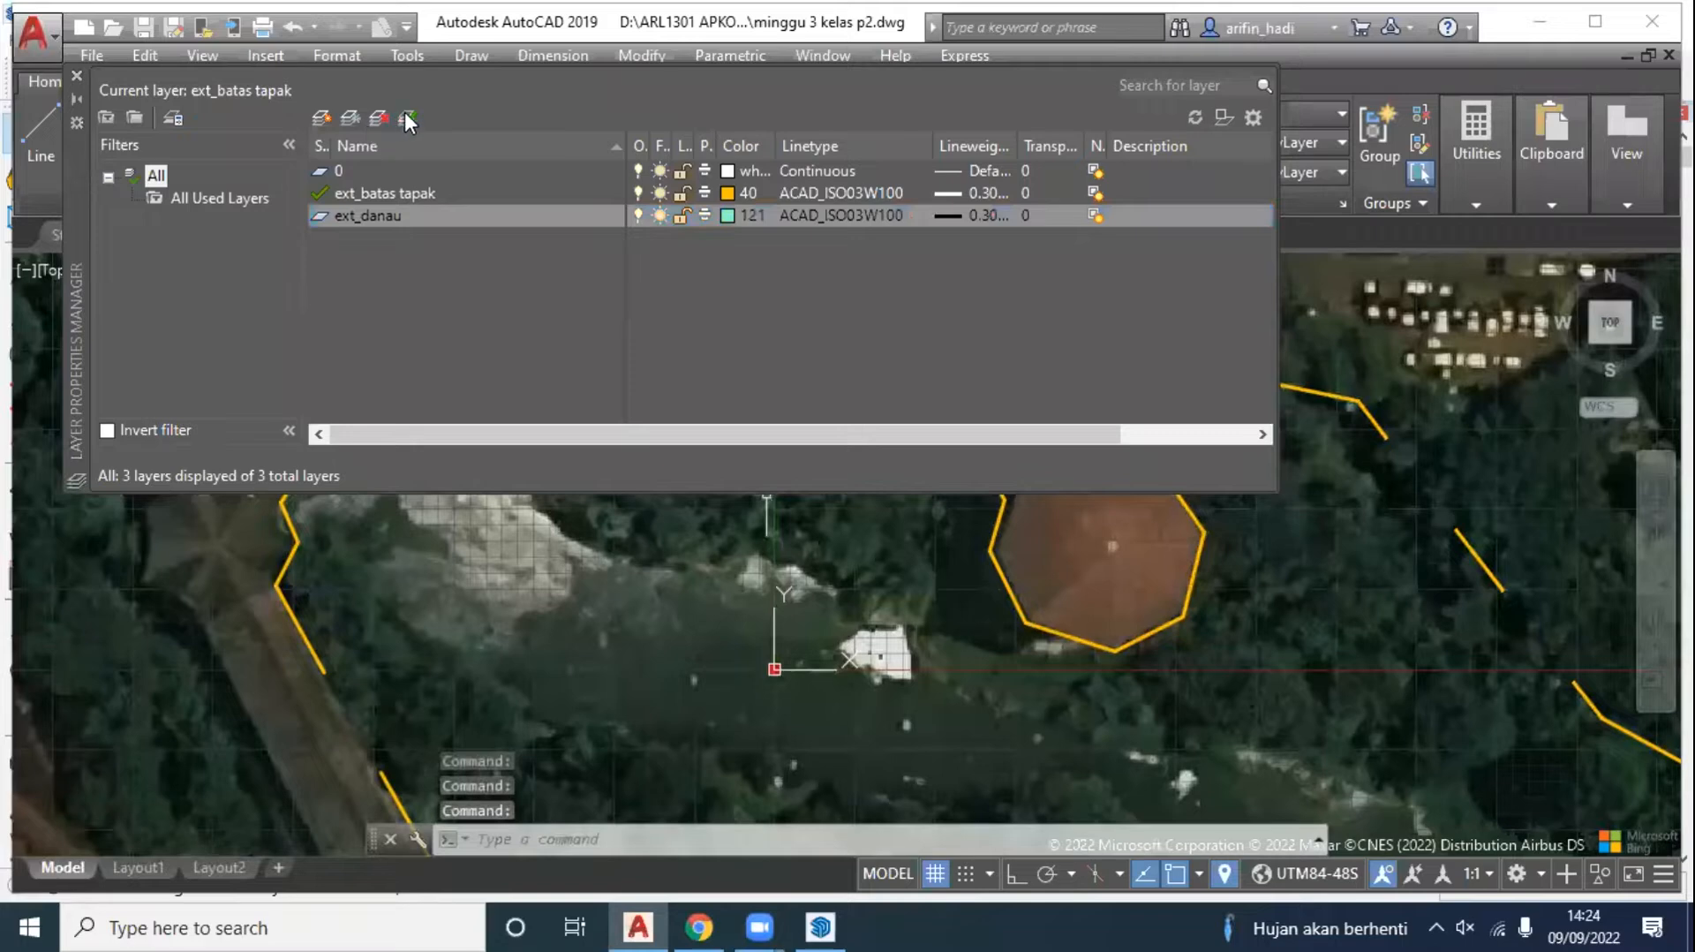
click(407, 118)
click(77, 76)
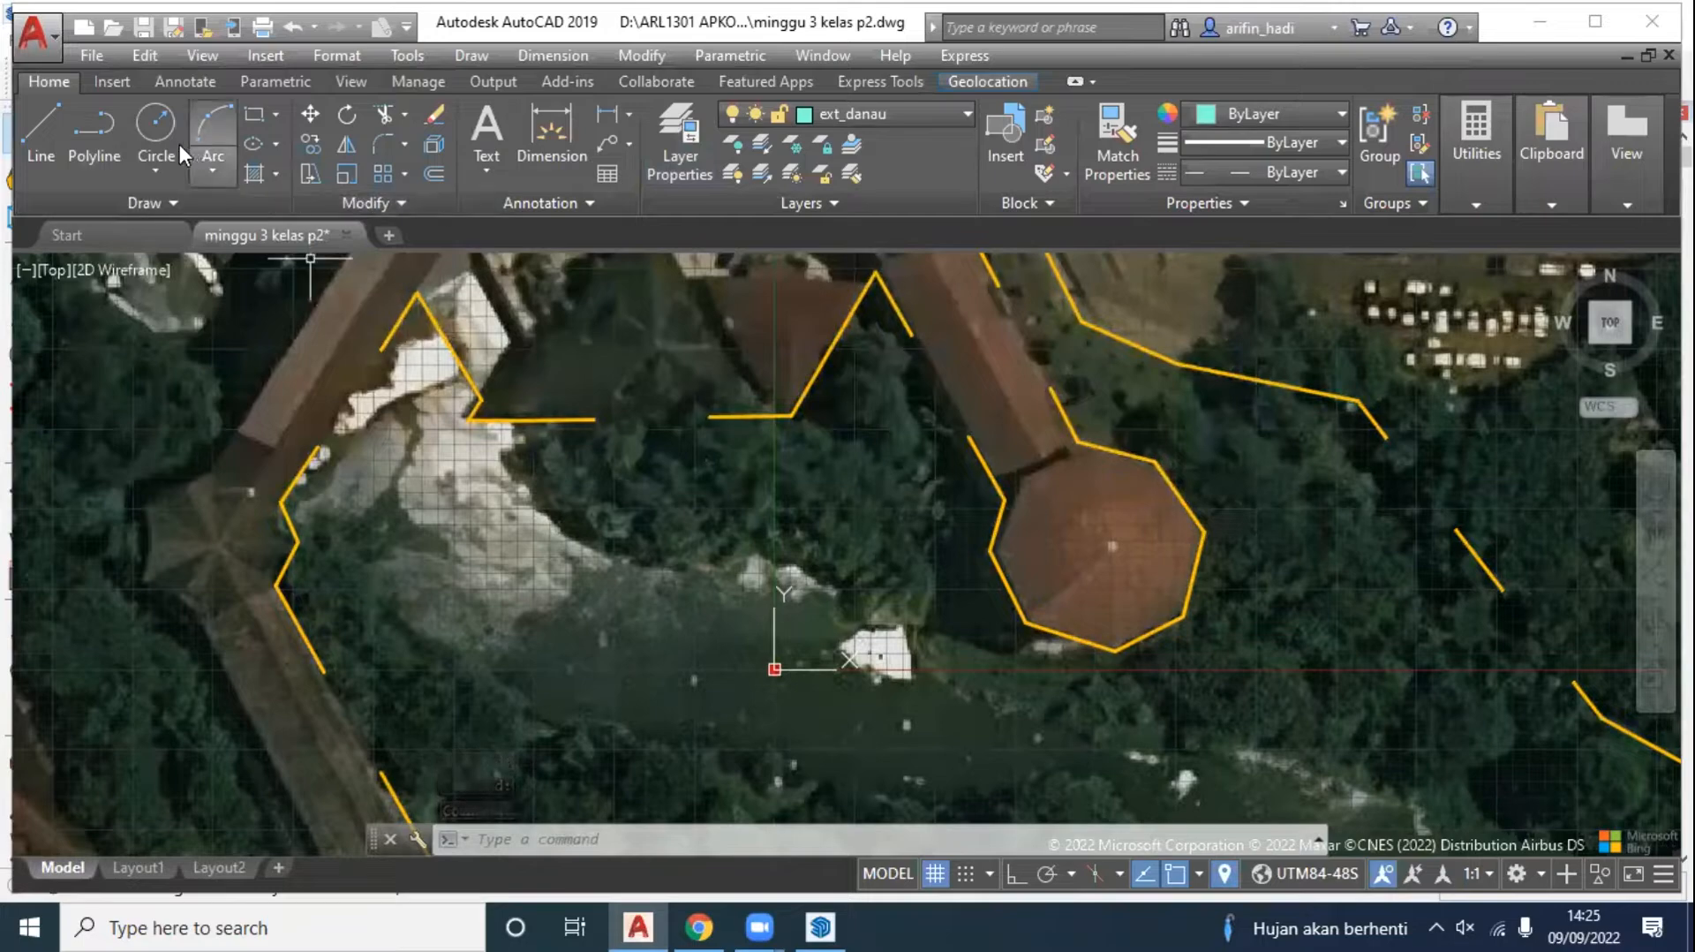
Step: Start a polyline at the site boundary beside the walkway junction and trace the lake's southern shore toward the southeast
click(290, 523)
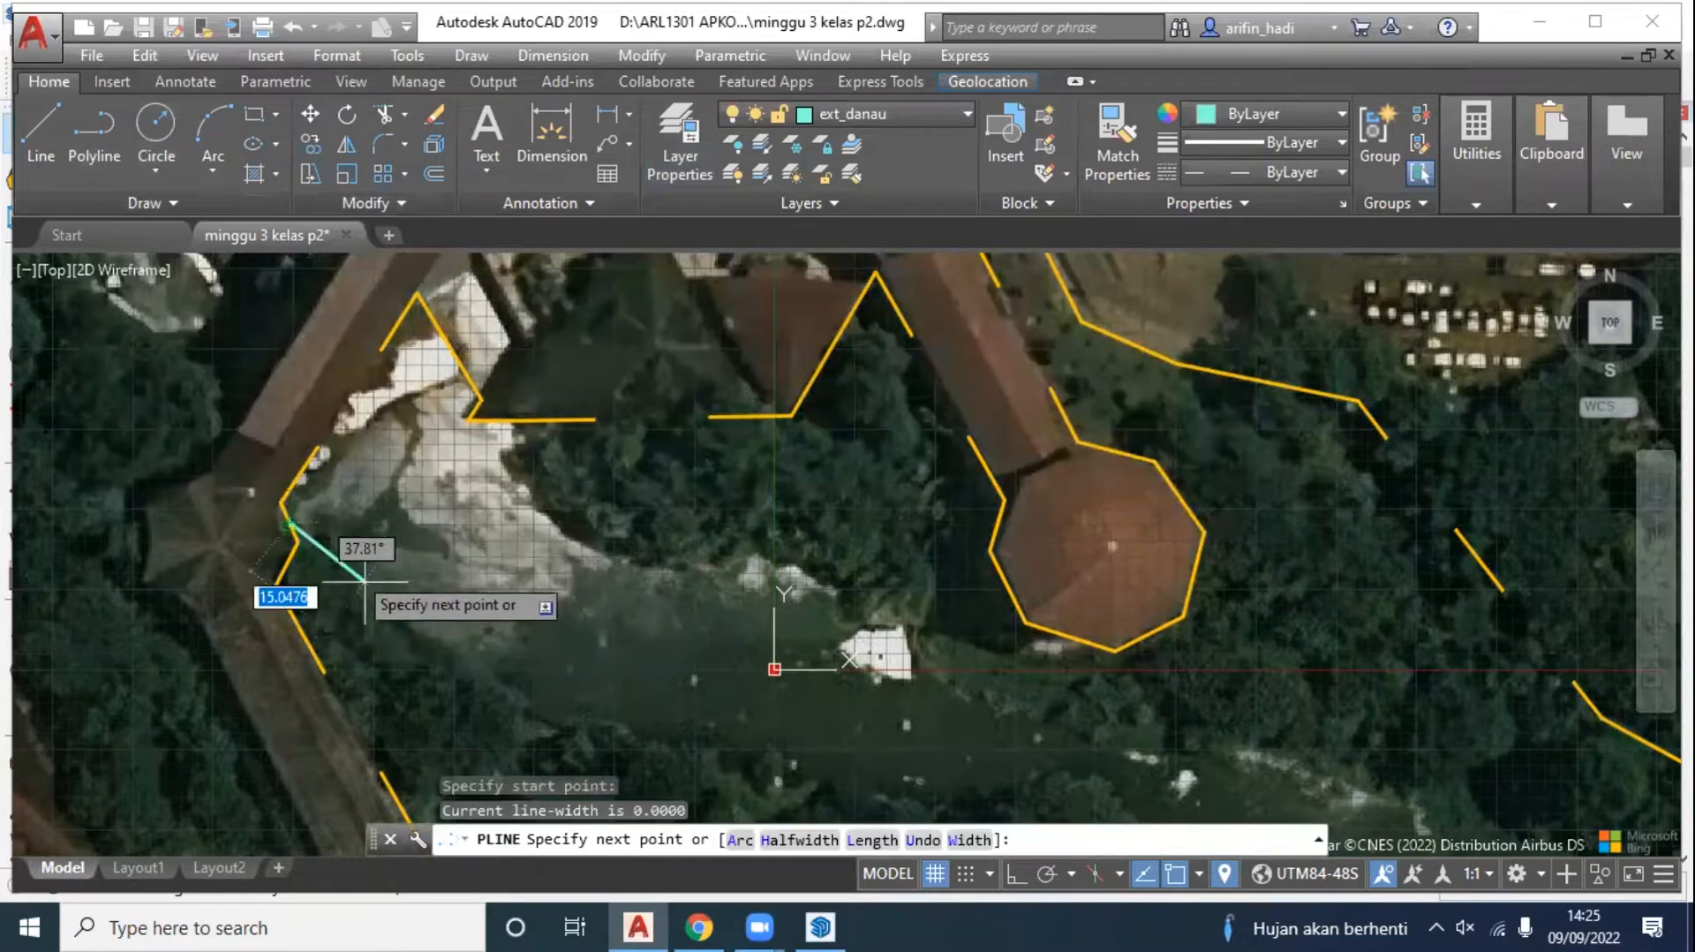
click(447, 642)
middle_drag(514, 699, 447, 490)
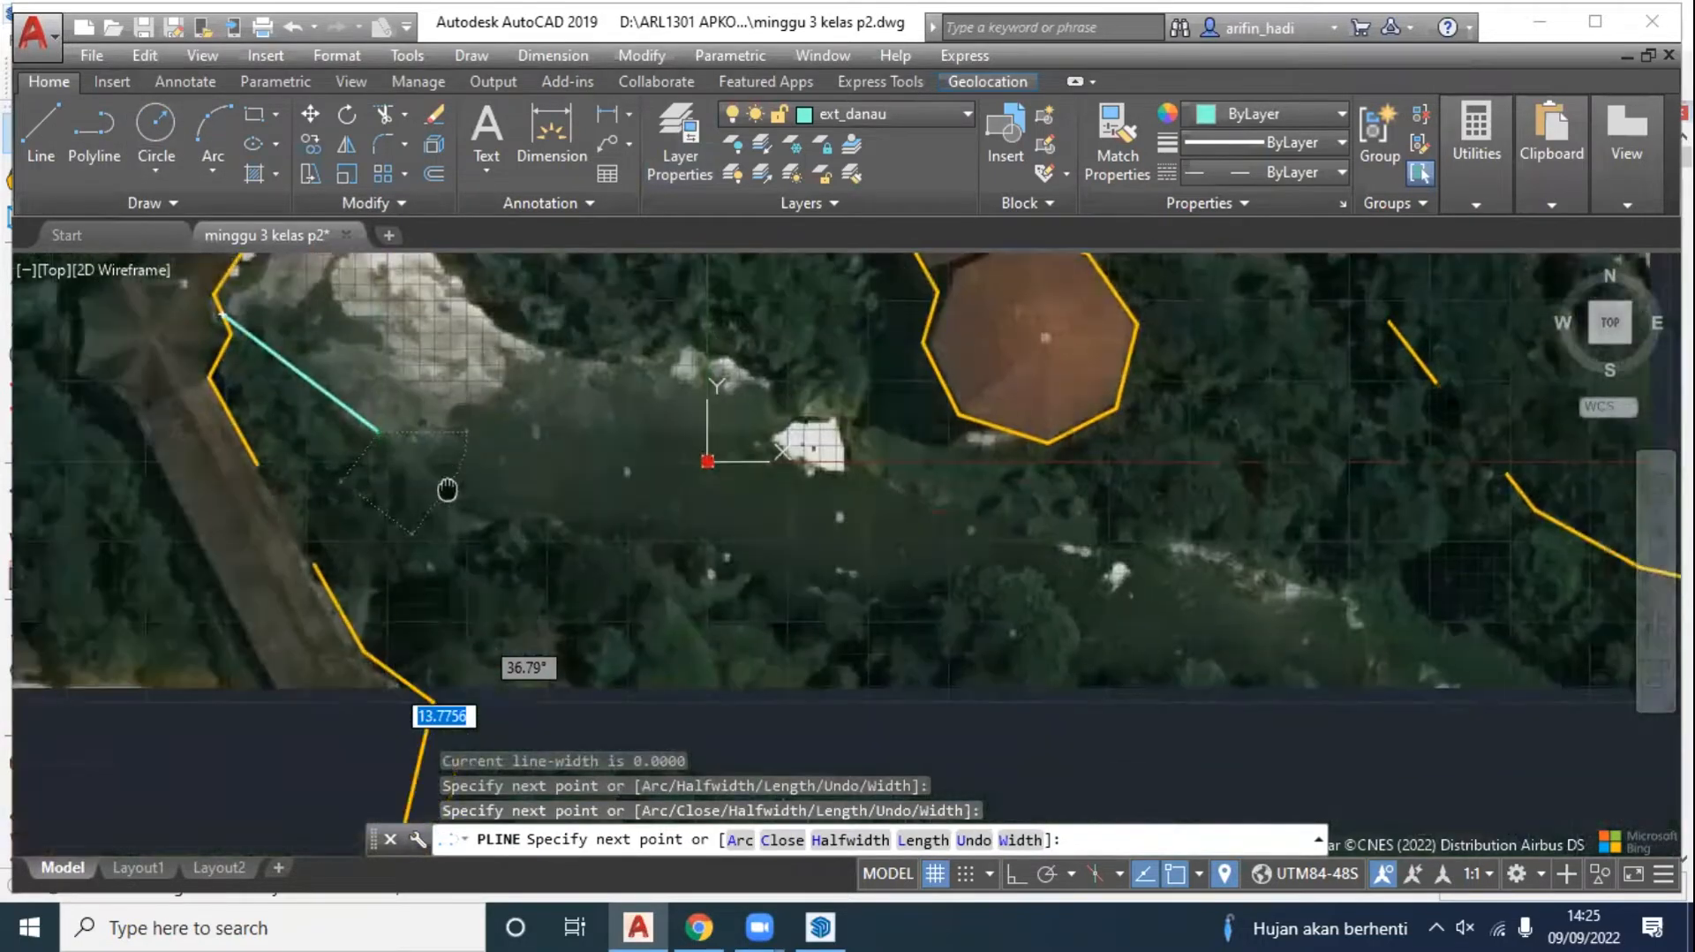
click(512, 516)
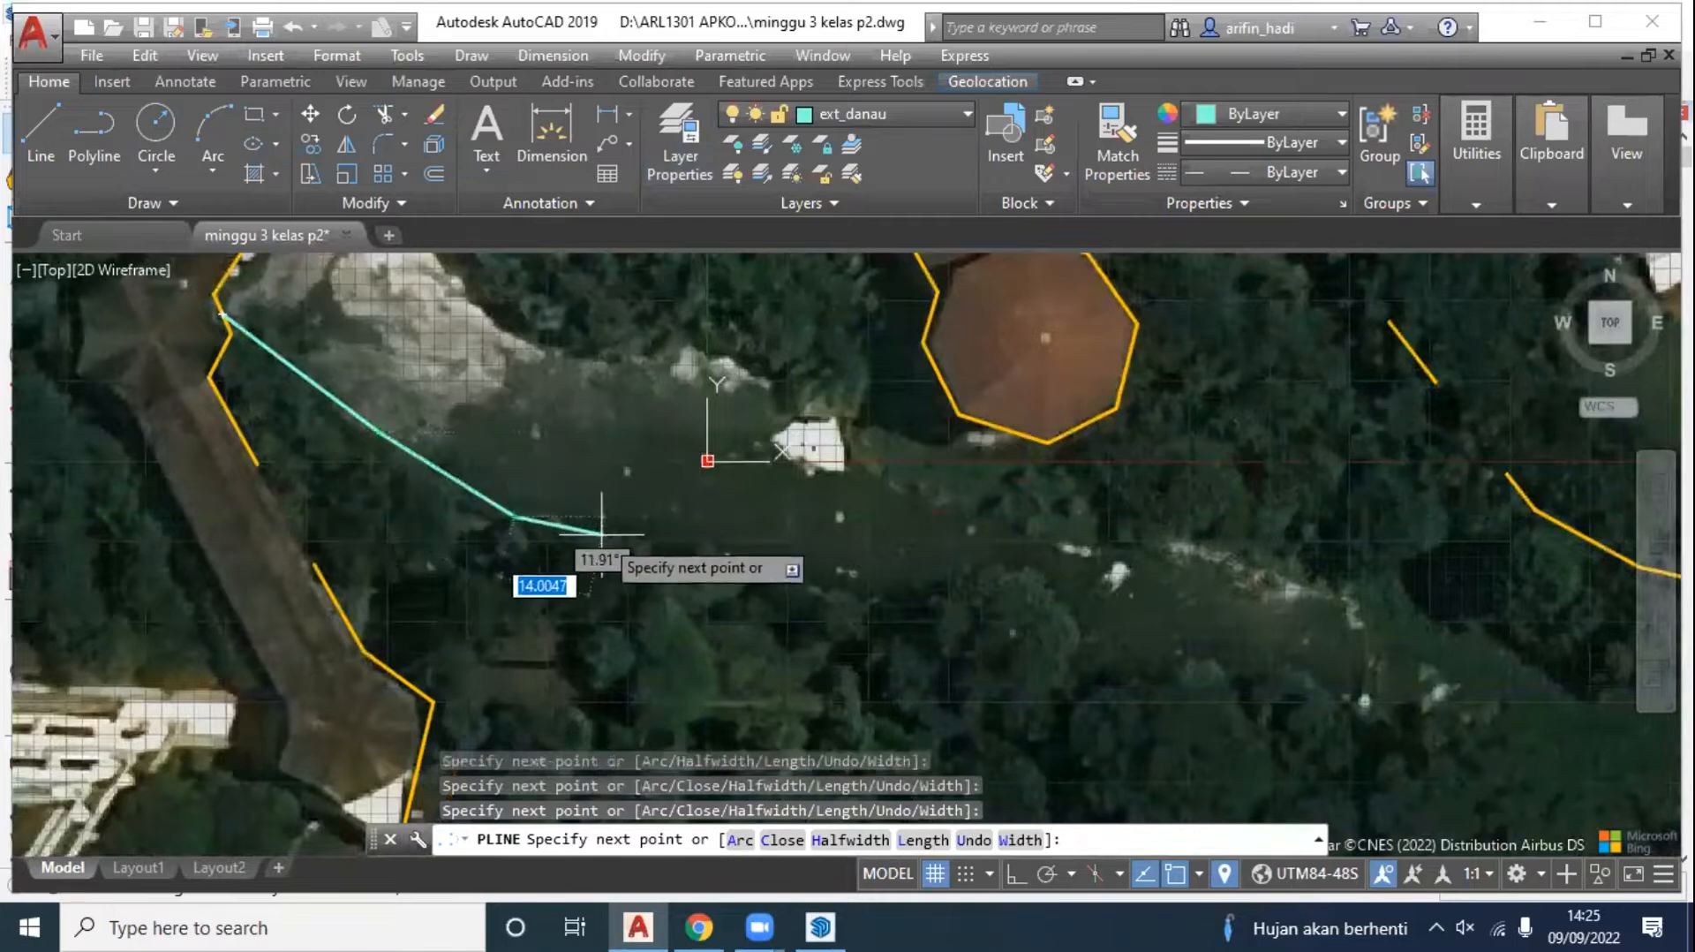
click(804, 600)
click(958, 623)
middle_drag(895, 632, 462, 581)
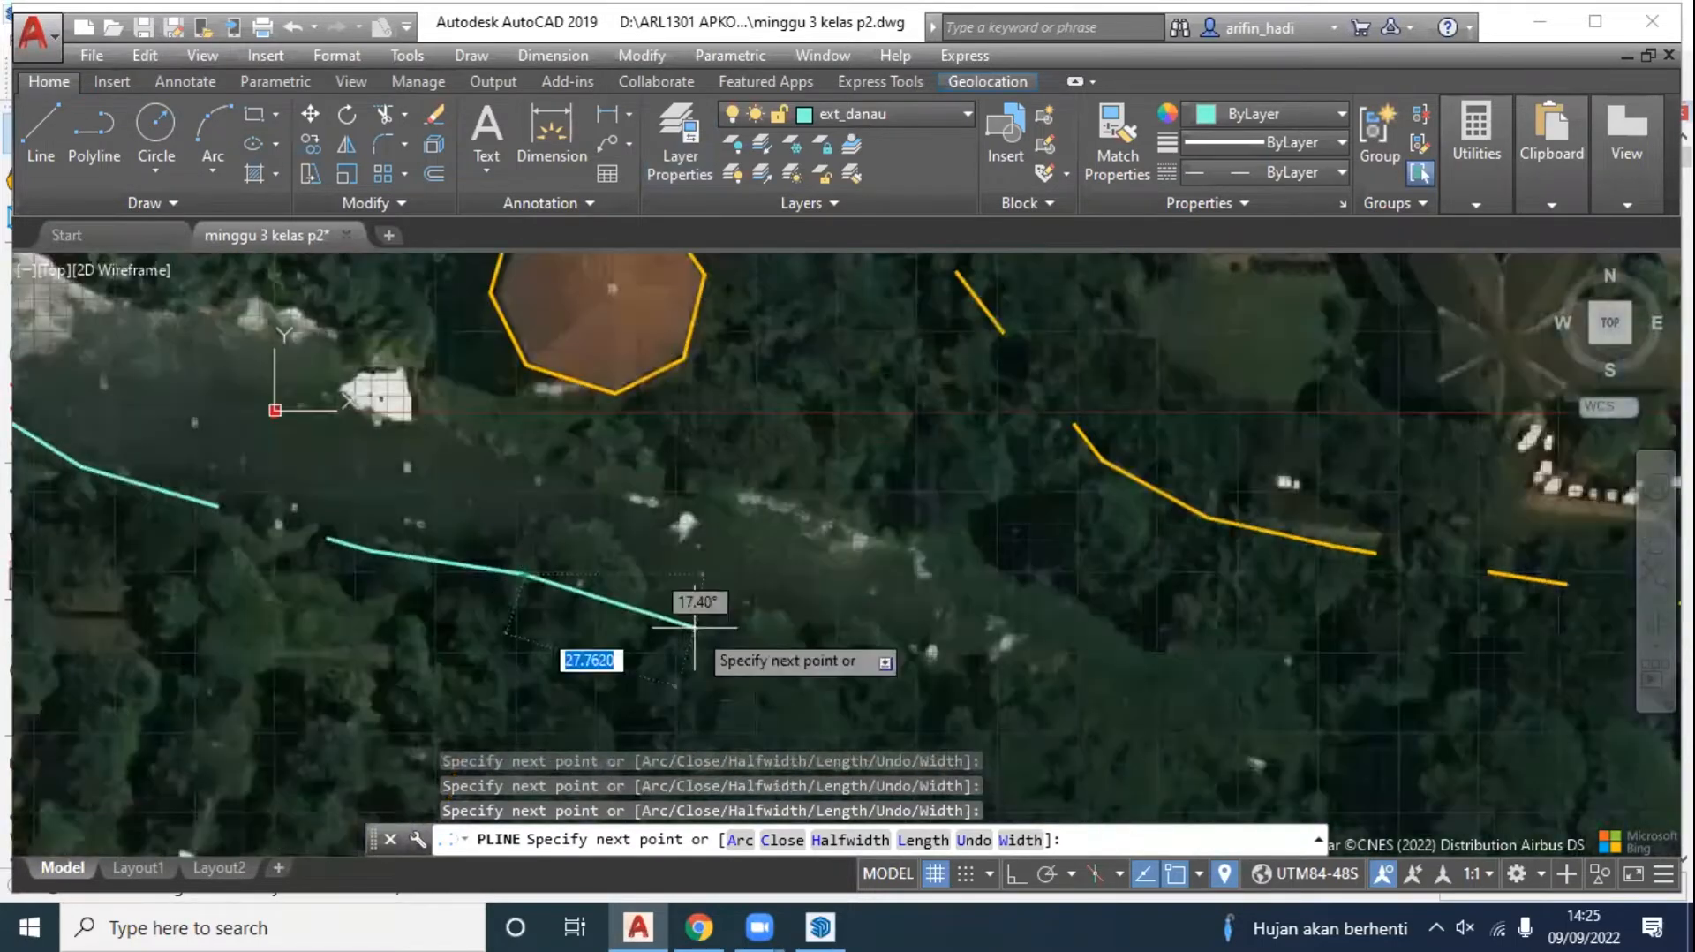
click(694, 628)
click(975, 669)
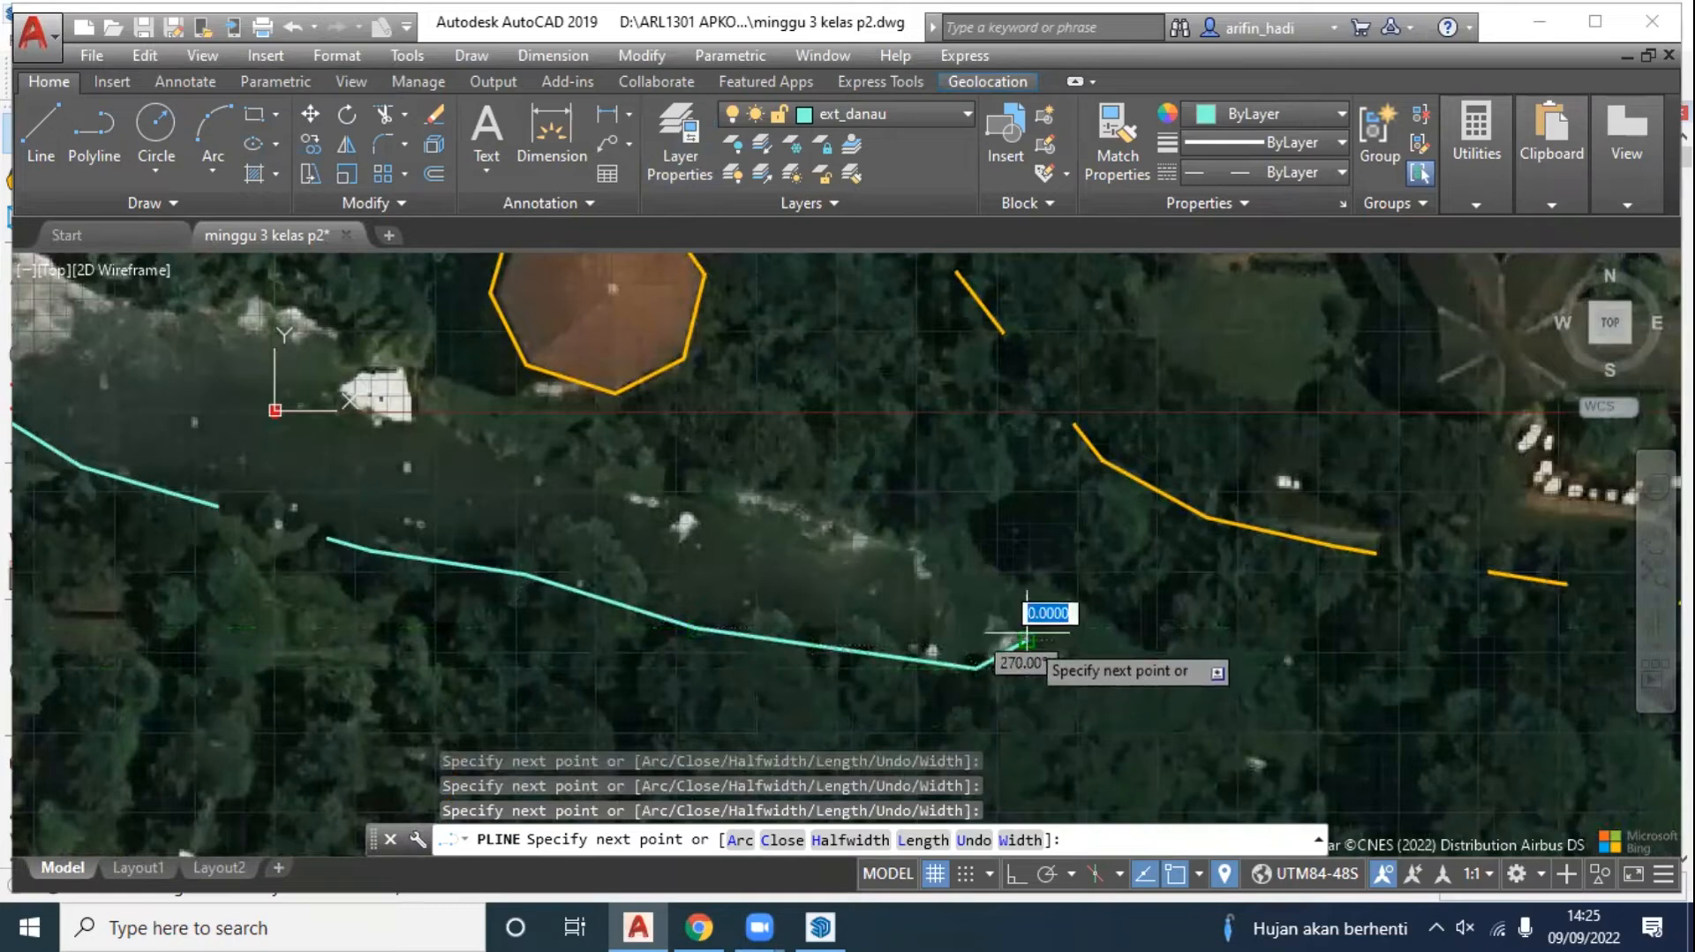
click(1026, 639)
click(970, 572)
middle_drag(905, 540, 835, 484)
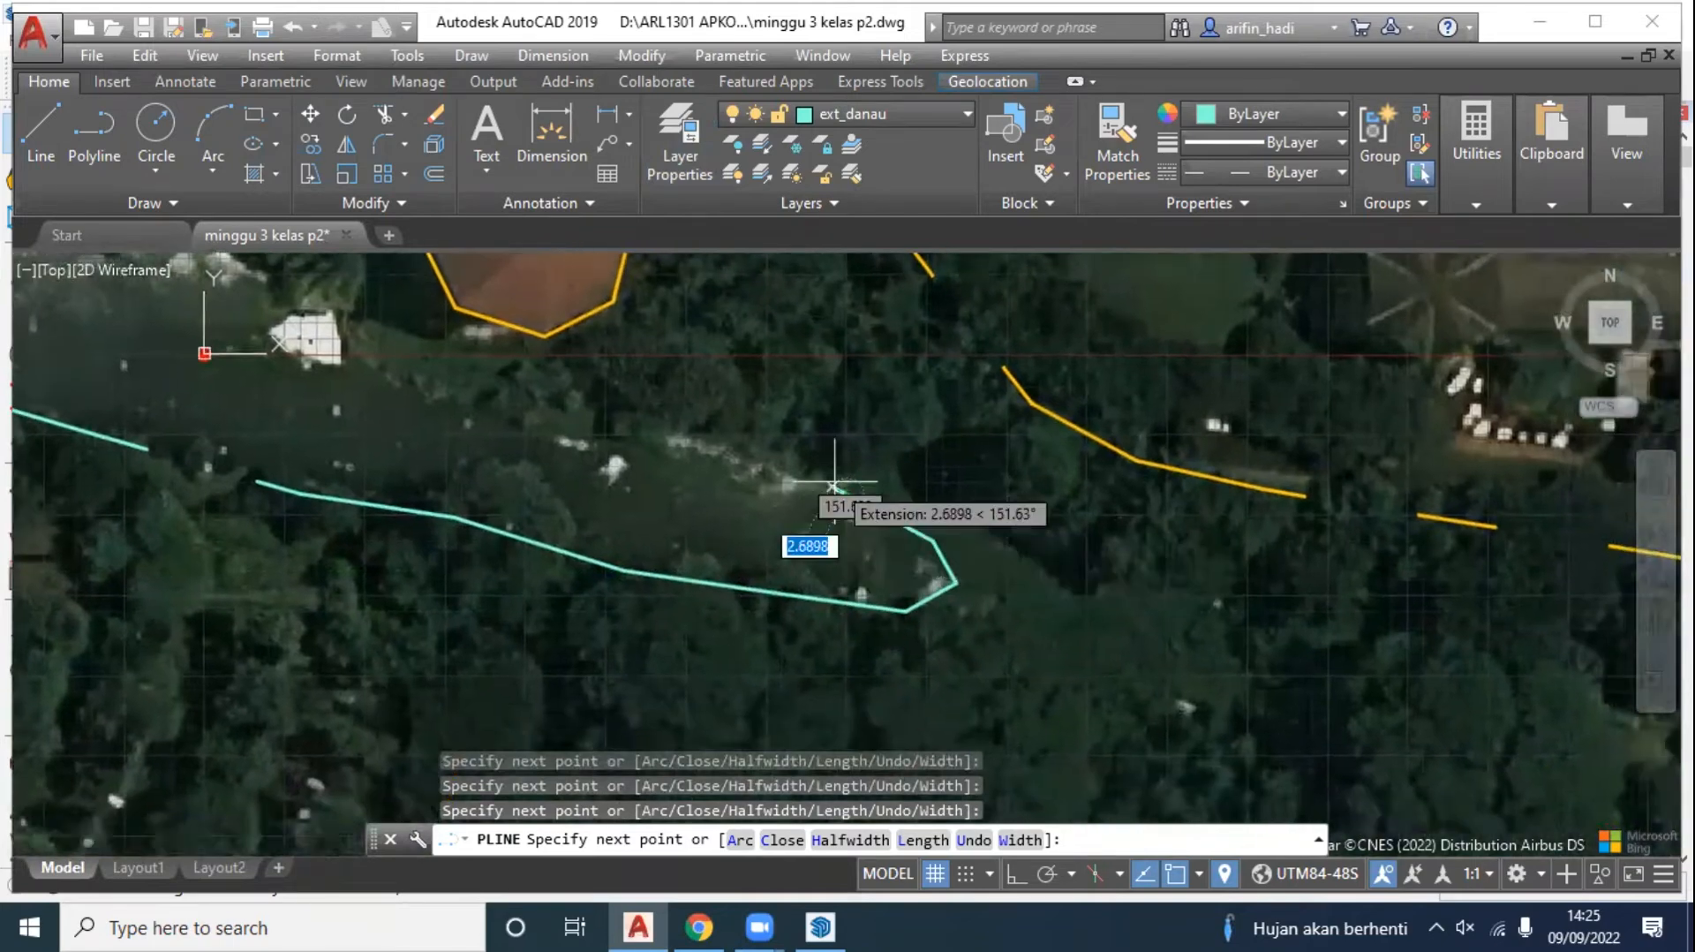
click(832, 484)
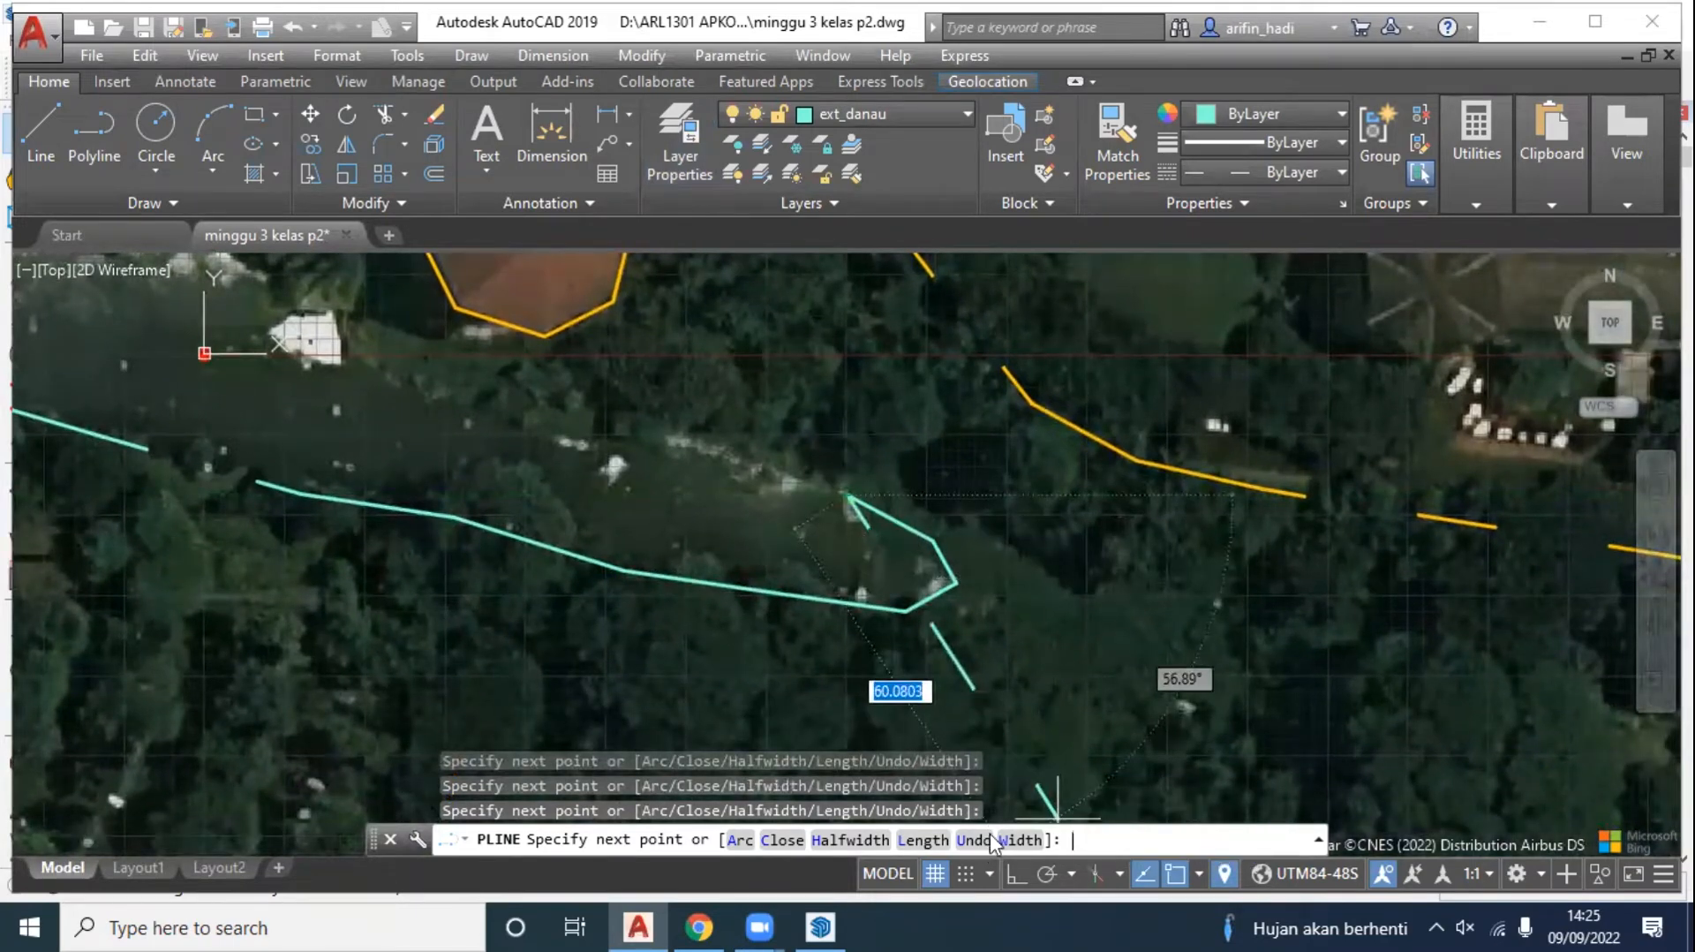
click(989, 840)
click(987, 840)
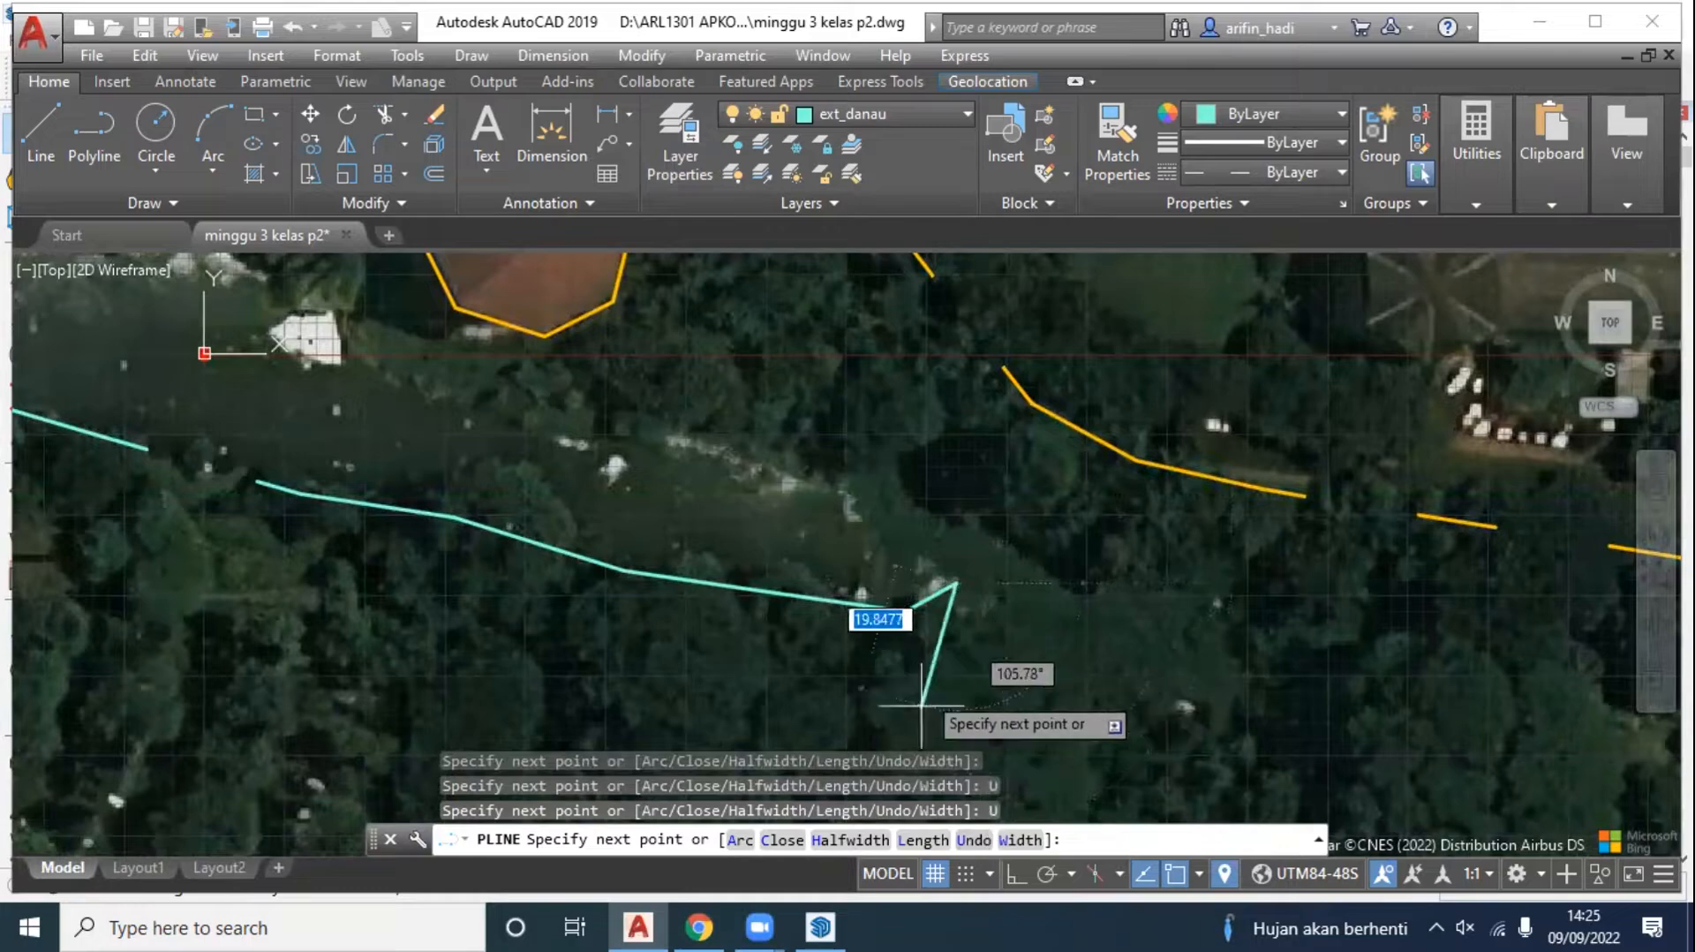
click(972, 840)
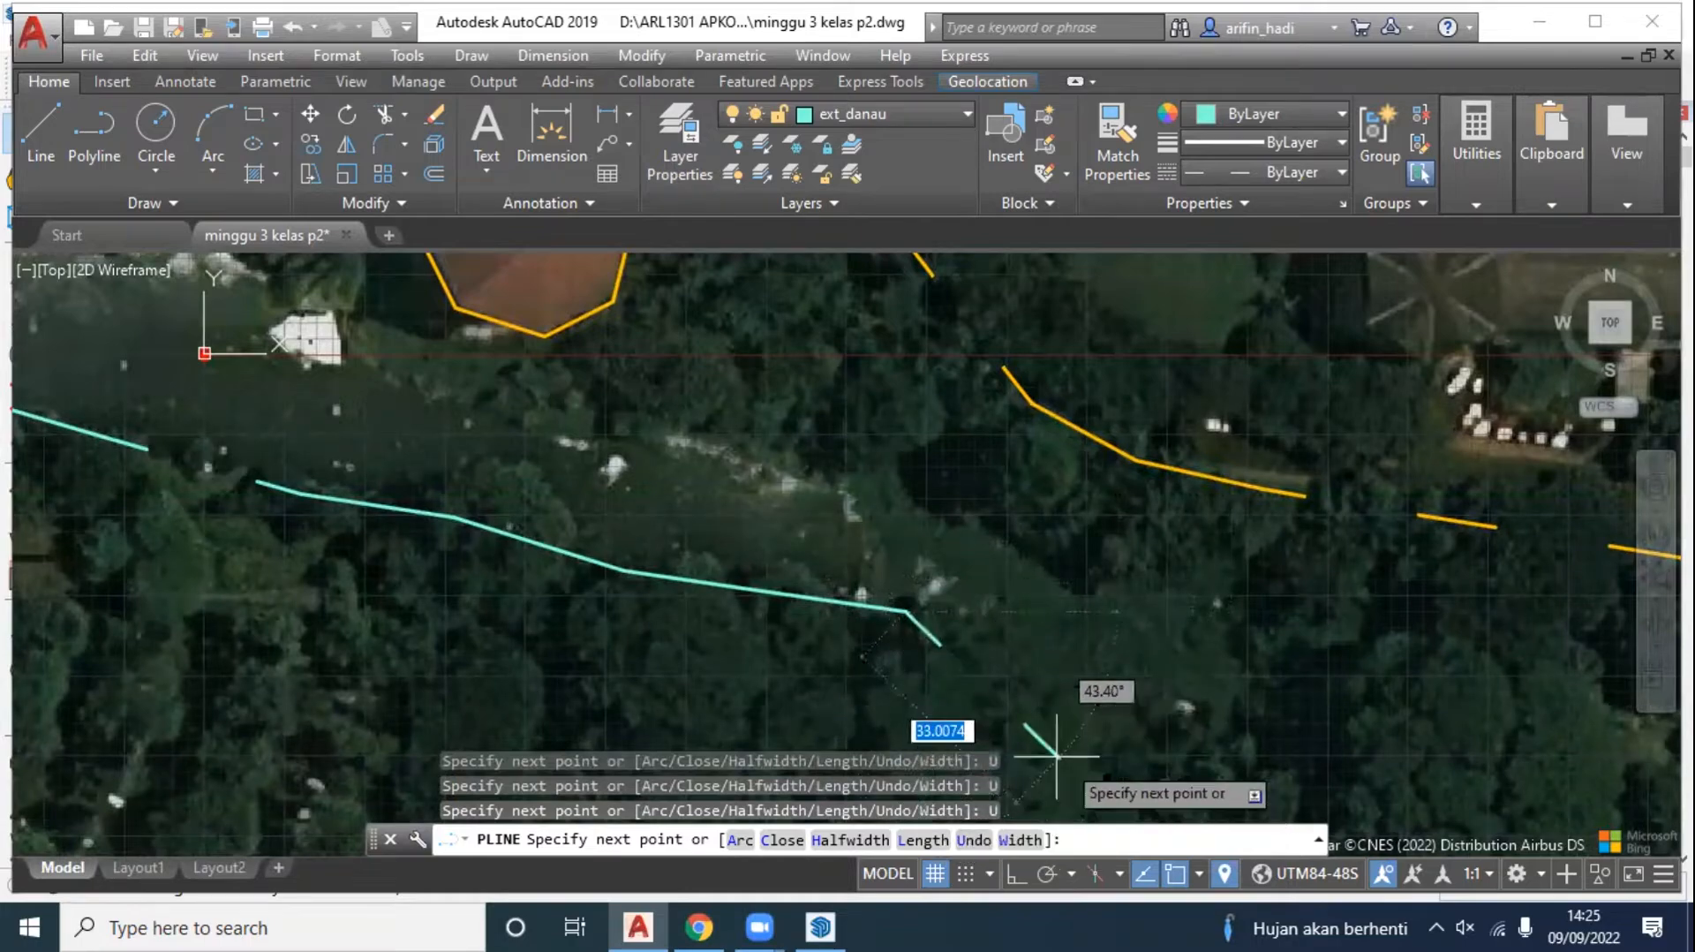
Step: Extend the lake outline southeast along the southern shore and around the lake's eastern end
click(957, 673)
click(1135, 737)
middle_drag(1136, 737, 859, 678)
click(1068, 678)
click(1071, 600)
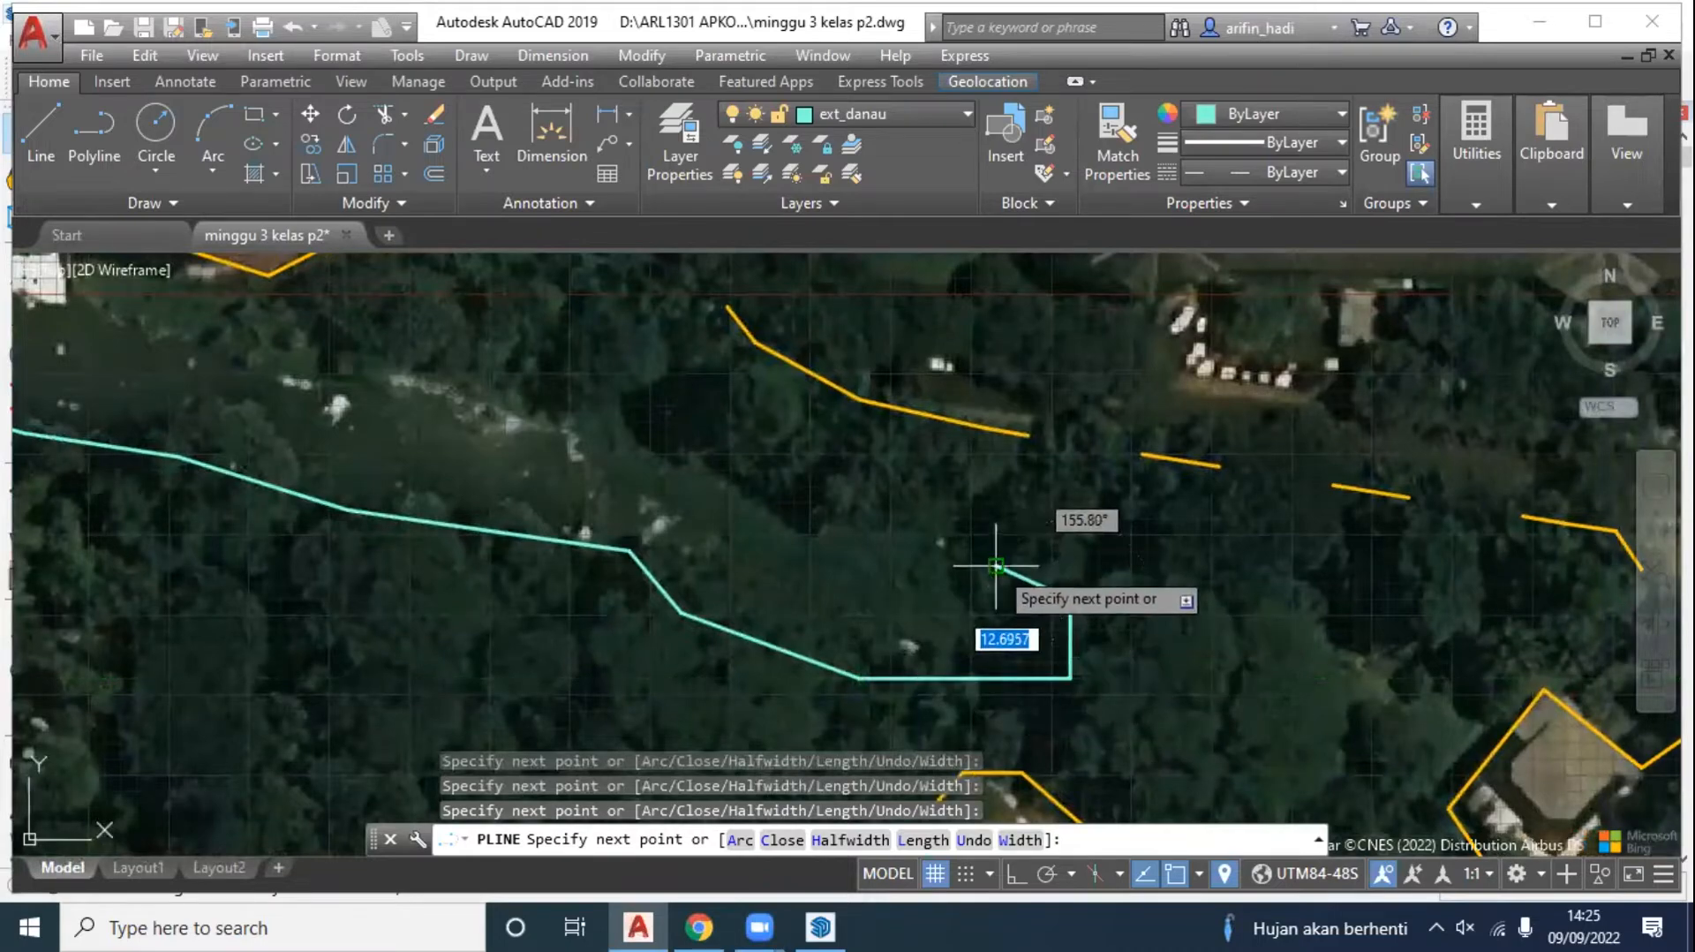
Step: Trace the lake's northern shore back northwest to the bank just below the octagonal building
click(996, 567)
click(945, 528)
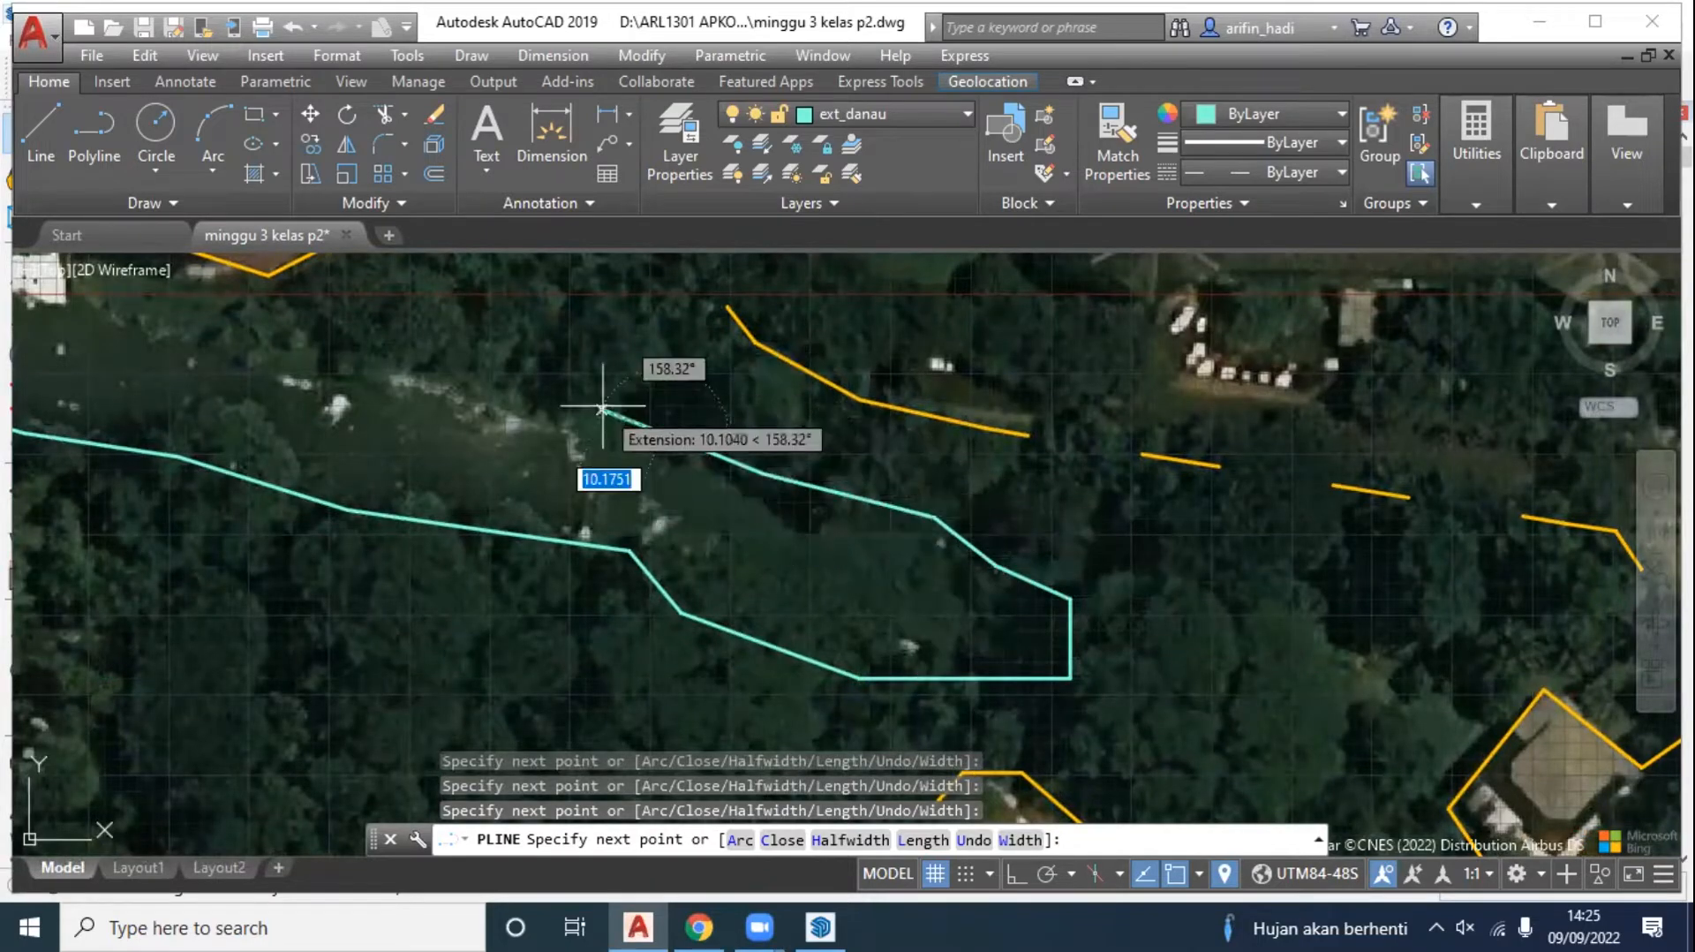
middle_drag(599, 407, 1479, 588)
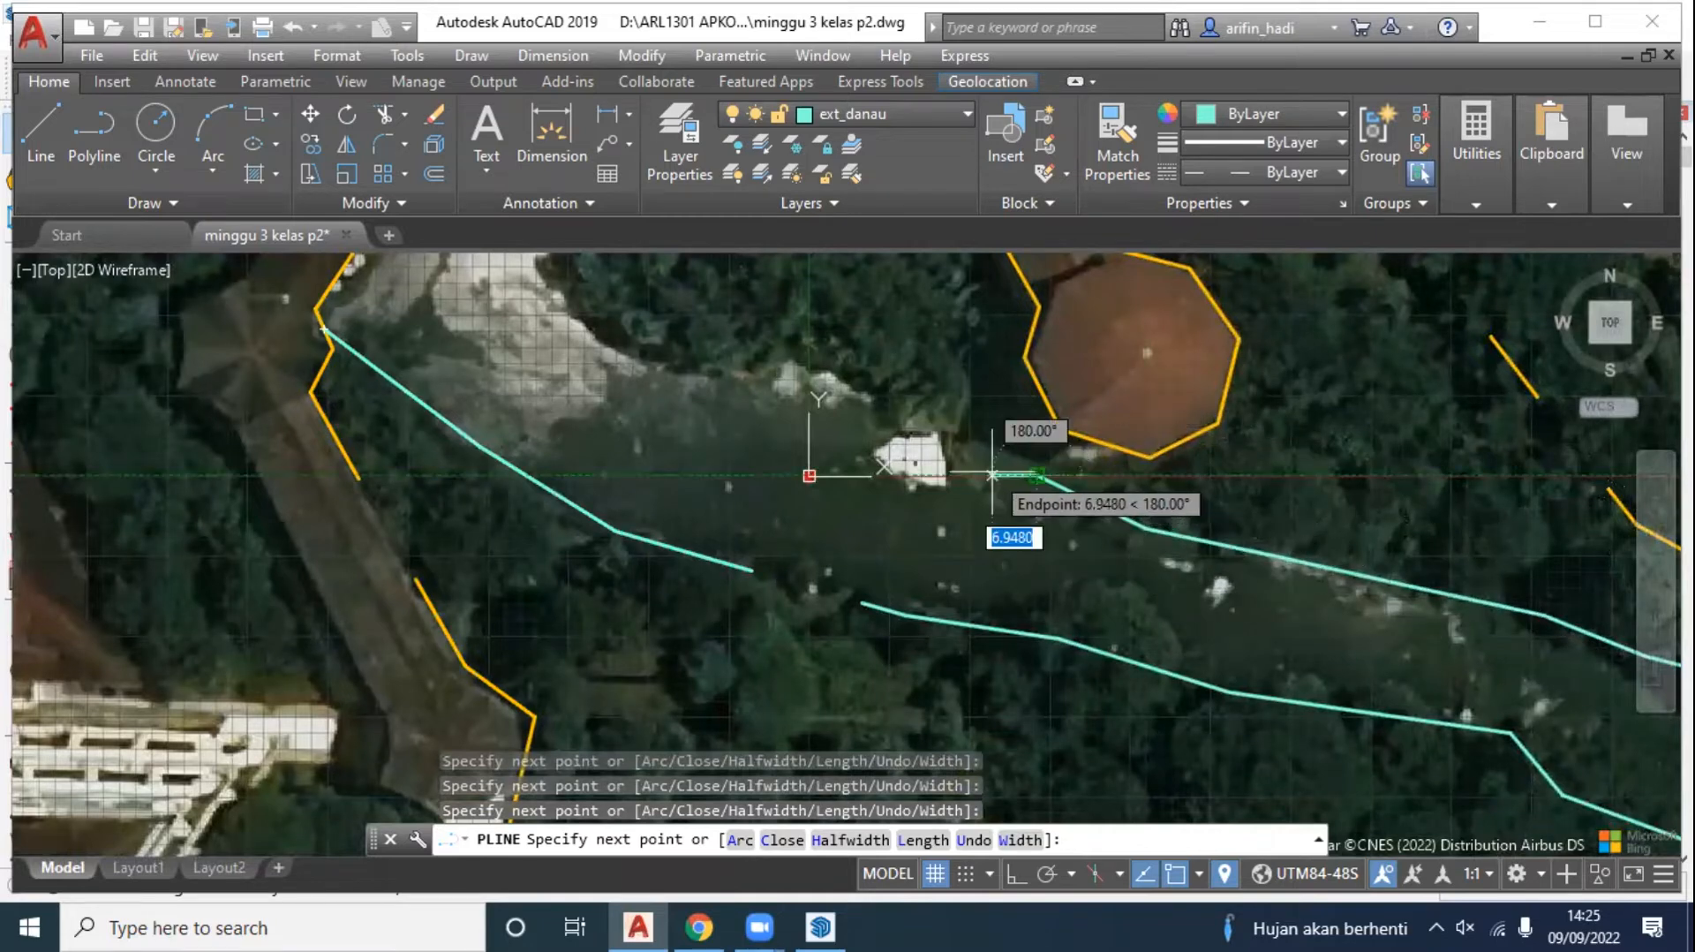
click(1039, 476)
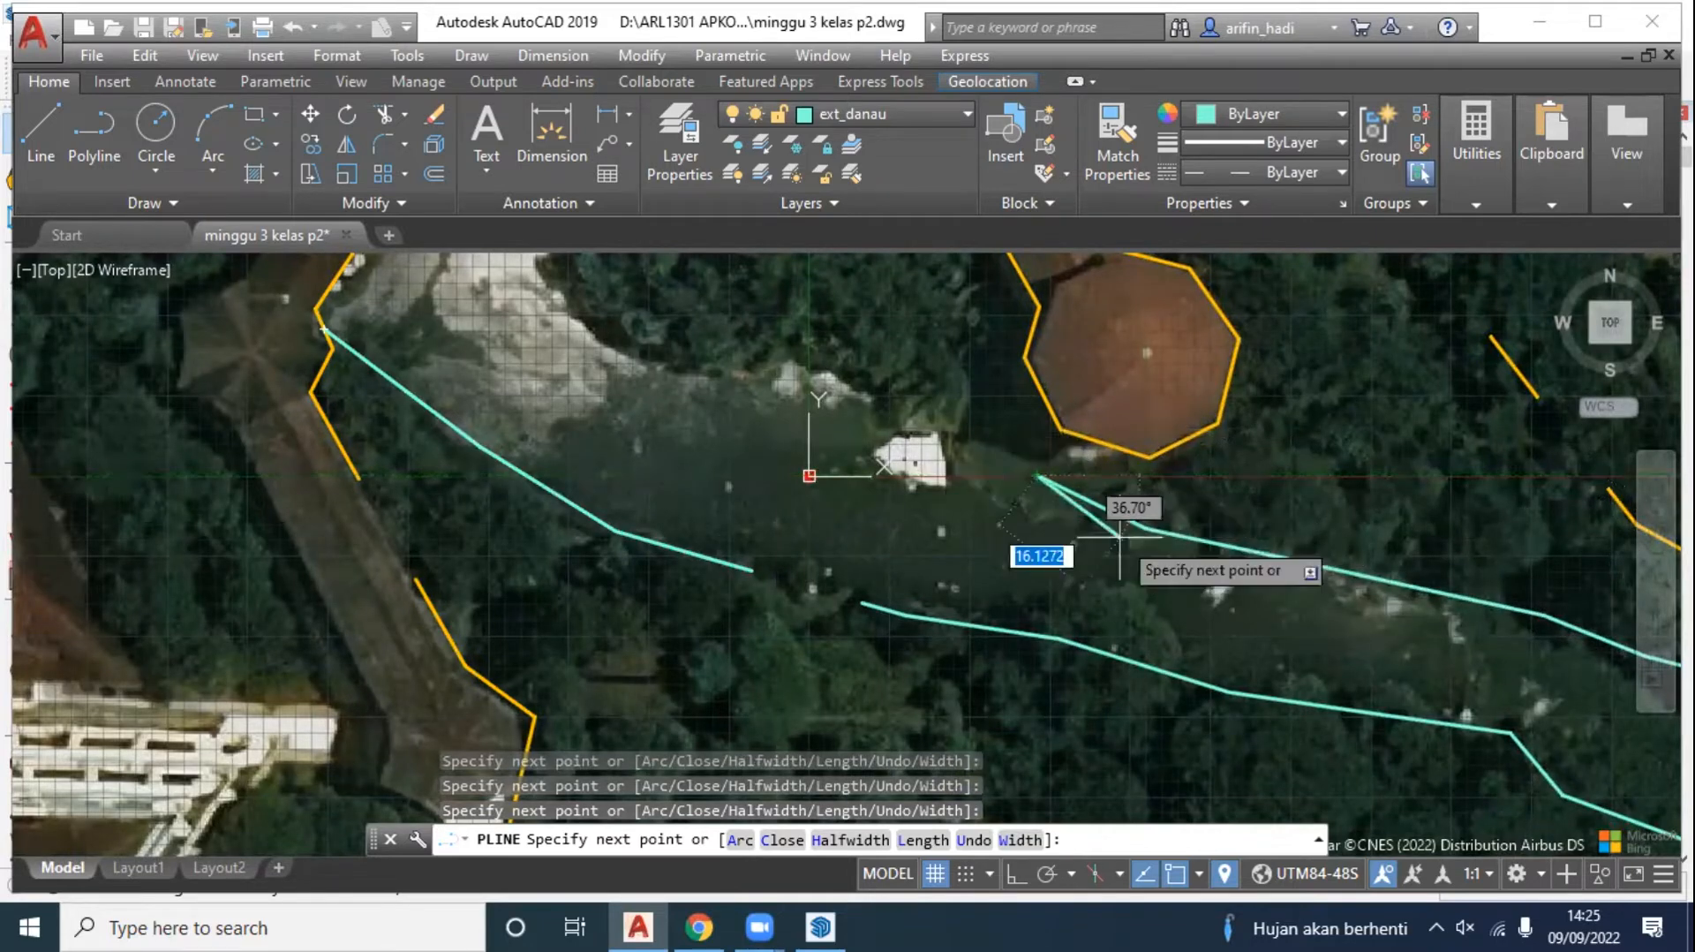
click(943, 839)
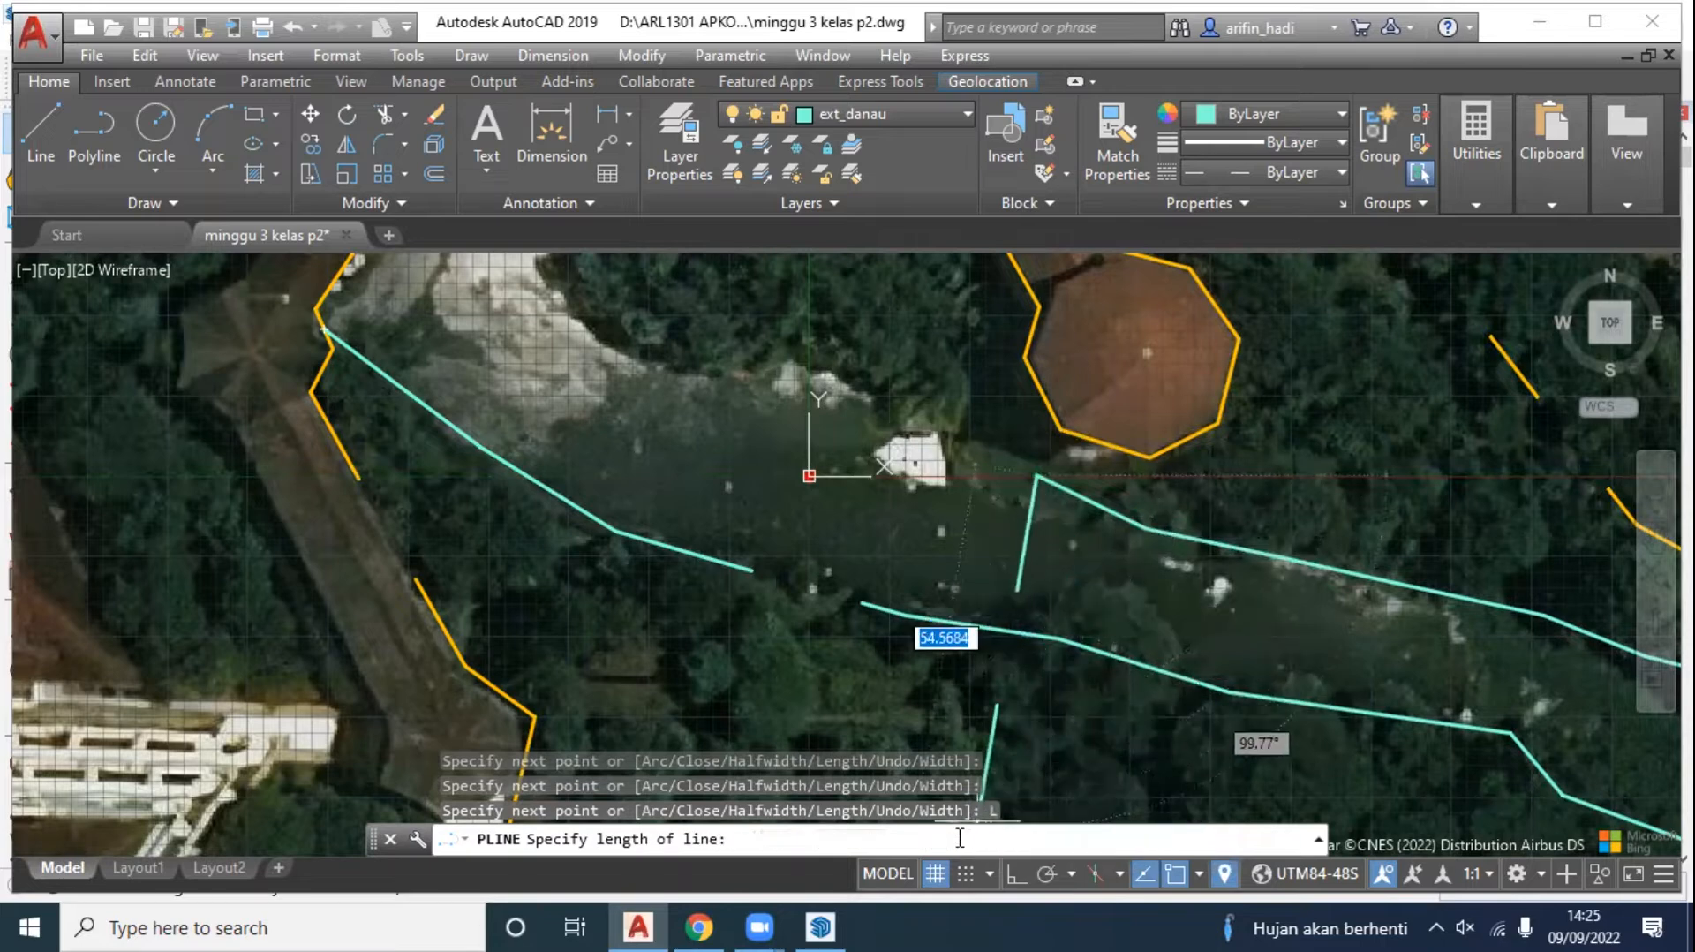
key(Return)
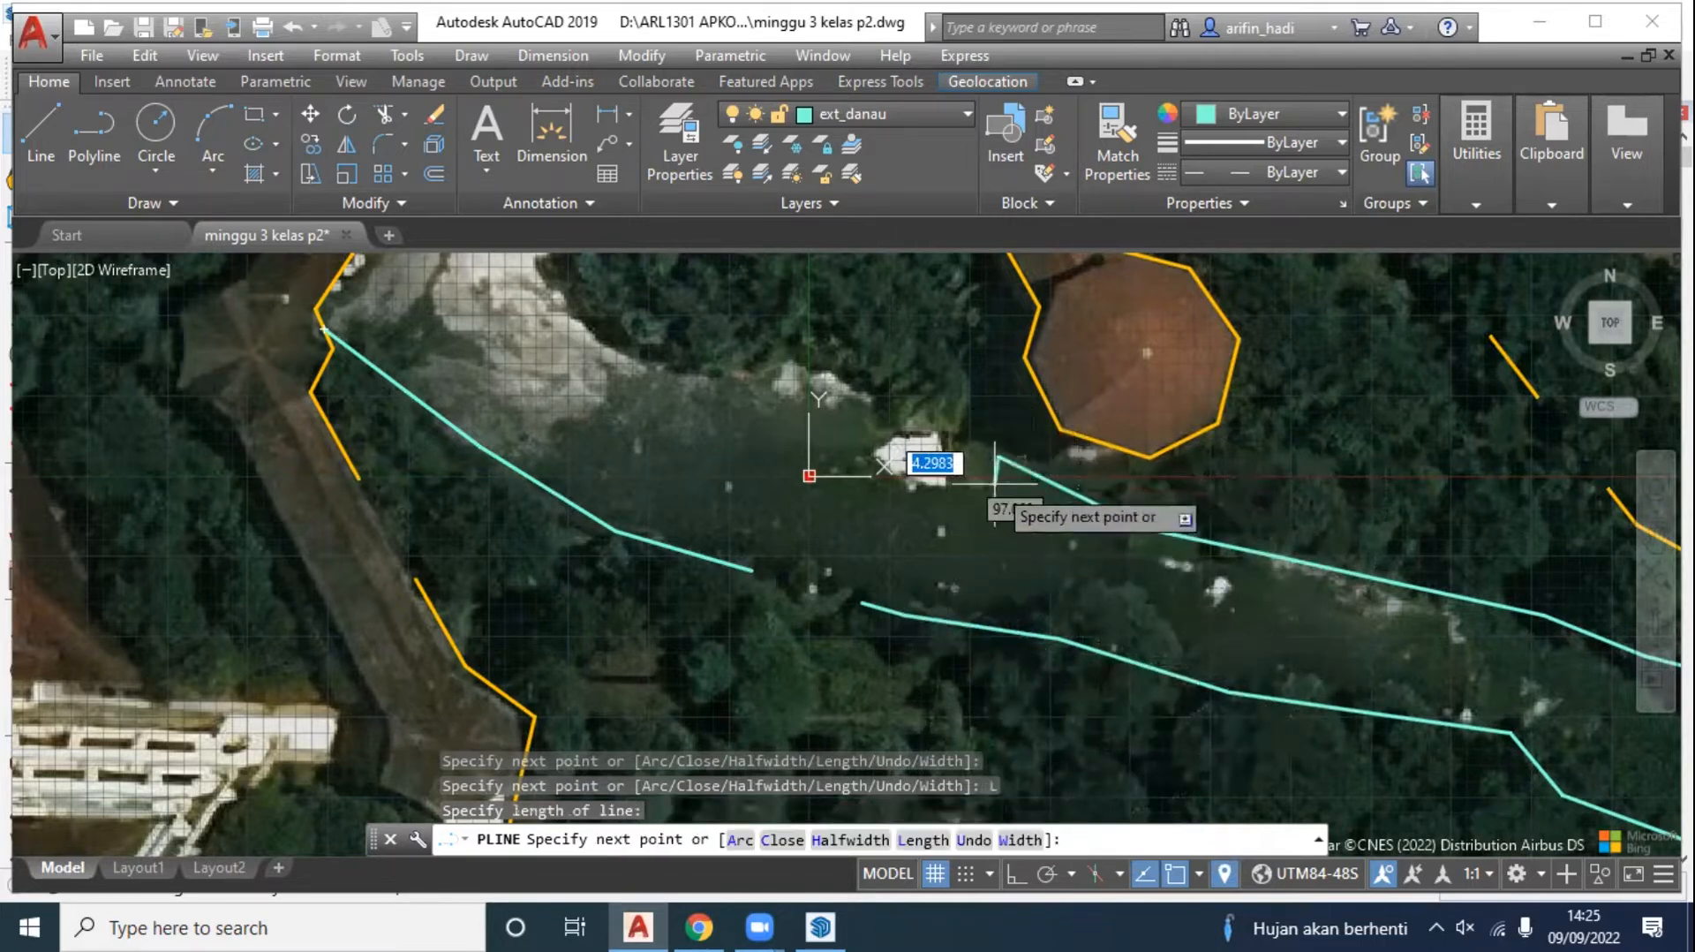
click(976, 841)
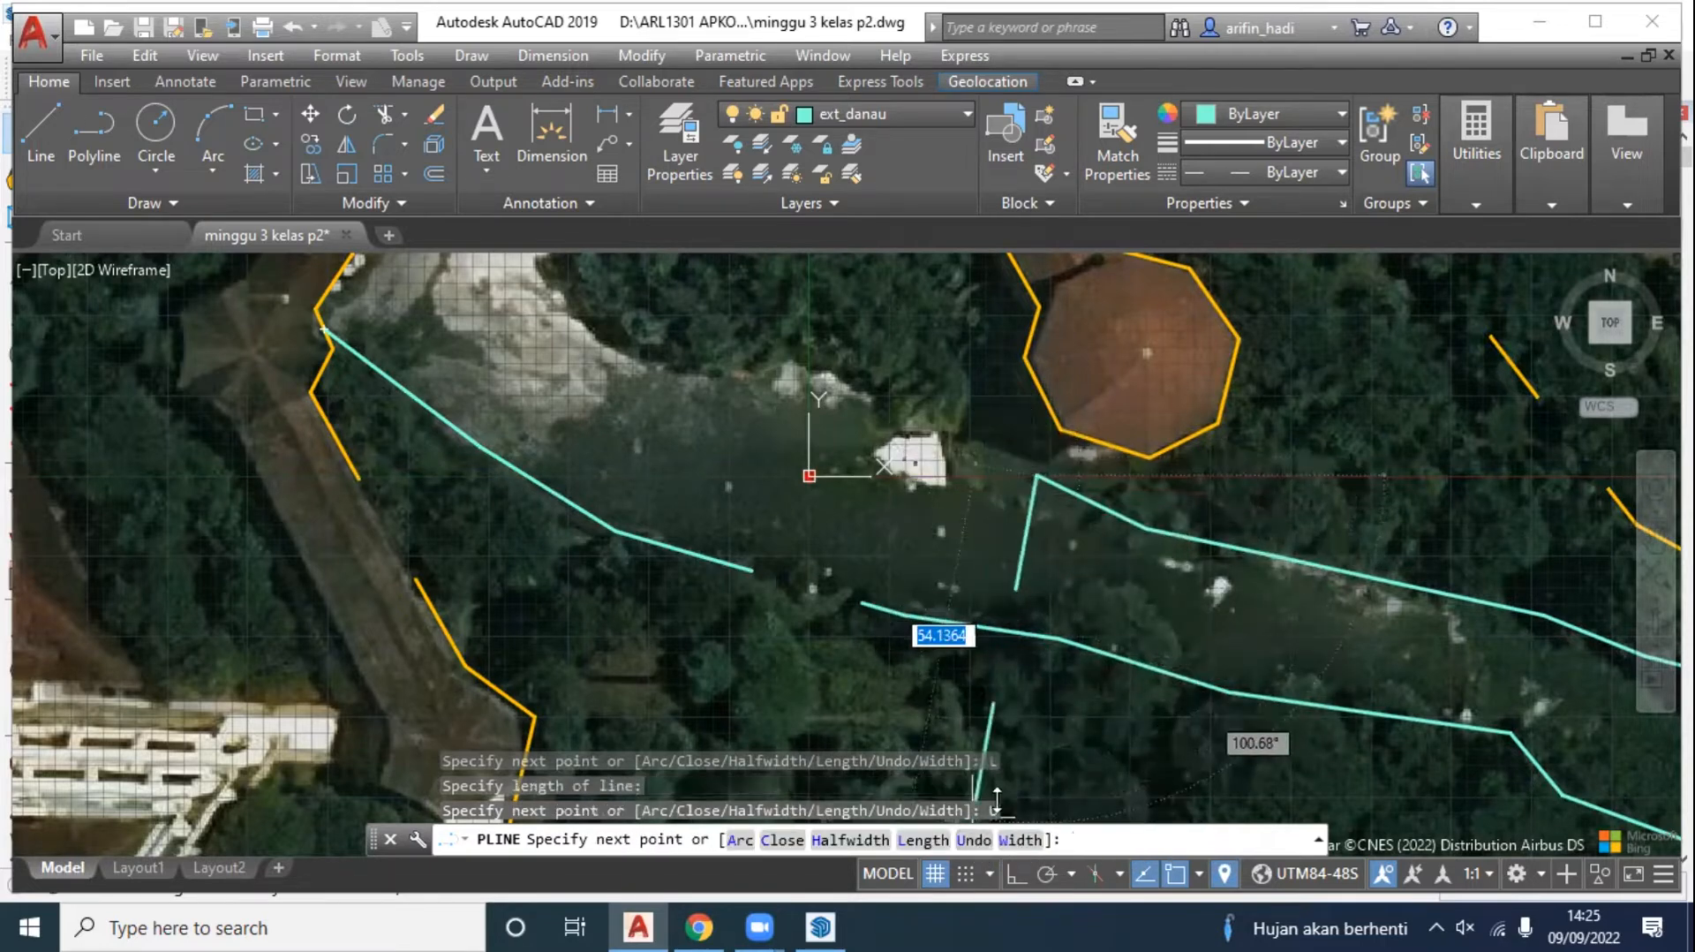
Step: Undo the last misplaced lake vertex and continue the northern shore northwest around the white rocks to the pale bank
click(976, 839)
click(1079, 520)
click(1005, 511)
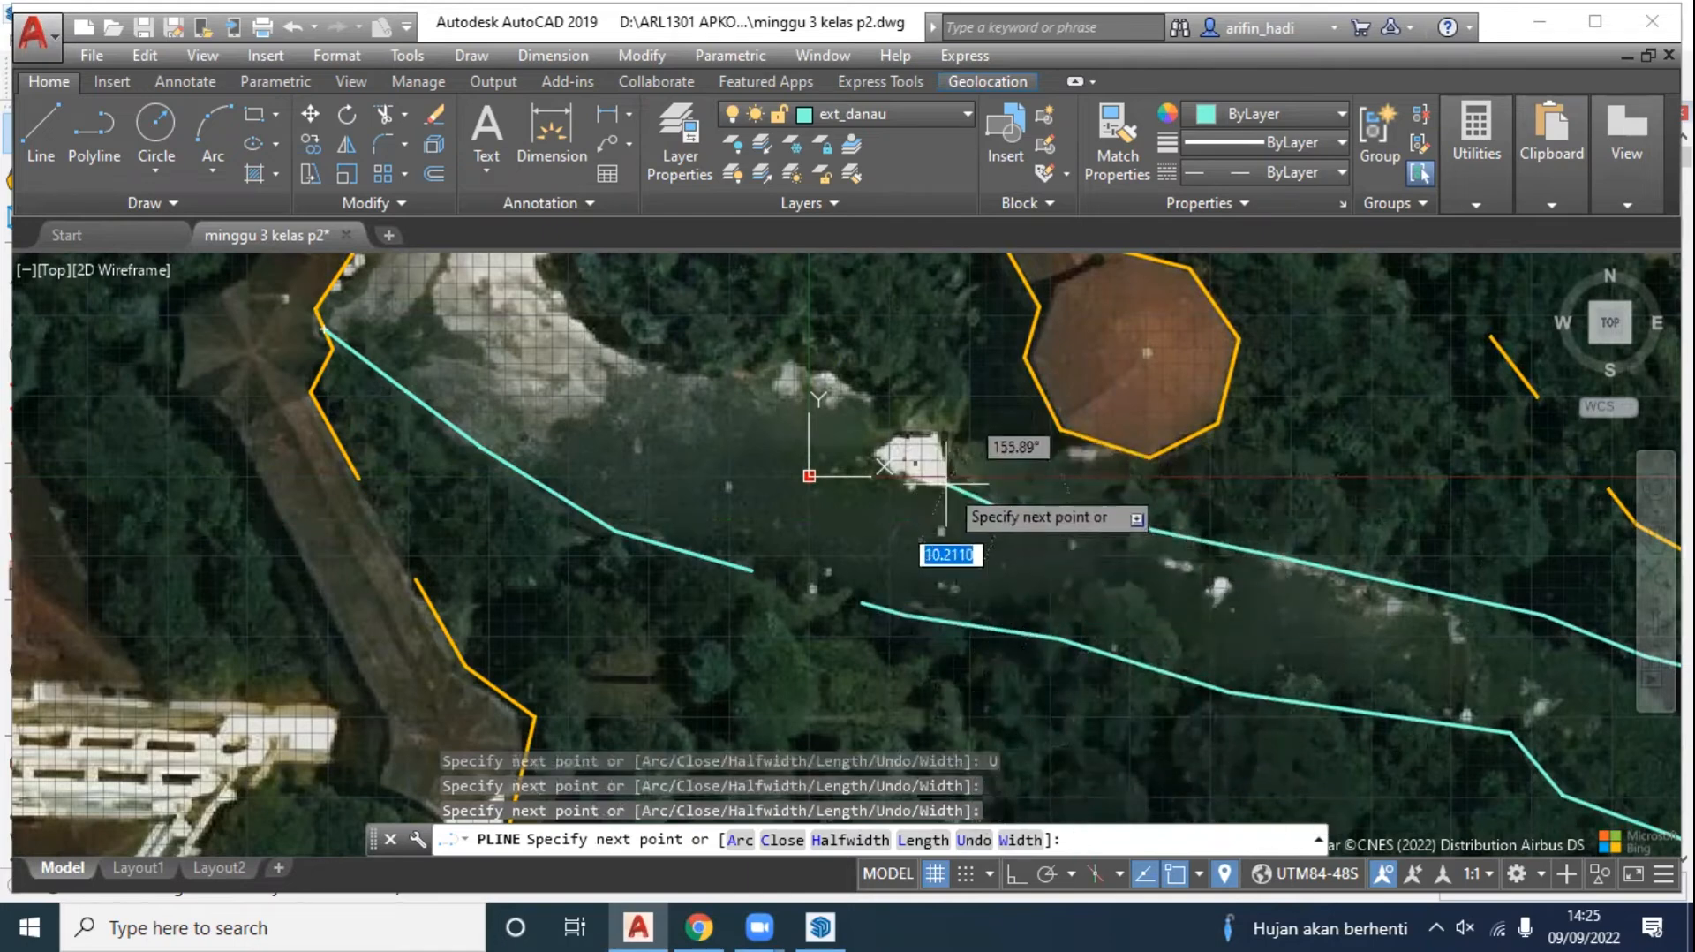
click(872, 441)
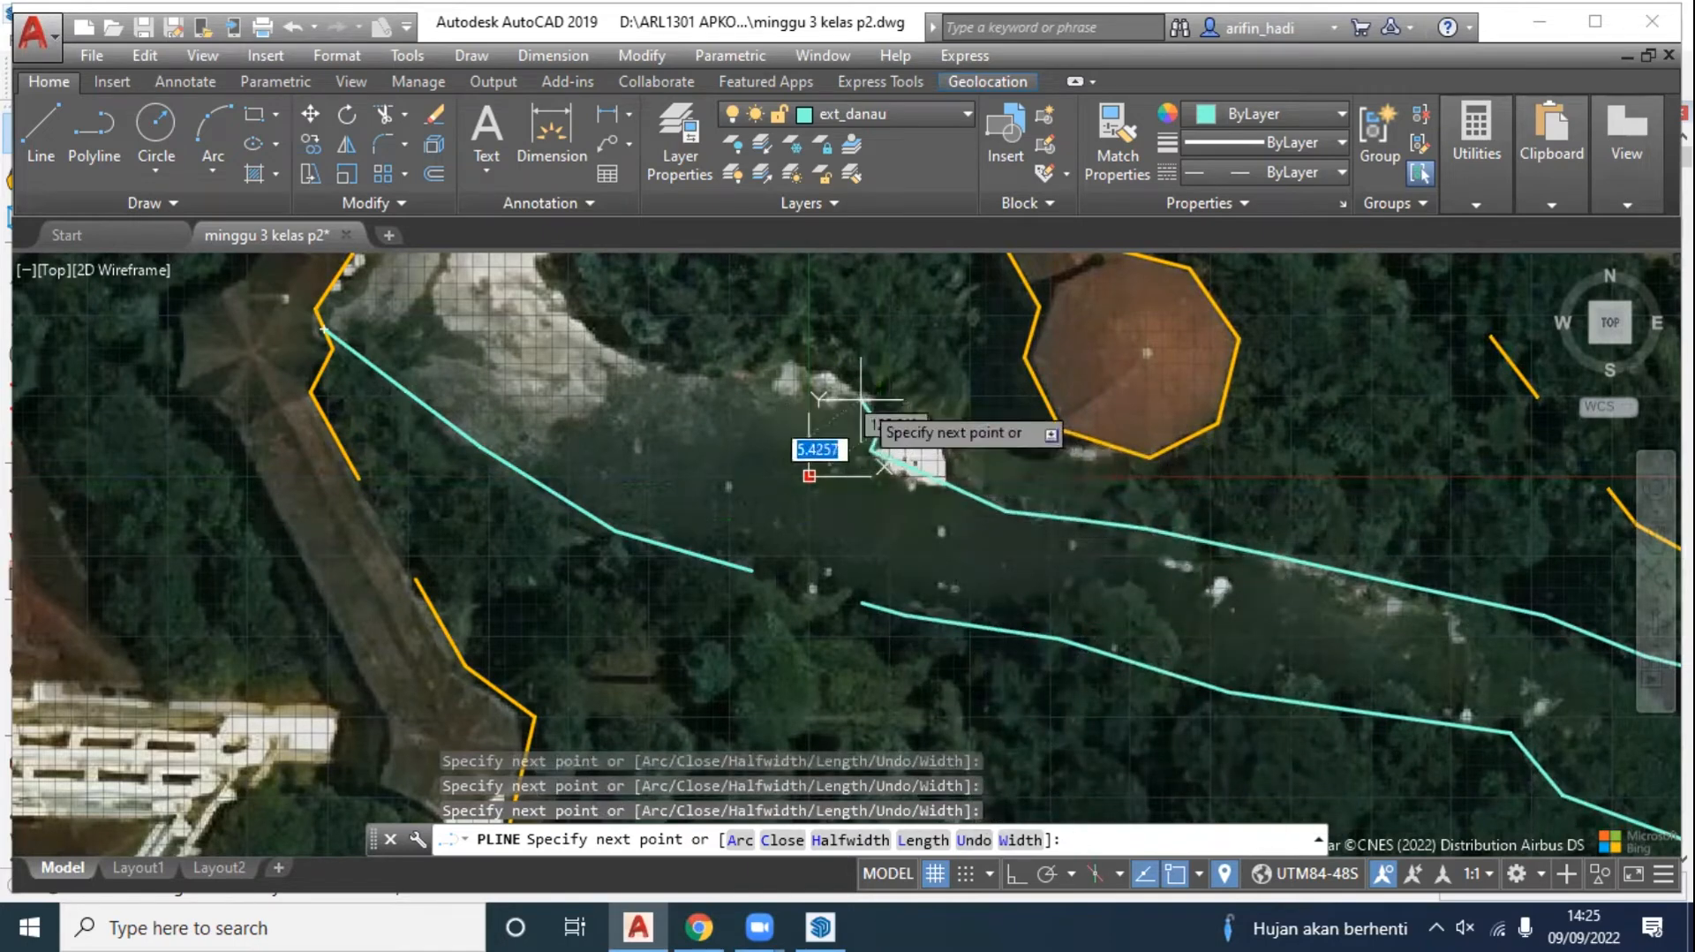
click(859, 395)
click(806, 369)
click(709, 369)
click(633, 352)
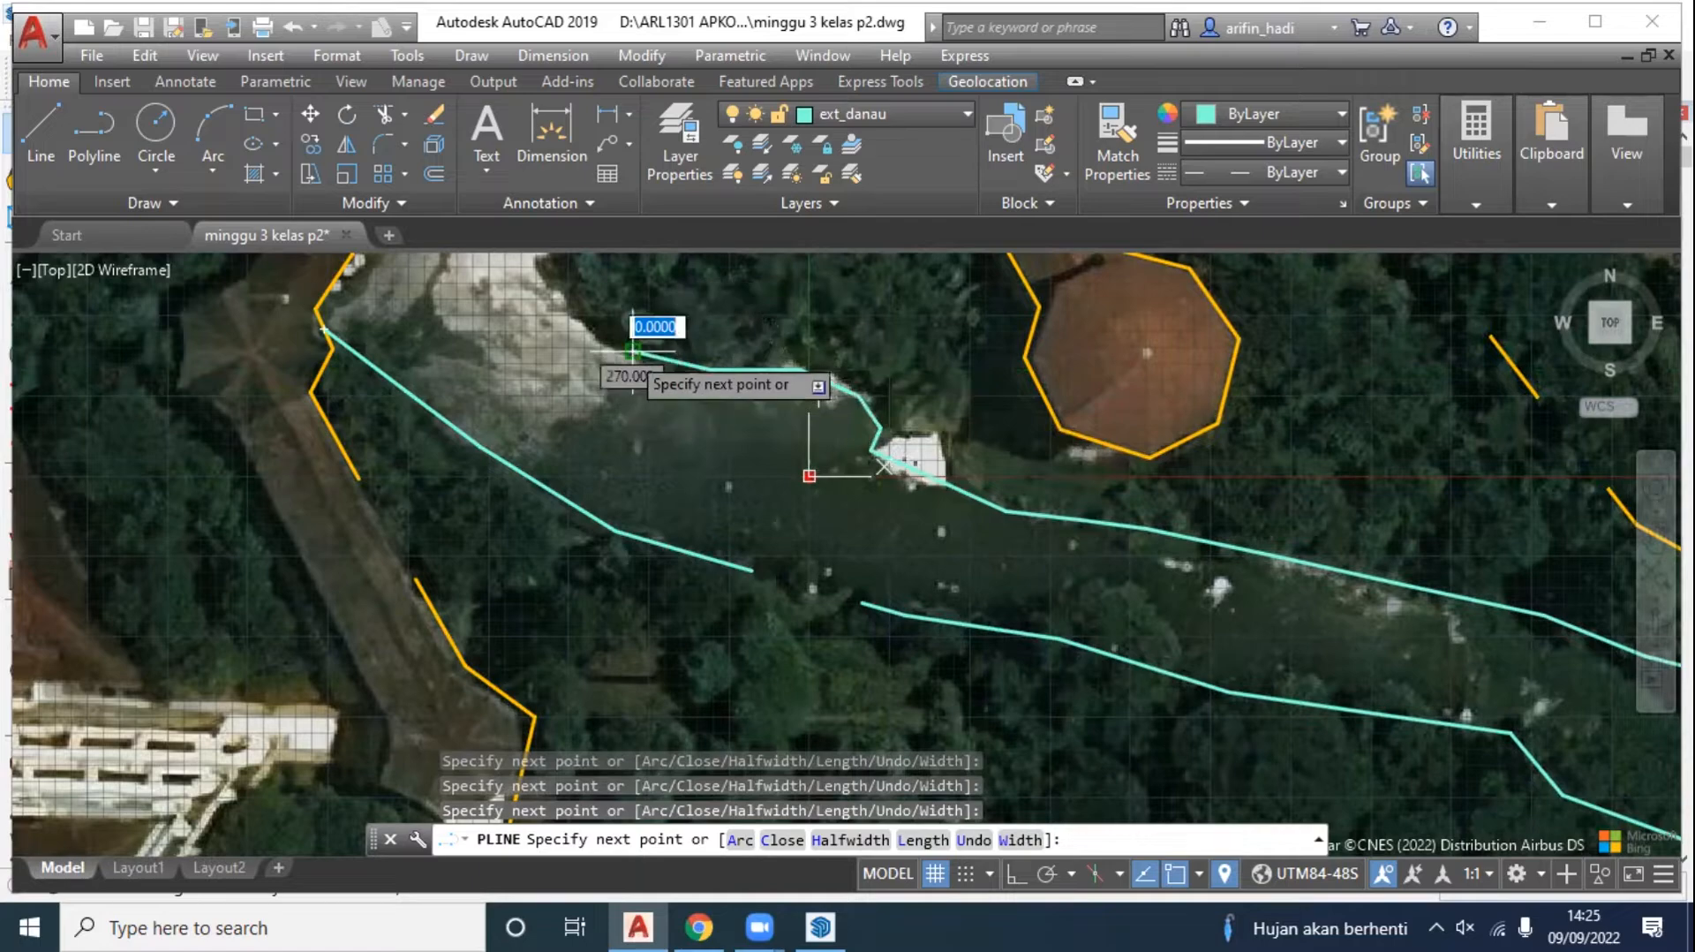
Step: Follow the site boundary's corners around the lake's northwest end and close the lake polyline
mouse_move(809, 475)
middle_down()
mouse_move(901, 625)
mouse_move(1083, 837)
middle_up()
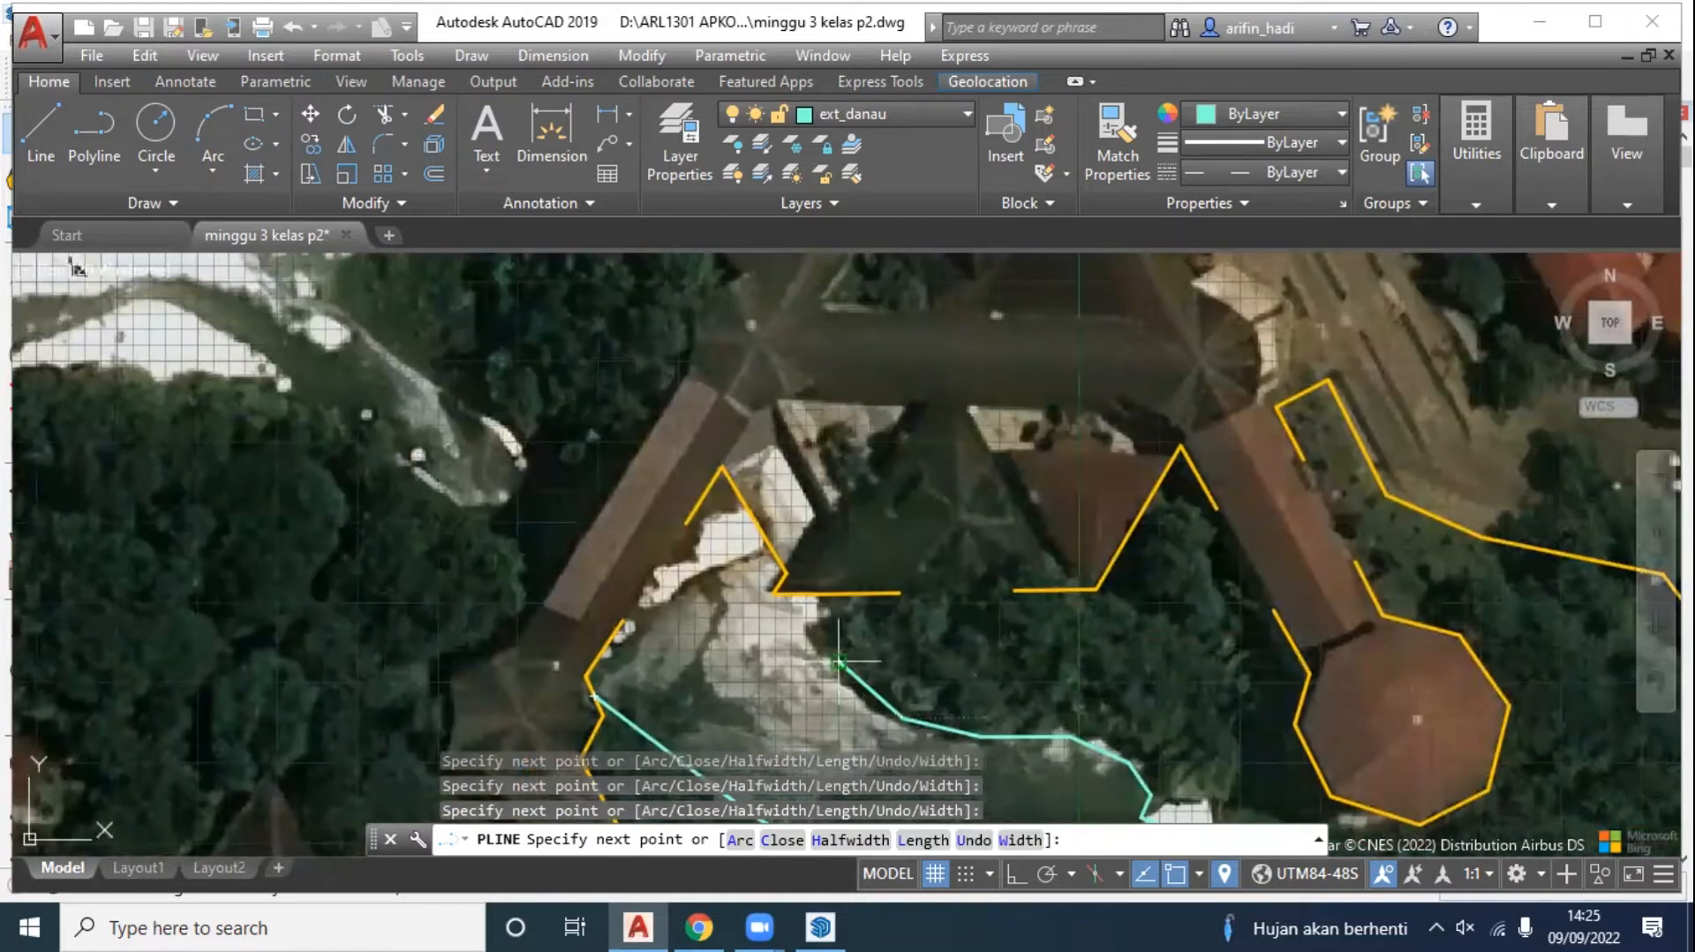
click(817, 595)
click(773, 594)
click(787, 574)
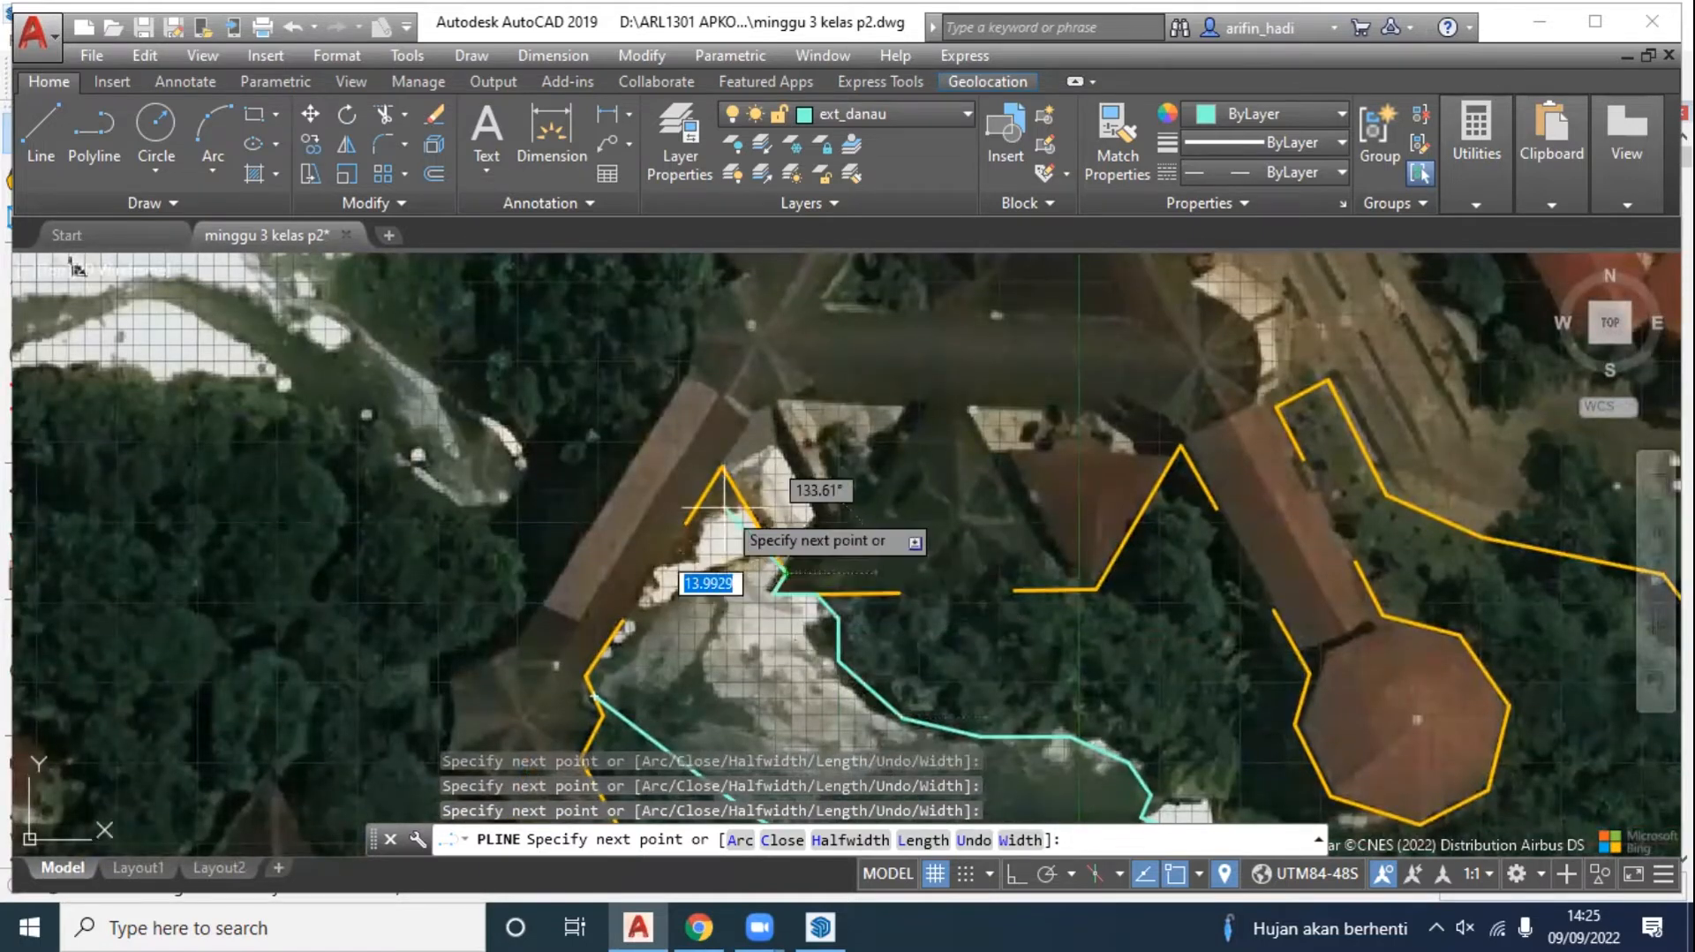
click(724, 471)
click(687, 523)
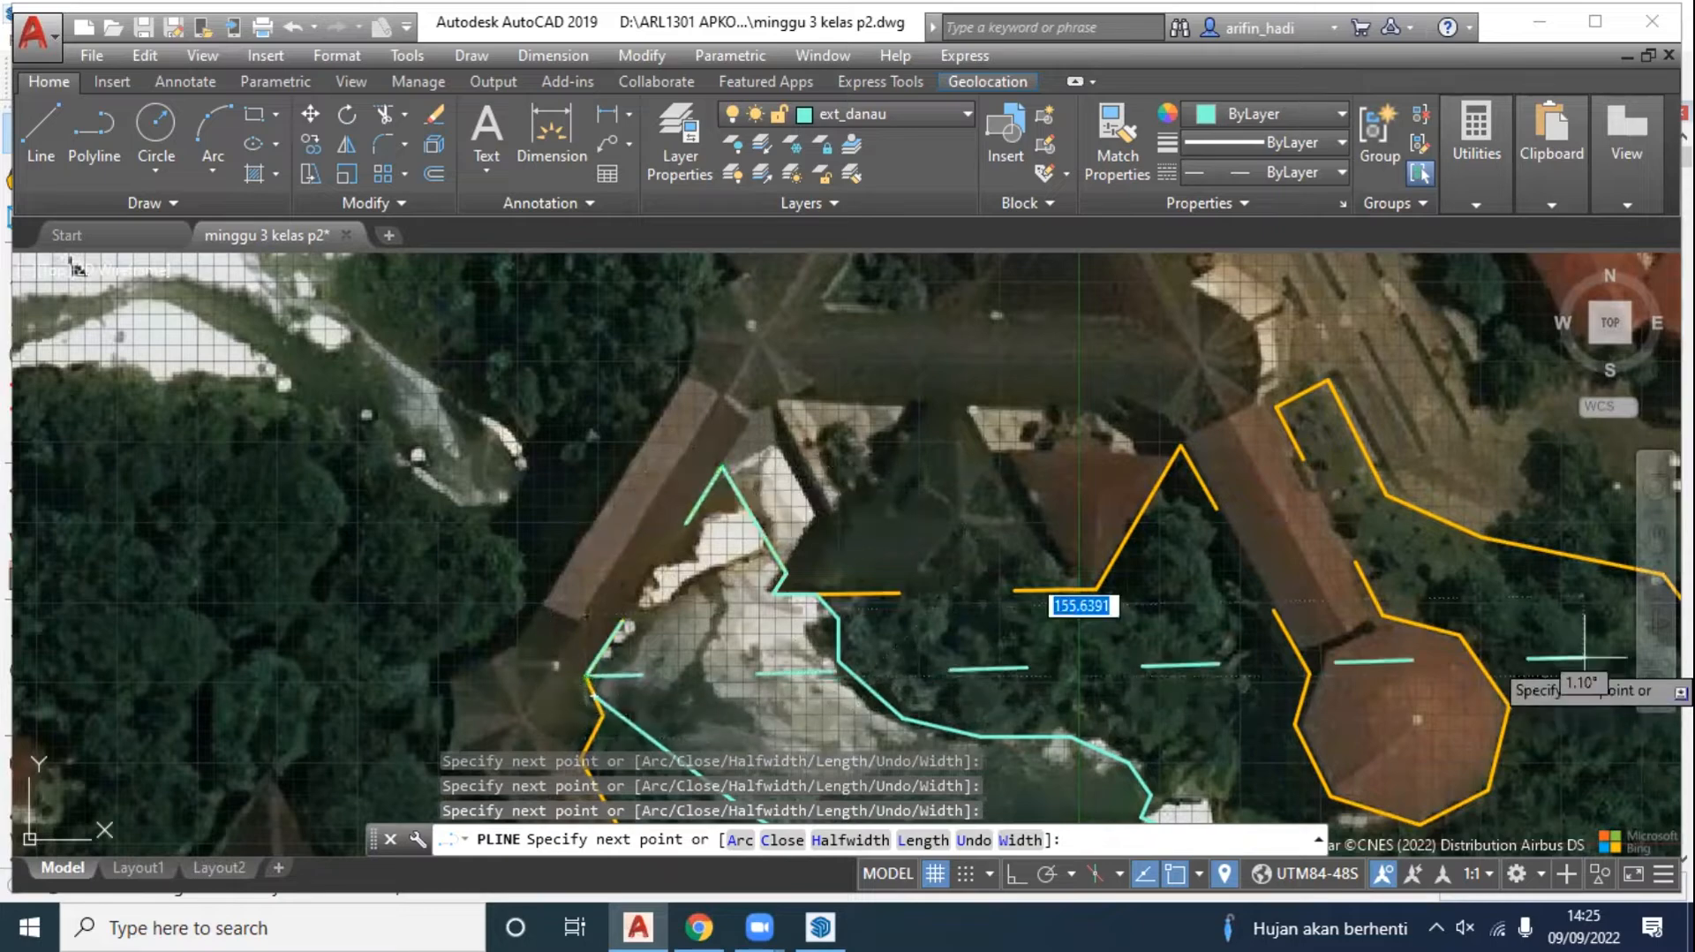
key(Return)
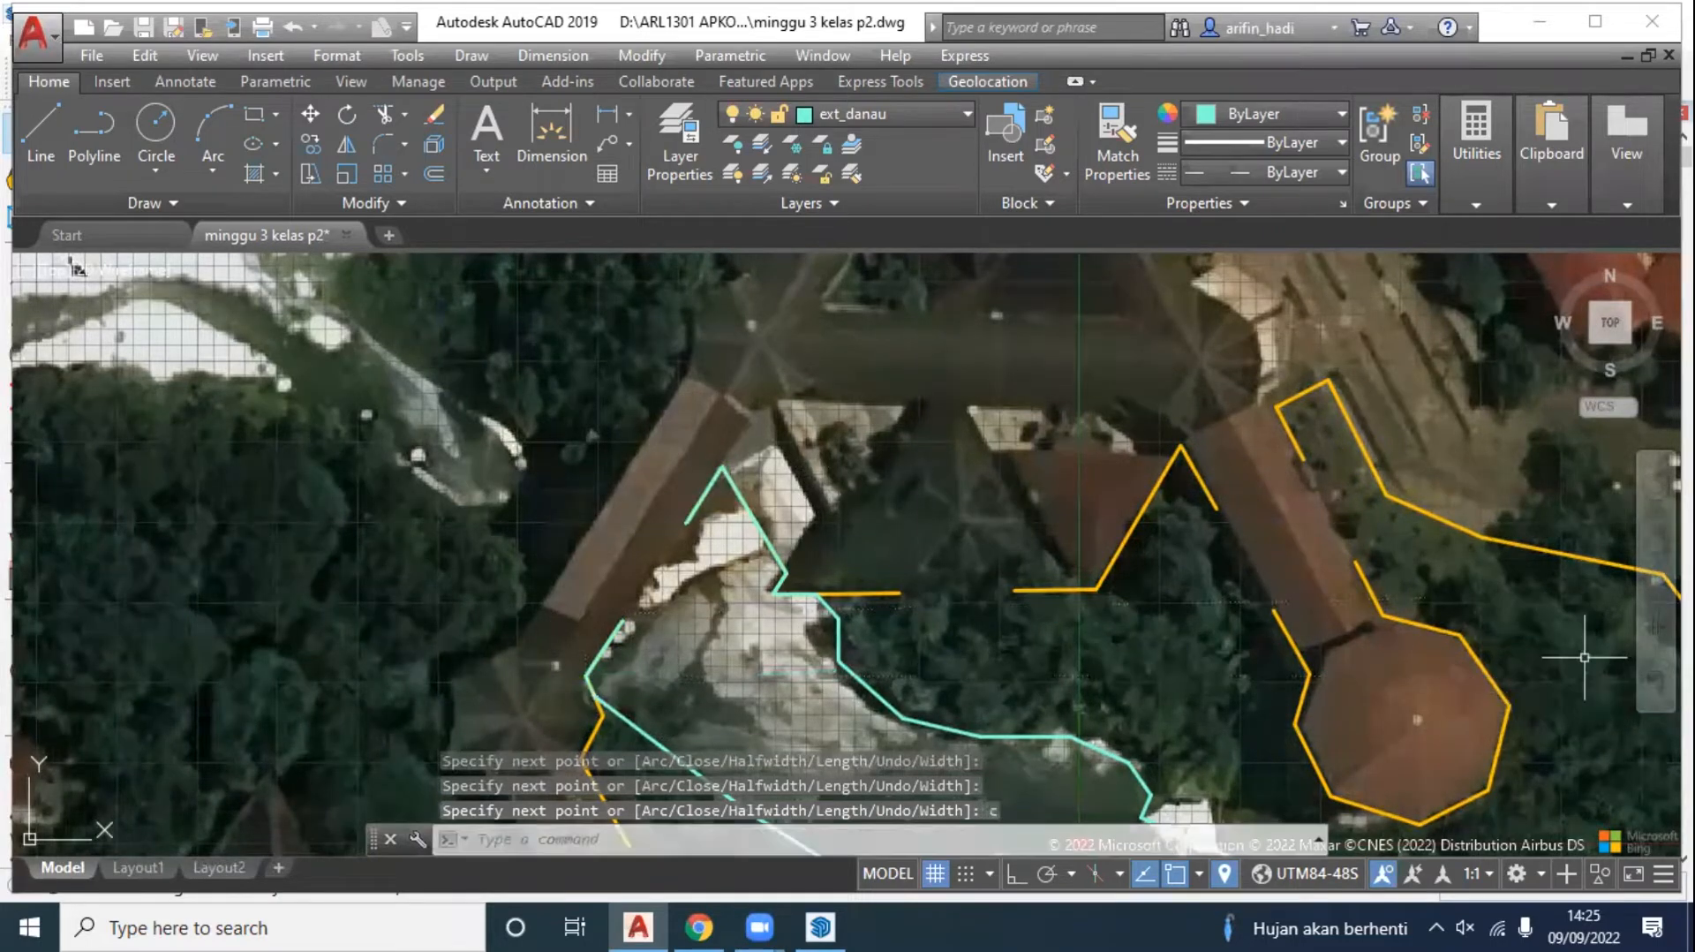
Step: Set the ext_danau layer's linetype to Continuous and its lineweight to 0.15 mm
click(671, 152)
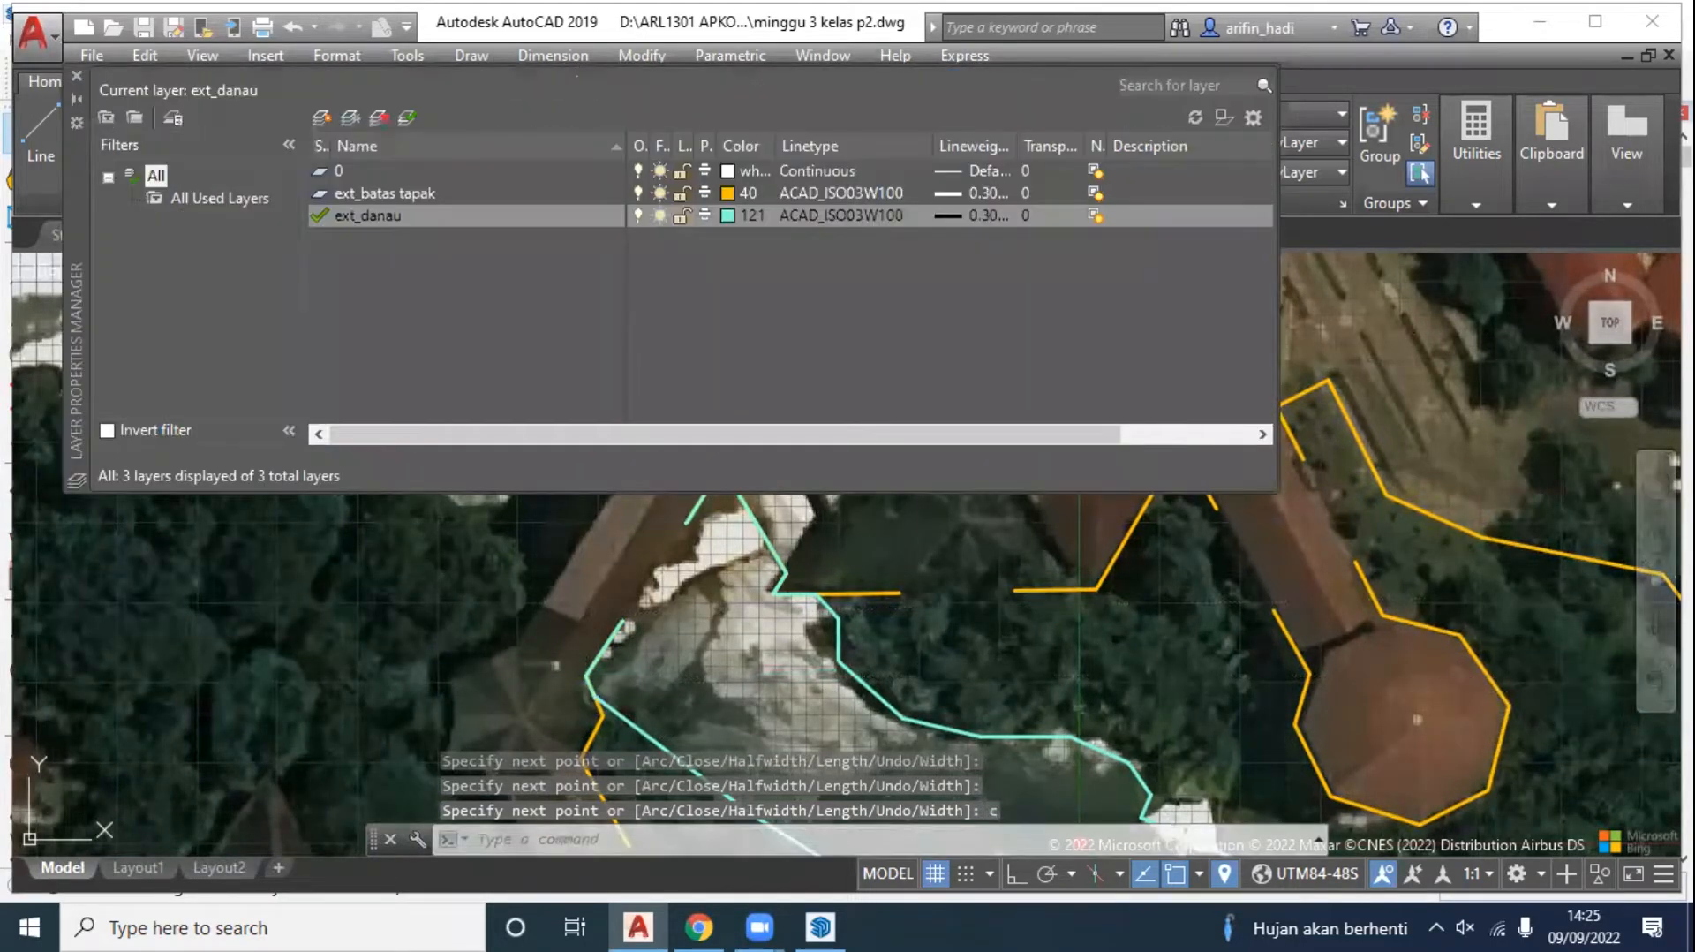
click(881, 216)
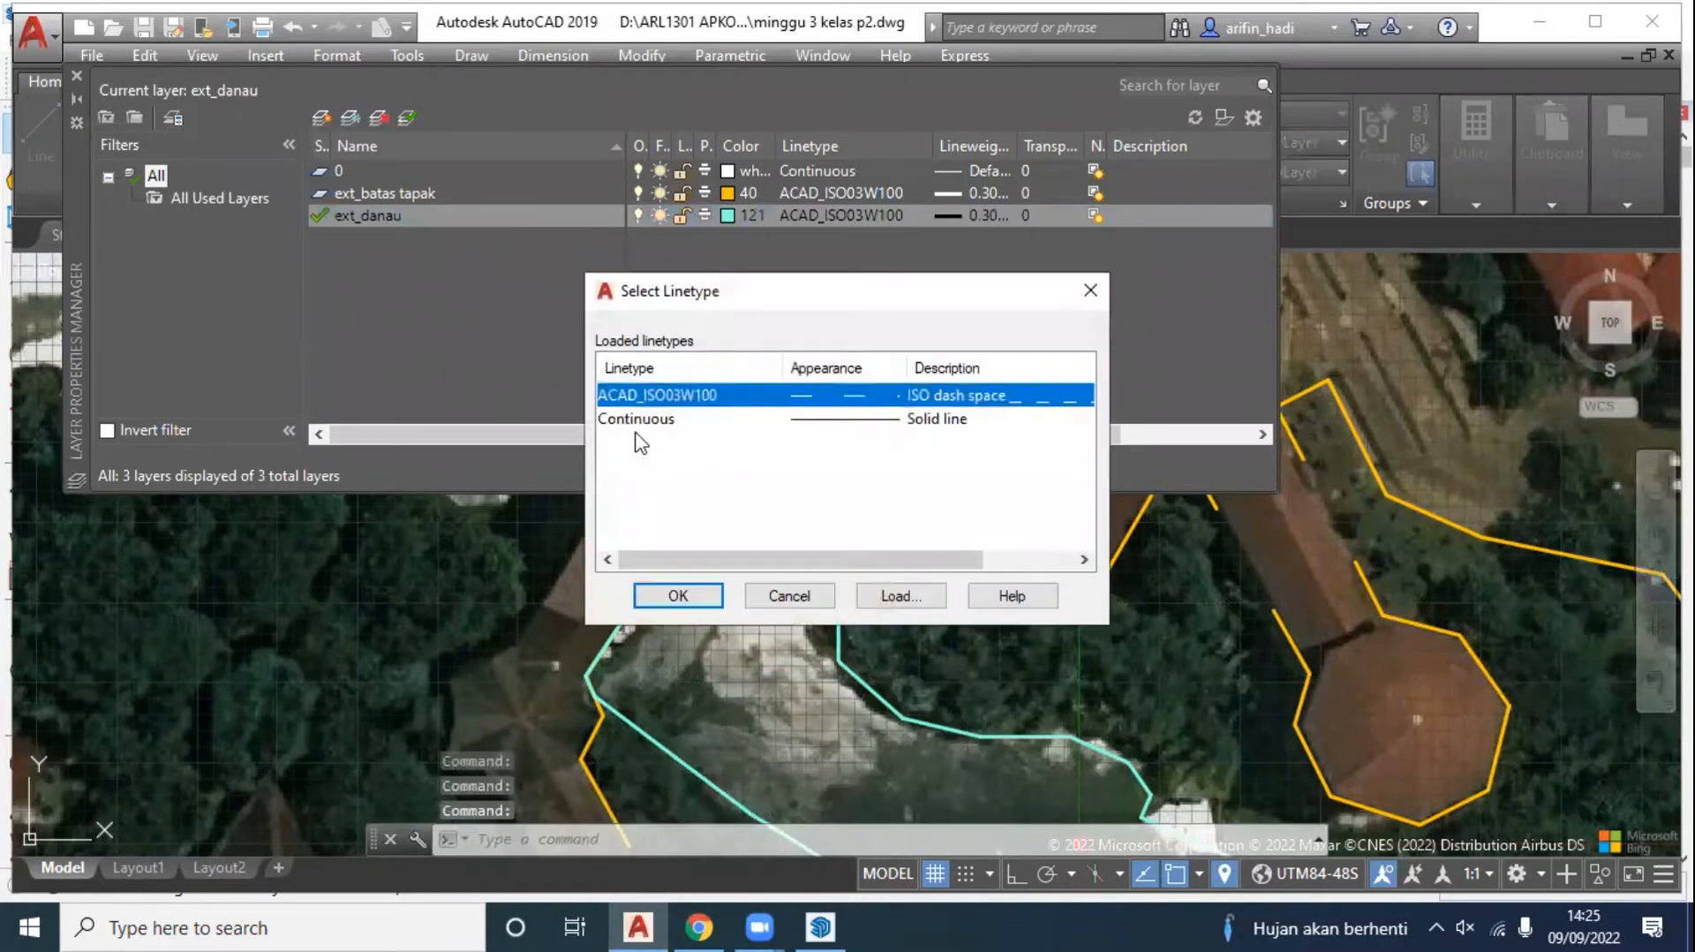
click(640, 420)
key(Return)
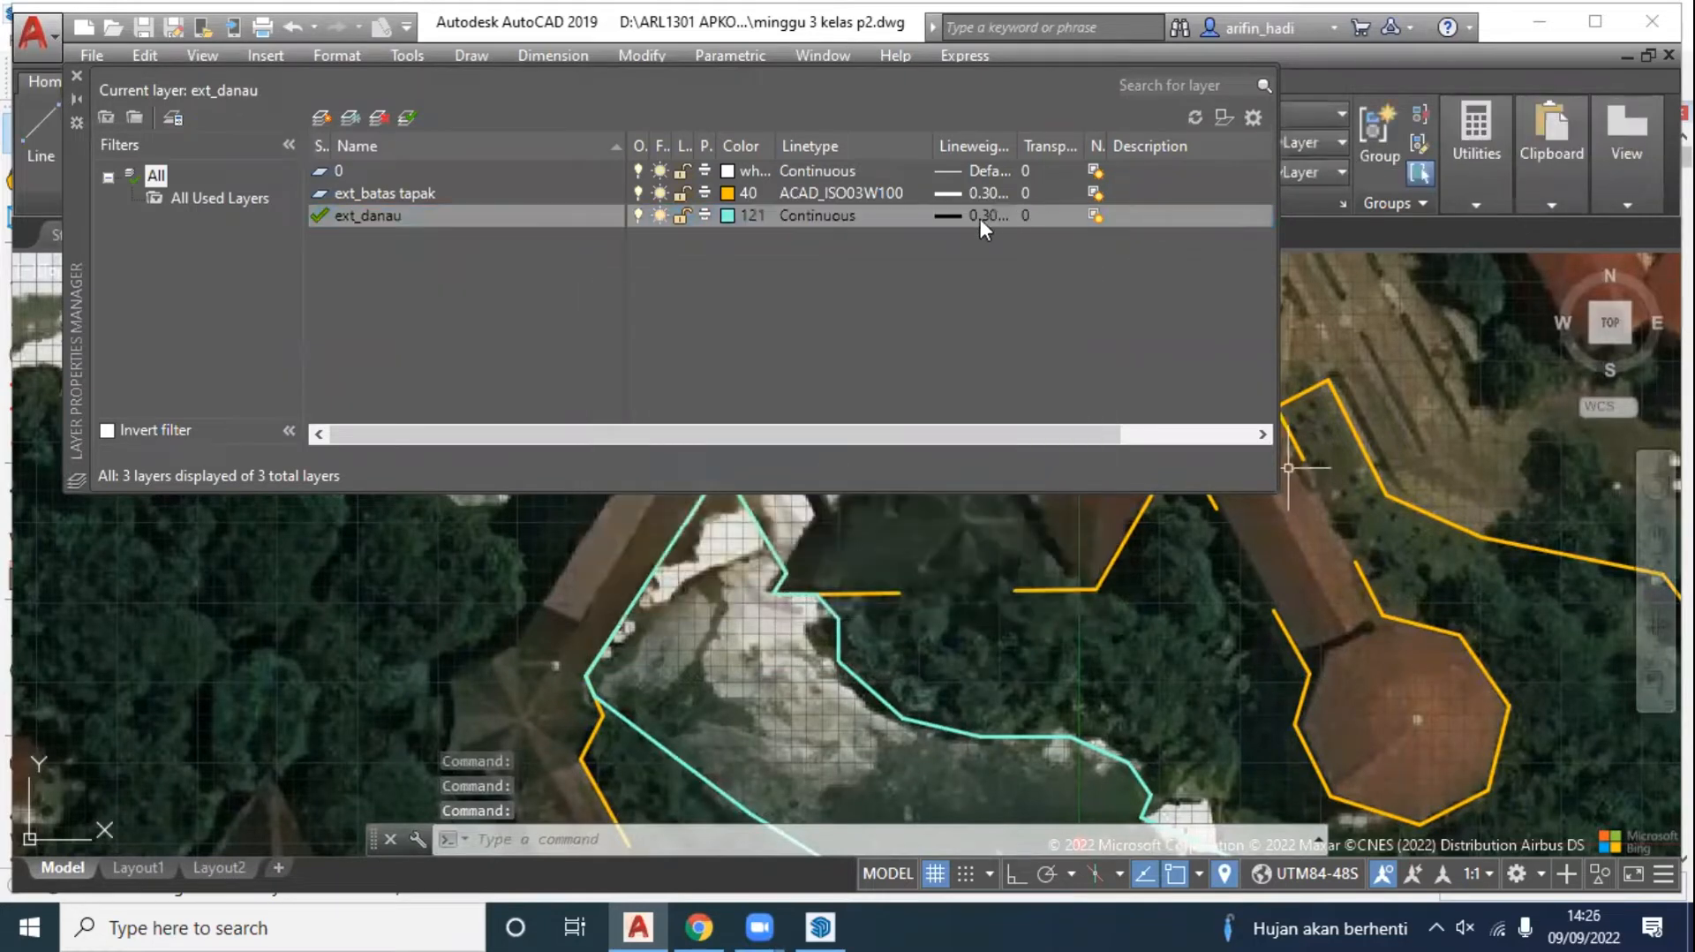
click(975, 216)
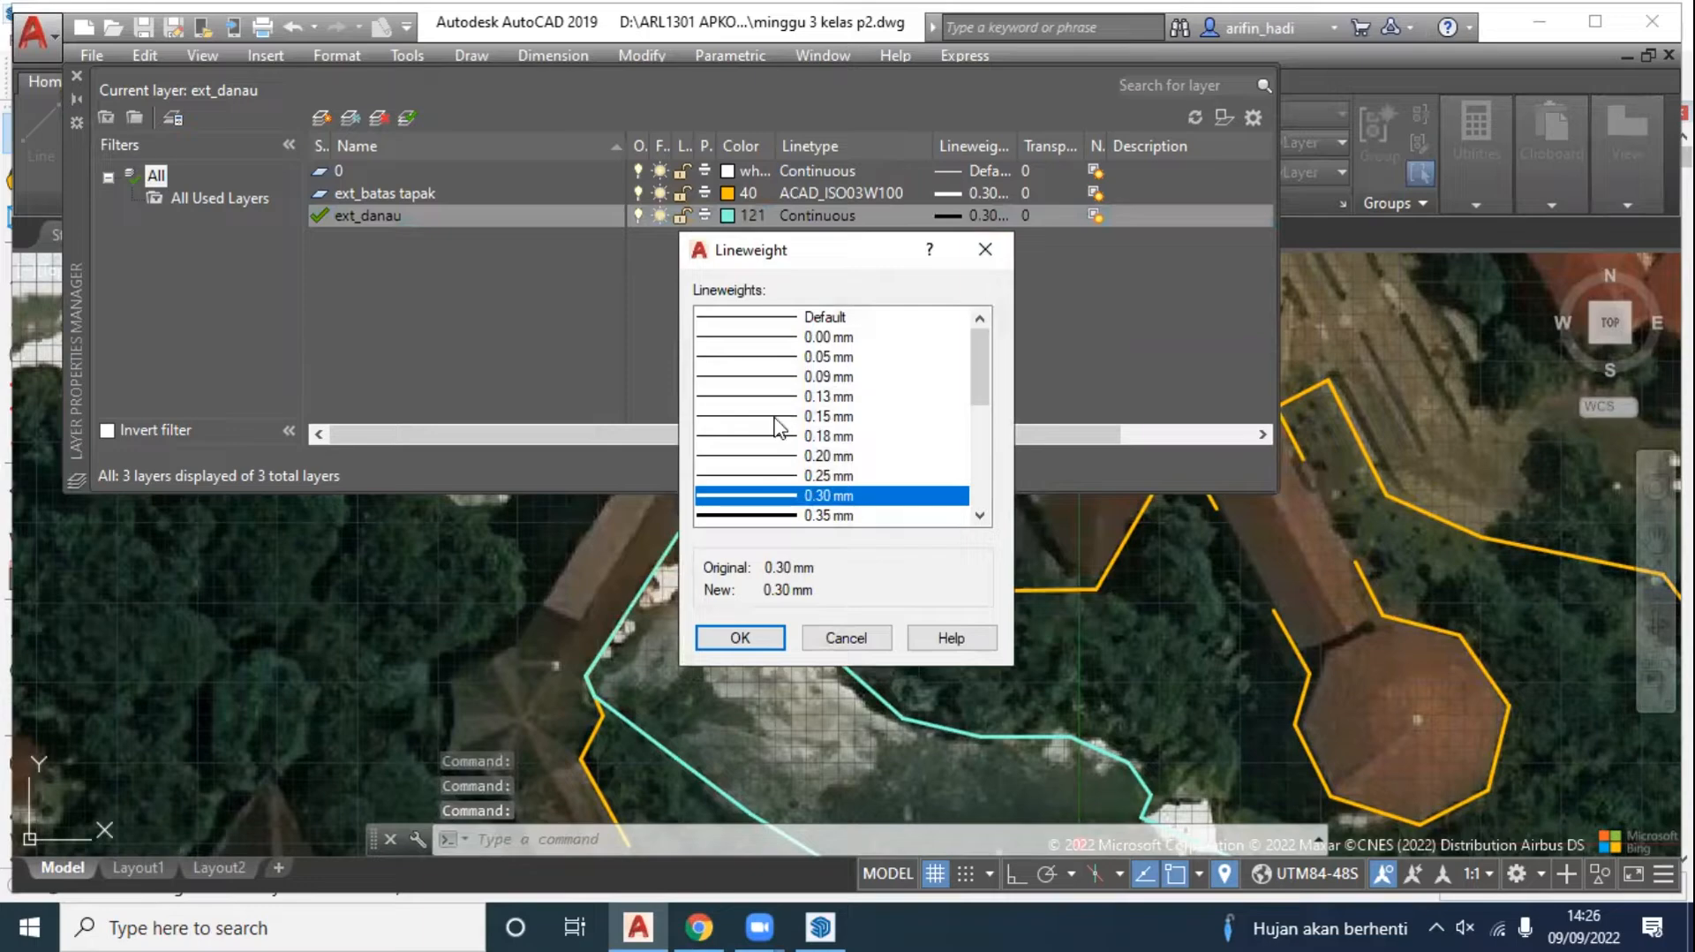
click(777, 416)
click(740, 637)
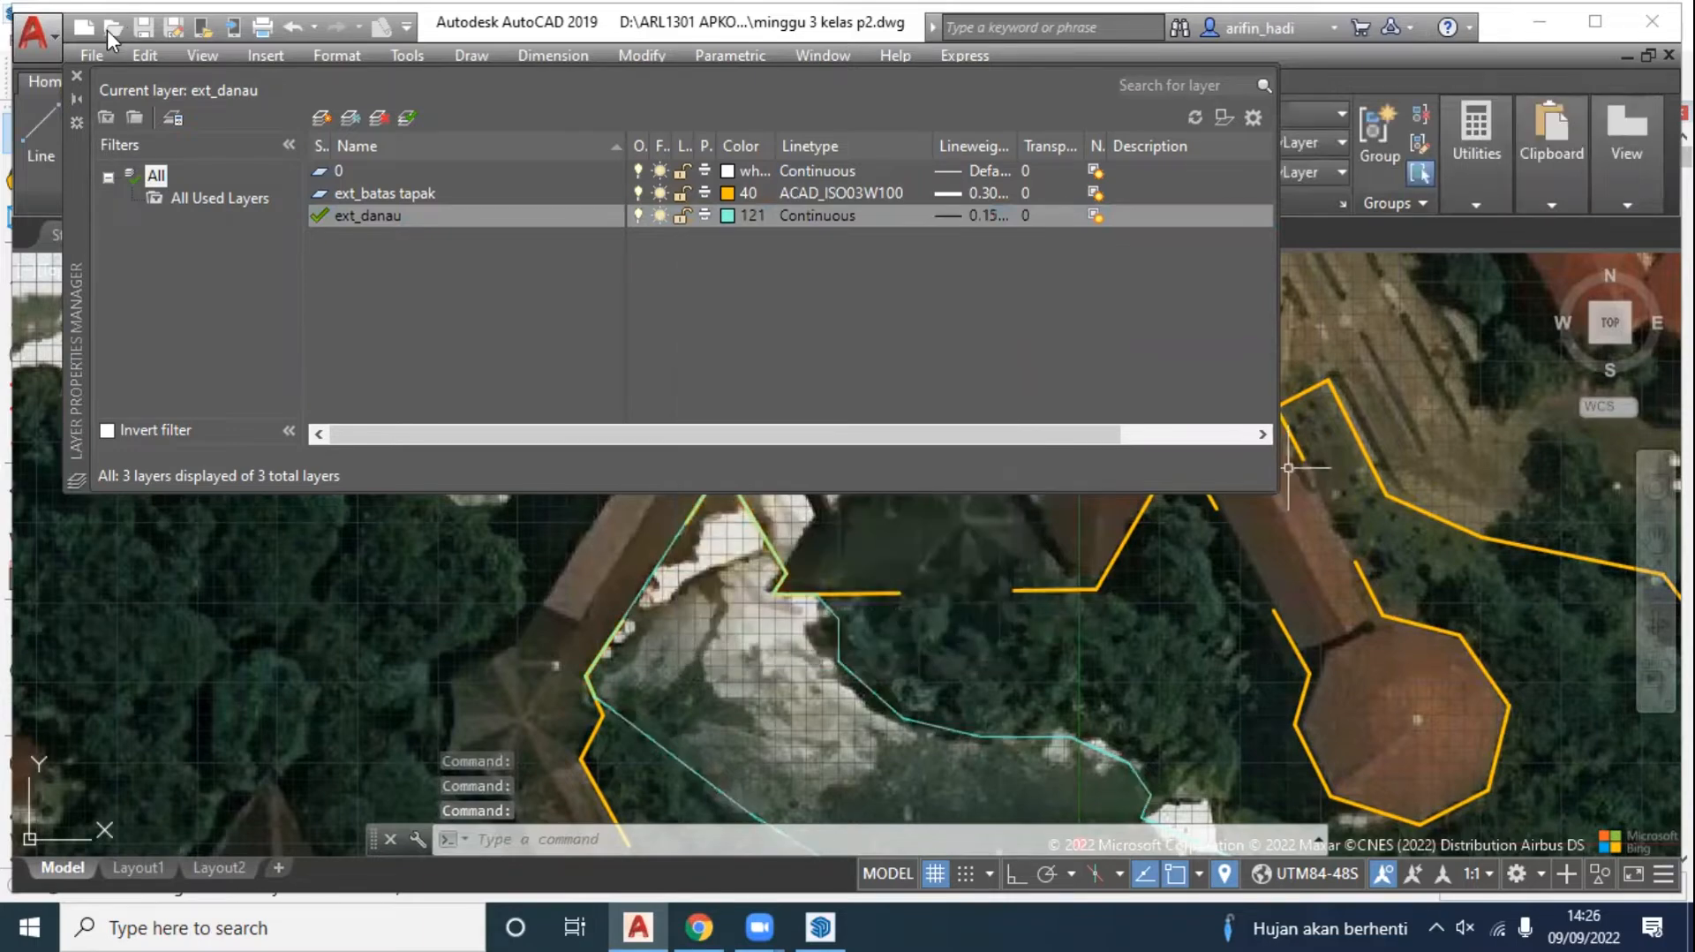
click(77, 76)
scroll(1188, 416, down, 2)
middle_drag(1274, 518, 913, 343)
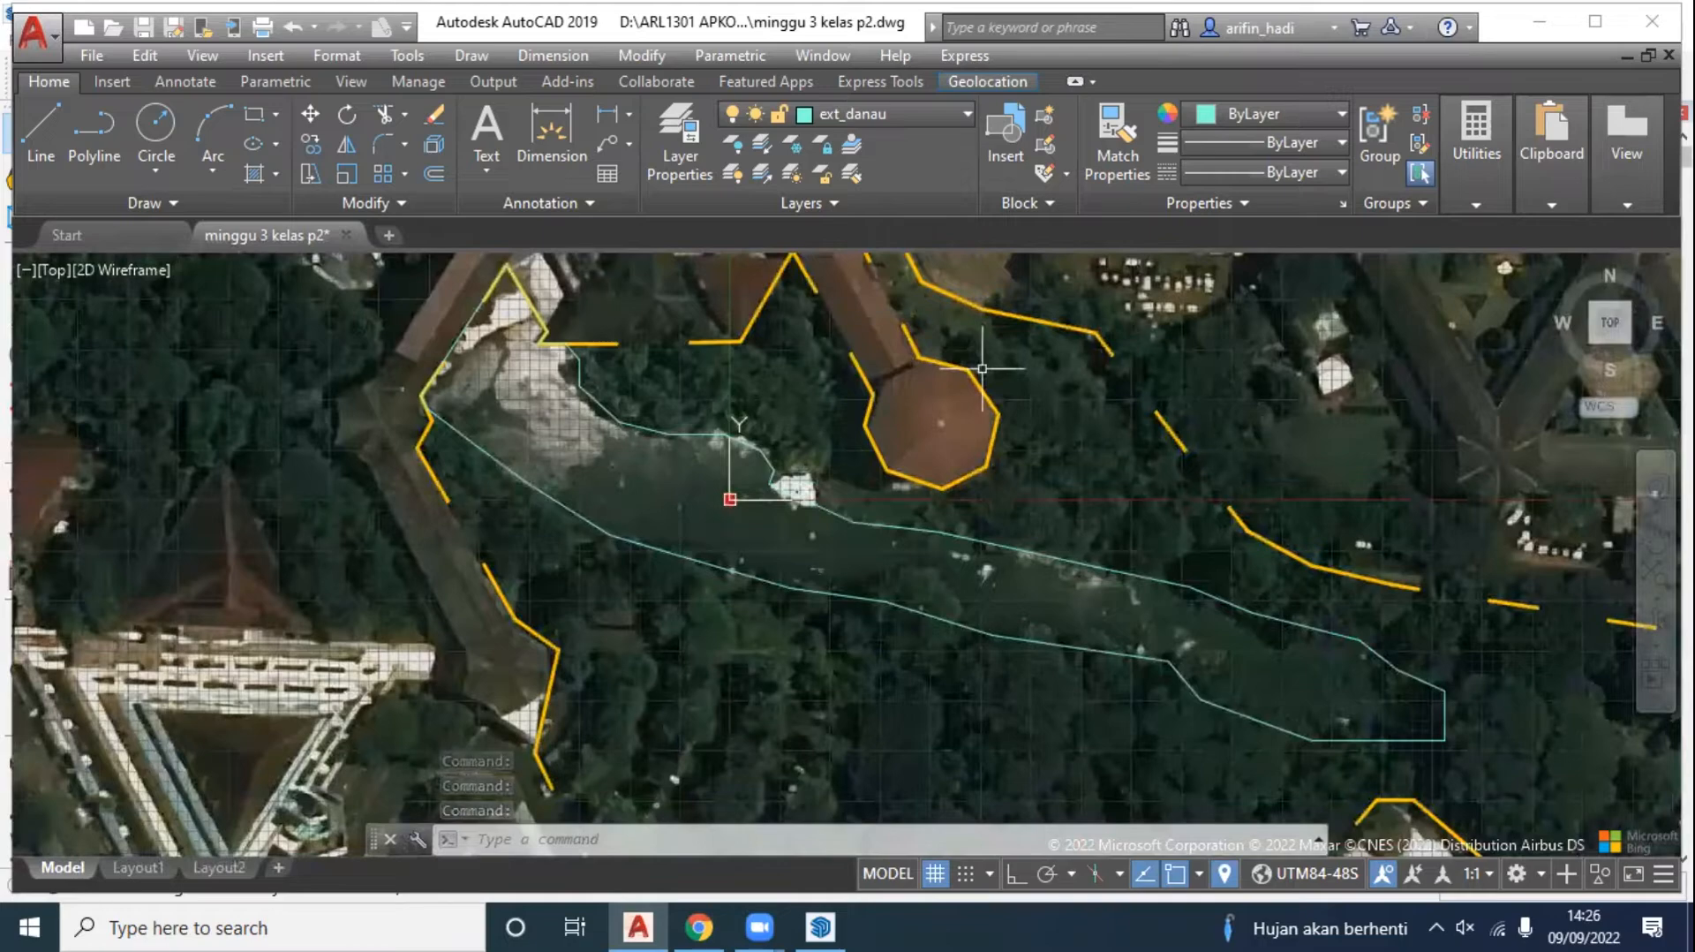
scroll(982, 368, down, 1)
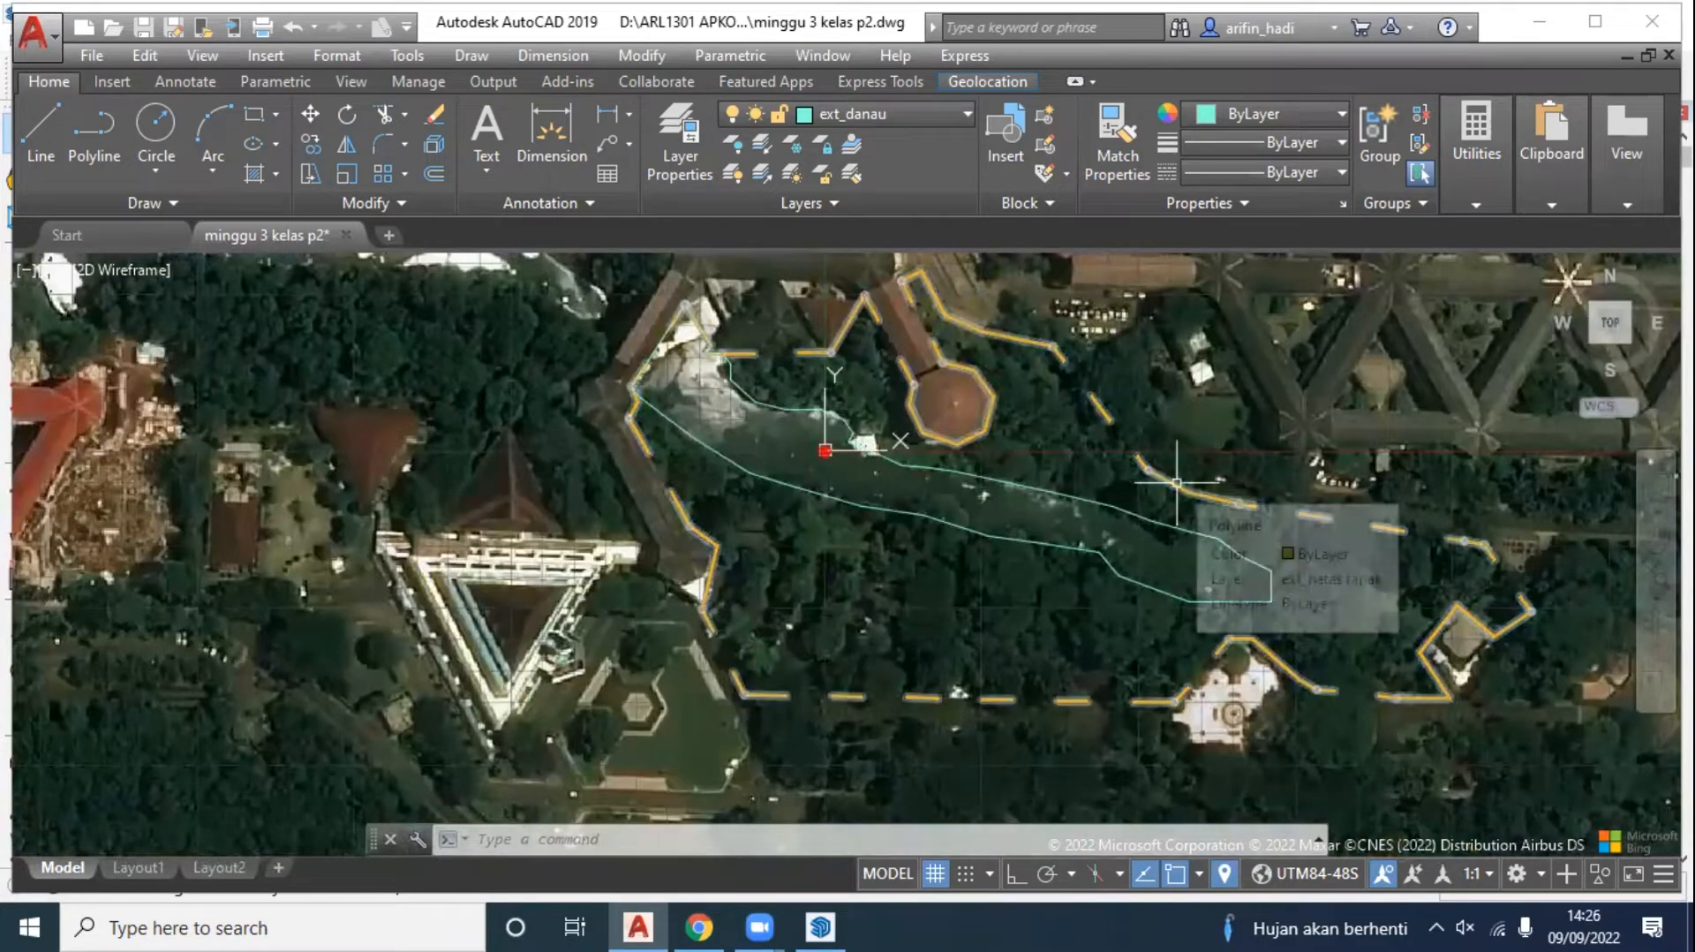
Step: Create a new layer named ext_tanaman
click(681, 159)
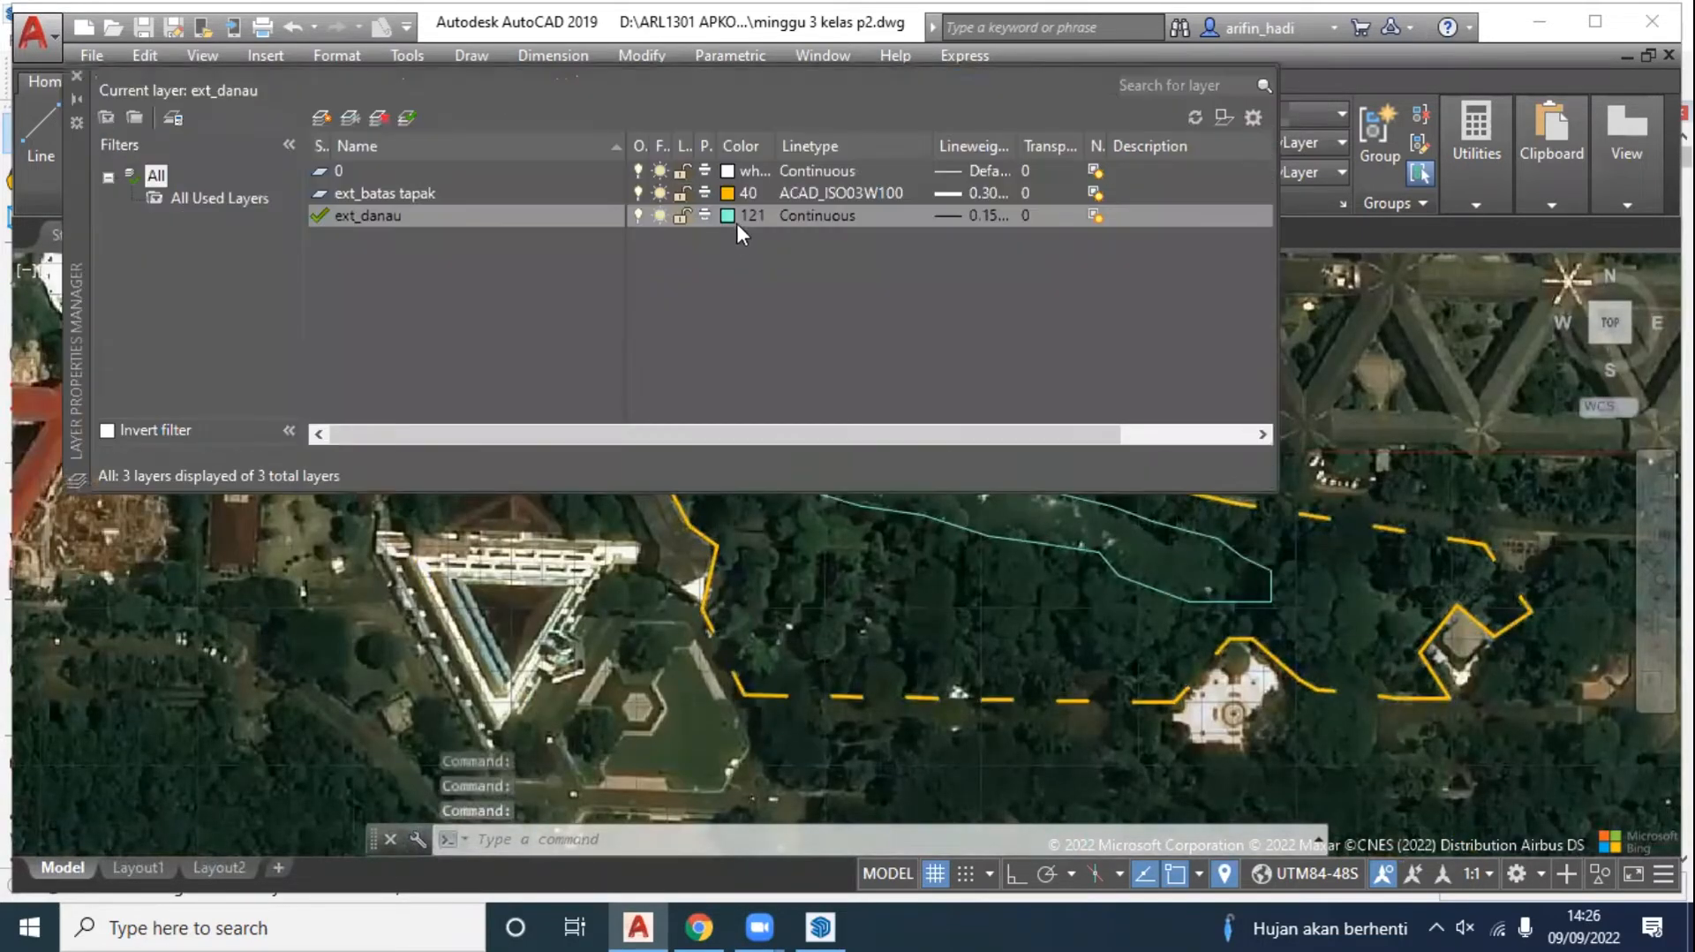
click(318, 121)
text(ex)
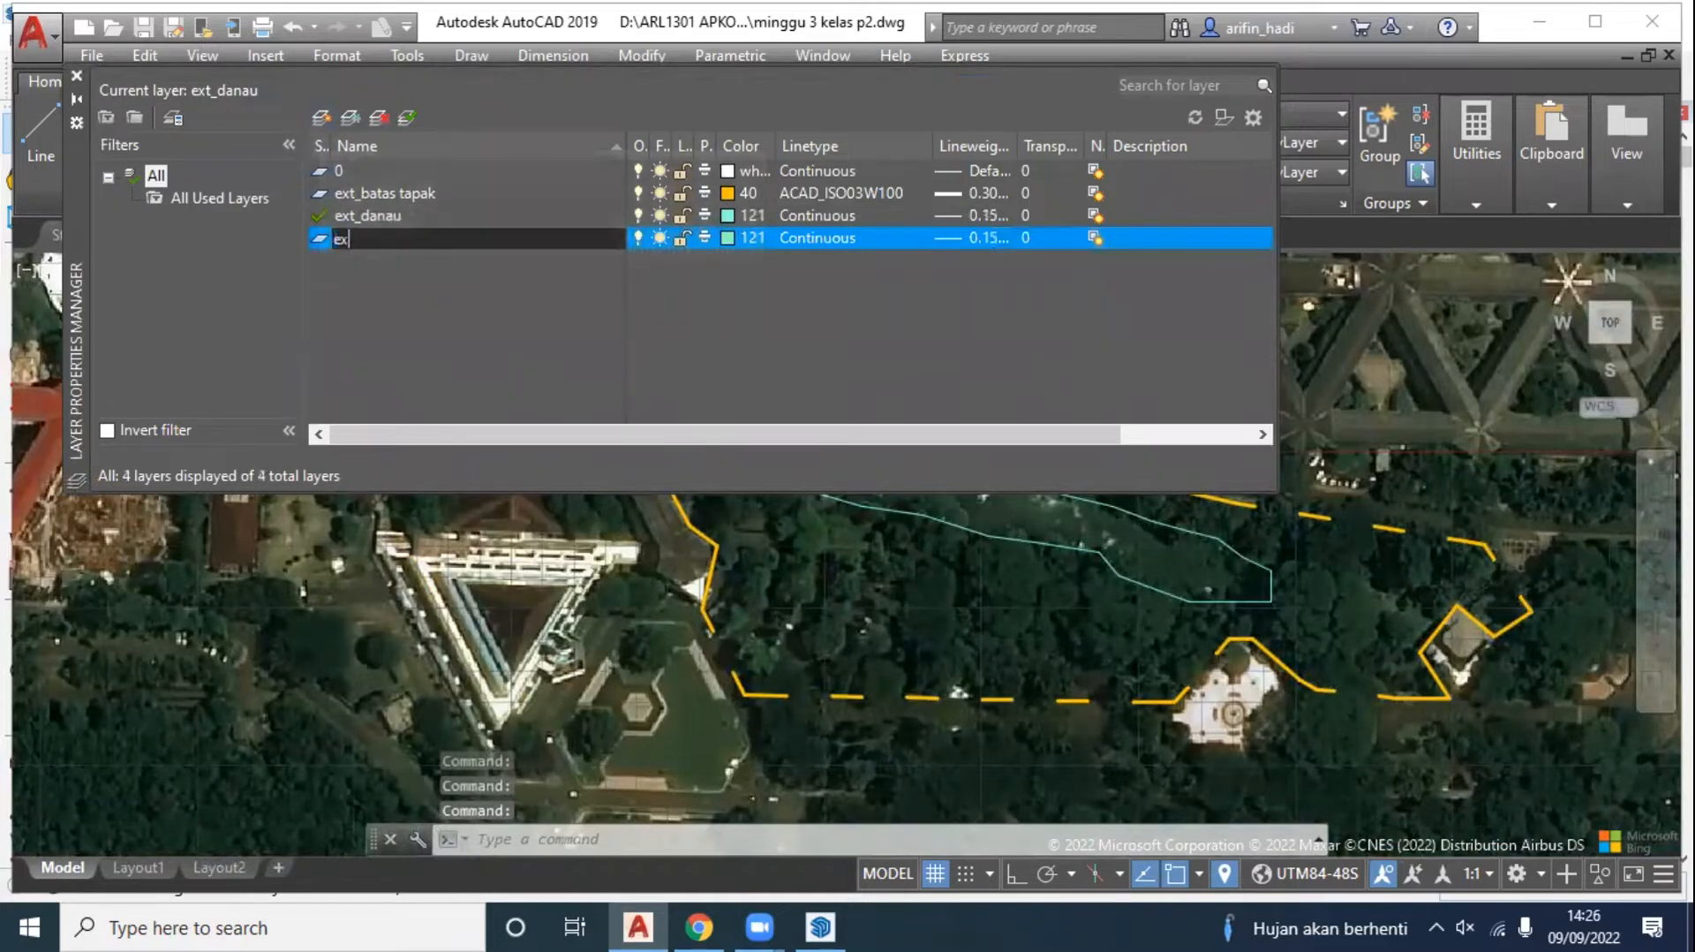
text(t_)
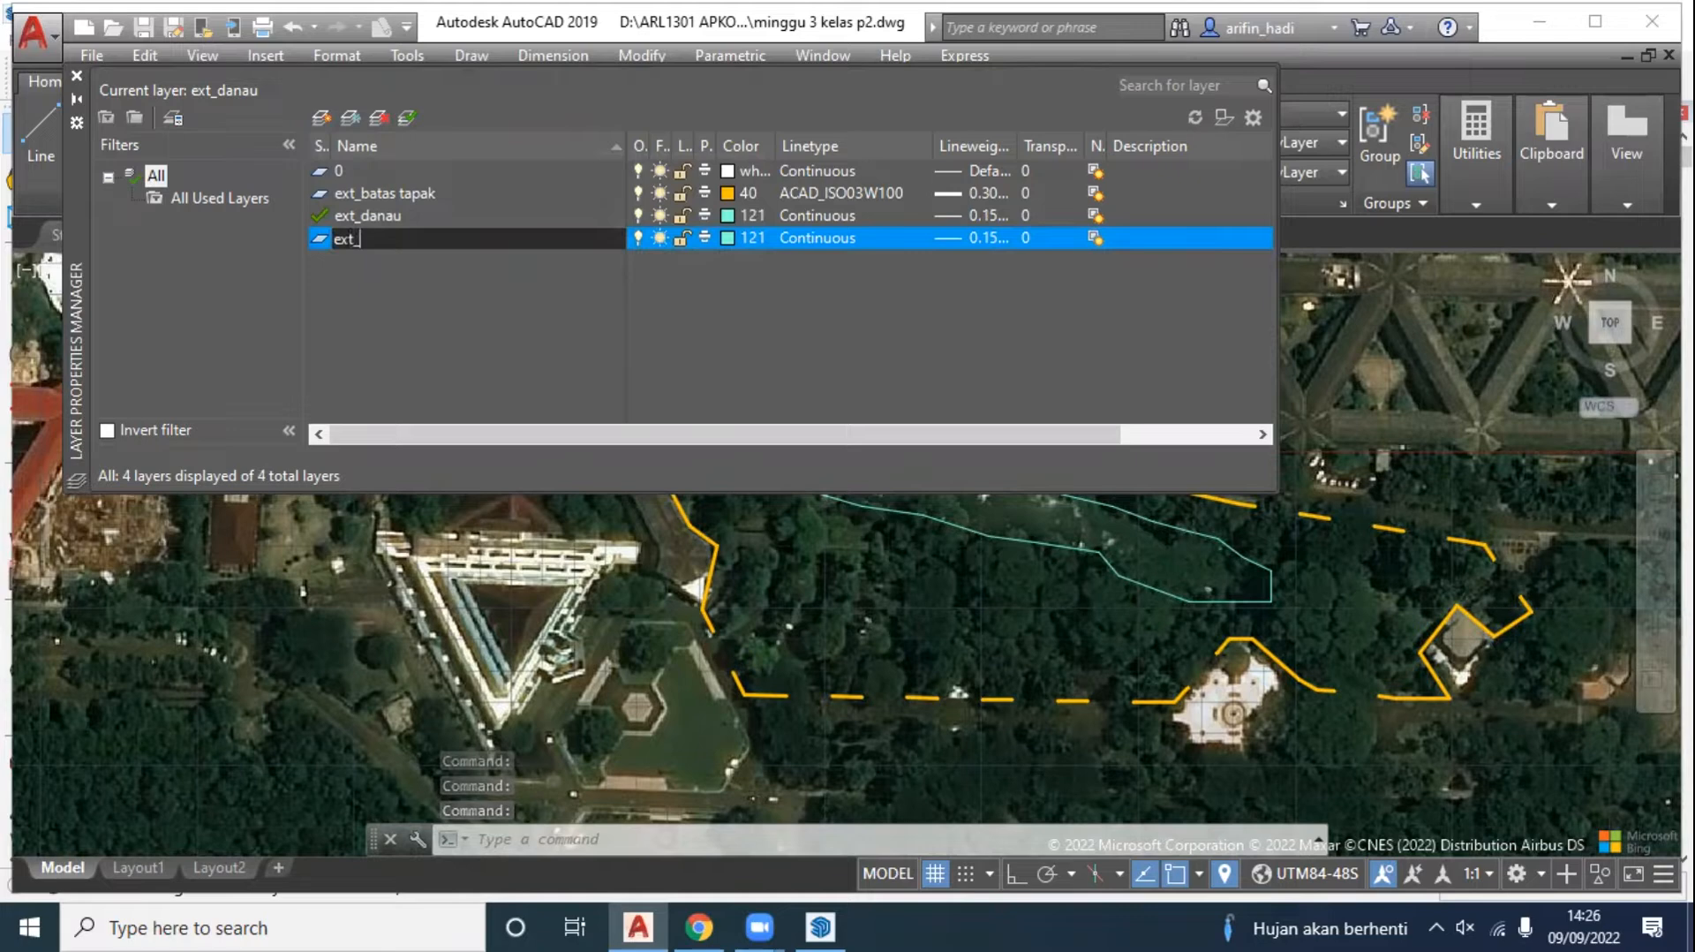
text(ta)
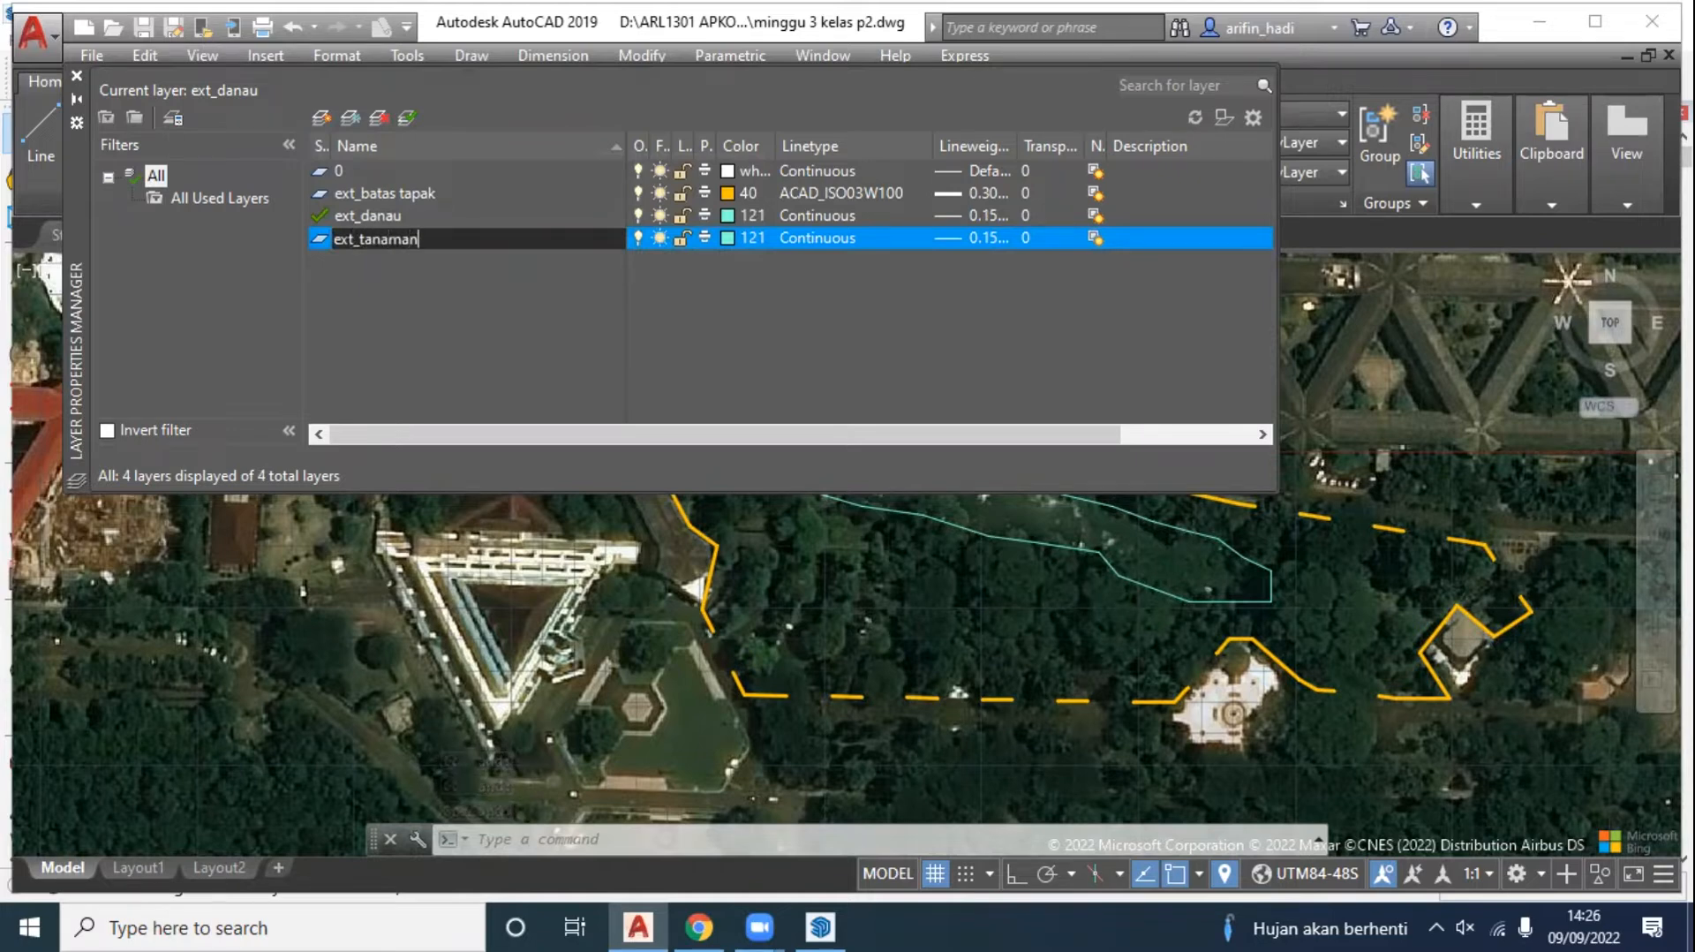
text(naman)
key(Return)
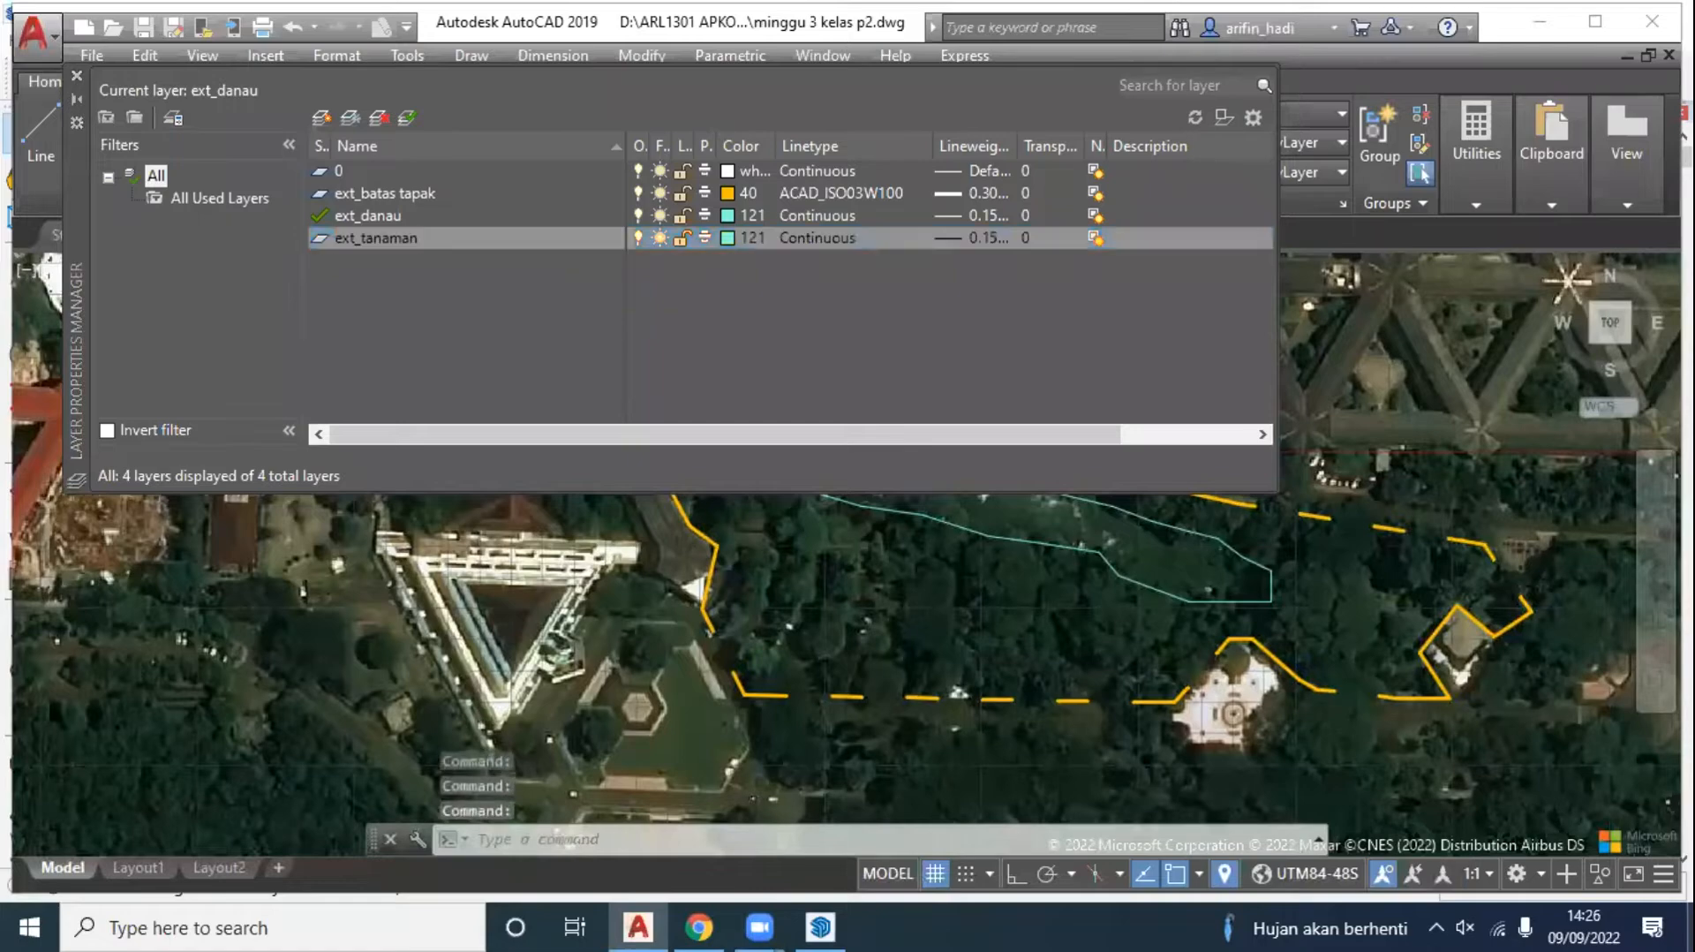
Step: Set the ext_tanaman layer's color to index color 100 and make it the current layer
click(726, 238)
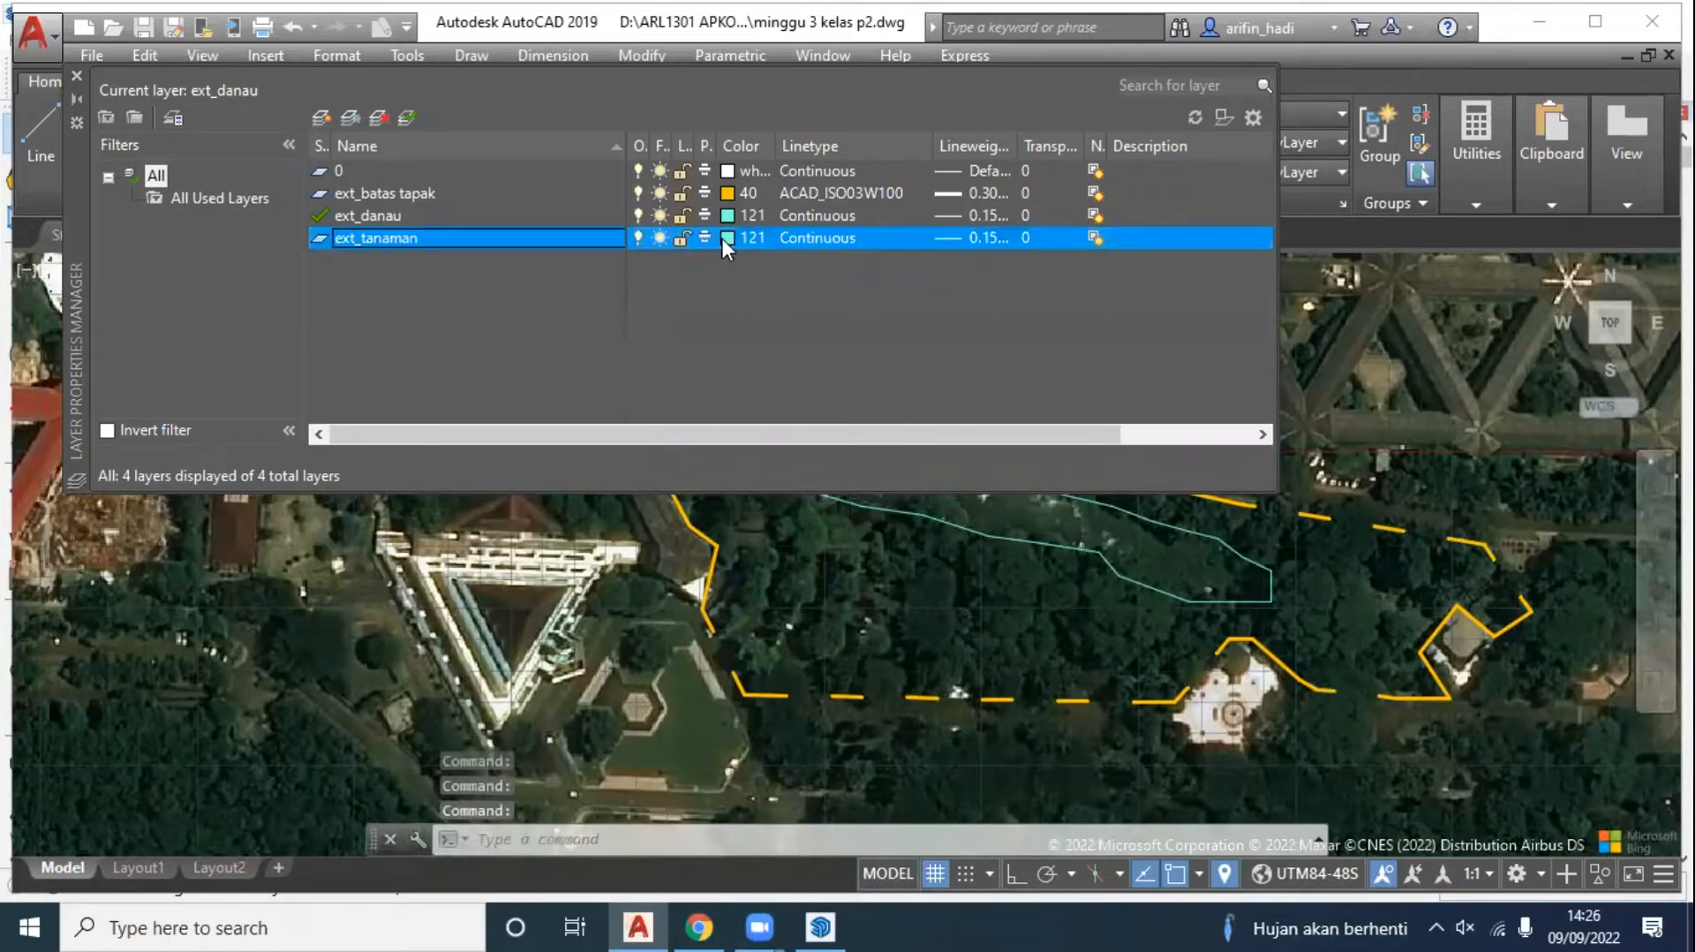
click(804, 377)
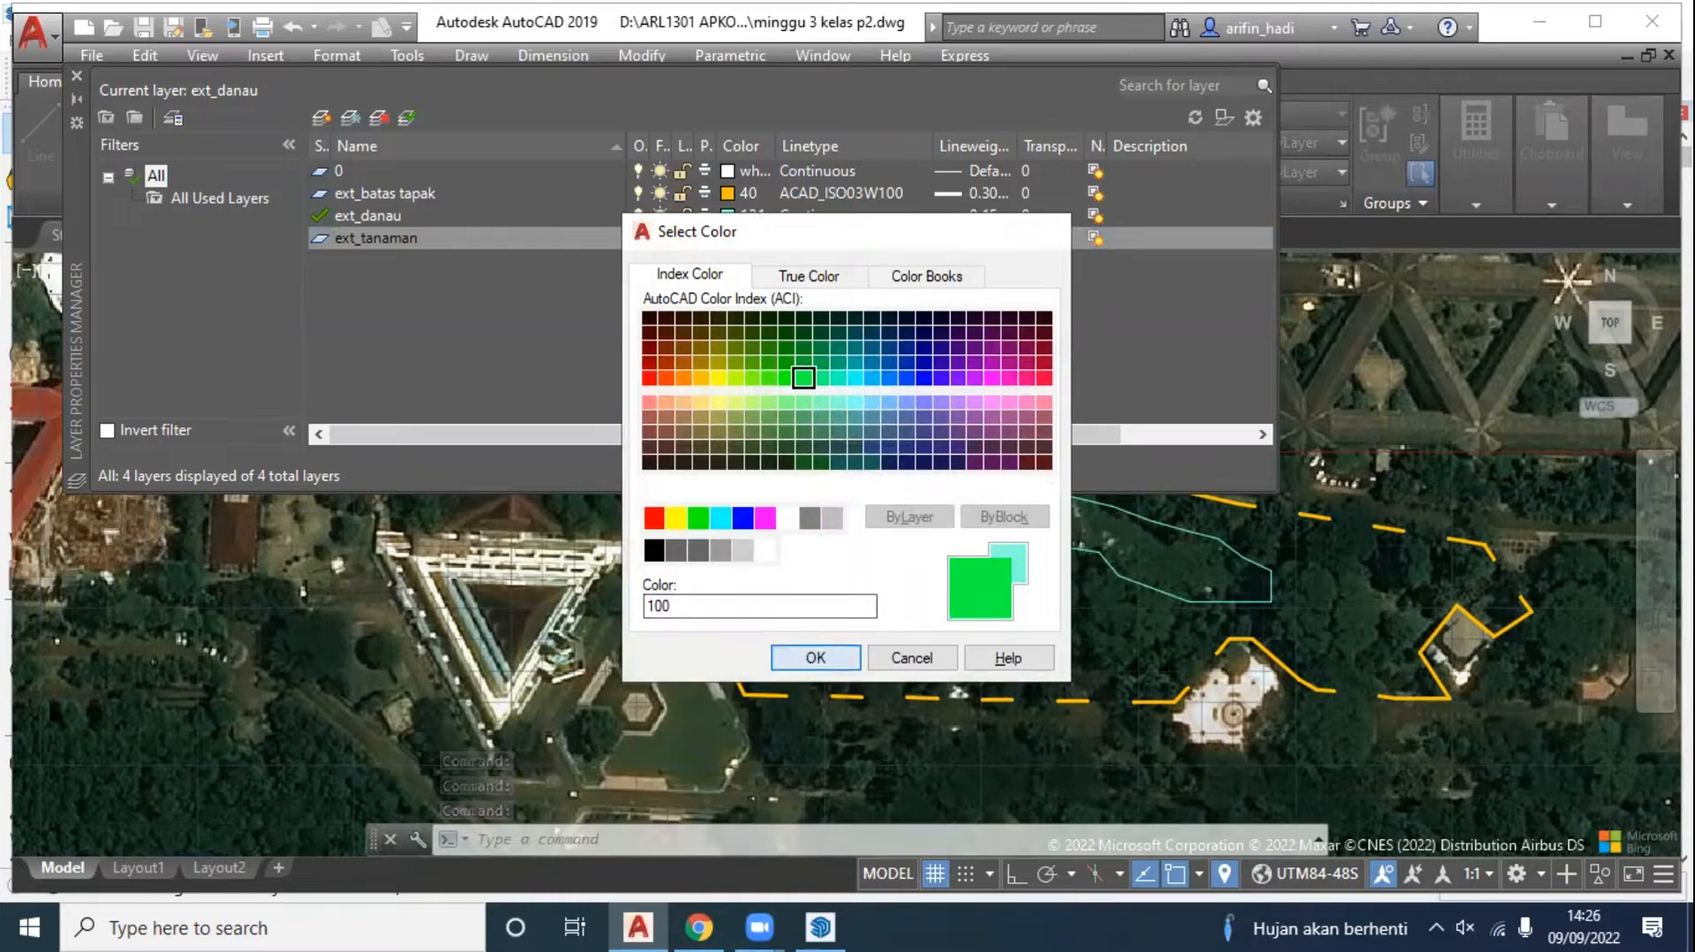
click(810, 657)
click(408, 118)
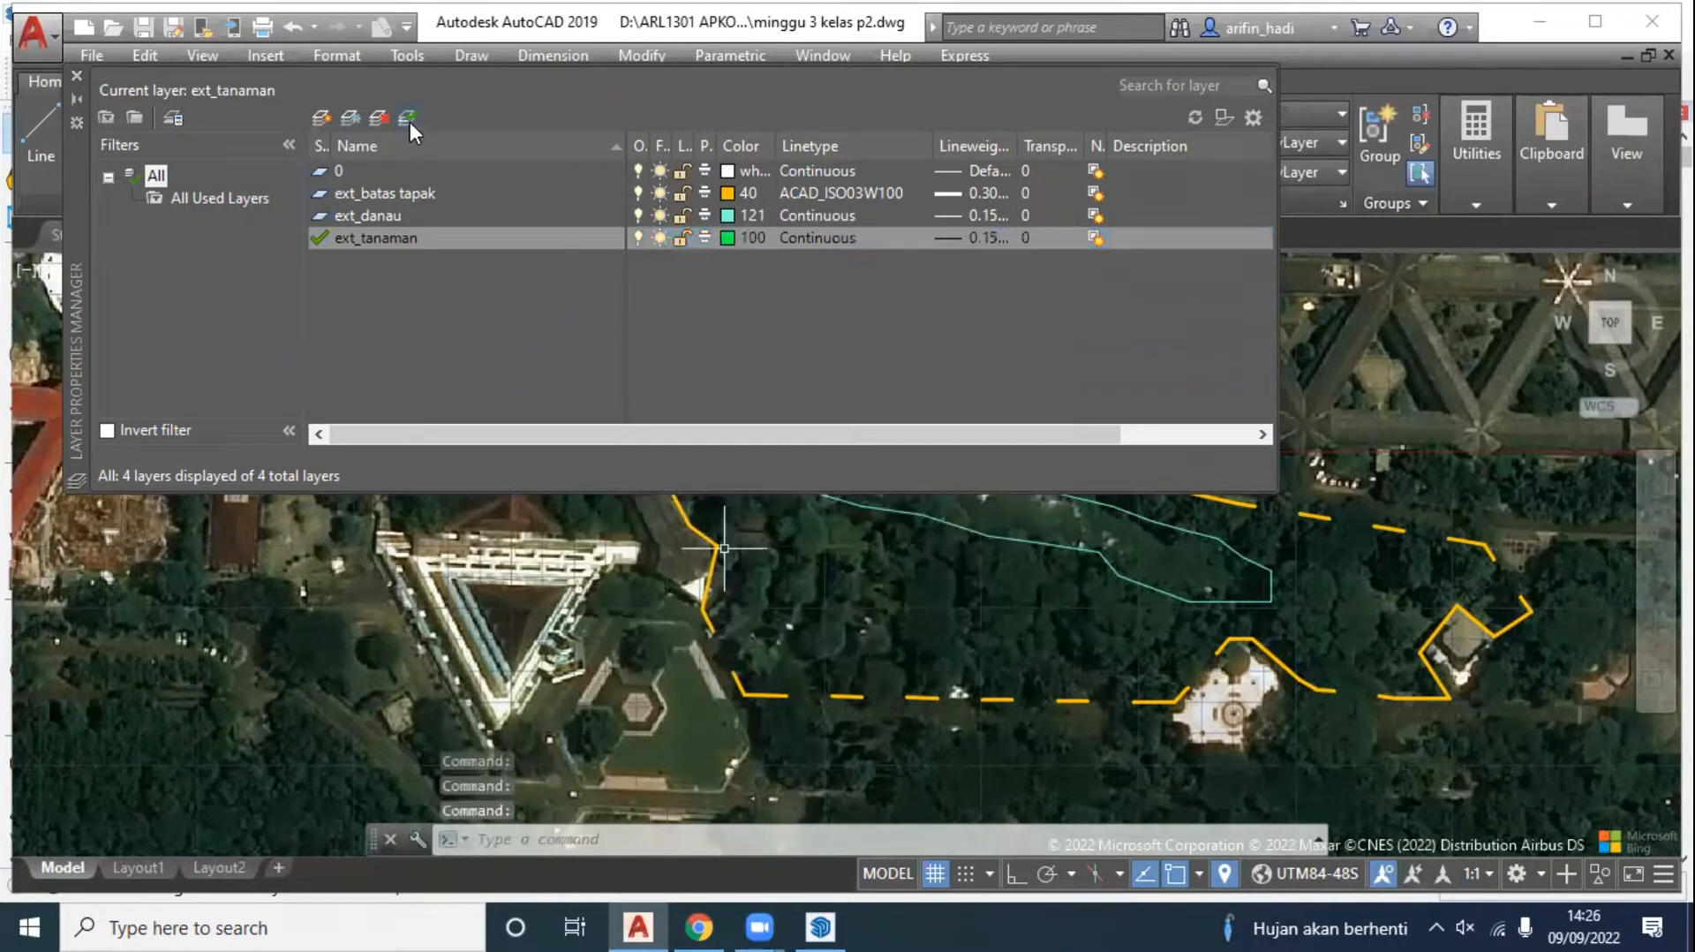
click(79, 74)
Step: Draw a center-radius circle around a tree crown south of the lake, east of the walkway junction
click(155, 133)
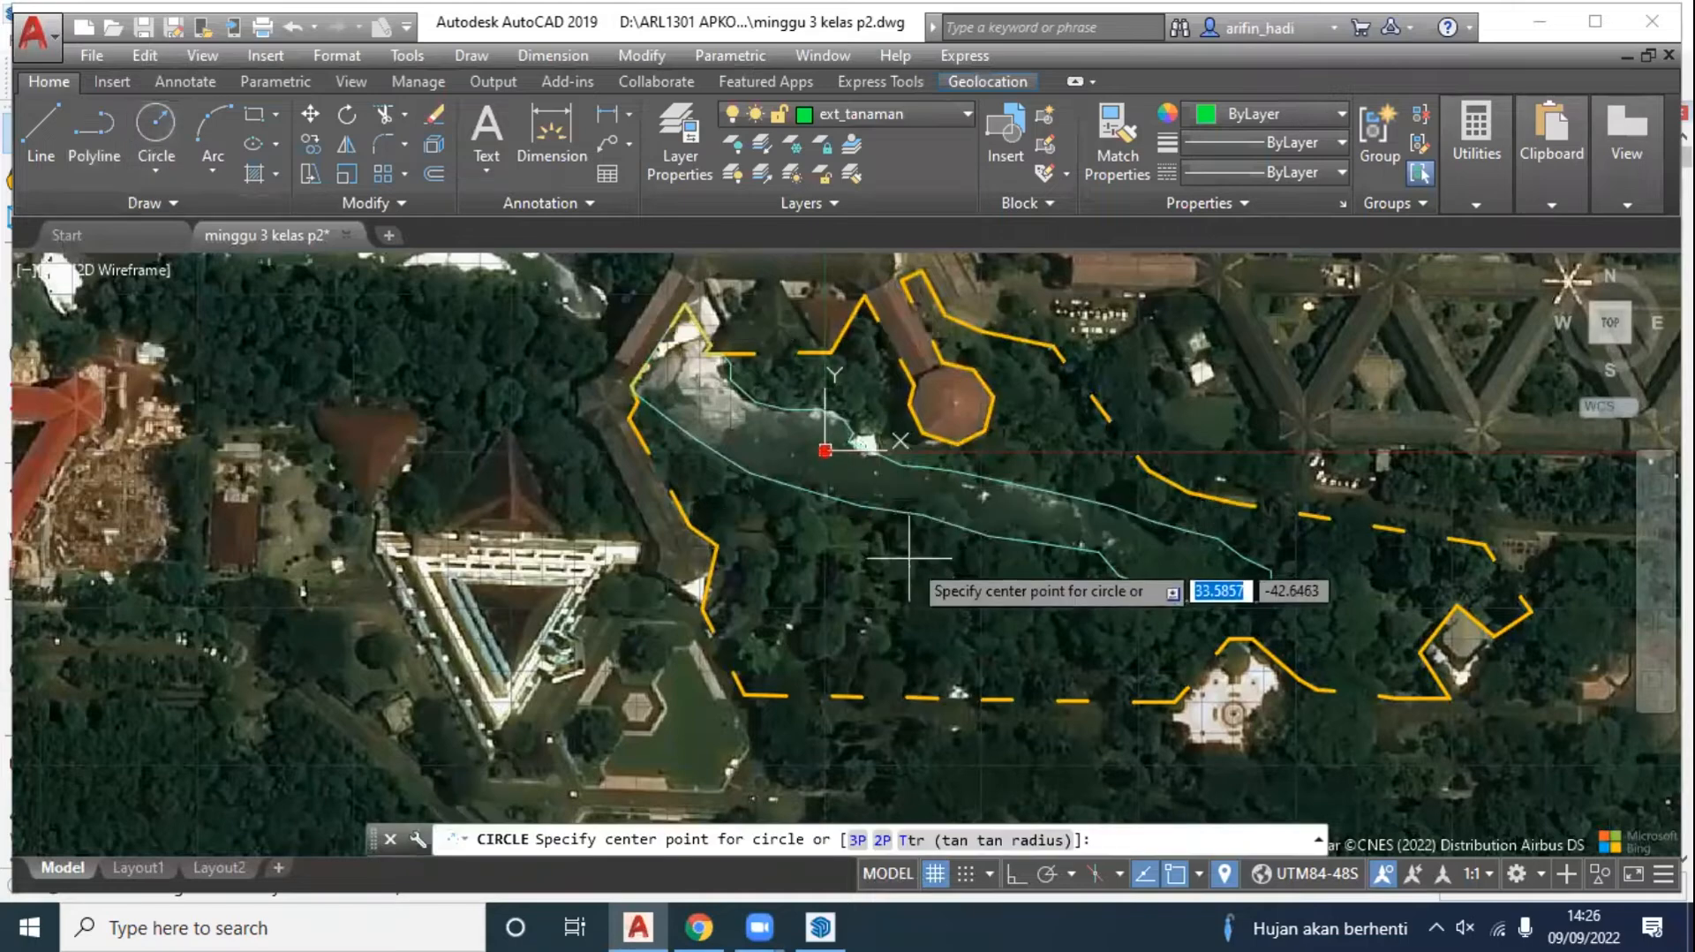
scroll(910, 558, up, 5)
click(743, 497)
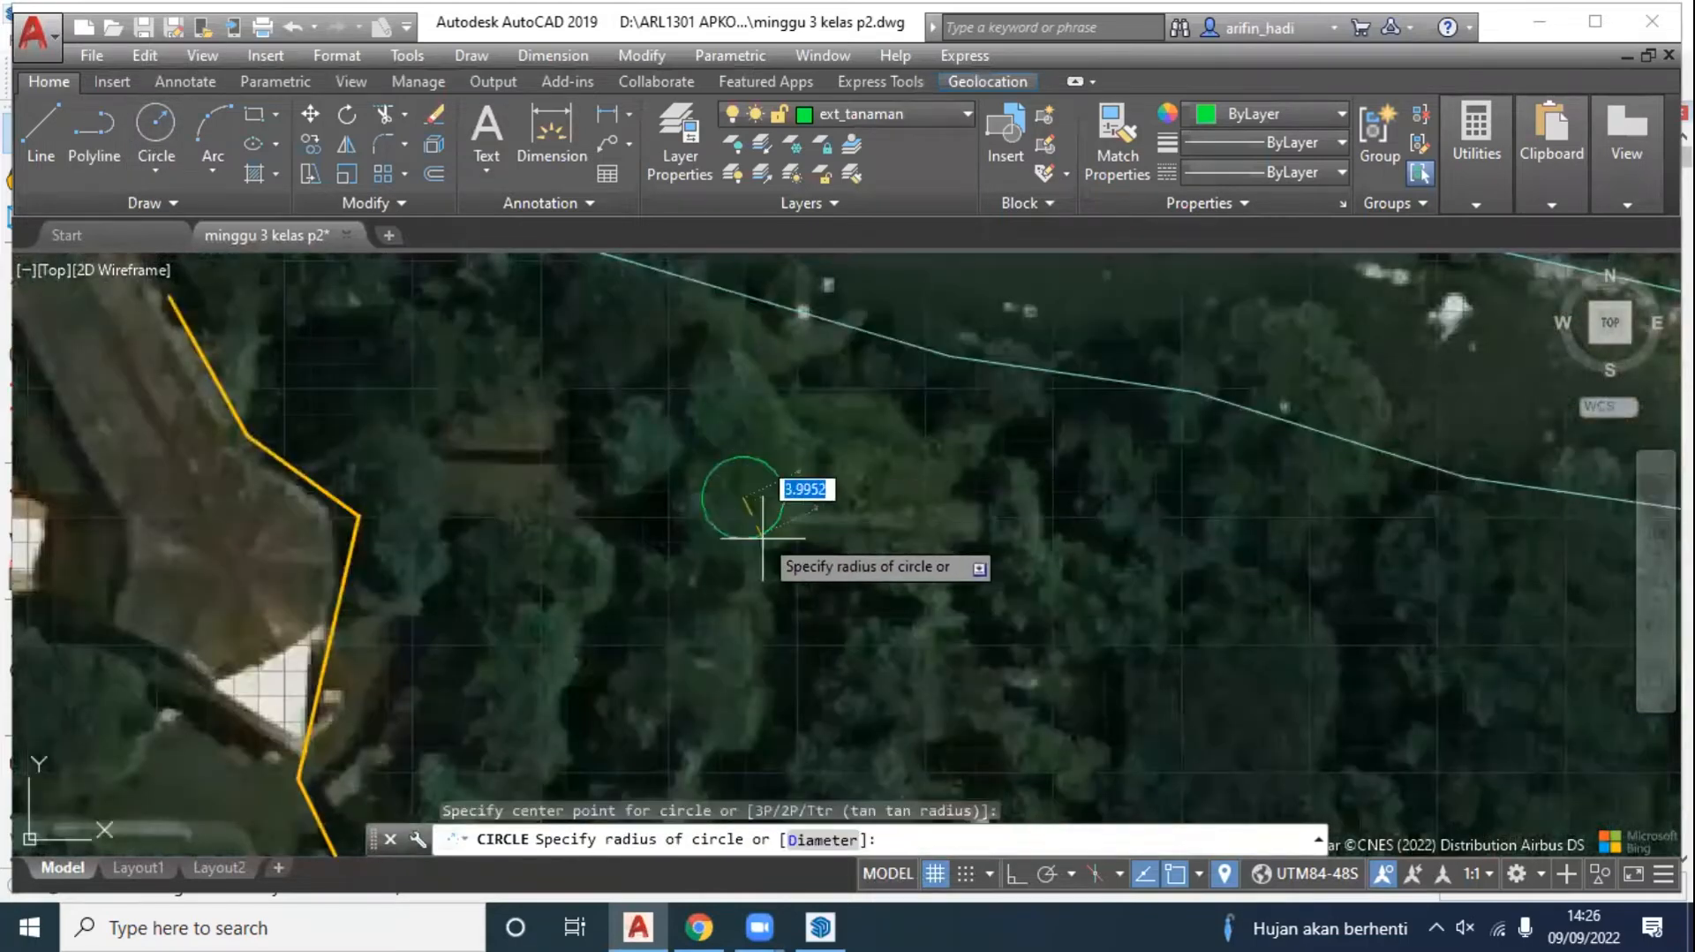
click(774, 558)
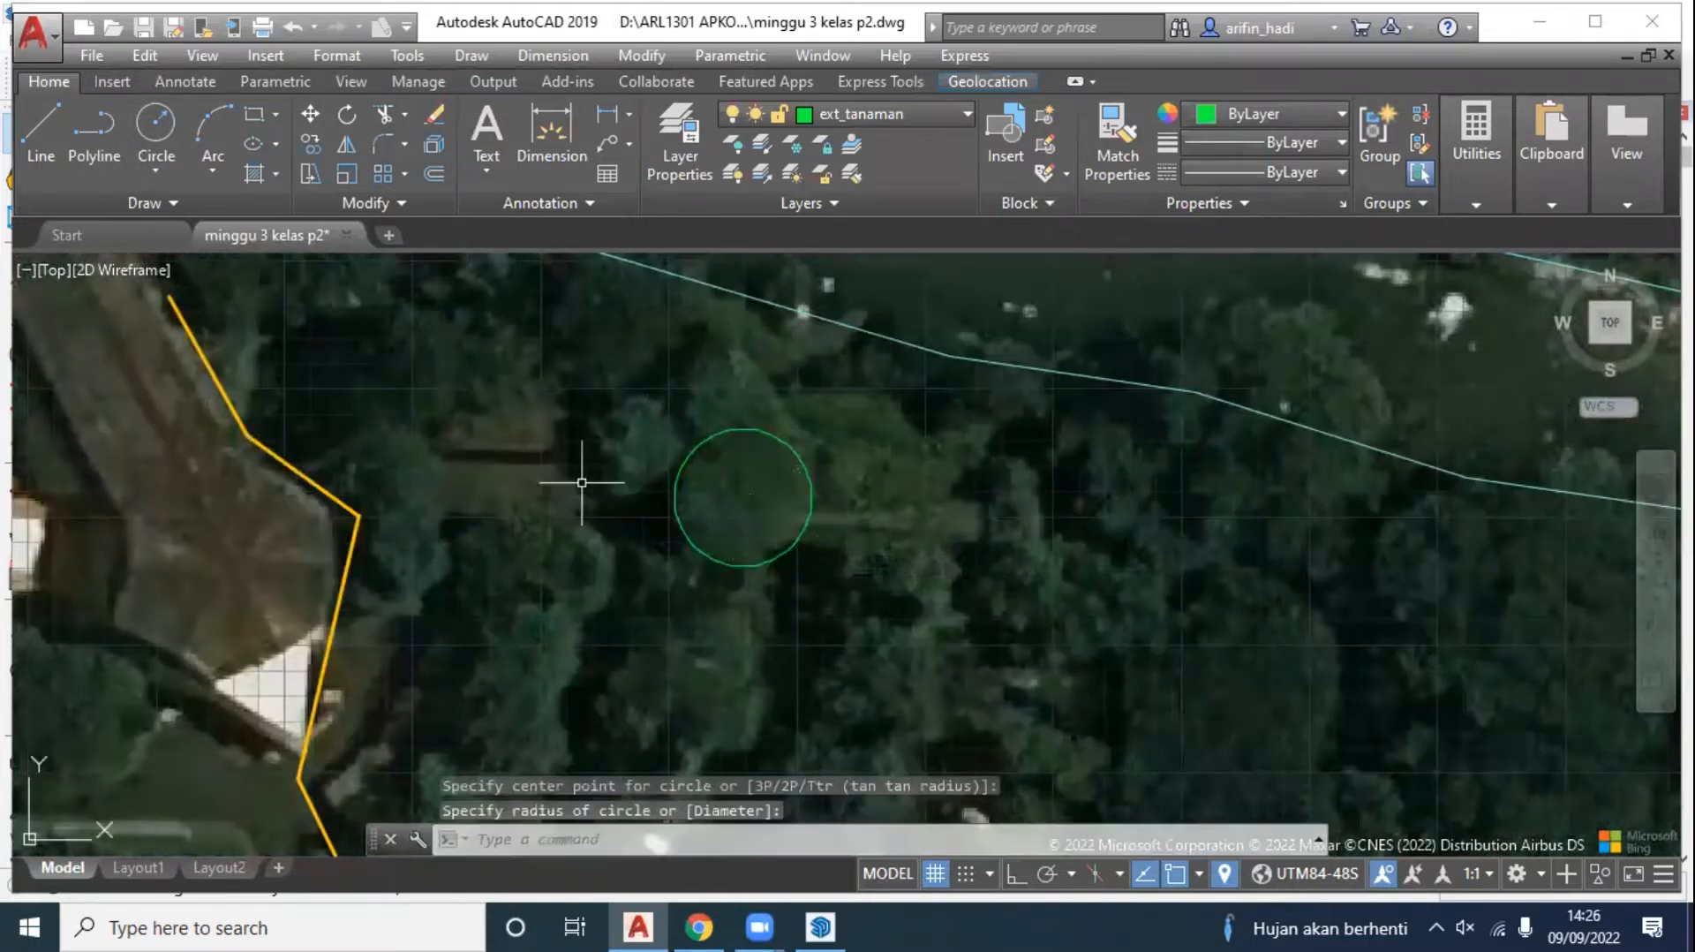
Step: Draw a three-point circle with a radius of about 7.8 around a tree crown farther south, near the southern boundary
click(152, 159)
click(219, 369)
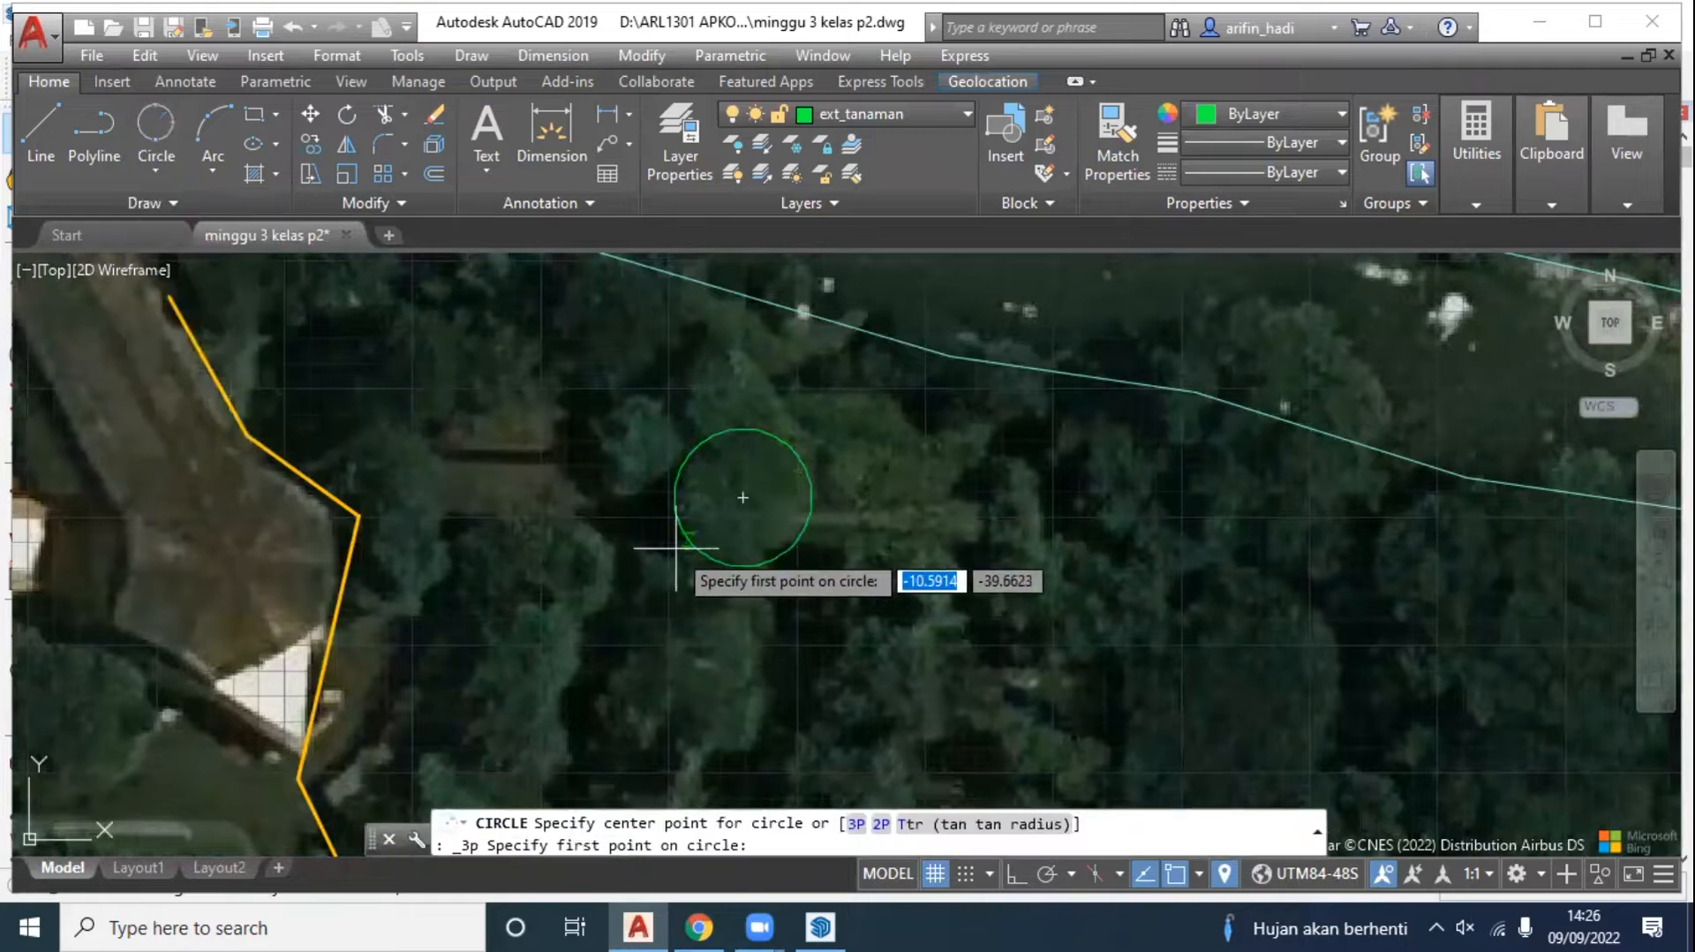
middle_drag(800, 425, 596, 259)
middle_drag(1058, 491, 1120, 348)
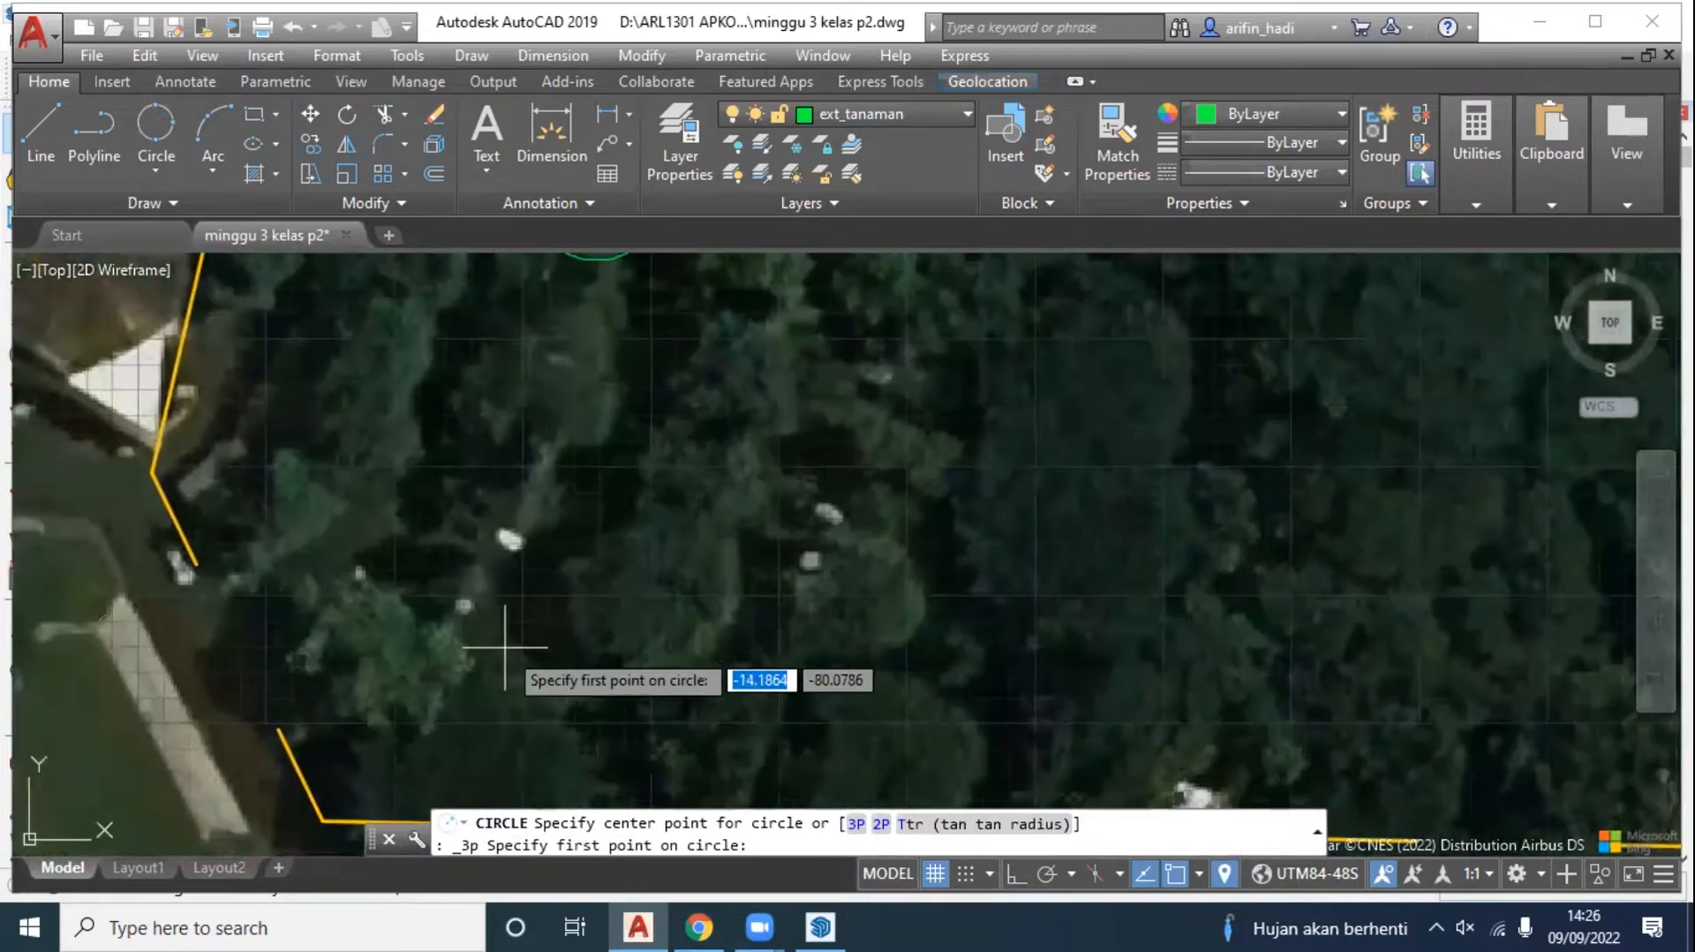
click(575, 573)
click(648, 527)
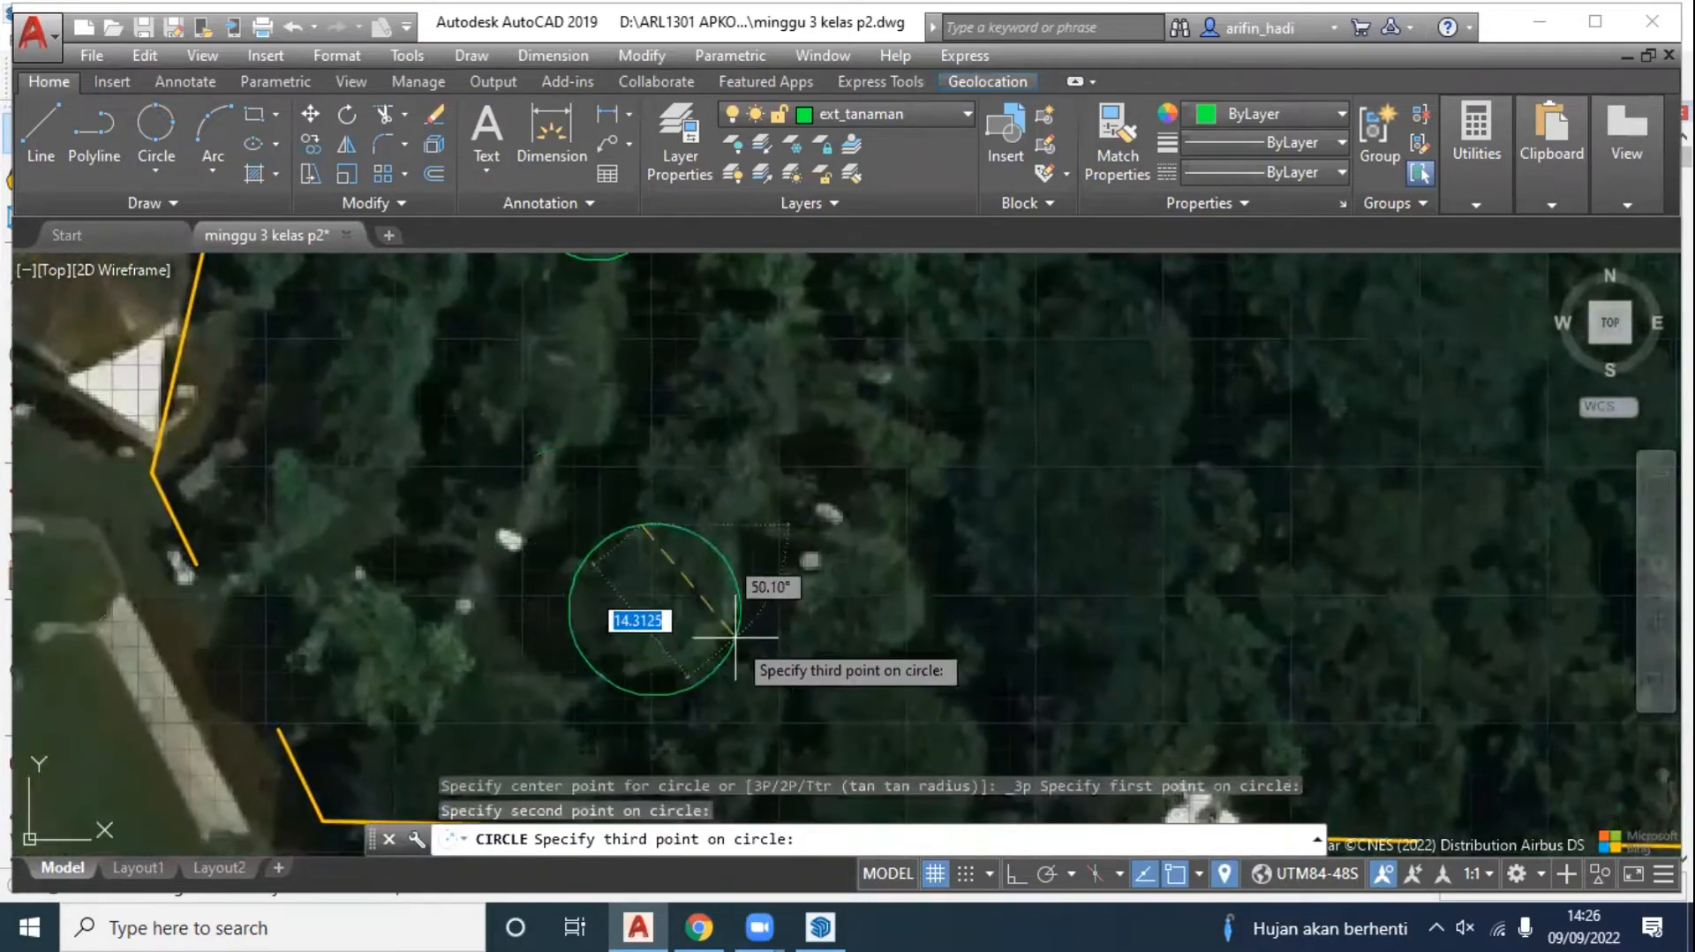
click(735, 634)
middle_drag(688, 457, 761, 598)
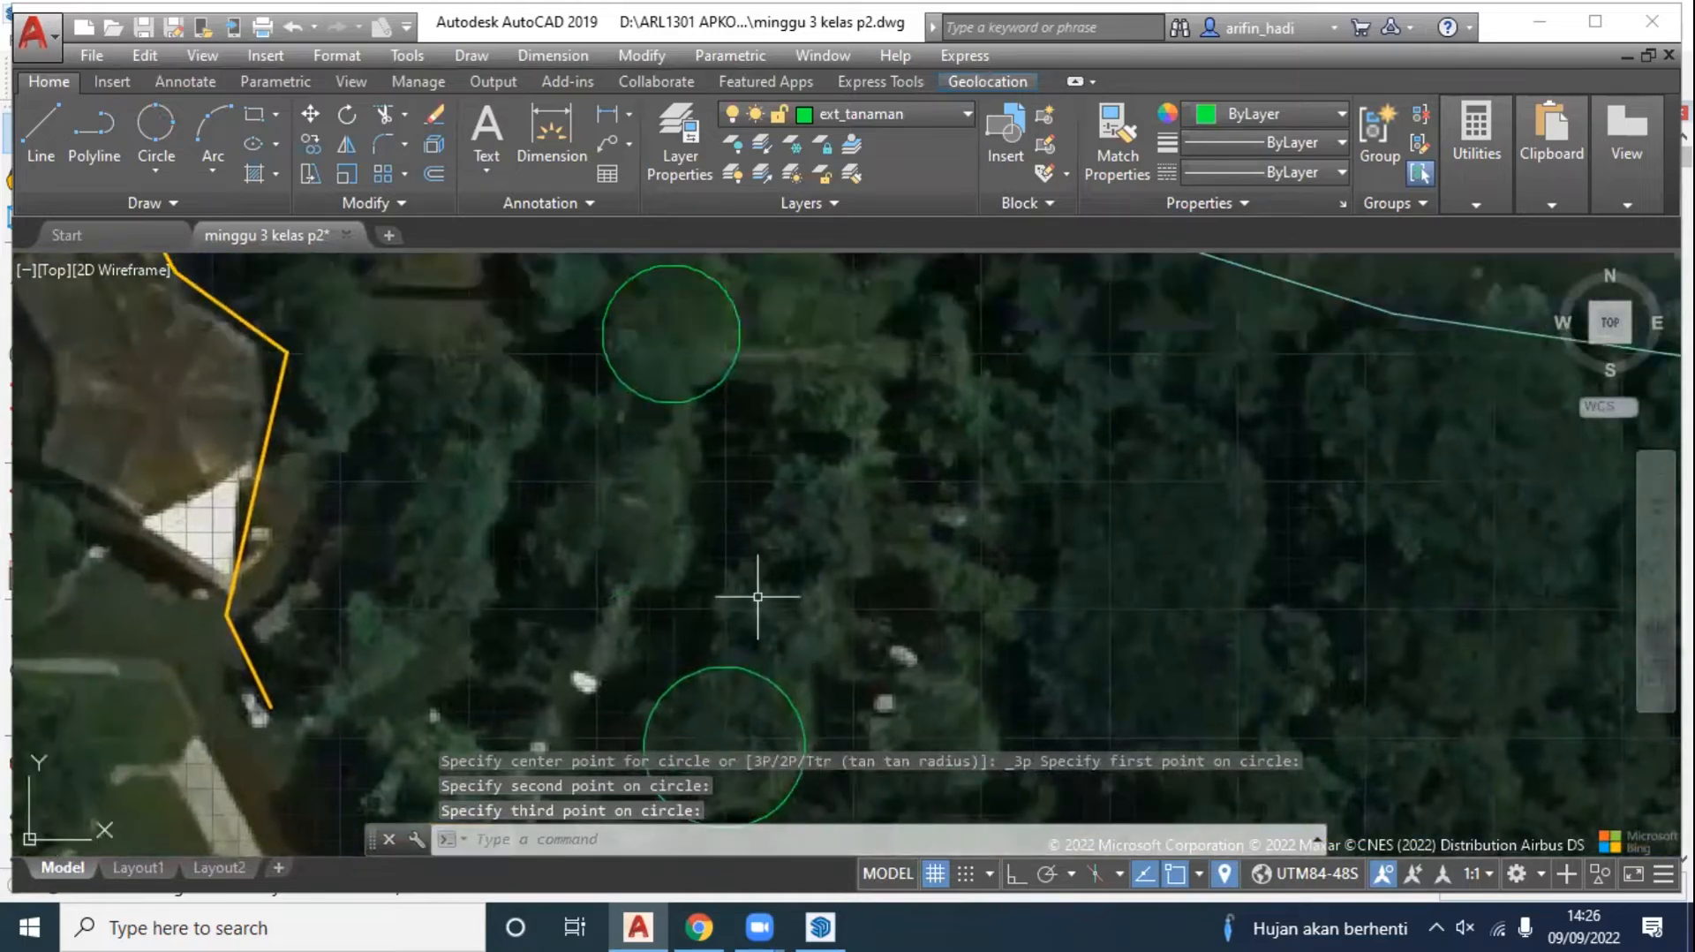
Step: Draw a three-point circle around the tree crown between the two existing tree circles
key(Return)
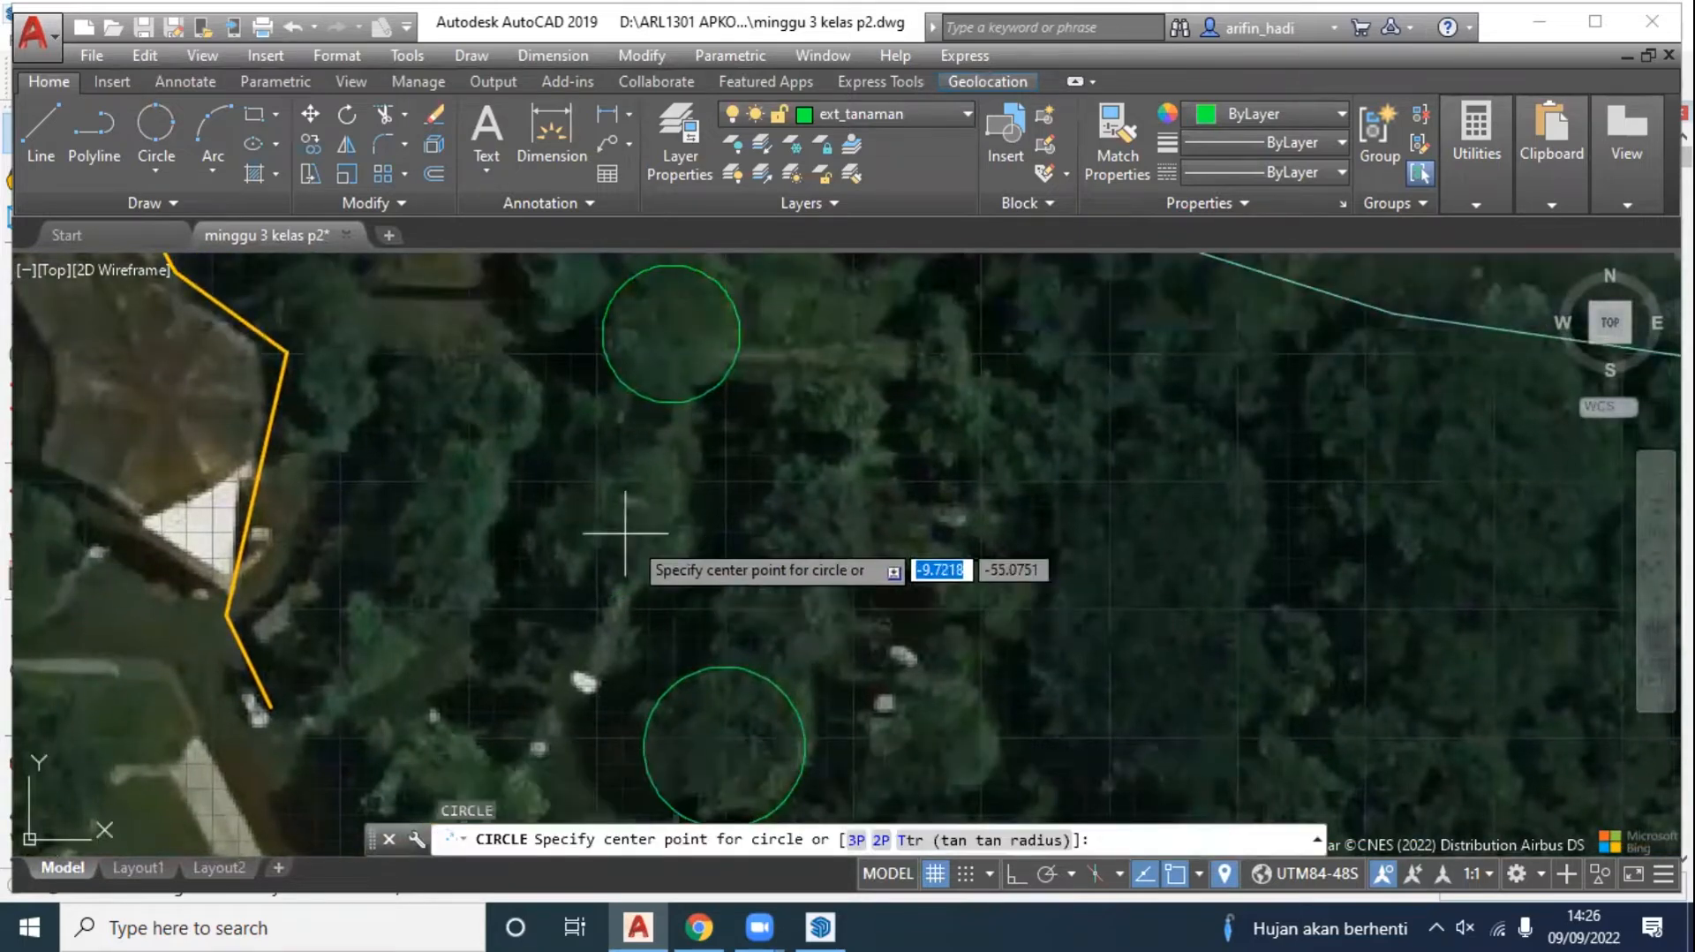
click(579, 578)
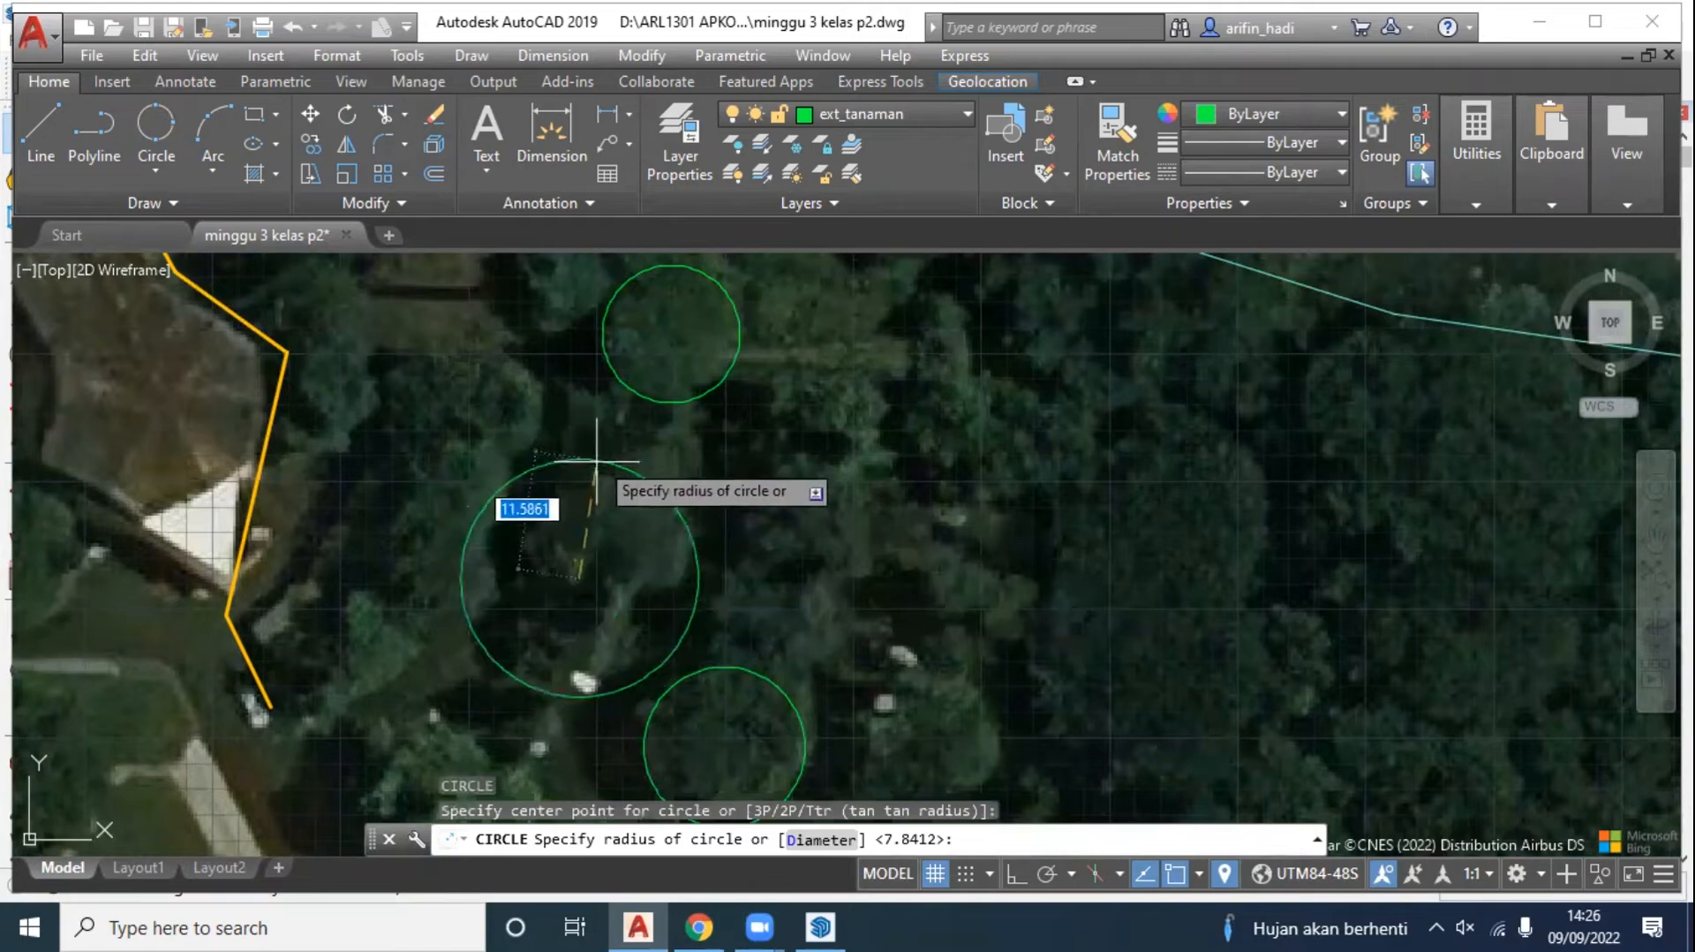
click(152, 125)
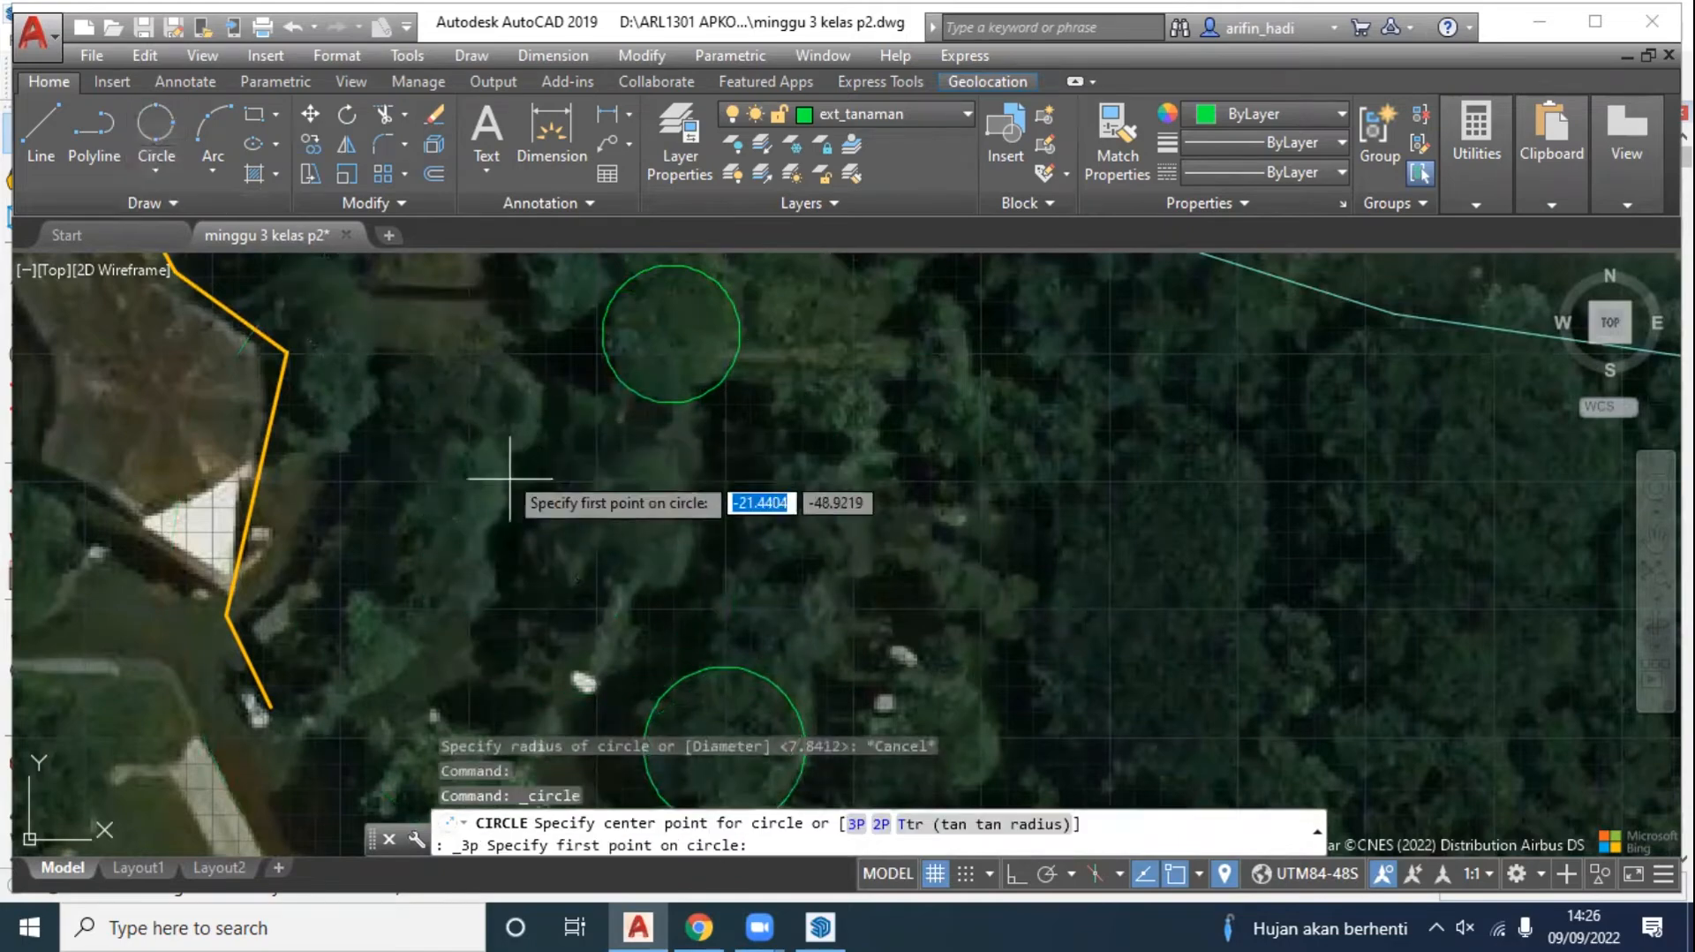
click(583, 574)
click(582, 458)
click(667, 455)
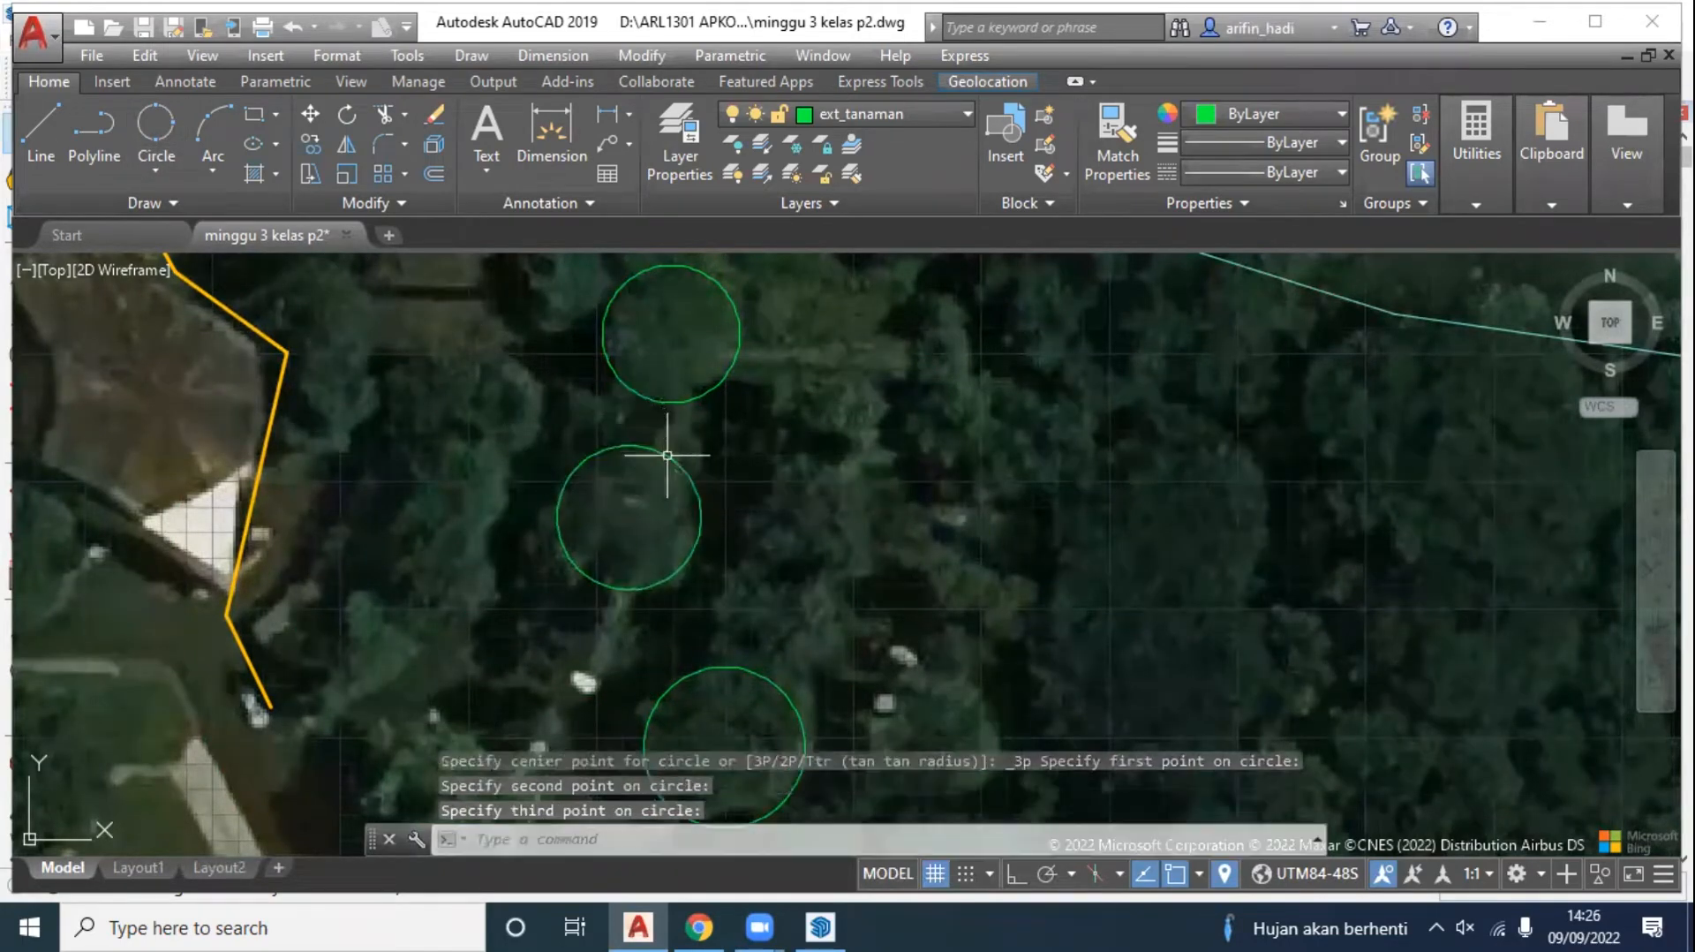
Step: Create a new layer named ext_bangunan
scroll(1252, 352, down, 4)
mouse_move(1351, 485)
middle_down()
mouse_move(1050, 526)
mouse_move(1247, 621)
mouse_move(1229, 696)
mouse_move(1131, 605)
middle_up()
scroll(1030, 549, down, 3)
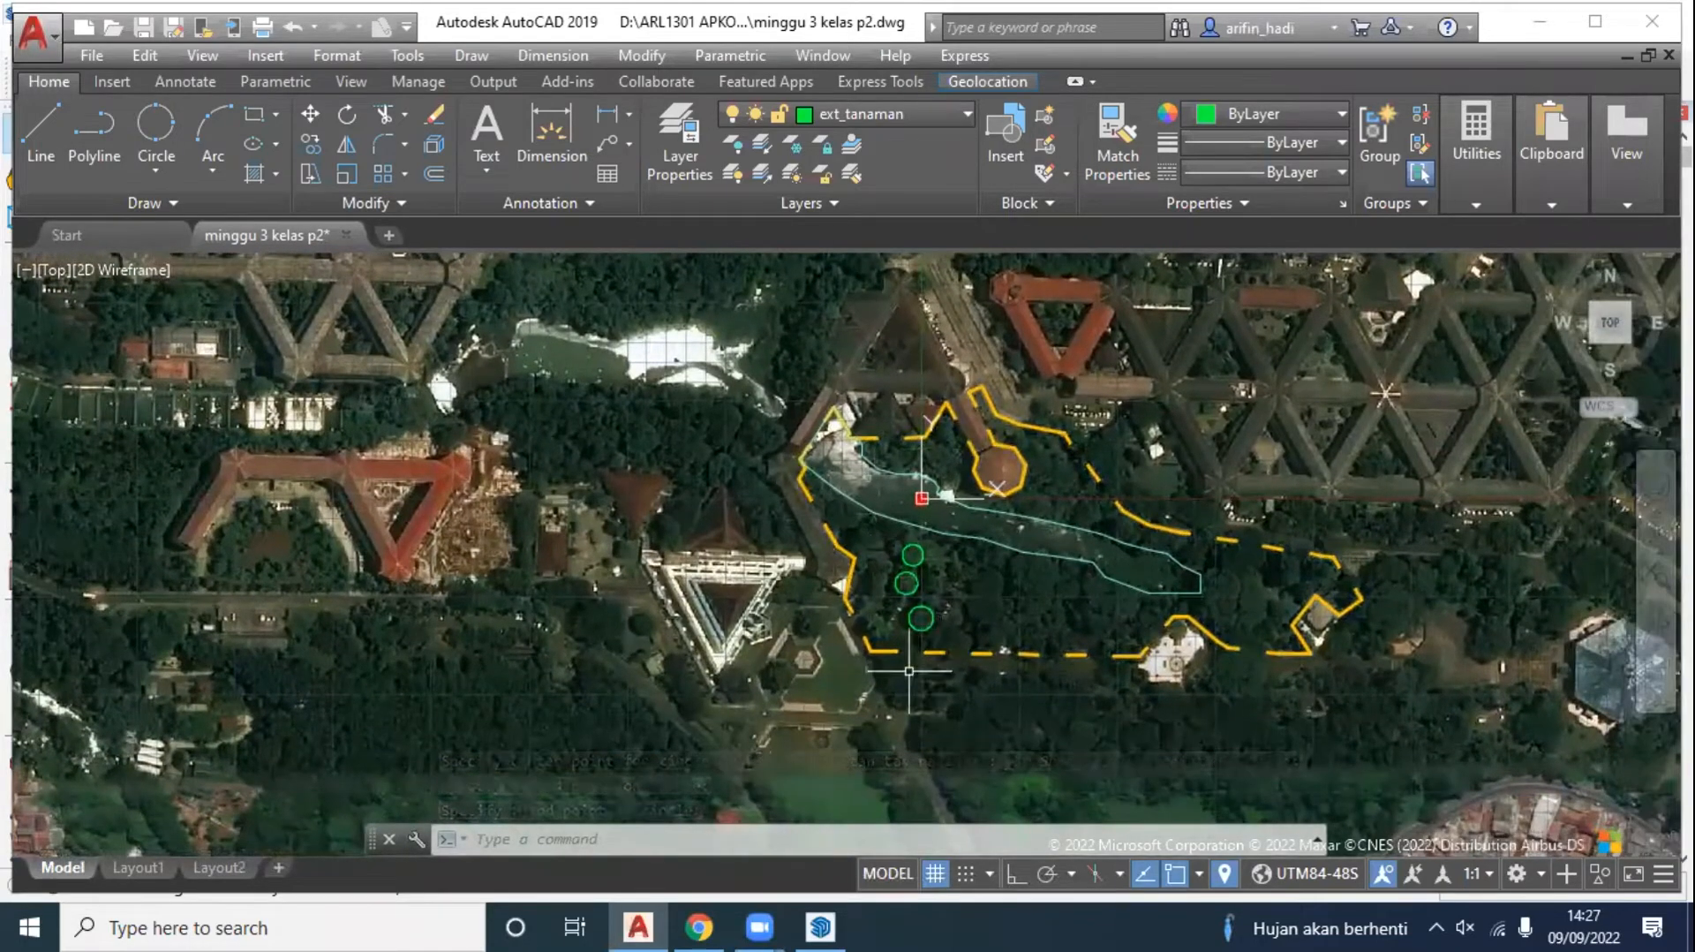
click(697, 130)
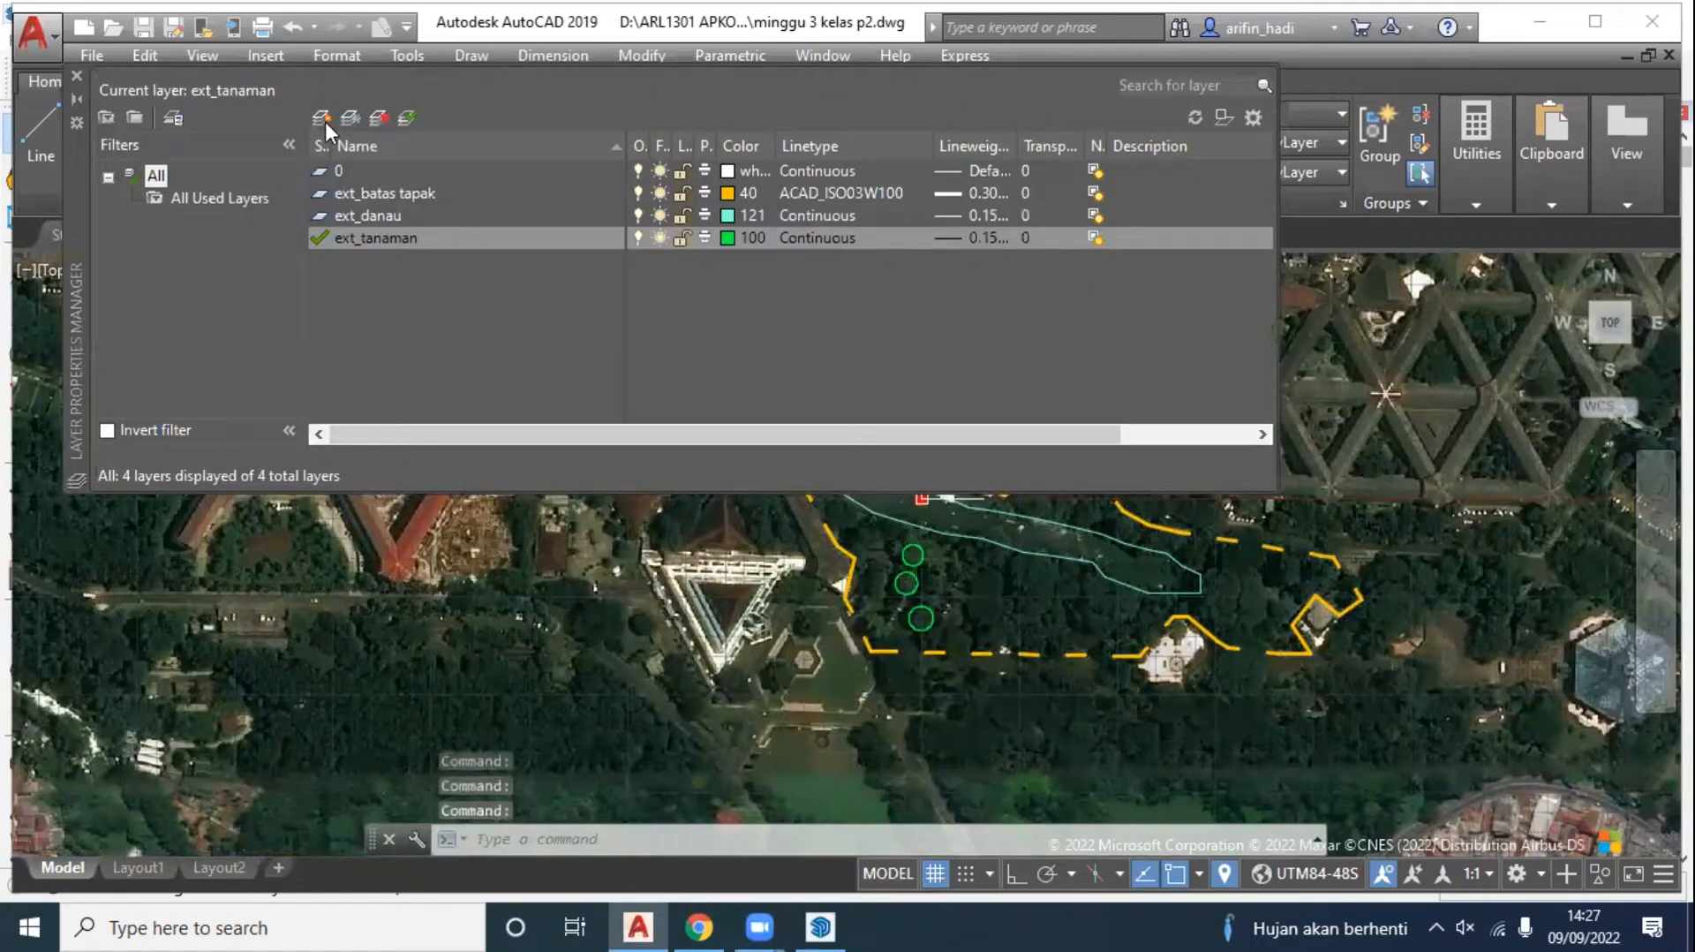
click(324, 119)
text(e)
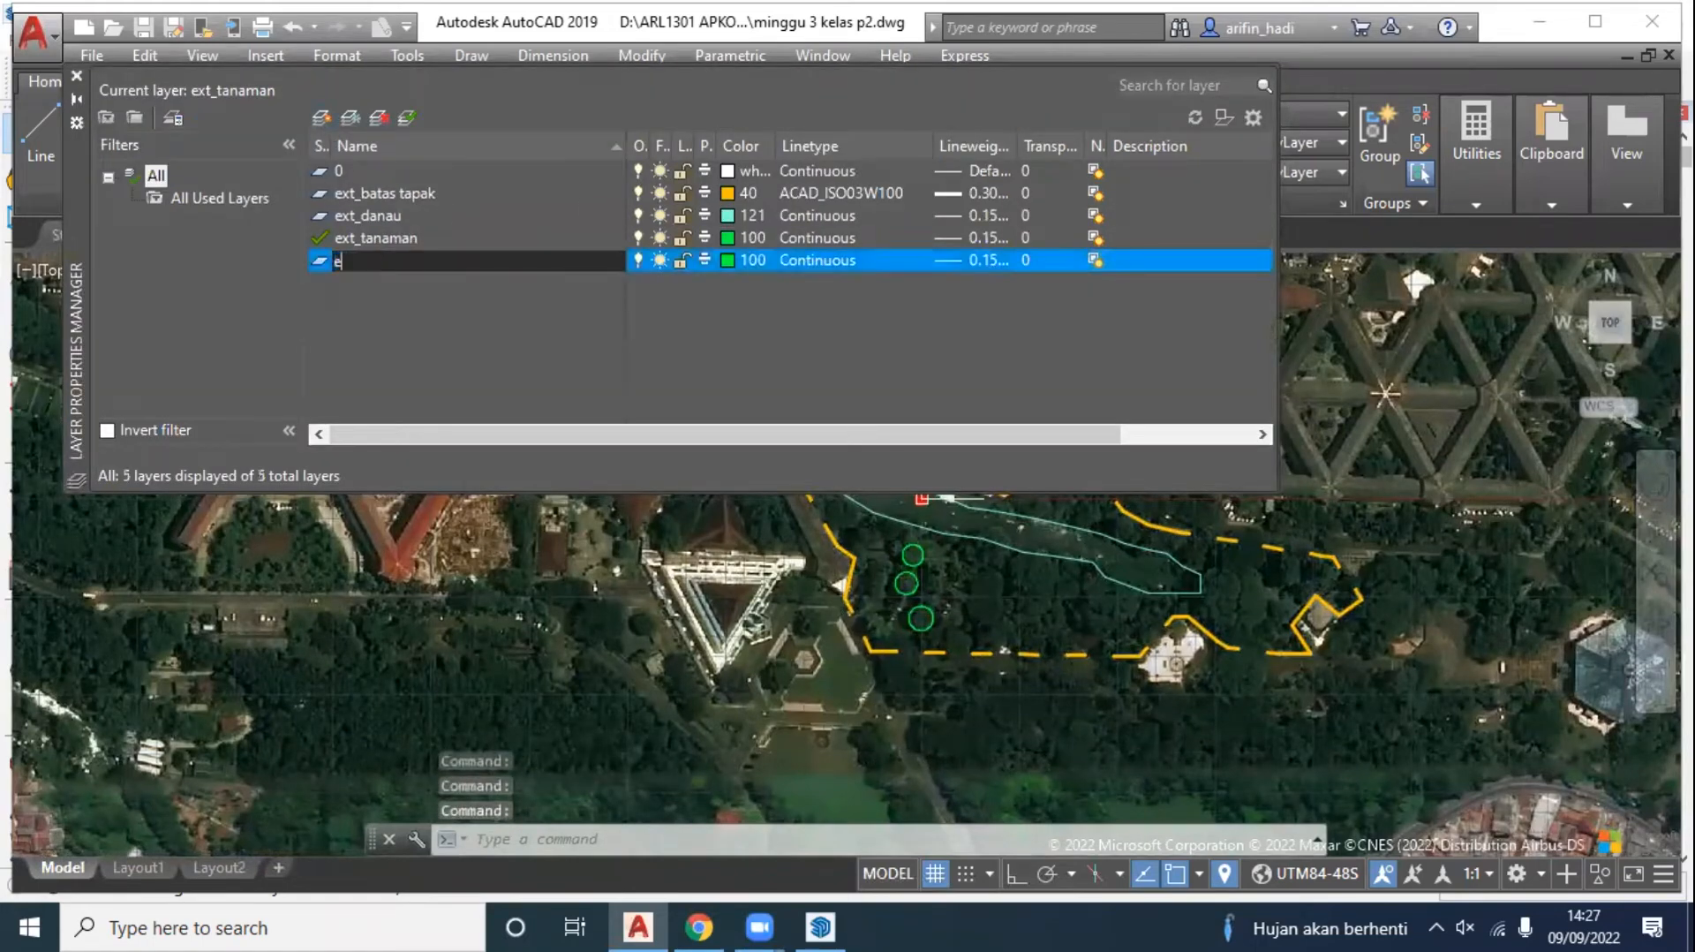
text(xt_)
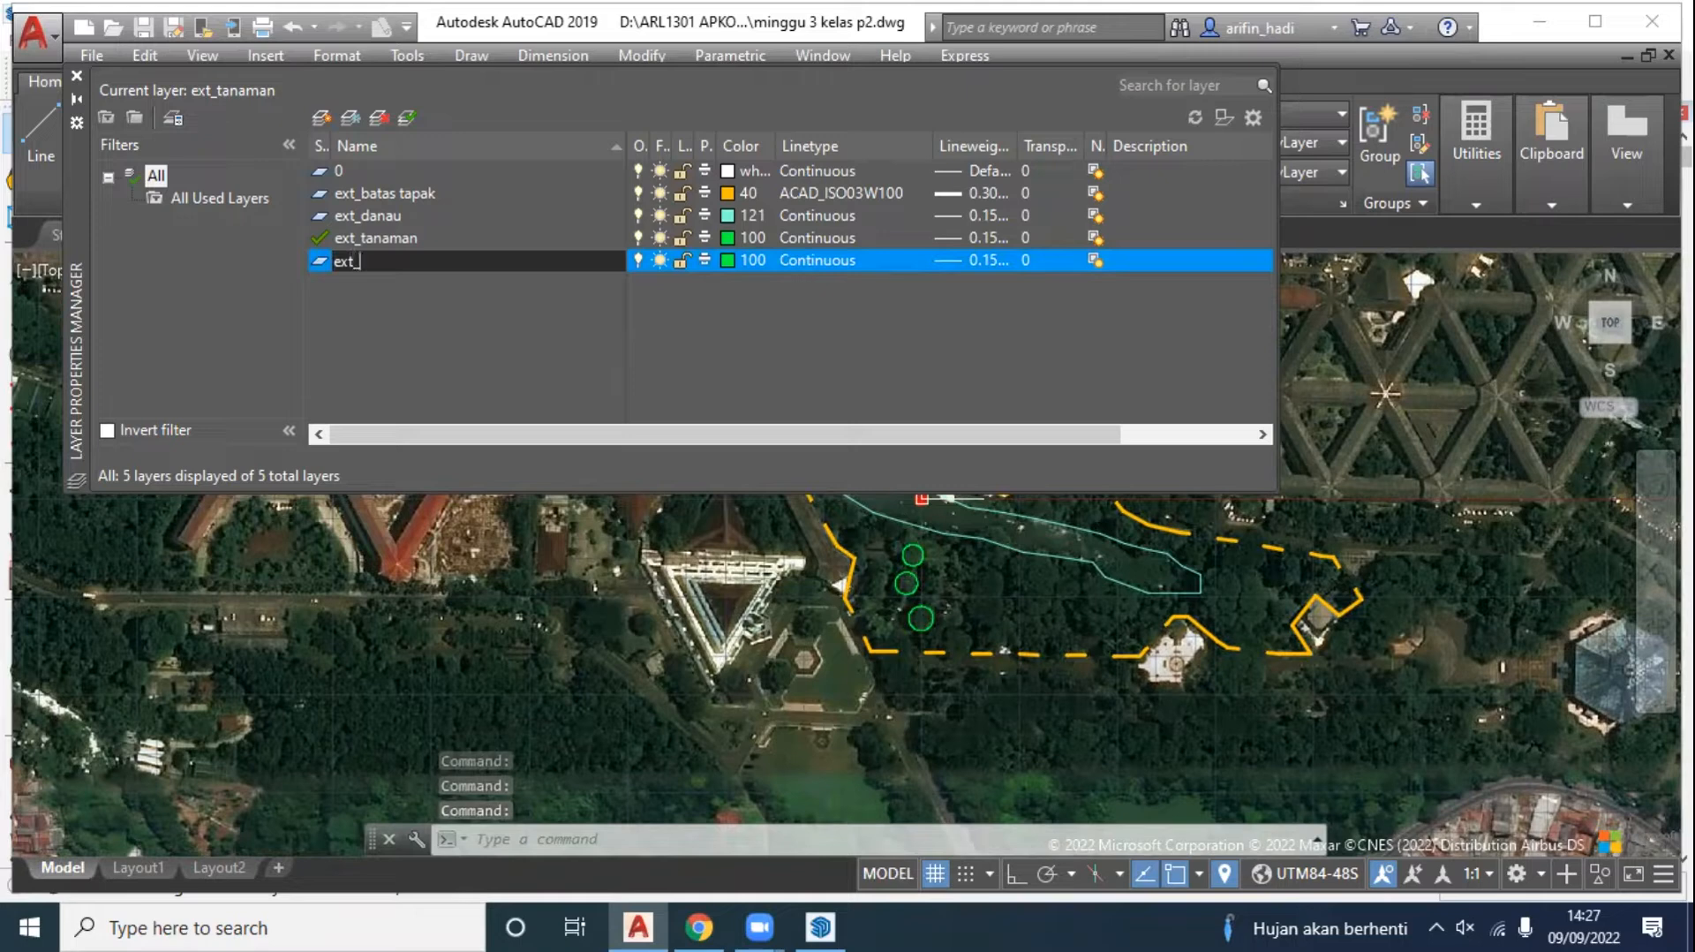
text(bangunan)
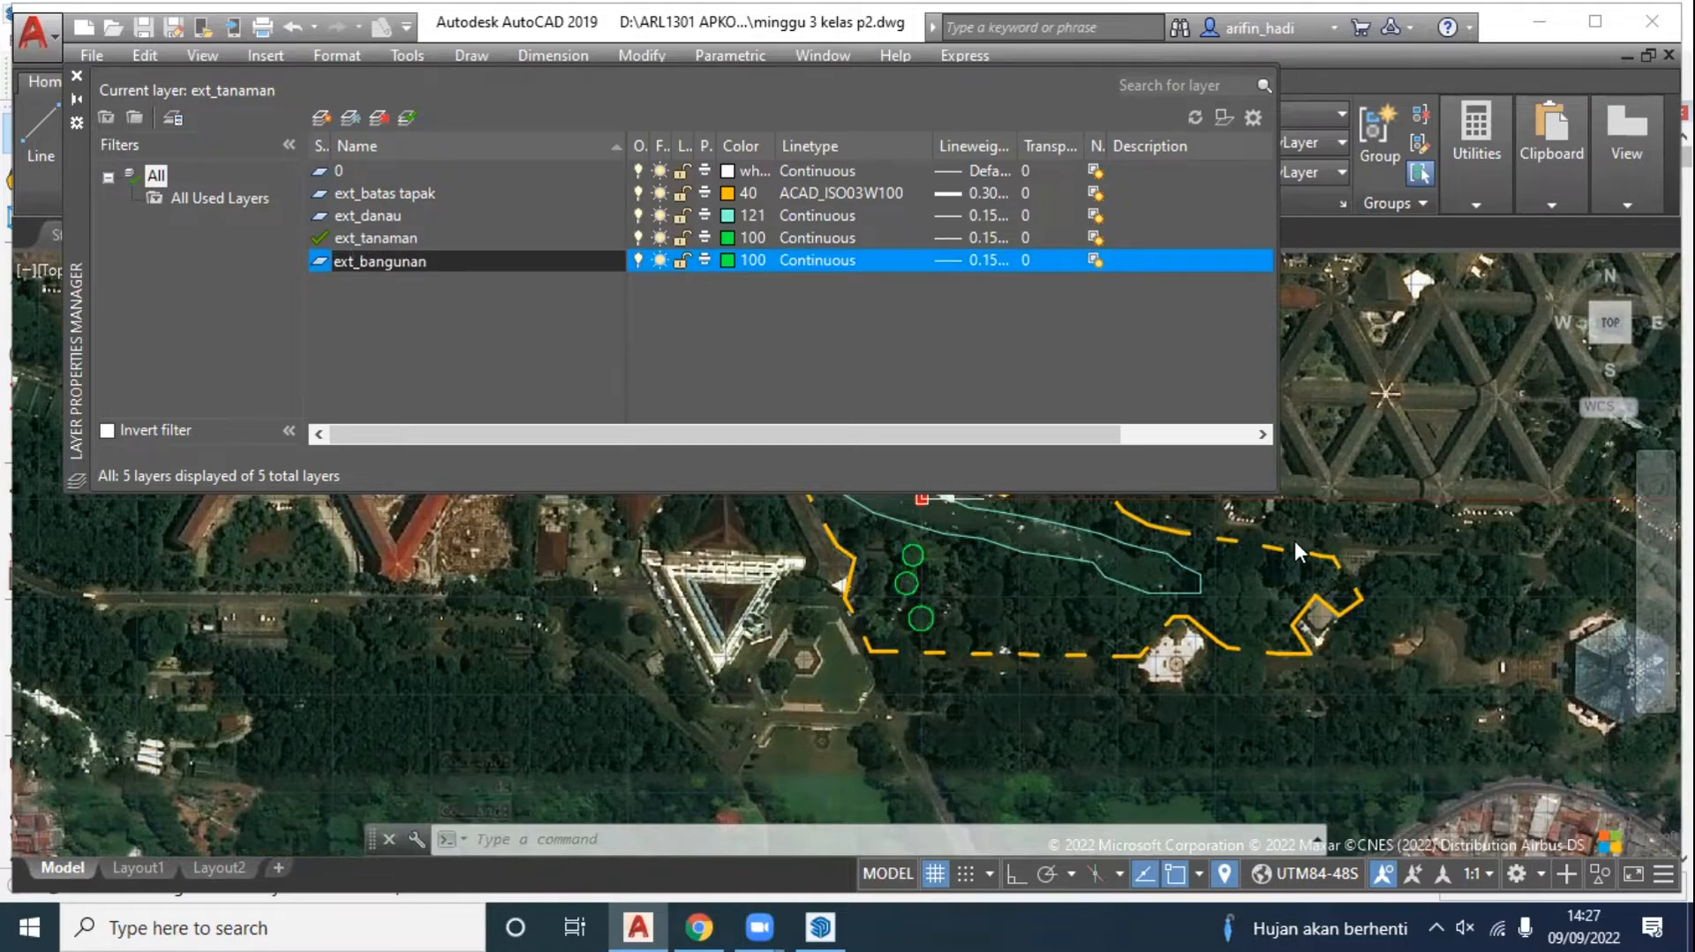
Step: Set the ext_bangunan layer's color to index color 31 and make it the current layer
click(723, 257)
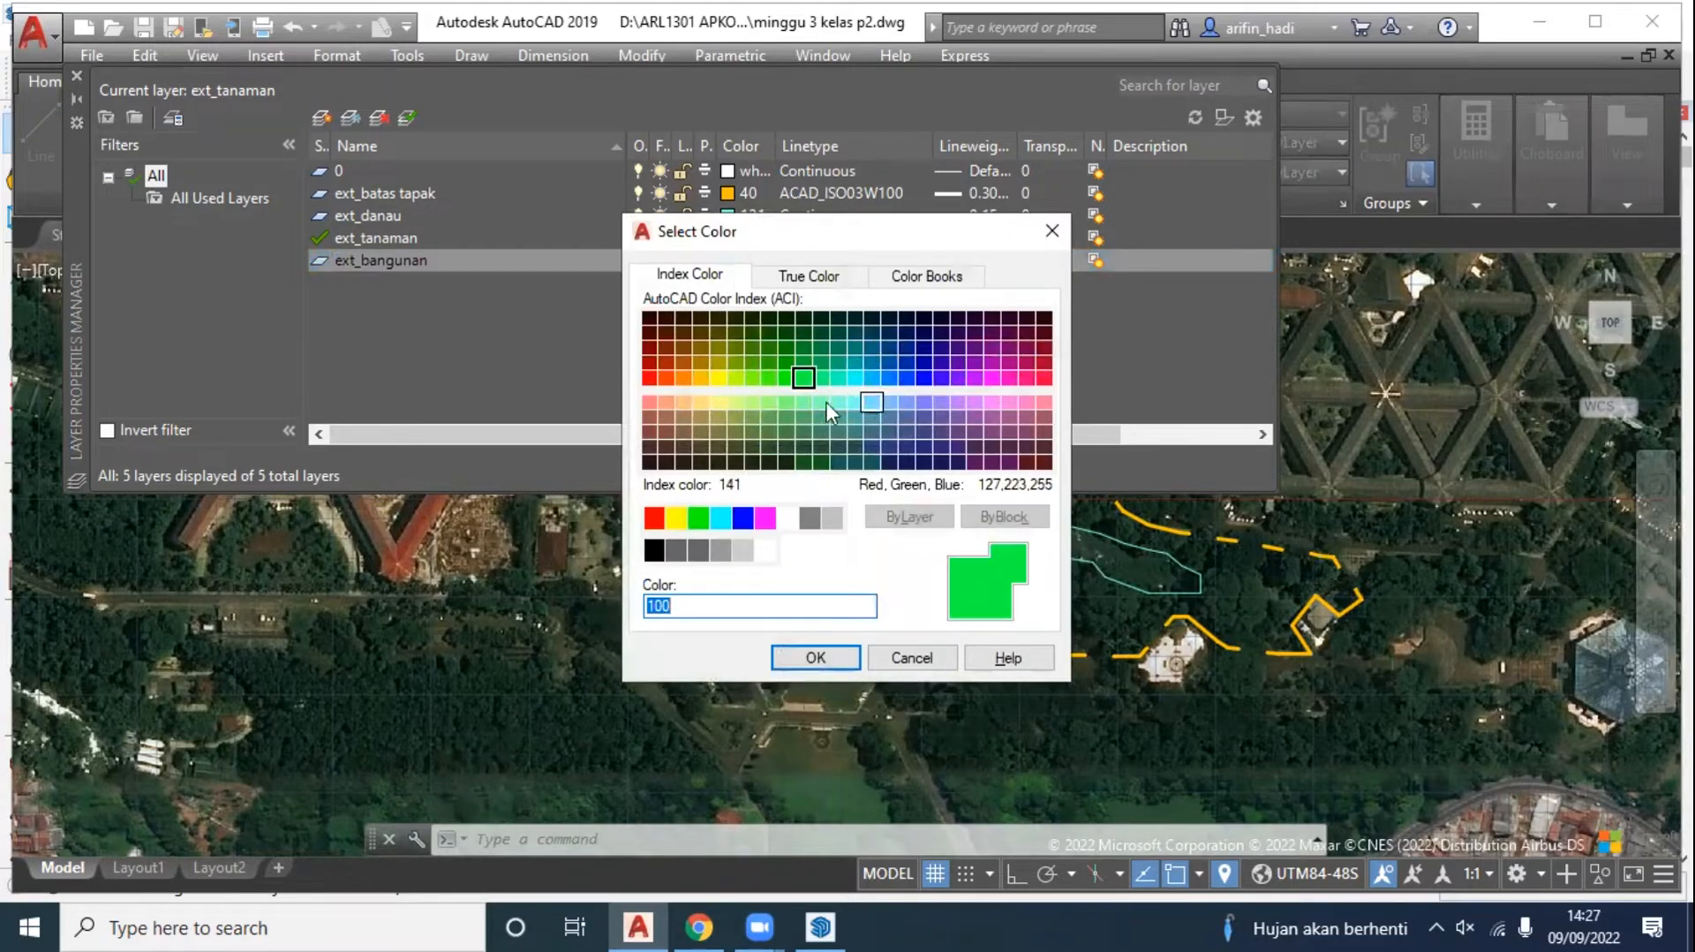
click(680, 401)
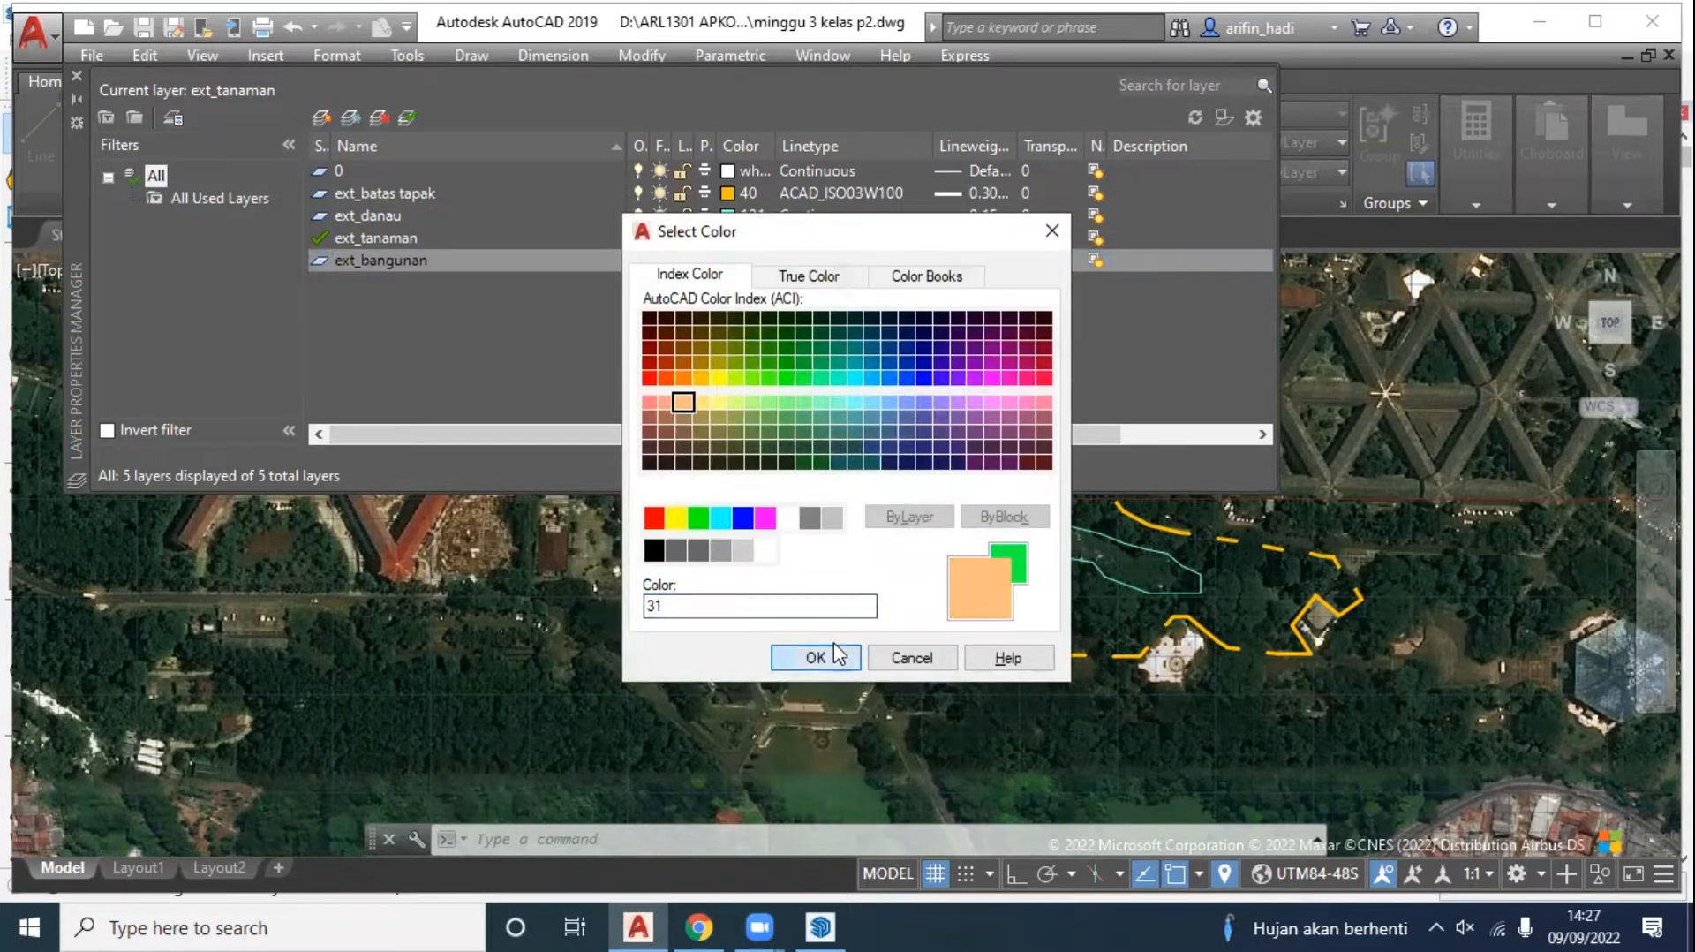
click(815, 657)
click(406, 118)
click(385, 120)
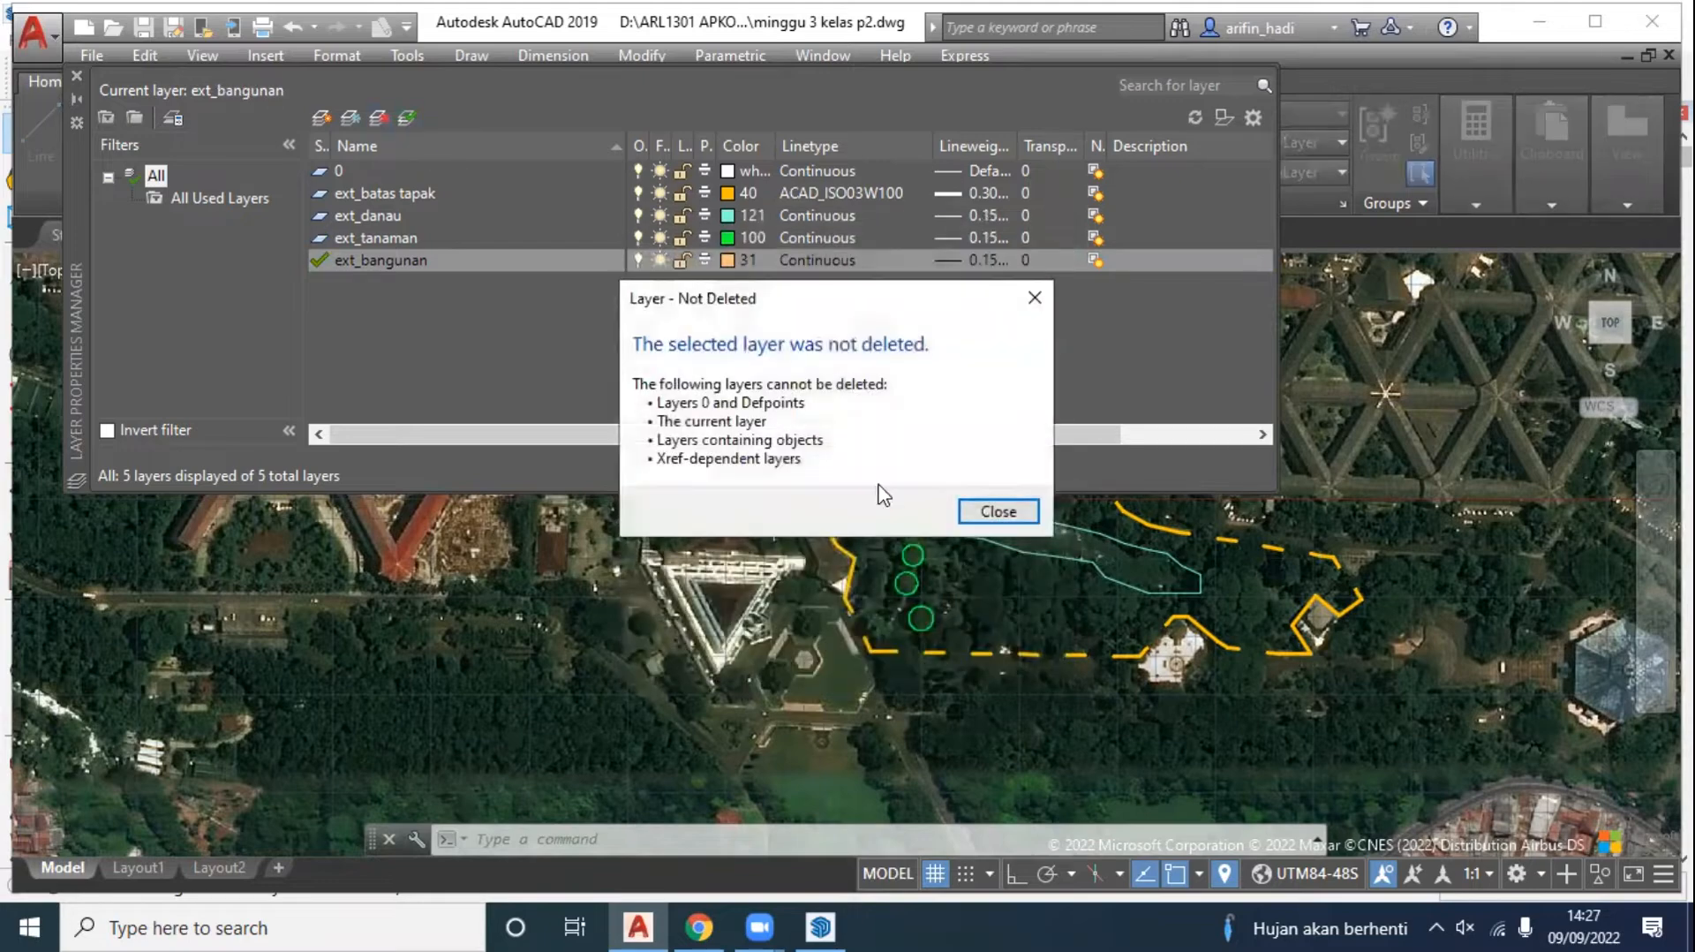
click(1034, 297)
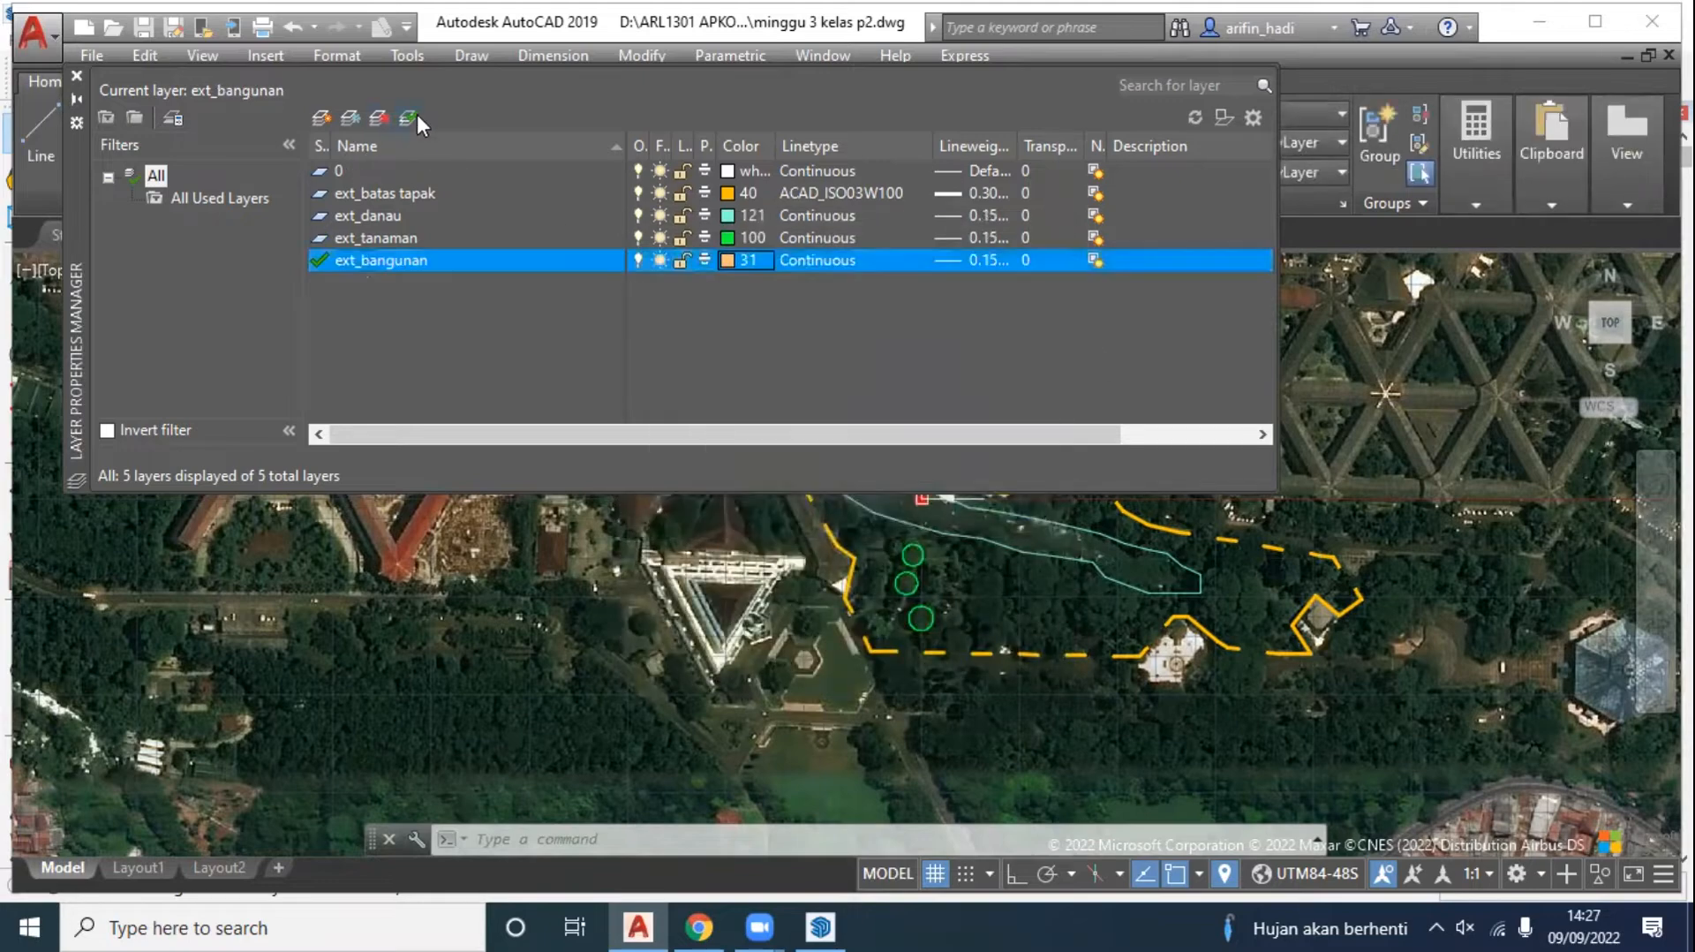
click(76, 77)
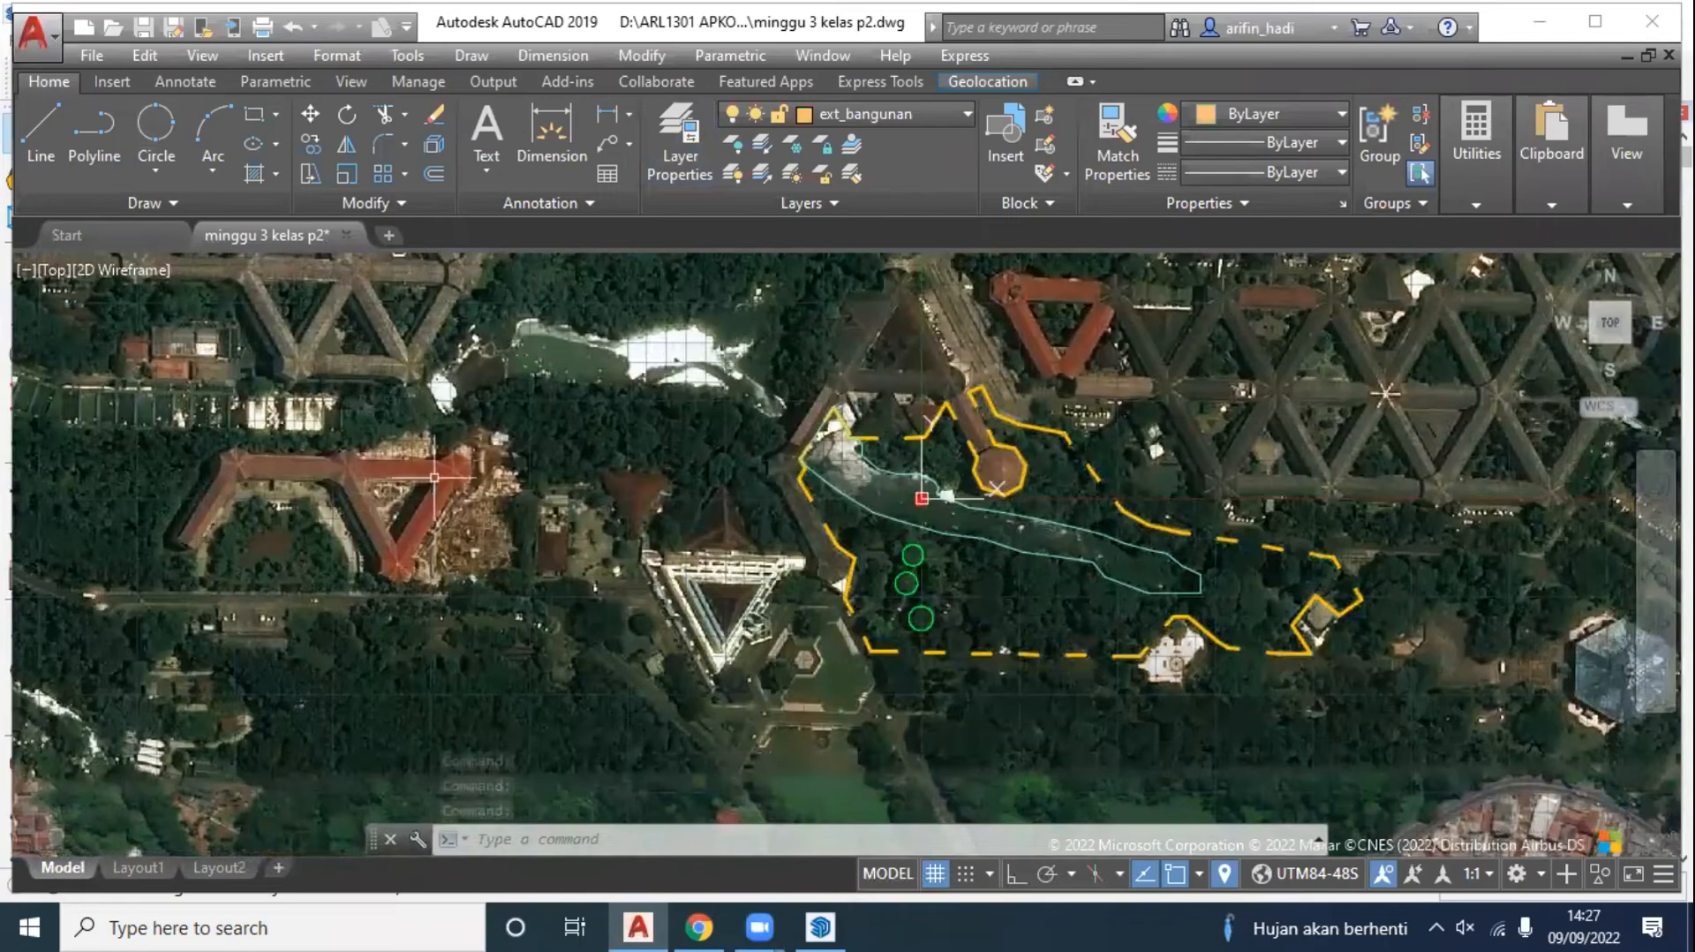
Step: Start a polyline across the north end of the covered walkway and along its east side to the octagonal building north of the lake
scroll(993, 291, up, 5)
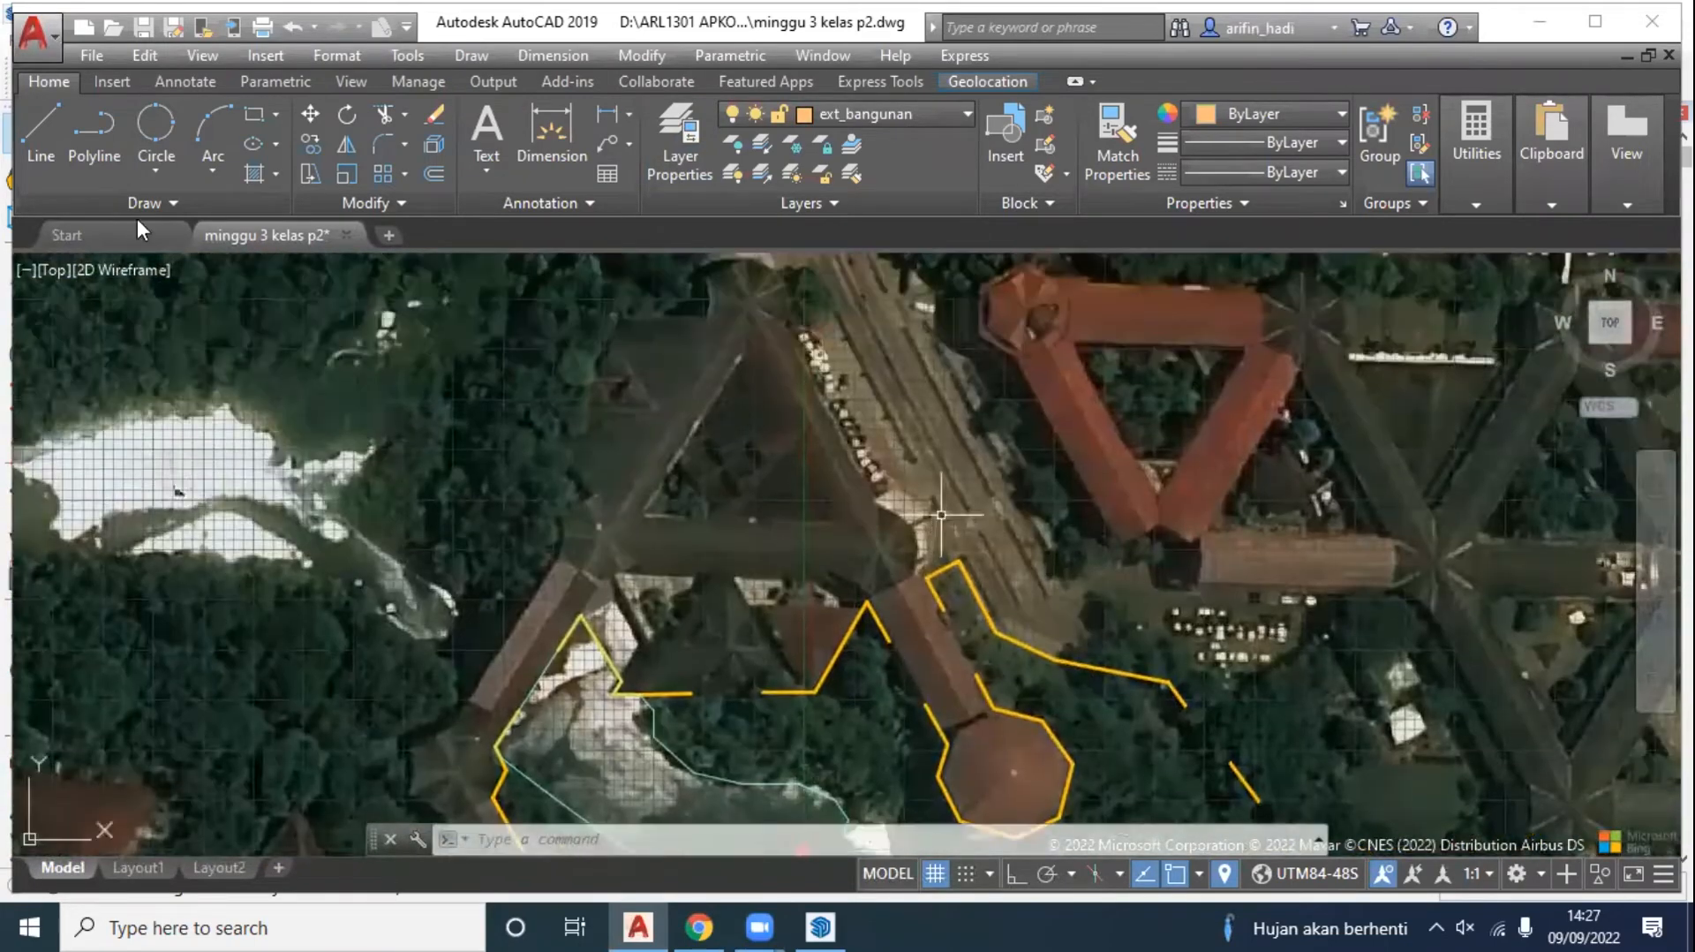
click(94, 128)
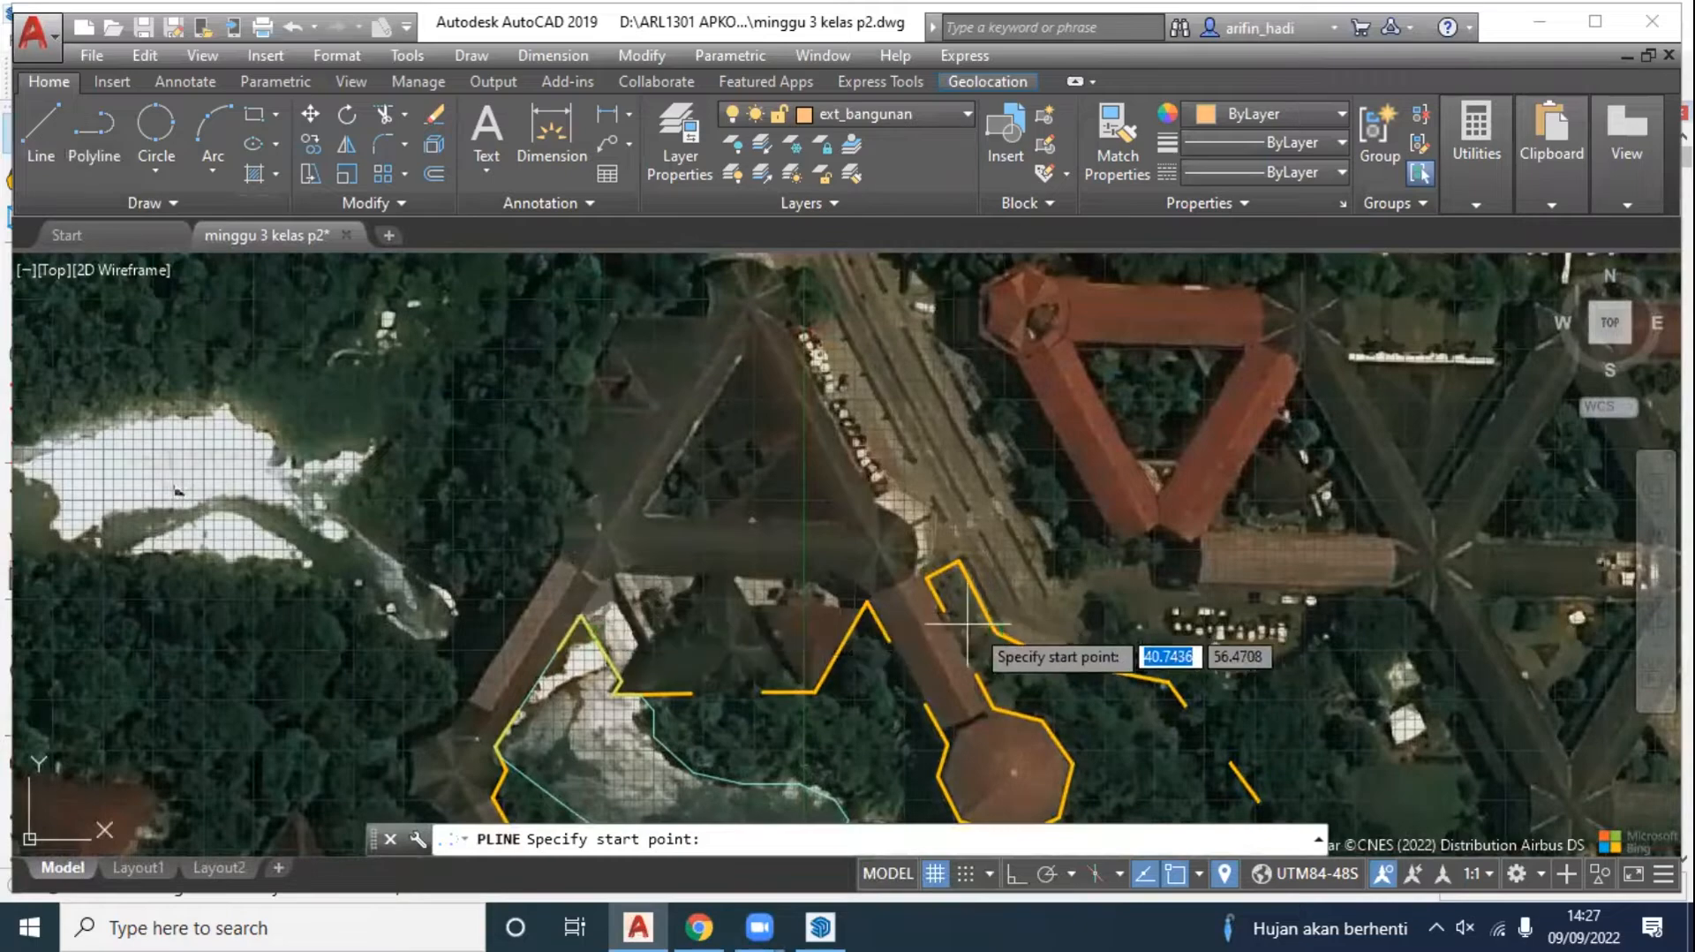
scroll(909, 517, up, 4)
click(740, 420)
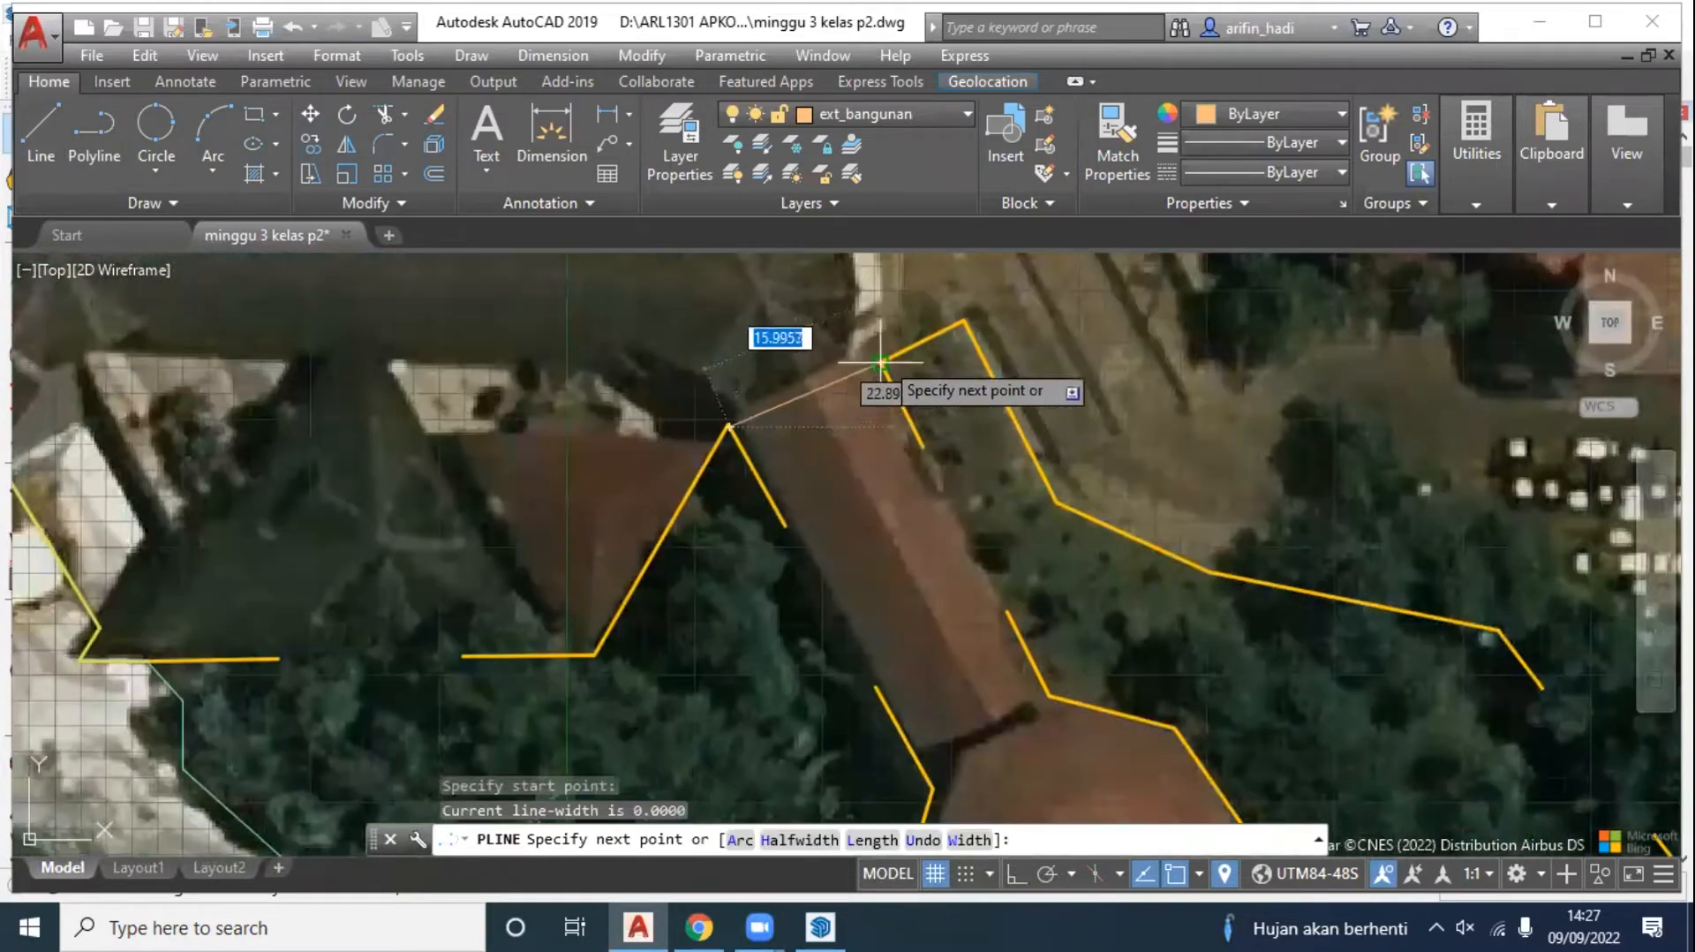
click(883, 362)
click(1046, 695)
middle_drag(1047, 695, 874, 404)
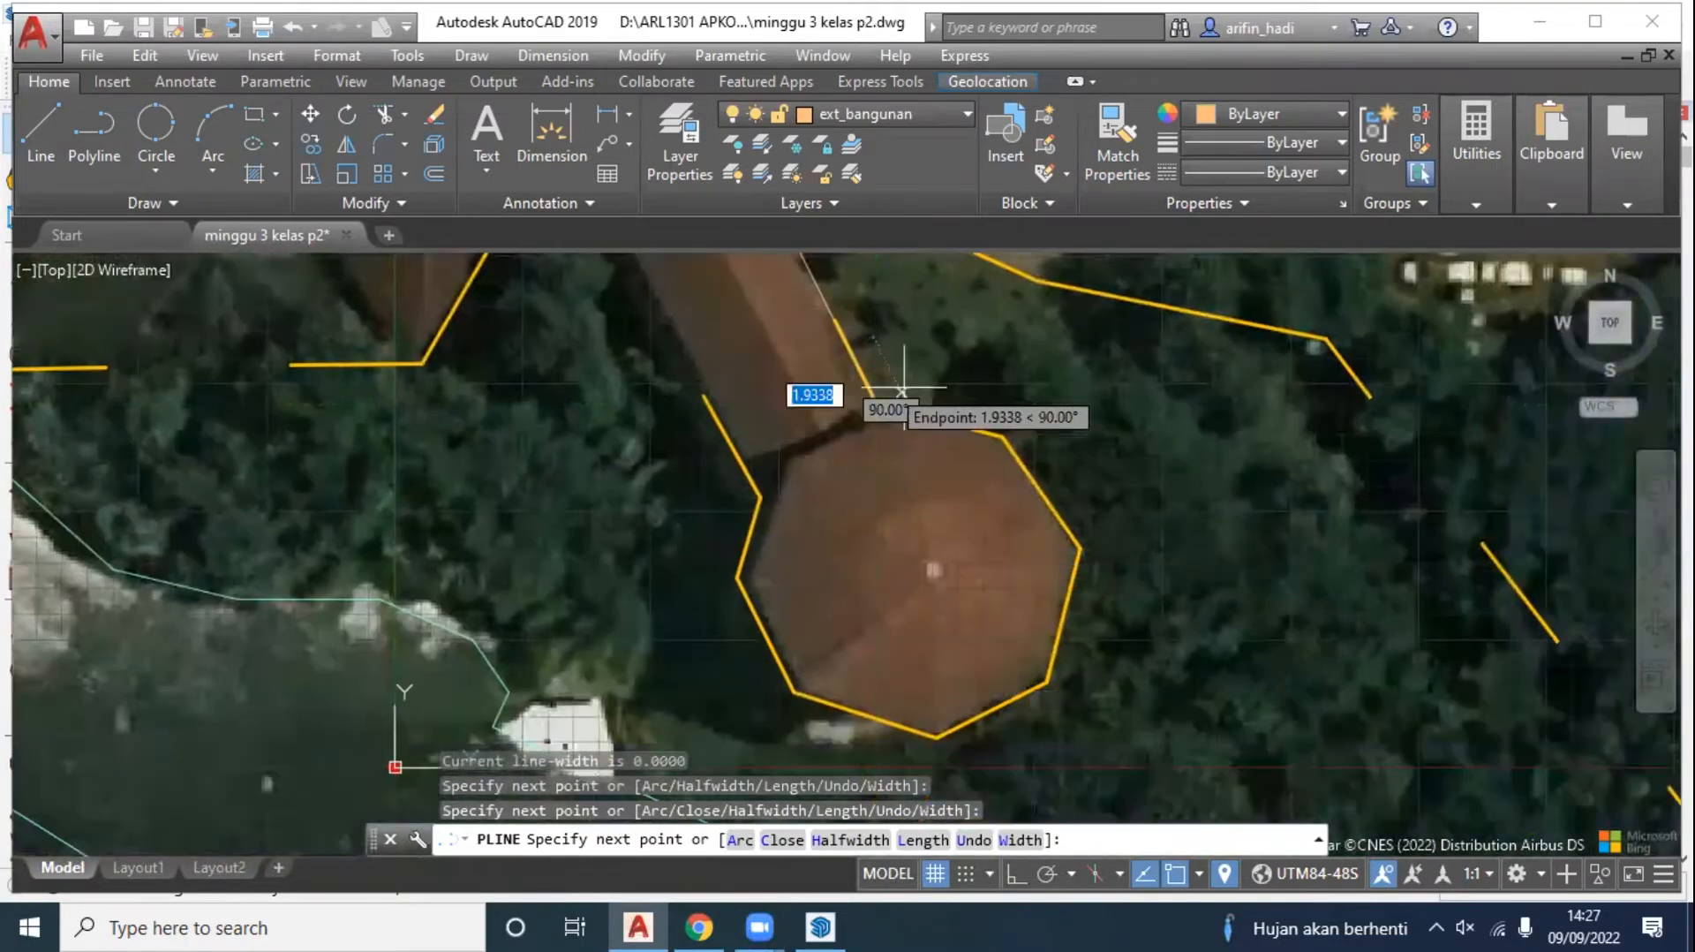
Step: Continue the polyline clockwise around the octagonal roof's corners to the walkway's west side and close the outline
click(1002, 434)
click(1079, 548)
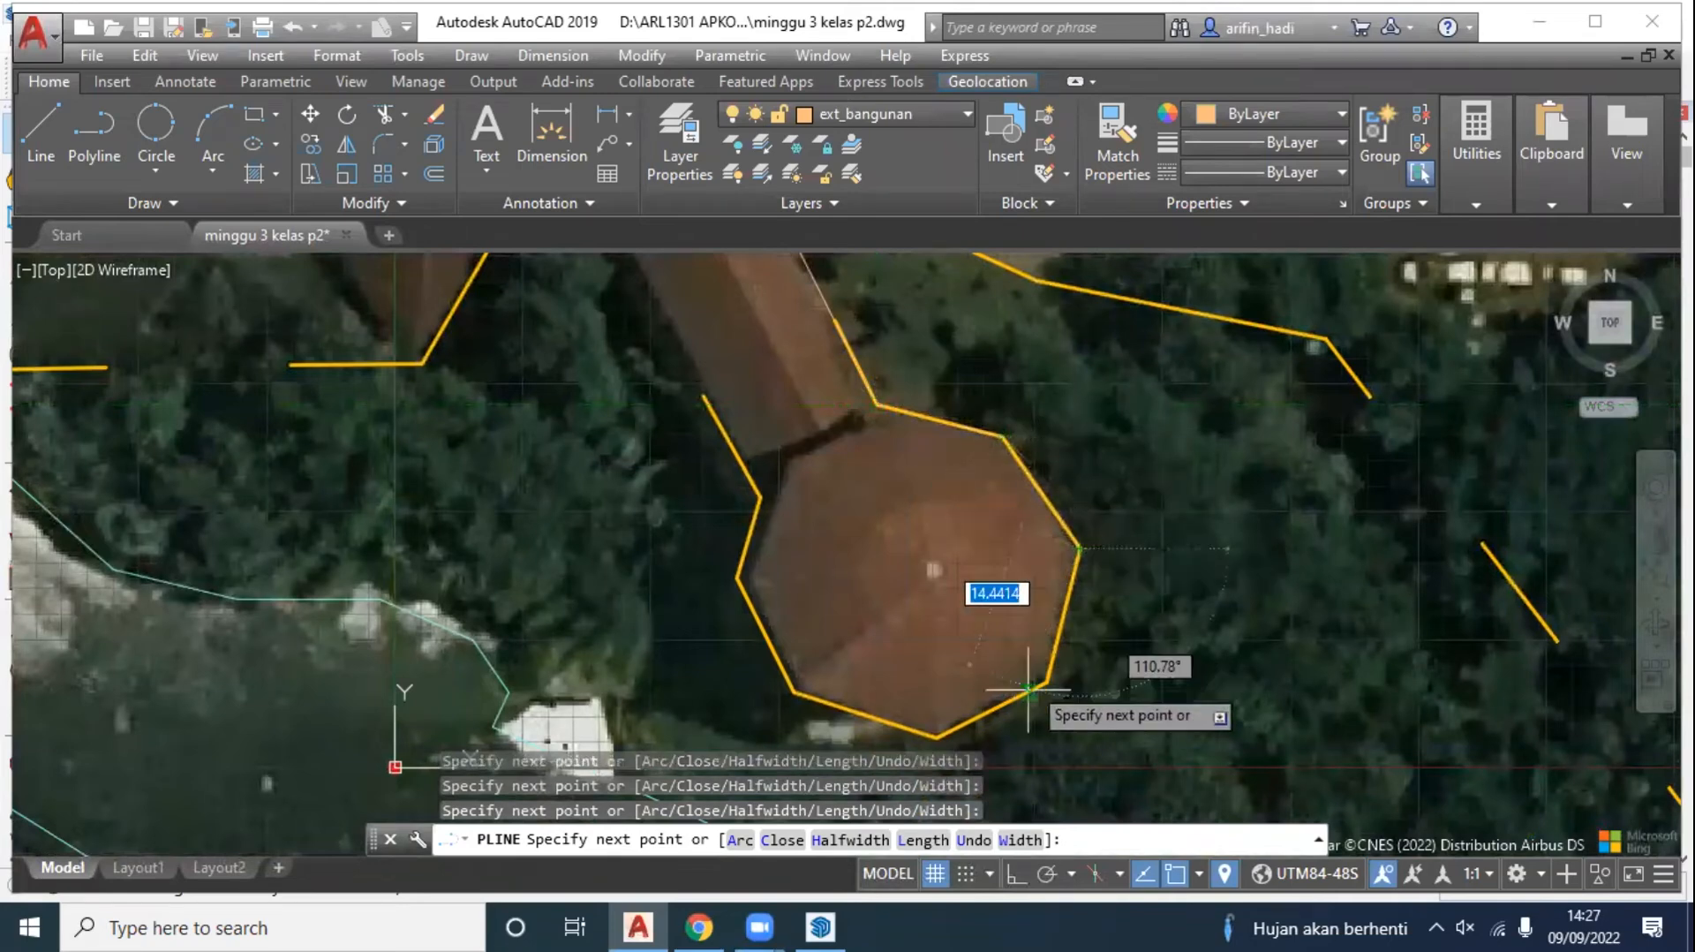
click(1046, 683)
click(938, 734)
click(793, 691)
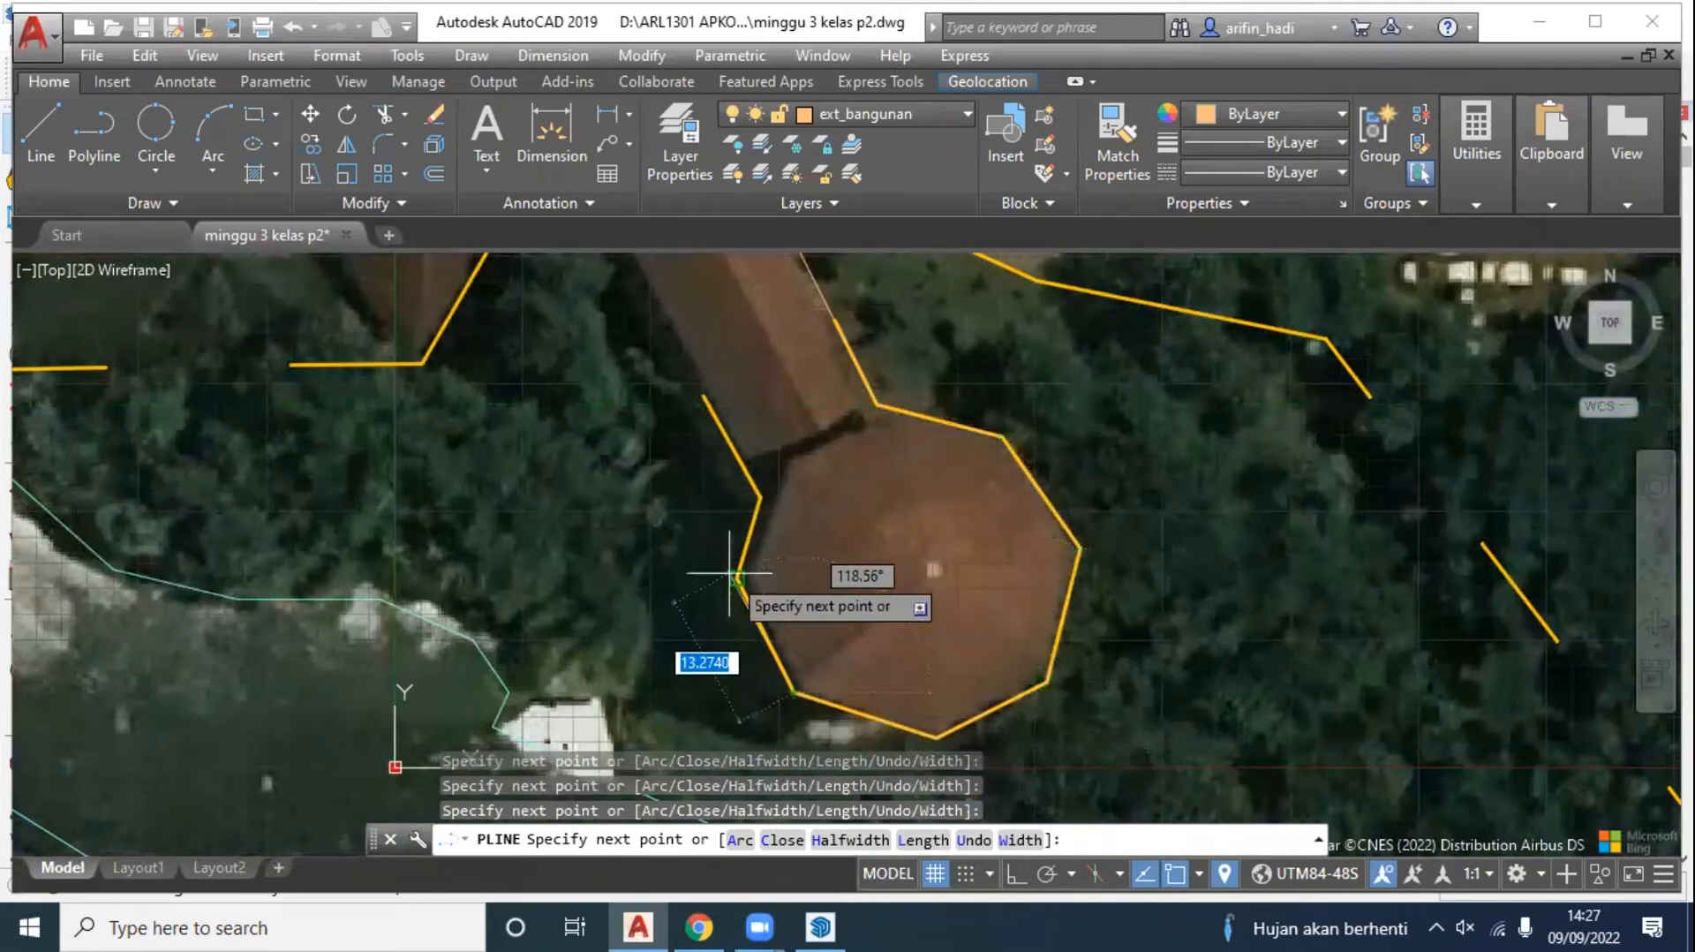
click(736, 577)
click(761, 490)
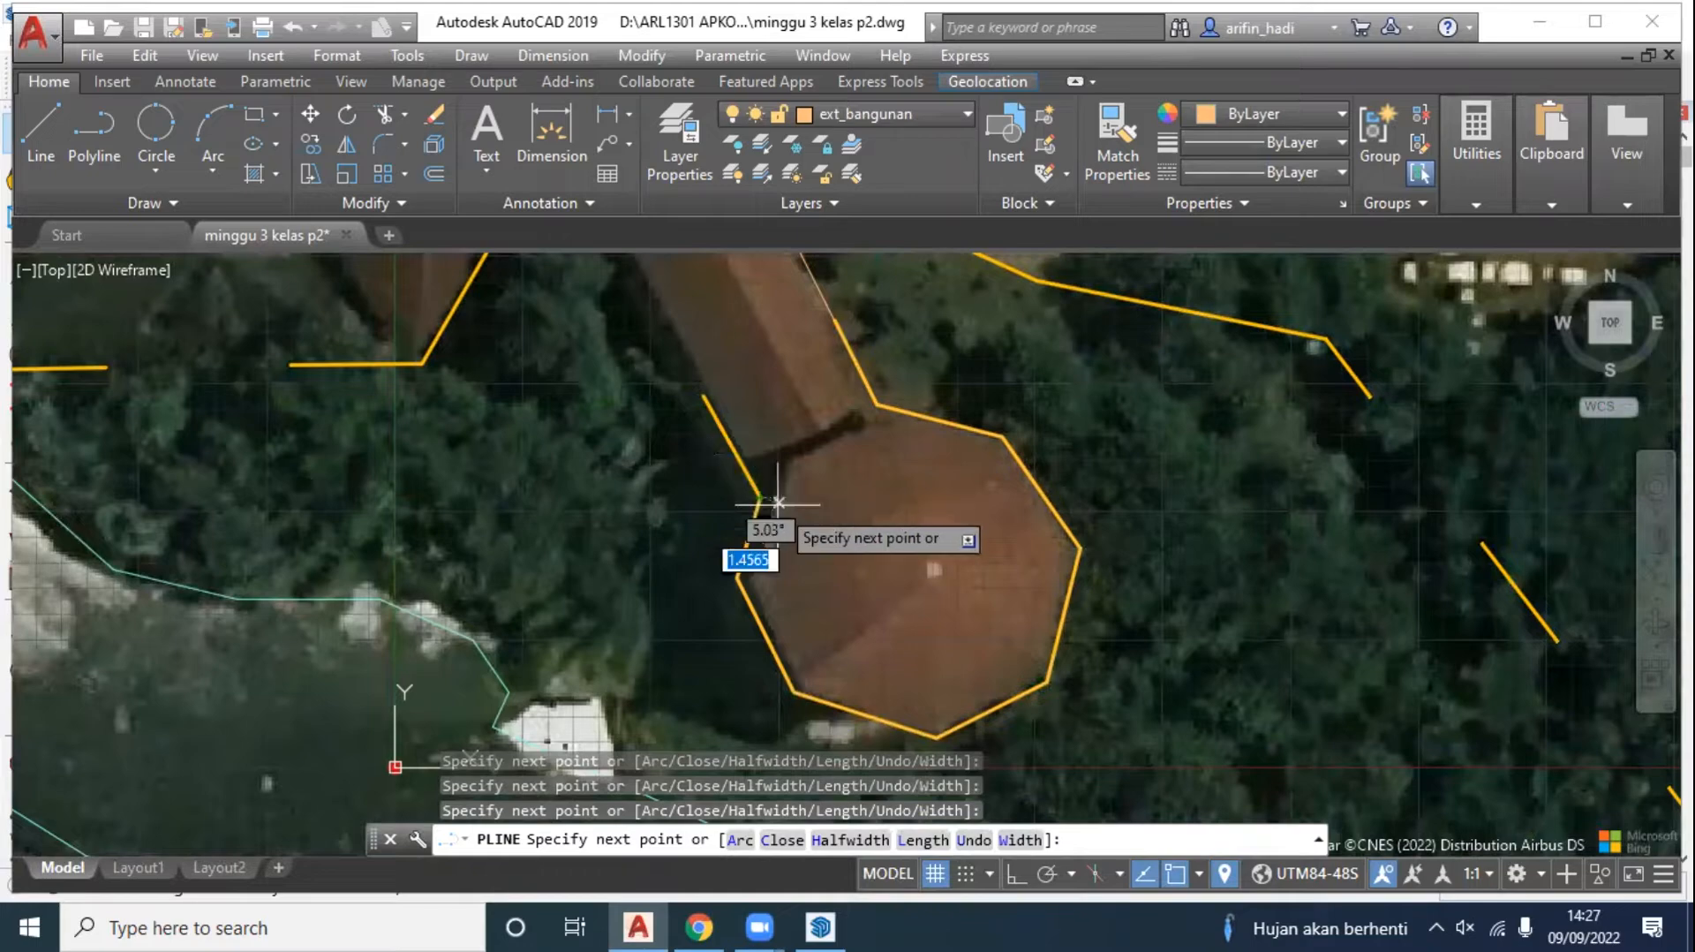
scroll(759, 433, down, 3)
text(c)
key(Return)
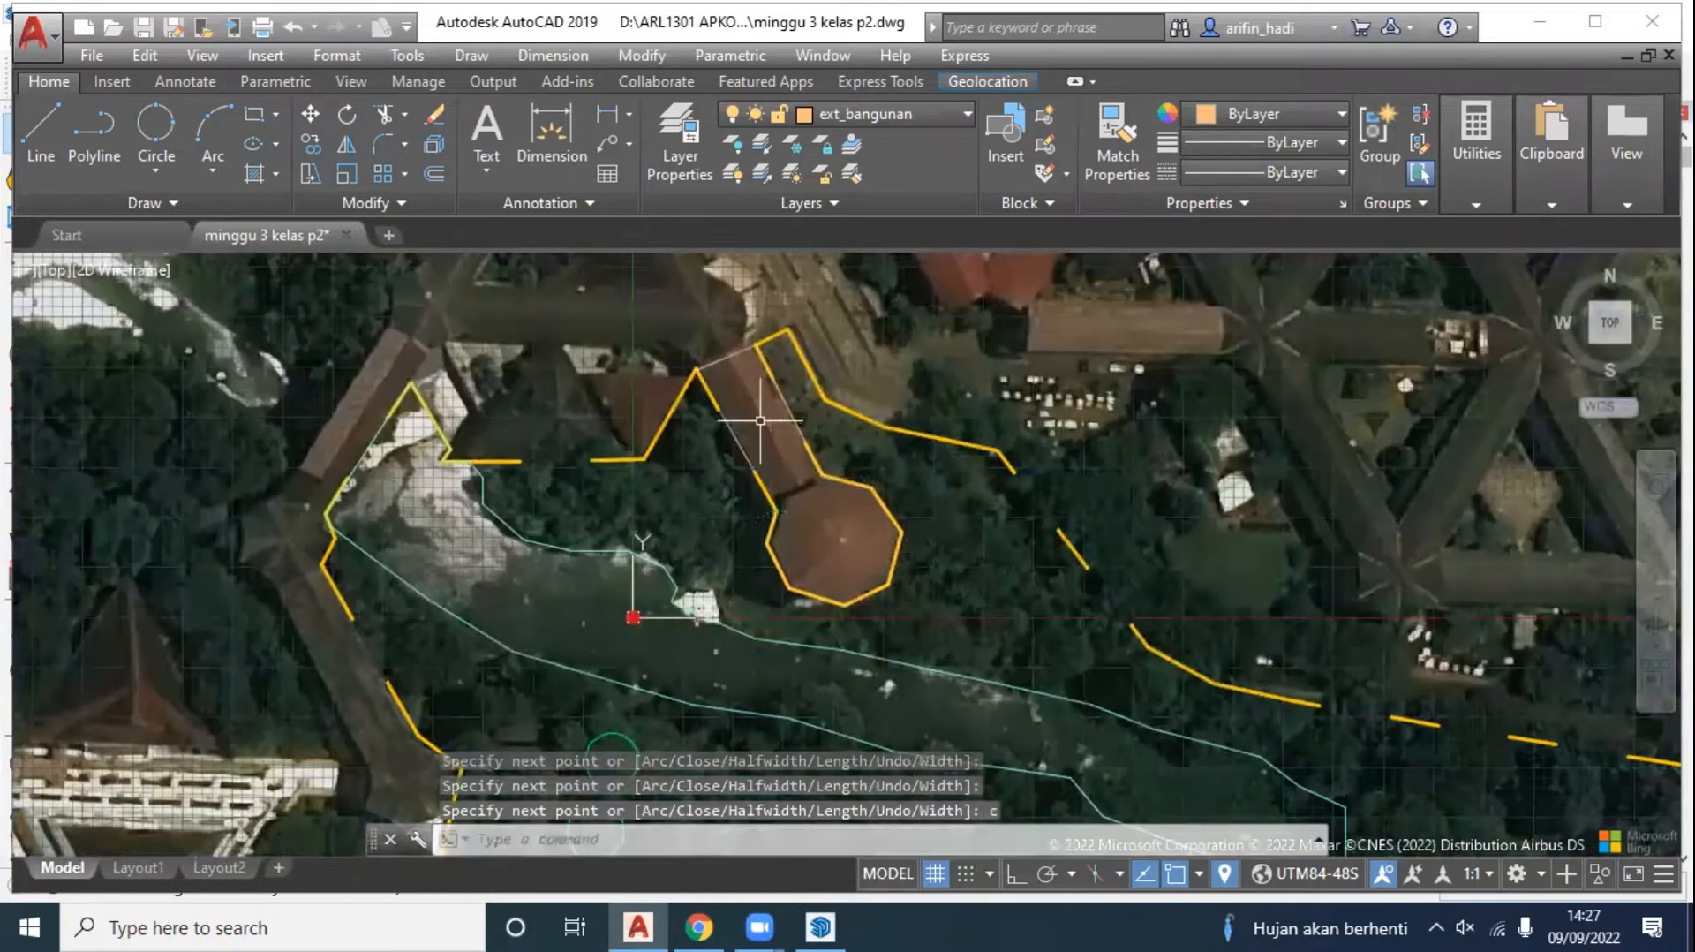
click(682, 152)
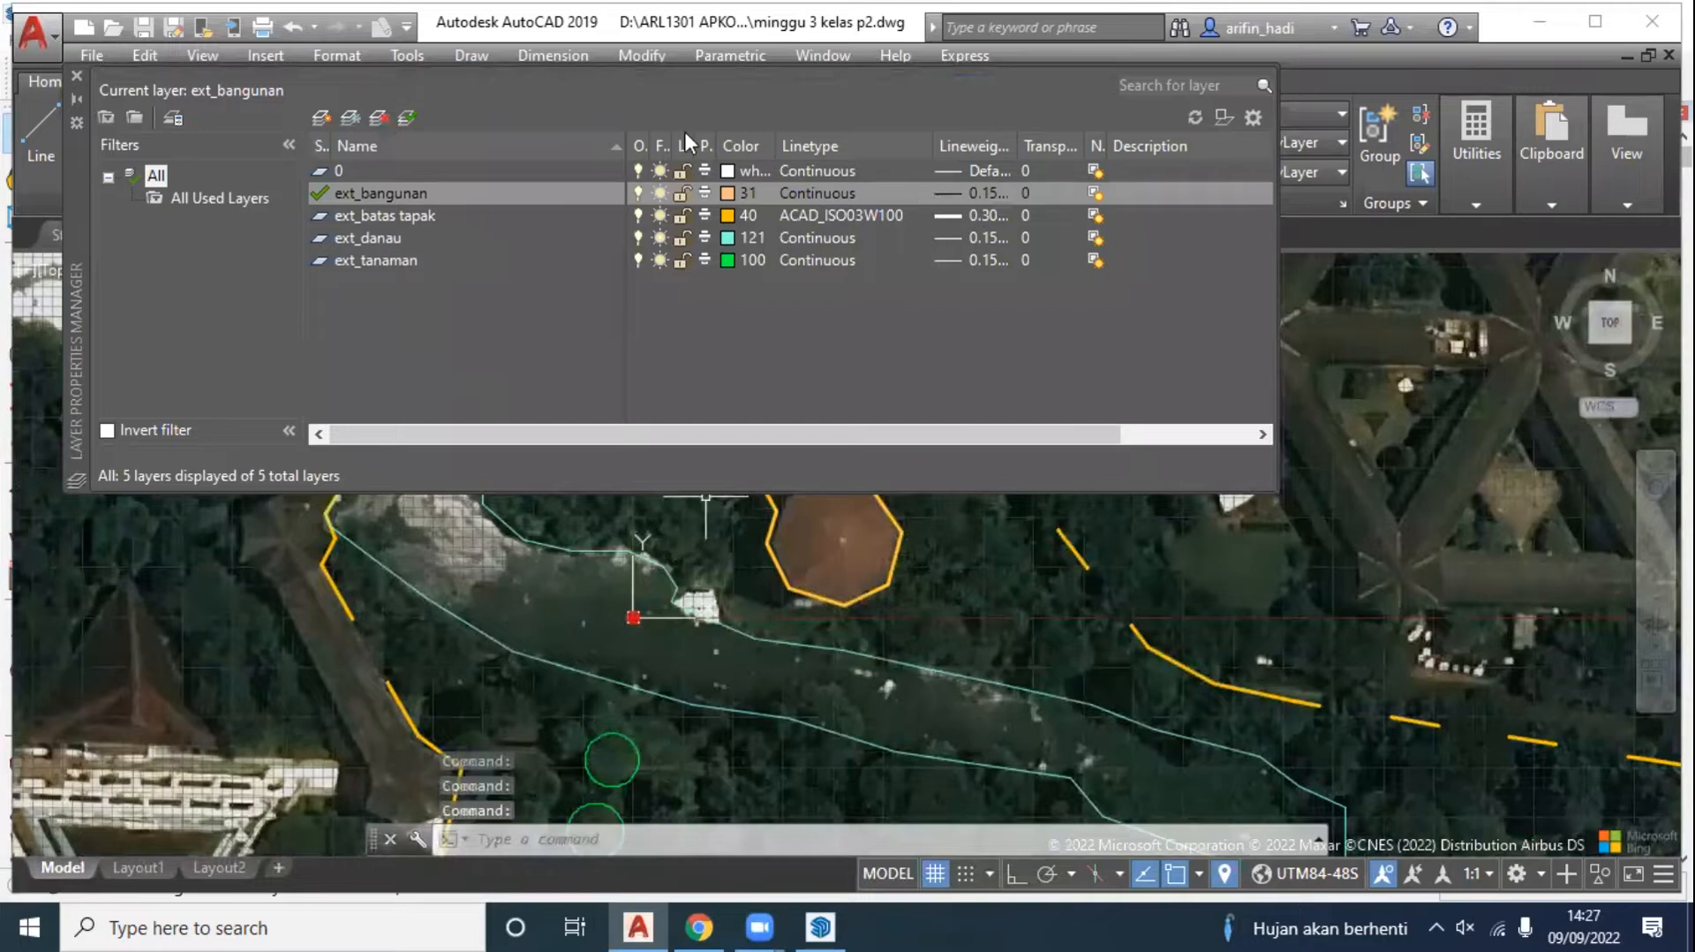
click(80, 74)
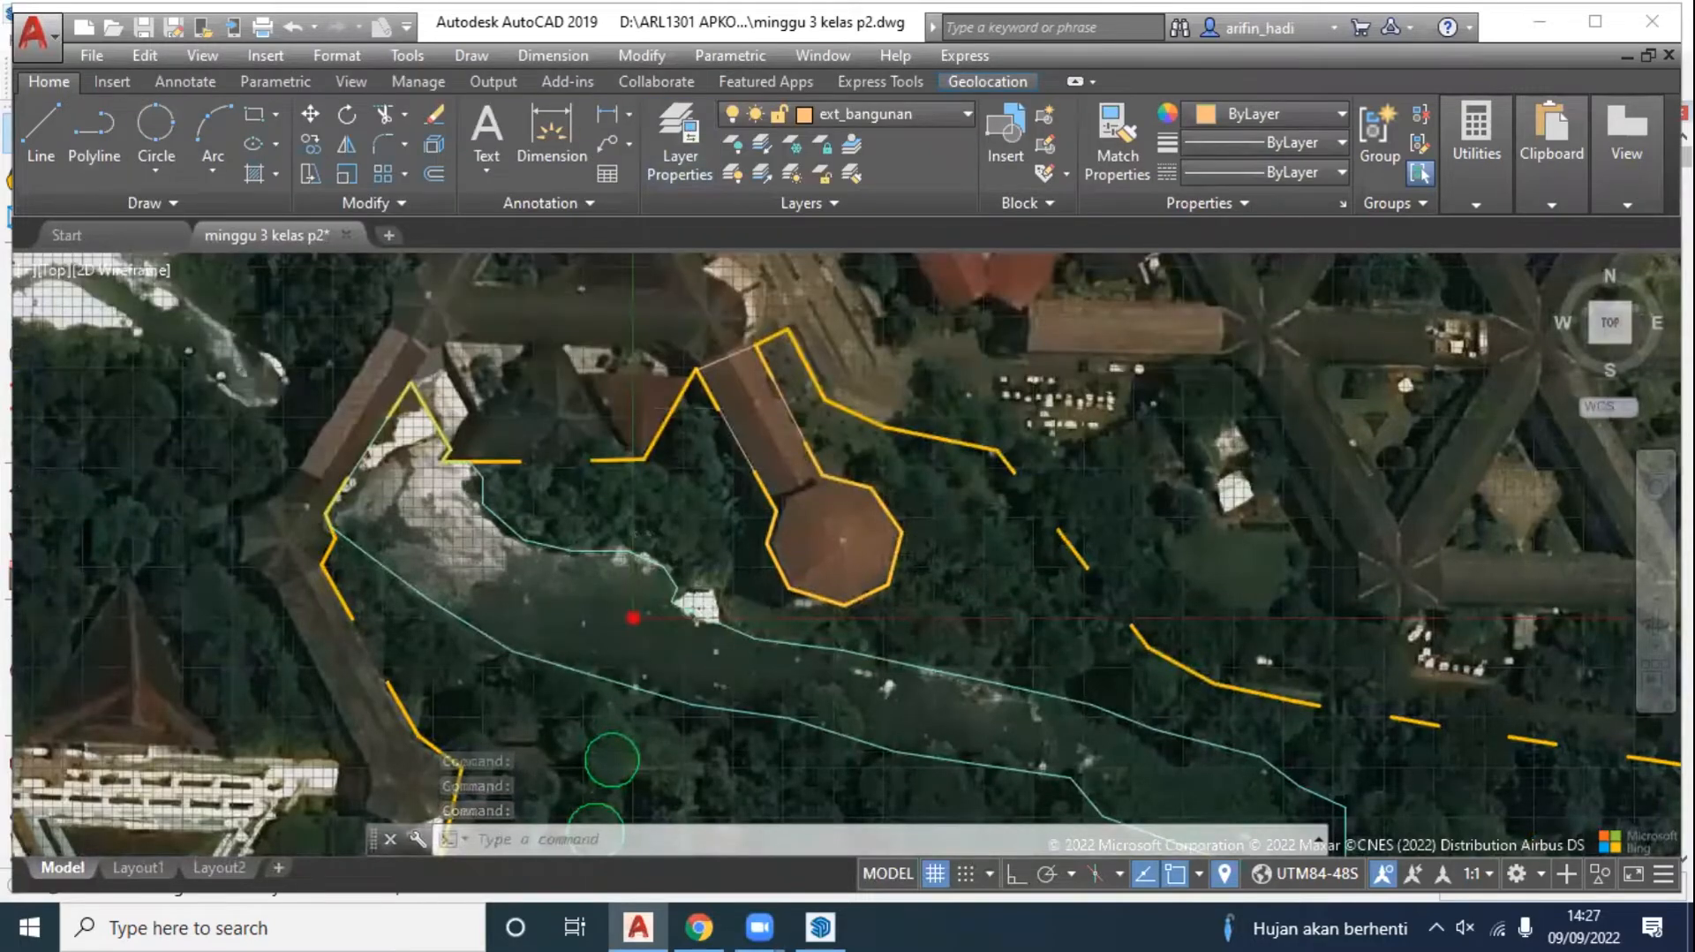
scroll(1148, 477, down, 2)
middle_drag(1139, 482, 1033, 368)
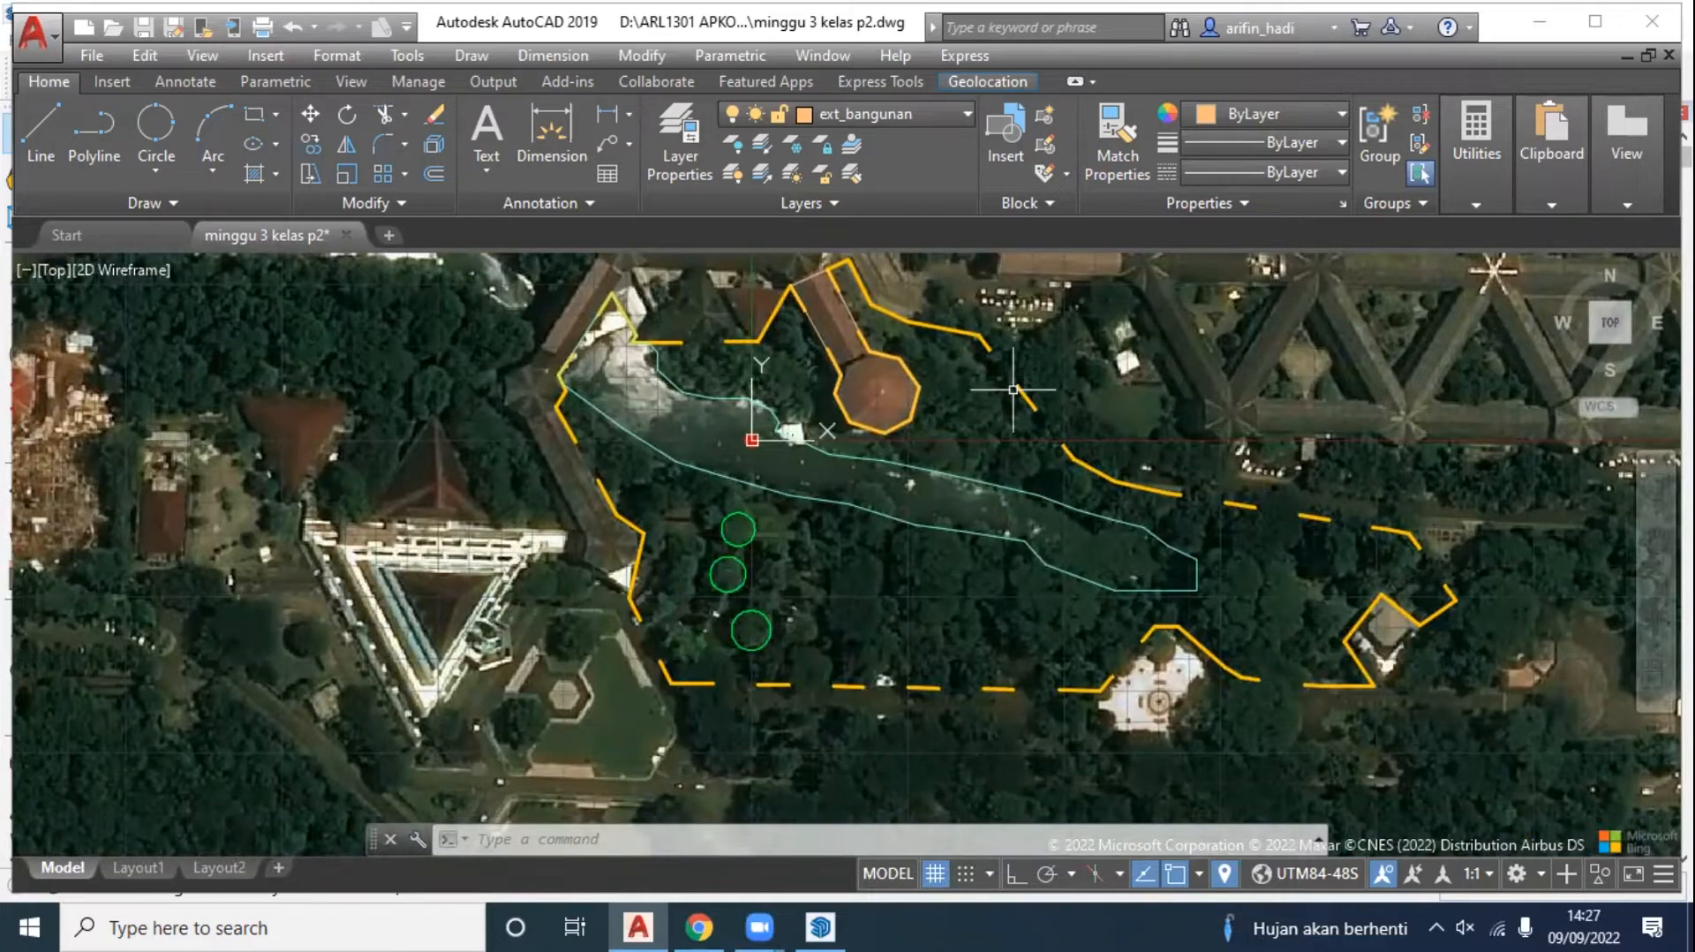
scroll(1015, 485, down, 2)
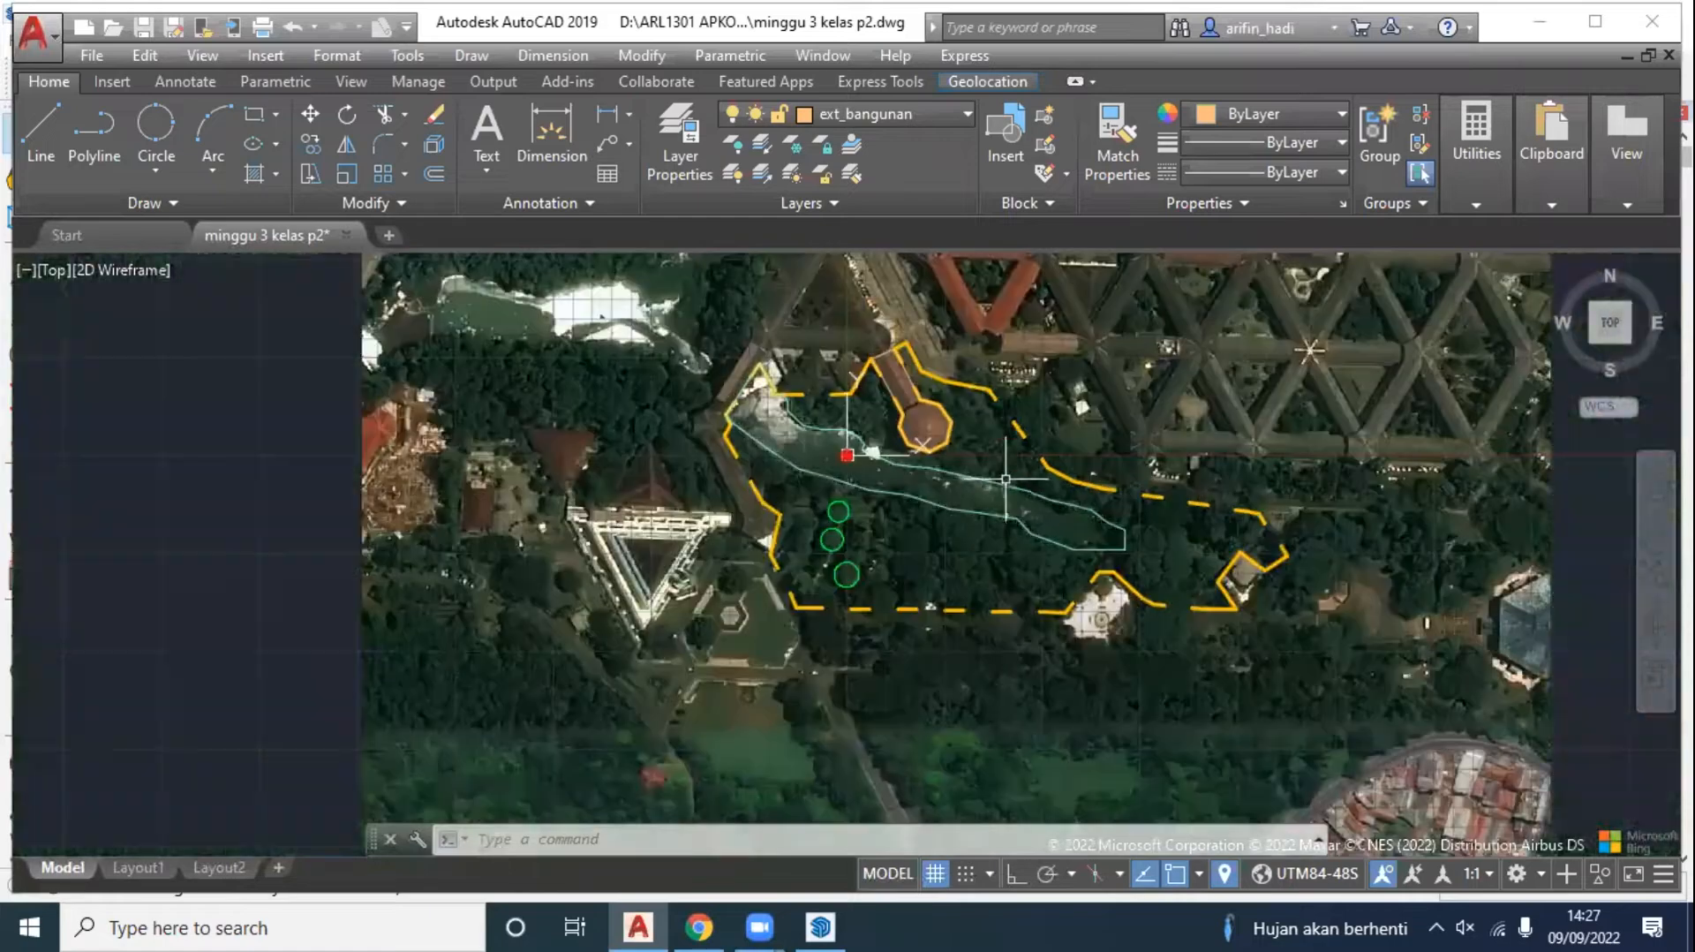
middle_drag(1040, 585, 1015, 654)
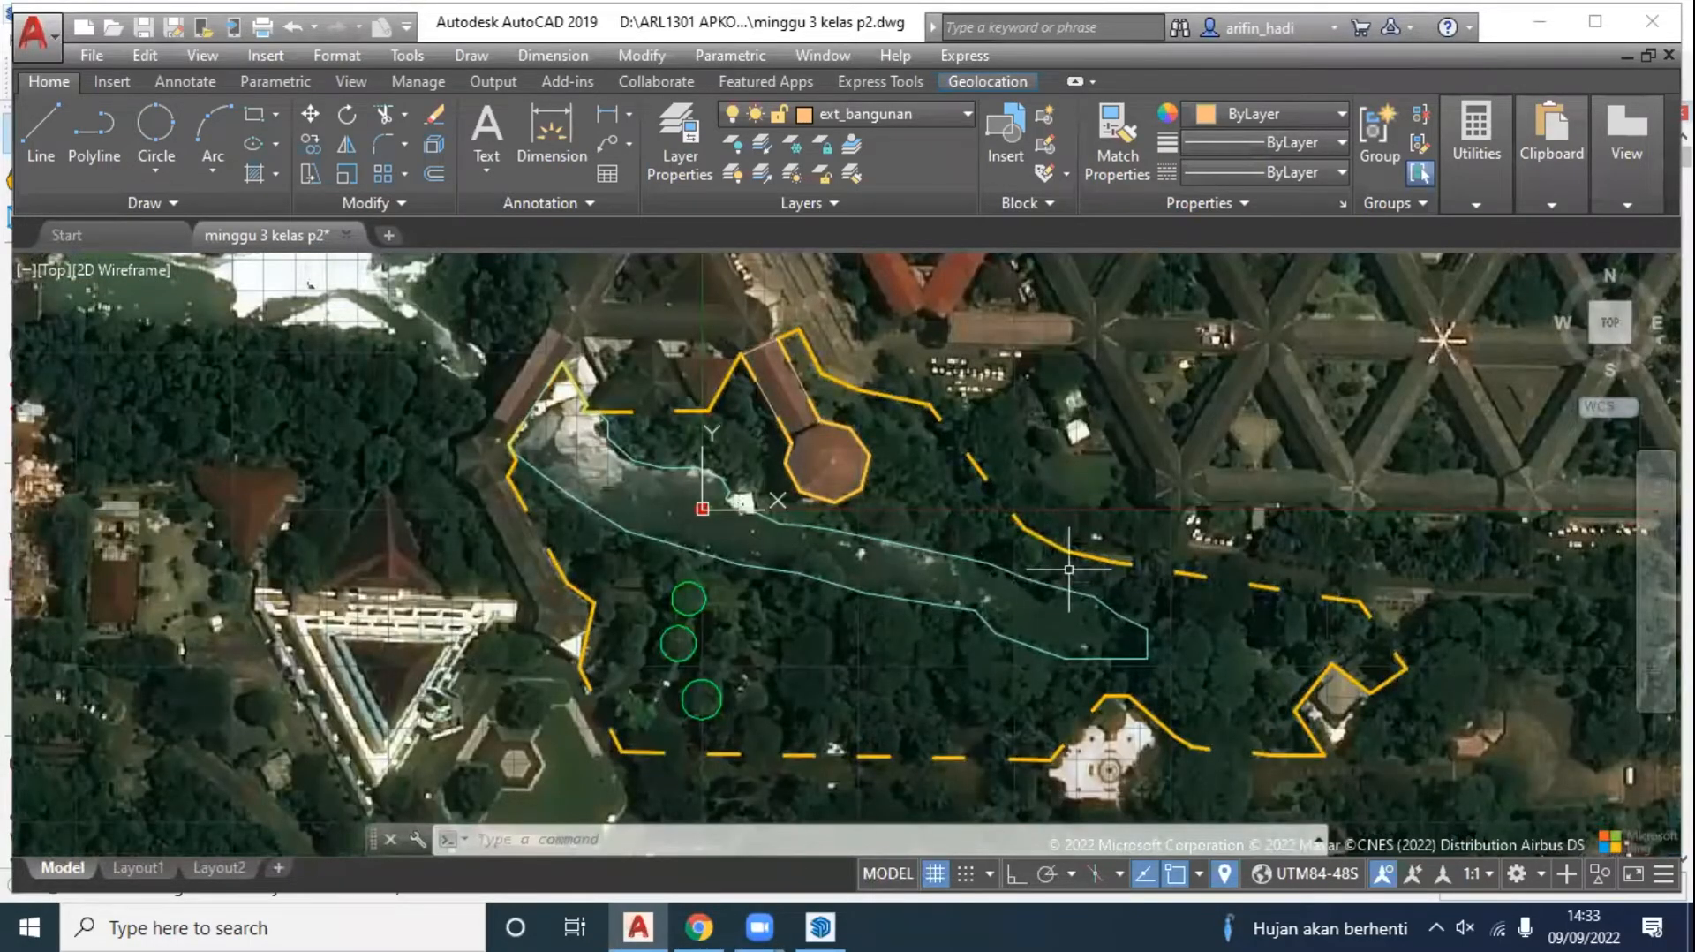
Step: Set the linetype scale of the dashed site boundary polyline to 0.5 and deselect it
click(1078, 560)
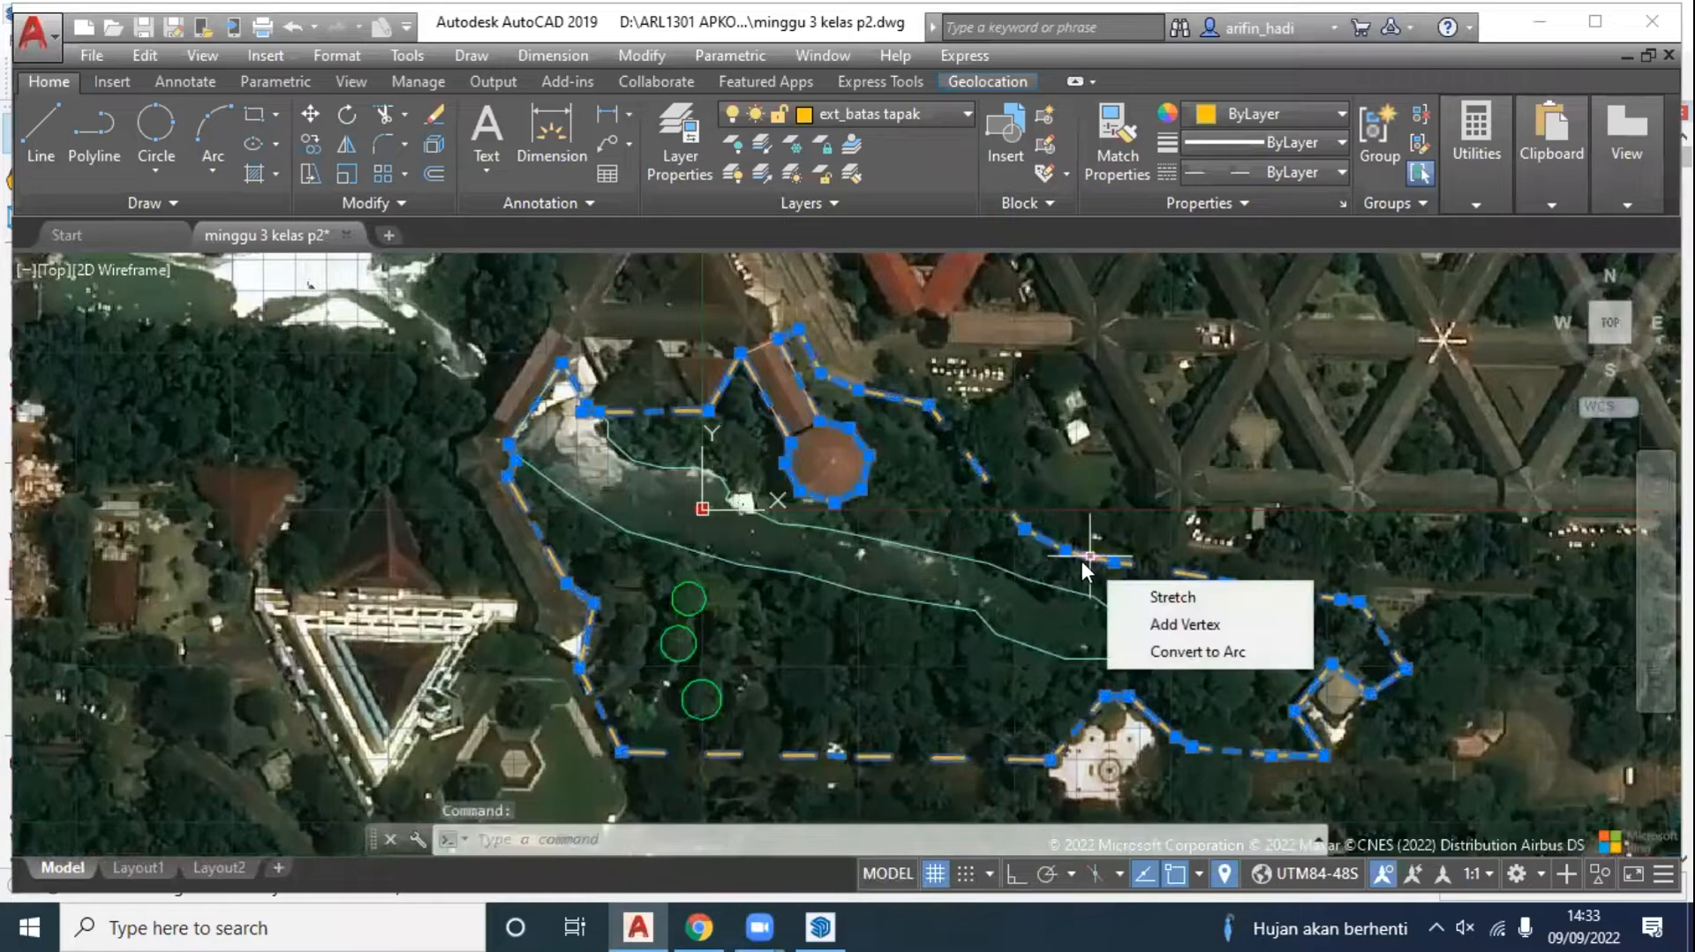
right_click(1082, 560)
click(1143, 855)
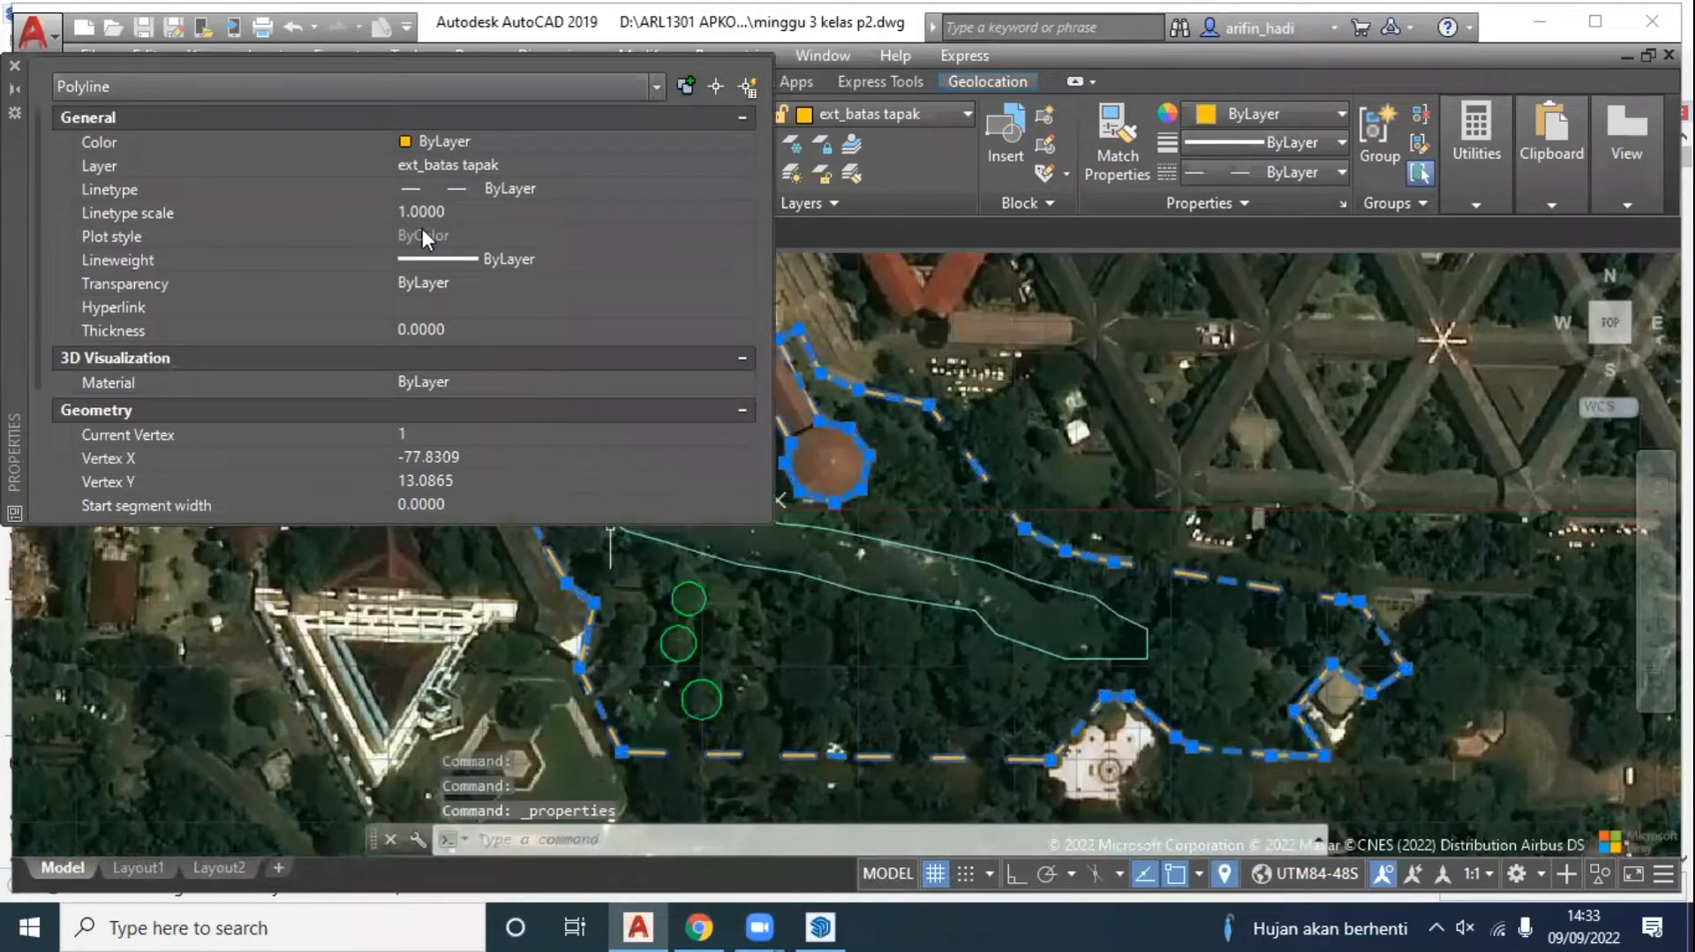
click(444, 214)
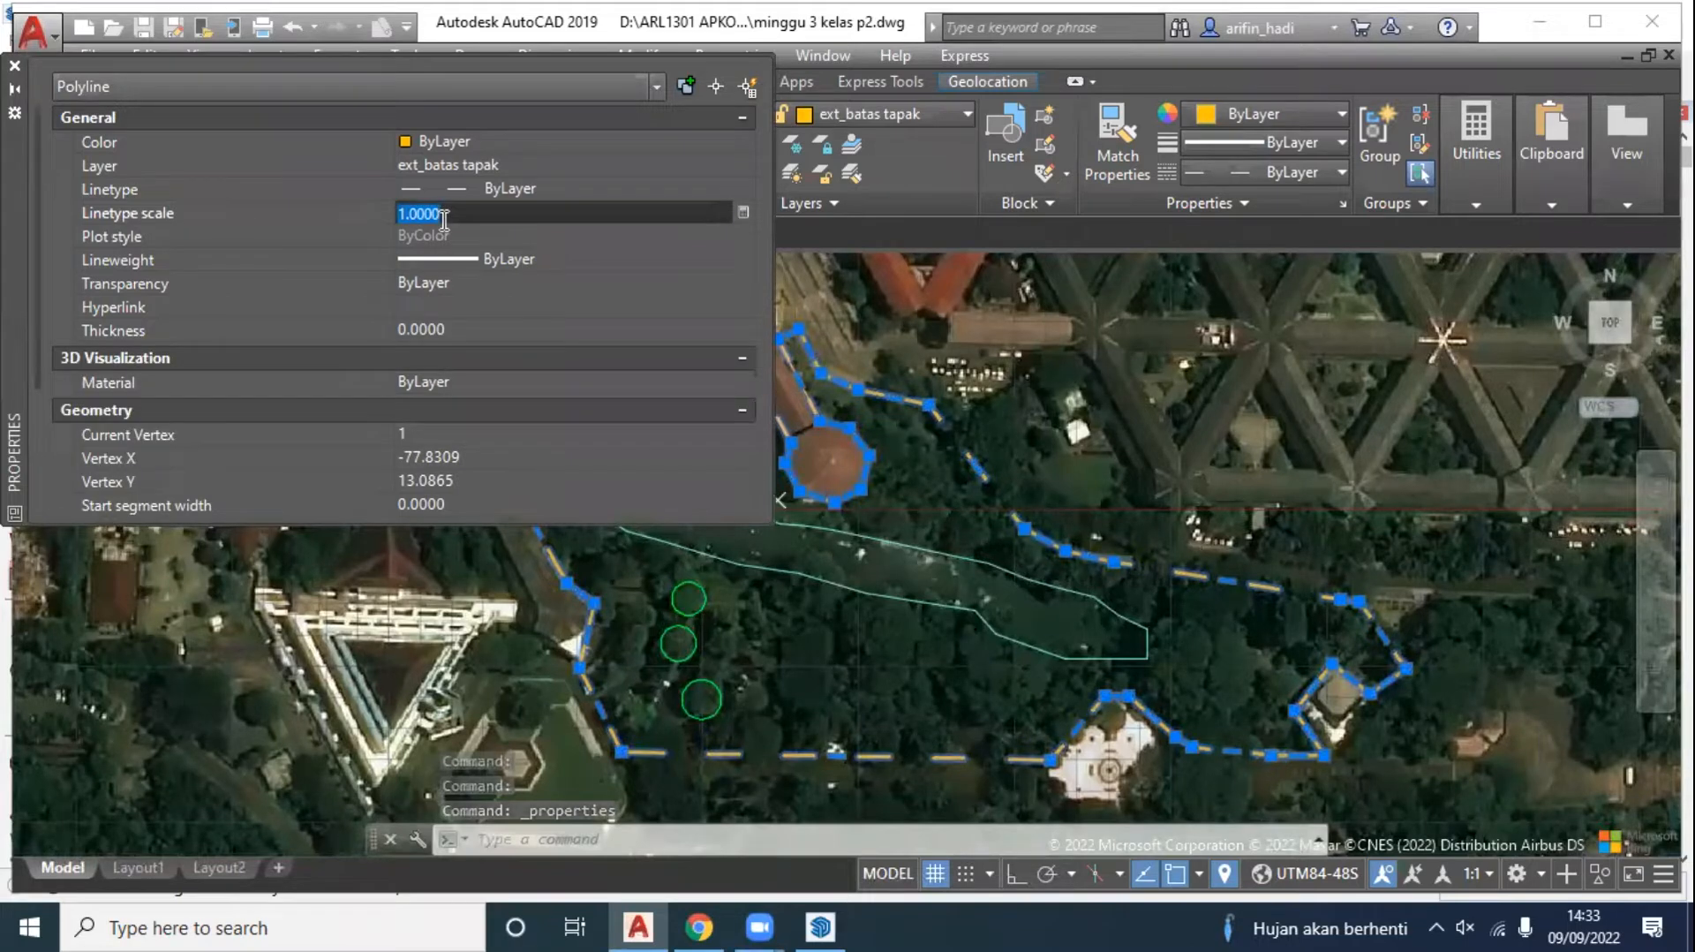
text(0.5)
key(Return)
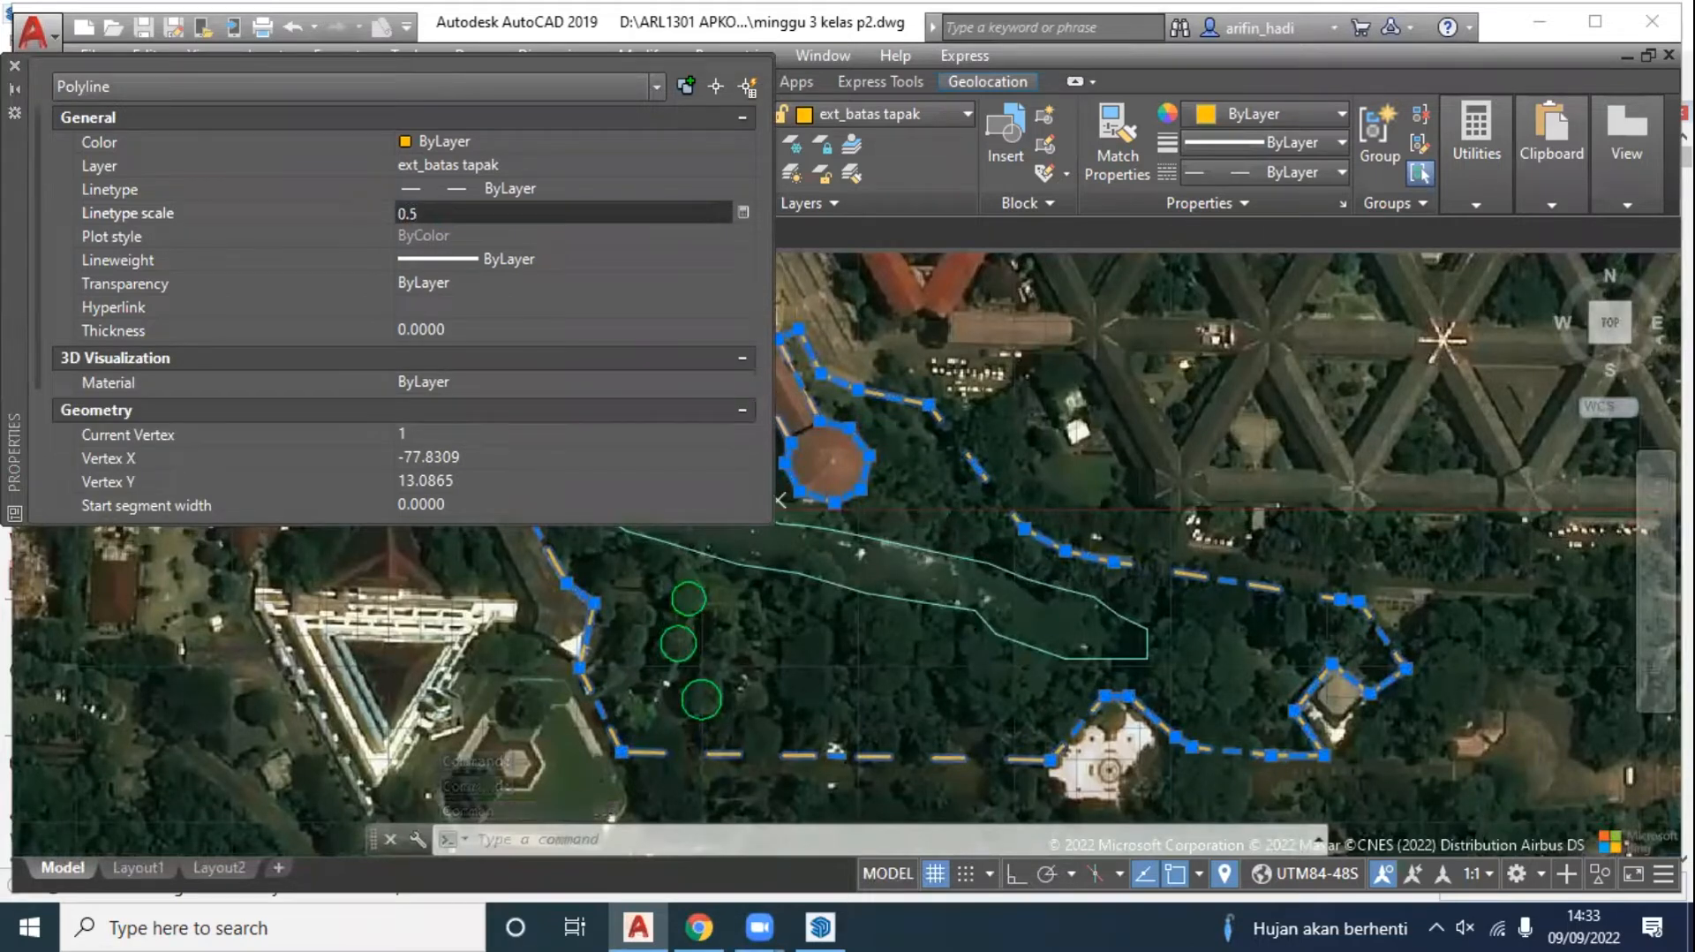
scroll(825, 800, up, 2)
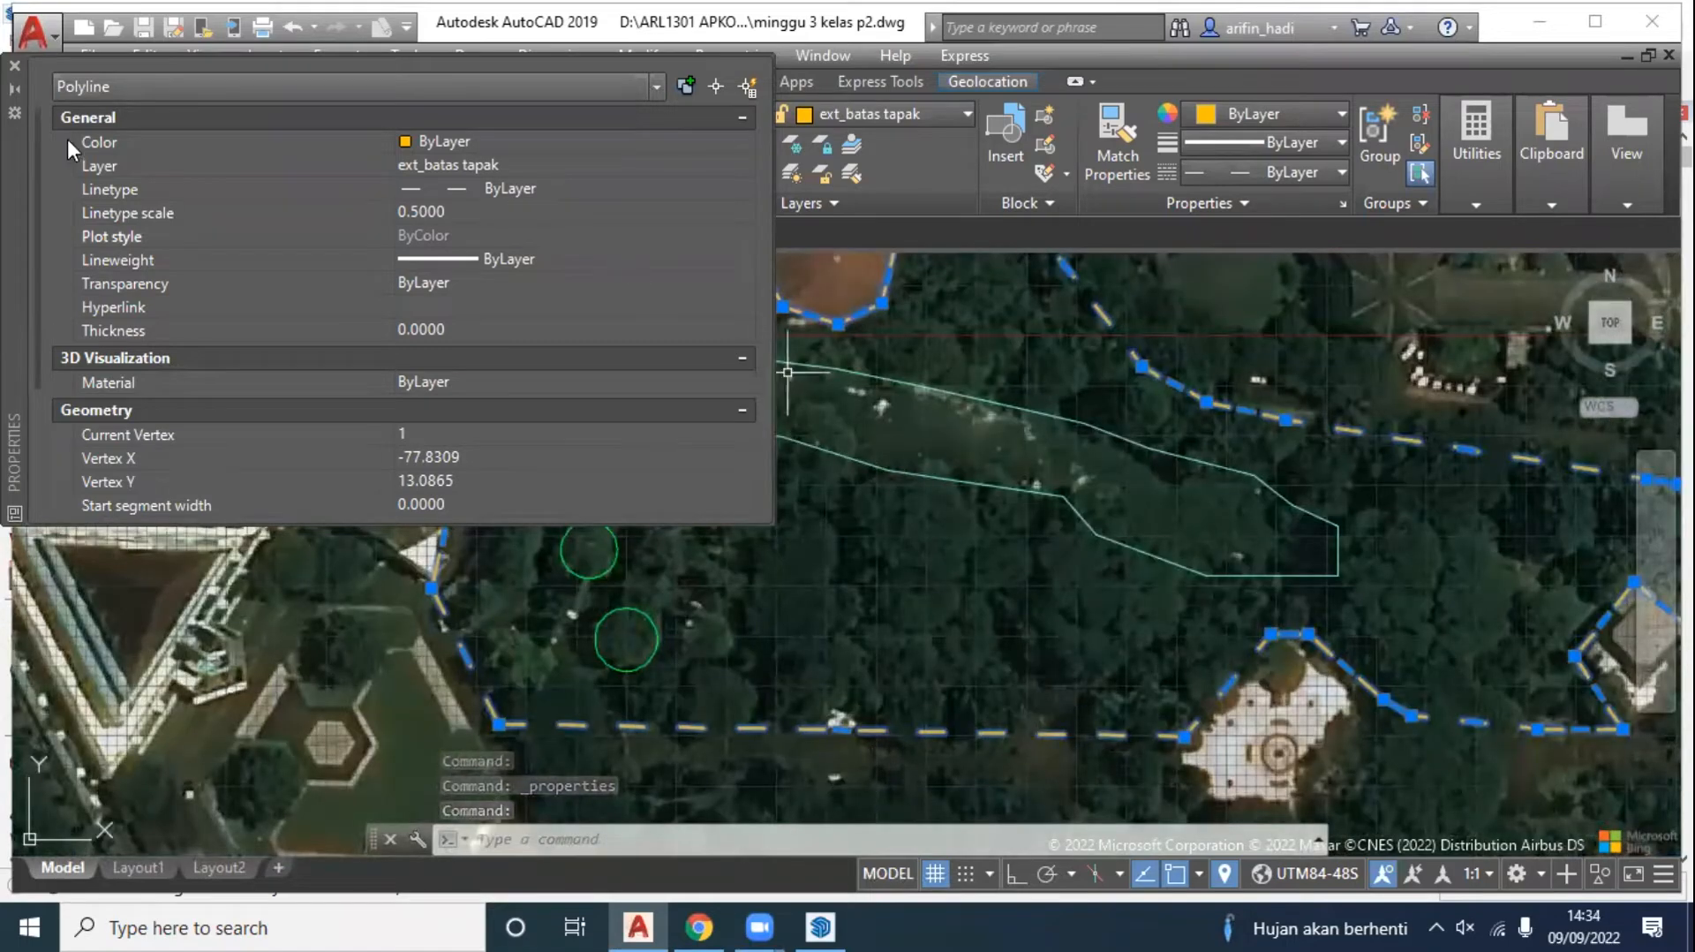
click(15, 87)
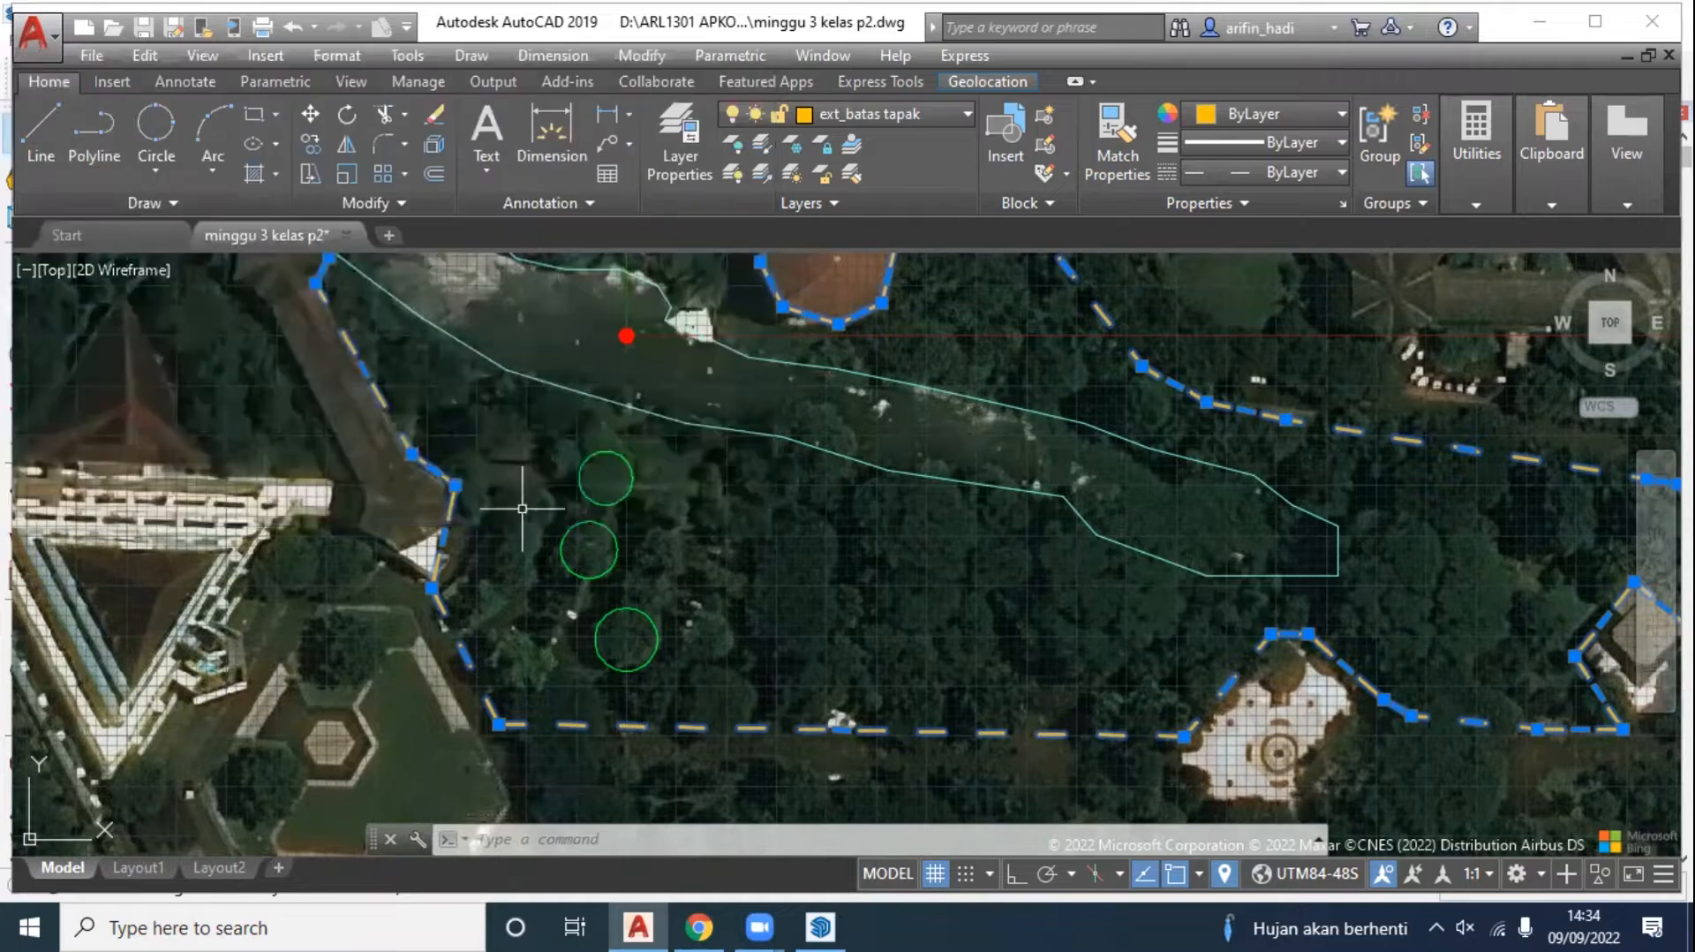
key(Escape)
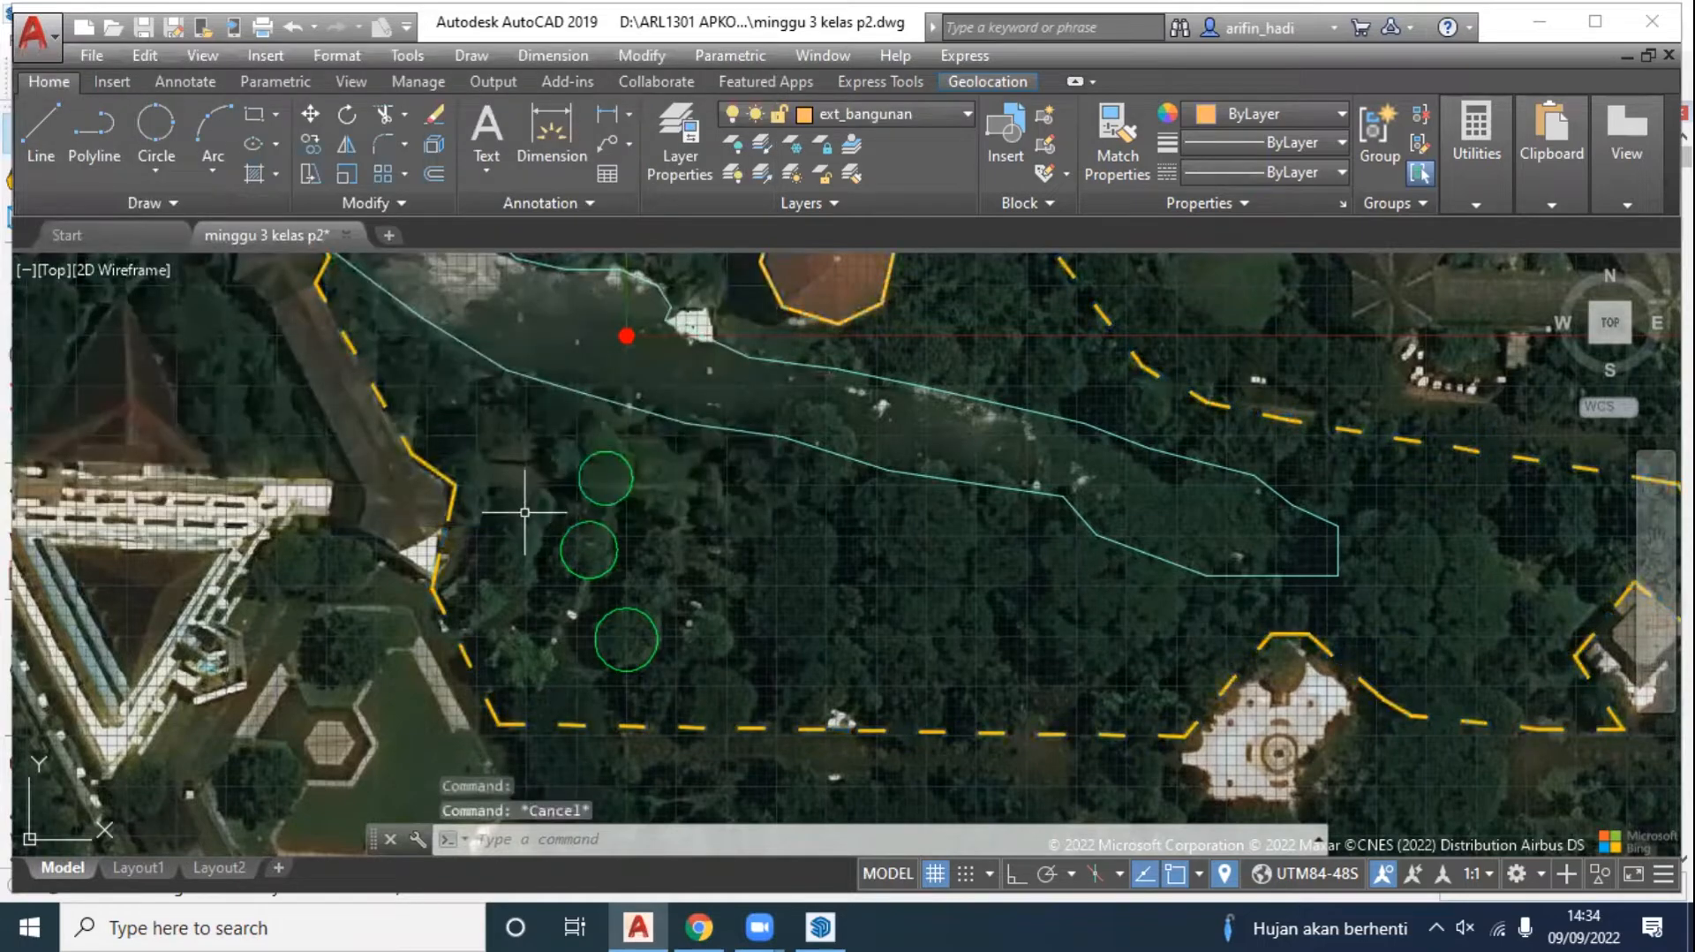
Step: Draw a three-point circle around the tree crown near the site boundary's southwest corner
scroll(923, 564, down, 4)
scroll(1068, 481, up, 2)
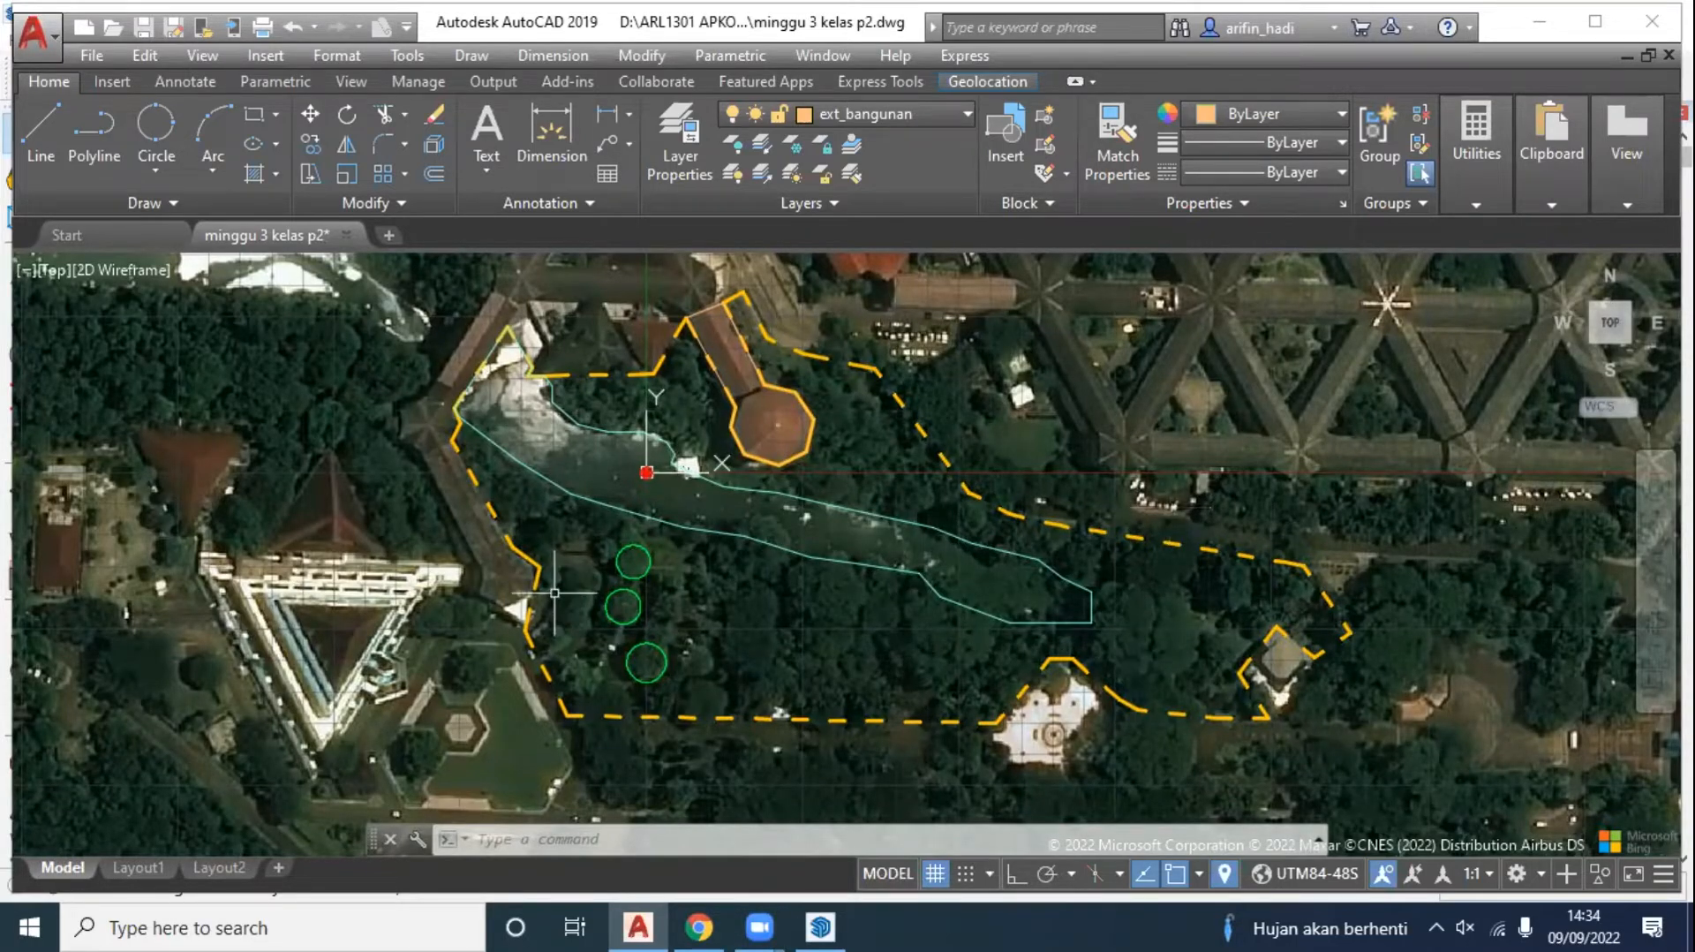
scroll(815, 609, up, 4)
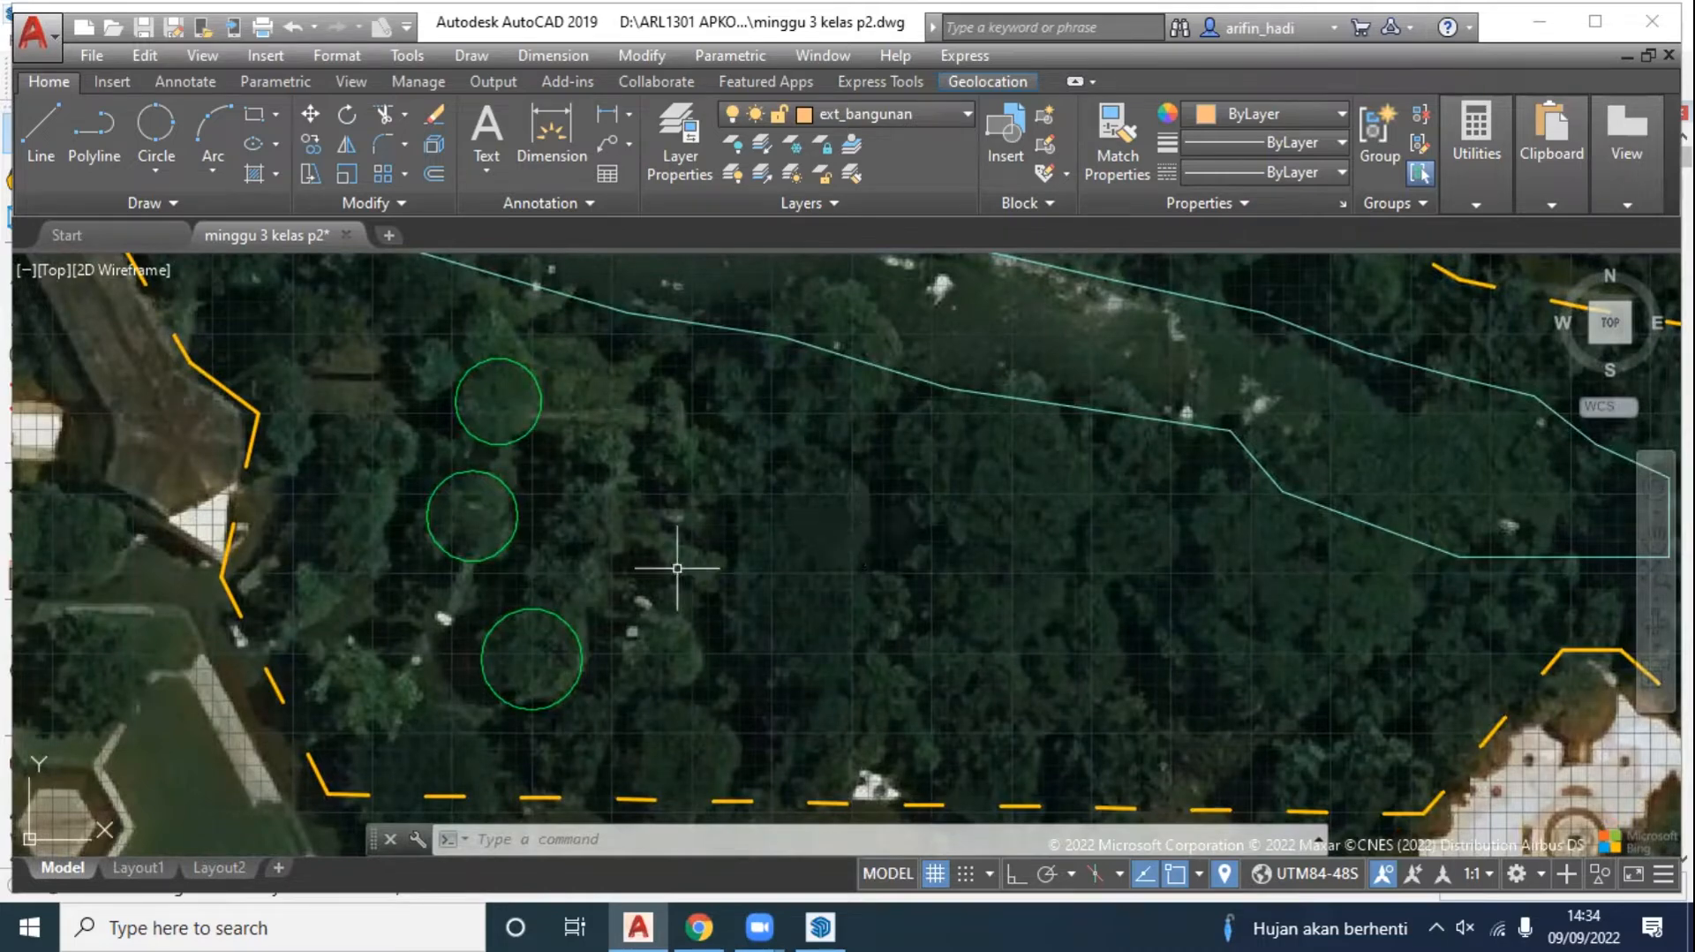
scroll(534, 623, up, 2)
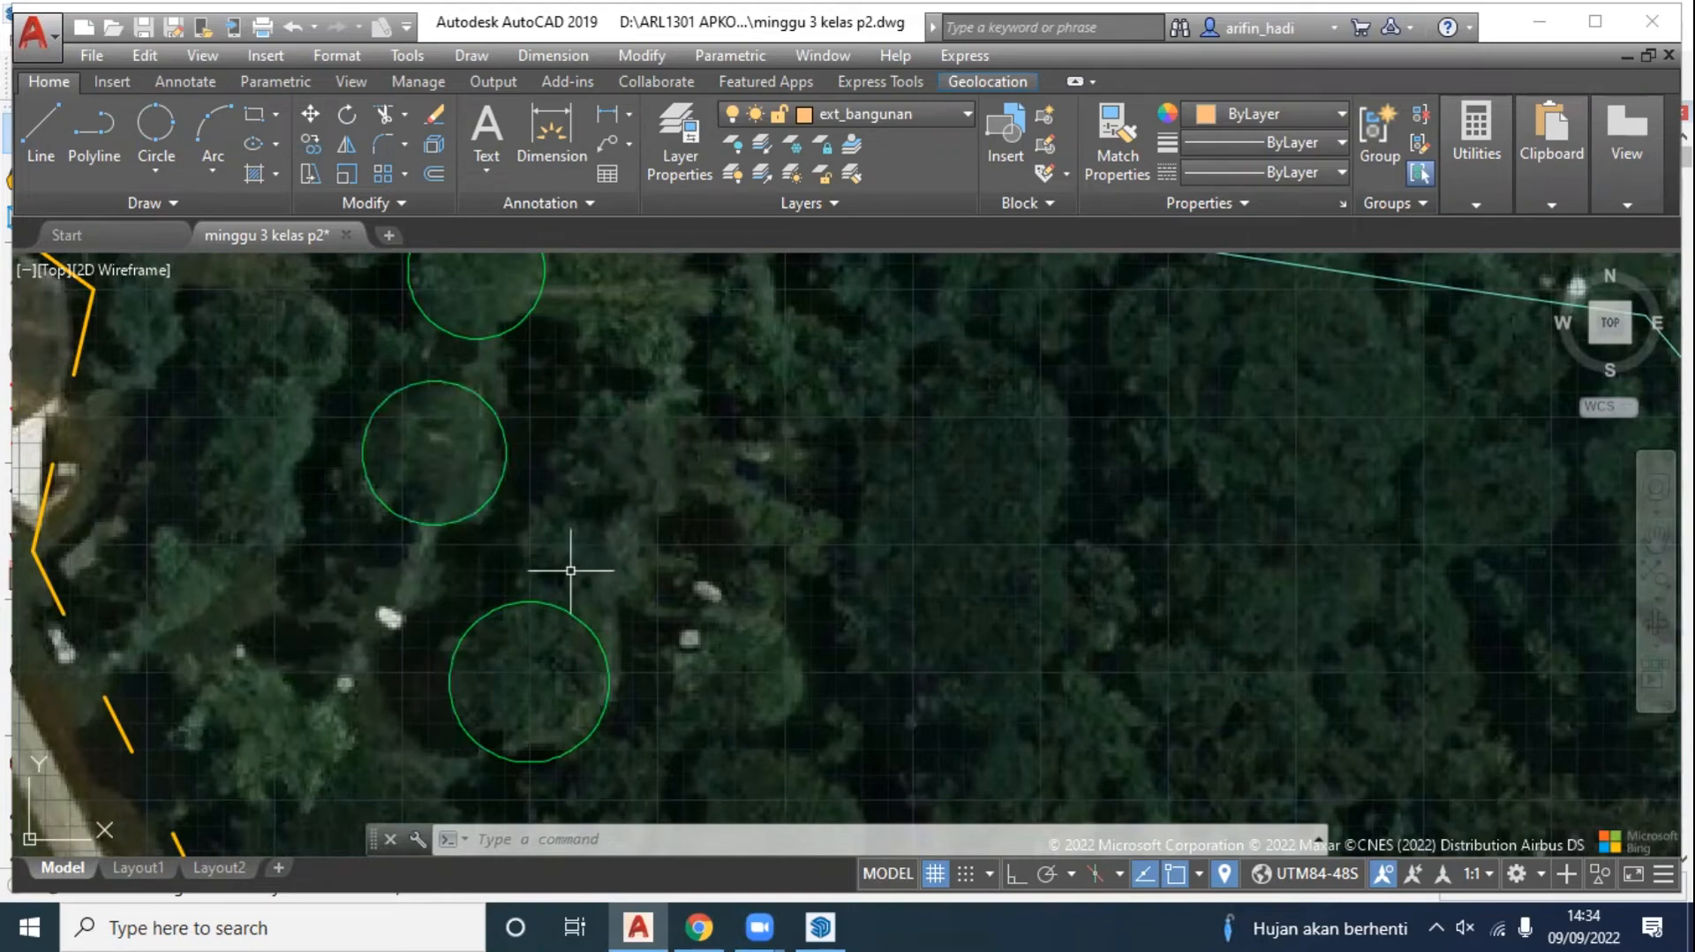
middle_drag(583, 559, 738, 454)
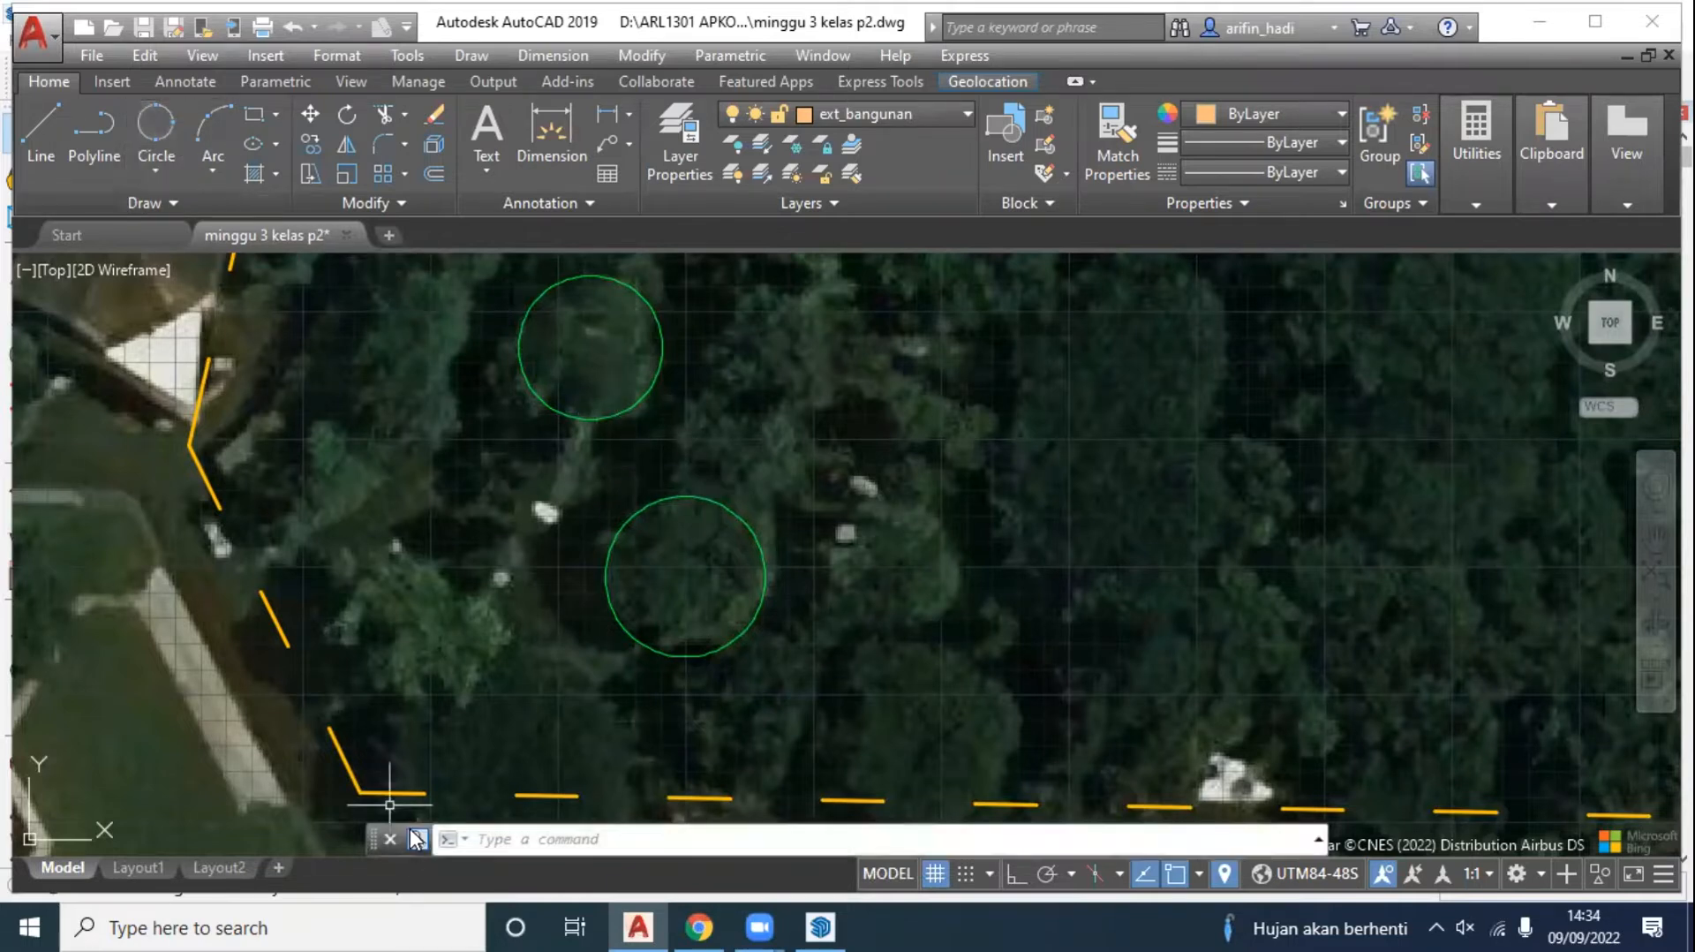
click(142, 155)
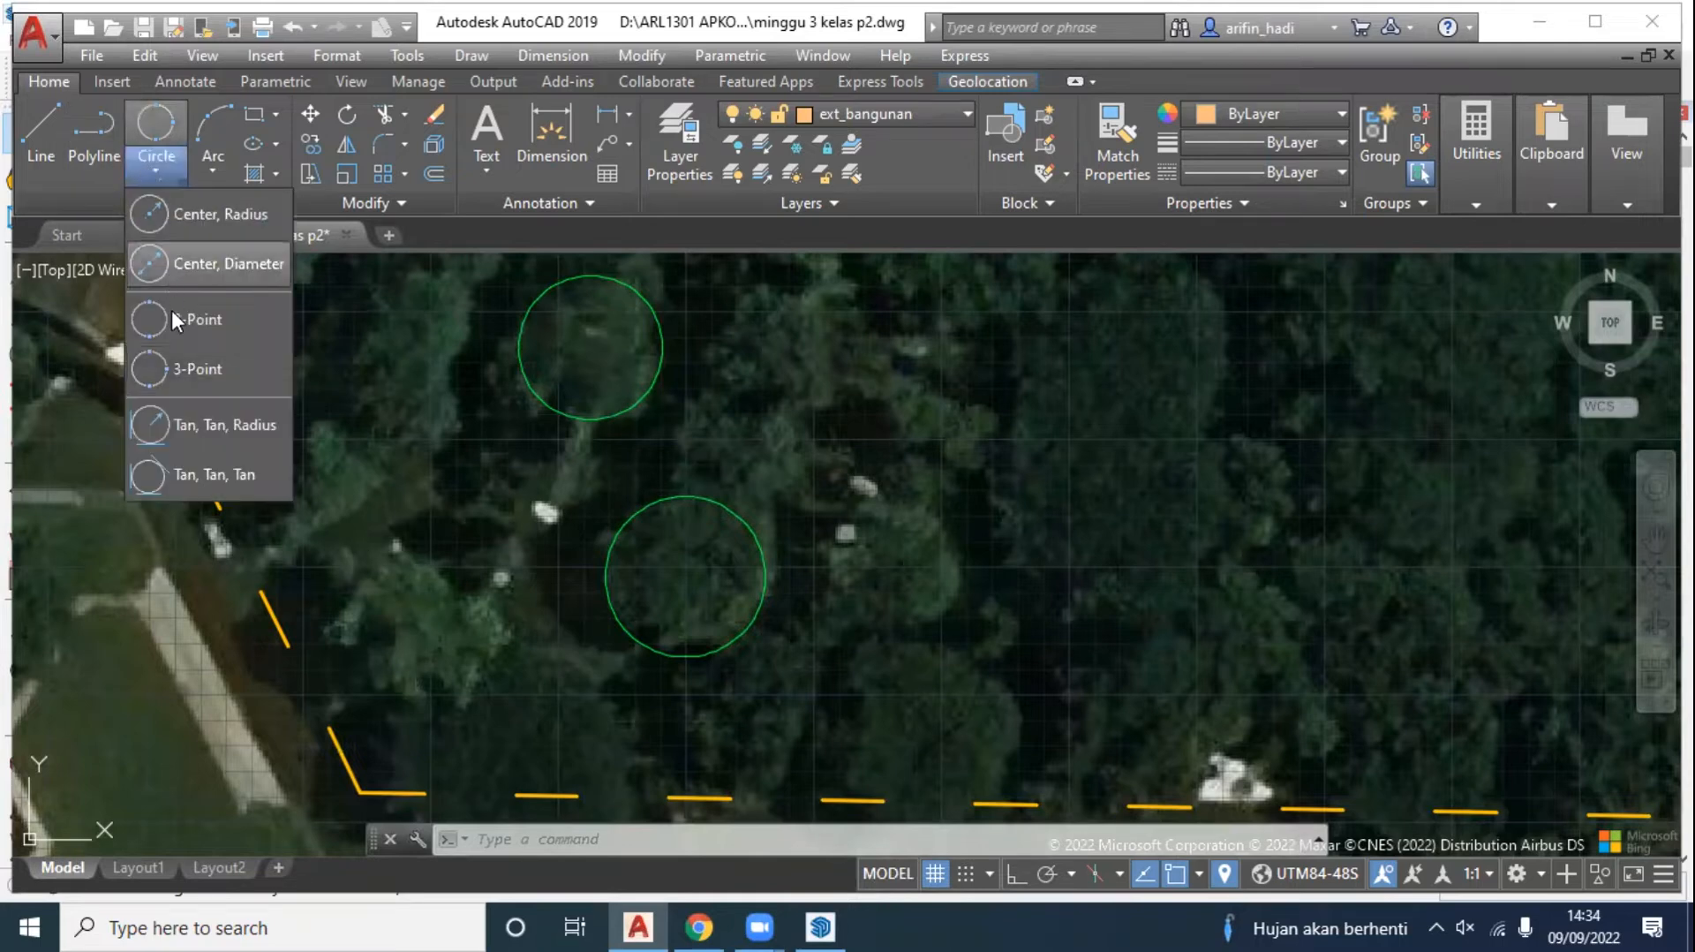
click(188, 379)
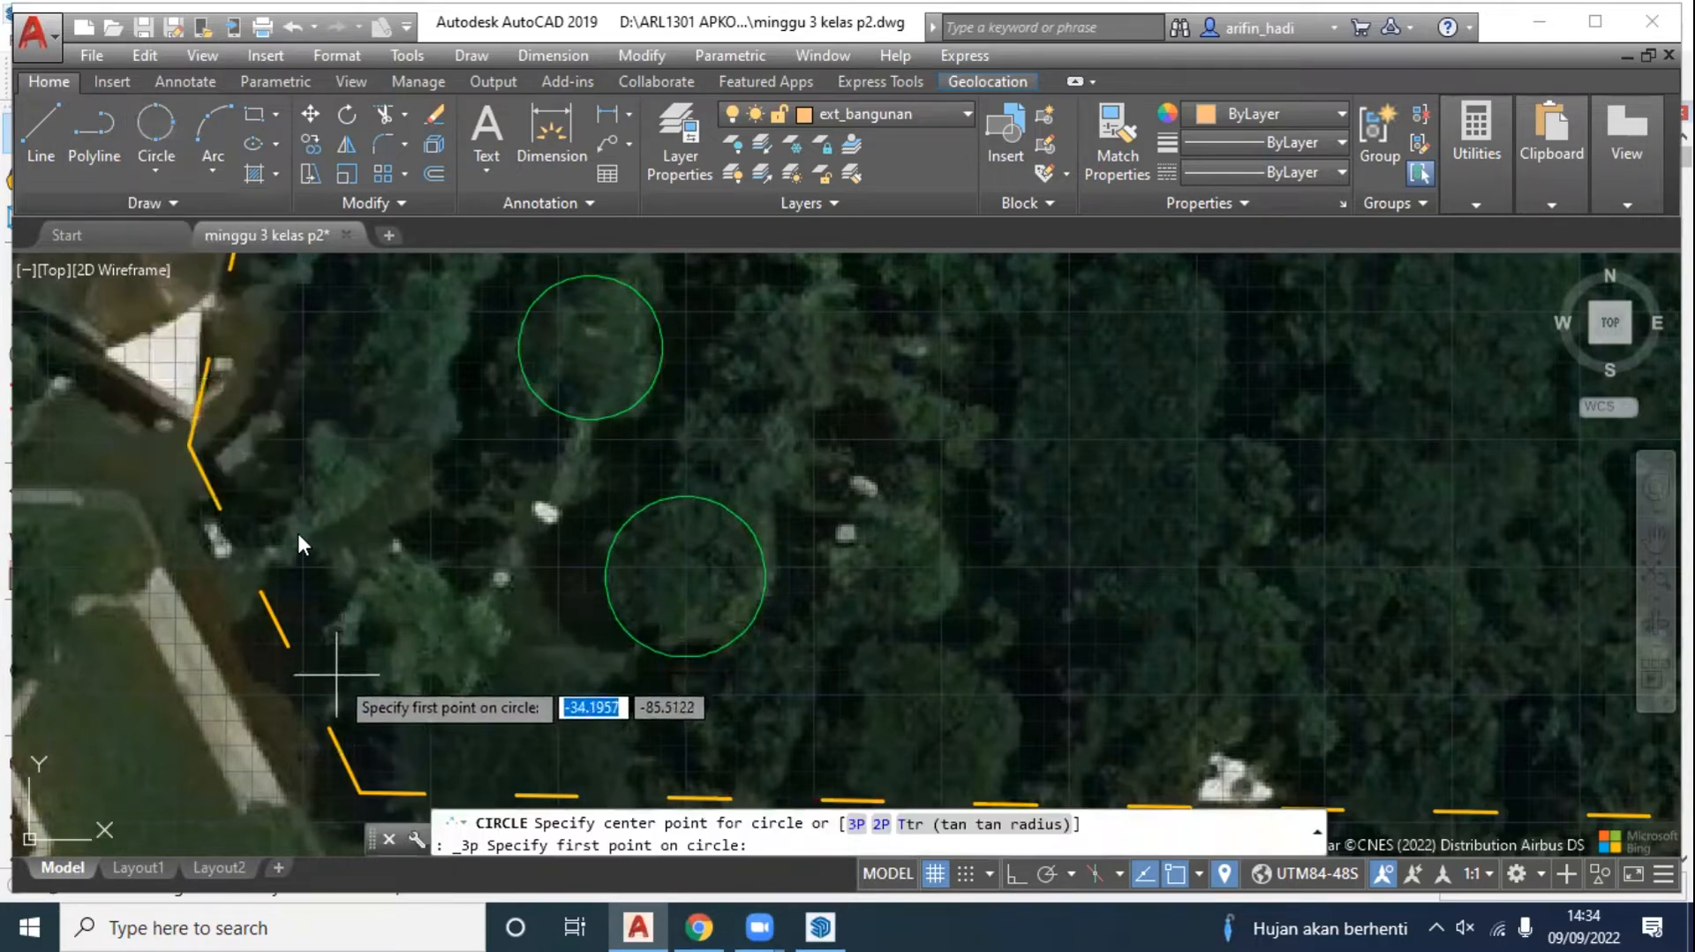
click(335, 673)
click(411, 561)
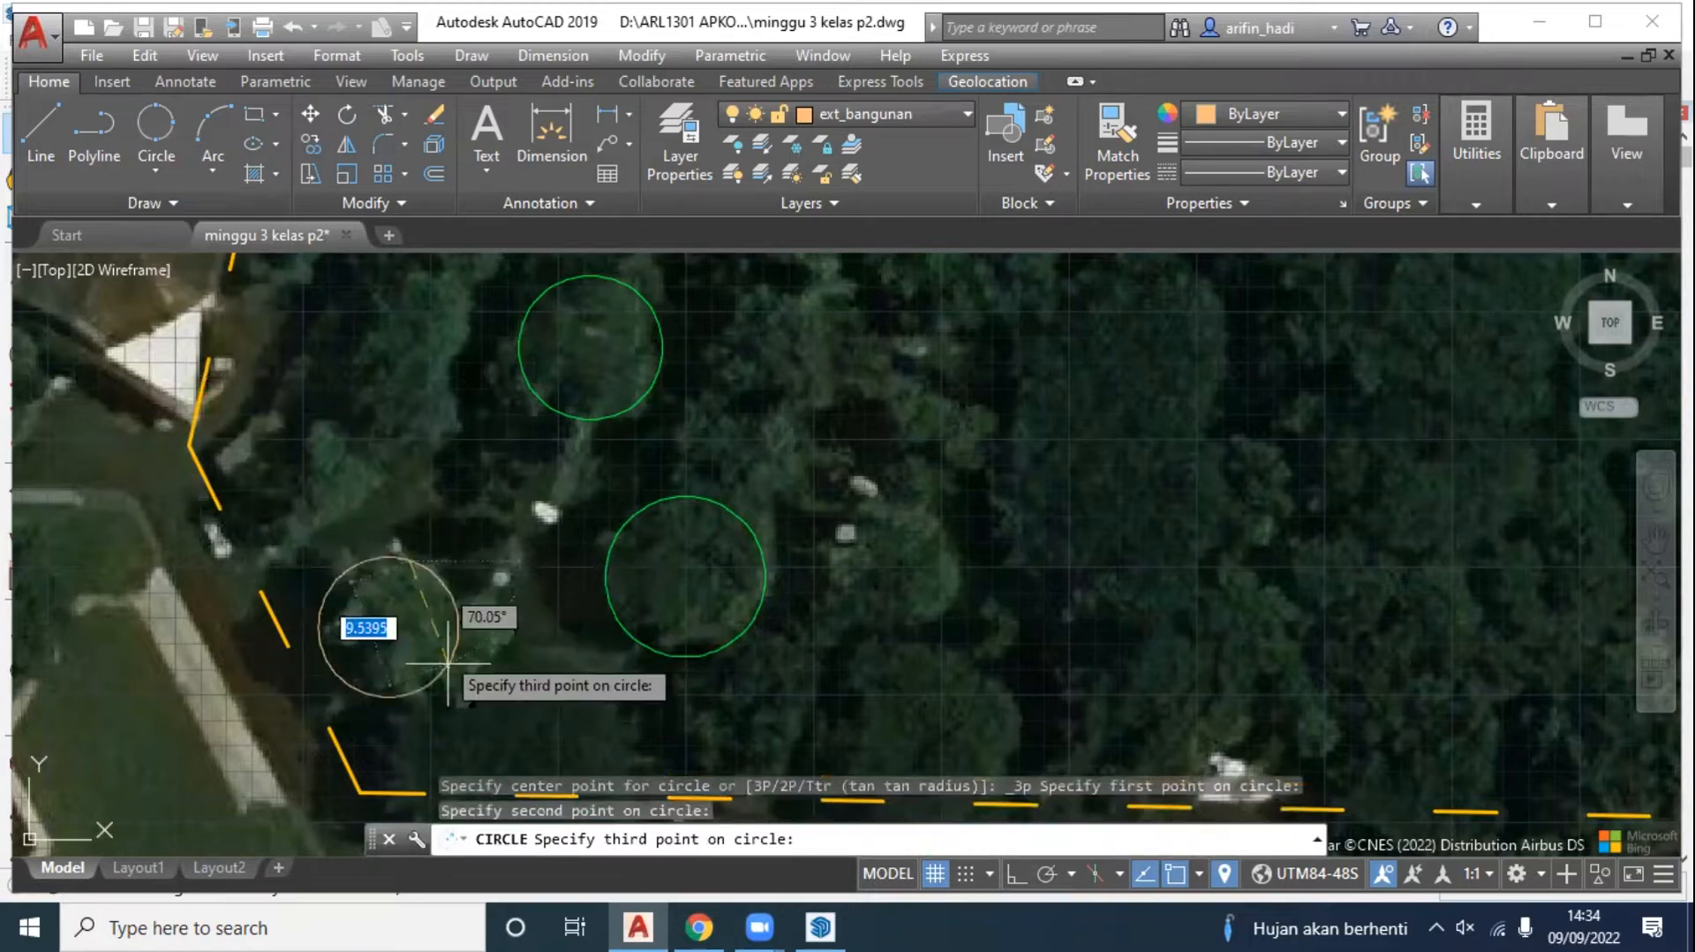
click(450, 664)
scroll(594, 565, up, 3)
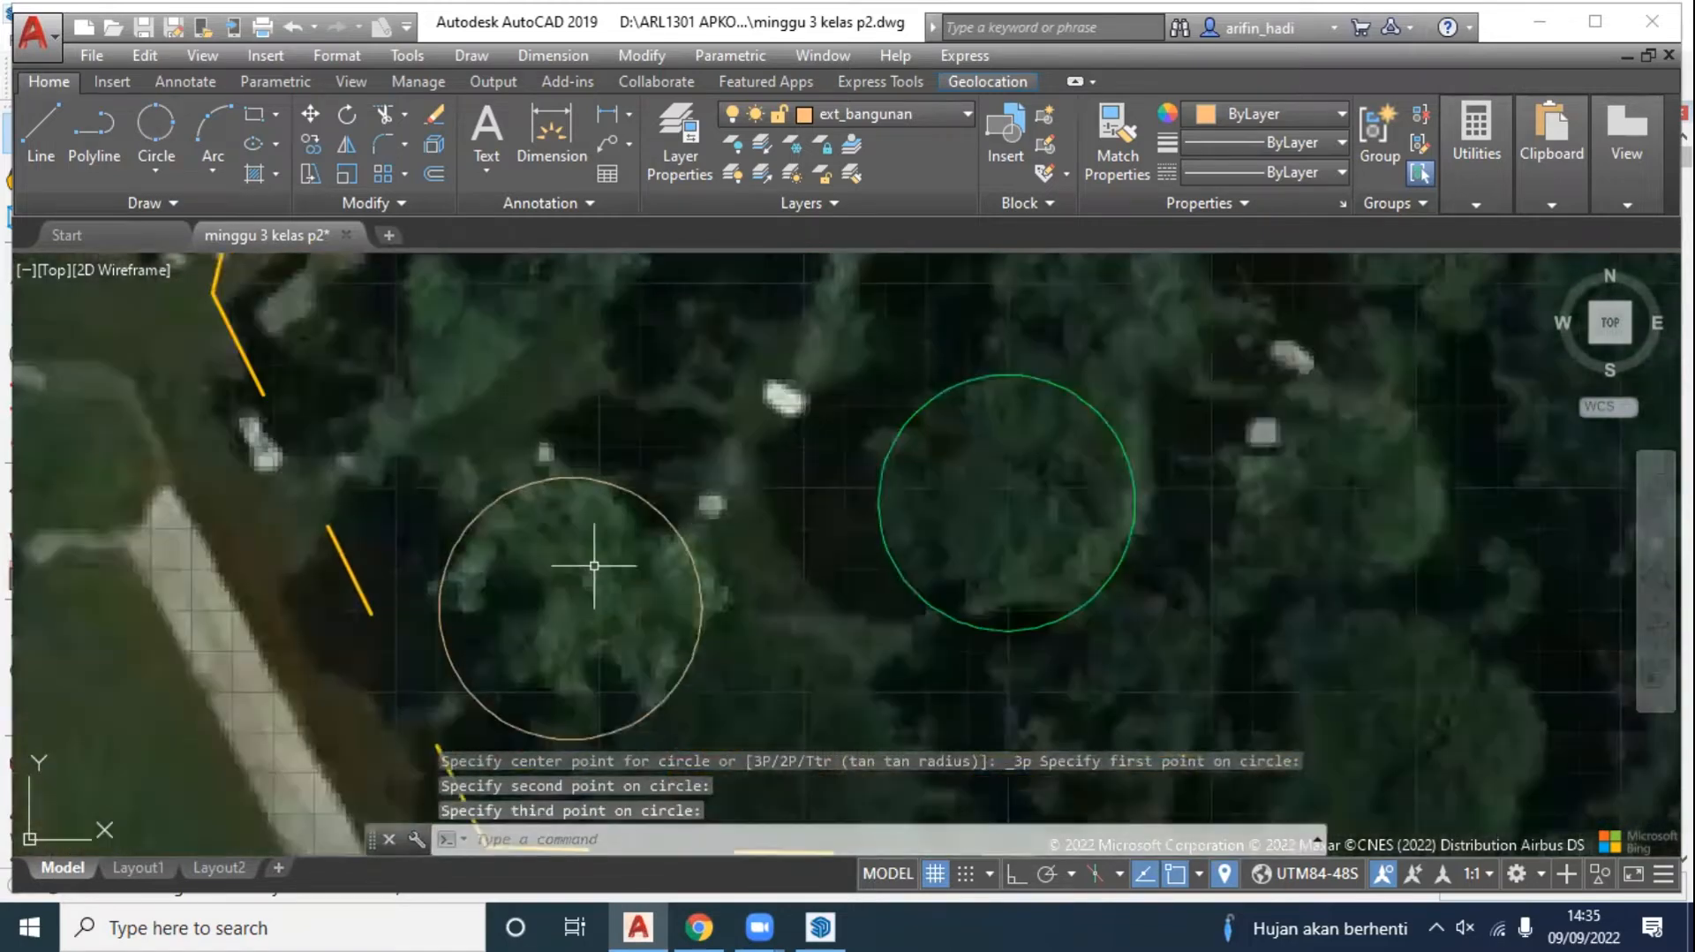
Step: Move the new southwest tree circle to the ext_tanaman layer and make that layer current
click(637, 493)
click(846, 114)
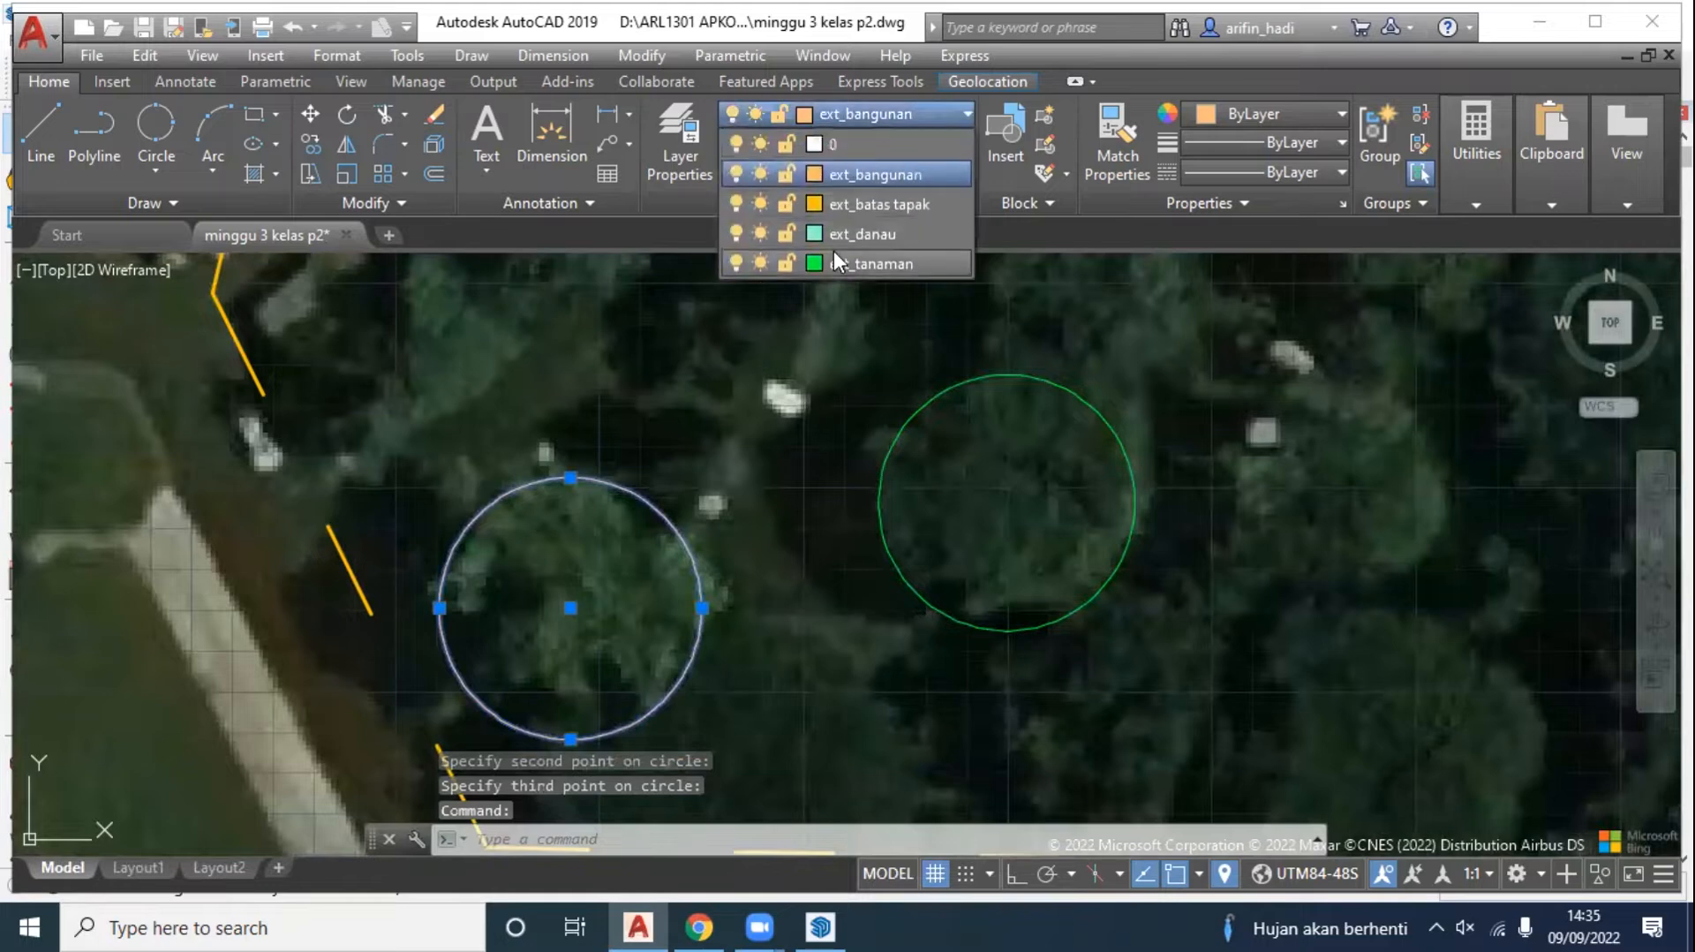
click(833, 258)
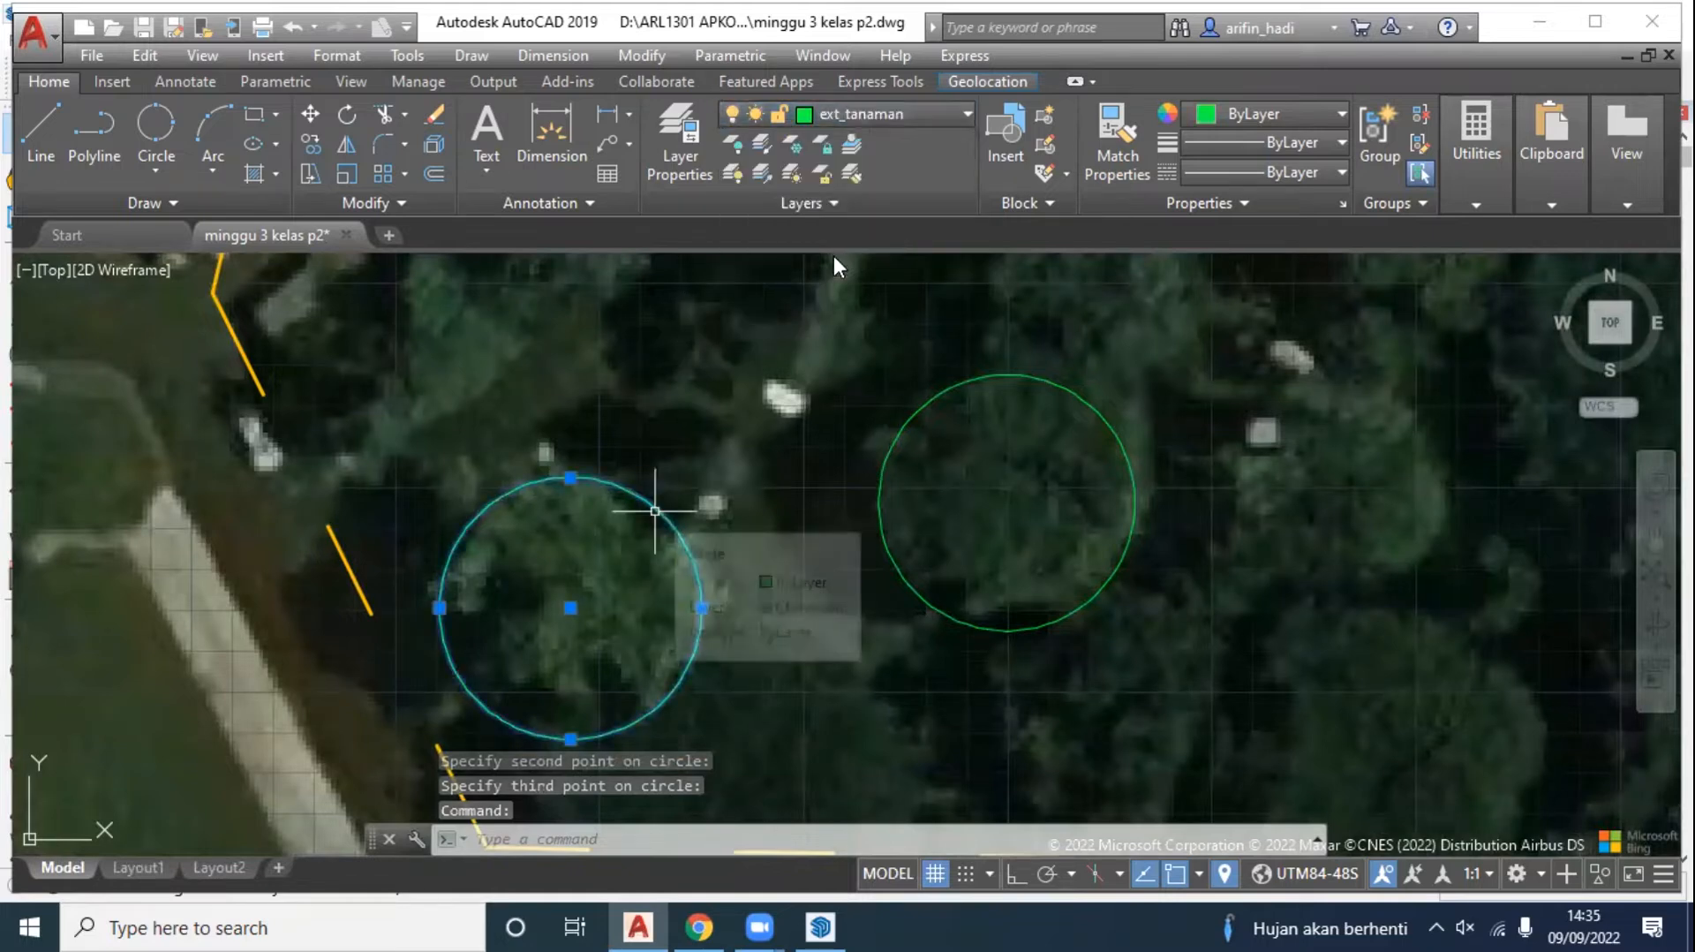
key(Escape)
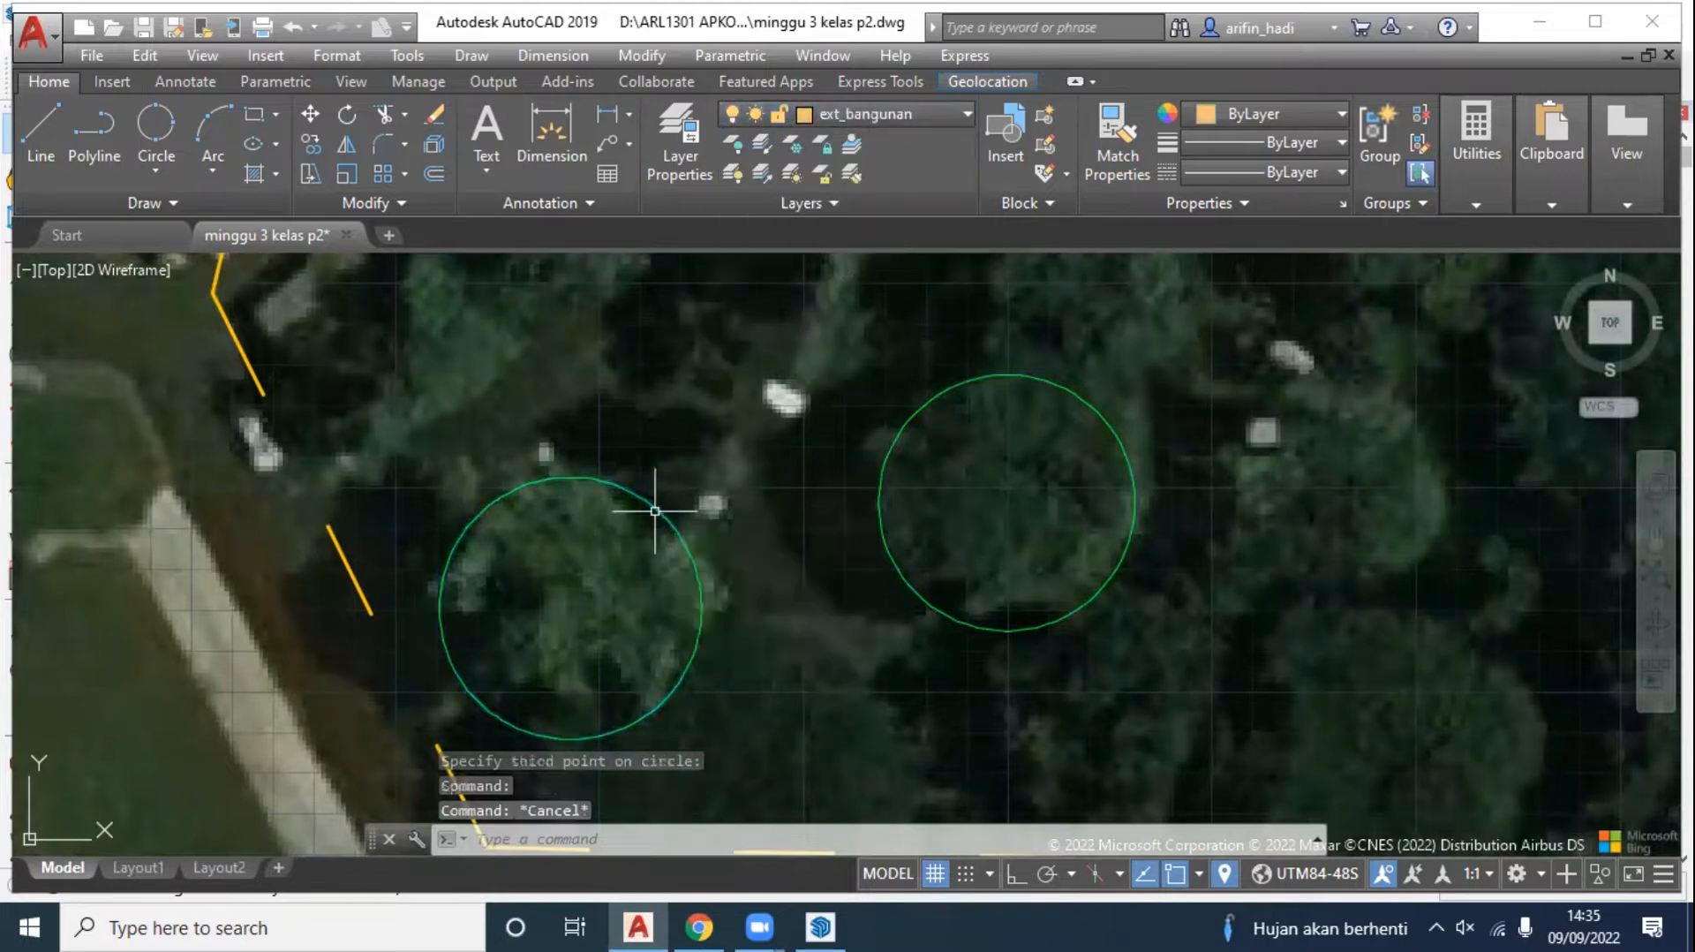
click(867, 116)
click(867, 263)
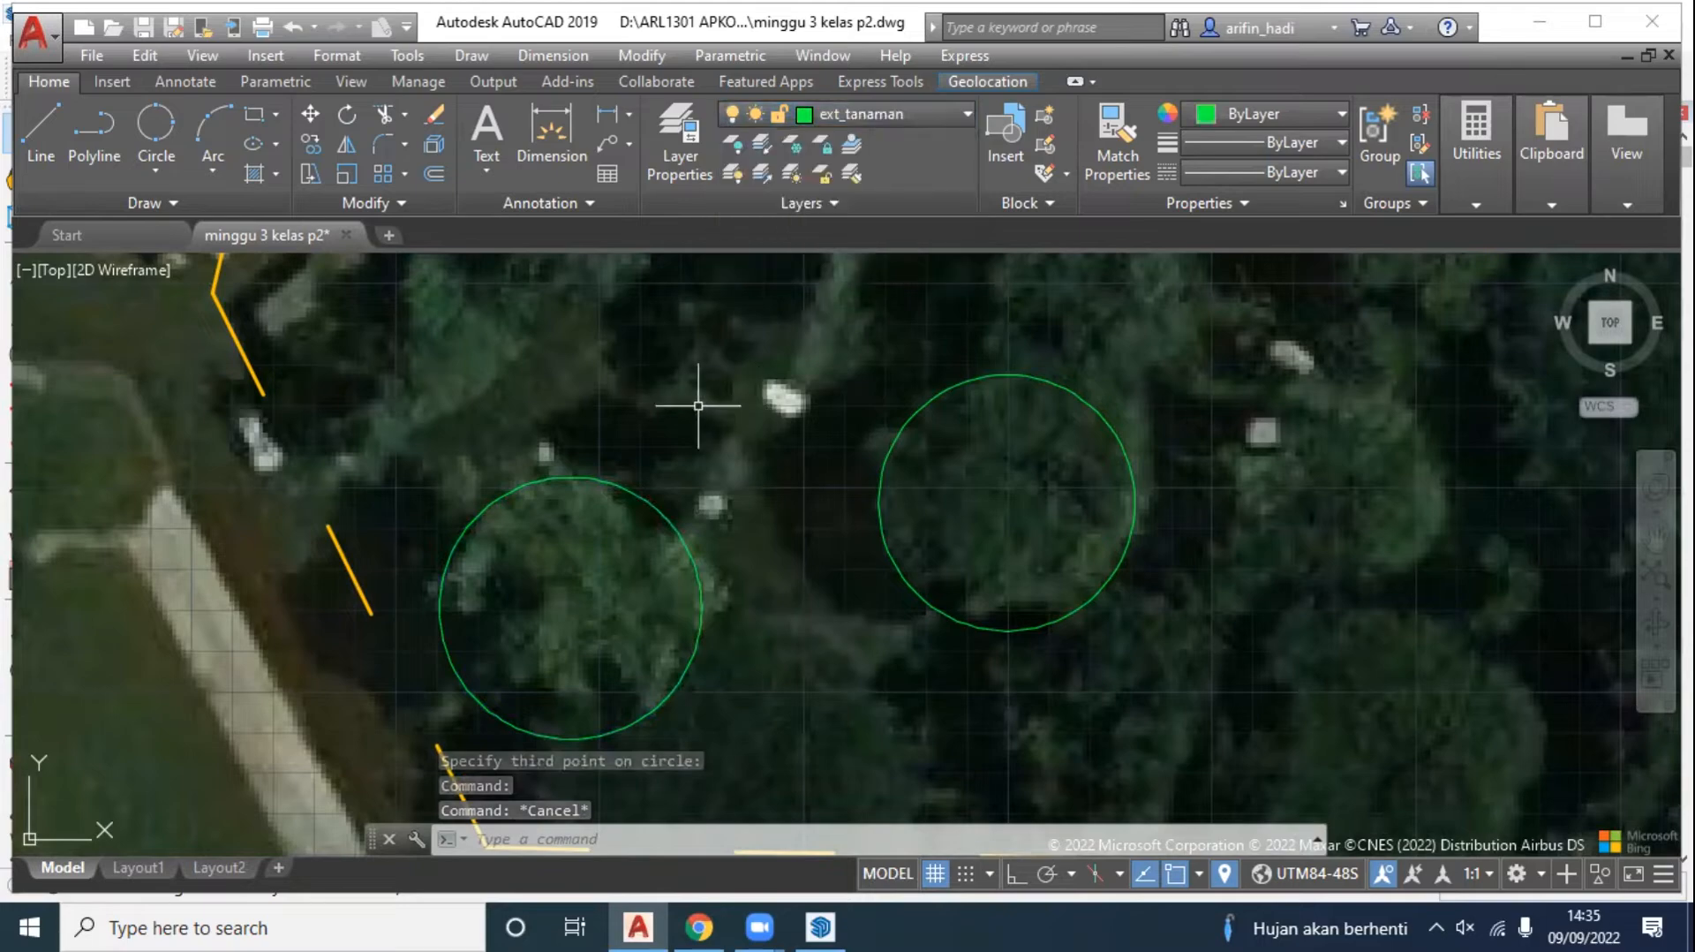
Step: Trace two tree crowns east of the existing circles with three-point circles, one just north of the other
middle_drag(693, 396, 674, 623)
scroll(674, 623, down, 2)
mouse_move(881, 514)
middle_down()
mouse_move(772, 568)
mouse_move(661, 545)
middle_up()
scroll(743, 645, up, 2)
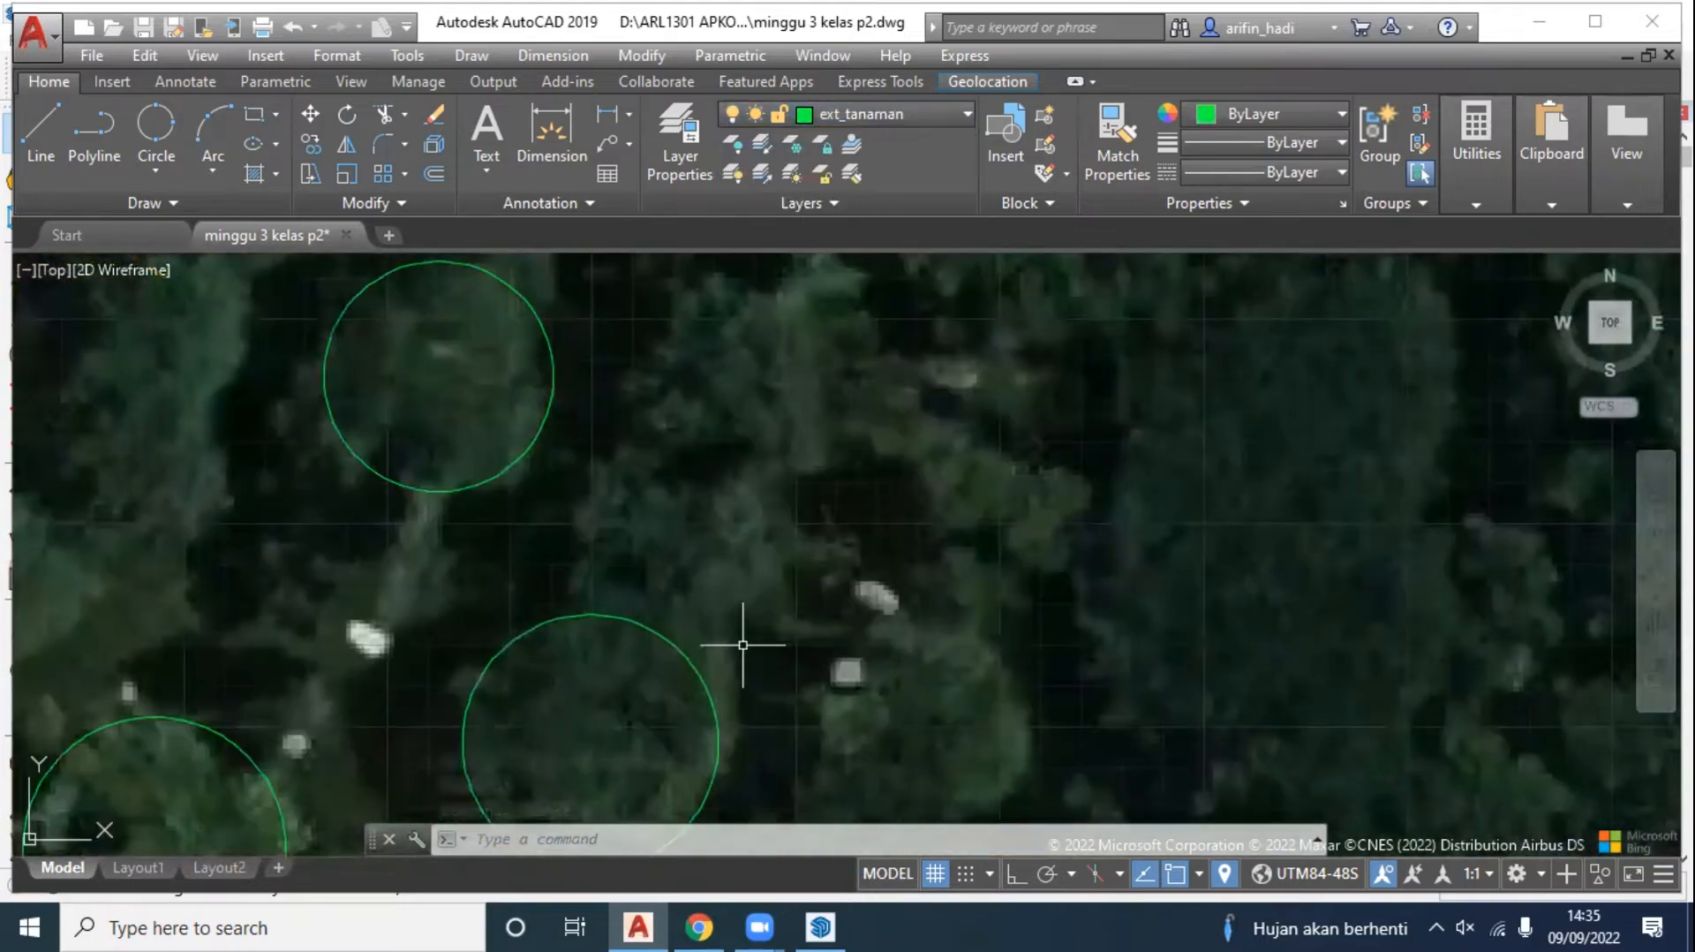
middle_drag(772, 406, 787, 512)
scroll(787, 512, down, 2)
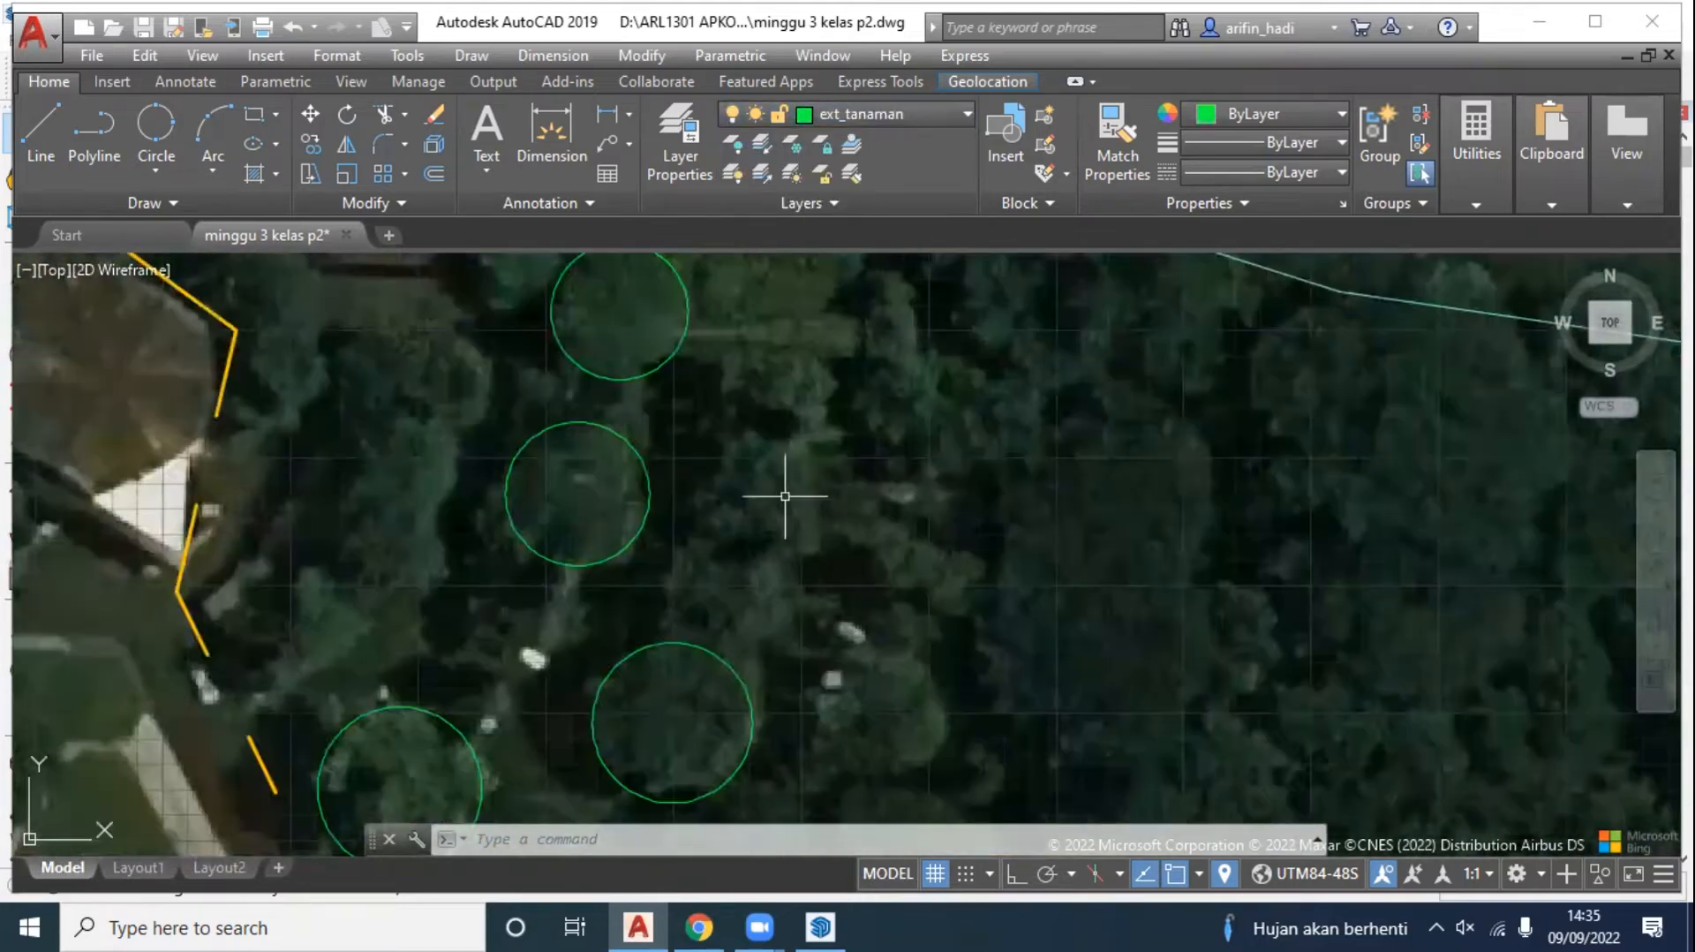
click(178, 124)
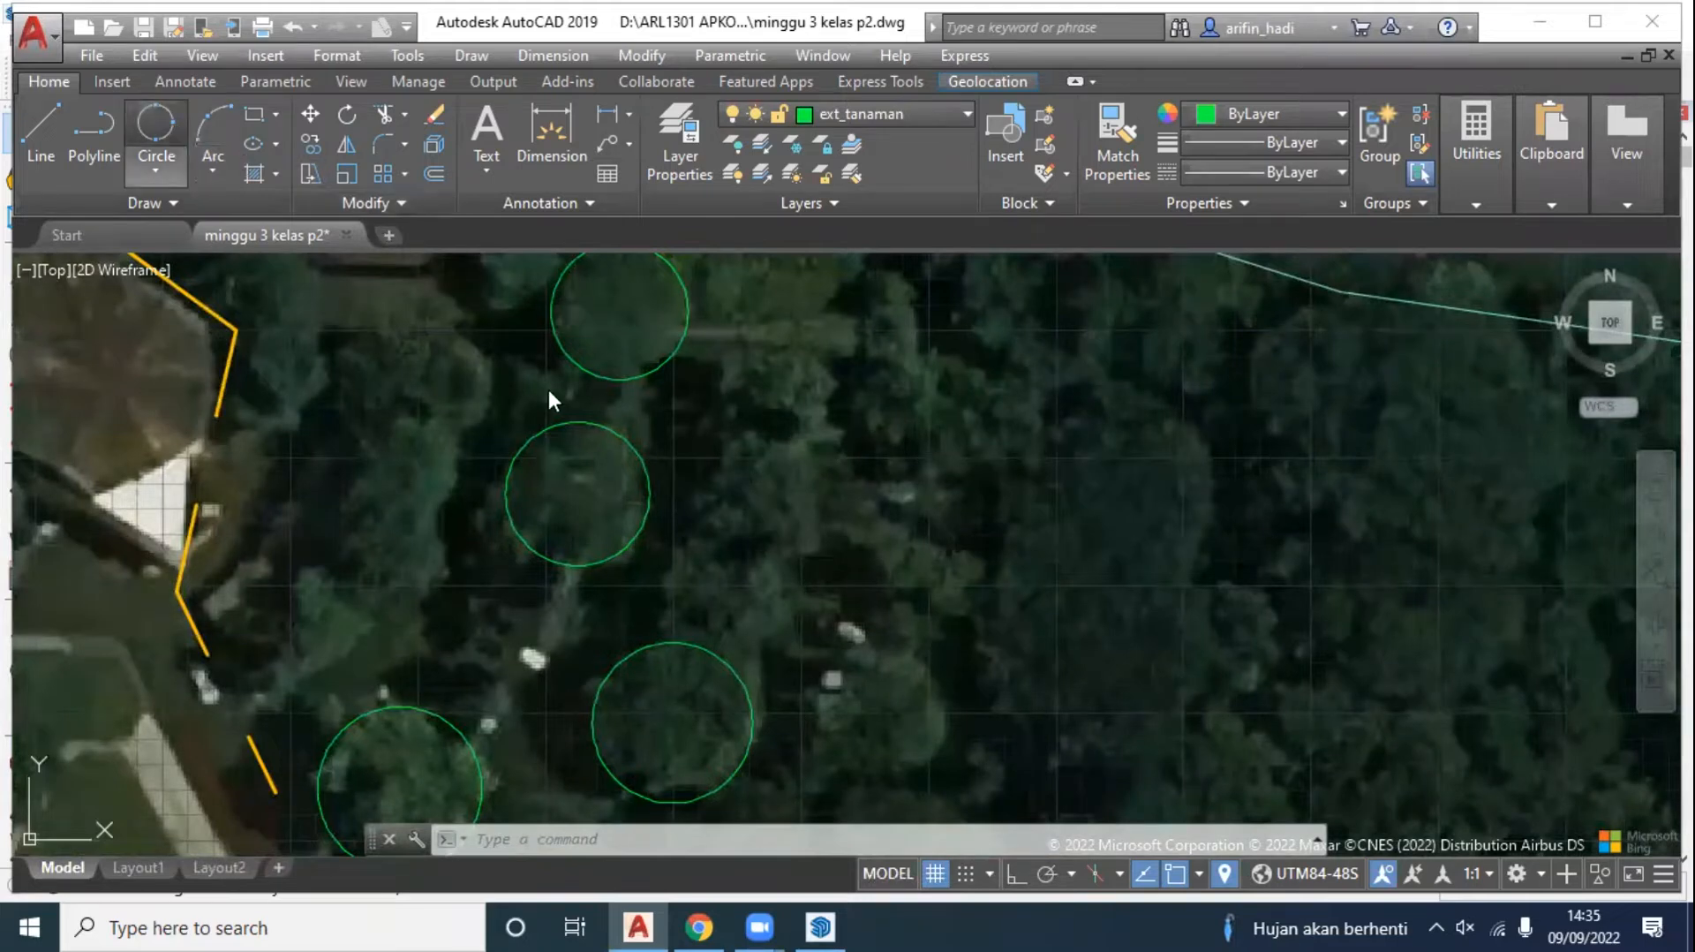
click(694, 548)
click(754, 539)
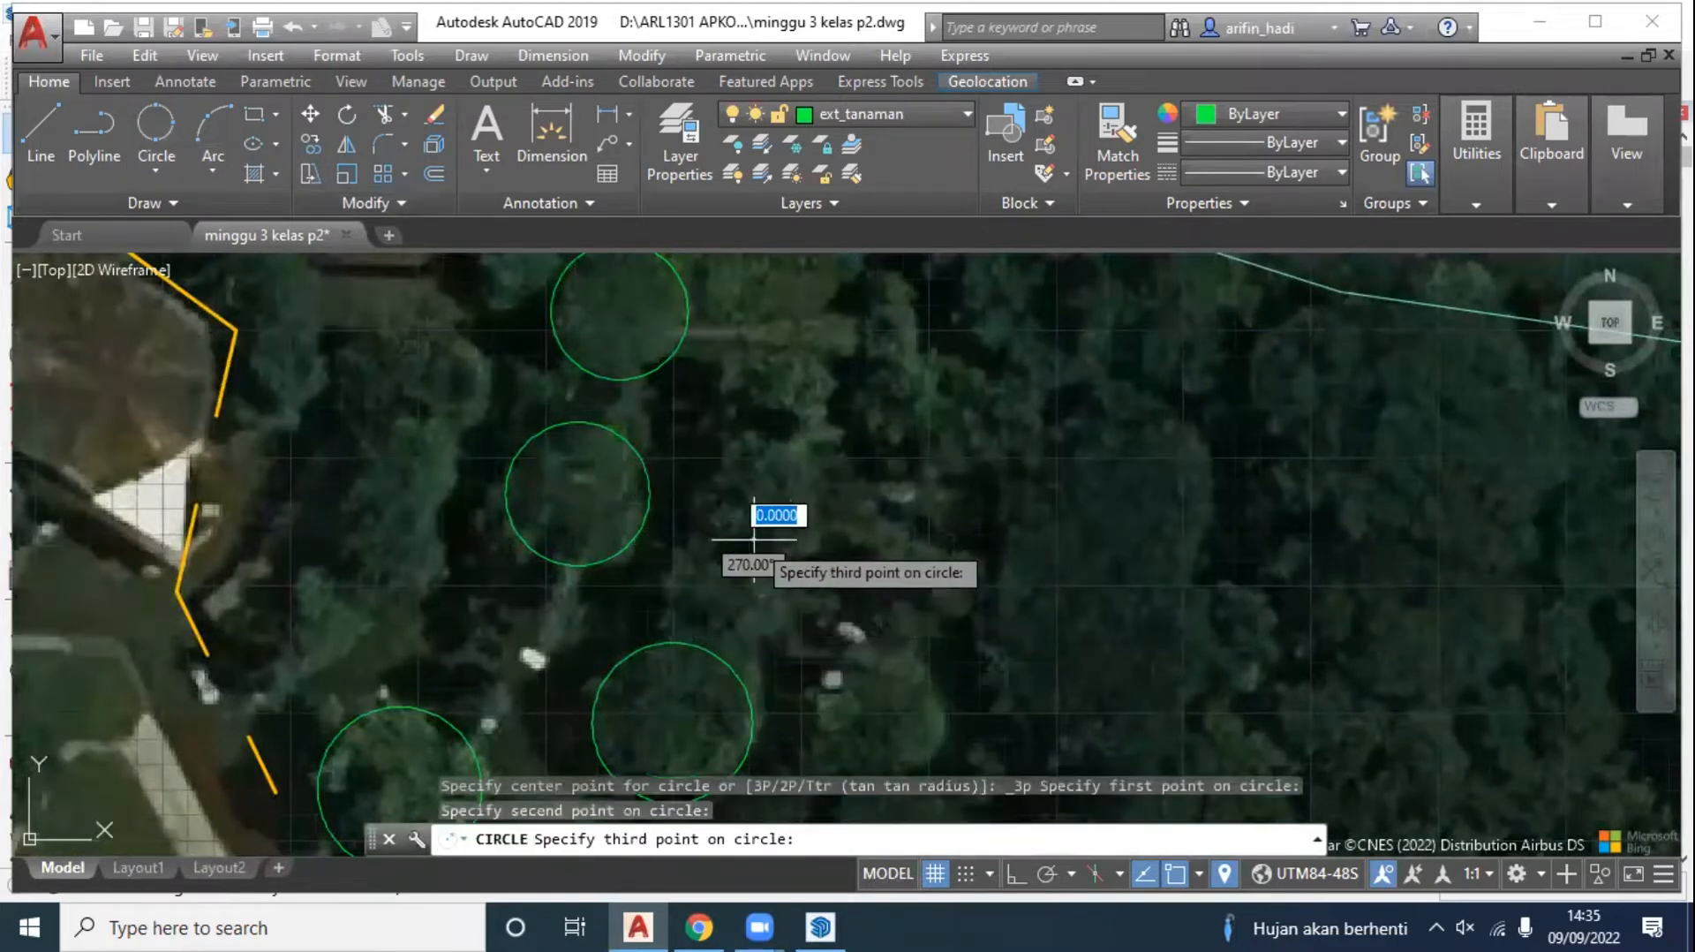
click(774, 648)
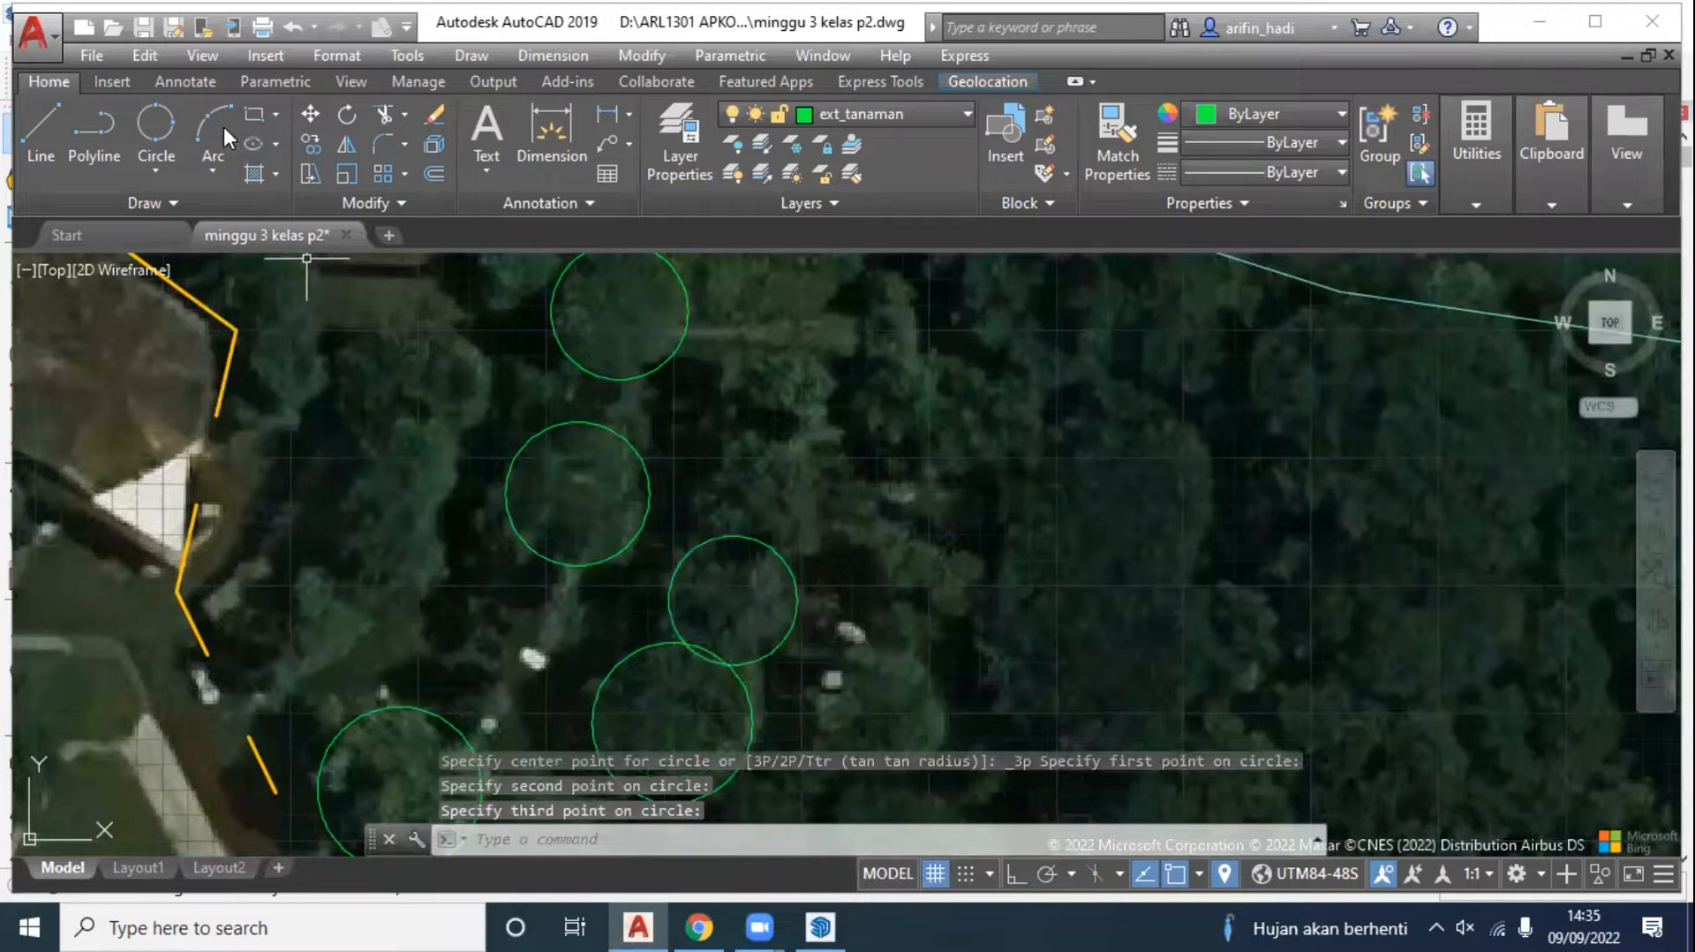
click(188, 124)
click(699, 494)
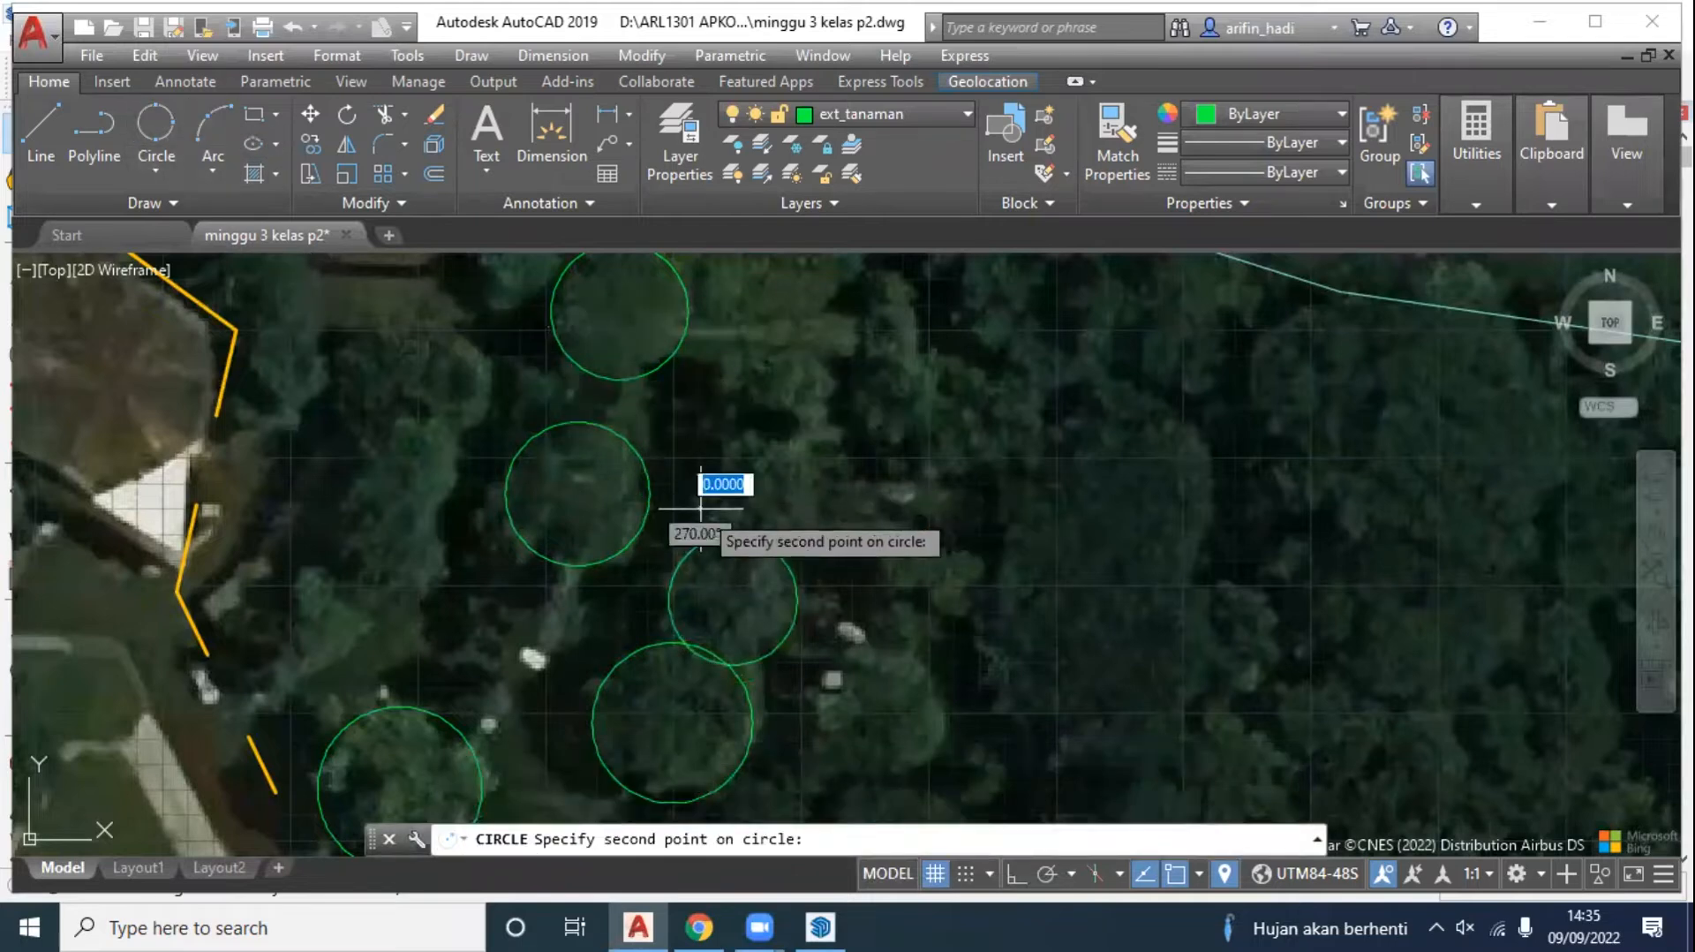
click(764, 435)
click(807, 529)
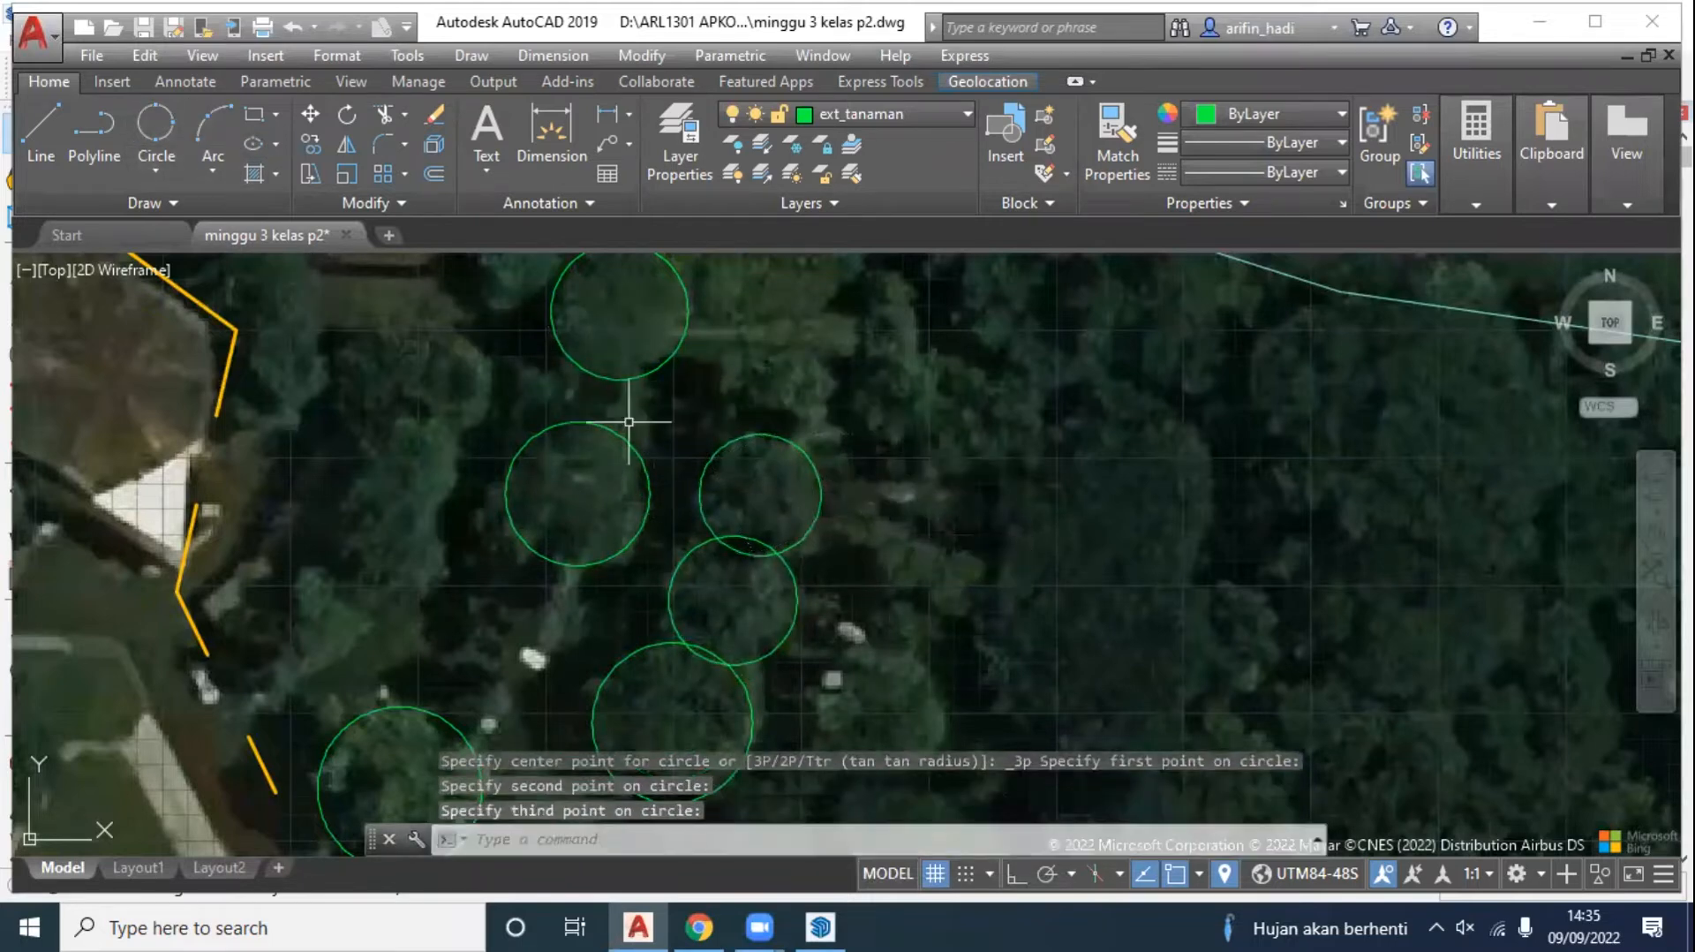
Step: Draw a three-point circle around the tree crown at the north end of the eastern row and save the drawing
click(157, 128)
click(729, 363)
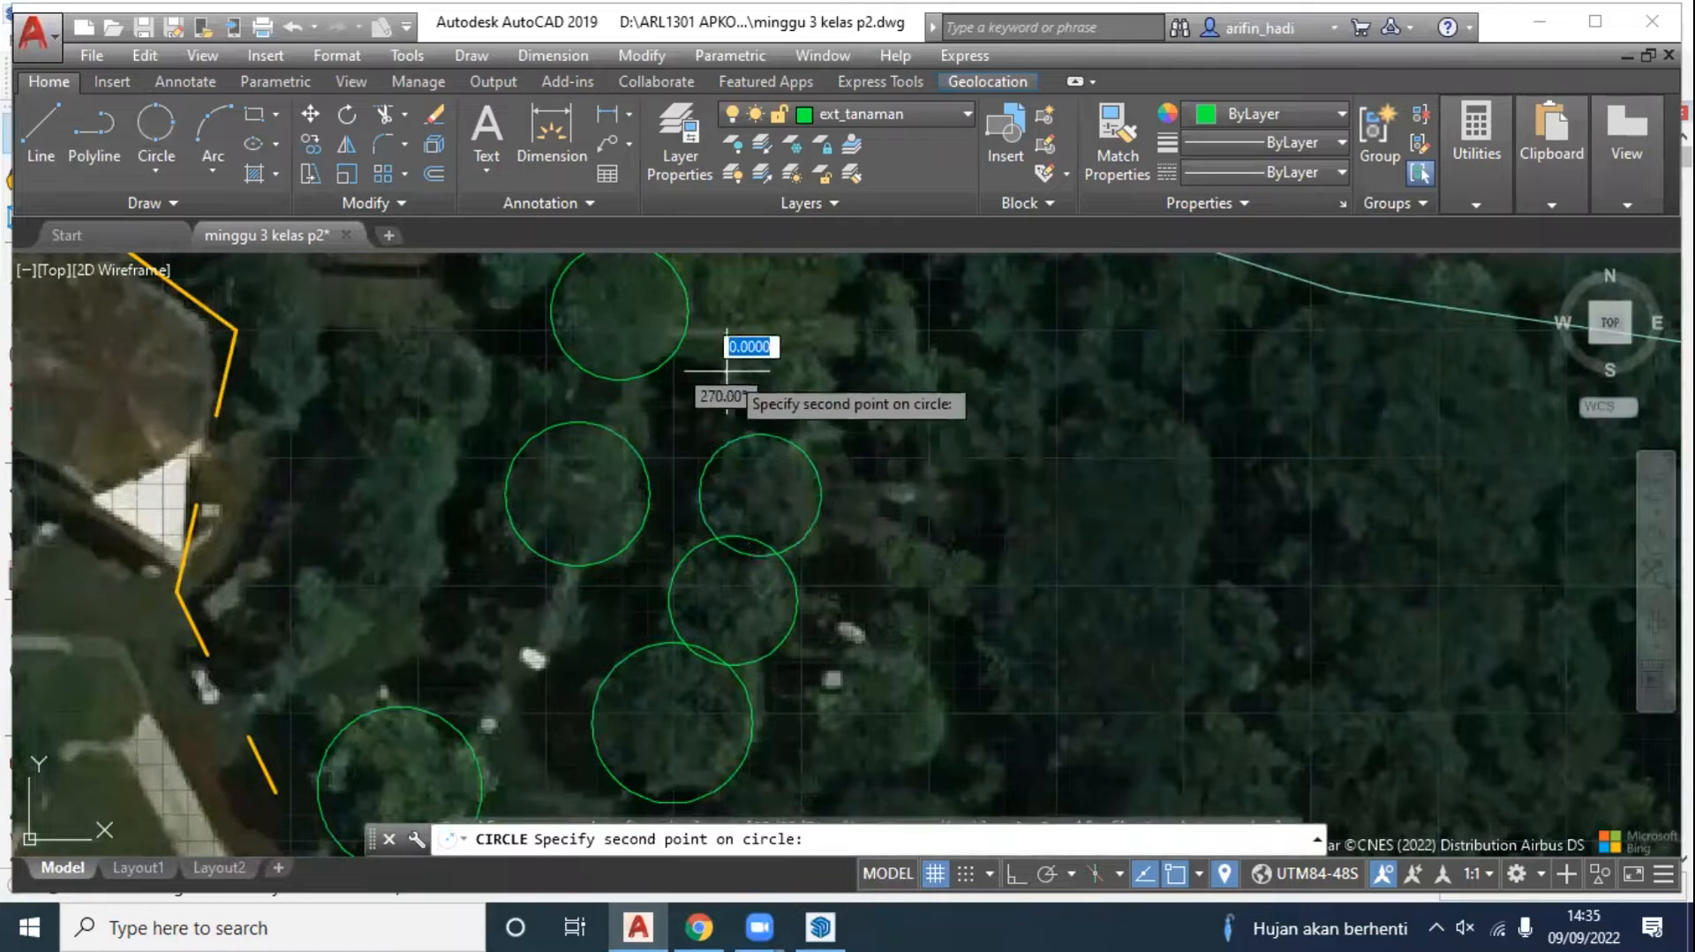
click(804, 409)
click(814, 311)
scroll(970, 563, down, 4)
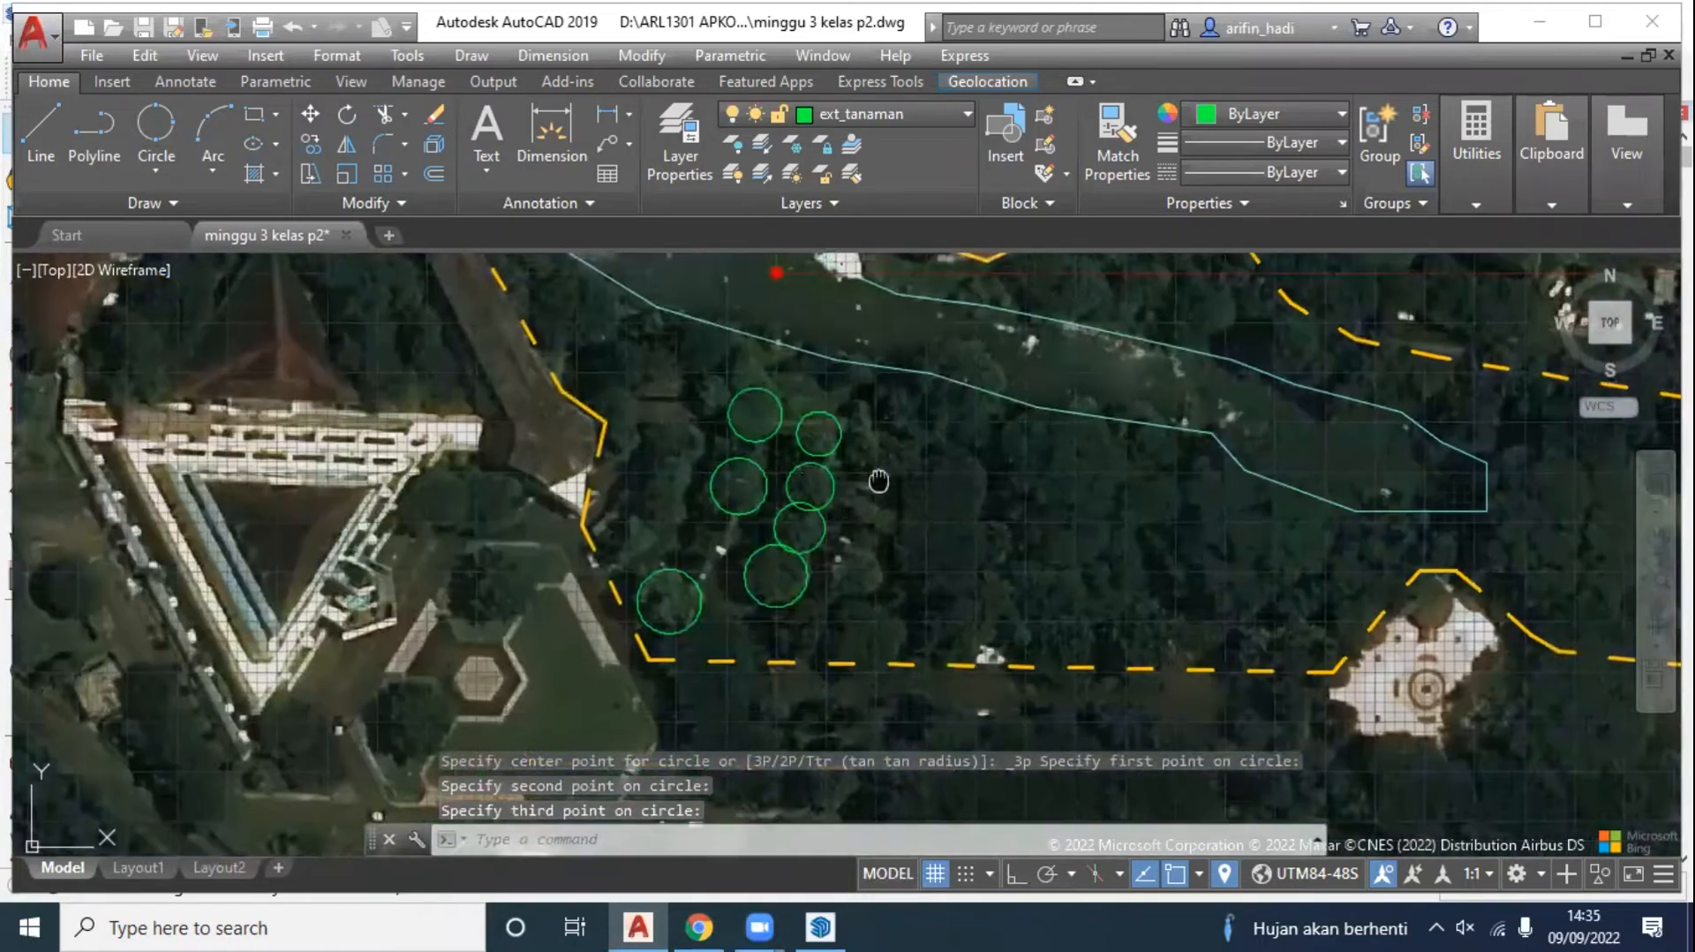
scroll(971, 563, up, 1)
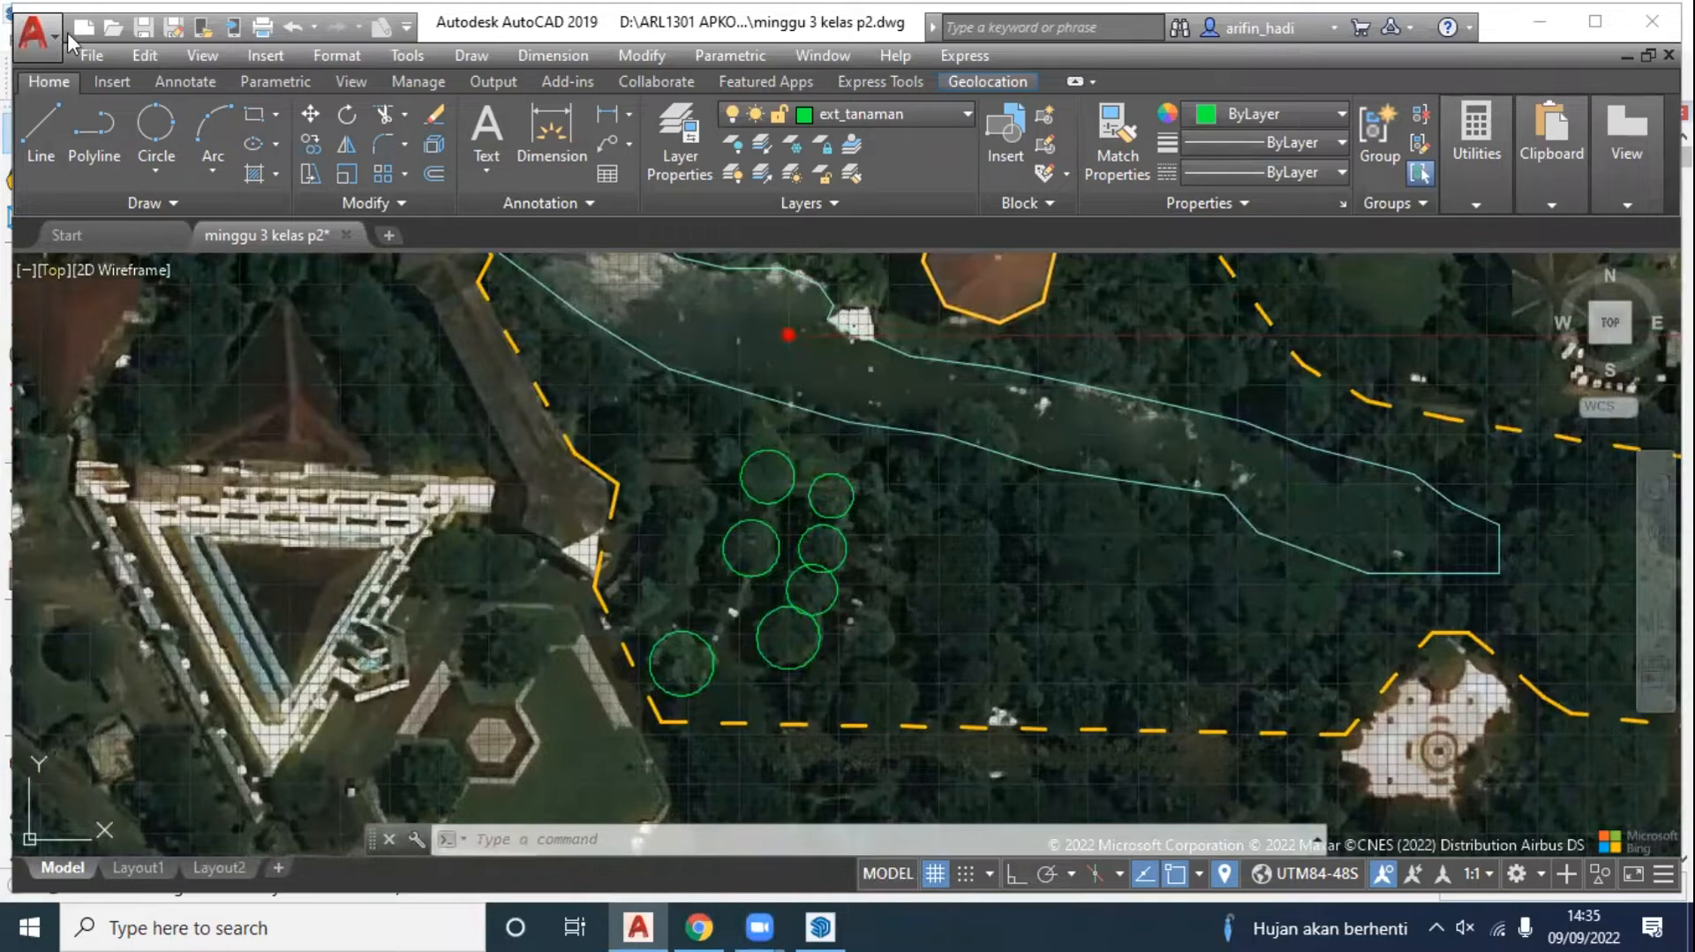
click(145, 28)
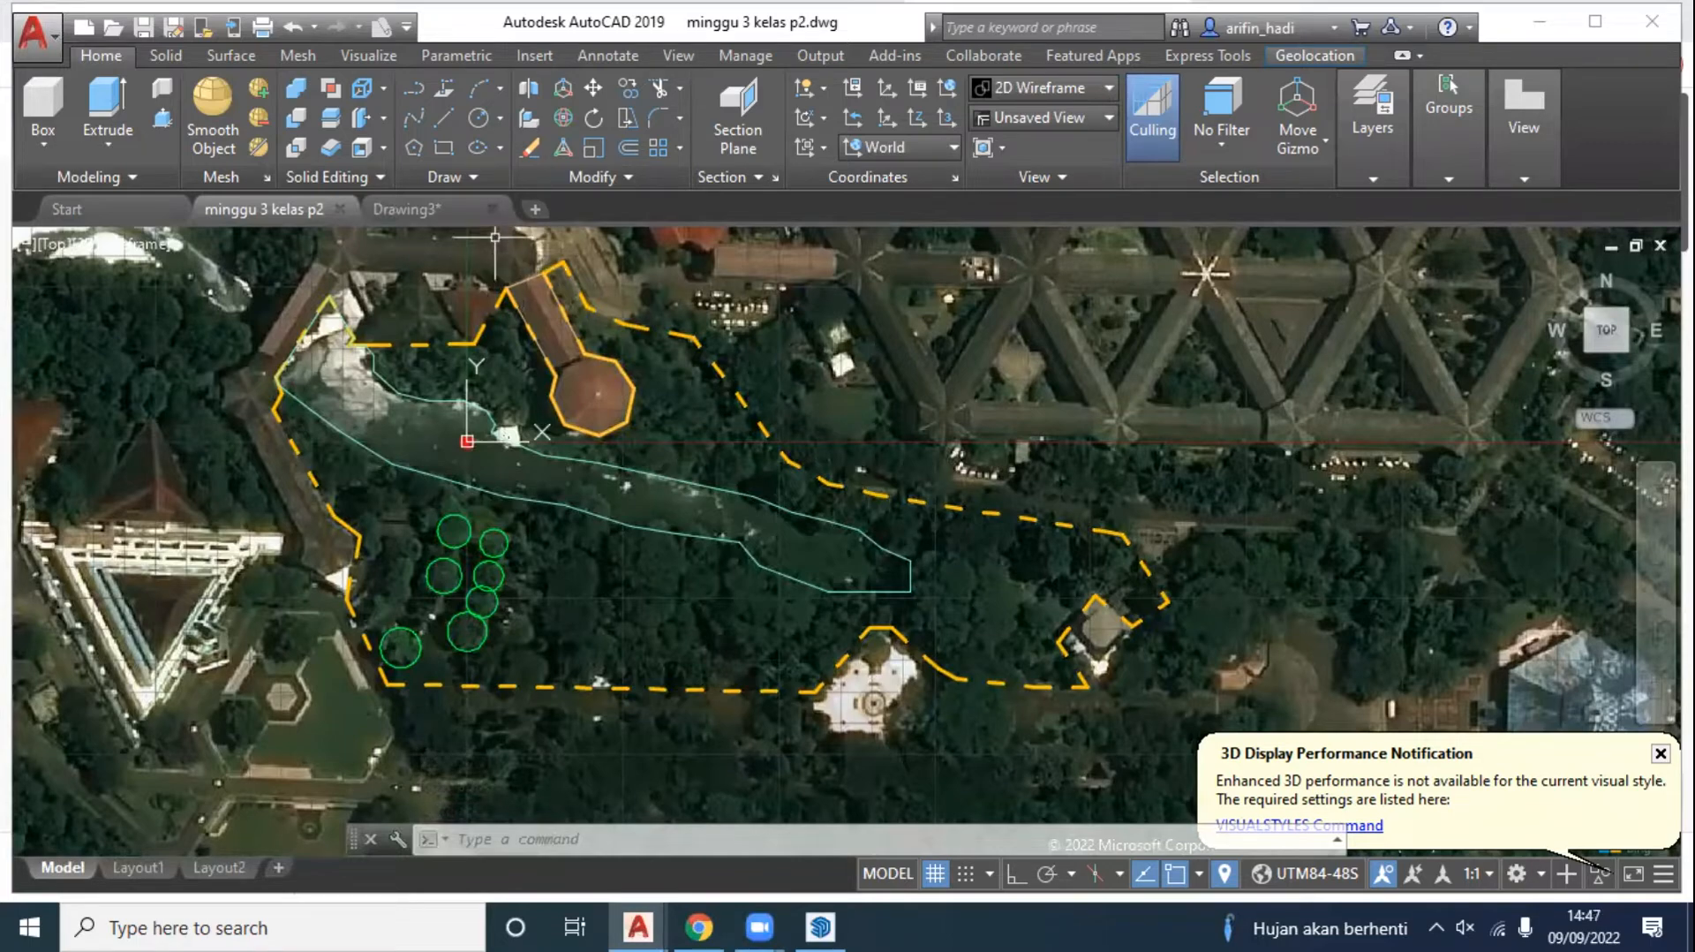
Step: Create a new drawing and set its angle precision to 0.00 in the Drawing Units settings
click(438, 210)
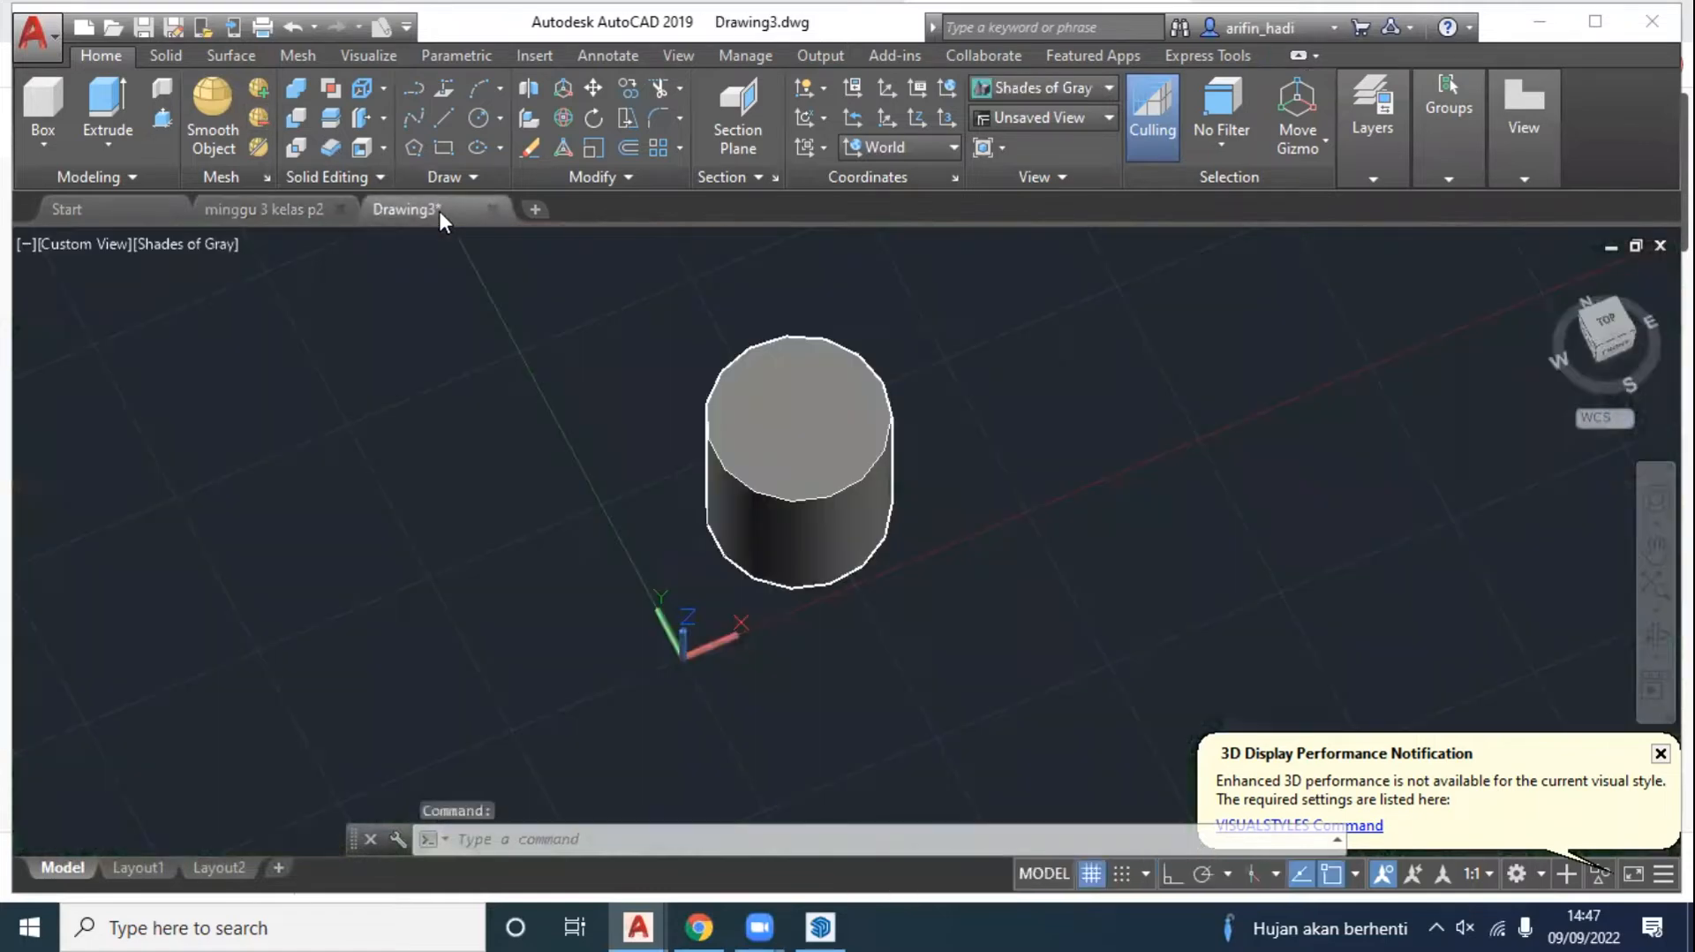
click(533, 210)
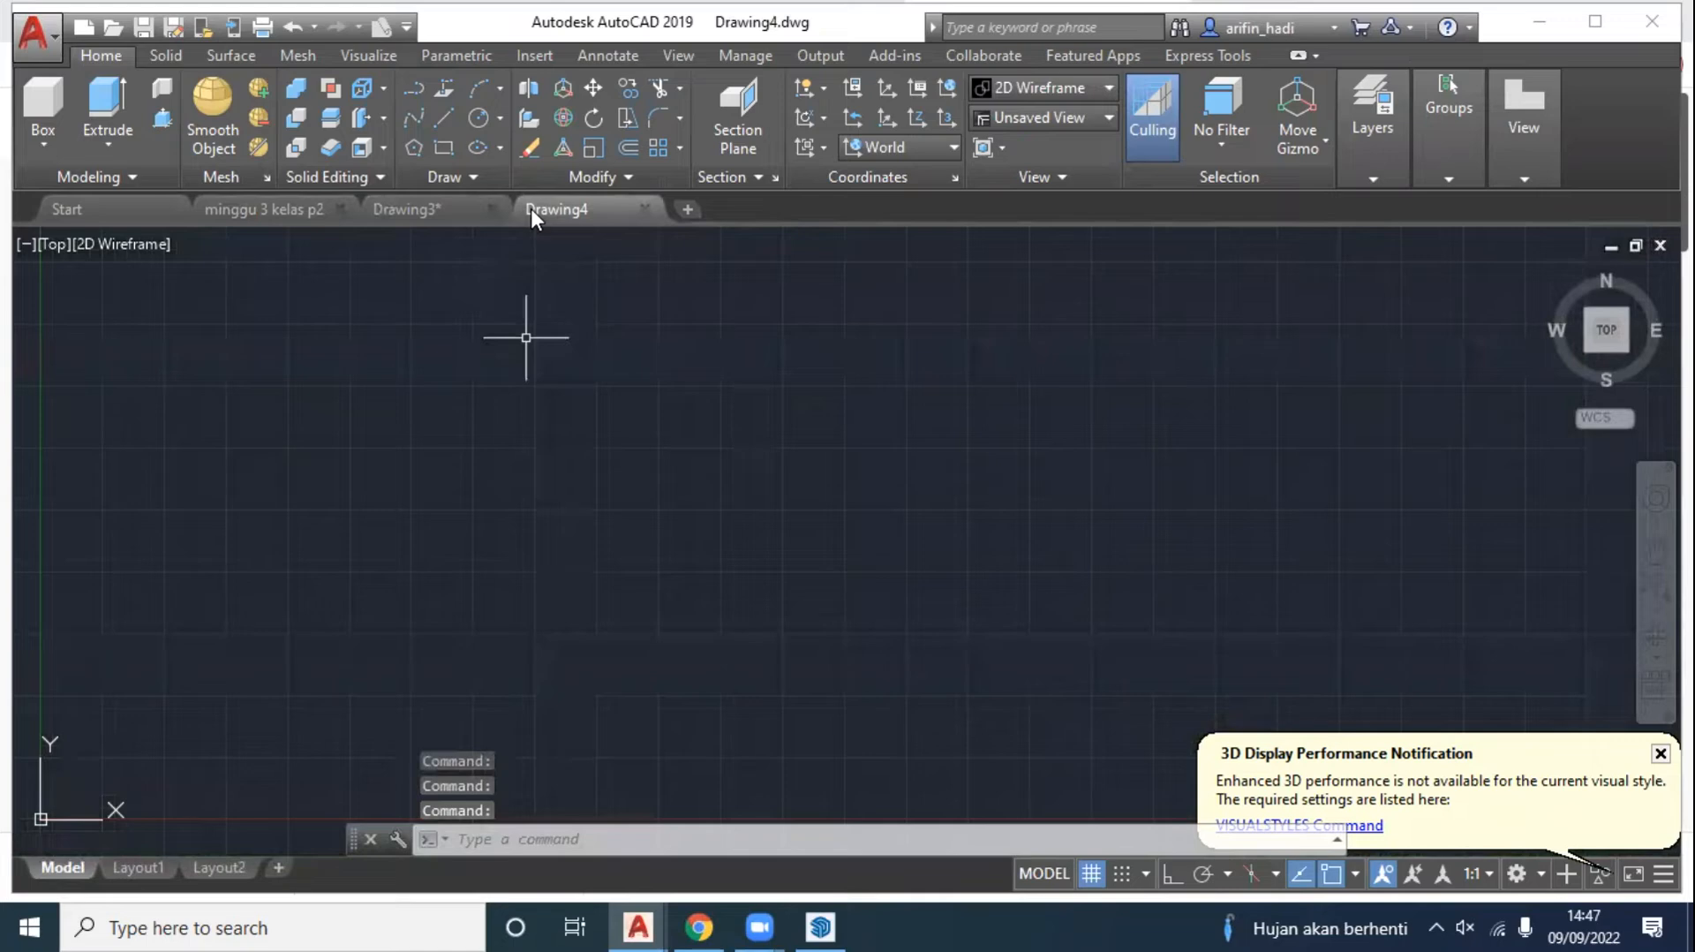
text(uni)
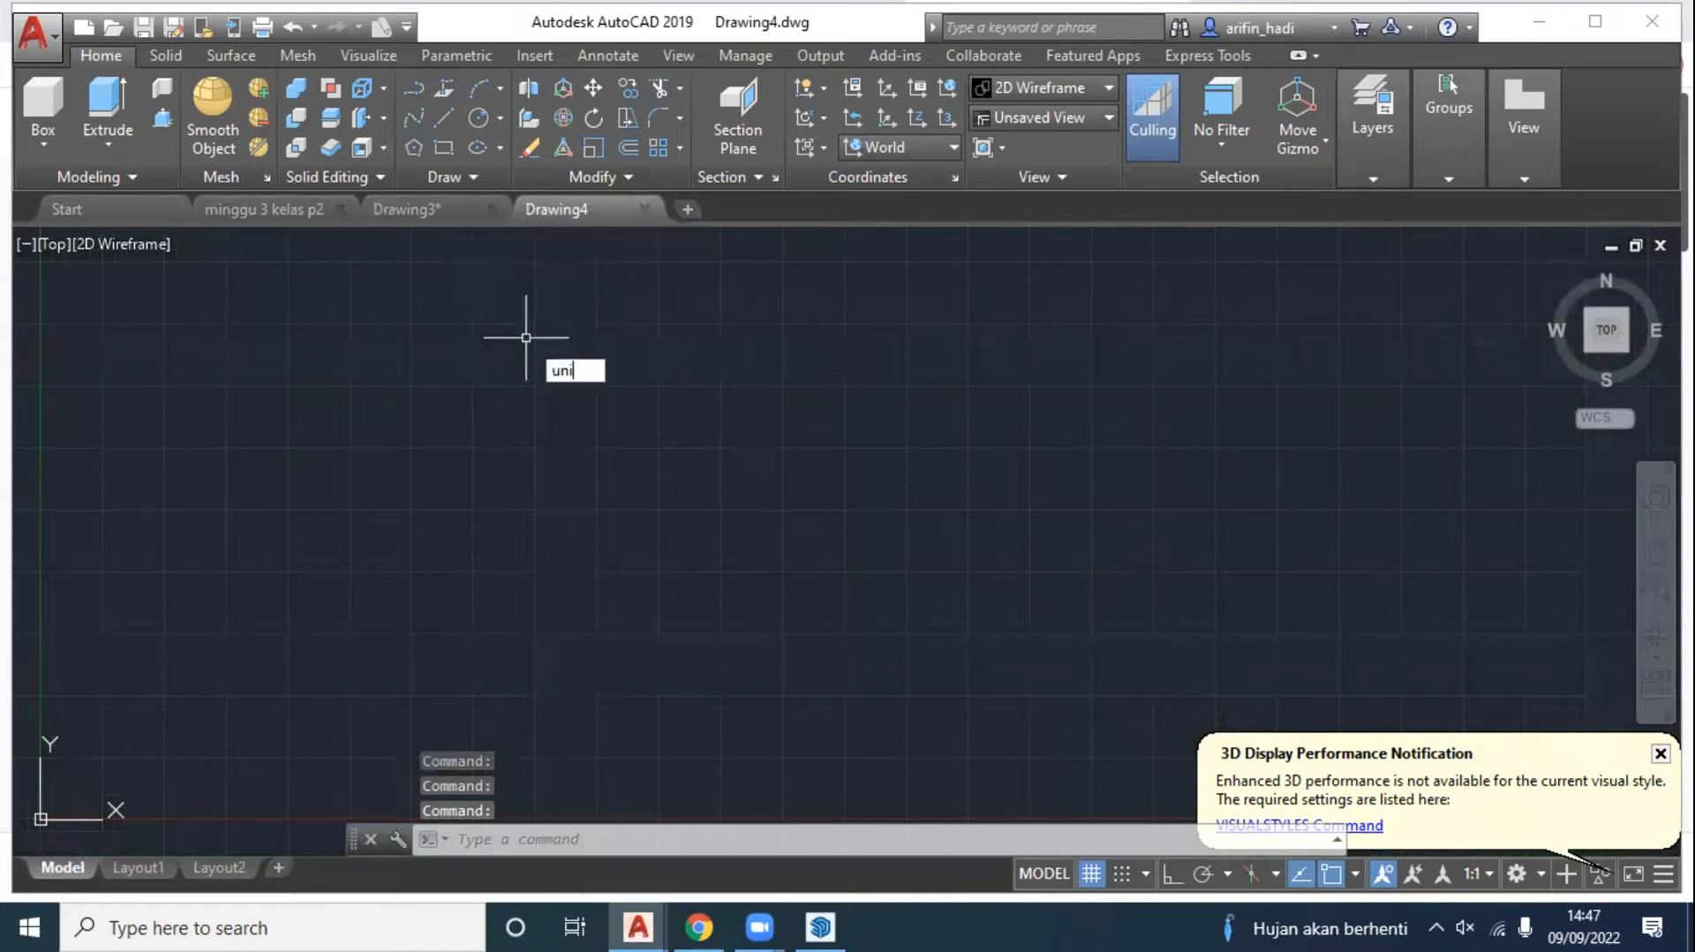
text(ts)
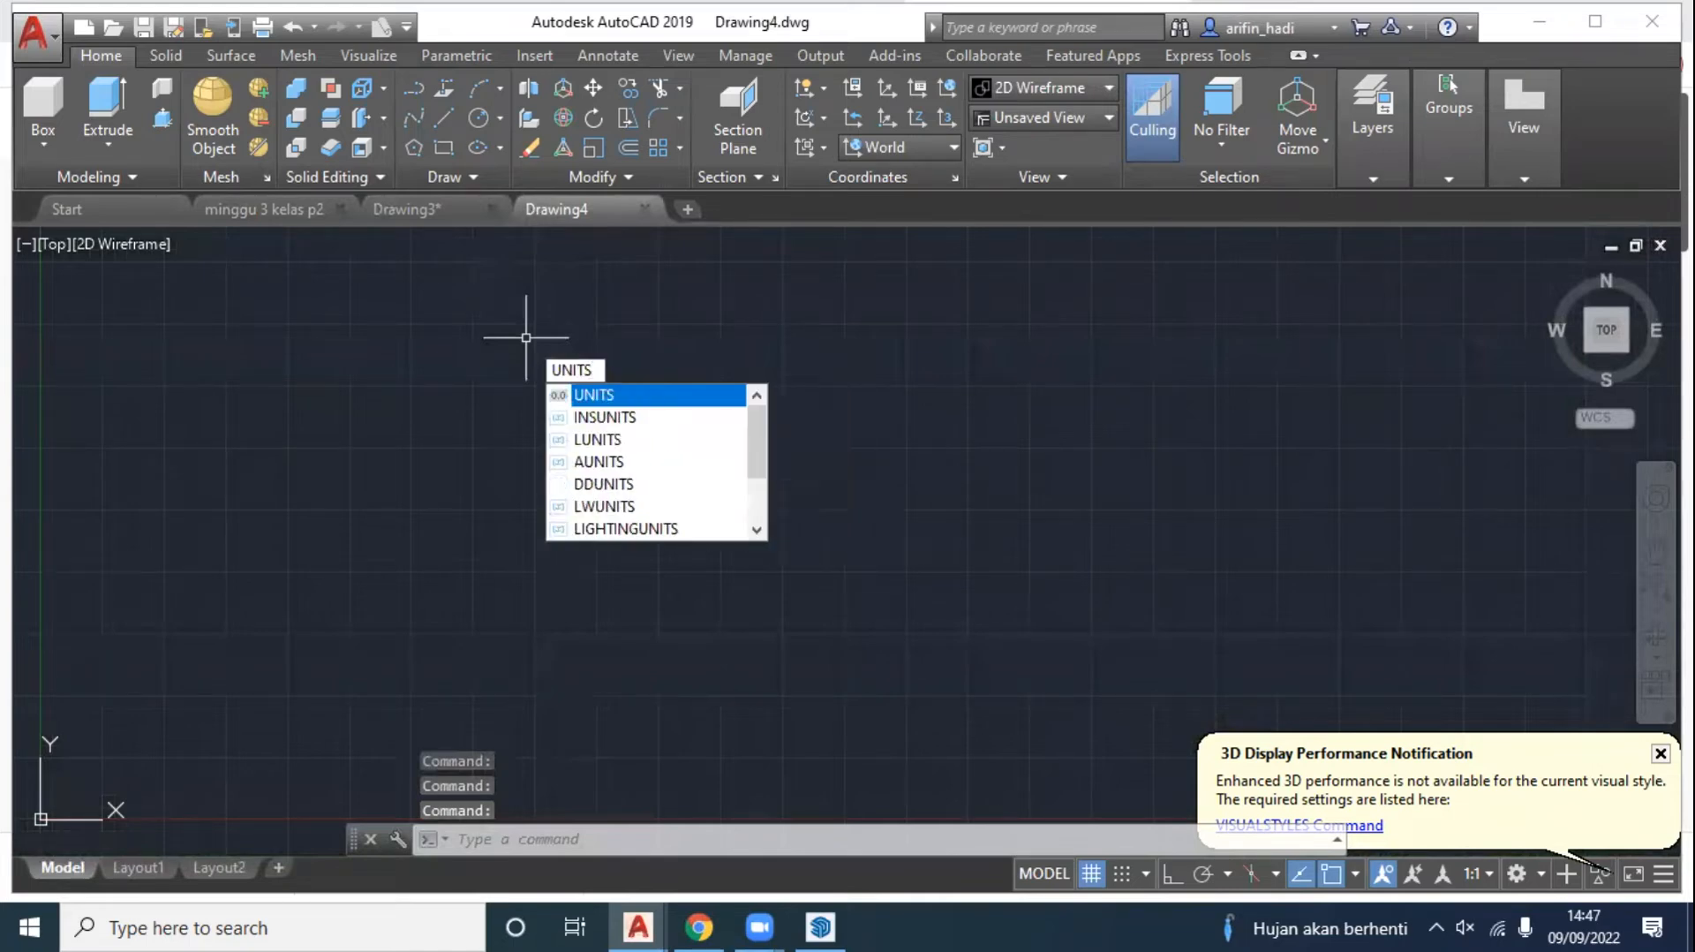
key(Return)
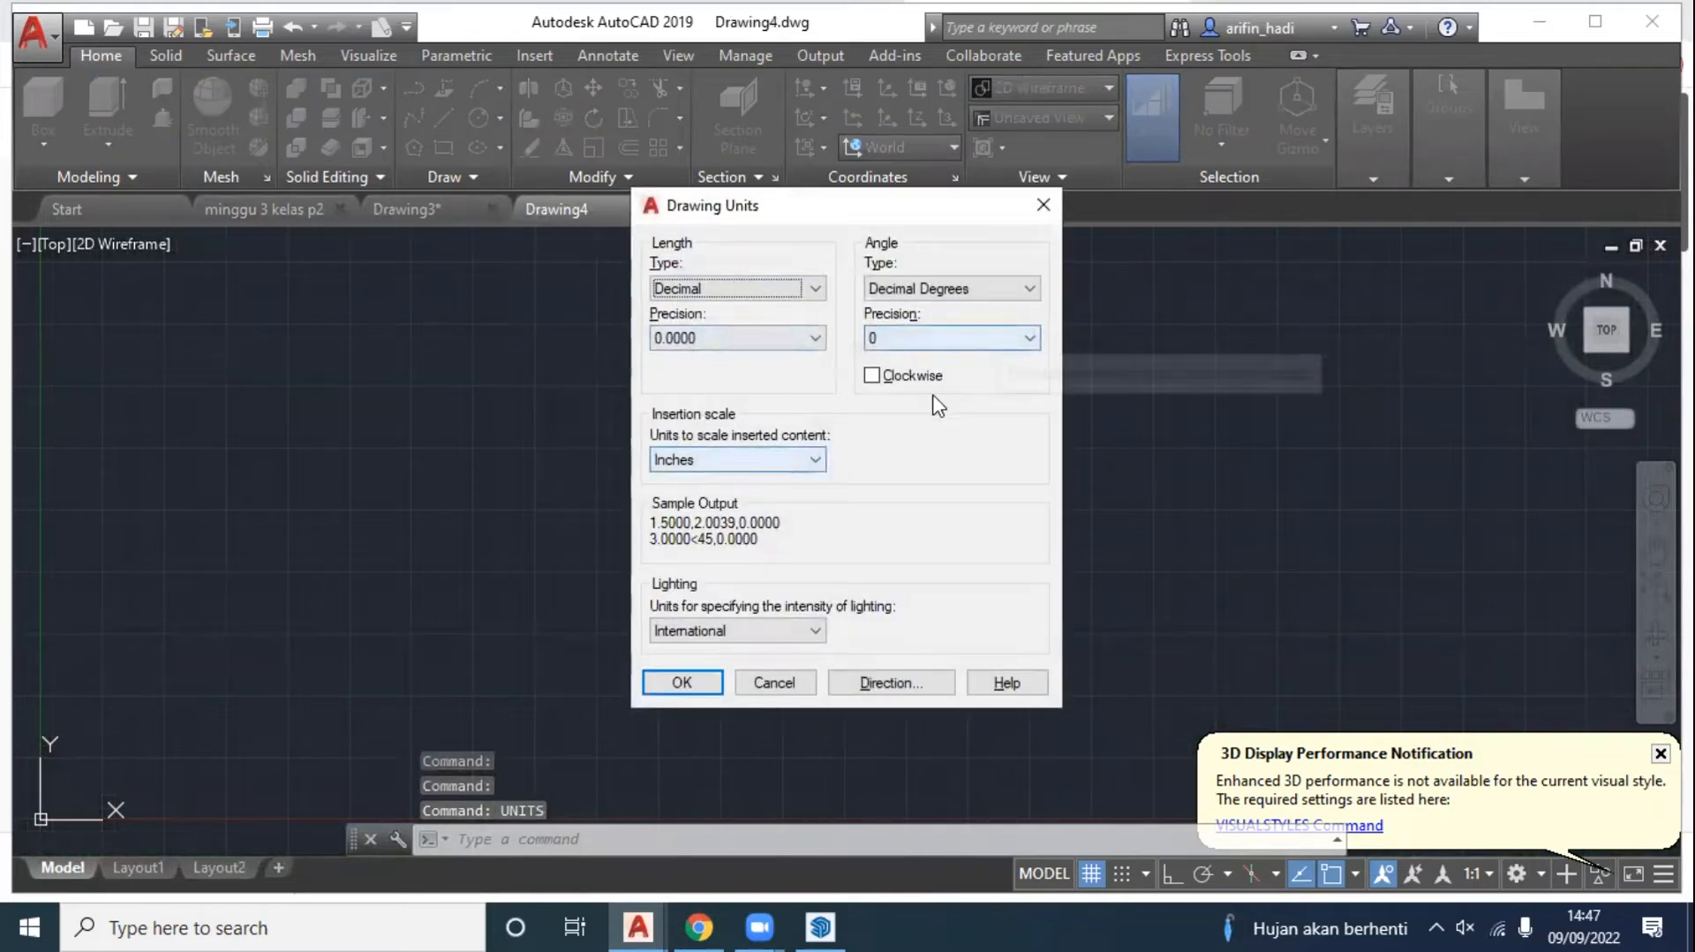
click(932, 338)
click(892, 378)
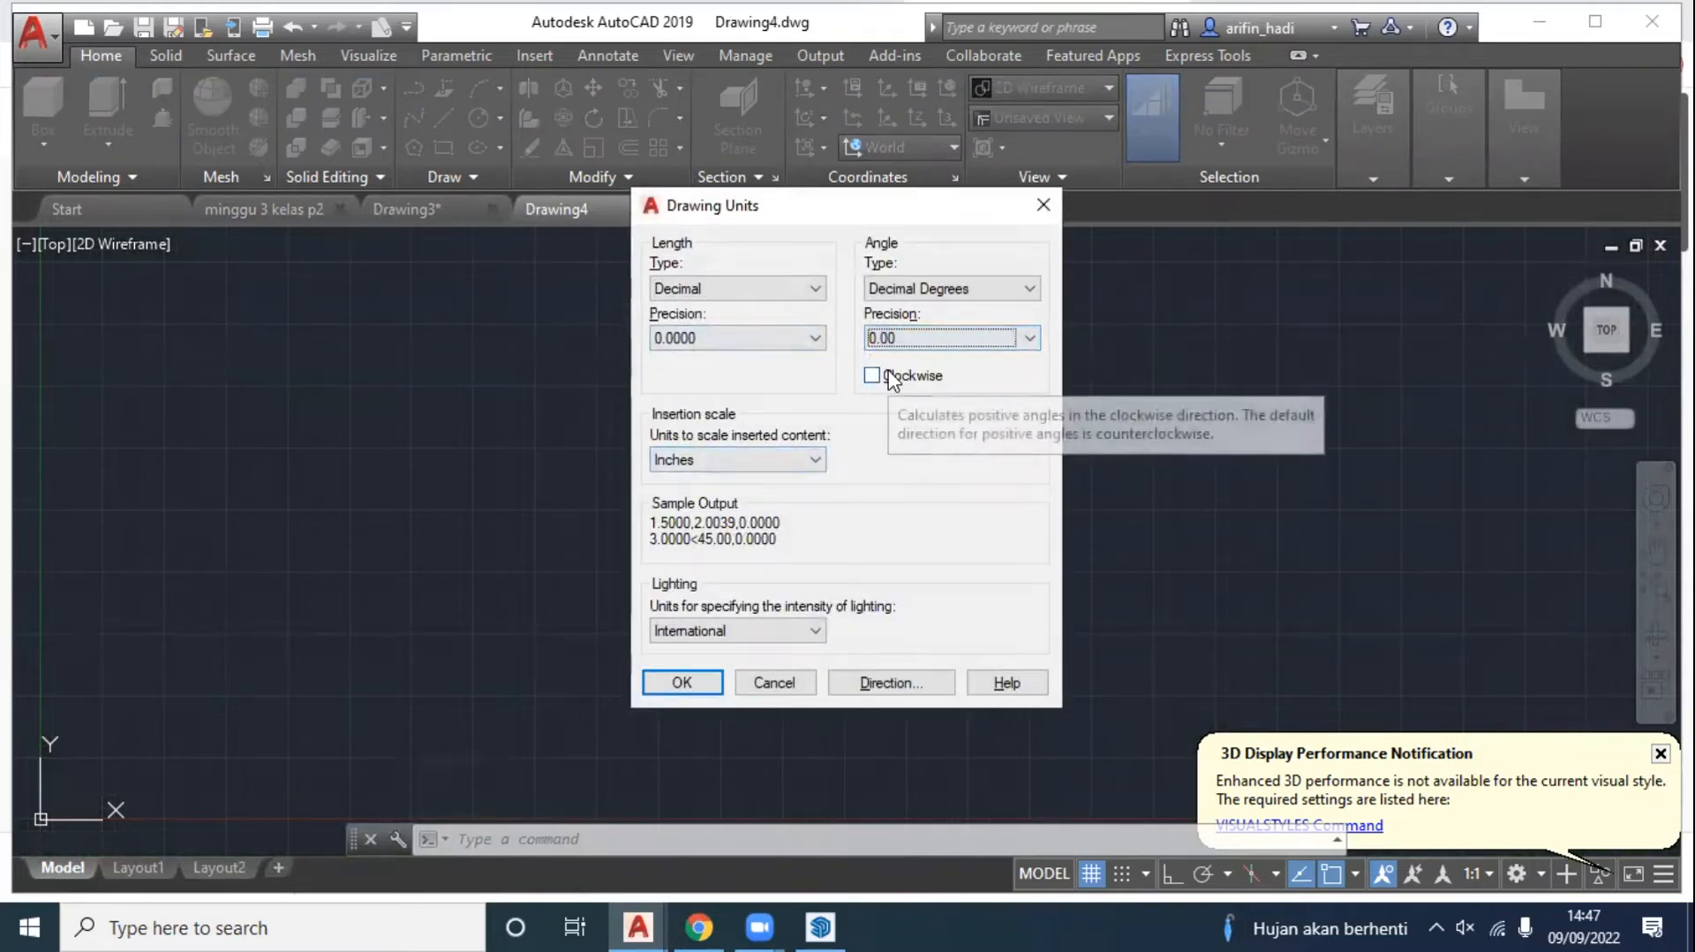
Step: Set the drawing's insertion scale units to Meters and apply the unit settings
click(750, 461)
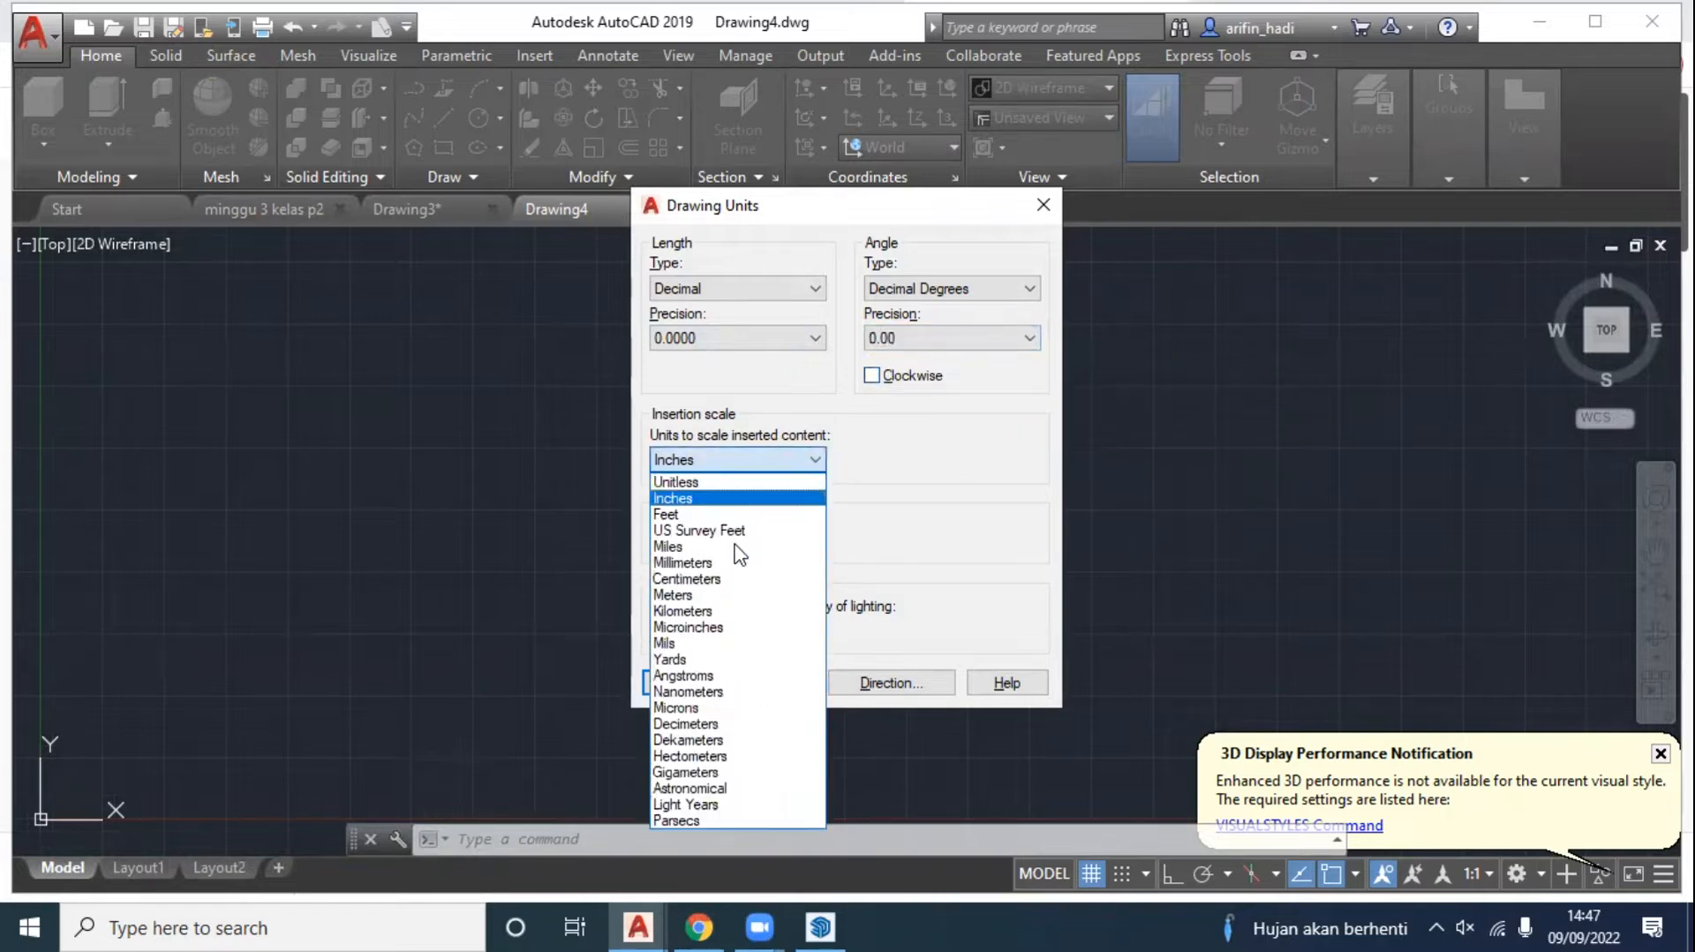
click(729, 596)
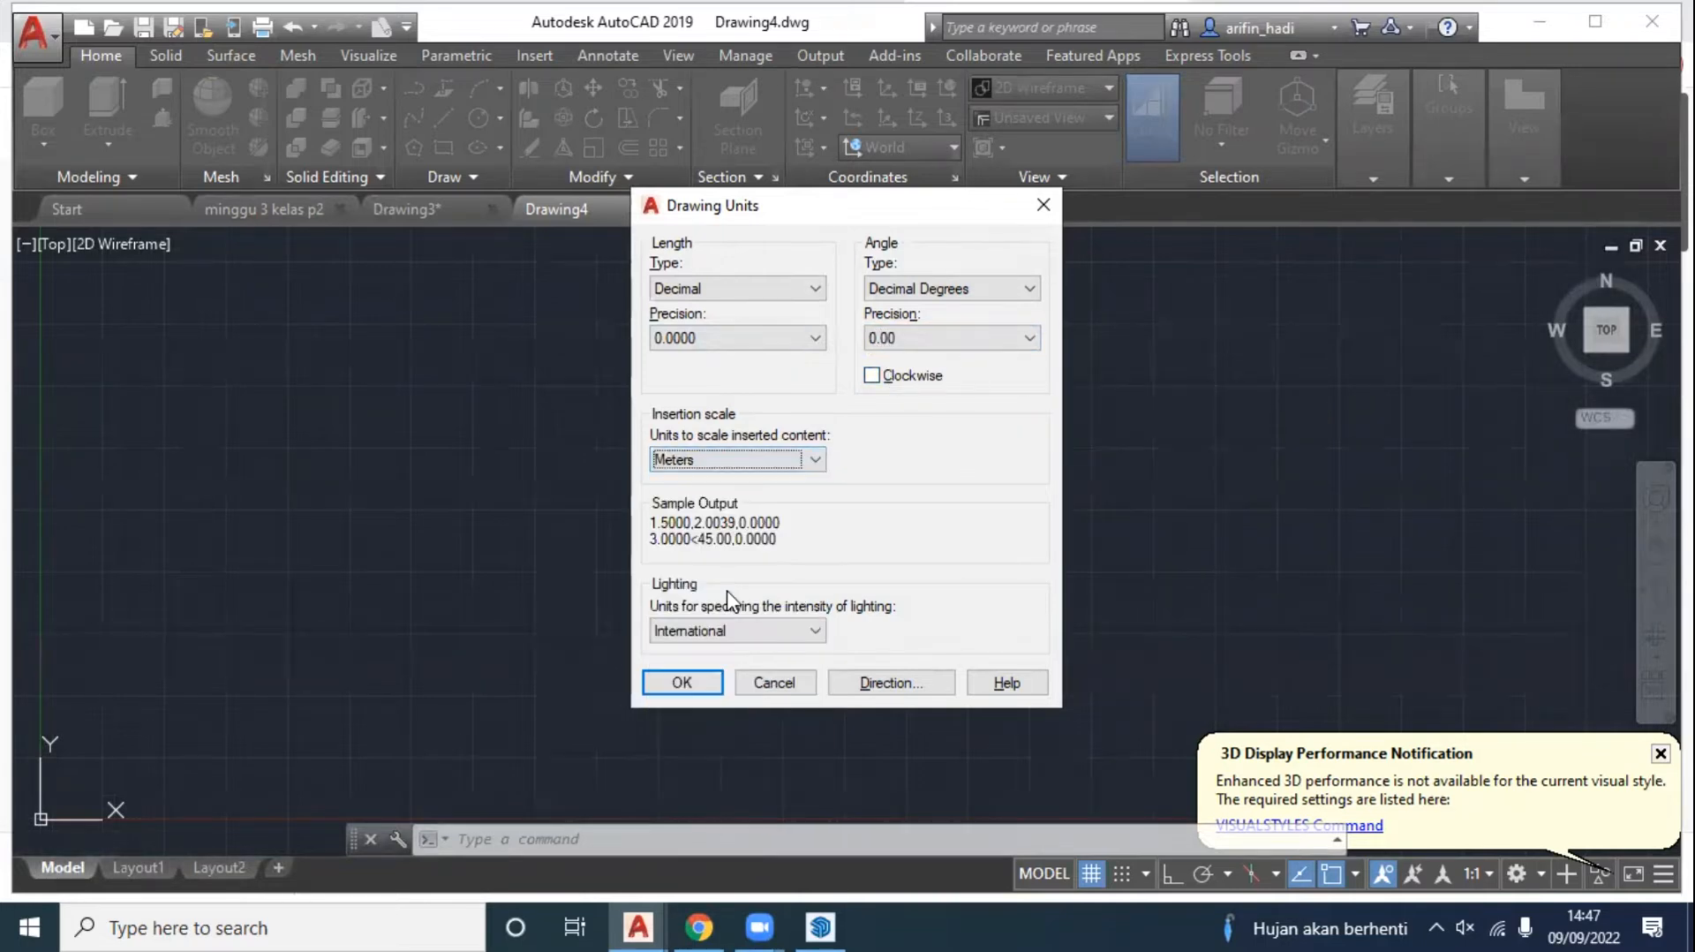
click(681, 683)
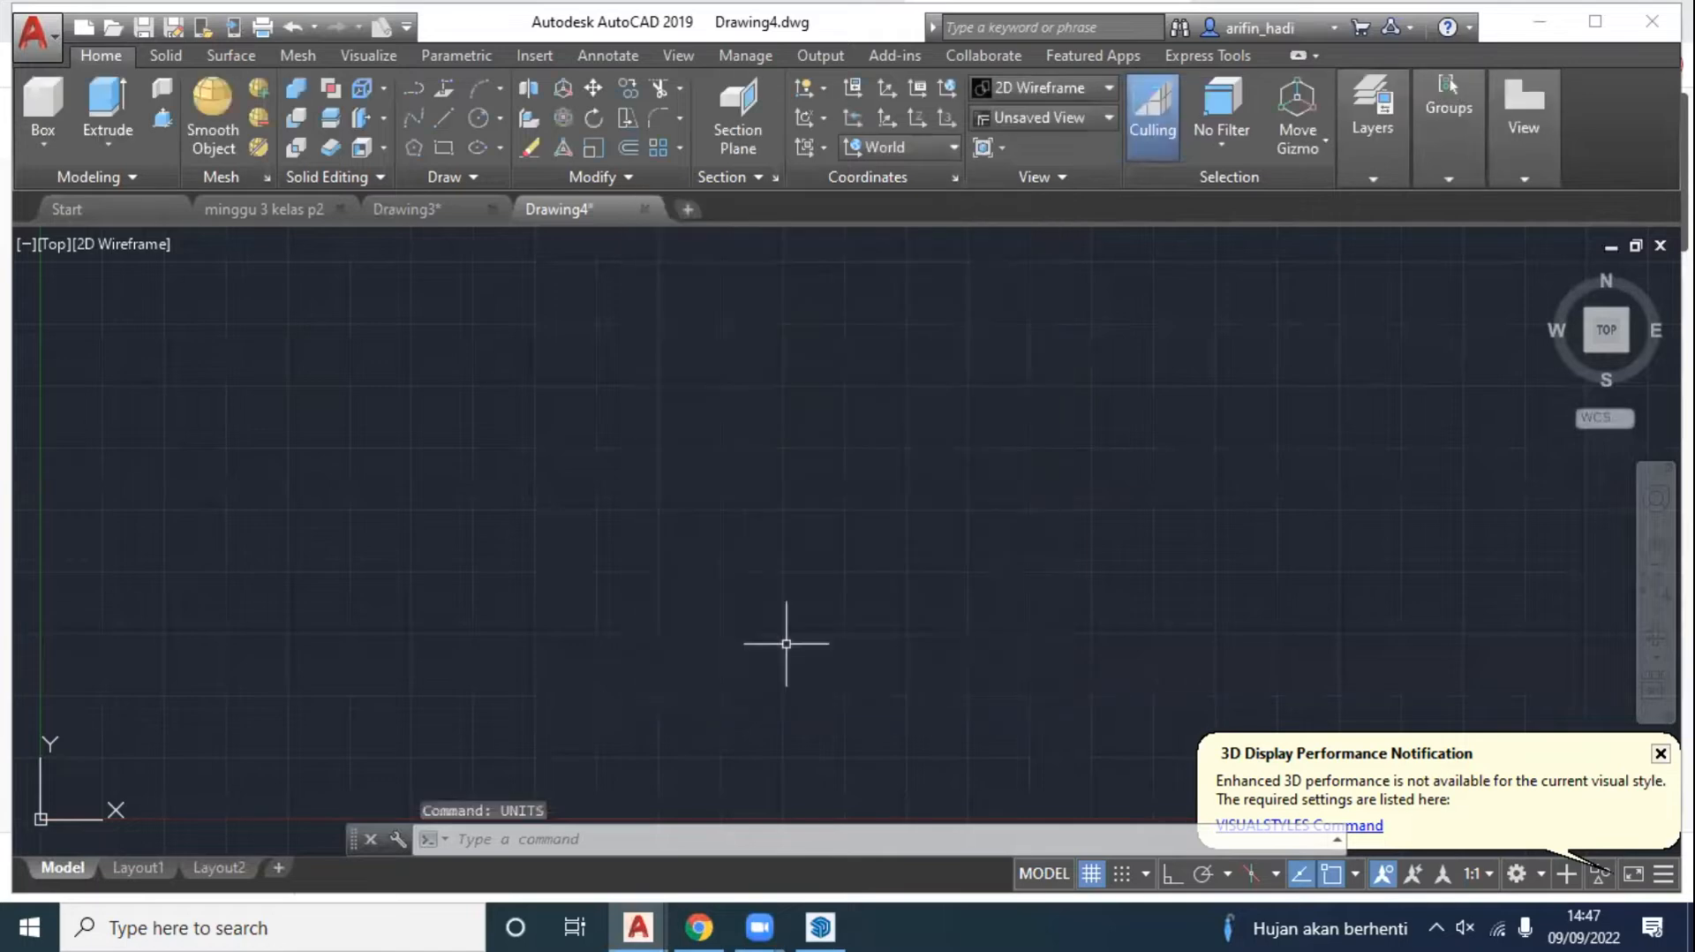
scroll(831, 461, down, 4)
middle_drag(831, 461, 785, 502)
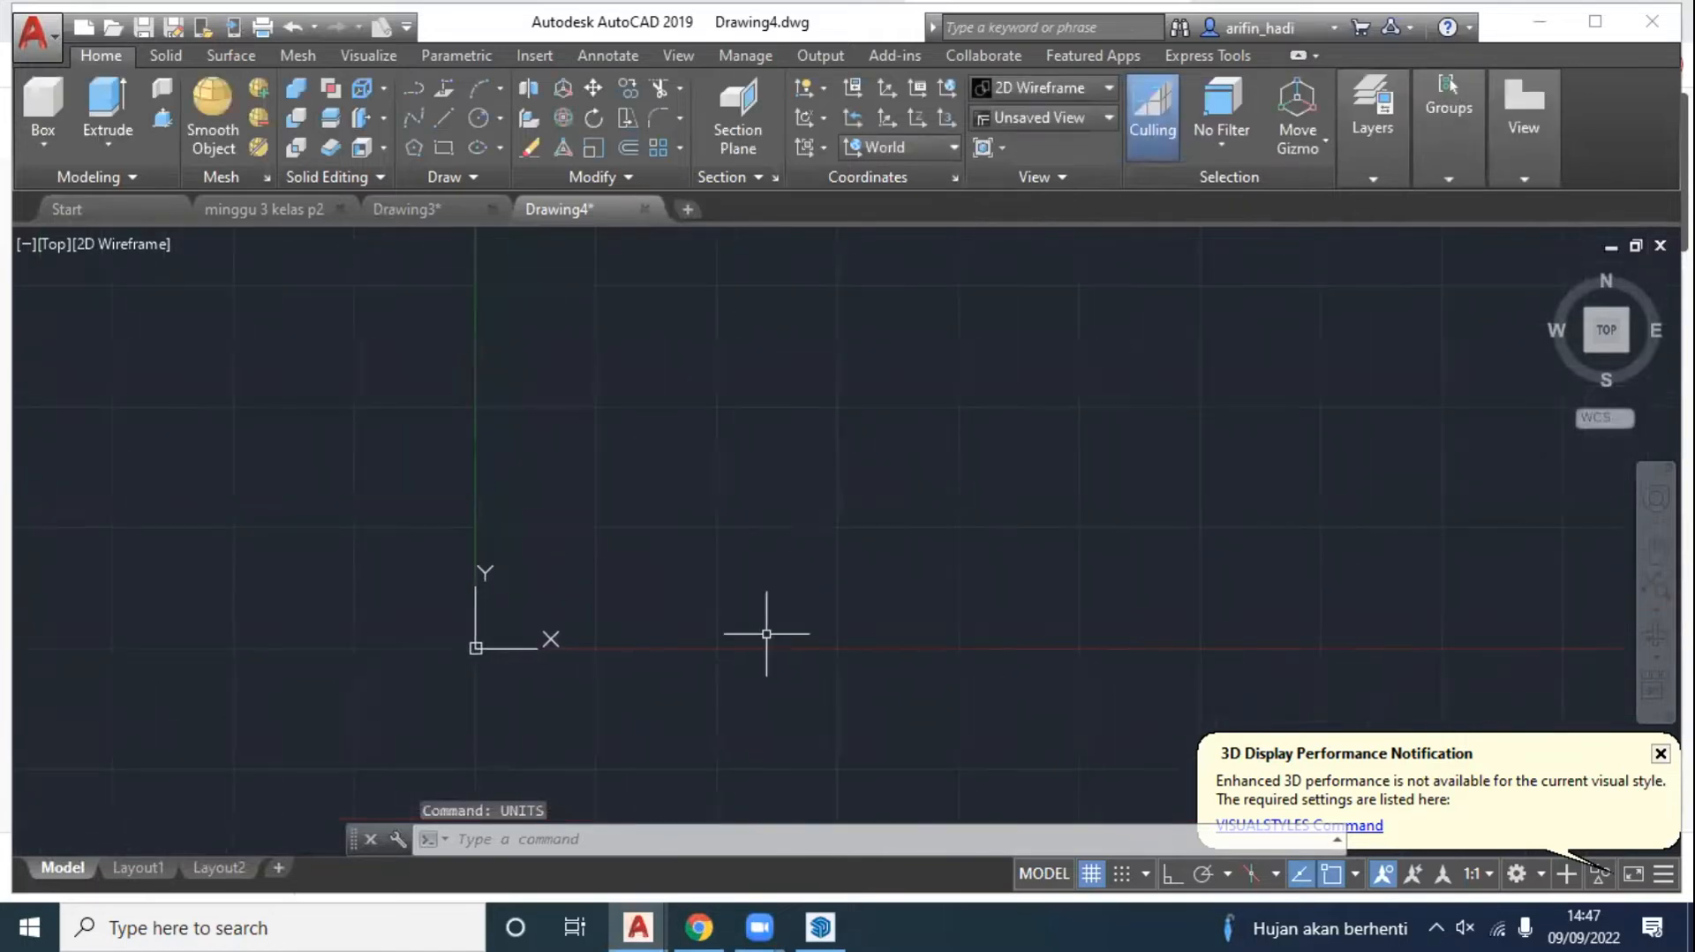
scroll(845, 461, up, 2)
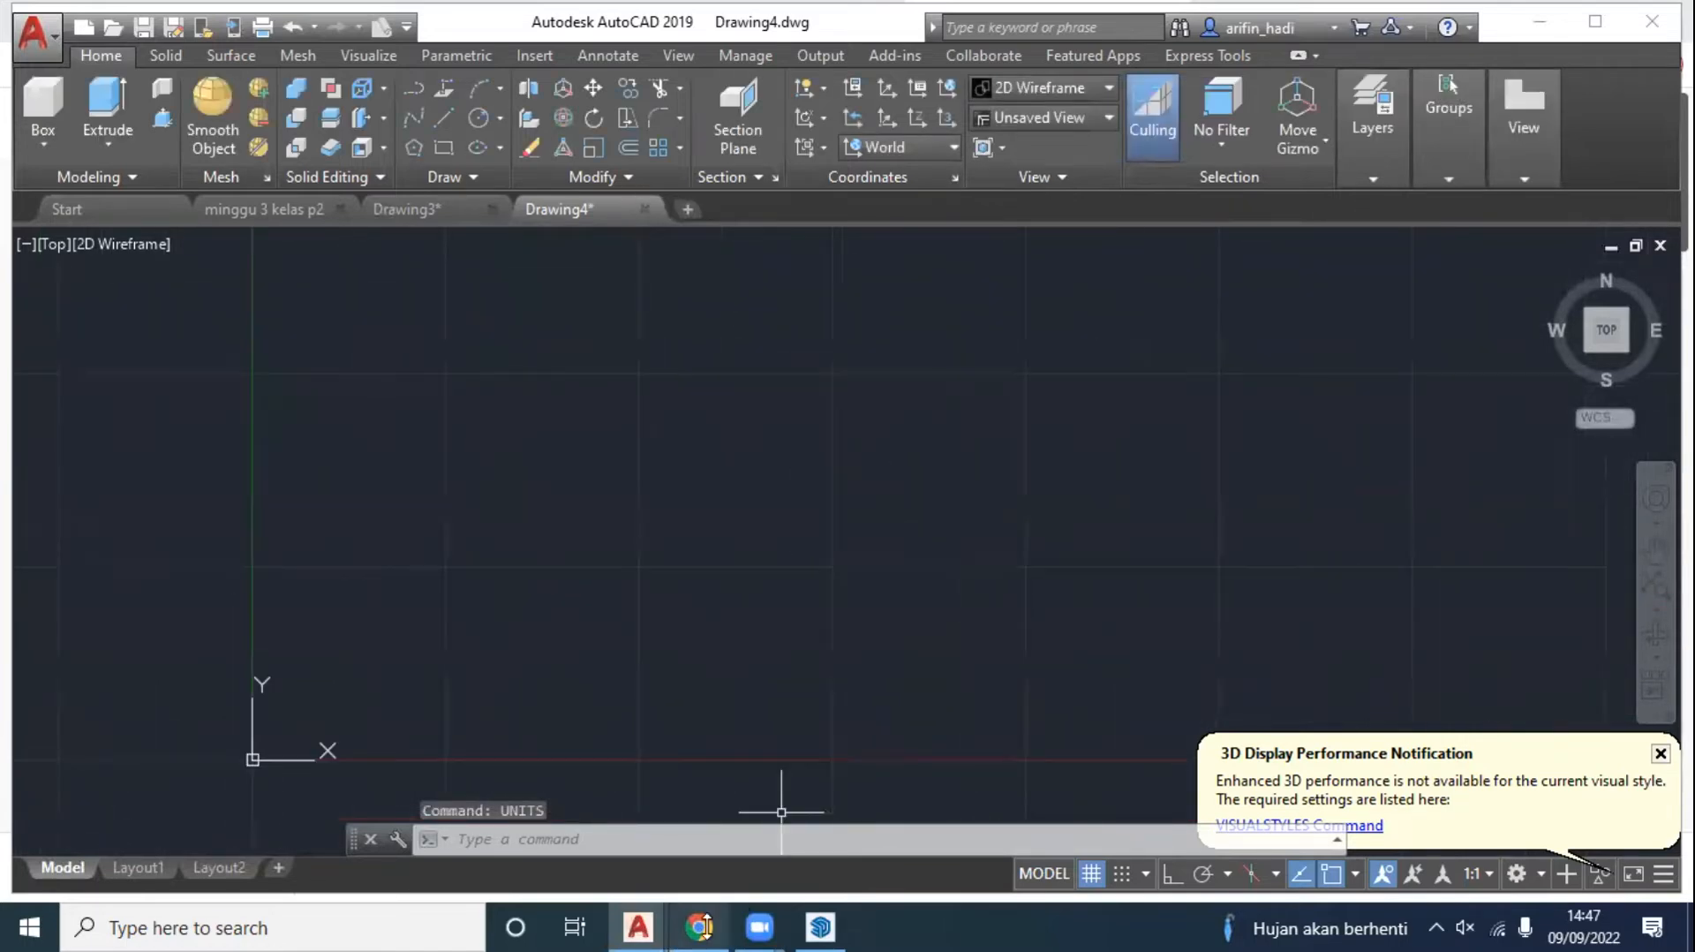
Step: Switch to Chrome, search the web for google earth and launch the Google Earth web version
mouse_move(699, 926)
click(706, 826)
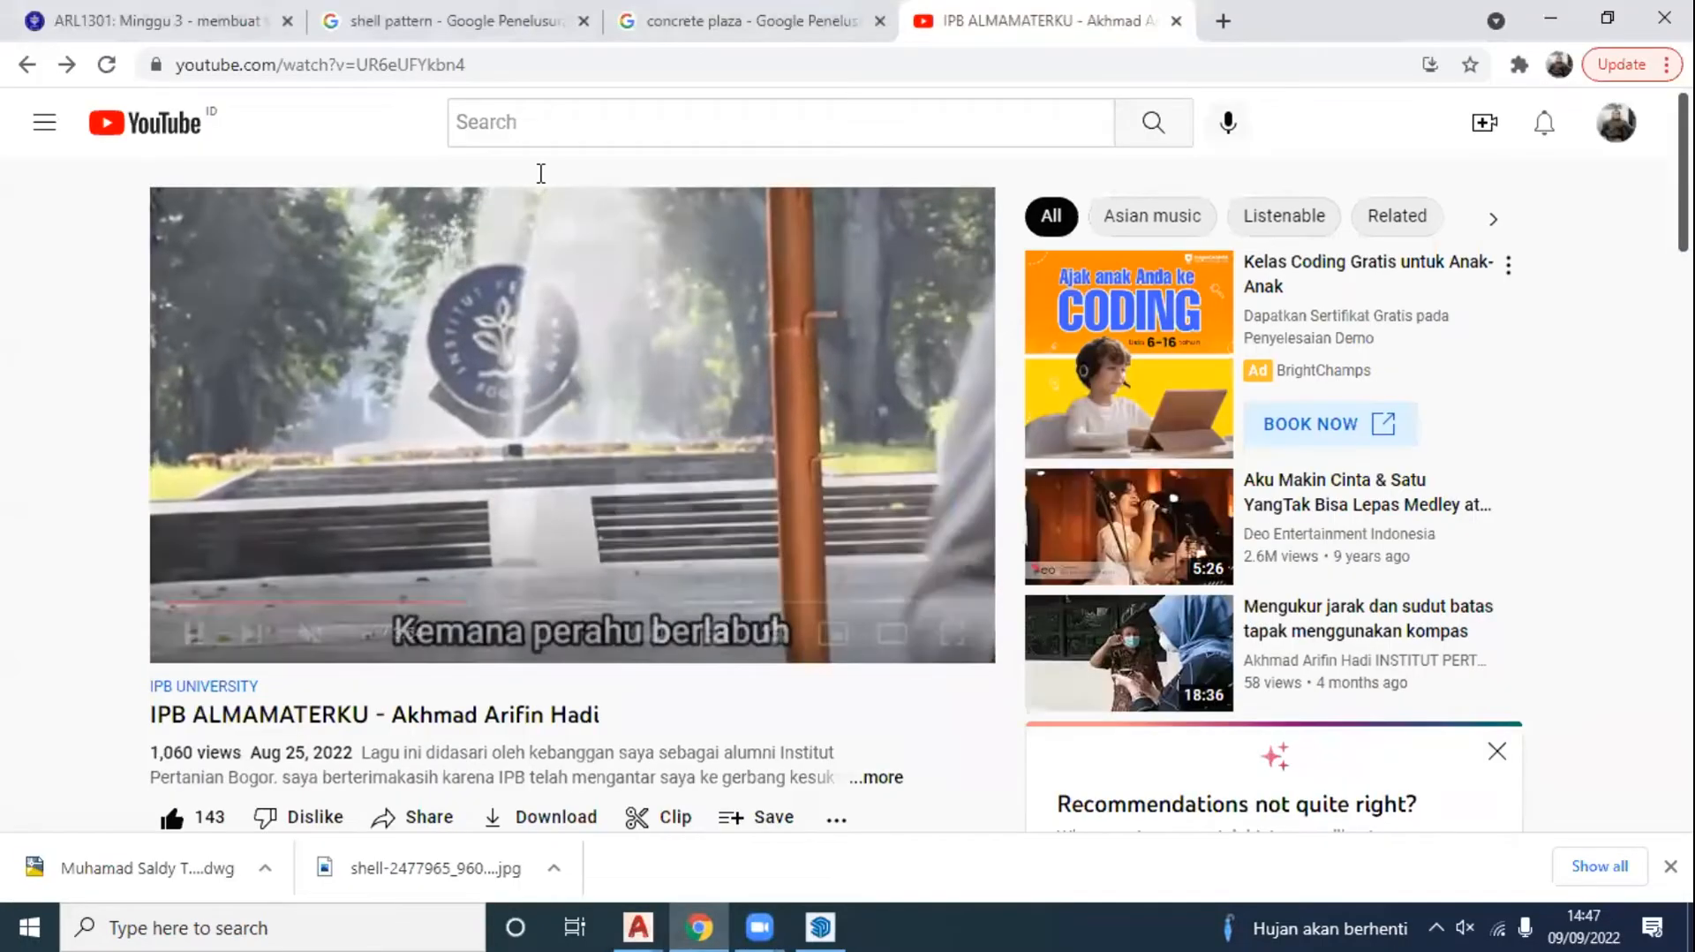
key(ctrl+l)
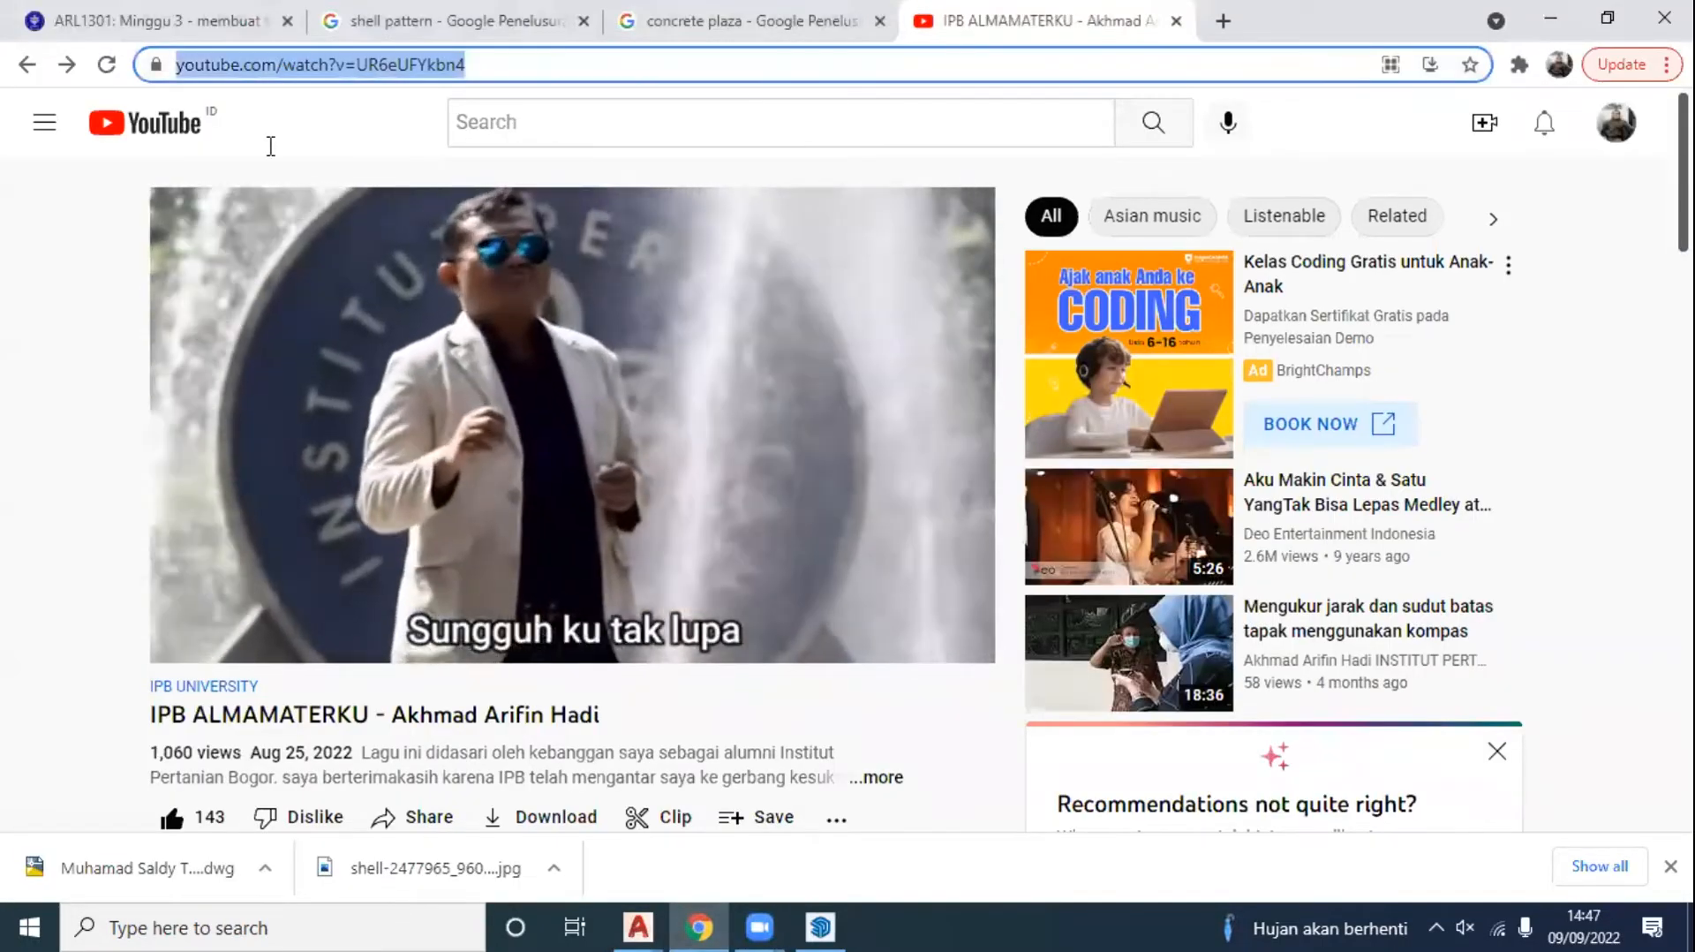
text(googl)
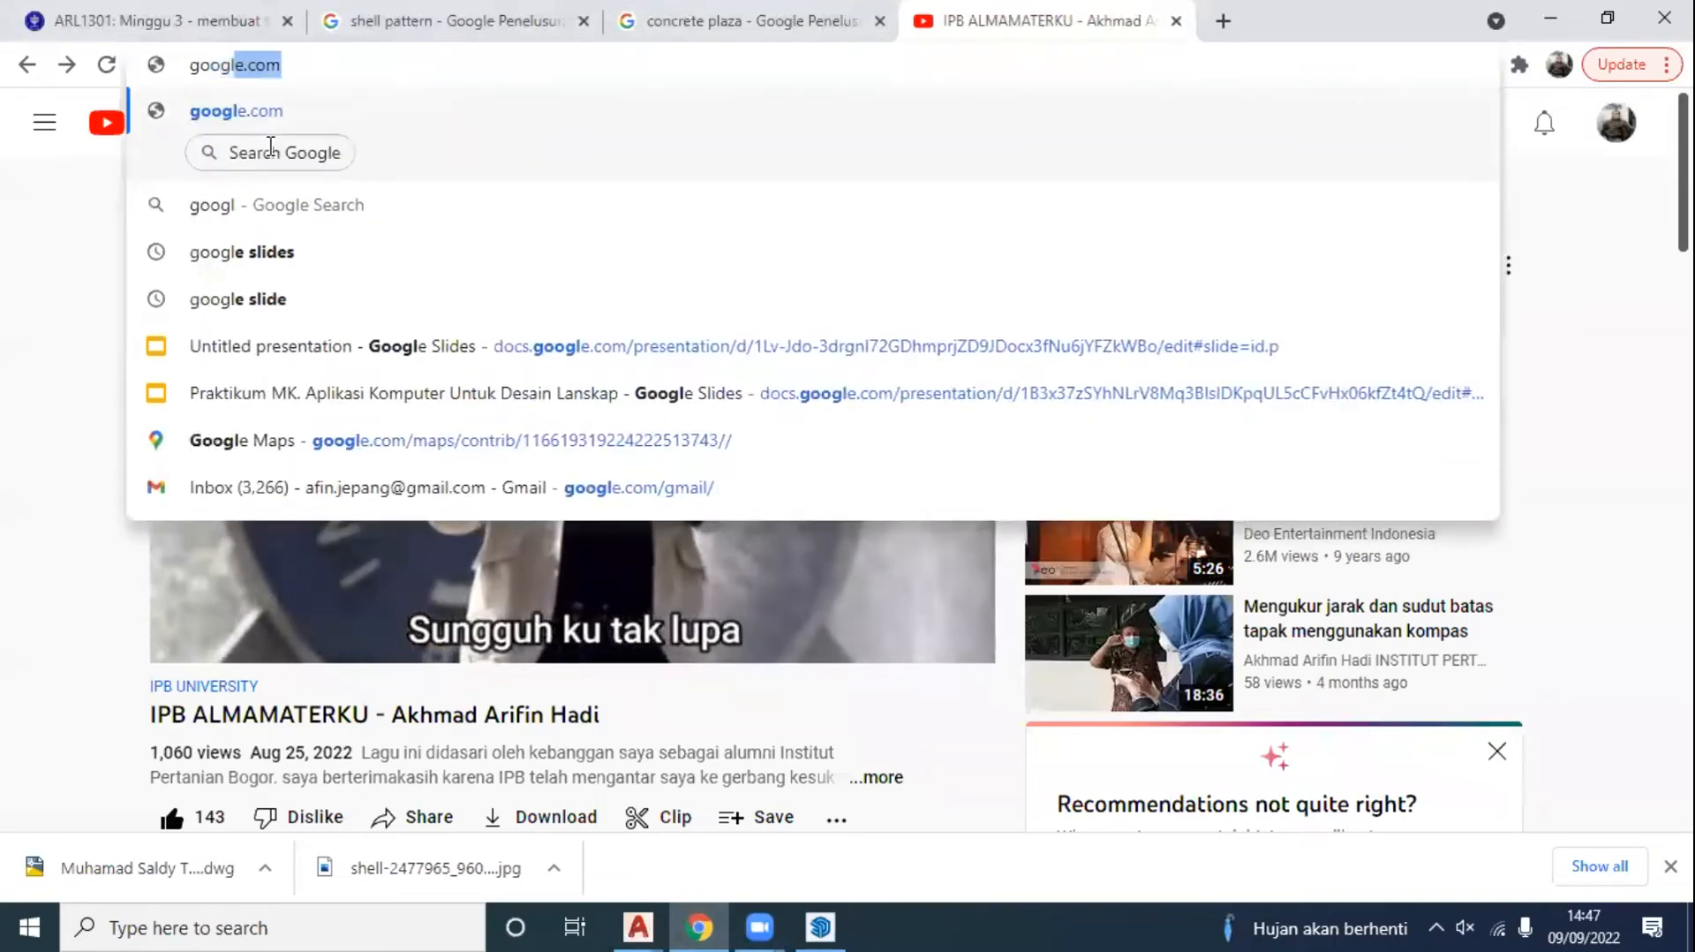
text(e eartg)
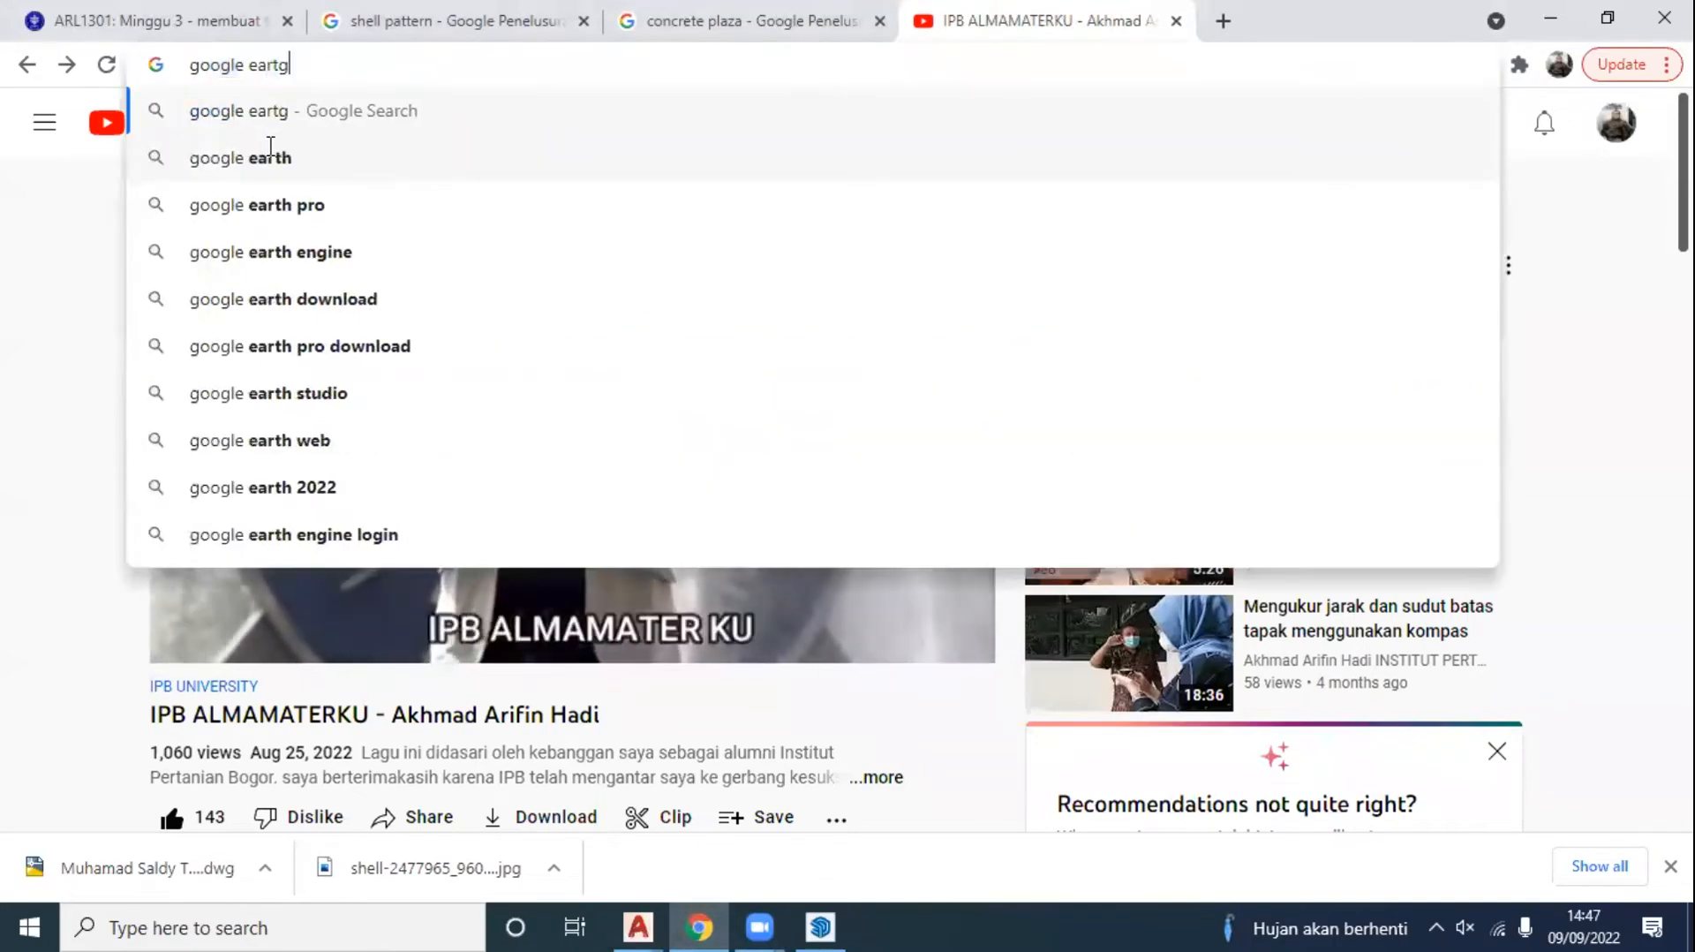
click(294, 156)
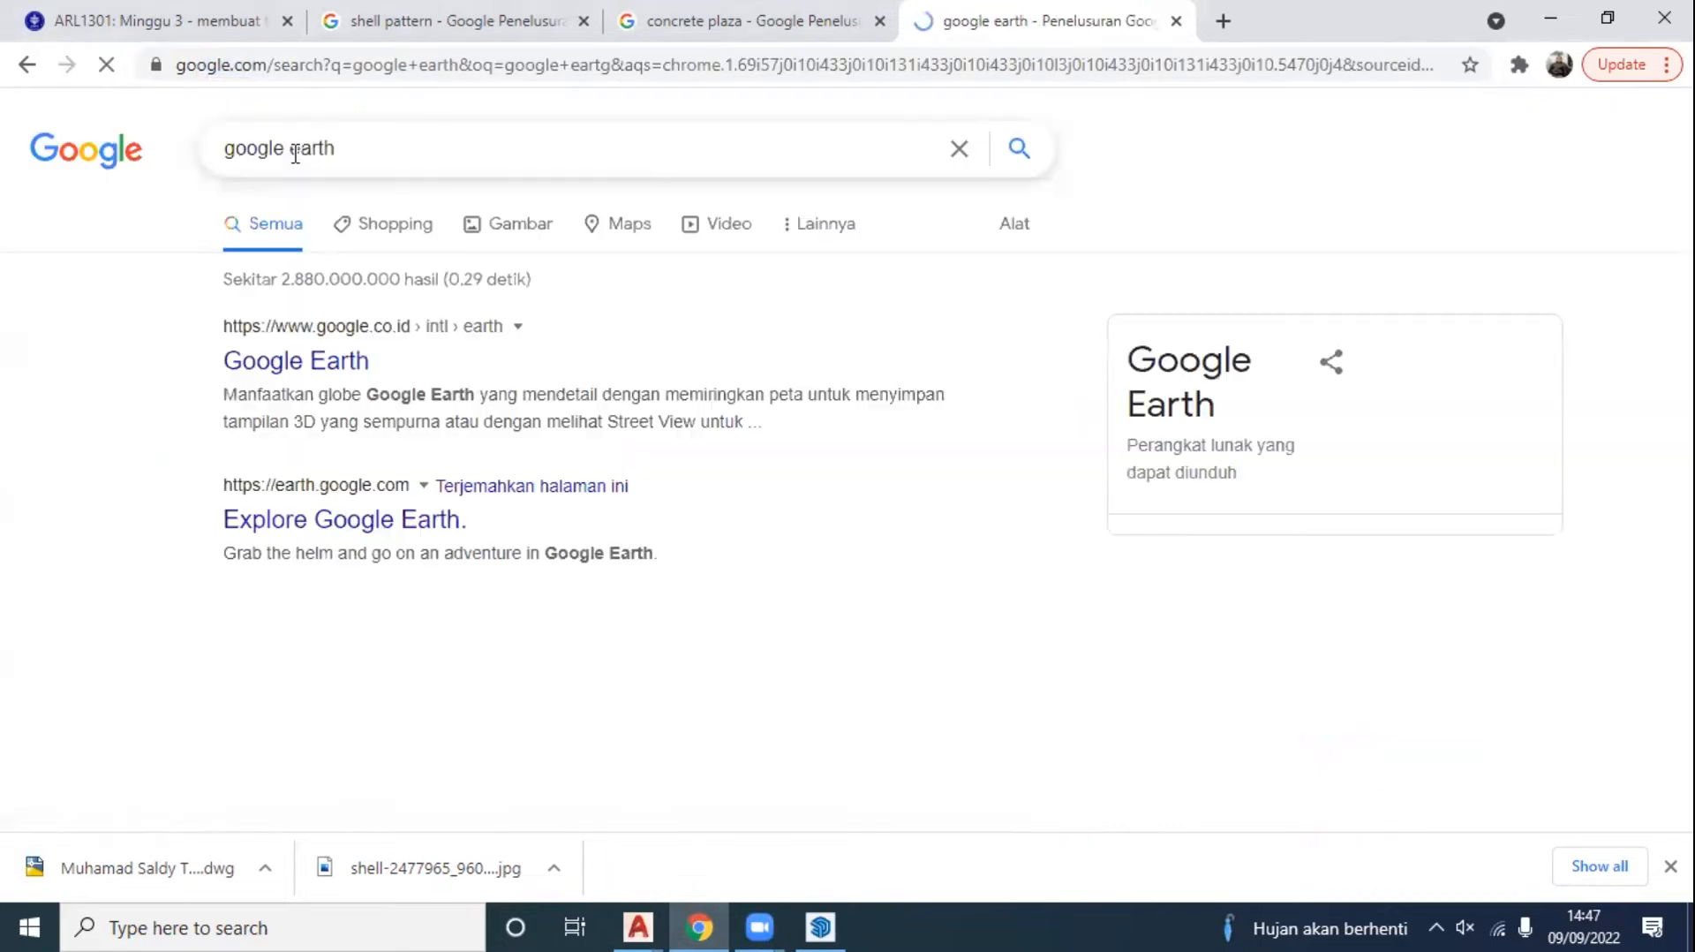
click(303, 360)
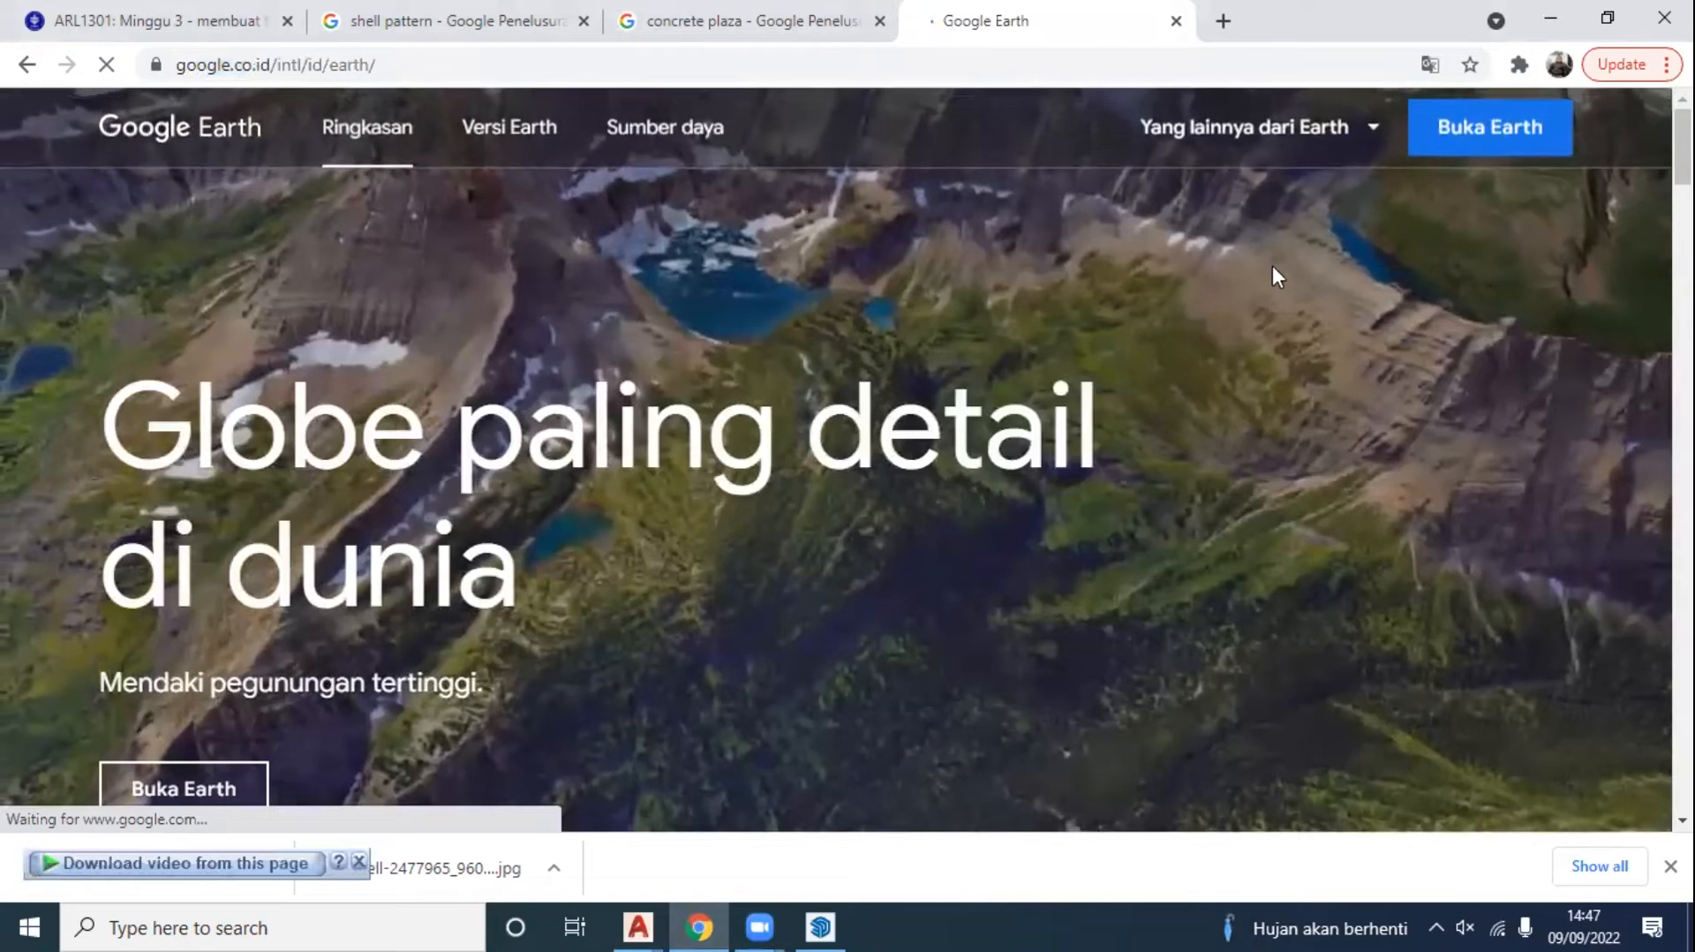
click(258, 781)
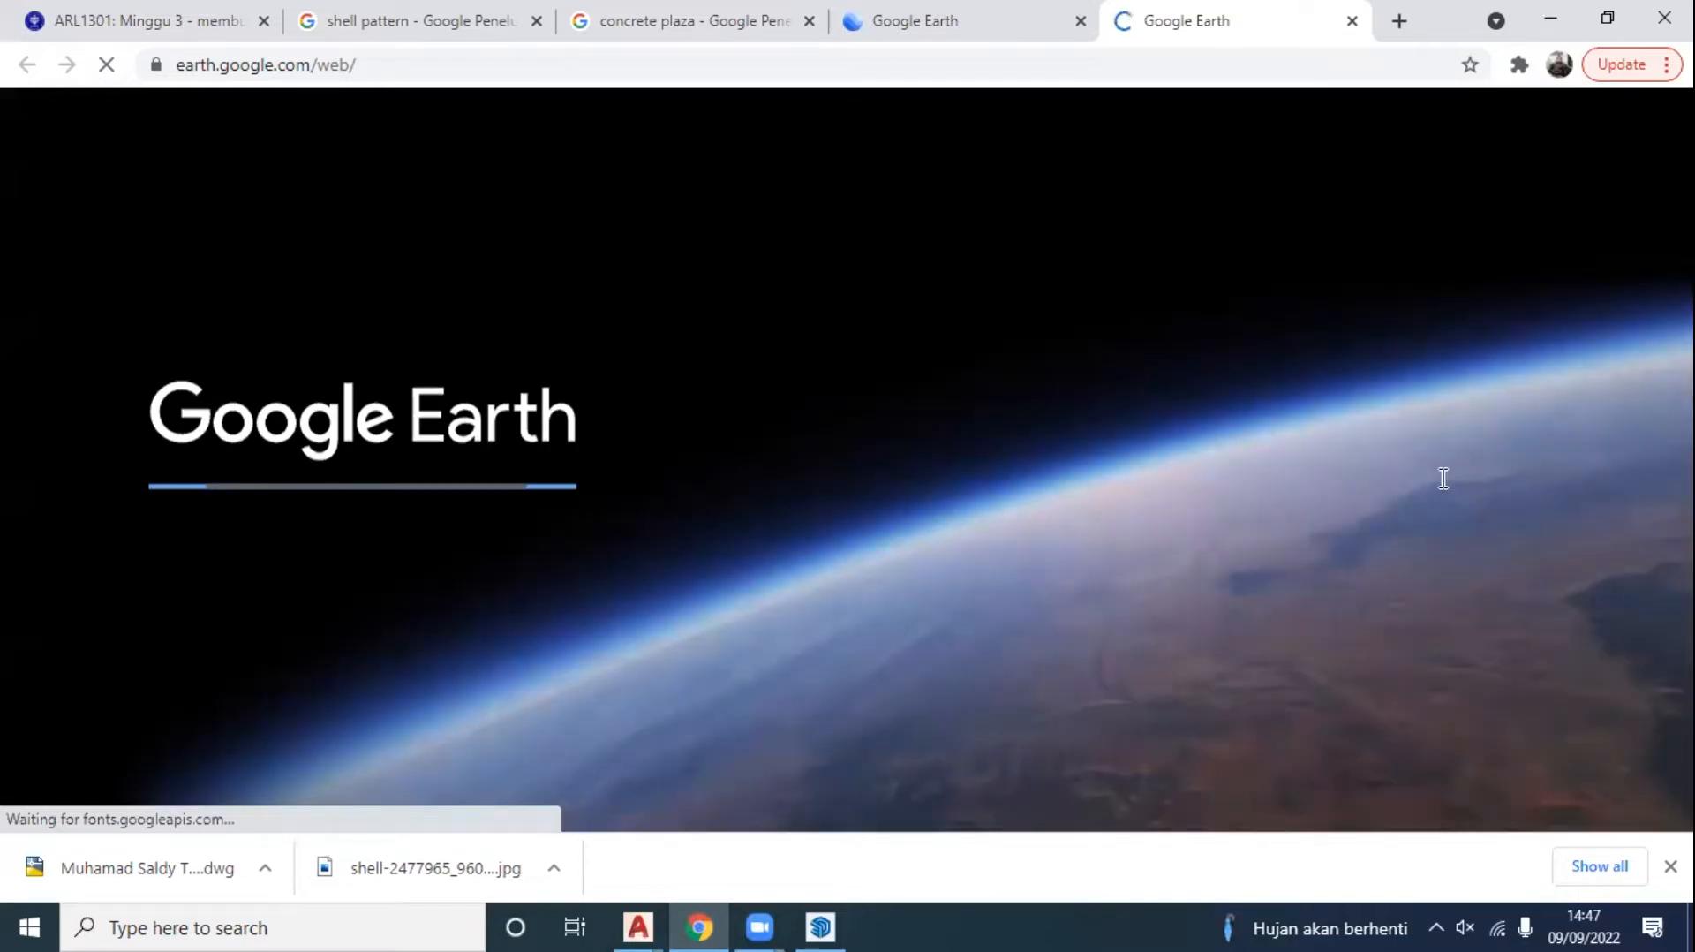
click(294, 925)
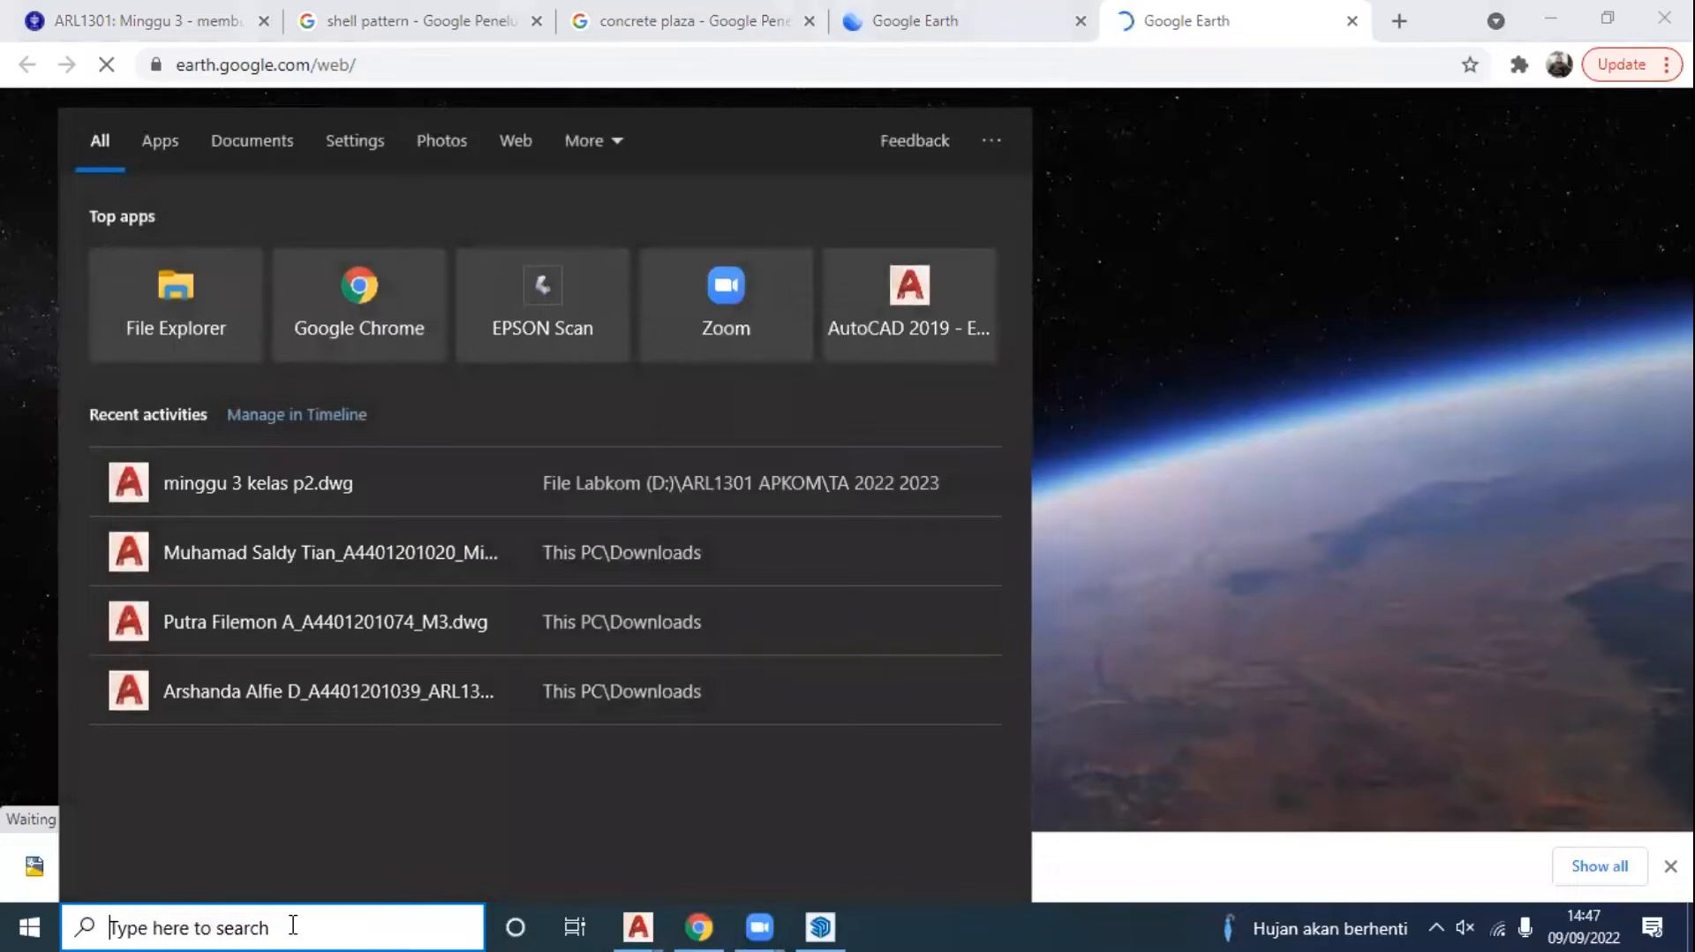
text(goog)
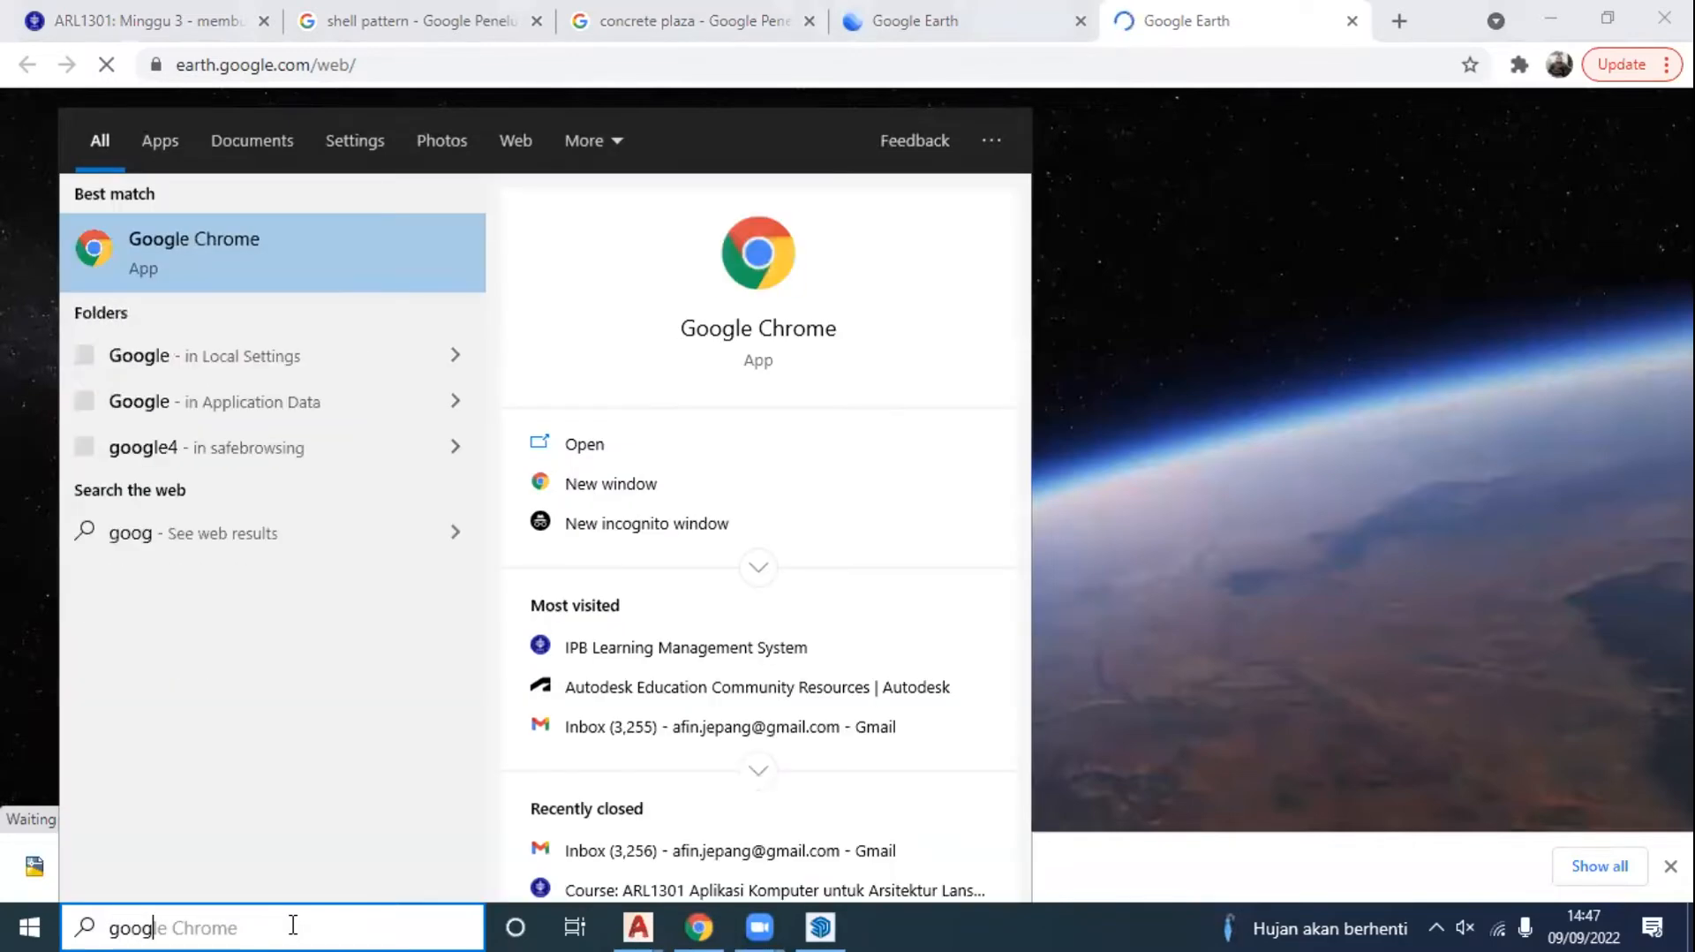
click(1163, 574)
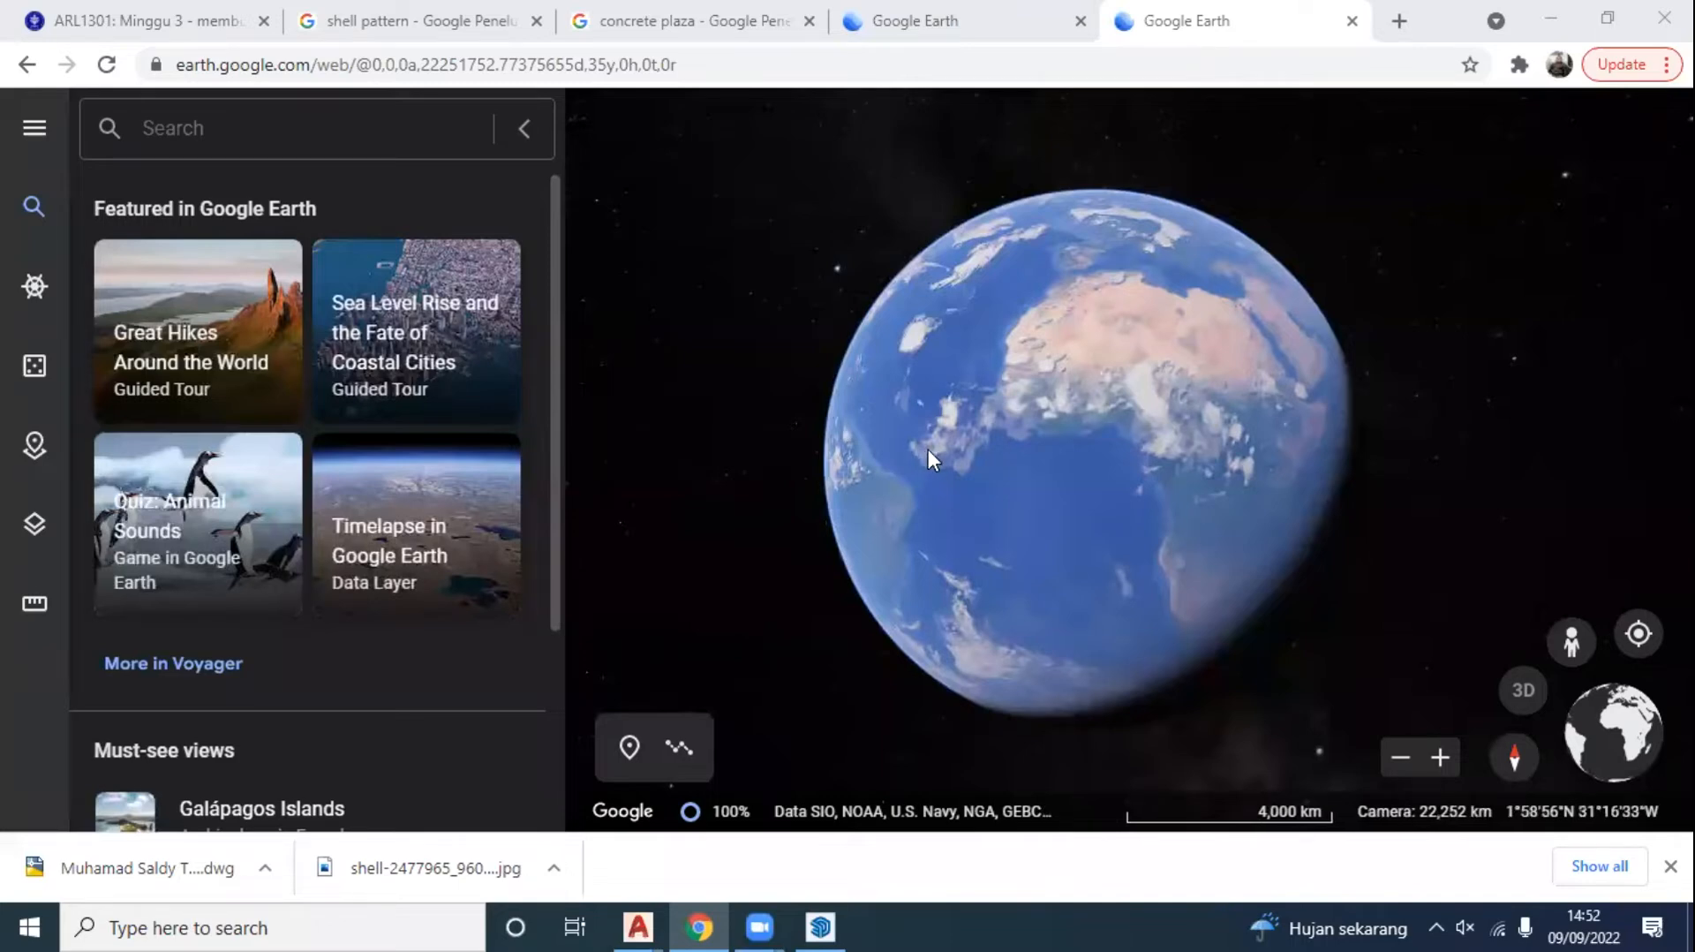
Step: Search for ipb, go to IPB University in Babakan, Bogor, and frame the grounds between IPB Campus Park and the Pintu Masuk IPB Dramaga entrance
click(307, 124)
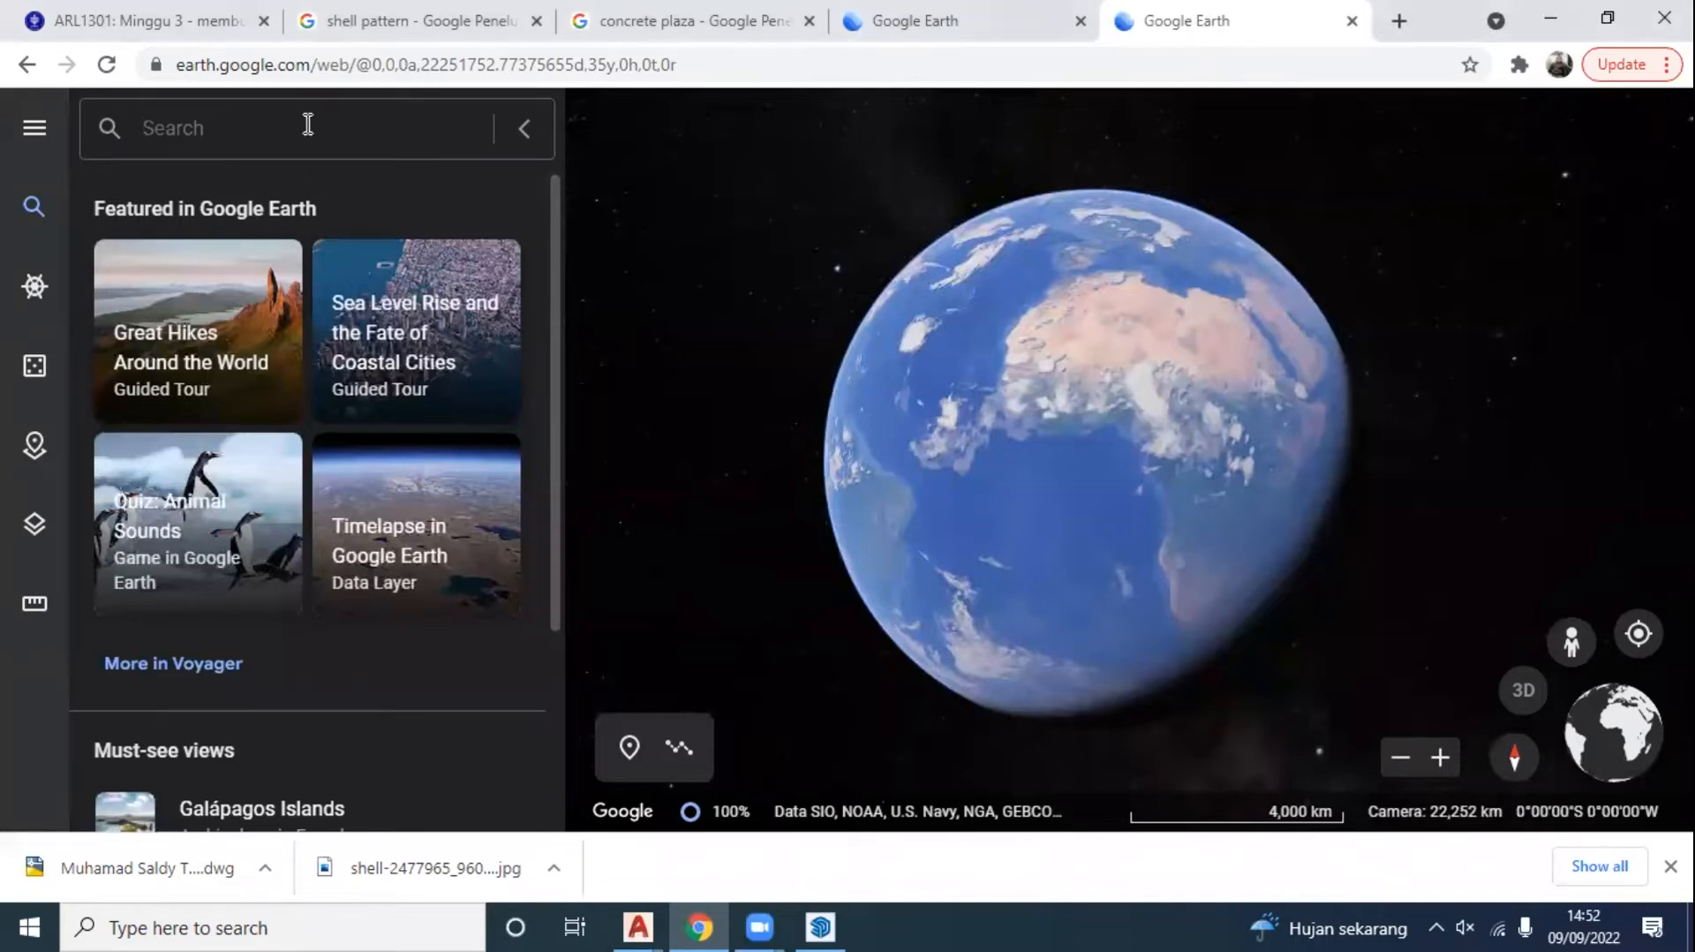
text(ipb)
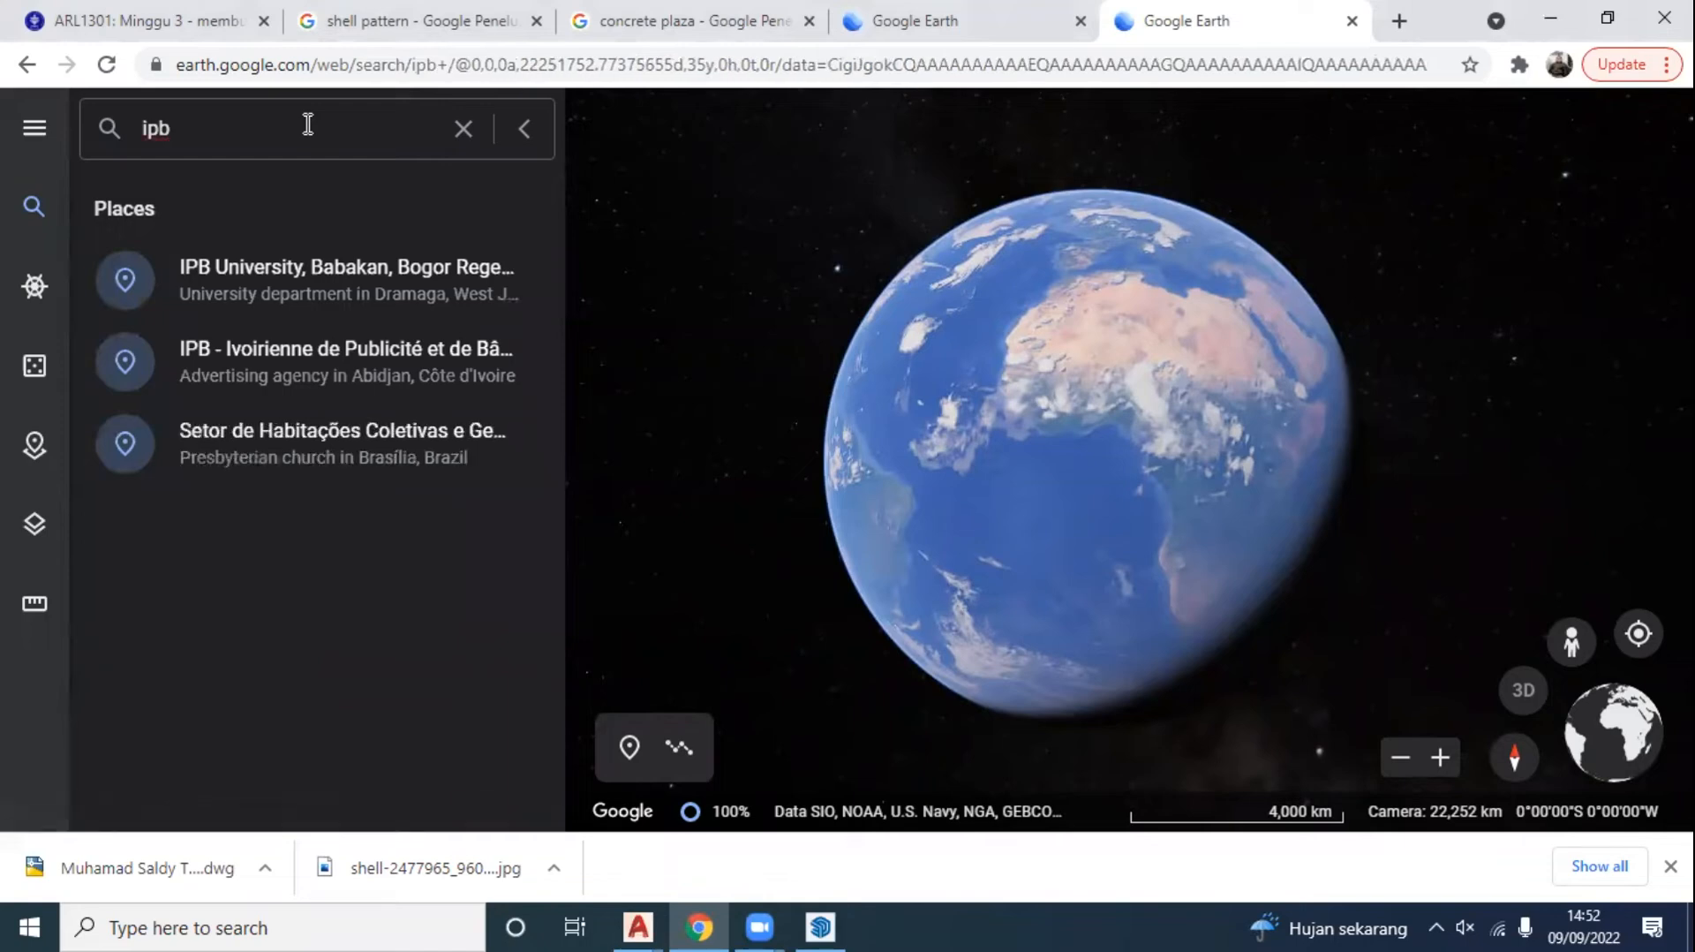
click(264, 280)
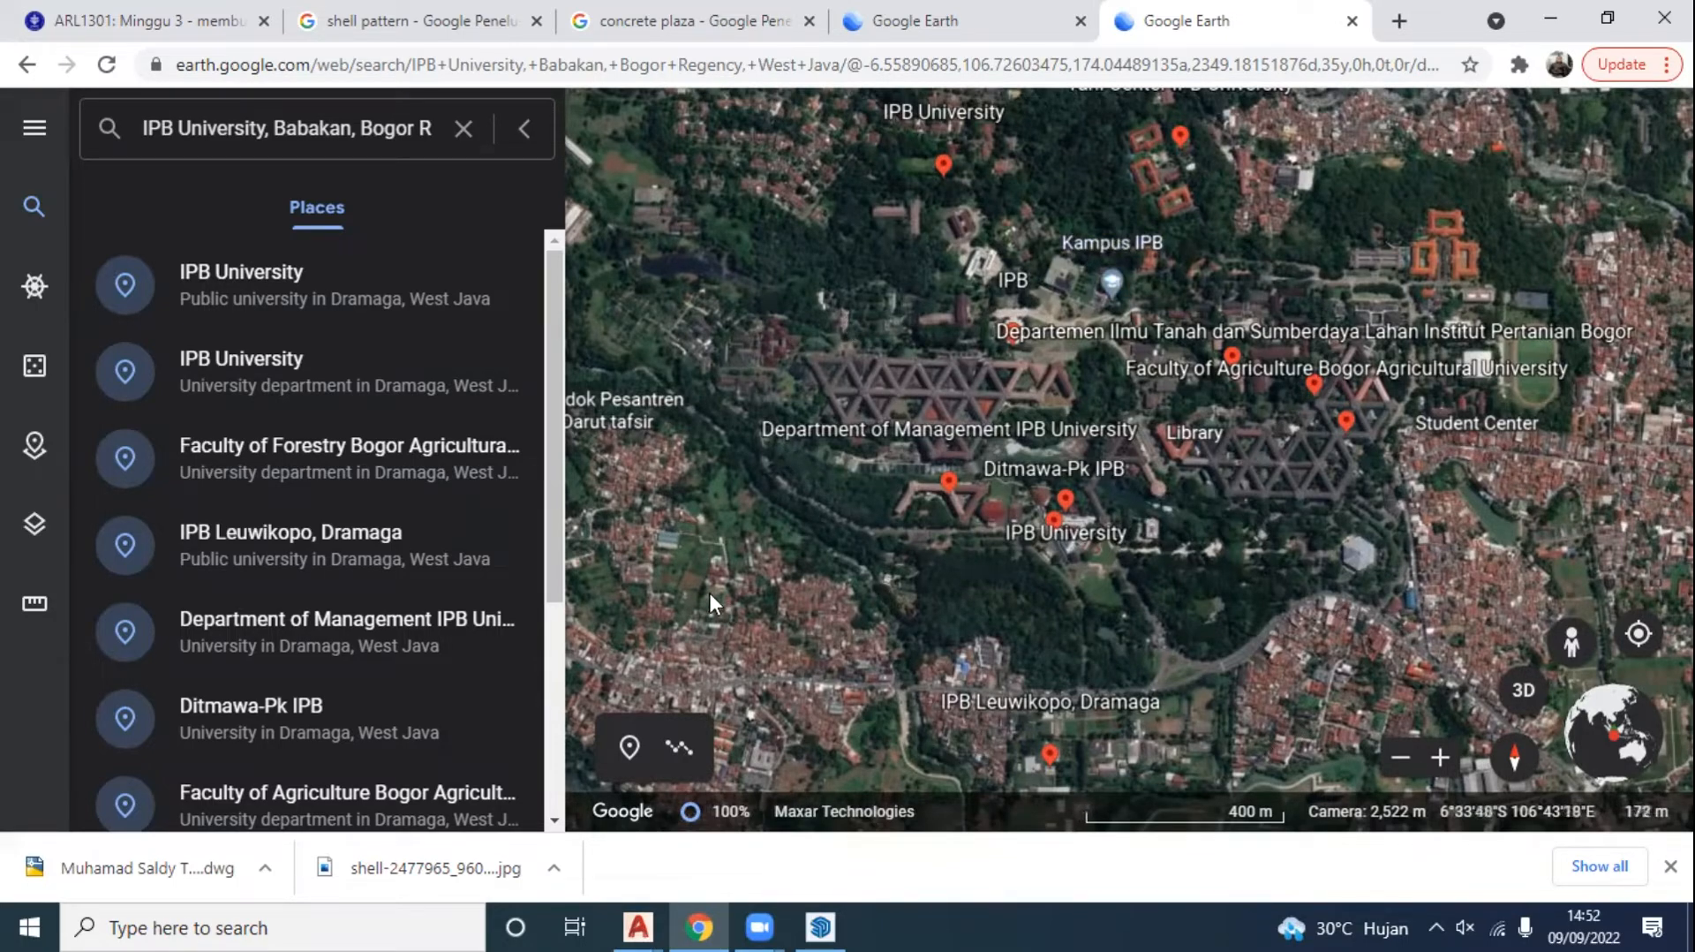
click(535, 133)
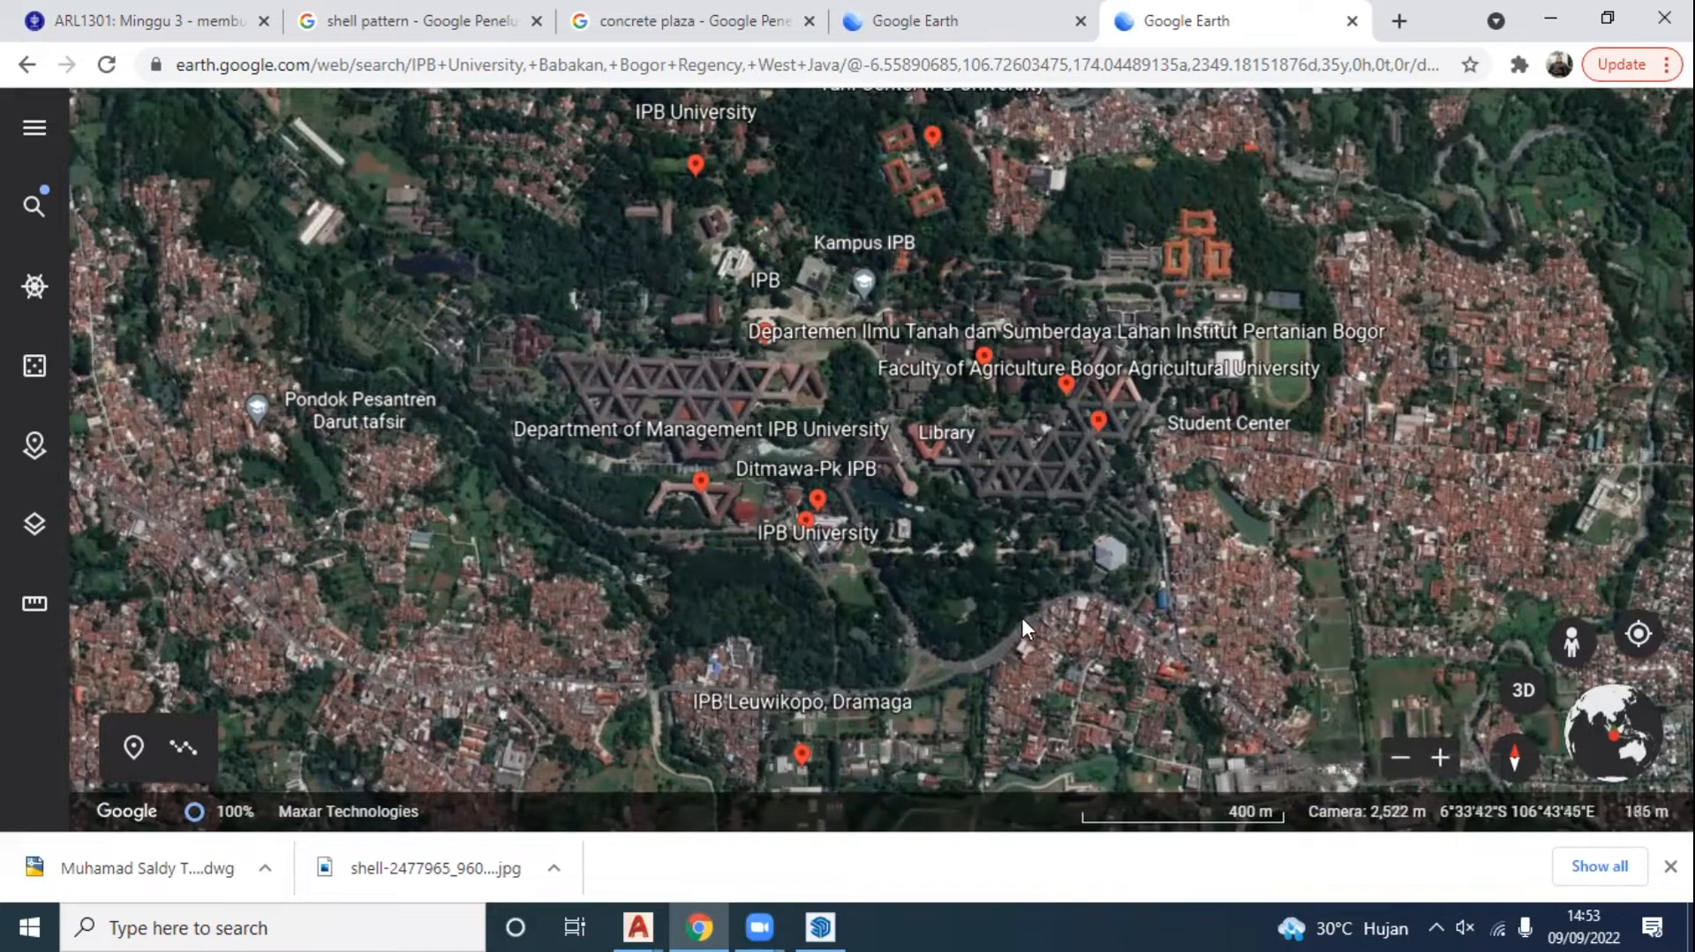
scroll(1023, 618, up, 1)
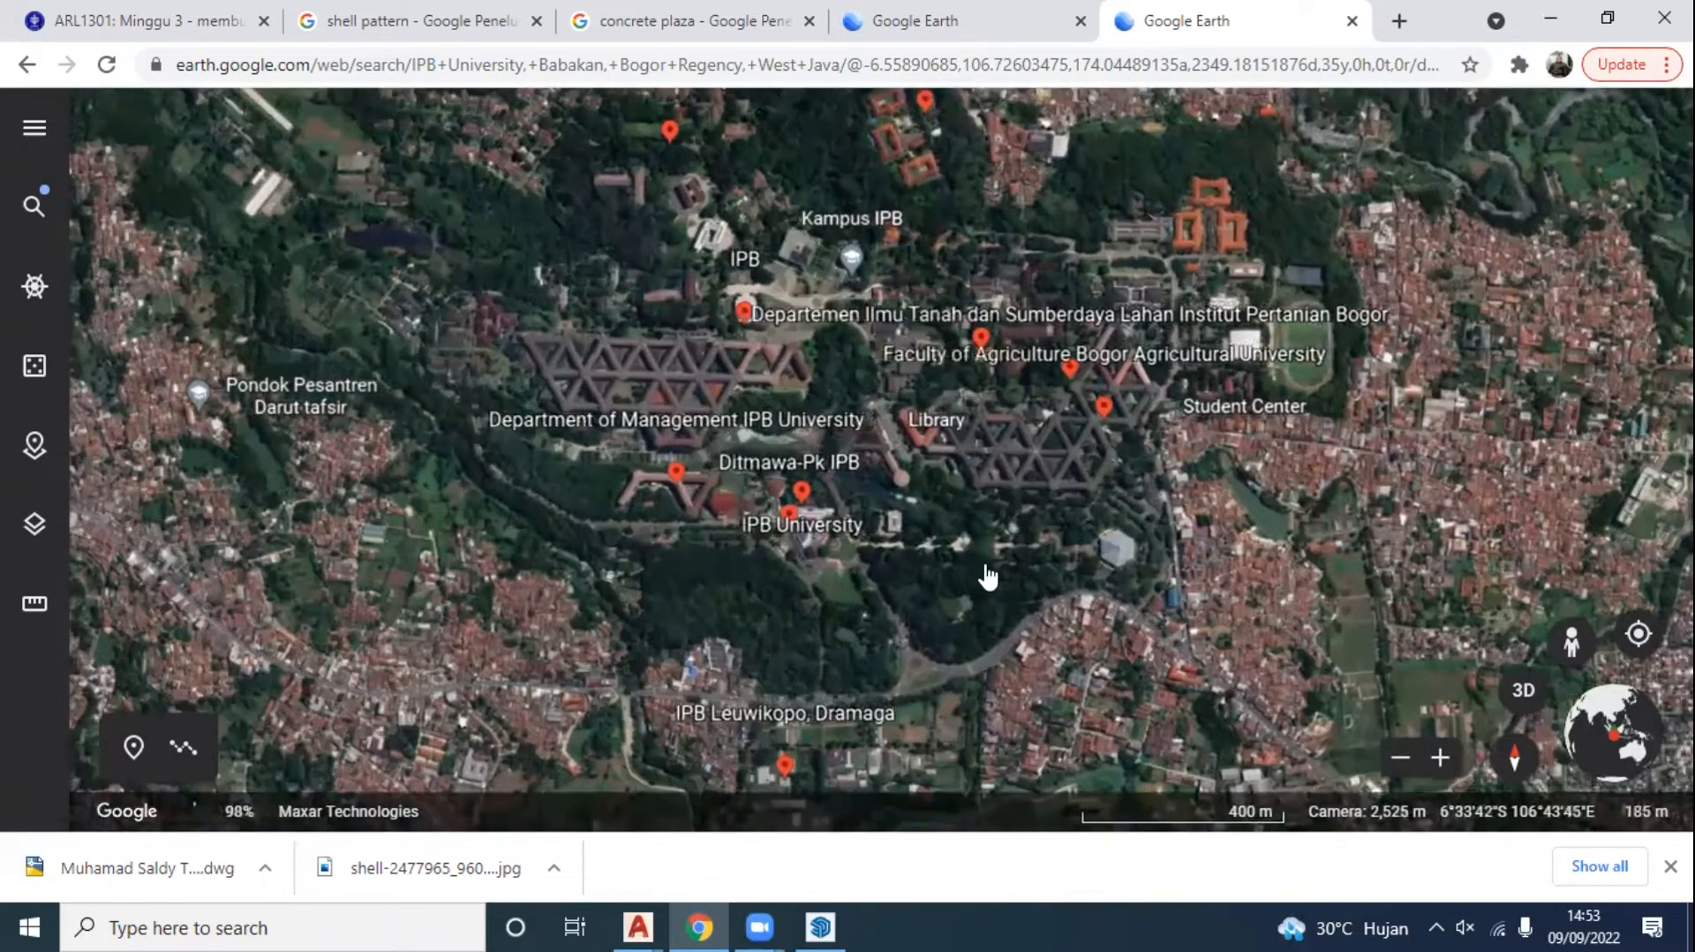
scroll(993, 608, up, 1)
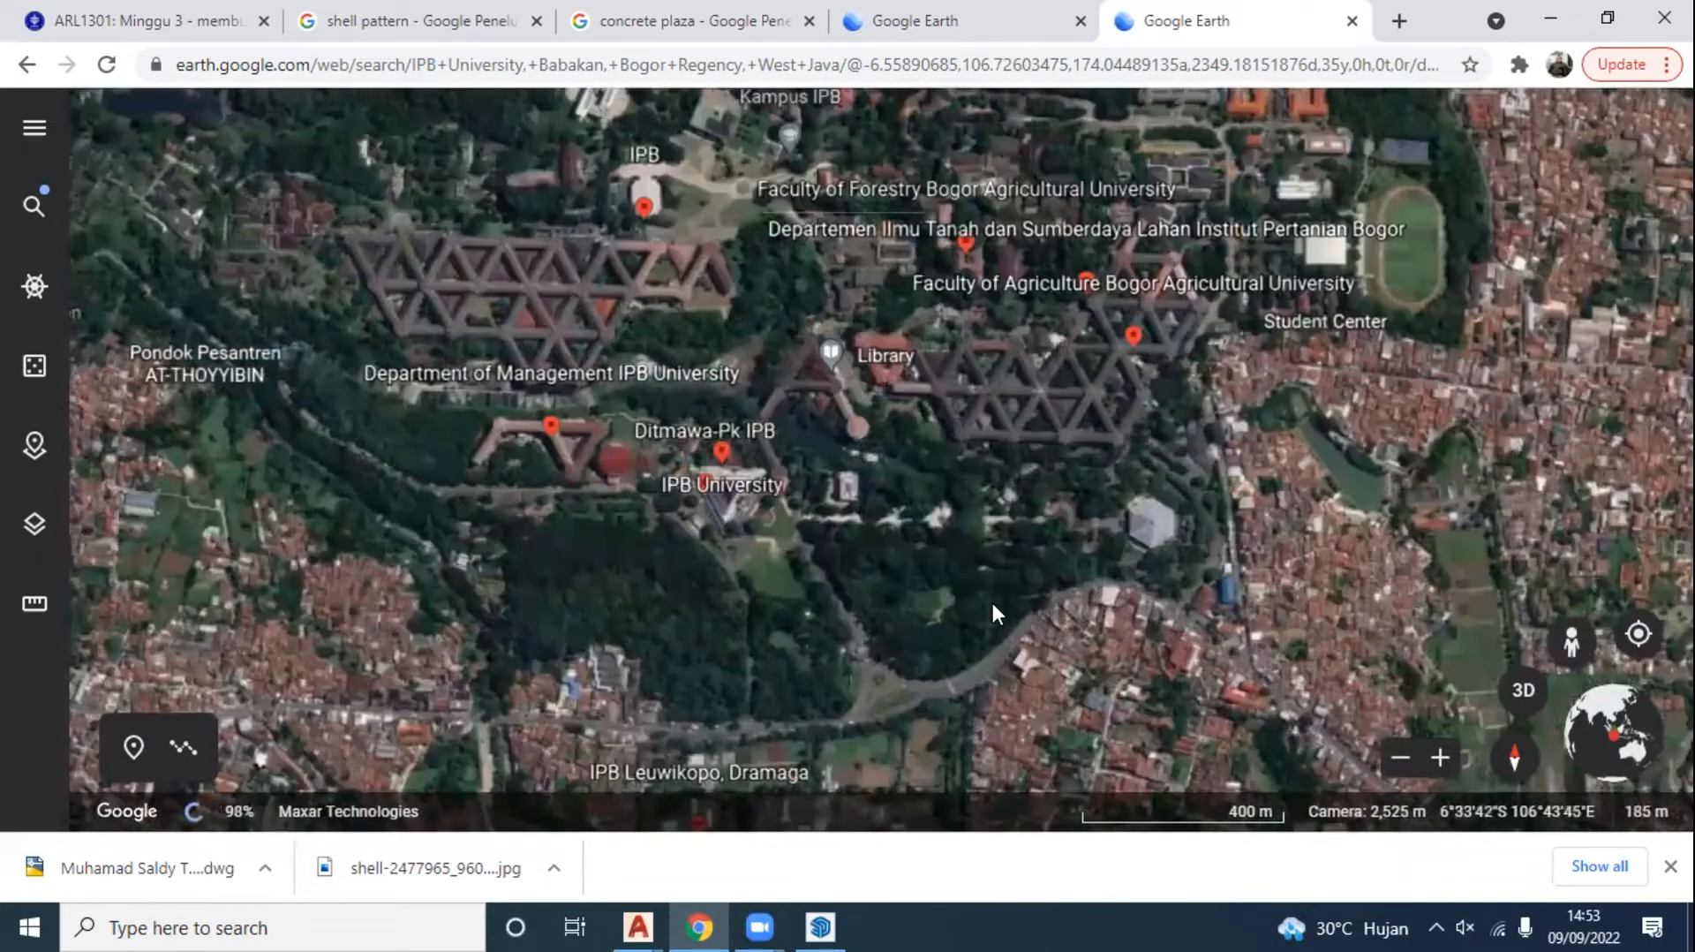
scroll(996, 615, up, 2)
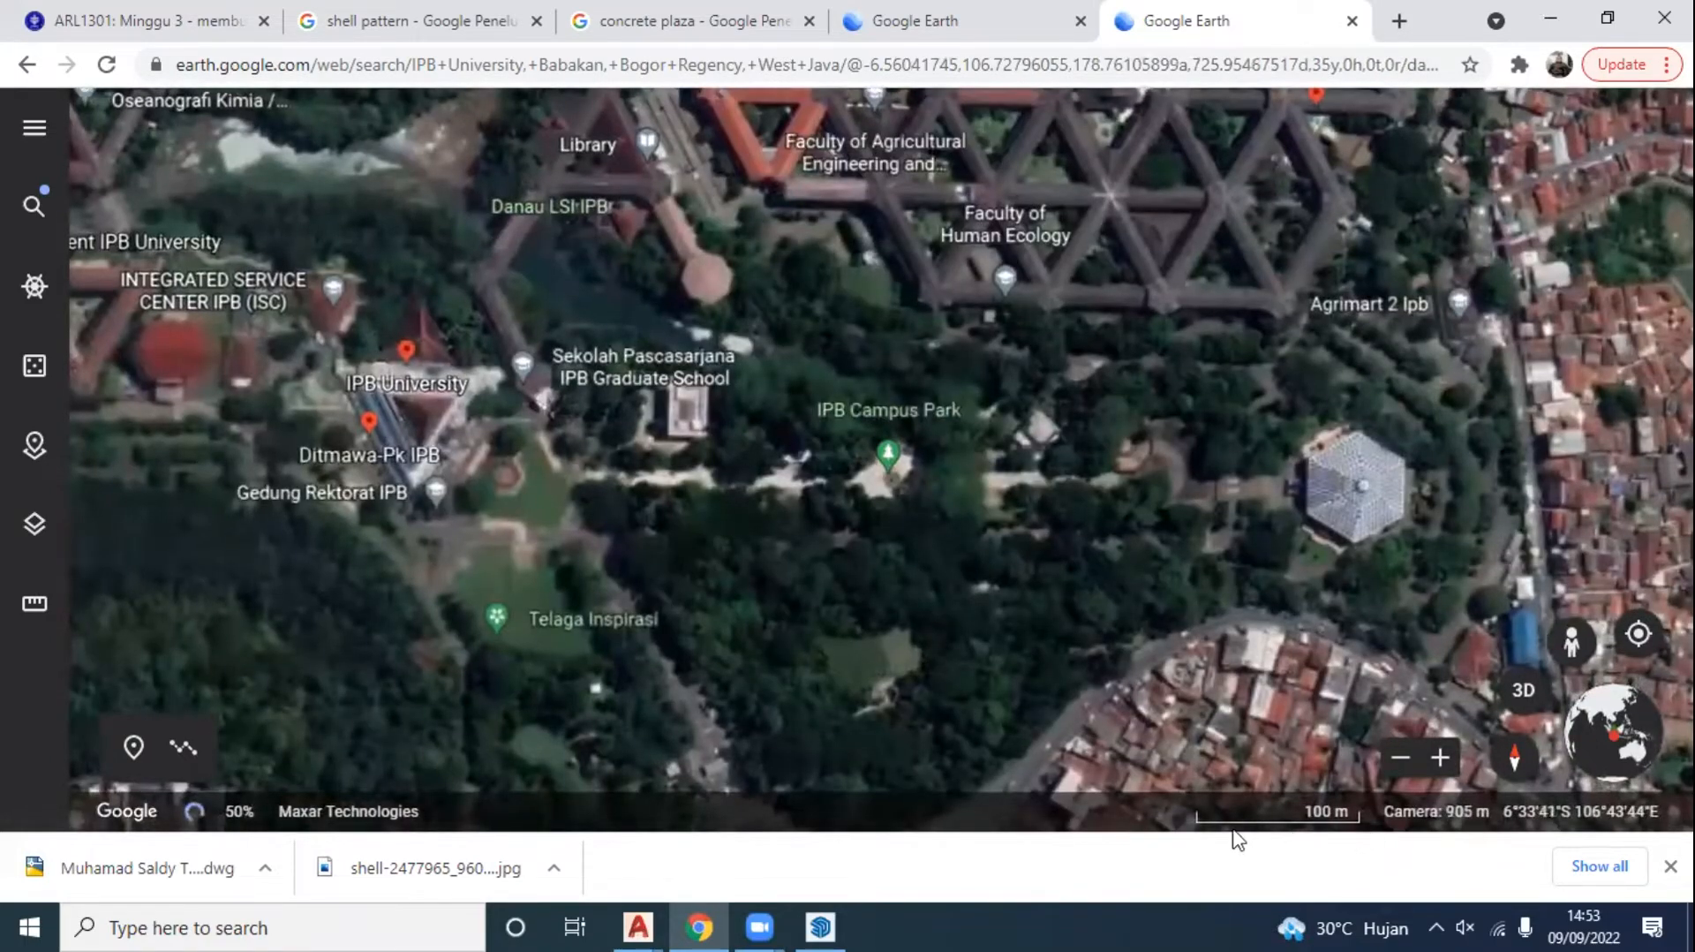
drag(1277, 821, 1259, 715)
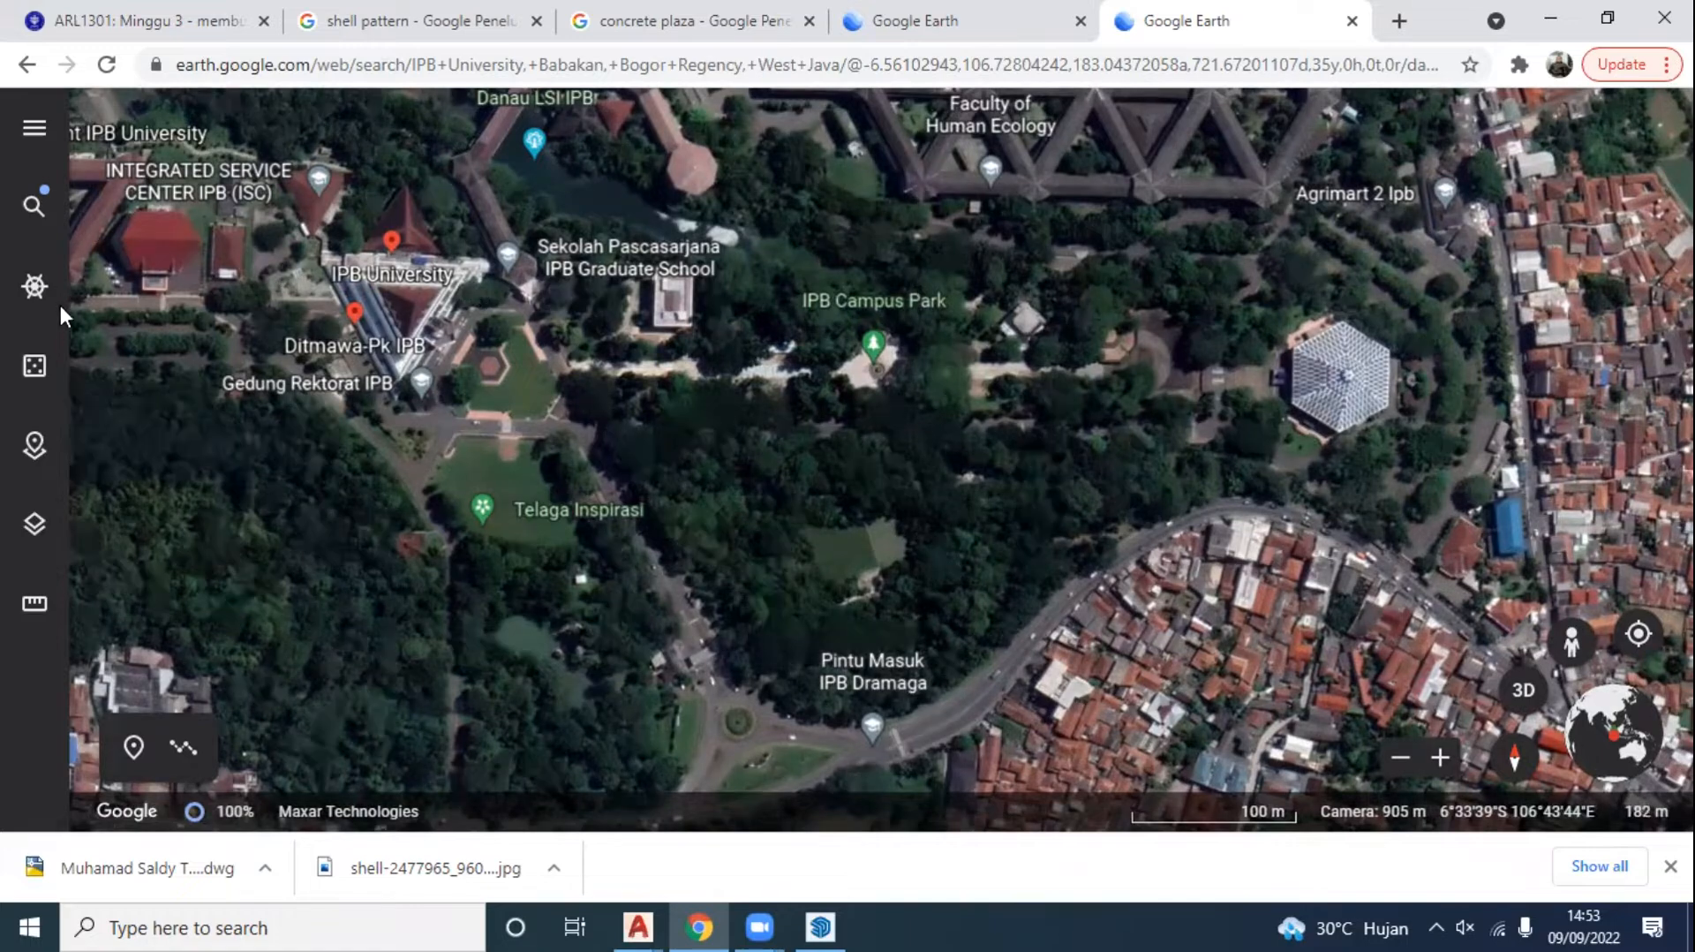
click(28, 125)
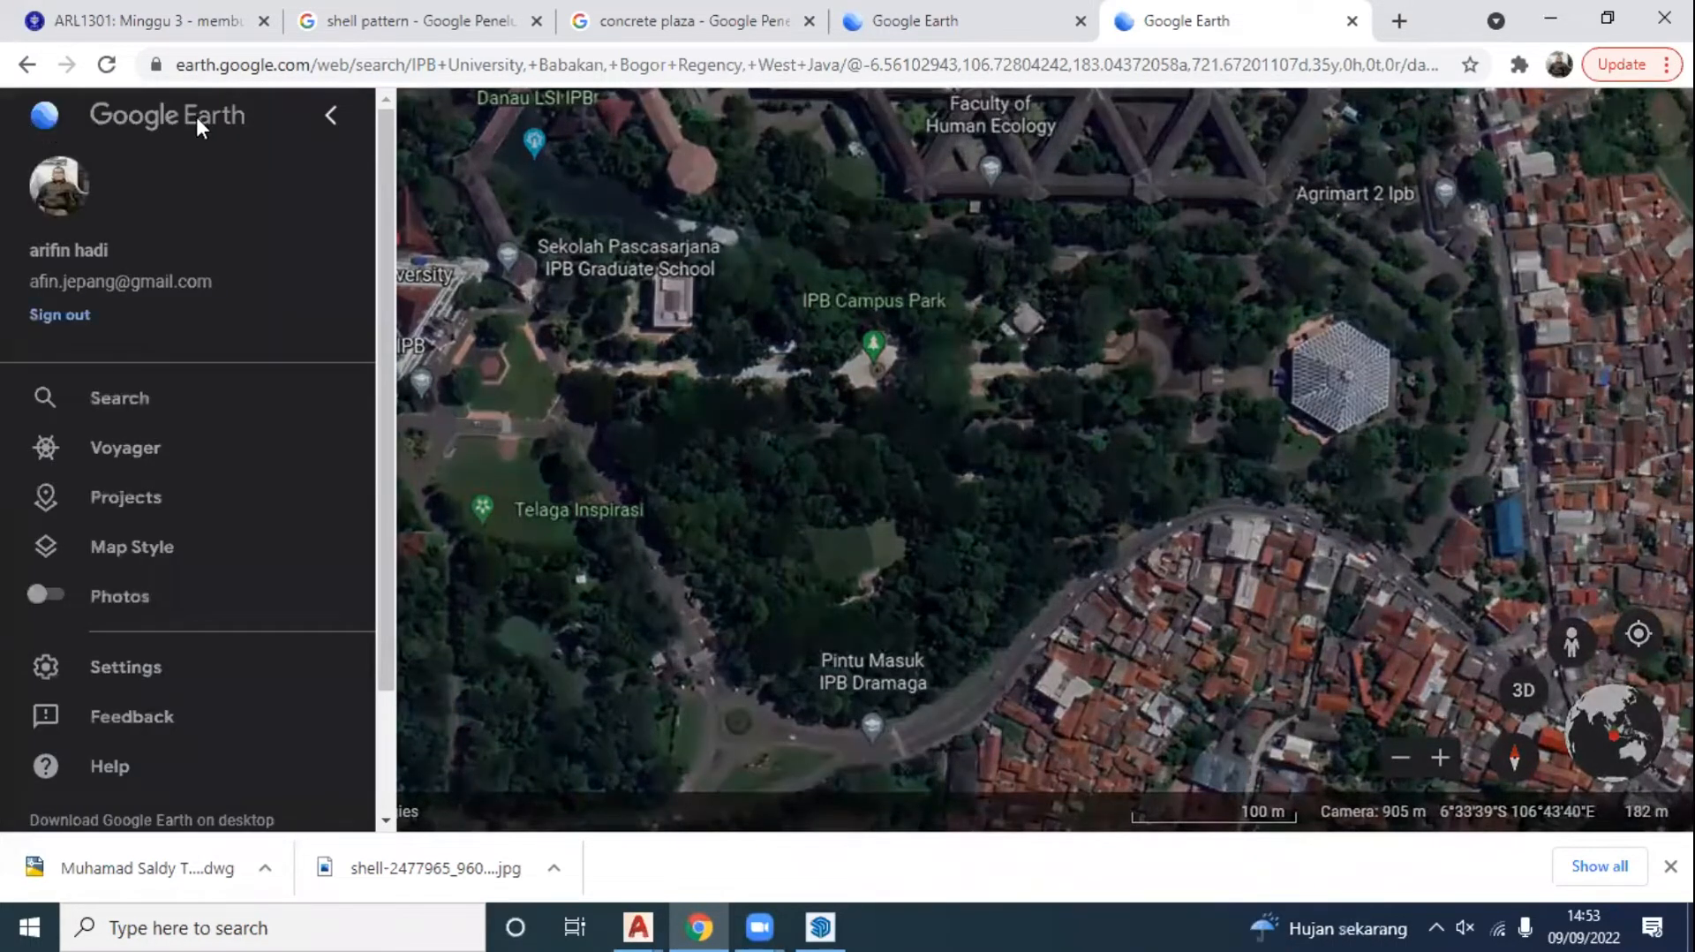
click(334, 121)
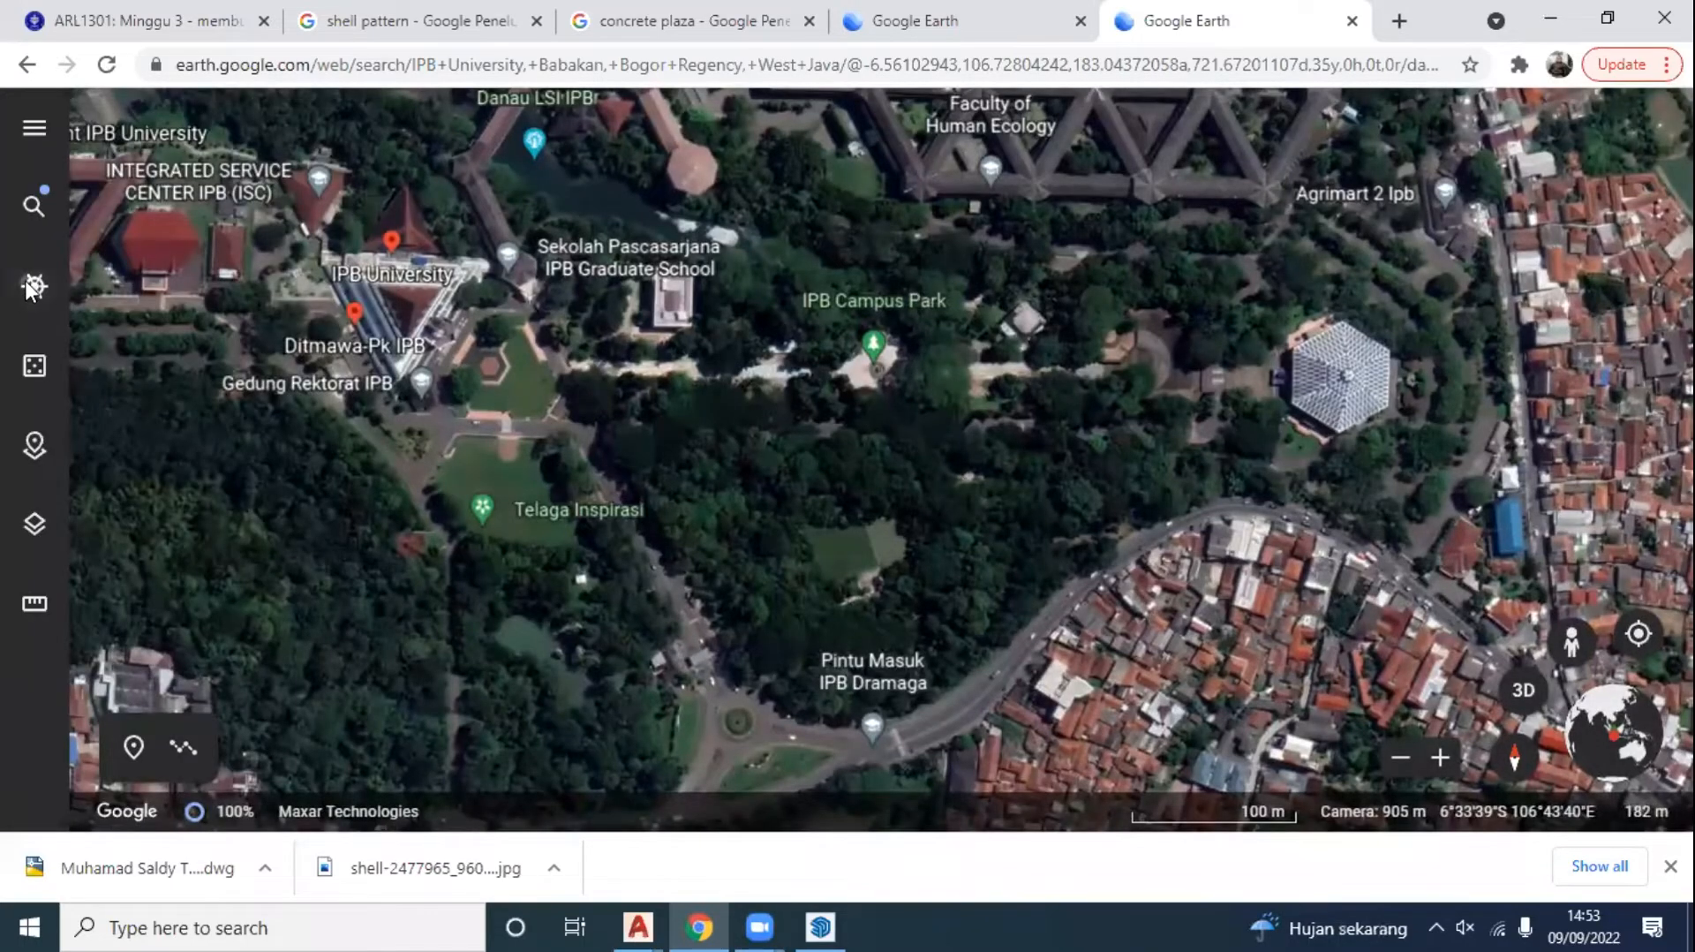
click(32, 285)
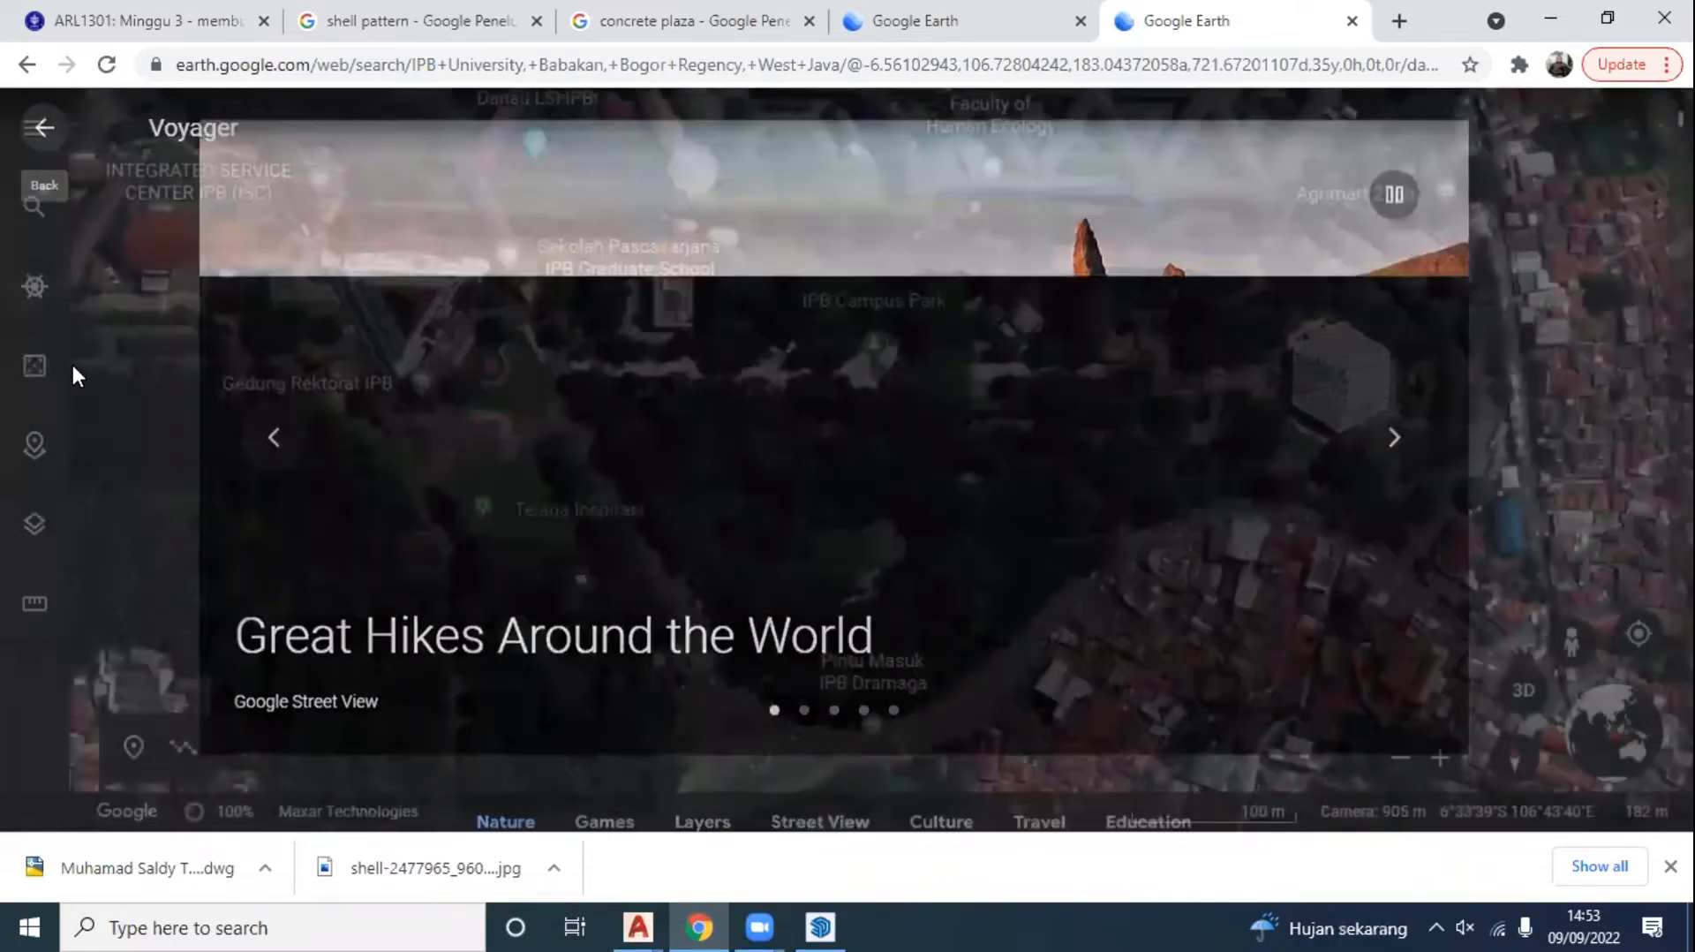
Step: Create a new project as a KML file and allow earth.google.com to store files on this device
click(72, 362)
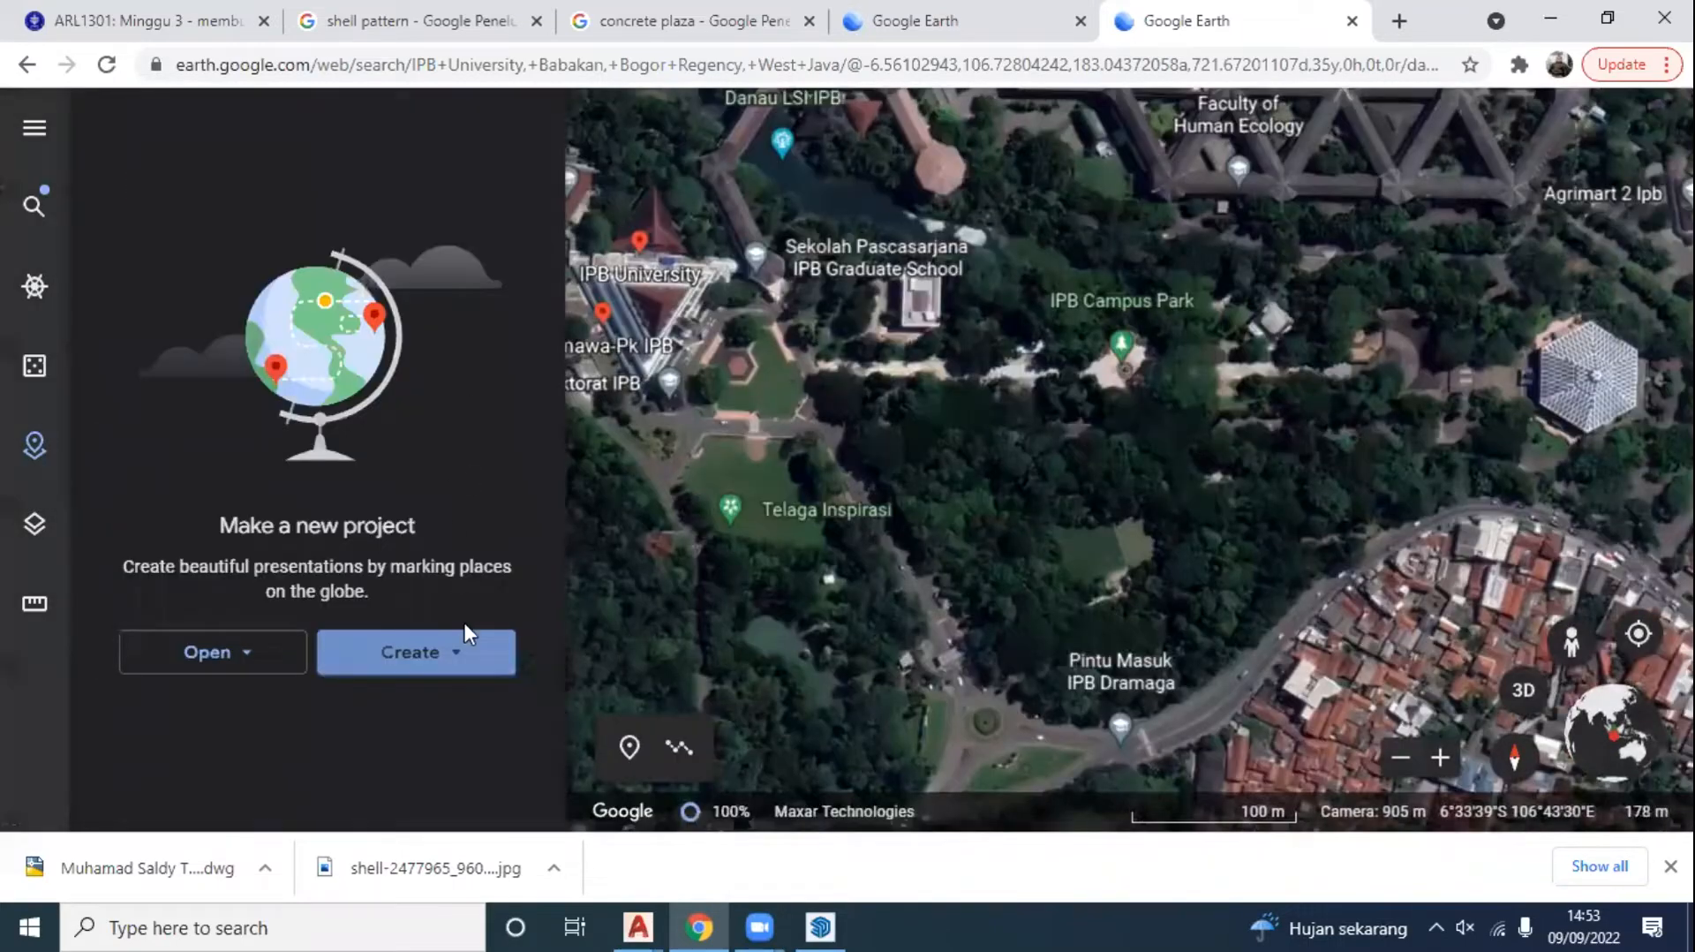
click(463, 649)
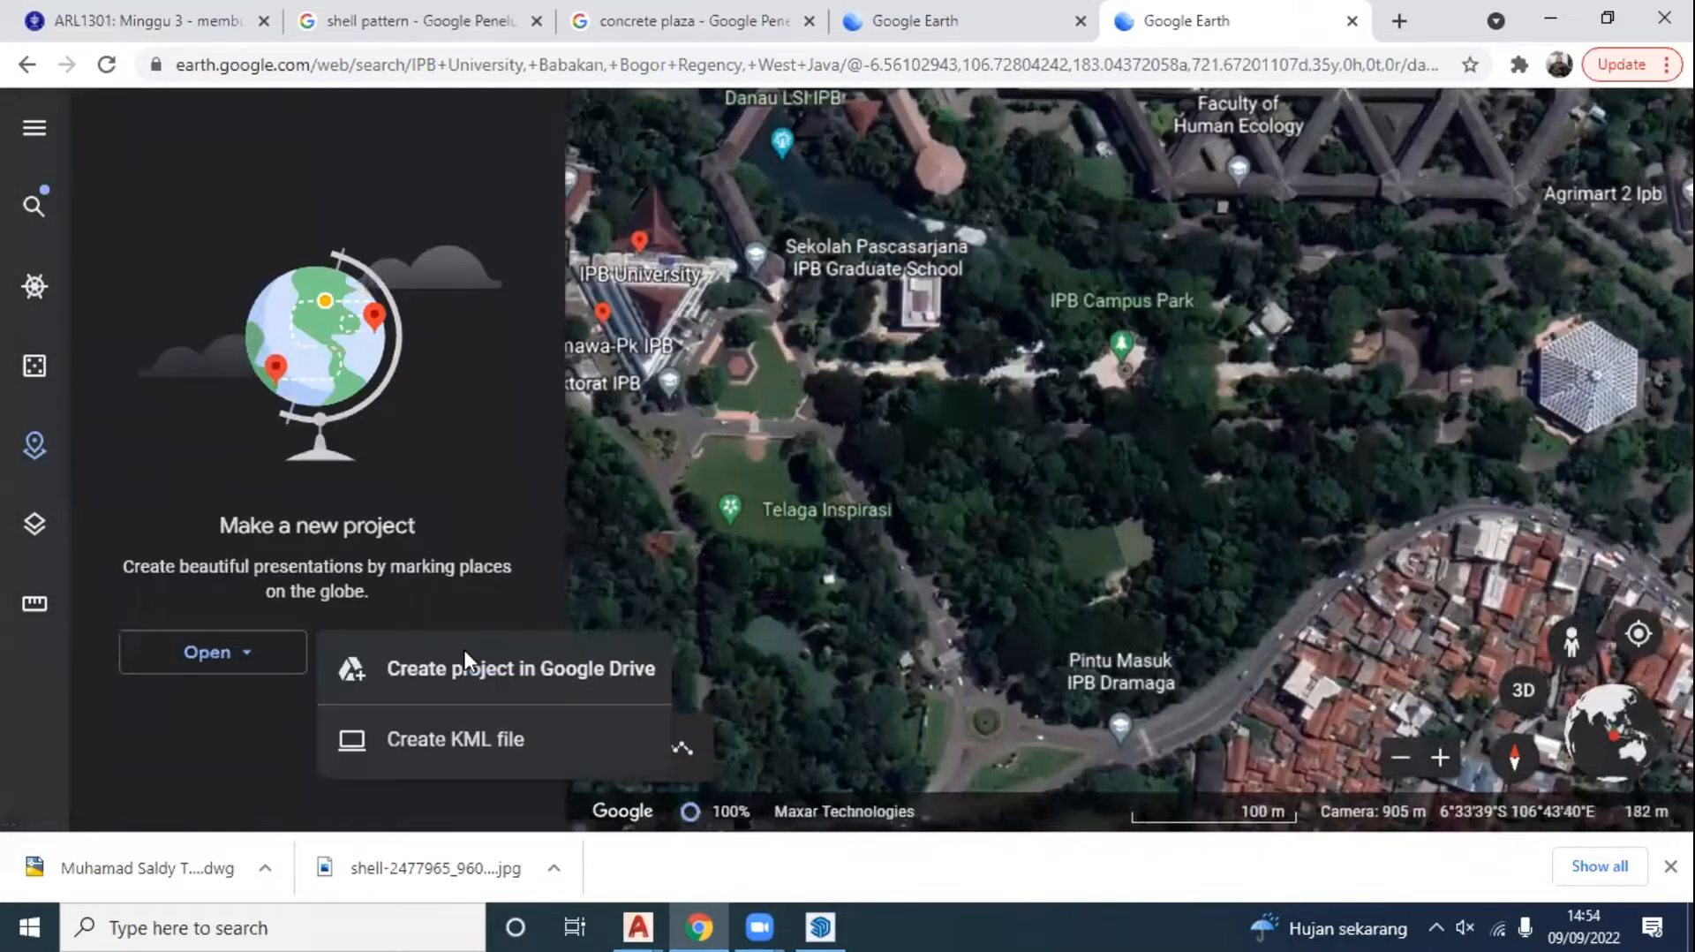
click(443, 729)
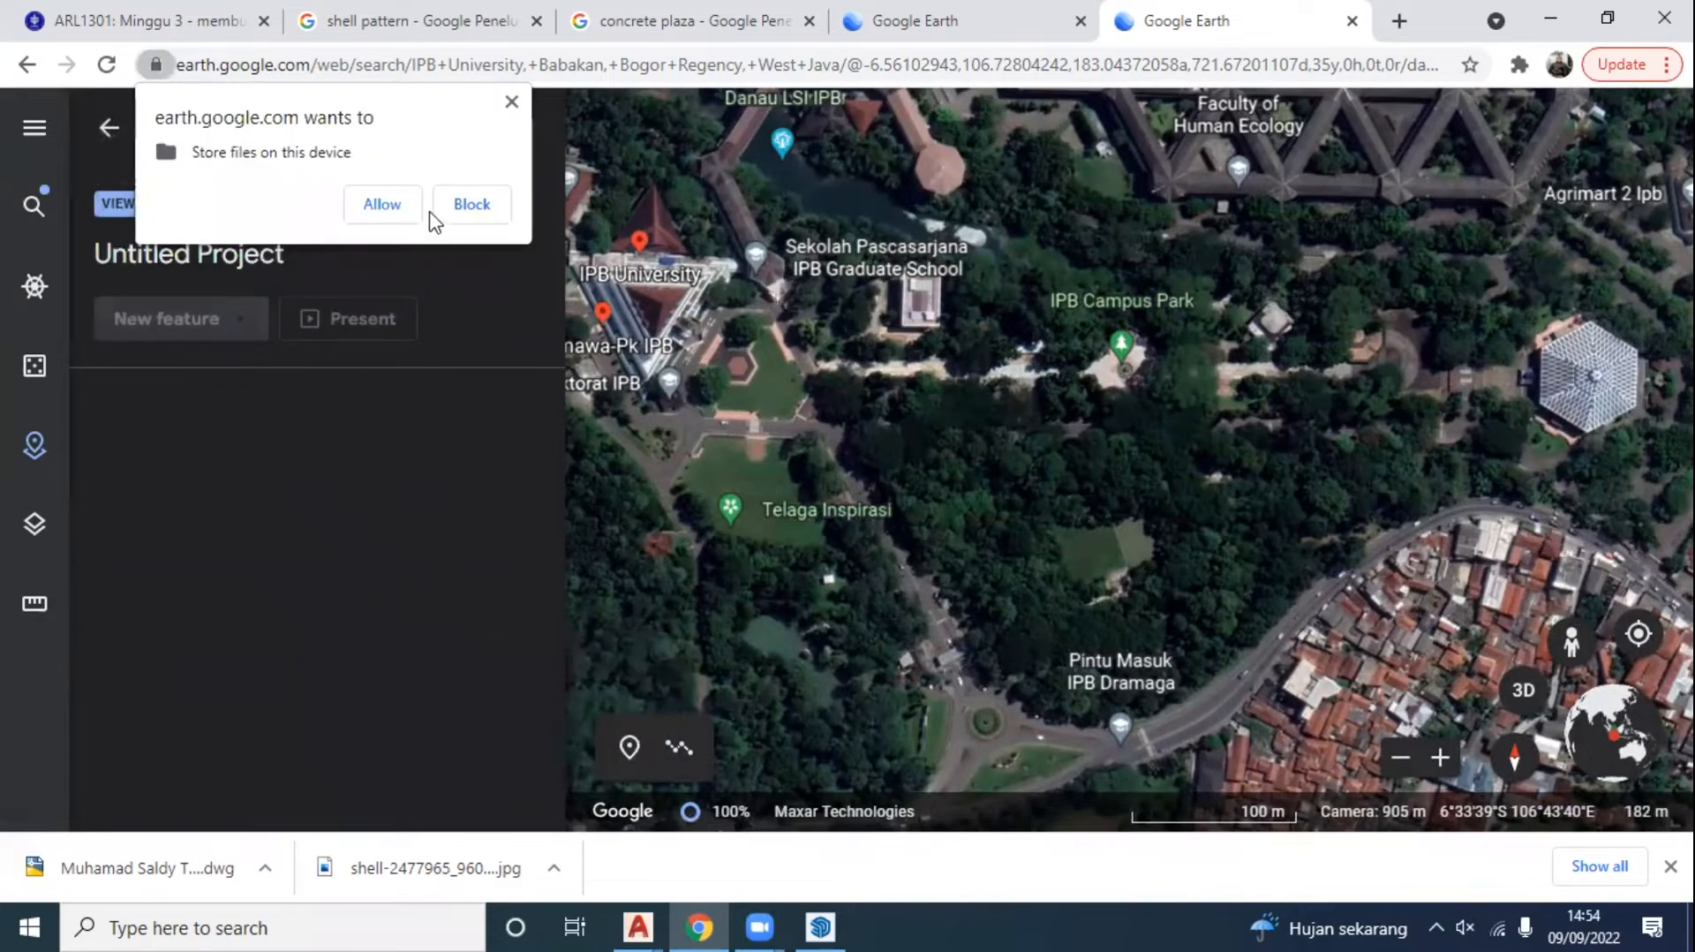
click(382, 205)
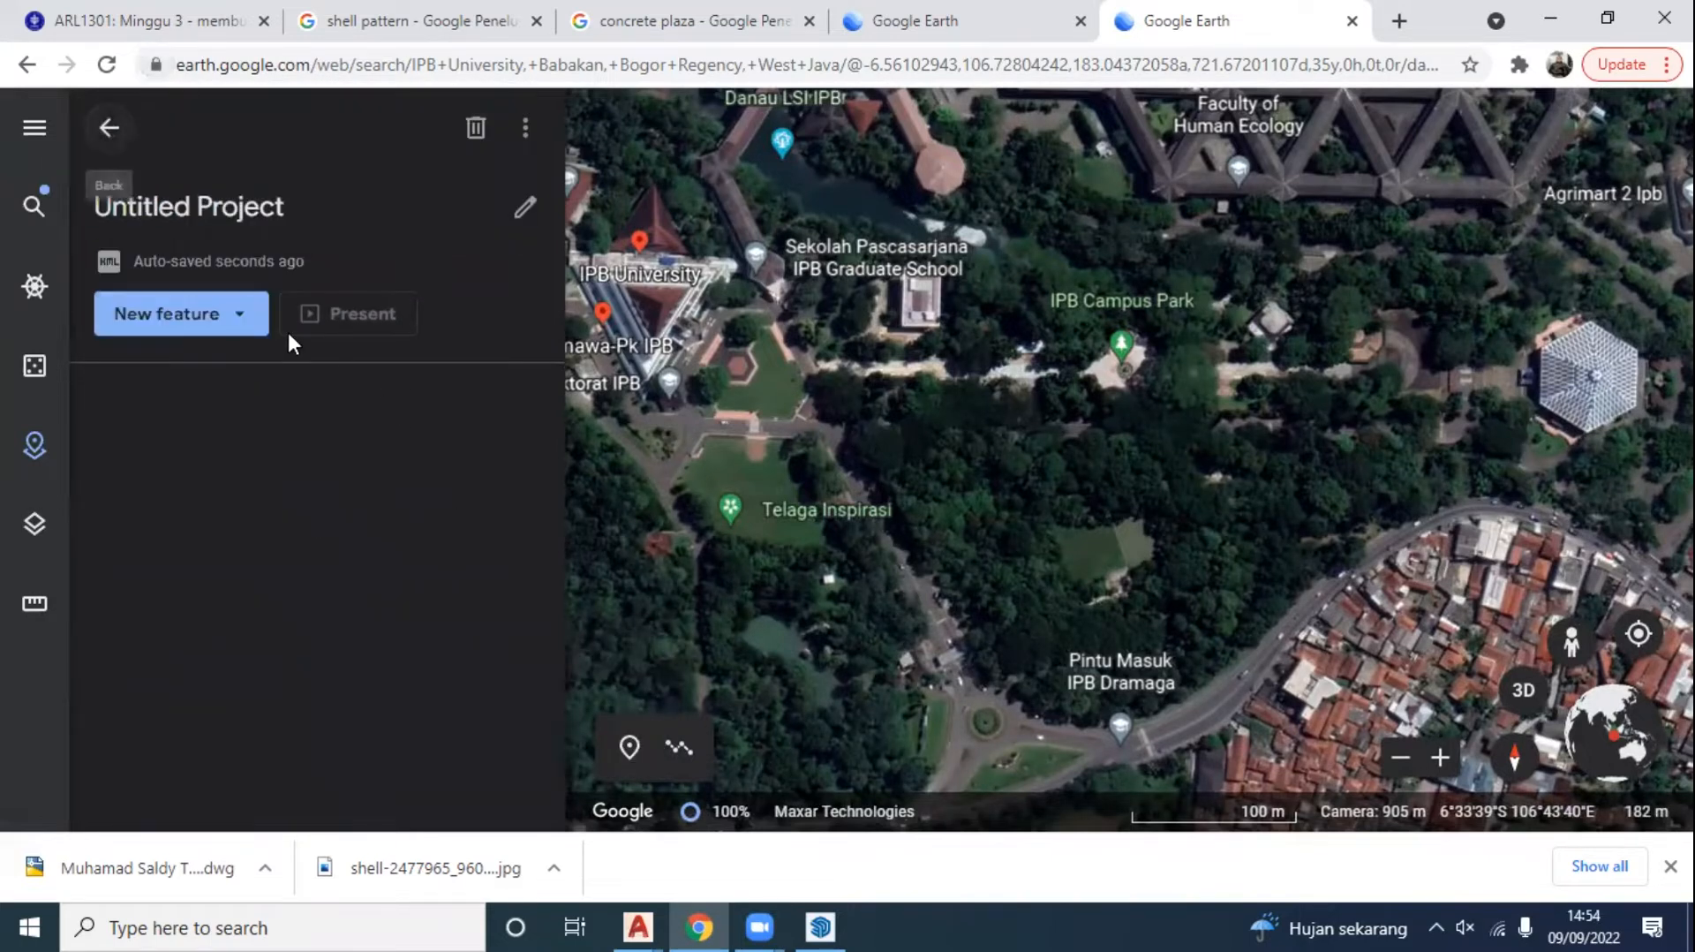
click(229, 319)
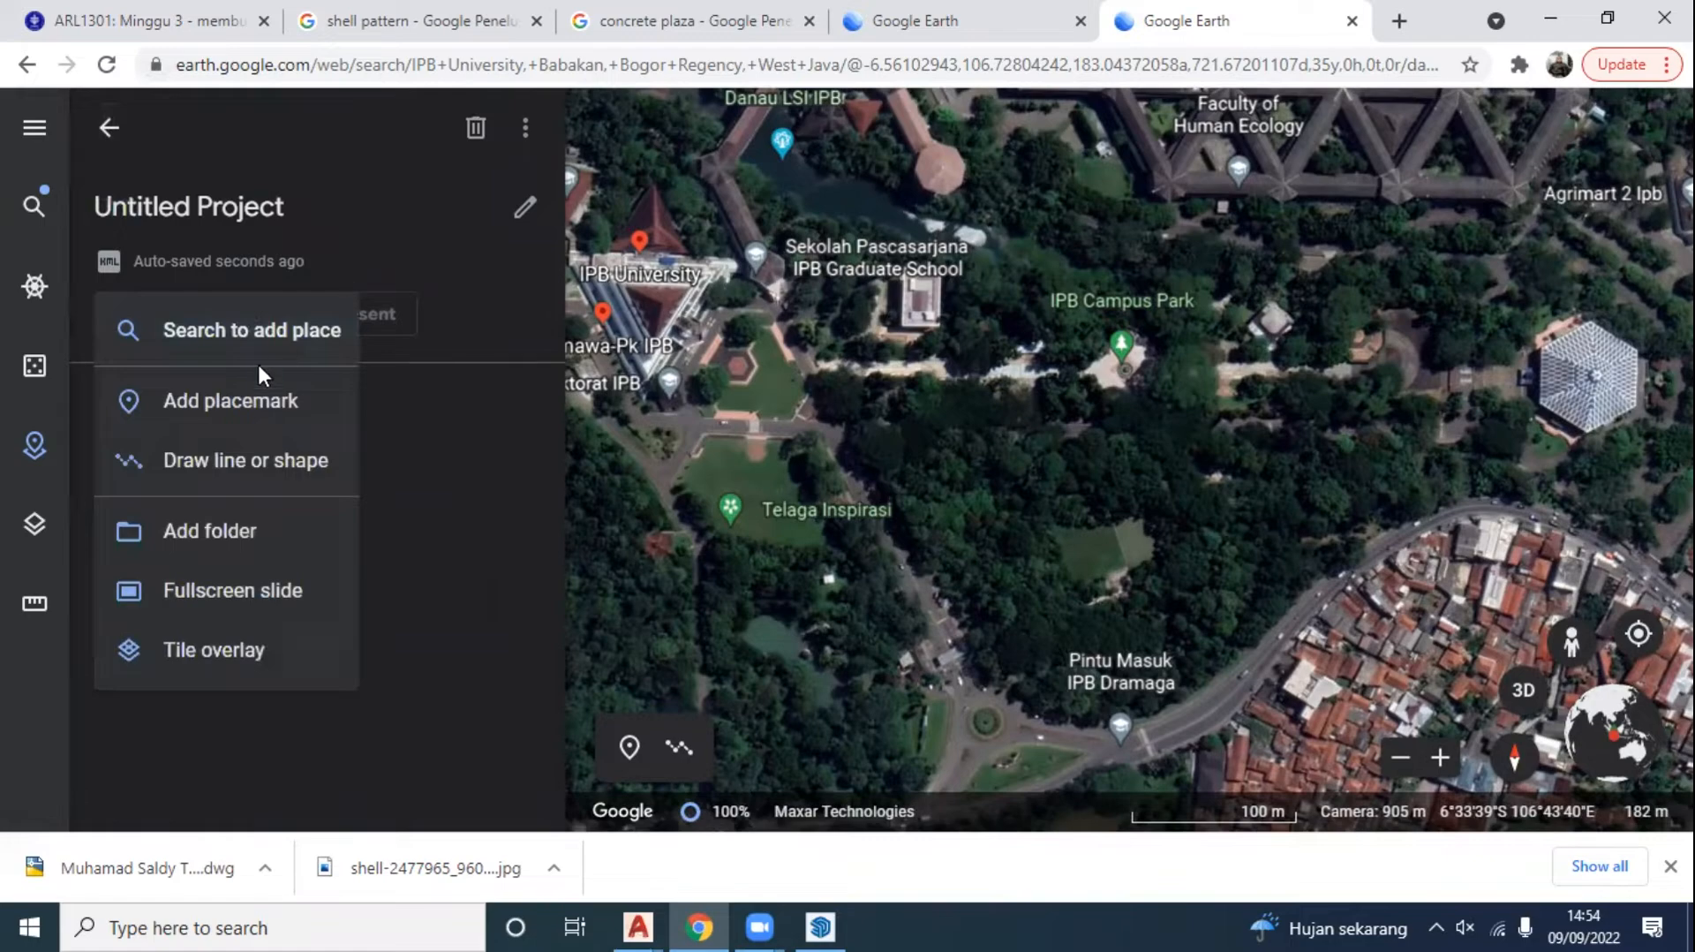
click(410, 263)
click(29, 539)
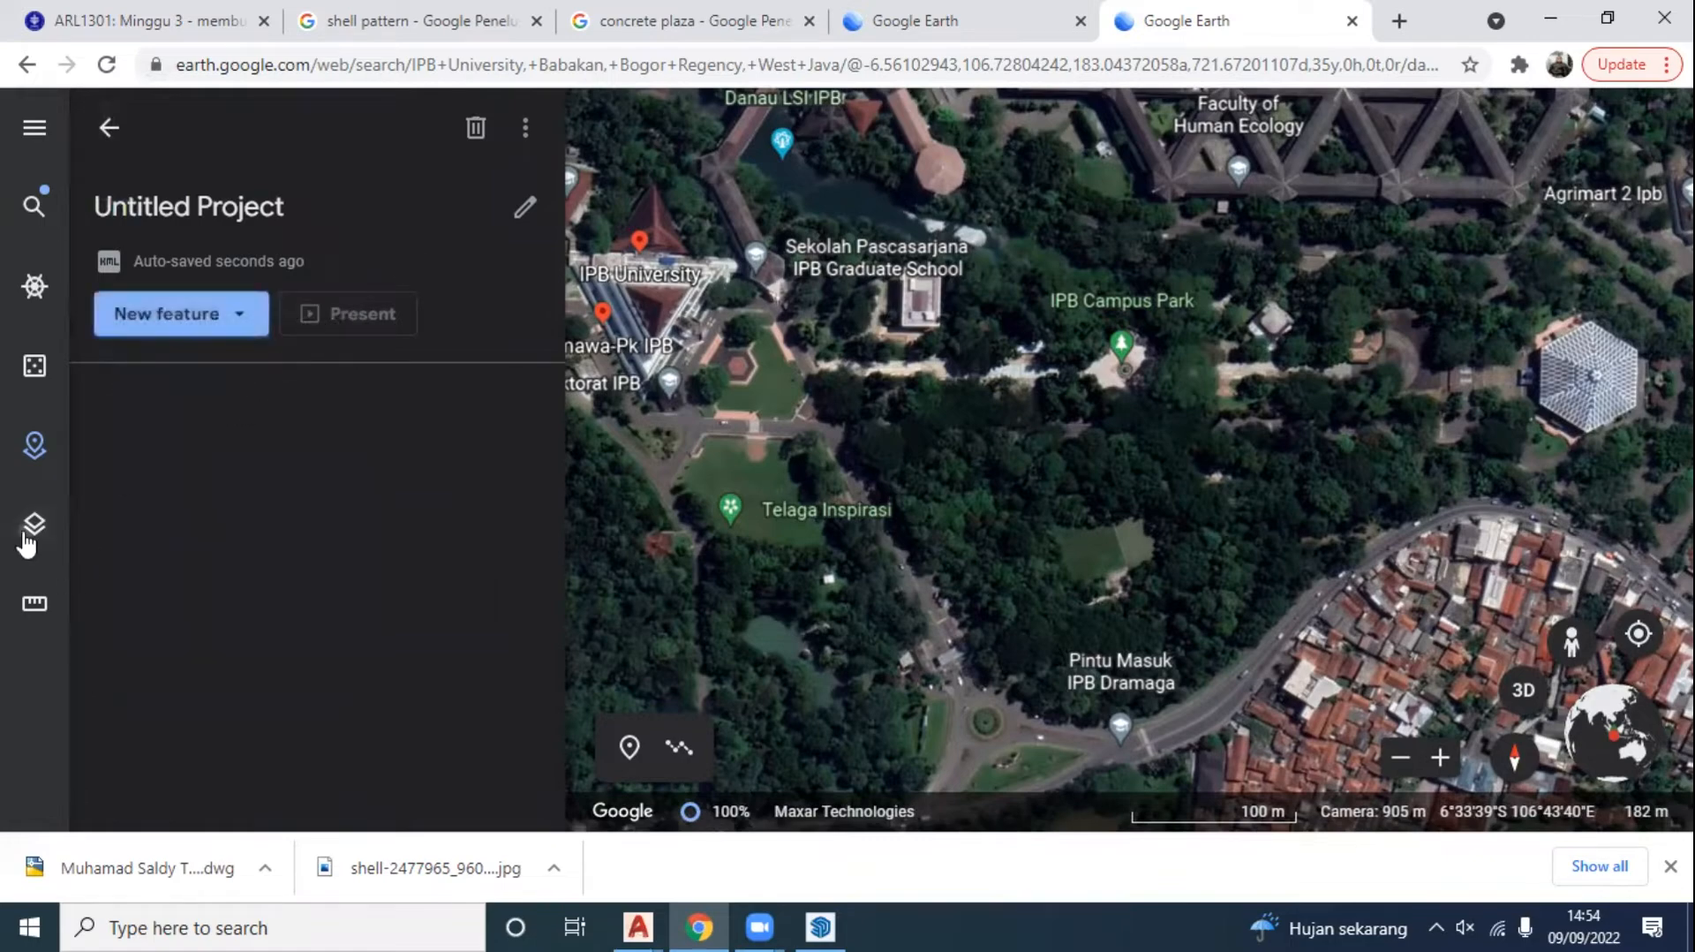
click(37, 606)
click(1621, 158)
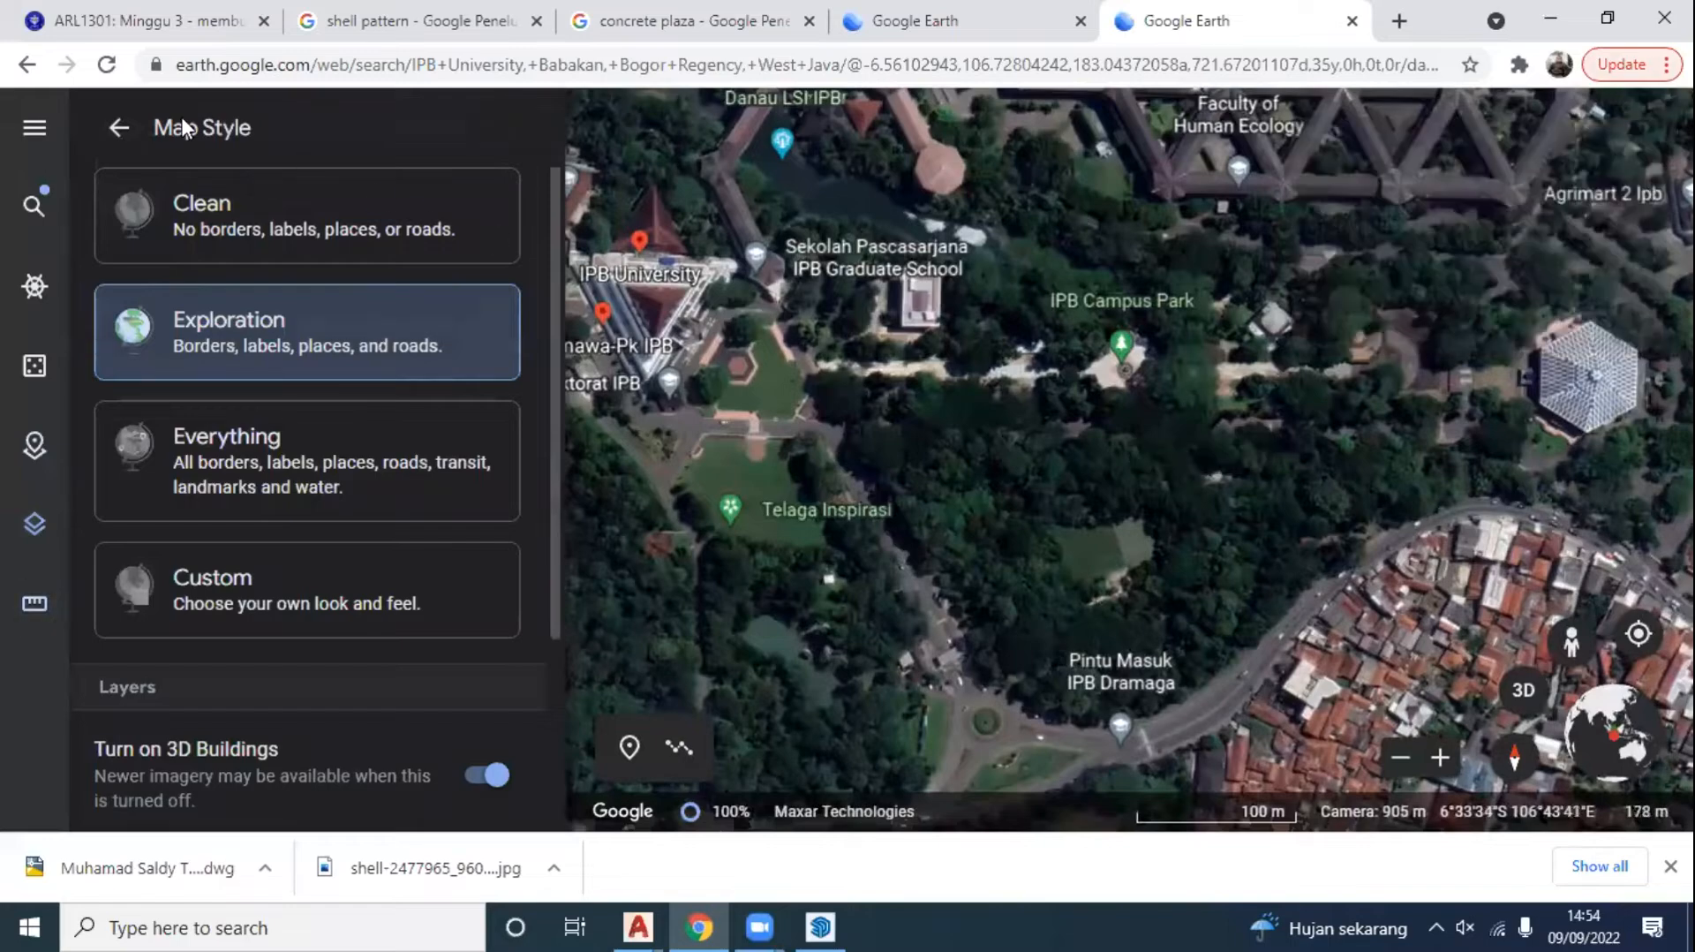
click(119, 130)
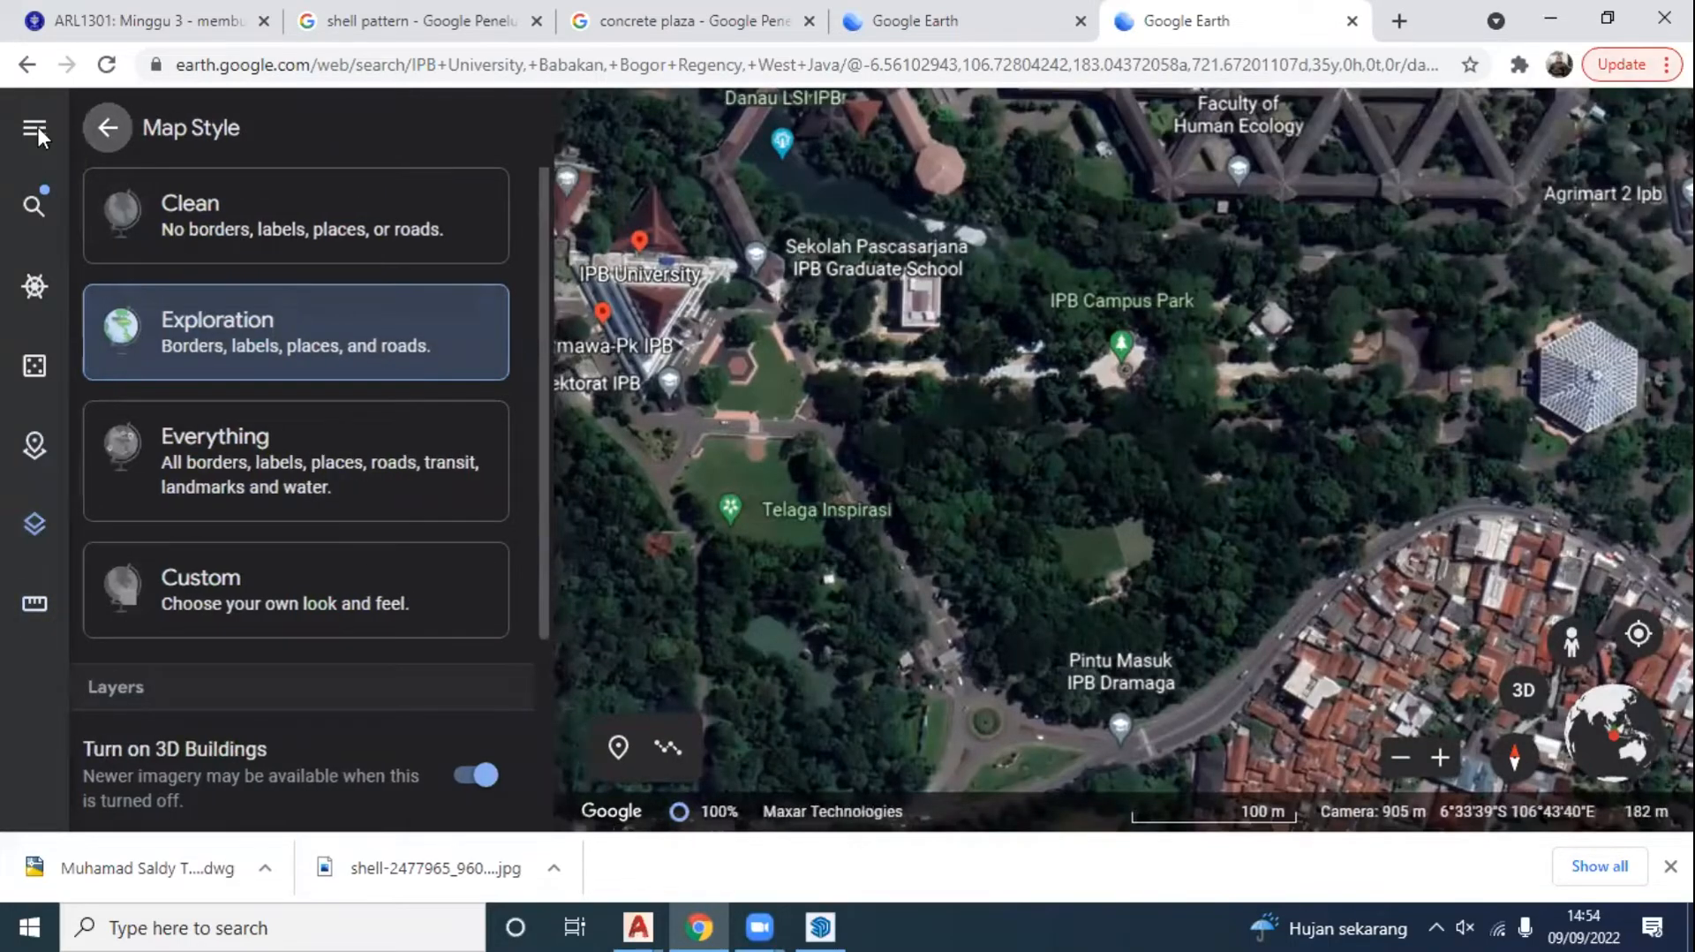
click(39, 127)
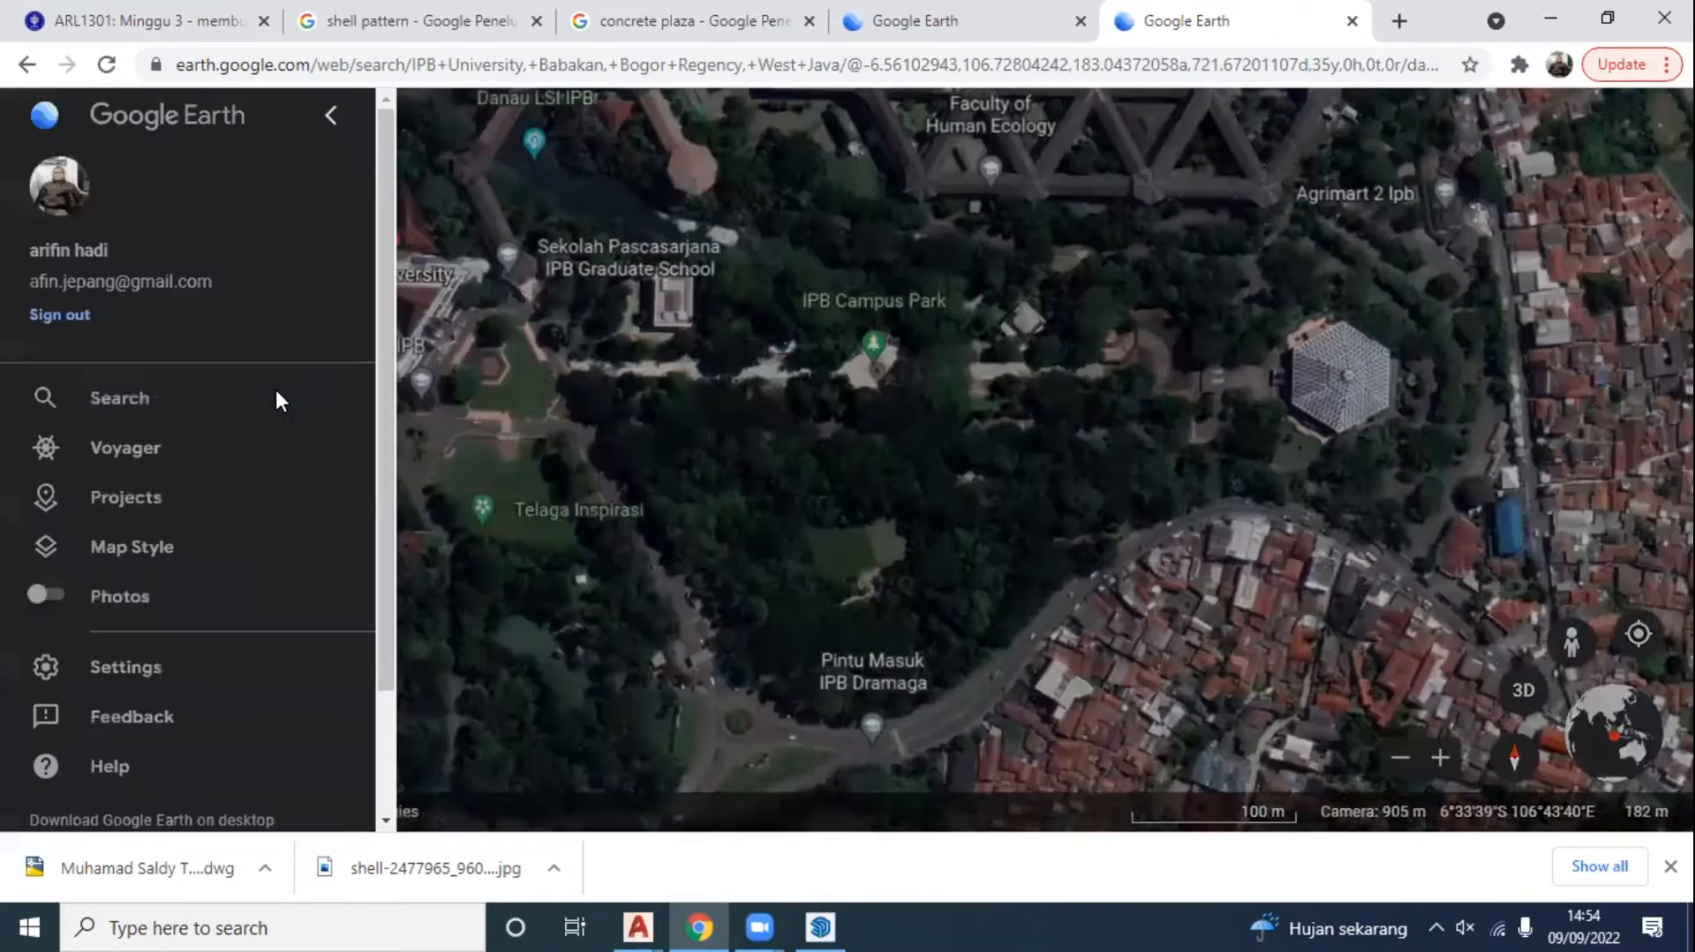
scroll(276, 390, down, 2)
scroll(275, 390, up, 2)
click(692, 288)
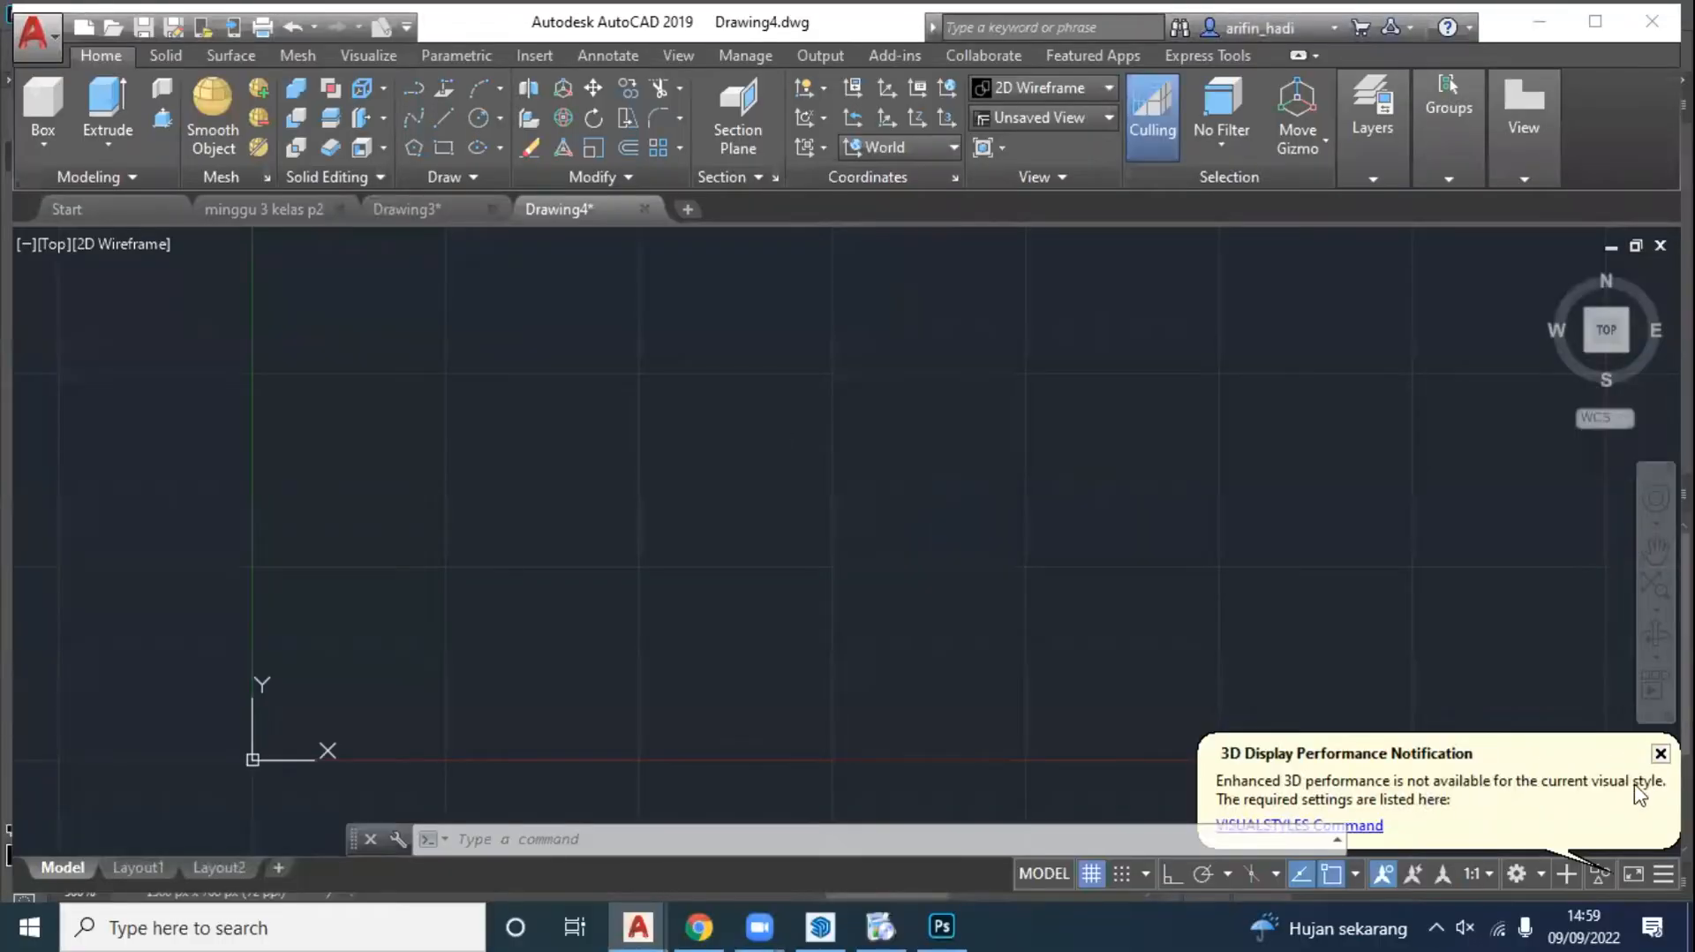
Step: Dismiss the 3D display performance notification and switch the workspace to Drafting & Annotation
click(1660, 753)
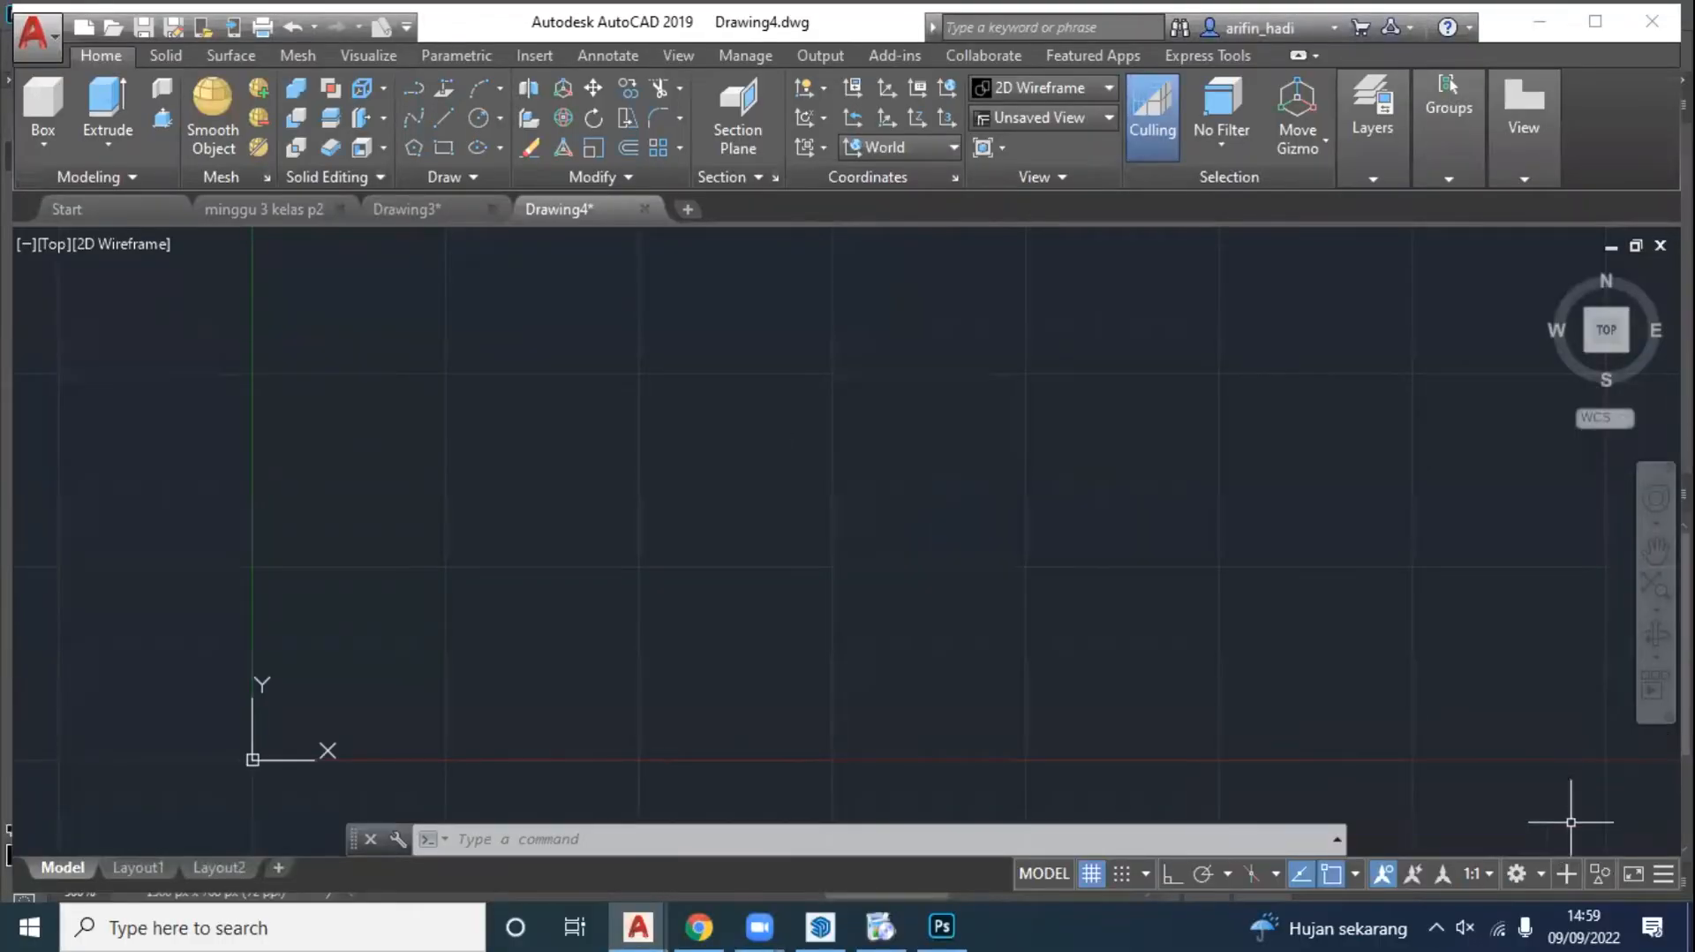
click(1489, 874)
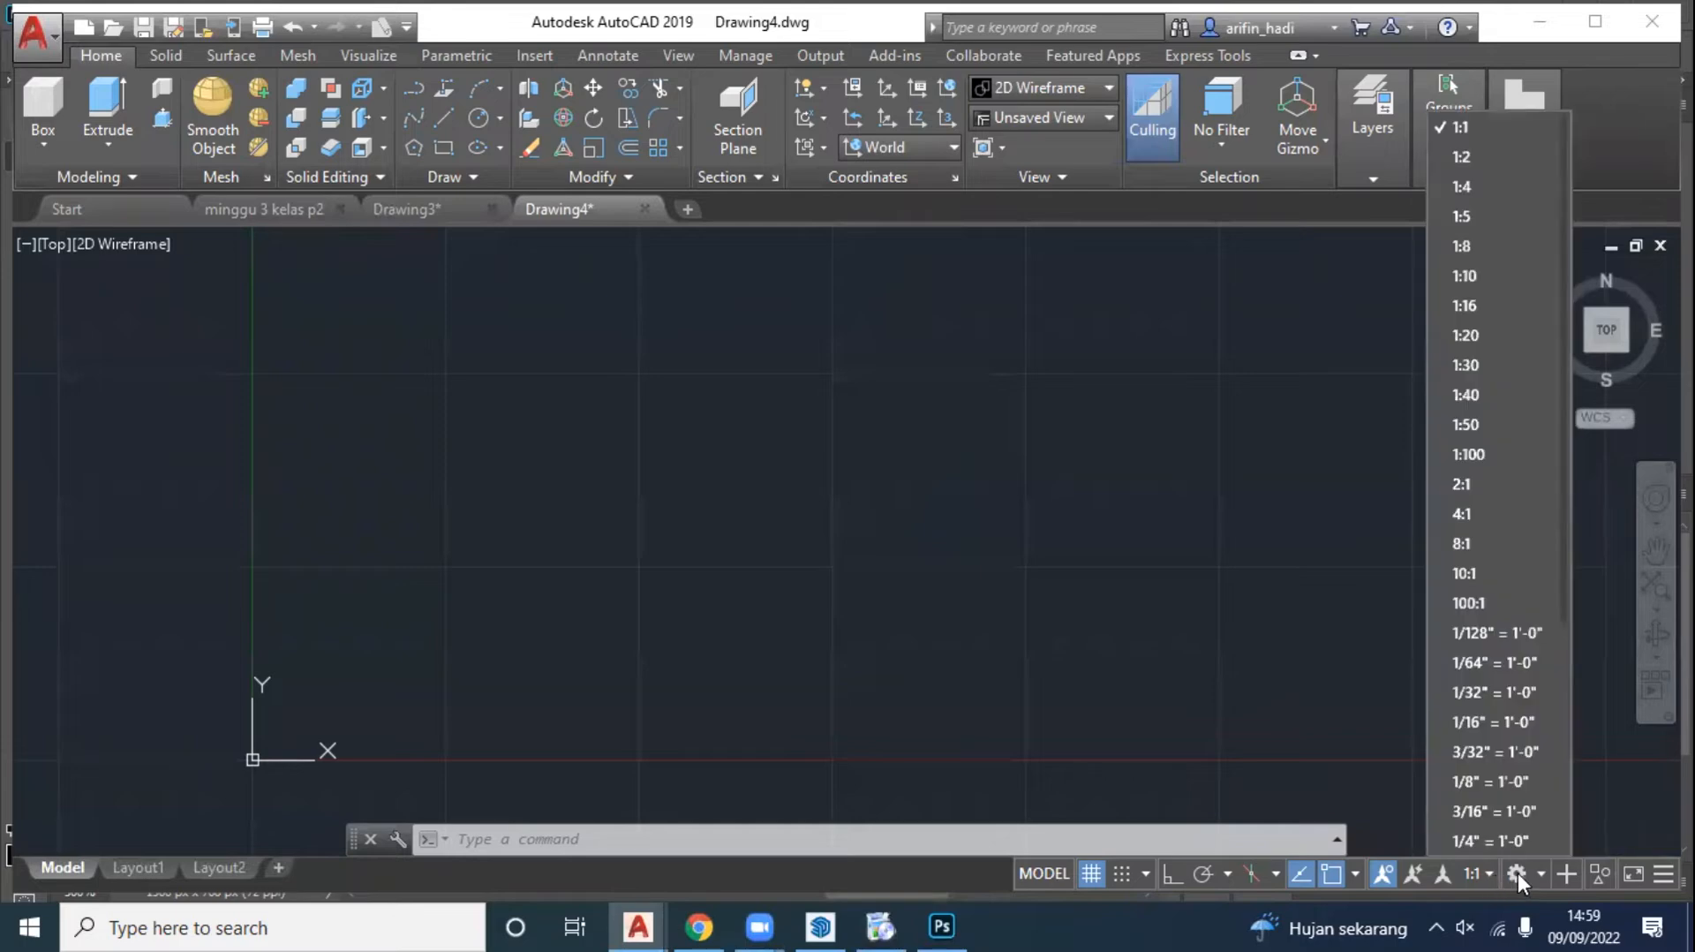
click(1522, 873)
click(1522, 873)
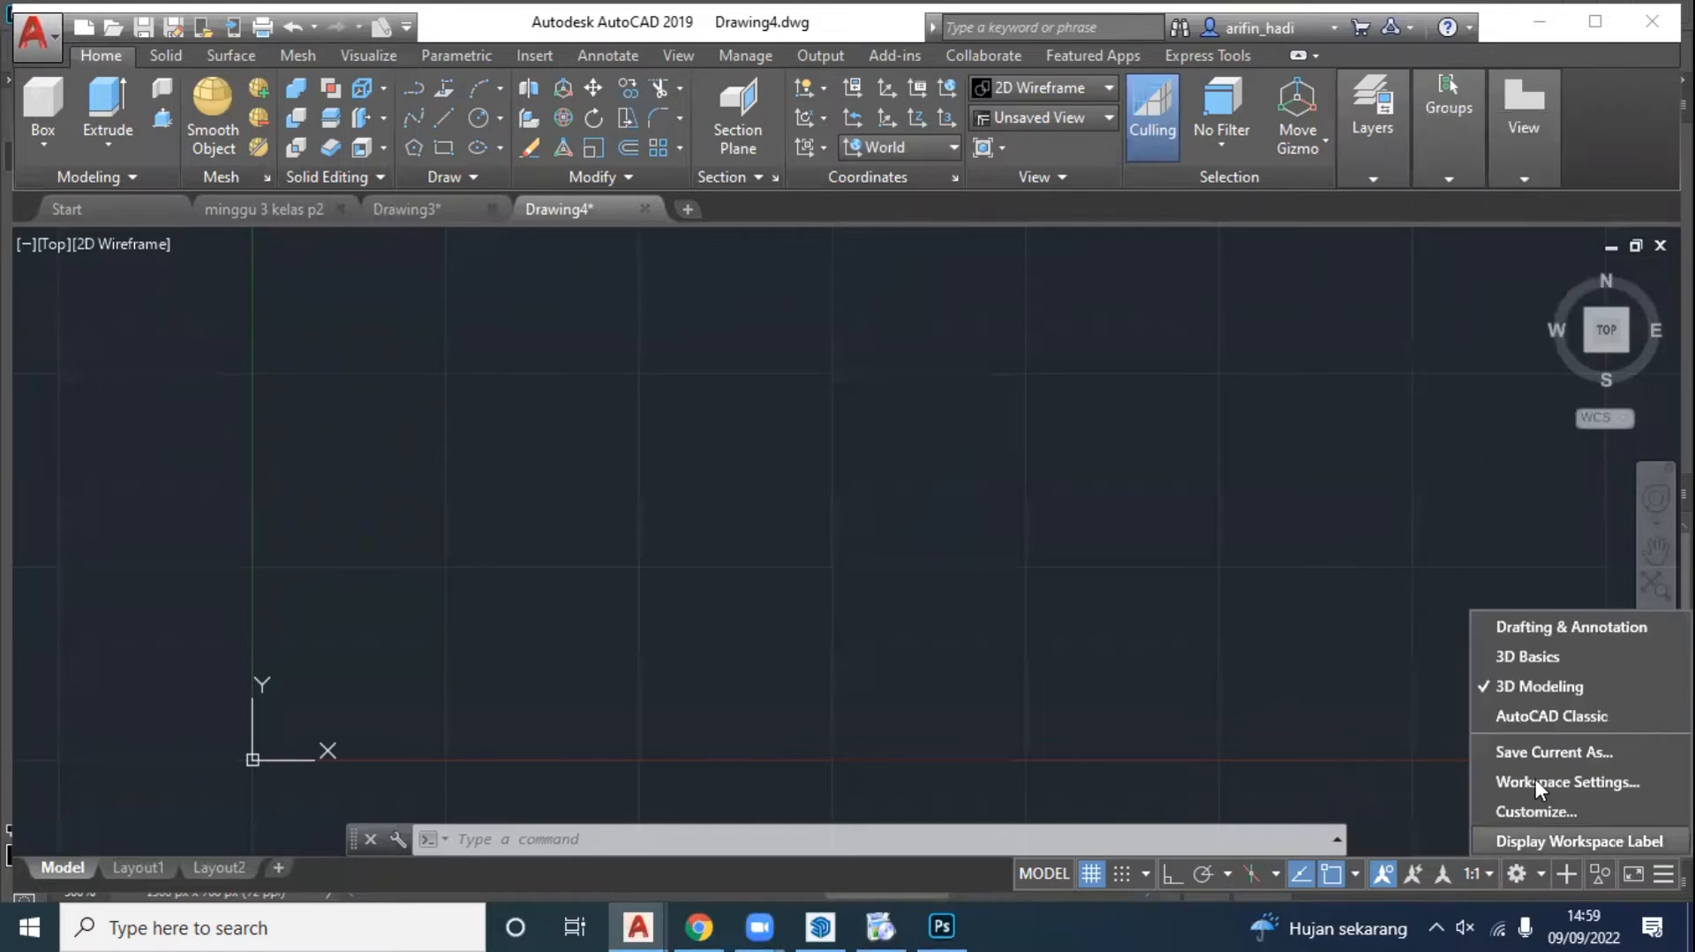
click(1570, 627)
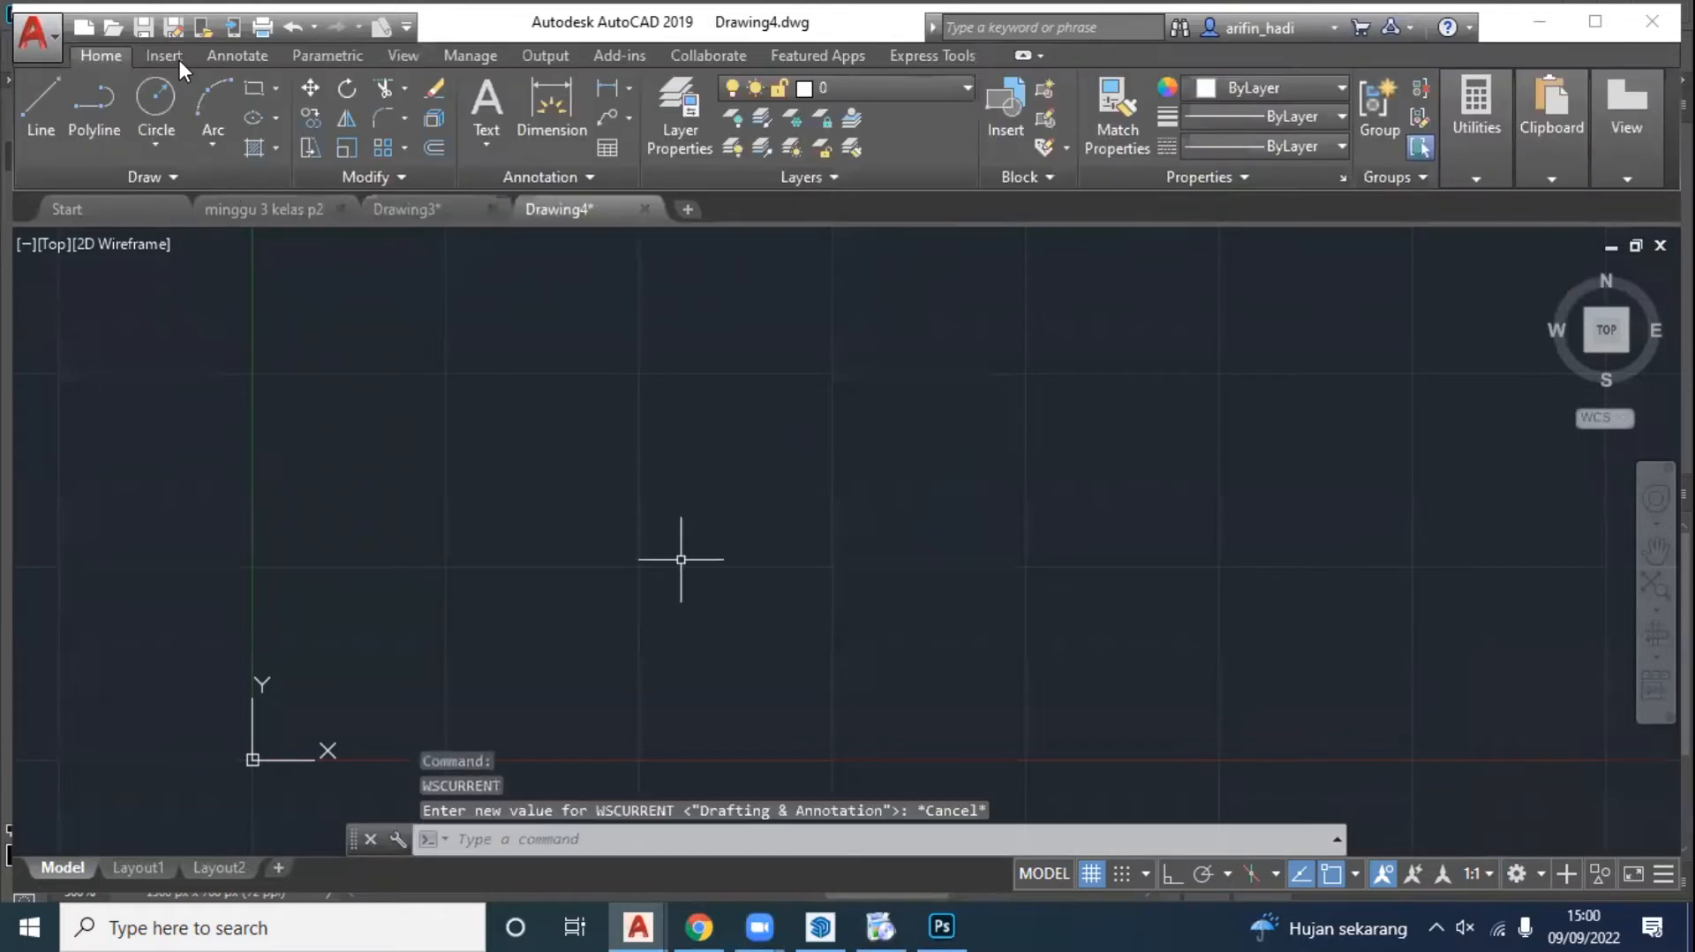
Step: Choose the image latihan minggu 3 from the ARL1301 APKOM > TA 2022 2023 folder on drive D as the reference to attach
click(165, 56)
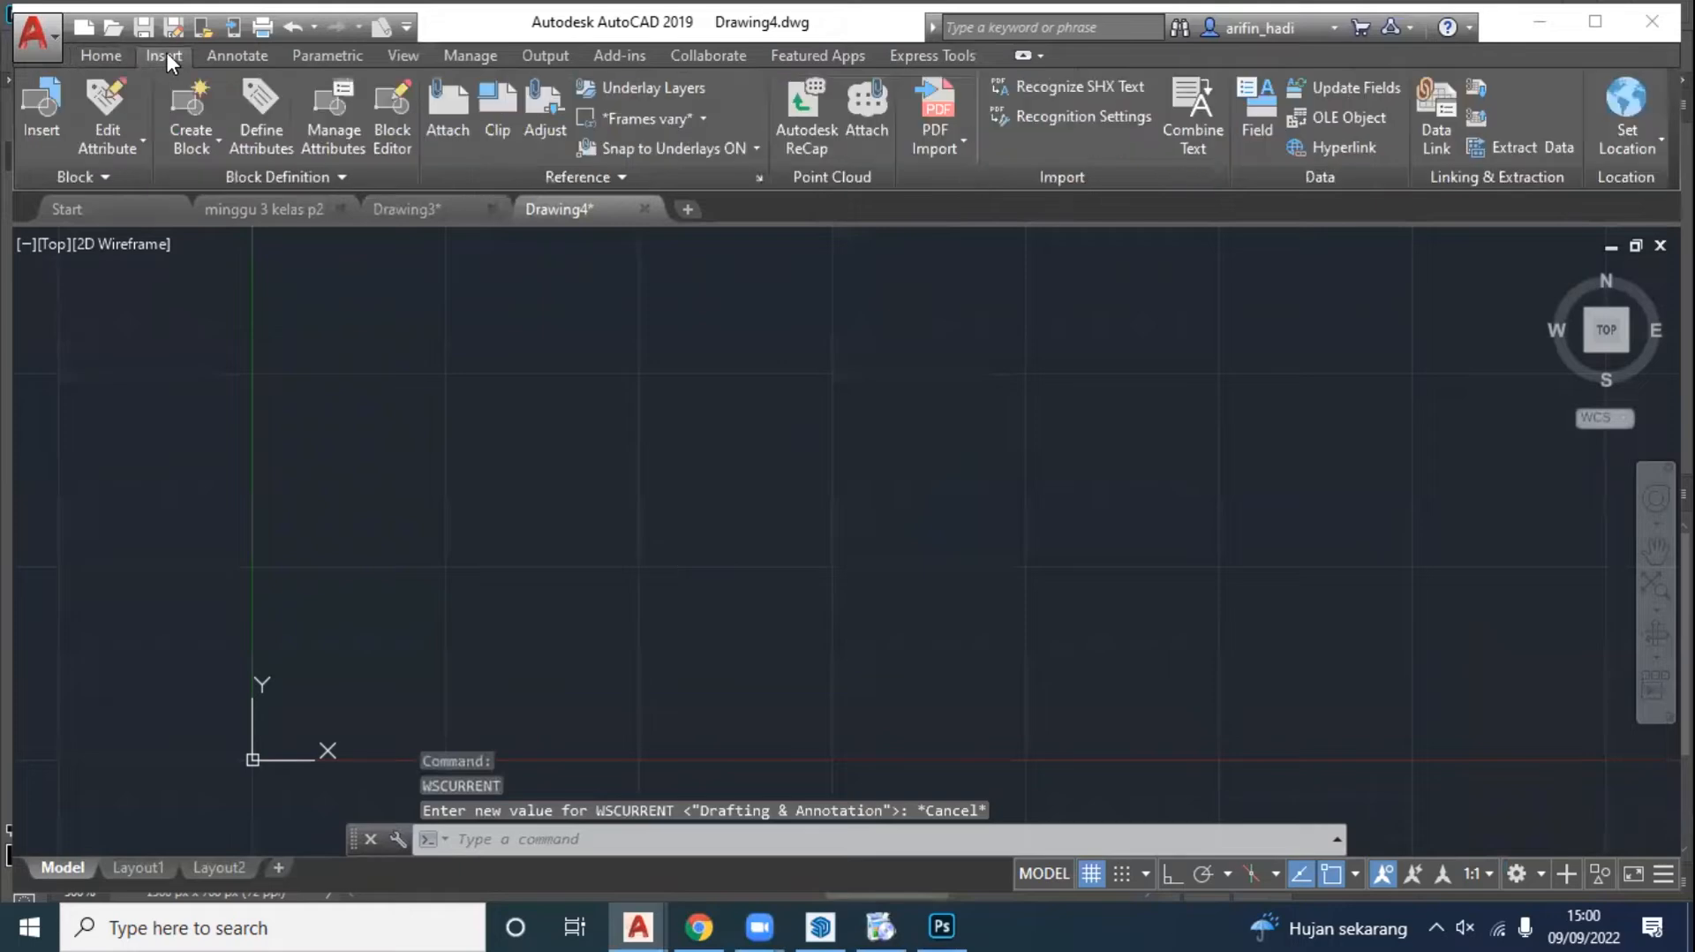
click(449, 124)
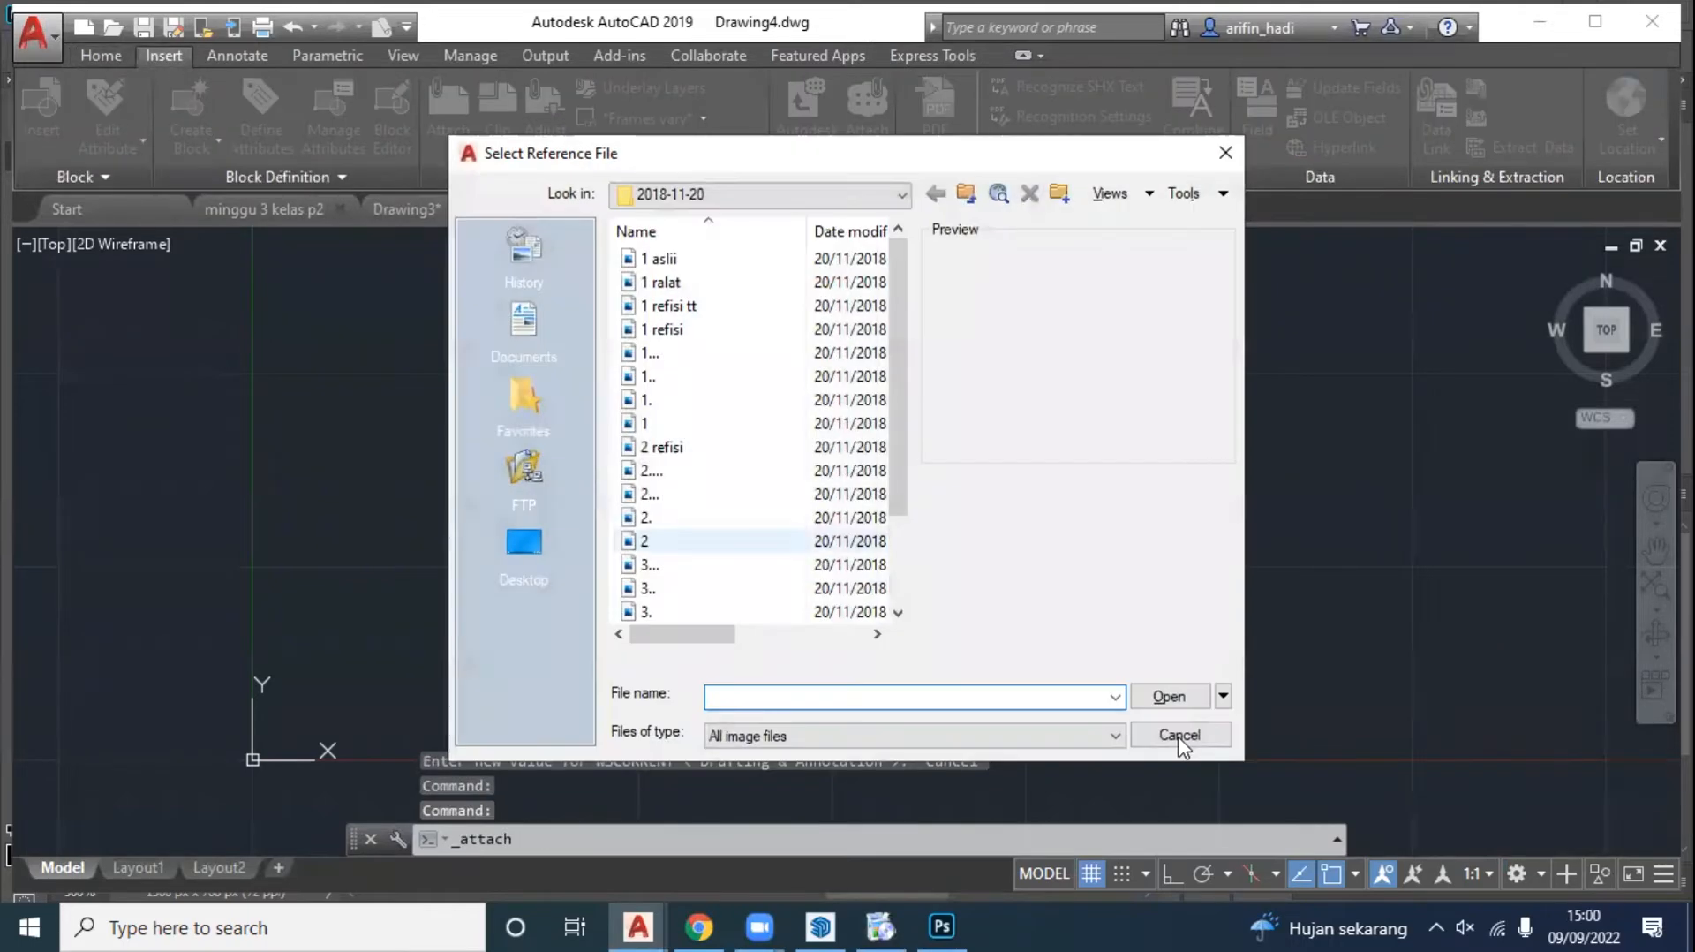
click(1179, 737)
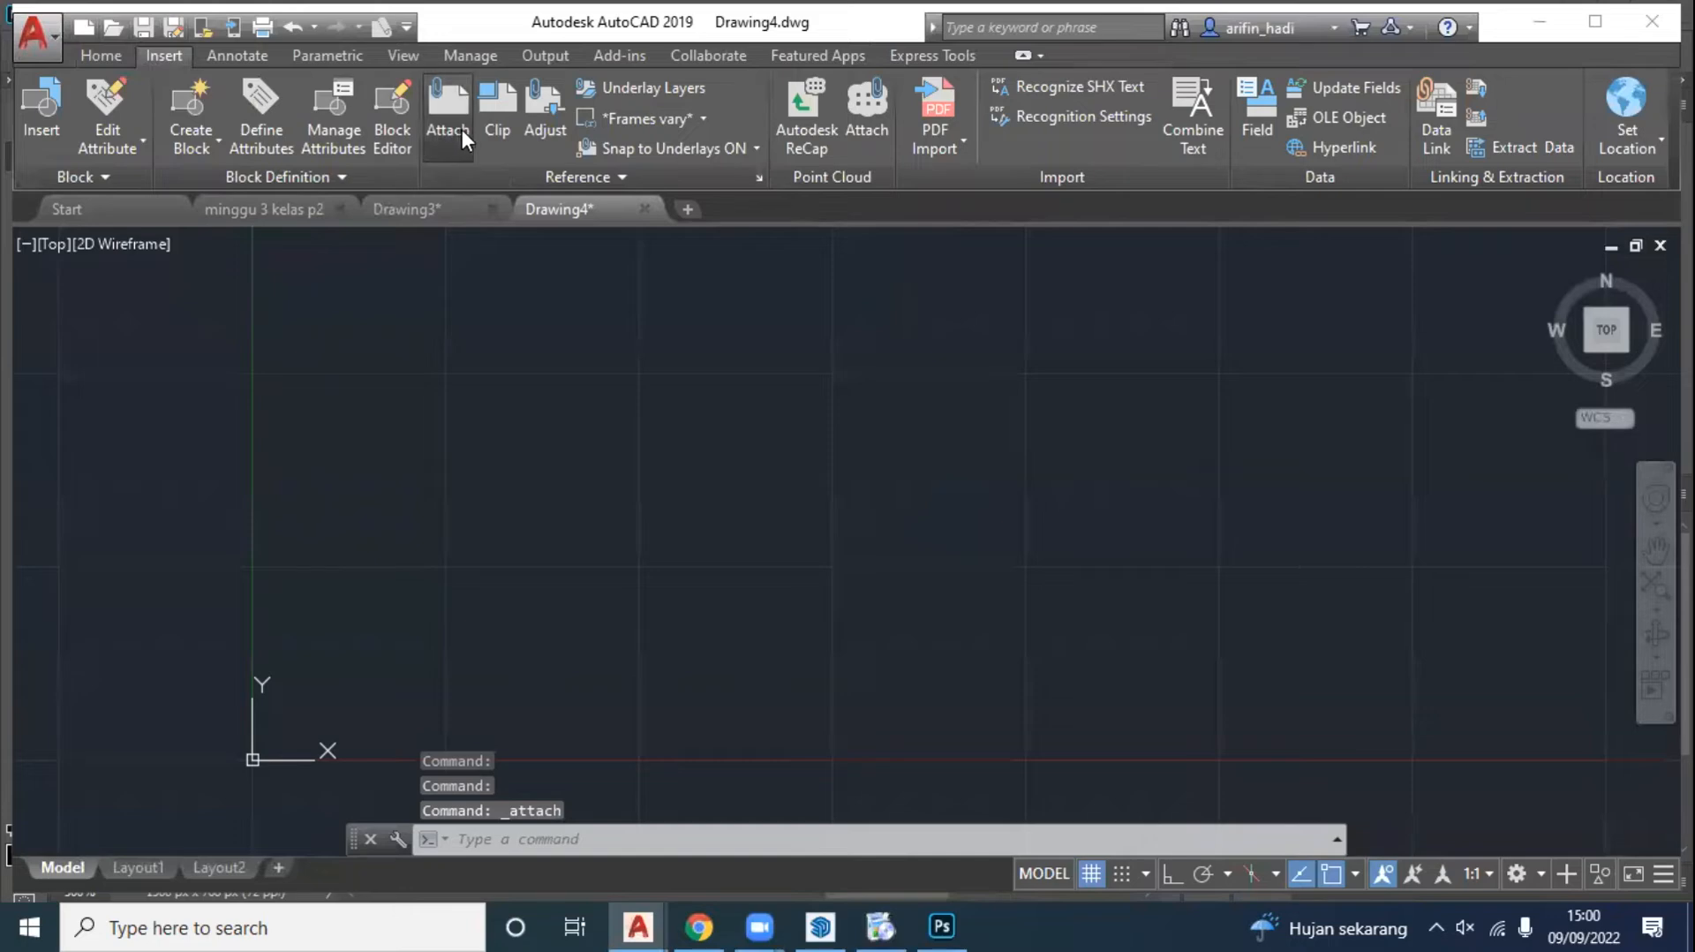
click(463, 129)
click(773, 193)
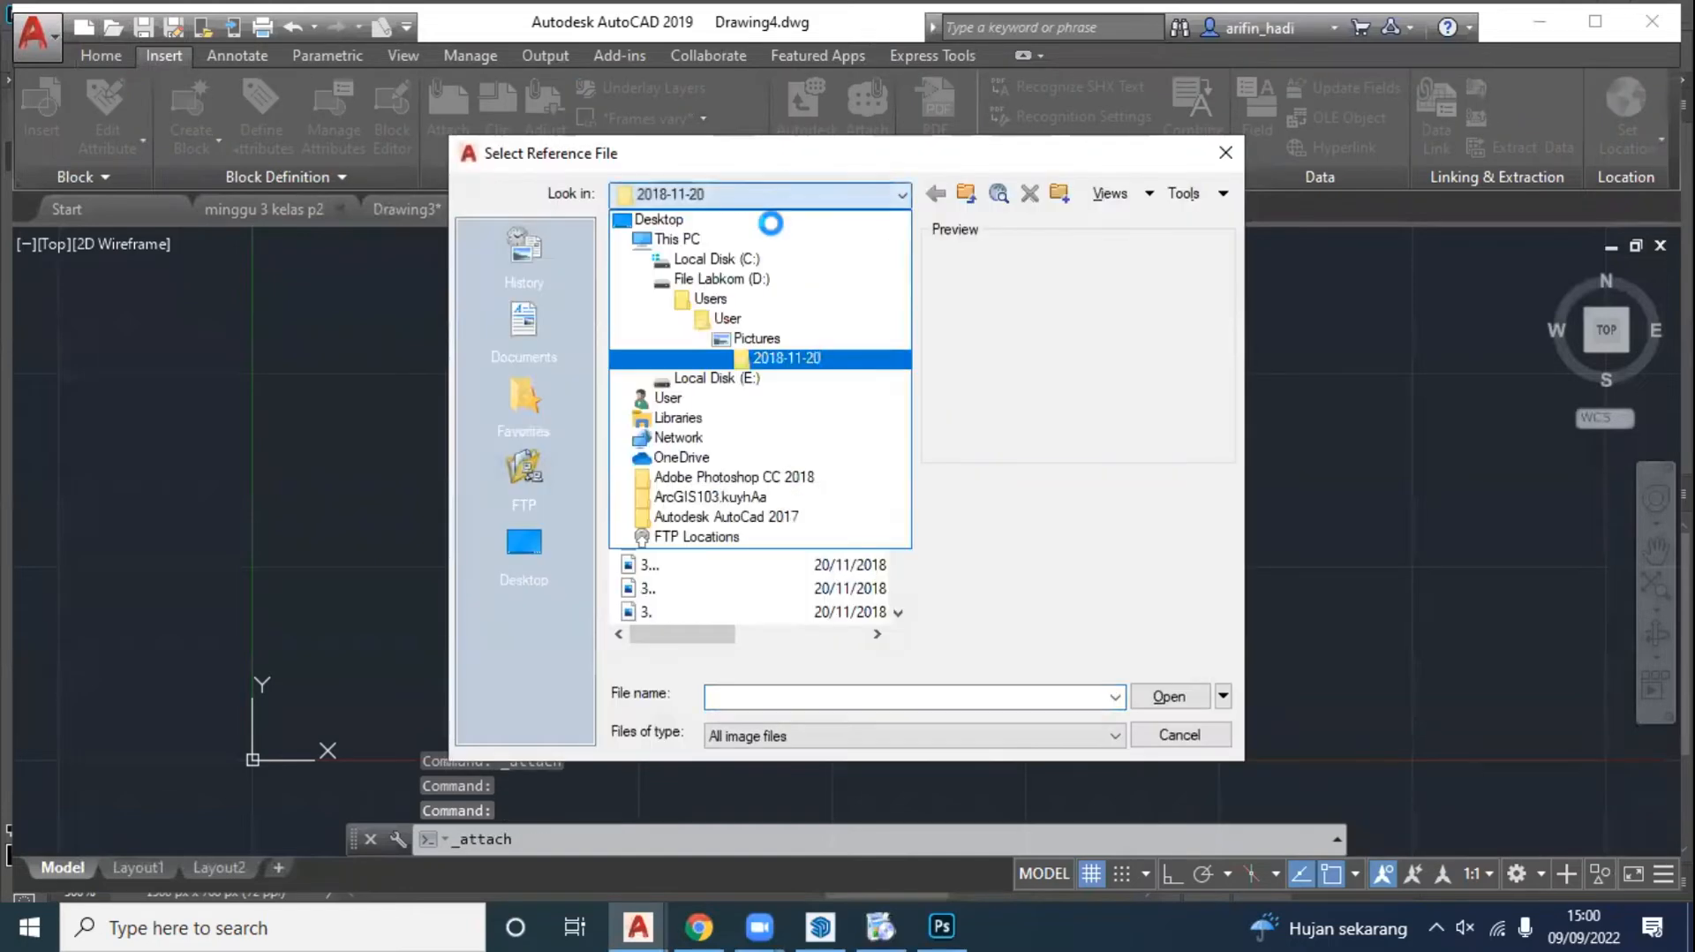
click(733, 378)
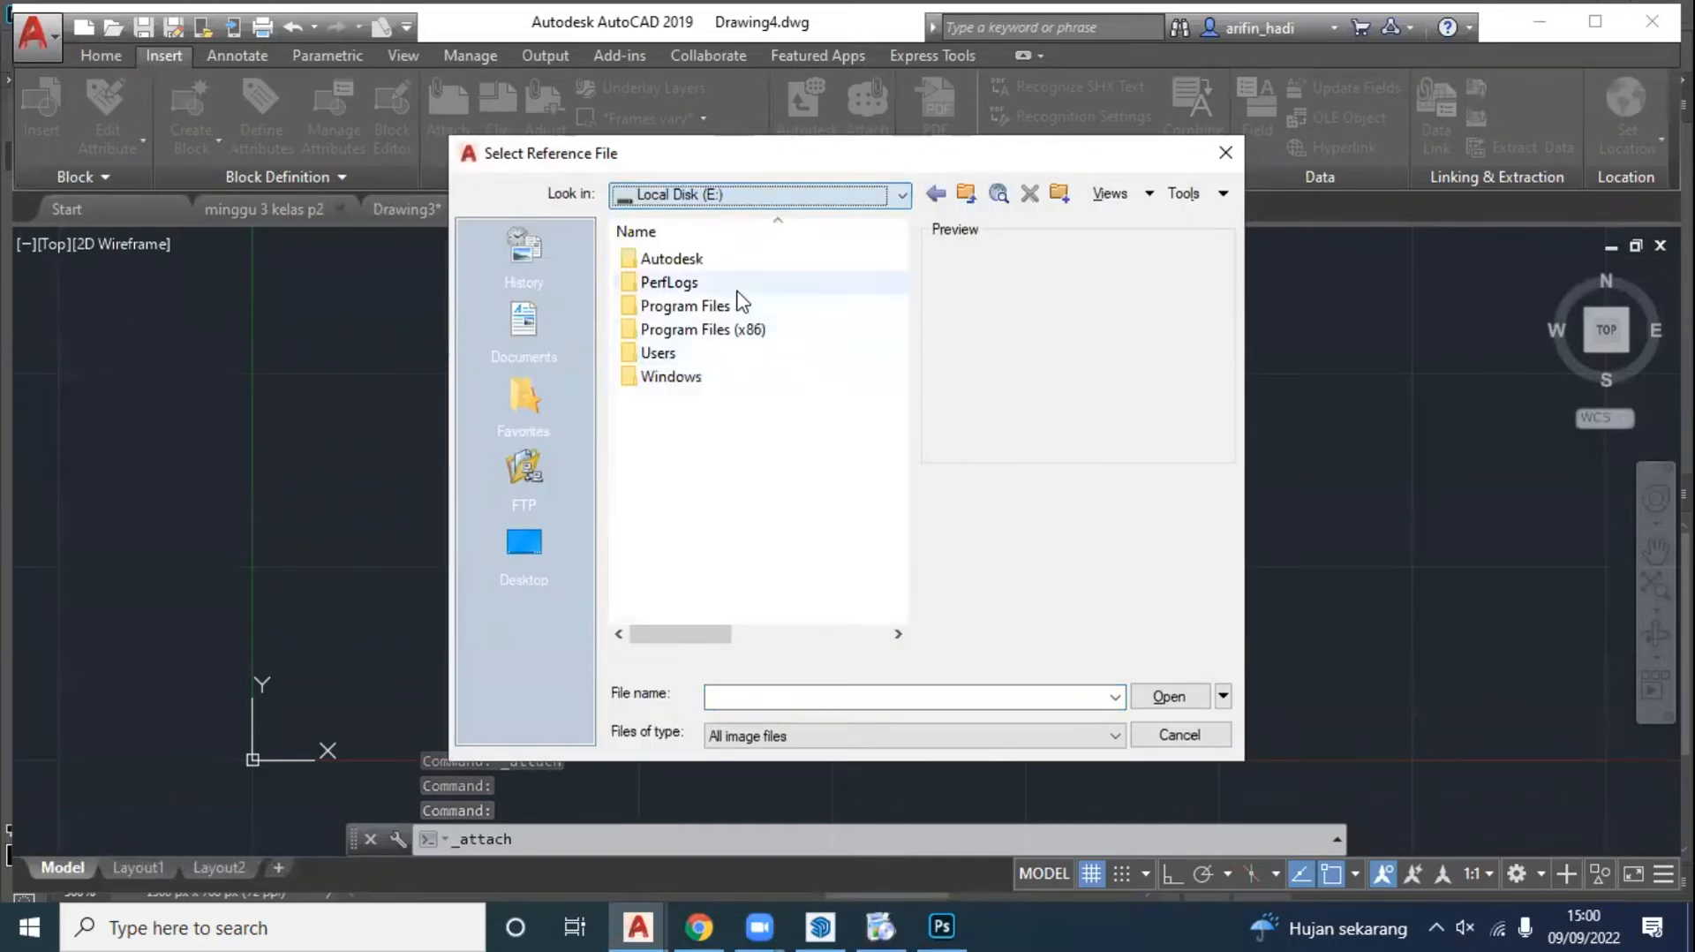
click(759, 194)
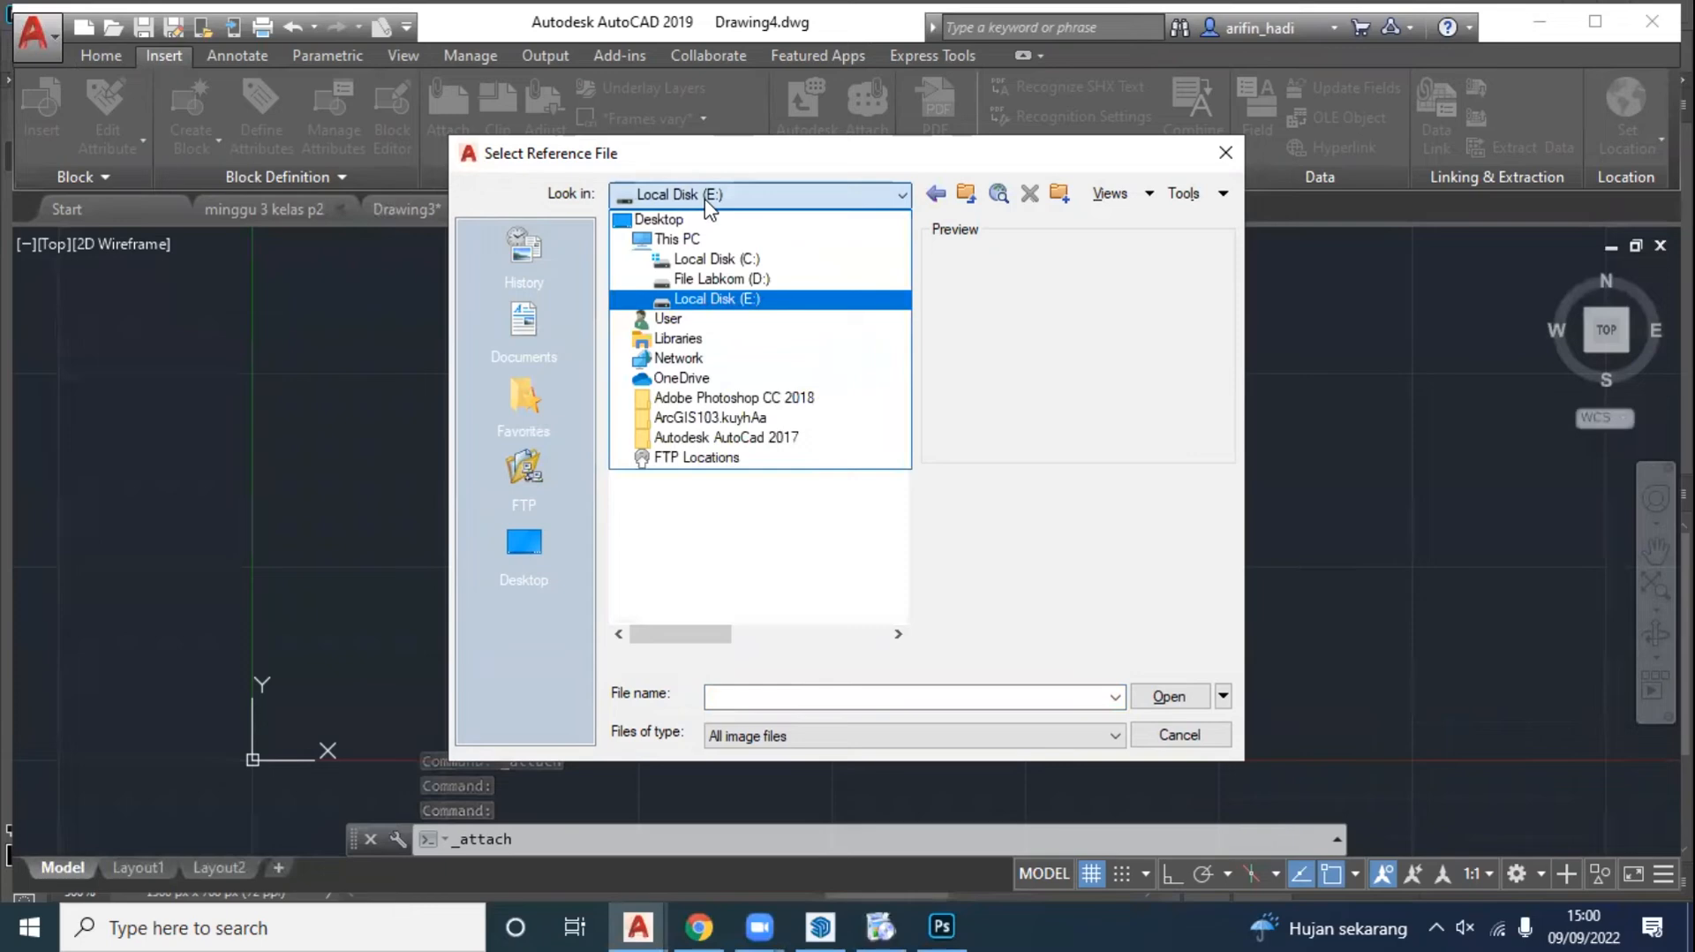
click(711, 276)
double_click(697, 329)
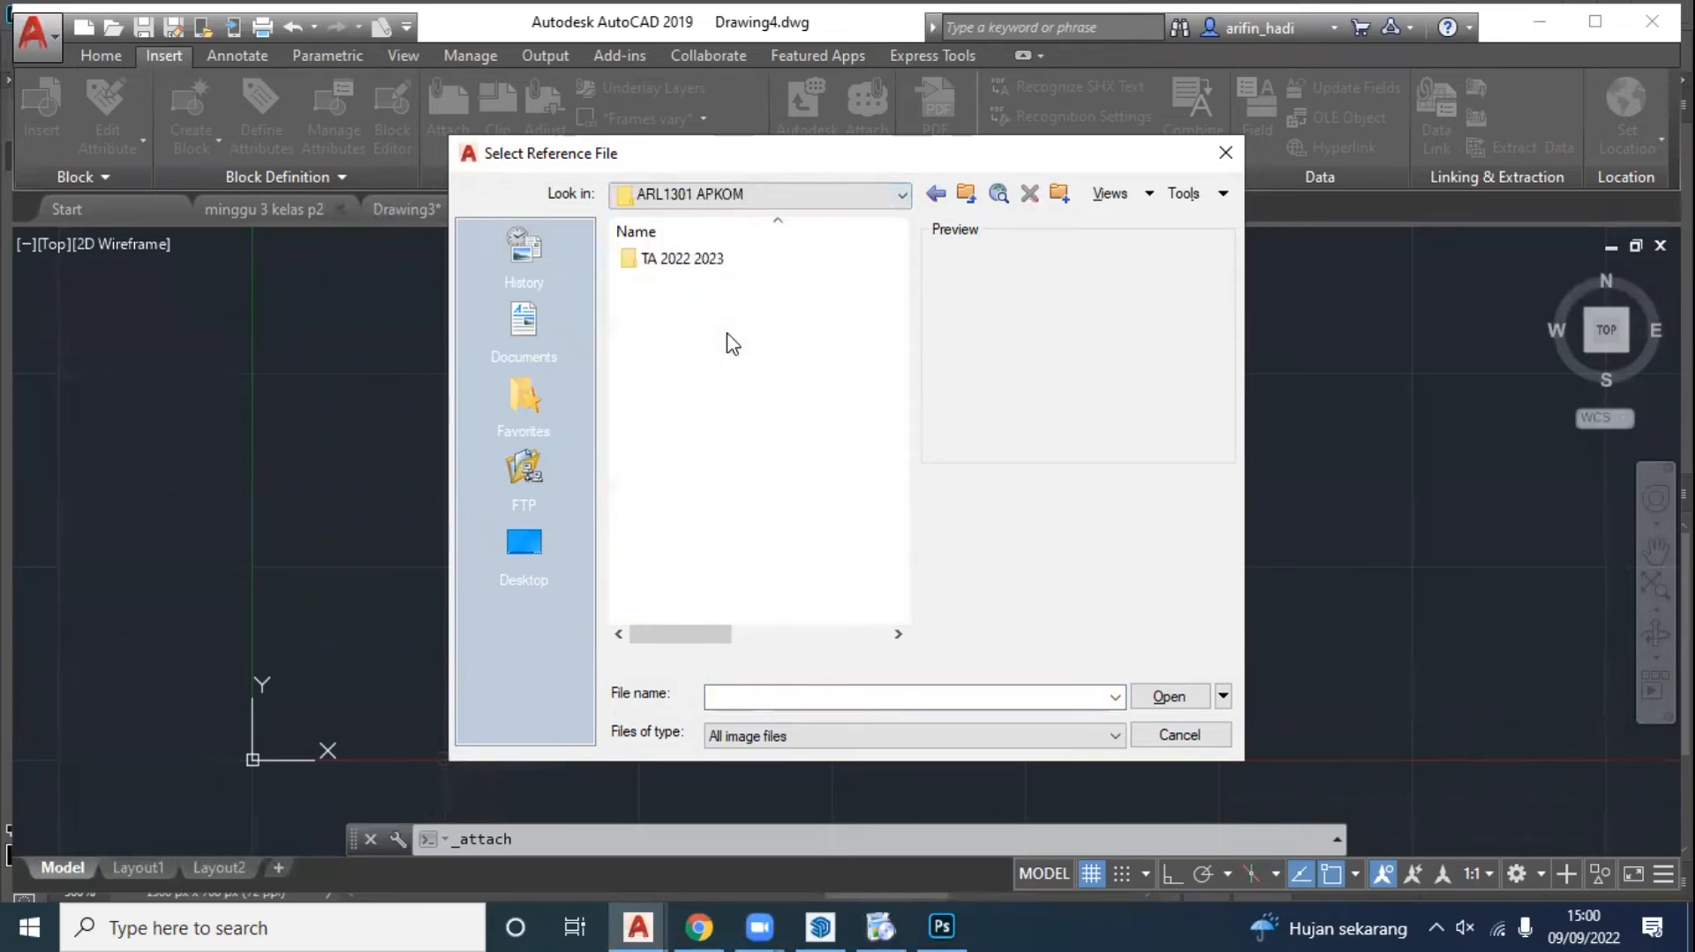
double_click(694, 265)
click(693, 263)
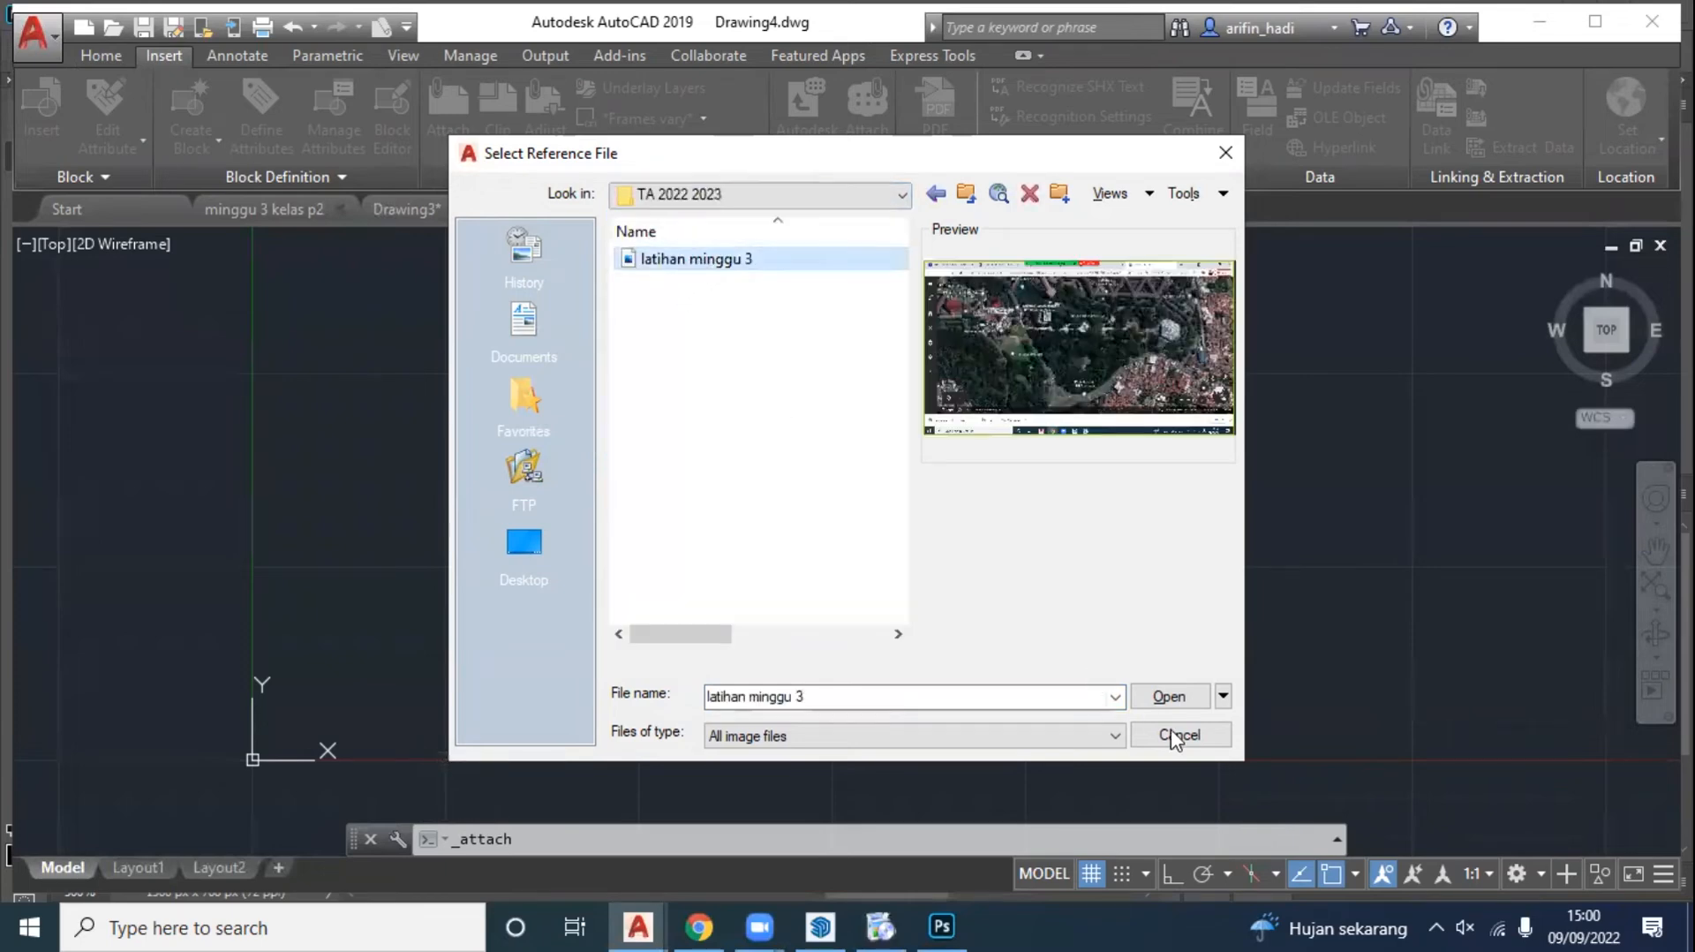
click(1167, 697)
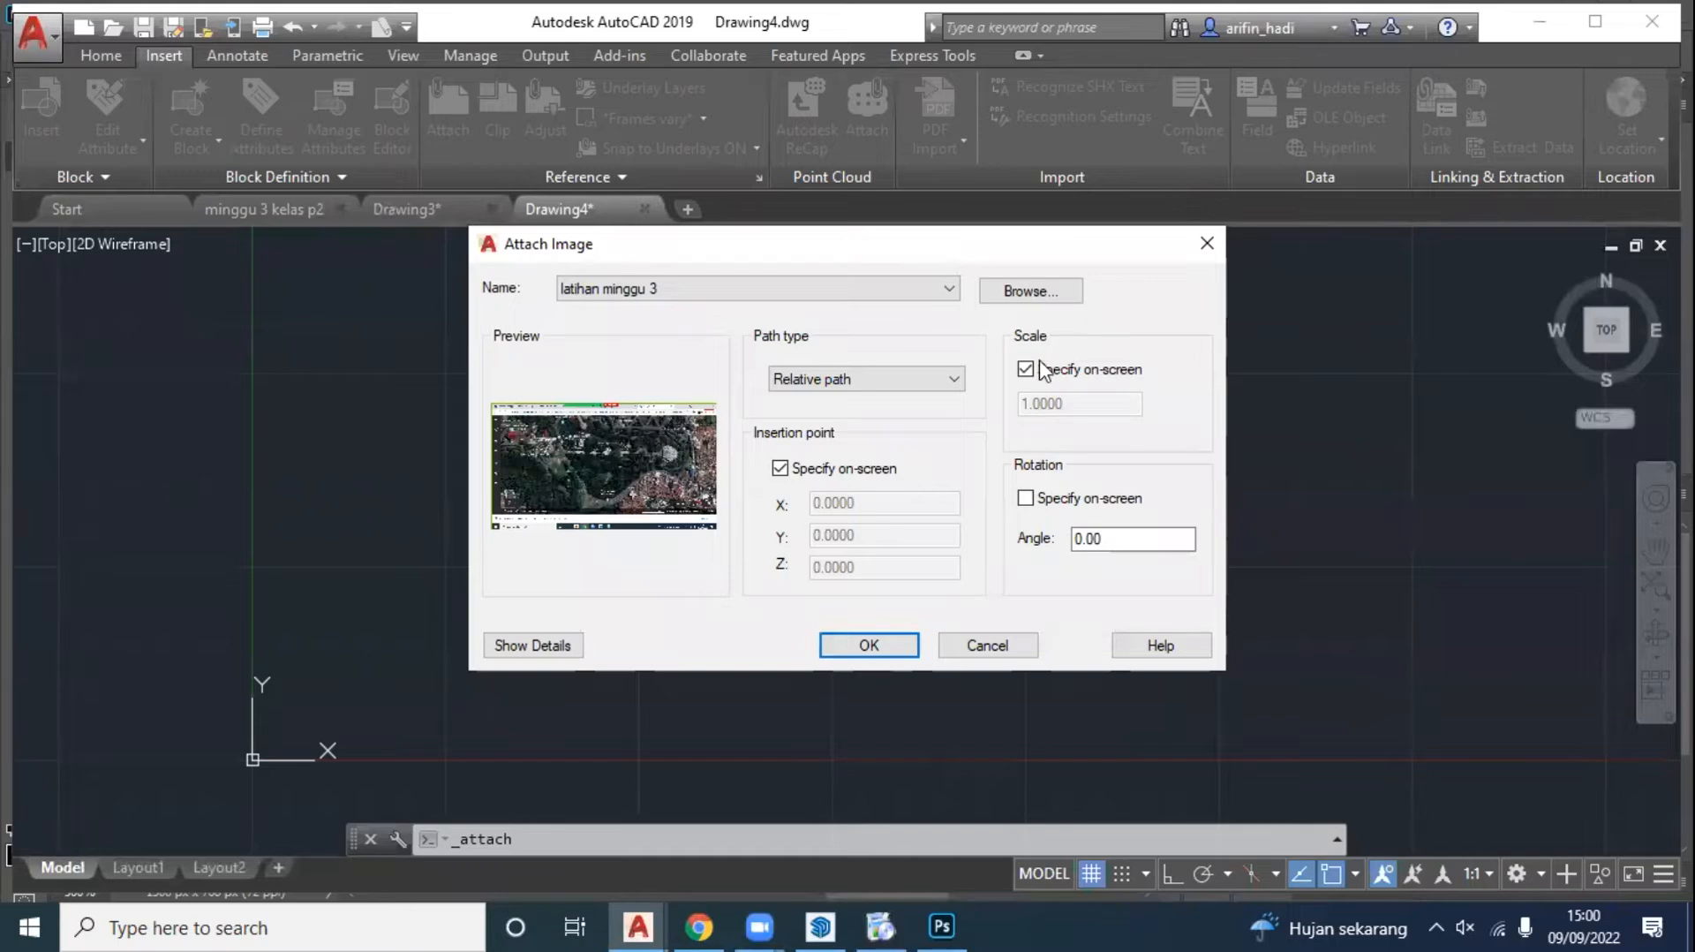
Step: Attach the image with its insertion point at 0,0 and a scale factor of 1
click(864, 644)
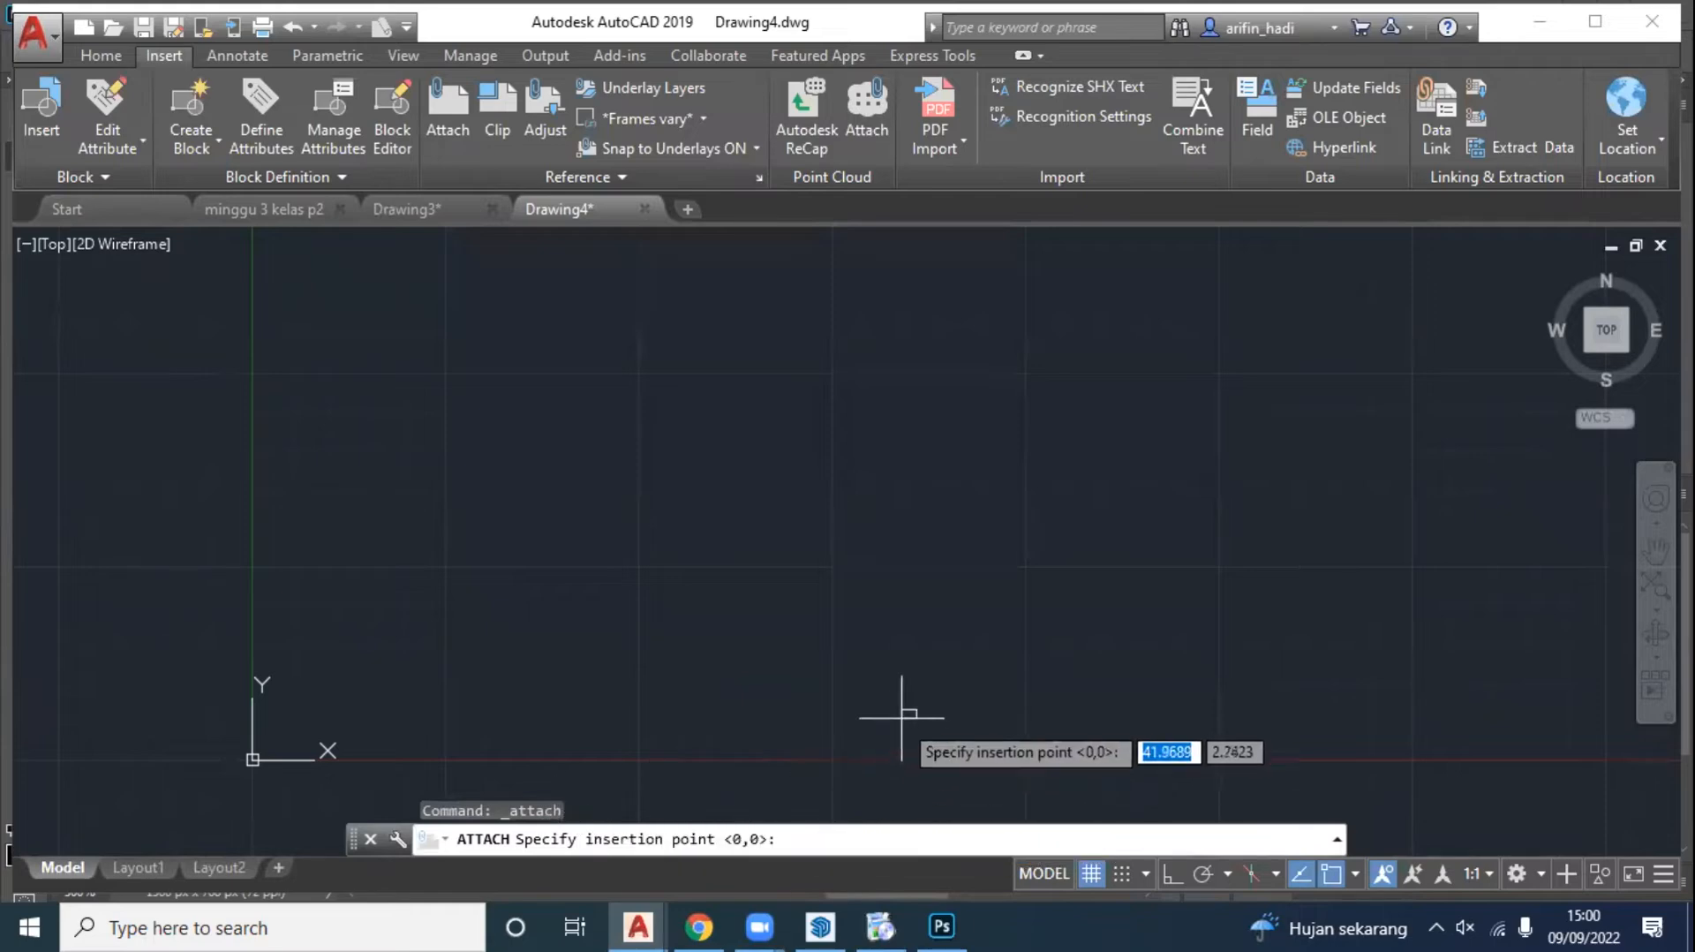
key(Return)
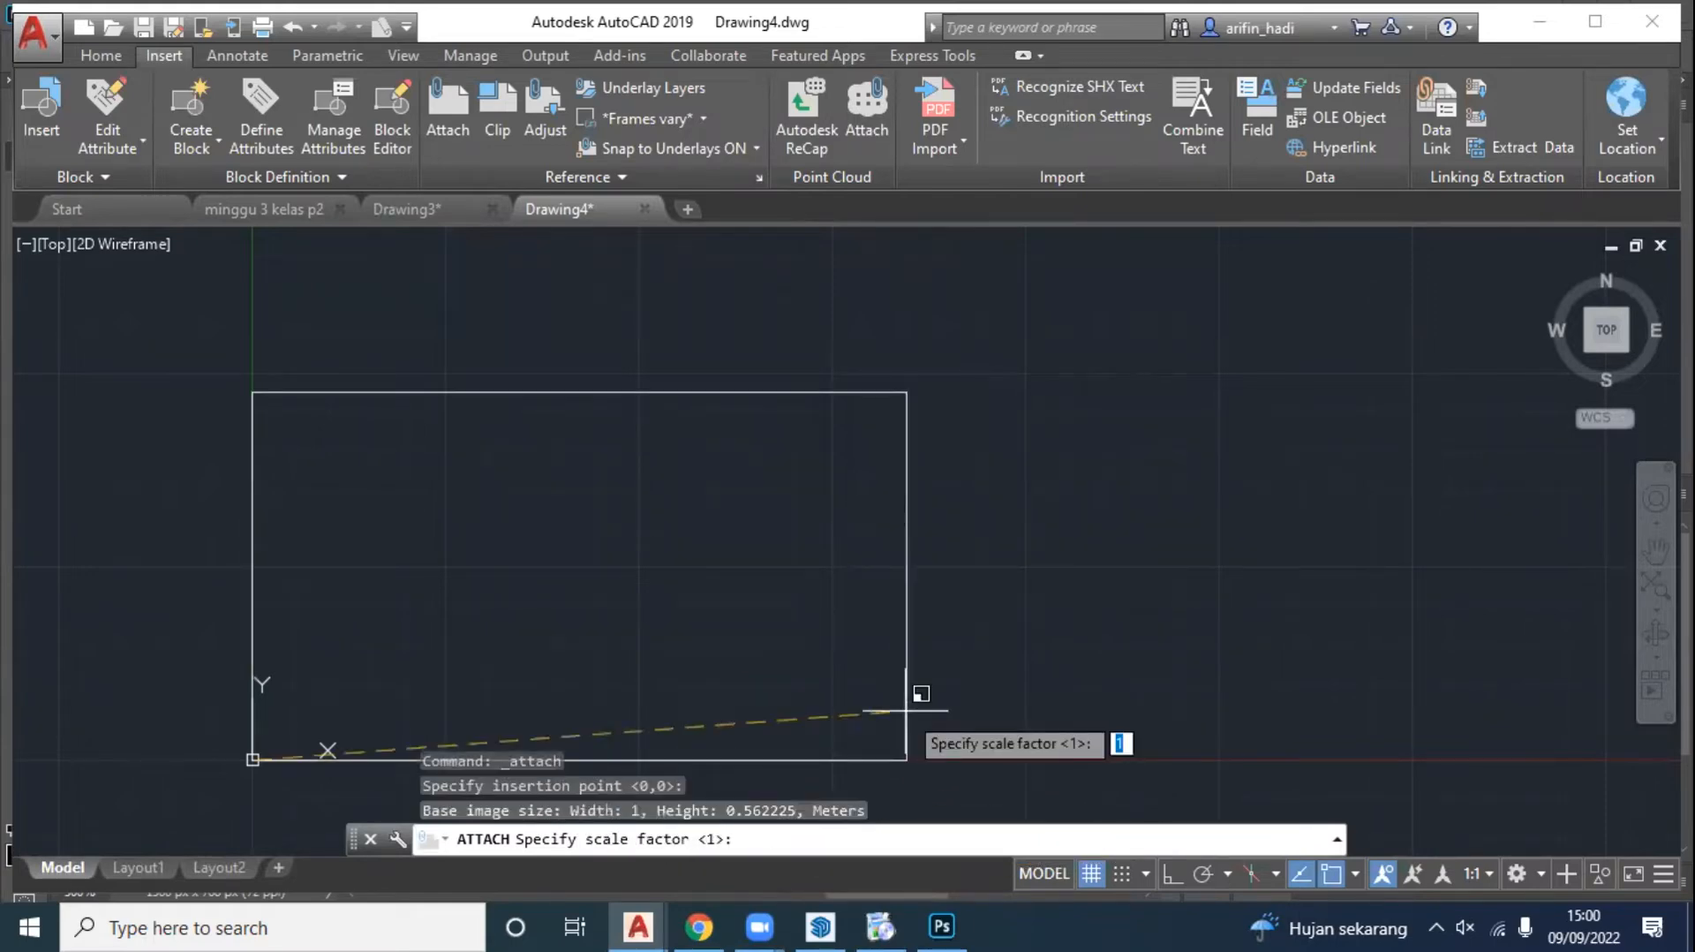
key(Return)
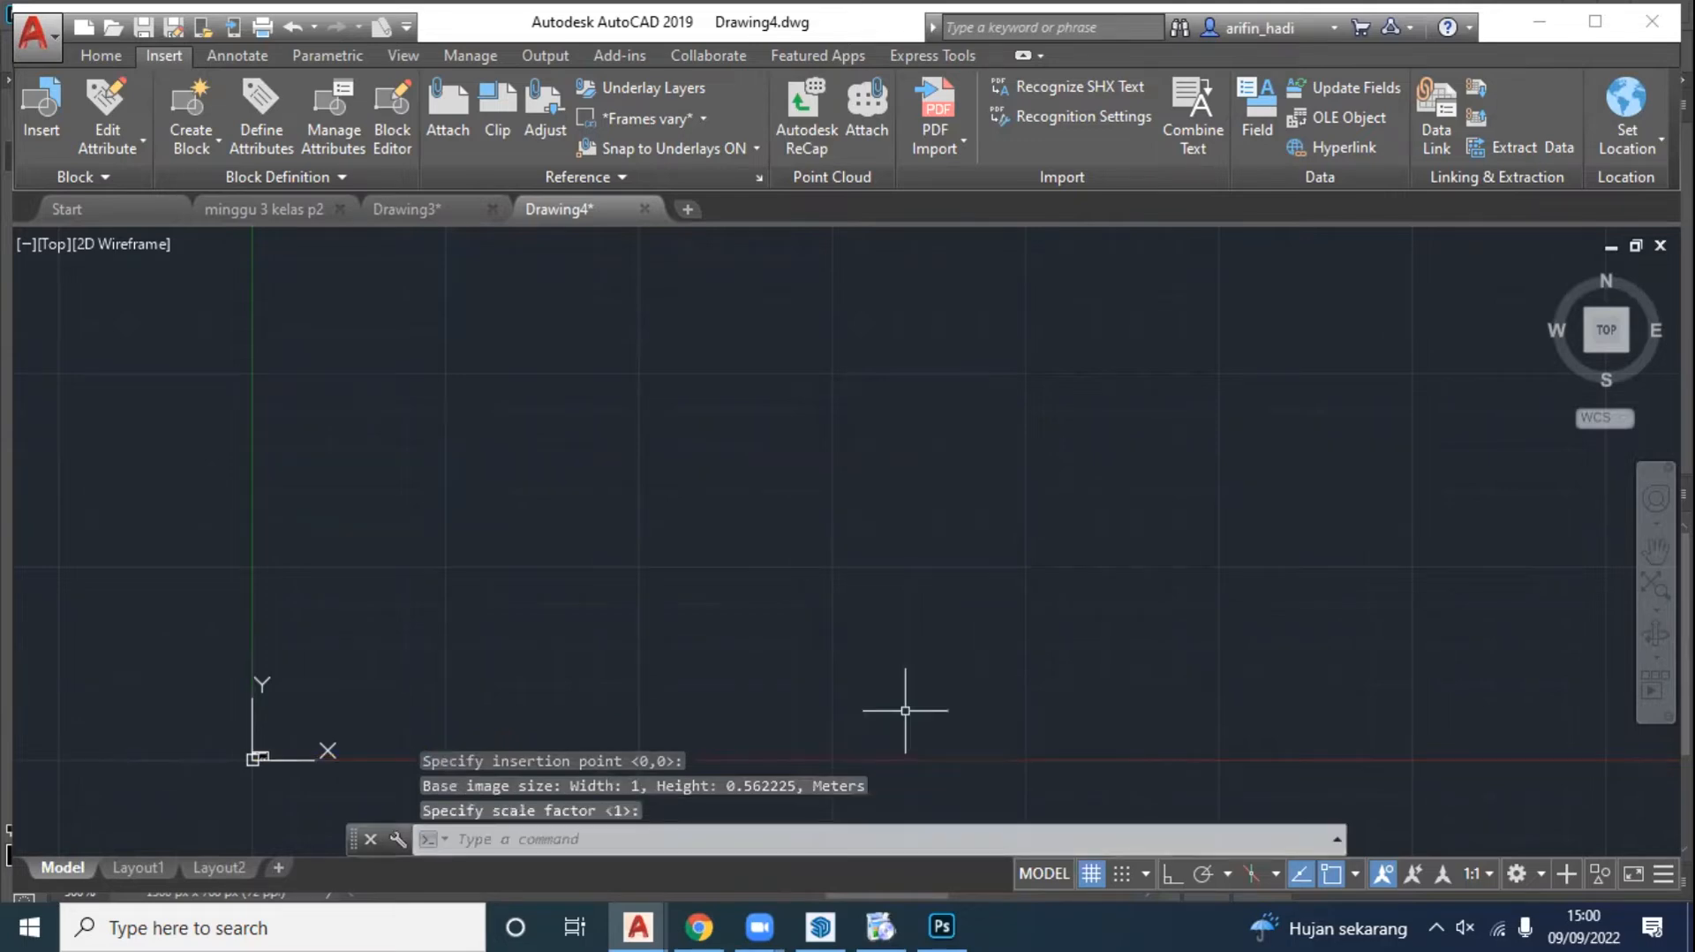
scroll(252, 764, up, 10)
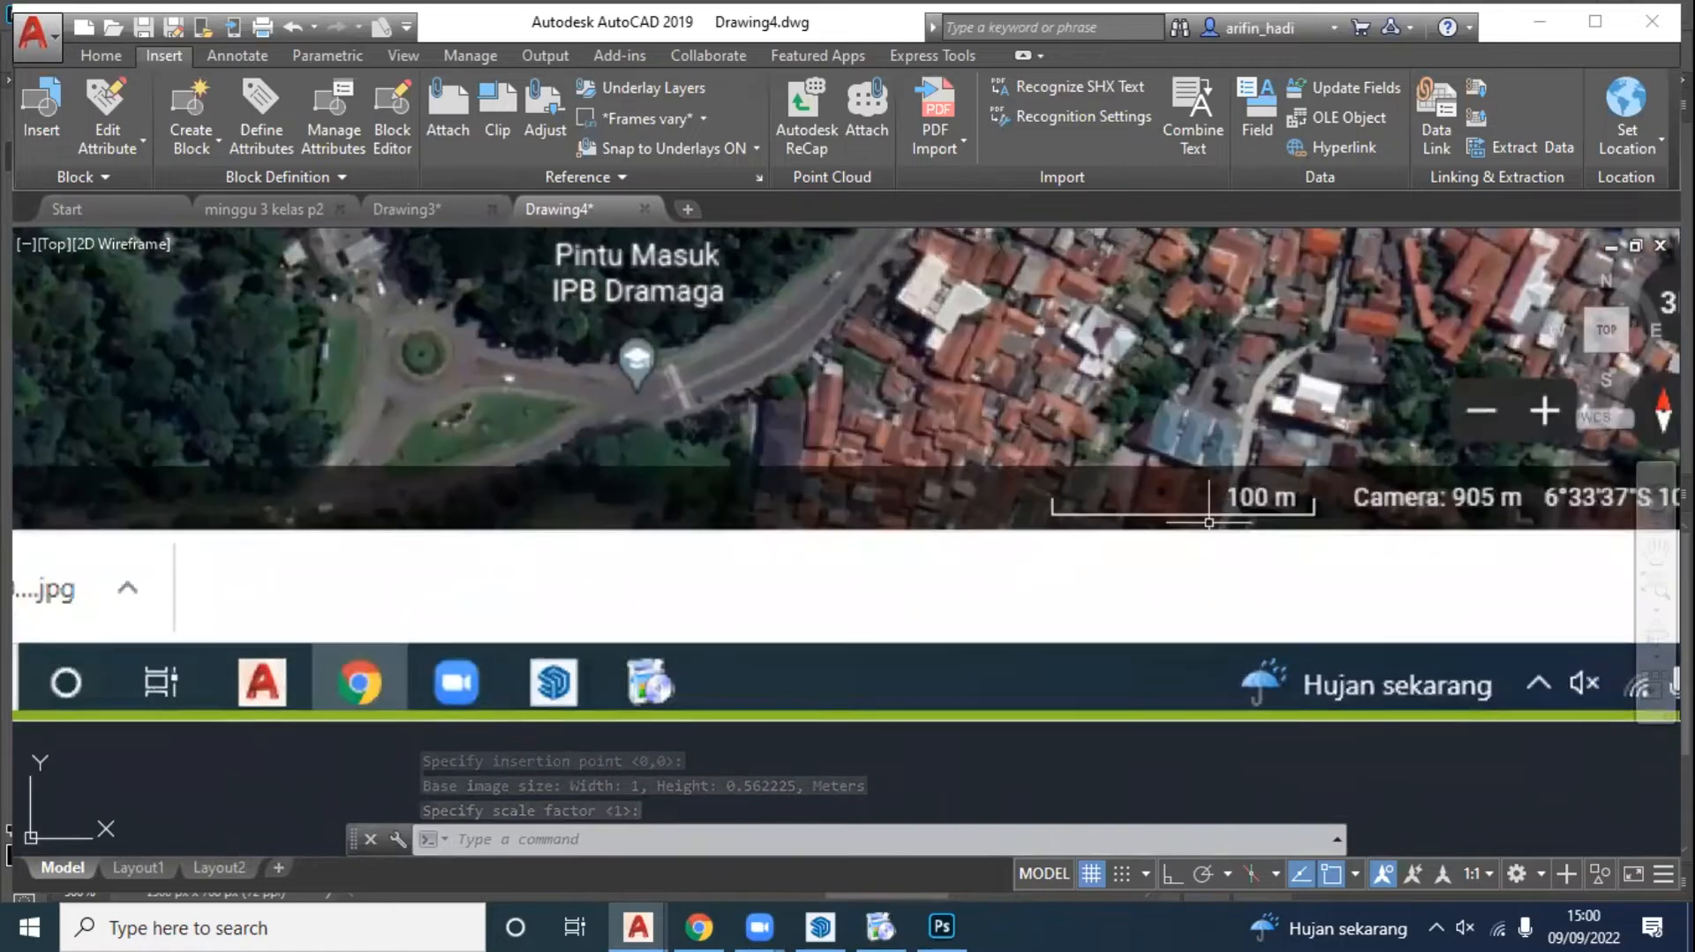
scroll(1209, 522, up, 2)
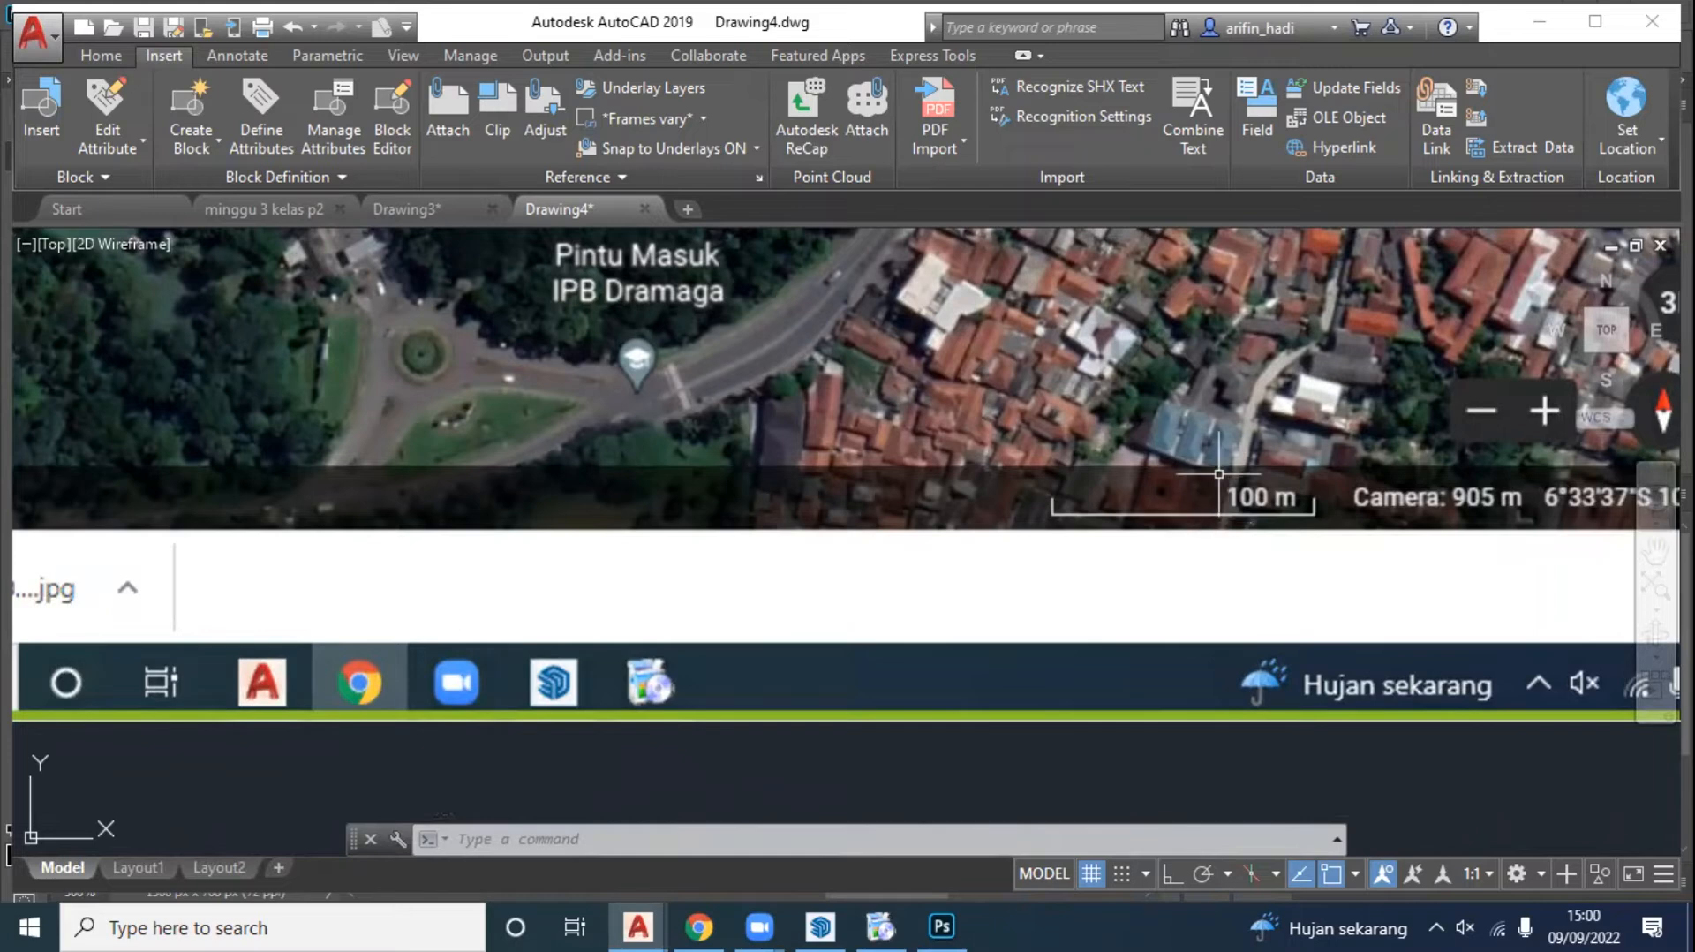
Step: Review the drawing units to check the insertion scale and accept the settings
text(uni)
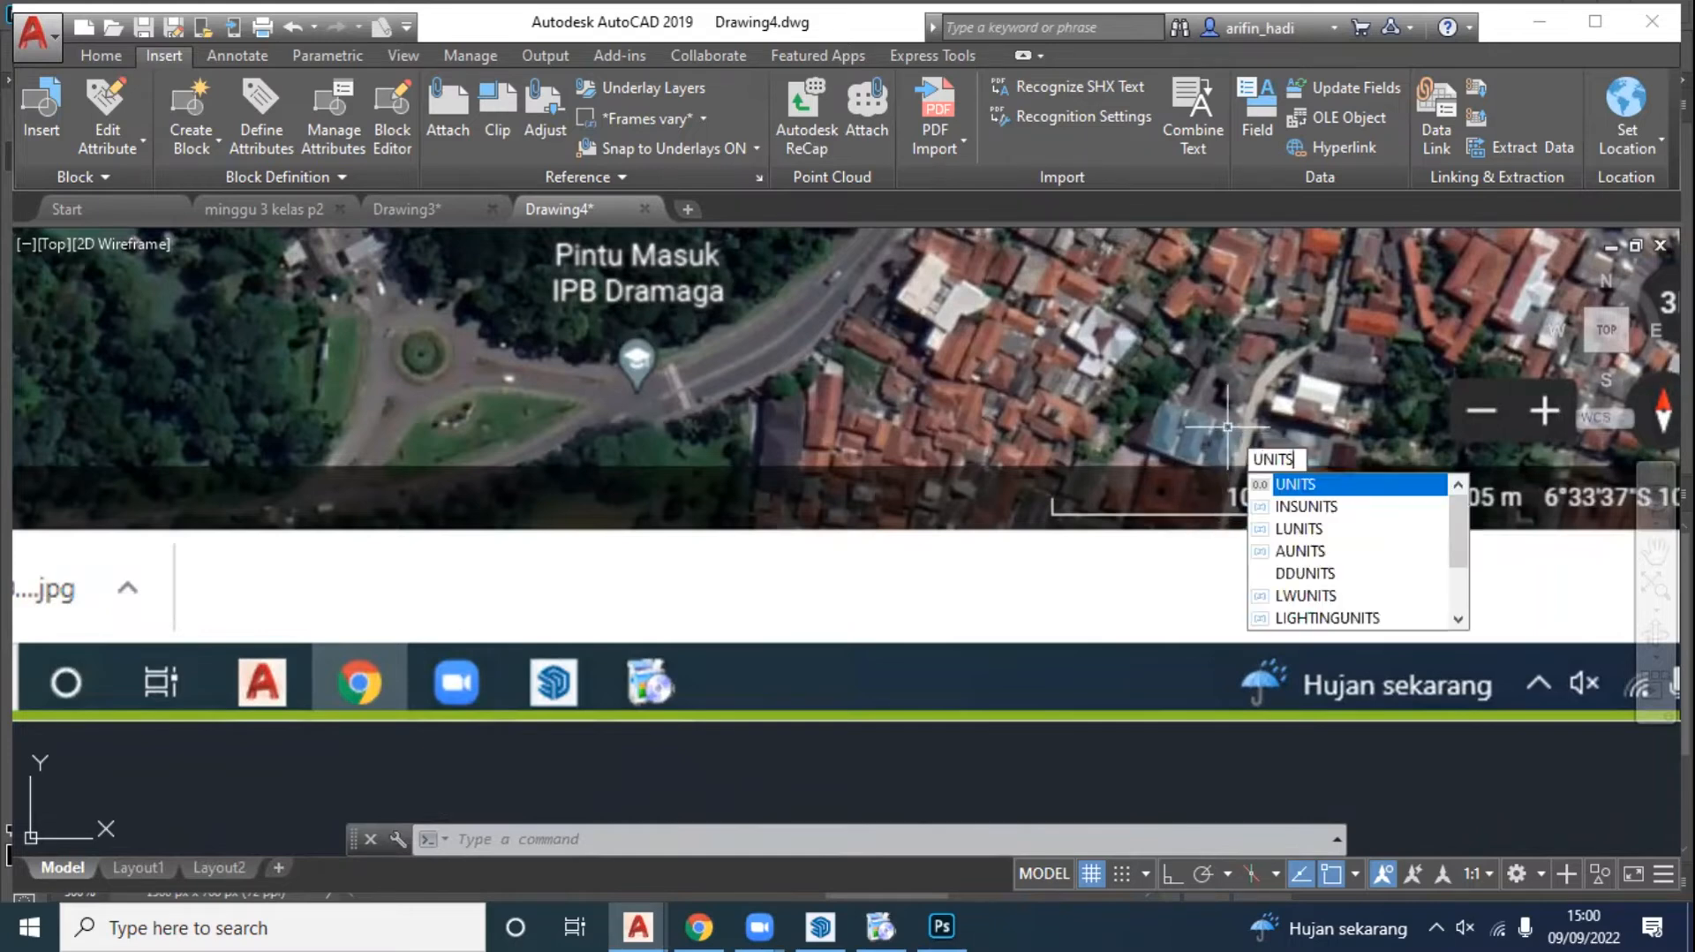
key(Return)
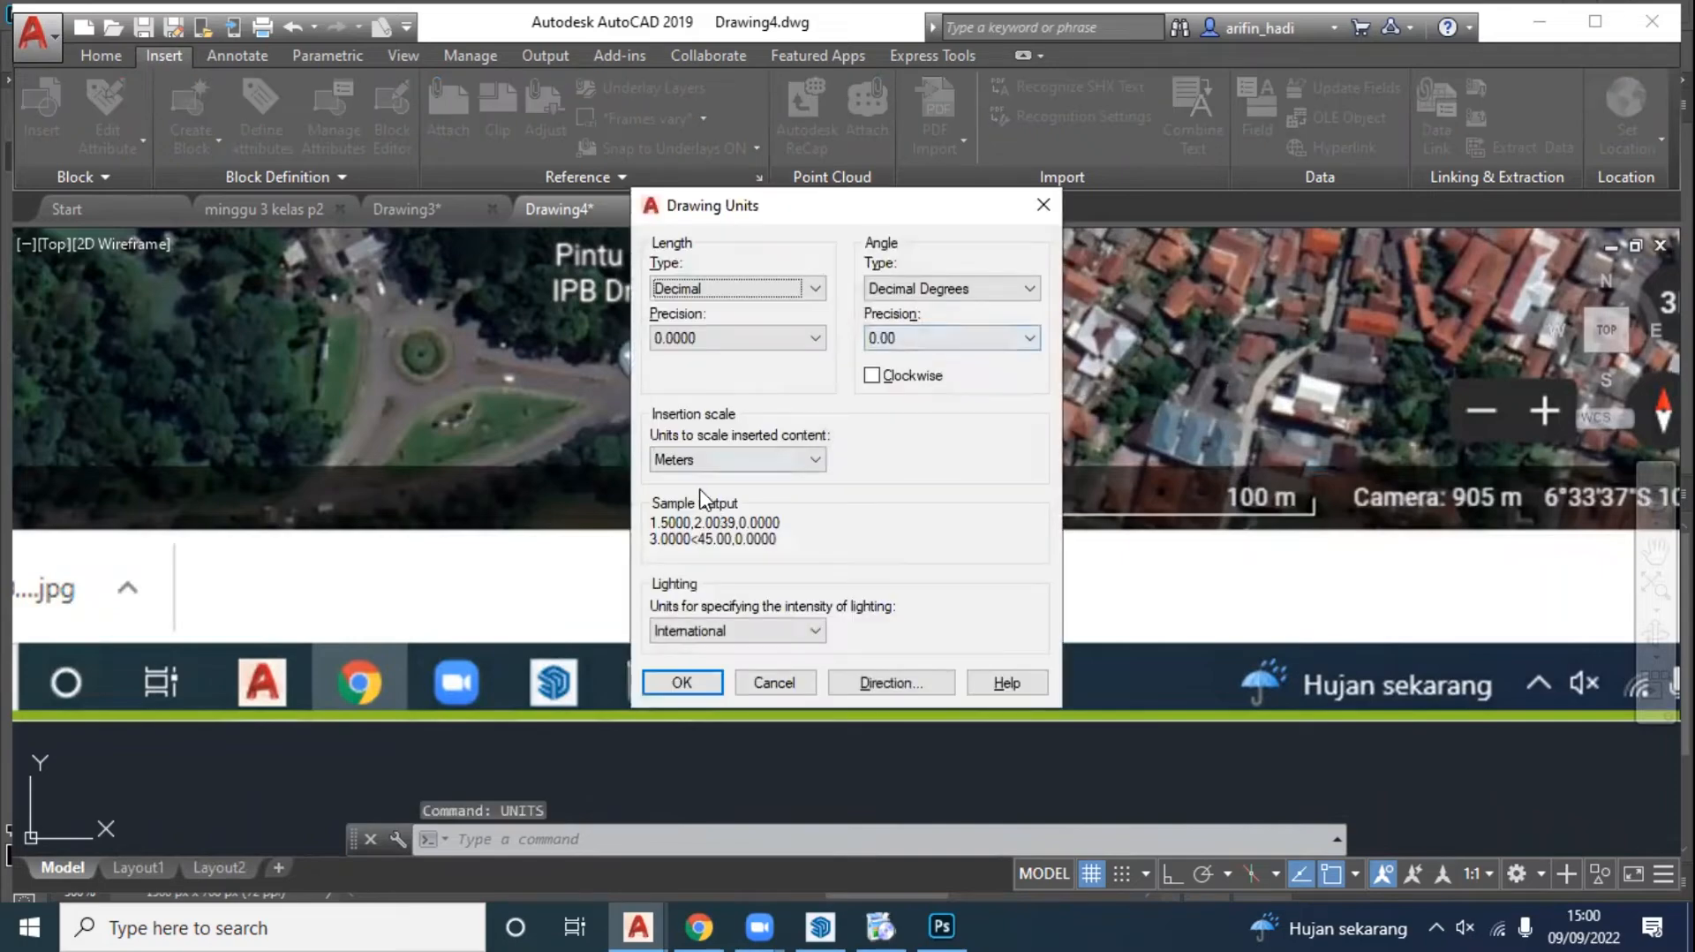
click(681, 683)
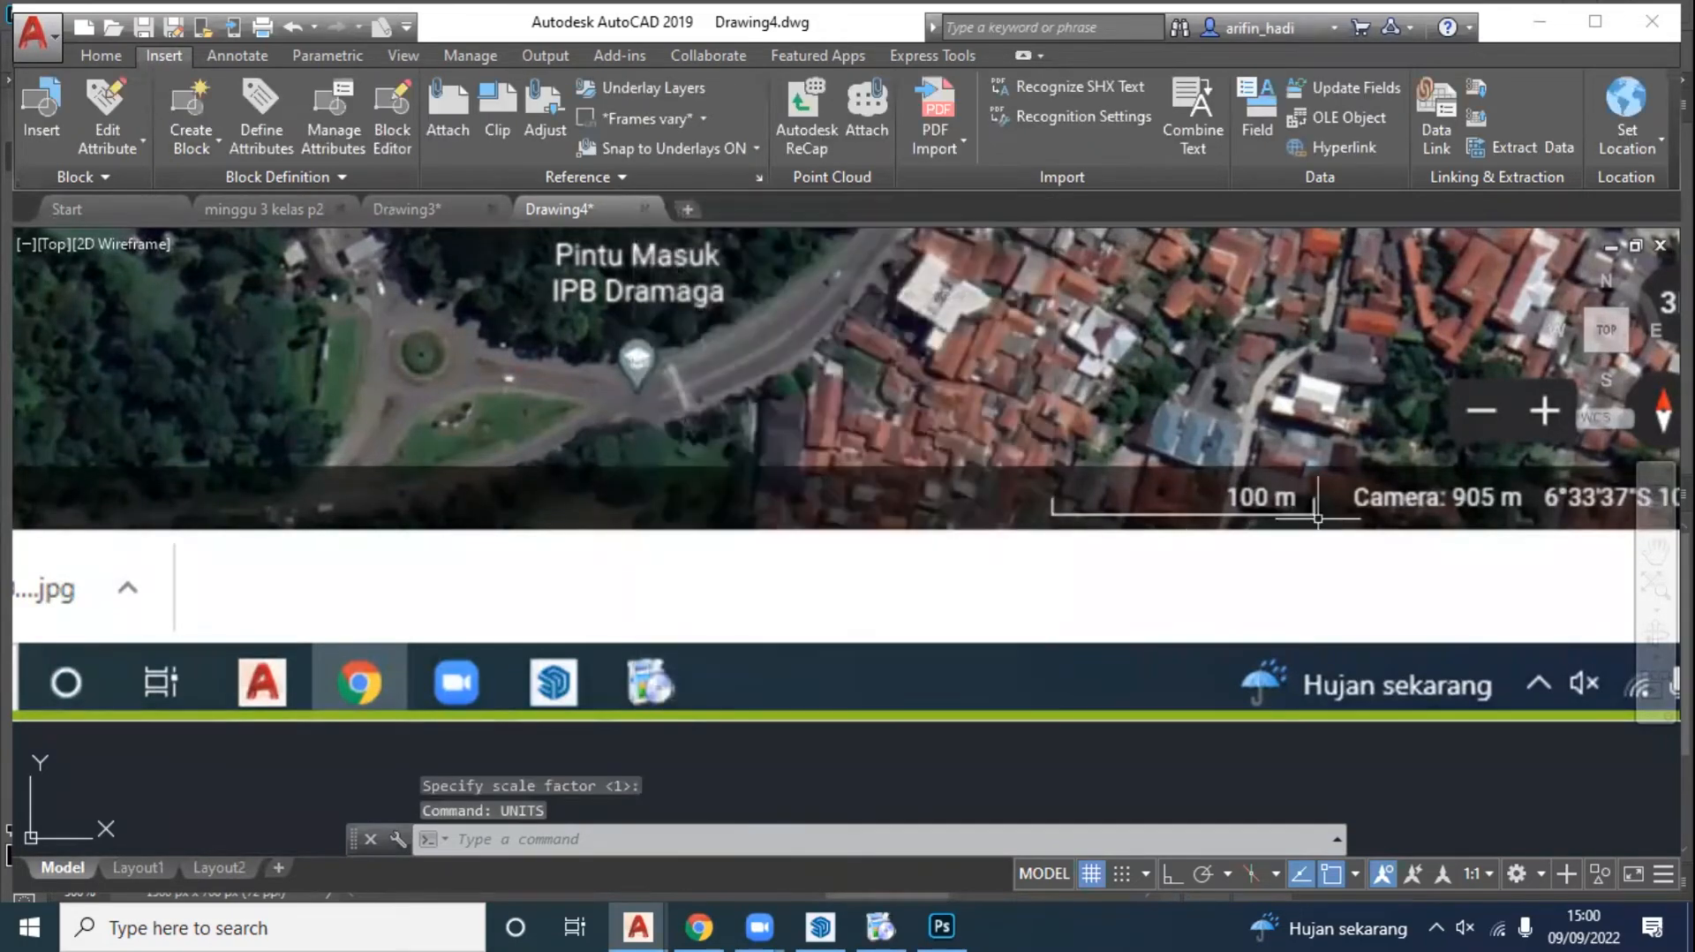
Step: Draw a horizontal line about 0.0966 units long along the image's 100 m scale bar, from end to end, with polar tracking on
scroll(1315, 512, up, 4)
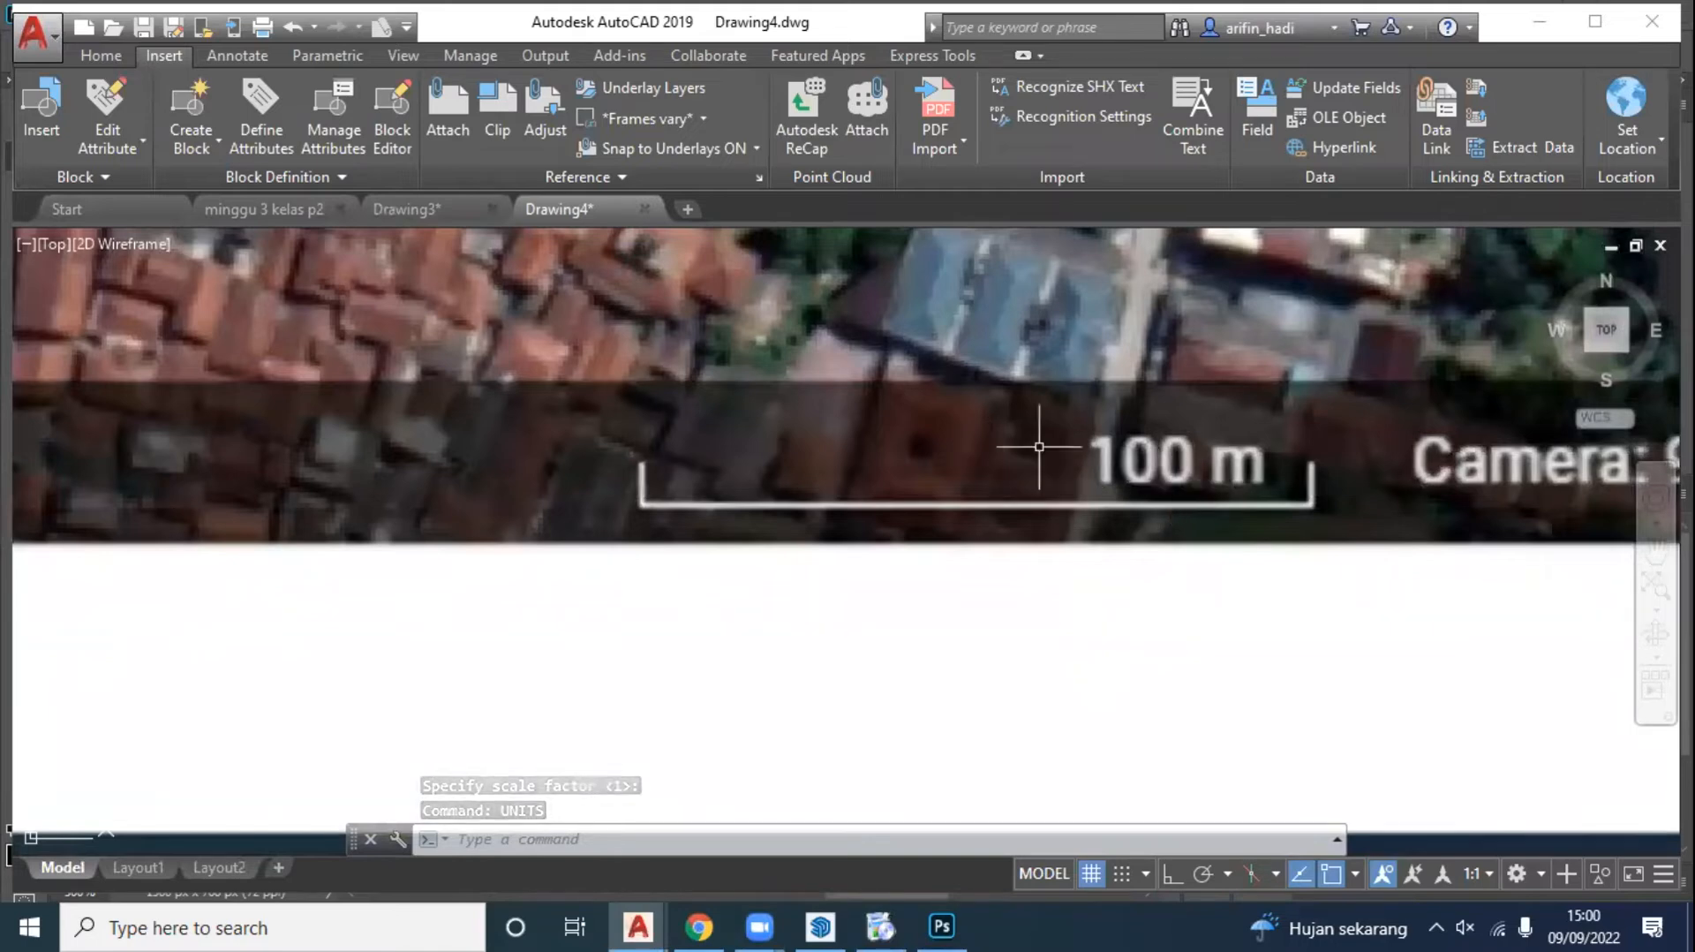
click(129, 57)
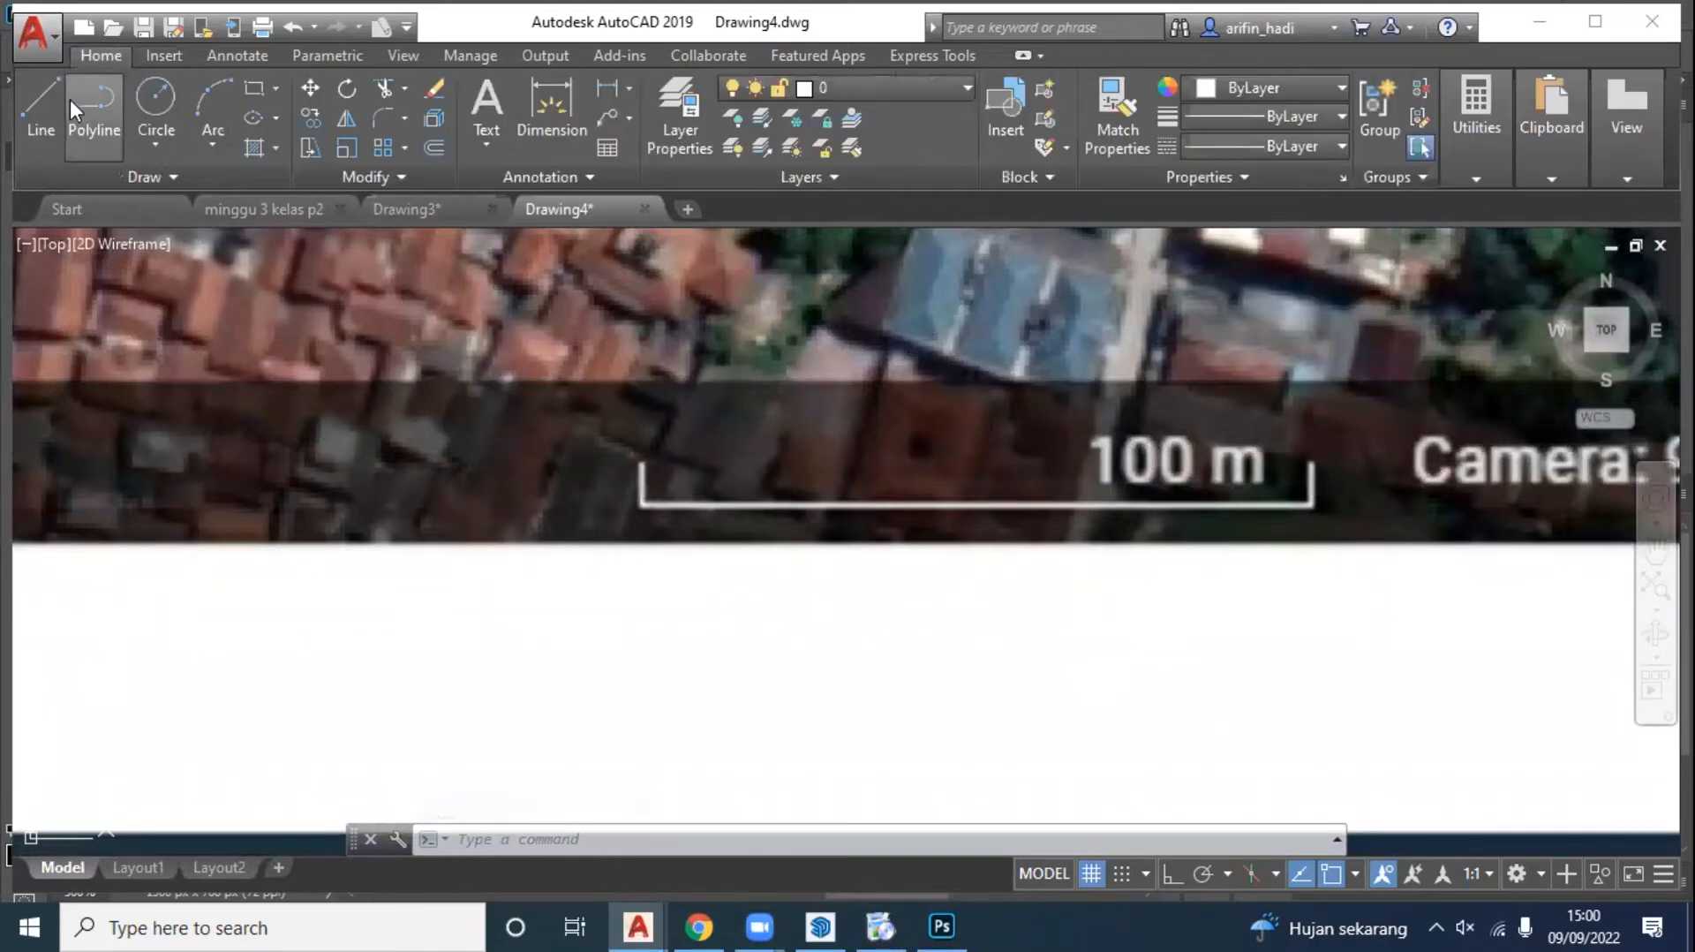
click(35, 94)
scroll(618, 510, up, 2)
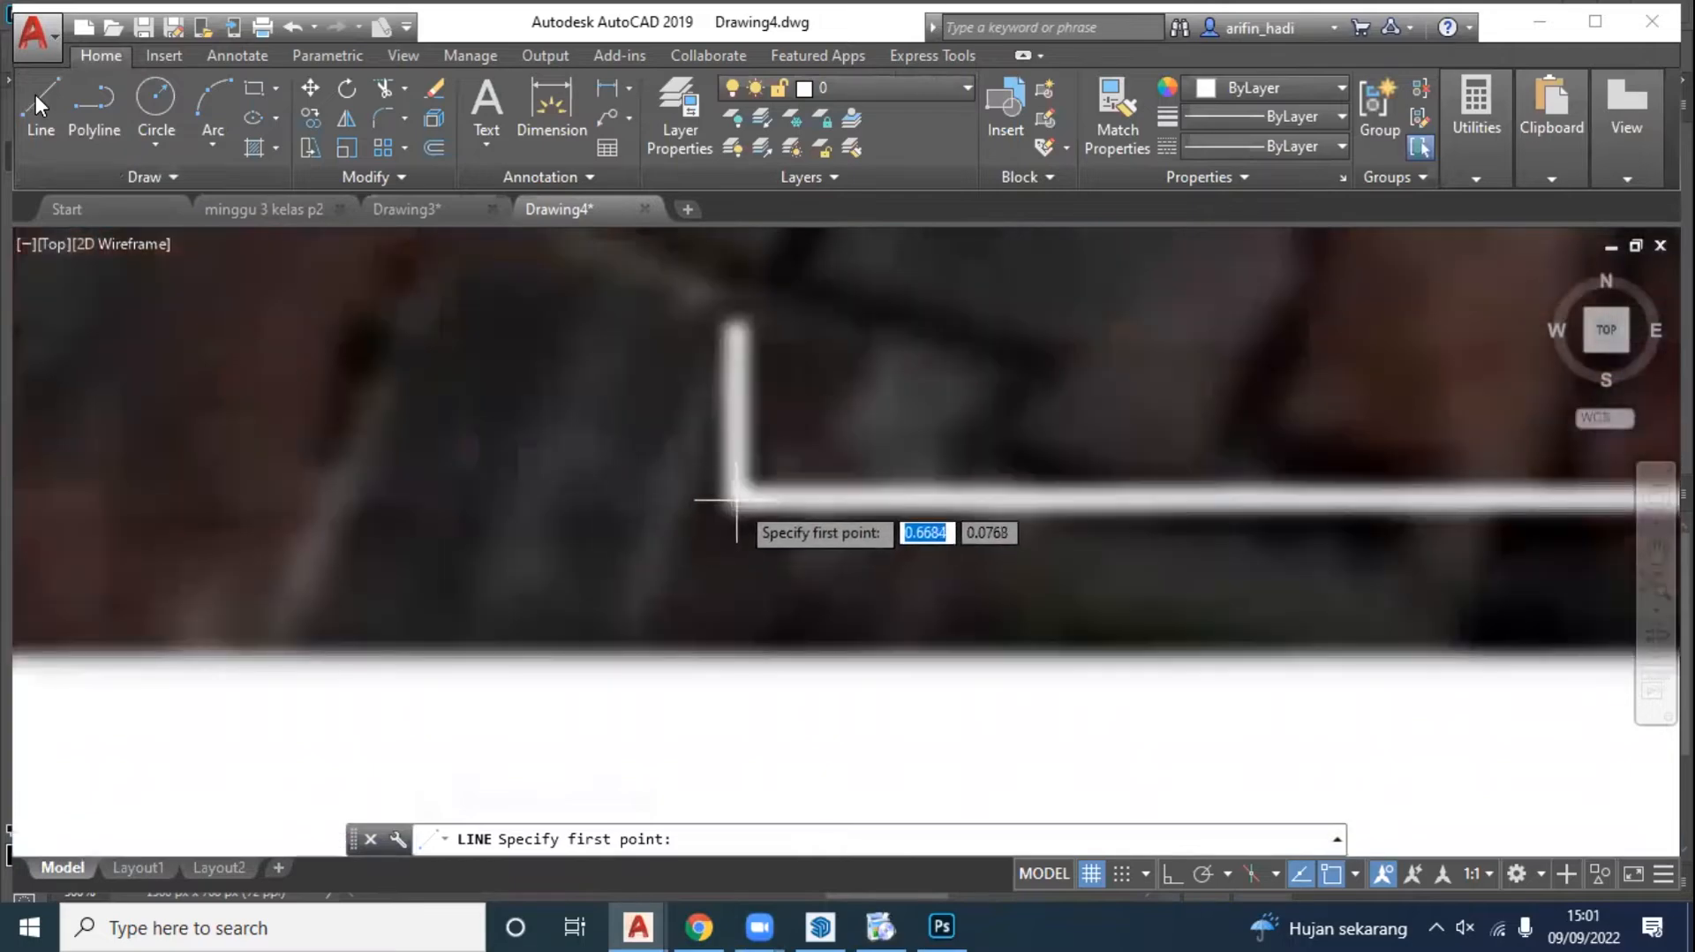
click(719, 503)
scroll(495, 510, down, 4)
scroll(1128, 511, down, 3)
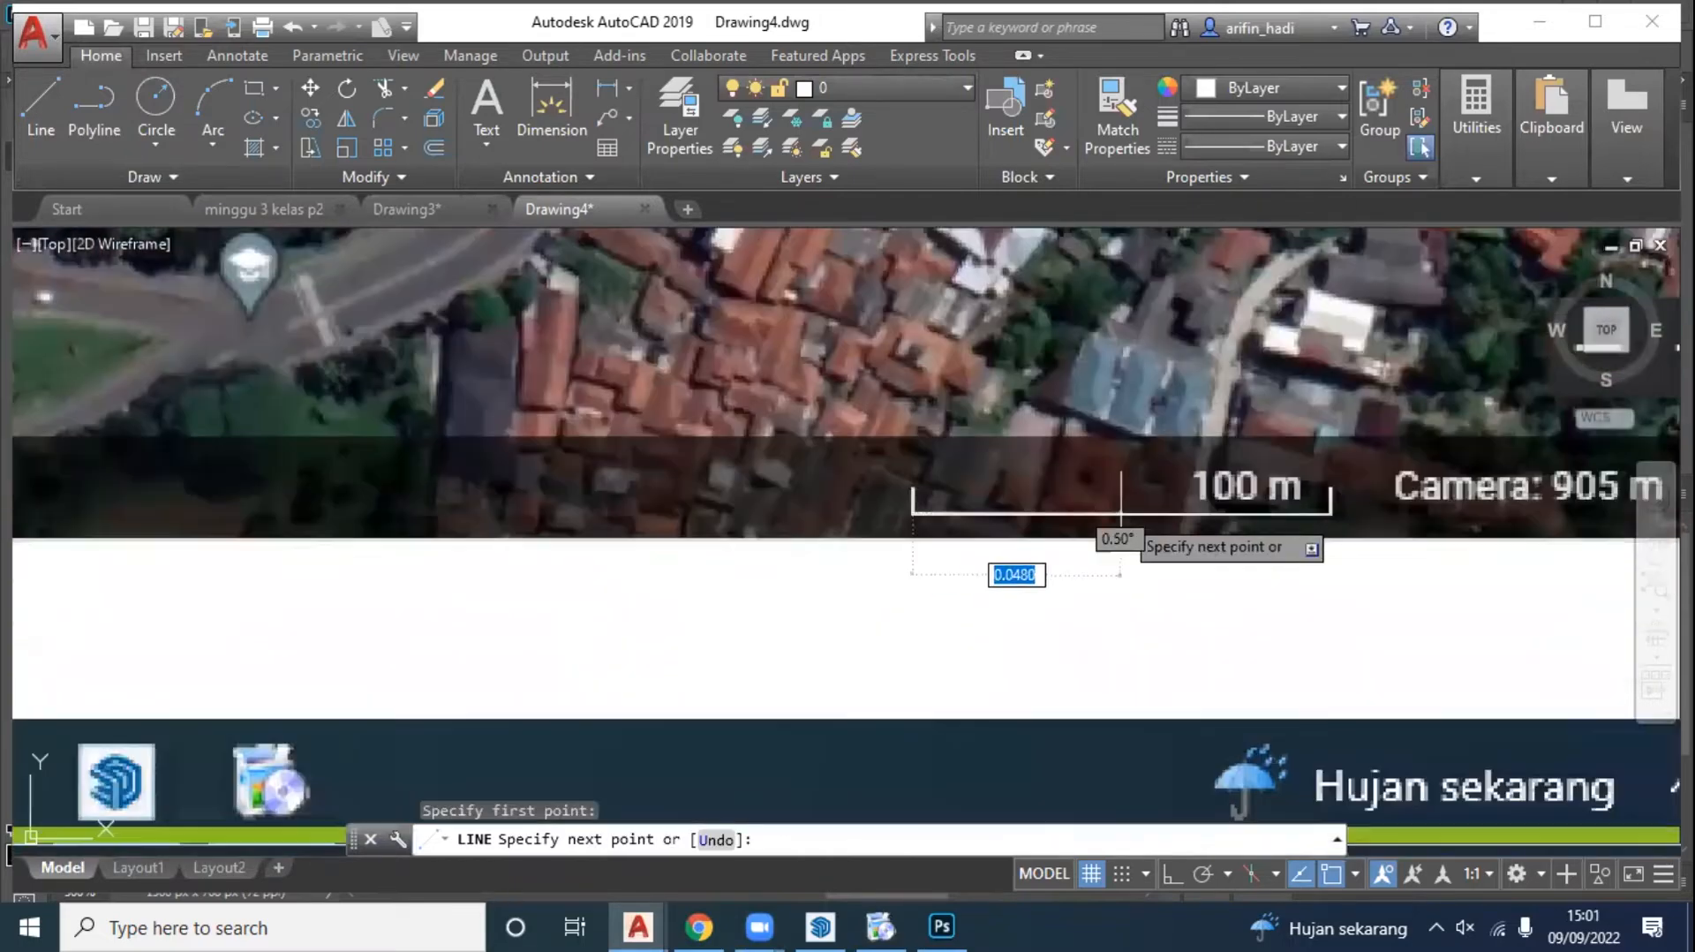
scroll(1466, 512, up, 3)
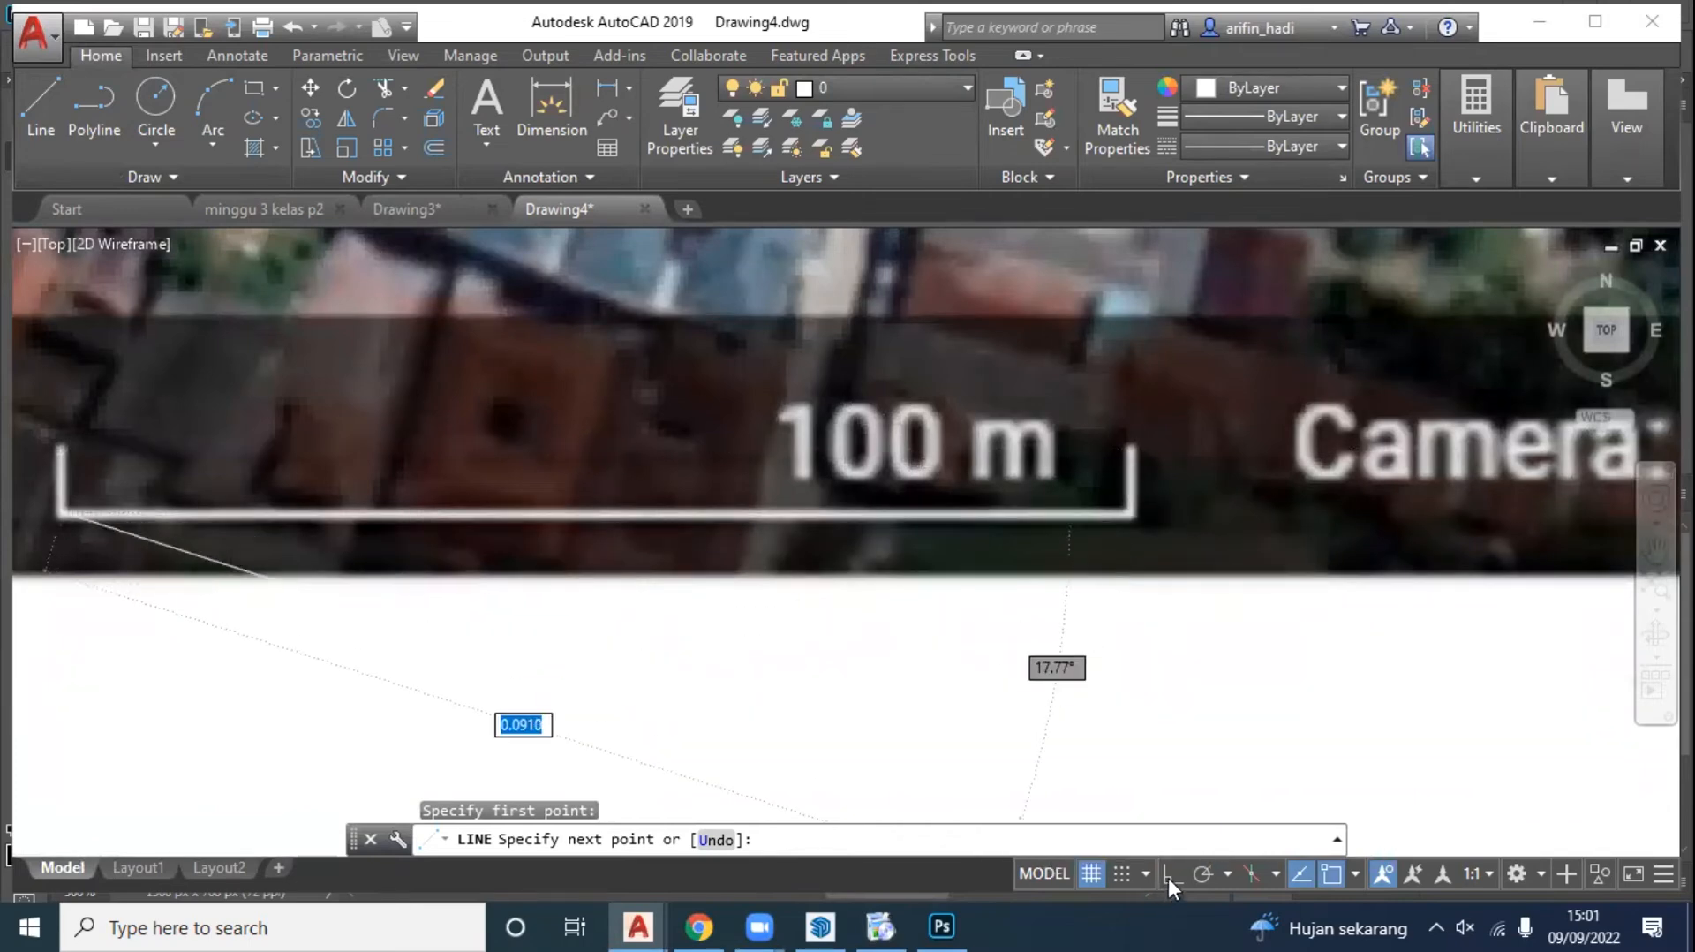
click(1202, 873)
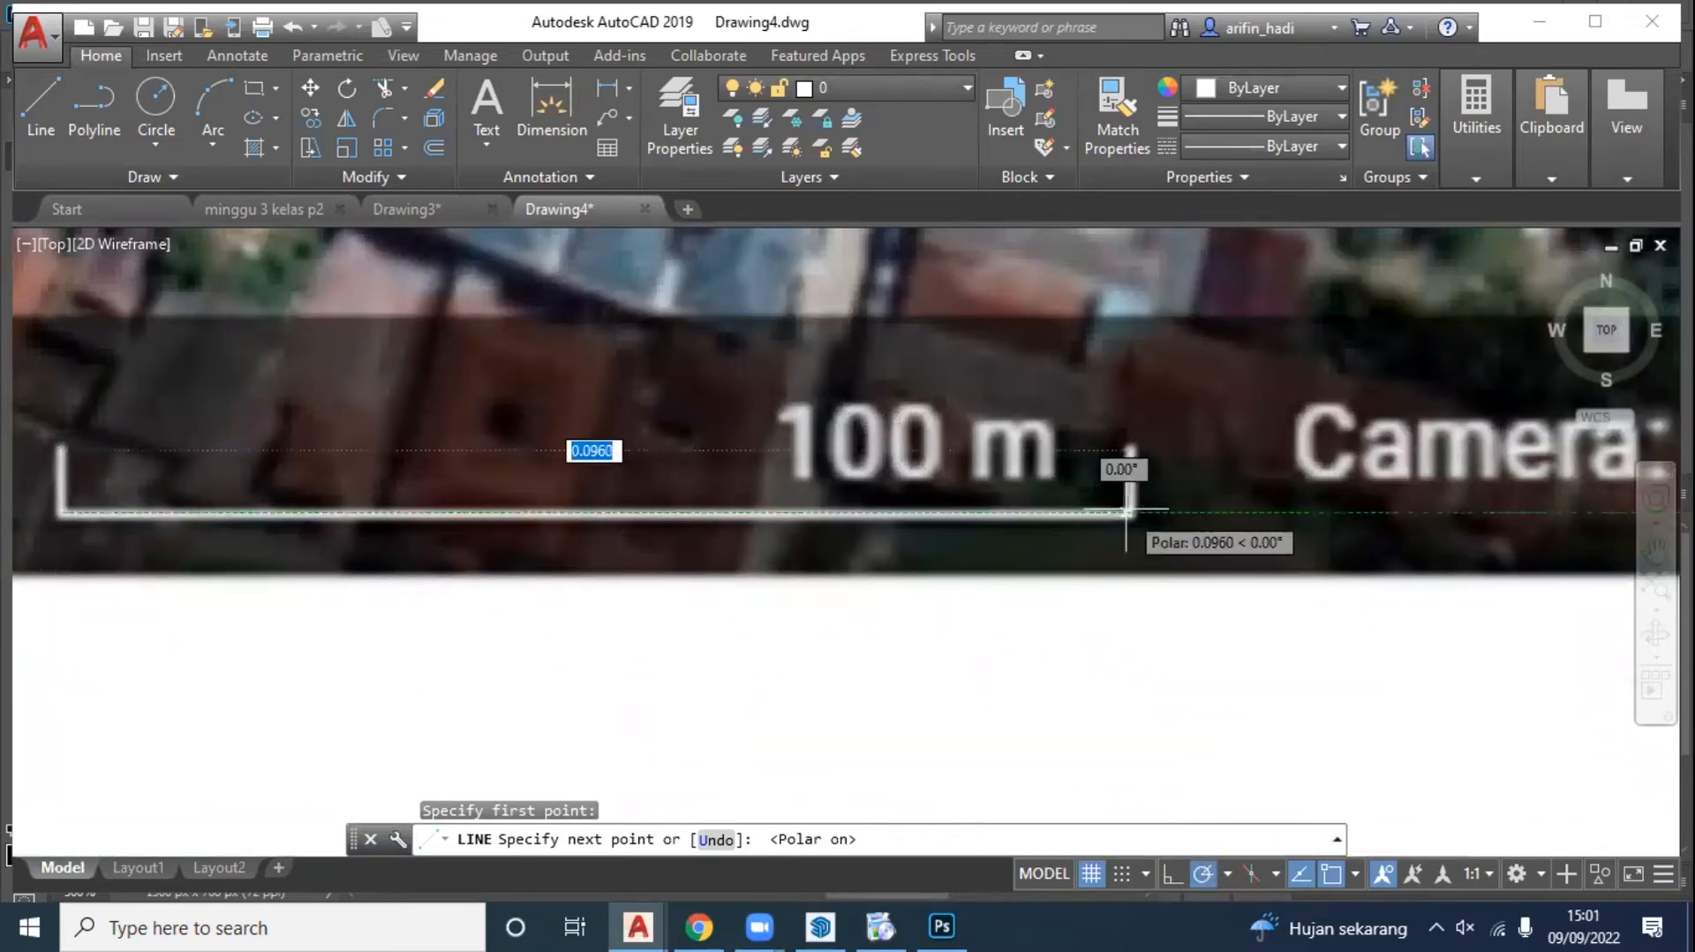
scroll(1126, 511, up, 2)
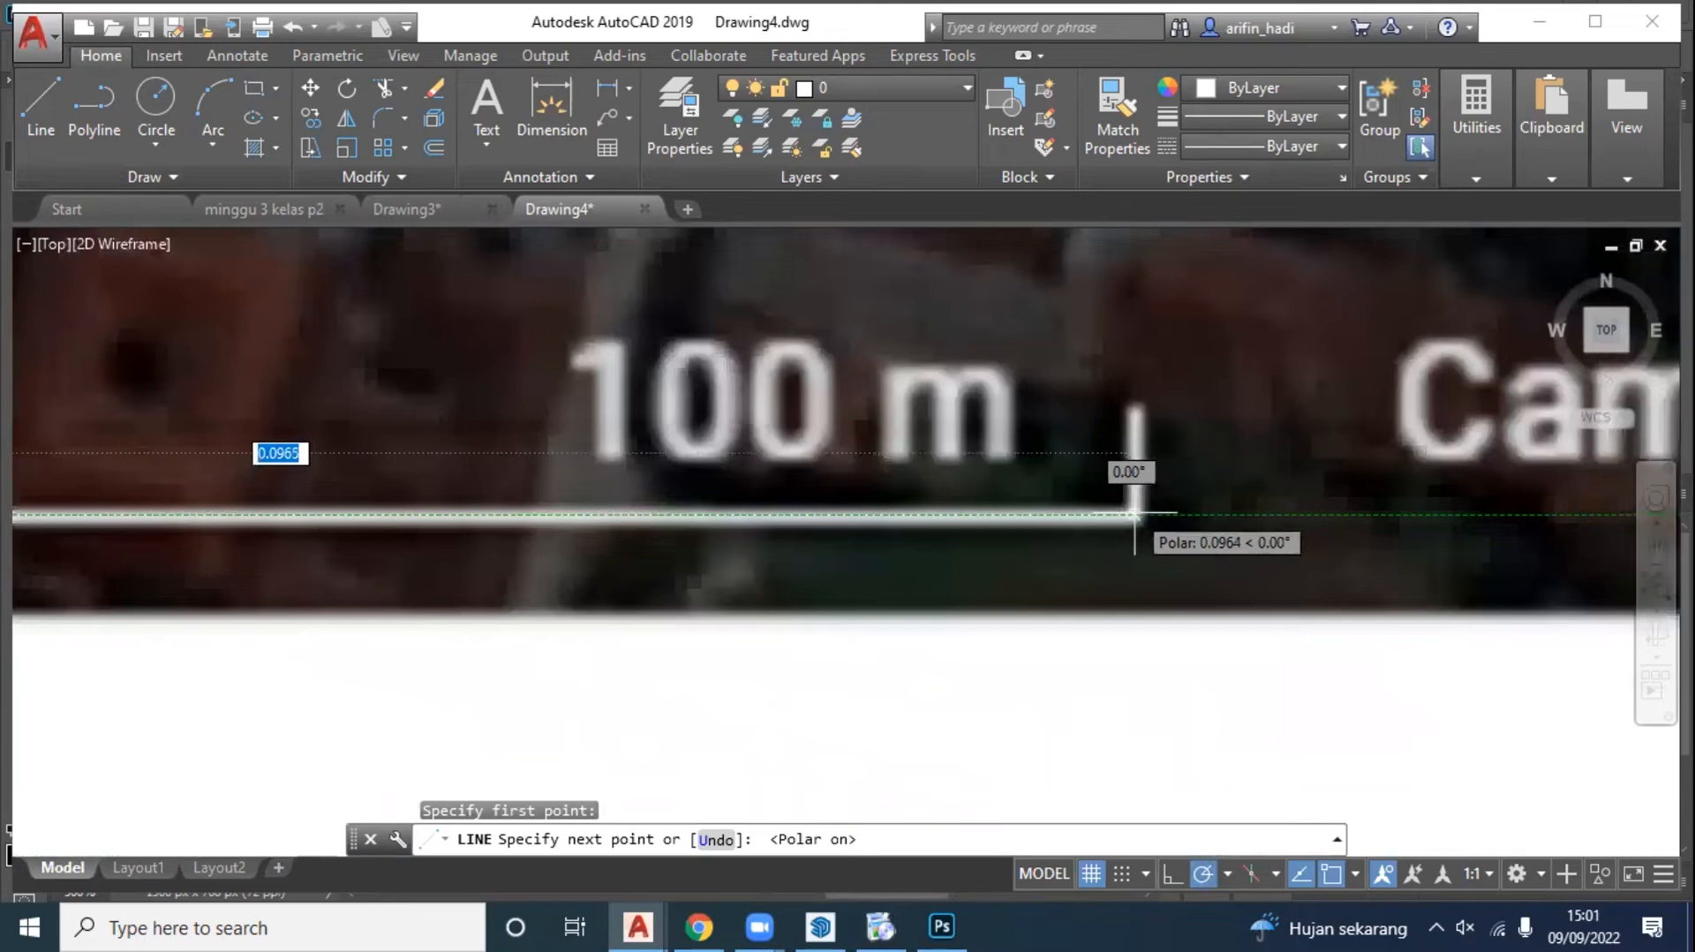
scroll(1136, 515, up, 3)
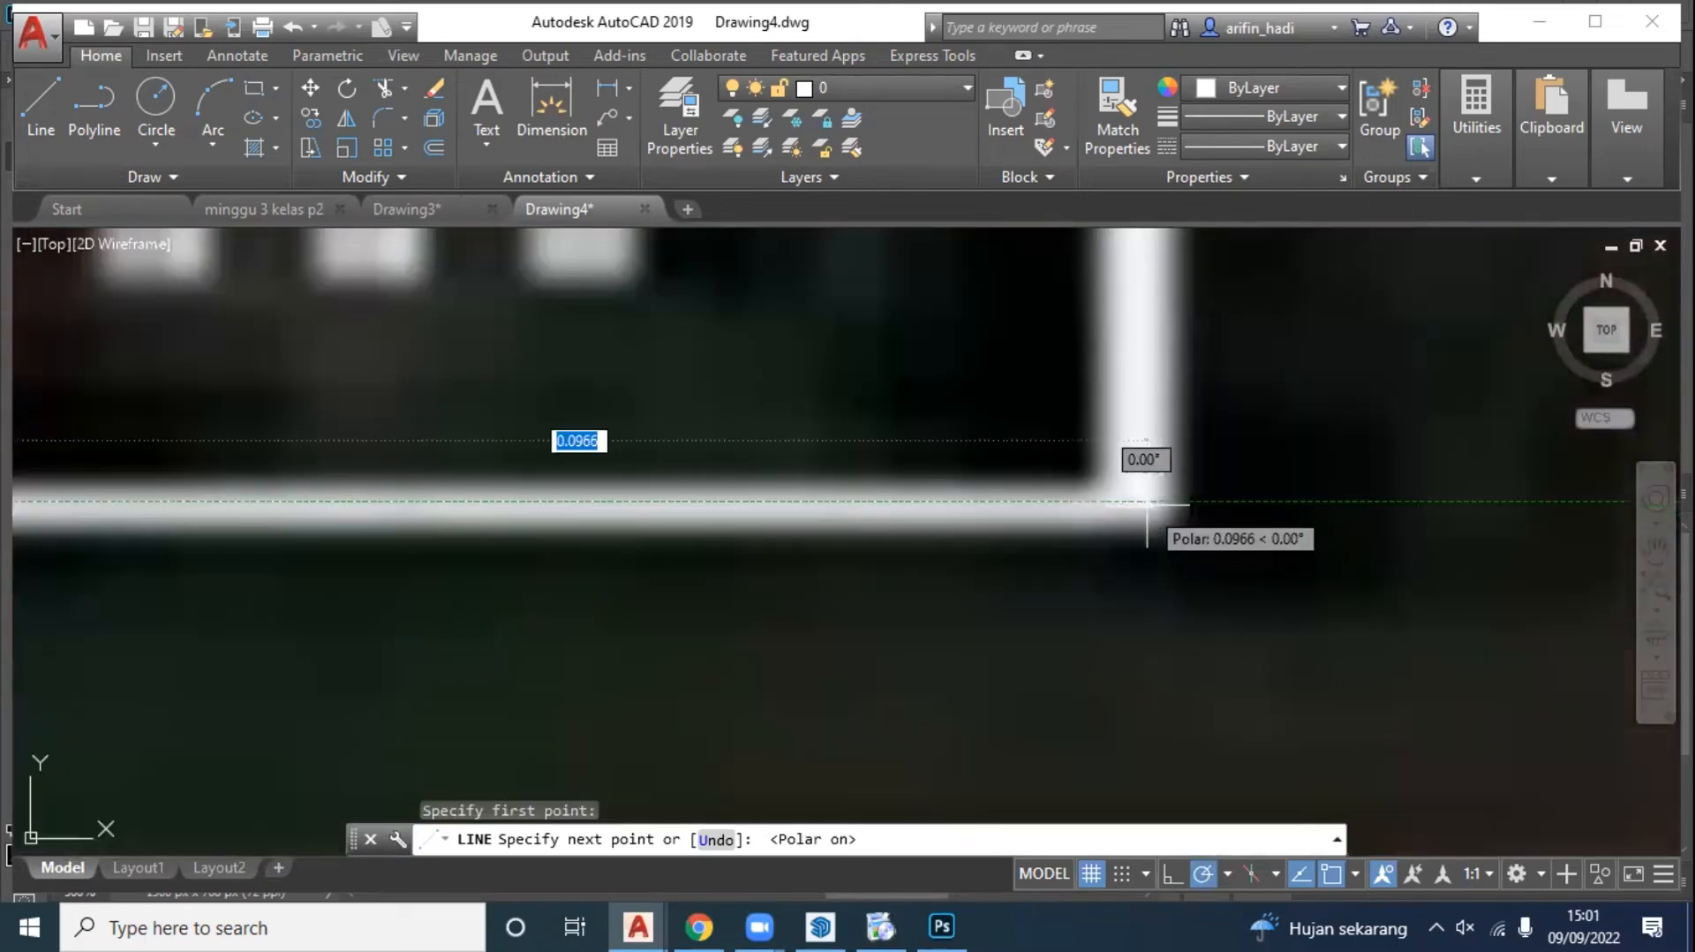
click(1146, 500)
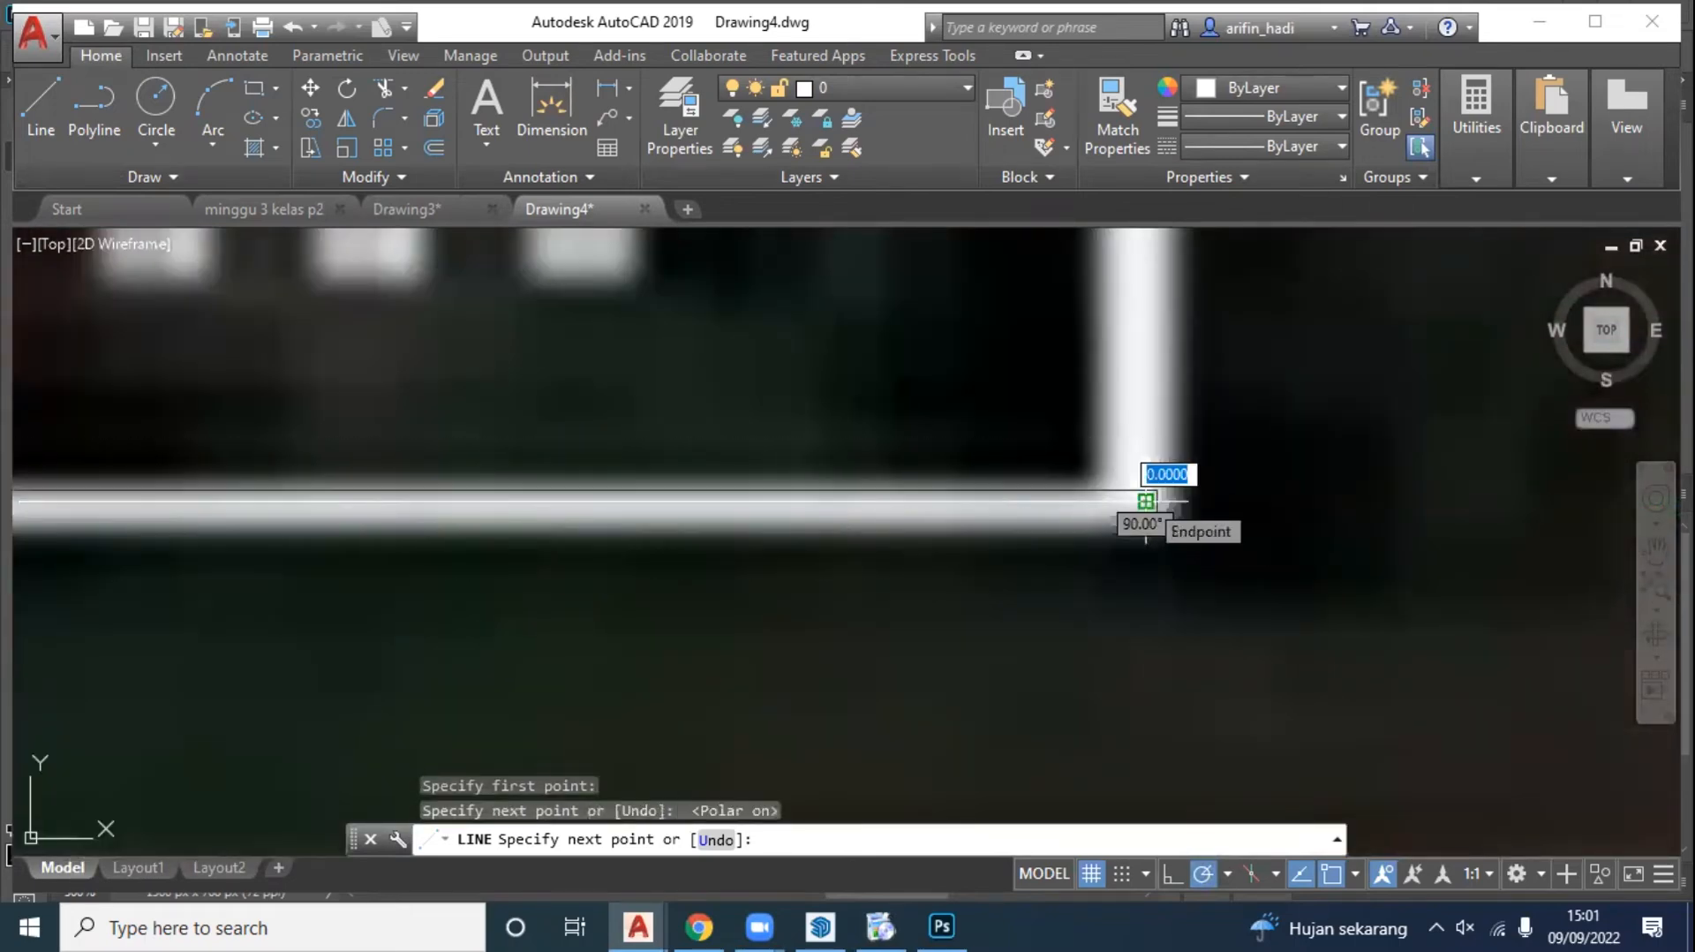
key(Return)
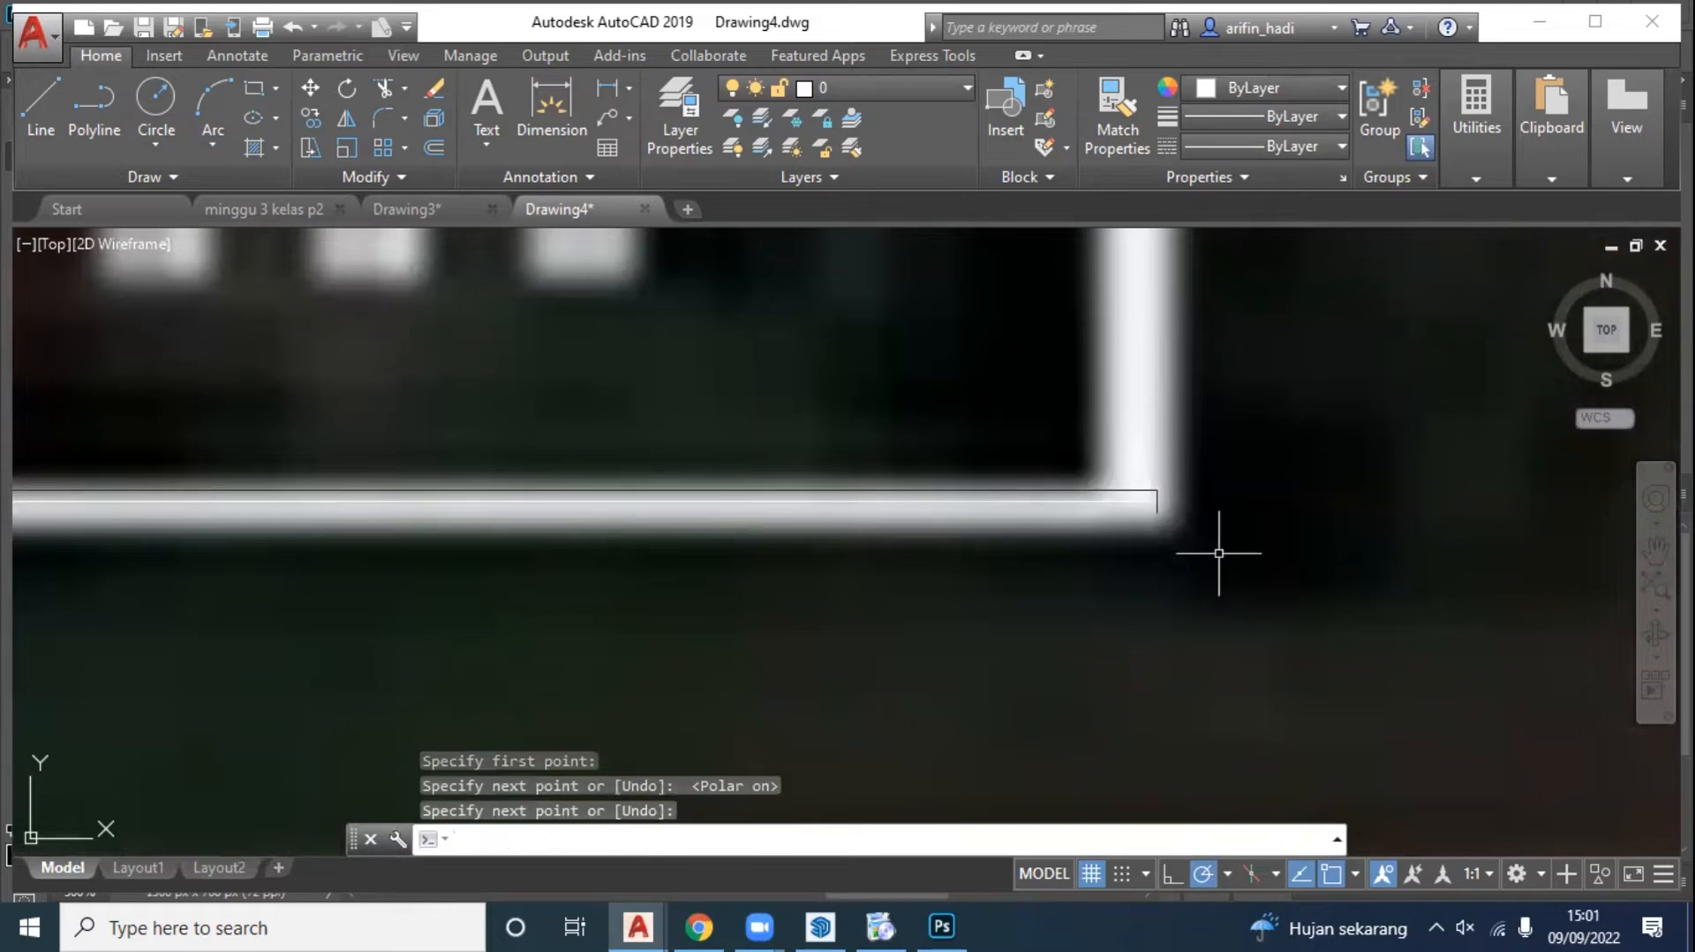
Step: Dimension the line traced along the 100 m scale bar from end to end, placing the dimension below the image
drag(1147, 500, 1063, 557)
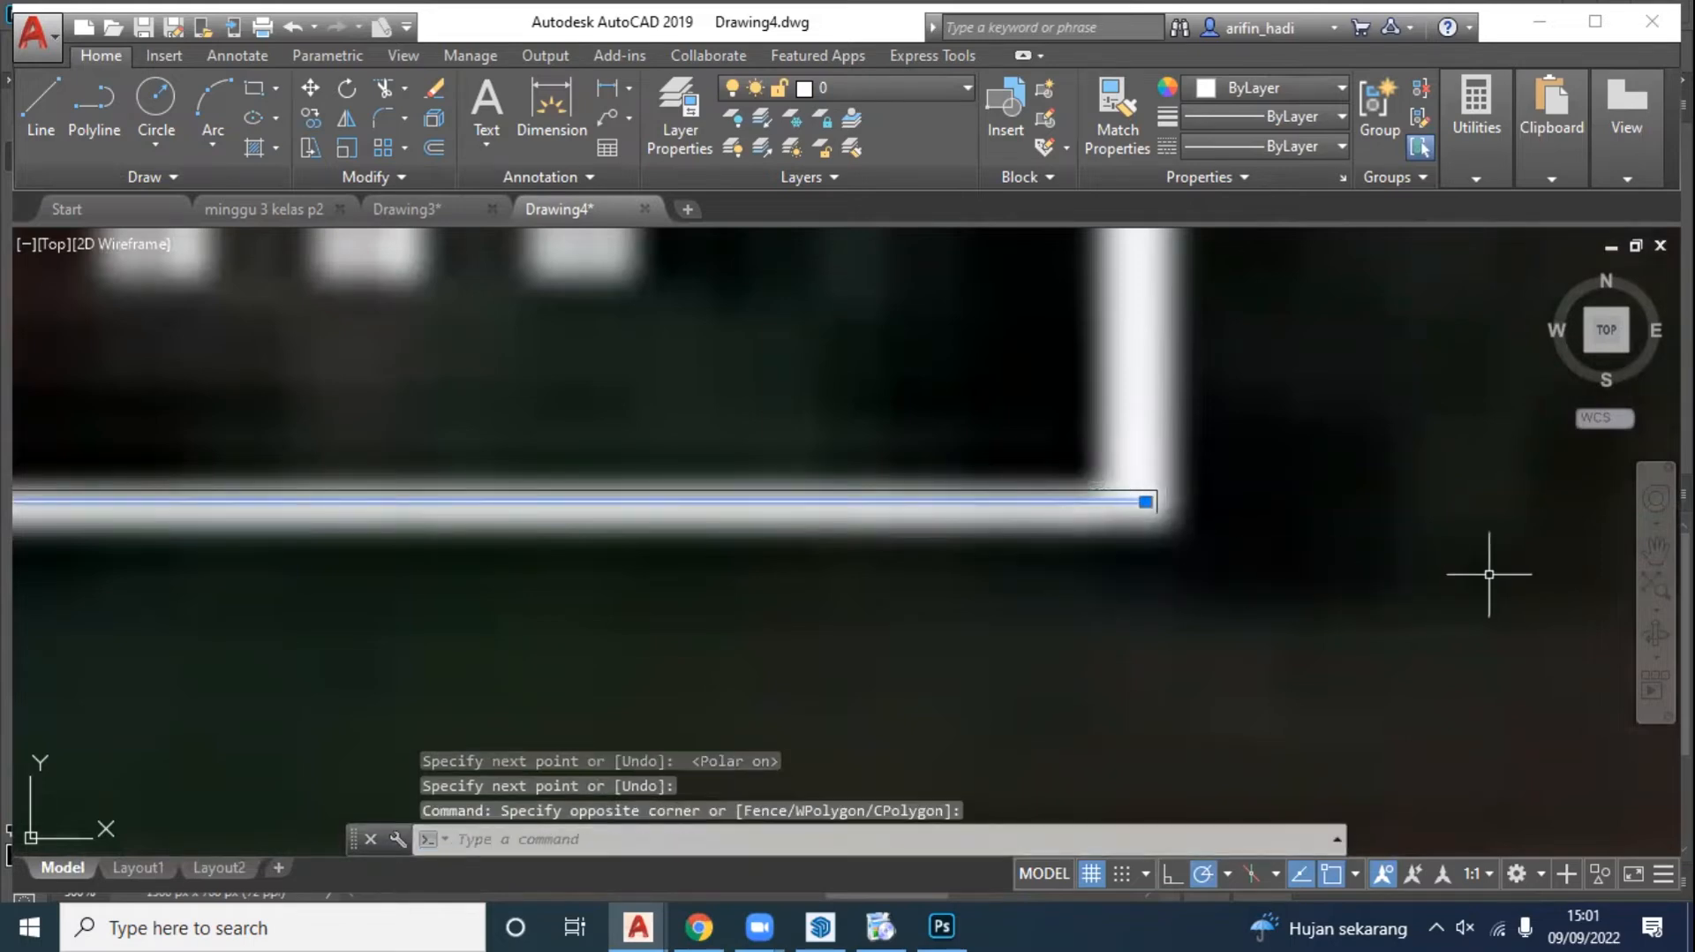
scroll(1424, 579, down, 4)
scroll(1423, 579, down, 4)
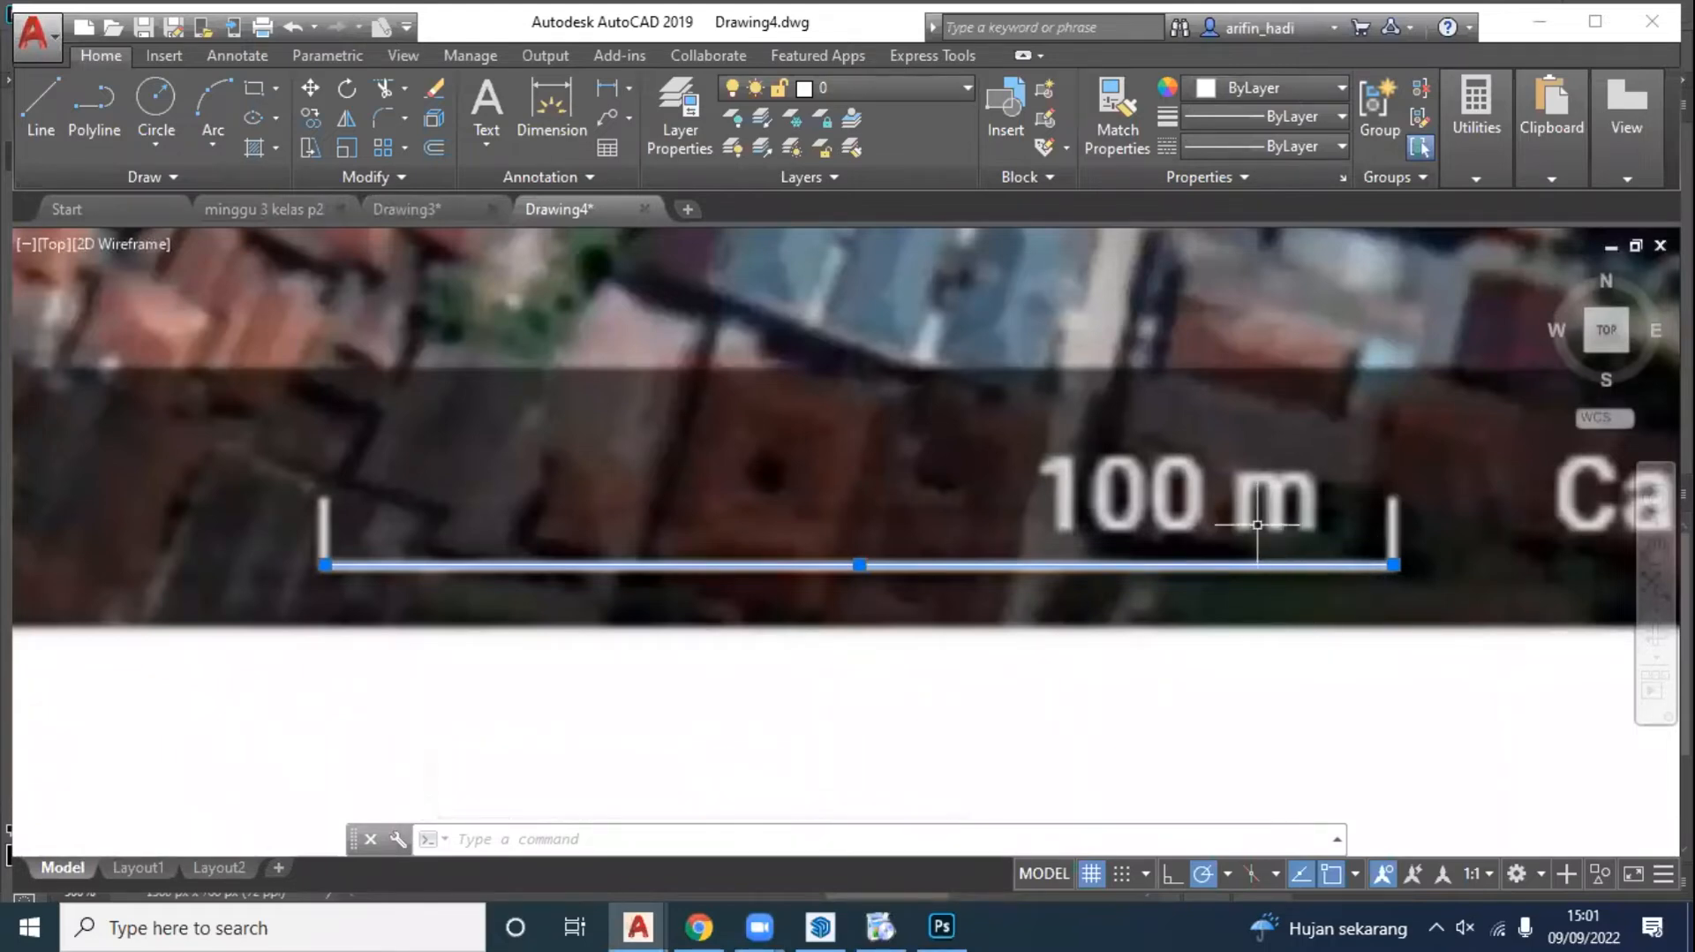
scroll(1261, 529, down, 2)
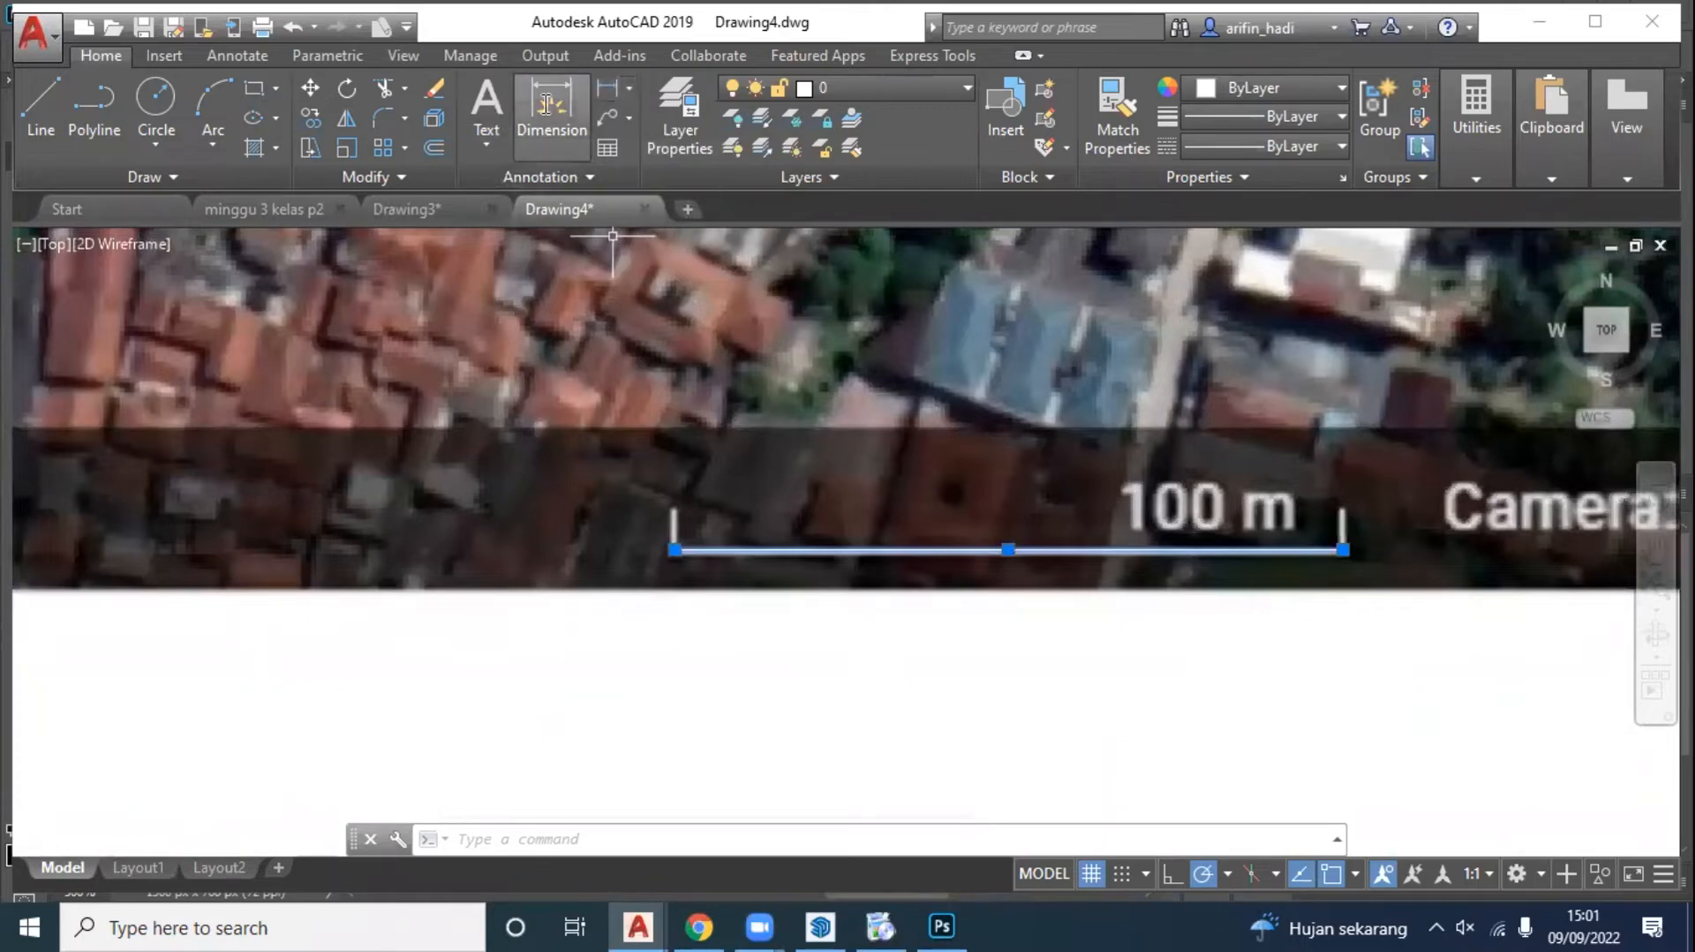
click(550, 108)
click(675, 550)
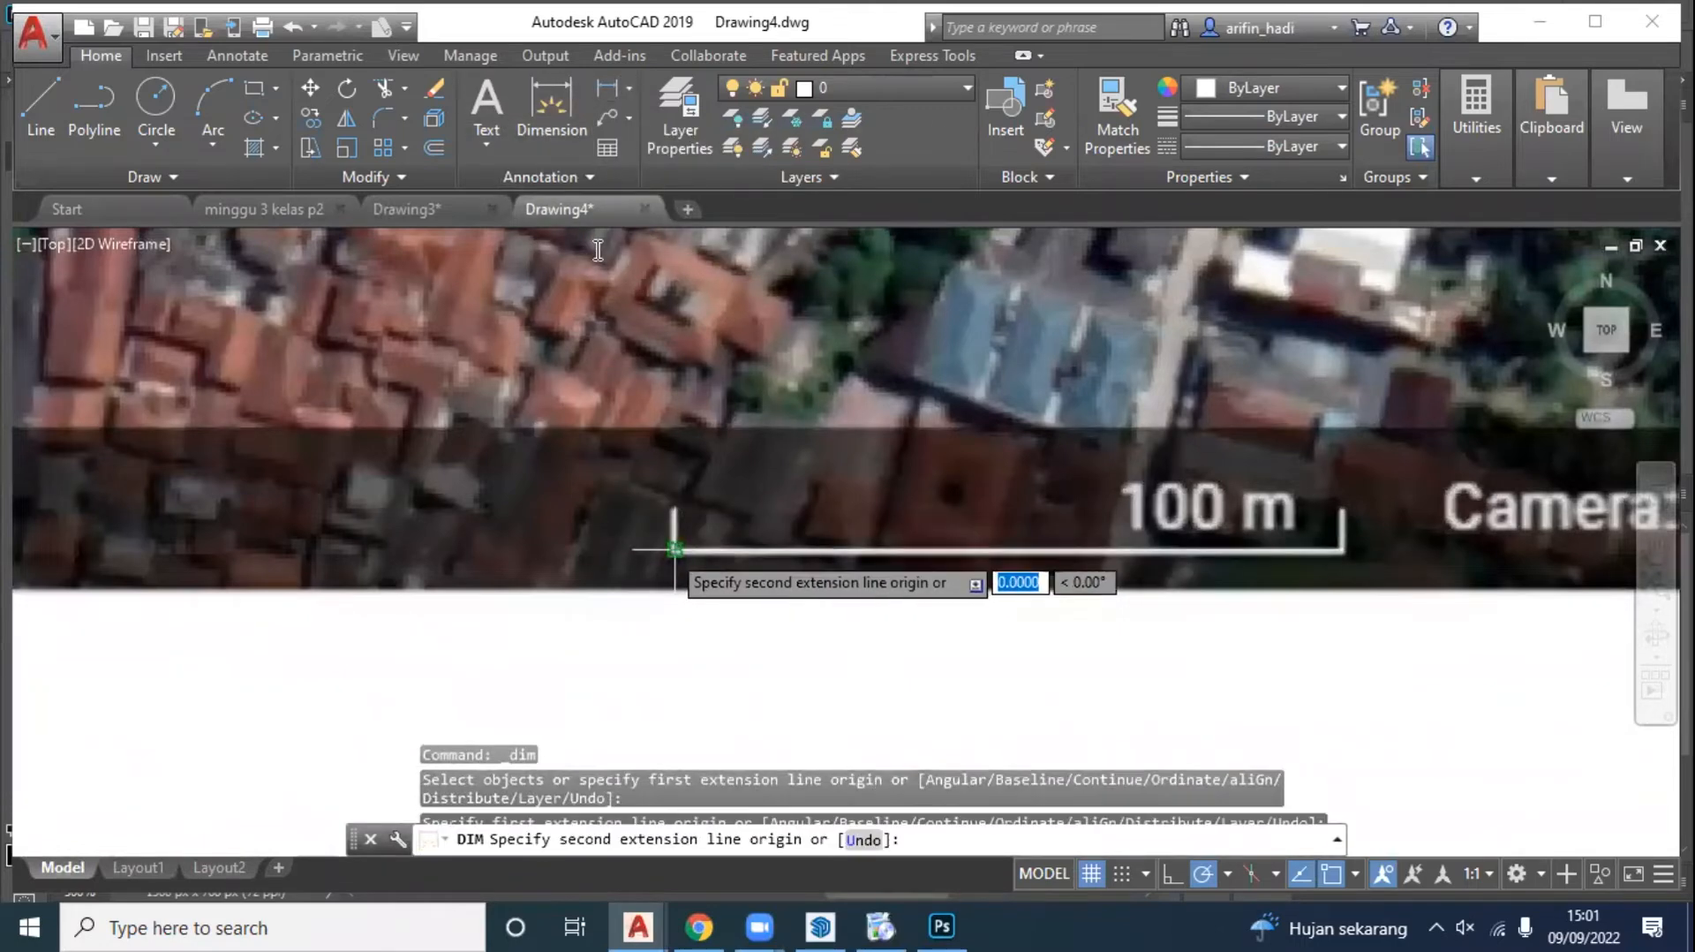
click(1343, 549)
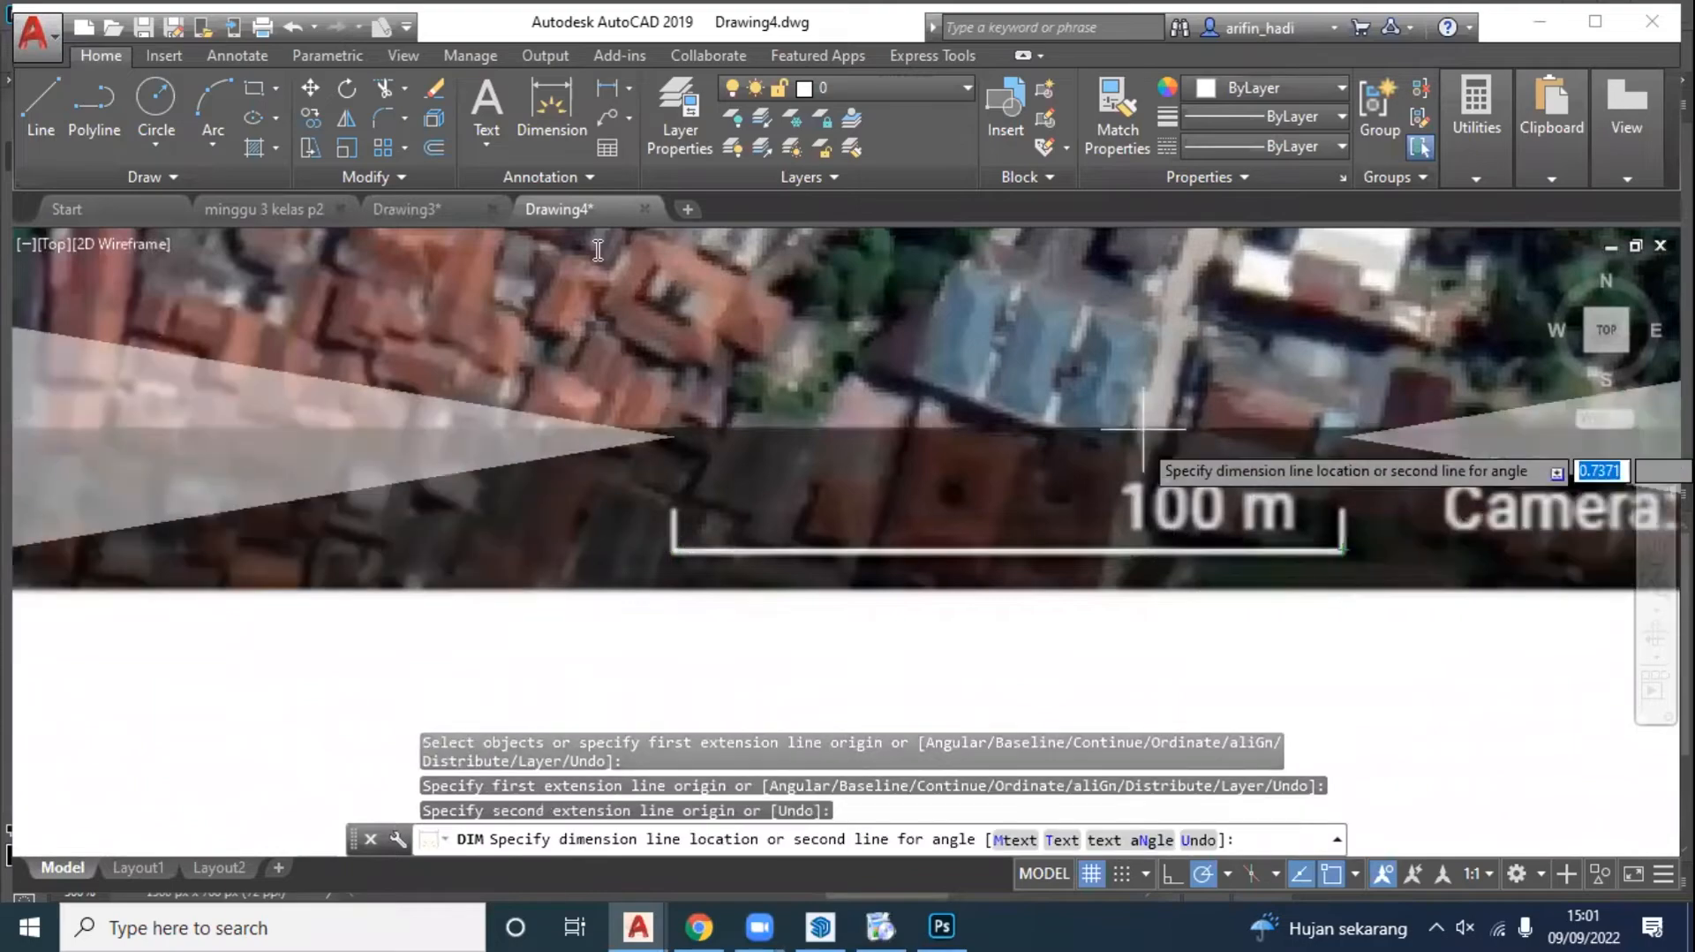
scroll(1137, 422, down, 2)
scroll(1137, 422, down, 5)
click(1137, 530)
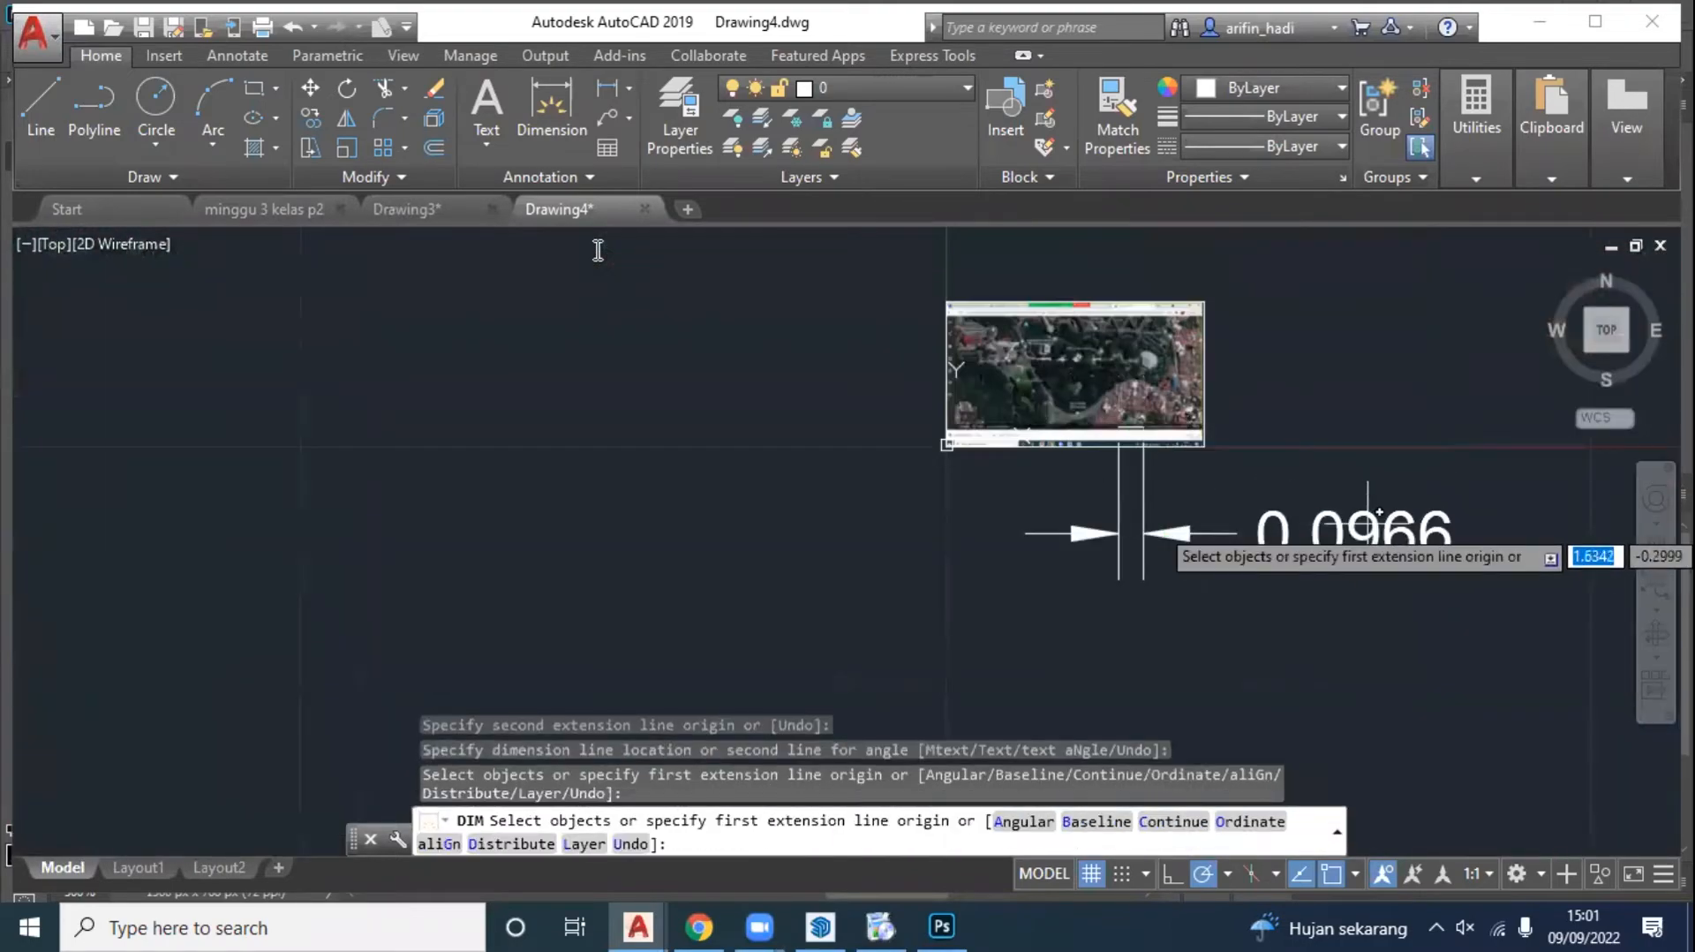
scroll(1368, 526, up, 3)
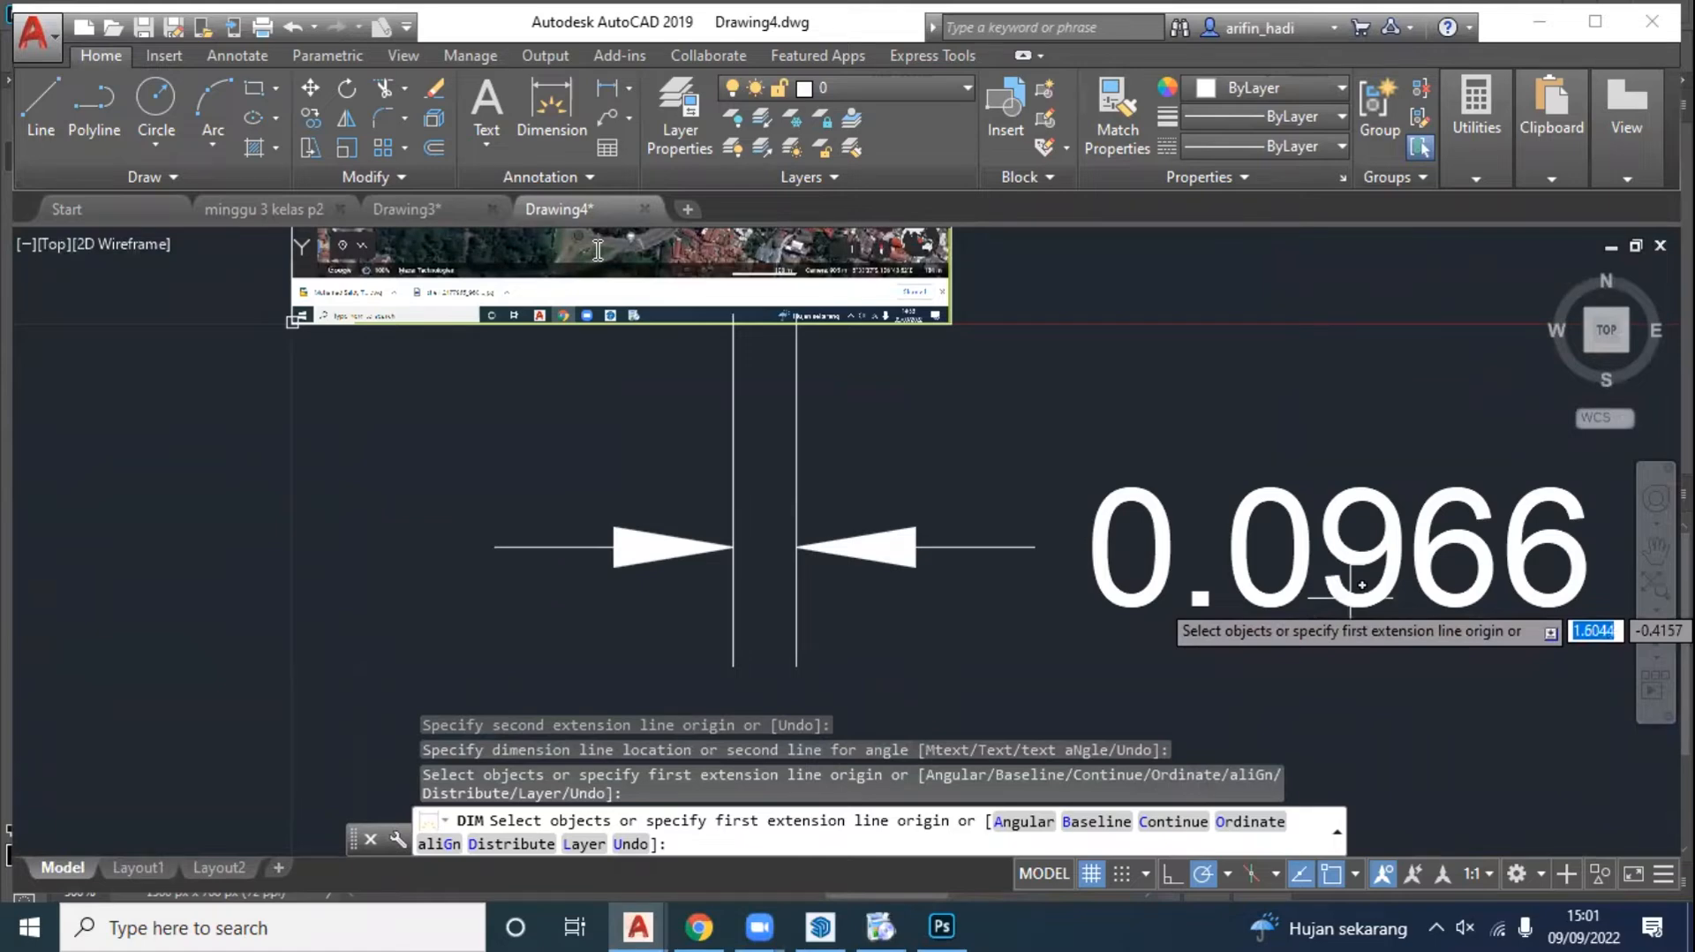
scroll(927, 519, down, 4)
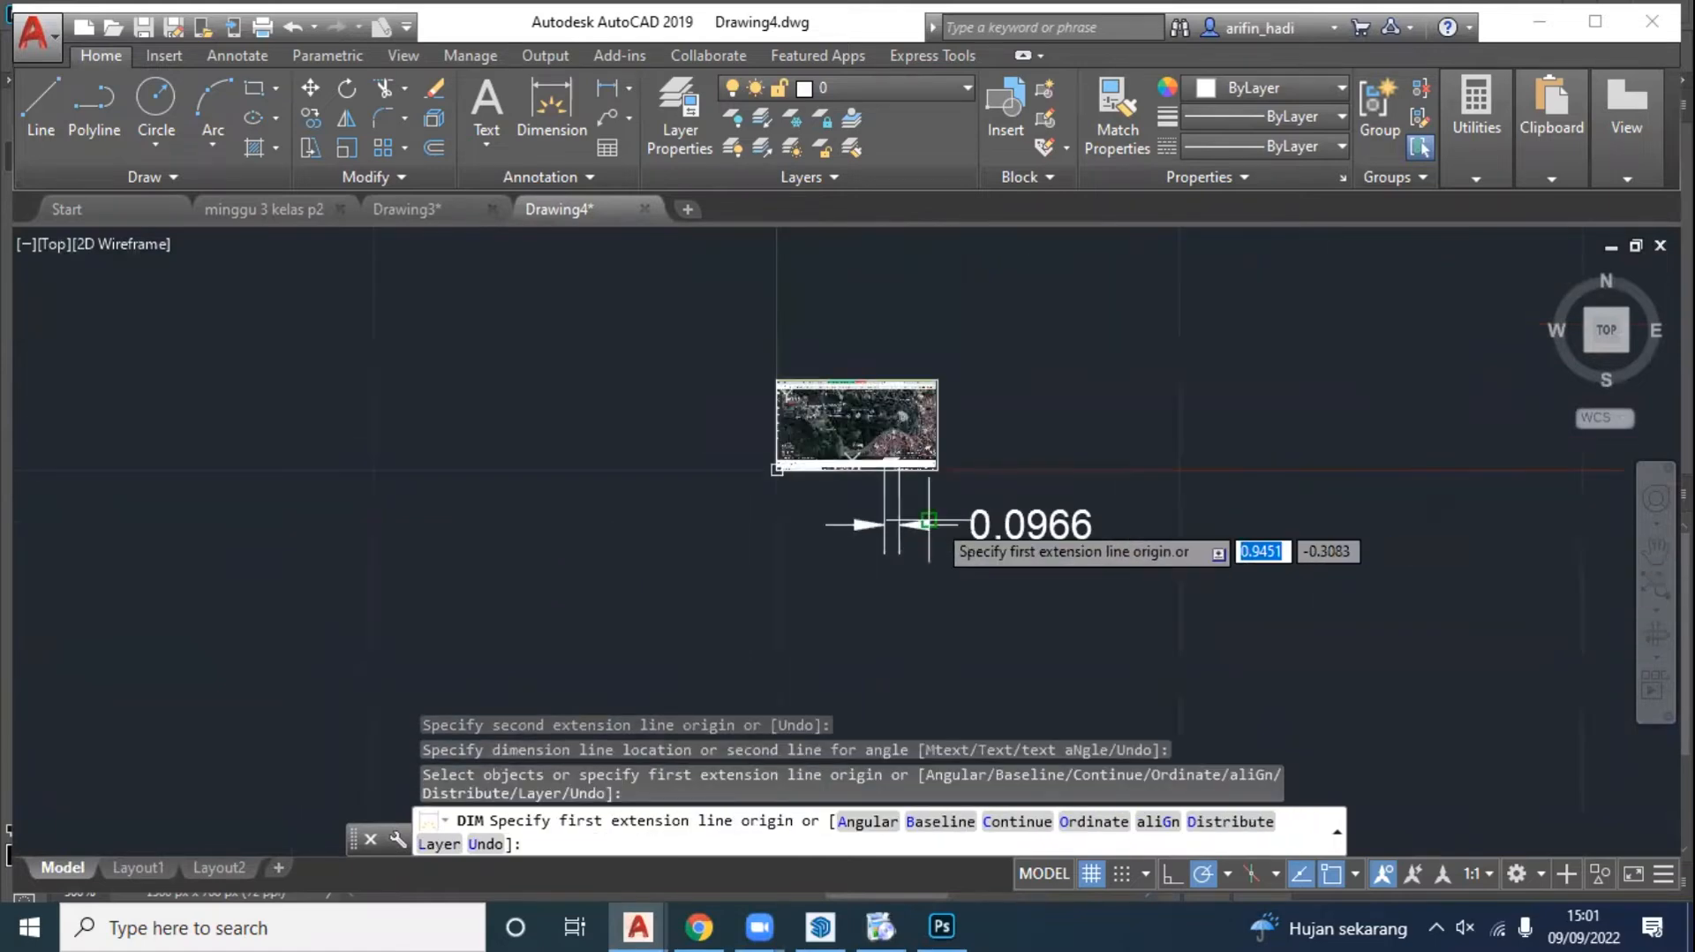
scroll(1016, 371, up, 3)
Step: Calculate 100/0.0966 in the quick calculator to get the scale factor
click(1477, 115)
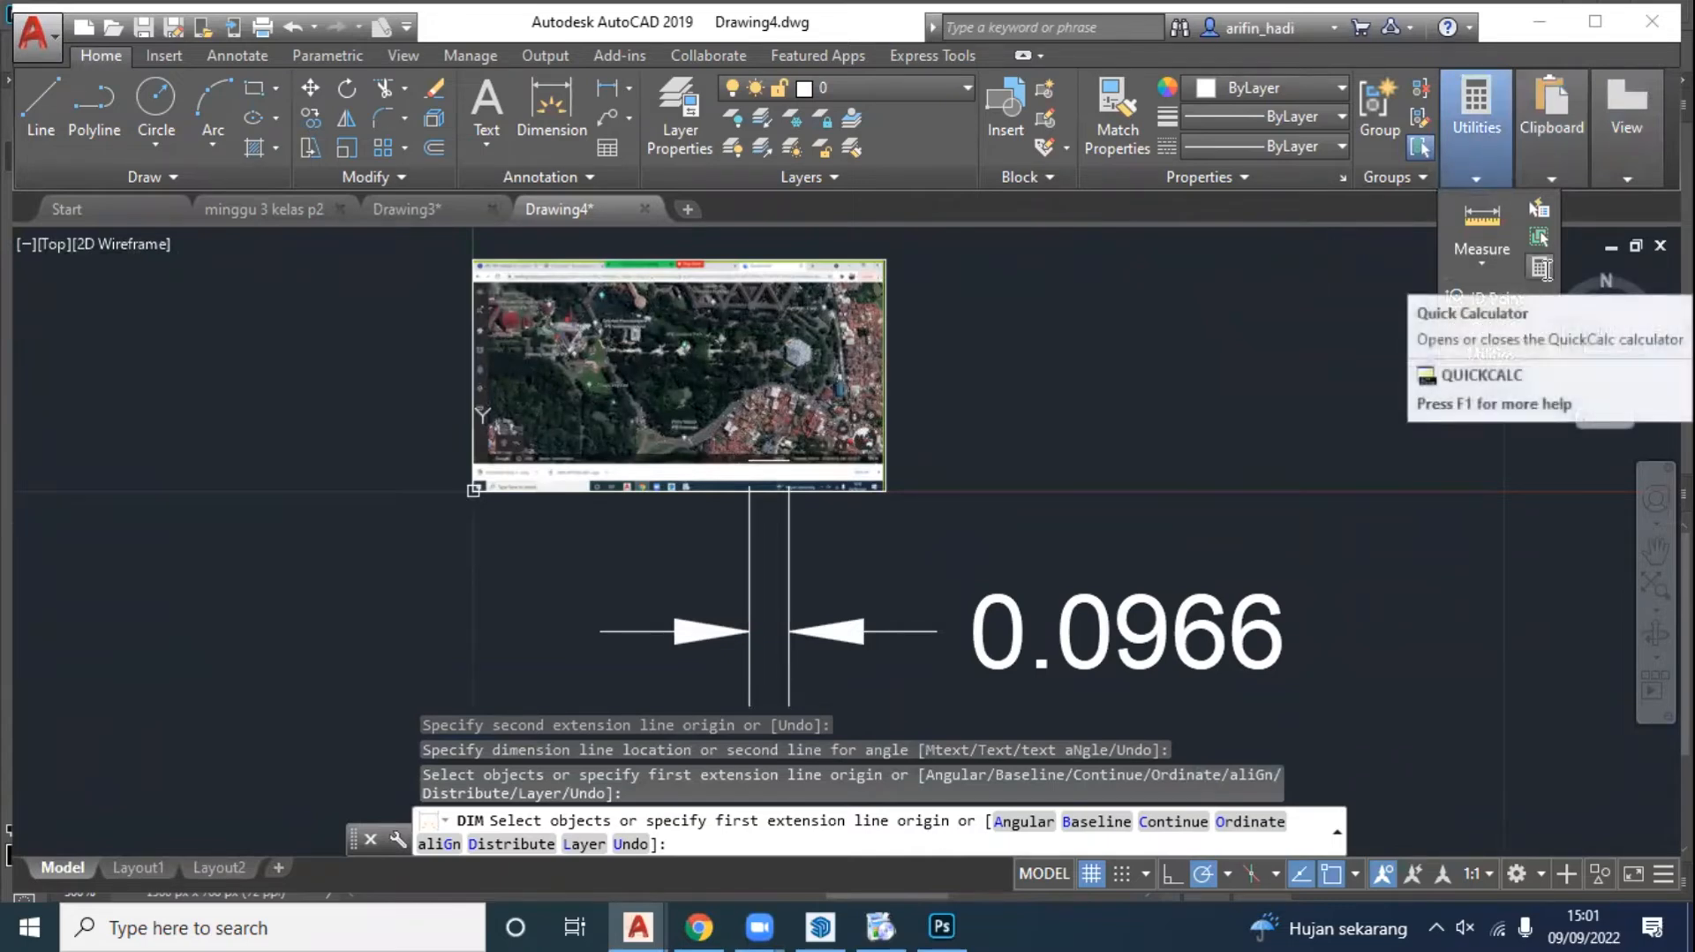
click(1541, 268)
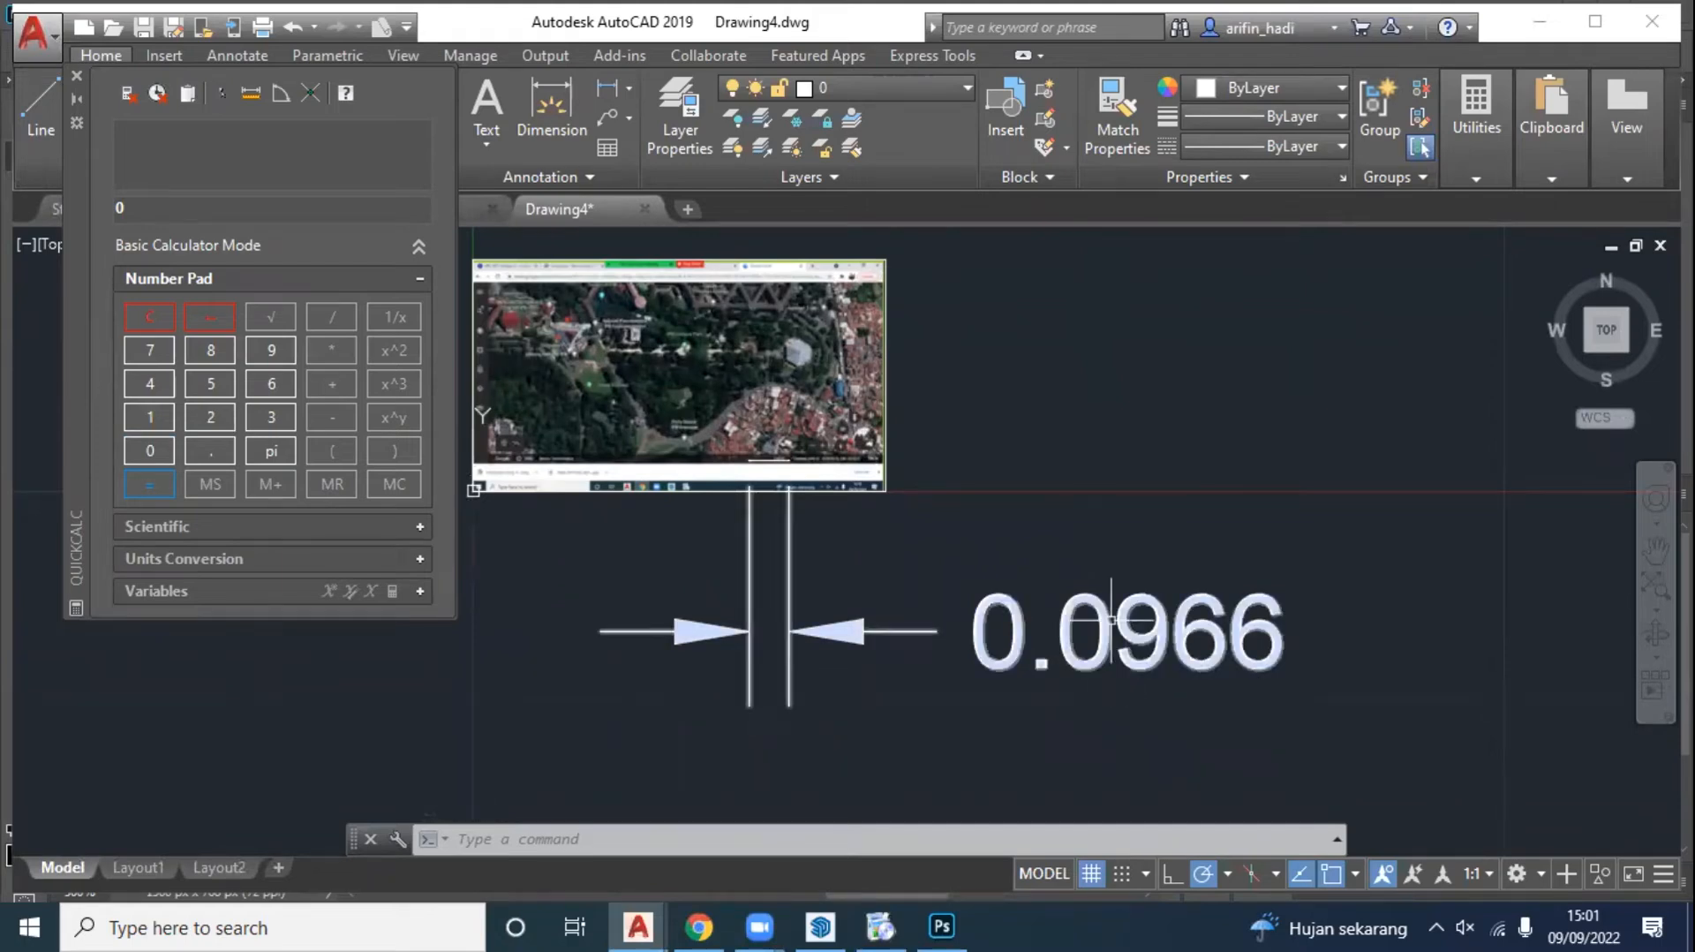
click(146, 420)
click(144, 444)
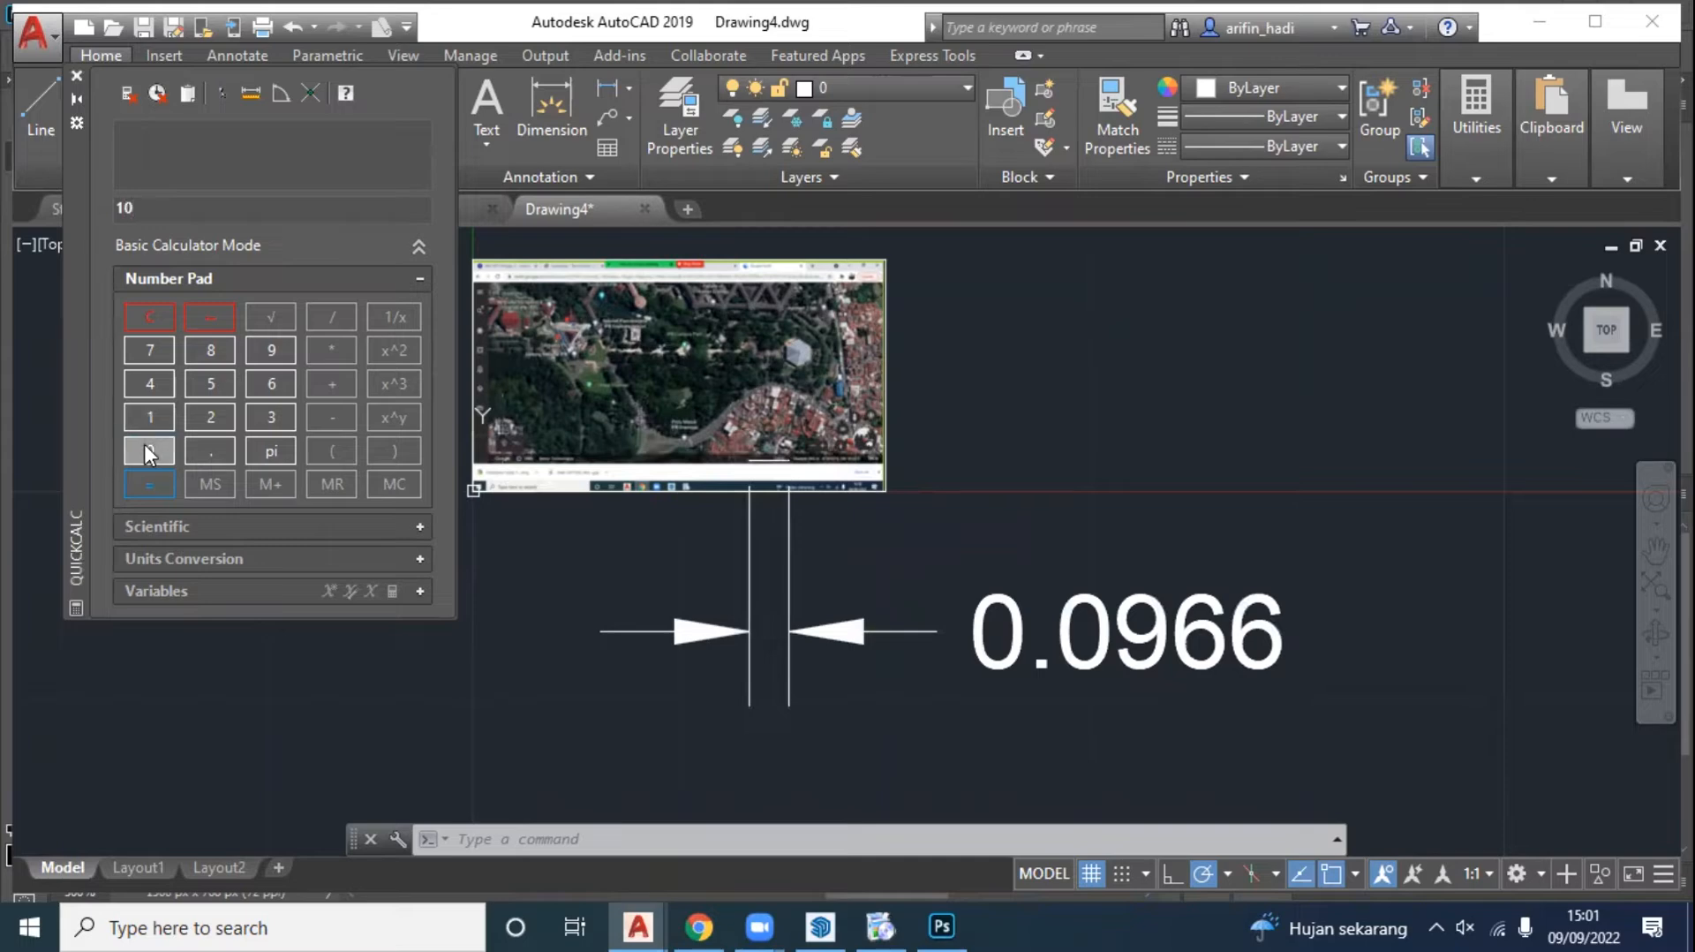
click(145, 443)
click(326, 320)
click(206, 452)
click(276, 376)
click(276, 377)
text(0/0.0966)
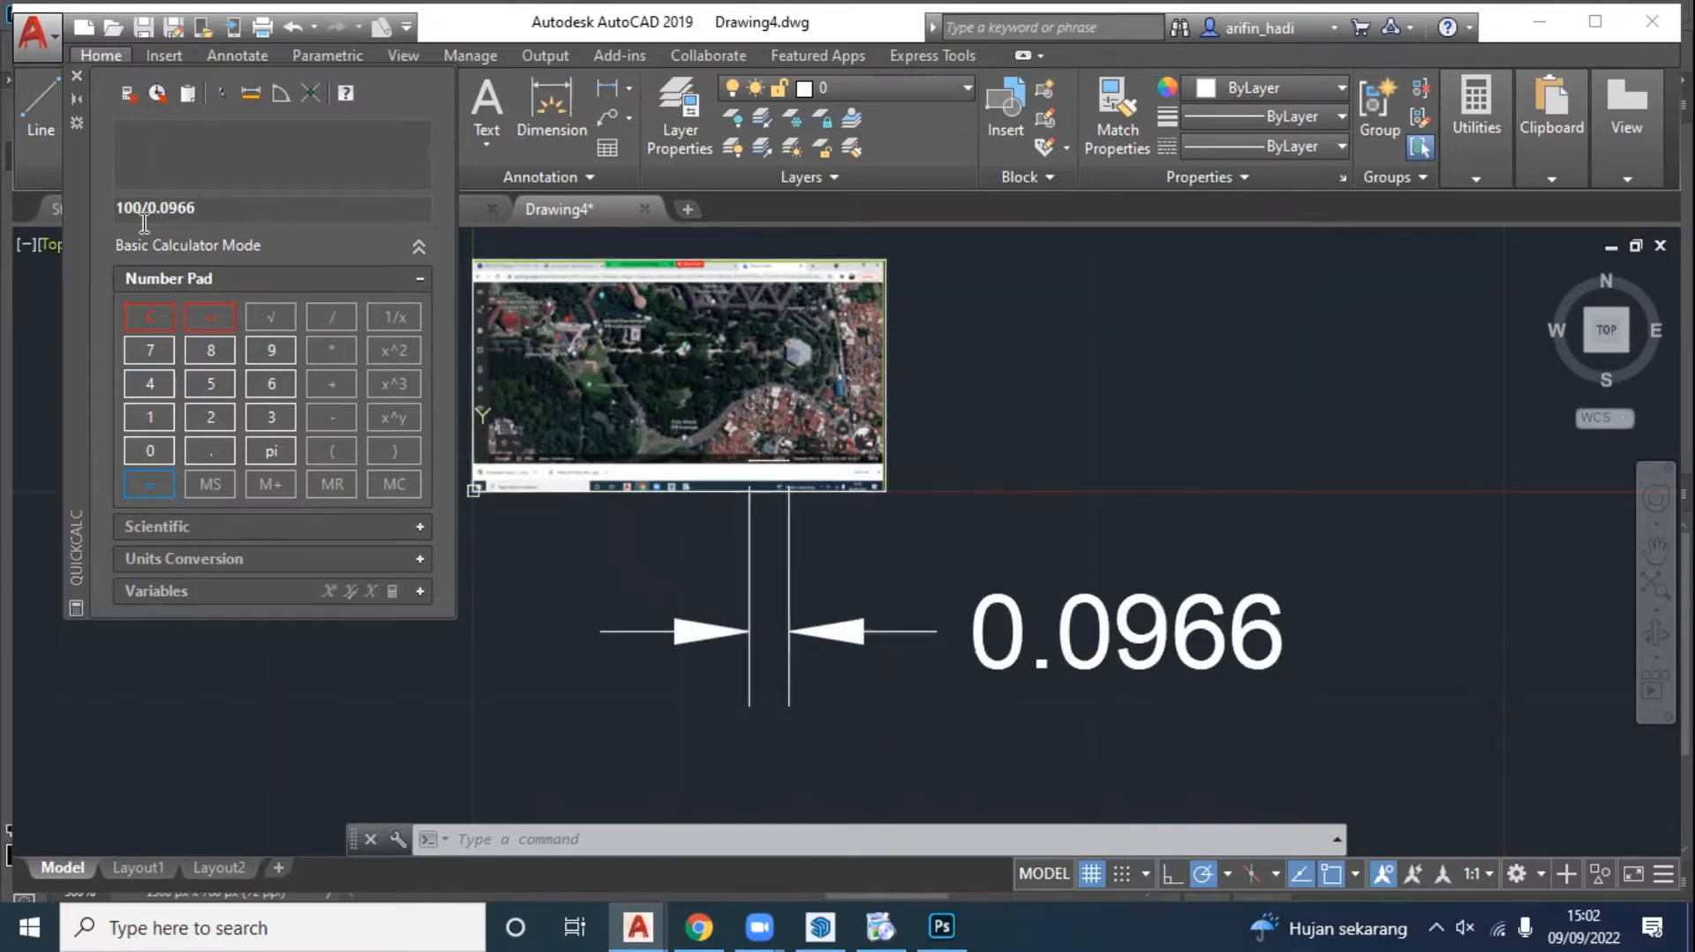
click(132, 483)
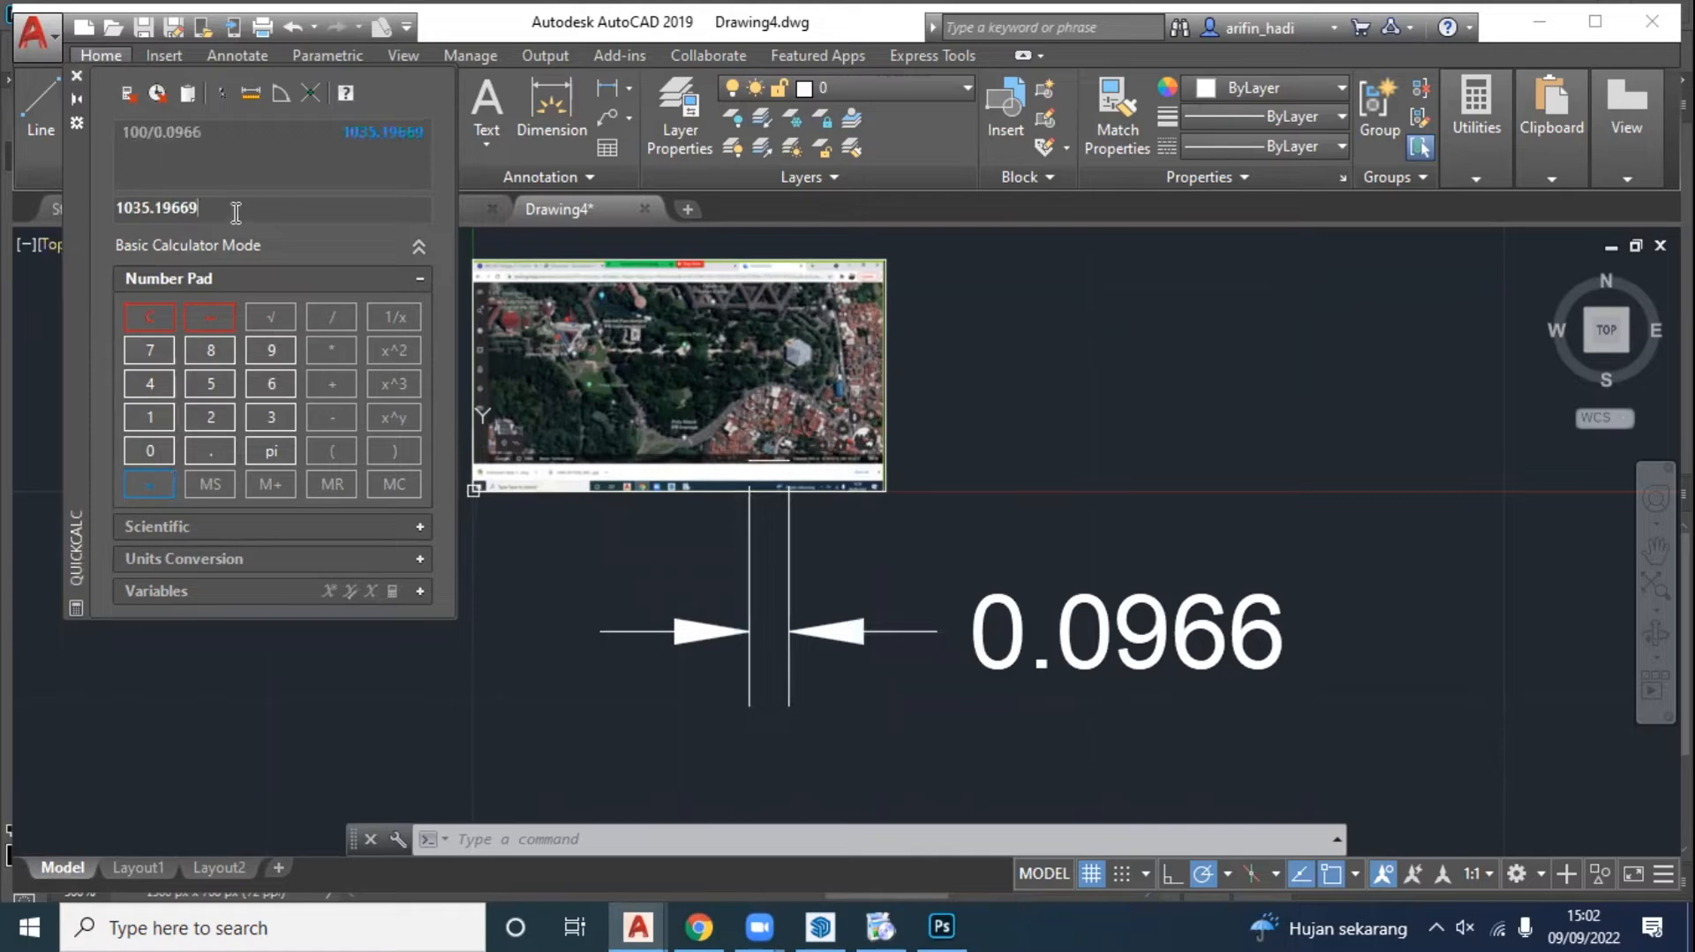
Step: Copy the calculated scale factor and close the quick calculator
right_click(125, 205)
click(164, 284)
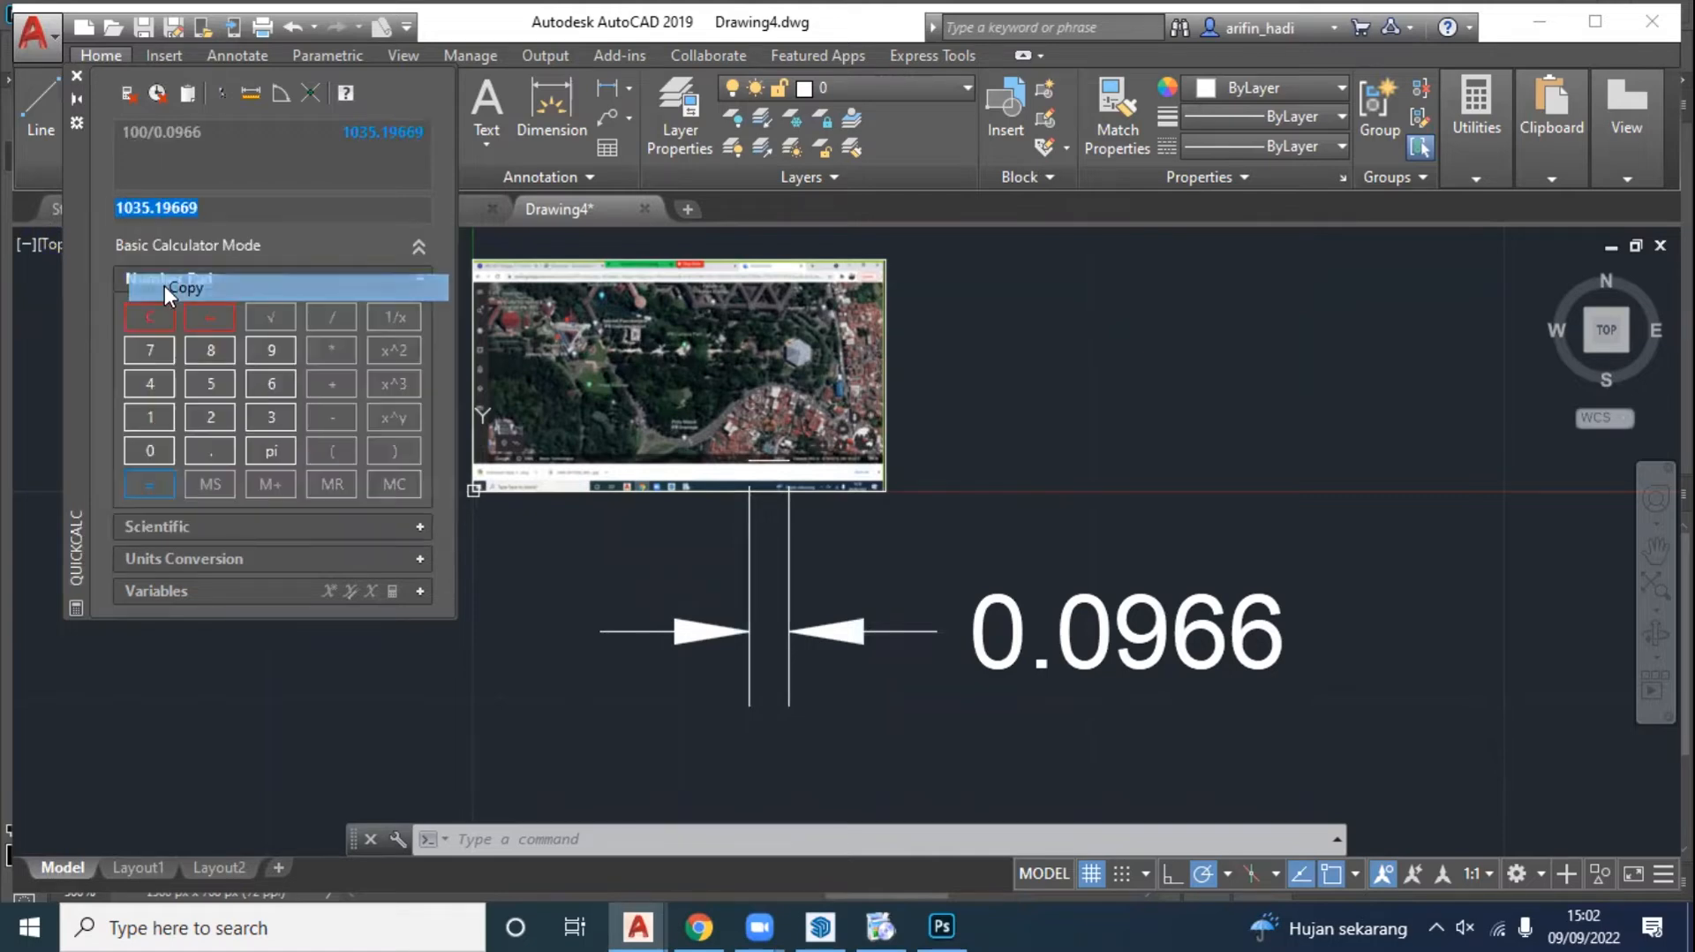
scroll(1007, 543, down, 8)
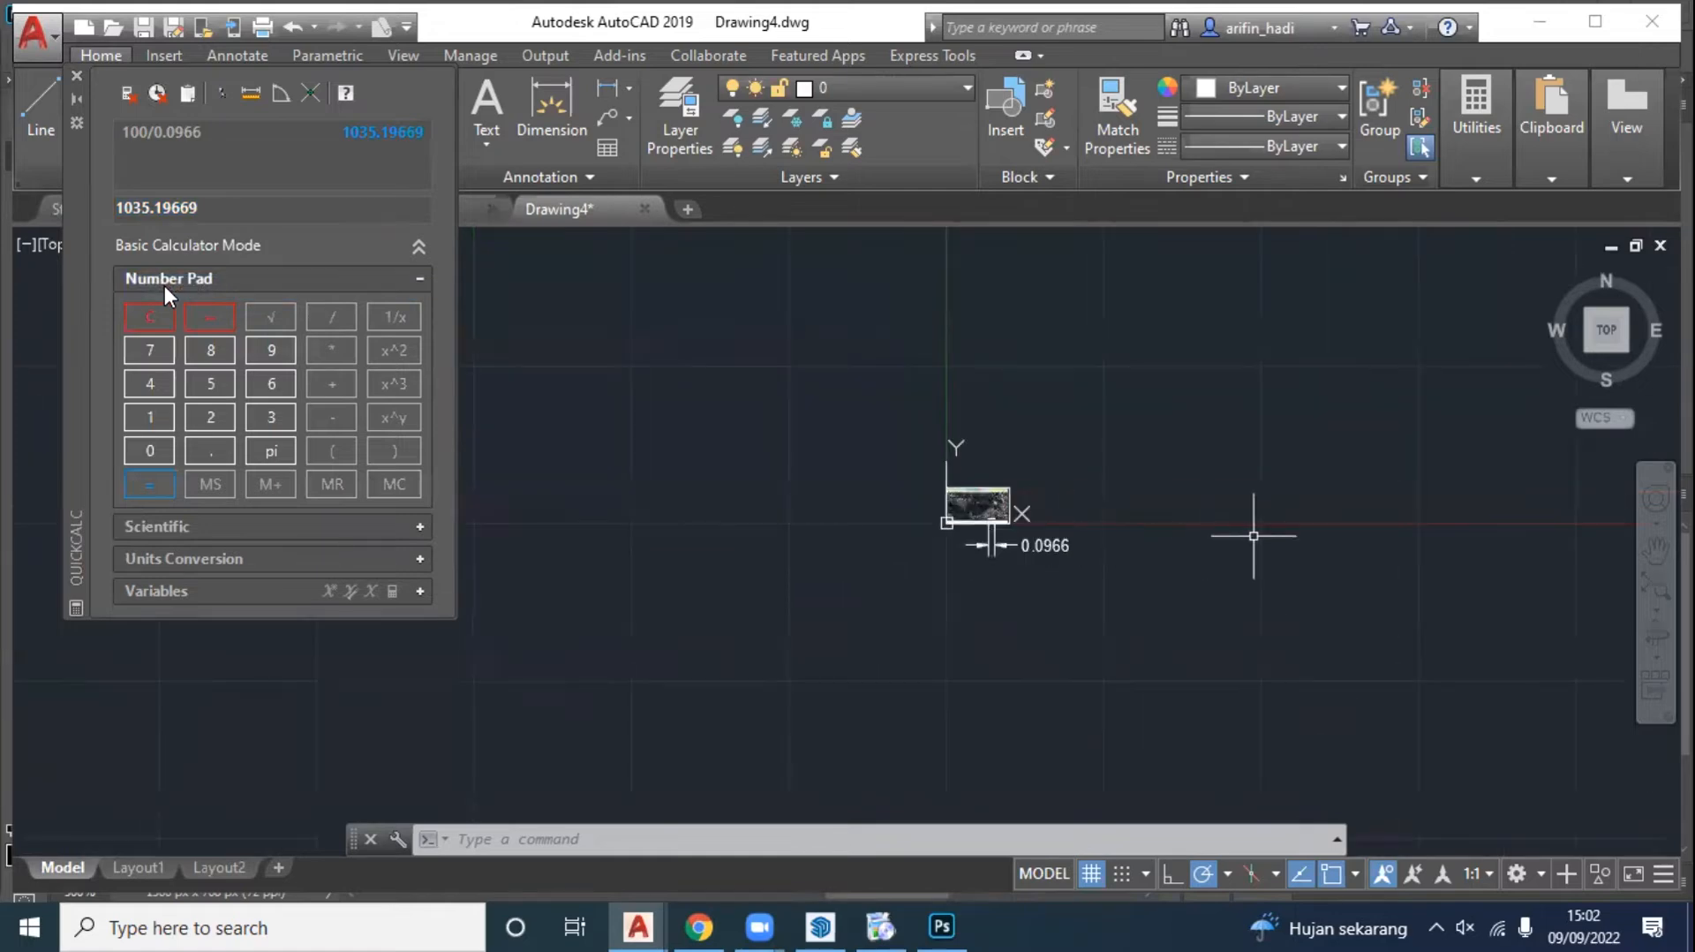
click(76, 77)
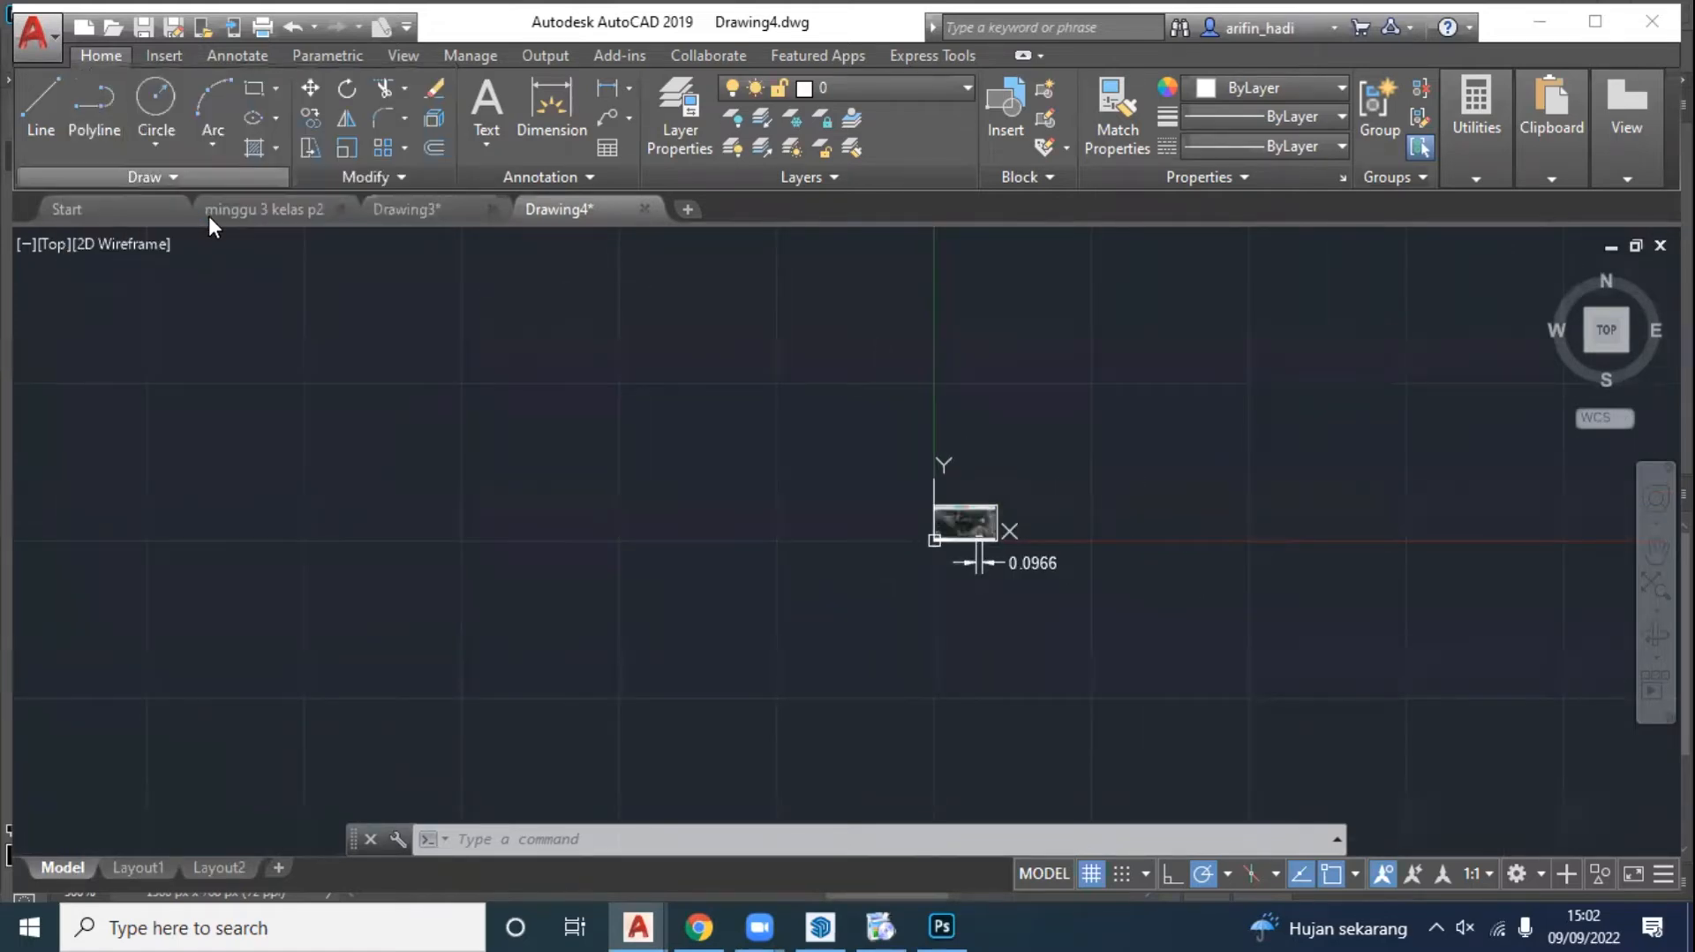
Step: Scale the image, traced line and dimension together by 1035.19669, with the image's lower-left corner as the base point
click(355, 151)
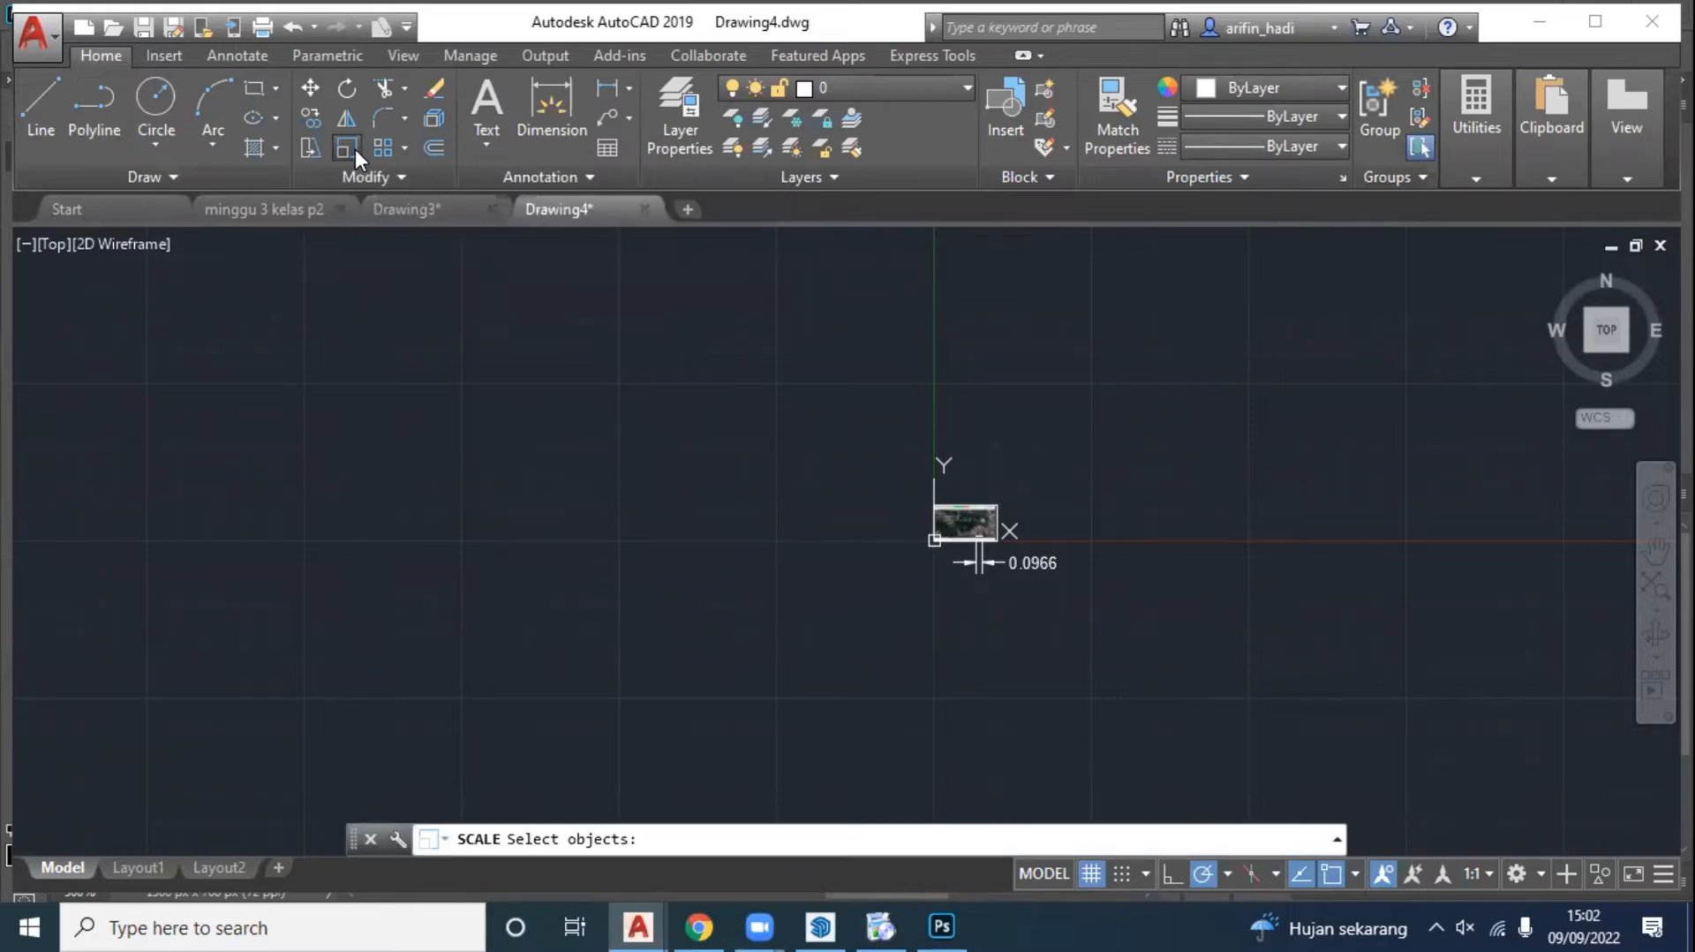
click(832, 457)
click(1178, 666)
click(1202, 676)
click(802, 400)
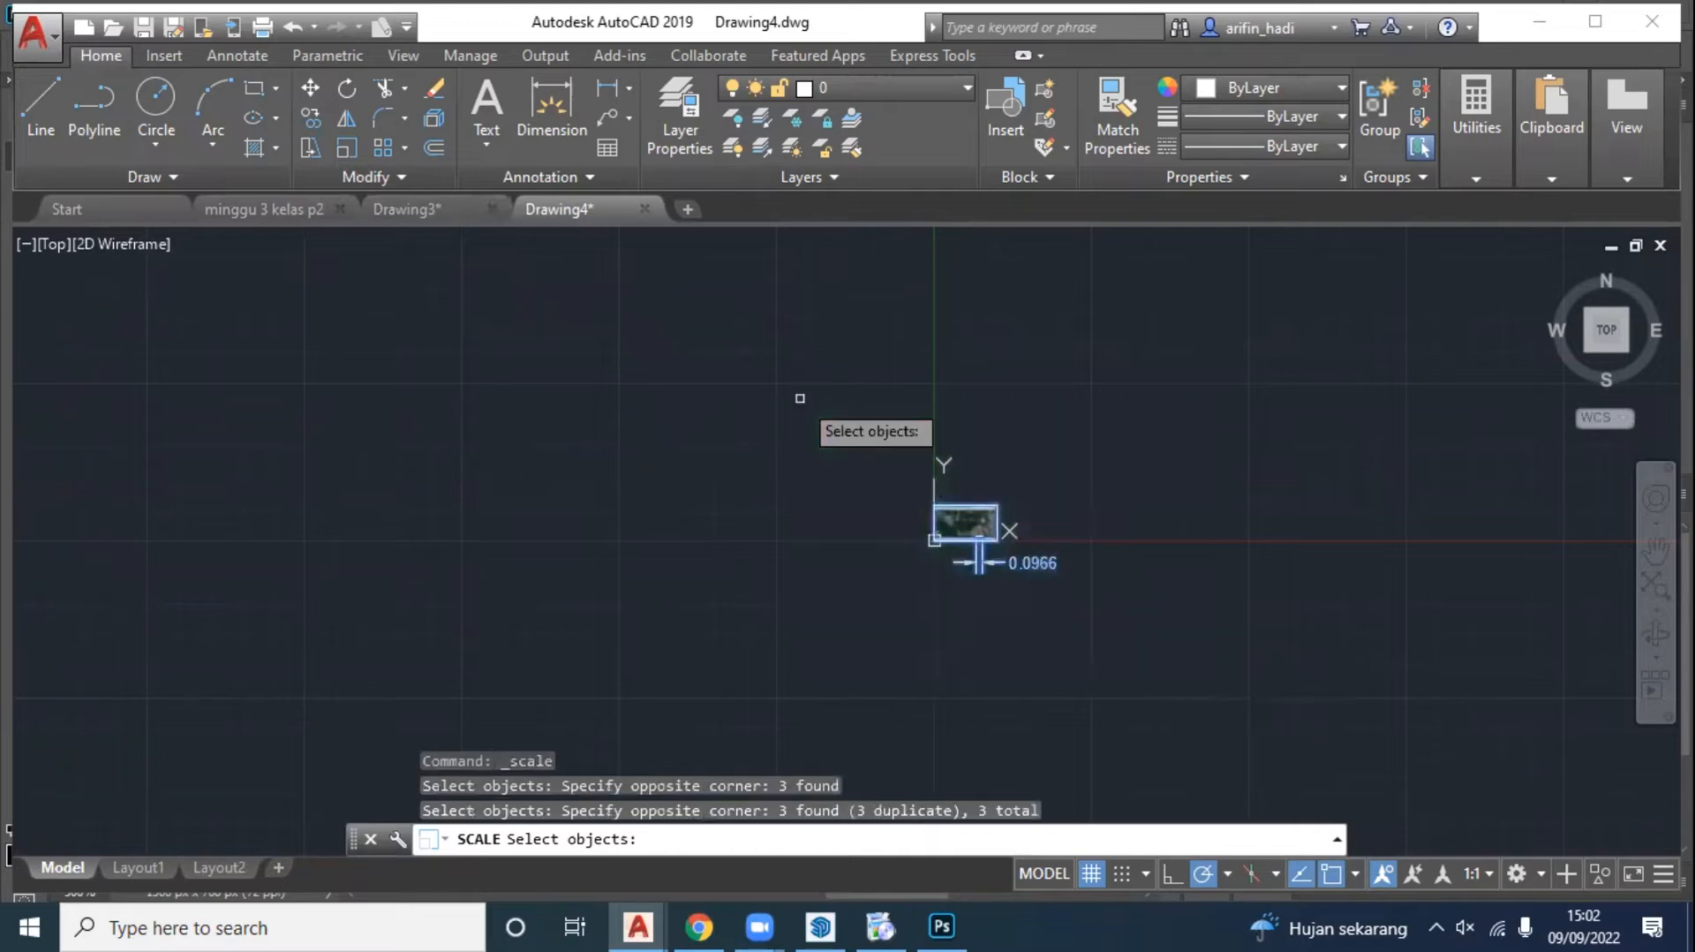
key(Return)
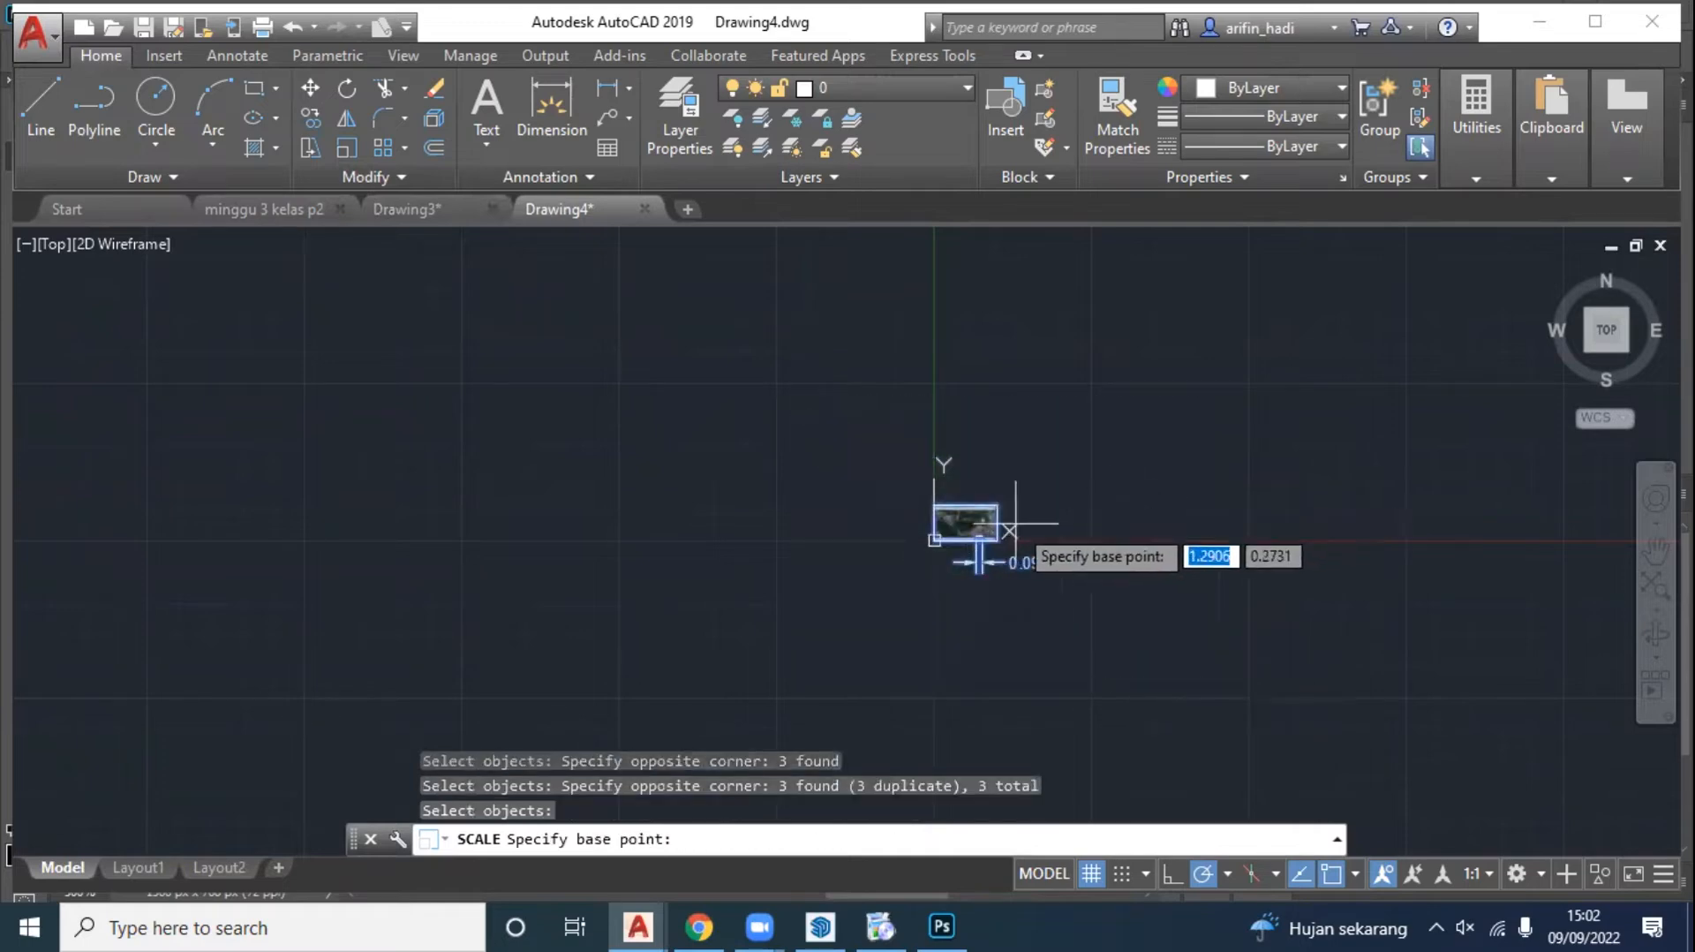
scroll(976, 535, up, 5)
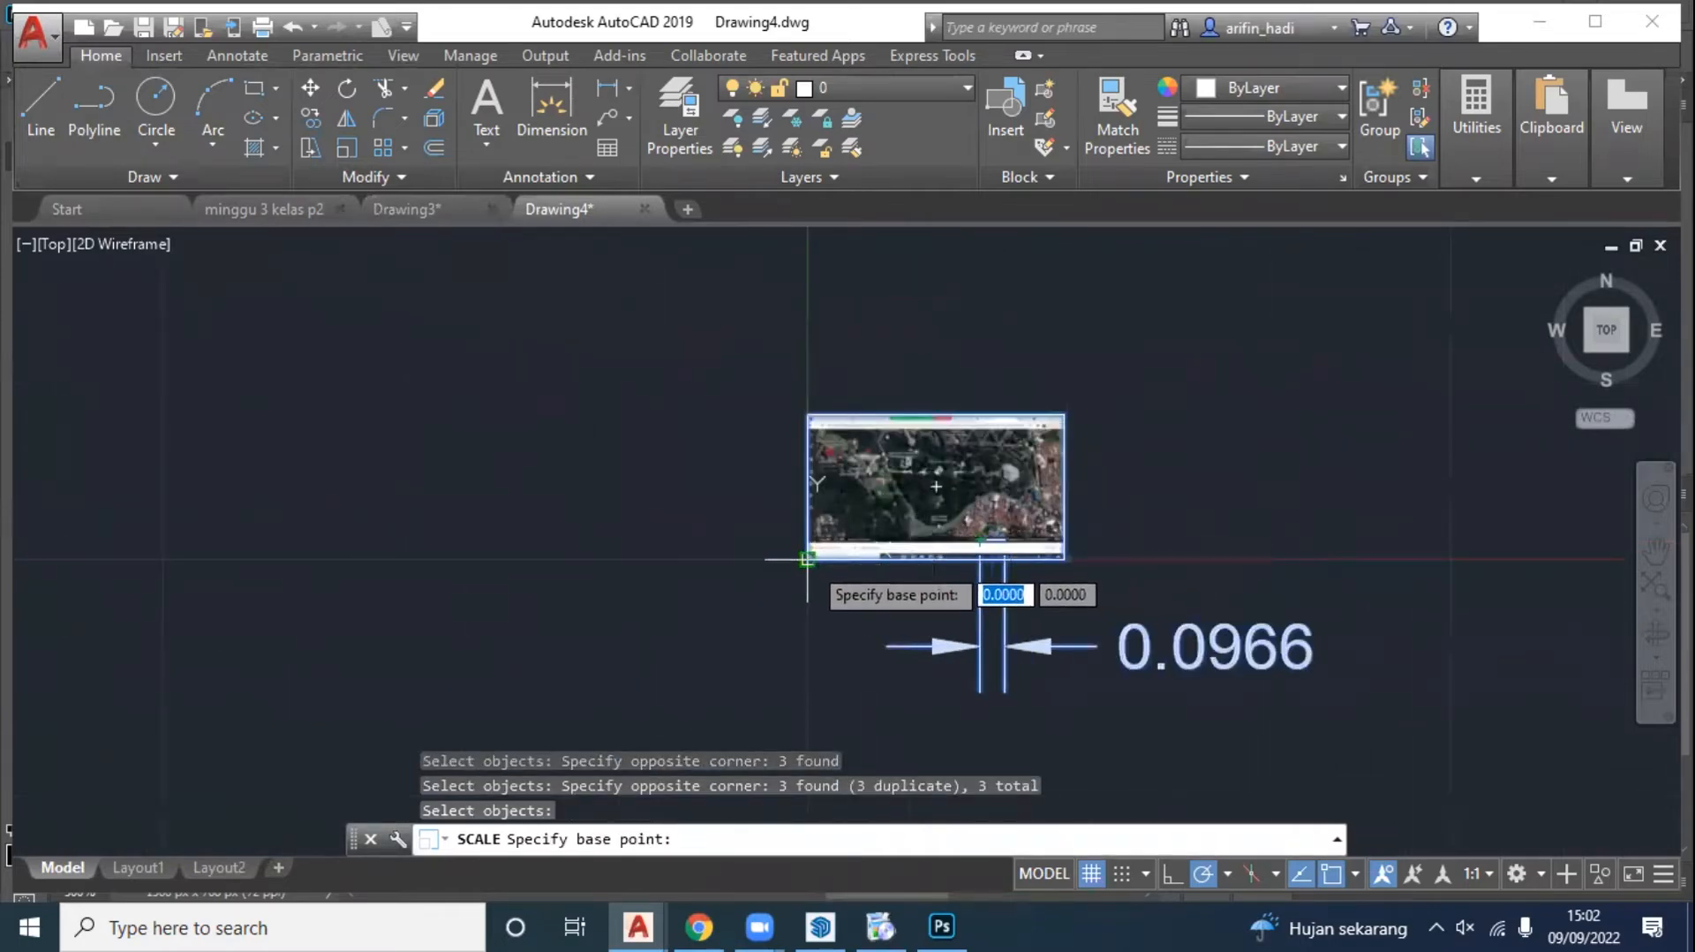
click(806, 558)
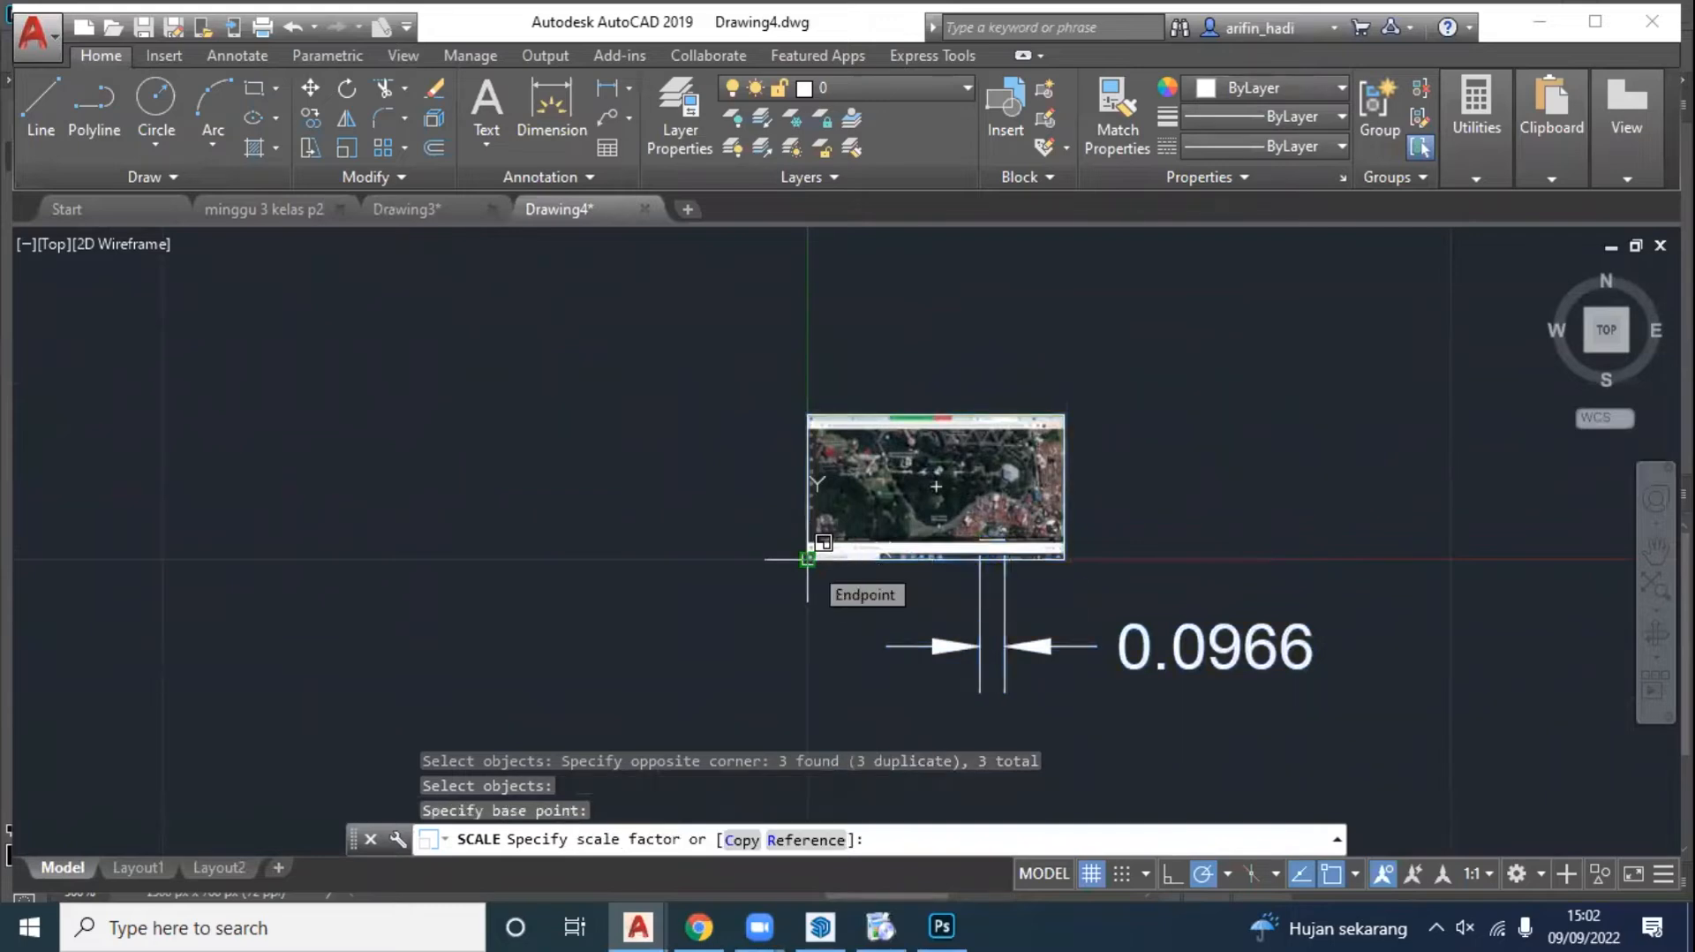
right_click(895, 845)
click(988, 738)
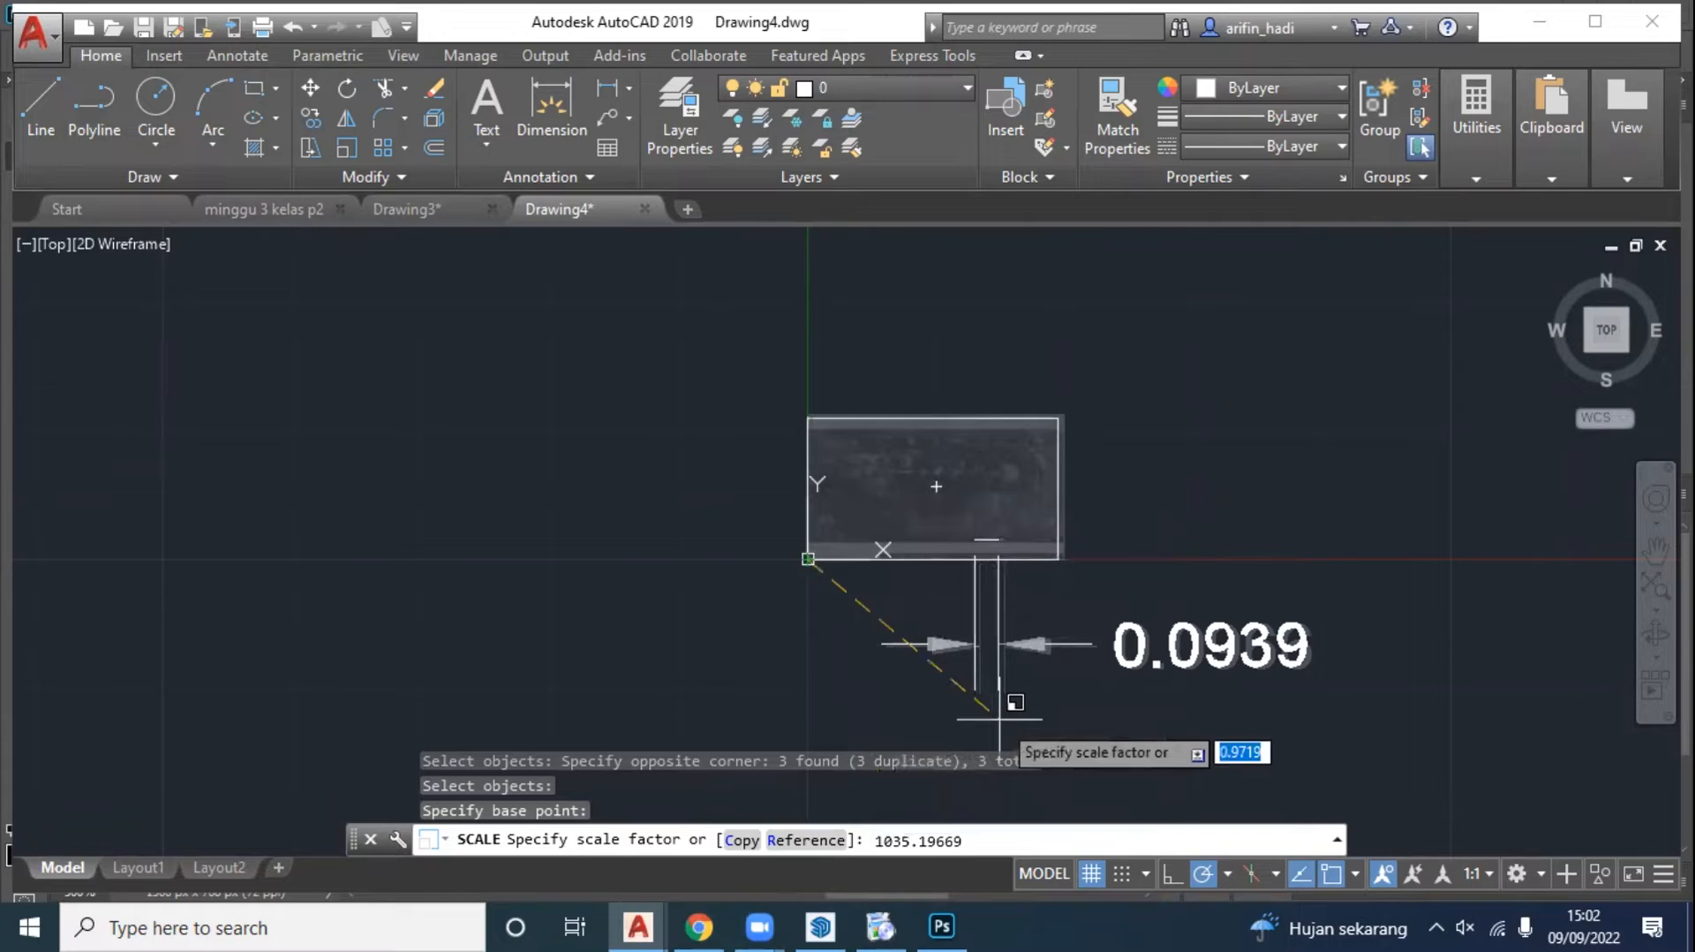
key(Return)
Step: Check the scaled dimension's text below the image against the 100 m scale bar
scroll(460, 497, down, 5)
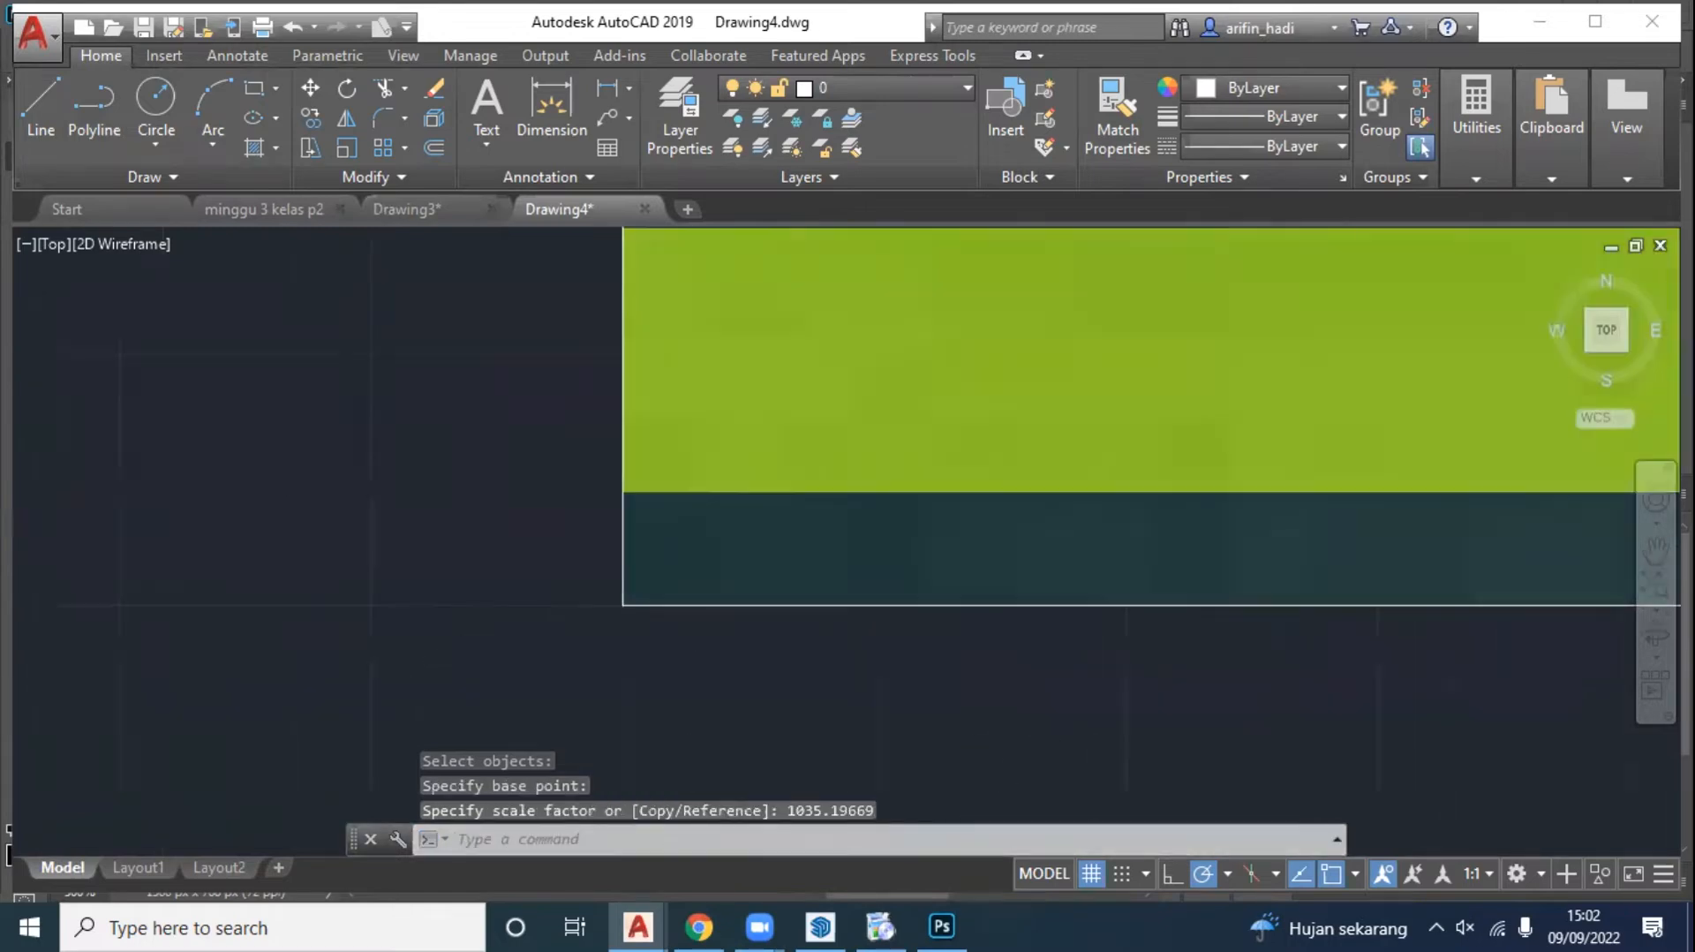
scroll(460, 488, down, 2)
scroll(965, 701, up, 3)
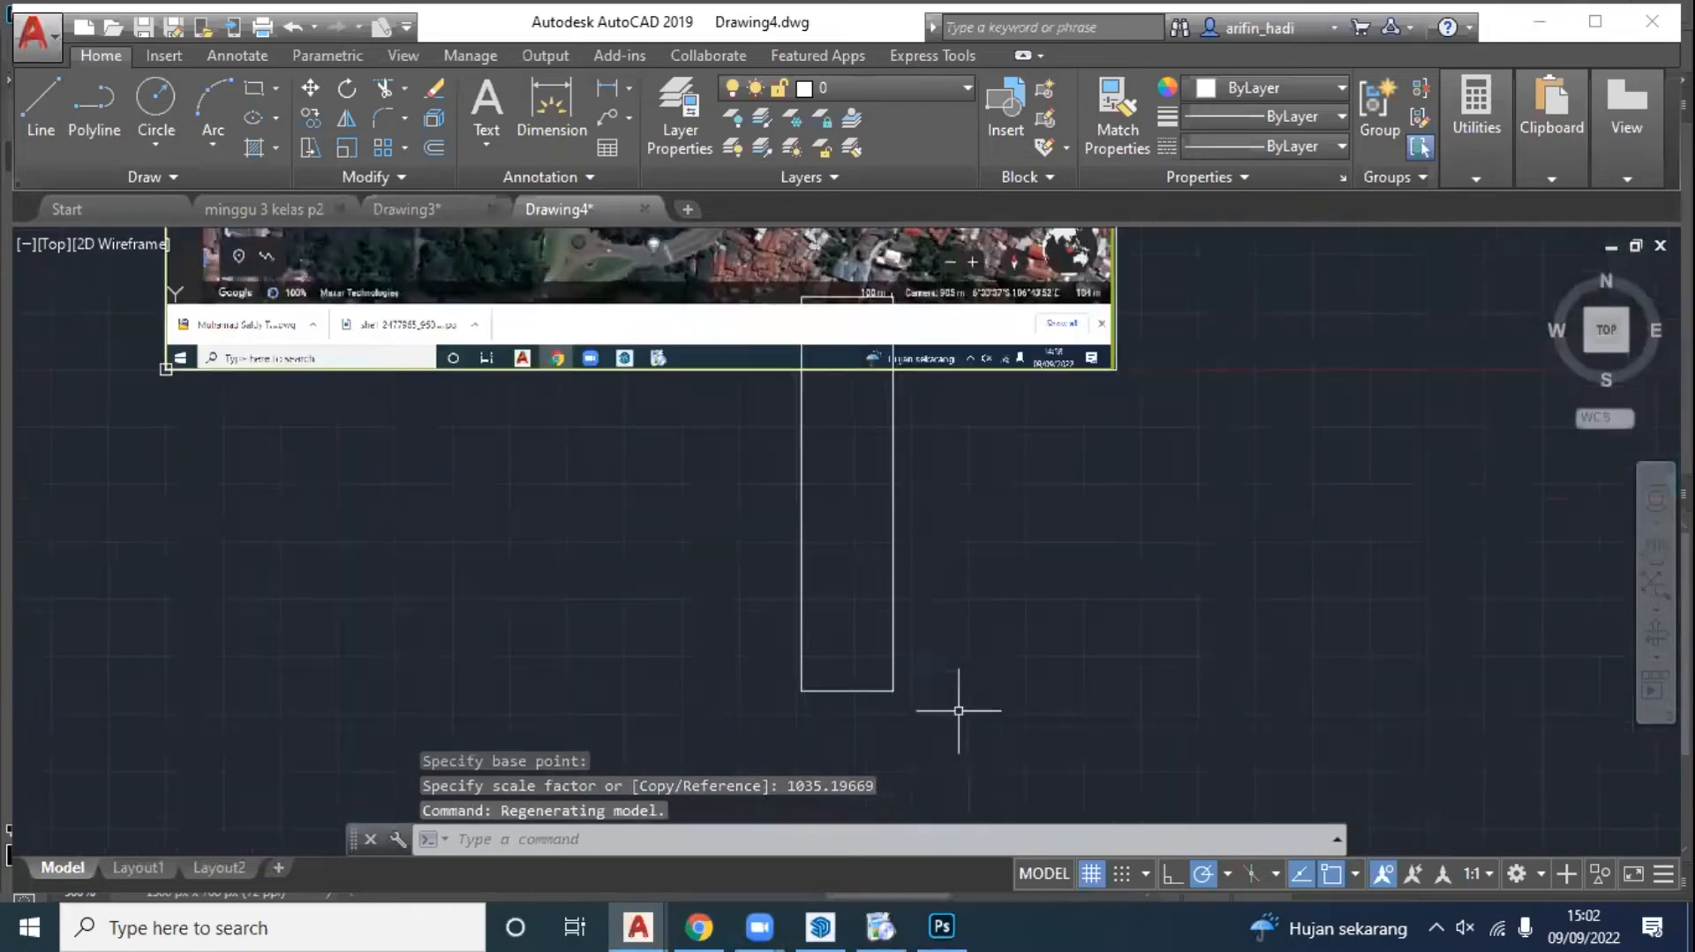
scroll(707, 674, up, 2)
scroll(616, 702, up, 3)
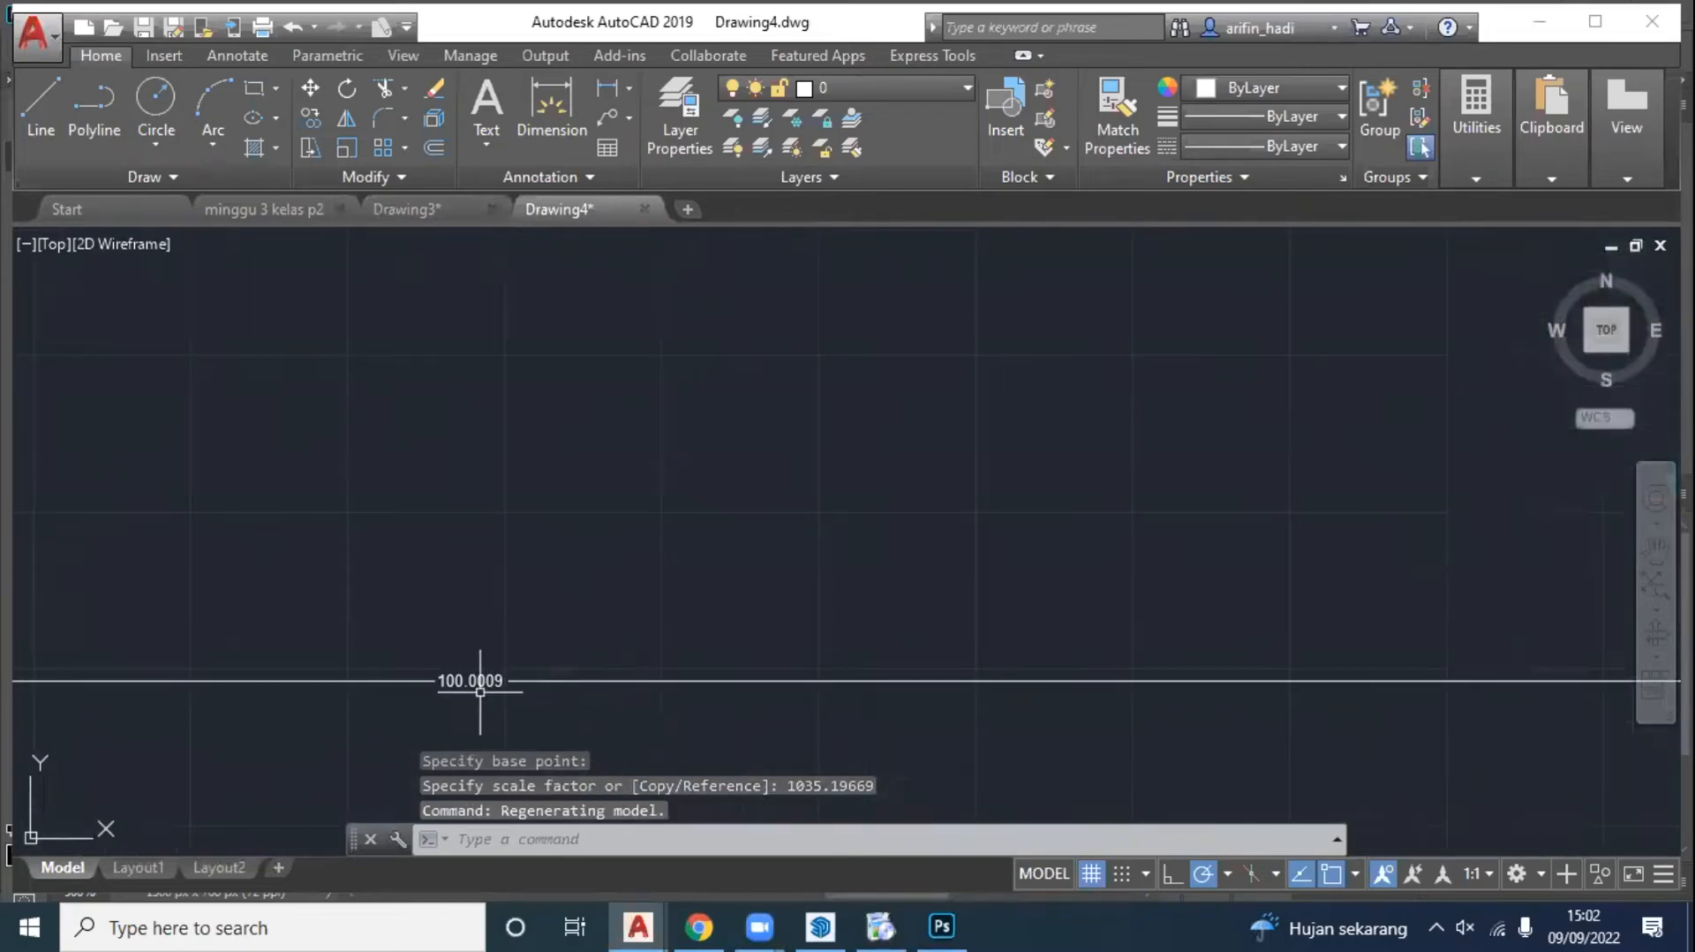
scroll(513, 690, down, 2)
scroll(513, 690, down, 3)
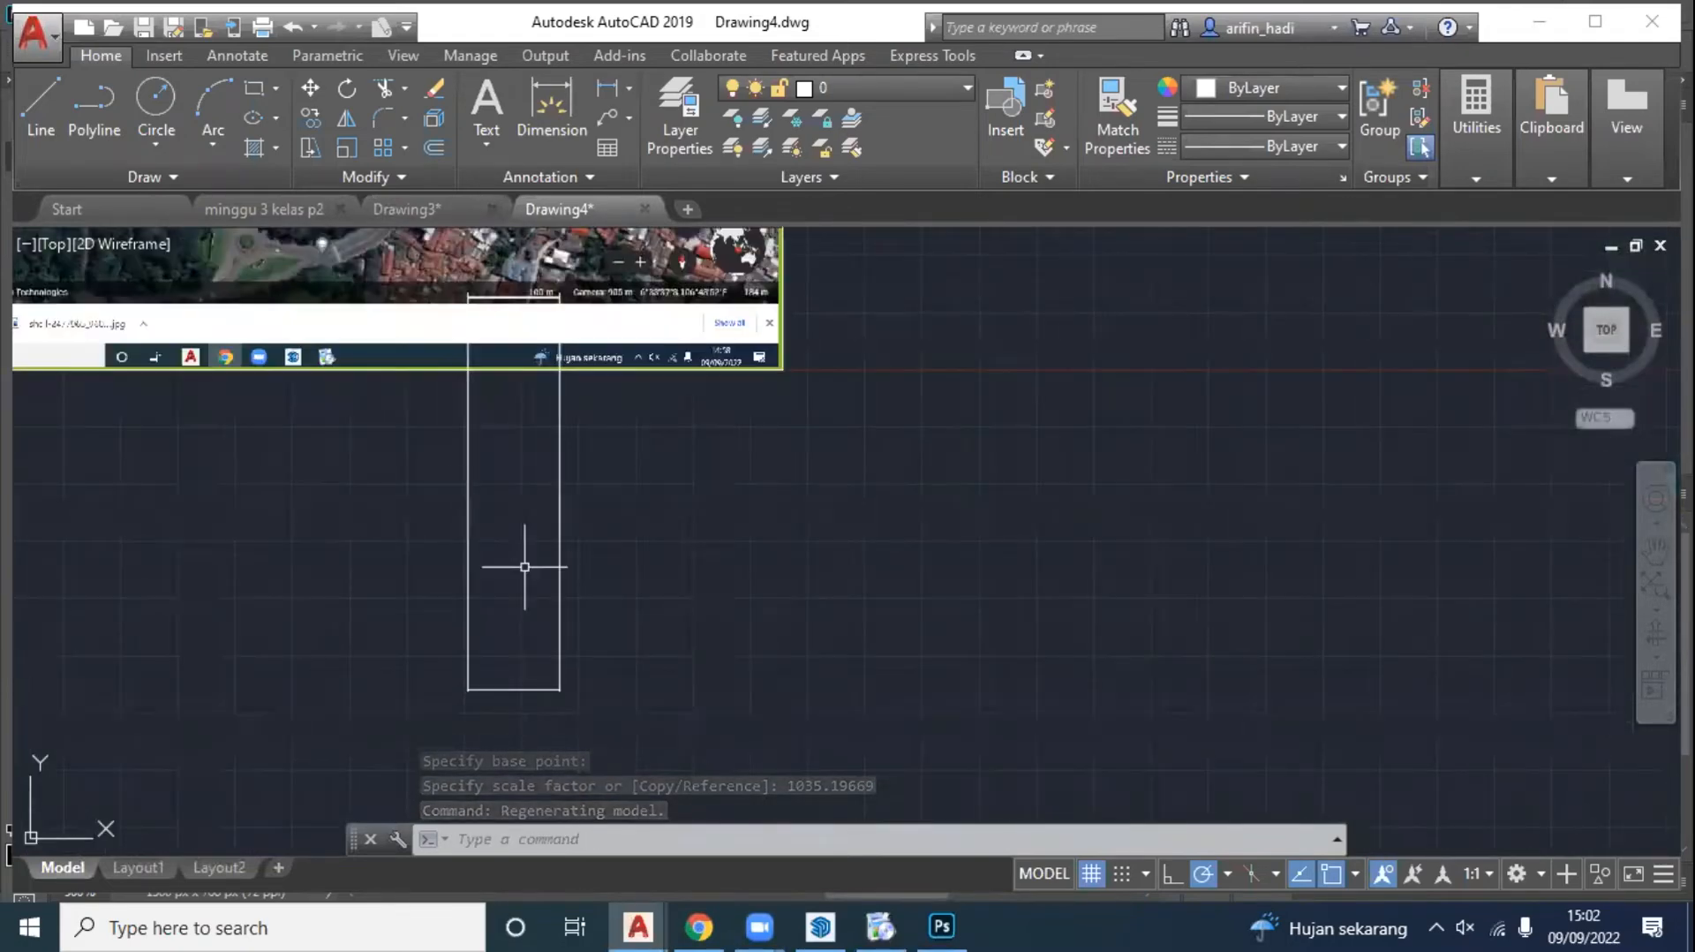
Step: Move the scale bar's dimension line up to just below the image's lower edge and check its placement
click(485, 689)
click(505, 689)
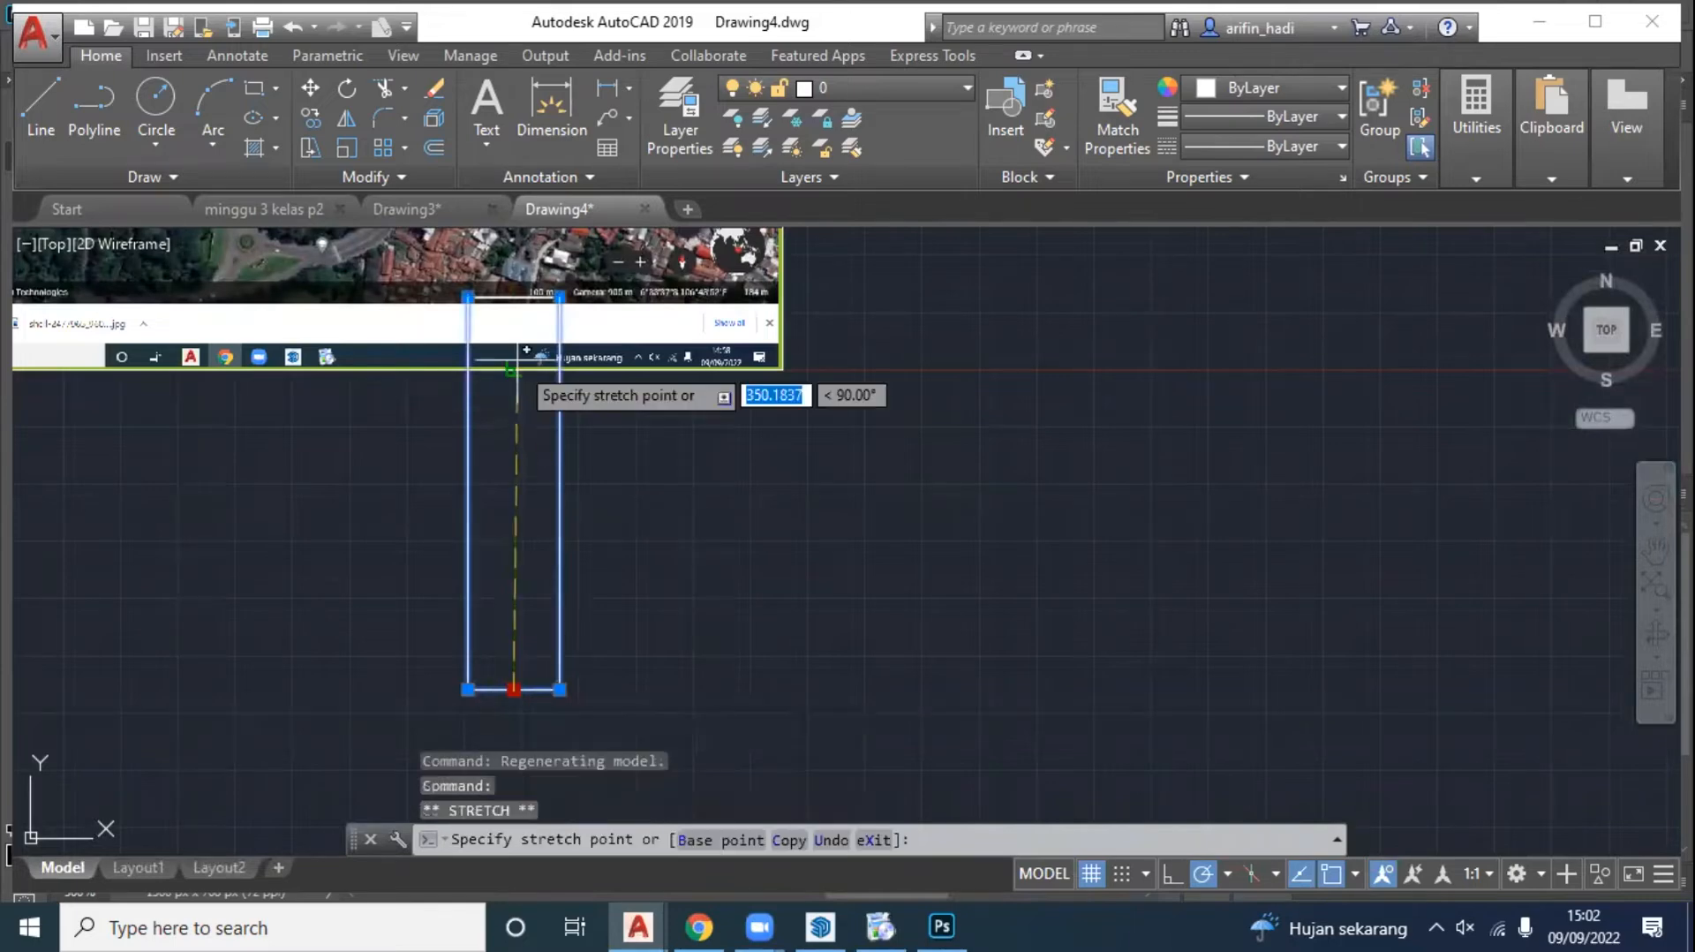
scroll(519, 339, up, 2)
scroll(518, 340, down, 1)
scroll(518, 332, down, 1)
click(510, 355)
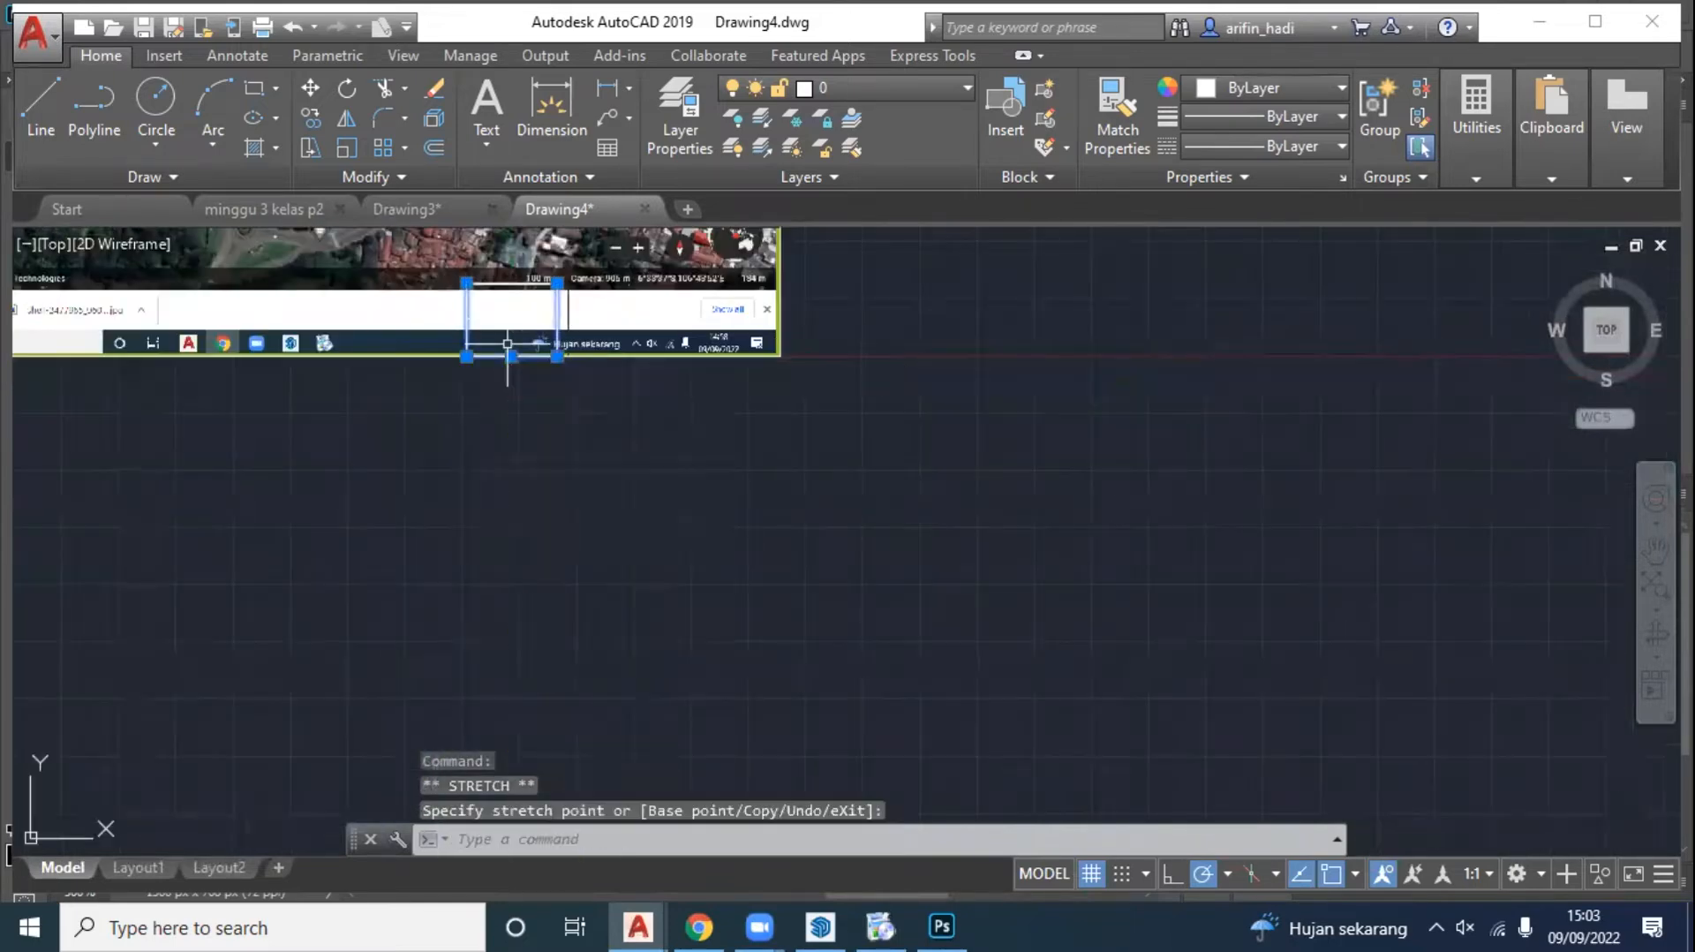
scroll(511, 350, up, 3)
click(519, 385)
click(524, 432)
scroll(522, 435, up, 4)
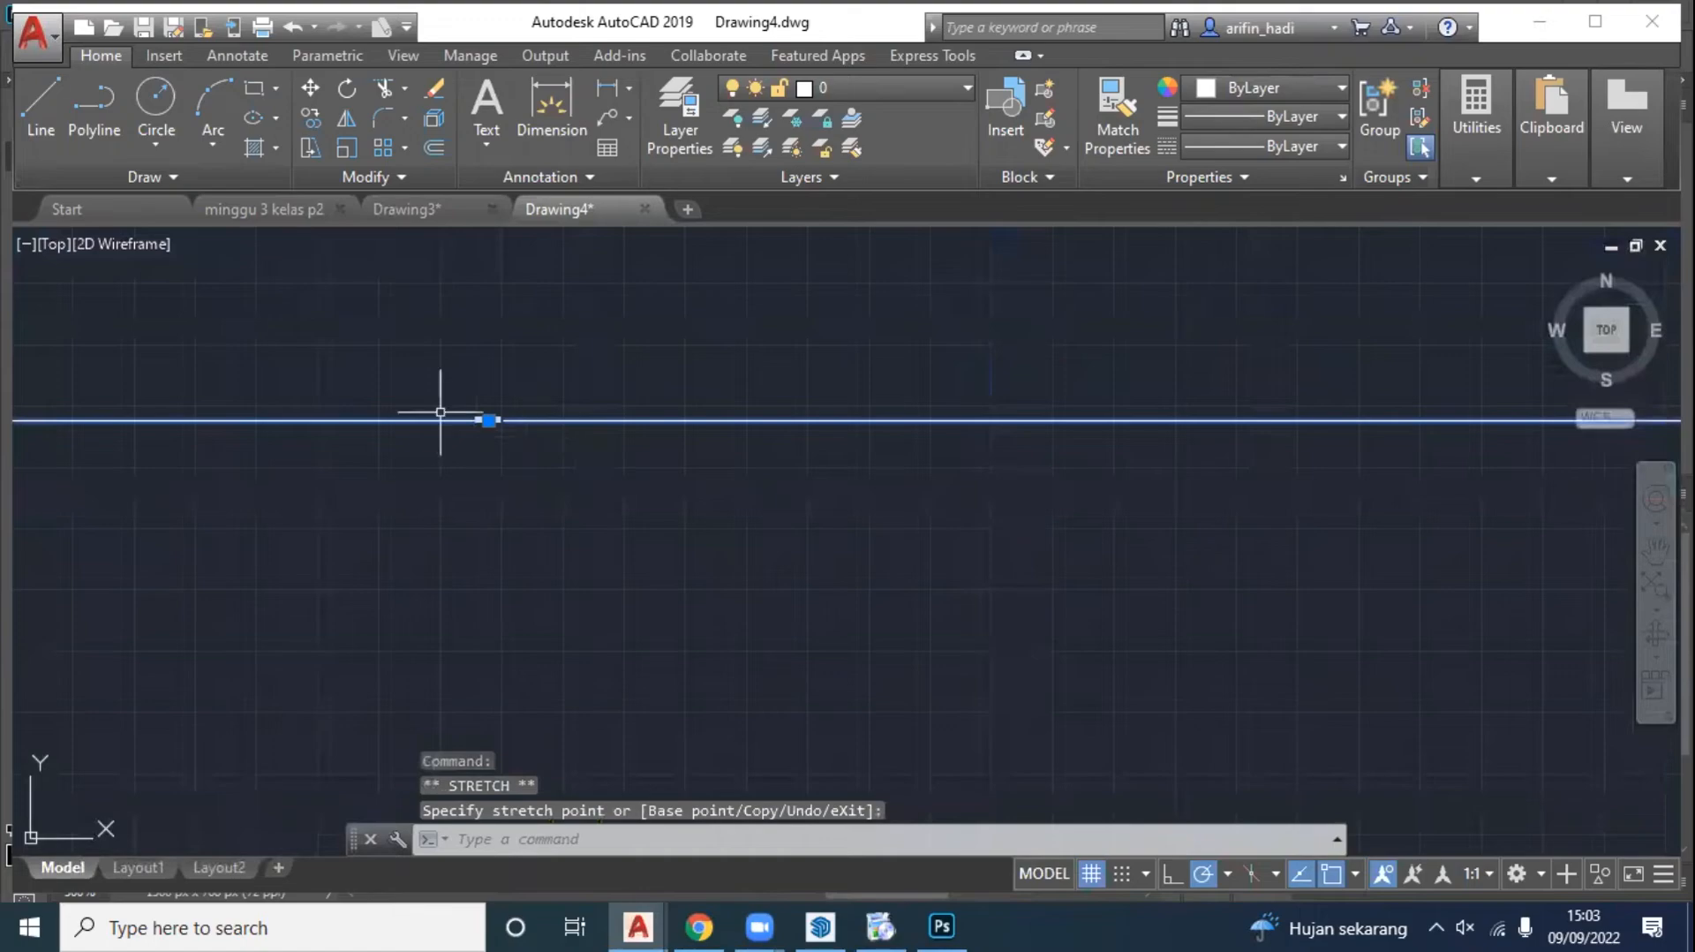
scroll(439, 412, up, 3)
scroll(703, 566, down, 4)
scroll(705, 570, down, 8)
scroll(704, 568, up, 5)
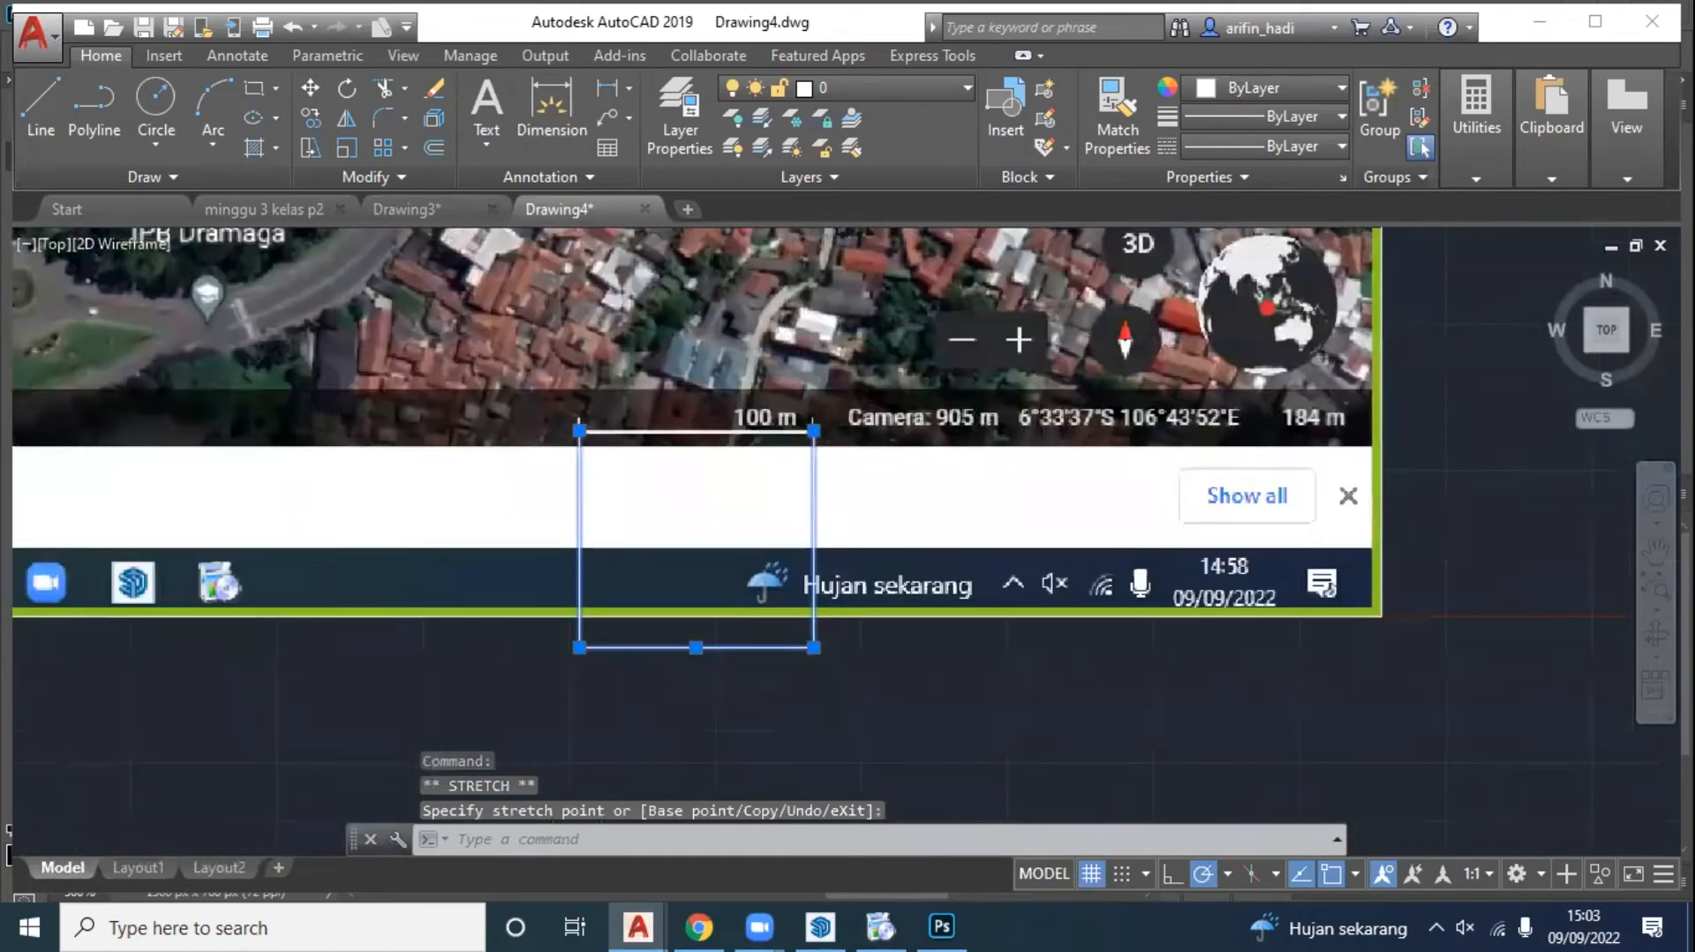
scroll(715, 430, down, 6)
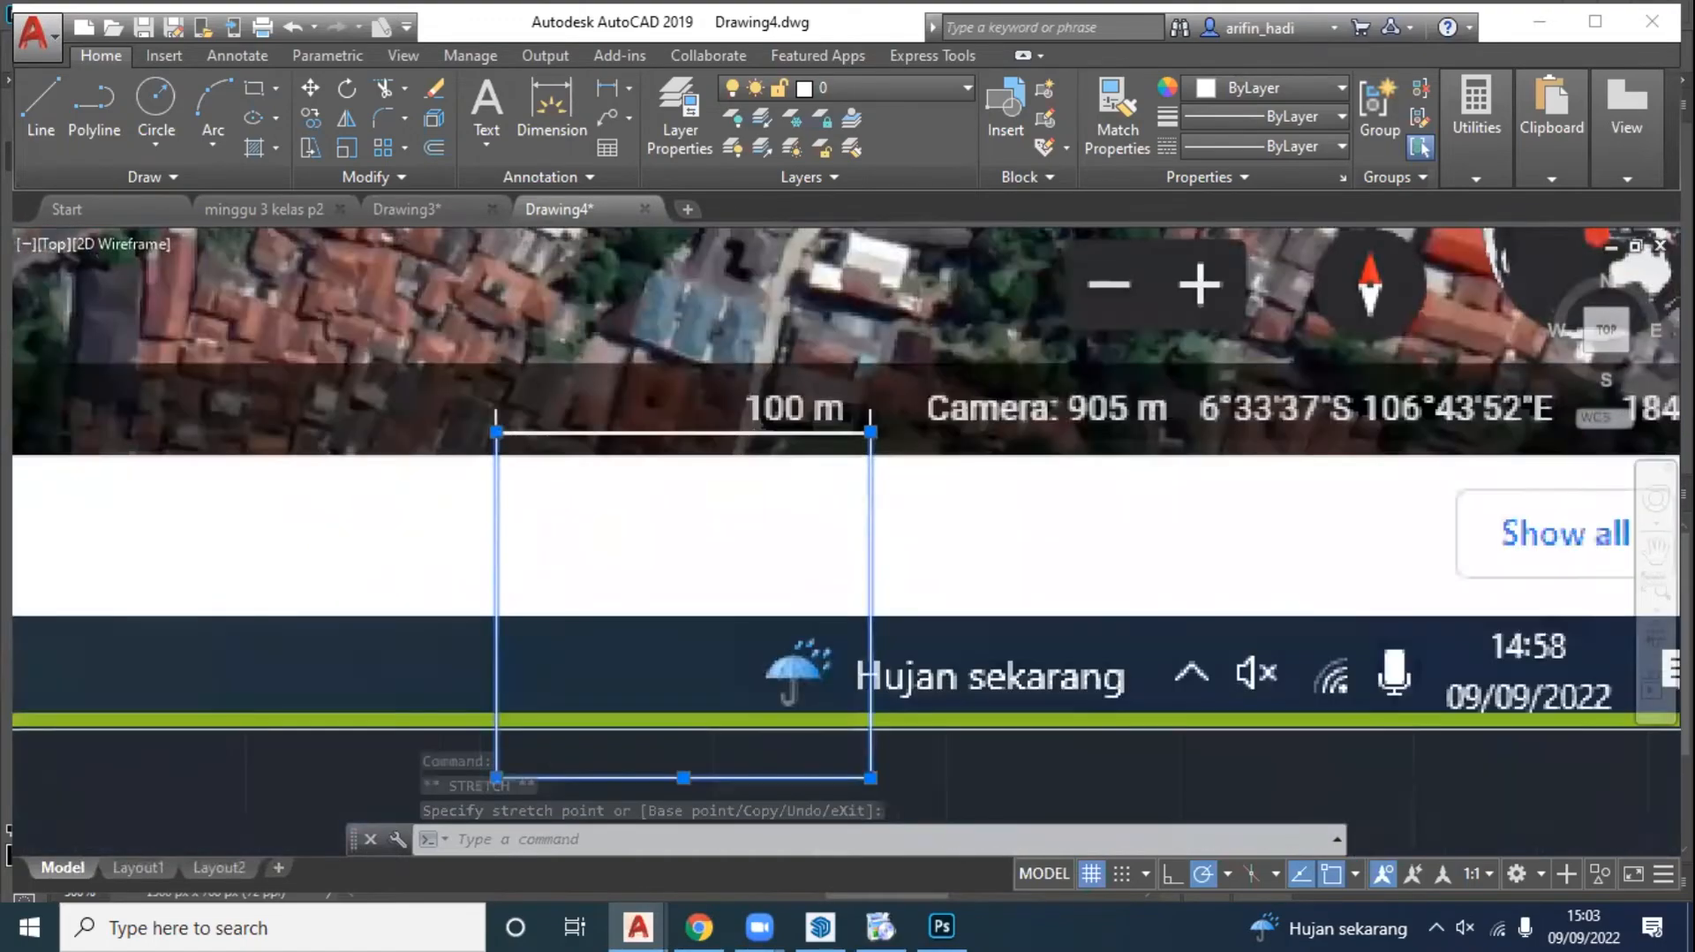
Step: Create a new layer named "ext_batas tapak" for the site boundary
middle_drag(844, 434, 1105, 615)
scroll(1007, 661, up, 2)
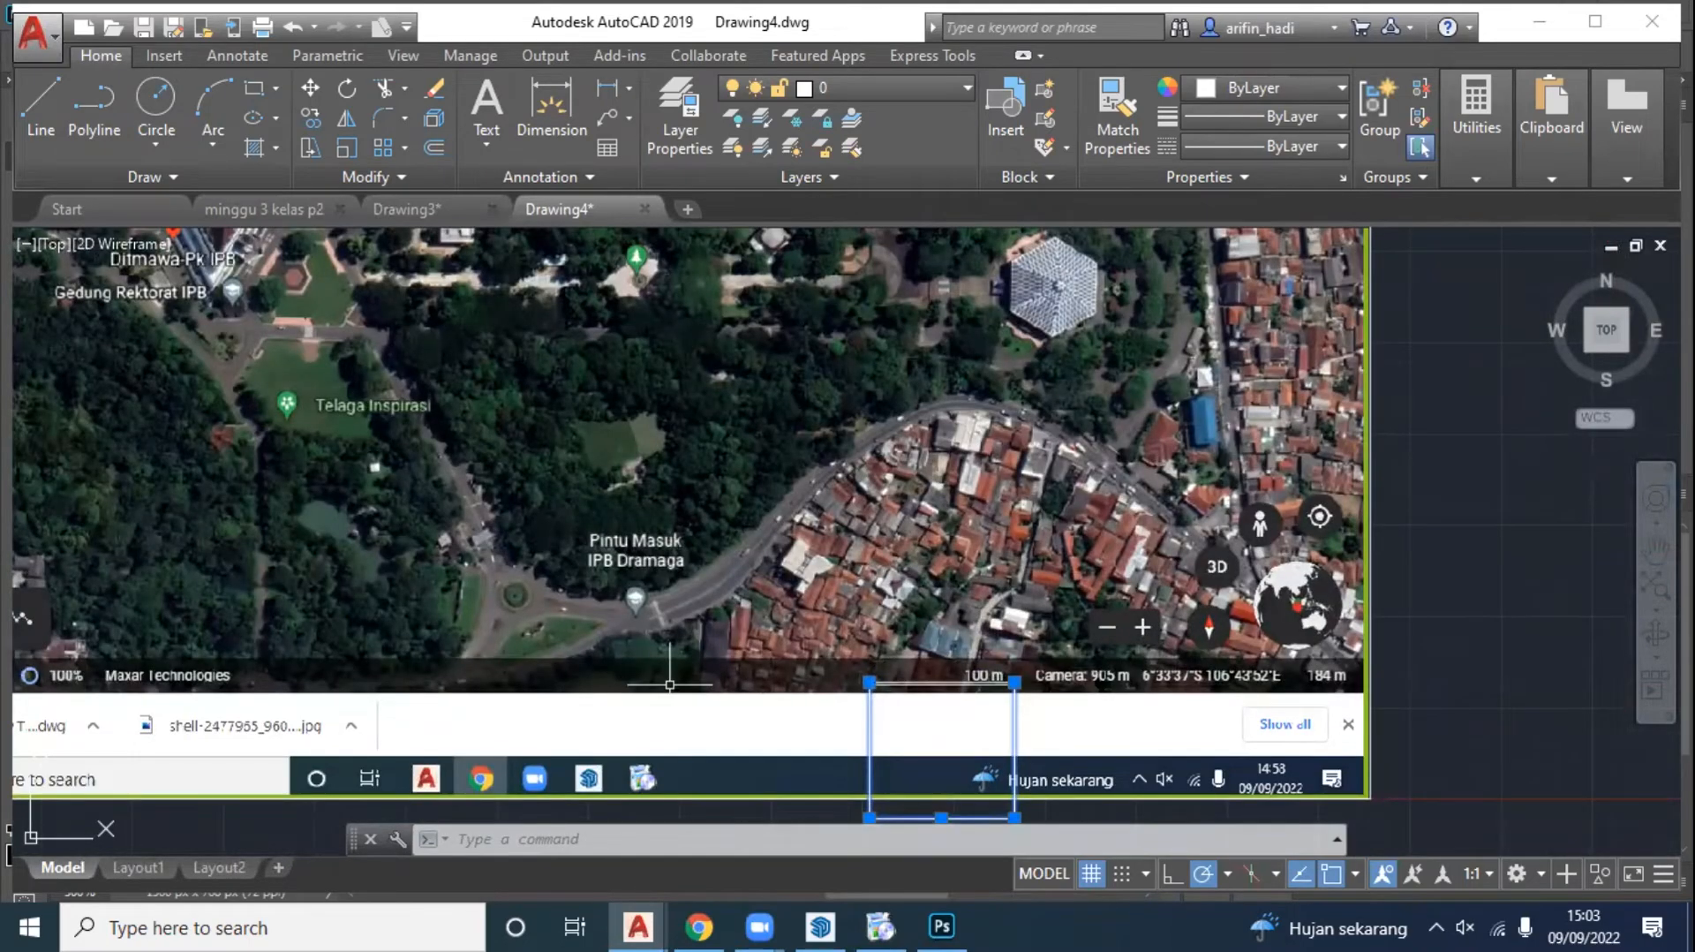
scroll(696, 742, down, 2)
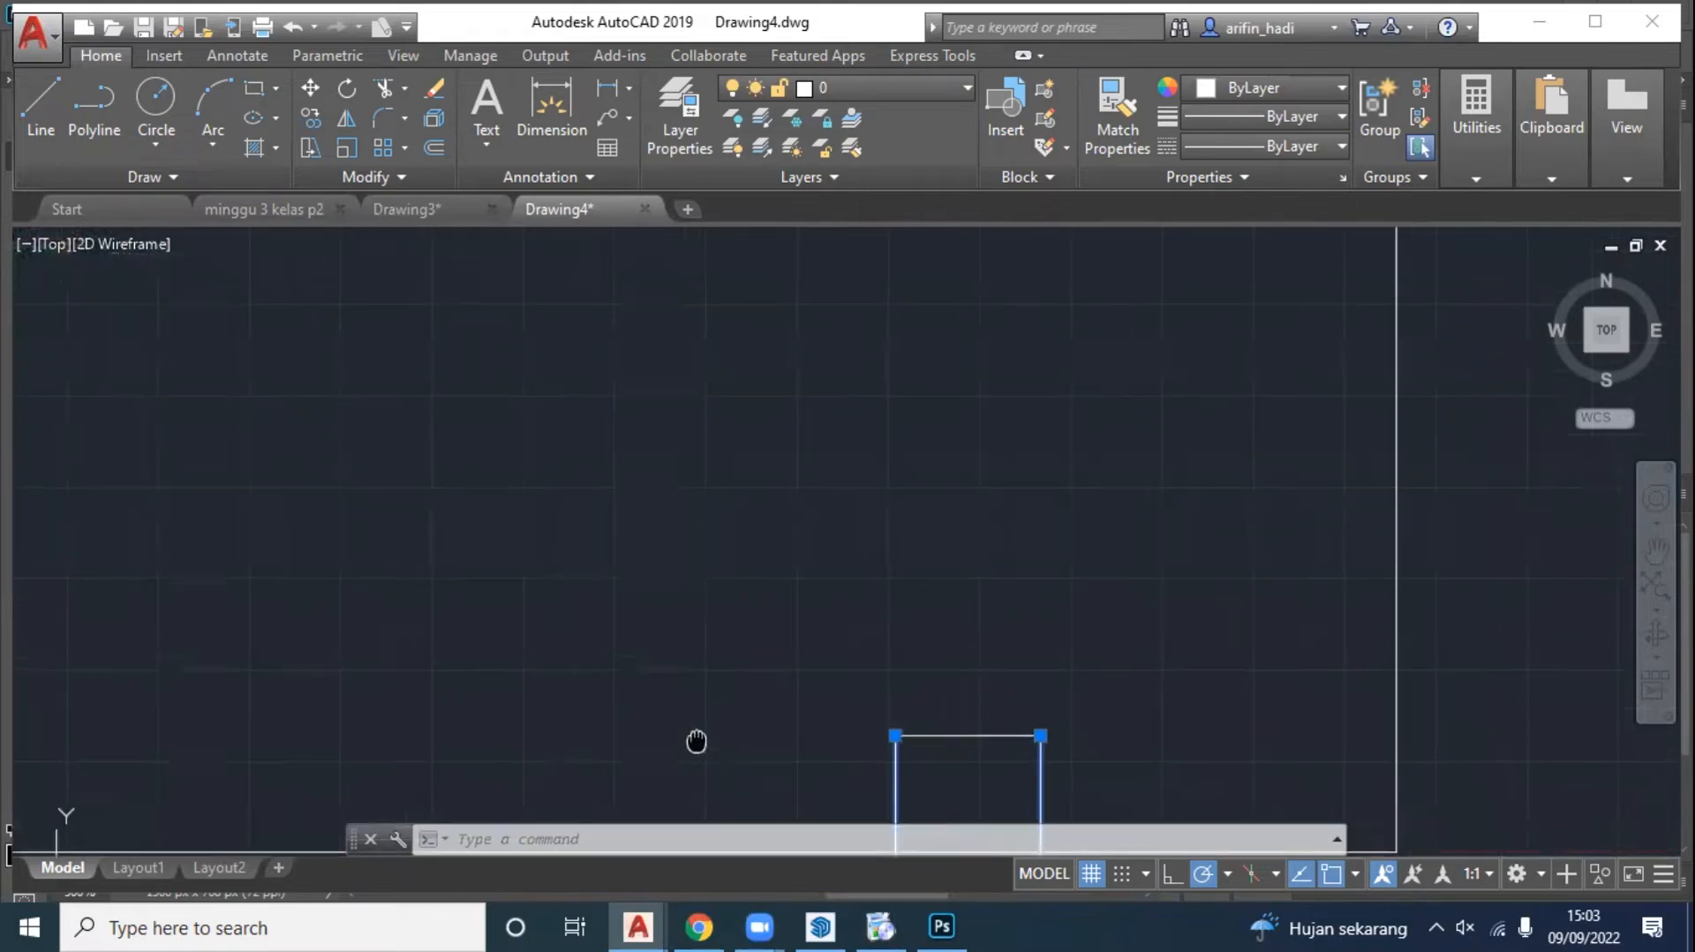
scroll(651, 703, up, 4)
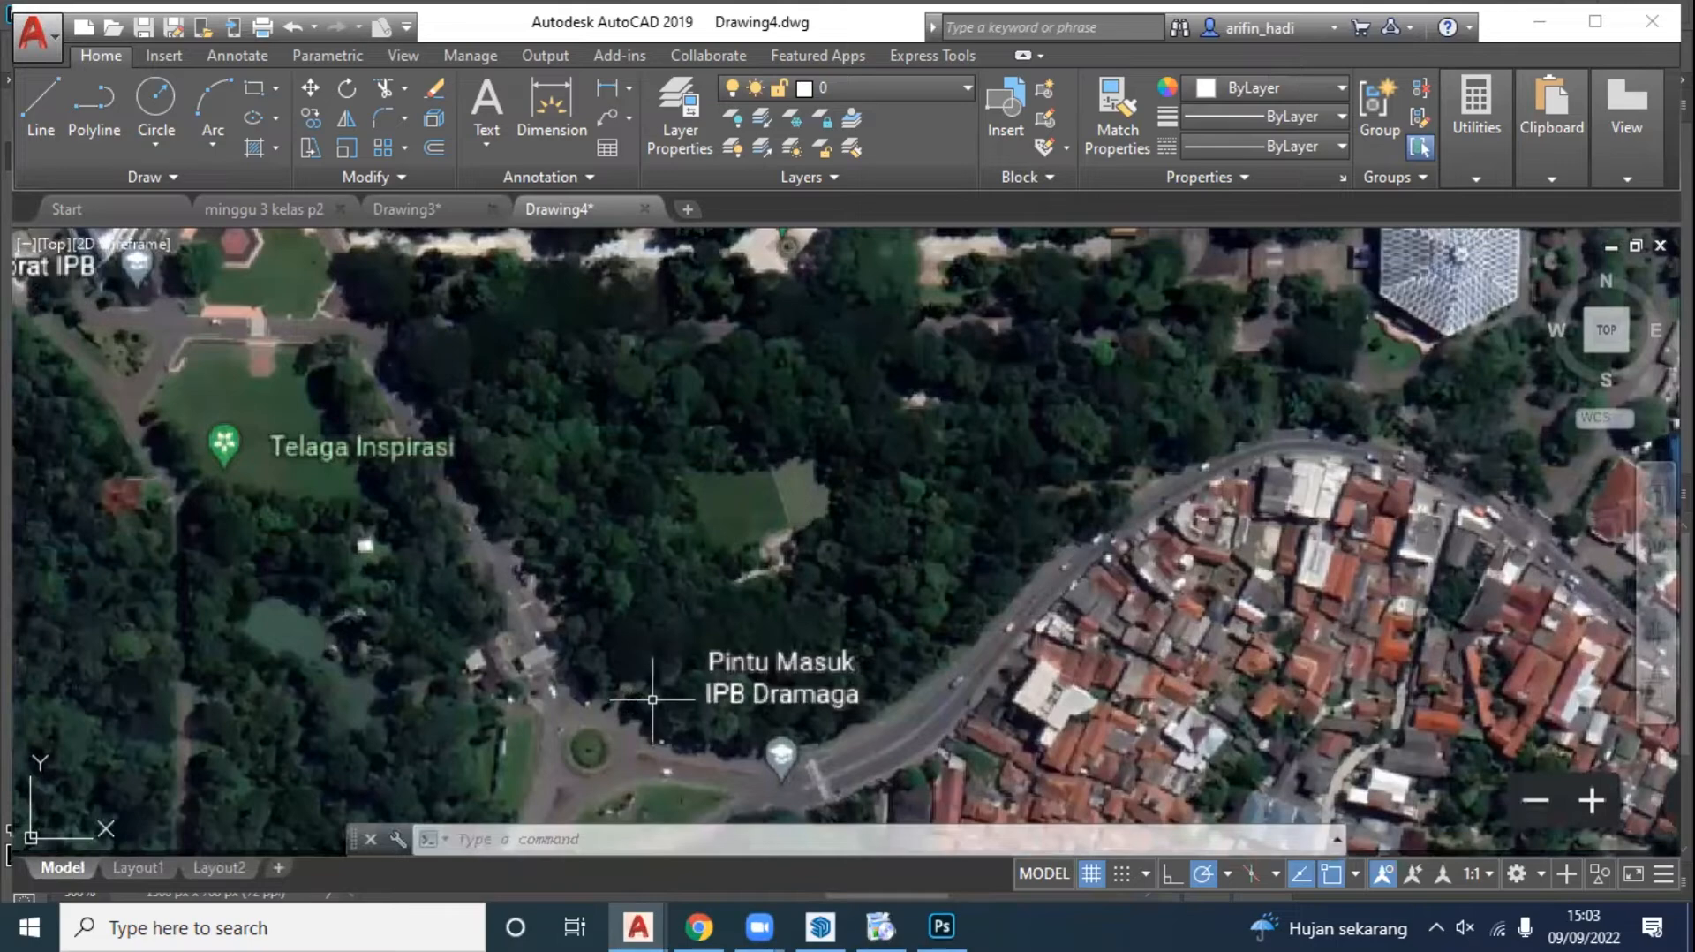
click(699, 141)
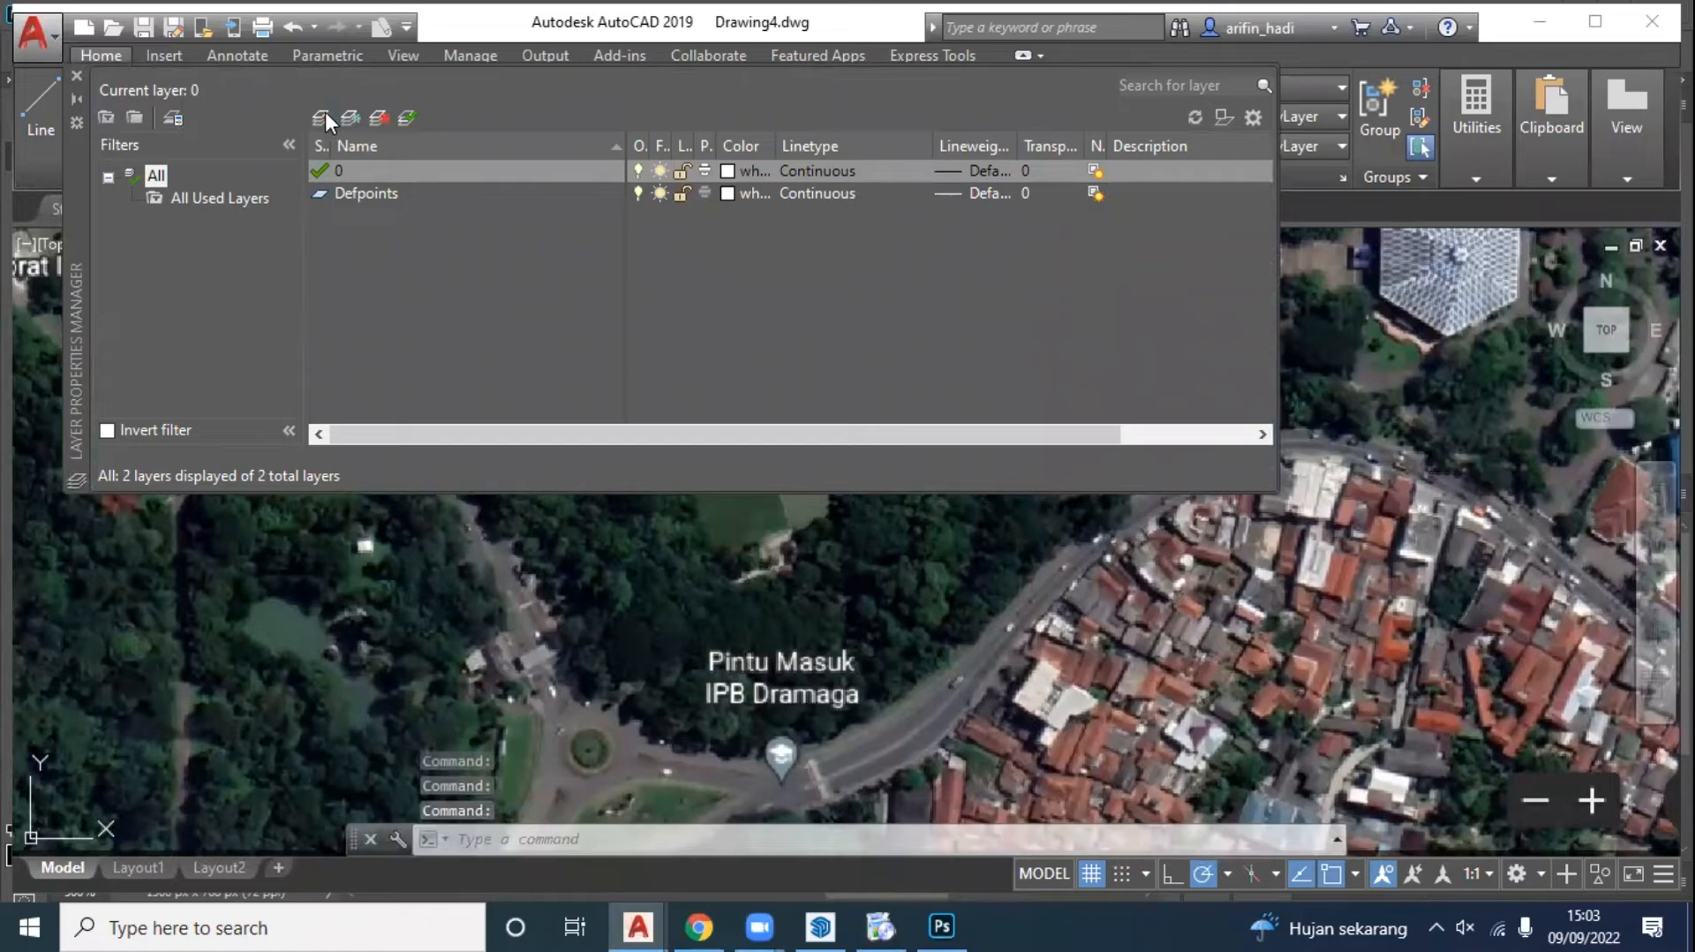
click(77, 76)
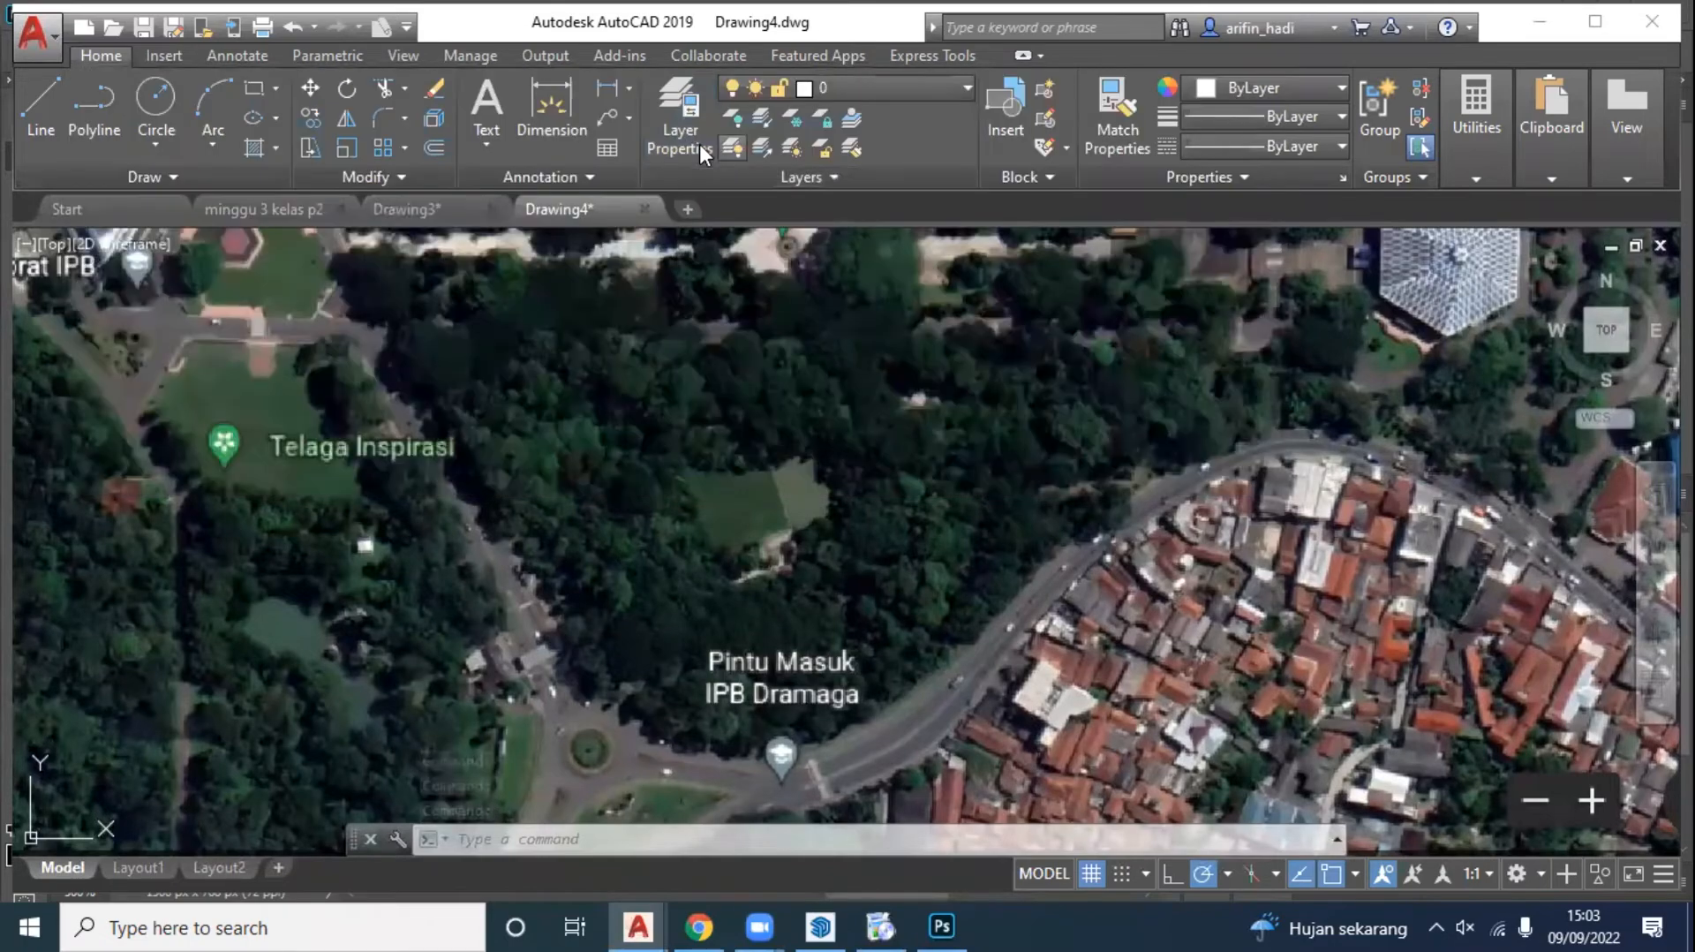
click(699, 145)
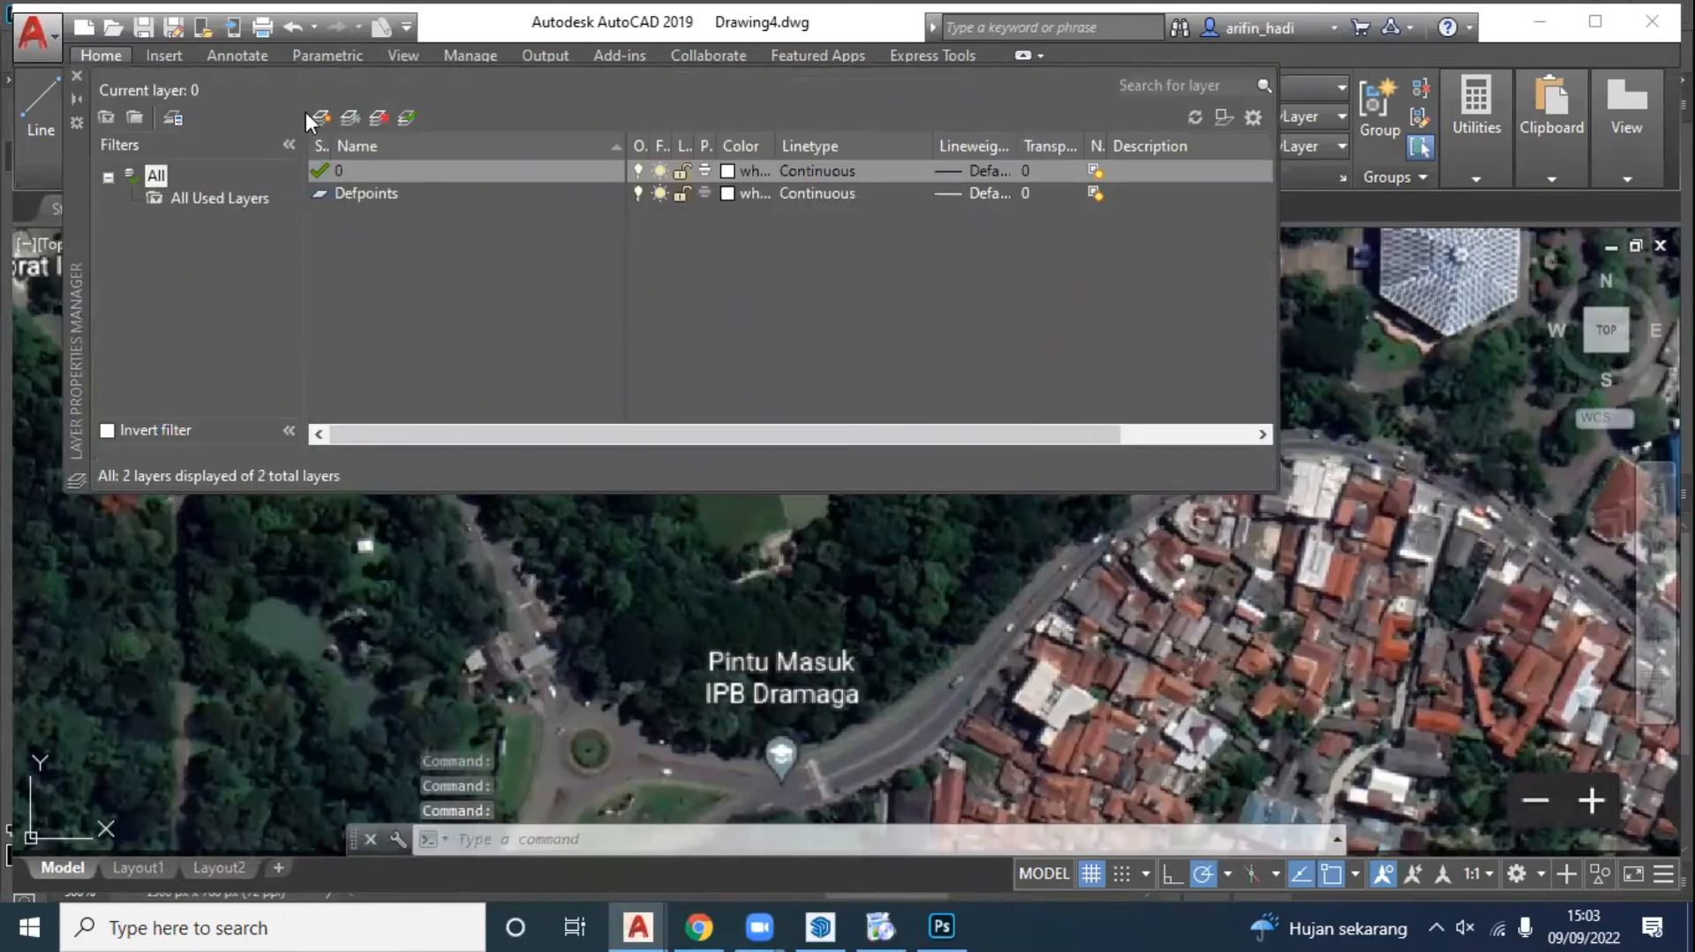
click(307, 115)
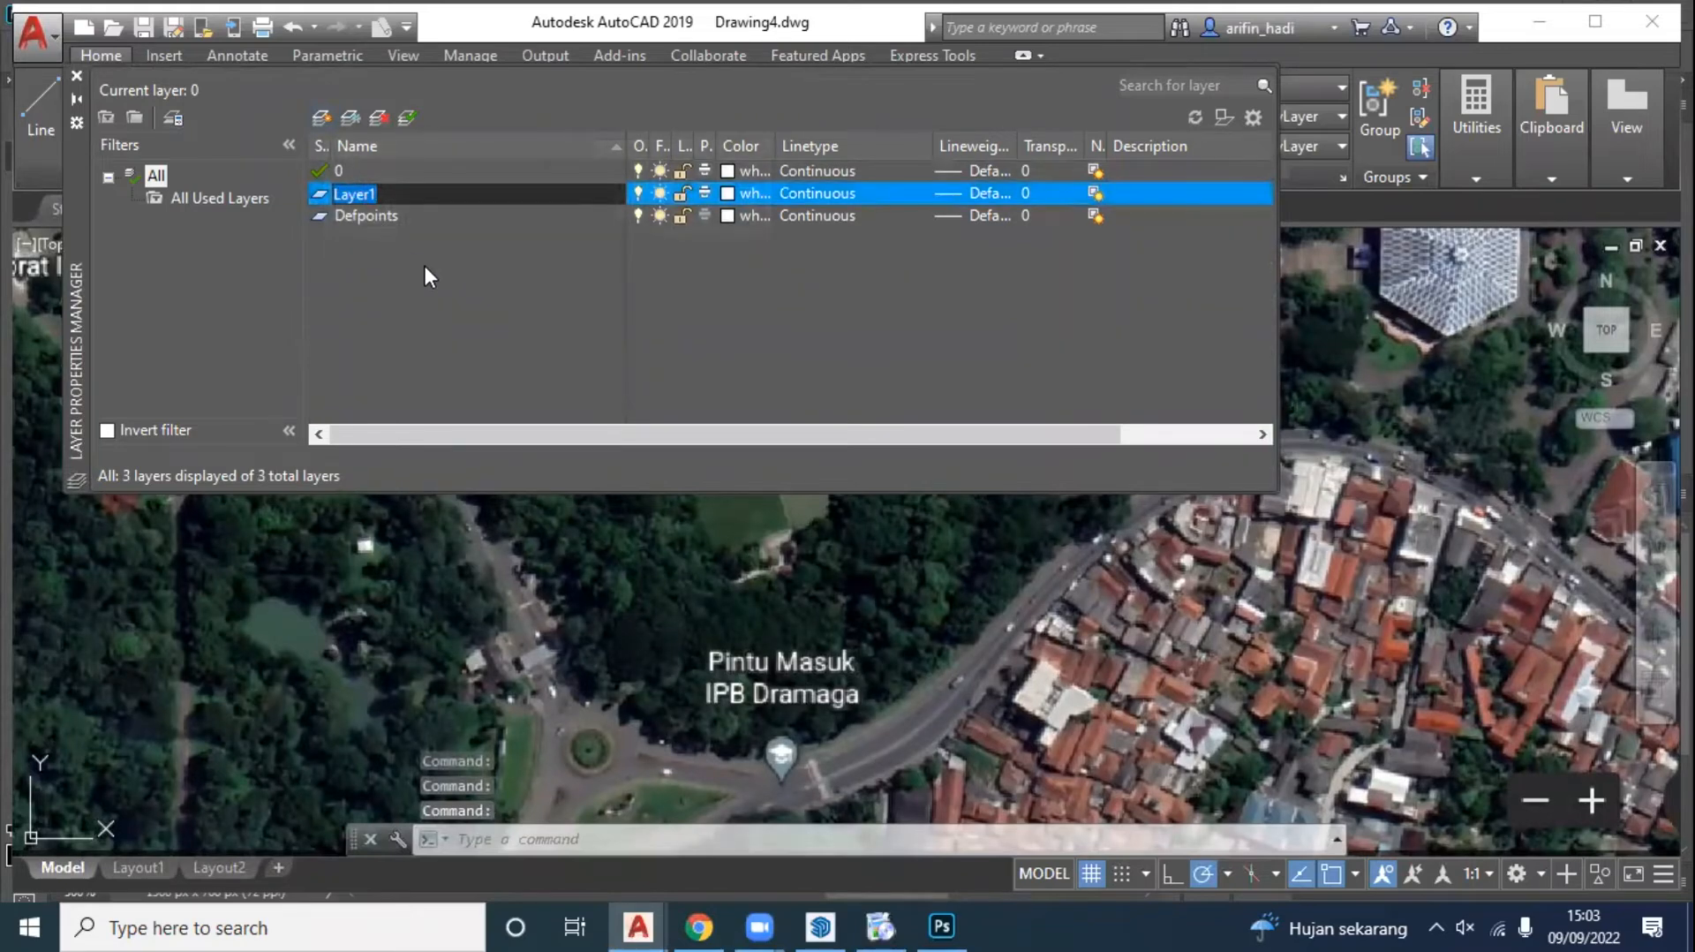
text(ext)
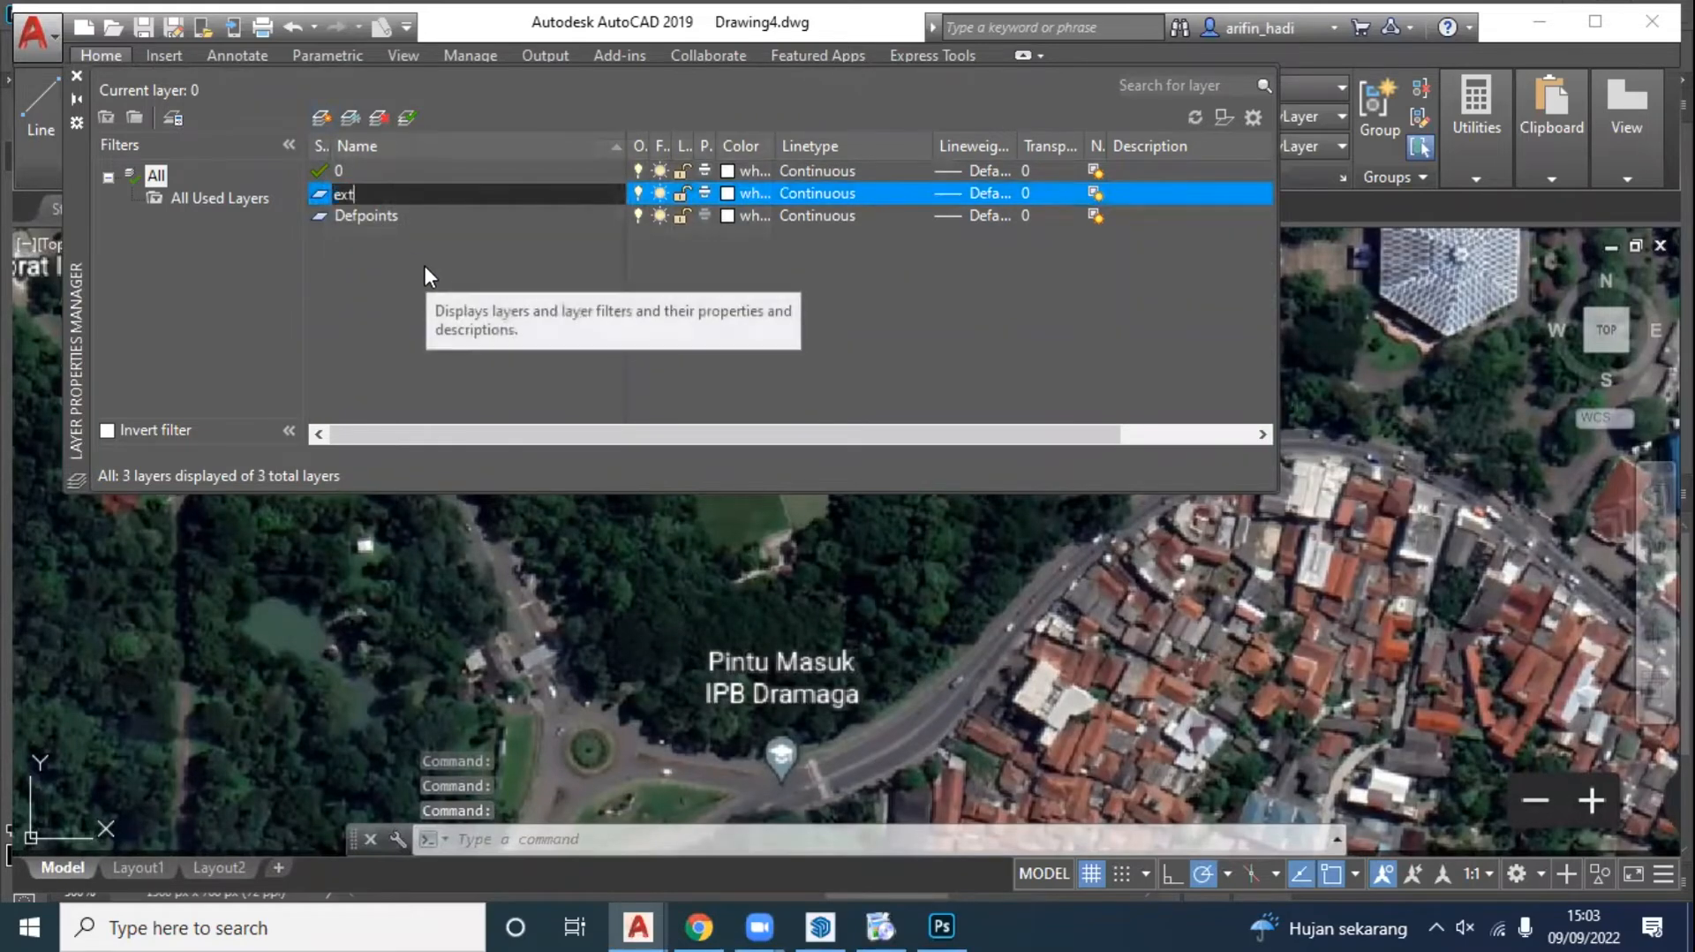
text(_ba)
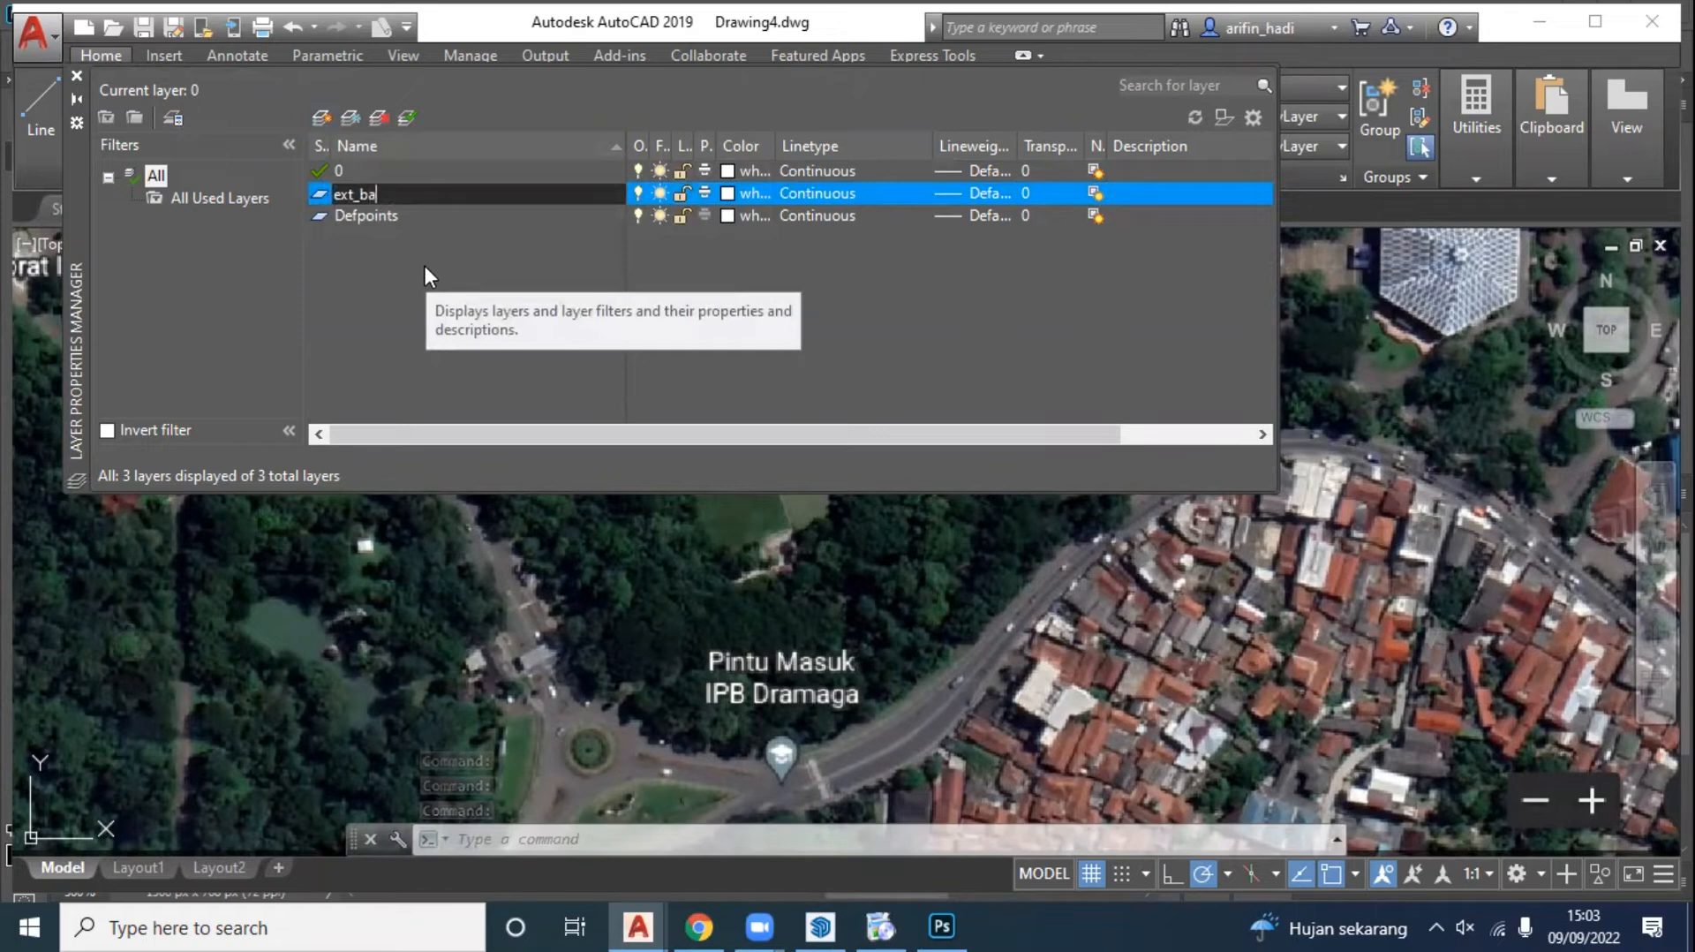
text(tas tapak)
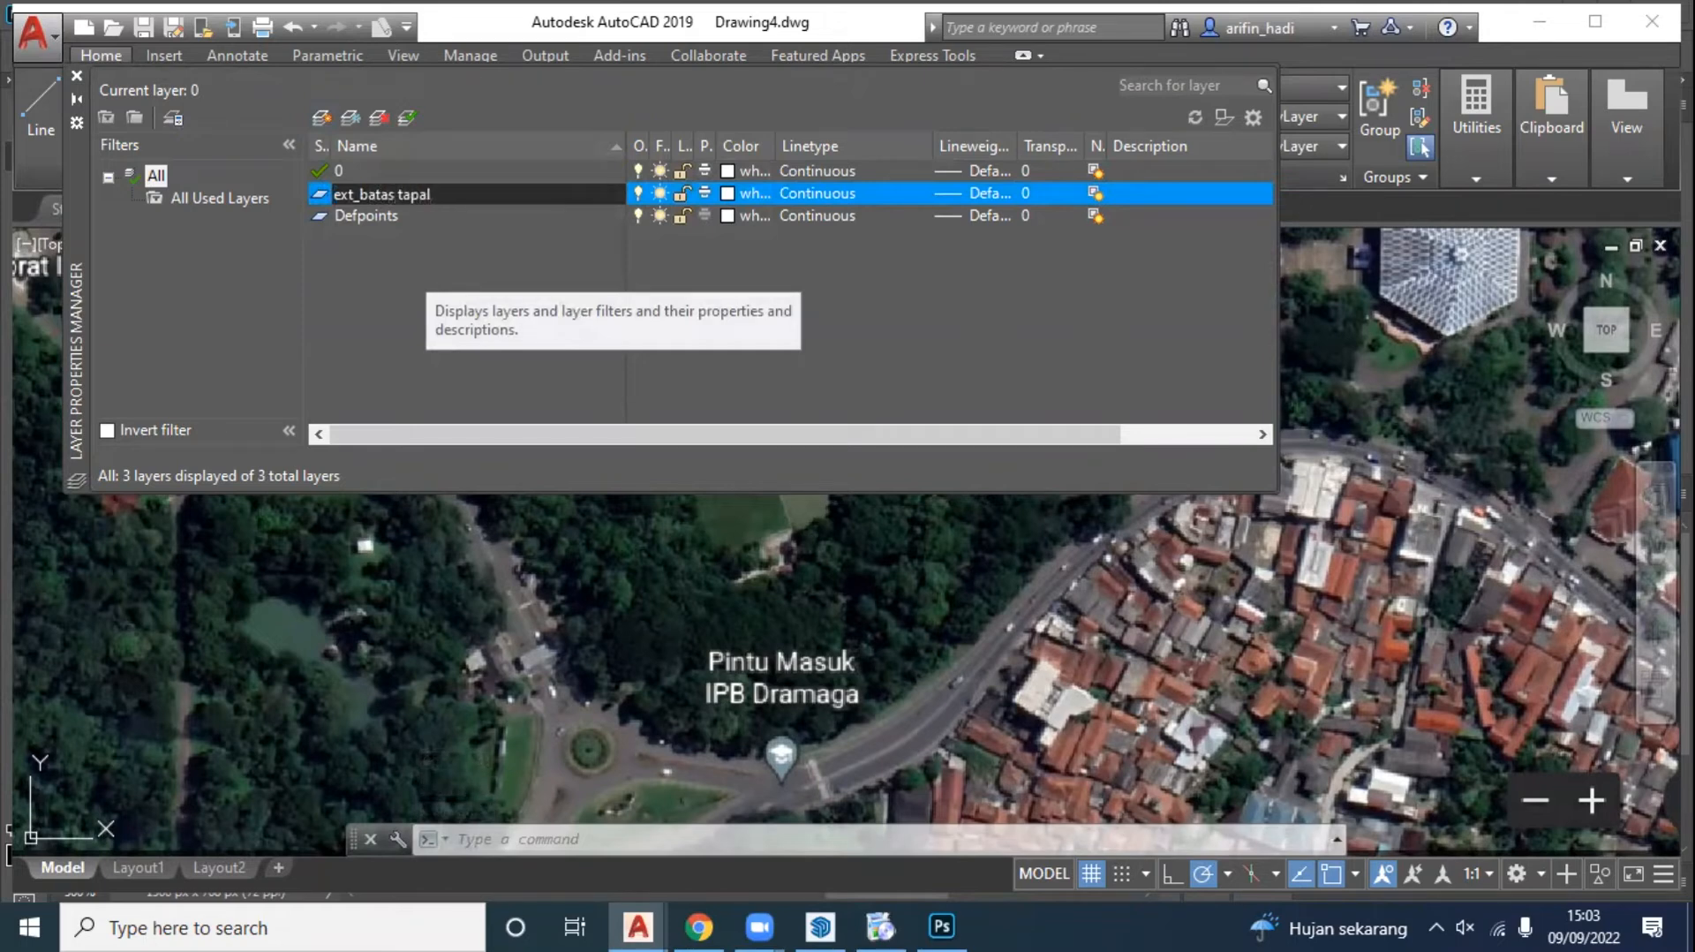
key(Return)
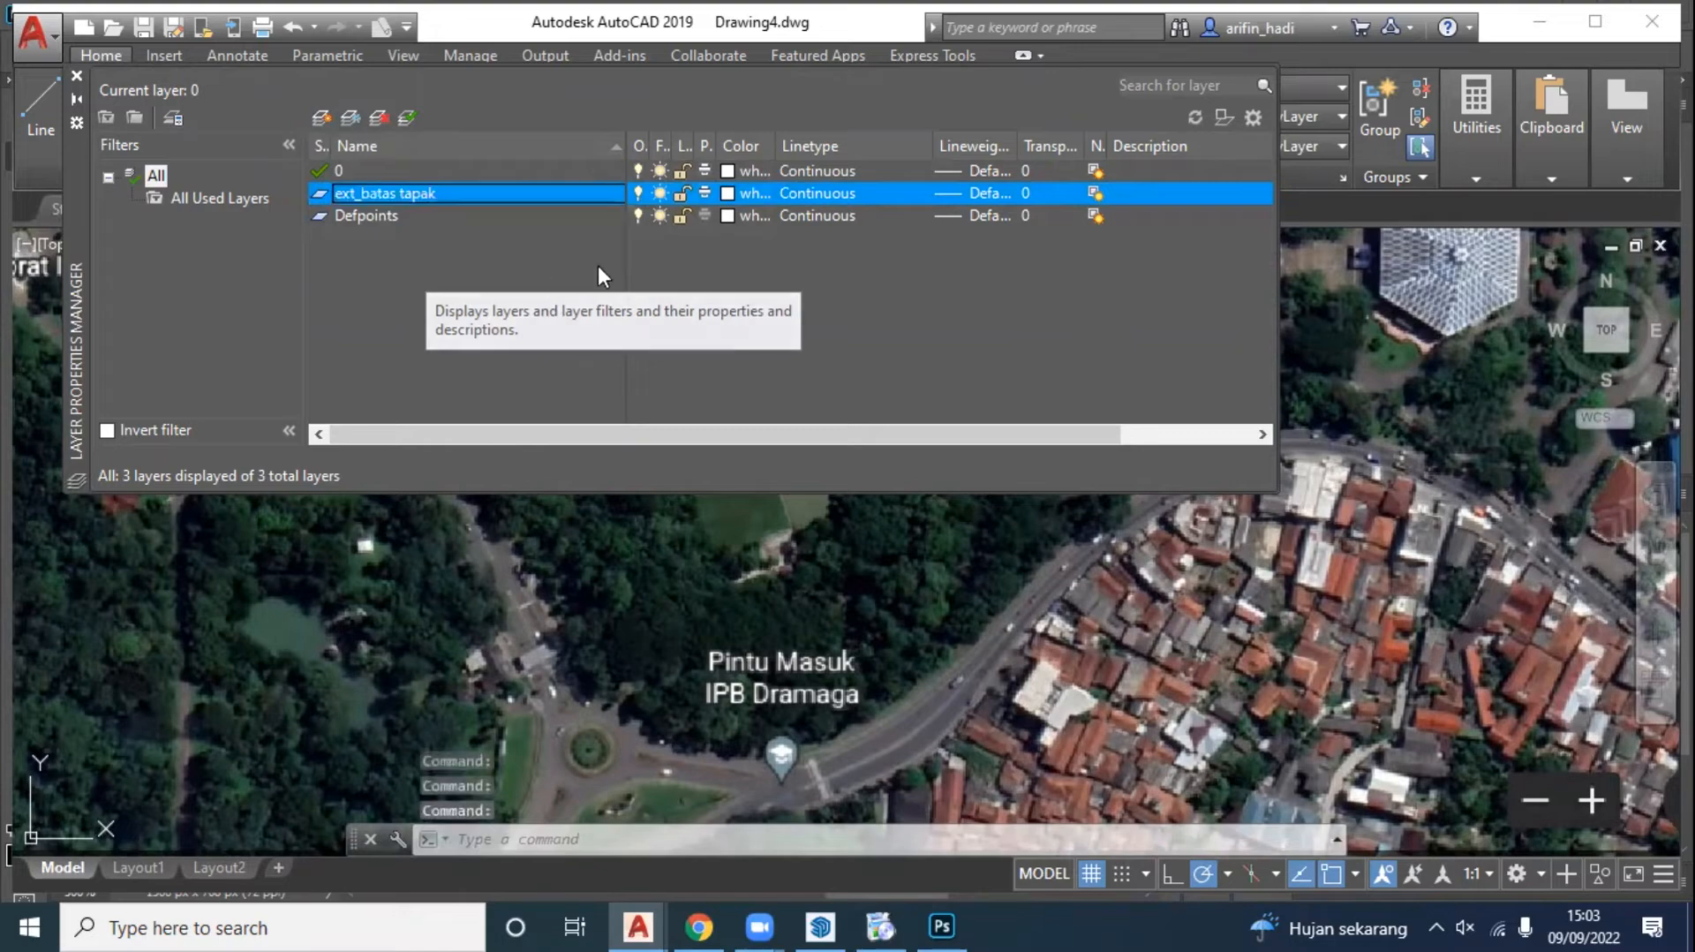
click(728, 192)
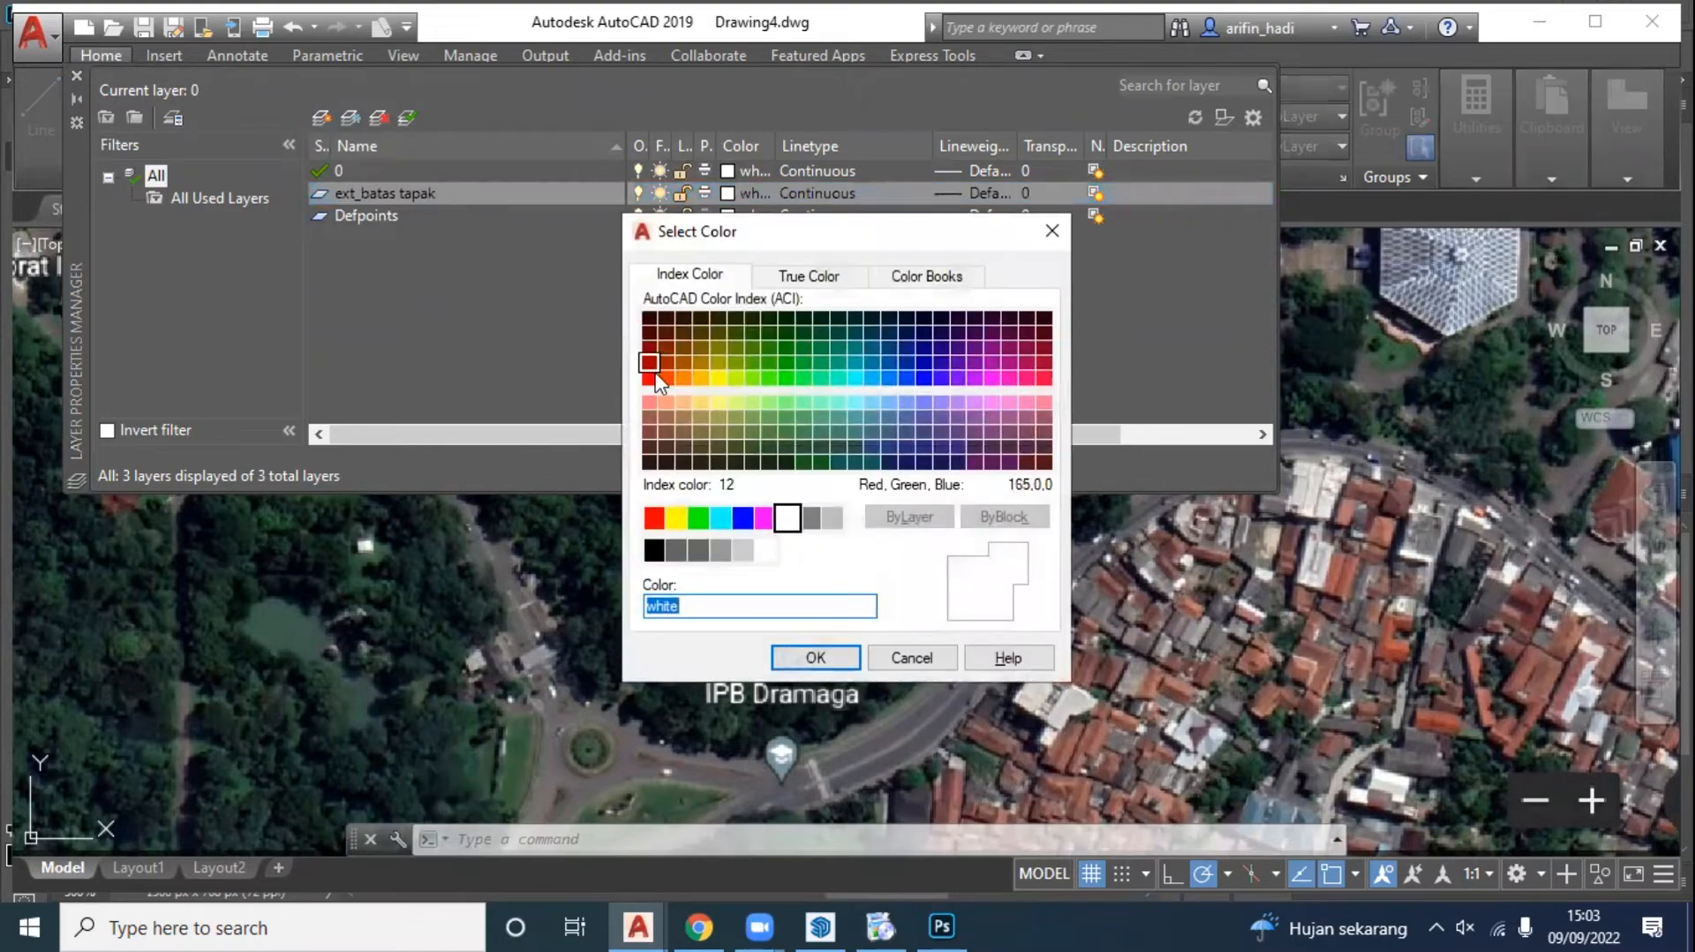
click(649, 378)
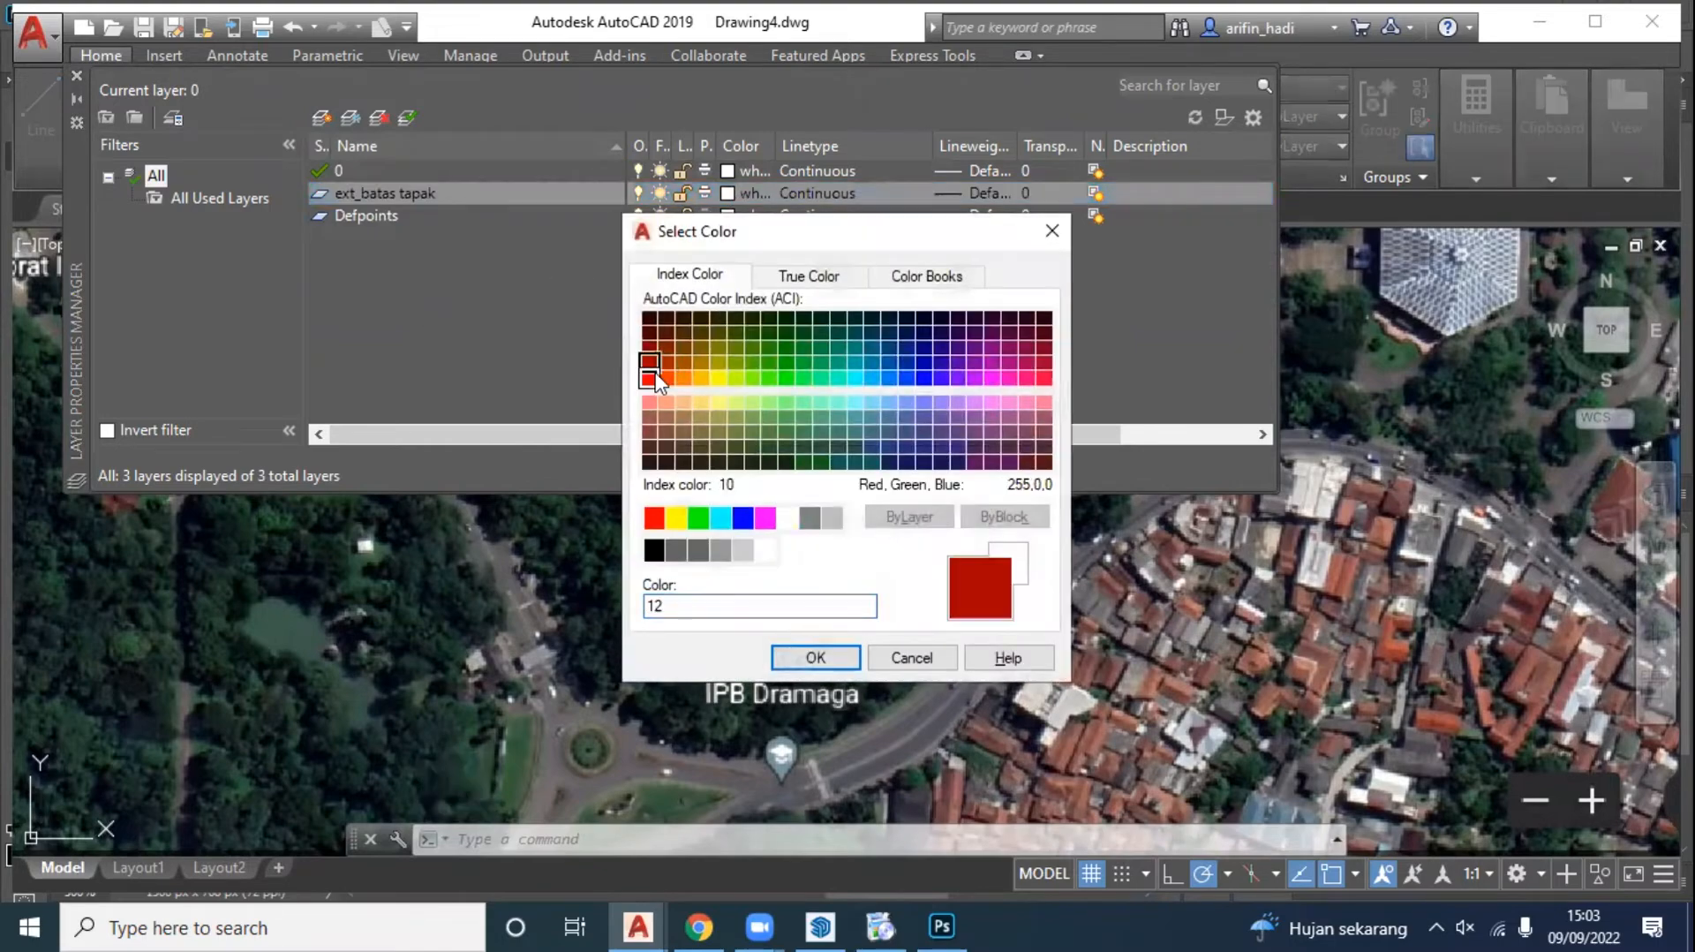
click(724, 385)
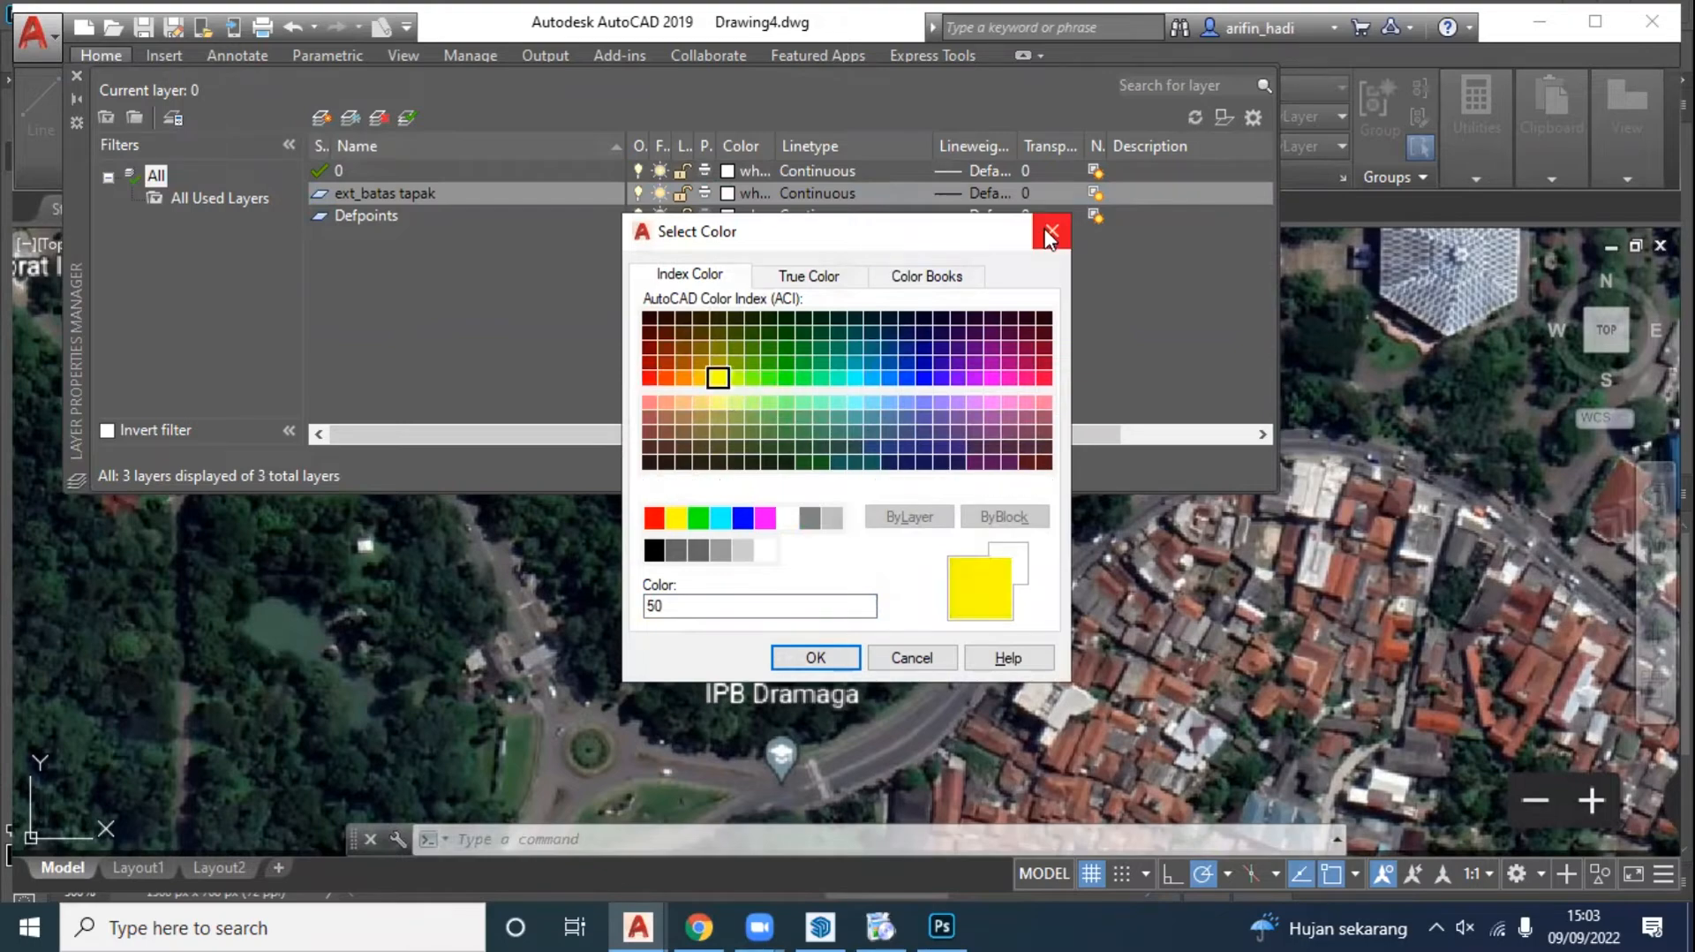
Step: Set the color of the ext_batas tapak layer to yellow index 50 and make that layer current
click(727, 193)
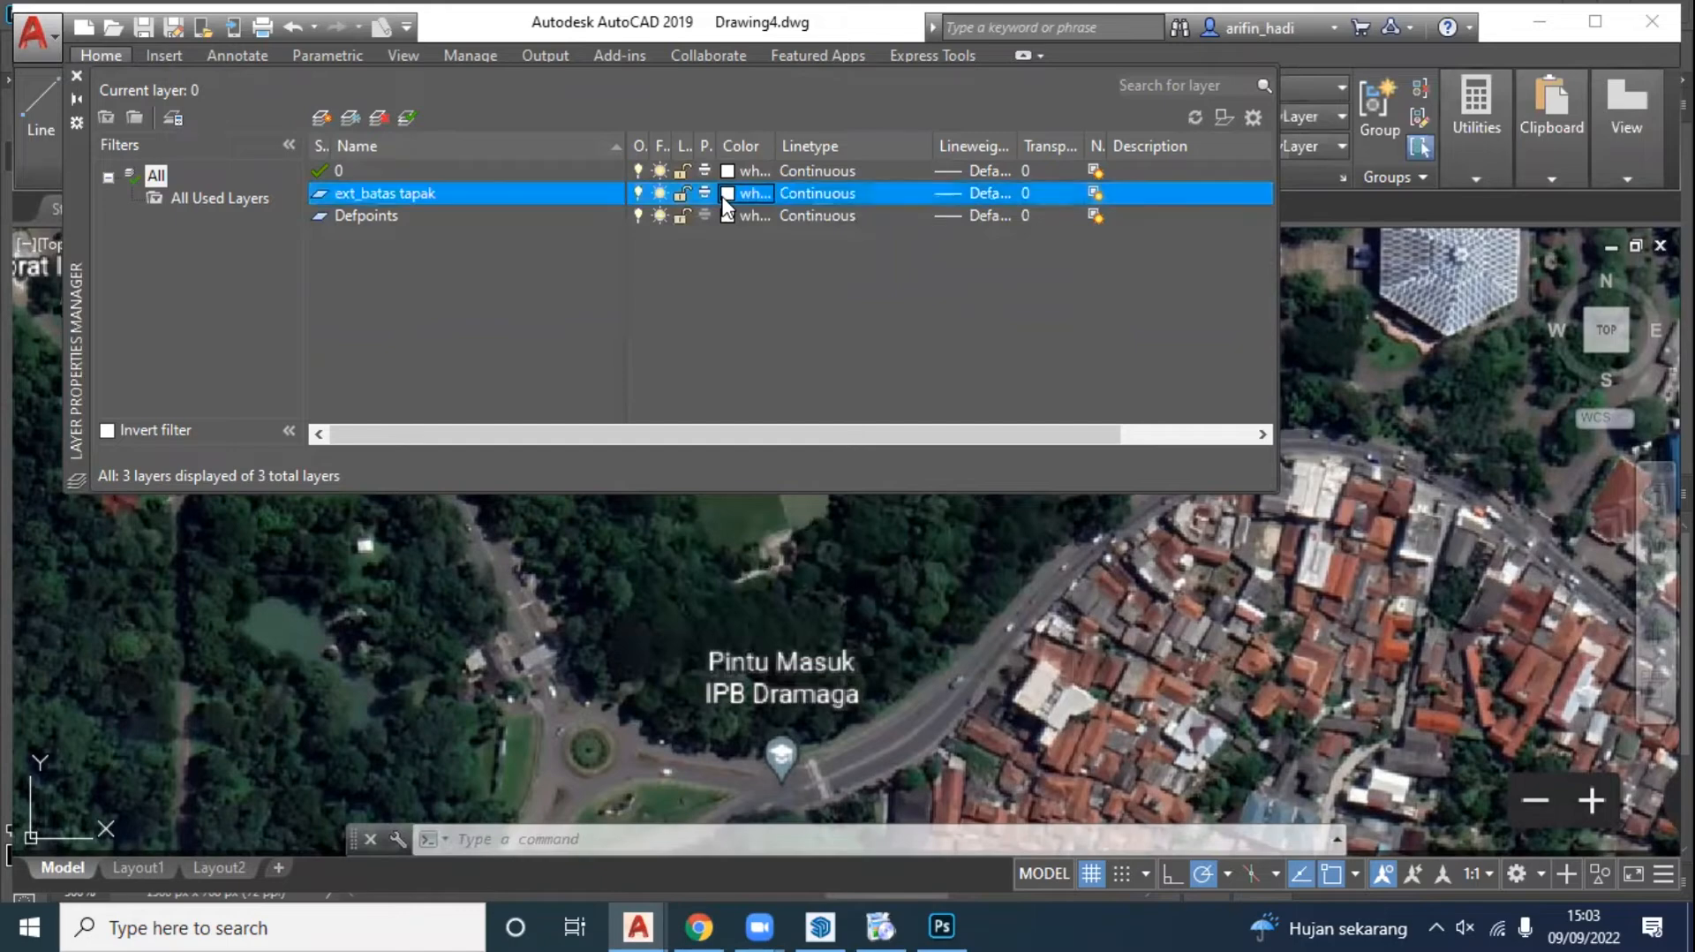
click(733, 379)
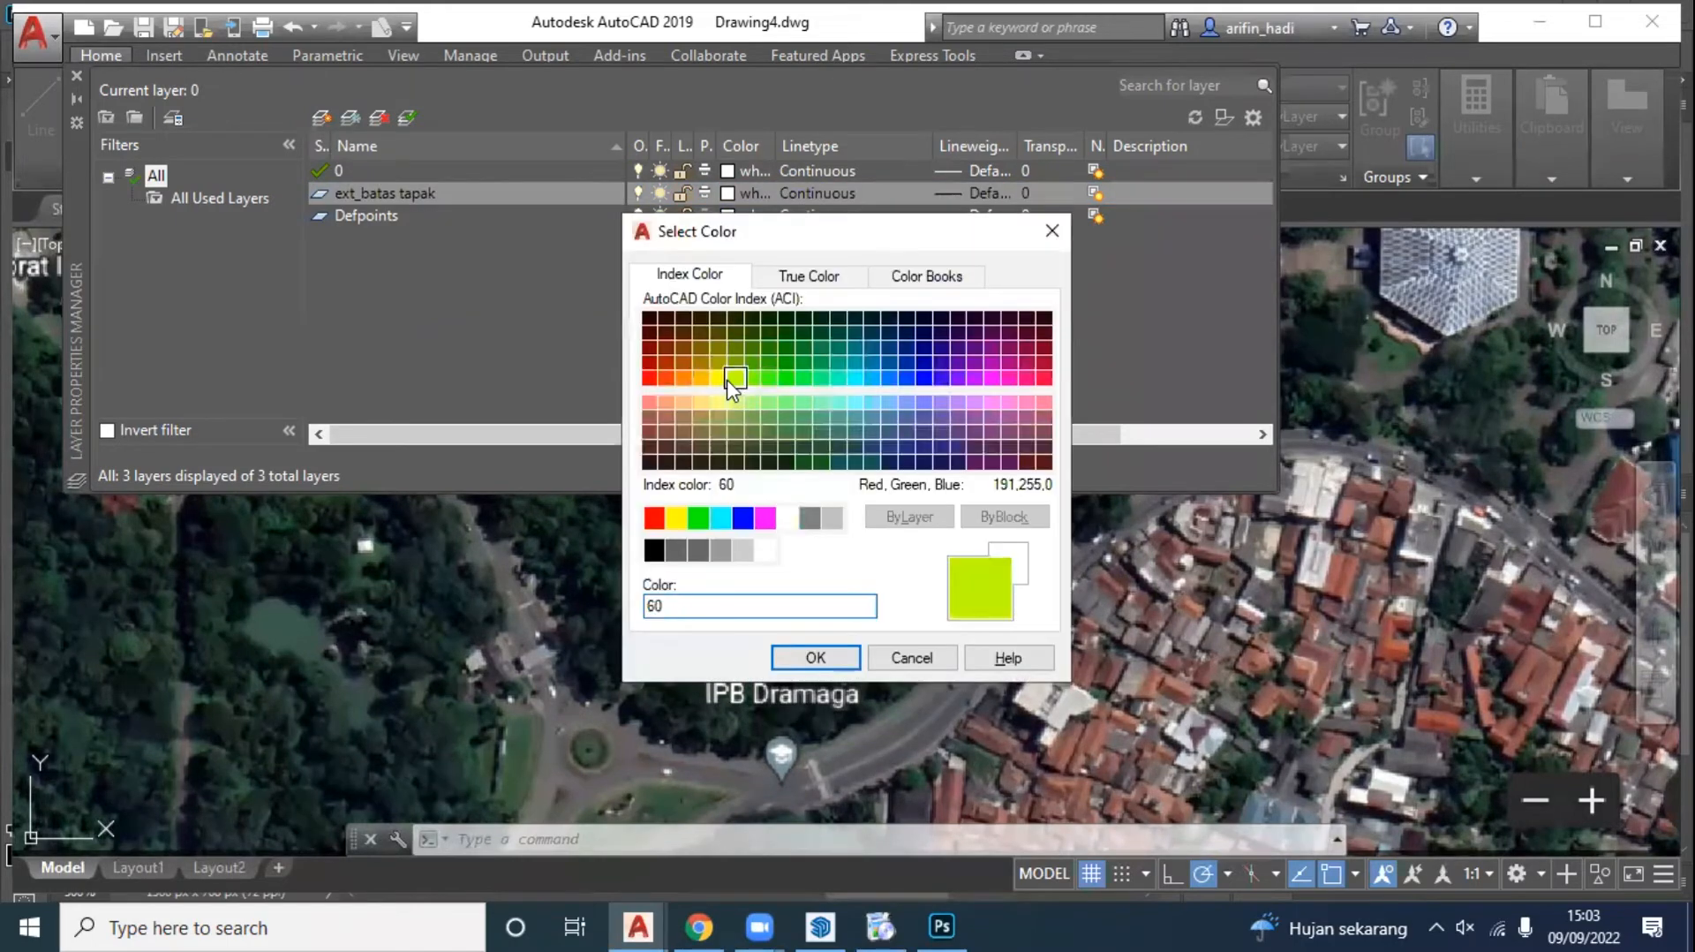
click(718, 378)
click(809, 659)
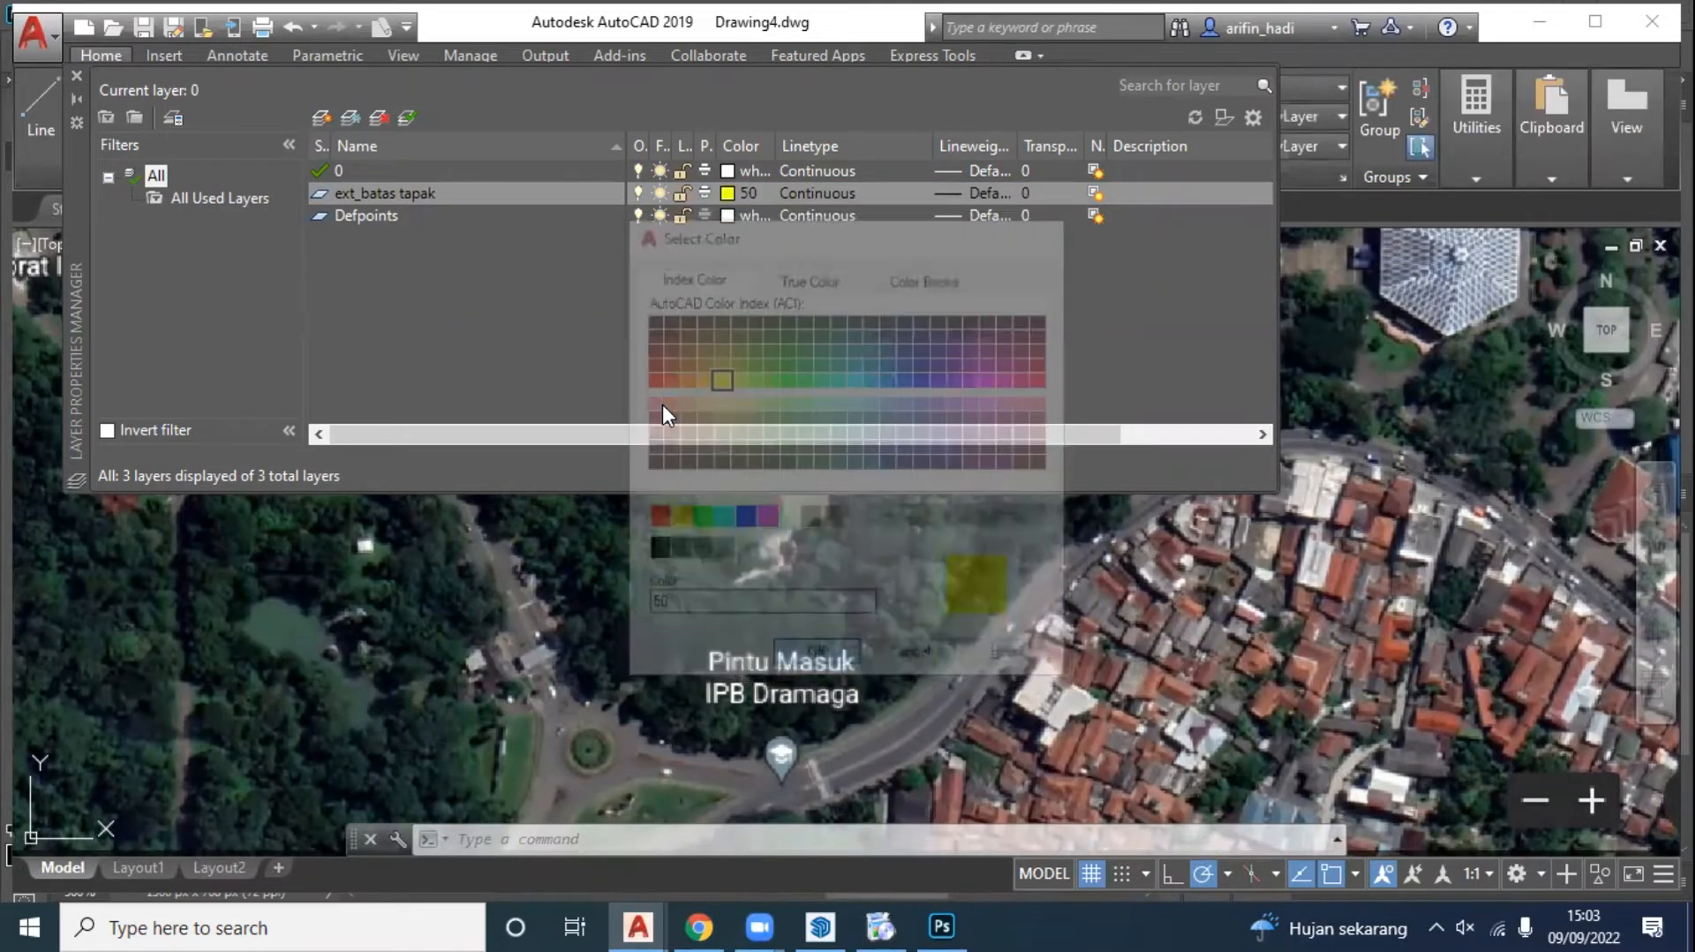
click(405, 115)
Step: Load the DASHED linetype from acad.lin and assign it to the ext_batas tapak layer
click(844, 196)
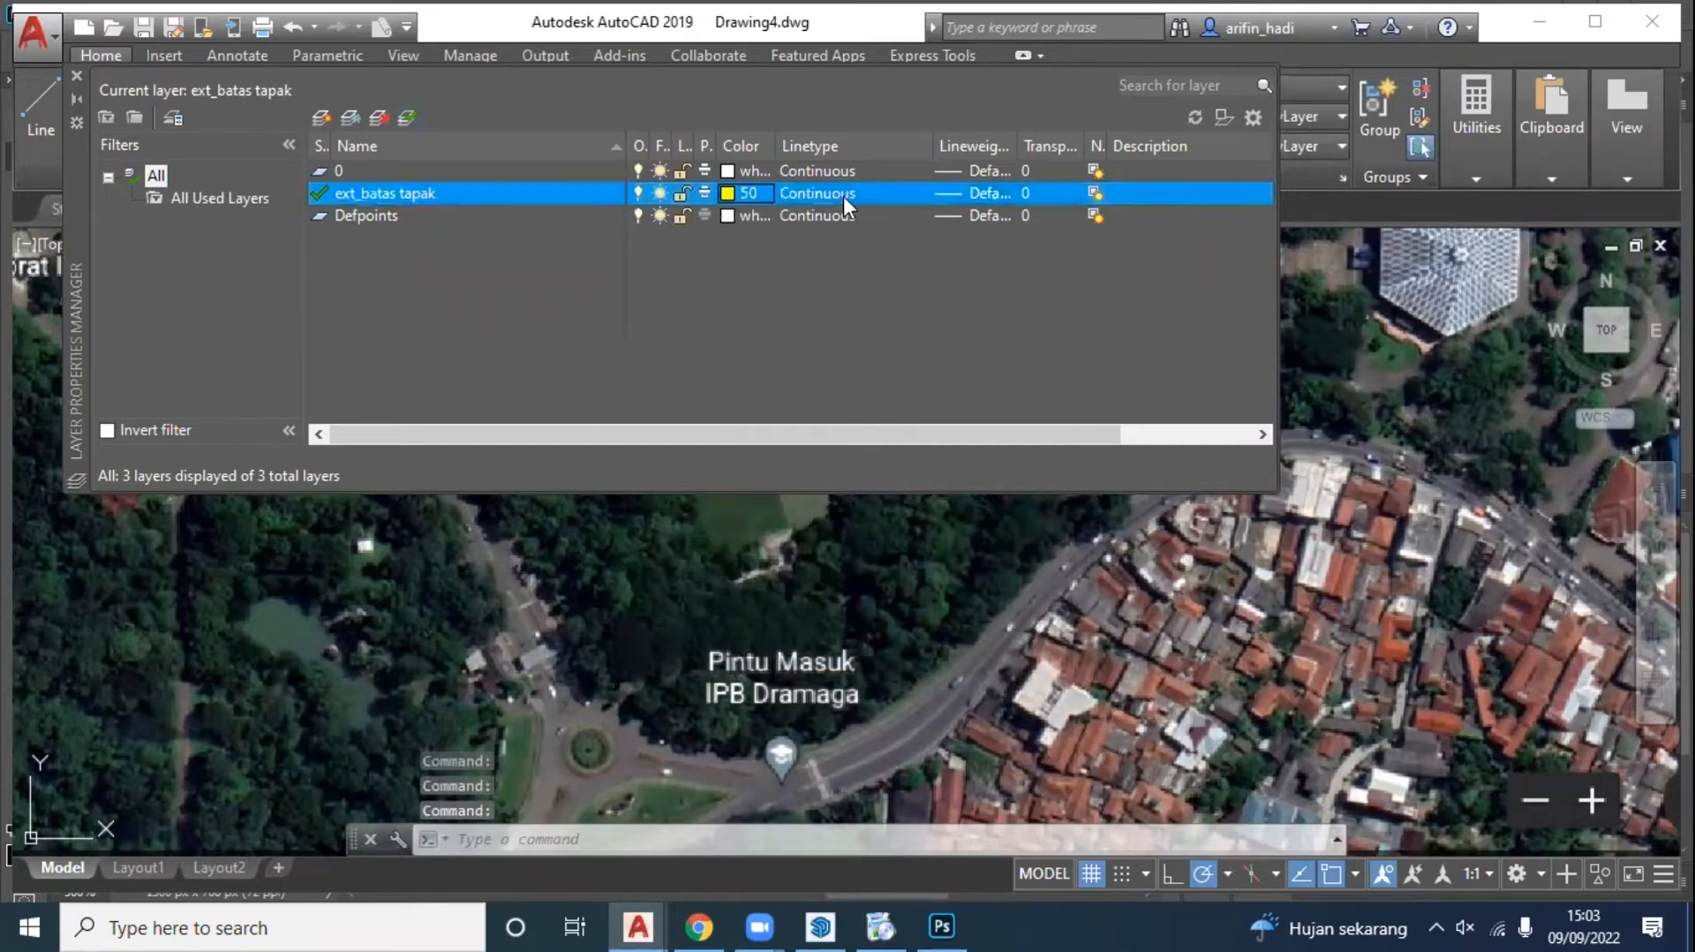
click(900, 596)
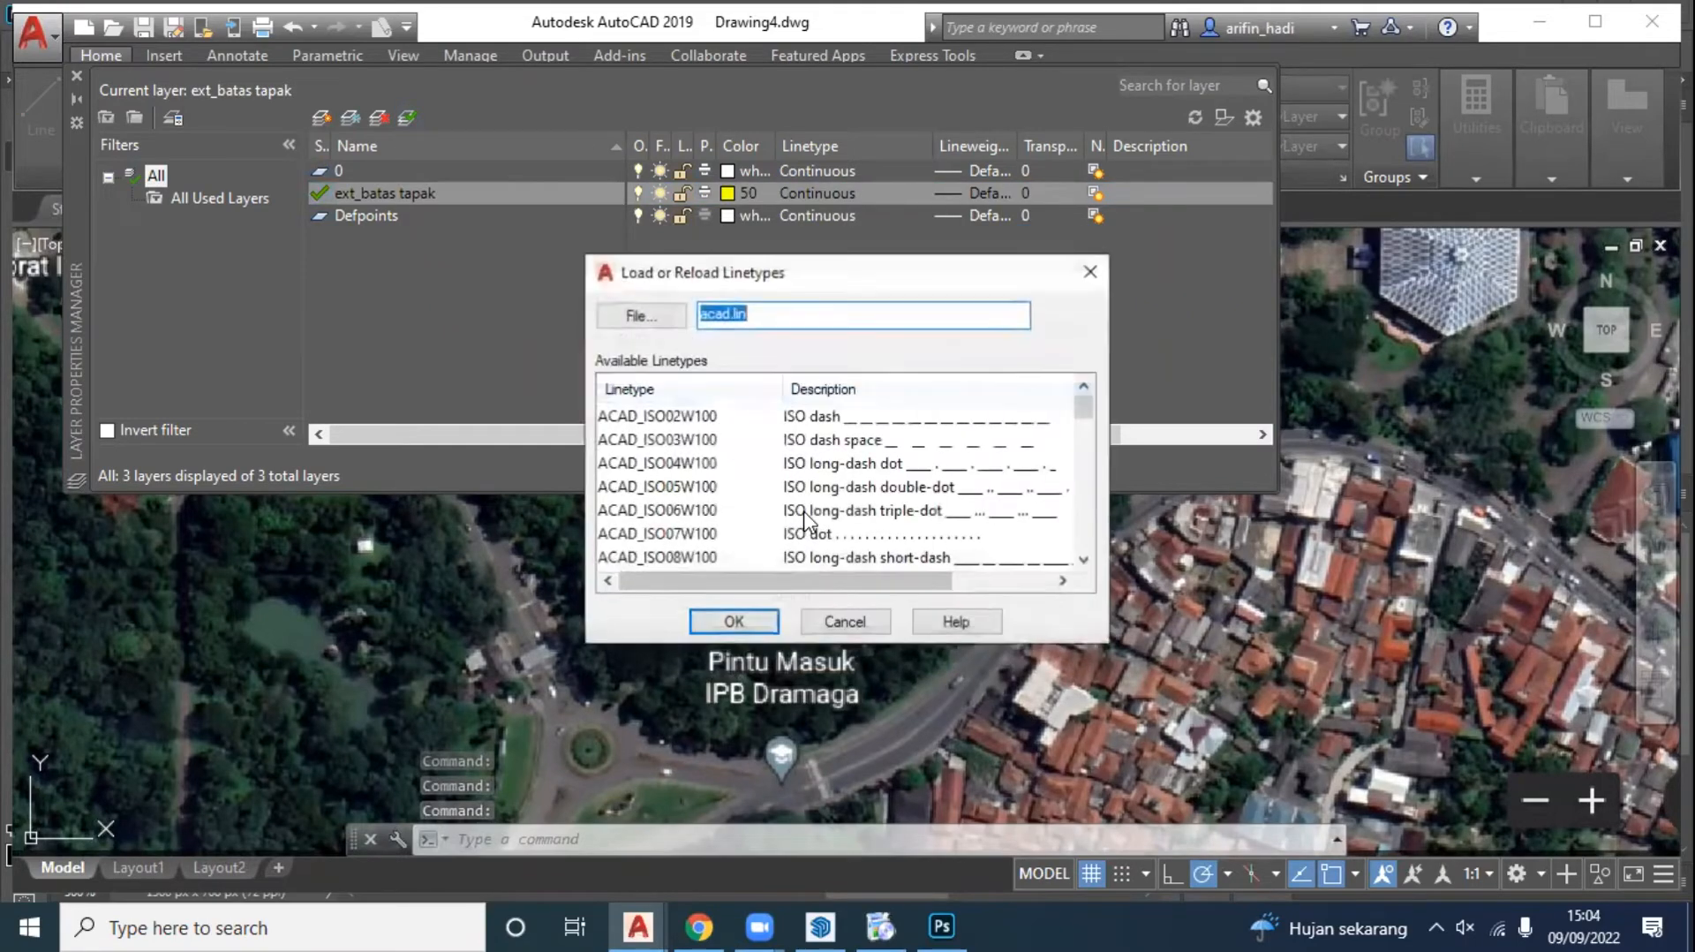
scroll(831, 538, down, 2)
scroll(829, 535, down, 1)
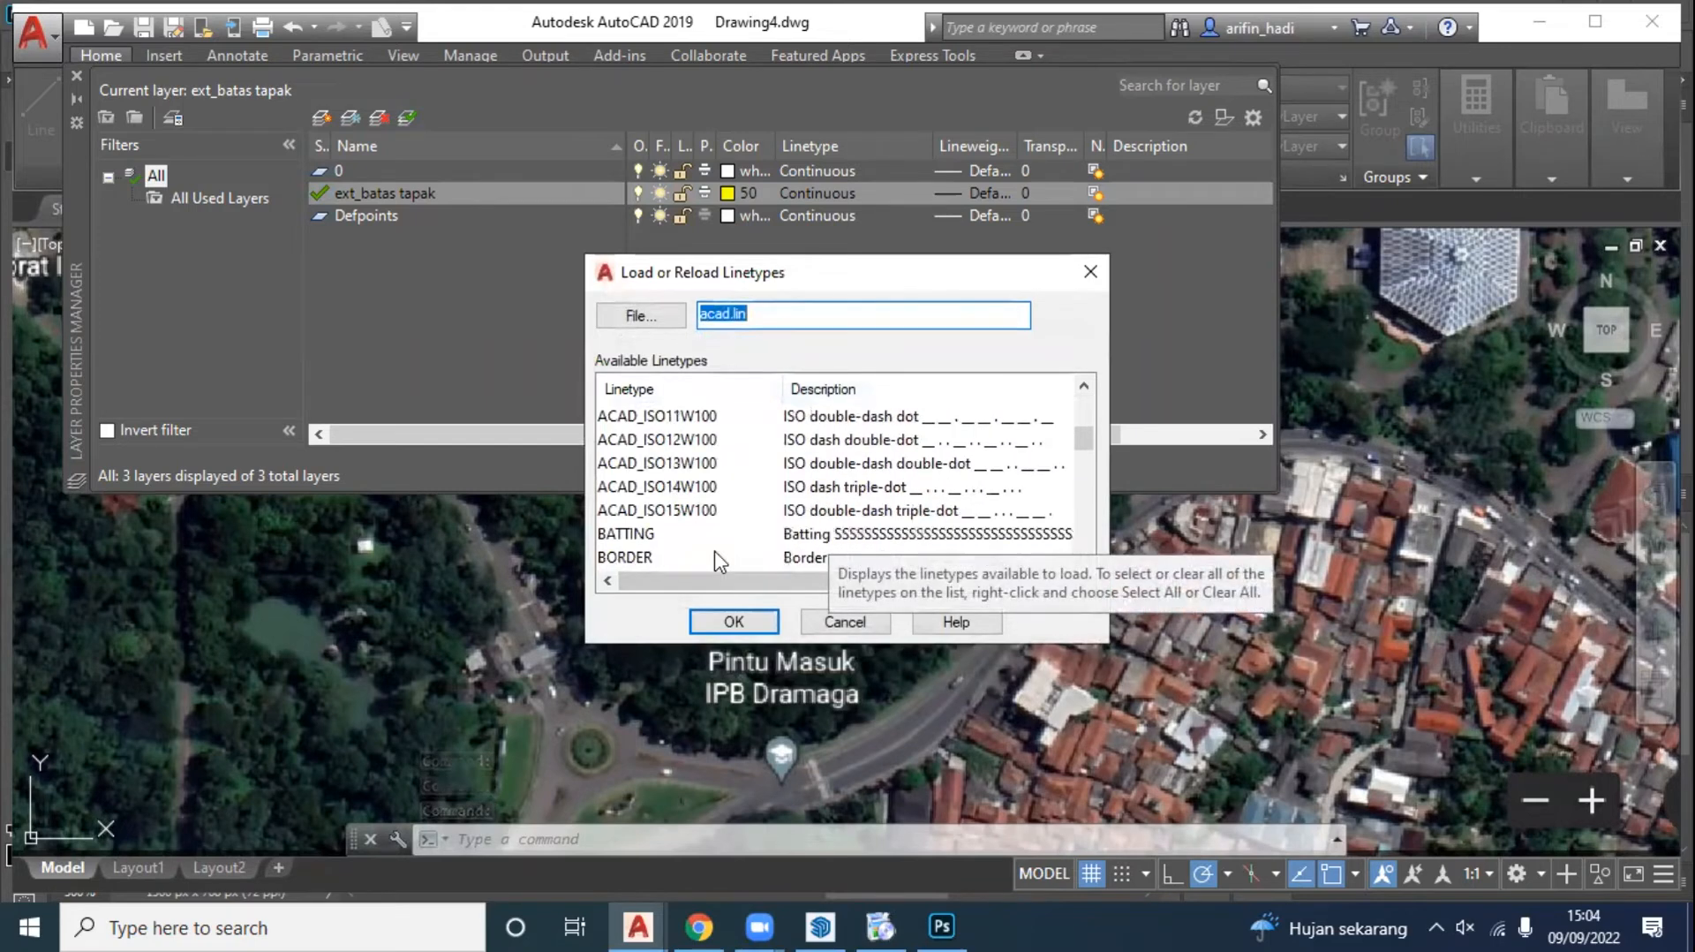
scroll(733, 529, down, 2)
scroll(738, 525, down, 1)
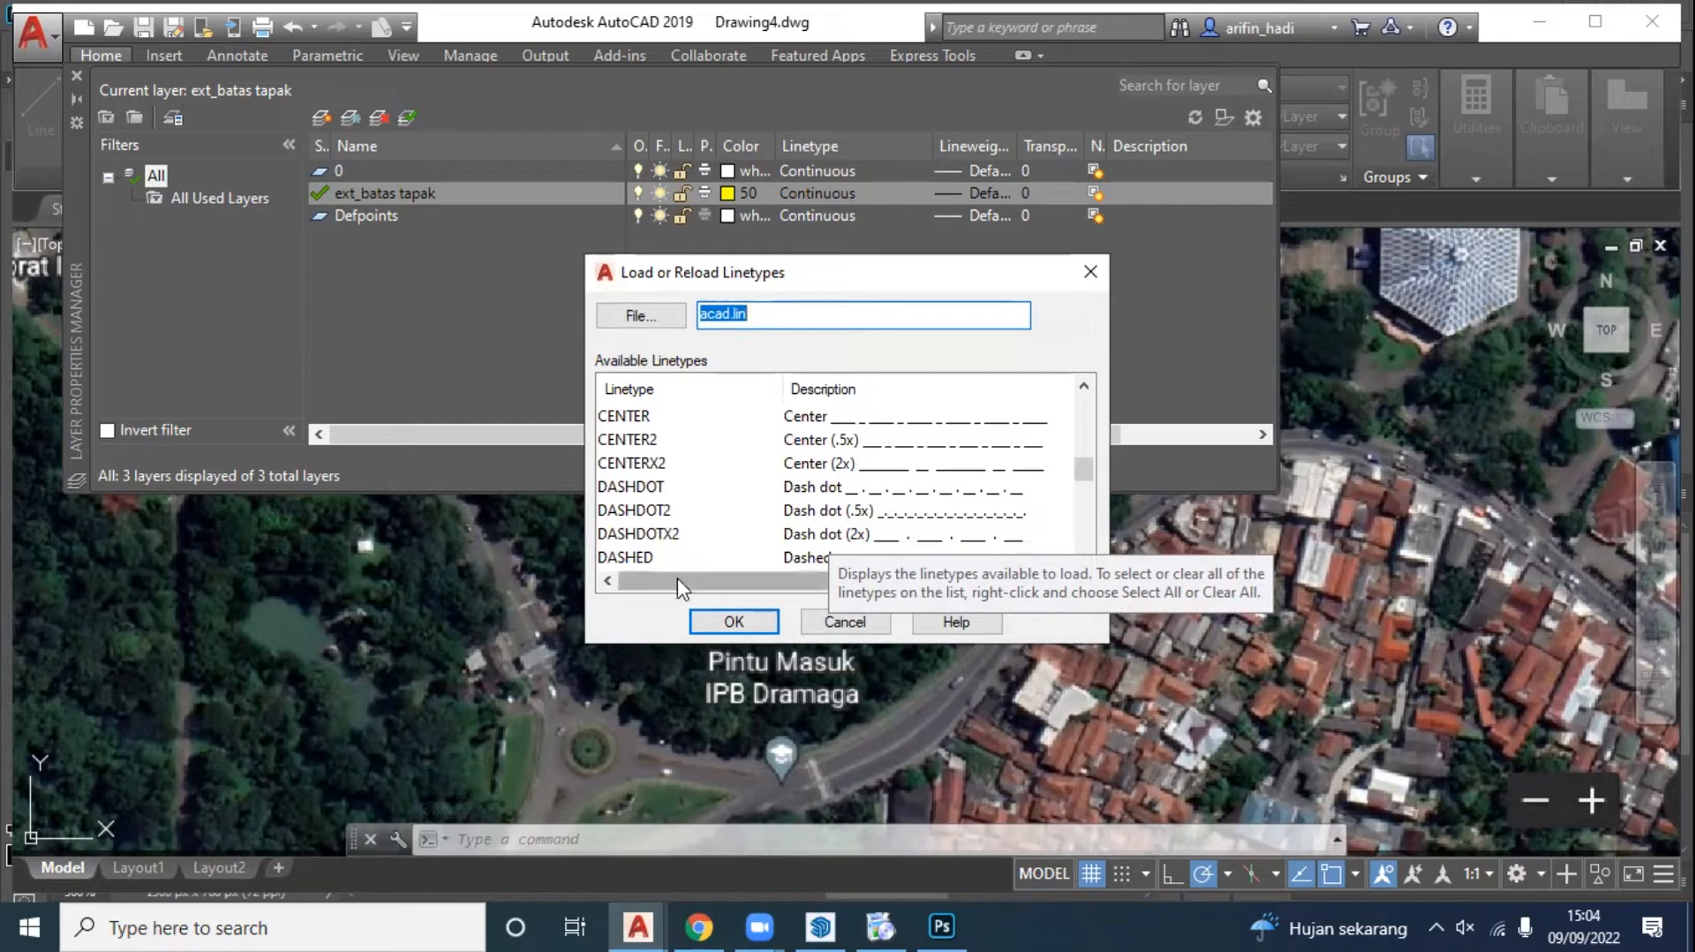
scroll(689, 570, down, 1)
click(625, 486)
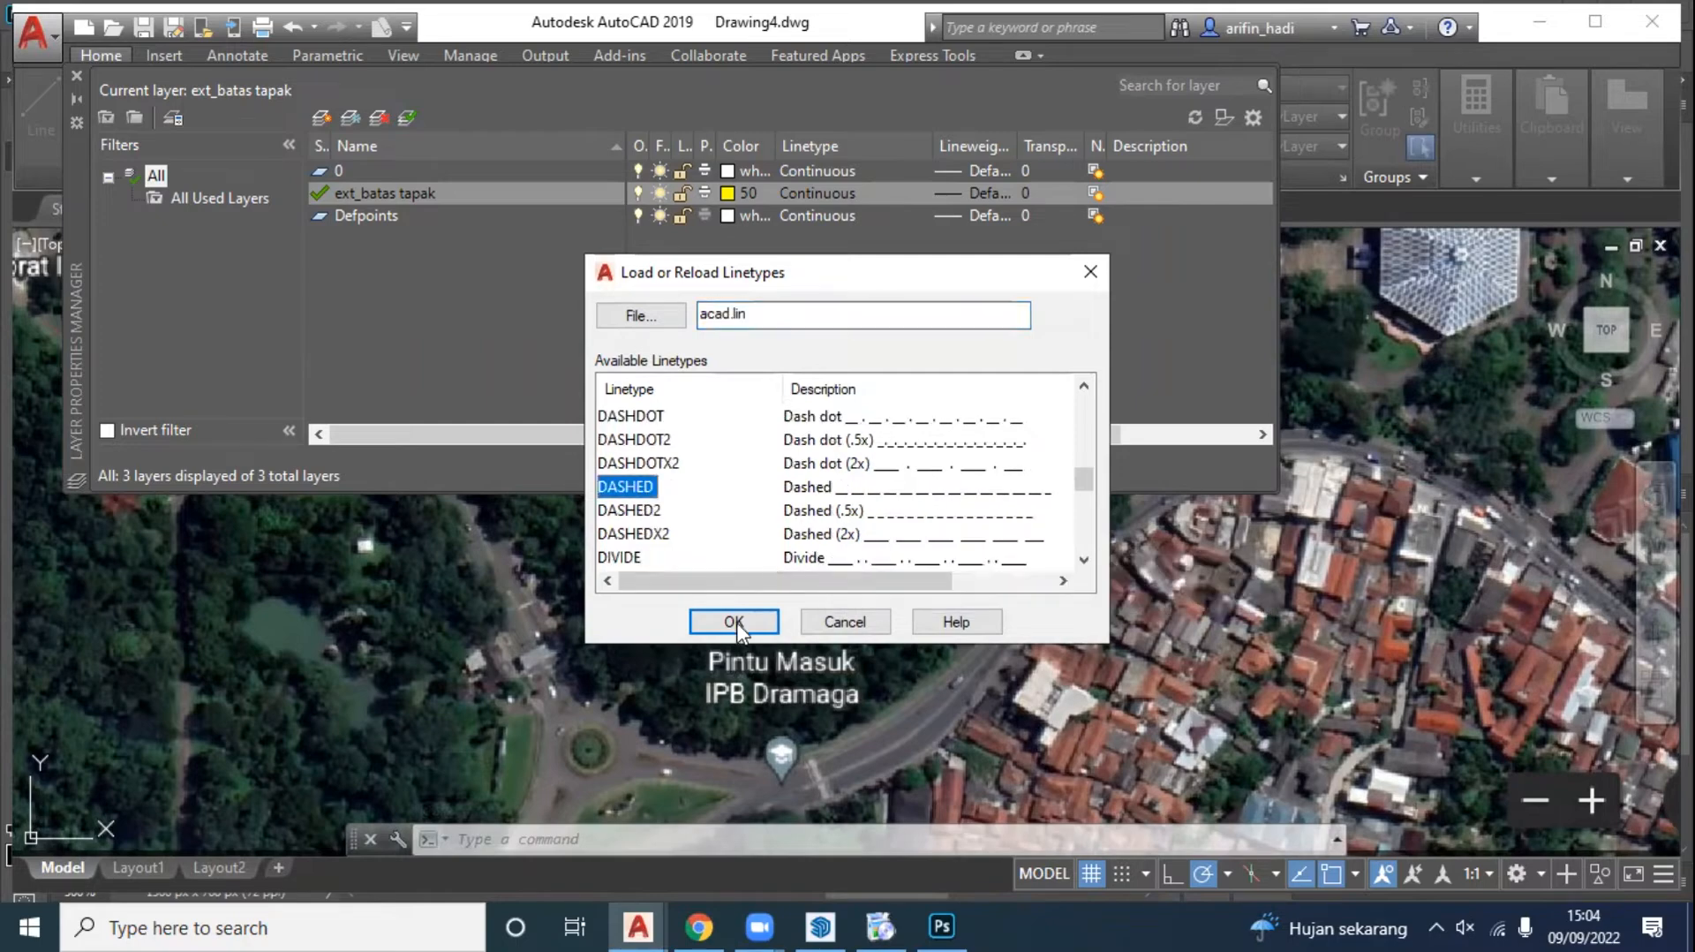
click(734, 621)
click(636, 417)
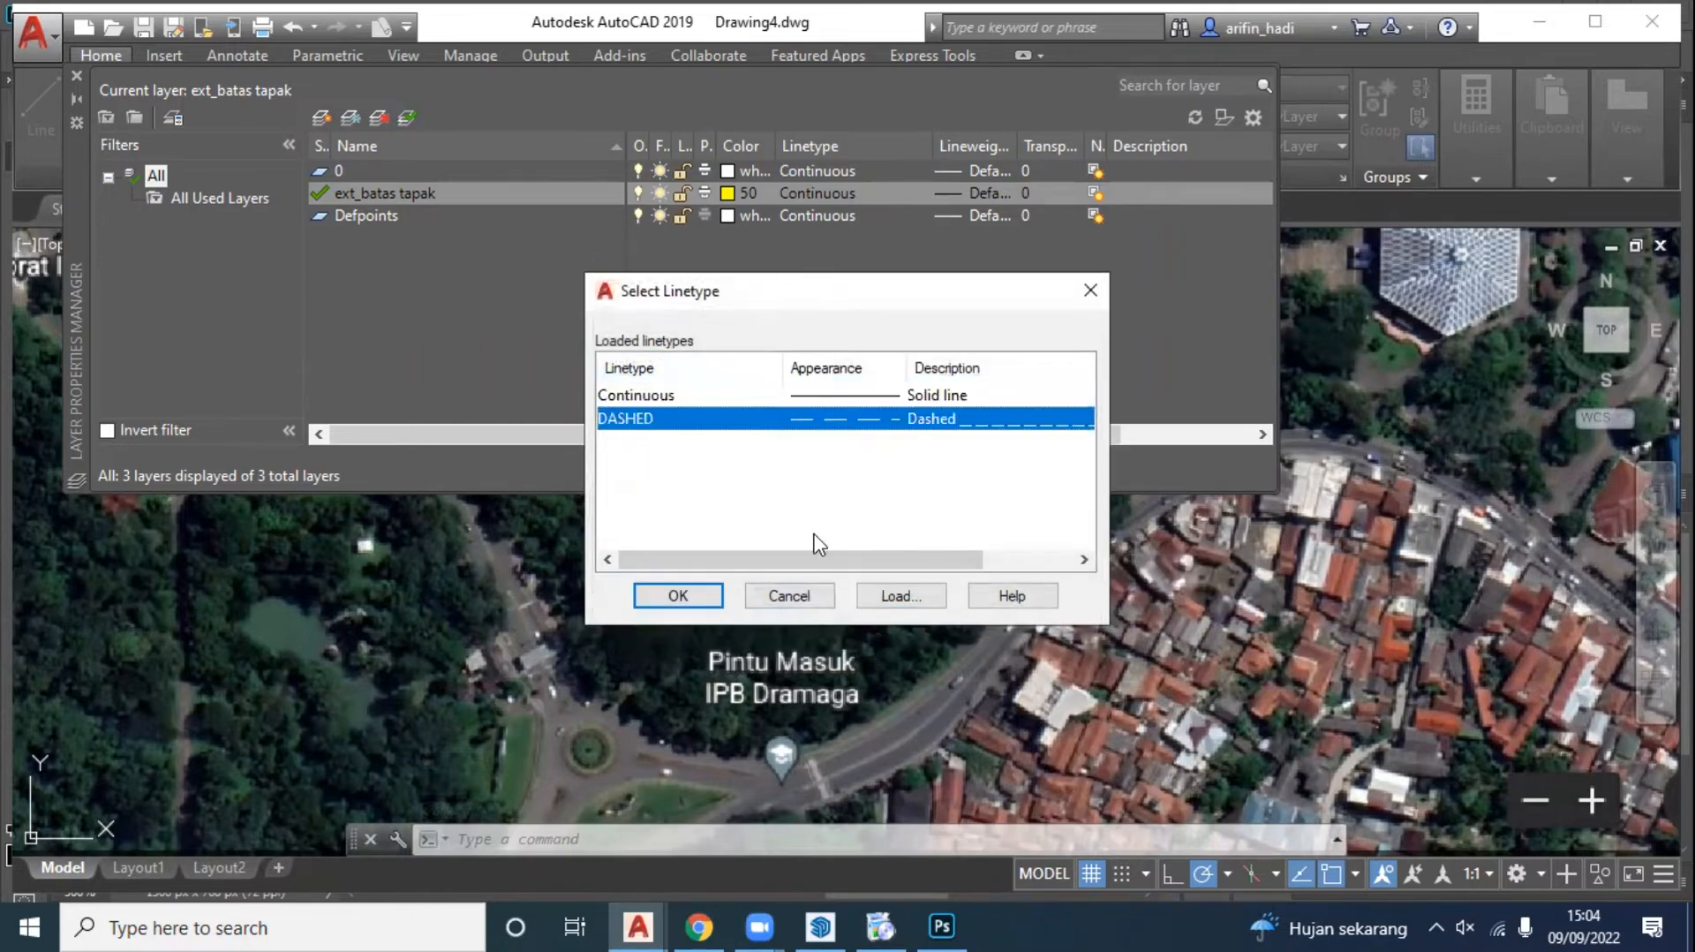
click(678, 595)
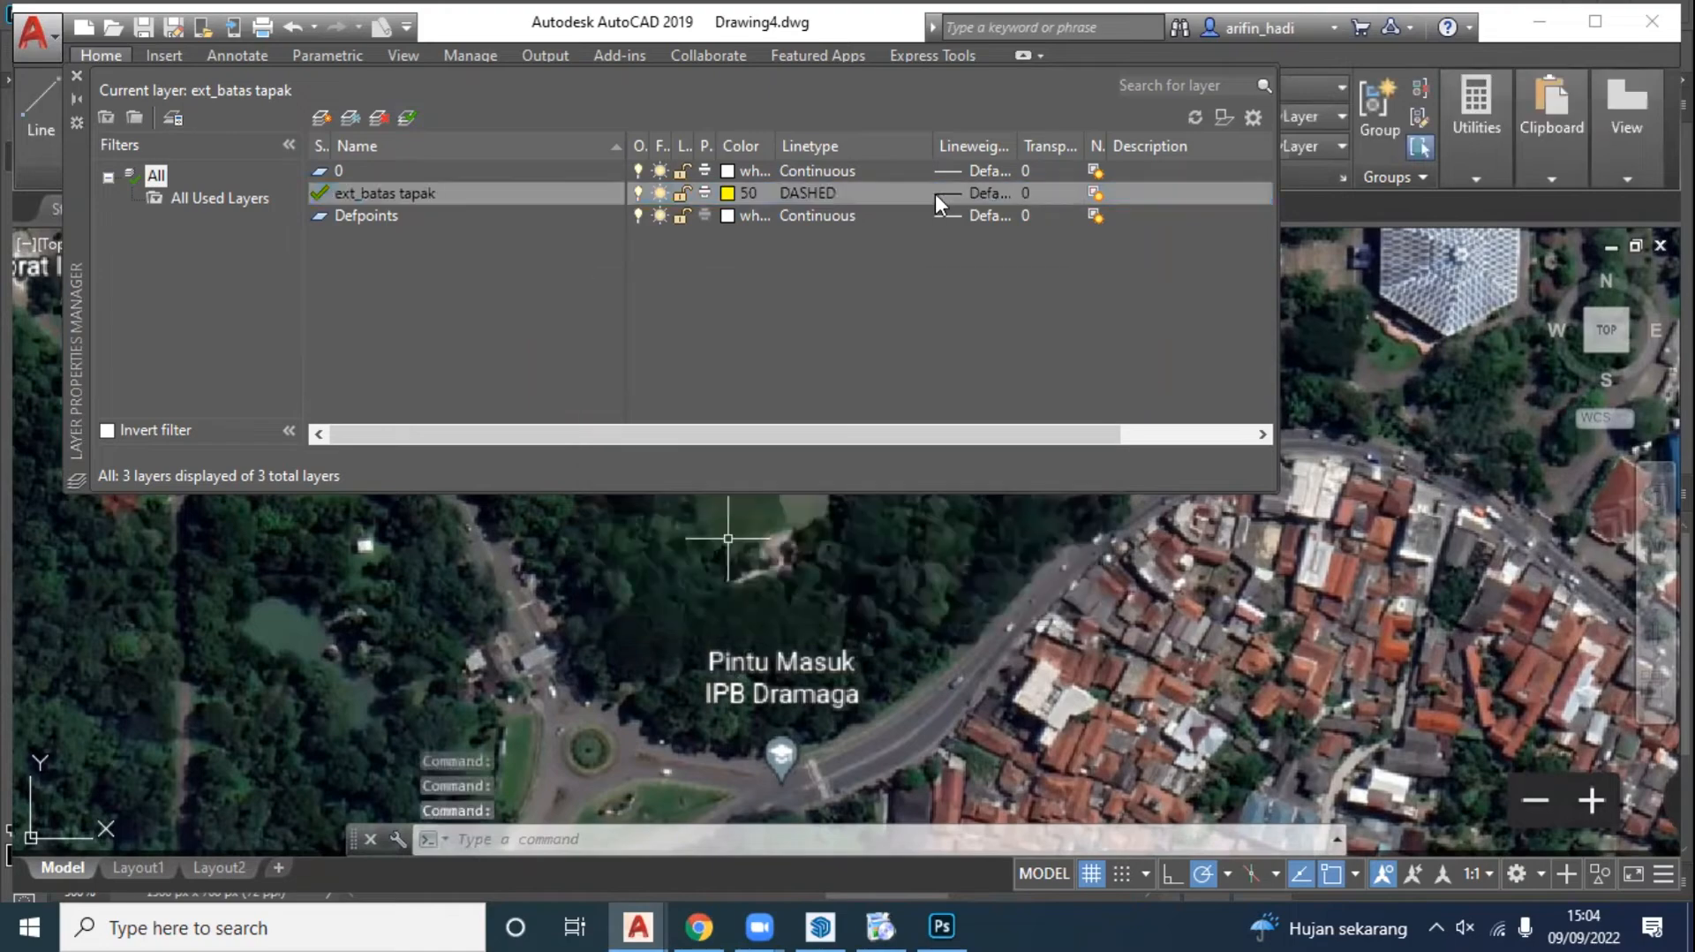
Step: Set the ext_batas tapak layer's lineweight to 0.30 mm and close the layer manager
click(935, 193)
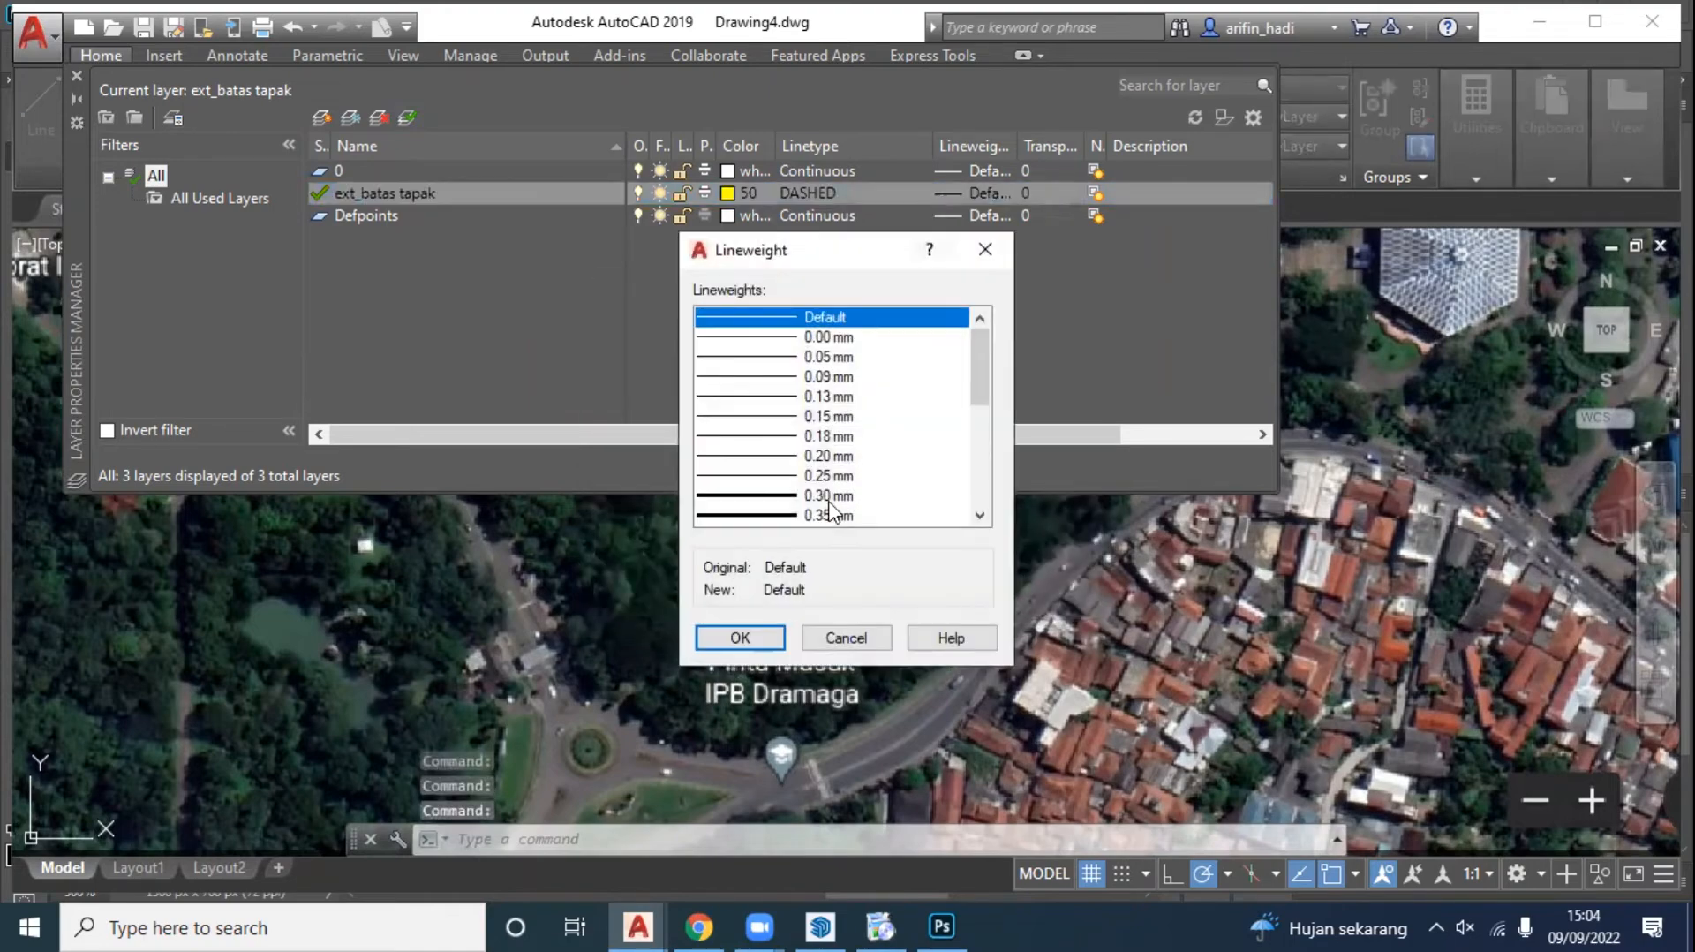
click(826, 501)
click(746, 638)
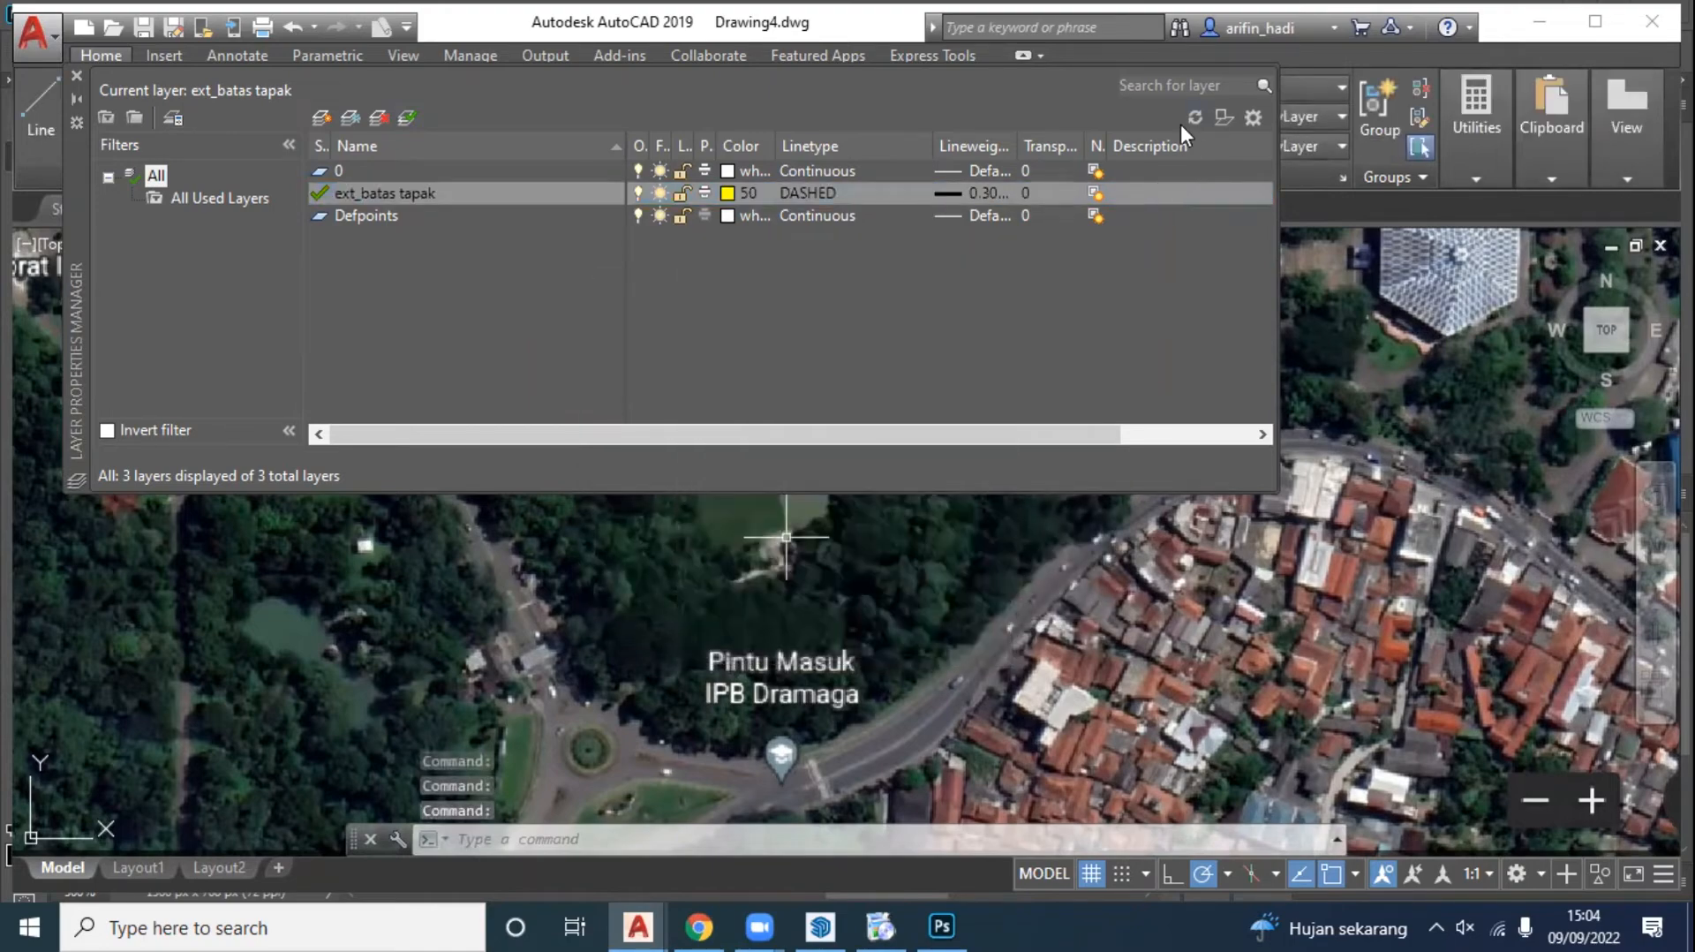
click(77, 76)
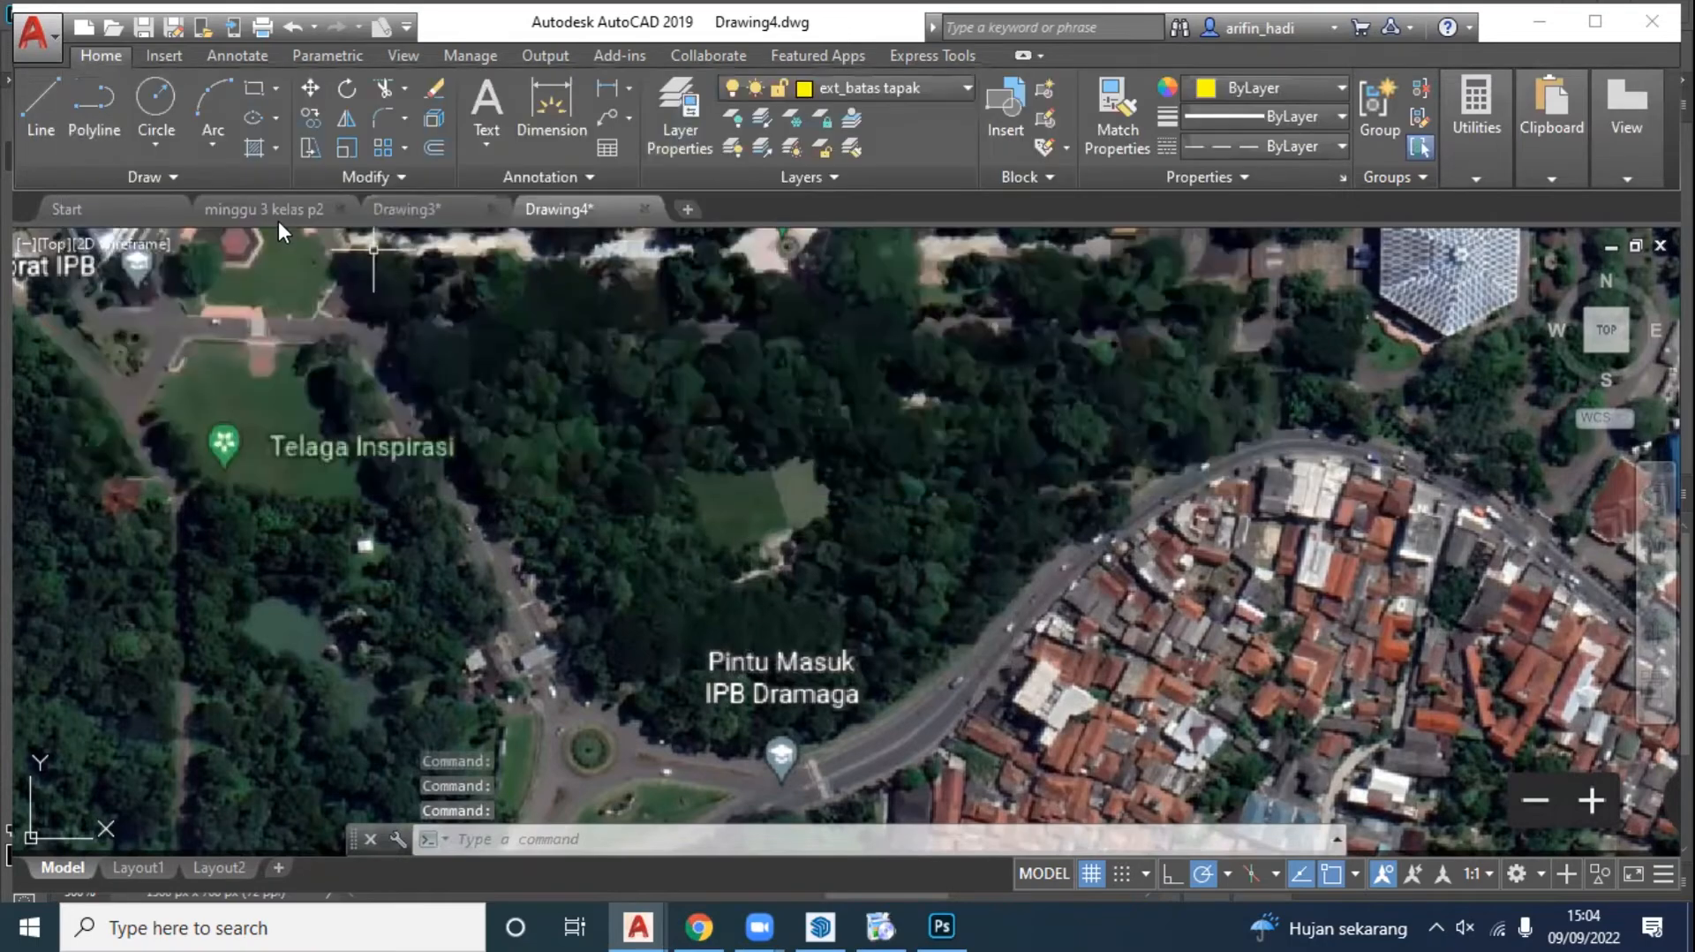
Step: Start a boundary polyline northeast of Telaga Inspirasi: about 354 m due east, a slanted segment southeast, and about 18 m down to the main road
click(94, 99)
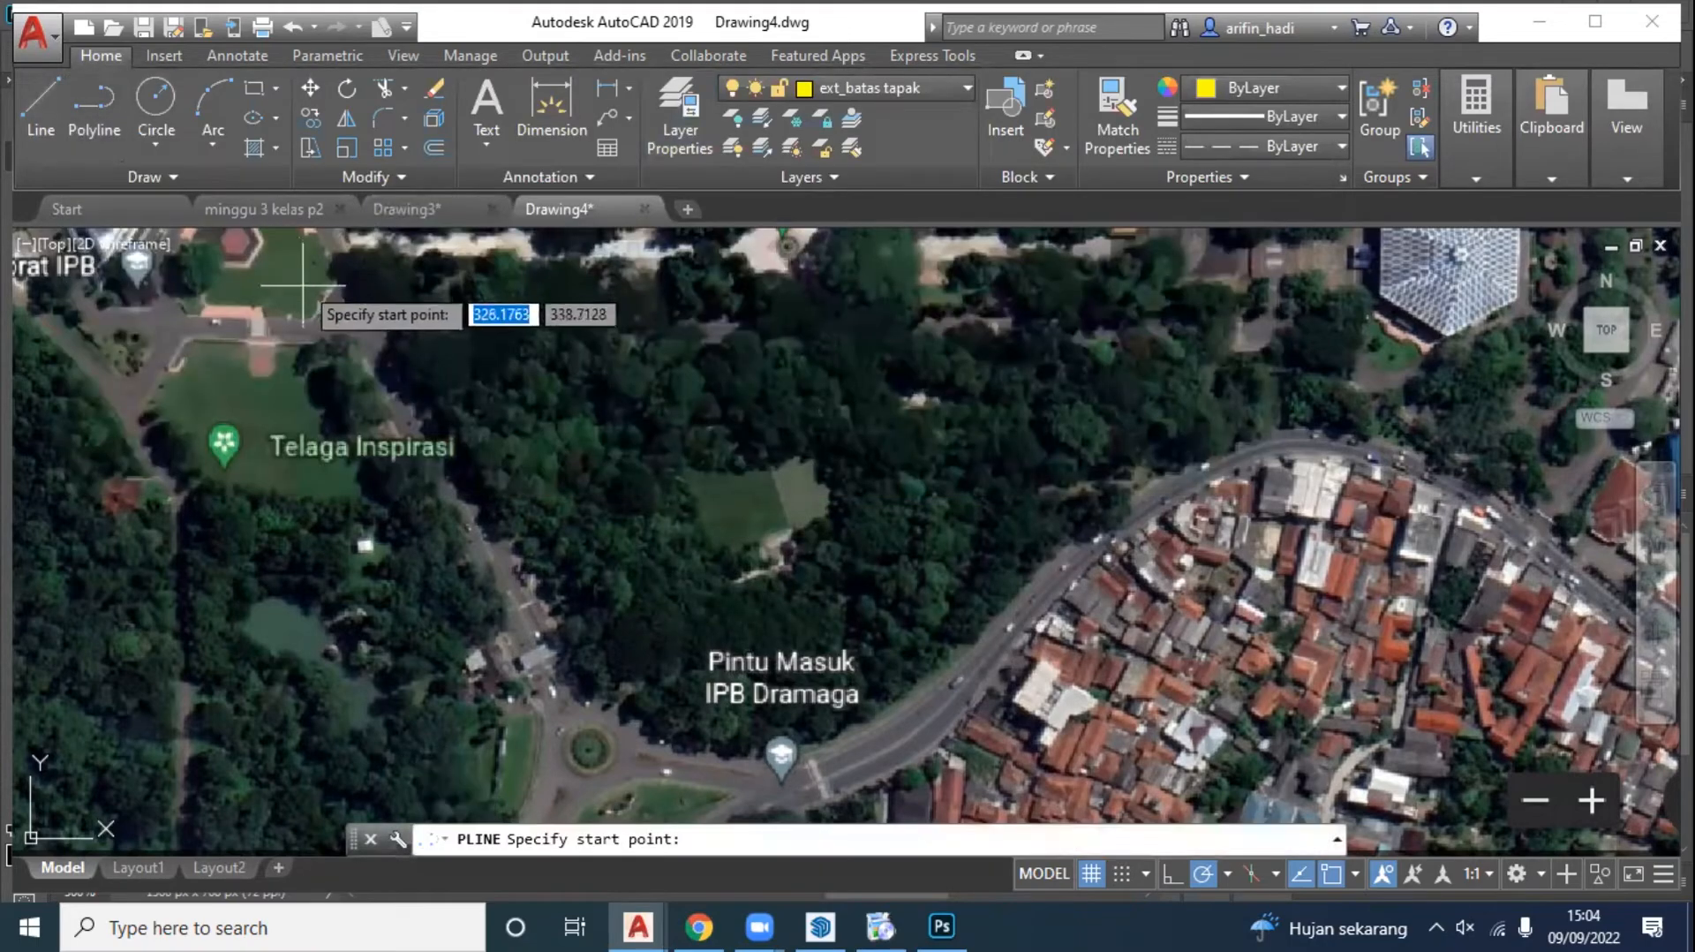
click(400, 340)
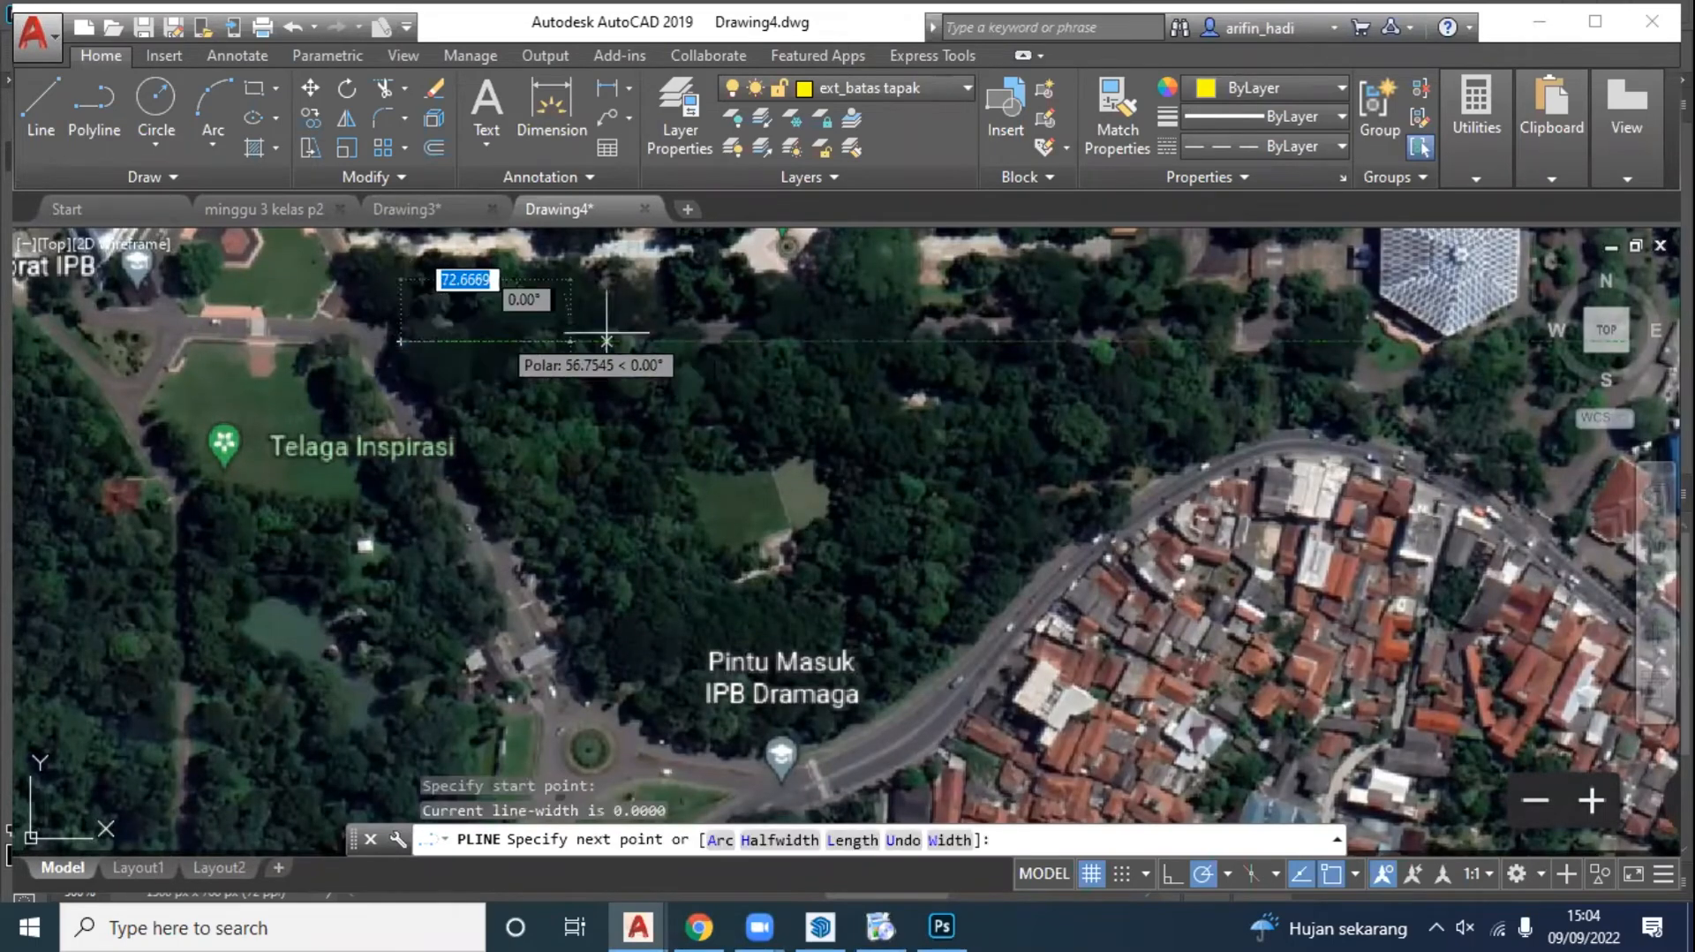
scroll(1220, 346, up, 3)
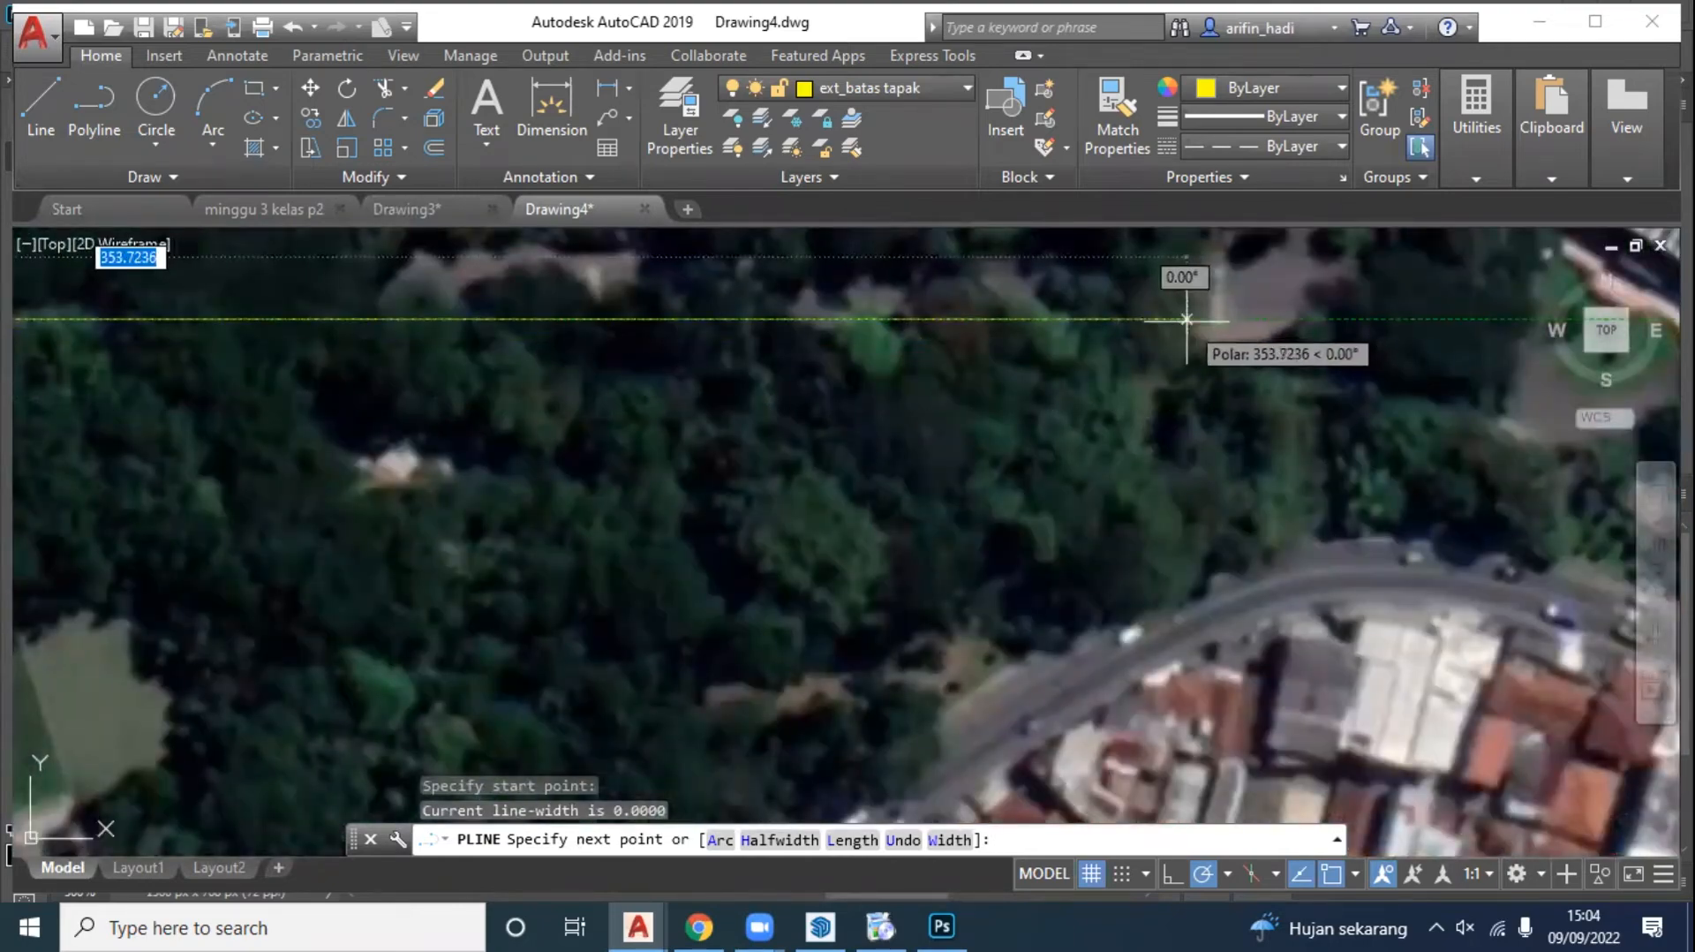
click(1186, 320)
middle_drag(1187, 319, 812, 316)
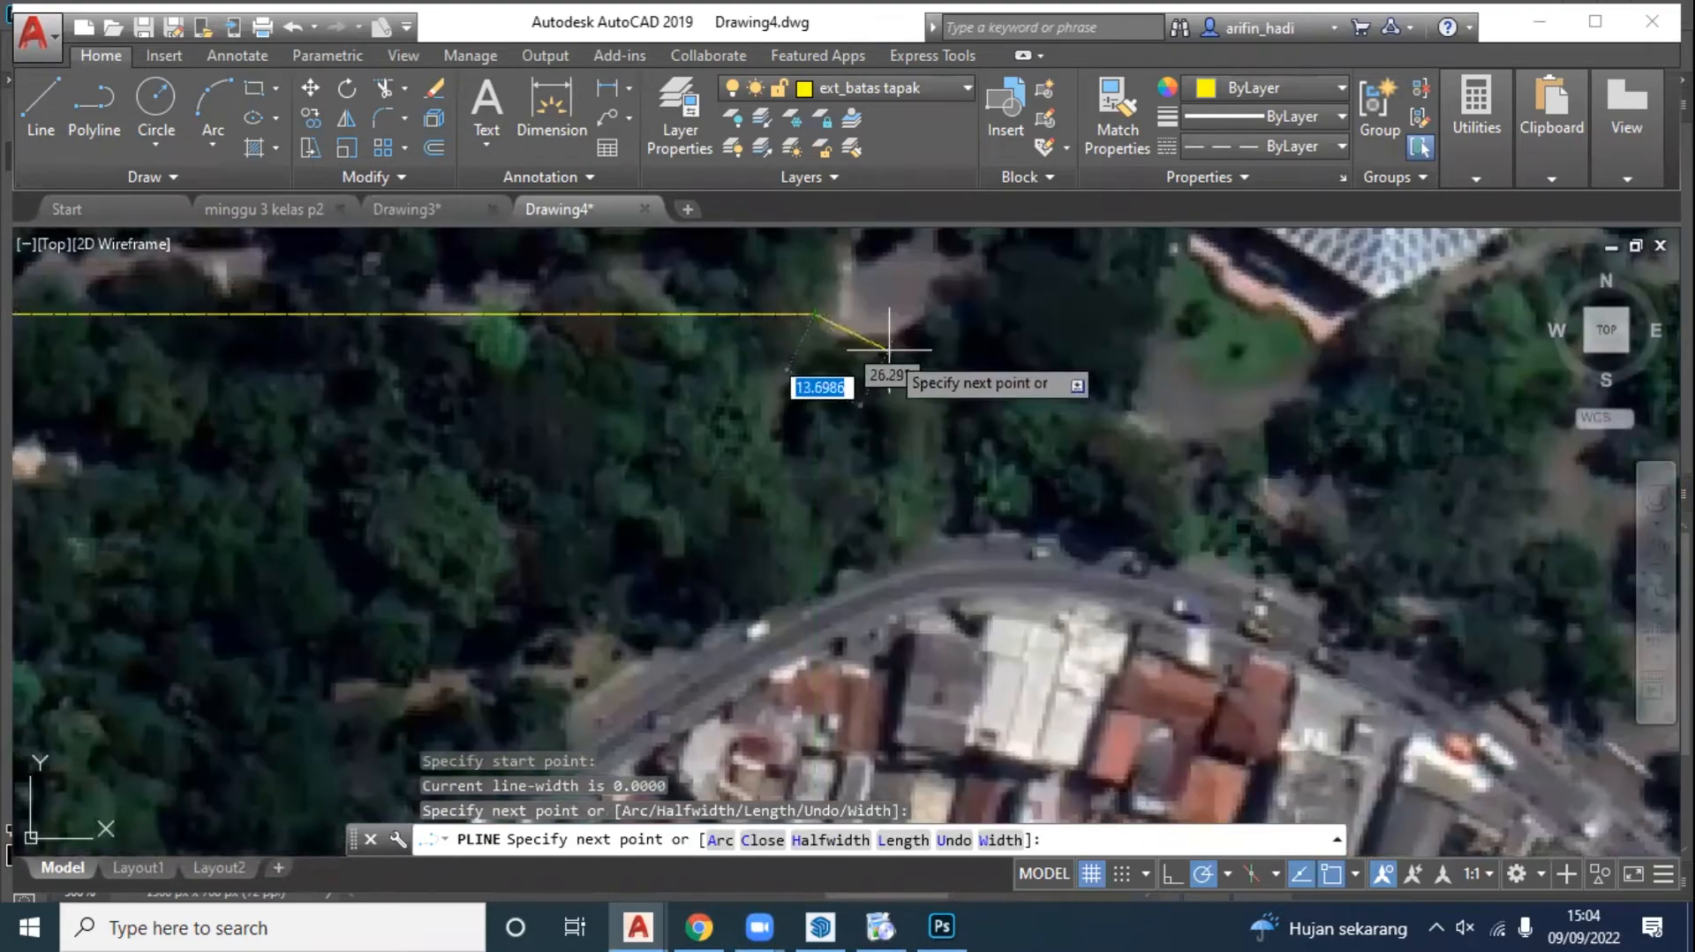
click(1187, 438)
middle_drag(1194, 424, 1211, 262)
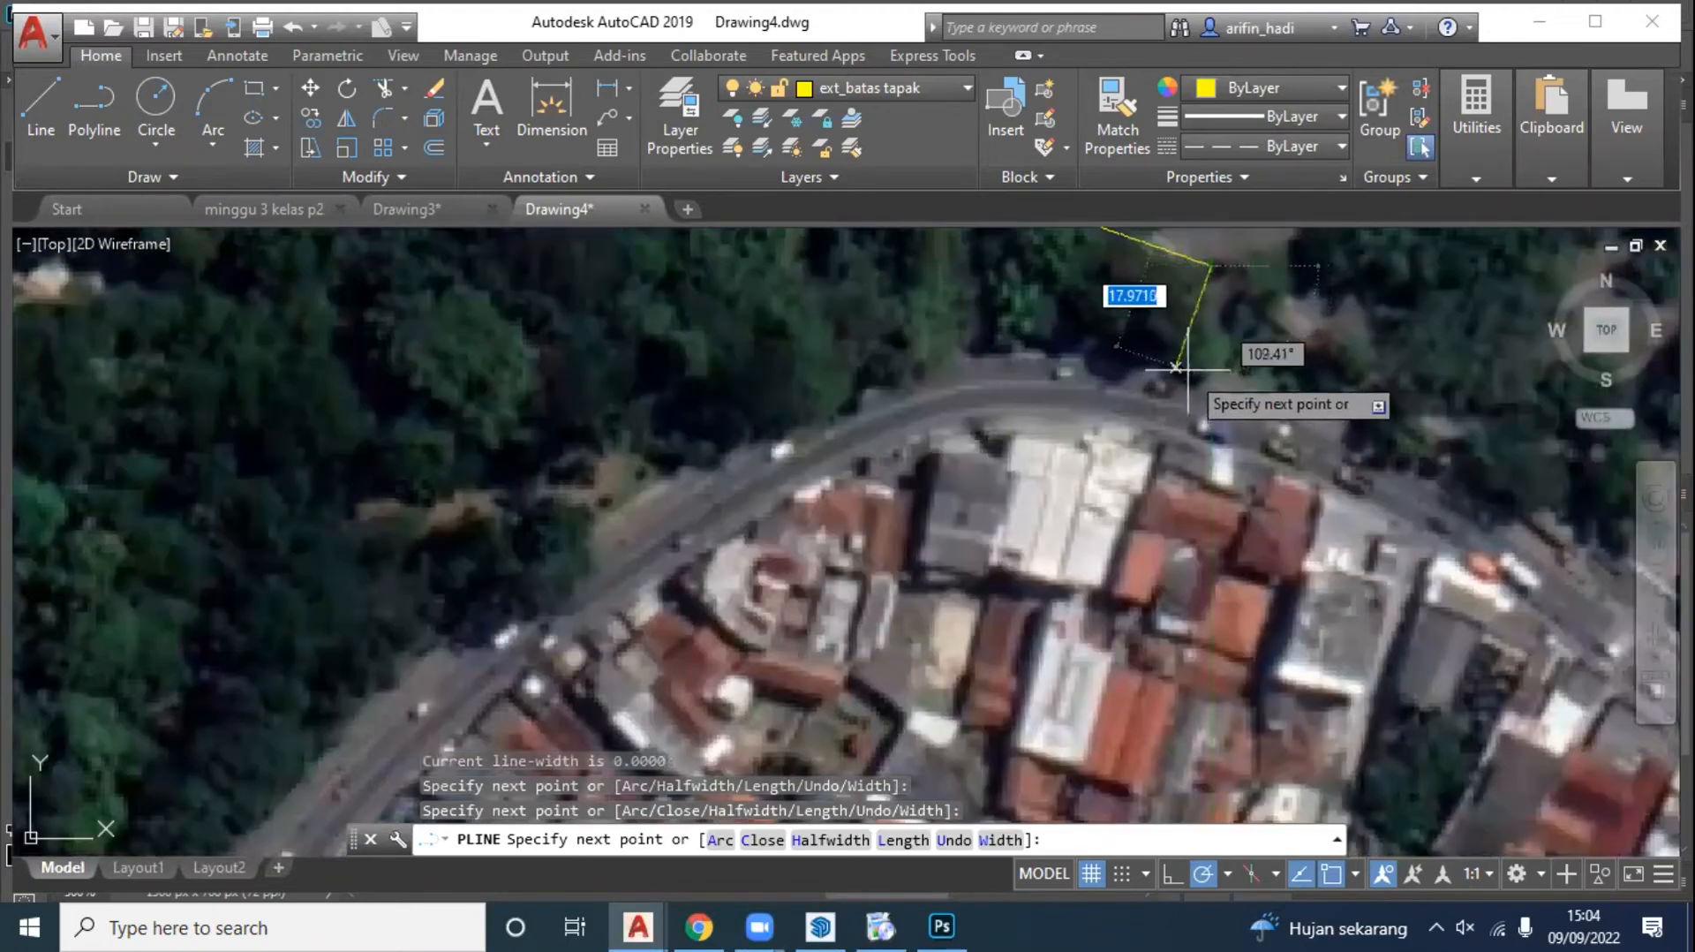
click(1176, 367)
Step: Continue the boundary polyline with a three-point arc curving southwest along the north edge of the main road
middle_drag(980, 375, 1021, 363)
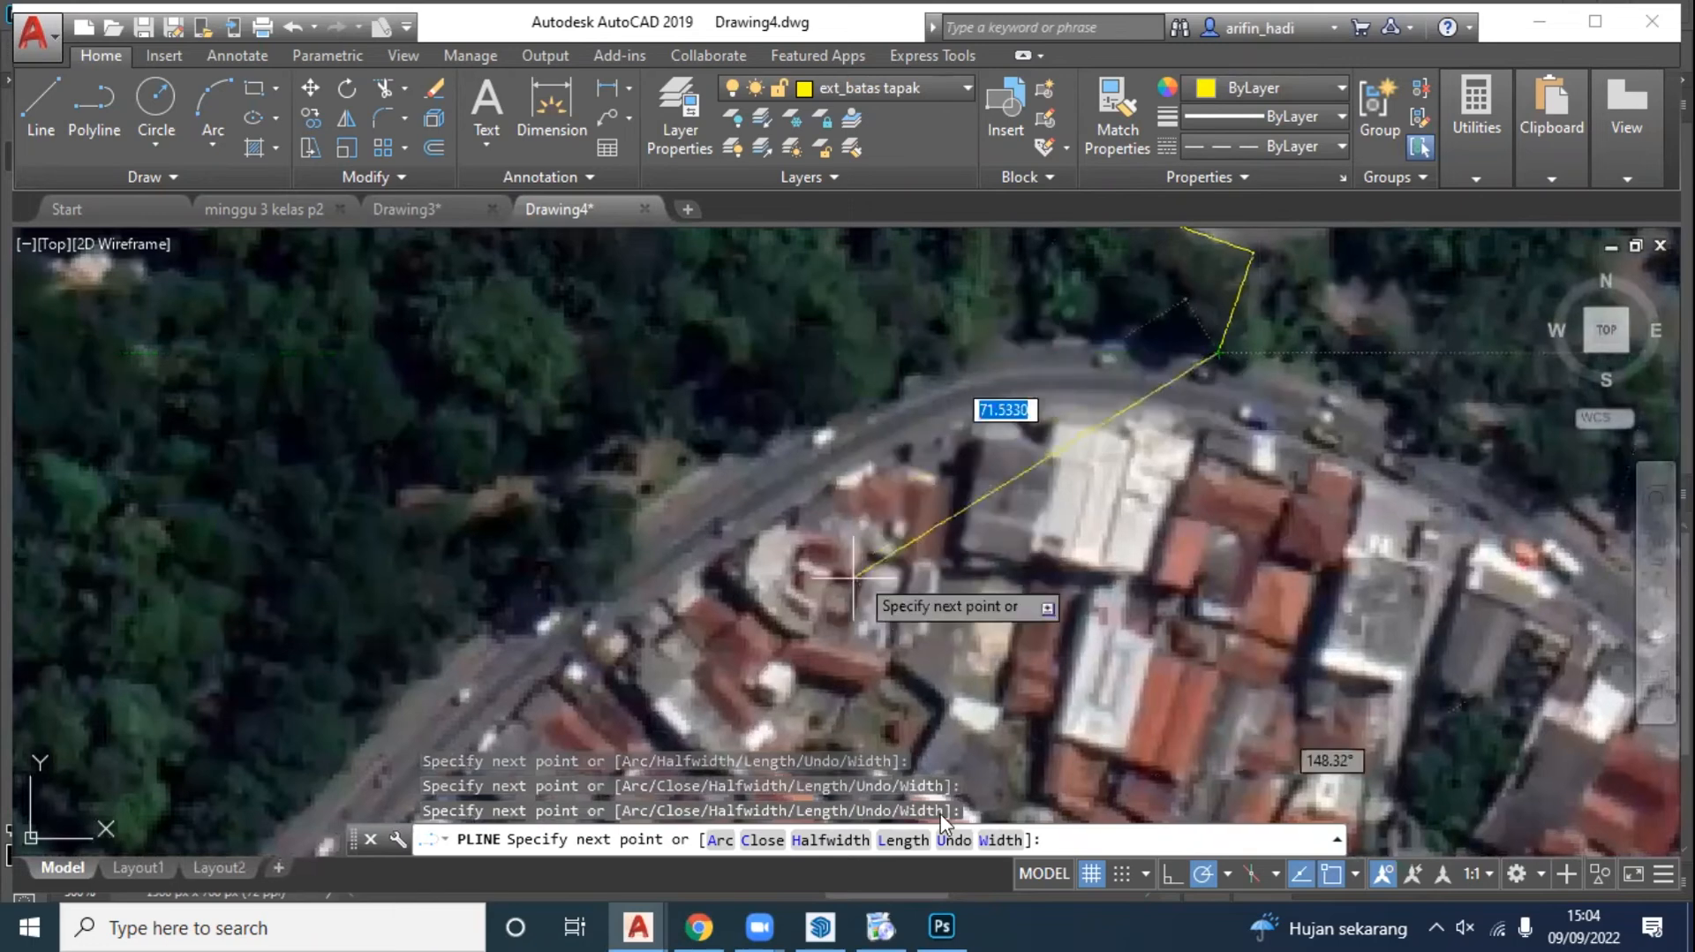
click(719, 842)
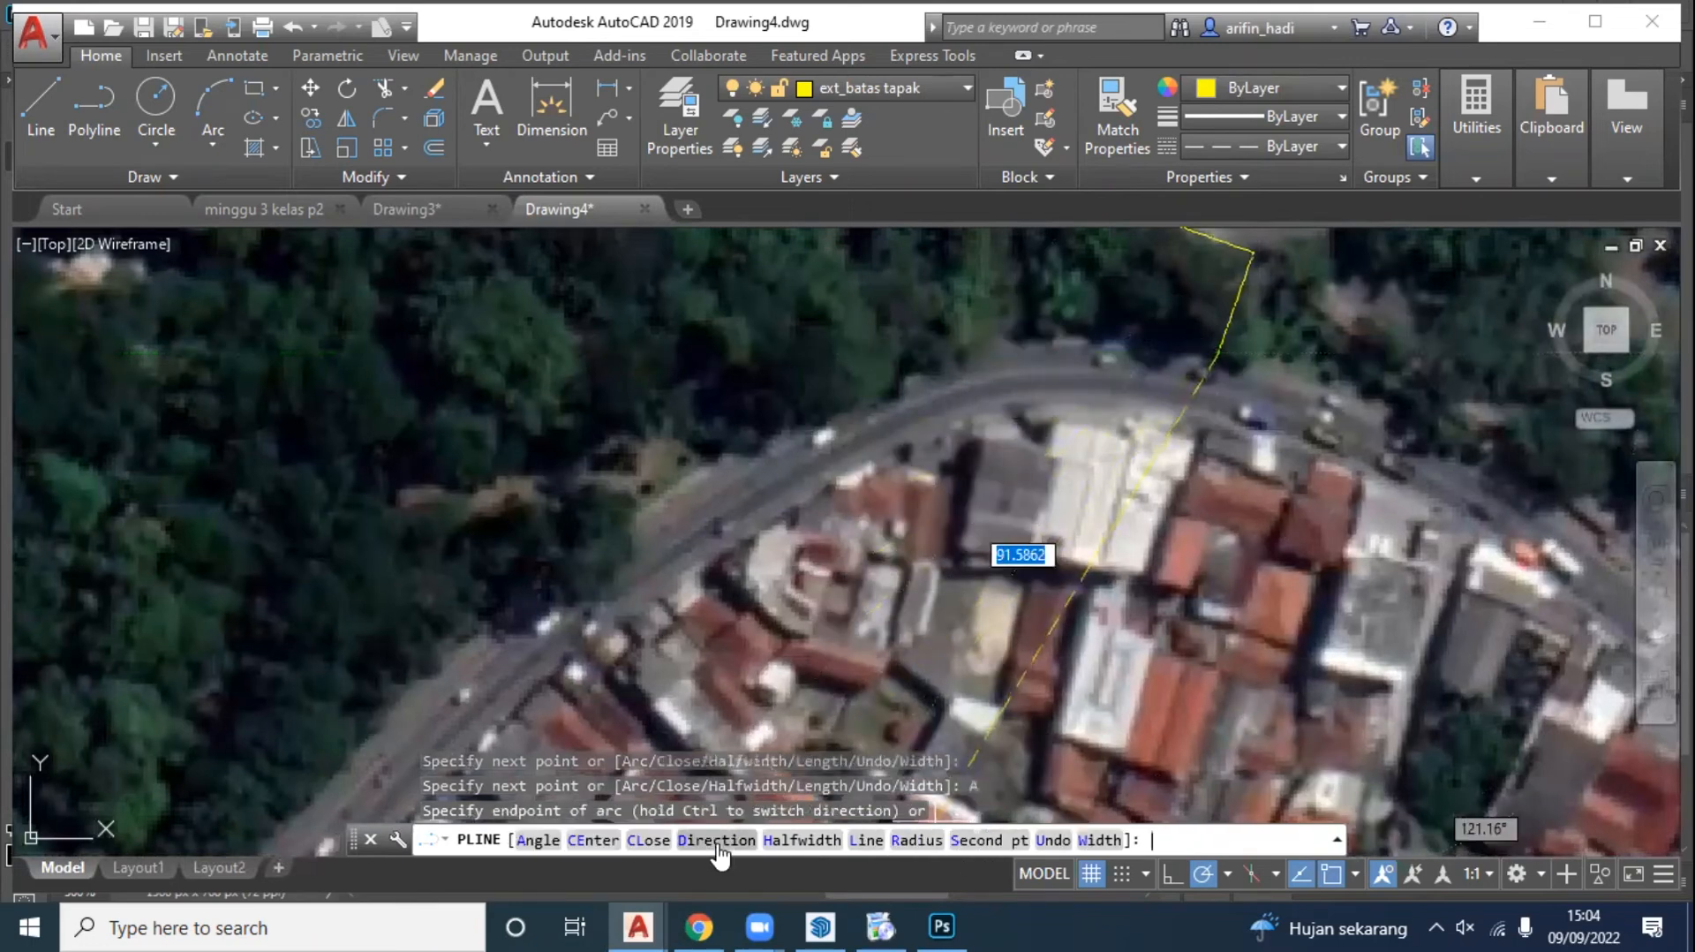
click(972, 841)
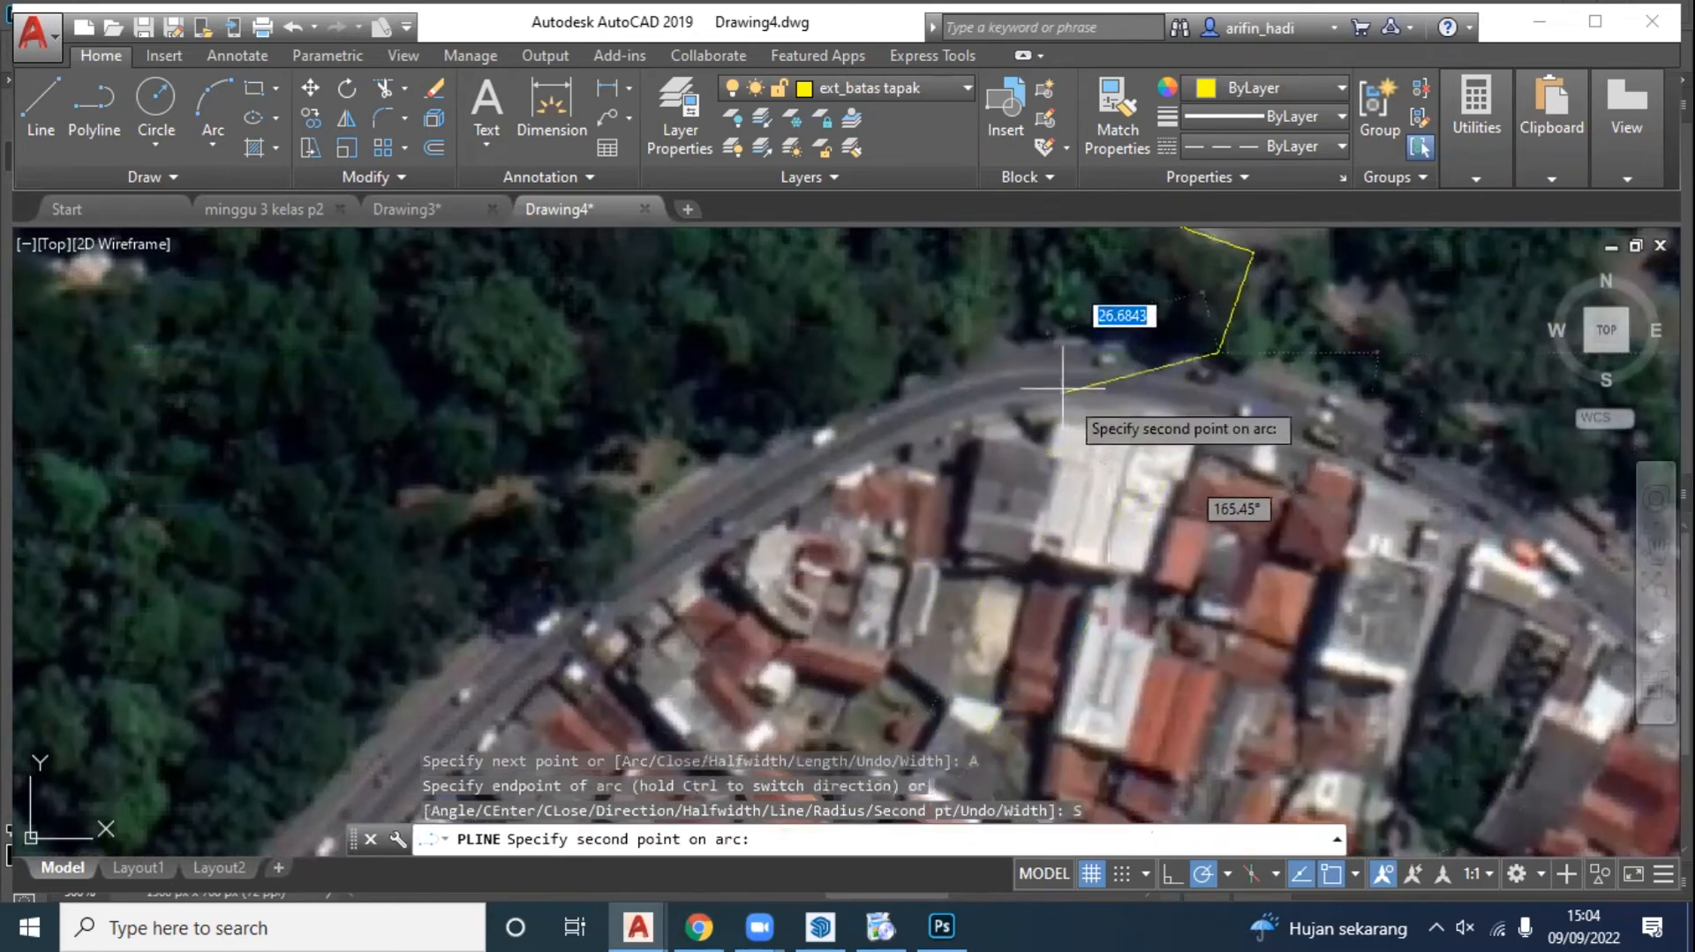
click(889, 380)
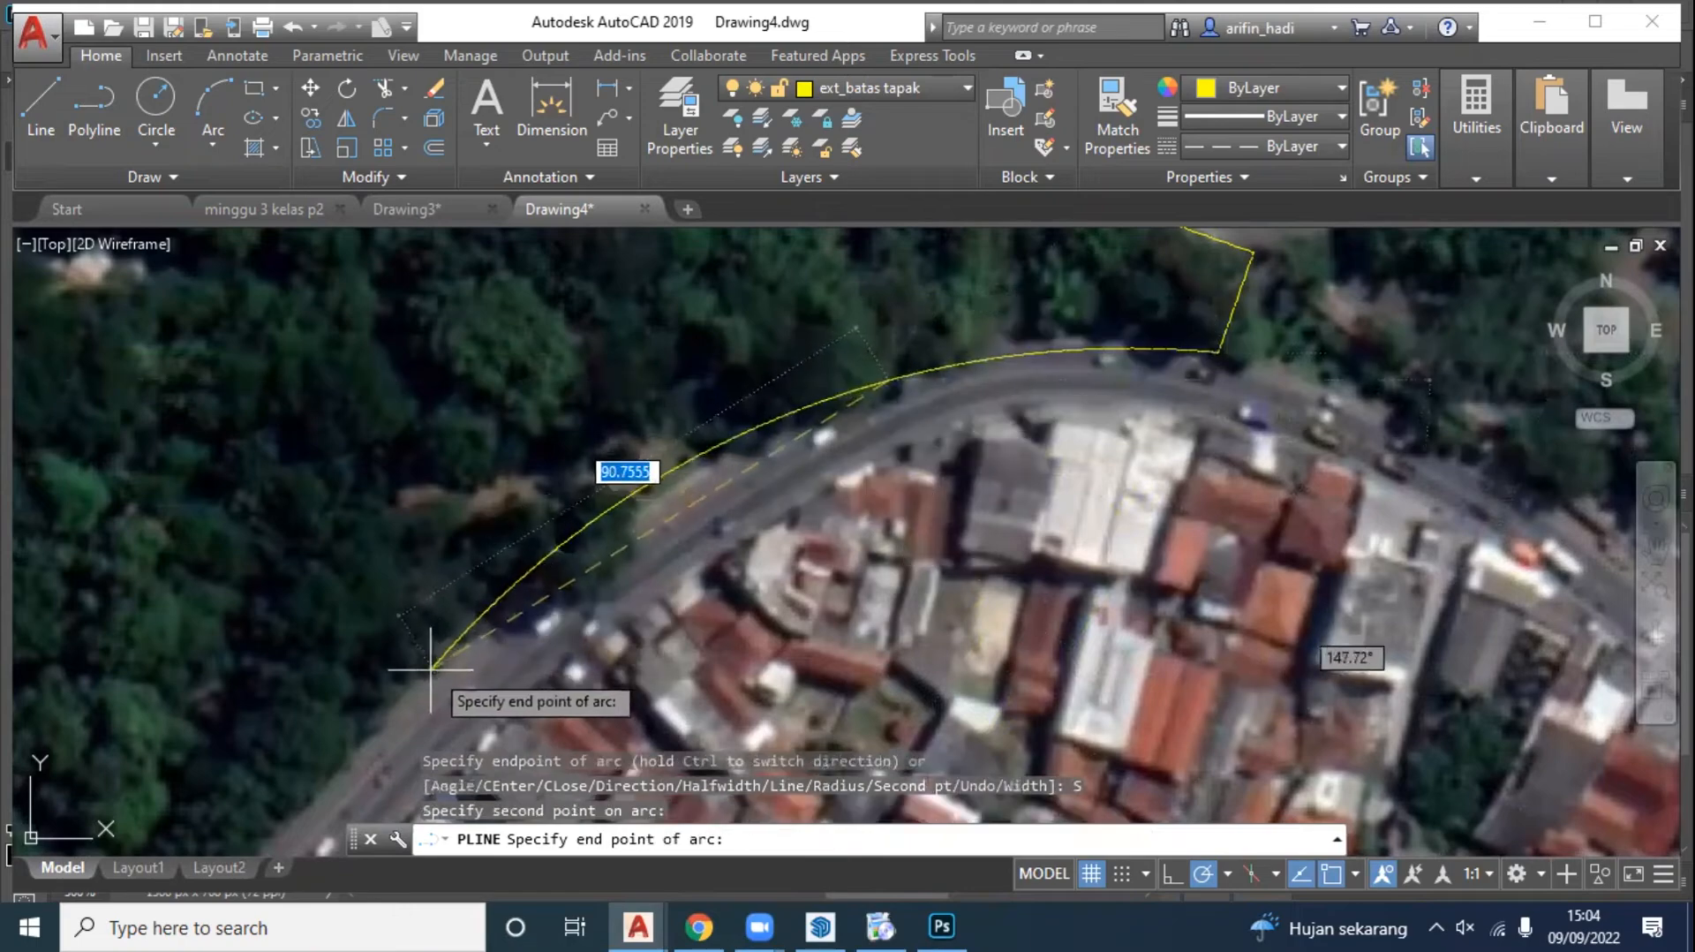
click(479, 623)
middle_drag(479, 623, 1019, 407)
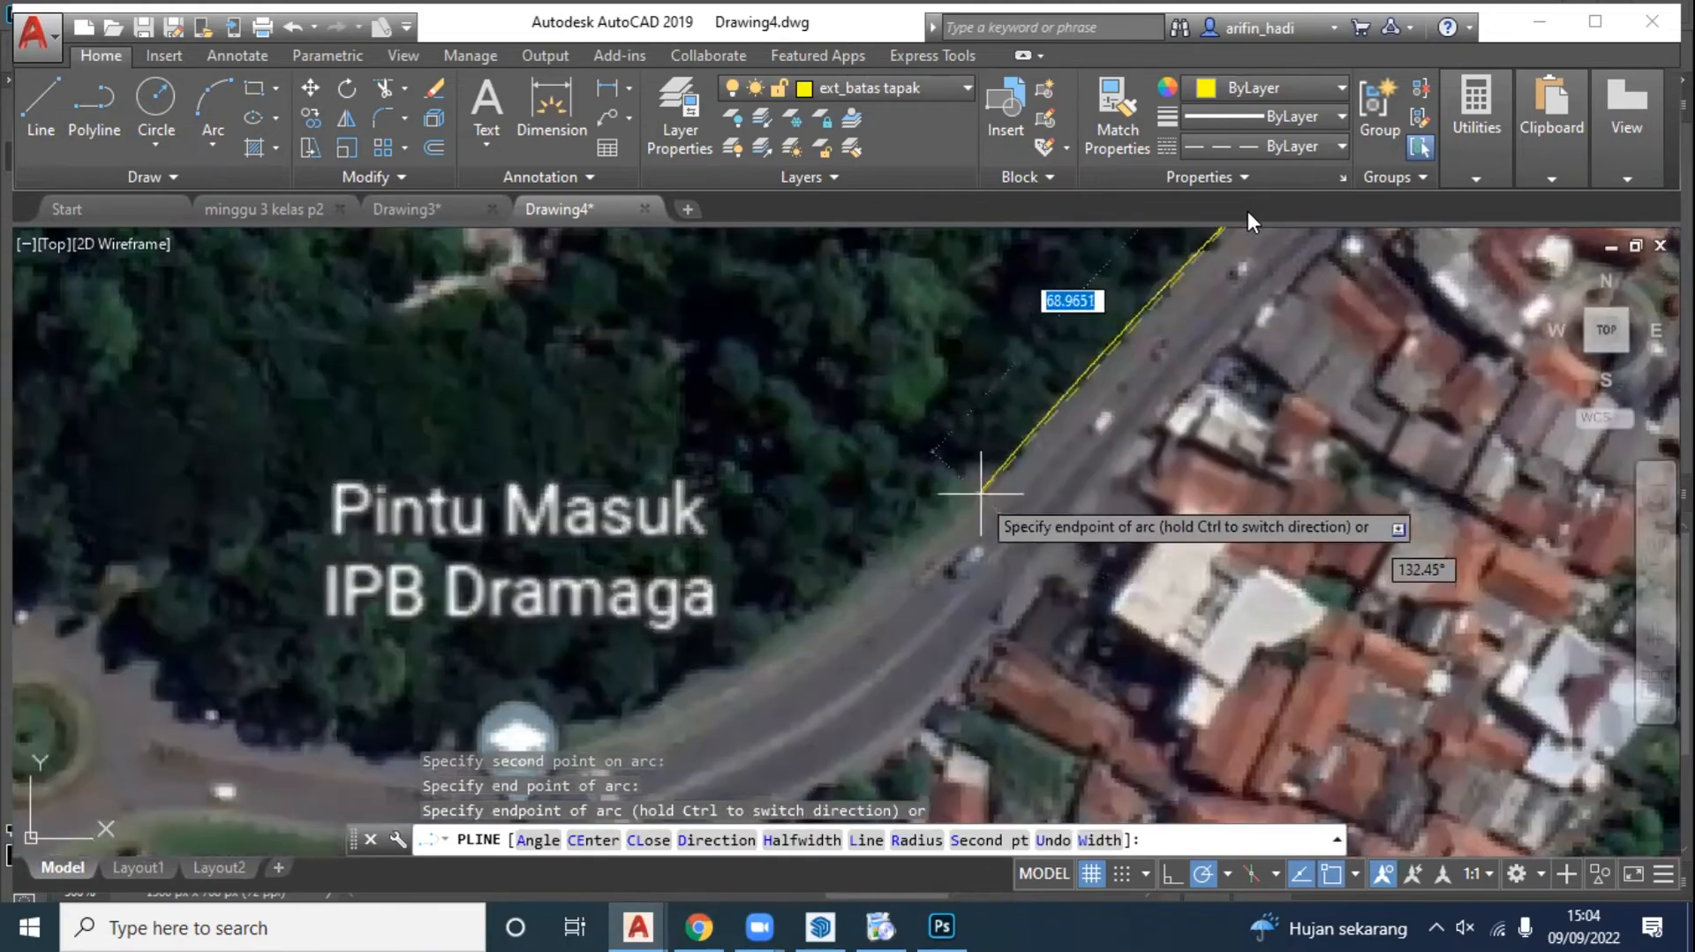
Step: Extend the boundary with tangent arcs along the road past the Pintu Masuk IPB Dramaga marker, ending just northeast of the roundabout
mouse_move(659, 592)
middle_down()
mouse_move(775, 663)
mouse_move(844, 649)
mouse_move(744, 760)
middle_up()
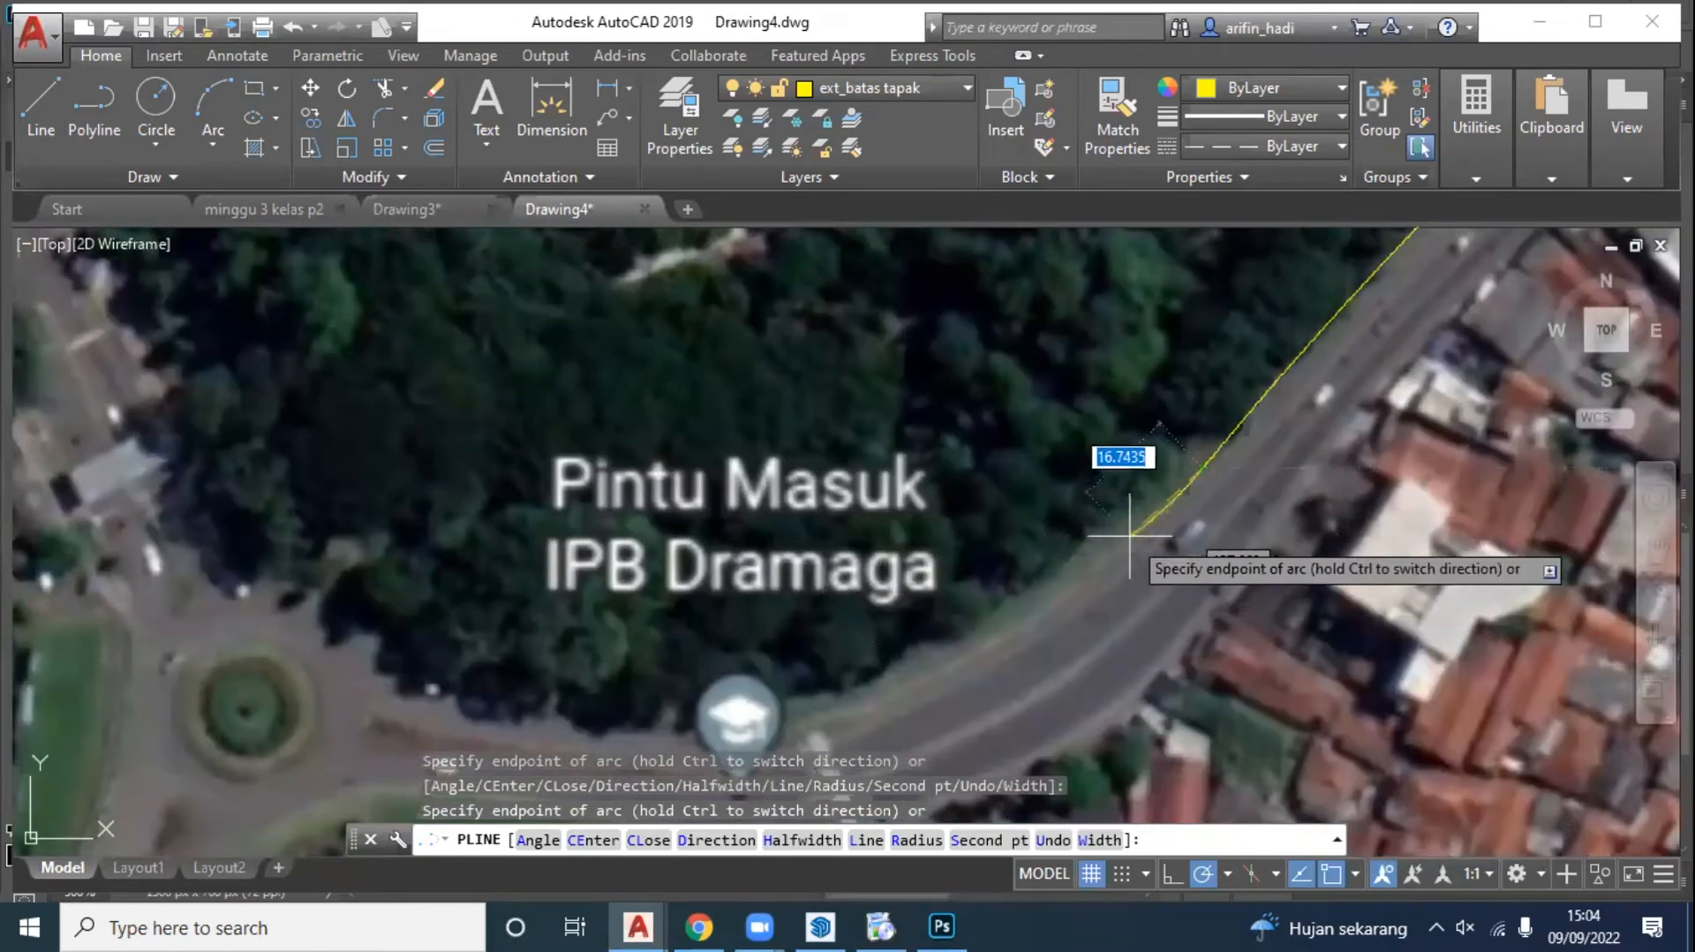
scroll(1154, 512, up, 3)
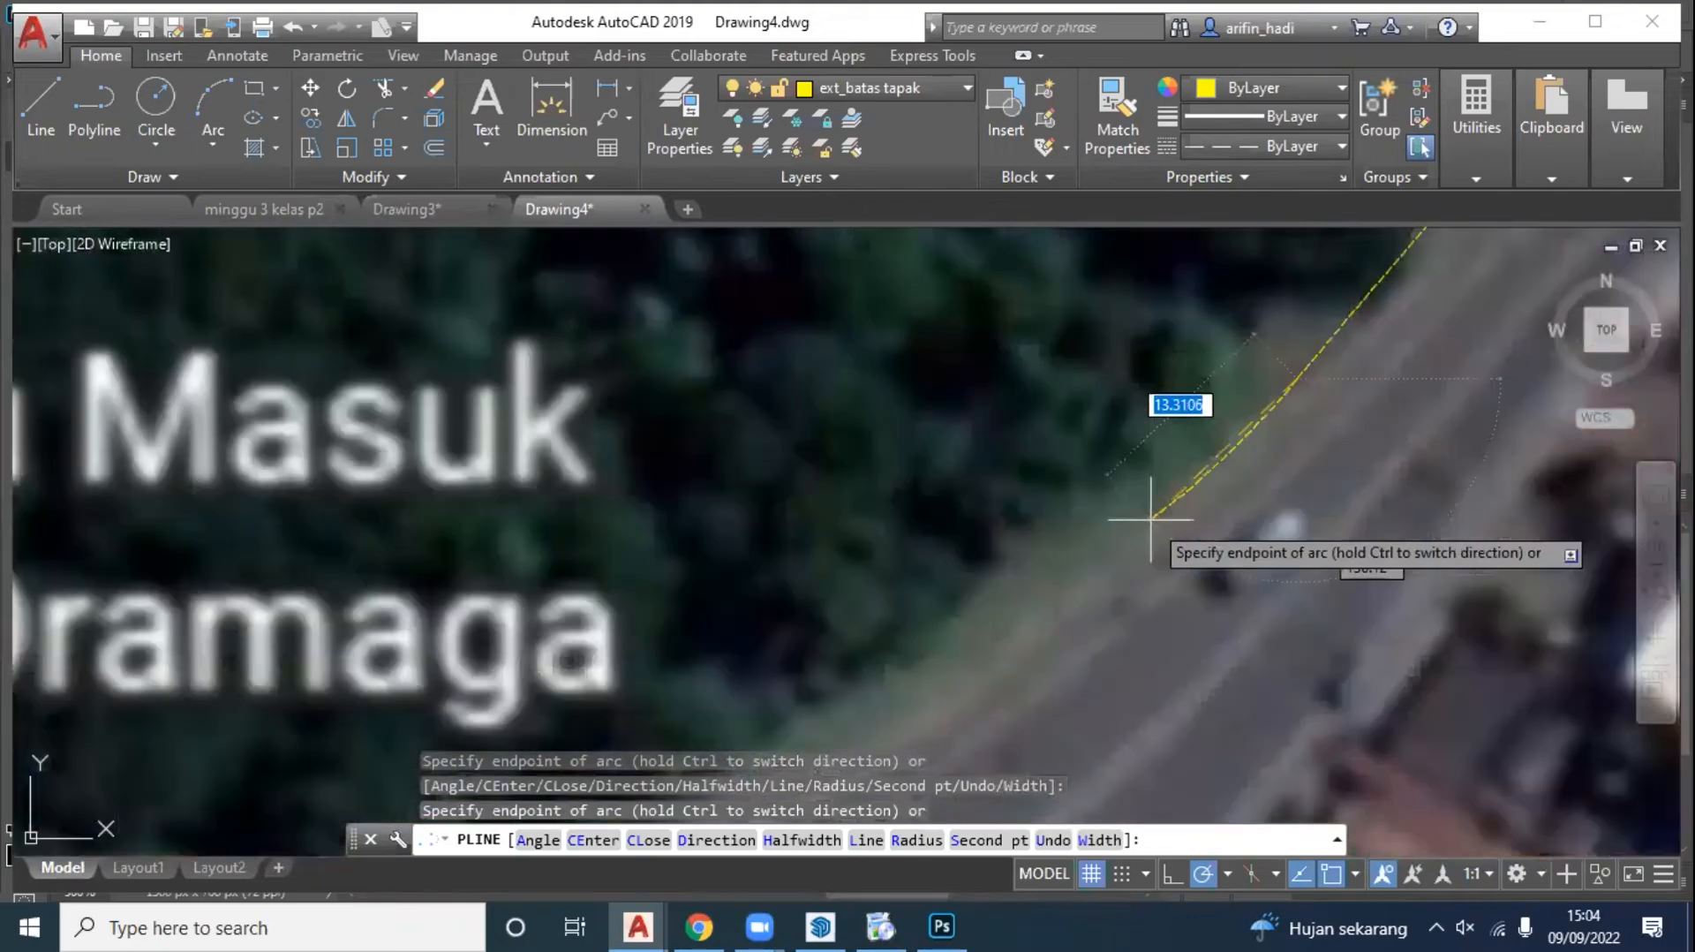
scroll(1199, 406, down, 5)
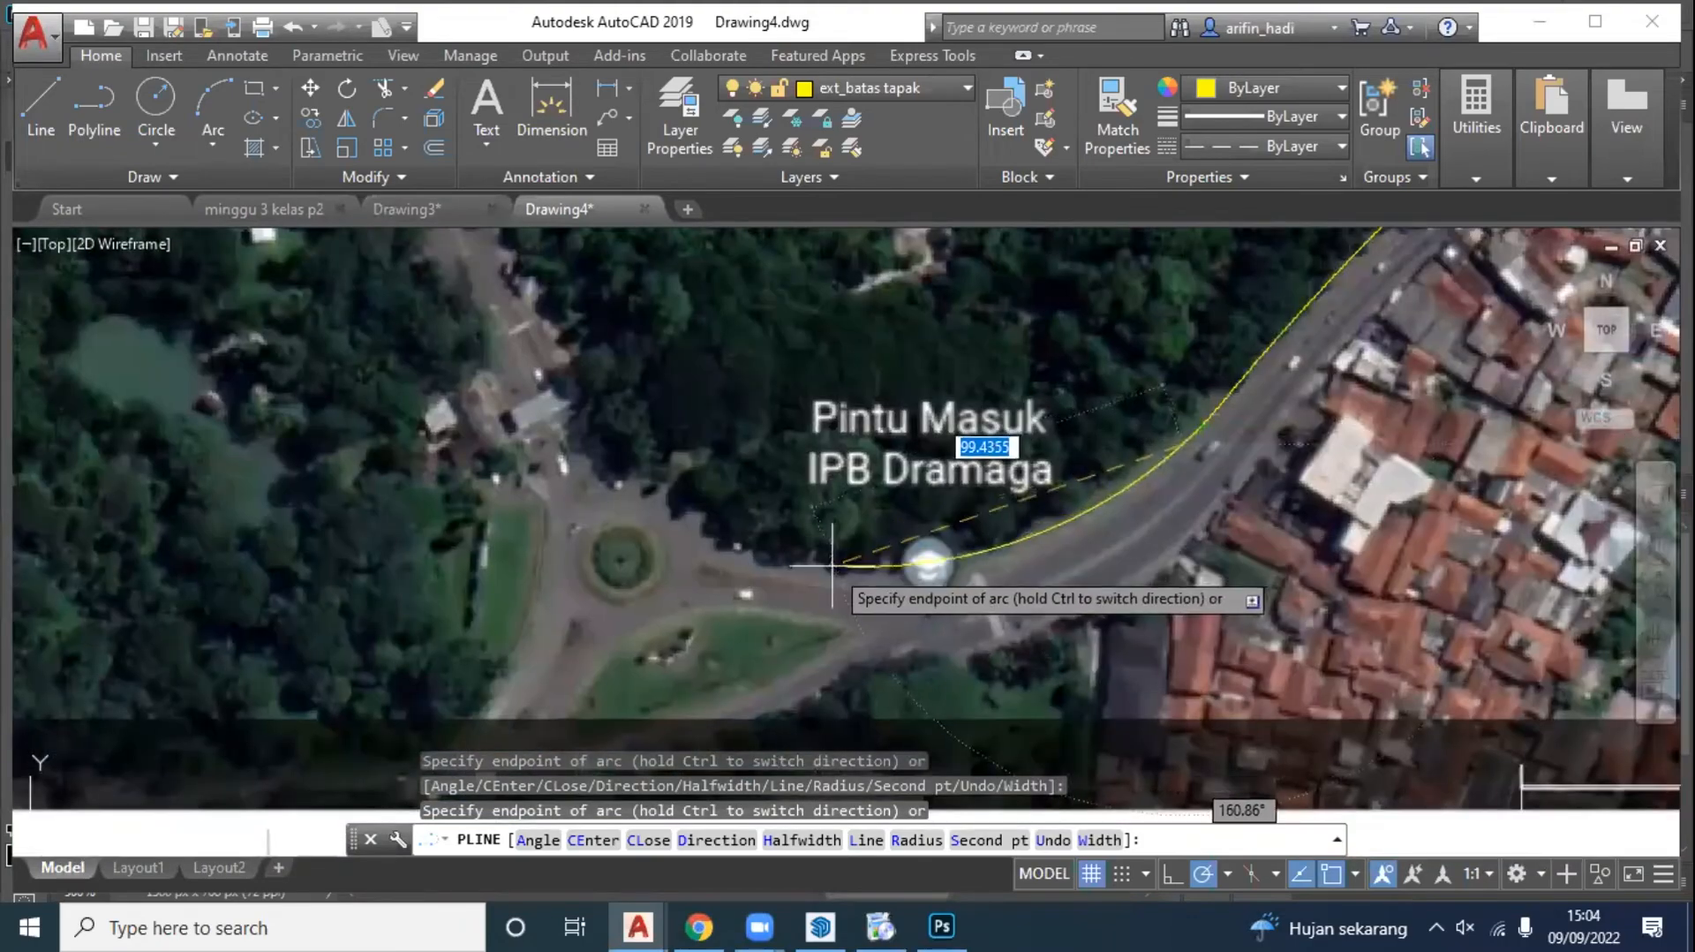
click(926, 562)
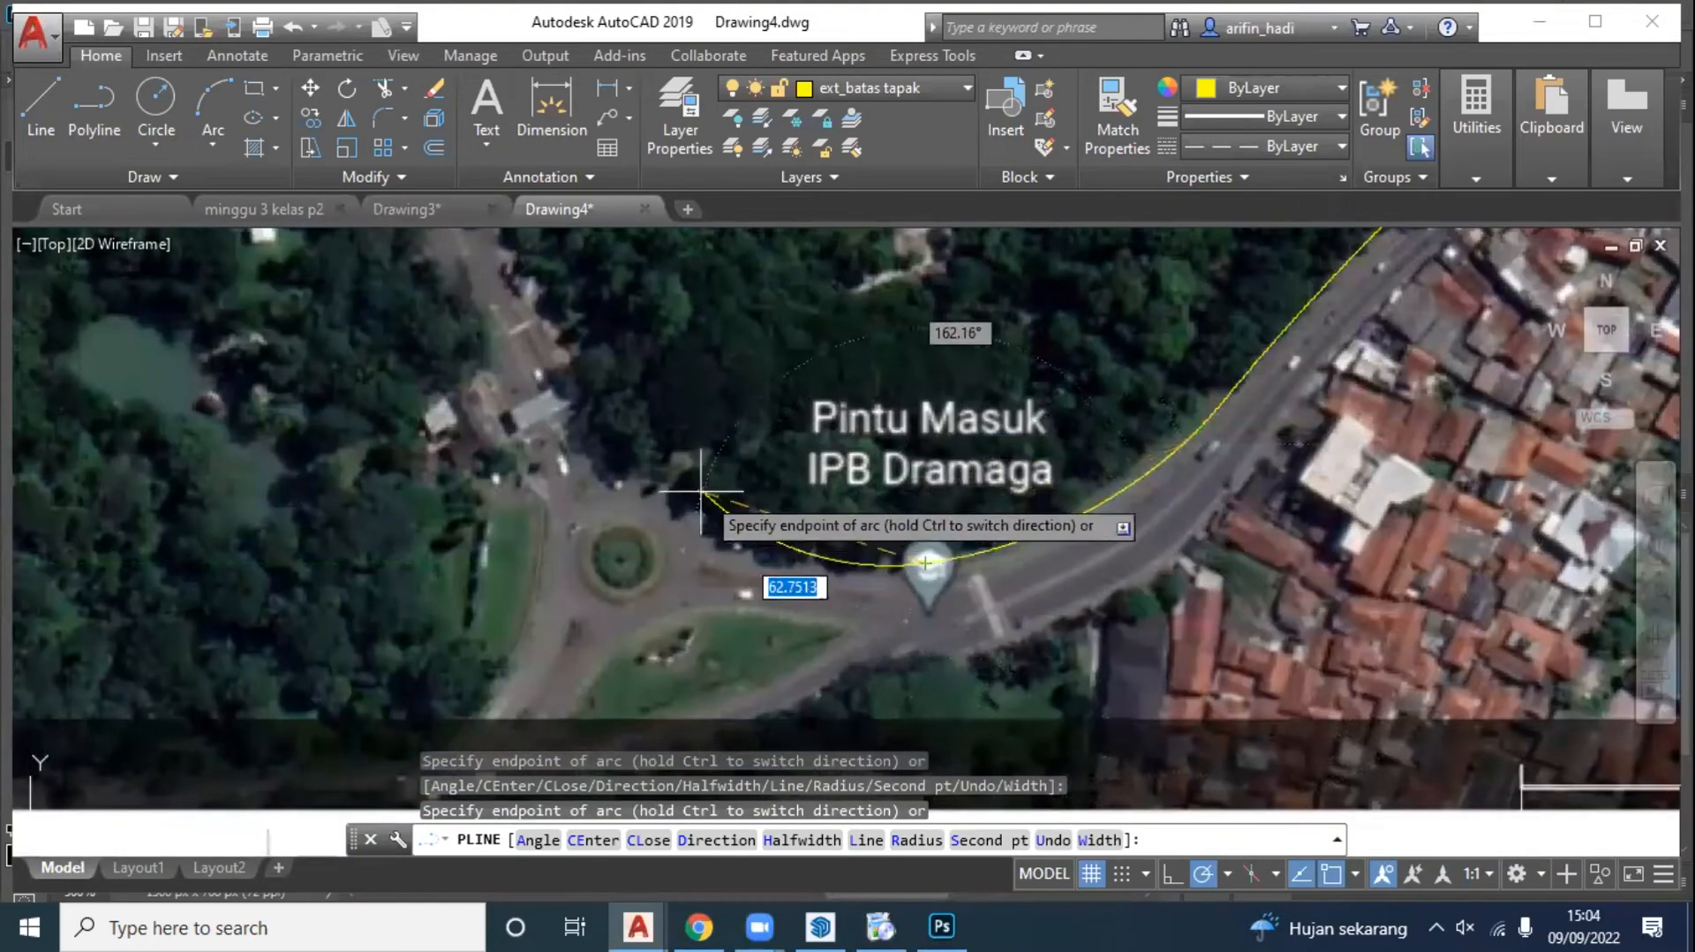
middle_drag(674, 461, 824, 663)
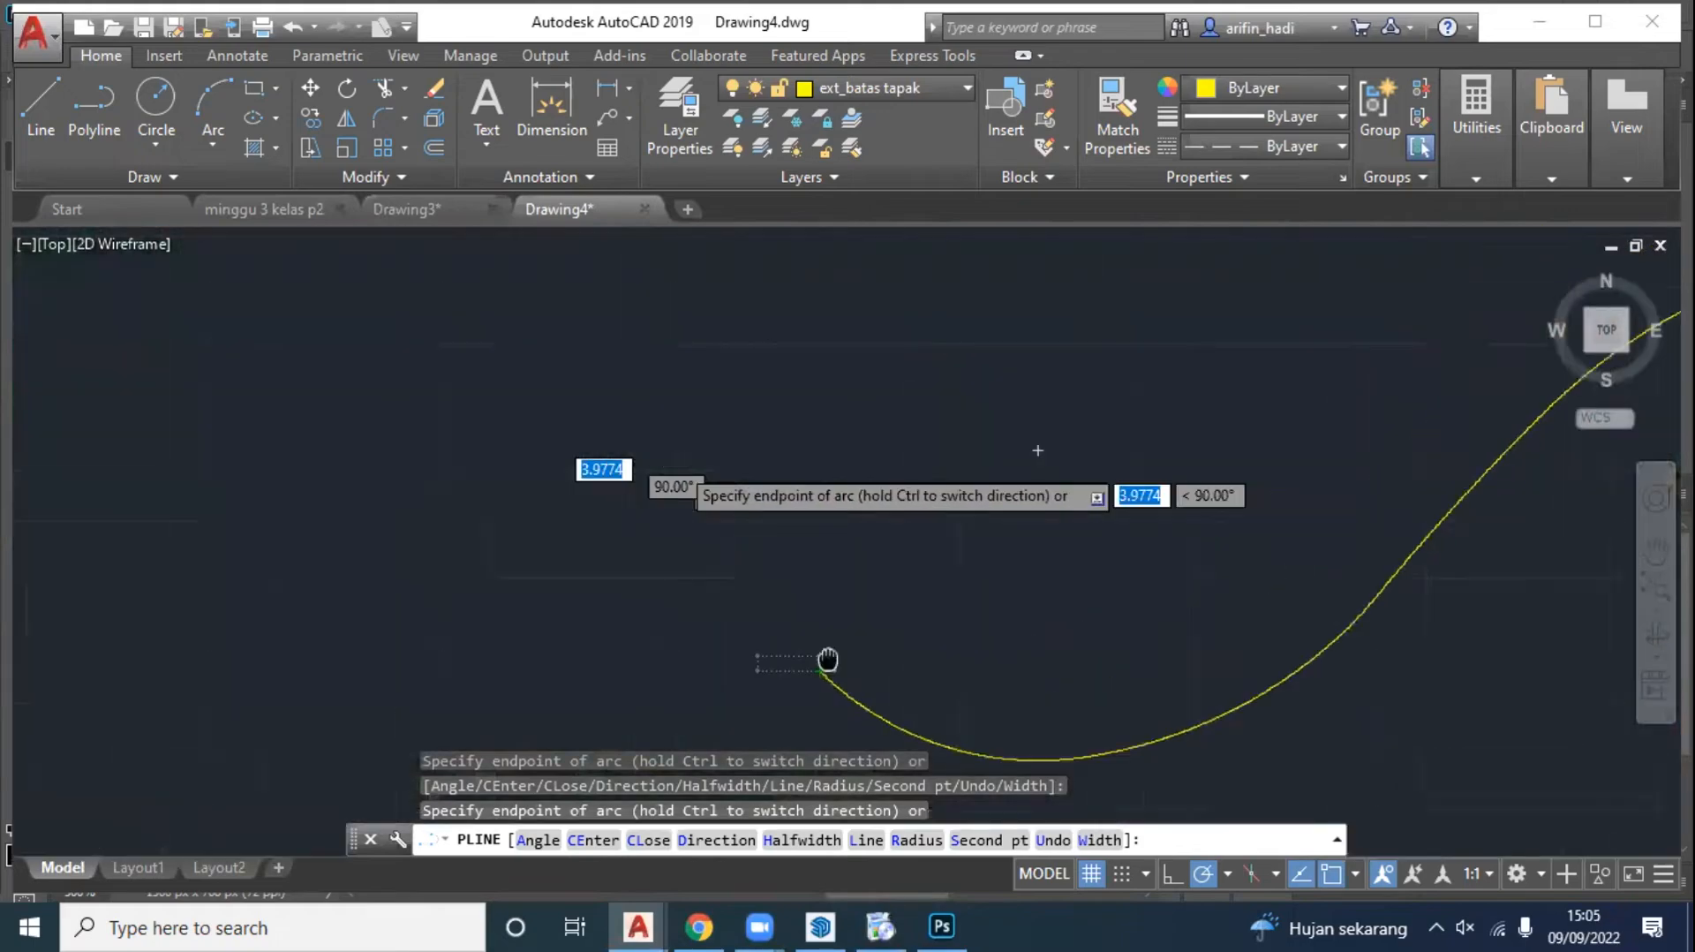
scroll(756, 658, down, 2)
click(823, 666)
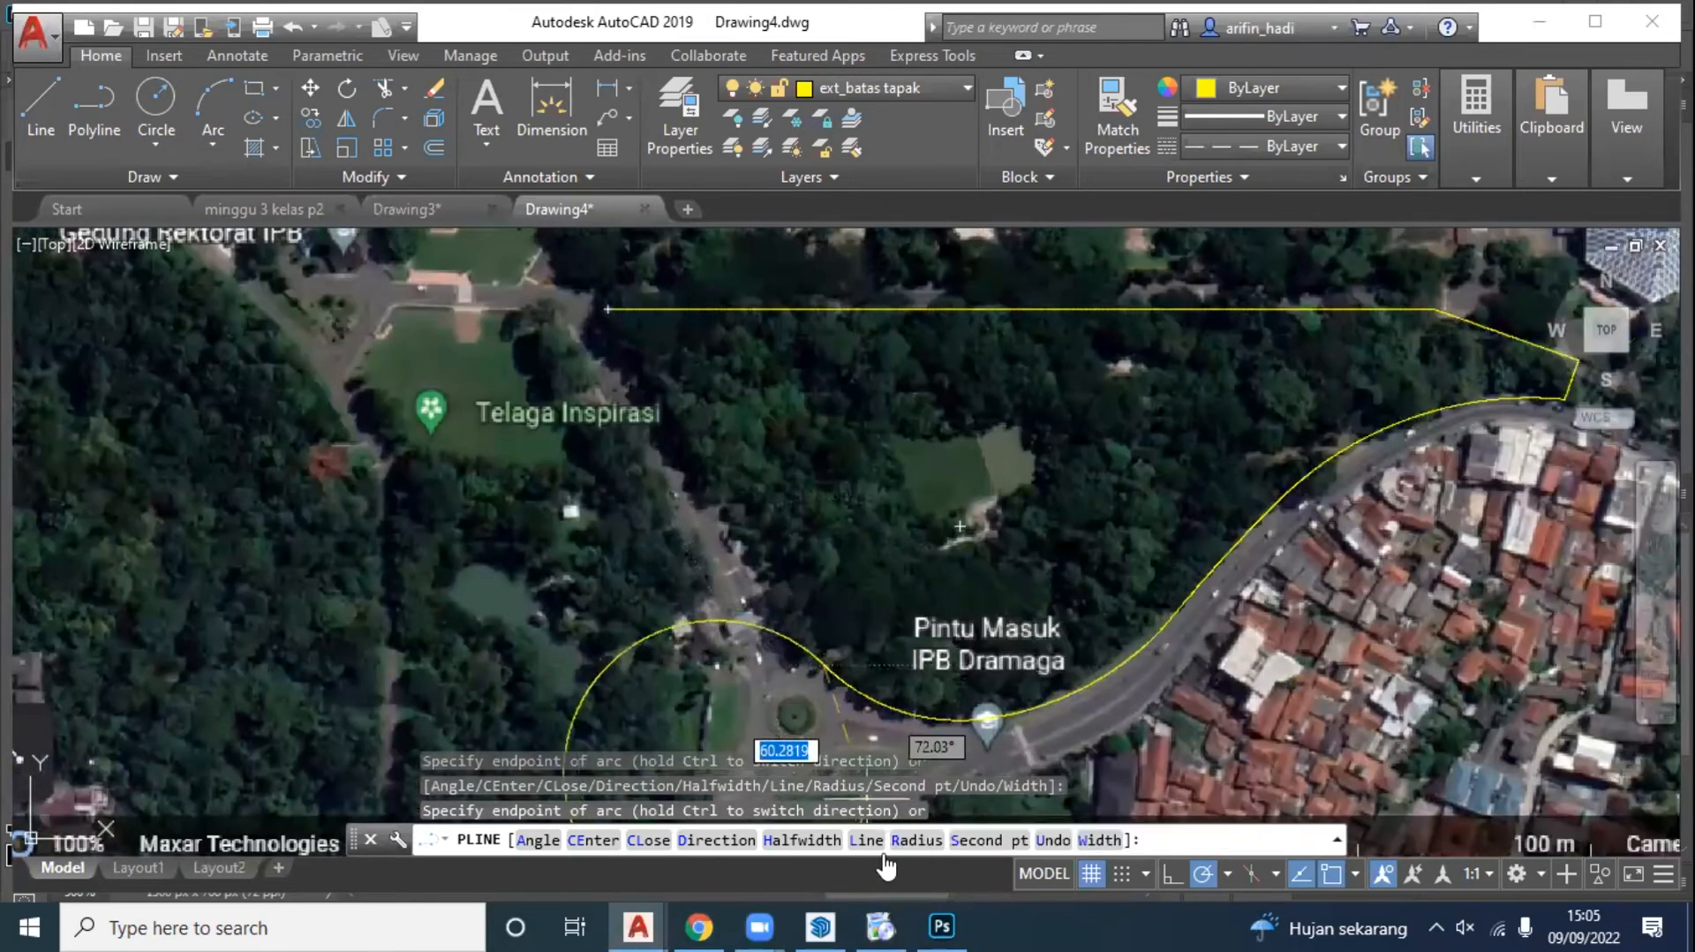
Step: Return to straight segments, draw about 178 m northwest back to the boundary's starting point, and finish the polyline
click(854, 841)
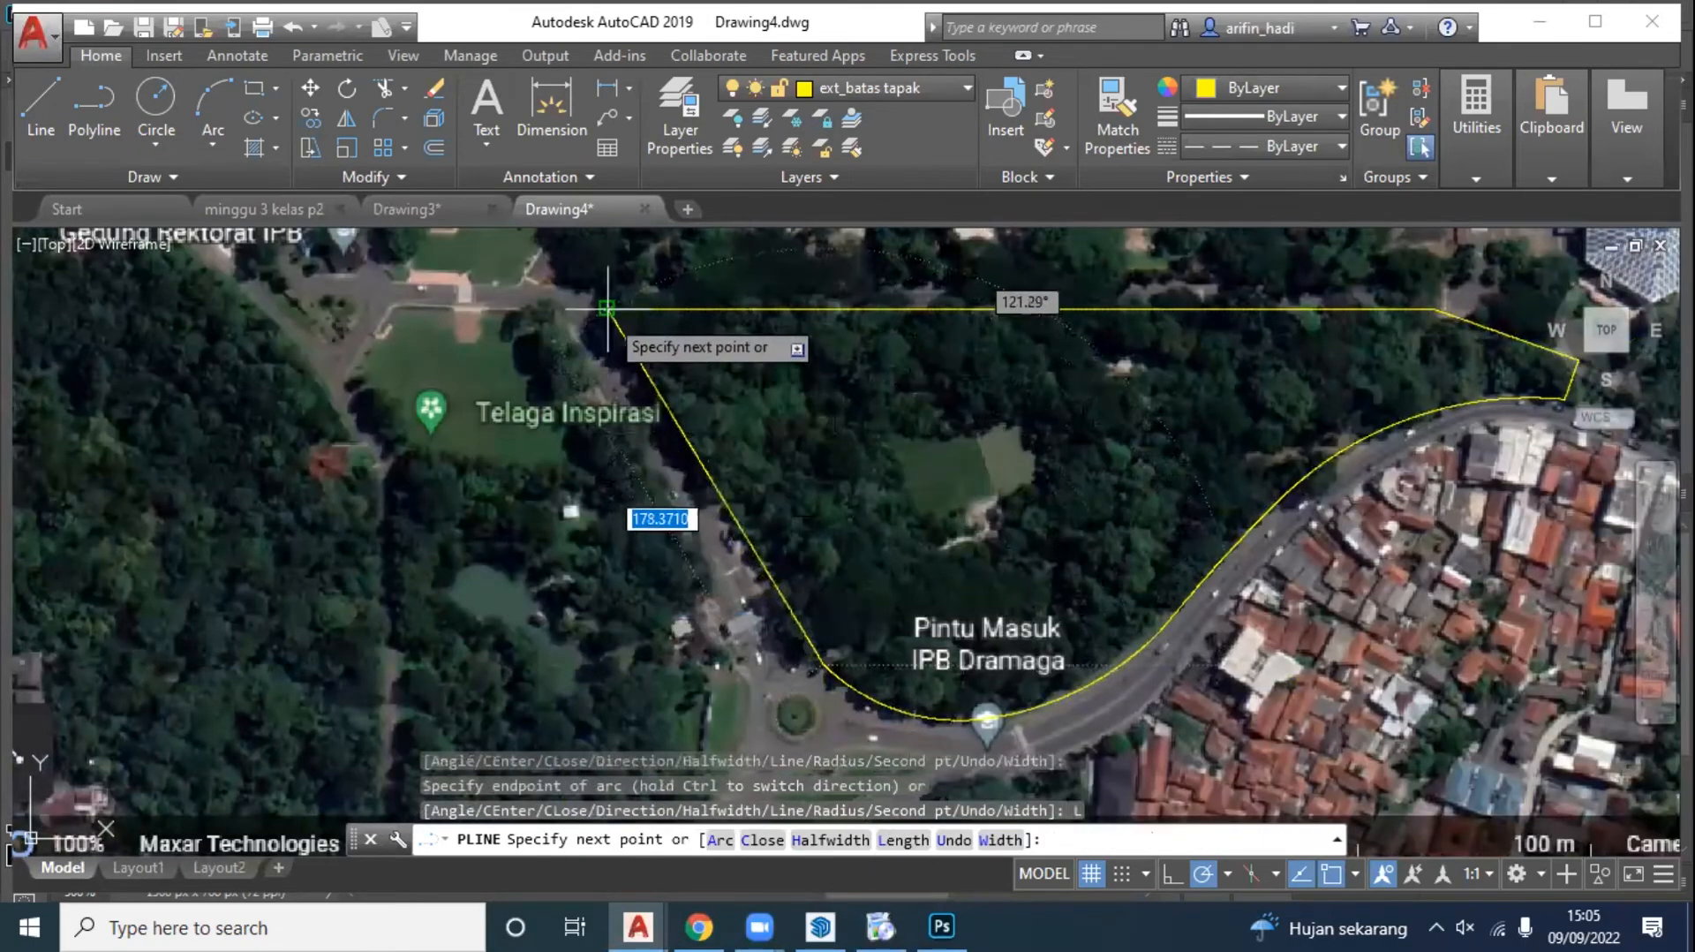
click(607, 308)
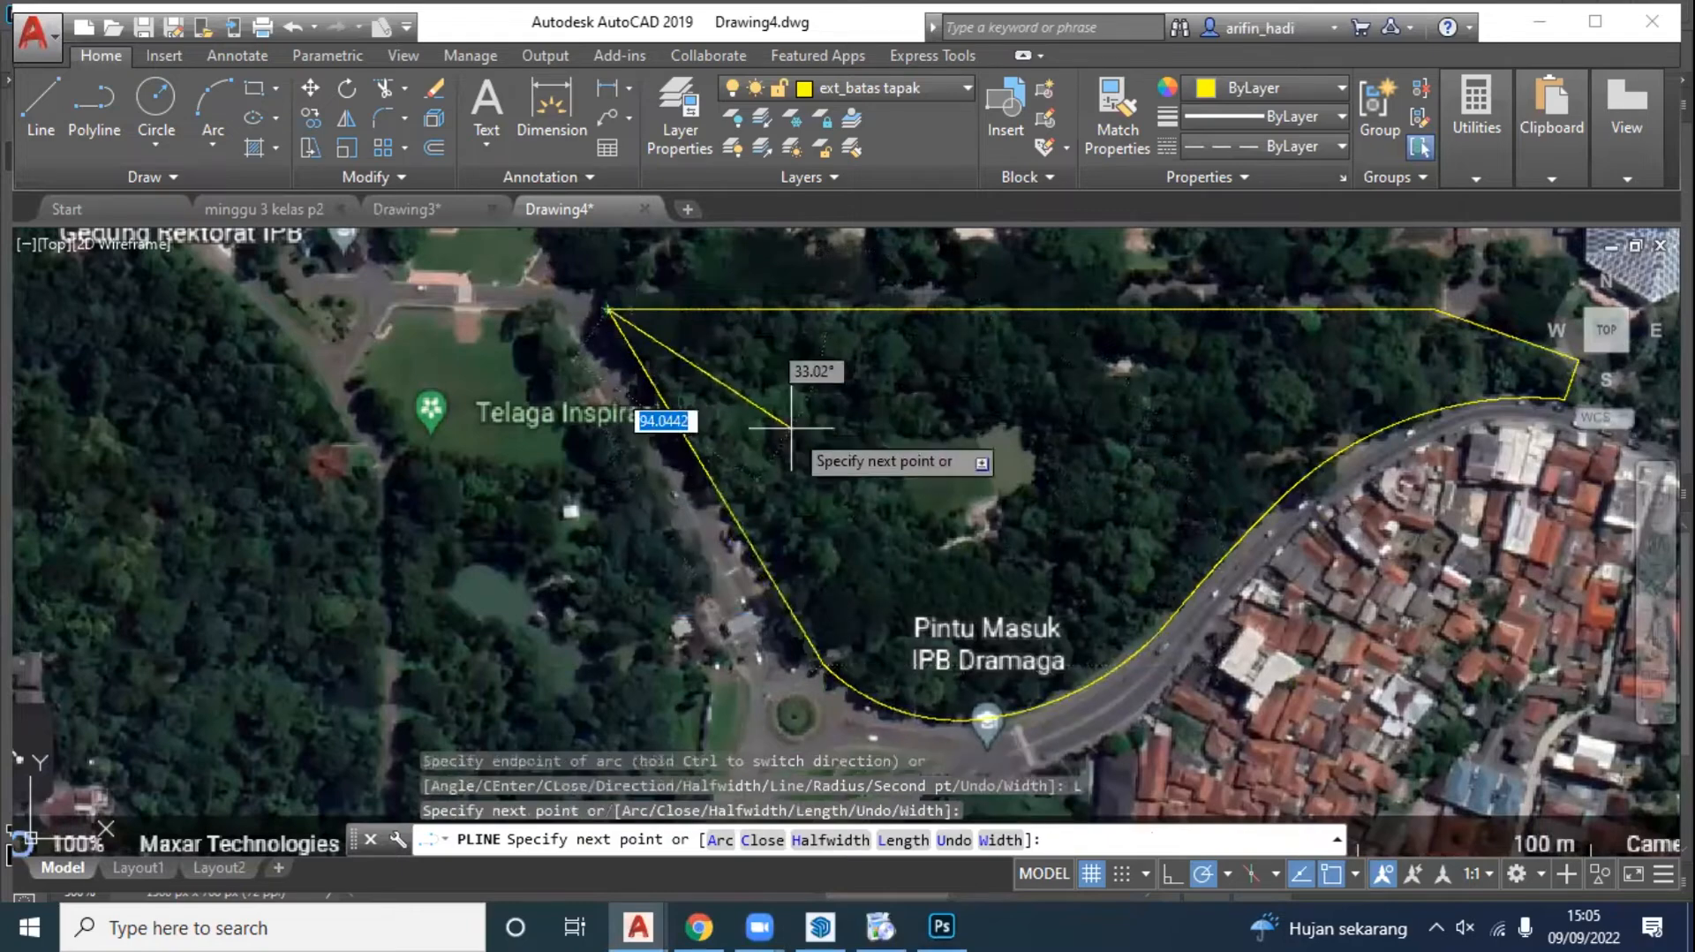
key(Return)
scroll(787, 424, down, 2)
middle_drag(787, 424, 900, 488)
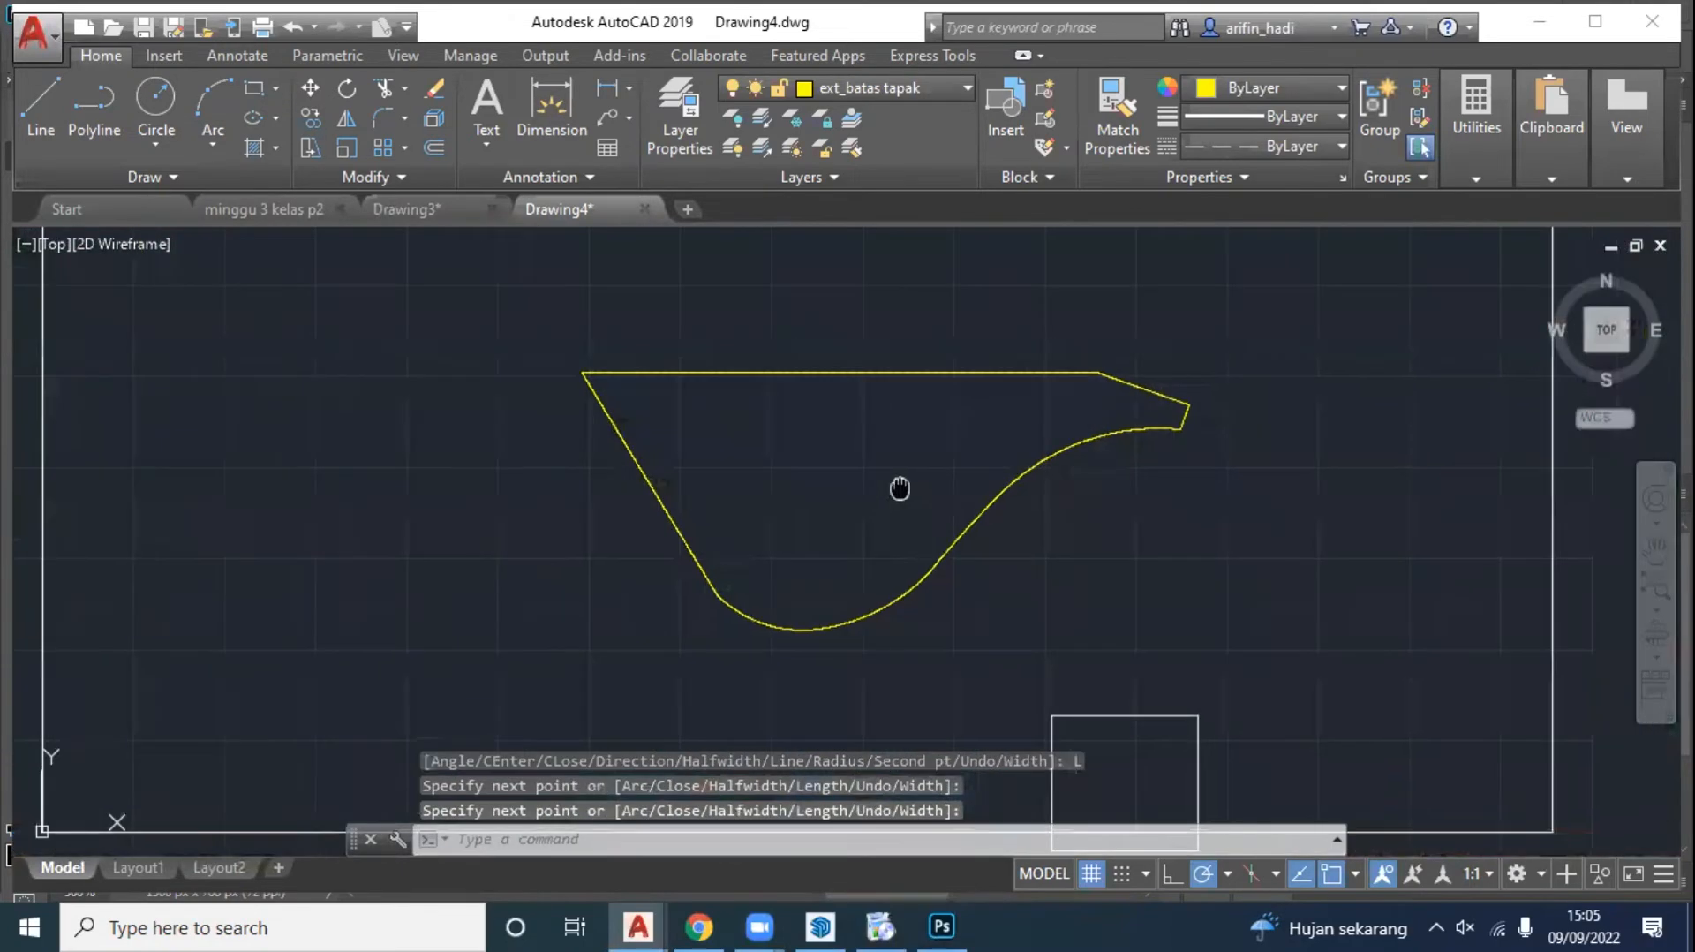
Step: Set the site boundary polyline's linetype scale to 10 and deselect it
scroll(905, 486, up, 1)
scroll(849, 320, up, 6)
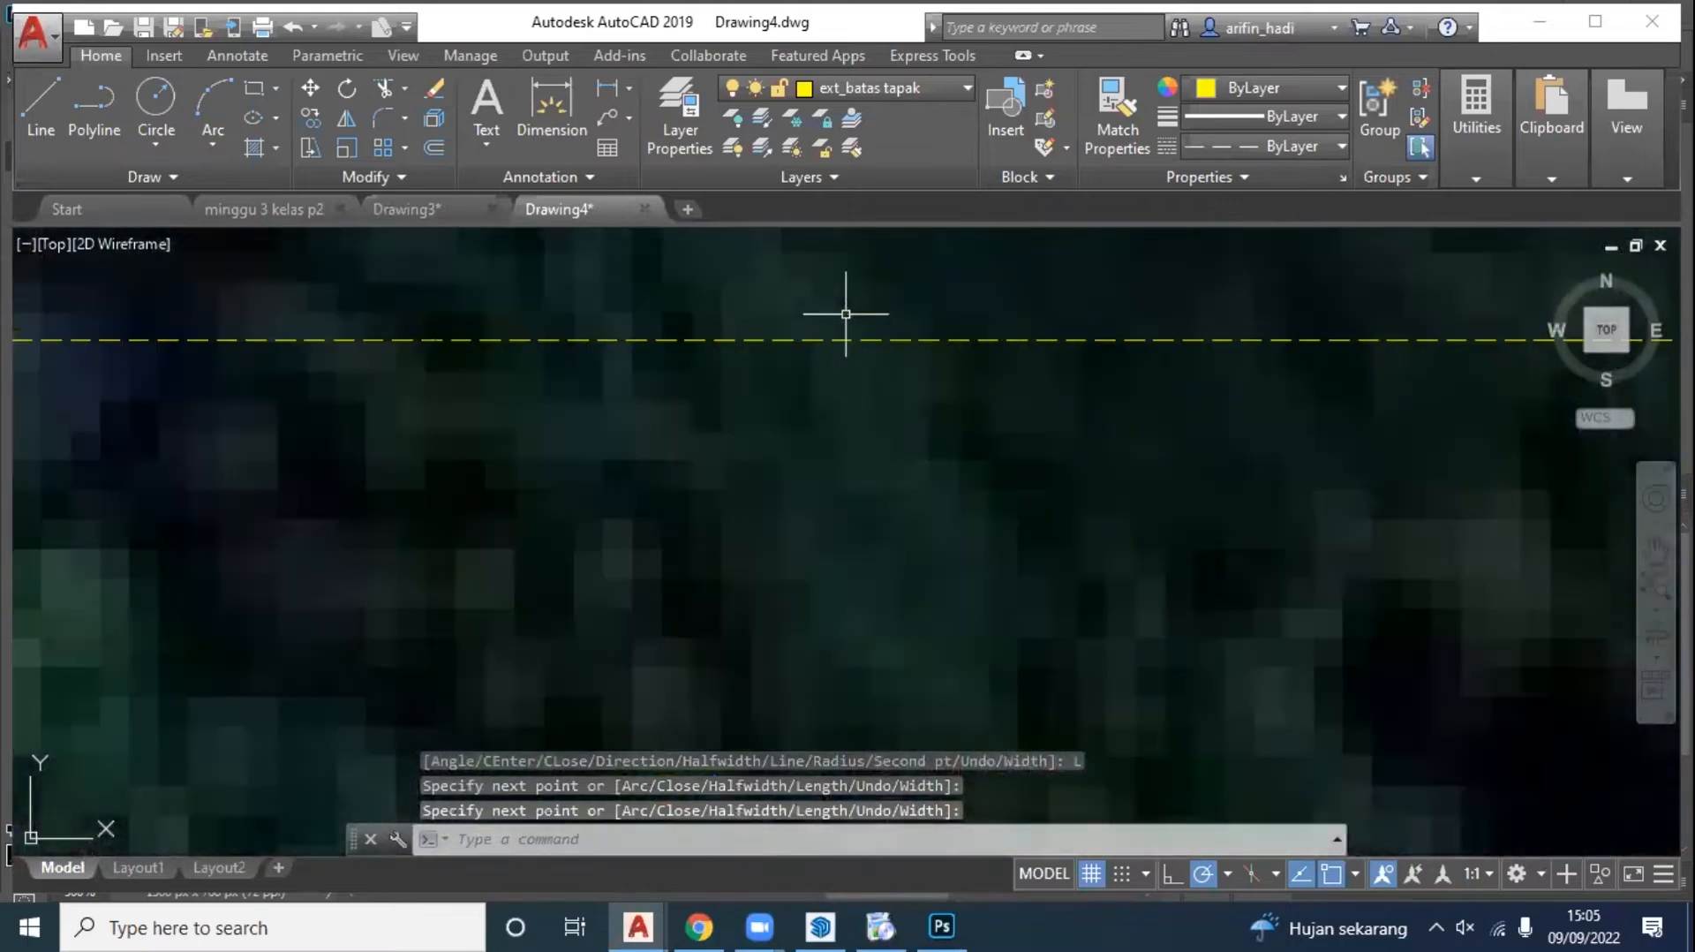
scroll(846, 313, up, 2)
scroll(818, 363, down, 6)
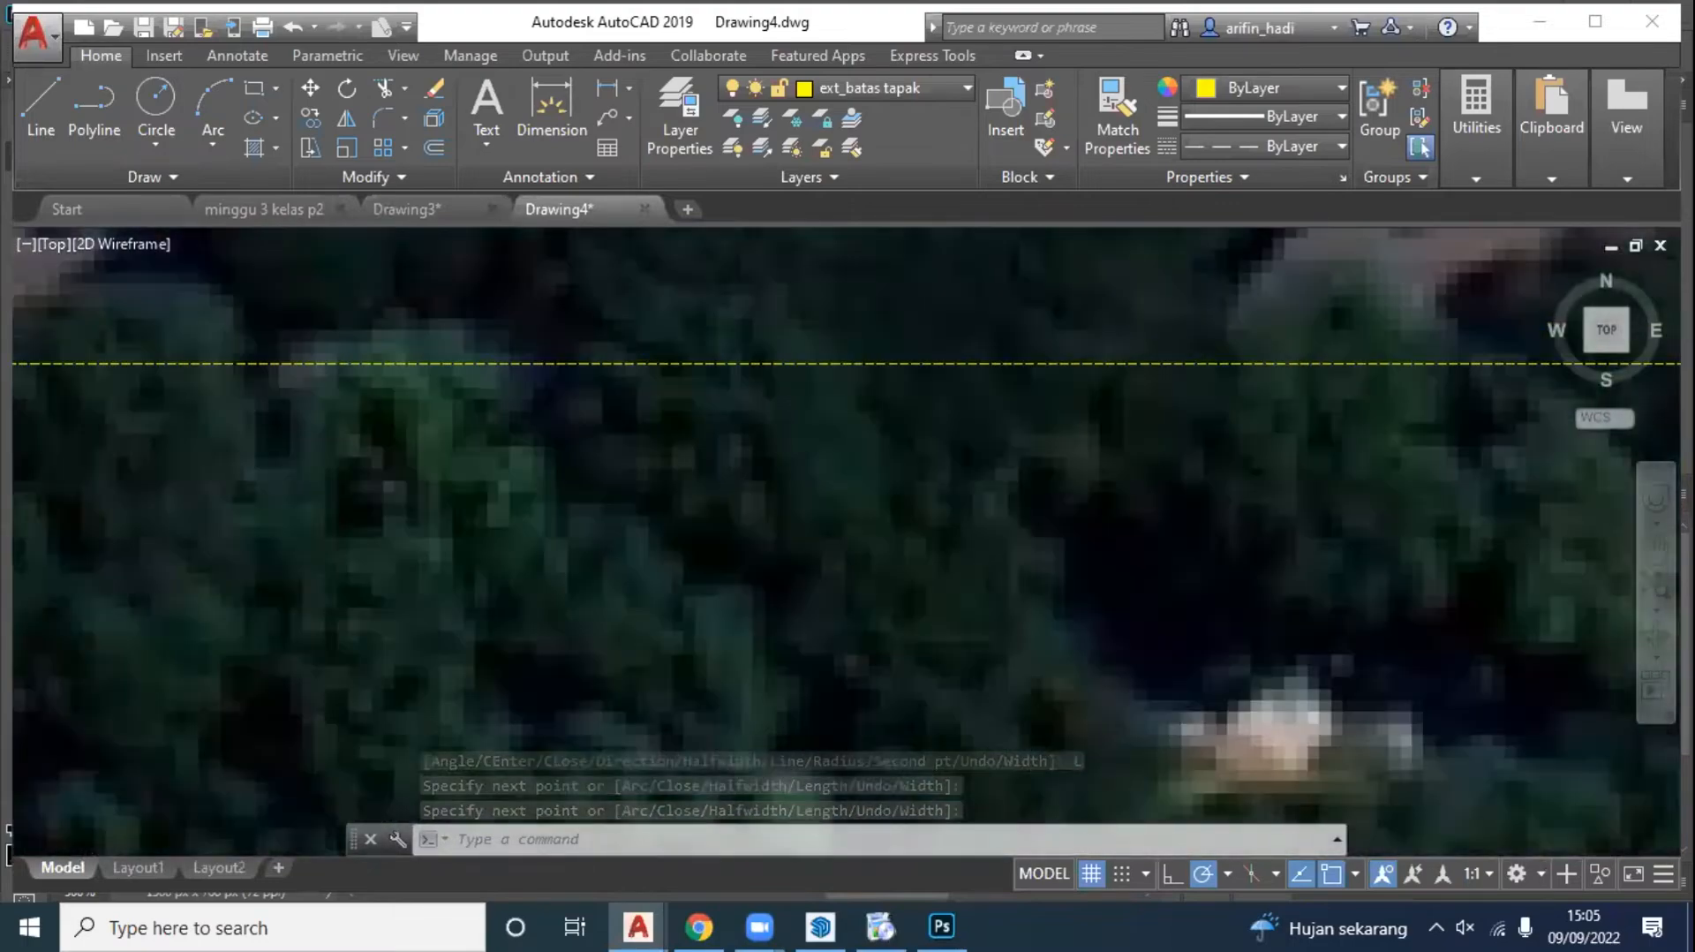
scroll(816, 364, down, 6)
click(816, 364)
right_click(816, 364)
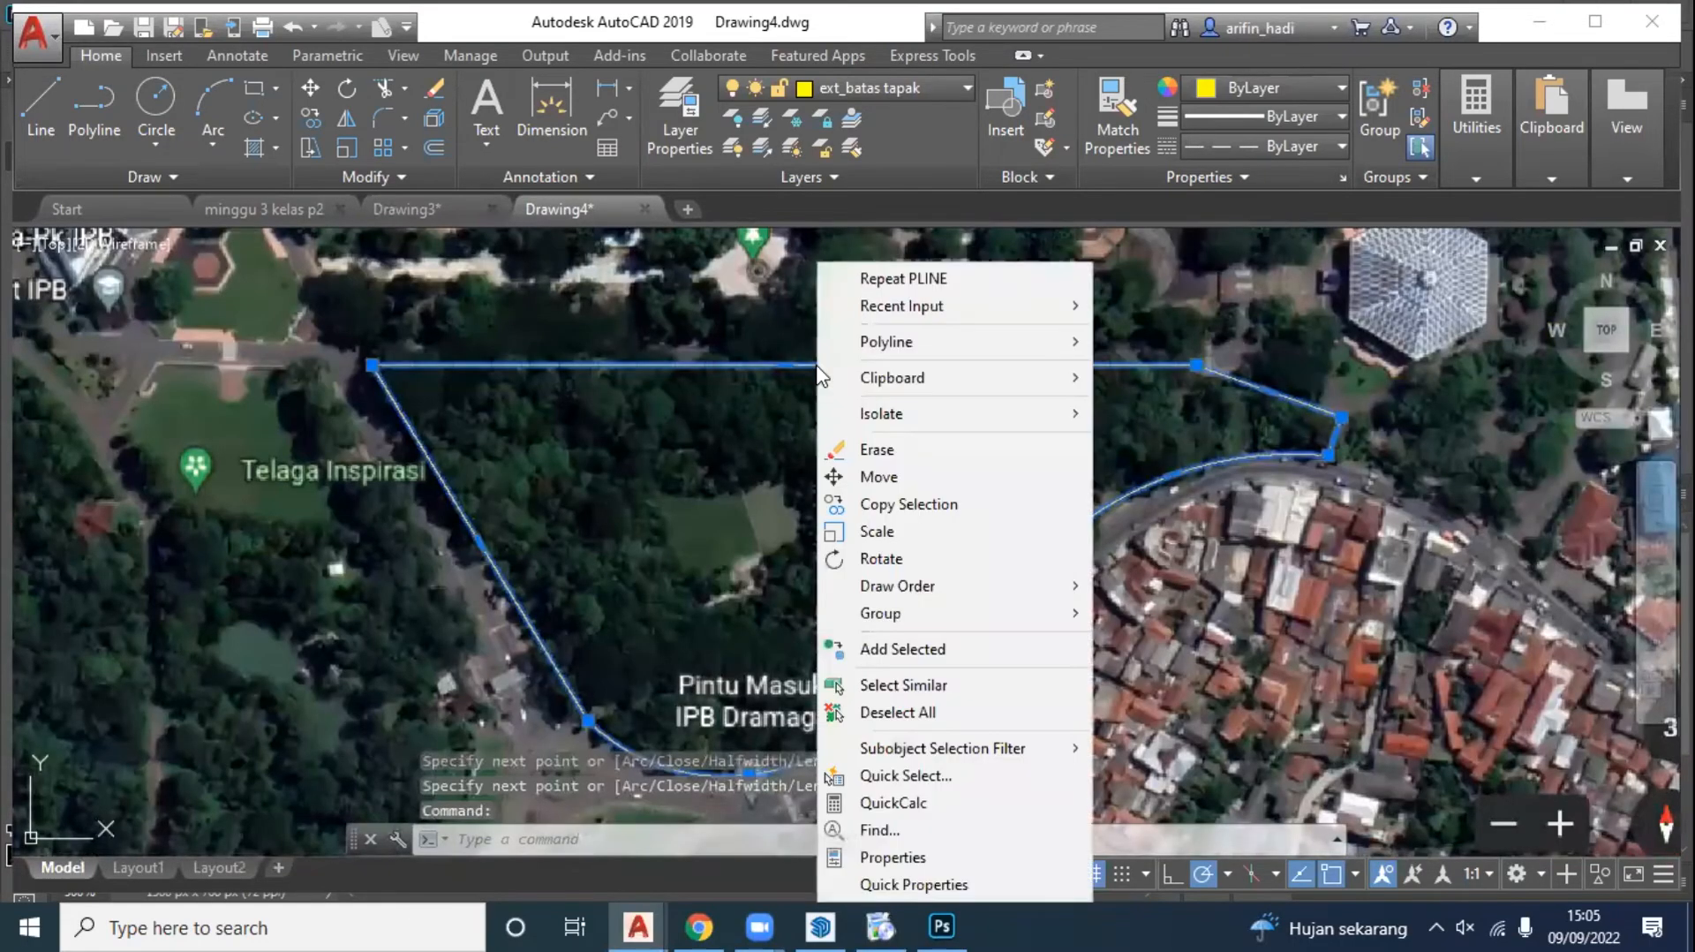
click(950, 858)
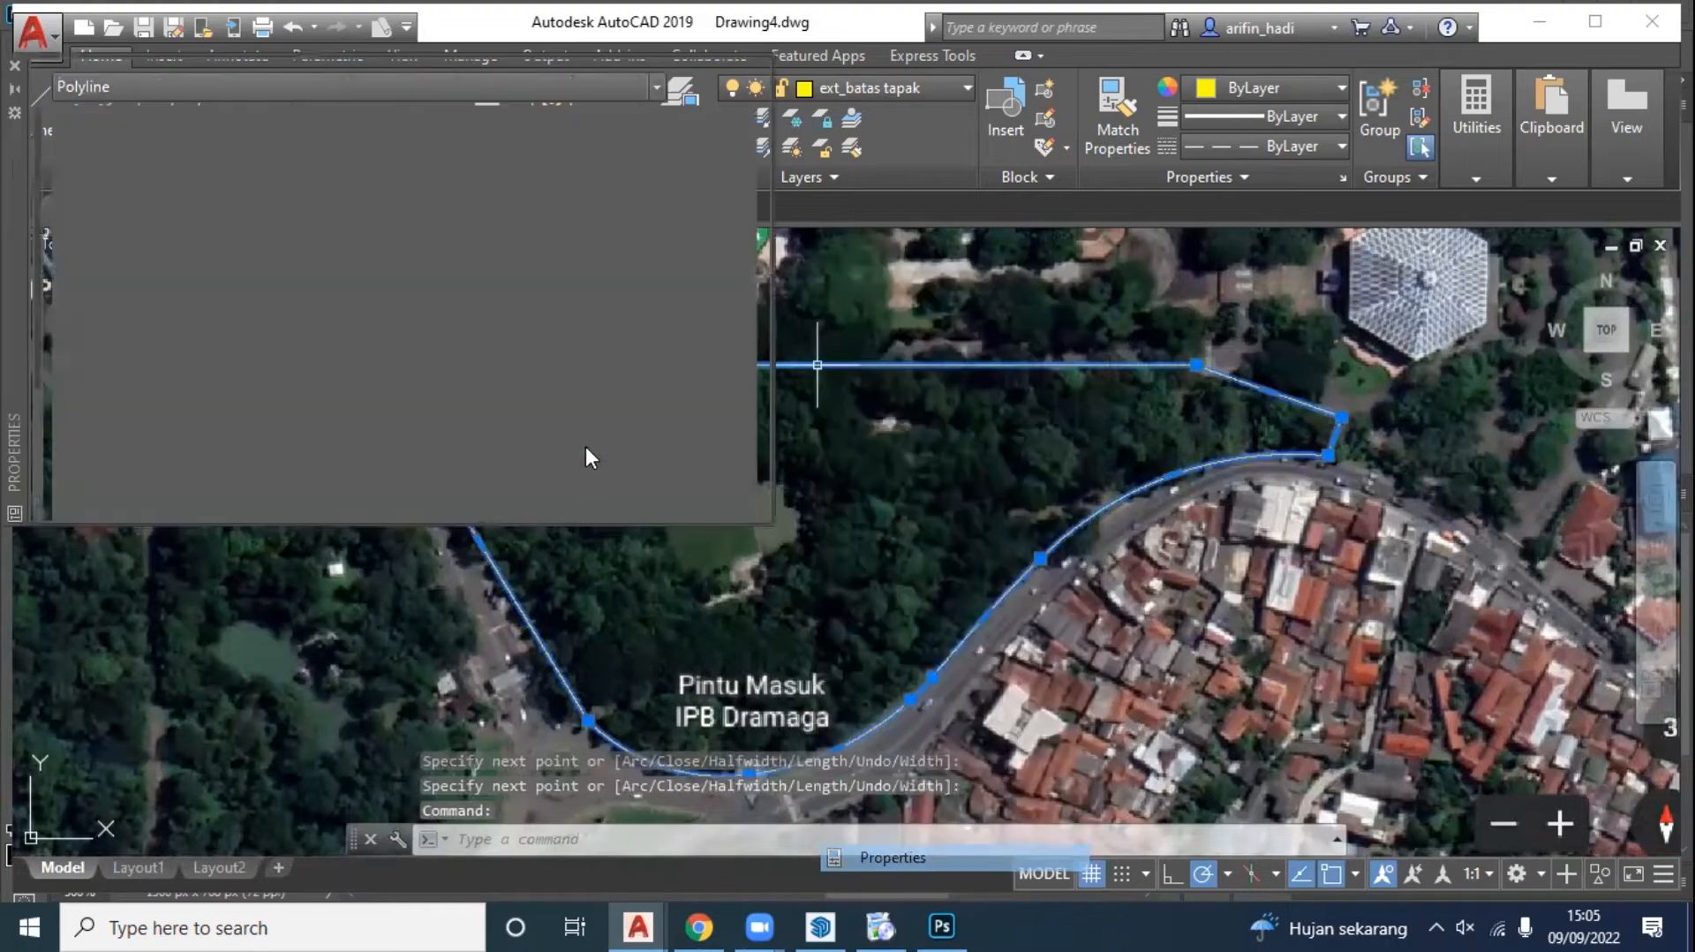
click(421, 212)
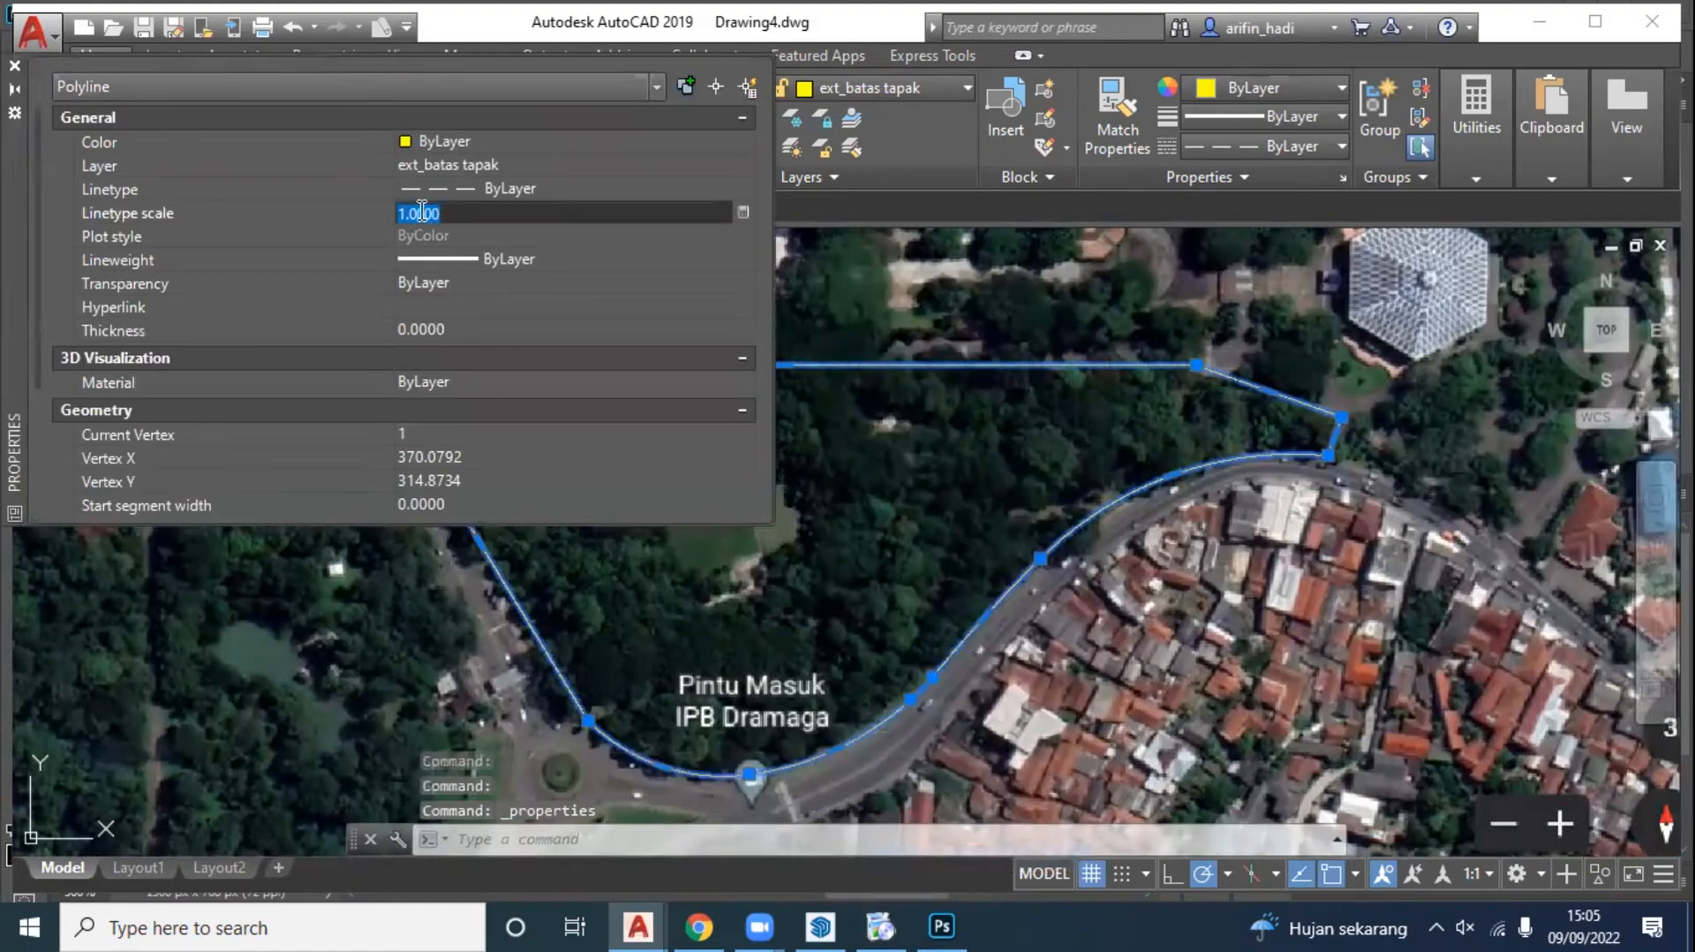
key(Return)
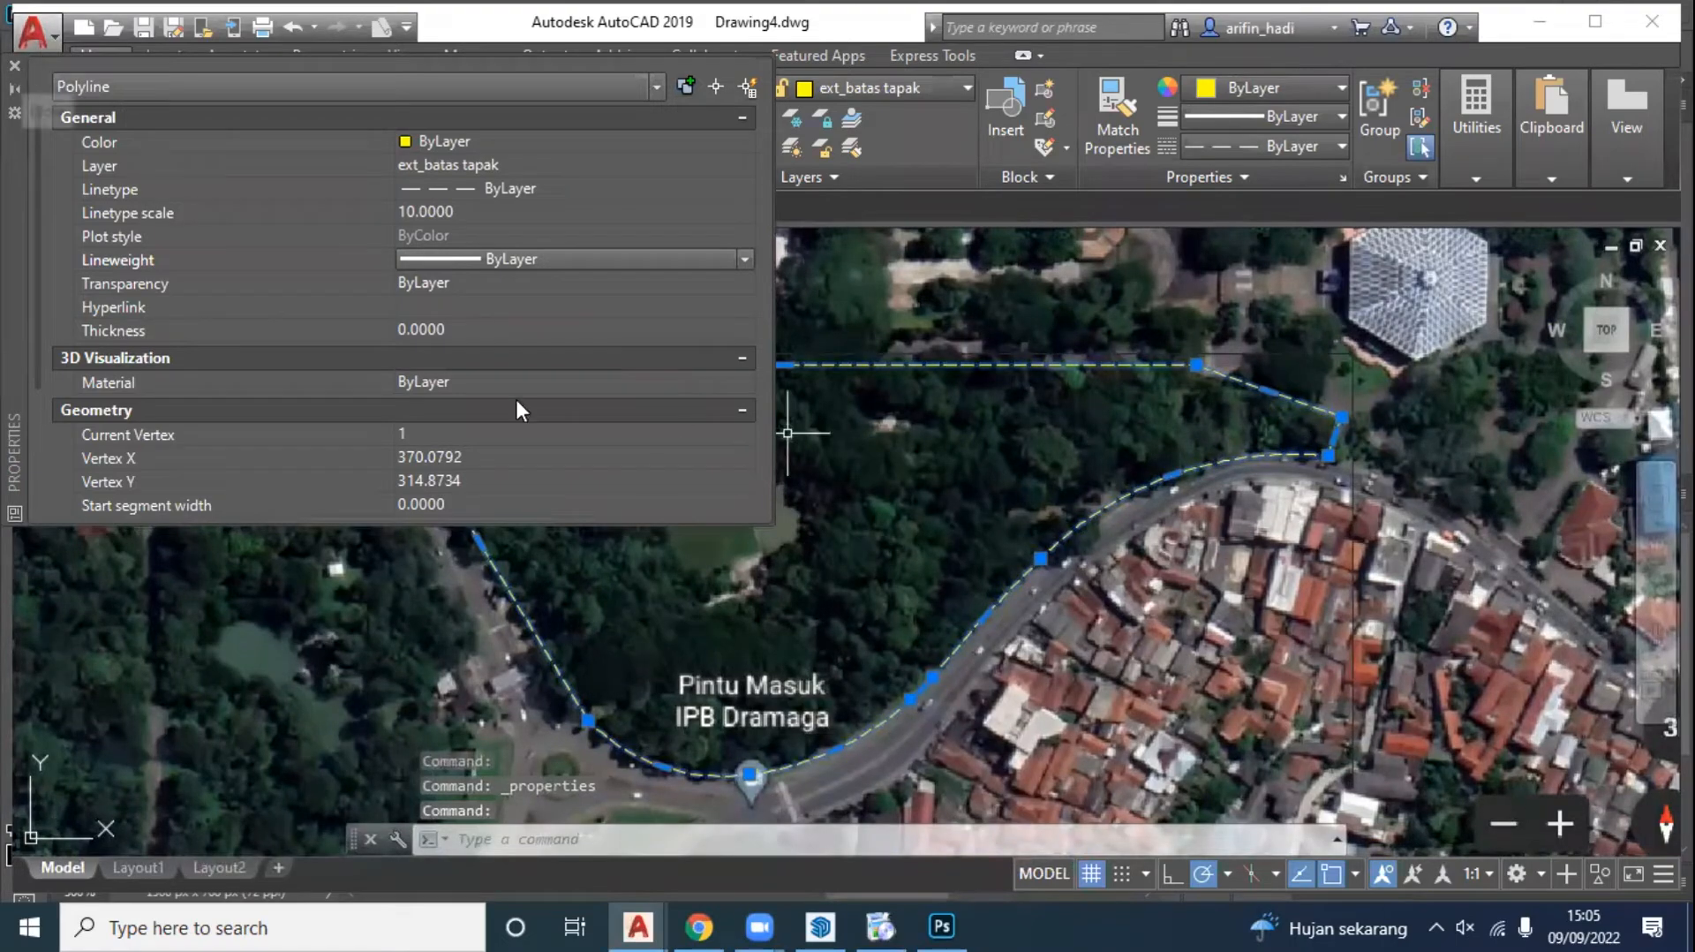
click(14, 66)
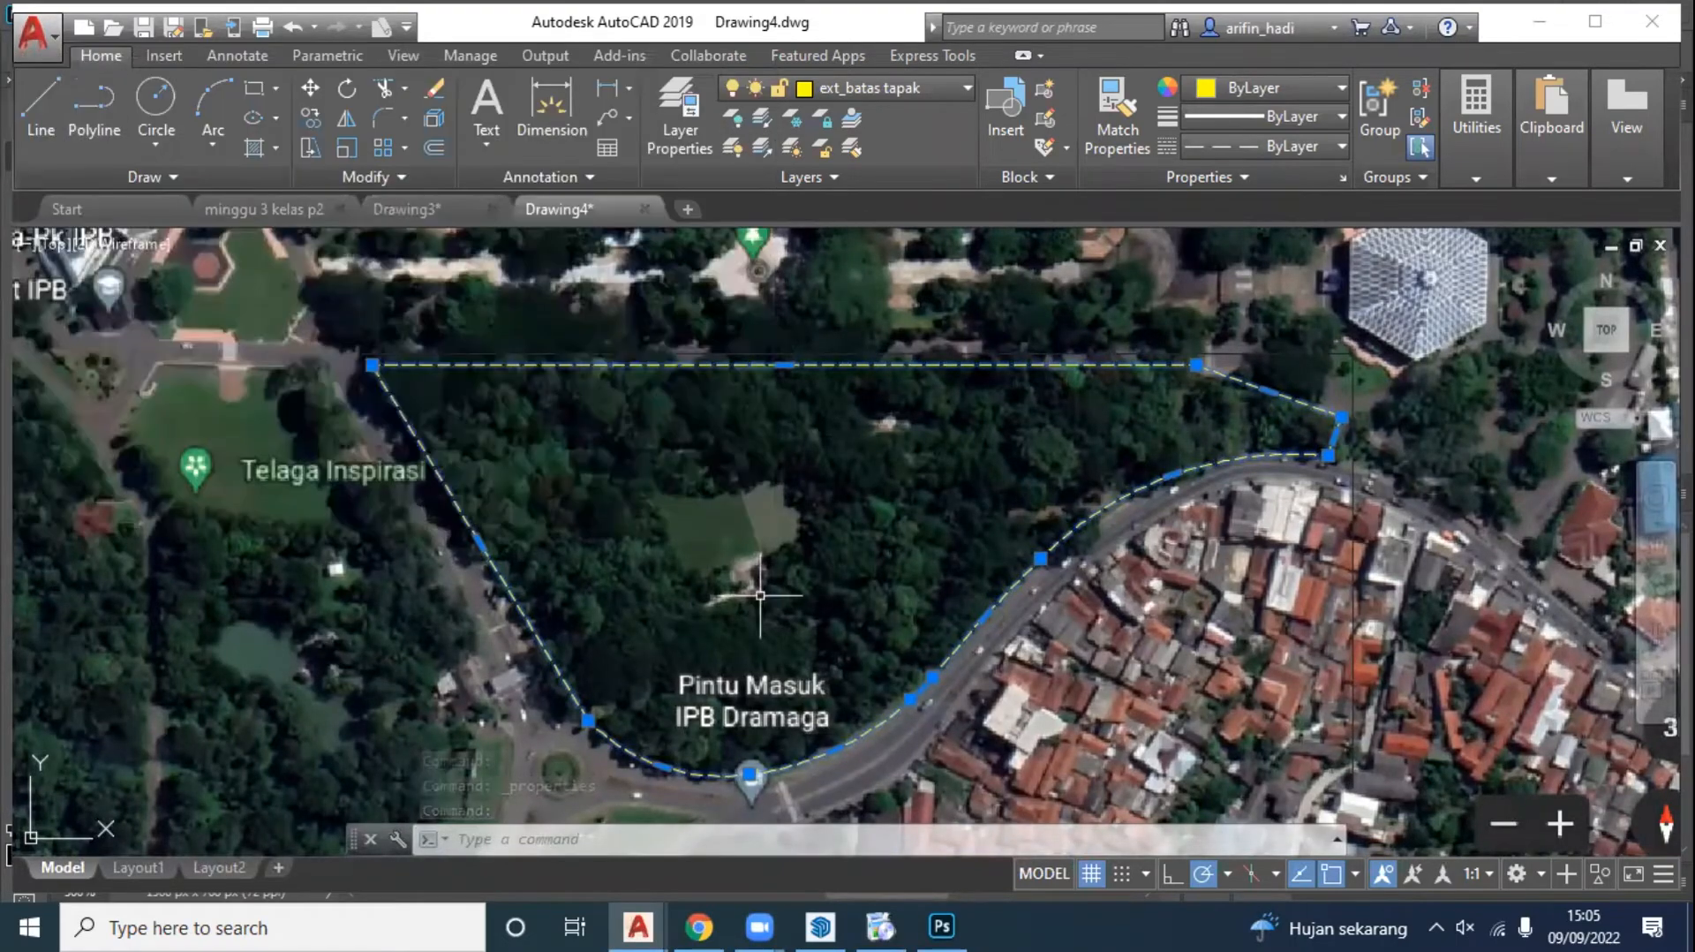
key(Escape)
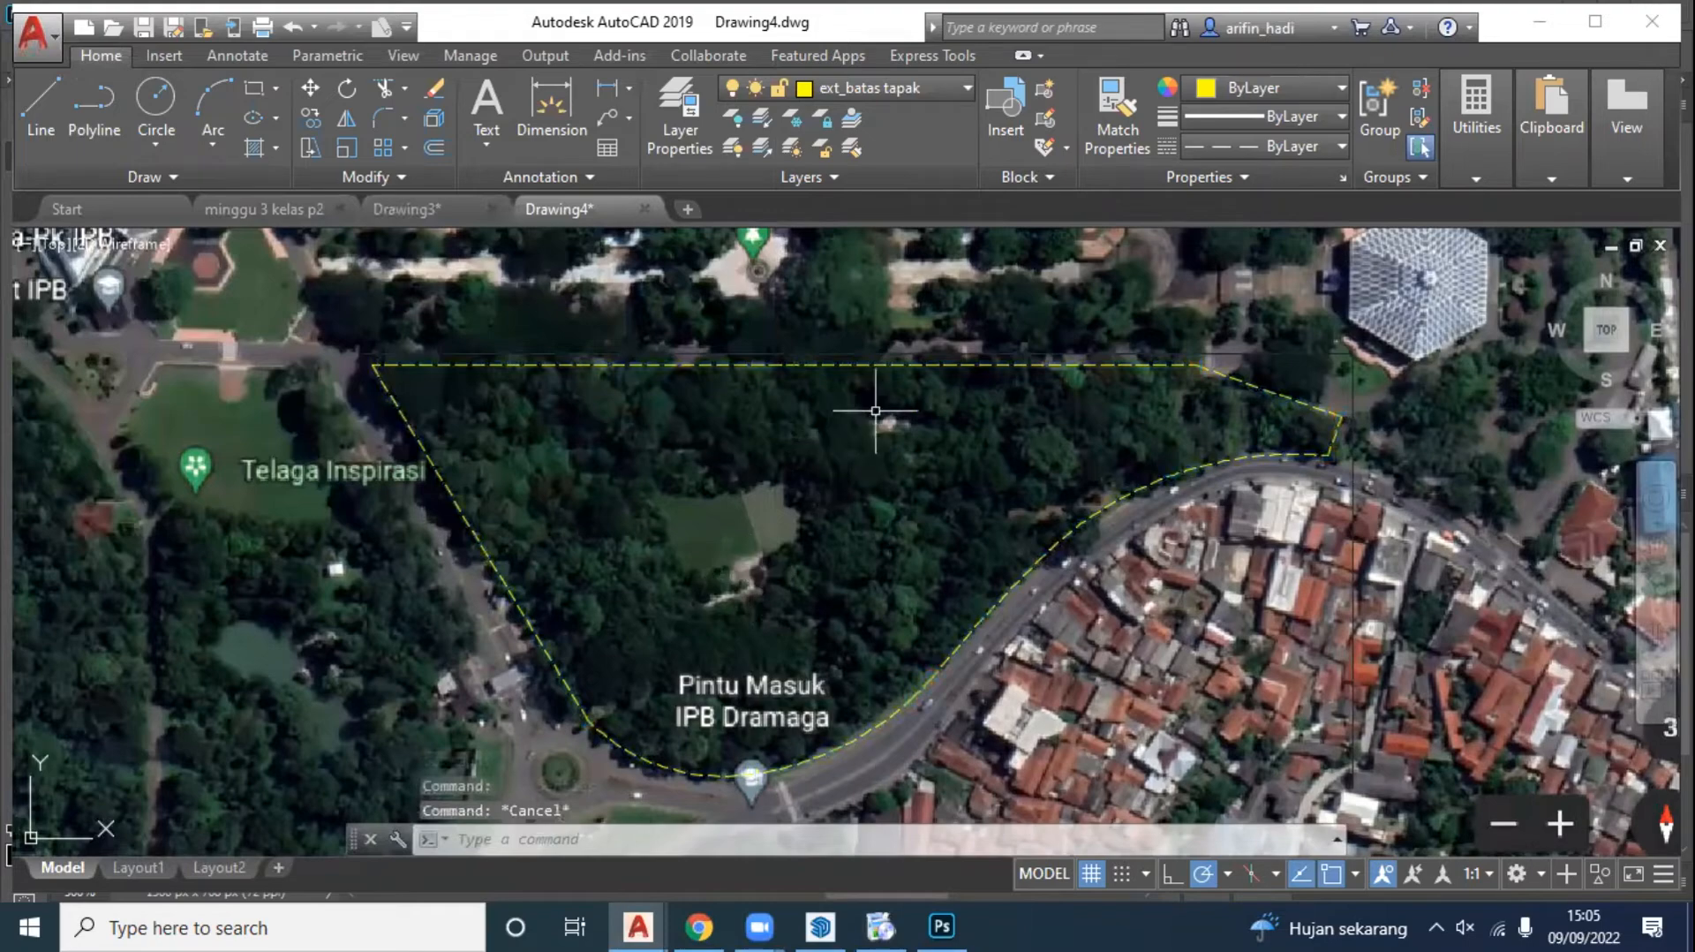
Step: Turn on lineweight display in the drawing's lineweight settings
text(I)
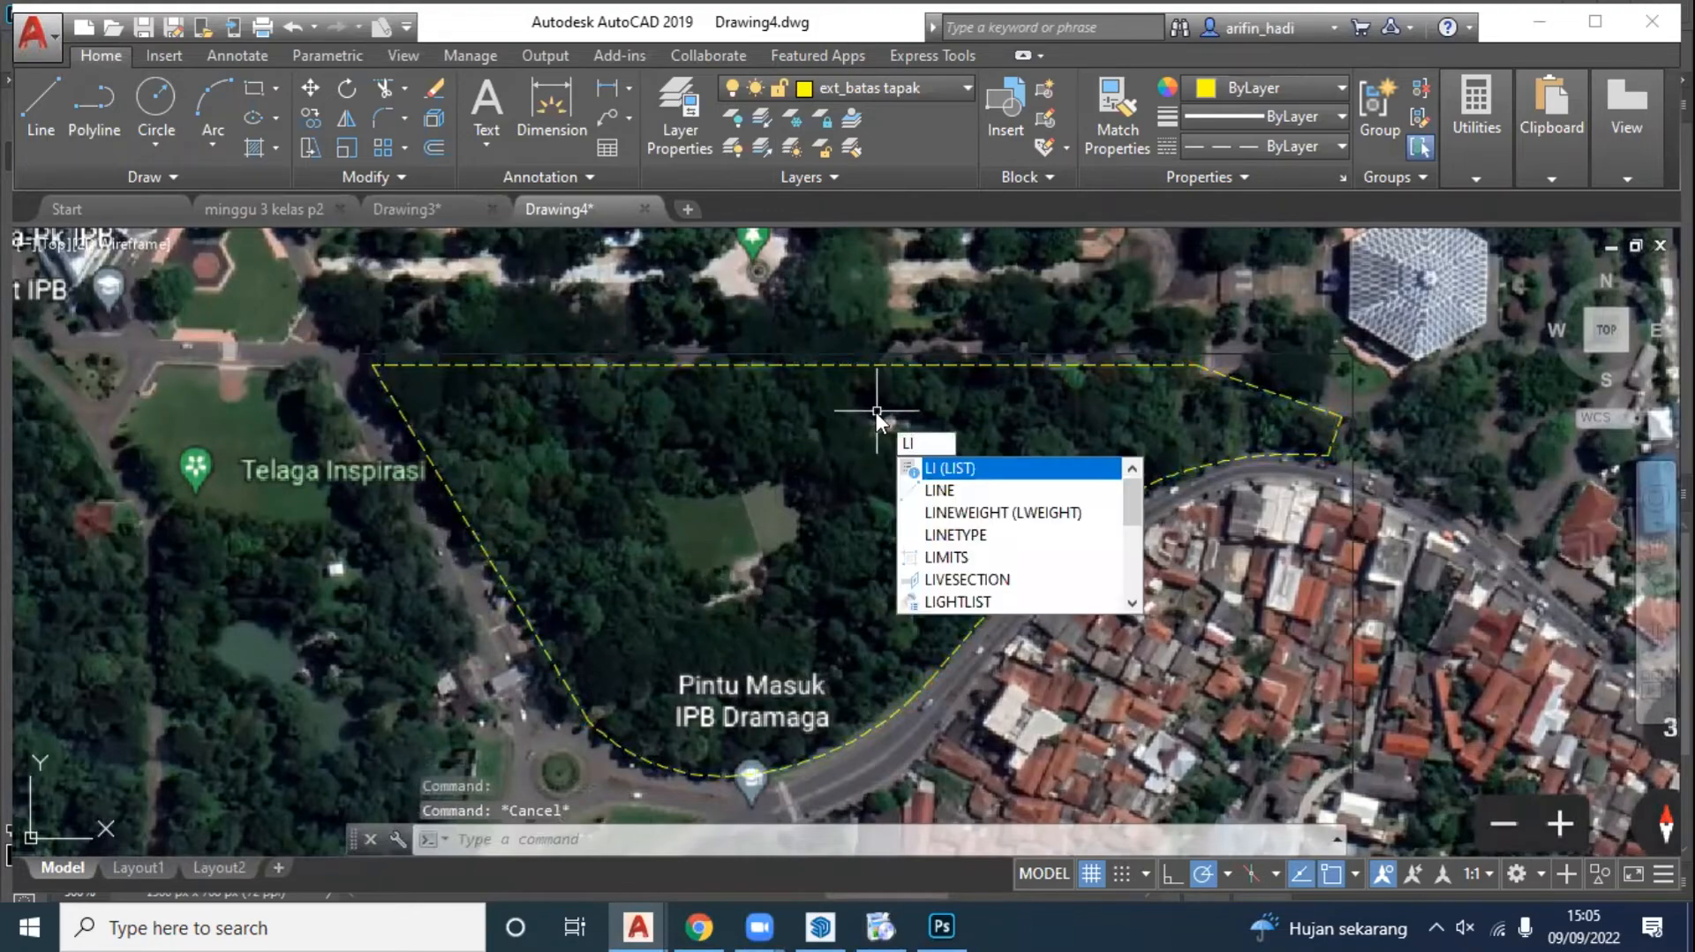
key(Down)
key(Down)
key(Return)
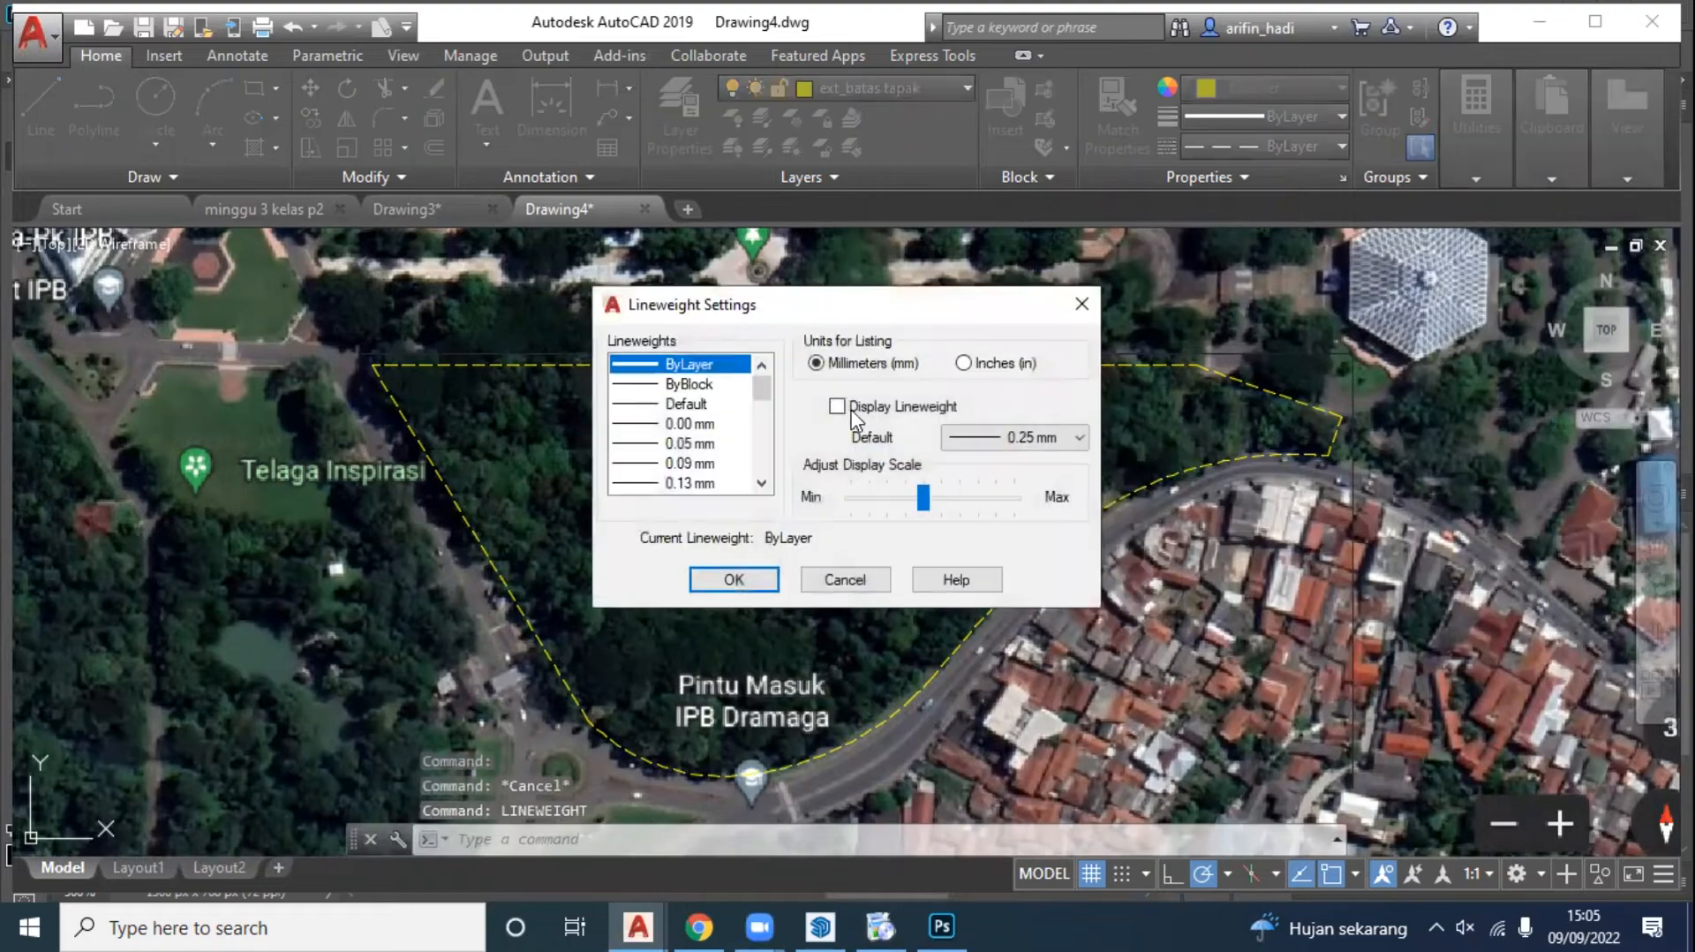
key(Return)
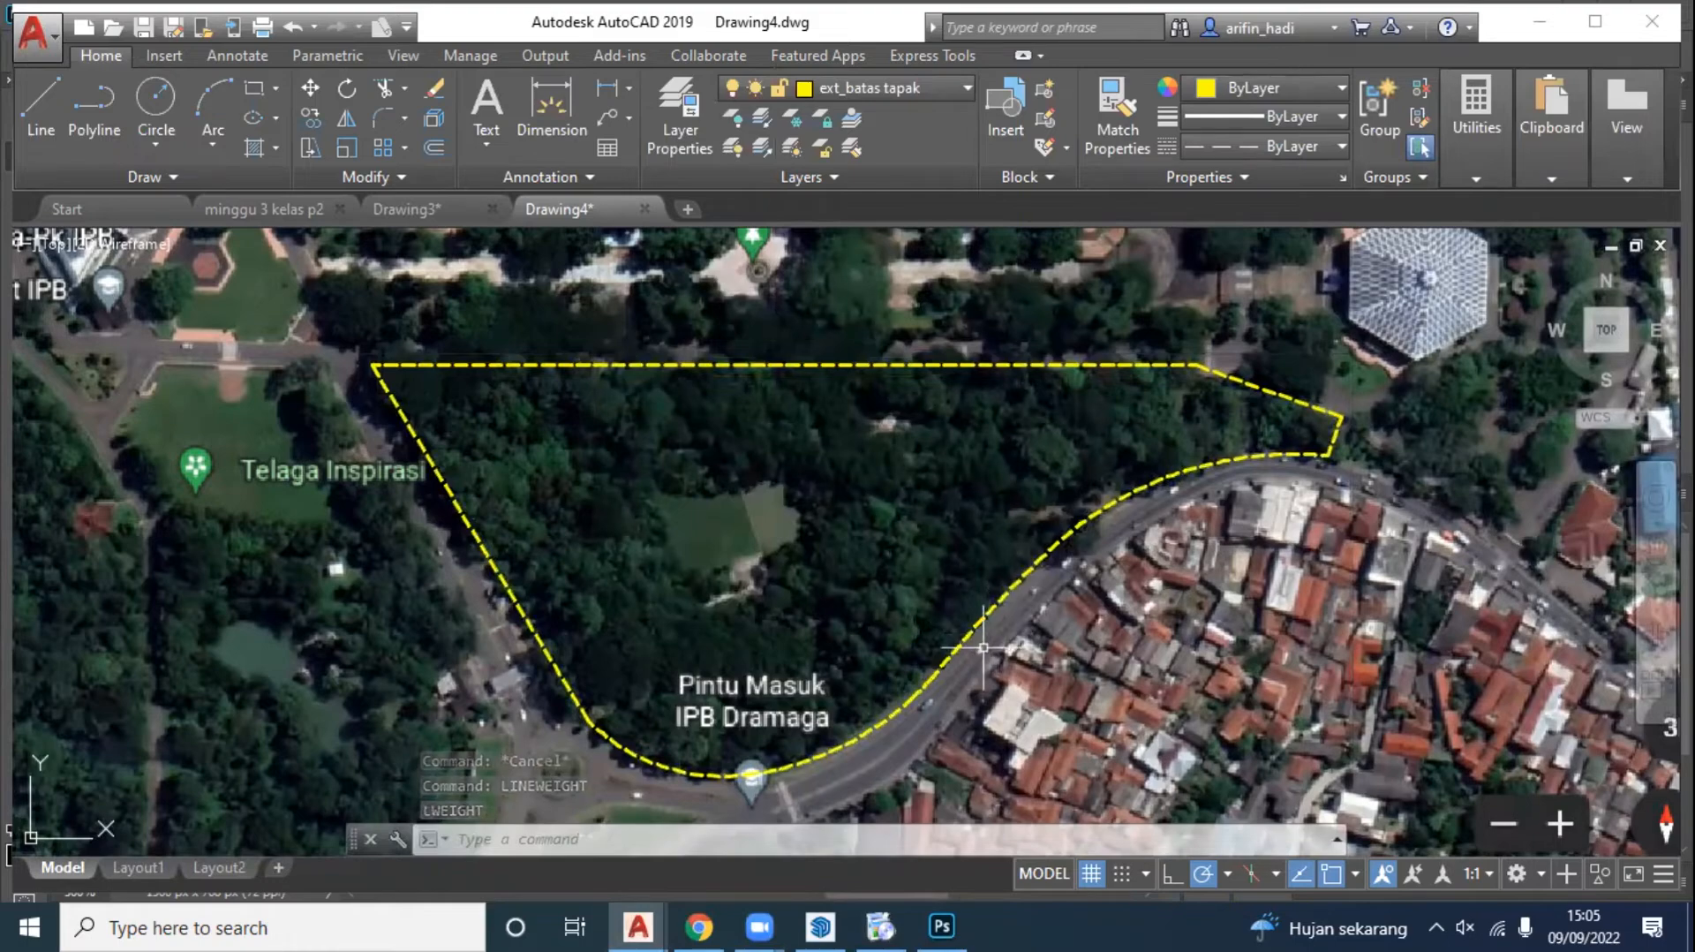
scroll(650, 563, up, 4)
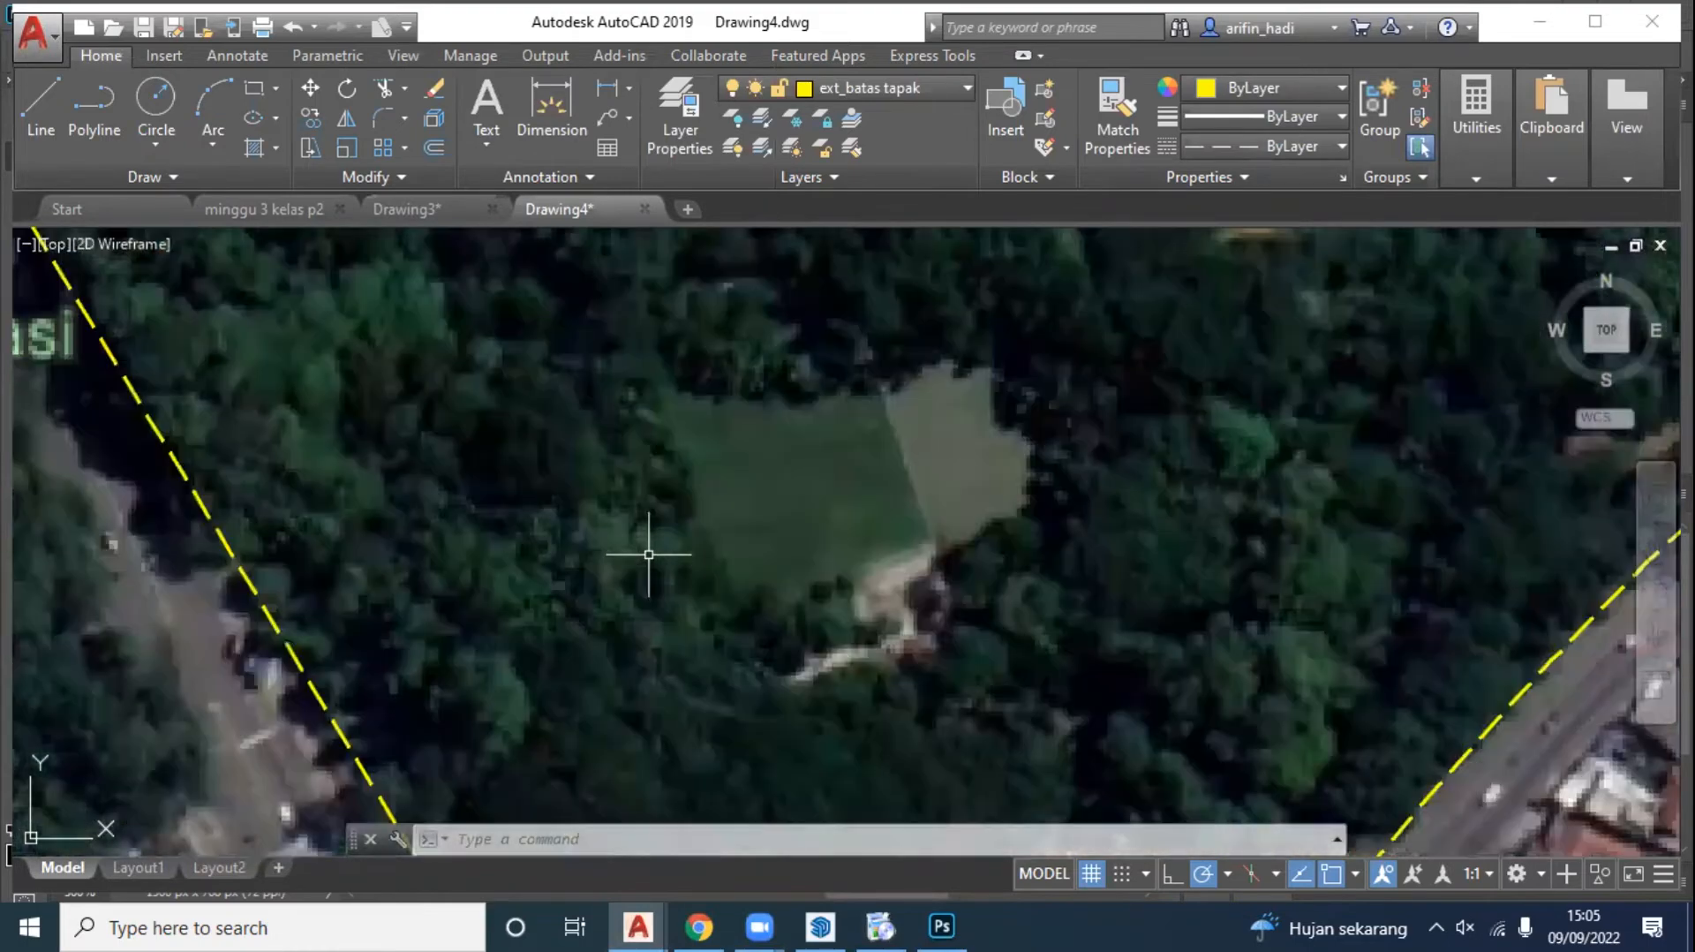
scroll(771, 563, down, 2)
middle_drag(1003, 563, 848, 587)
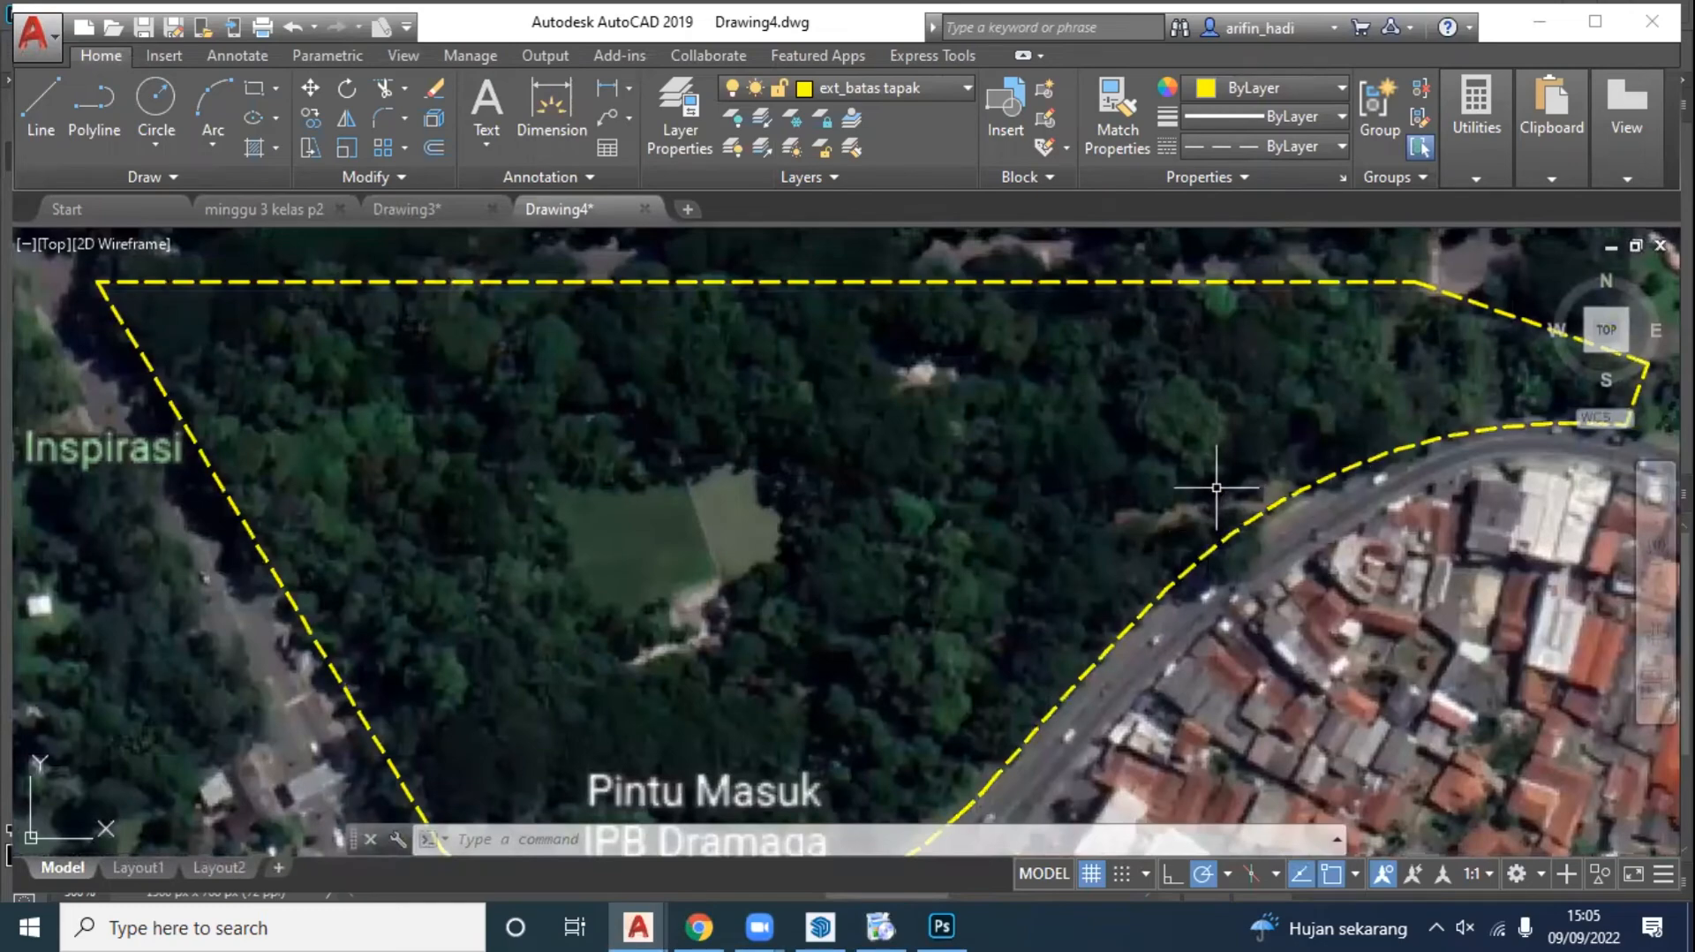
scroll(358, 320, up, 2)
middle_drag(360, 321, 738, 473)
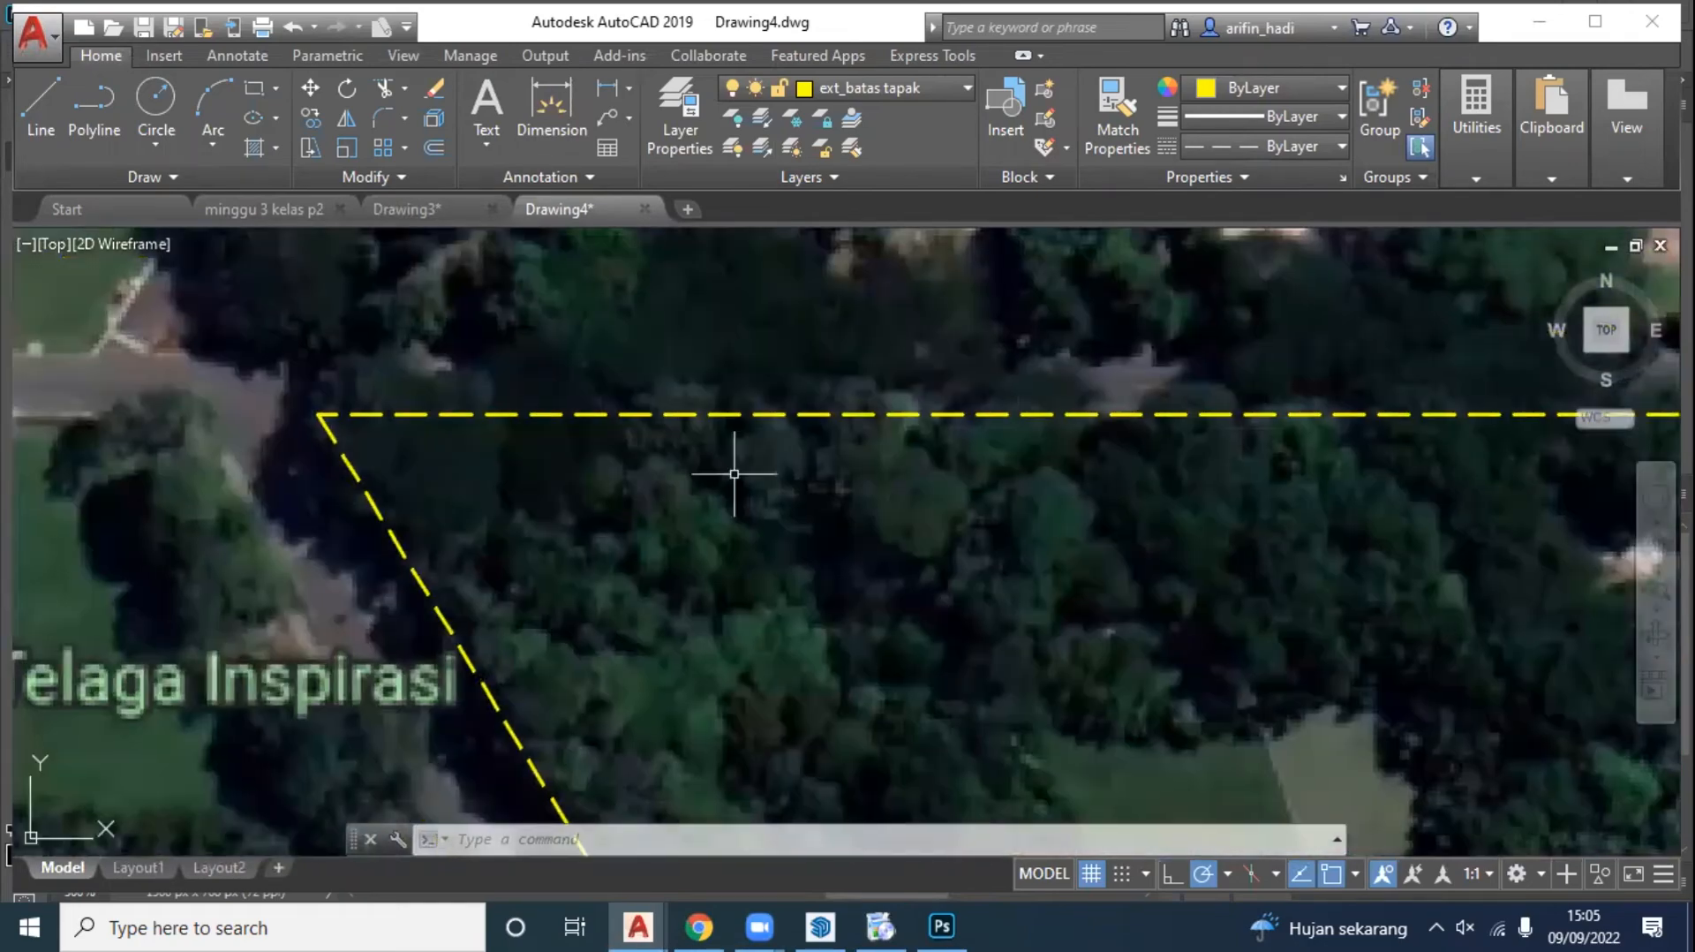
Step: Create a new layer named ext_jalan
click(676, 115)
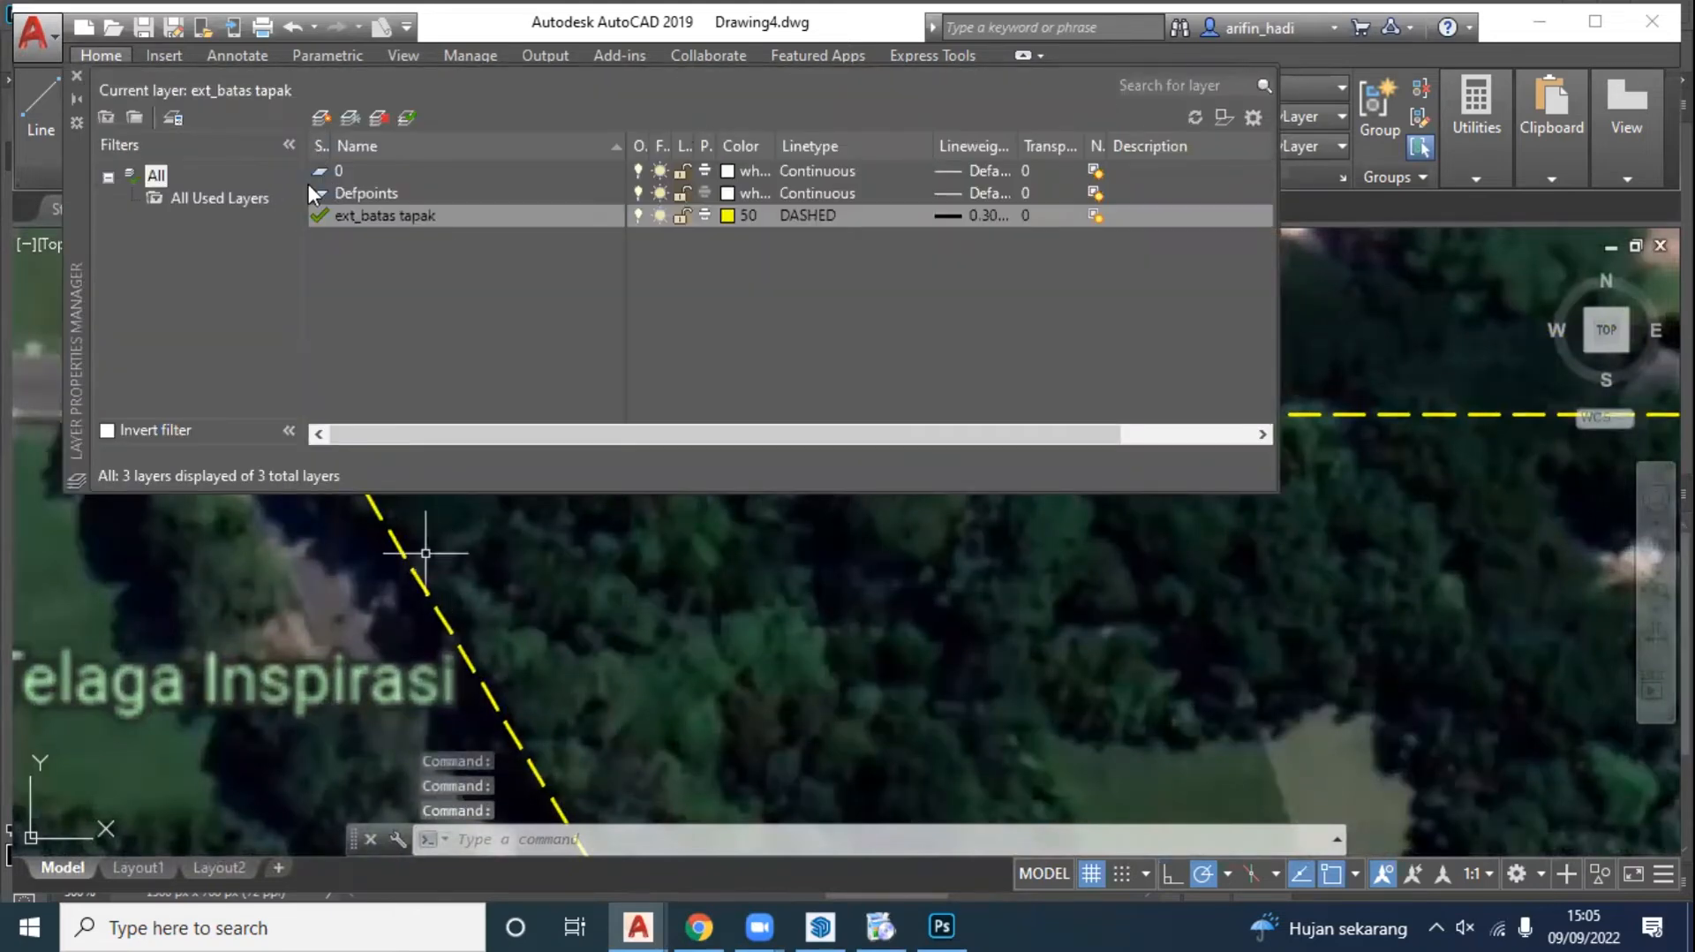
key(alt+n)
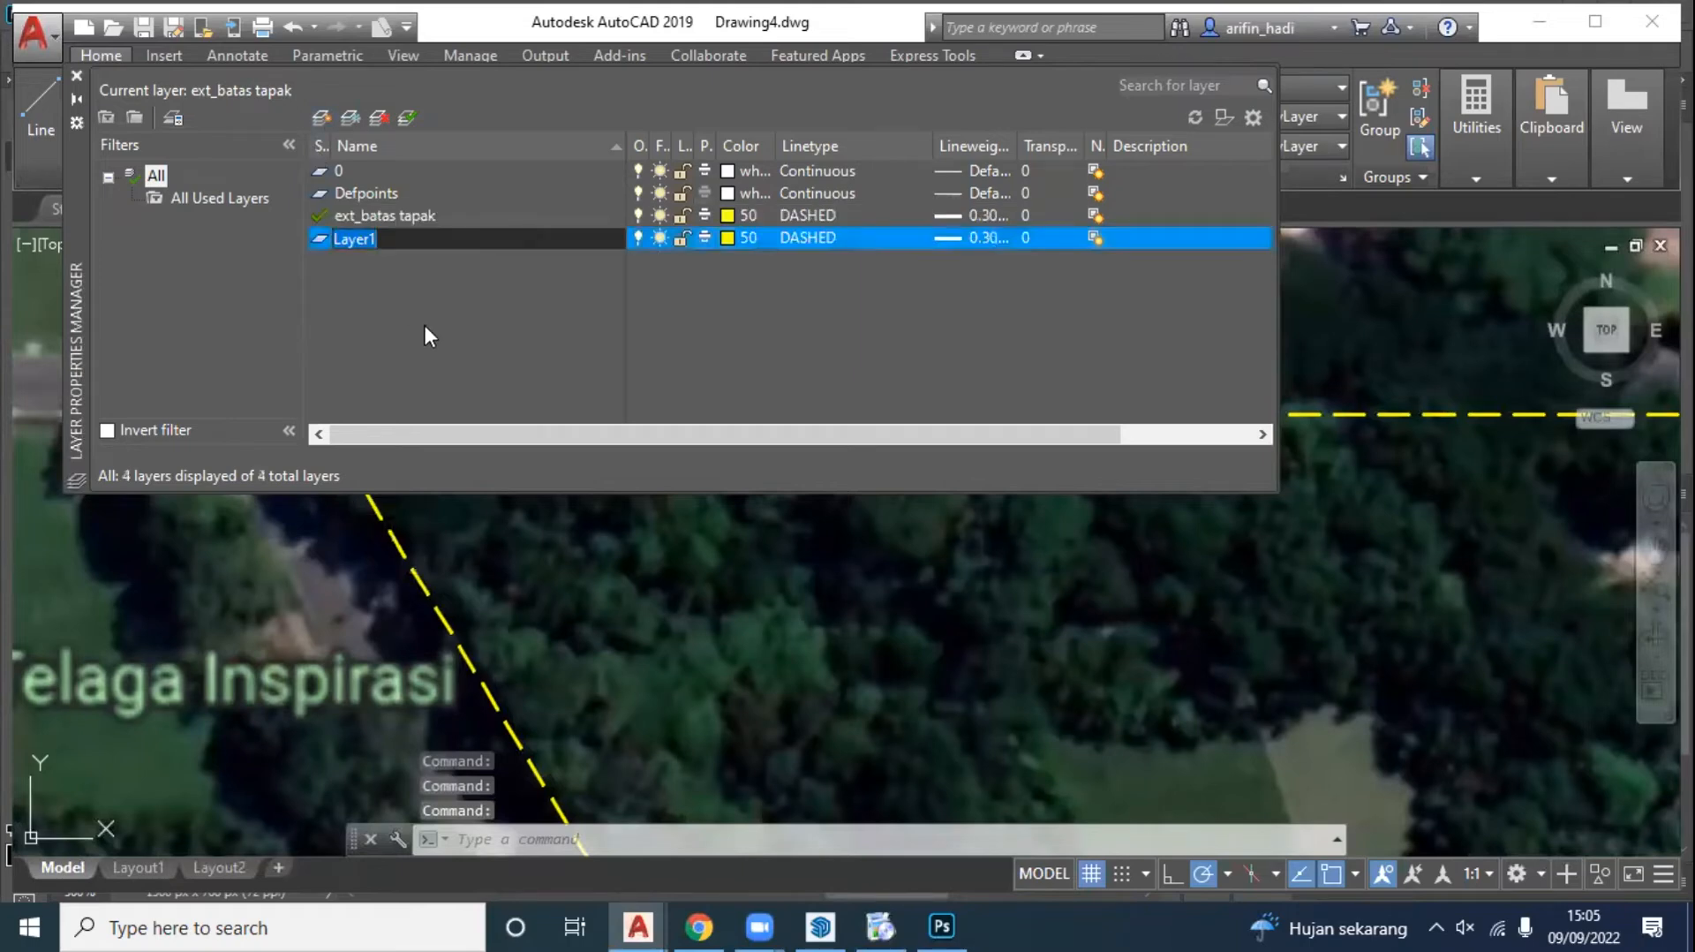
text(ext_jalan)
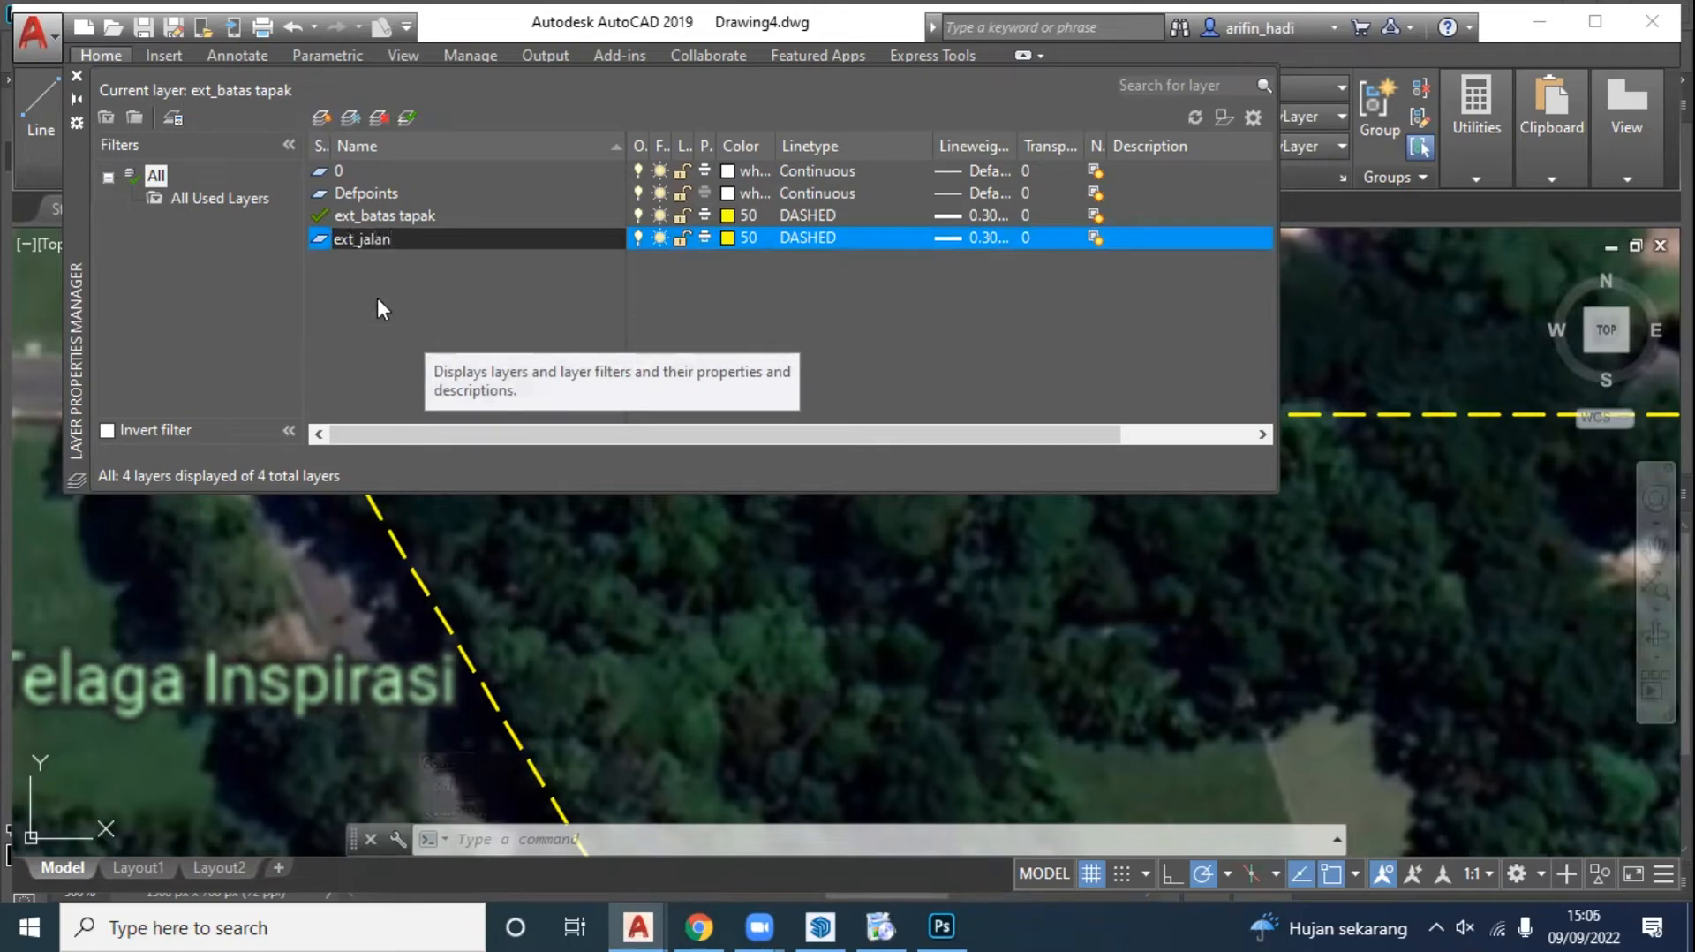
key(Return)
Step: Set the ext_jalan layer's color to 253 and its linetype to Continuous
click(749, 234)
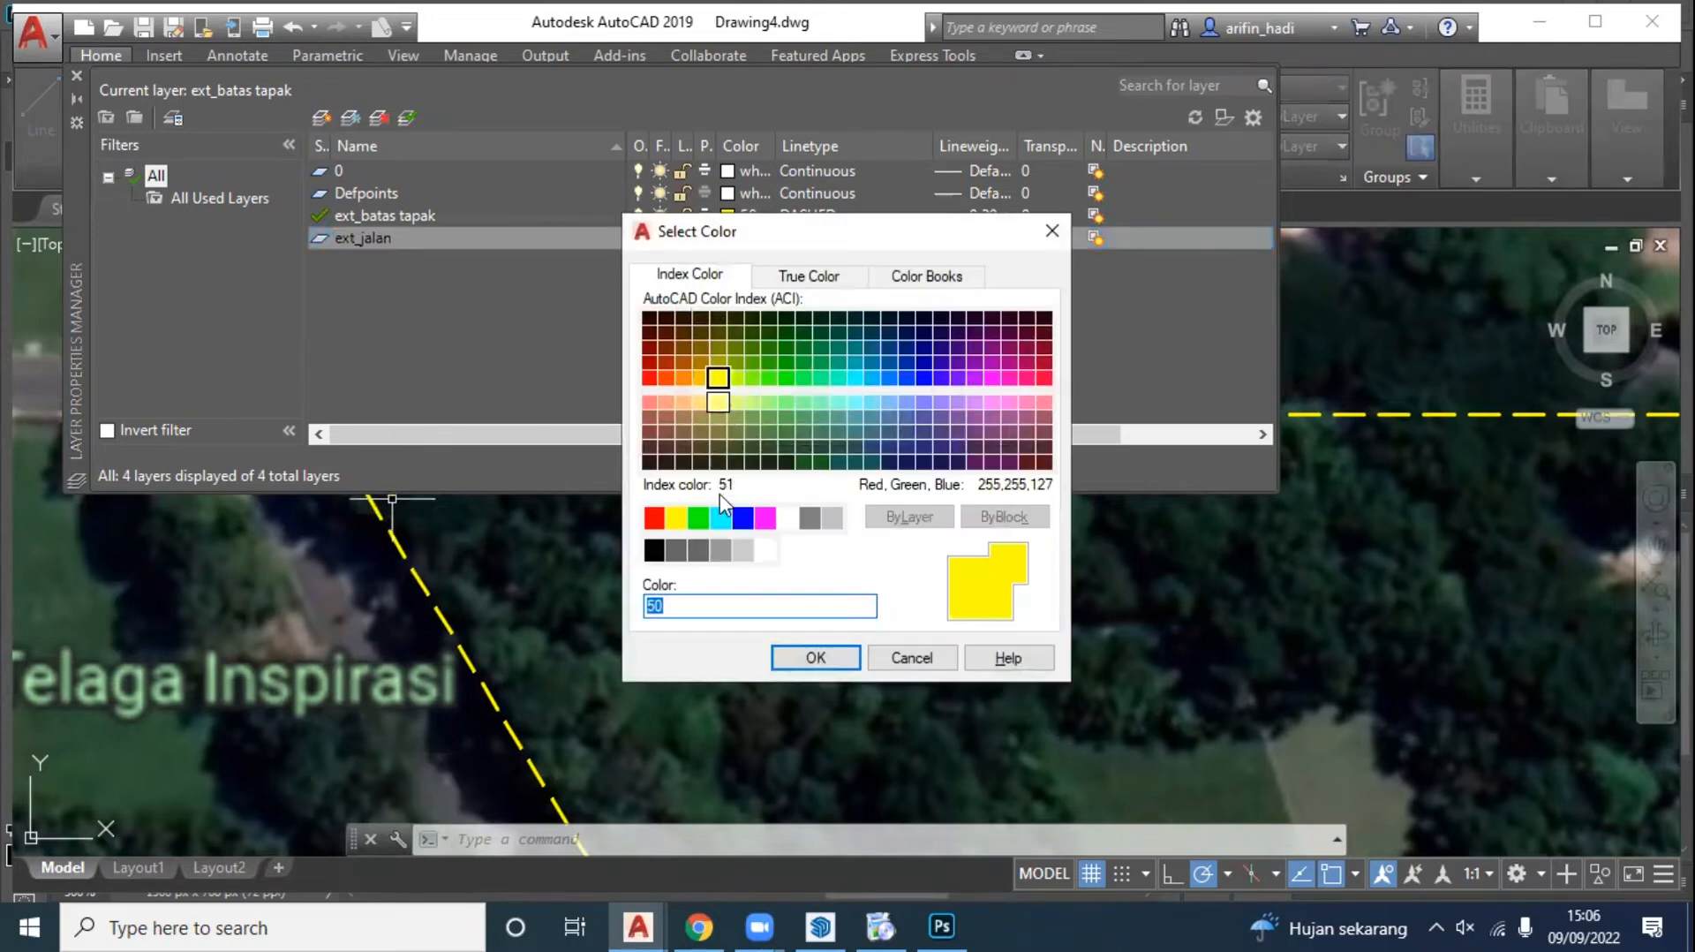
click(715, 556)
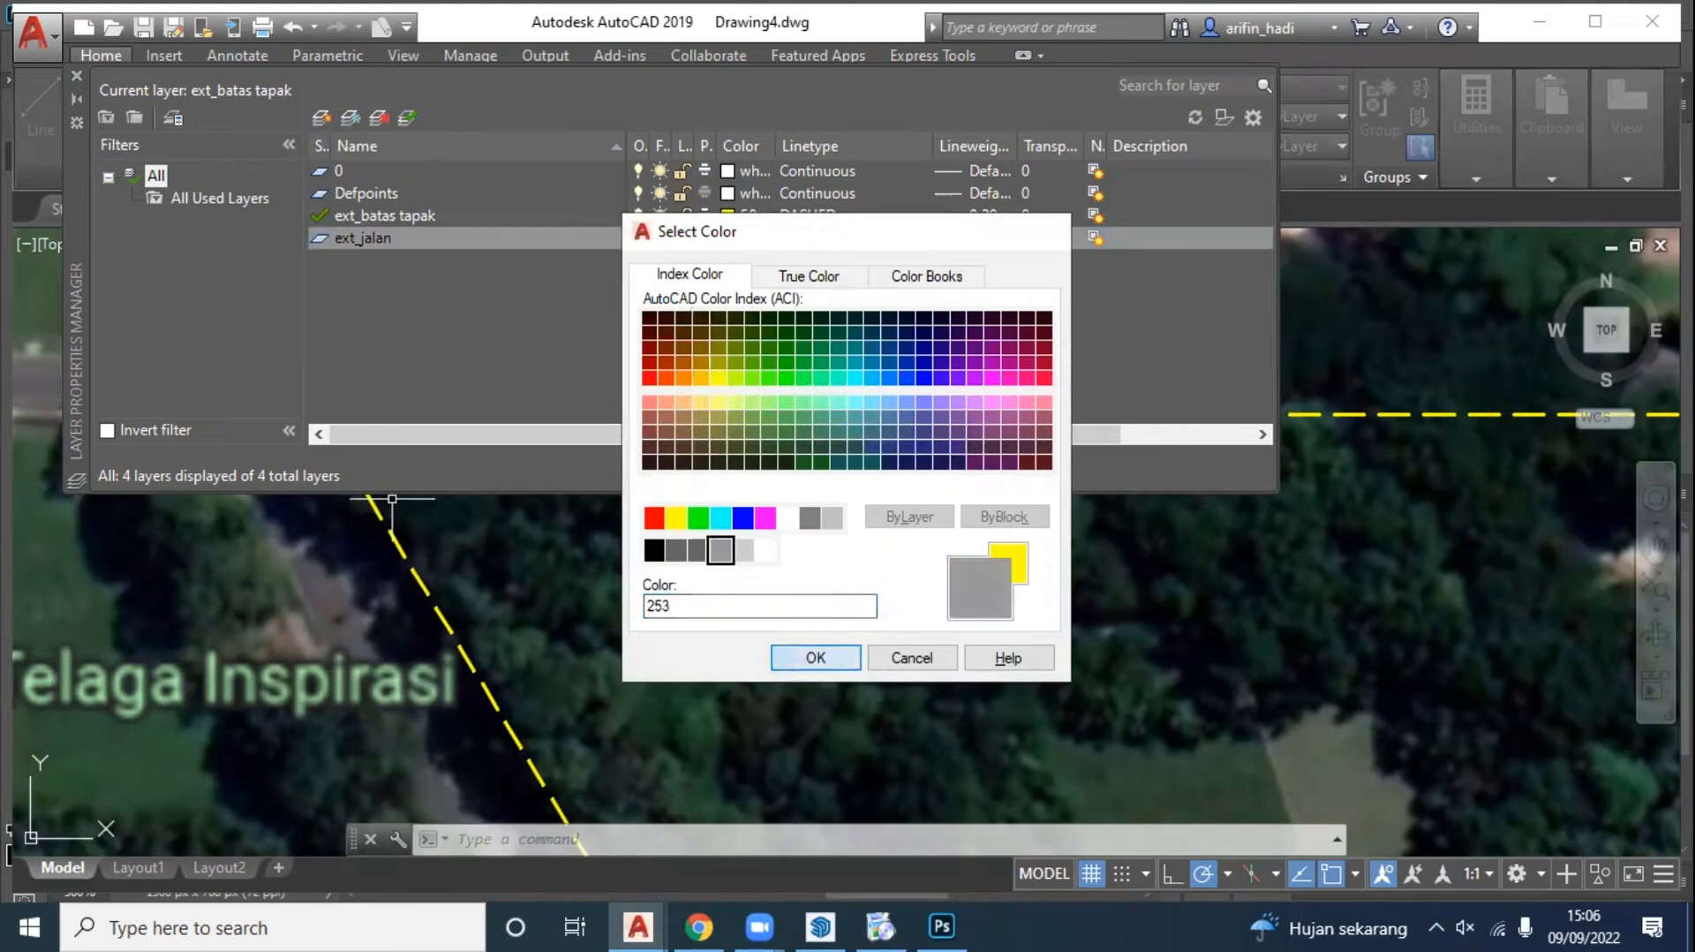
key(Return)
click(923, 238)
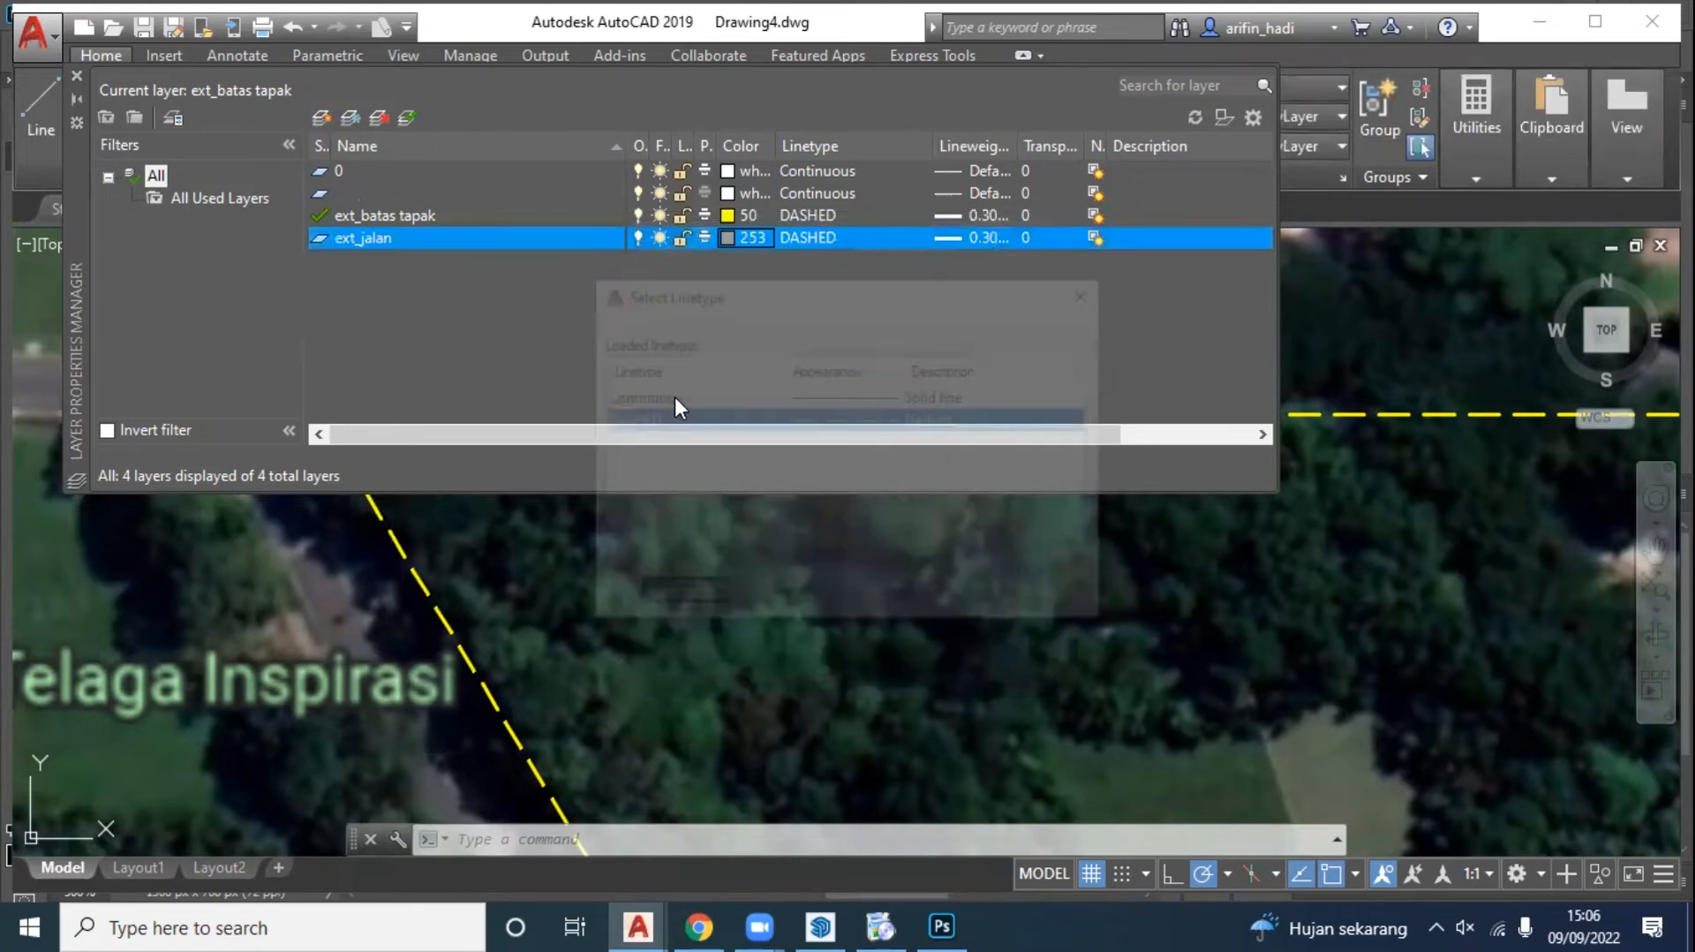
click(674, 397)
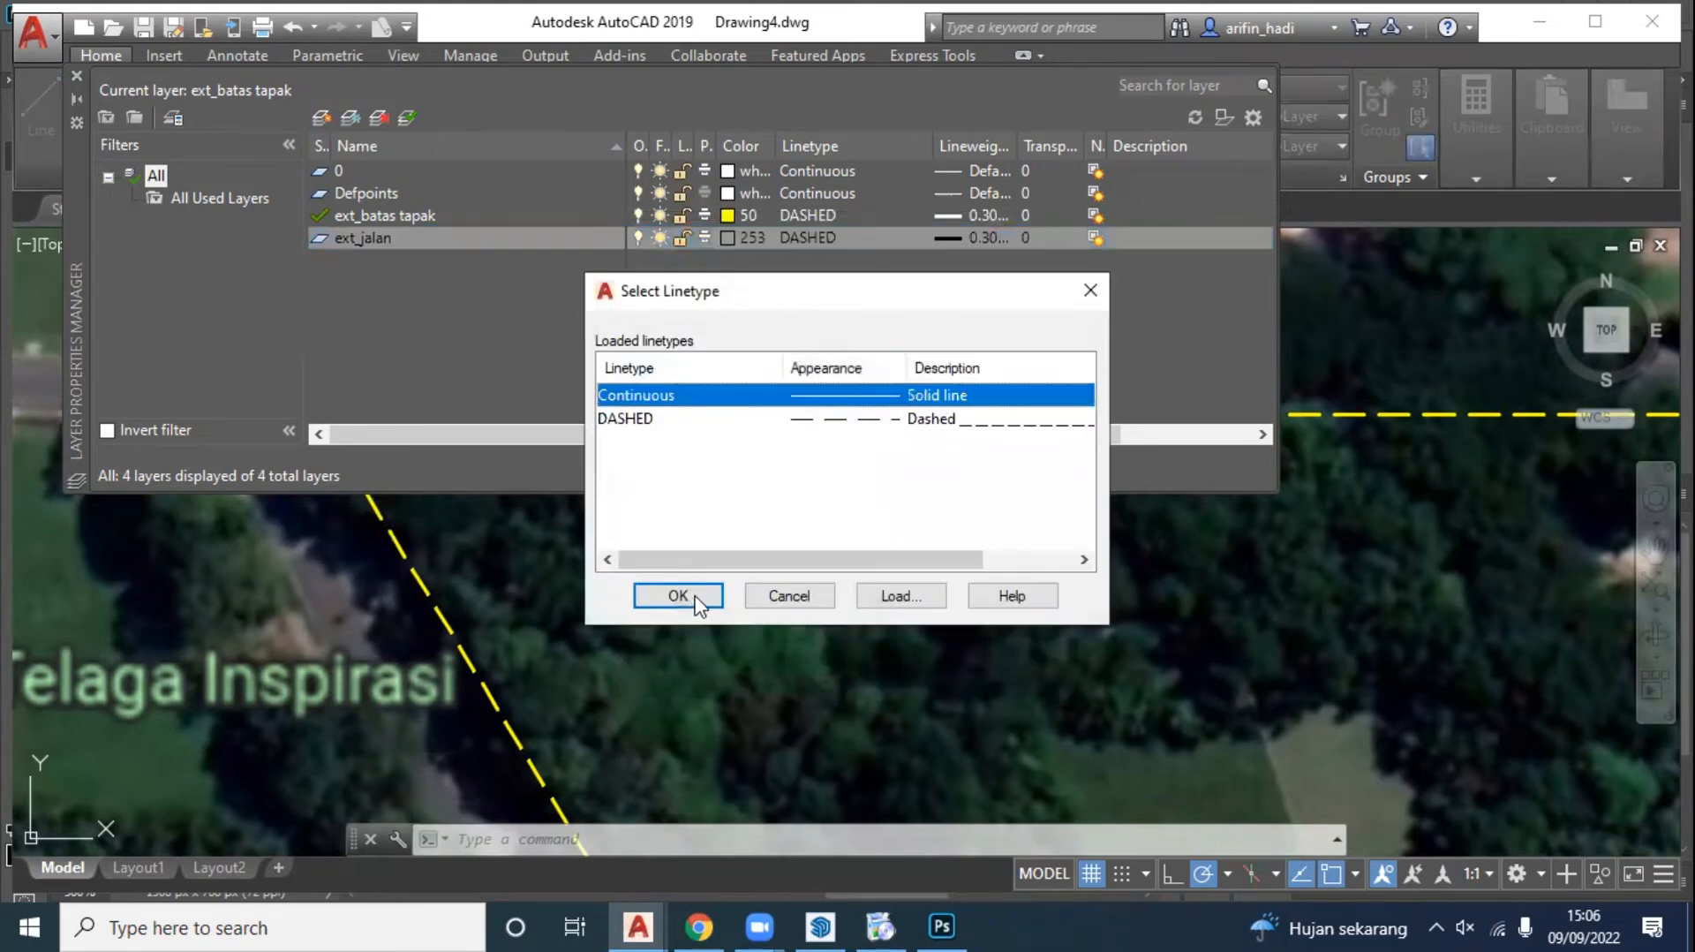
key(Return)
Step: Set the ext_jalan layer's lineweight to 0.15 mm and make it the current layer
click(984, 239)
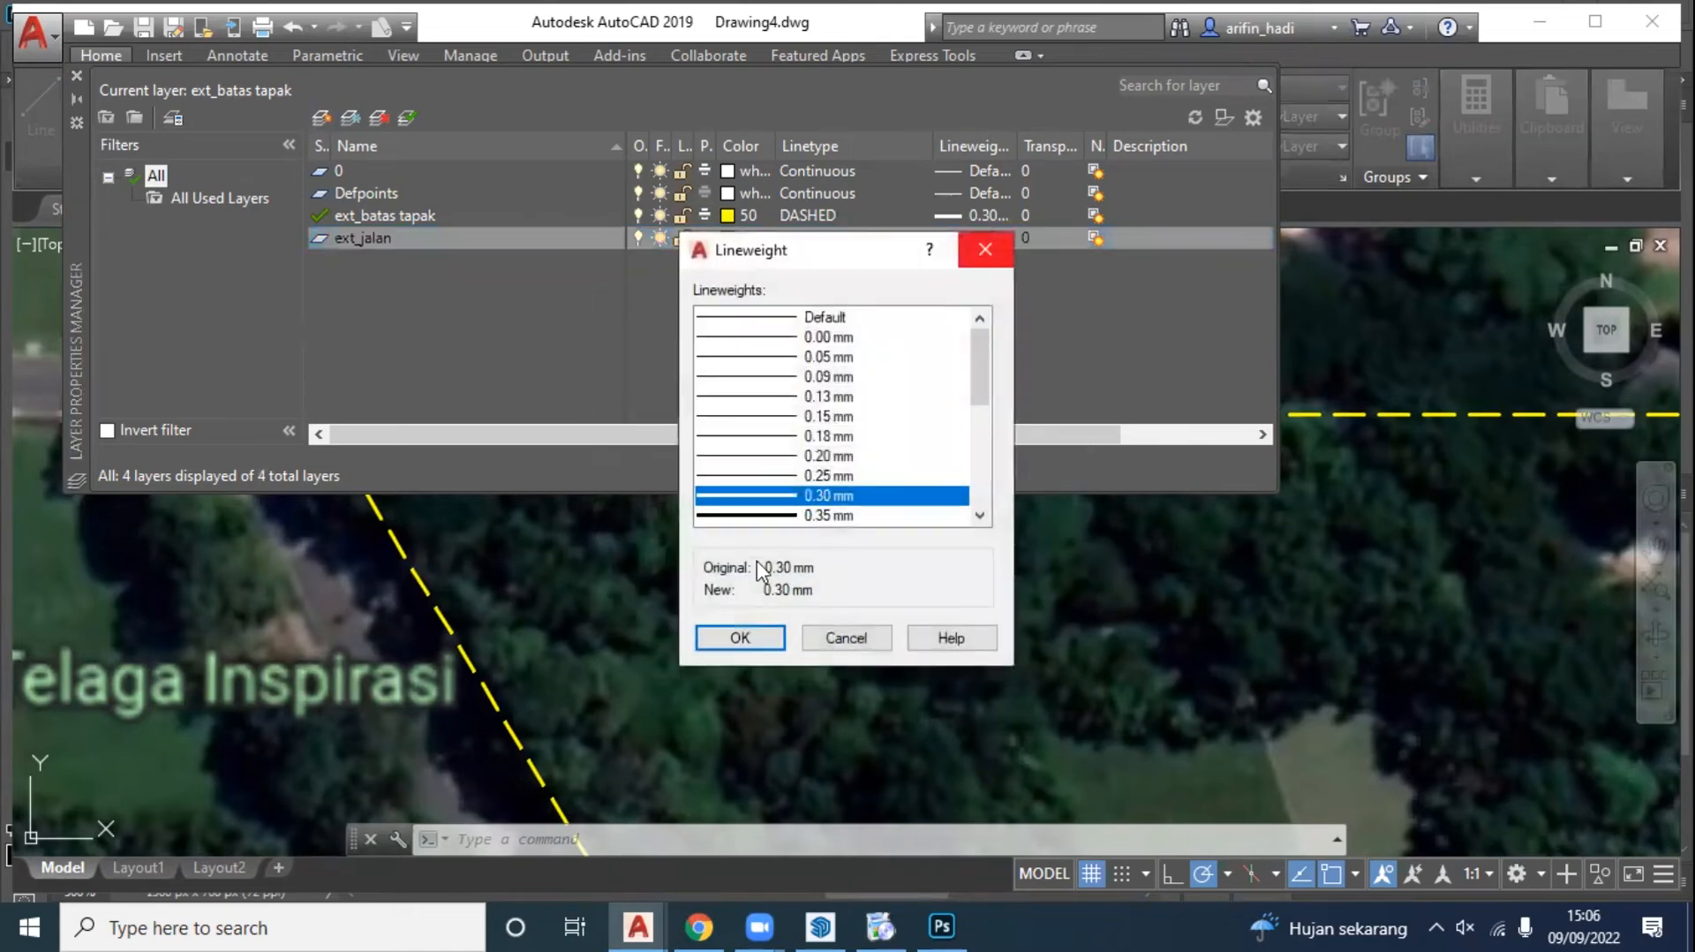
click(795, 416)
key(Return)
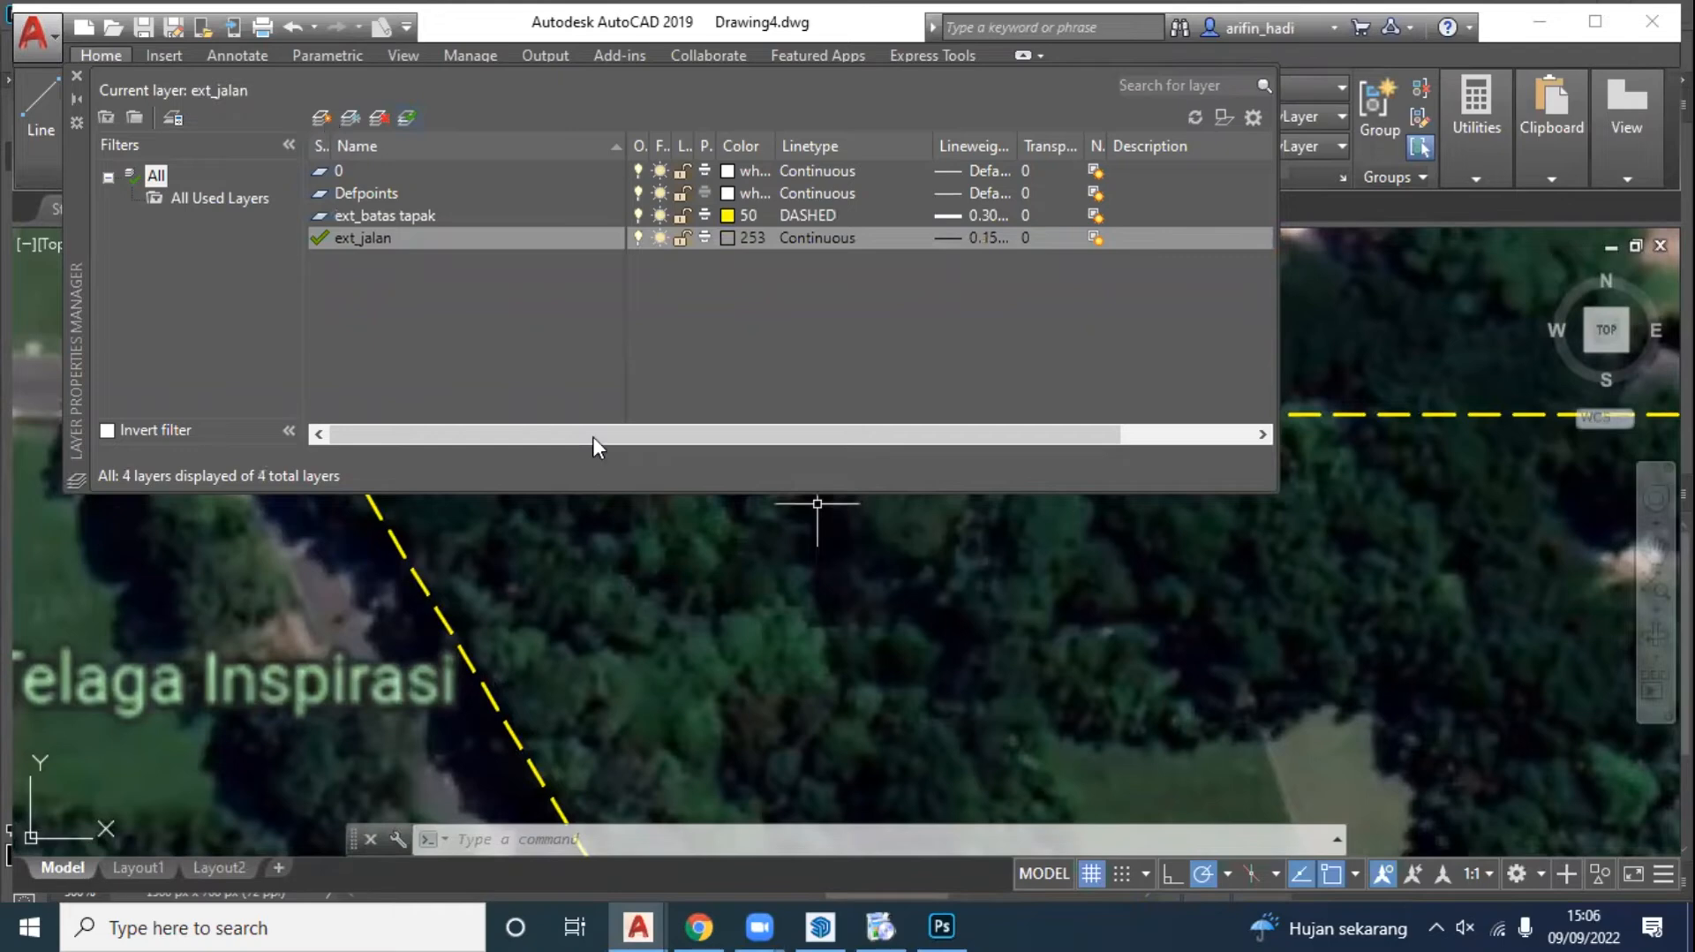
Step: Create a layer named ext_tanaman with color 71 and make it current
key(alt+n)
text(ext_tanaman)
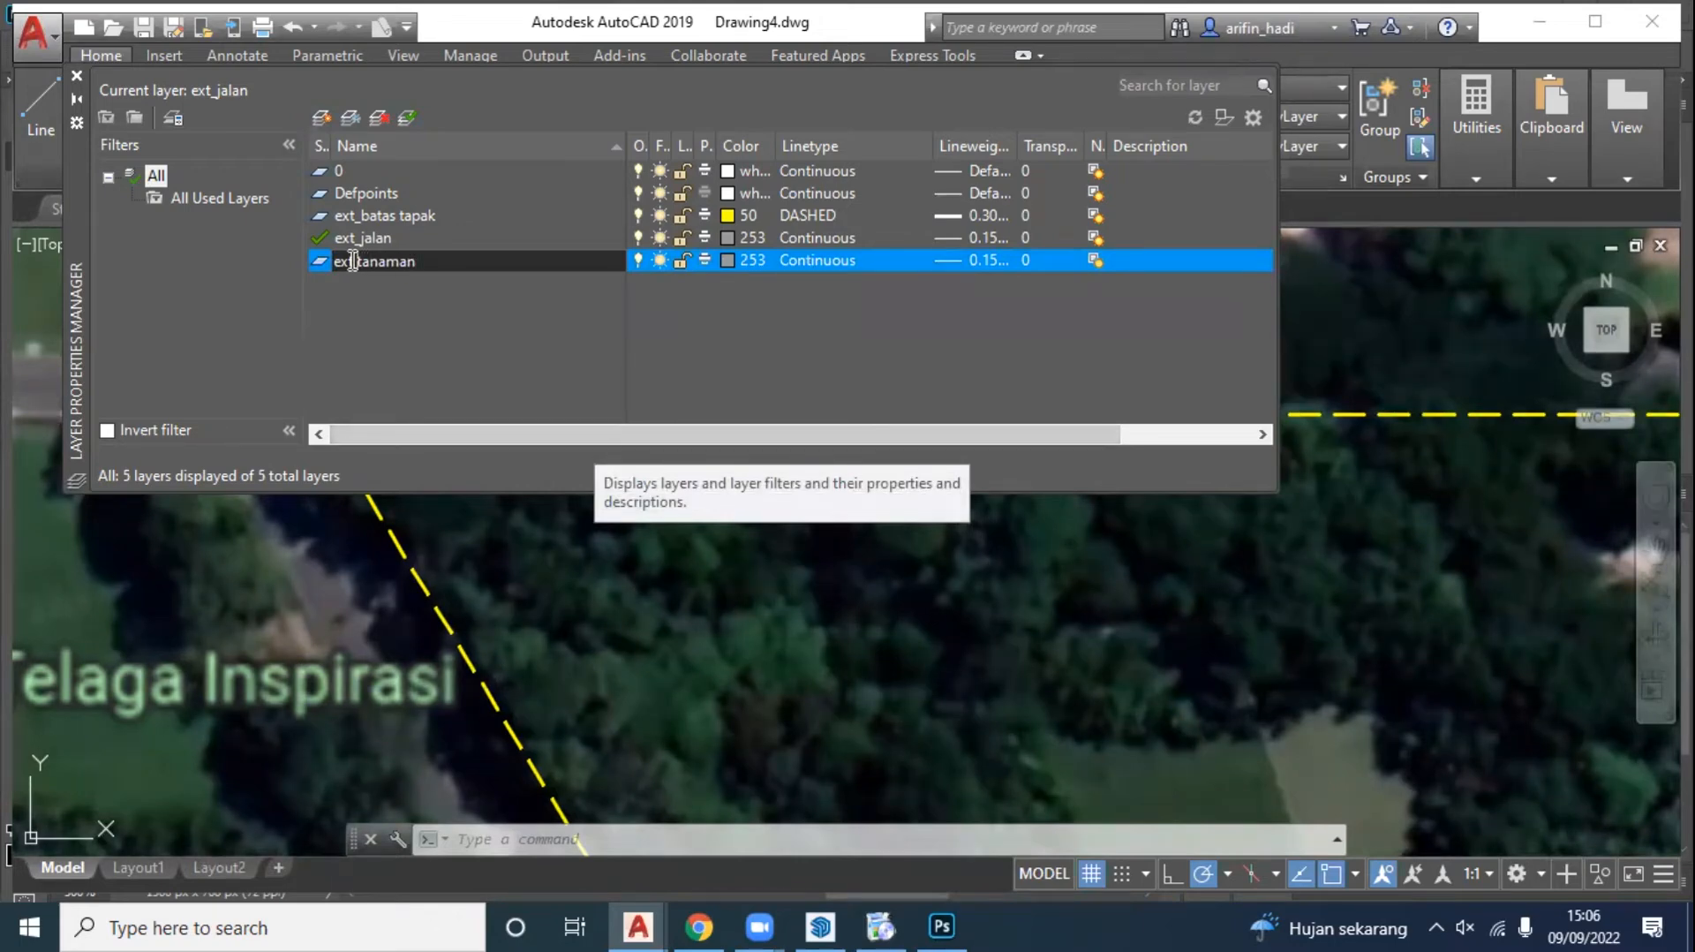
click(733, 261)
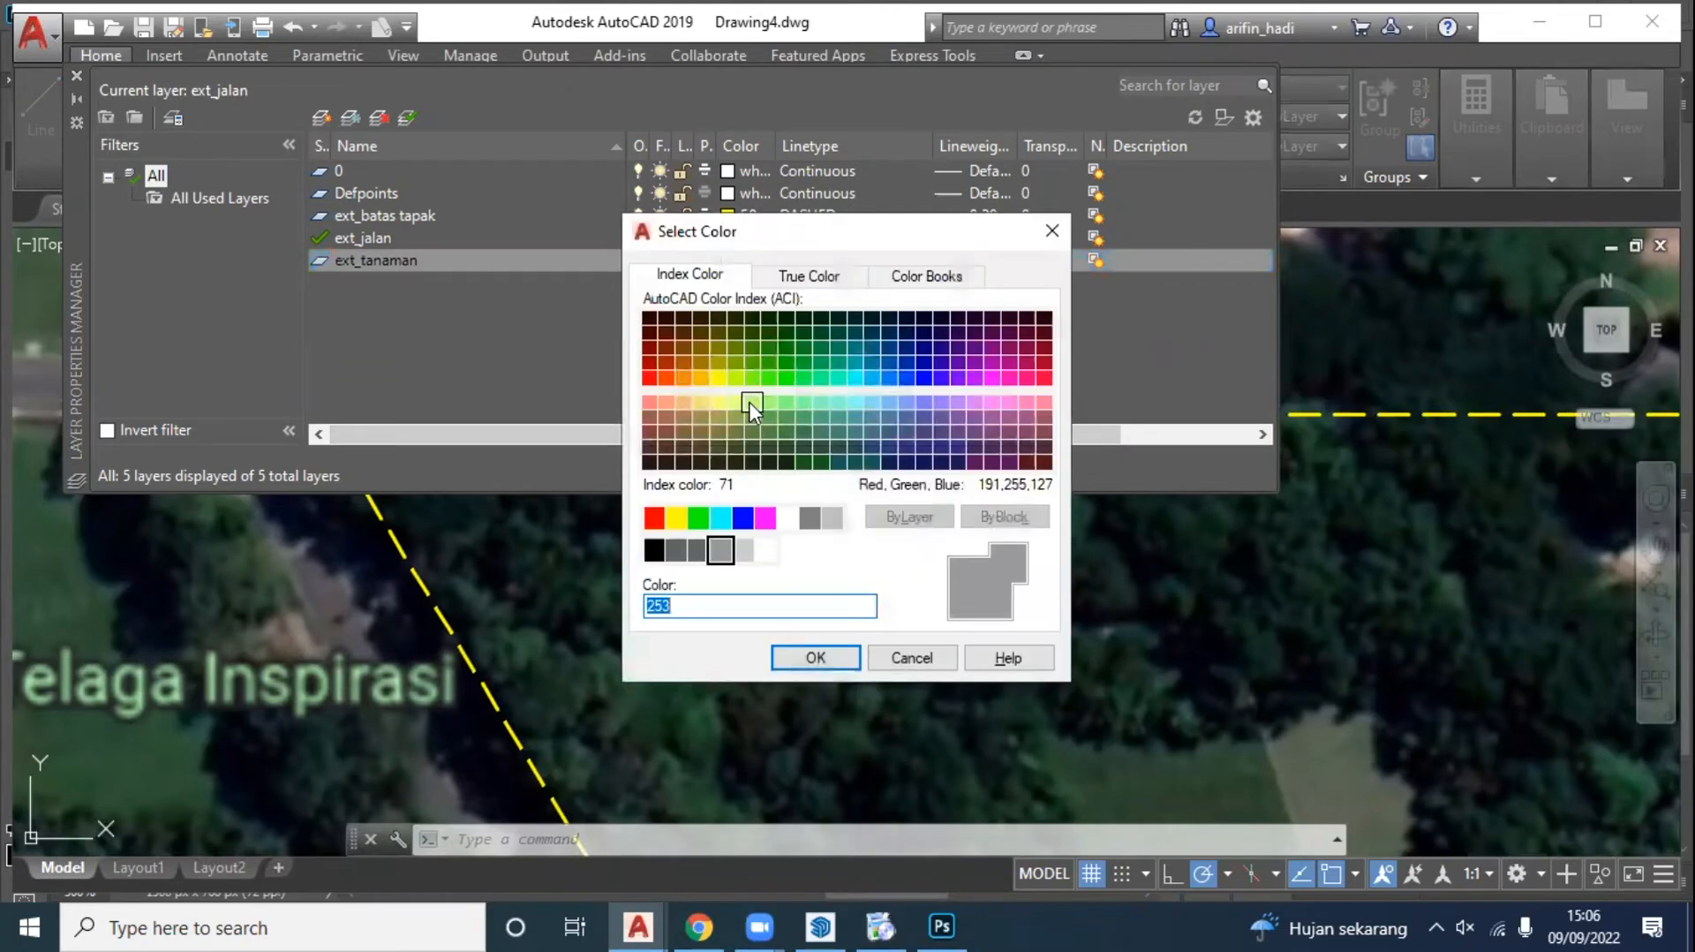
click(749, 402)
key(Return)
click(406, 119)
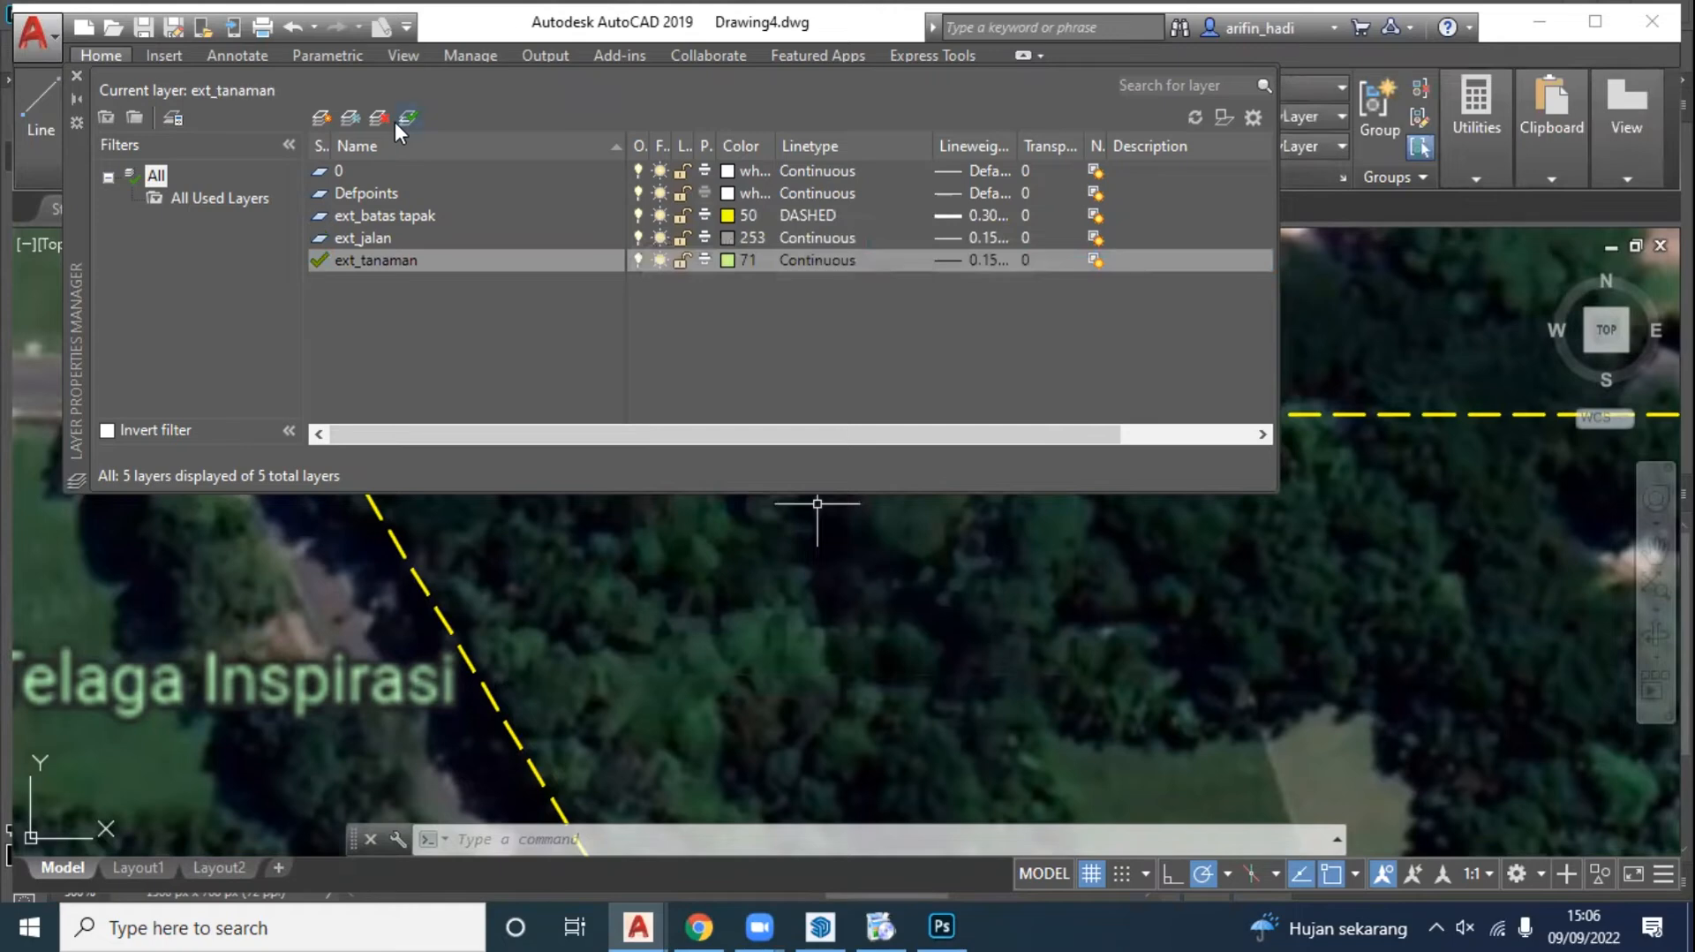
Step: Create a layer named ext_lawn and set its color to 101
click(319, 118)
text(ext_lawn)
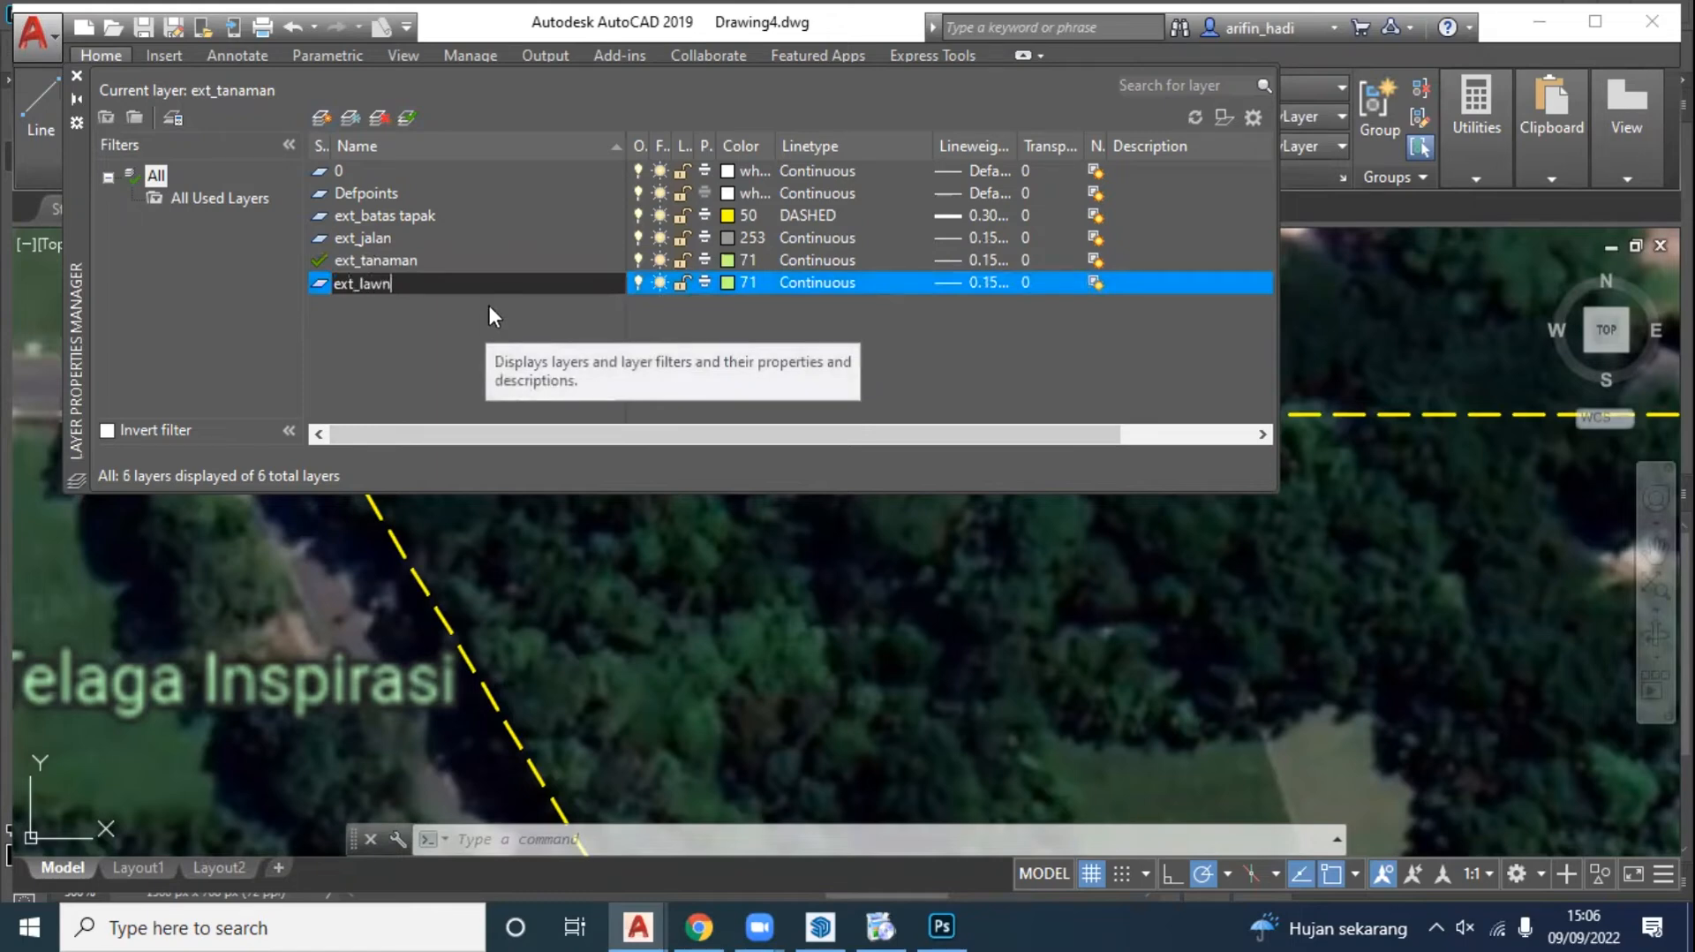
click(755, 283)
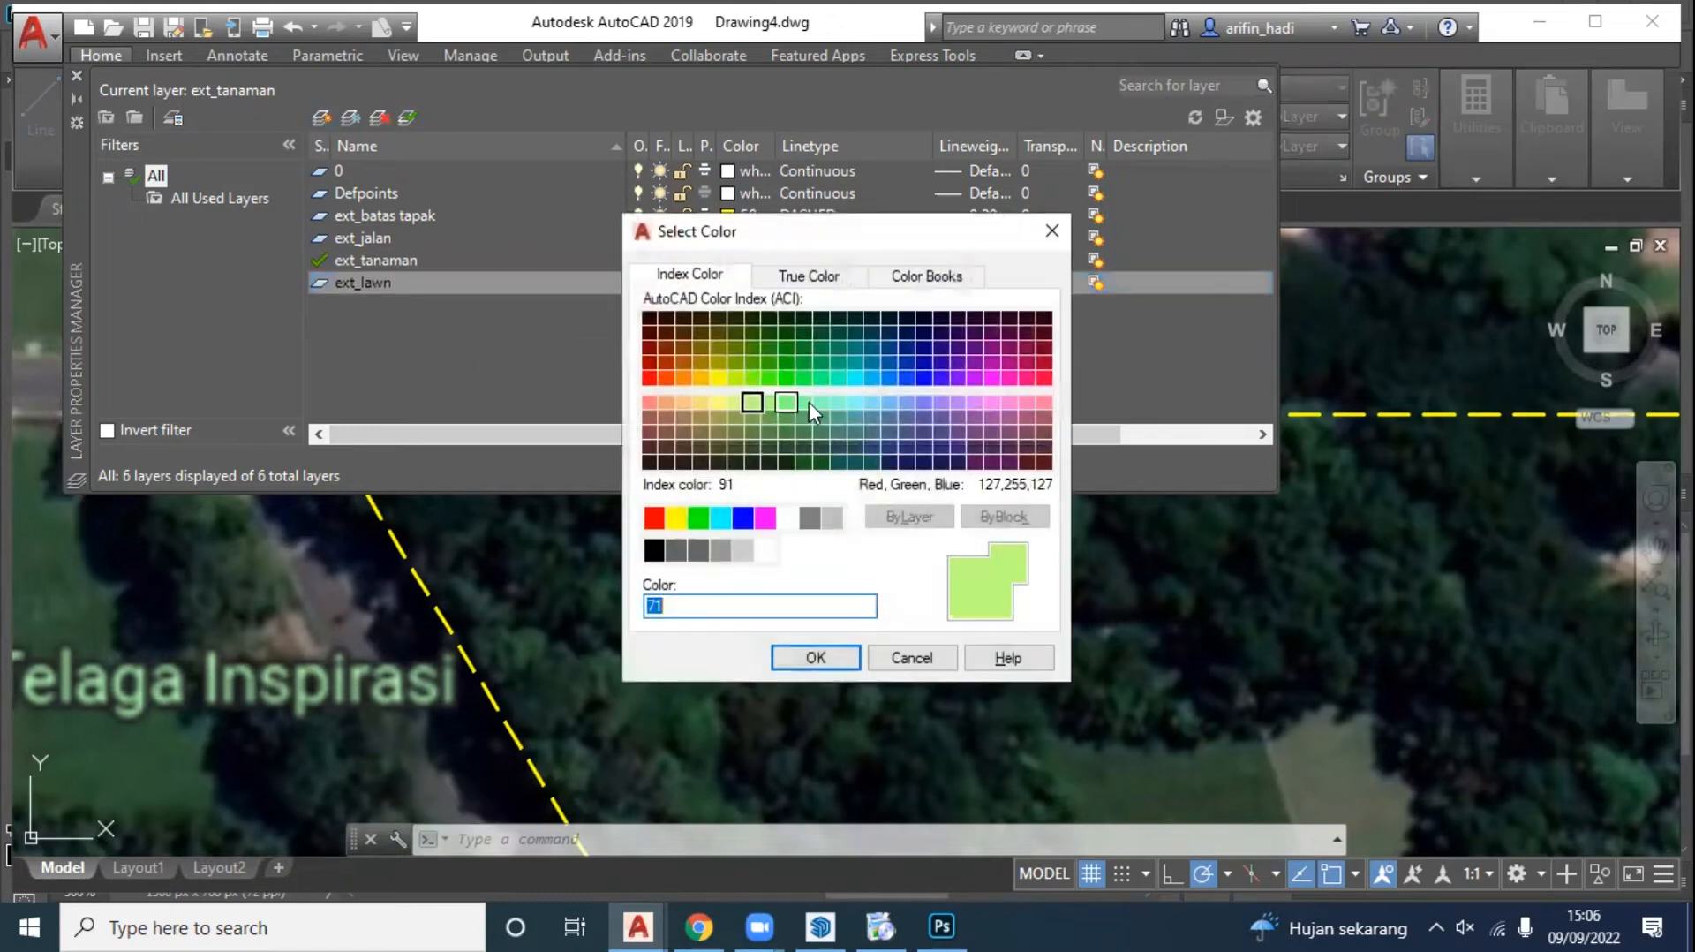
click(810, 401)
click(815, 657)
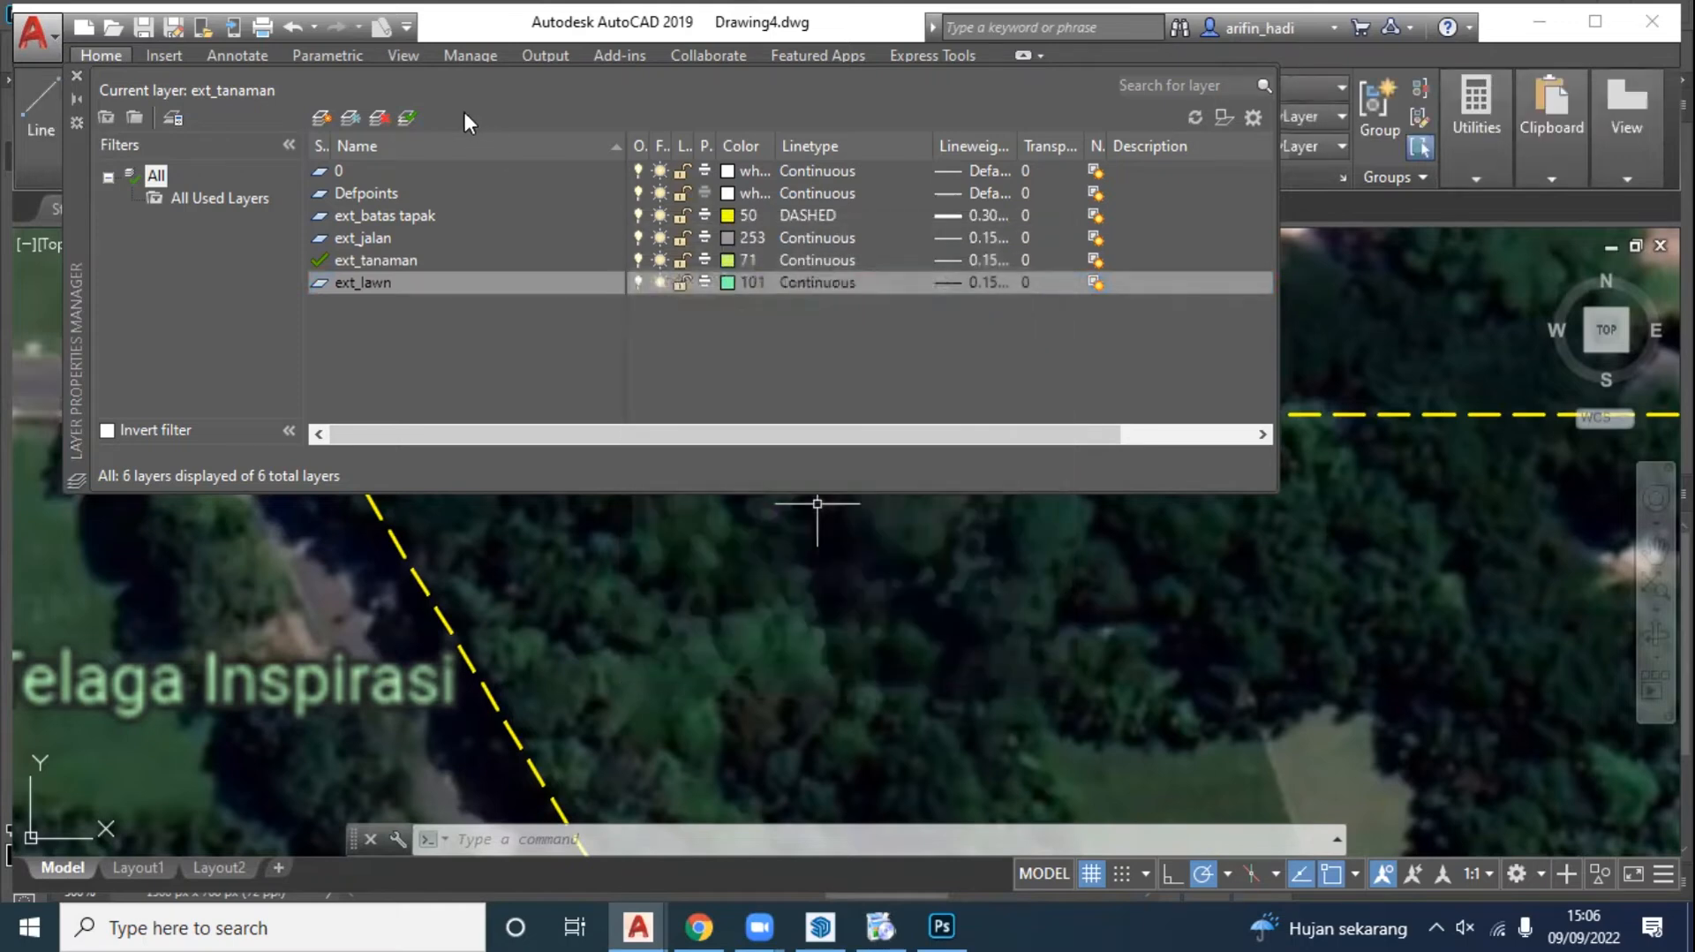
Step: Make ext_jalan the current layer and close the layer manager
click(361, 238)
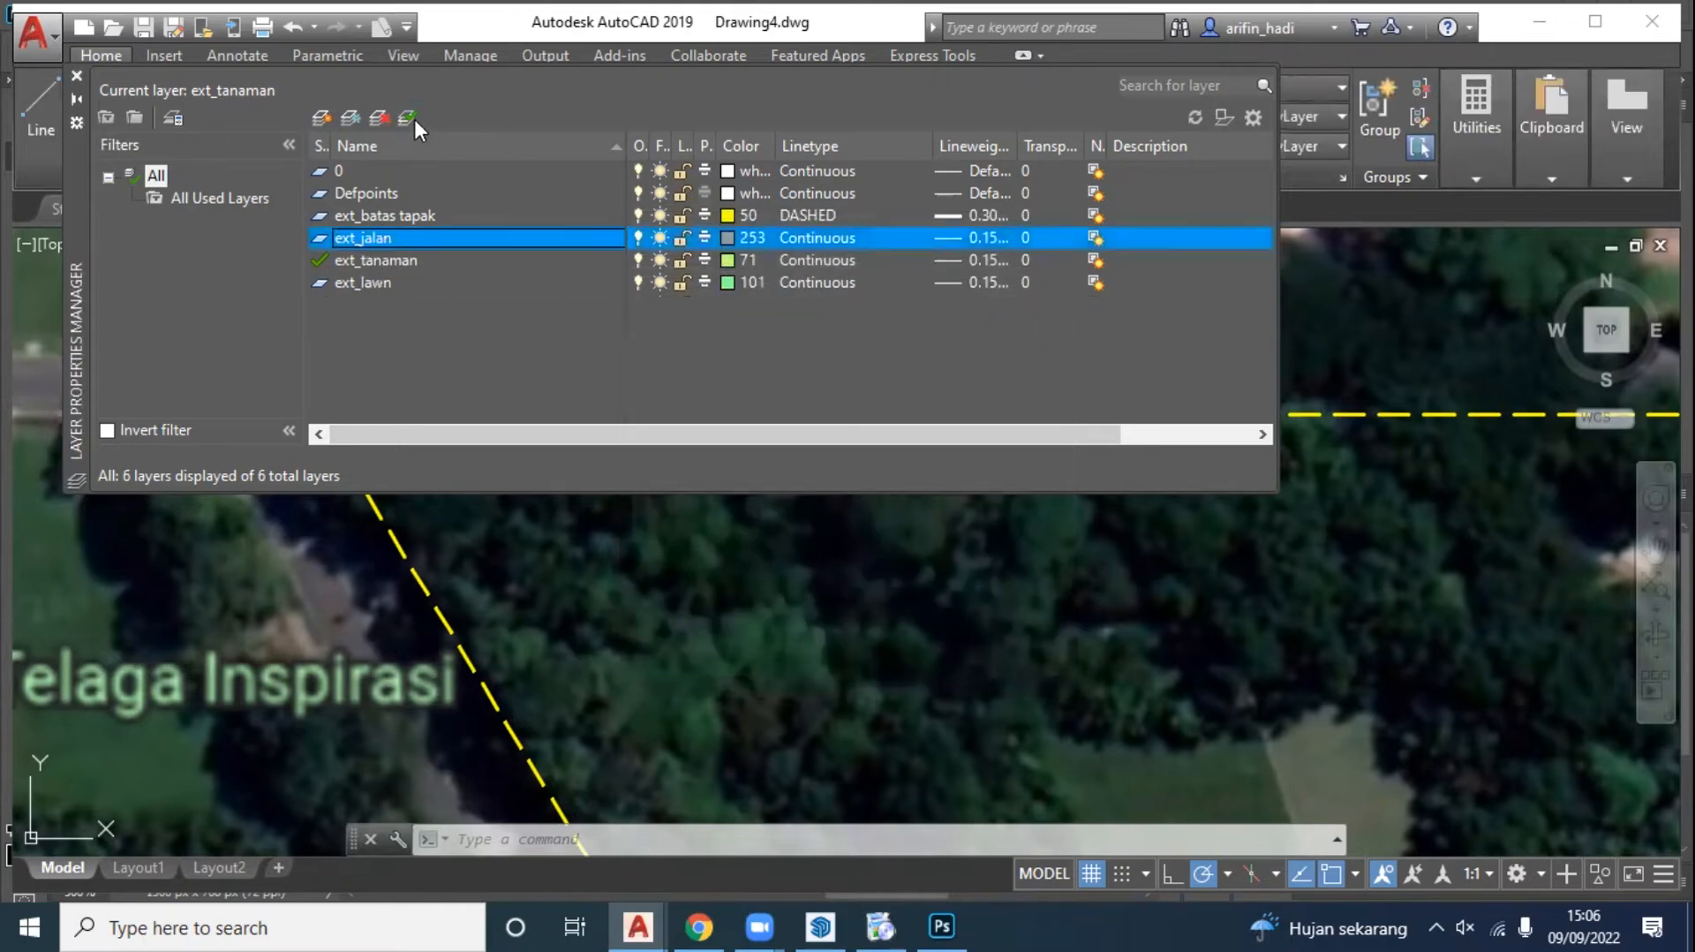
click(409, 117)
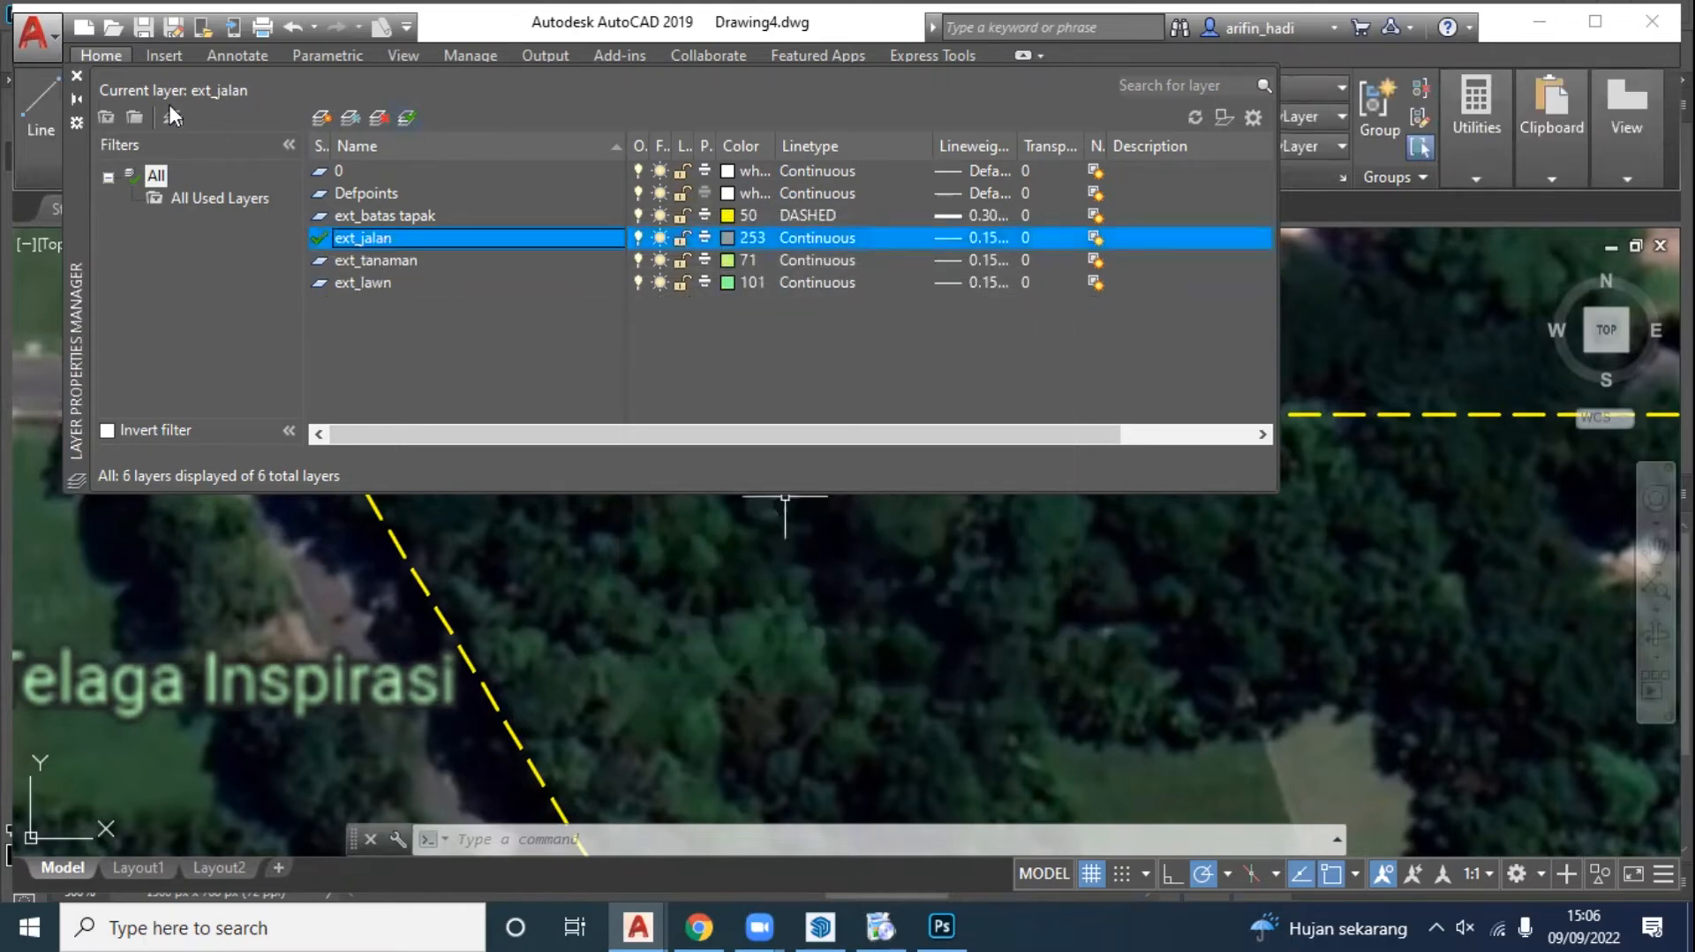
click(77, 76)
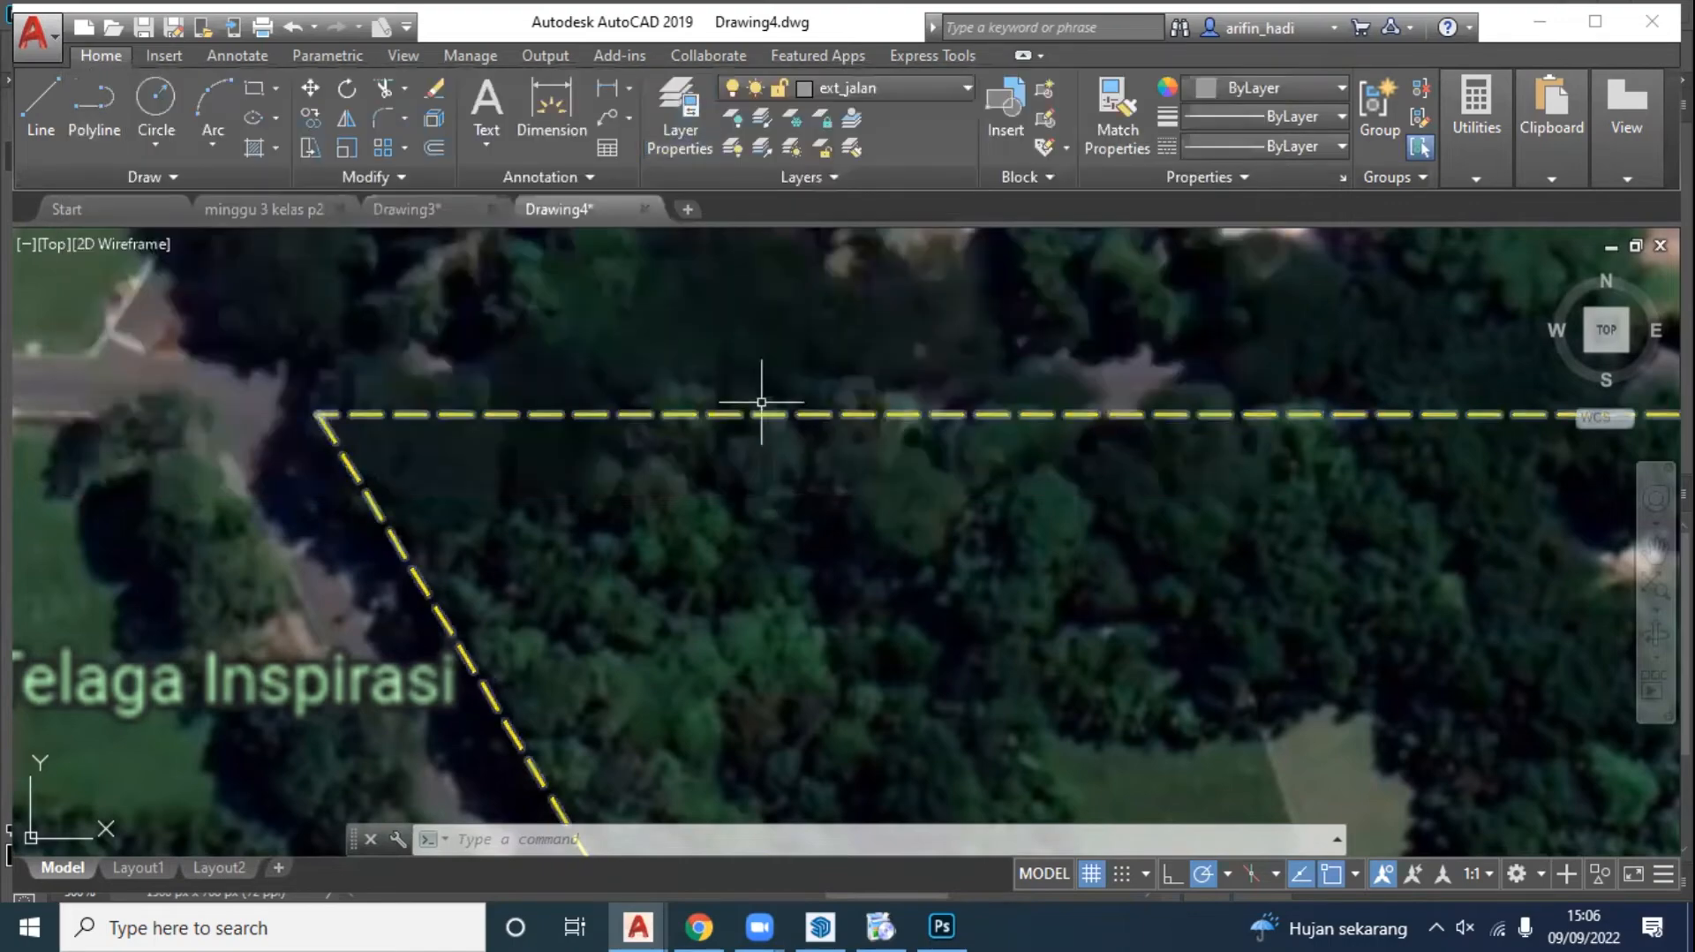
Step: Start a polyline on the main road's northern edge east of the site, with a straight segment about 20 m long running northwest
scroll(764, 358, down, 4)
middle_drag(826, 484, 712, 380)
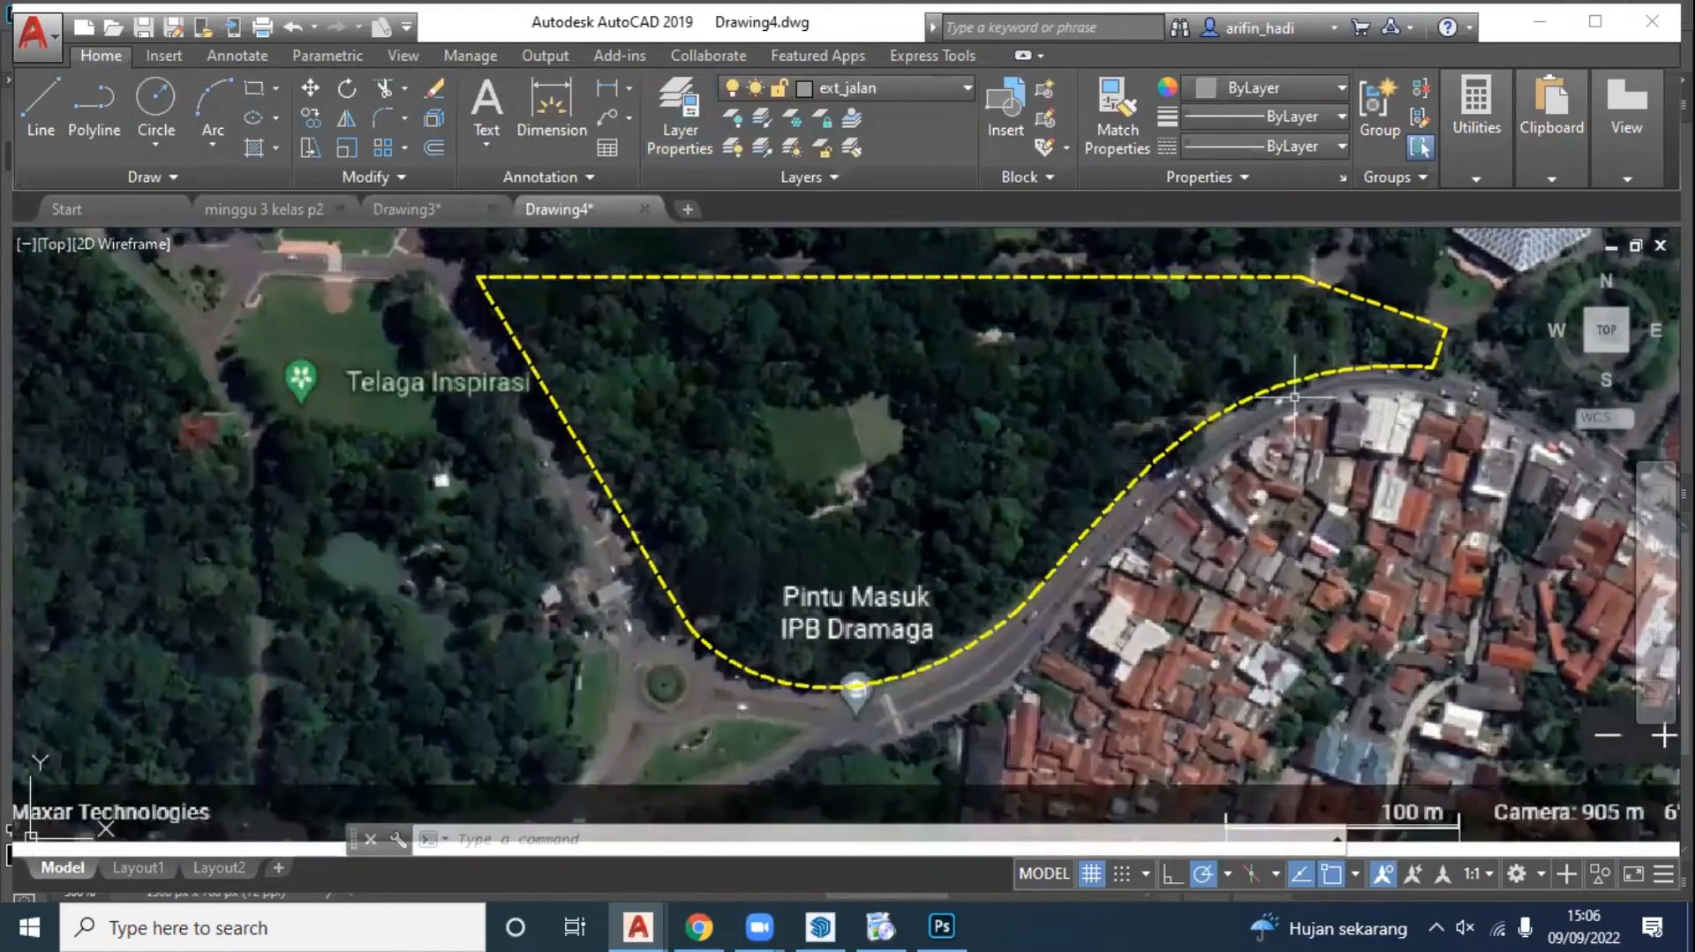
middle_drag(1317, 416, 1114, 416)
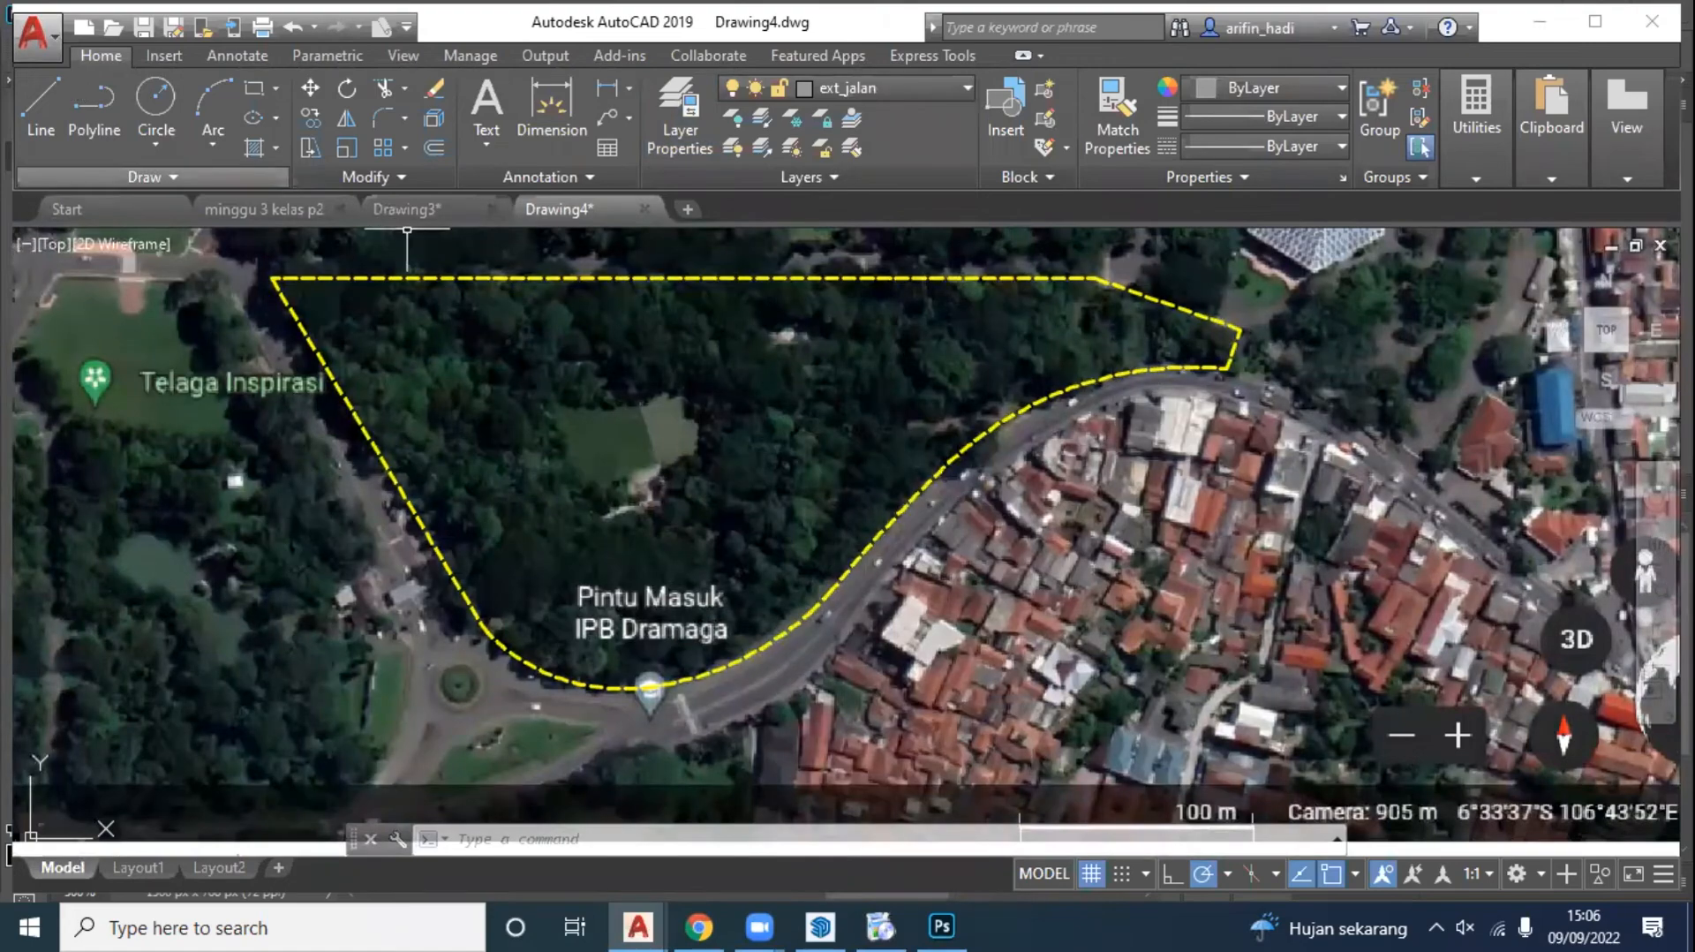
click(94, 102)
scroll(1382, 328, up, 2)
scroll(1431, 538, up, 2)
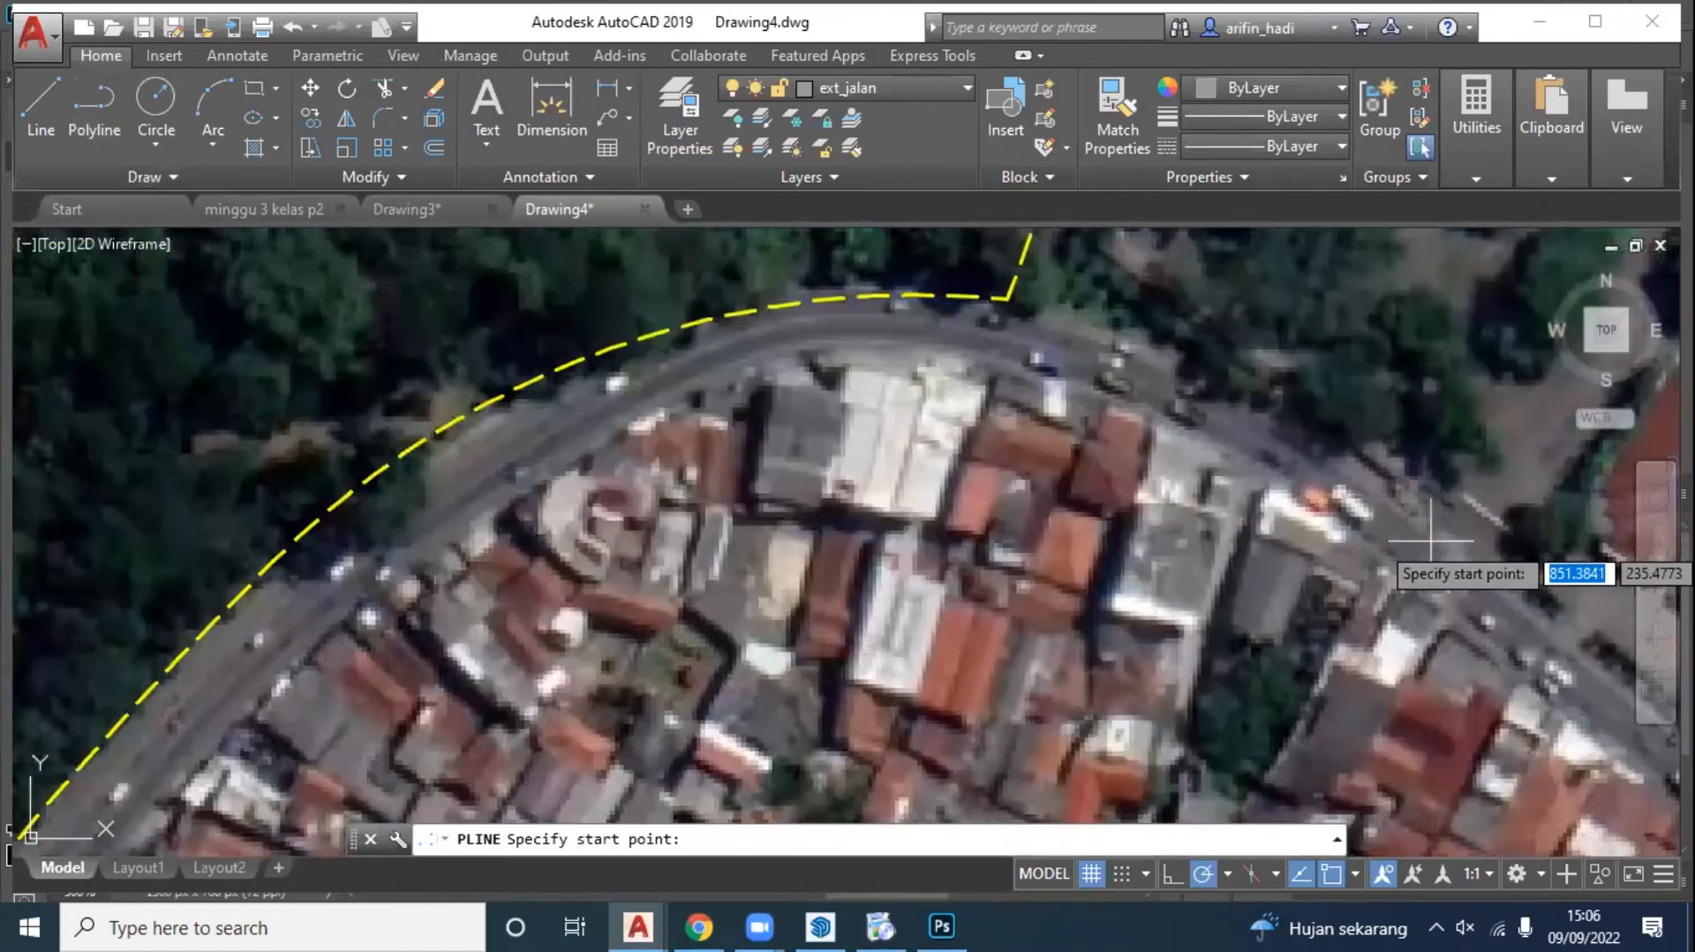
scroll(1431, 539, up, 2)
click(1431, 538)
scroll(1395, 507, down, 3)
scroll(1349, 478, up, 4)
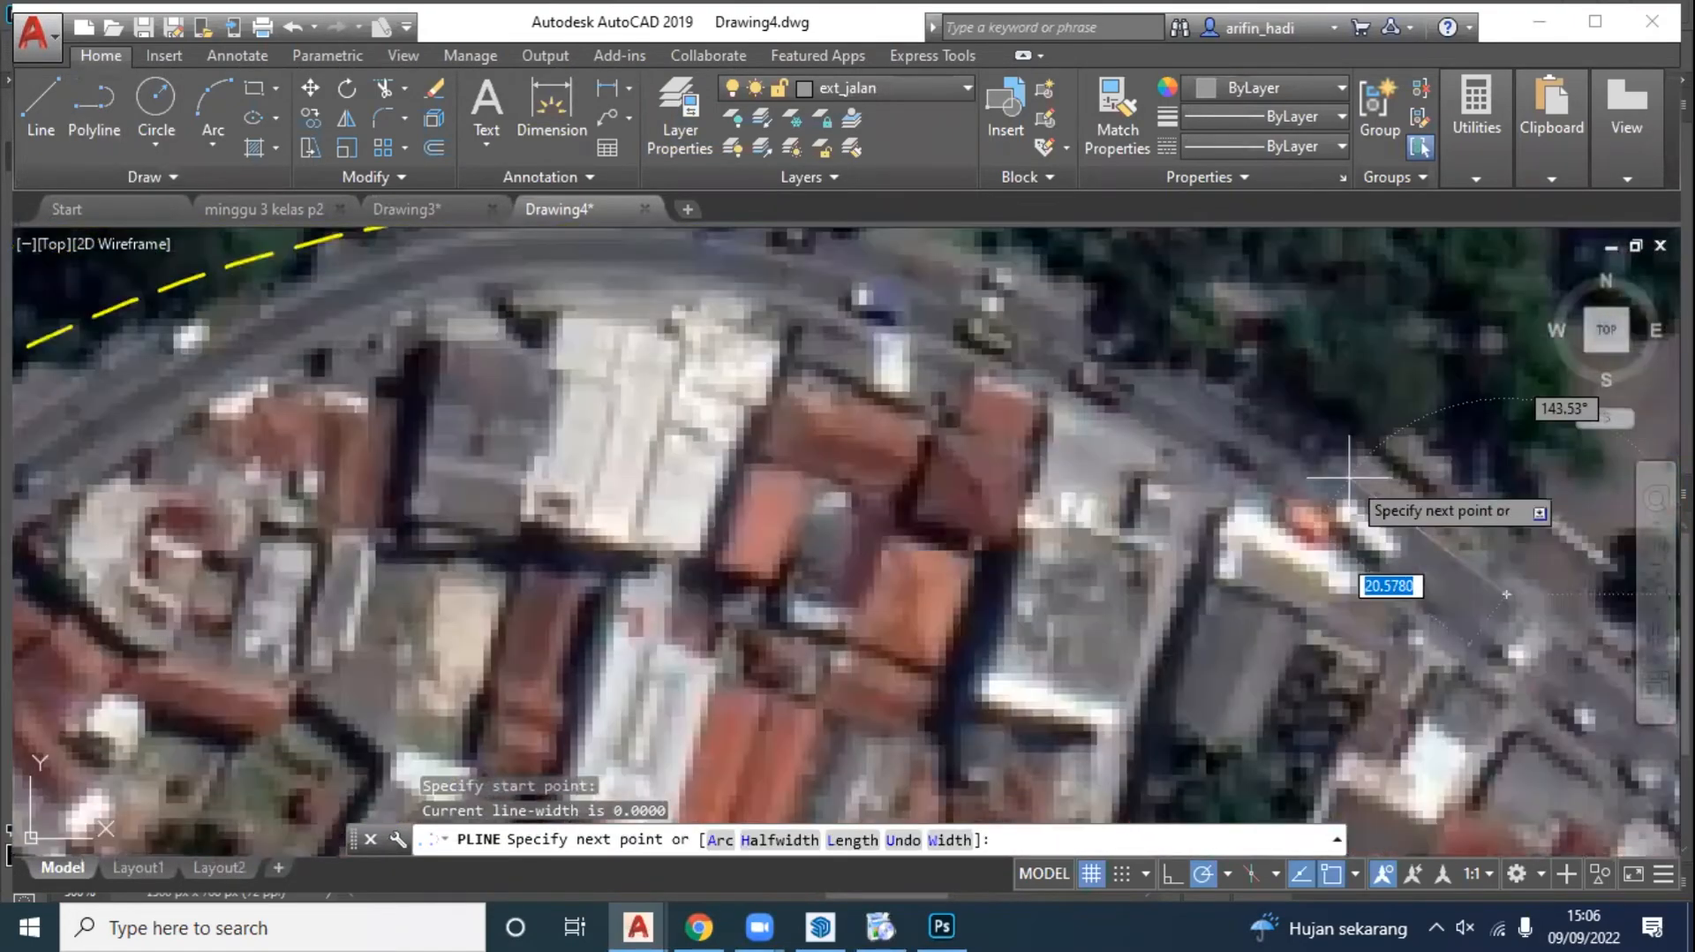
click(1367, 477)
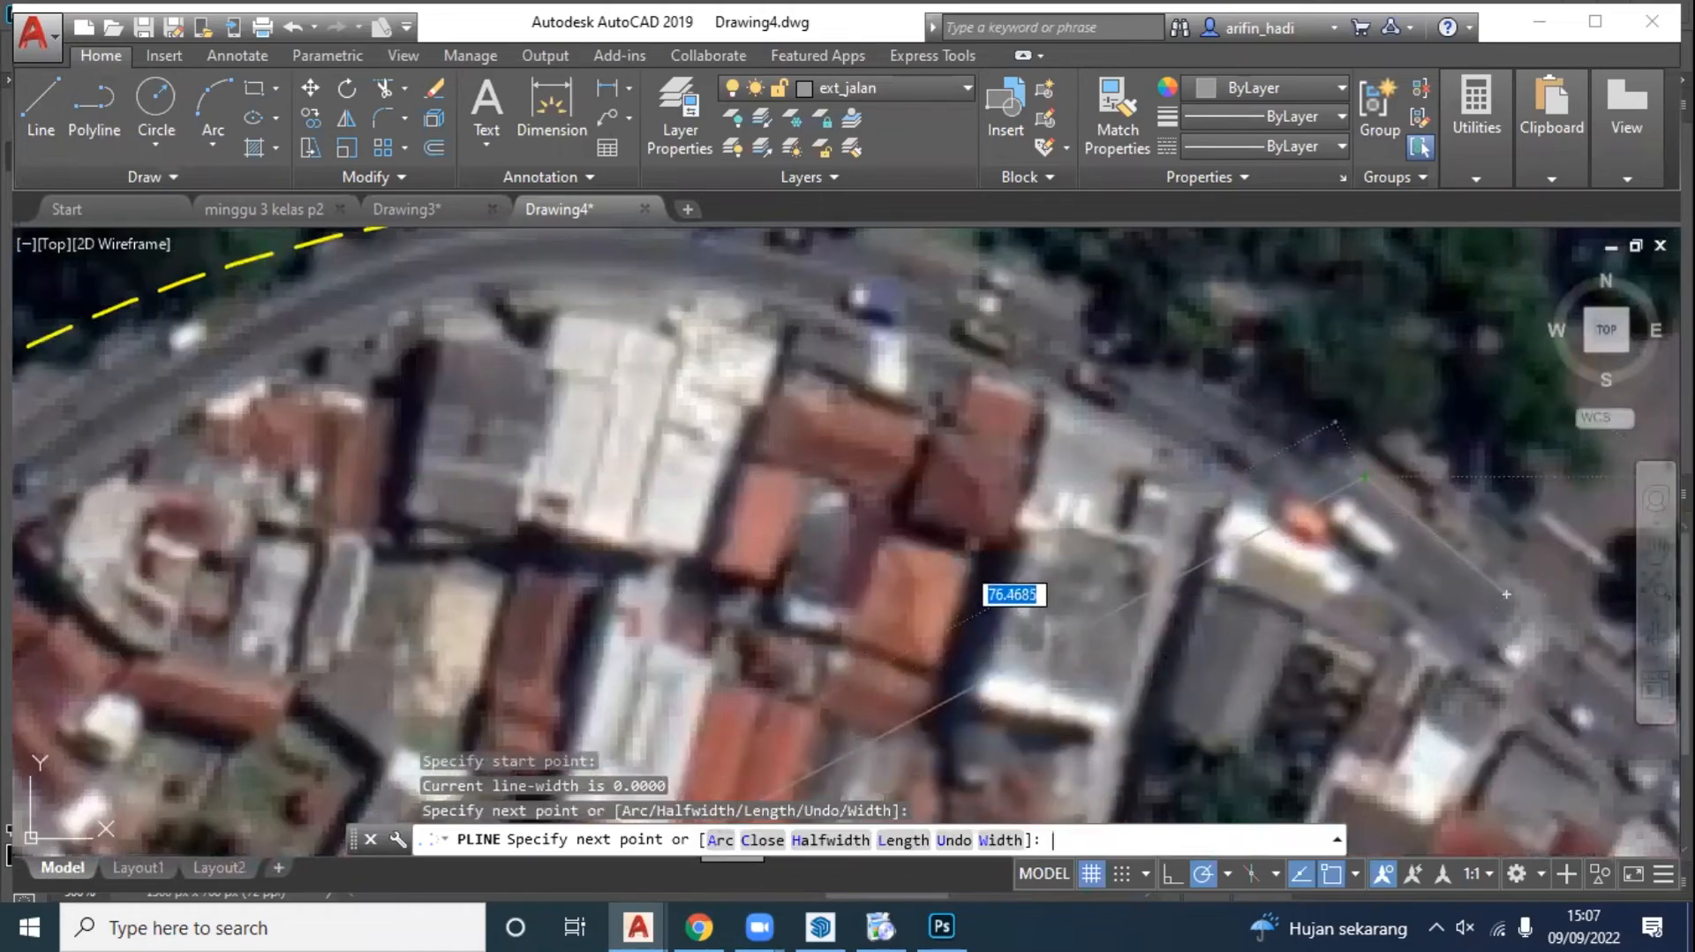
Step: Continue the road polyline with a three-point arc, about 64 m from start to end, to the site boundary's corner beside the road
click(721, 839)
middle_drag(1059, 310, 1213, 466)
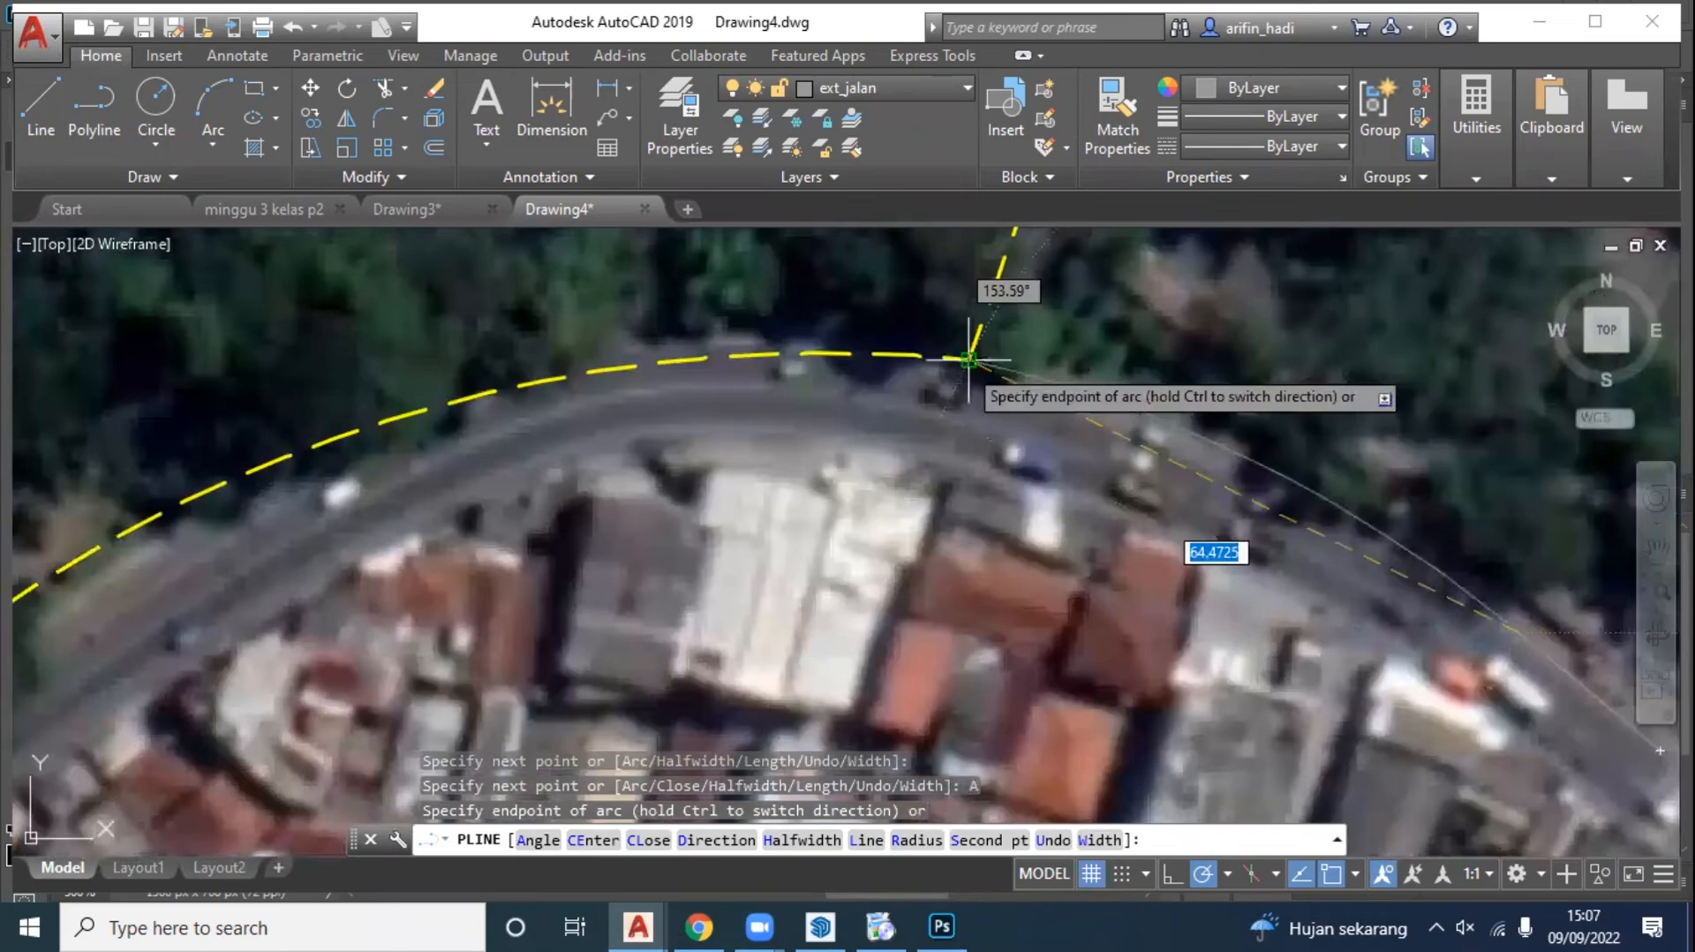
click(962, 838)
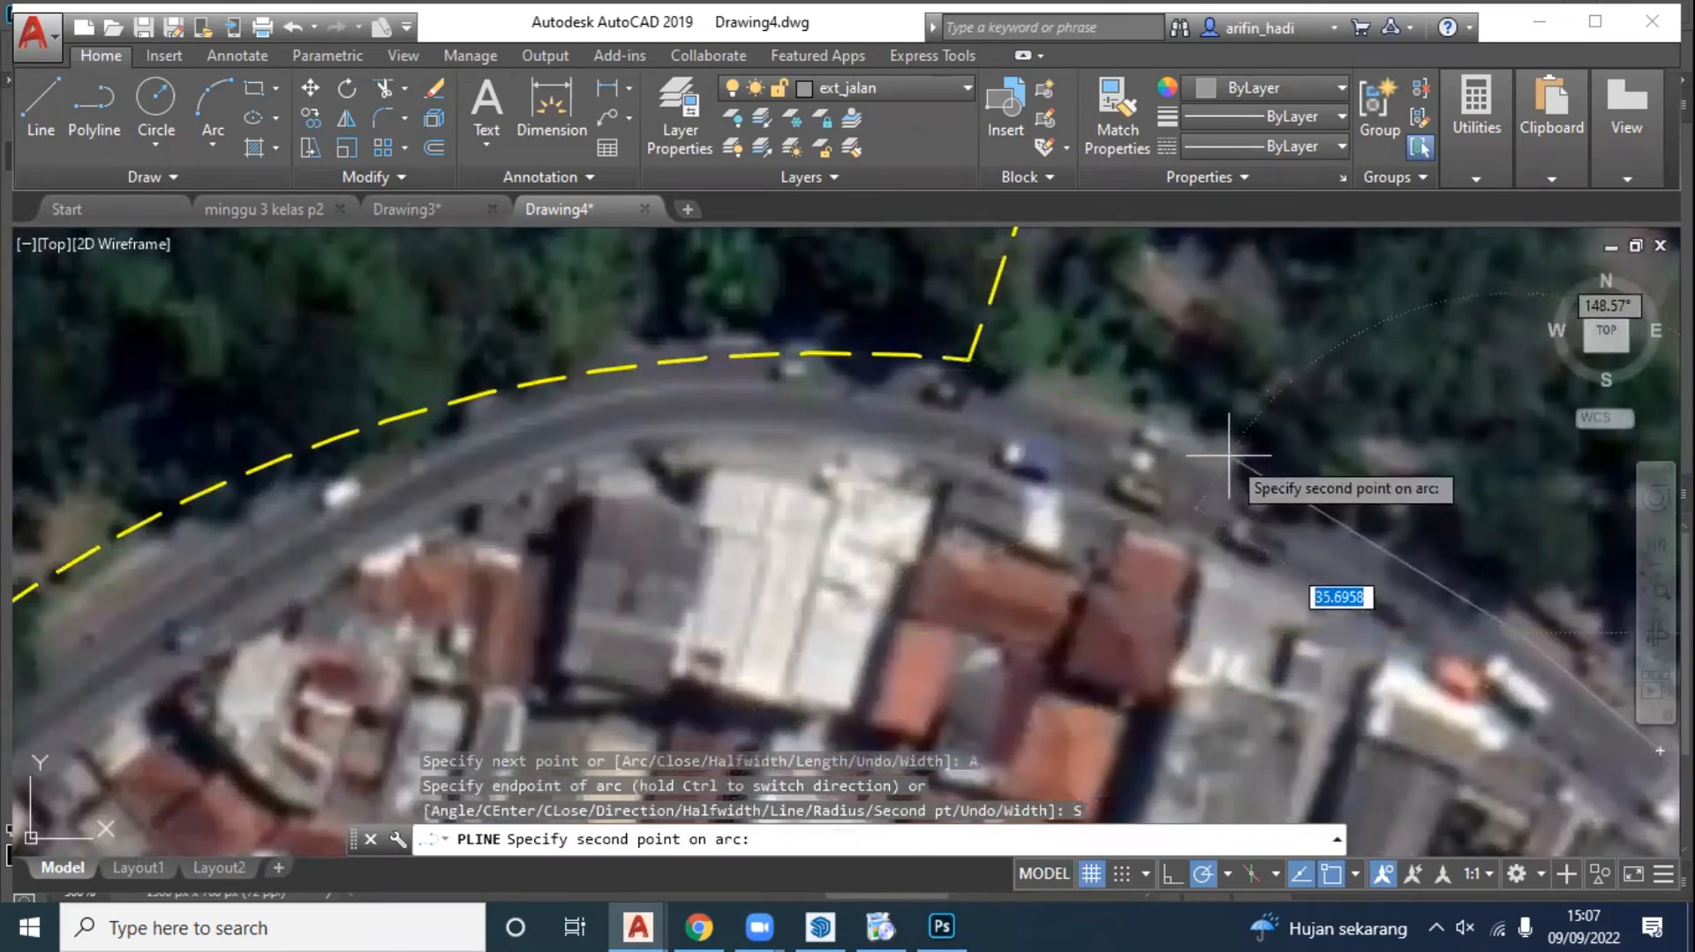
click(1139, 438)
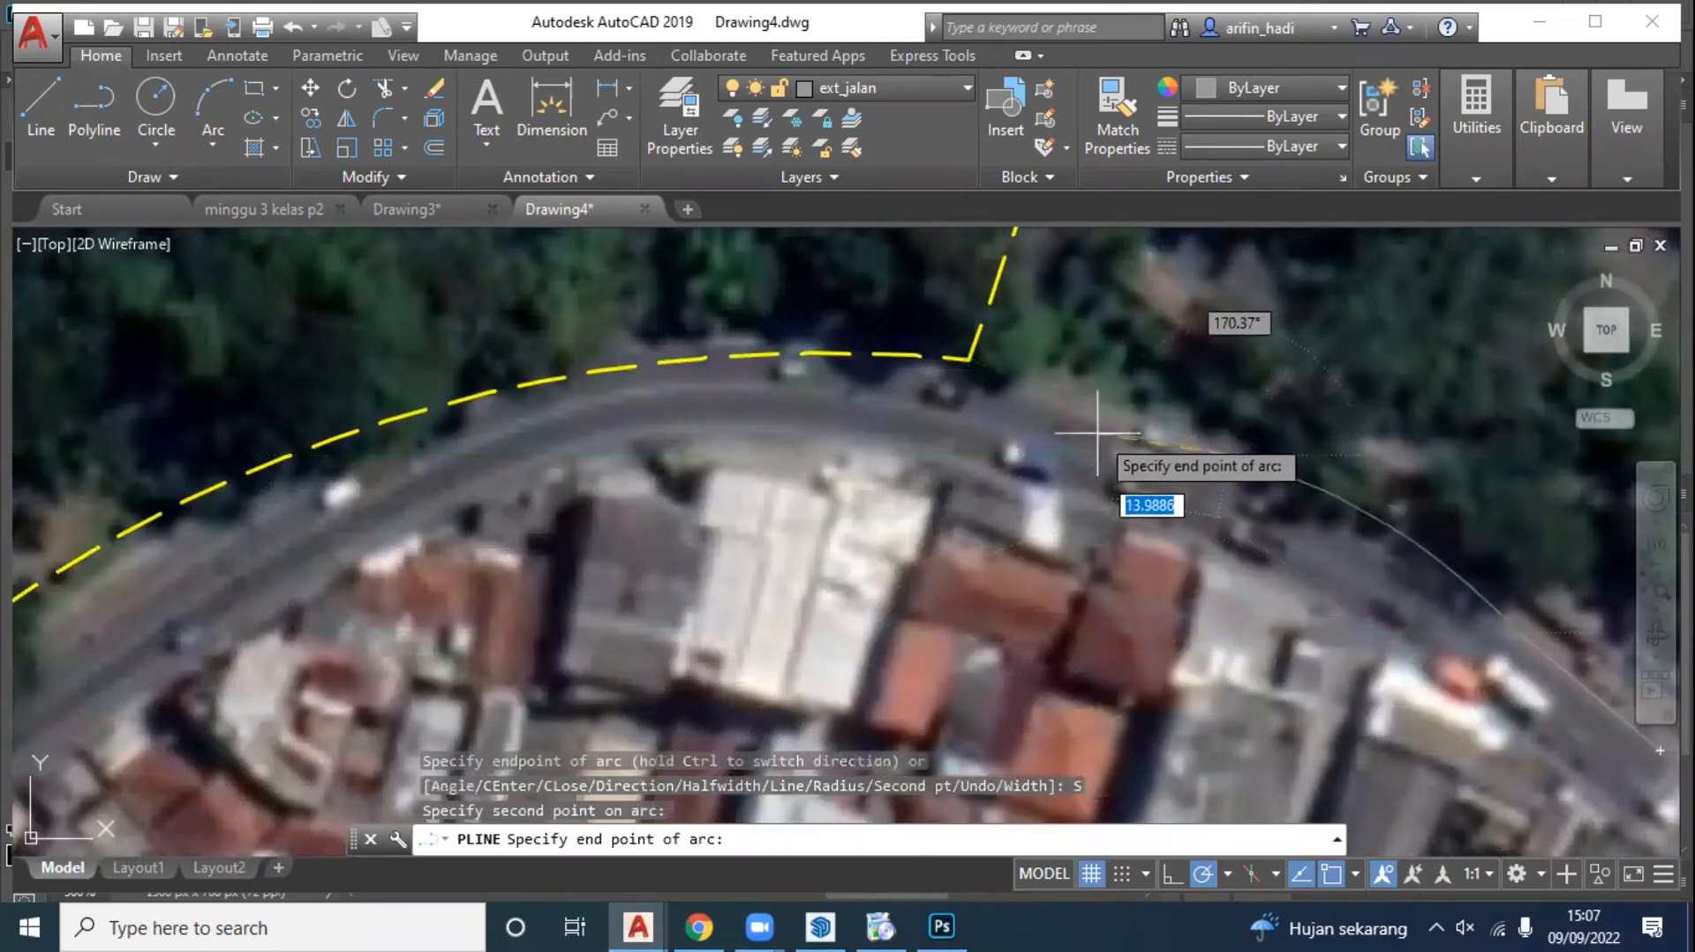
click(970, 360)
middle_drag(852, 374, 1189, 322)
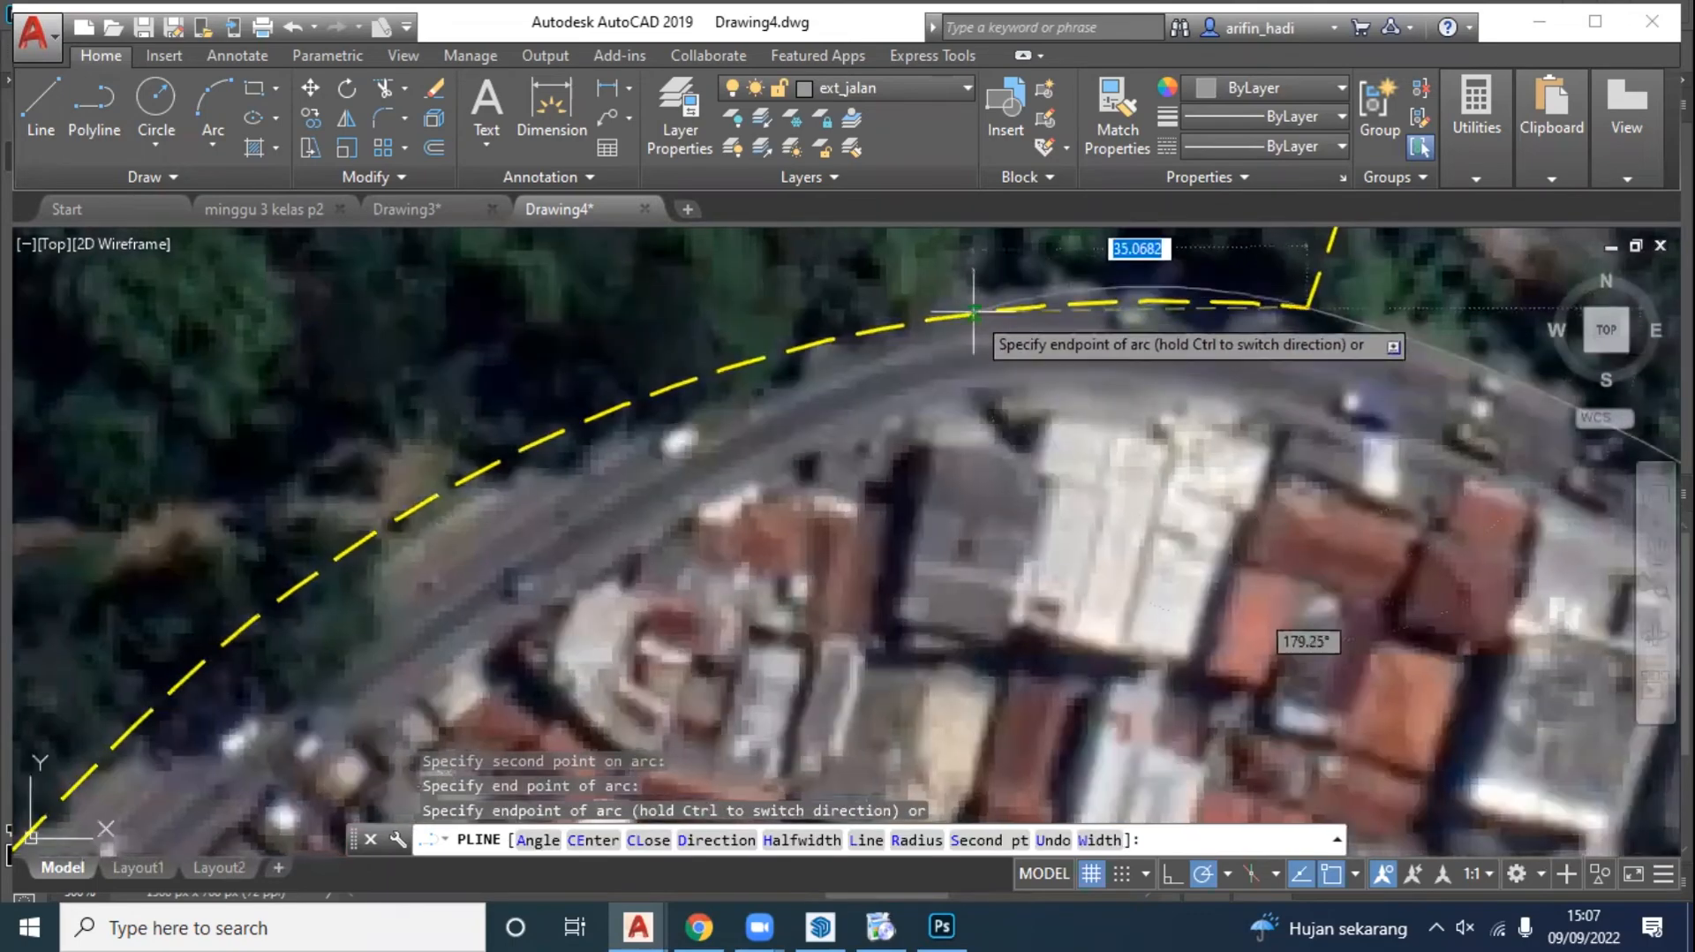
click(1213, 302)
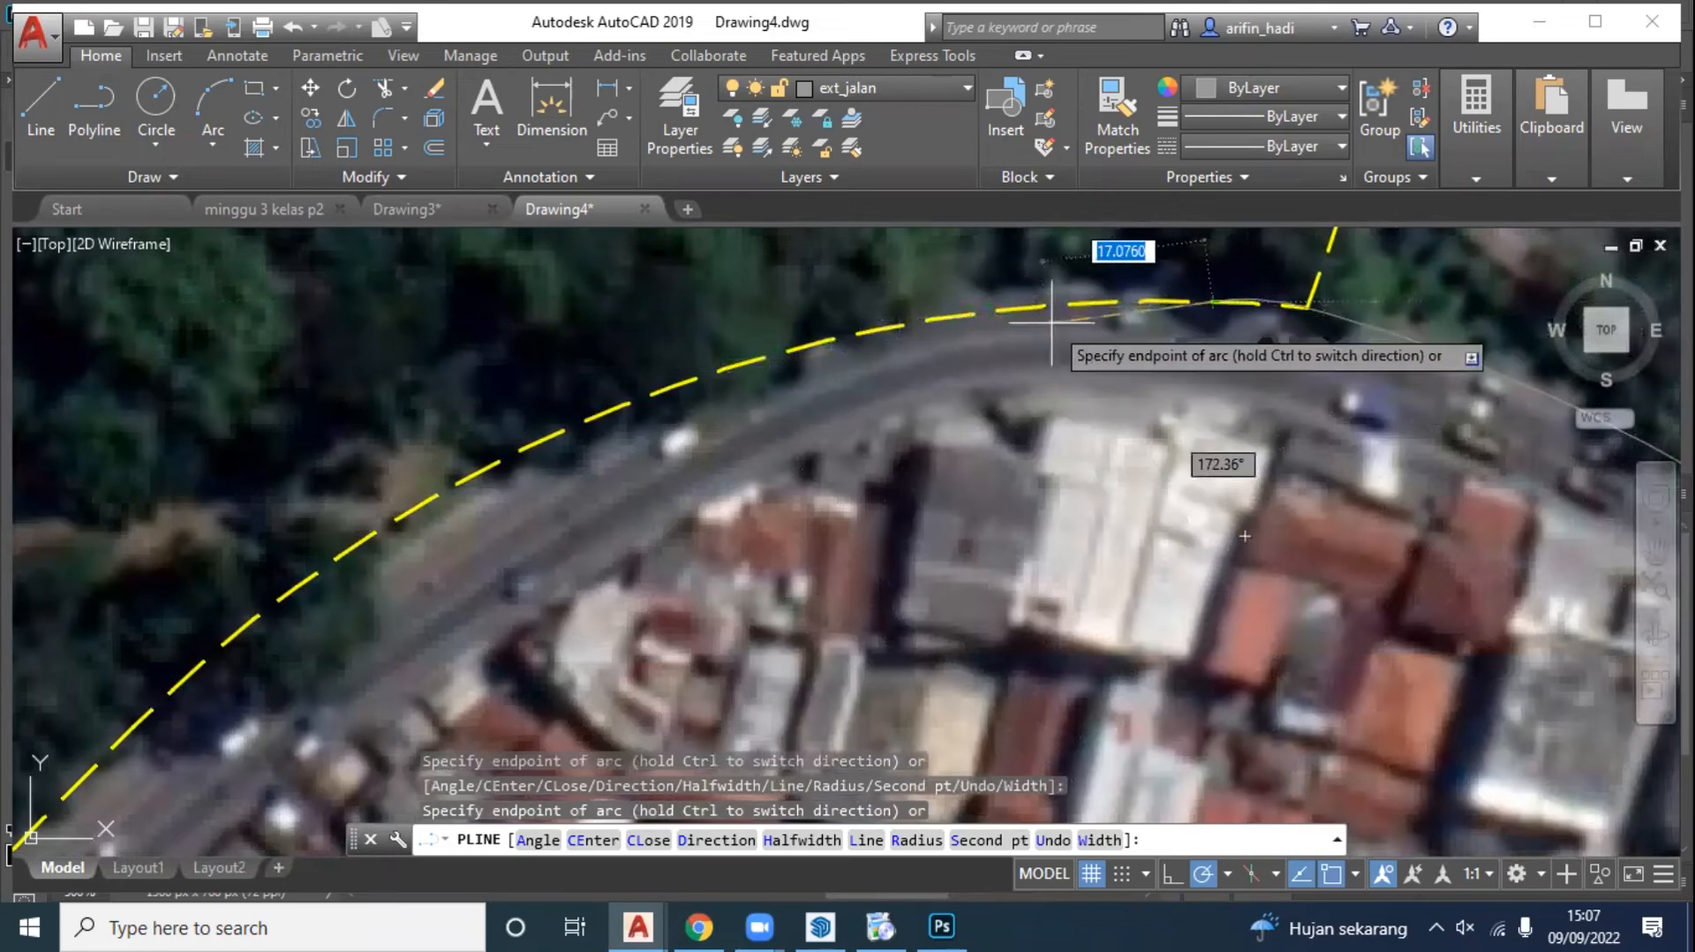
click(1052, 839)
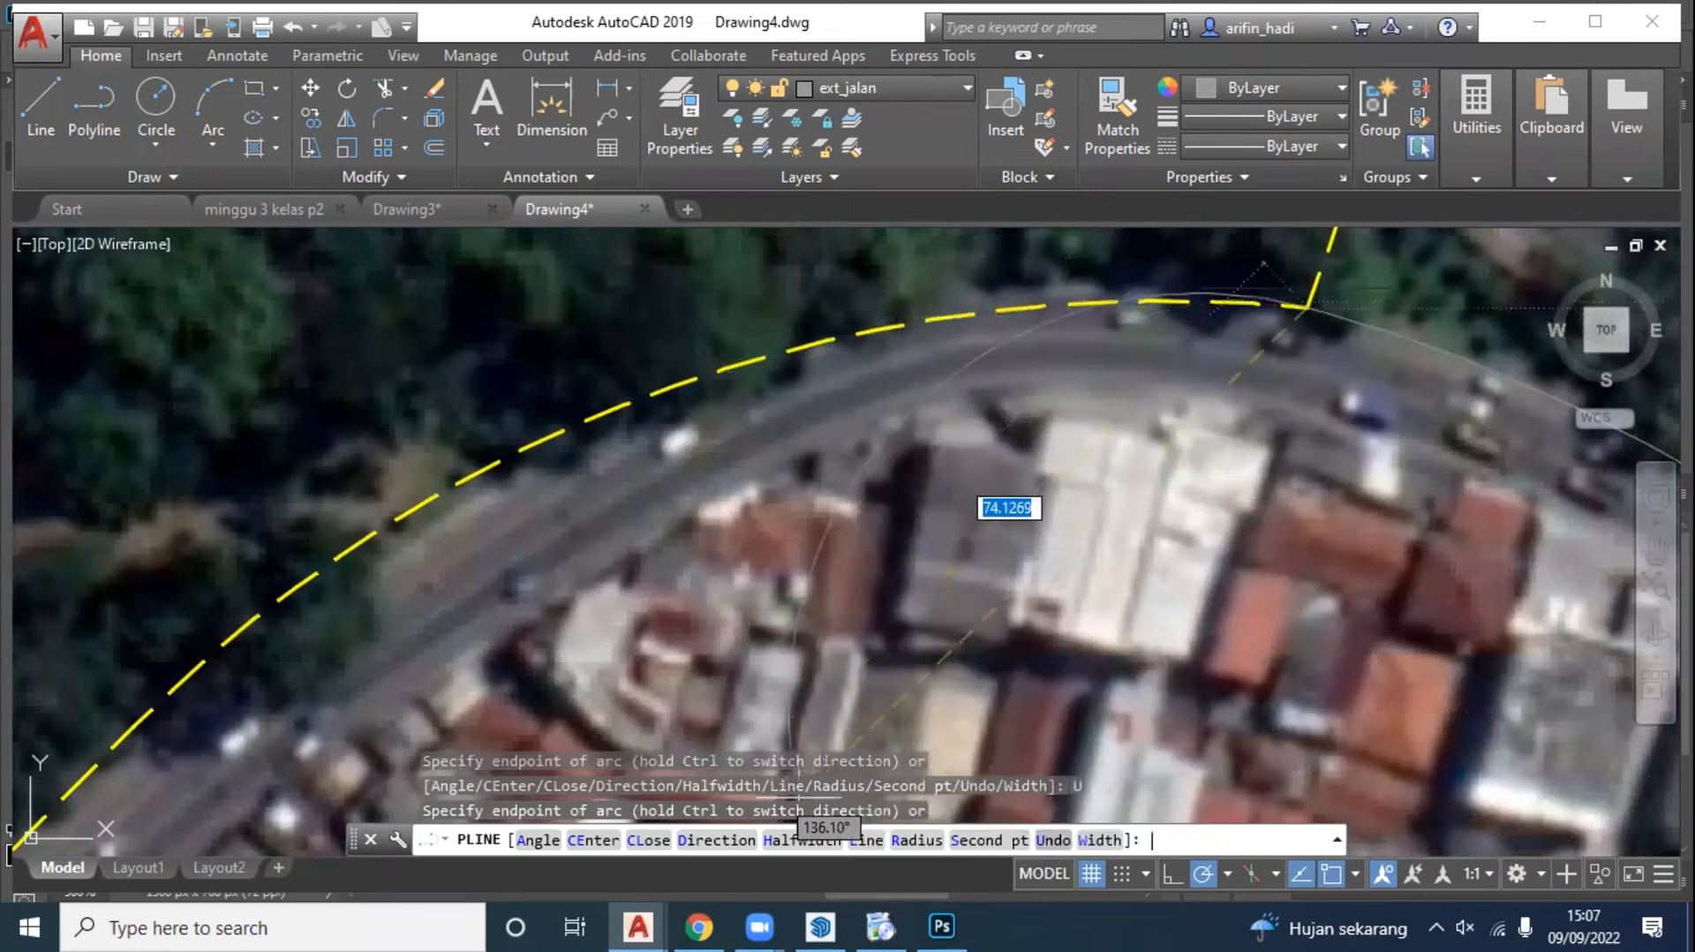
Step: Add a three-point arc from the boundary corner, following the road's curve southwest just outside the site boundary
click(983, 839)
click(844, 349)
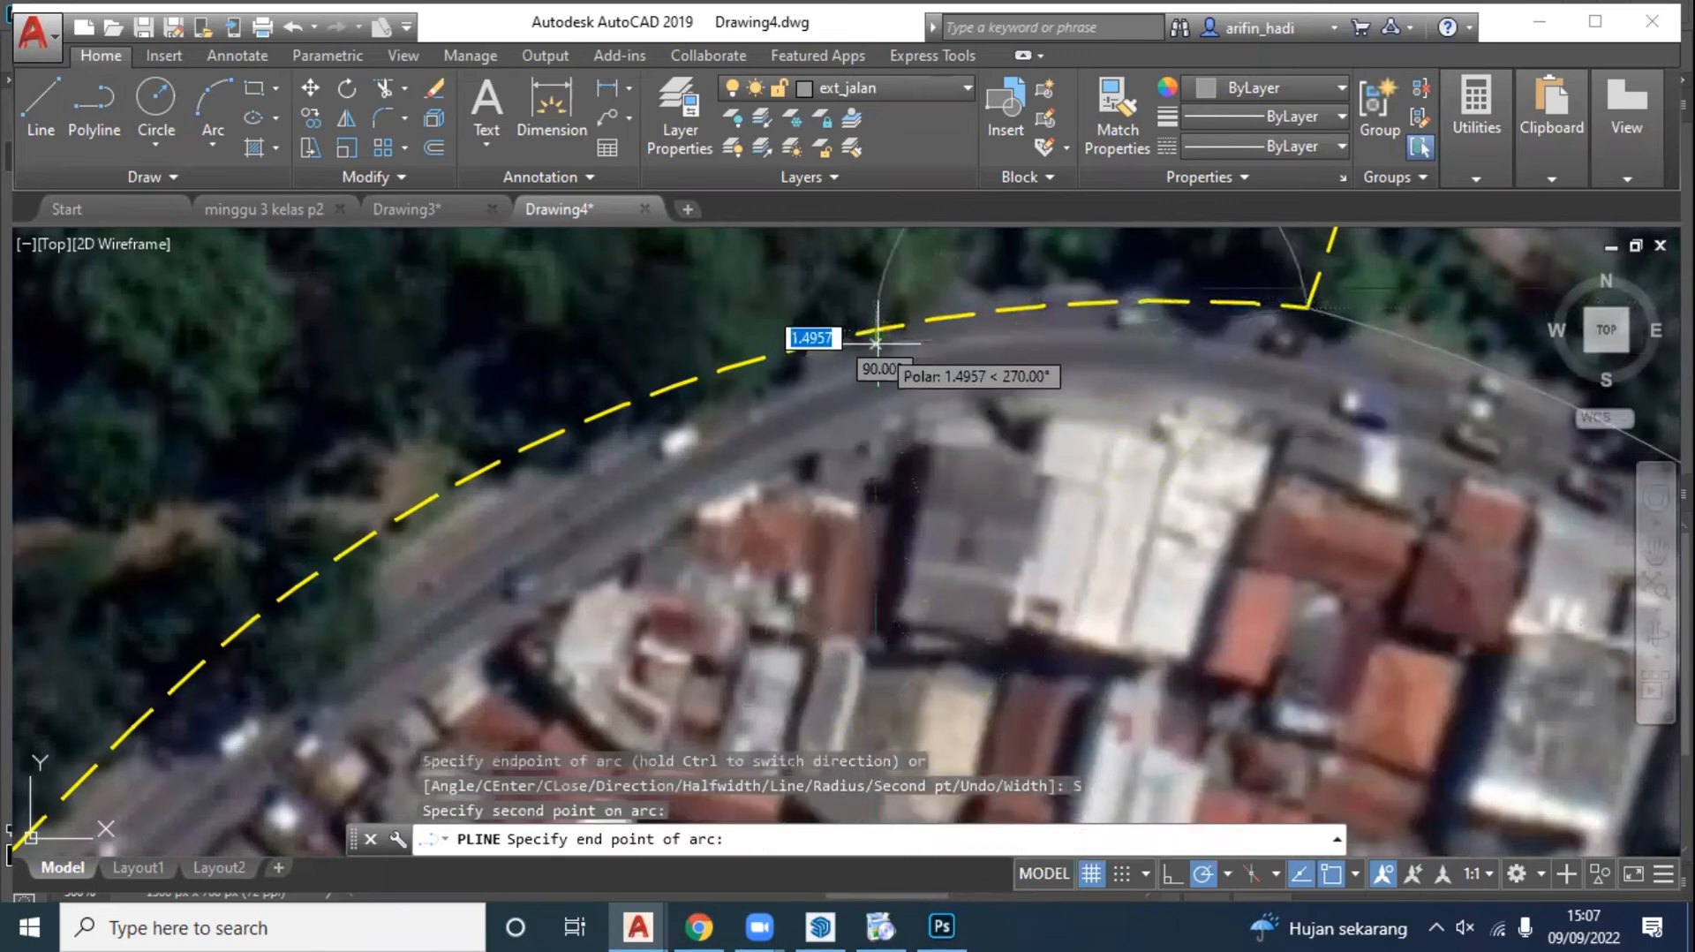
click(343, 607)
middle_drag(343, 608, 922, 359)
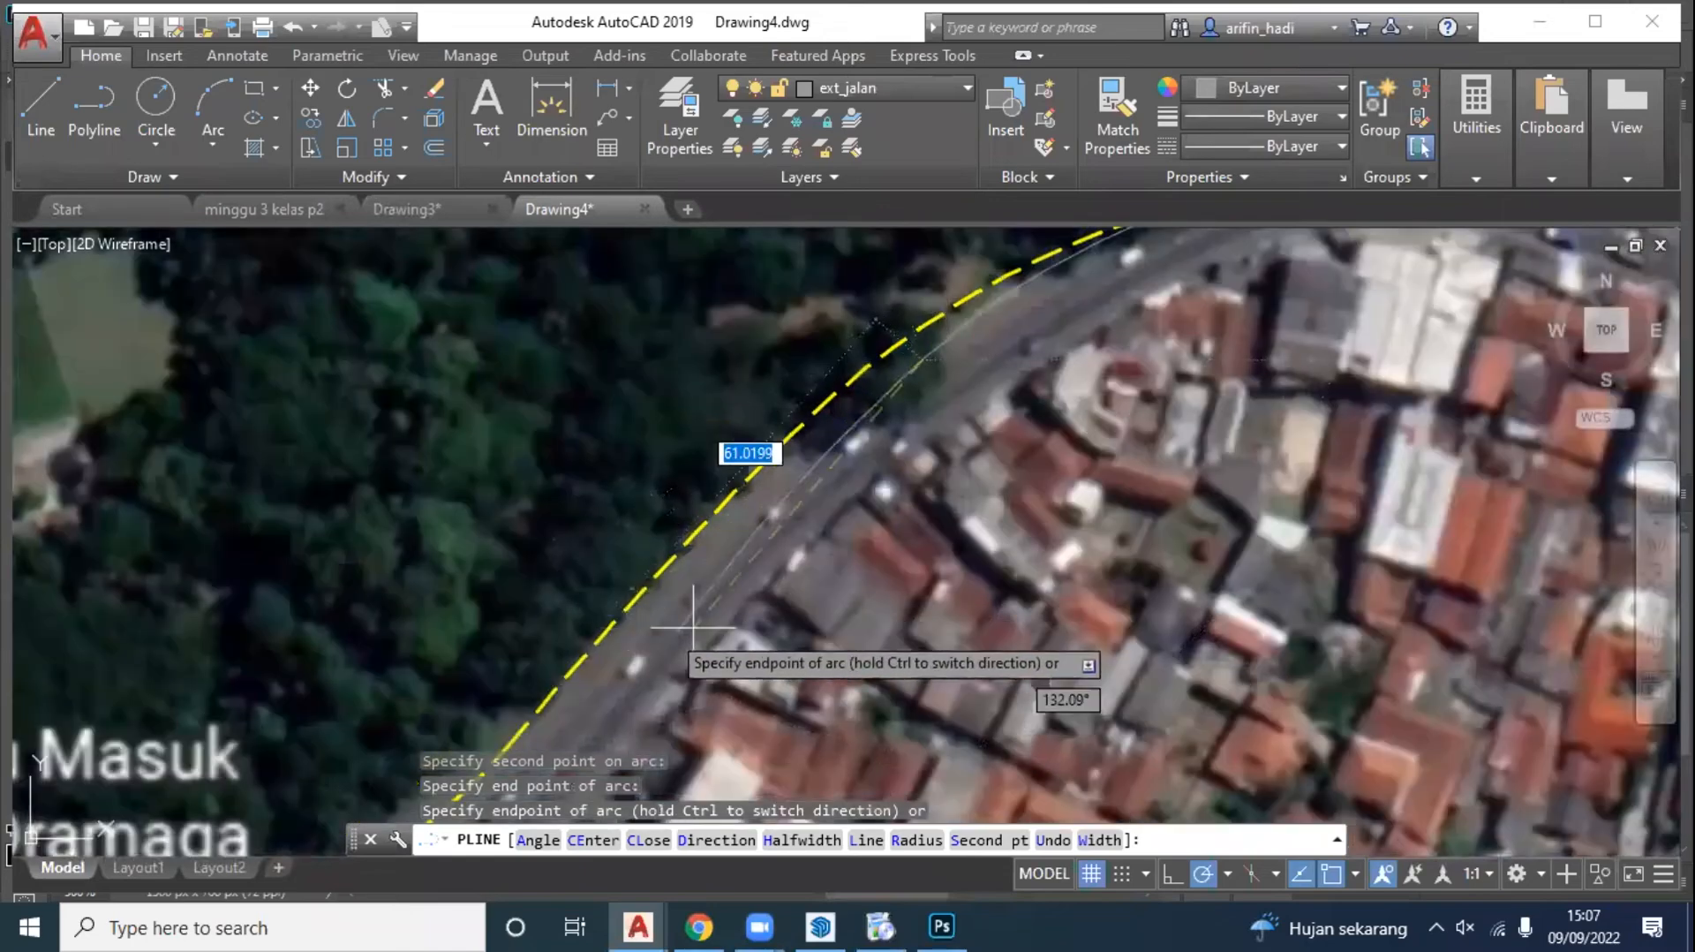
Step: Continue the road polyline with arcs along the site boundary to the Pintu Masuk IPB Dramaga entrance and finish it
middle_drag(761, 515, 877, 367)
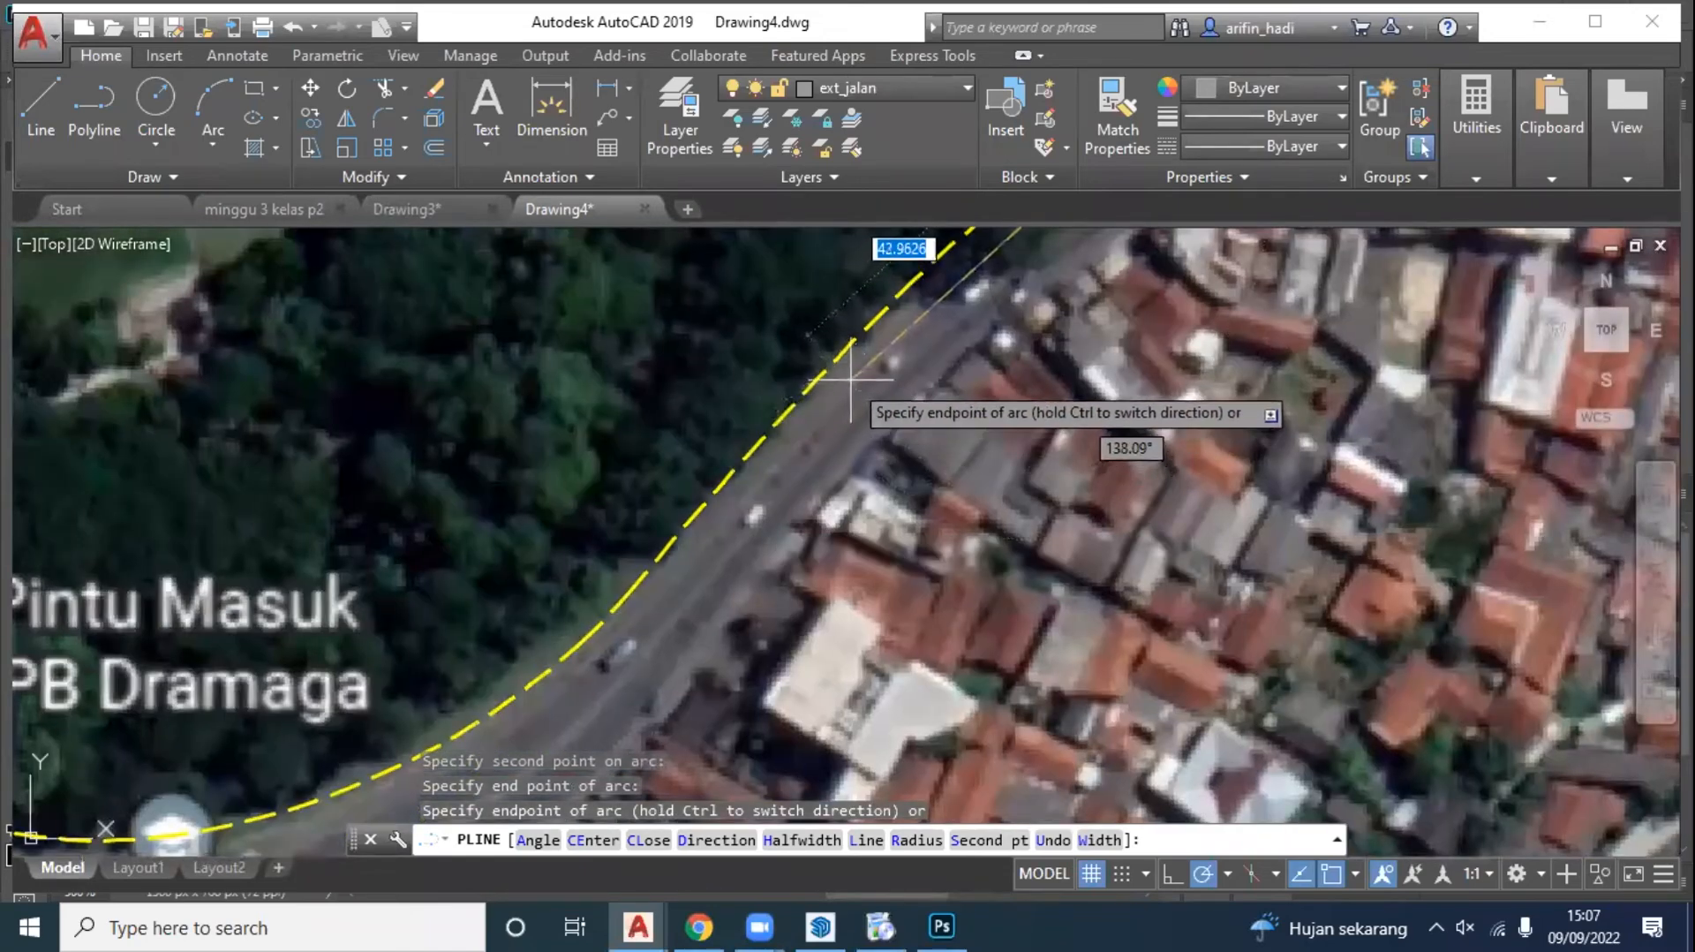
middle_drag(644, 549, 814, 454)
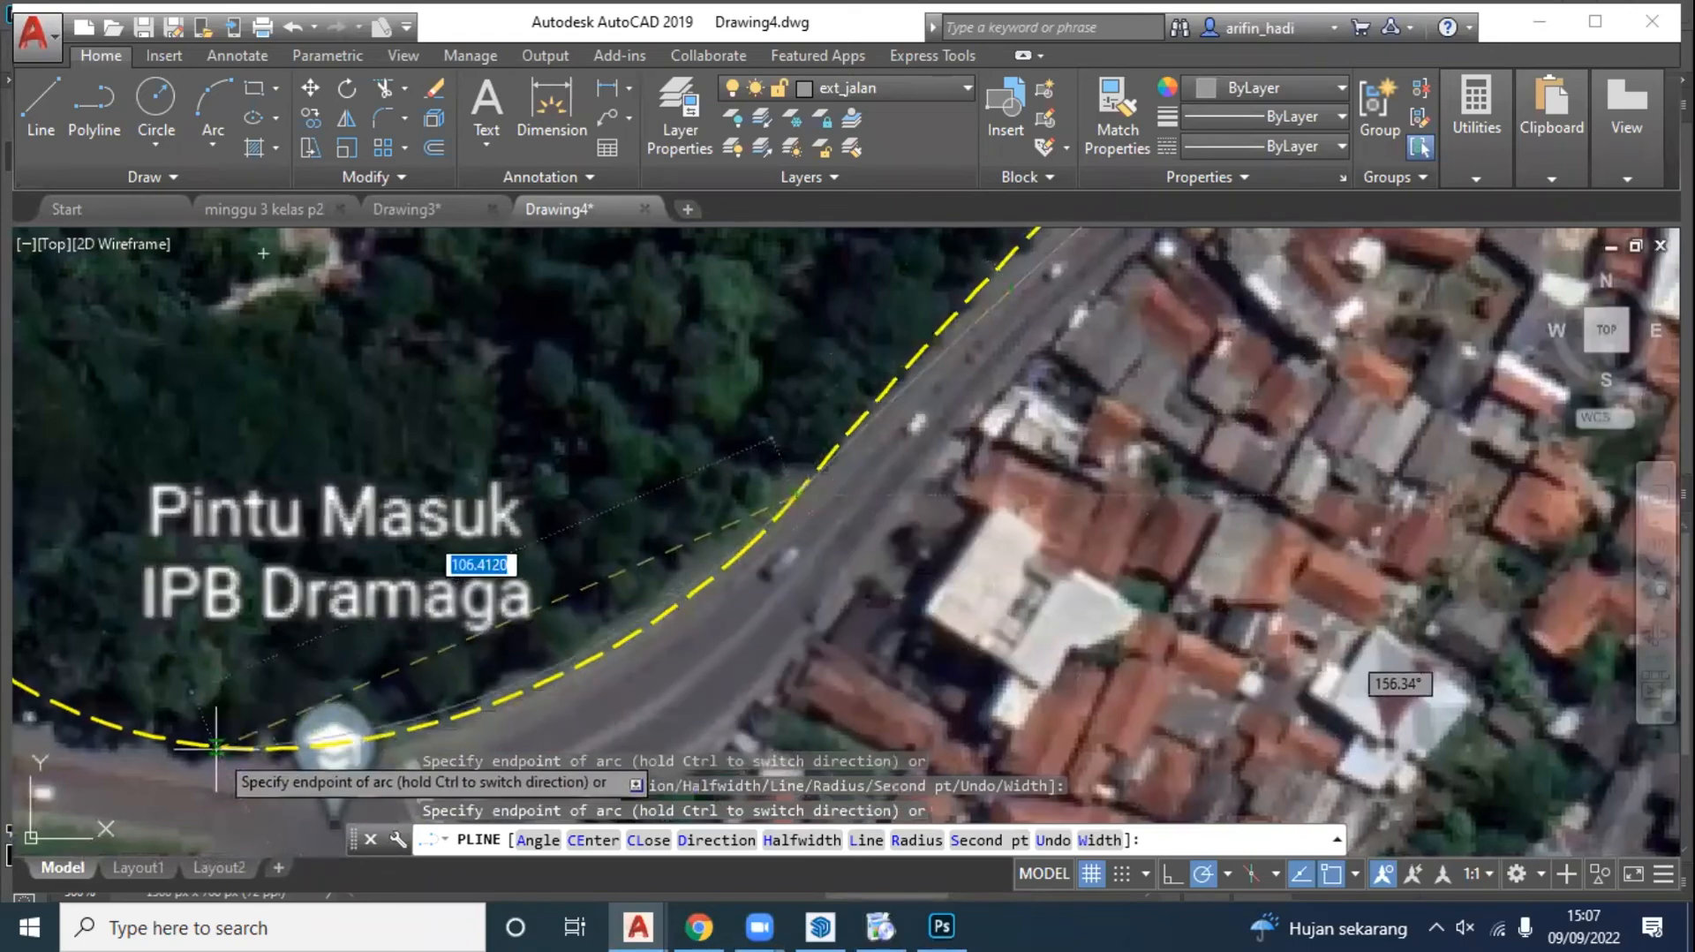
middle_drag(442, 708, 1146, 519)
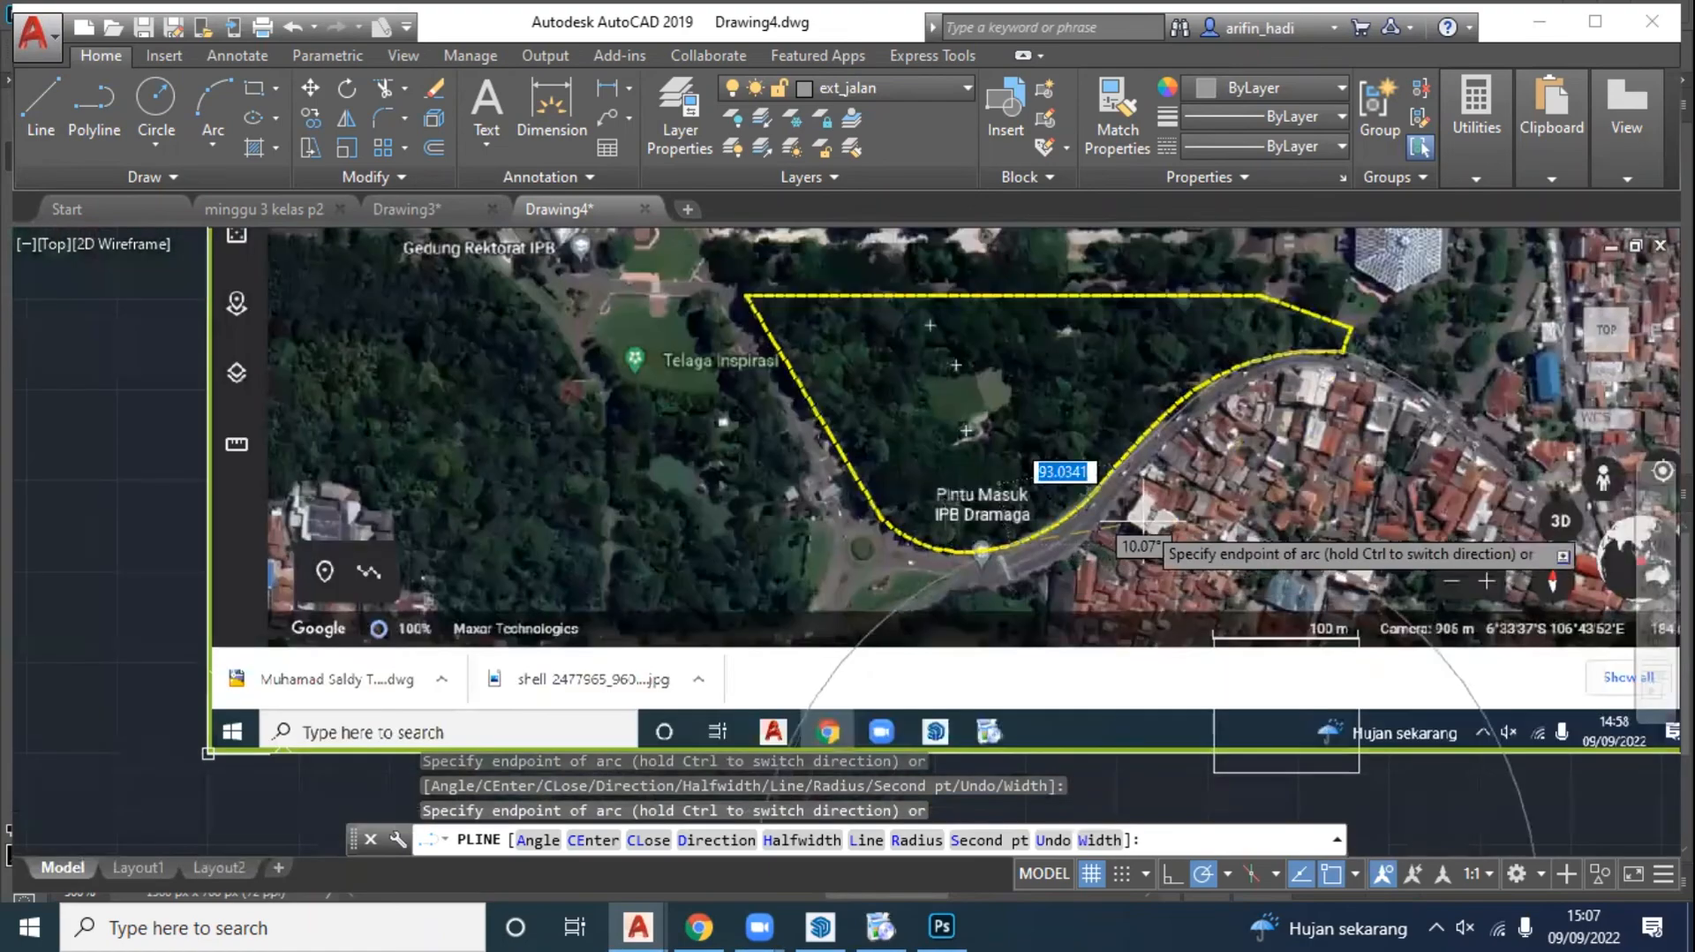
key(Return)
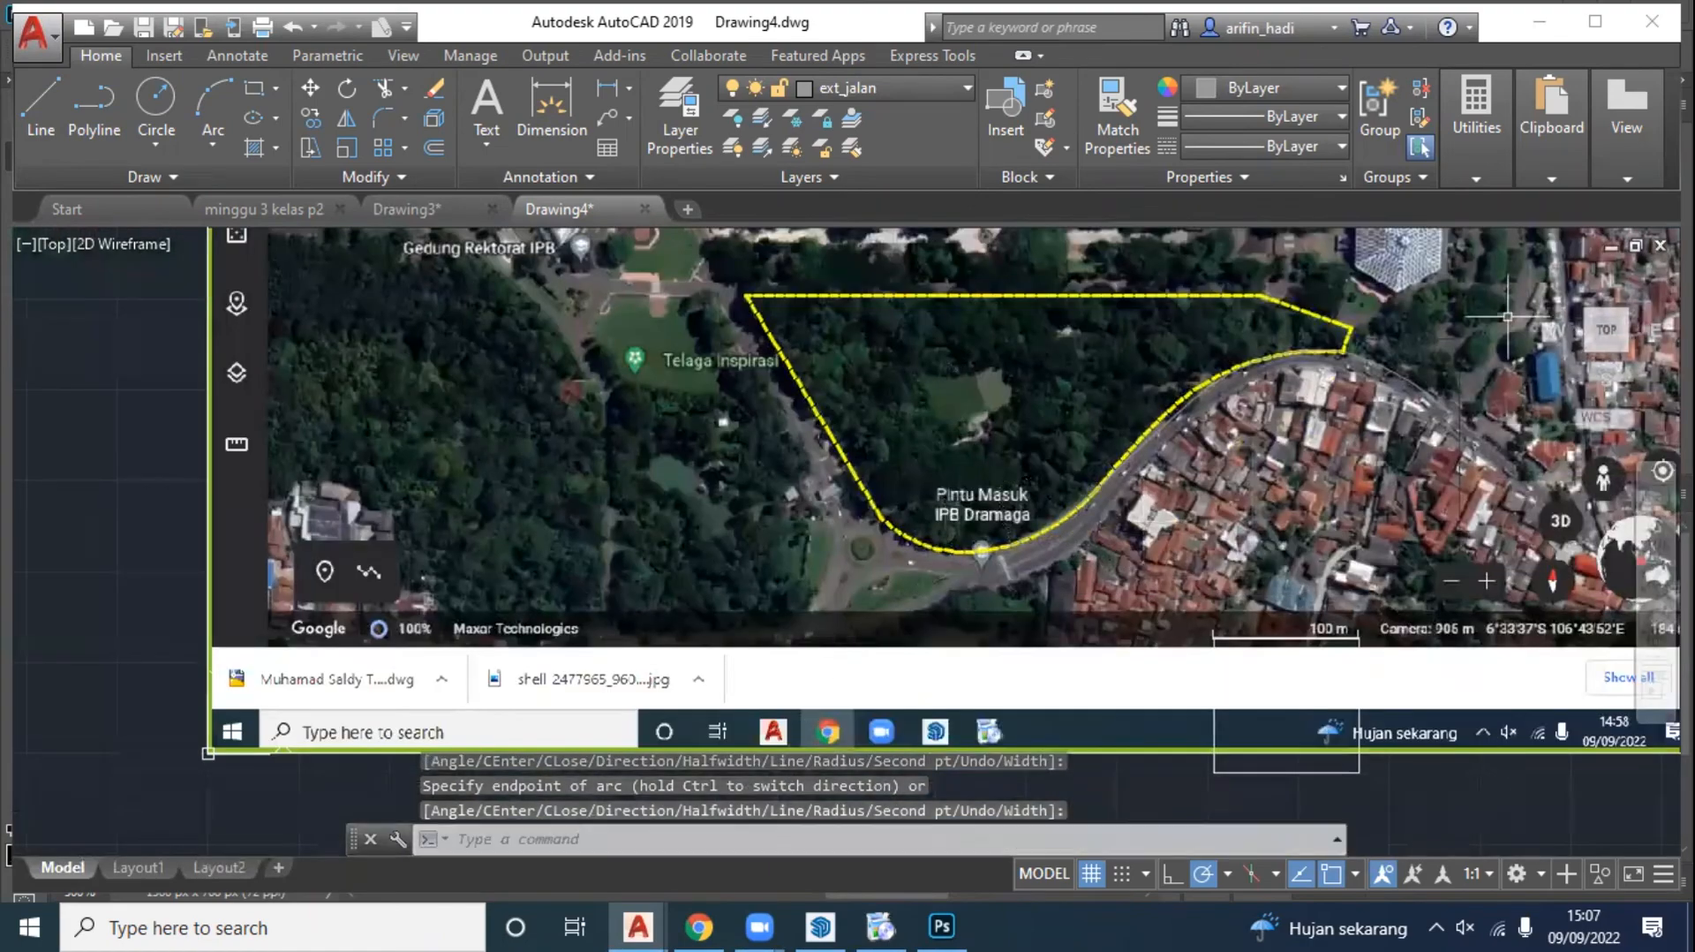
Step: Offset the road polyline by 12 m southward to create the opposite edge of the main road
scroll(1472, 362, up, 5)
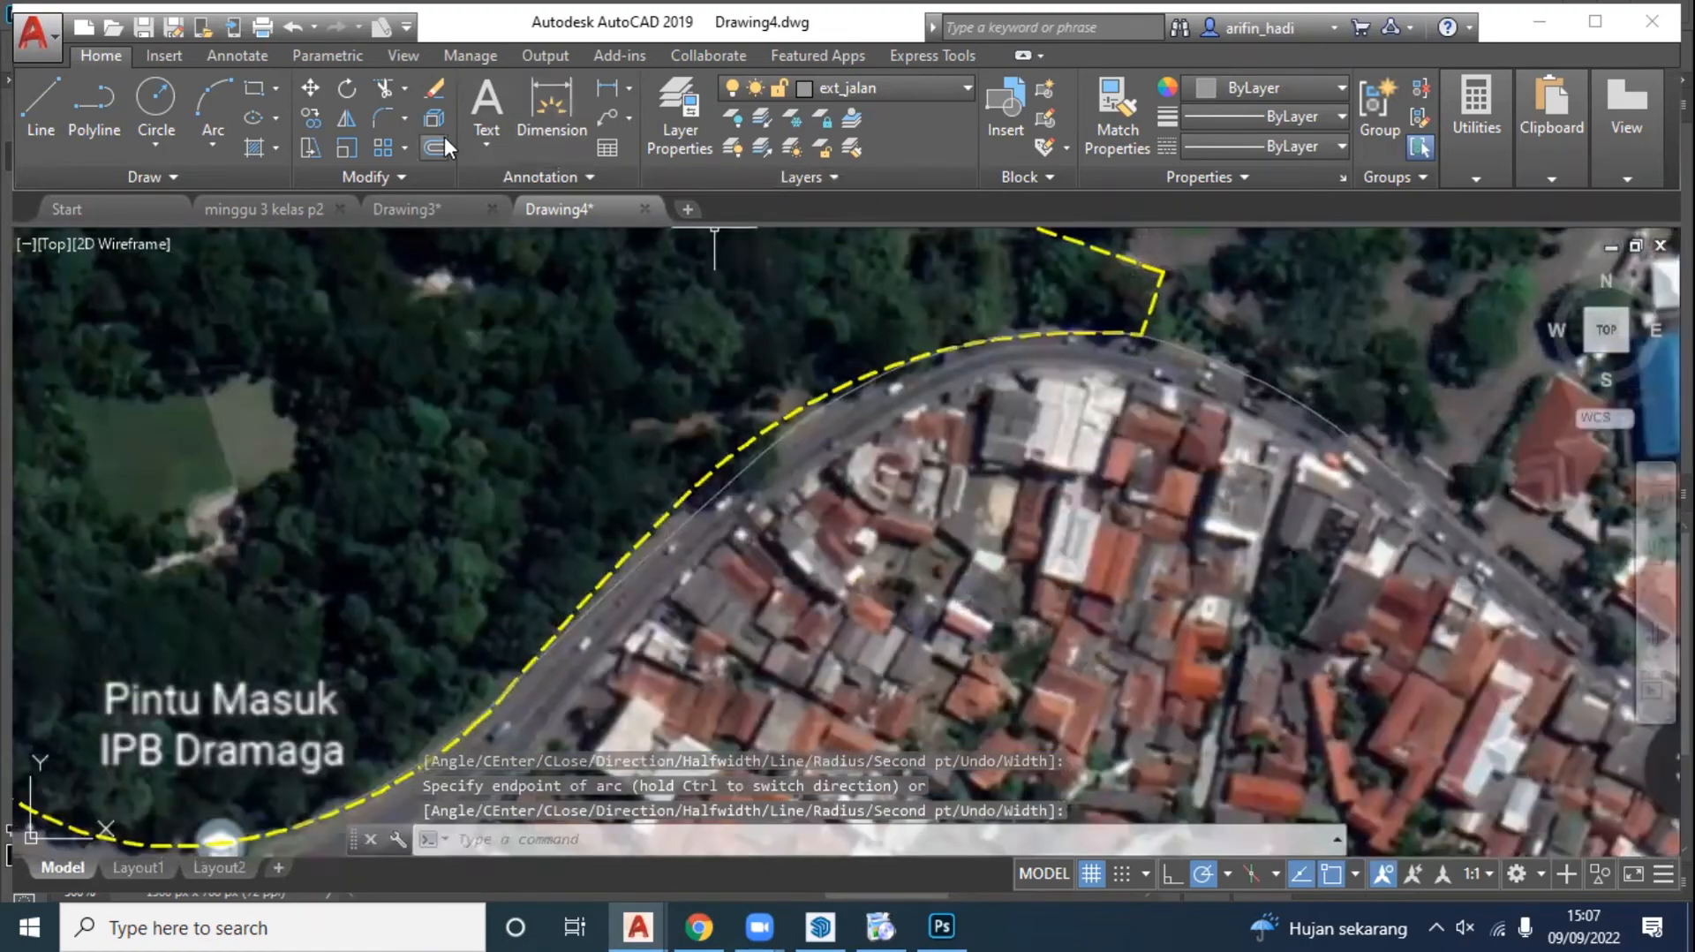
click(433, 147)
click(518, 675)
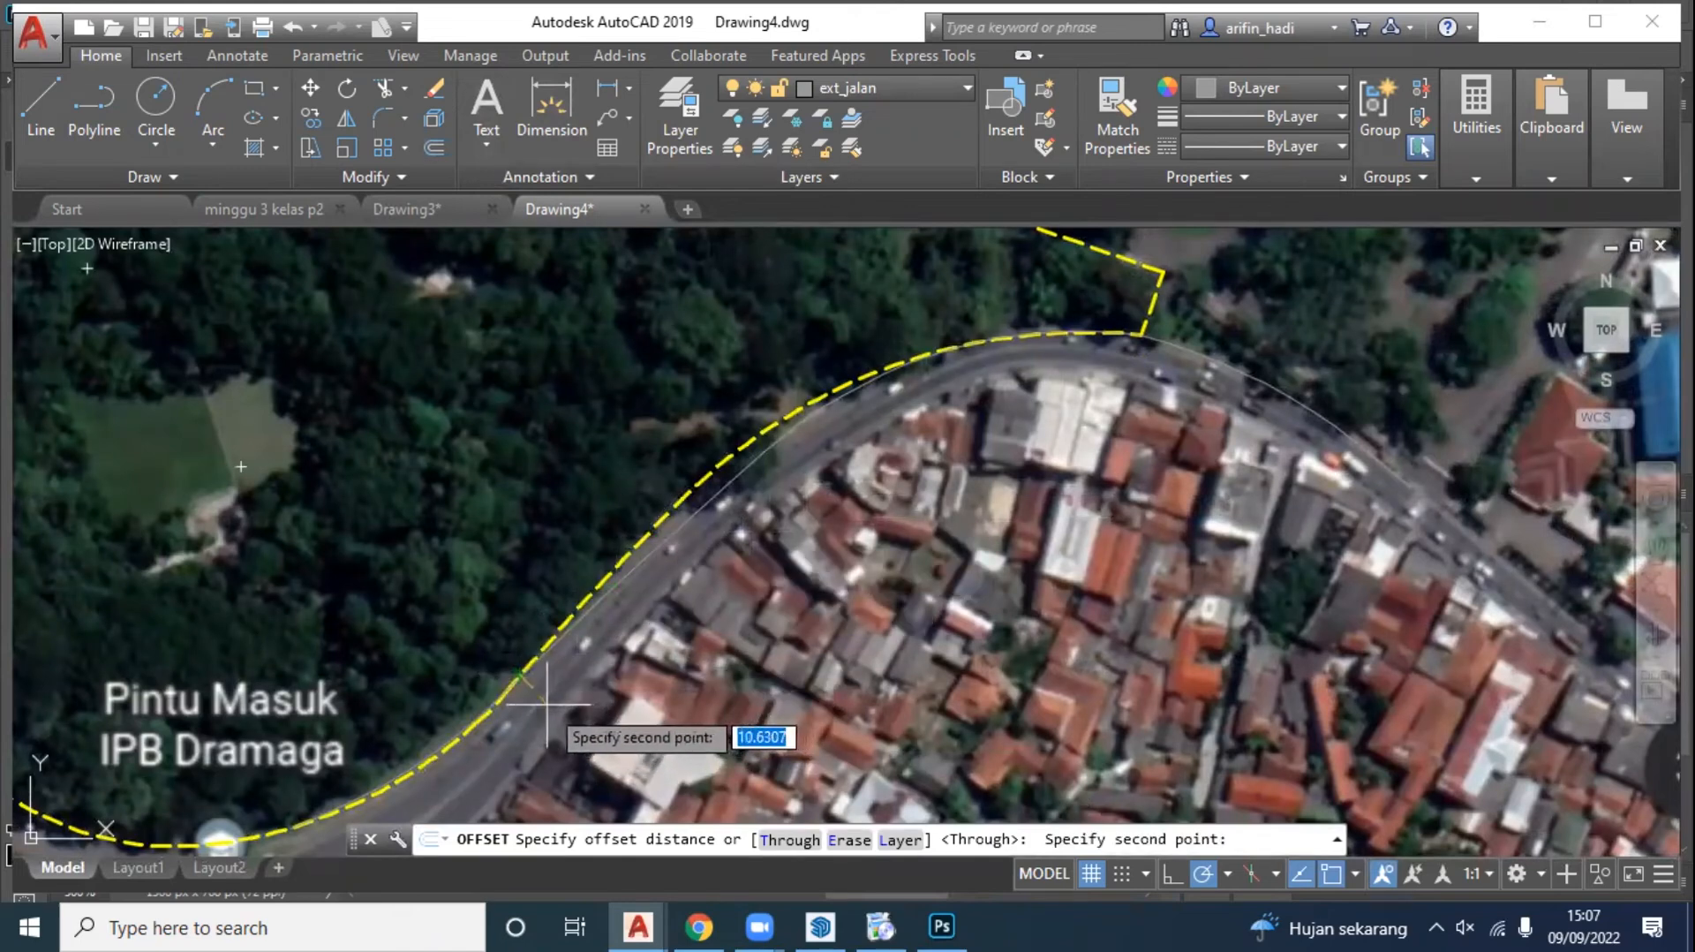
text(12)
key(Return)
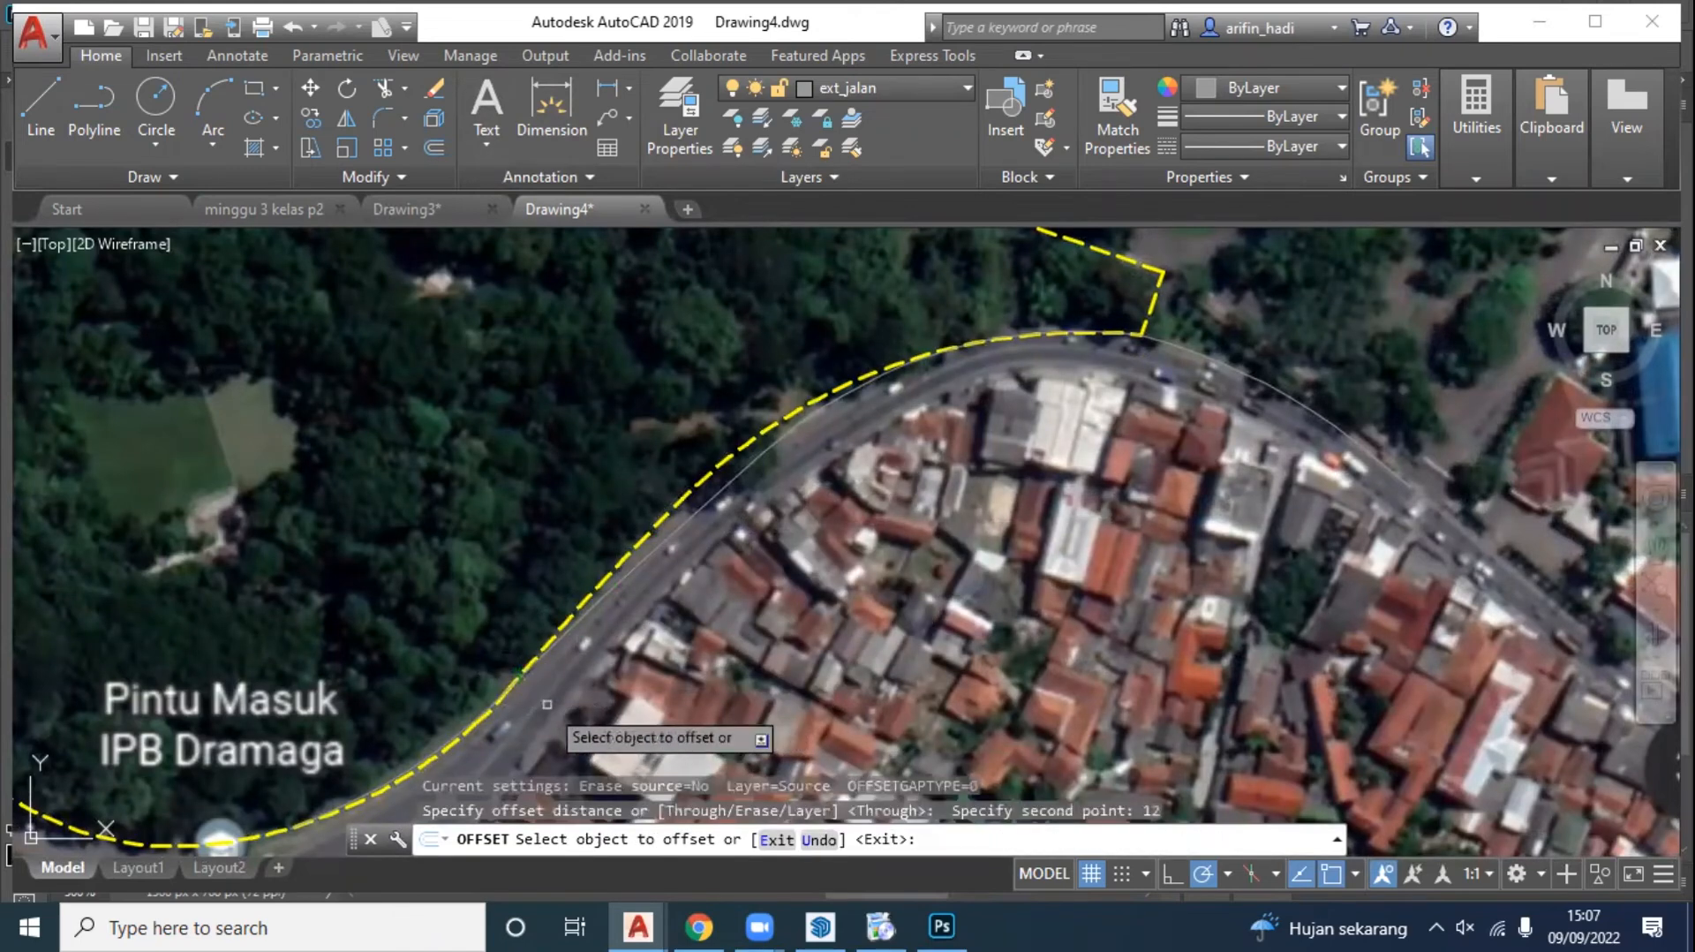
click(730, 477)
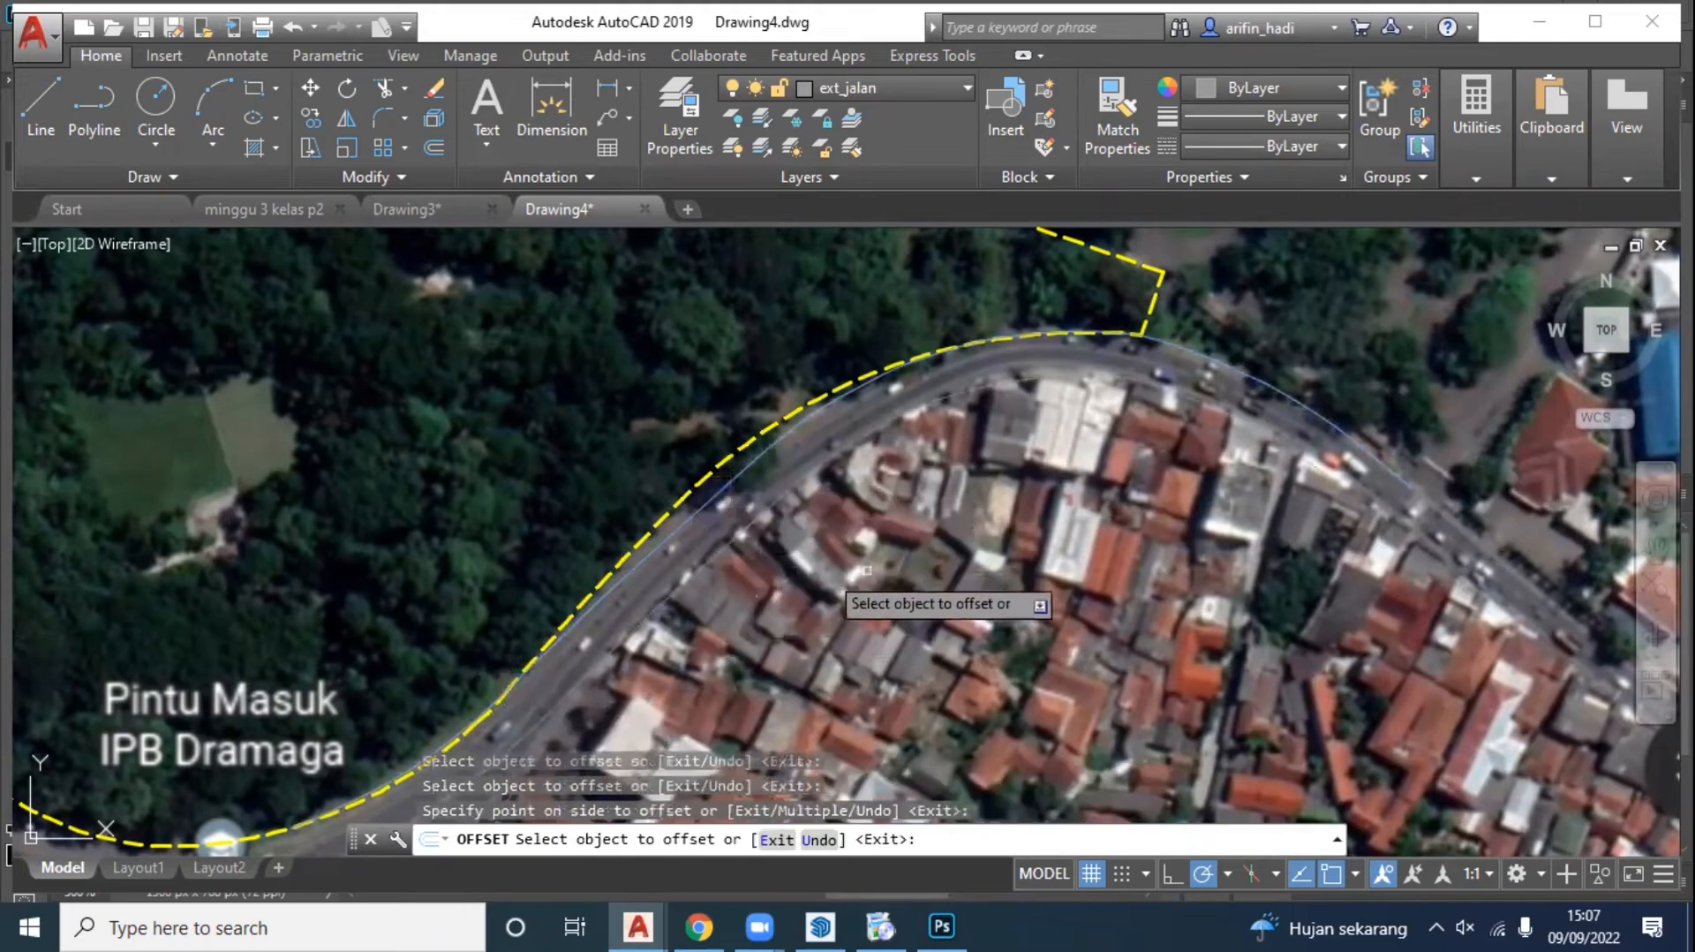
scroll(1136, 482, down, 2)
right_click(1269, 438)
click(1314, 452)
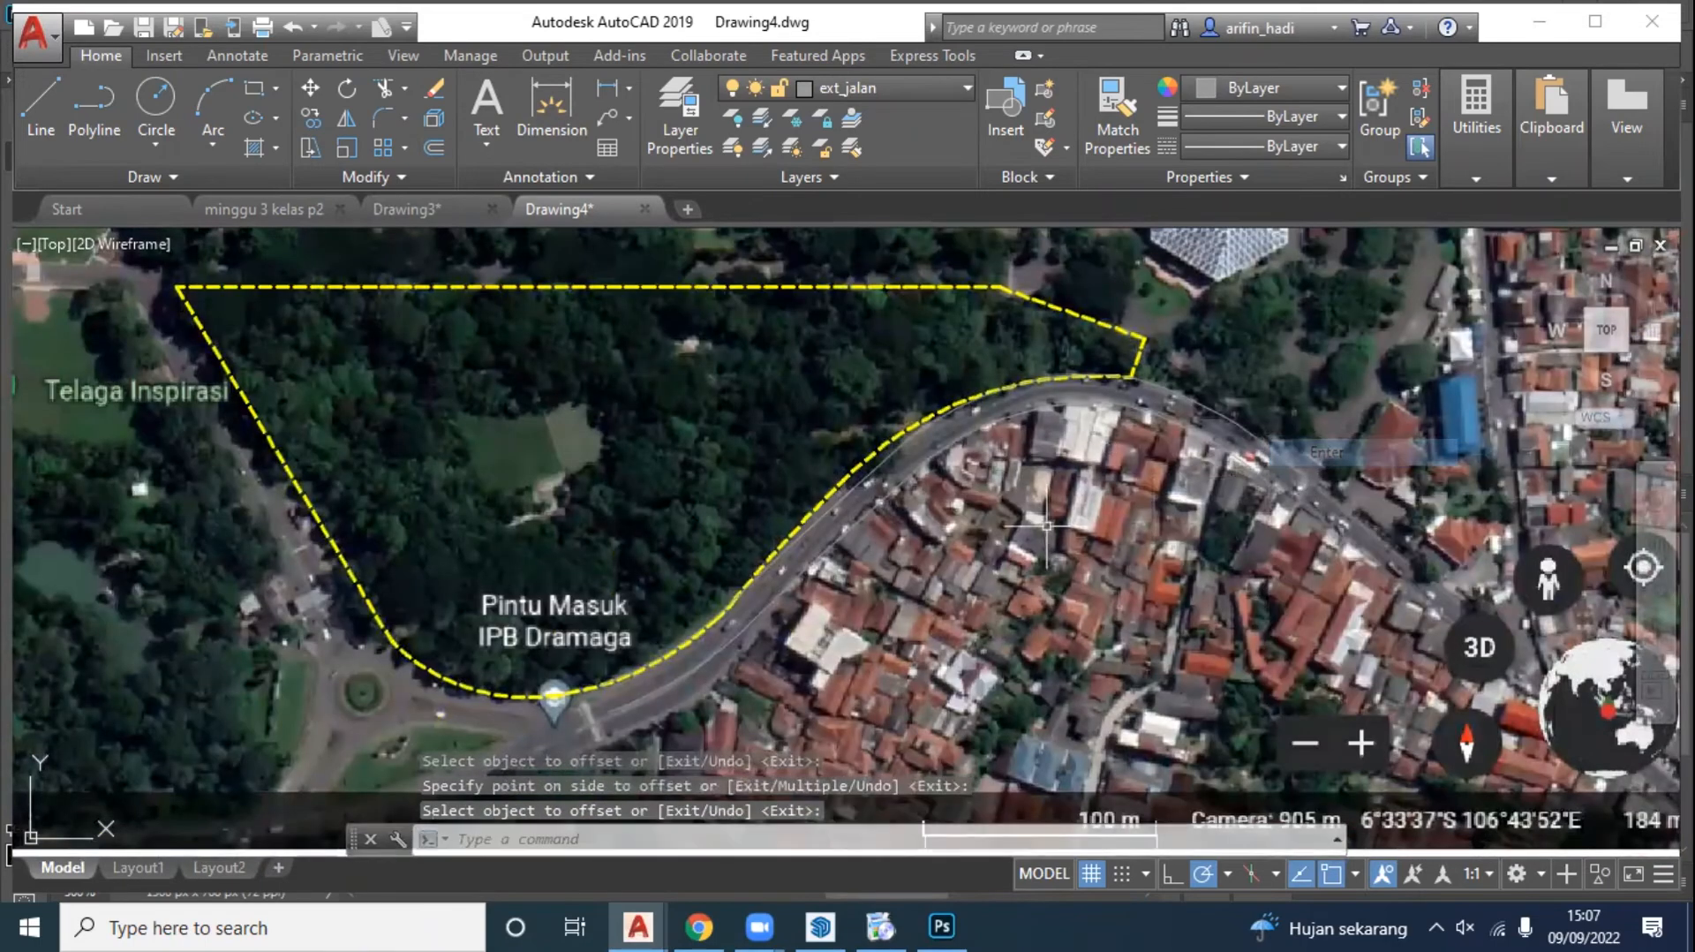
Step: Stretch the site boundary's vertex and adjoining arc midpoint onto the main road's northern edge, northeast of the Pintu Masuk entrance
middle_drag(1046, 529, 1185, 541)
middle_drag(785, 613, 817, 587)
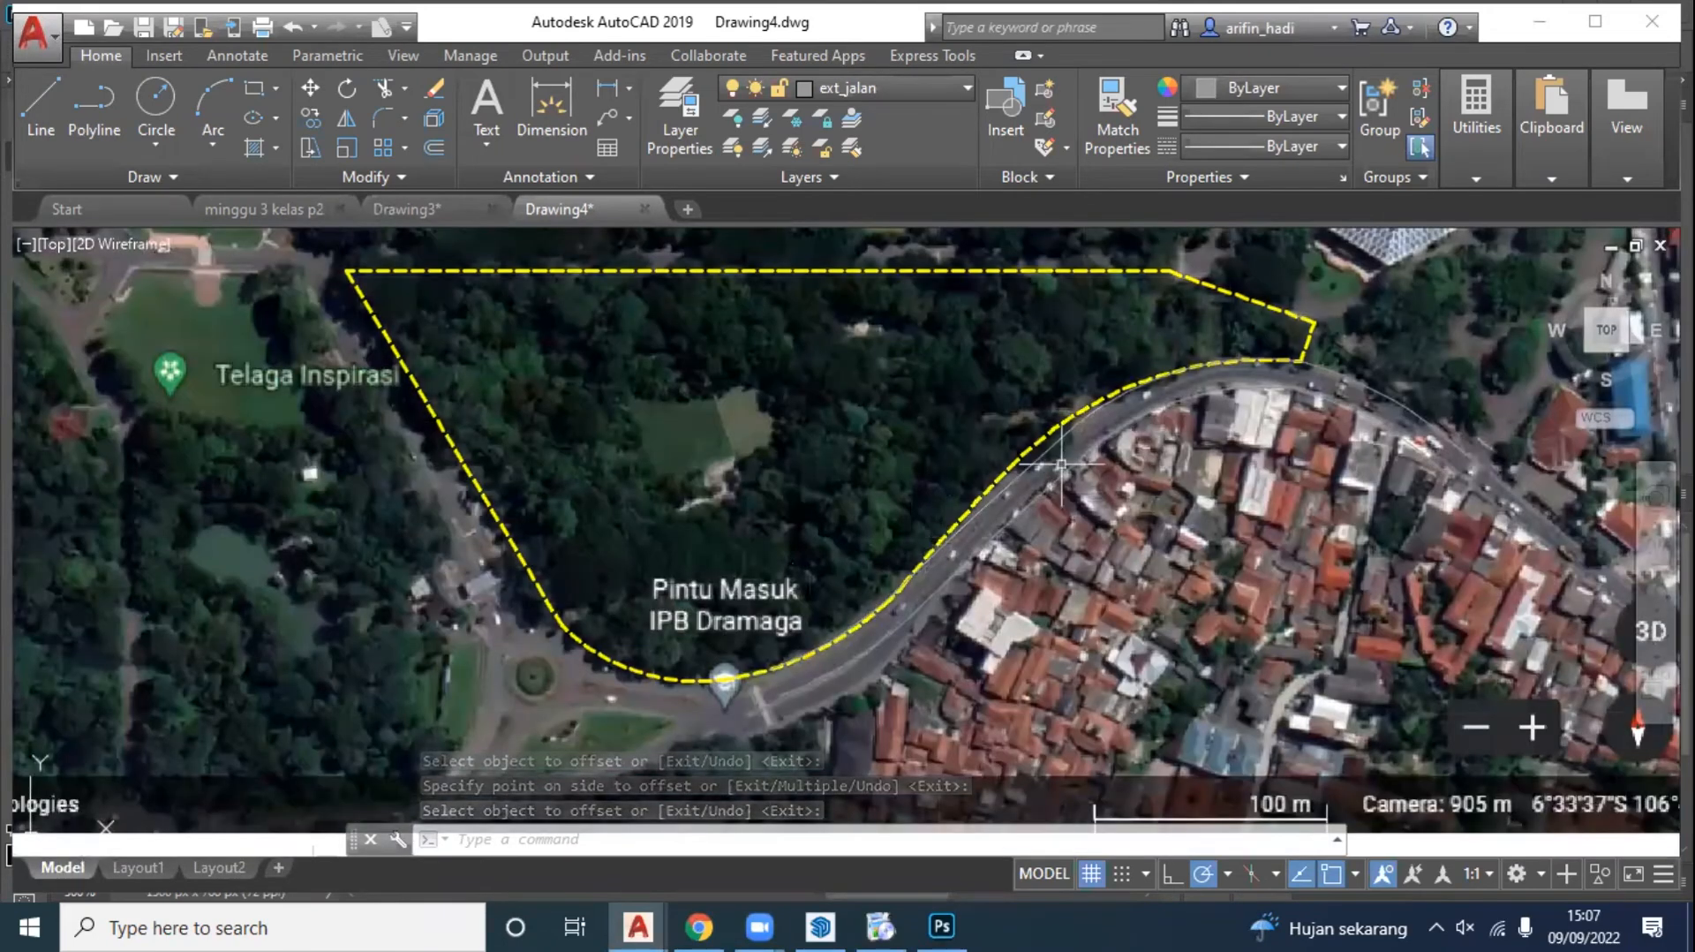
scroll(1021, 454, up, 3)
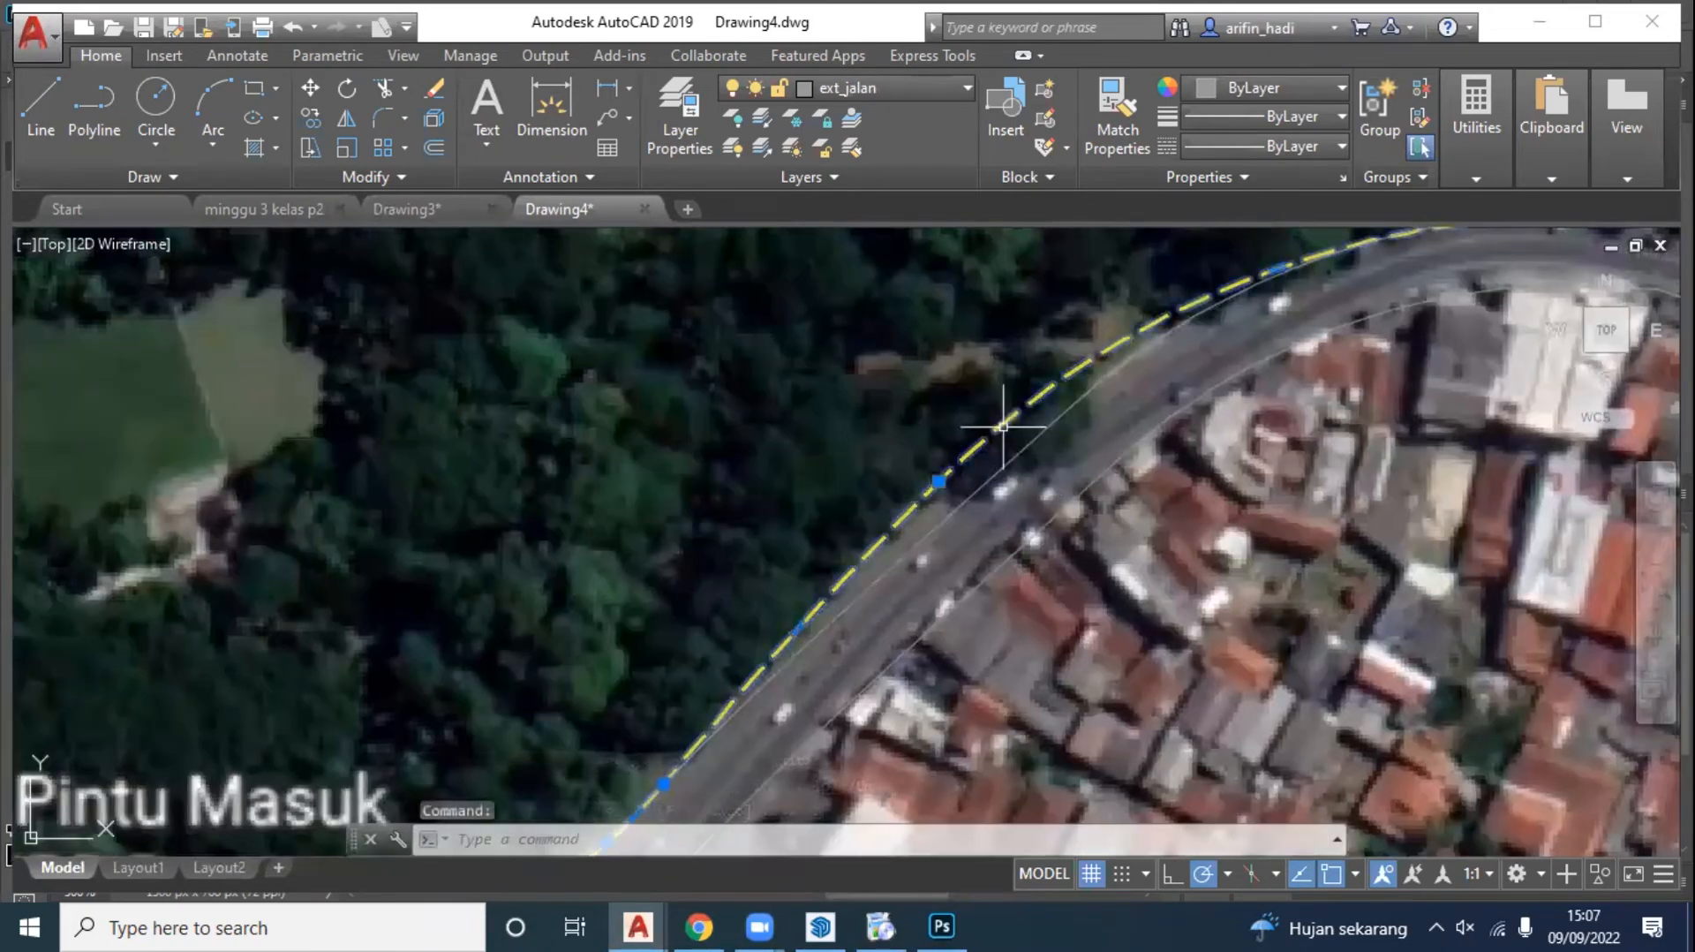
click(946, 481)
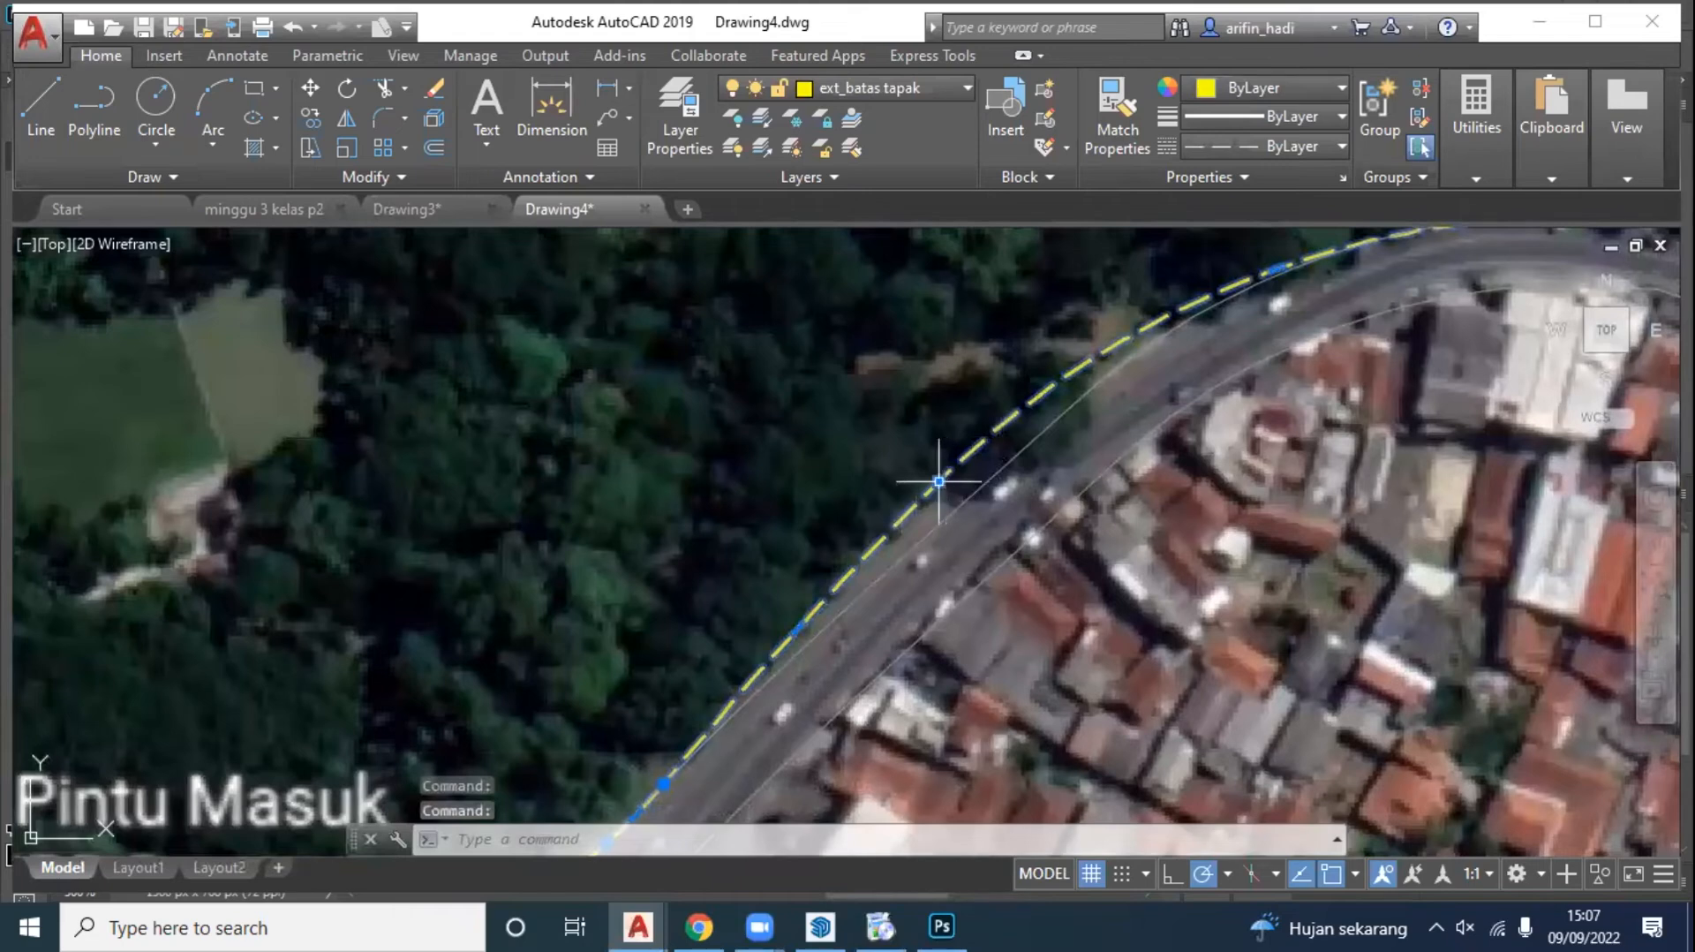
click(939, 481)
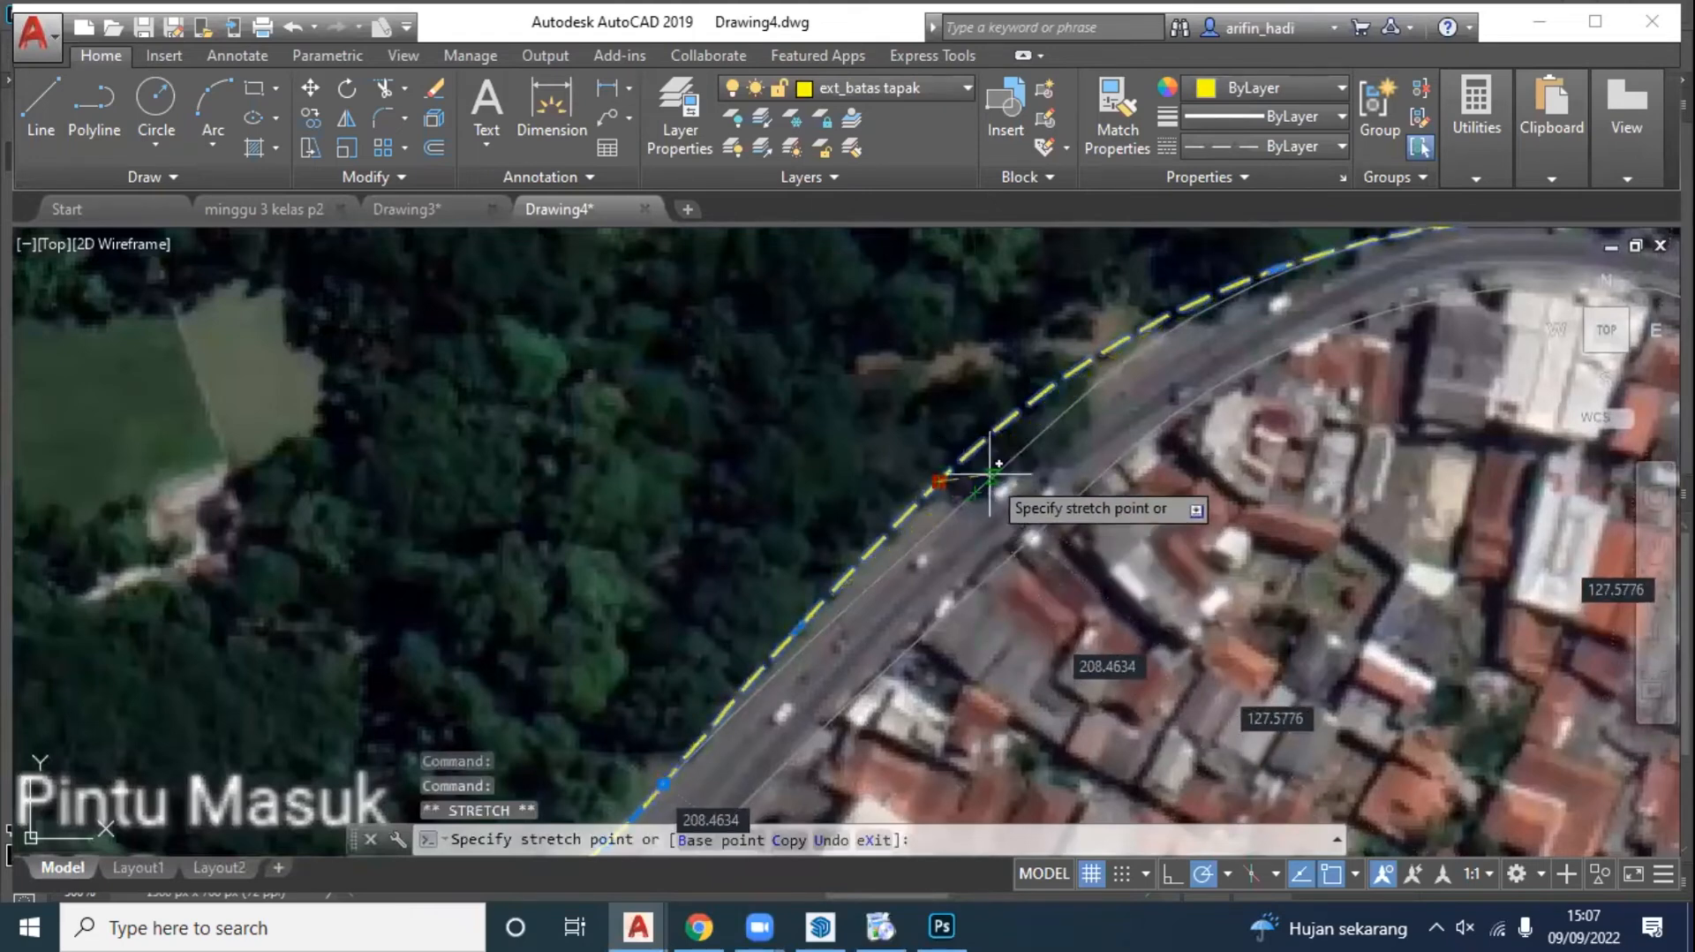
click(1122, 364)
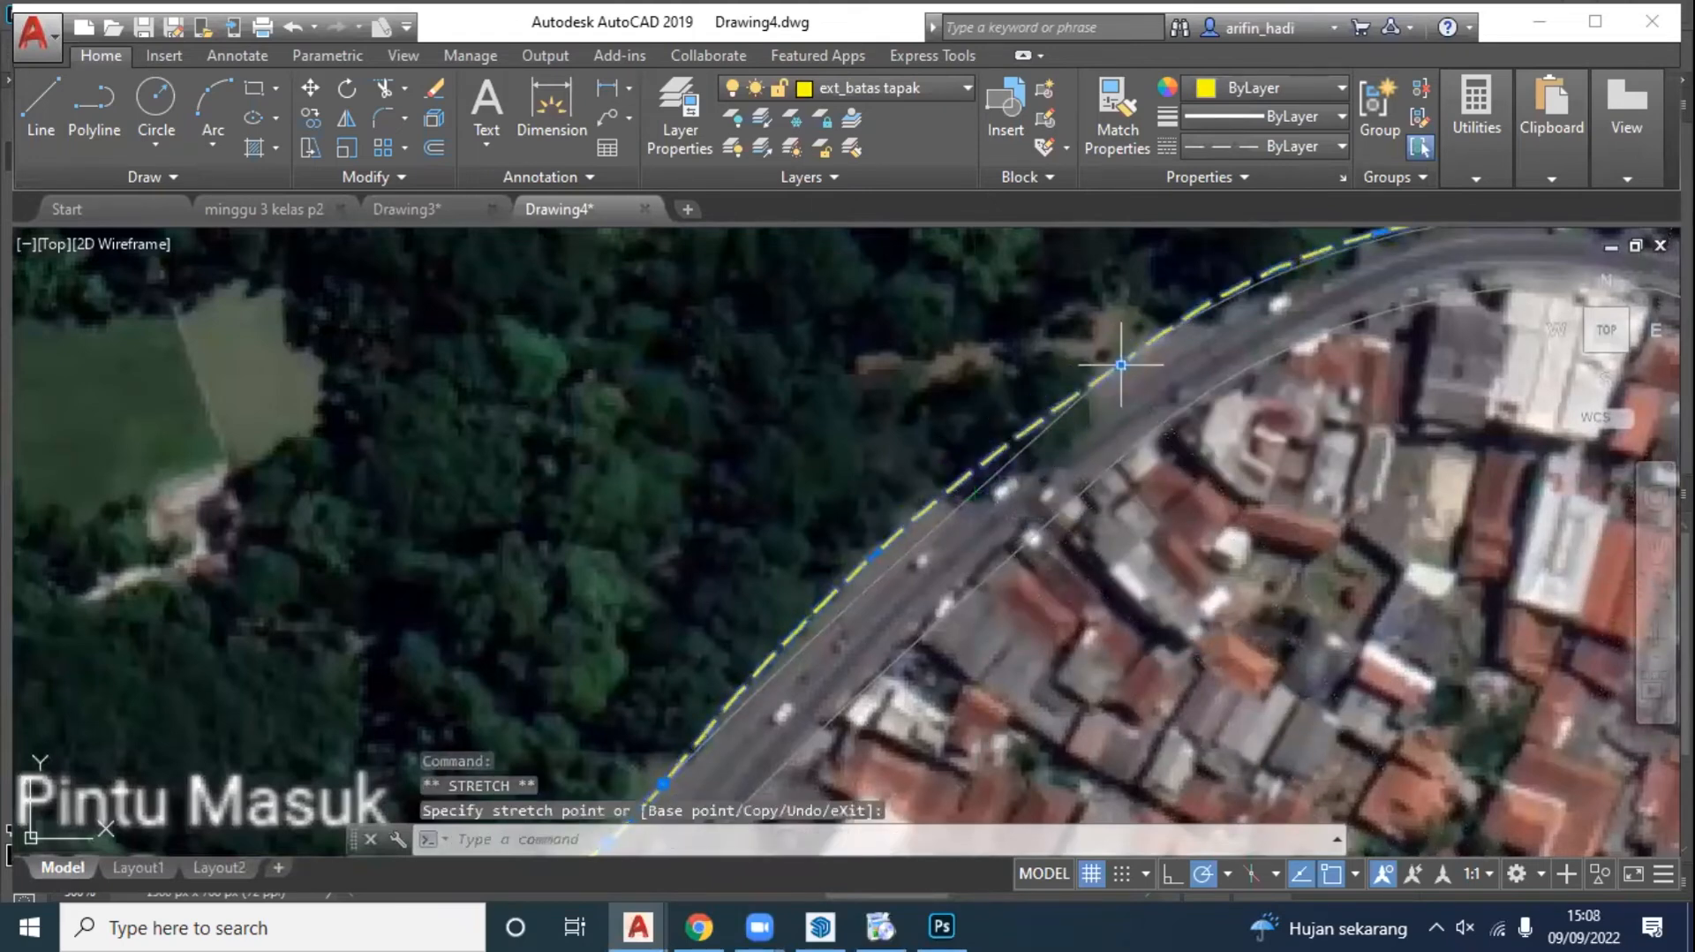
click(874, 555)
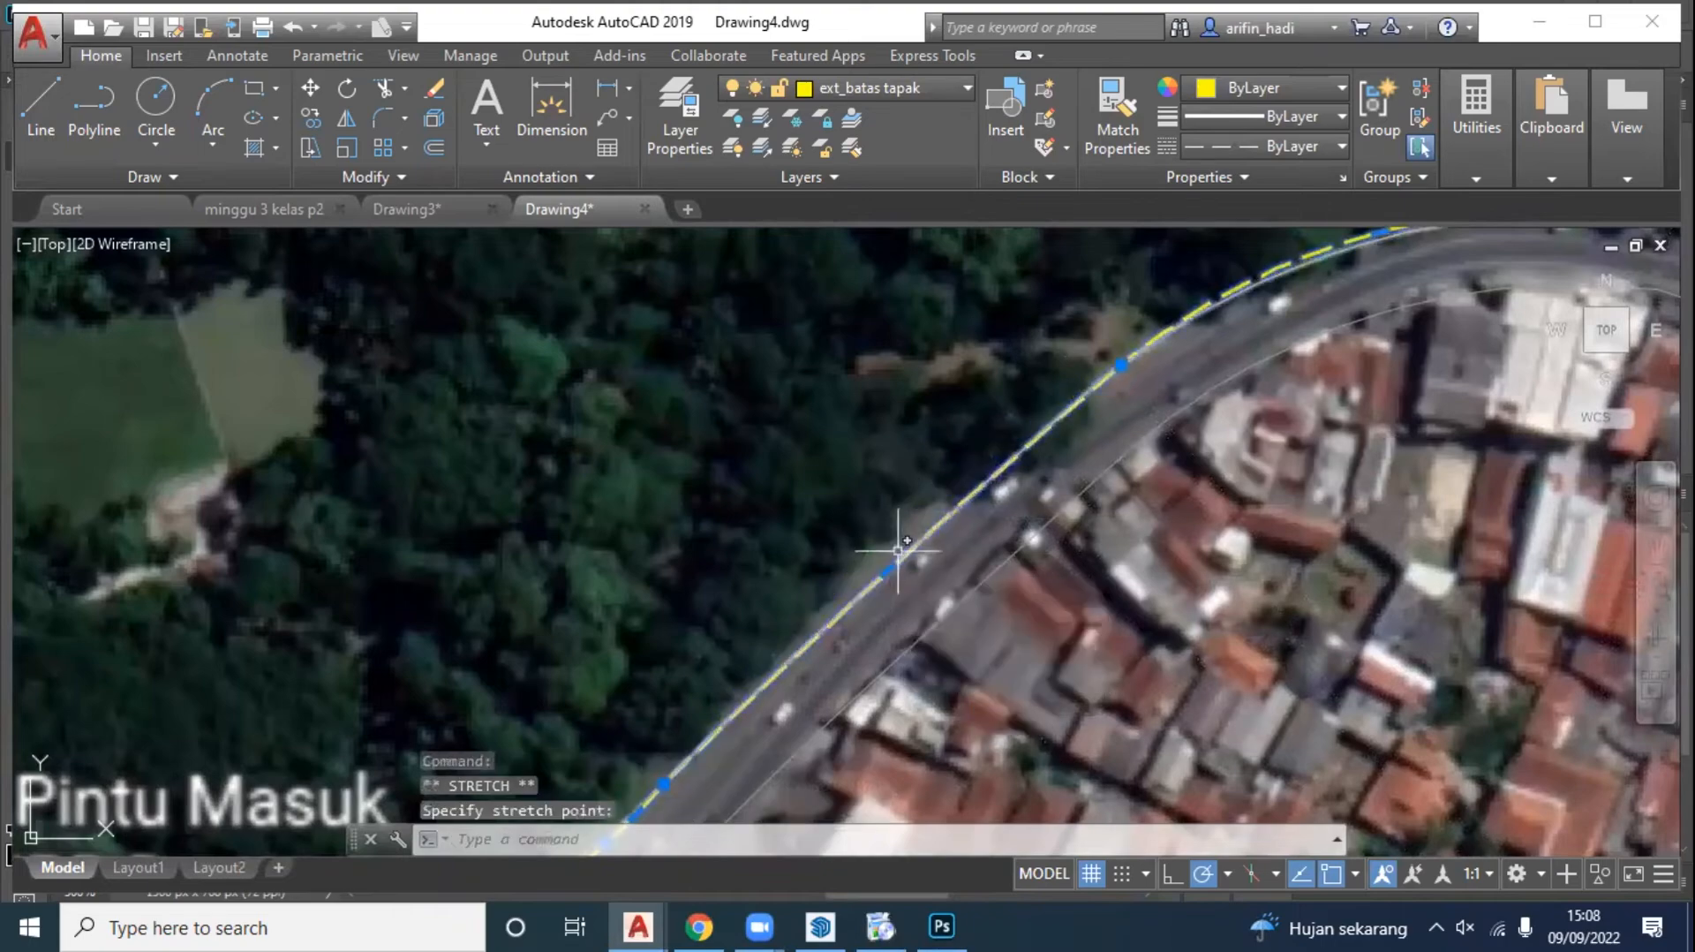
scroll(905, 512, down, 5)
key(Escape)
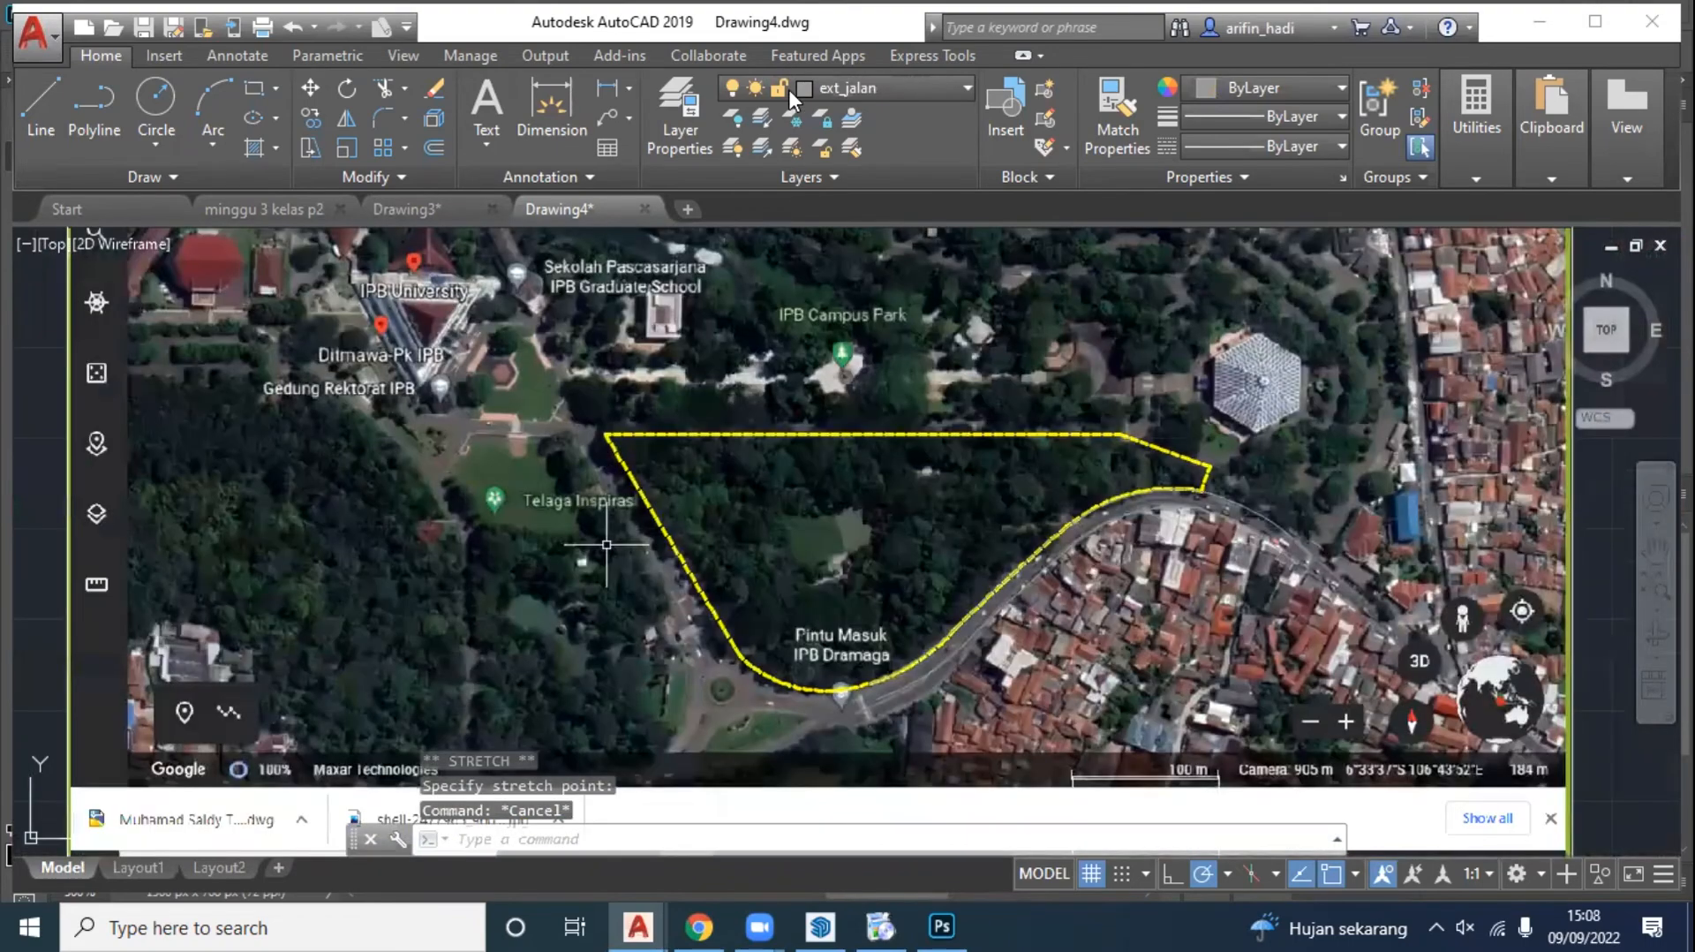
Step: Make ext_lawn the current layer and start a polyline around the central clearing, from its northwest corner down to its southern tip
click(787, 88)
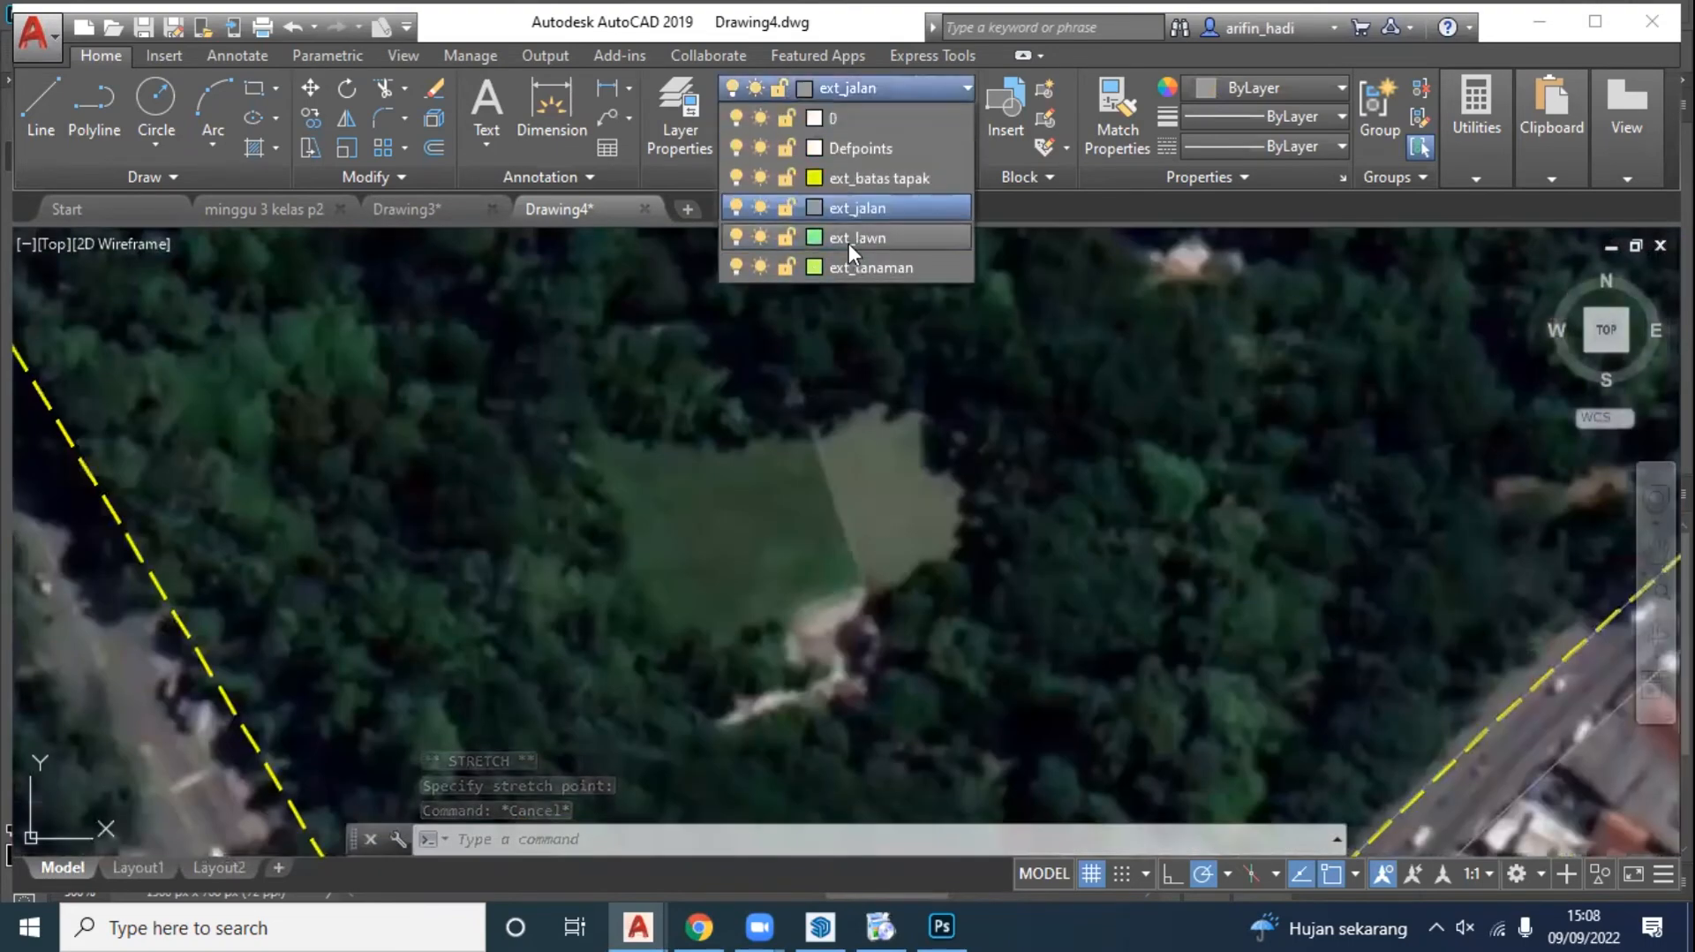
click(849, 242)
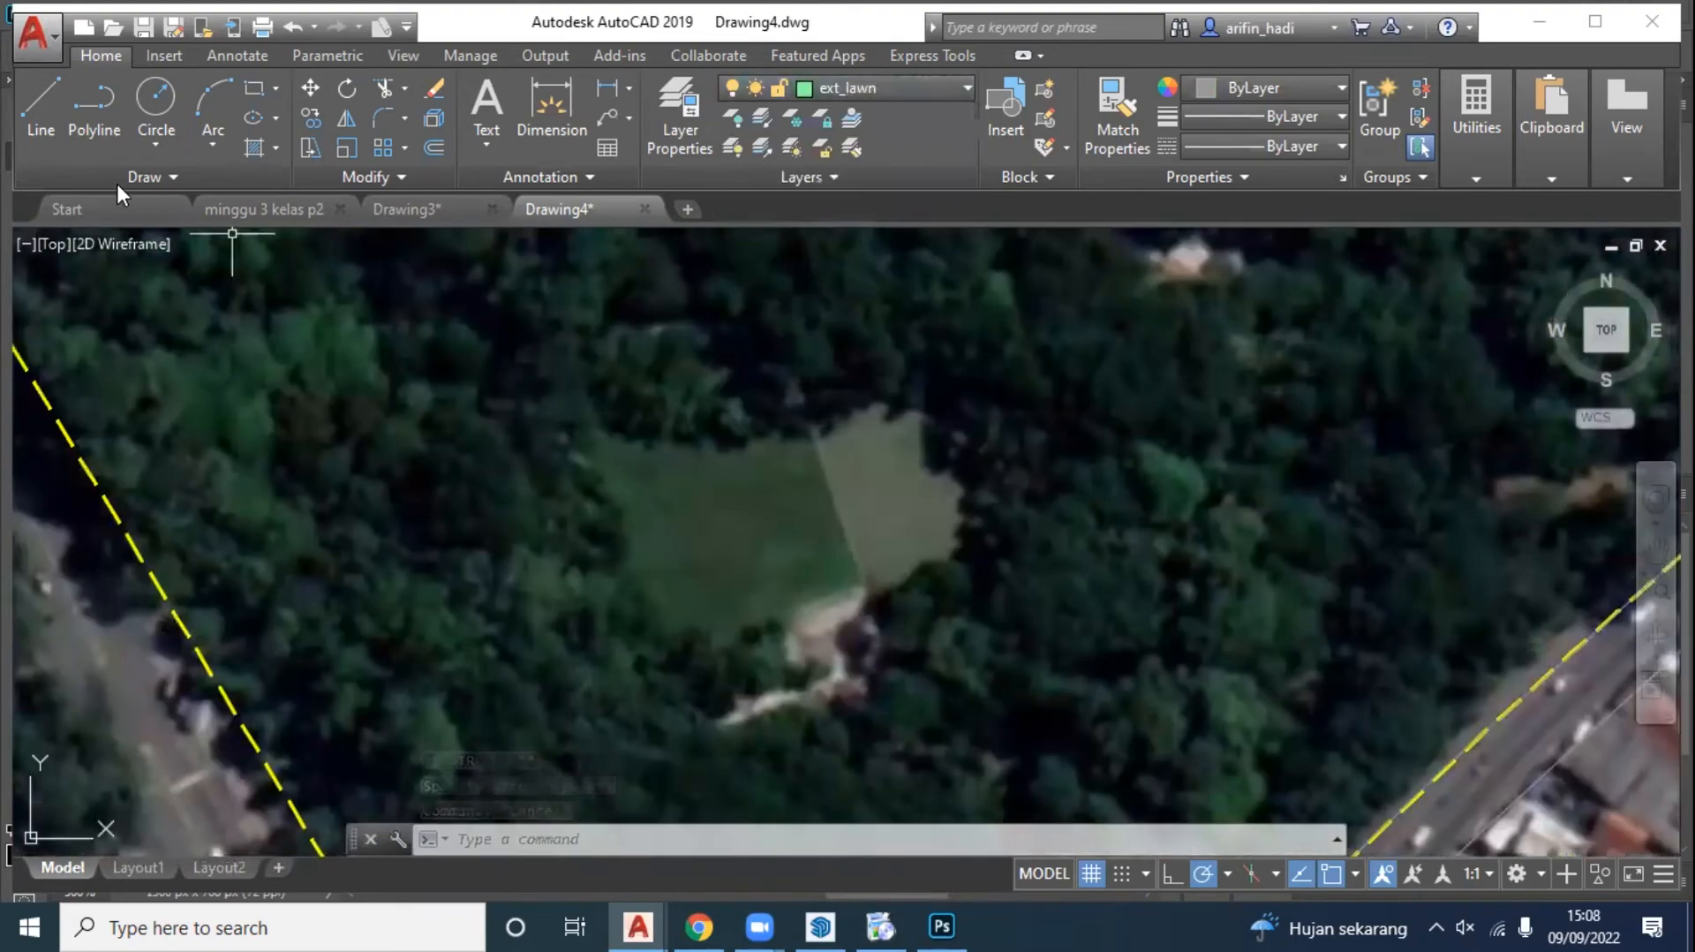
click(117, 131)
click(618, 430)
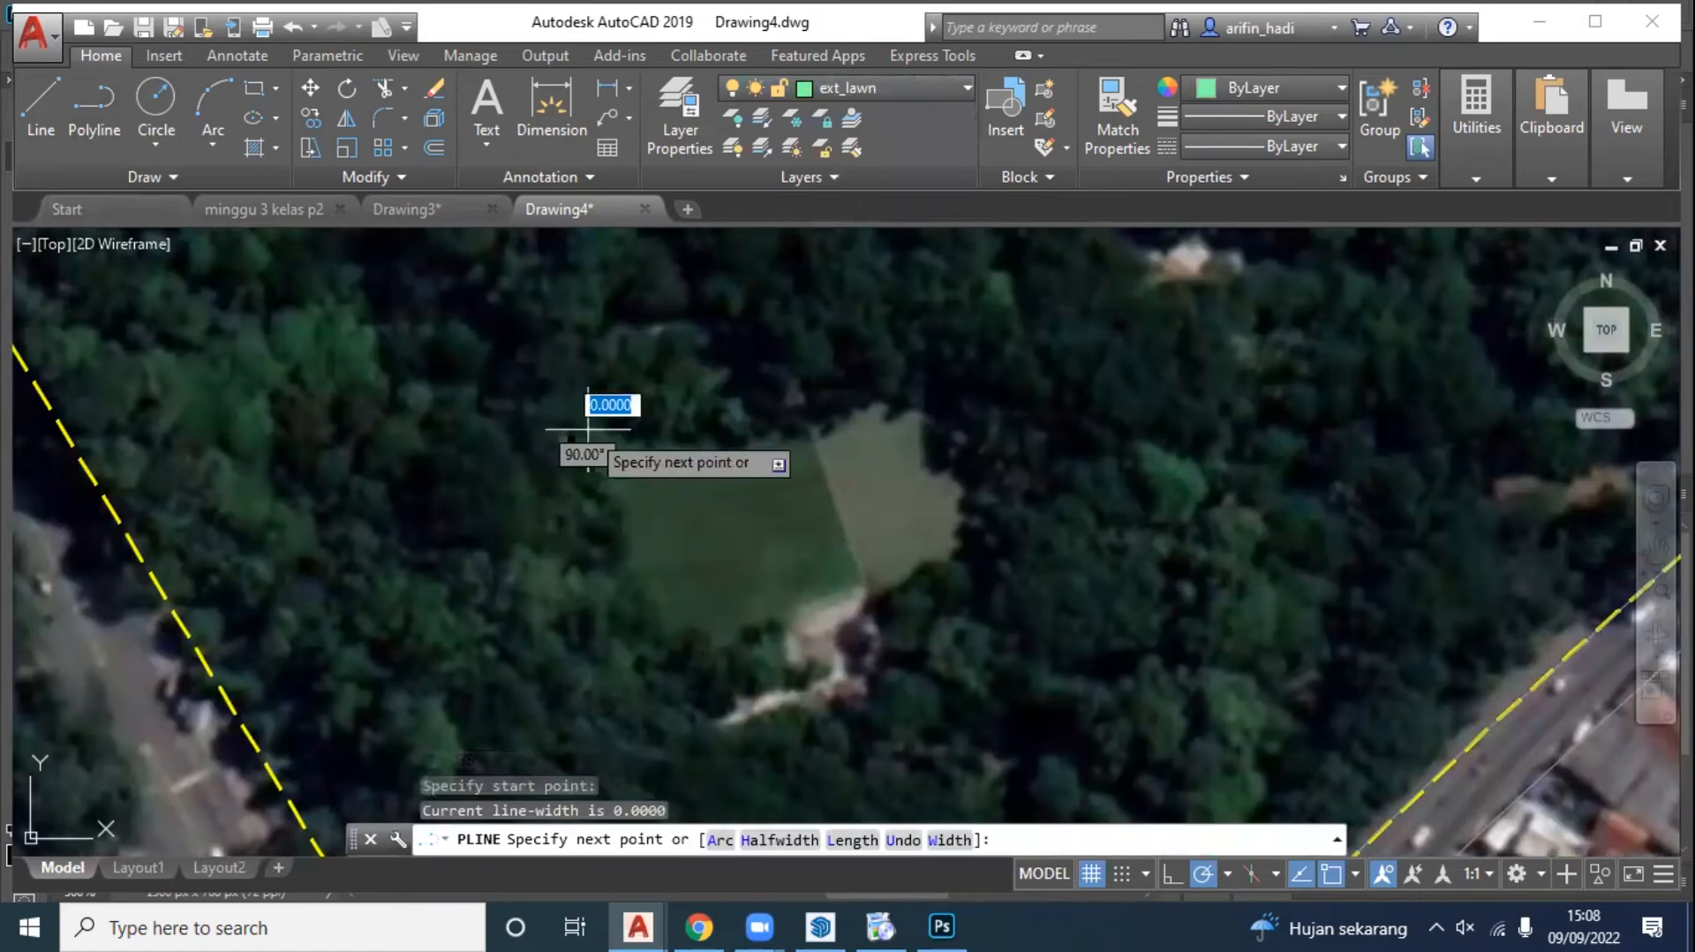
click(547, 450)
click(575, 541)
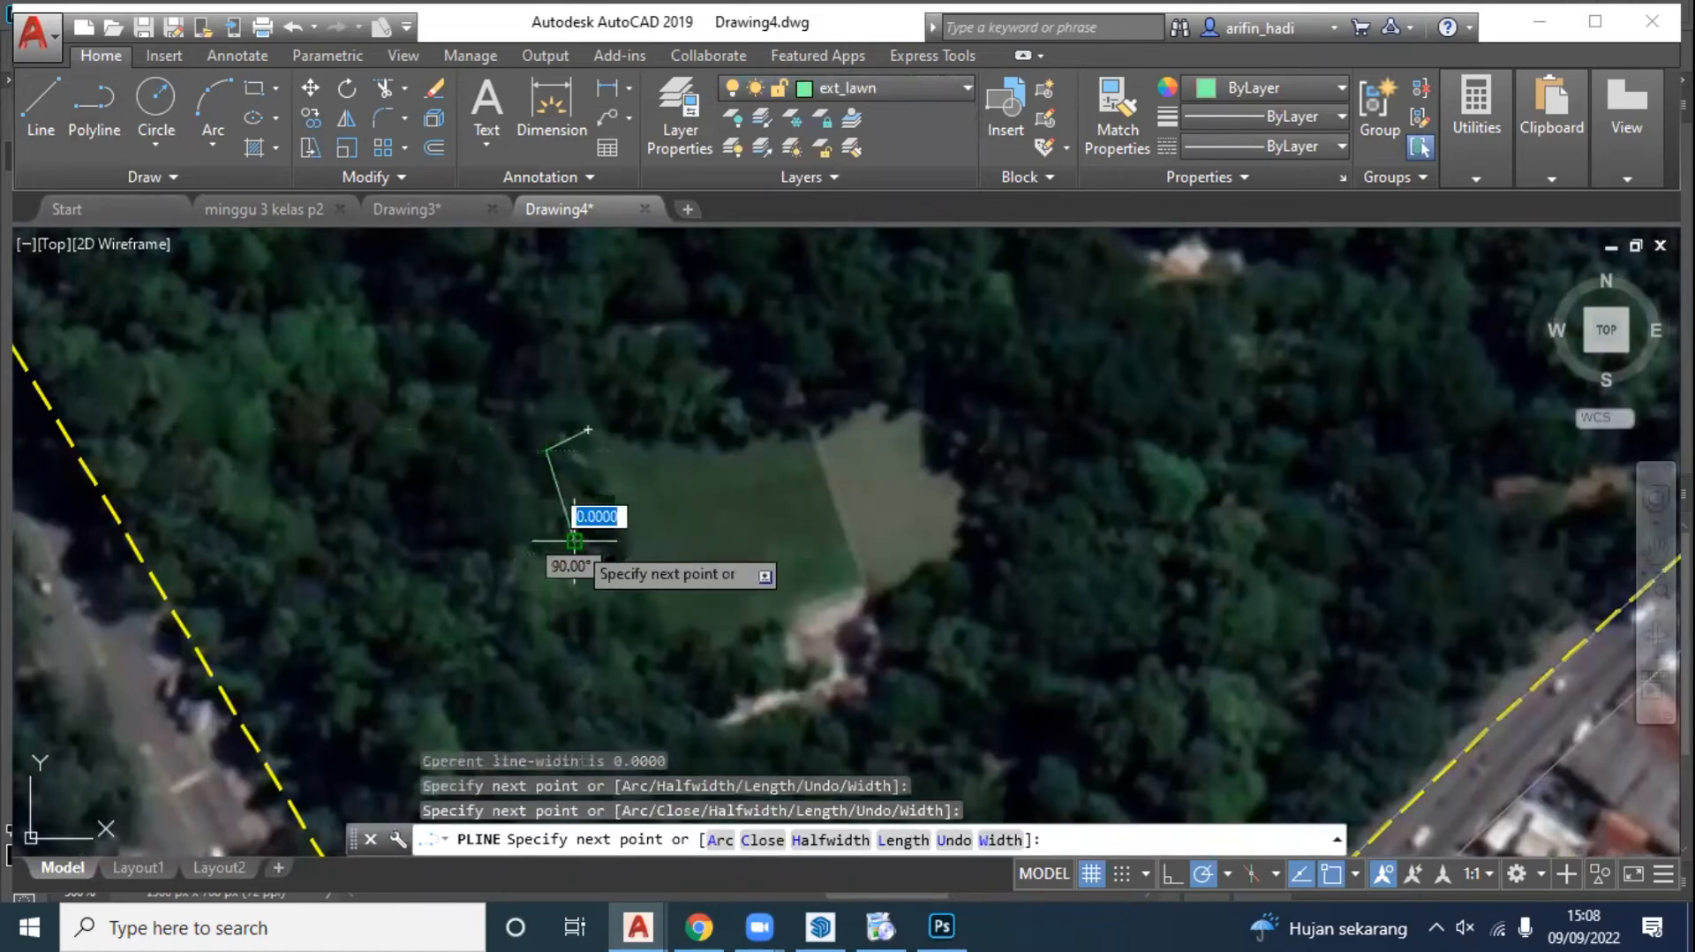
click(657, 642)
click(719, 690)
click(784, 668)
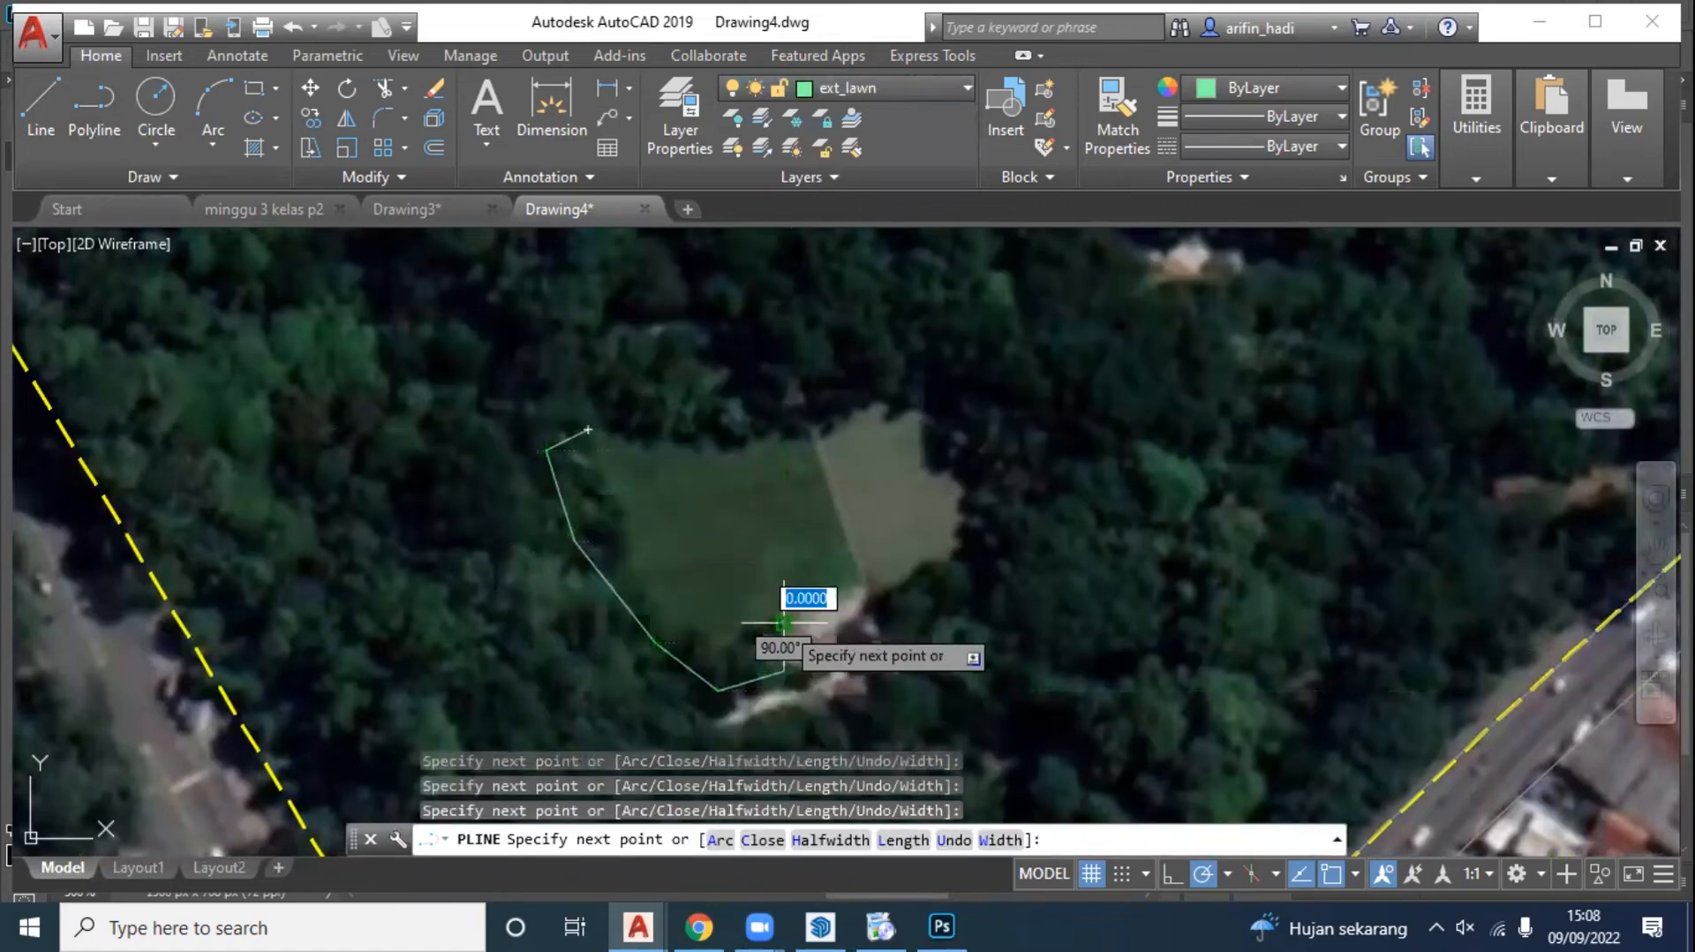
Step: Continue the lawn outline along the clearing's southeastern, eastern and northern edges and close the polyline
click(784, 621)
click(881, 587)
click(928, 585)
click(961, 552)
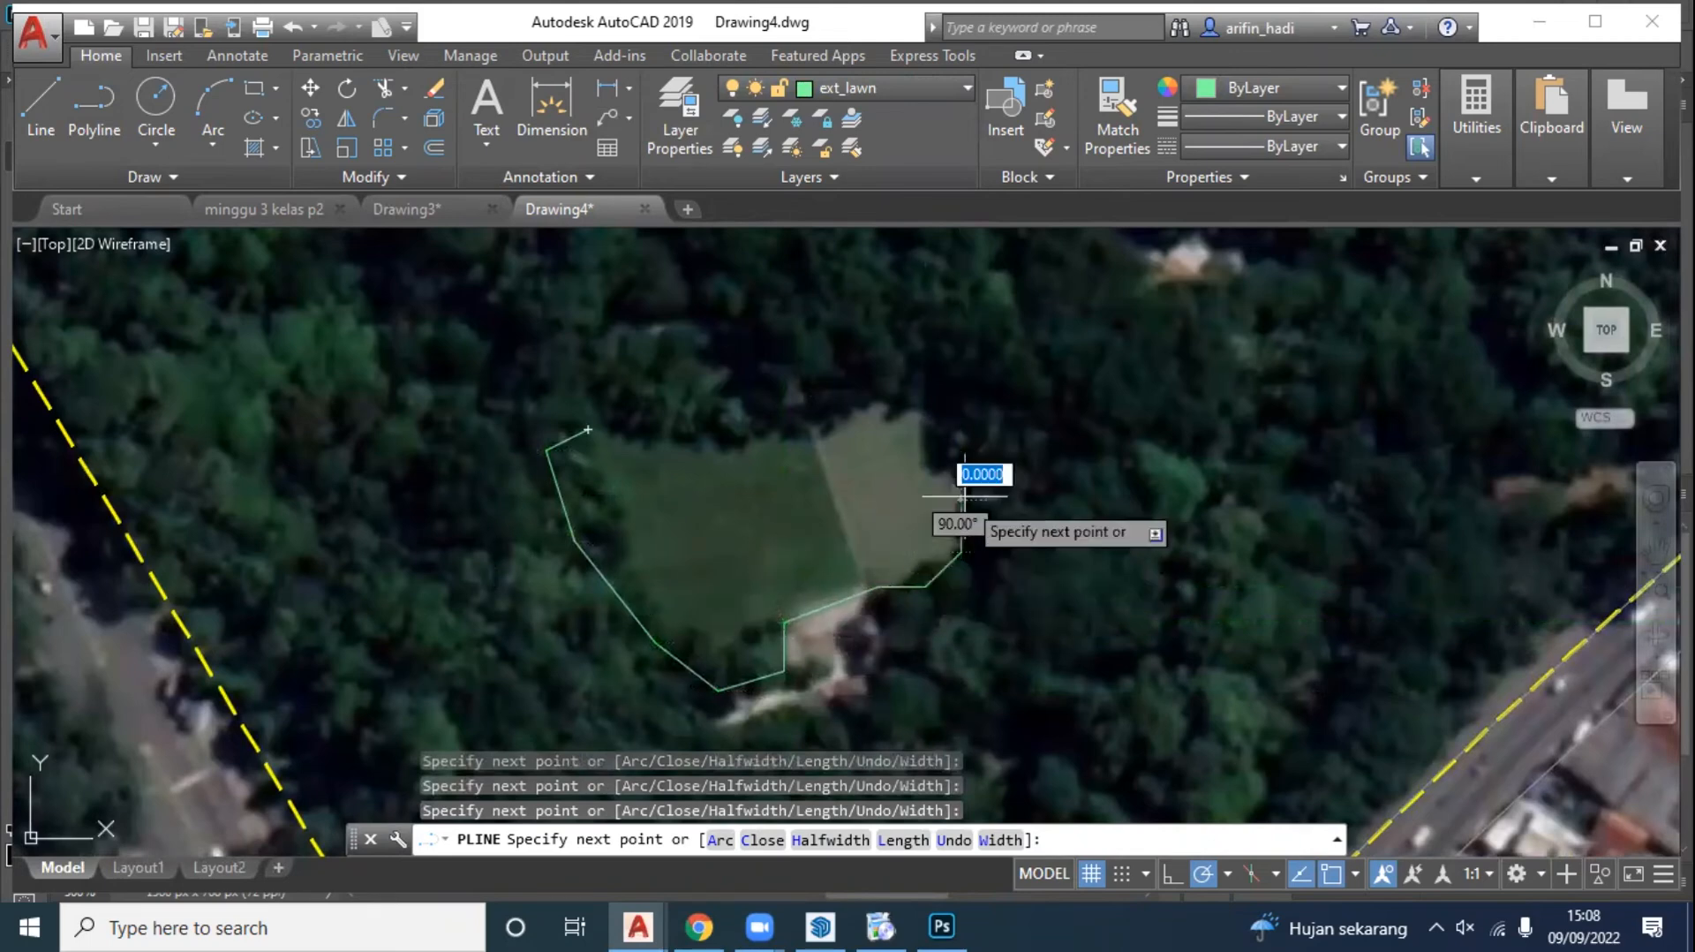
click(961, 434)
click(927, 404)
click(874, 391)
click(799, 391)
click(717, 420)
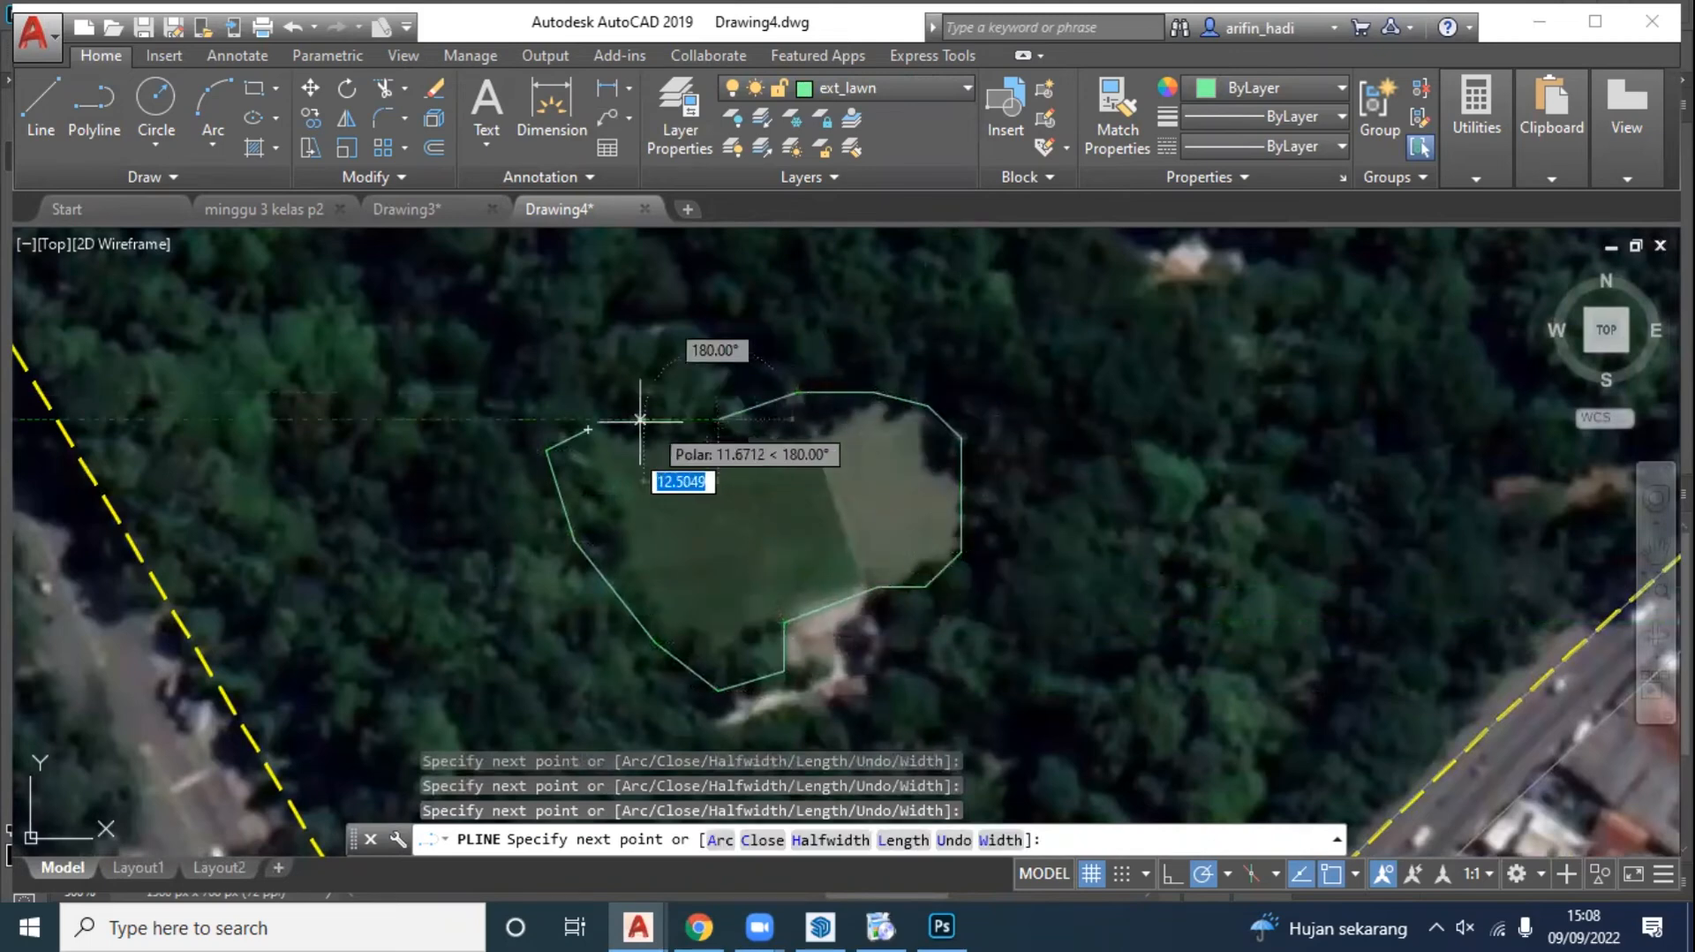
click(622, 419)
text(c)
key(Return)
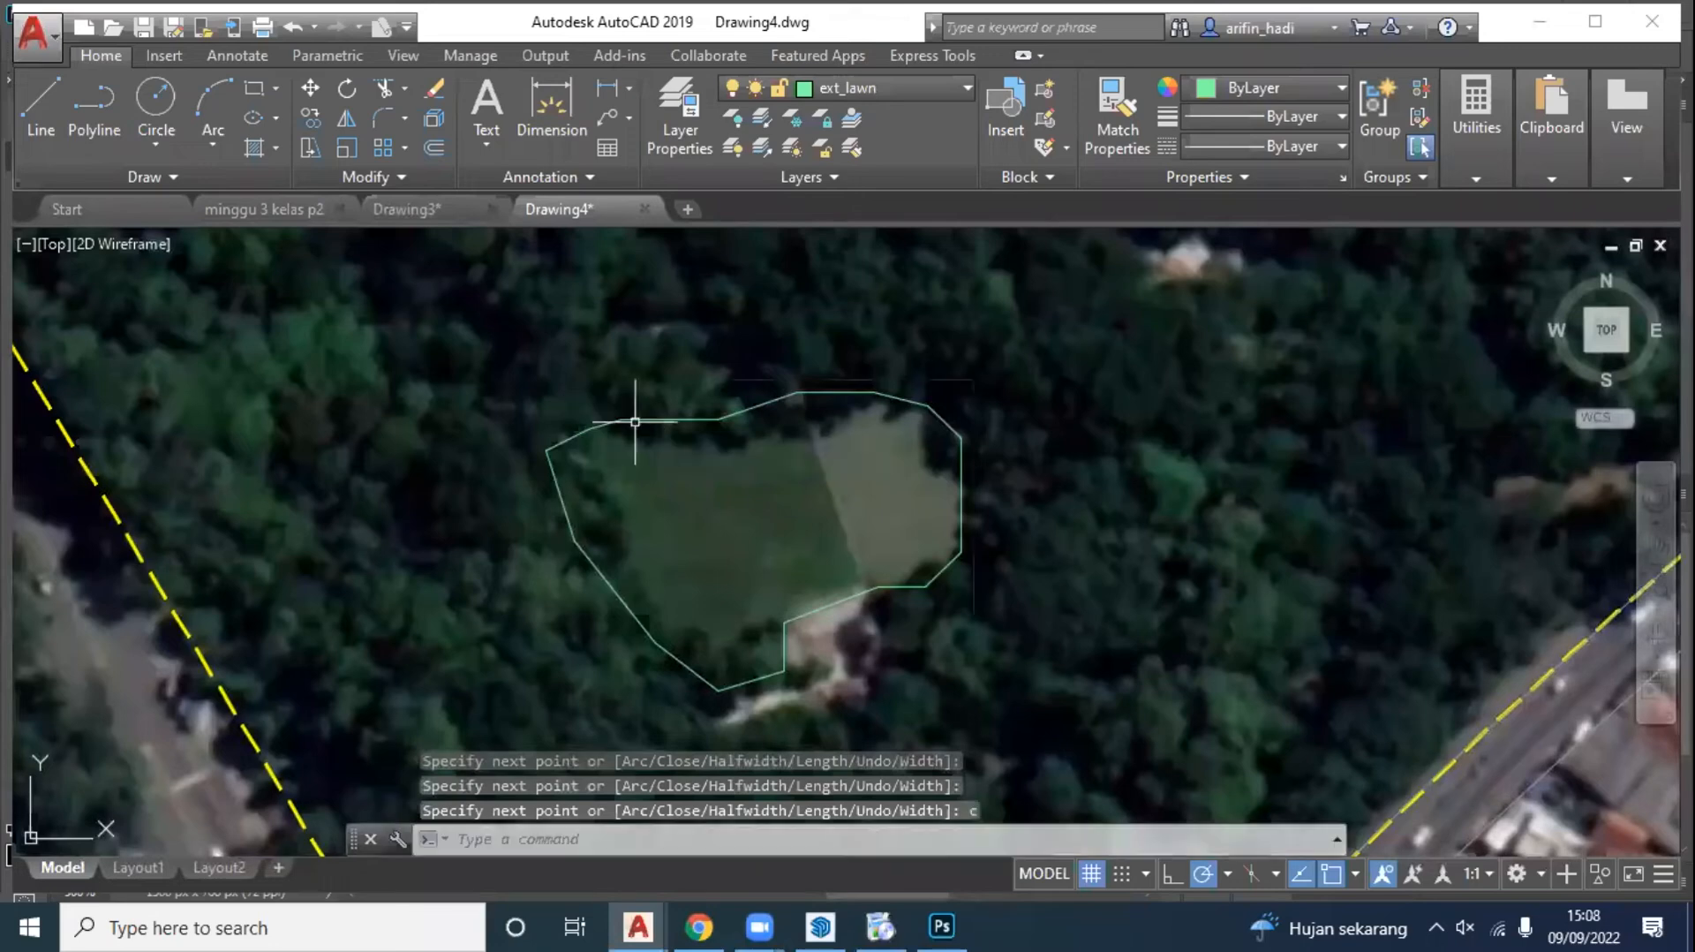
Step: Make ext_tanaman the current layer and draw a three-point circle around the large tree canopy at the site's northwest corner
click(839, 90)
click(864, 261)
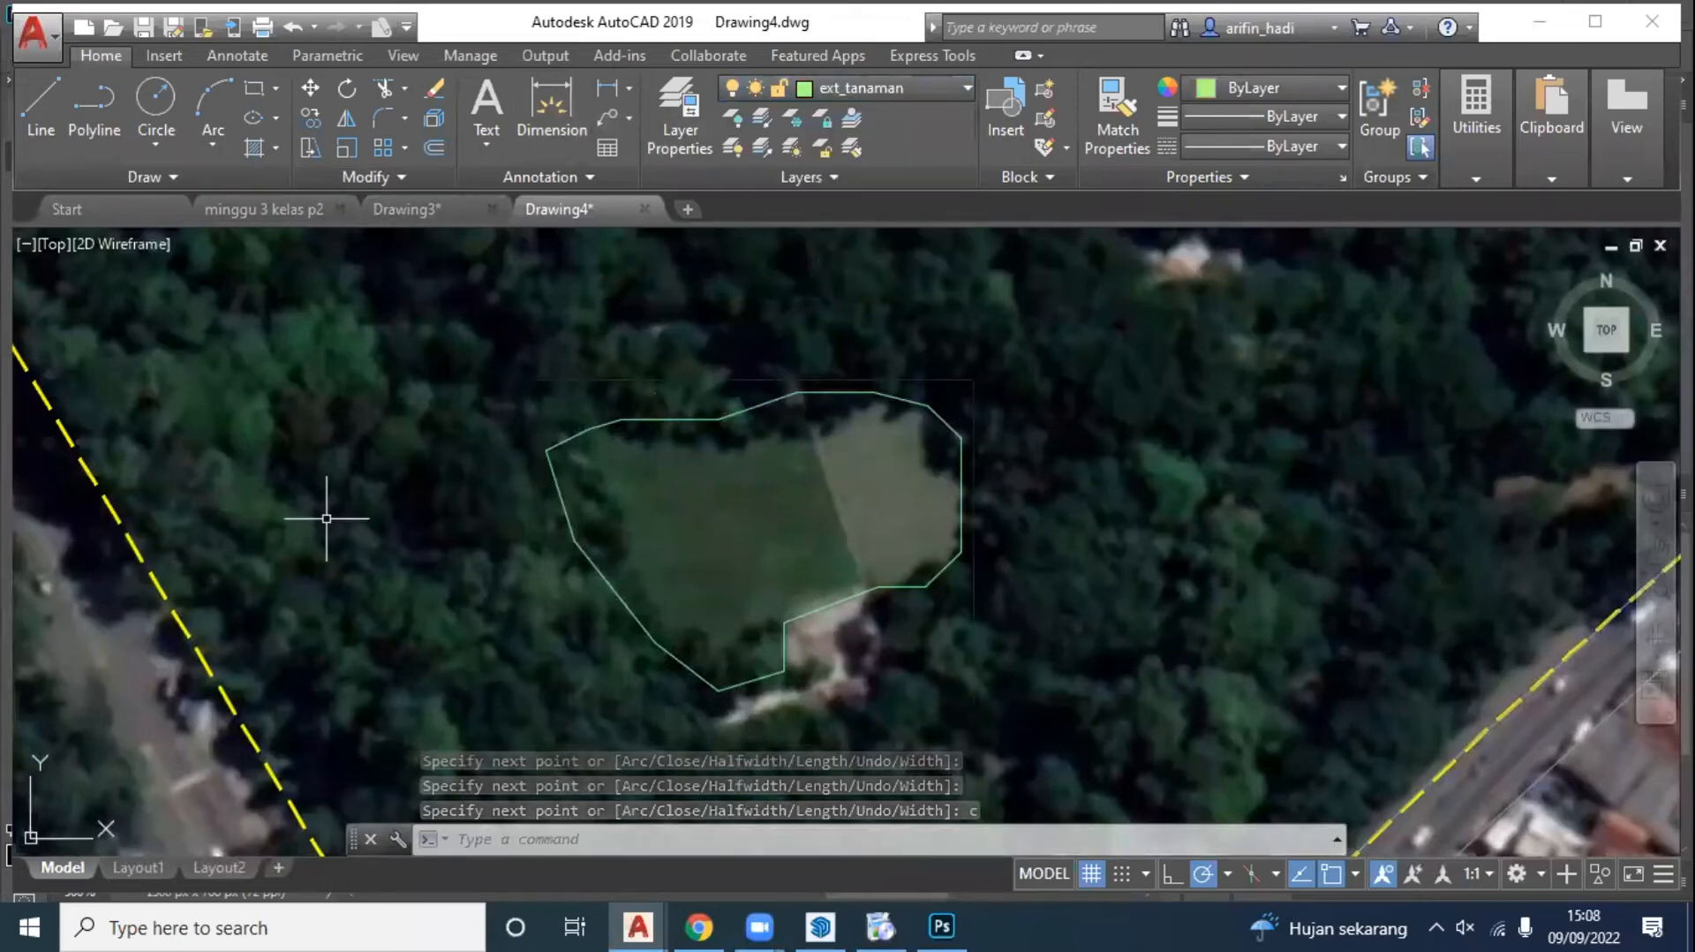
middle_drag(330, 518, 616, 611)
mouse_move(692, 477)
middle_down()
mouse_move(745, 593)
mouse_move(742, 575)
middle_up()
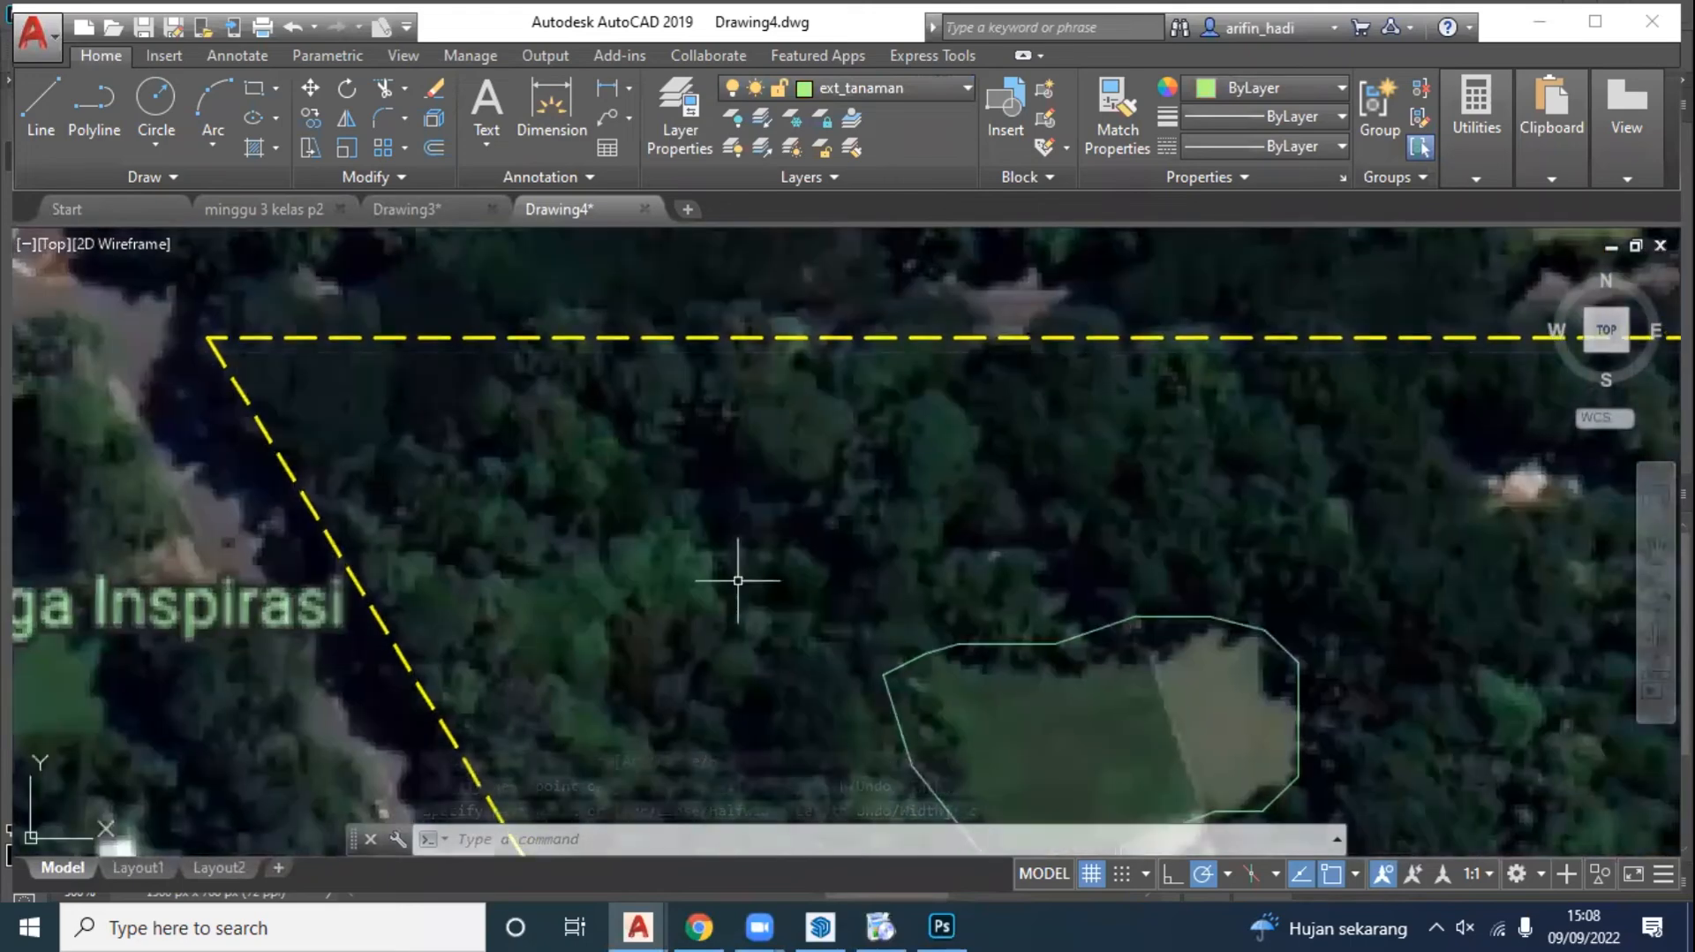
click(138, 153)
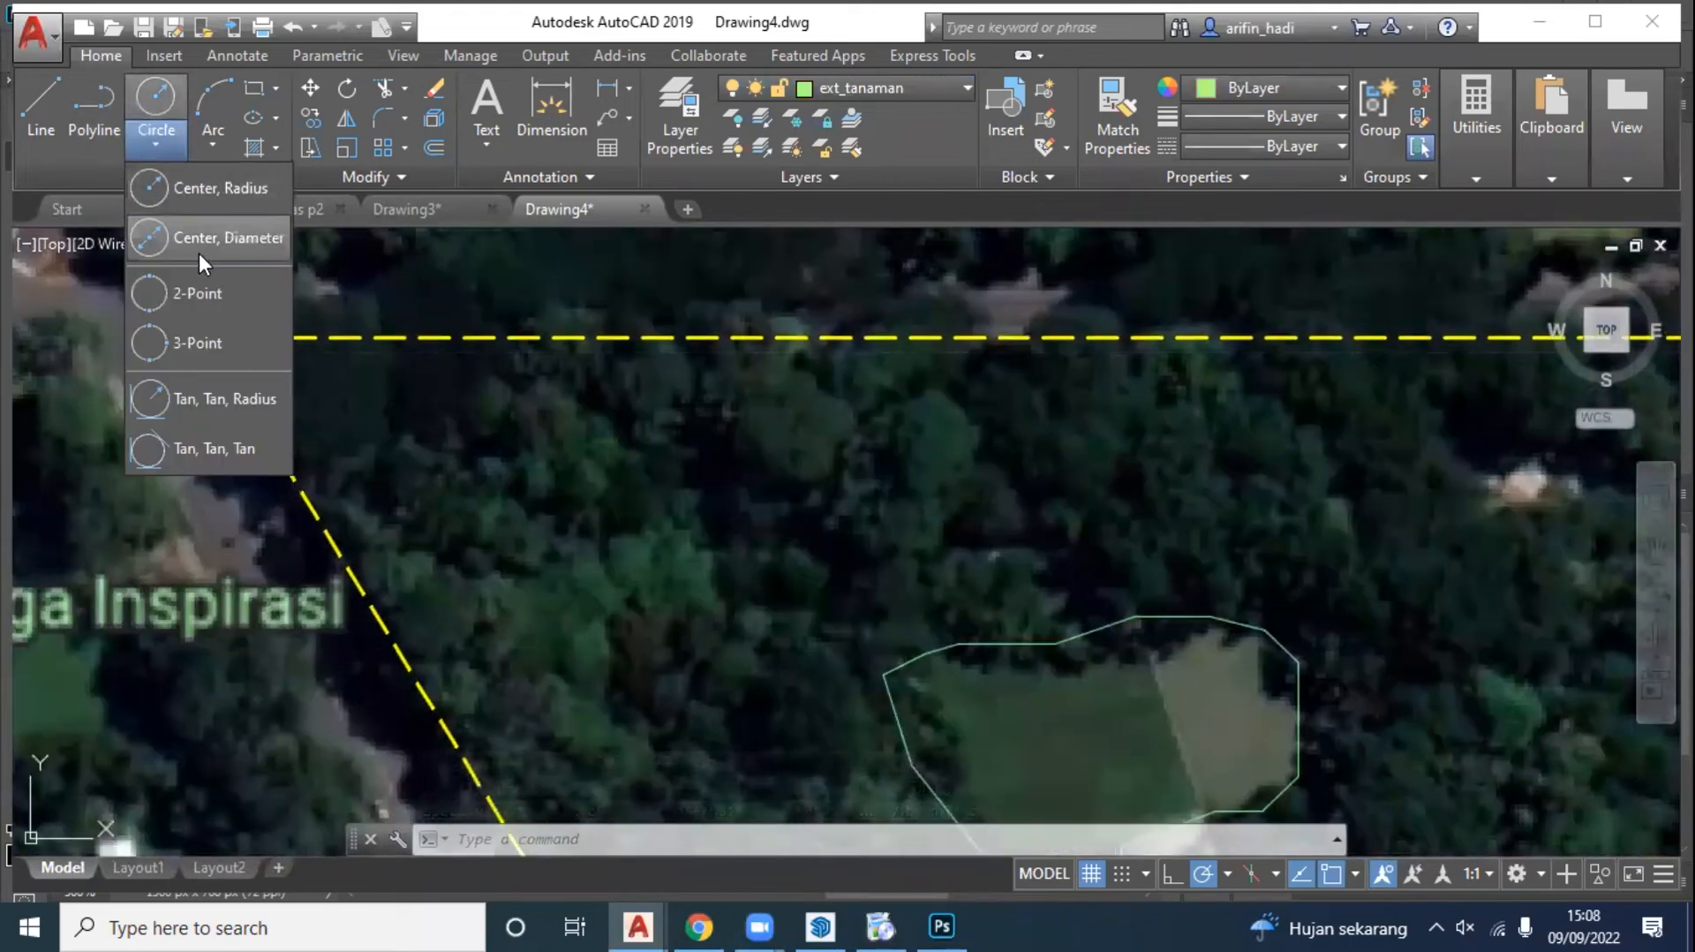
click(210, 347)
click(281, 451)
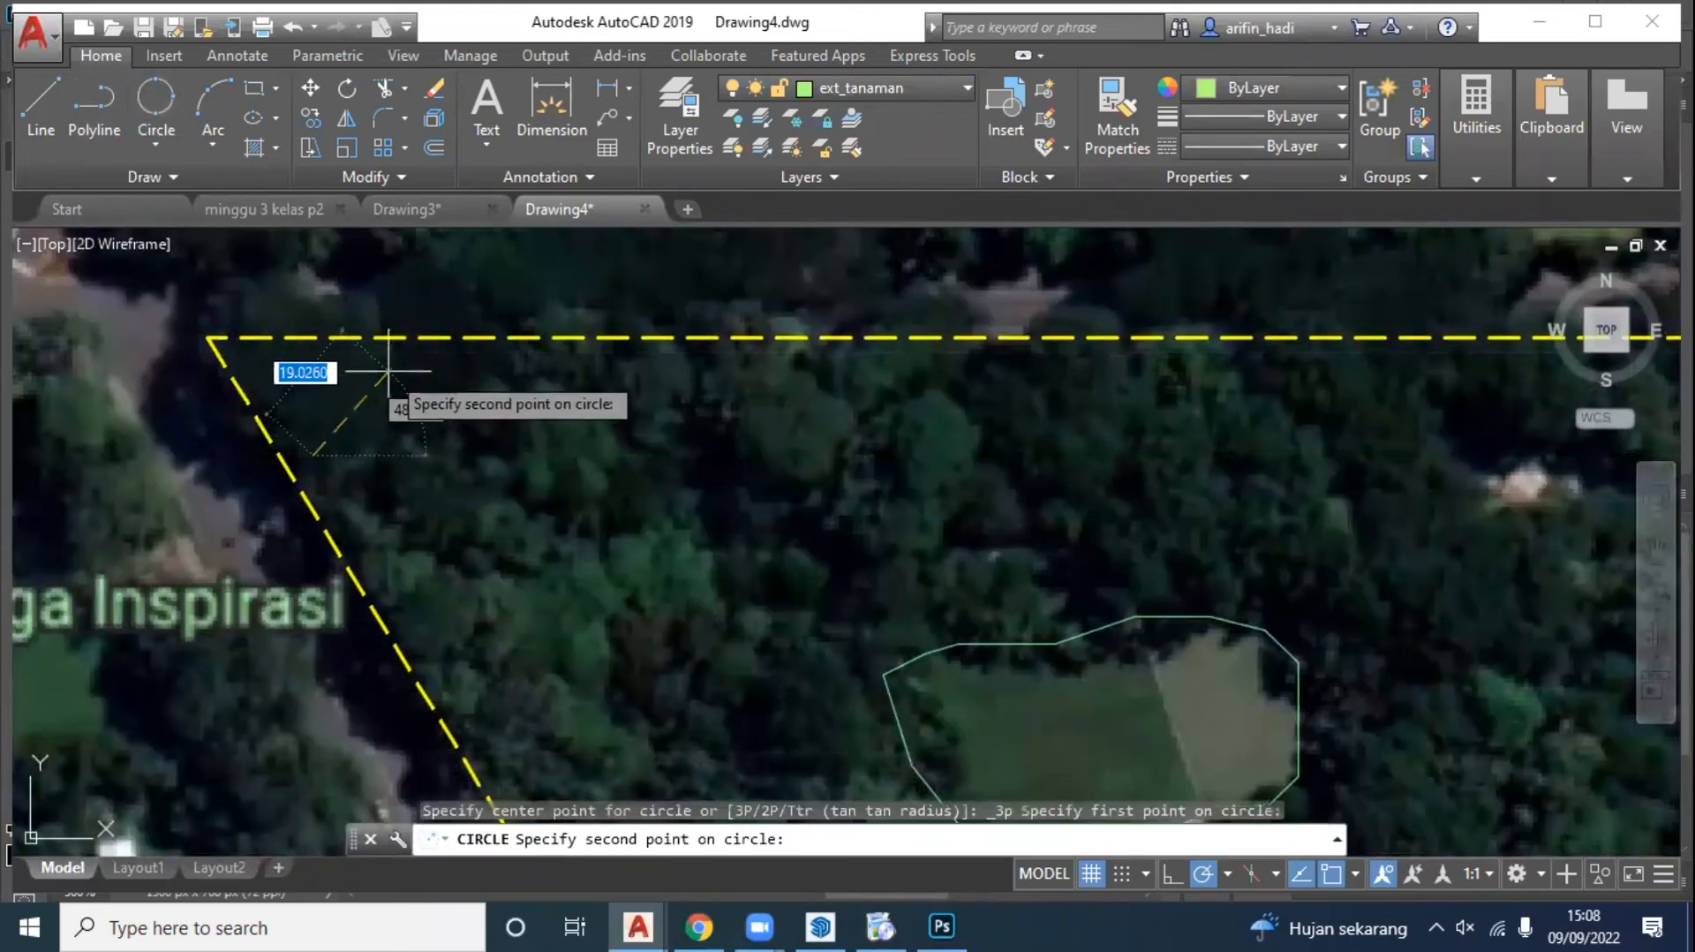
click(240, 339)
click(277, 290)
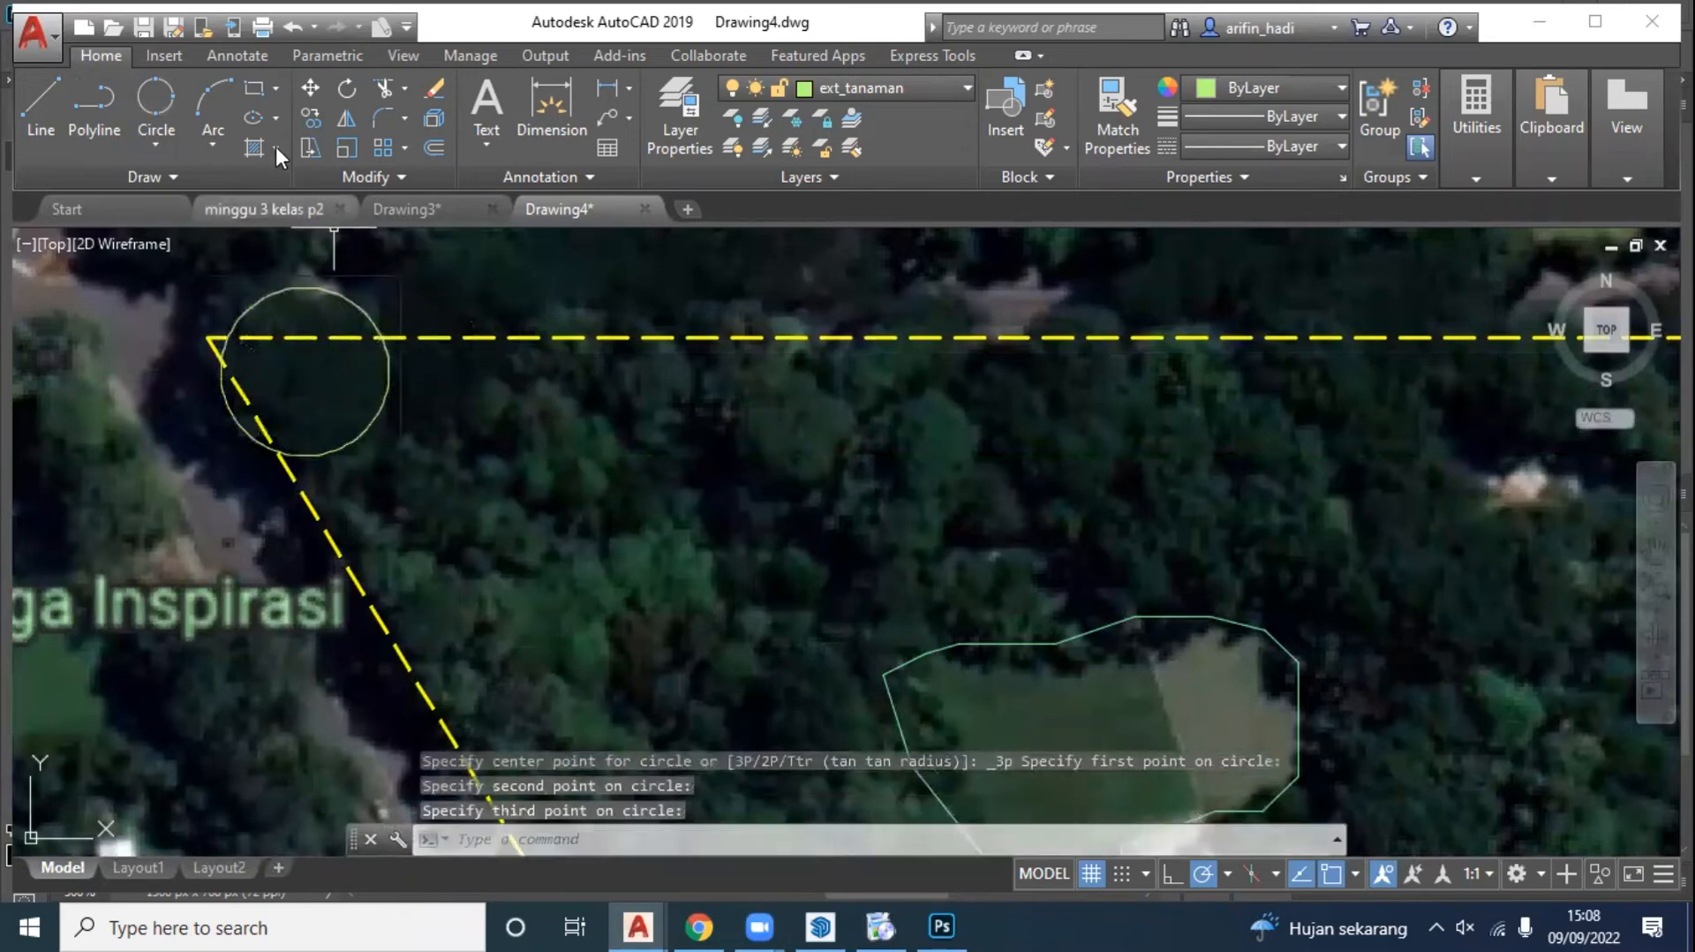
Step: Draw a smaller three-point circle around a tree just inside the western boundary, south of the corner tree
click(155, 99)
scroll(452, 609, up, 2)
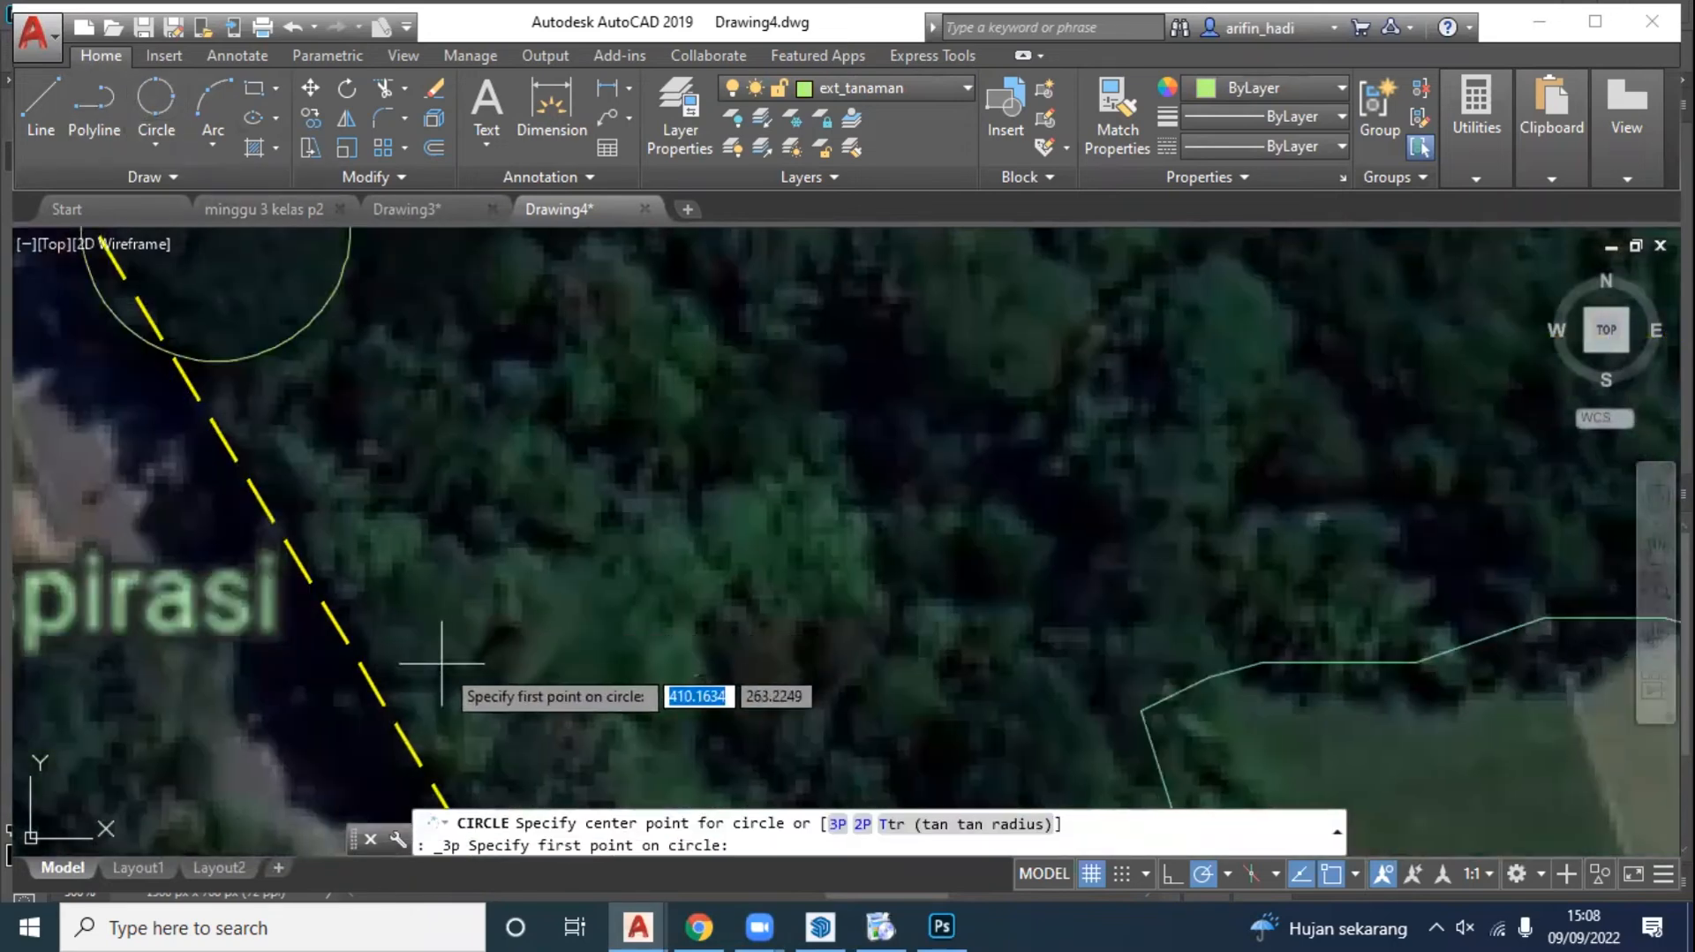
click(444, 663)
click(489, 598)
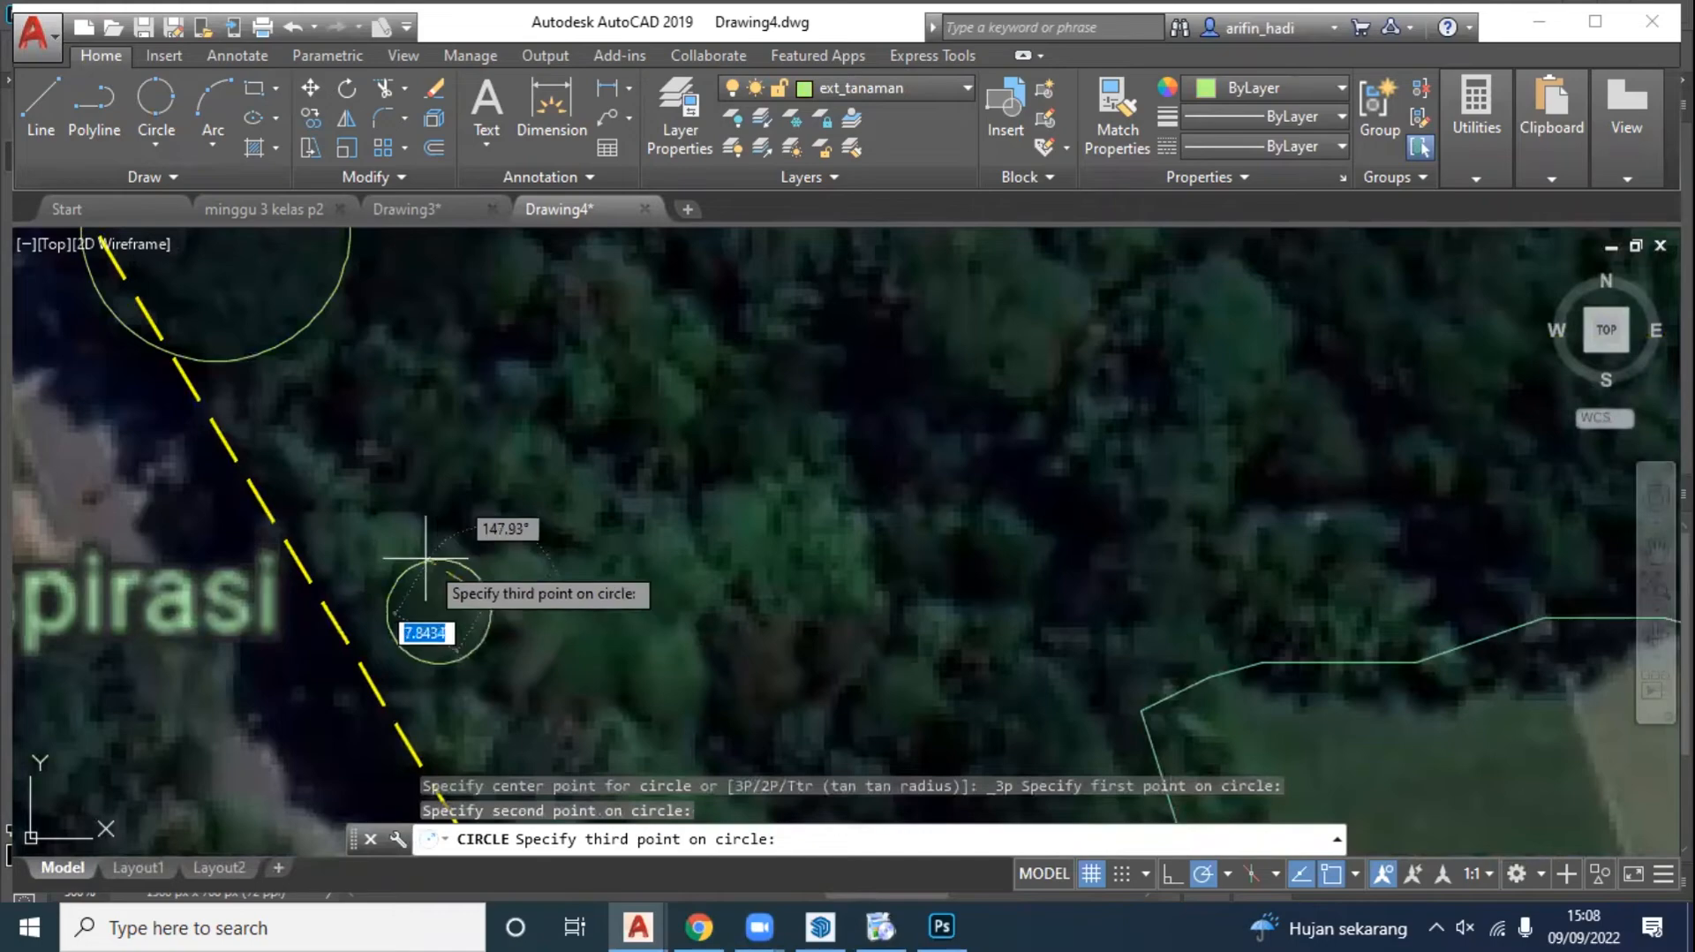
click(408, 543)
scroll(594, 566, down, 2)
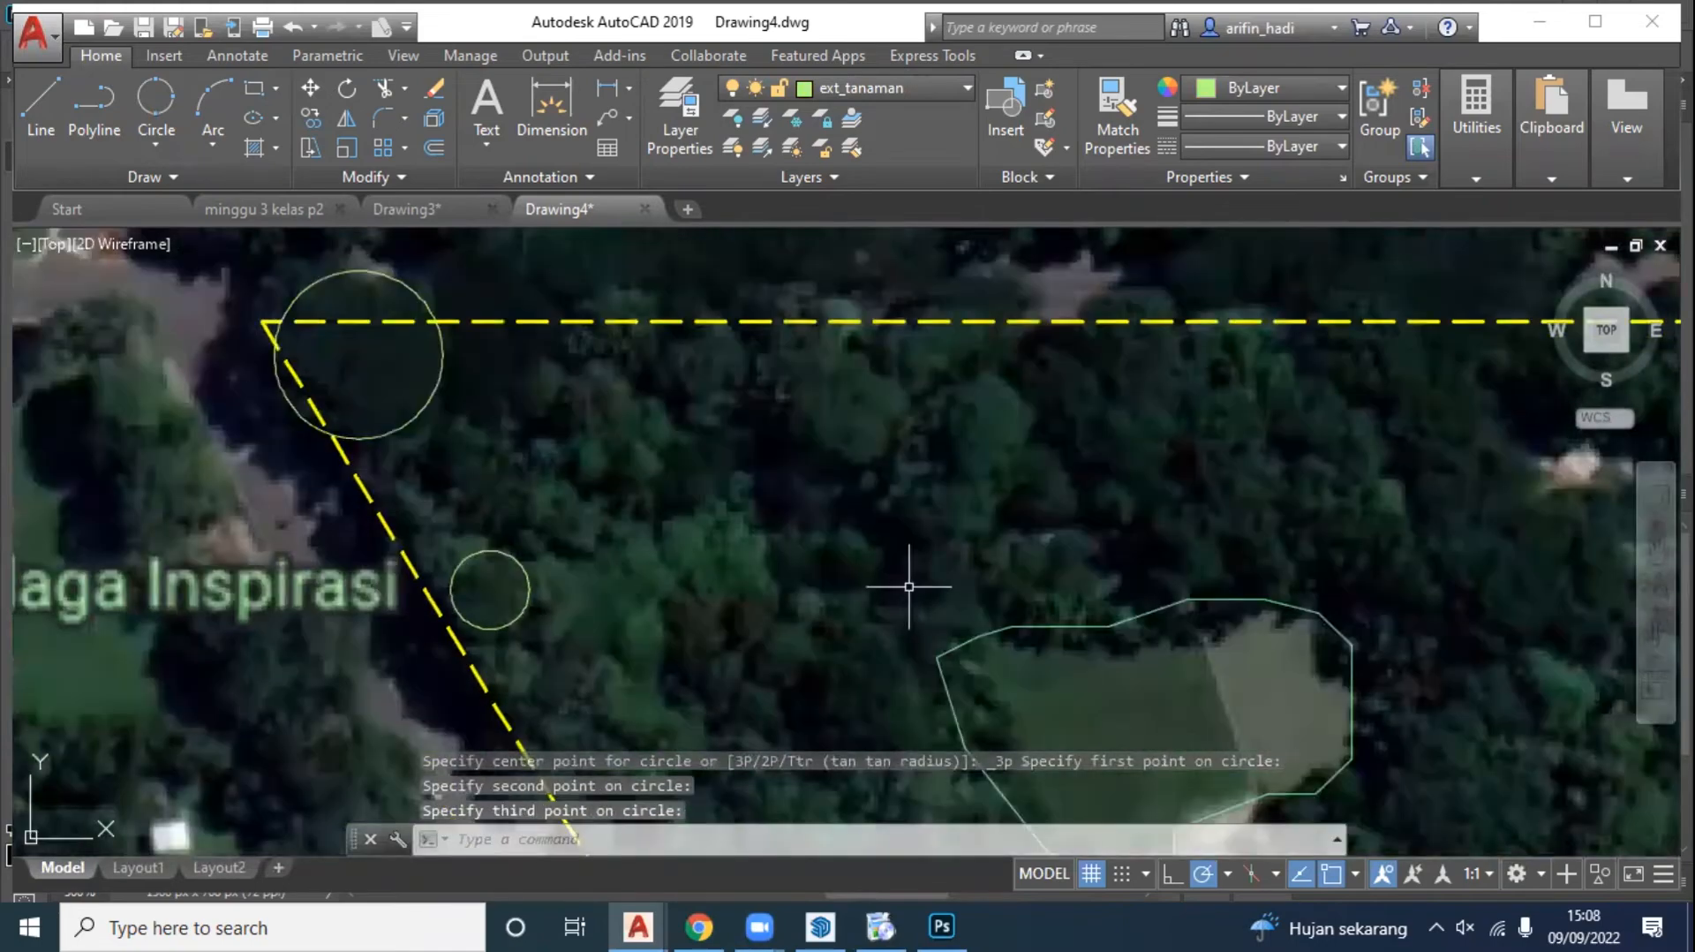
Step: Draw a three-point circle around the tree canopy northwest of the lawn, just below the northern boundary
middle_drag(909, 586, 794, 485)
middle_drag(946, 485, 865, 586)
click(164, 102)
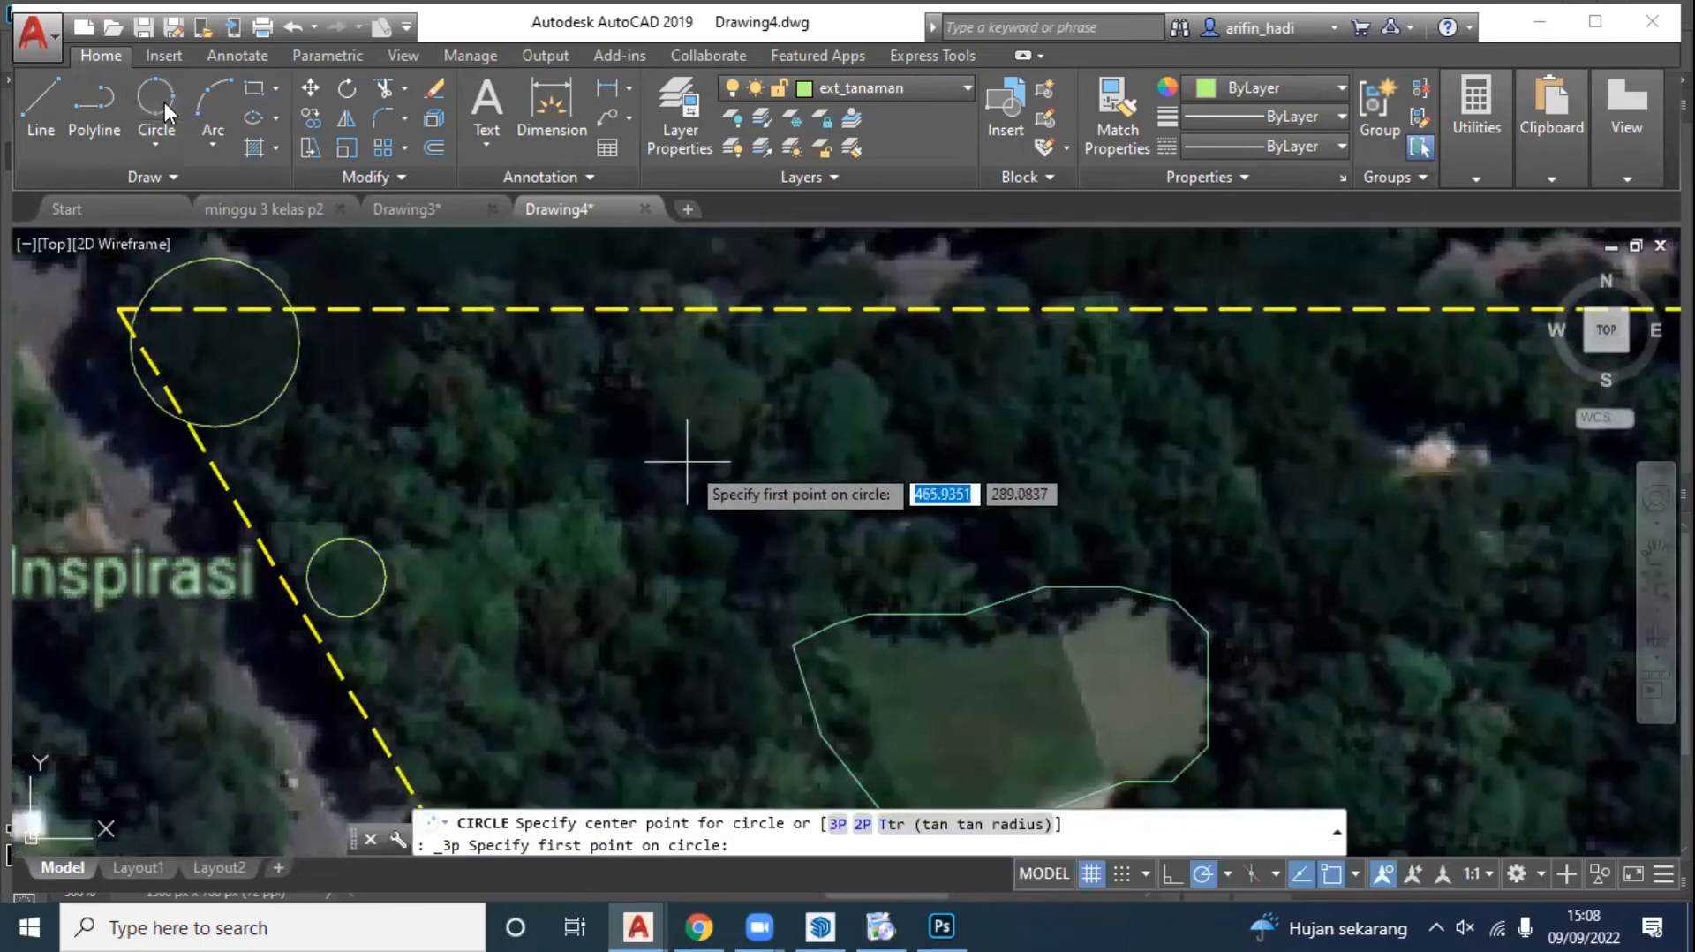
click(692, 463)
click(750, 386)
click(697, 367)
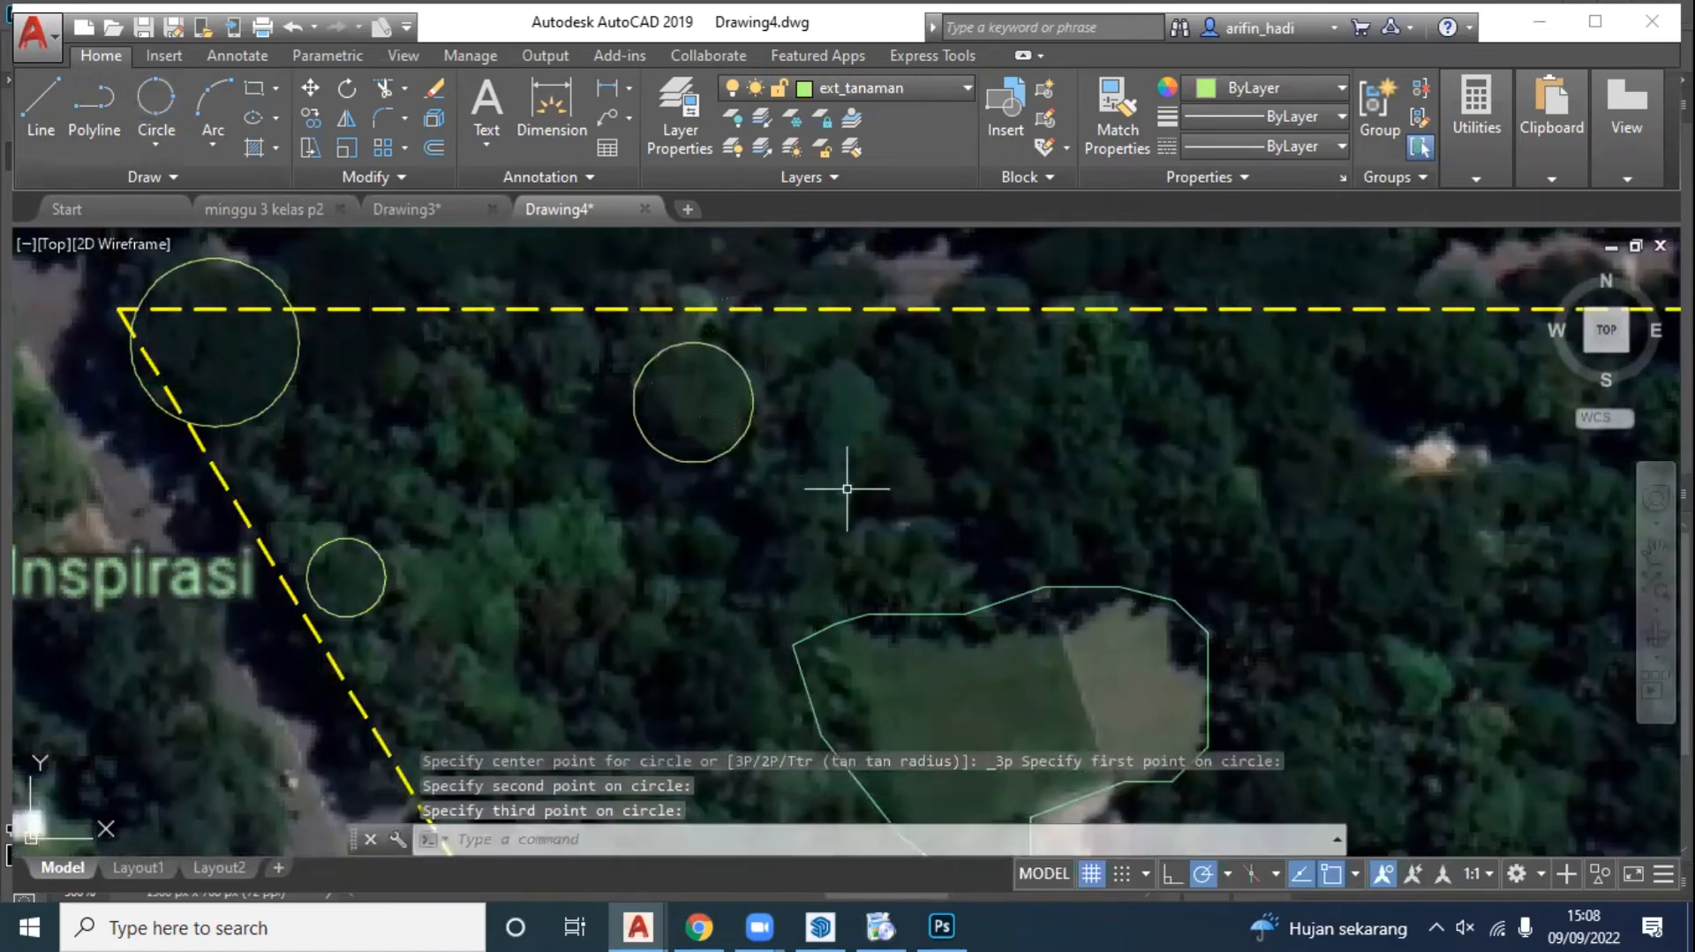
Step: Save the drawing as "minggu 3 kelas p2b" in the TA 2022 2023 folder, in AutoCAD 2018 Drawing format
scroll(851, 485, down, 3)
scroll(851, 487, down, 2)
scroll(909, 423, up, 4)
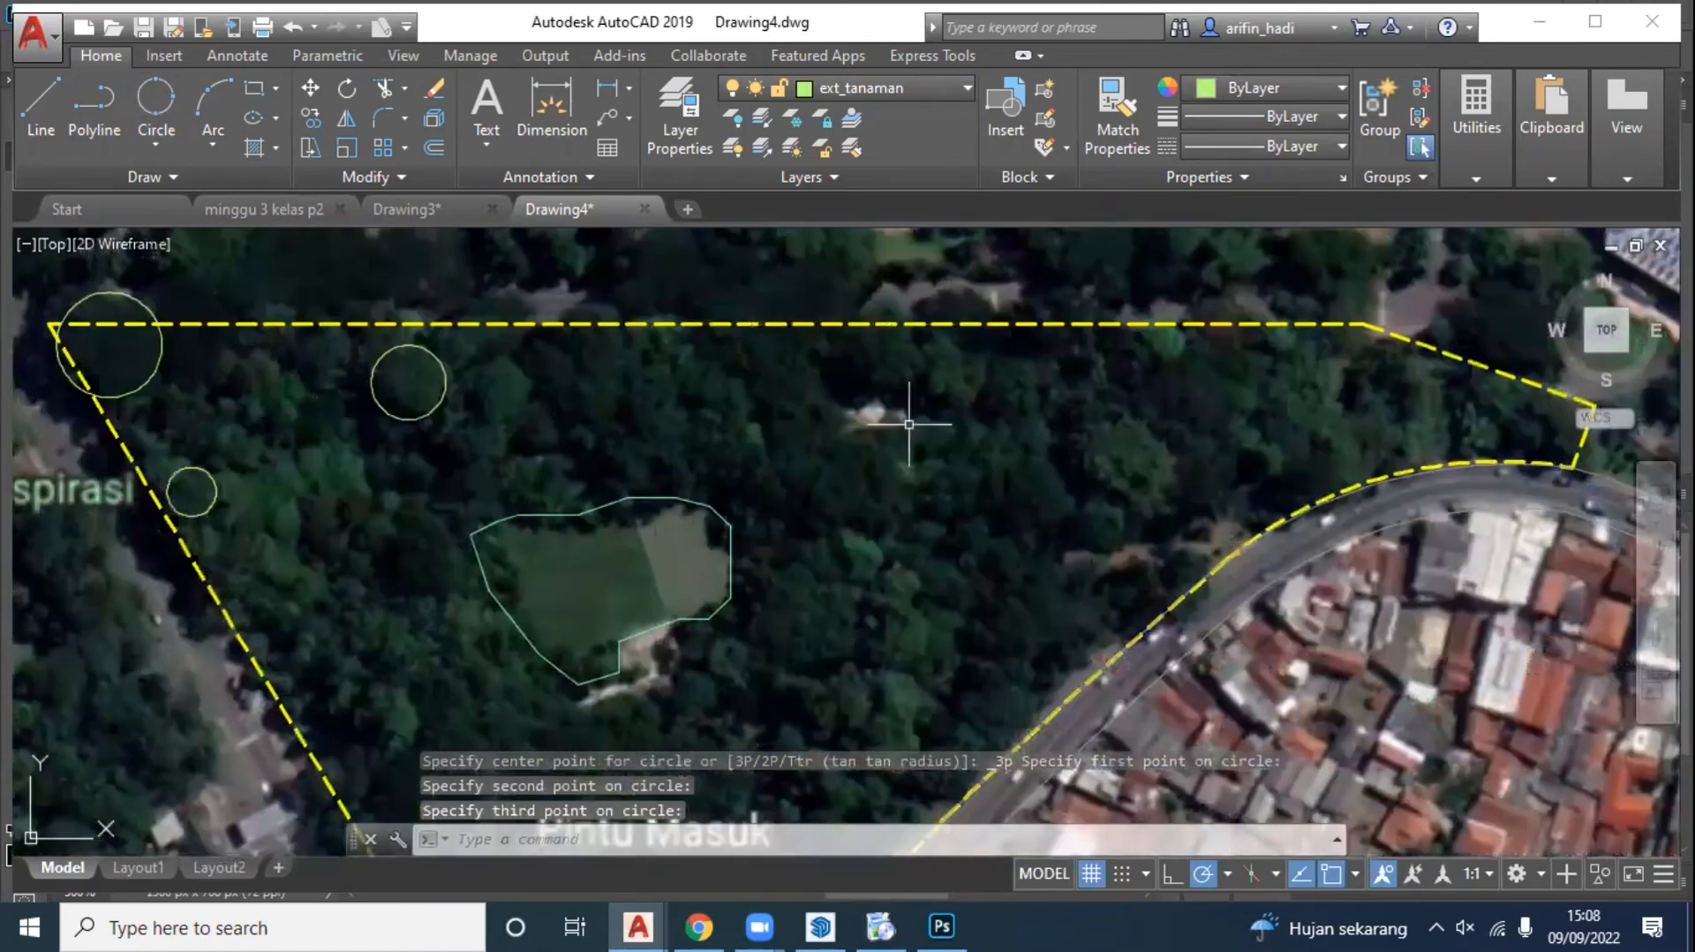
scroll(1042, 406, down, 2)
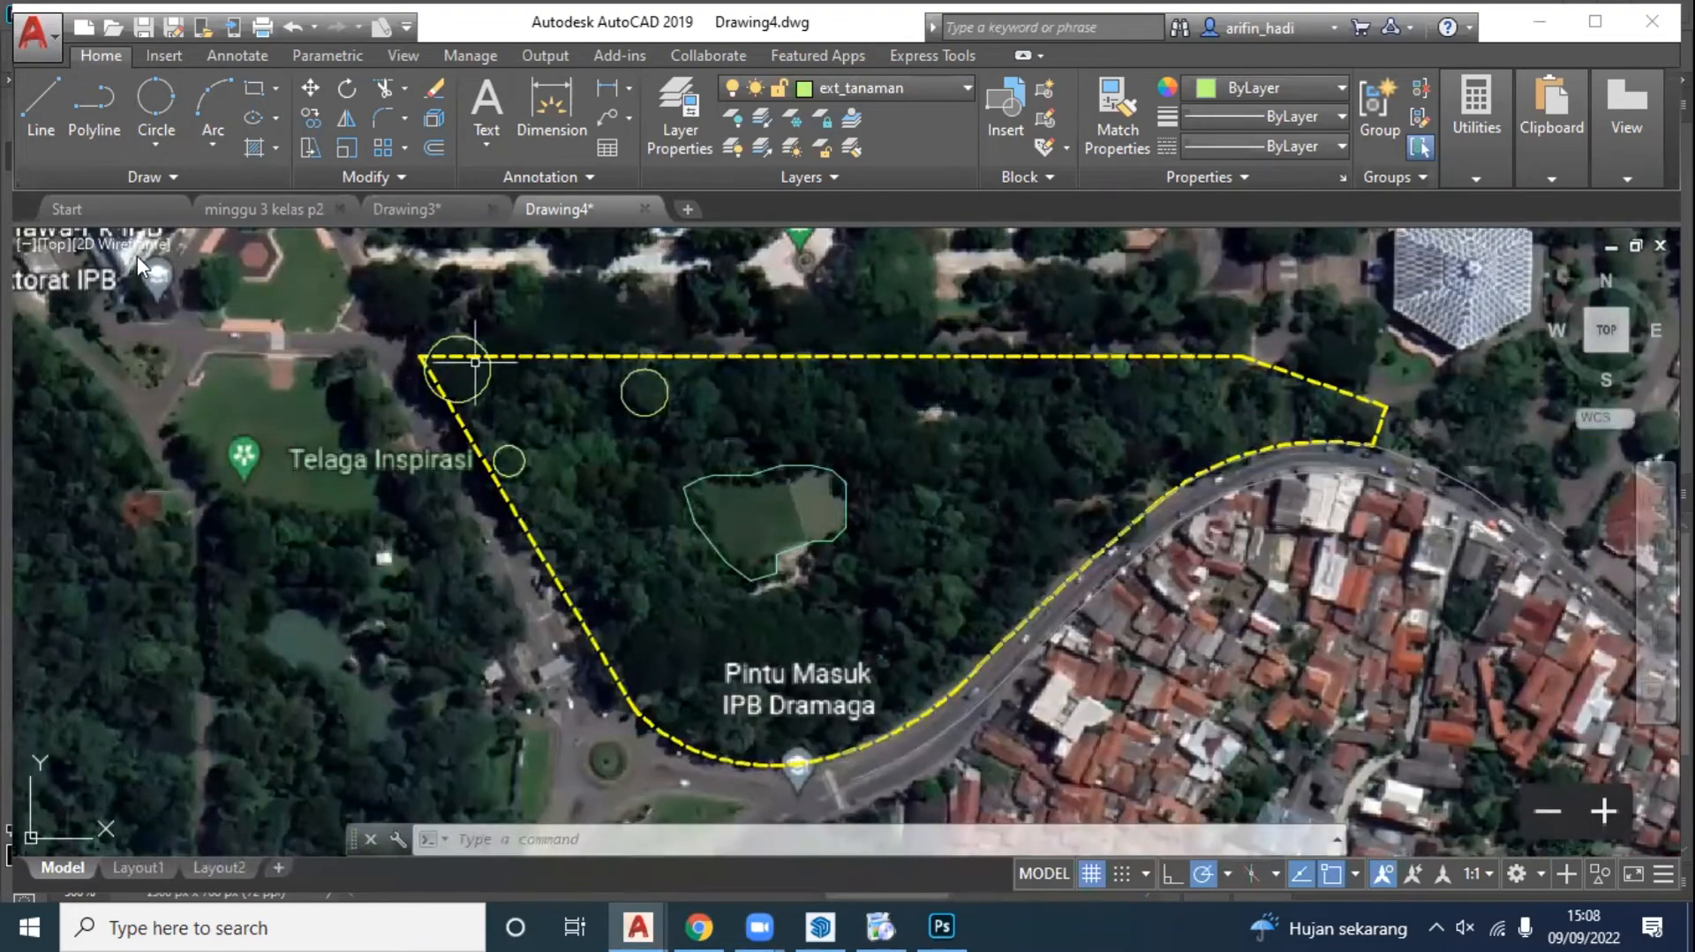
click(143, 29)
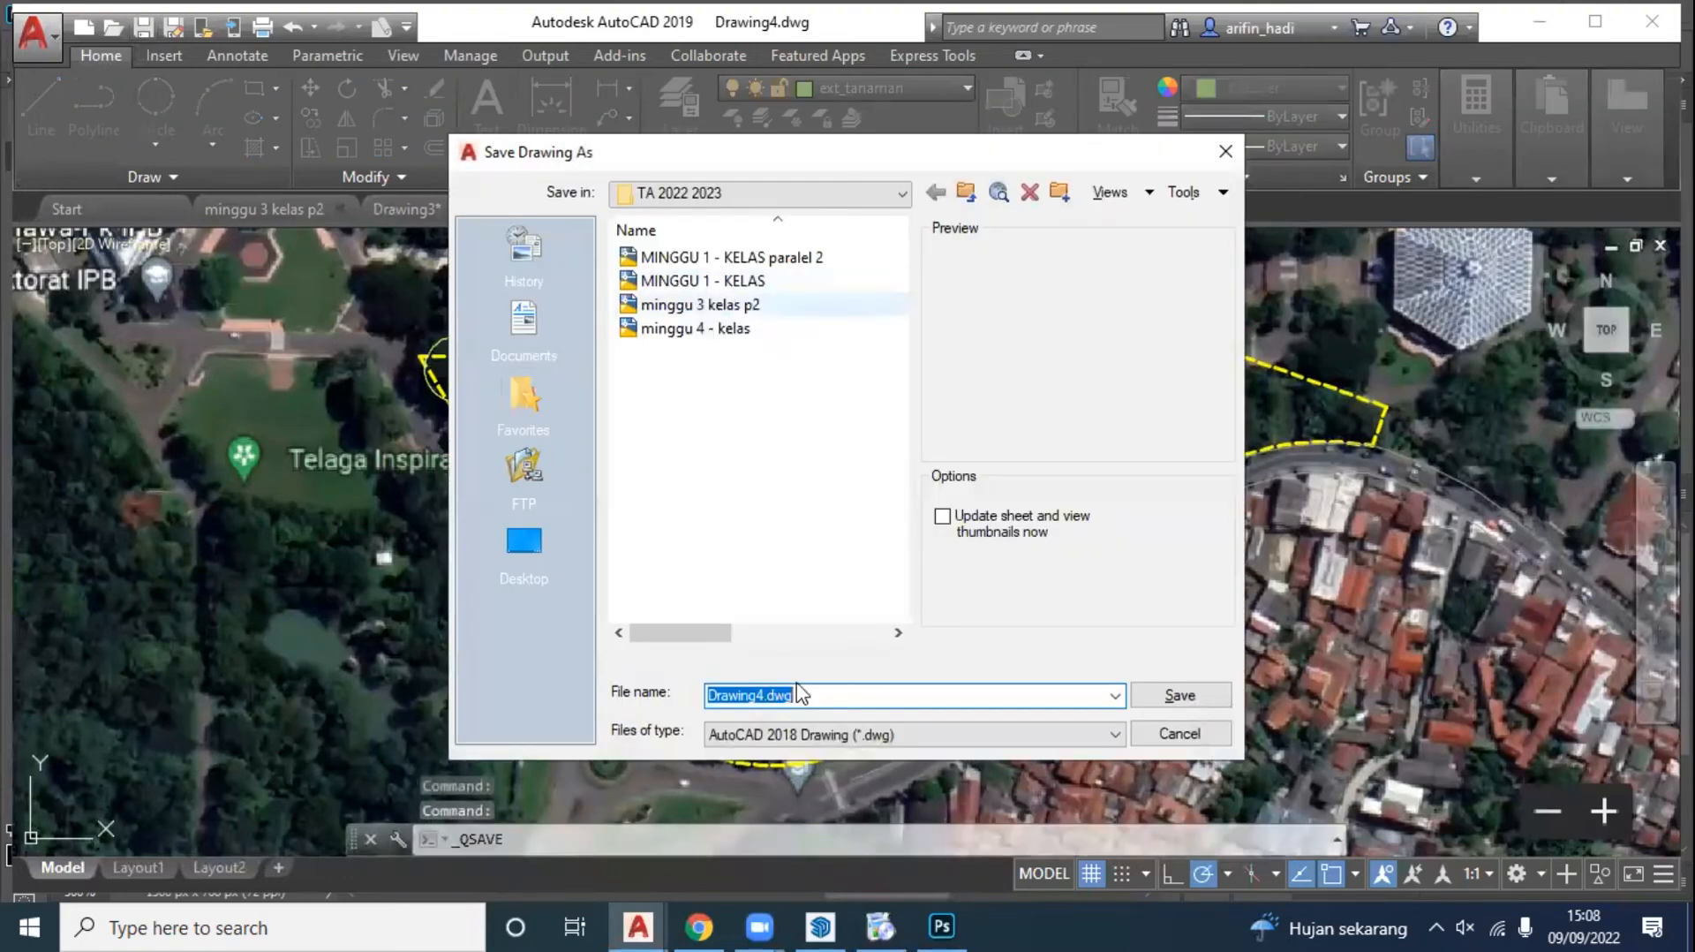
click(701, 304)
click(894, 696)
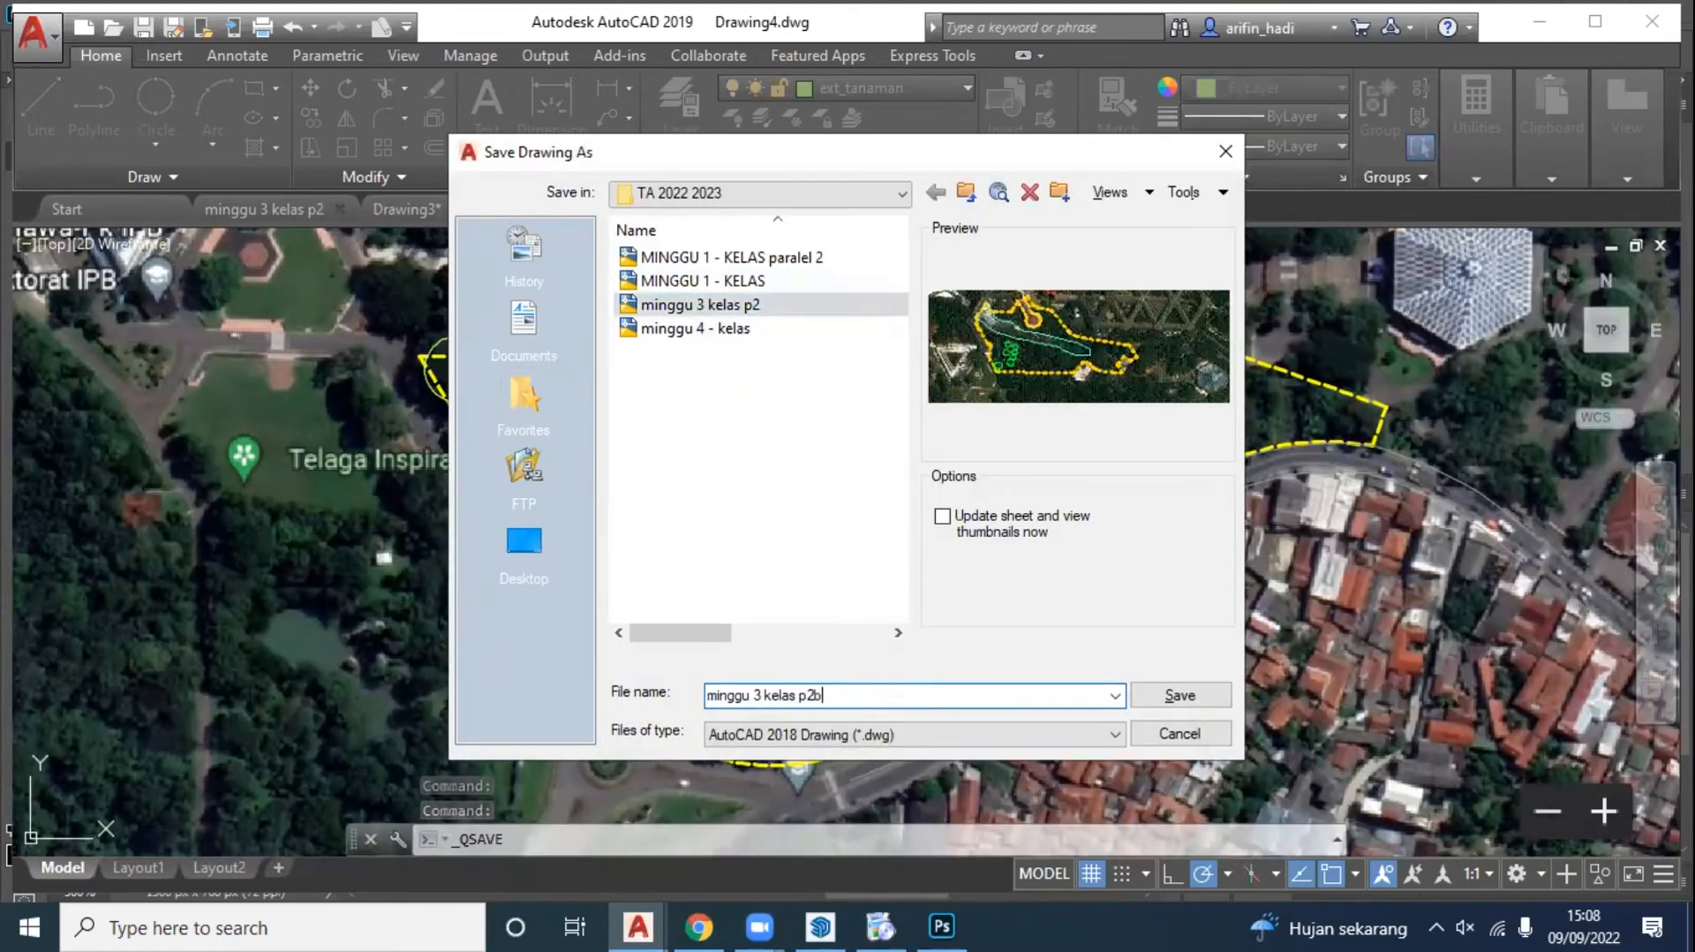
click(1174, 697)
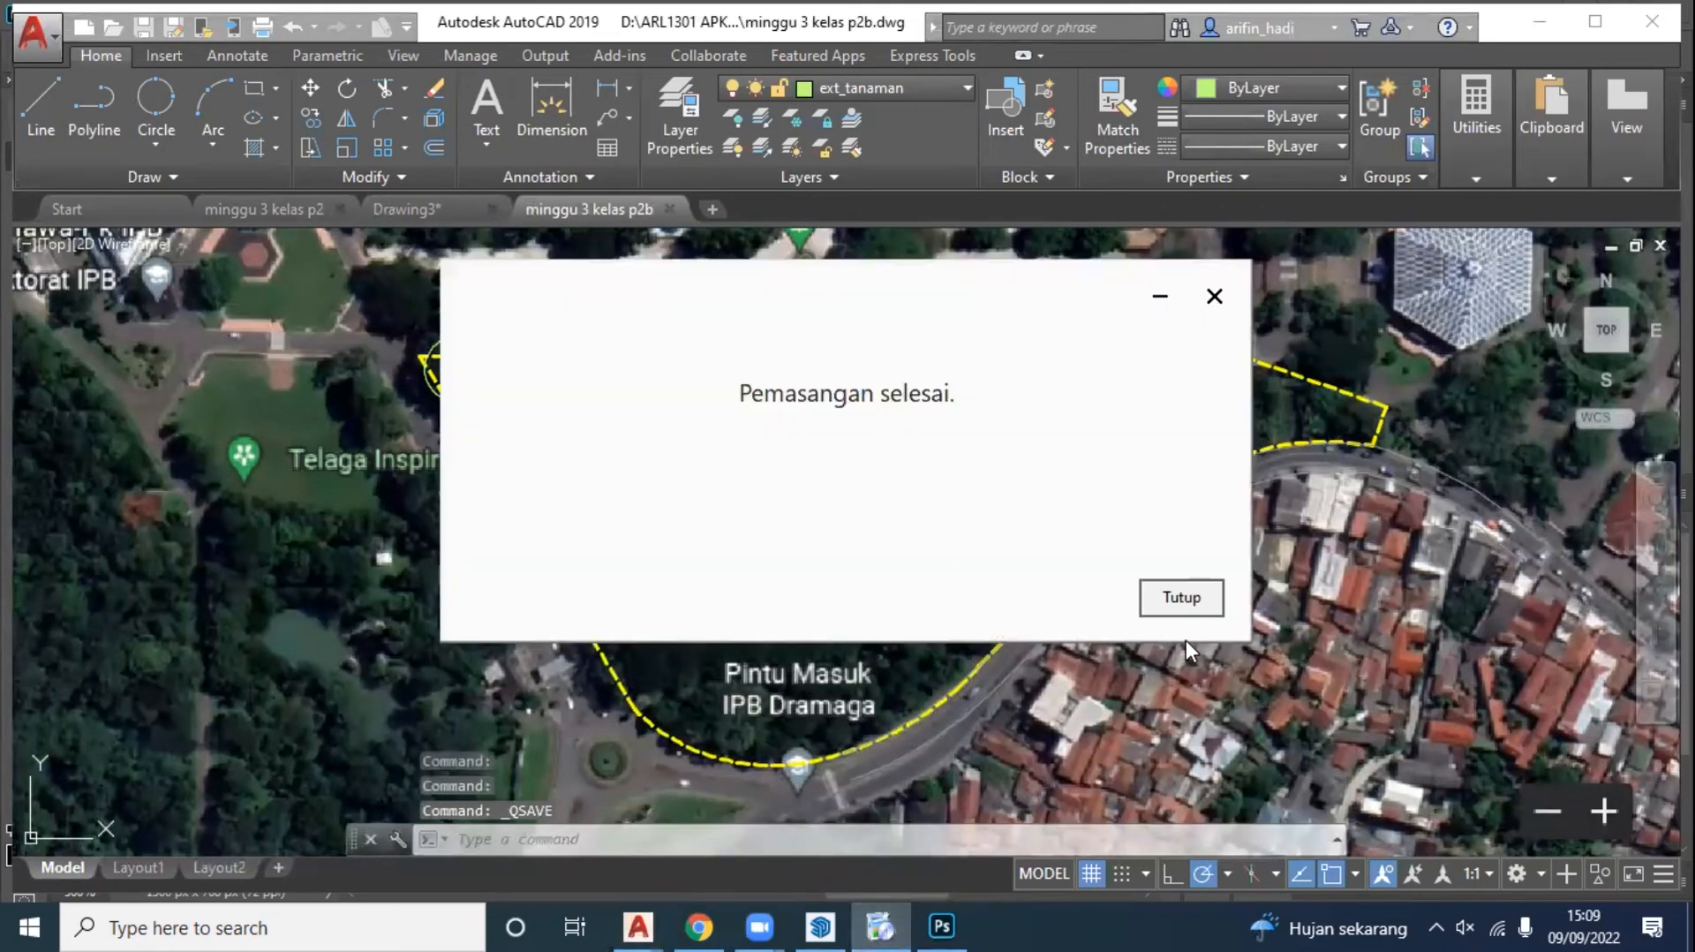
Step: Dismiss the installation-finished message, then launch Google Earth Pro and maximize its window
click(1183, 601)
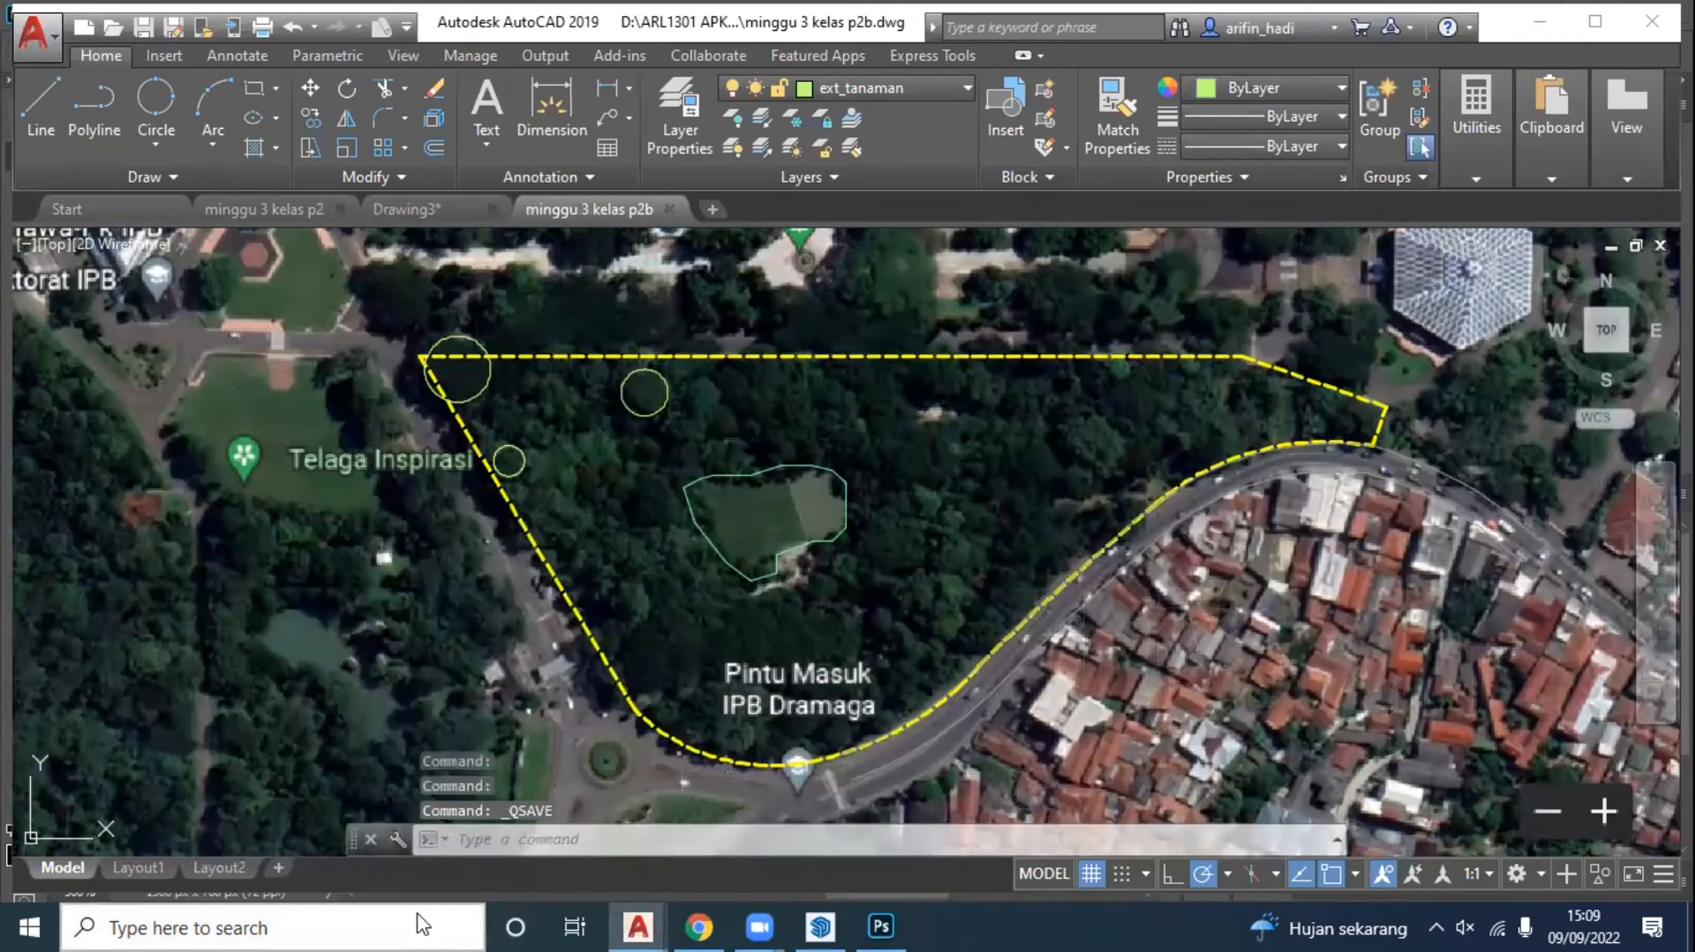
click(423, 924)
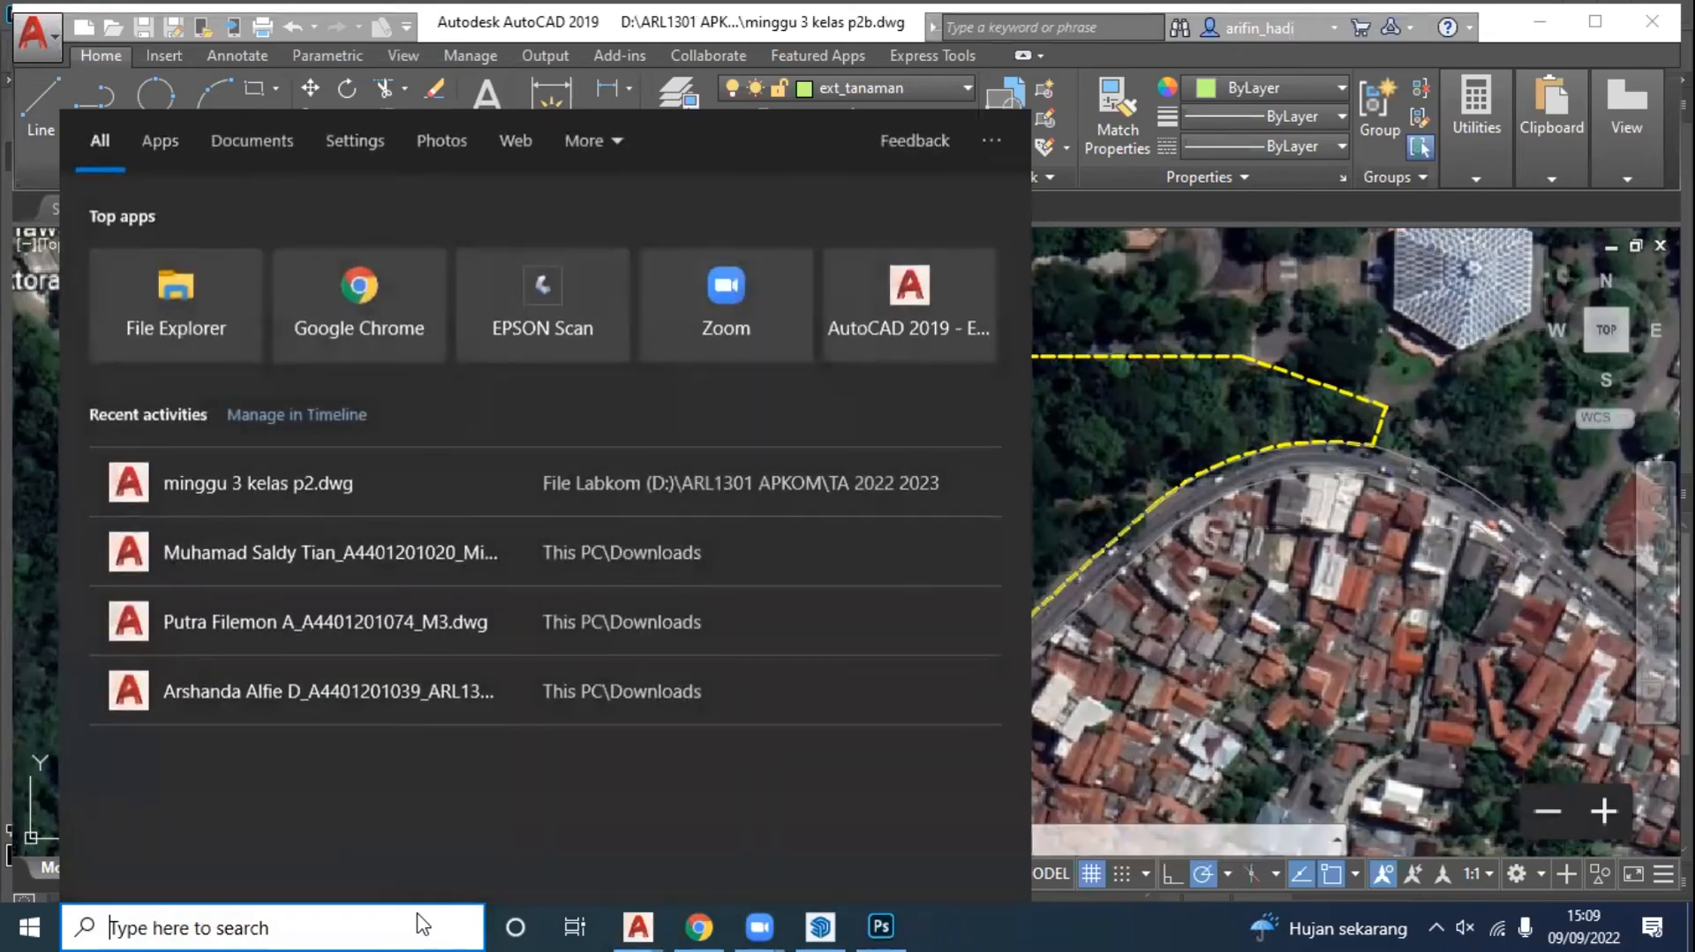
text(goo)
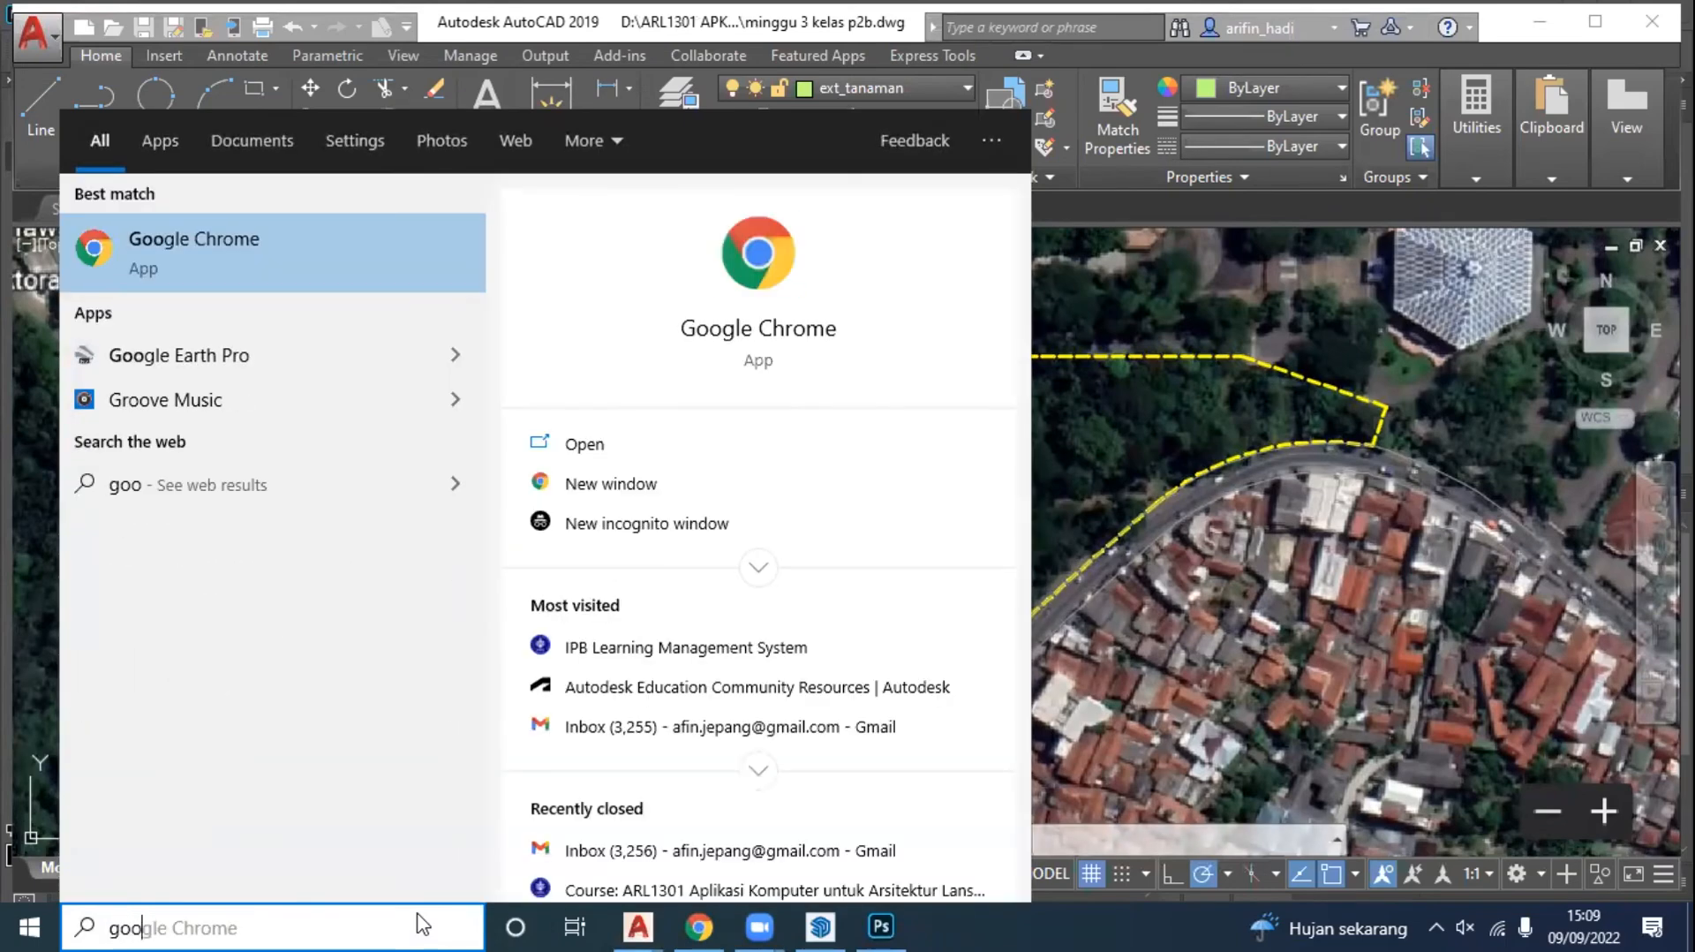
click(182, 356)
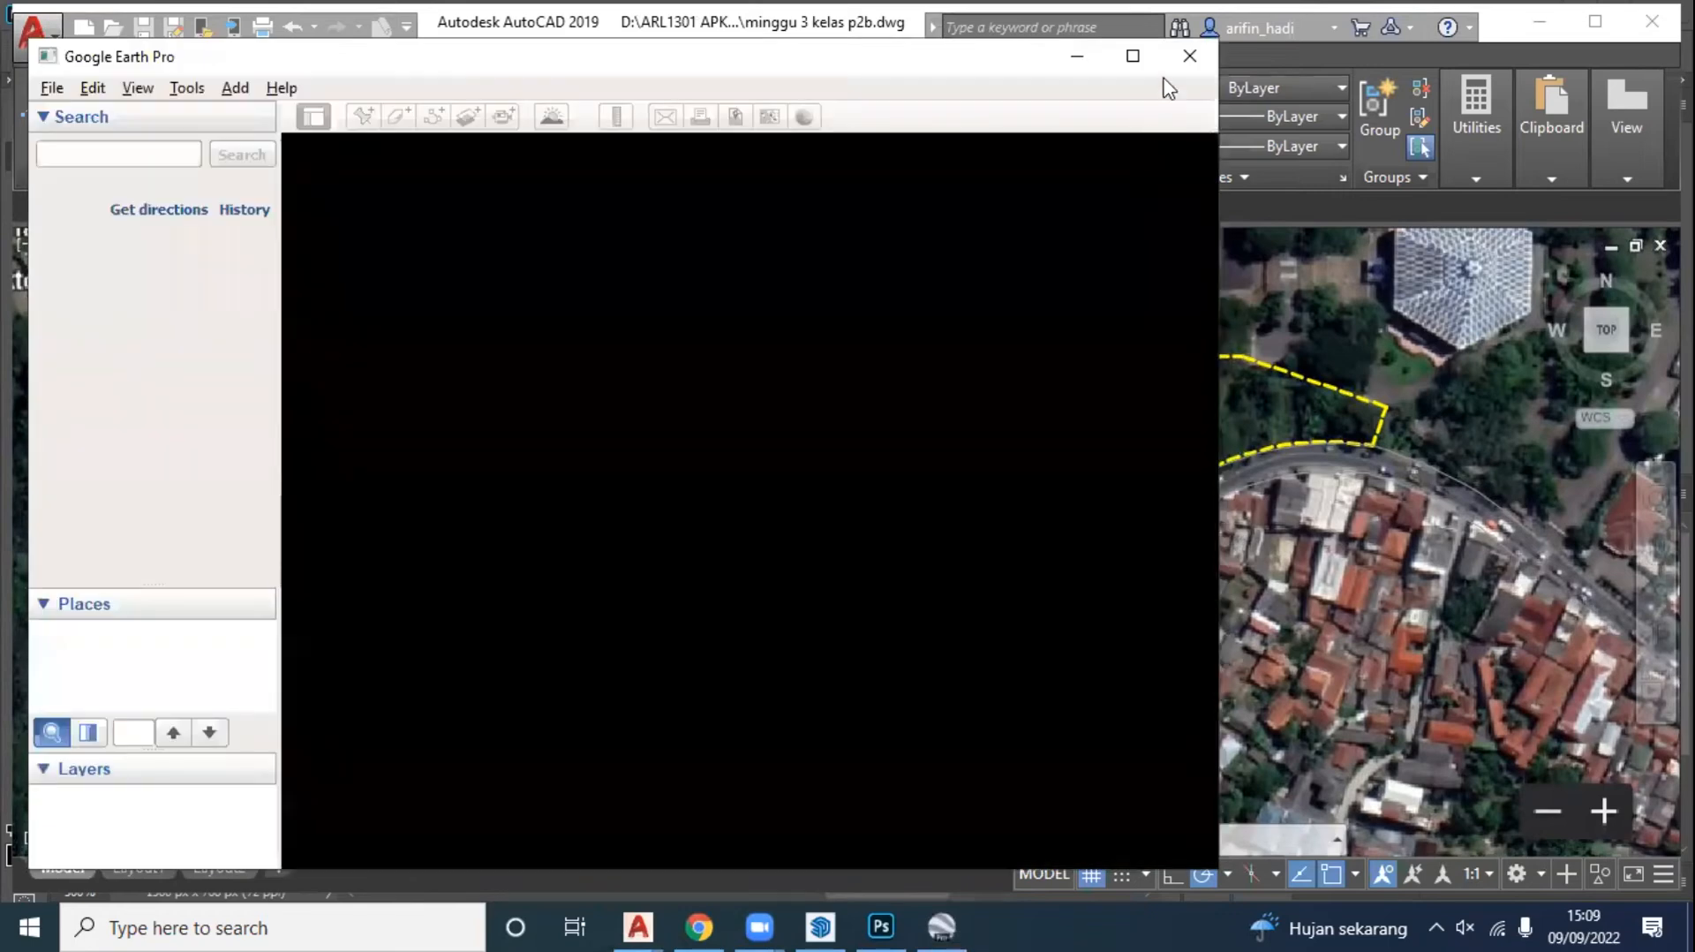
click(1133, 56)
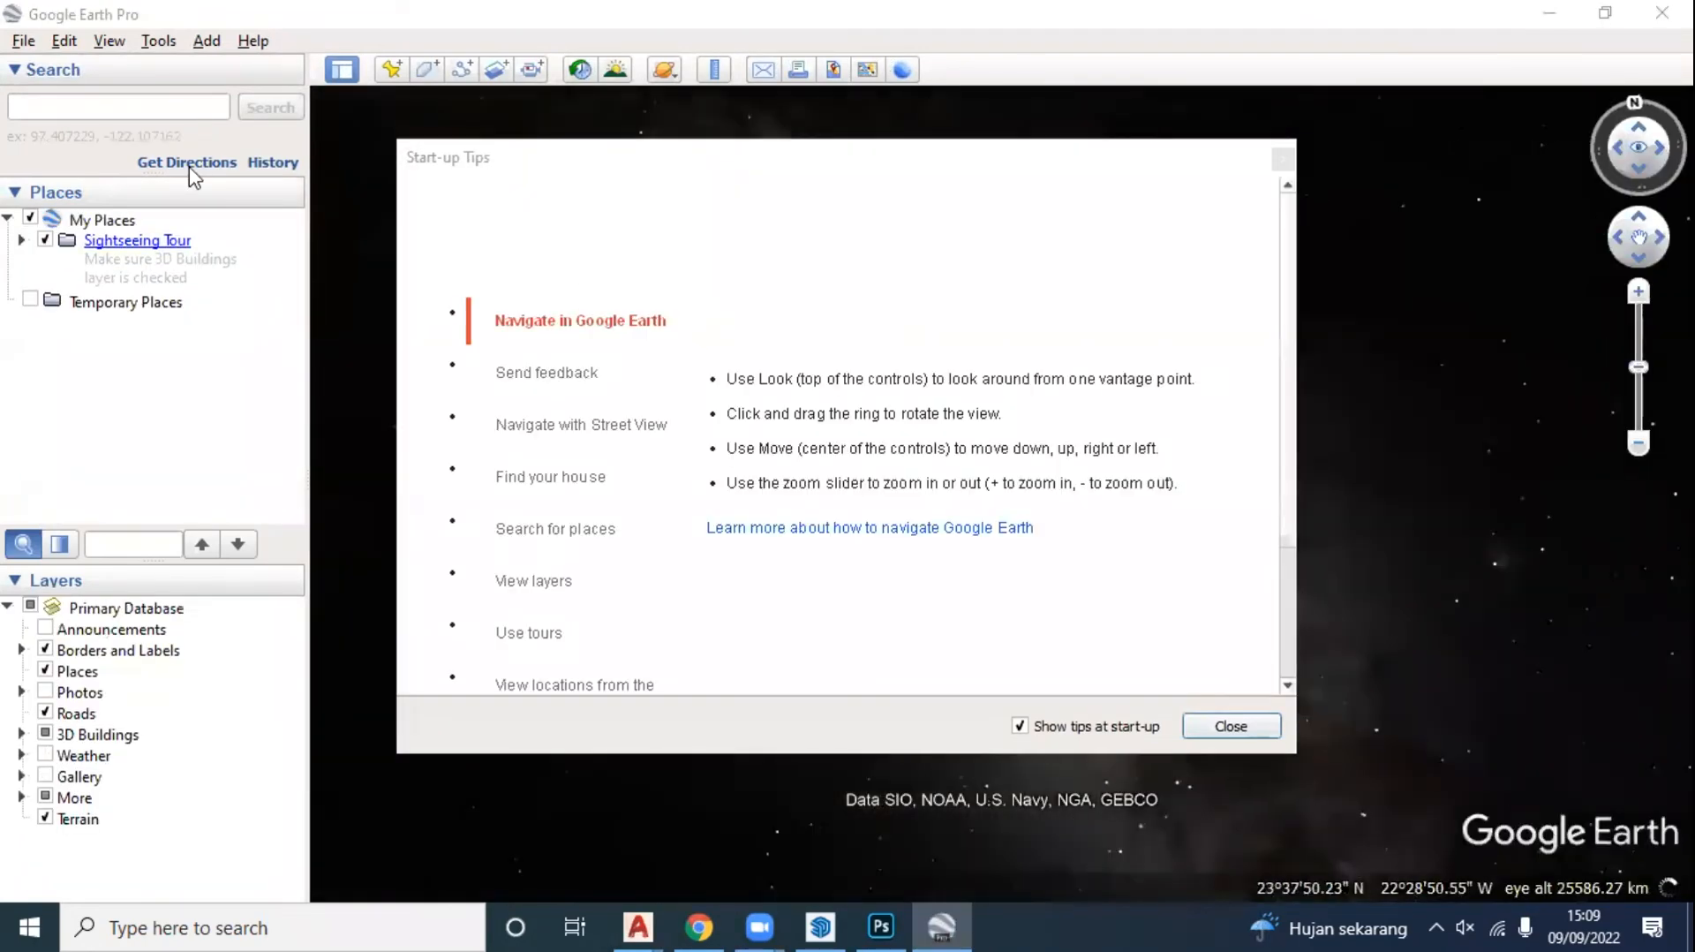
Step: Search for "ipb dramaga" using the suggested Babakan, Bogor Regency, West Java location, and dismiss the start-up tips
click(181, 106)
text(ipb )
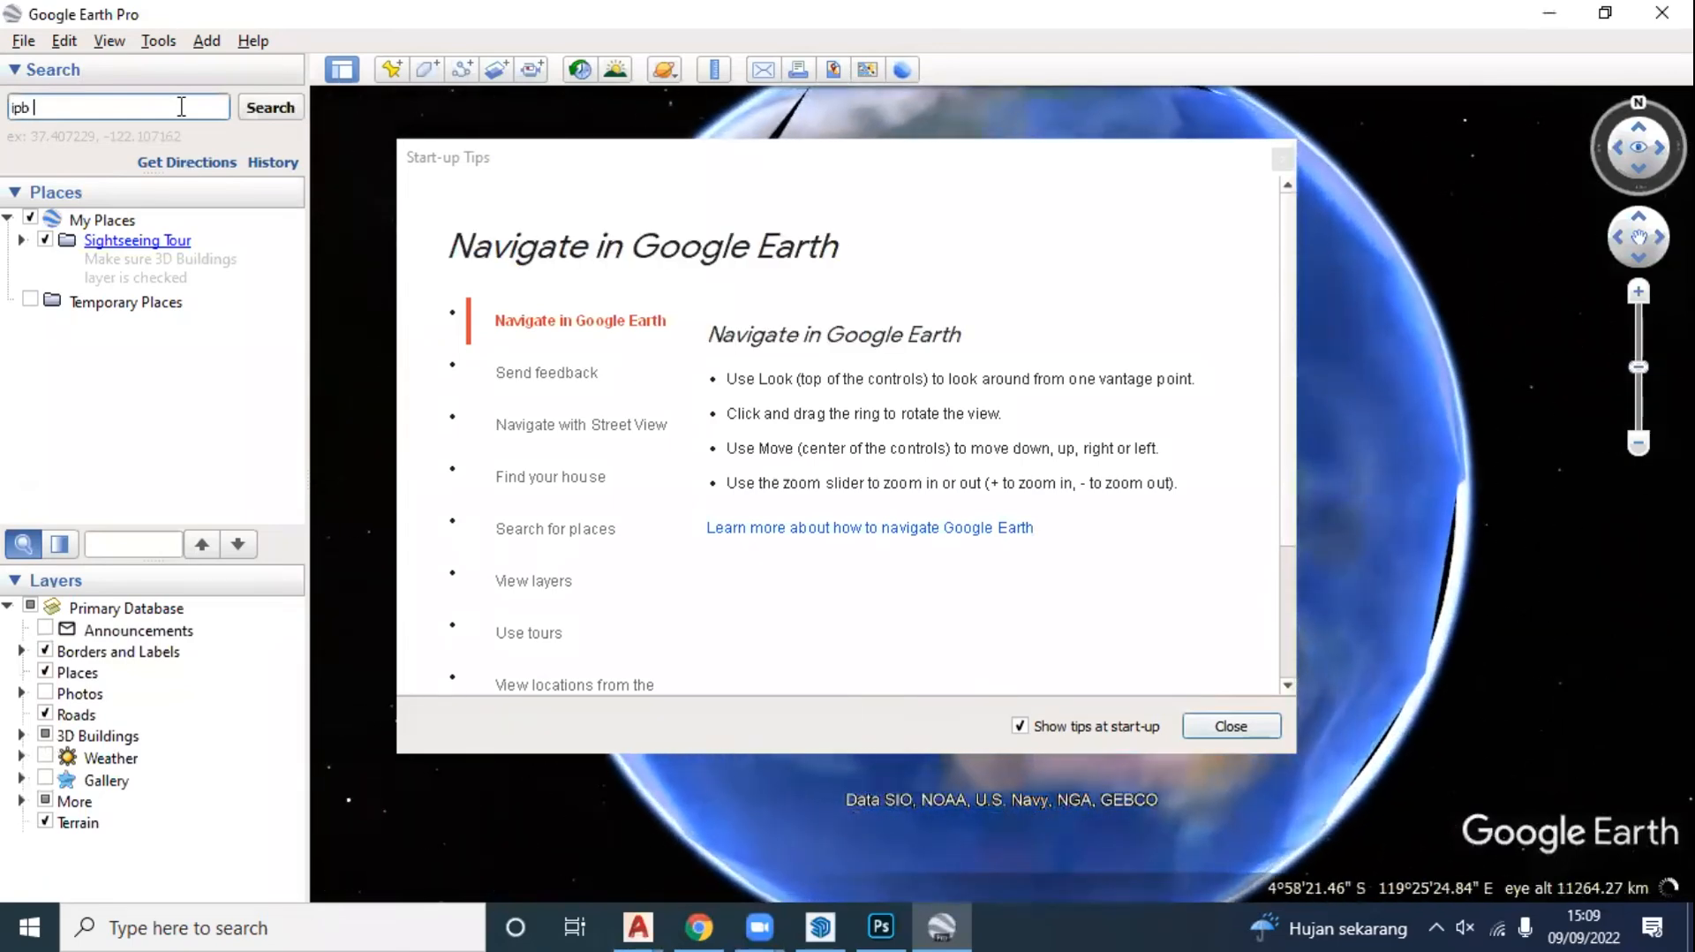
text(dramaga)
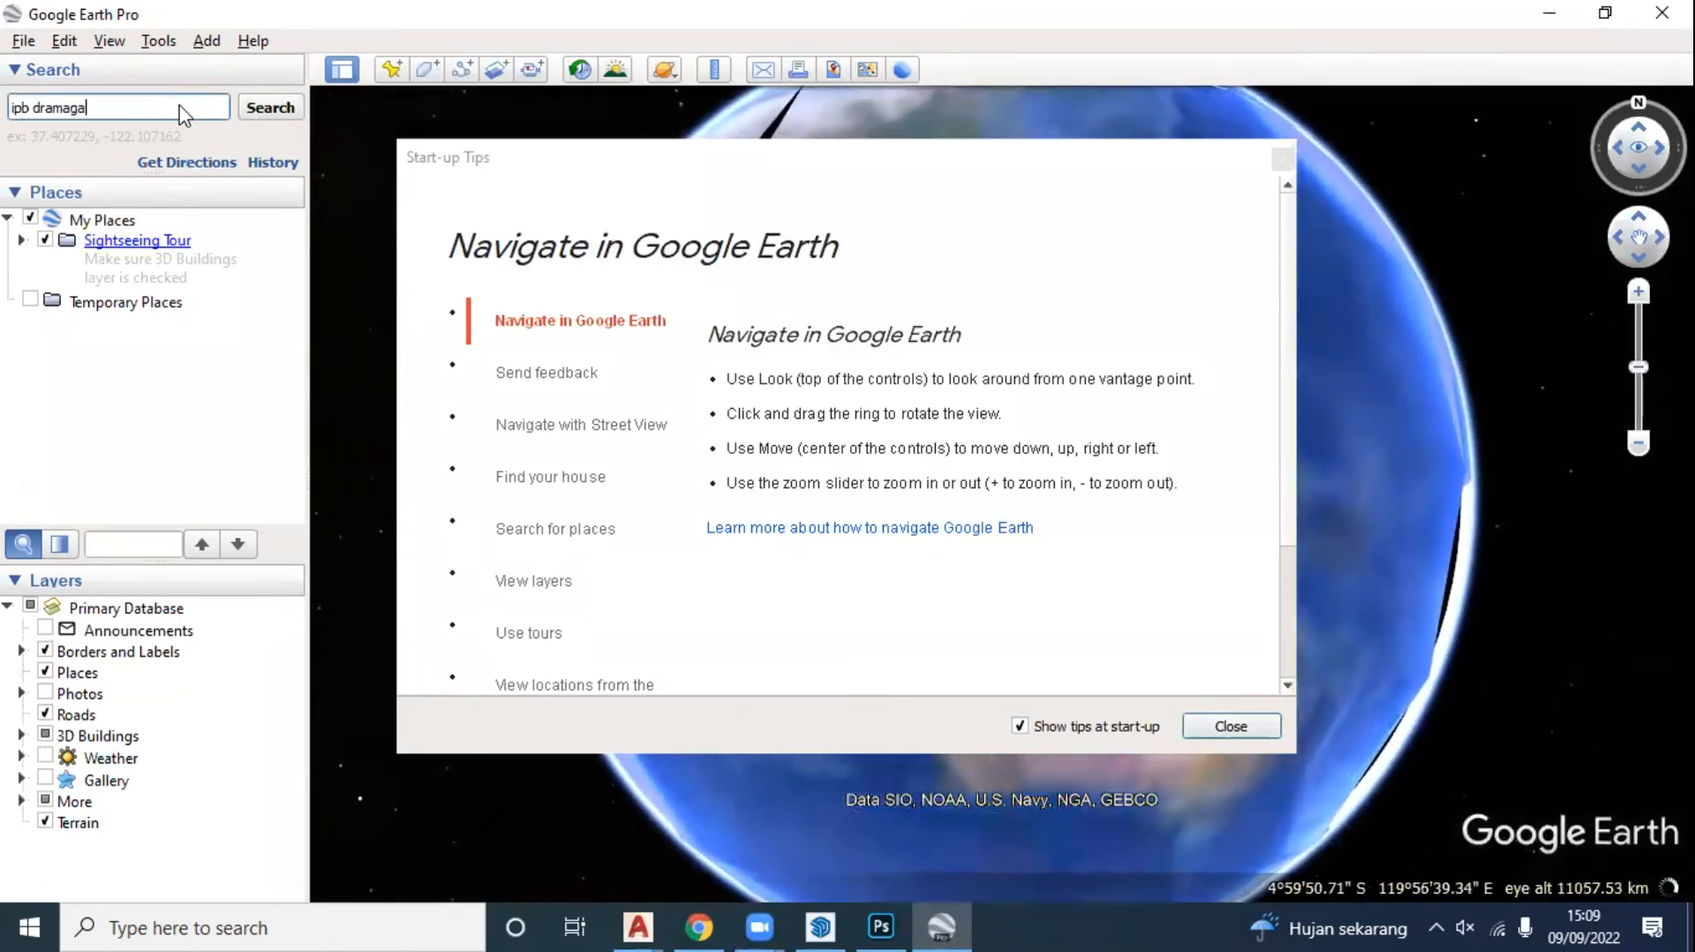
click(181, 131)
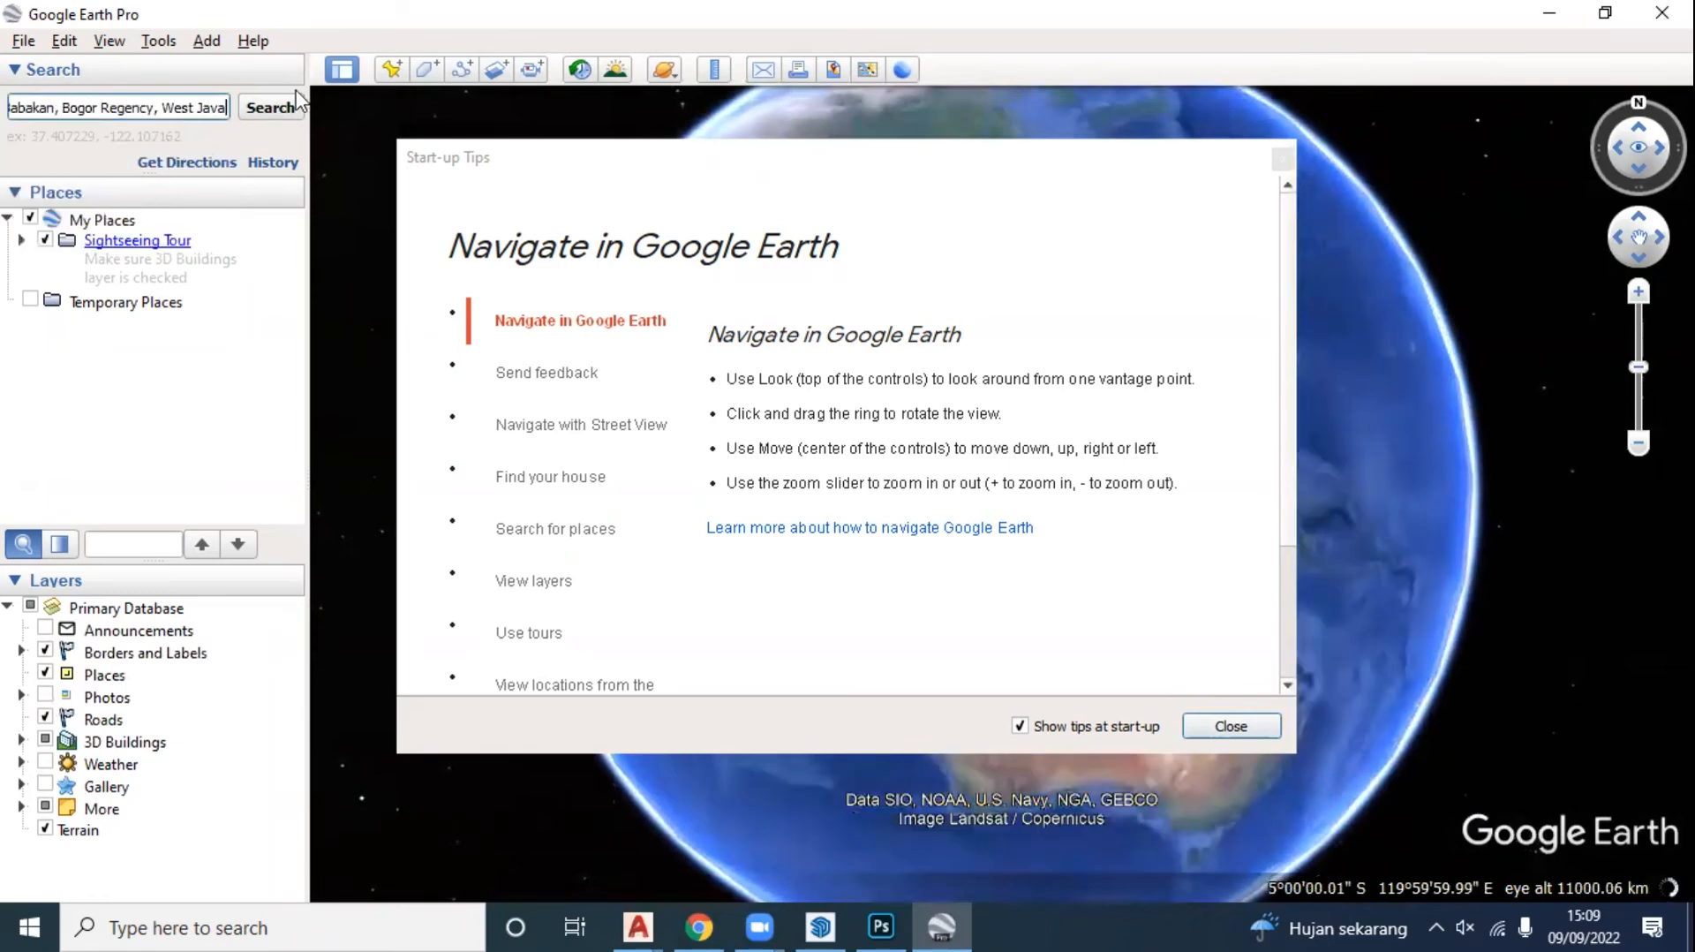
click(274, 108)
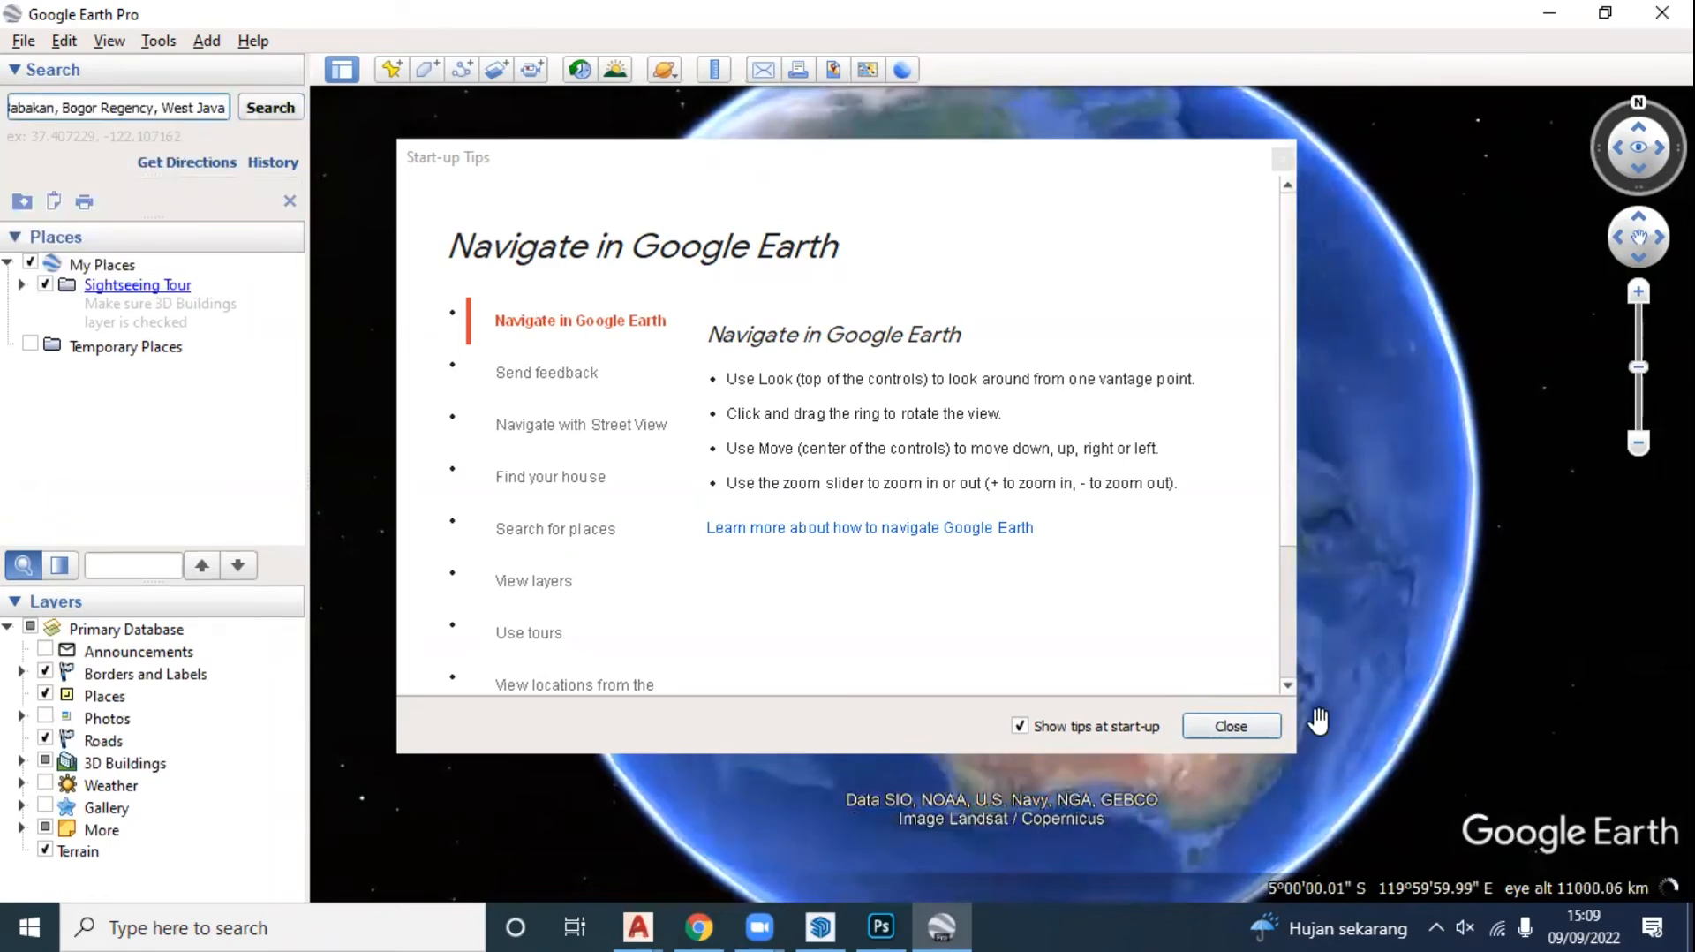
click(1253, 728)
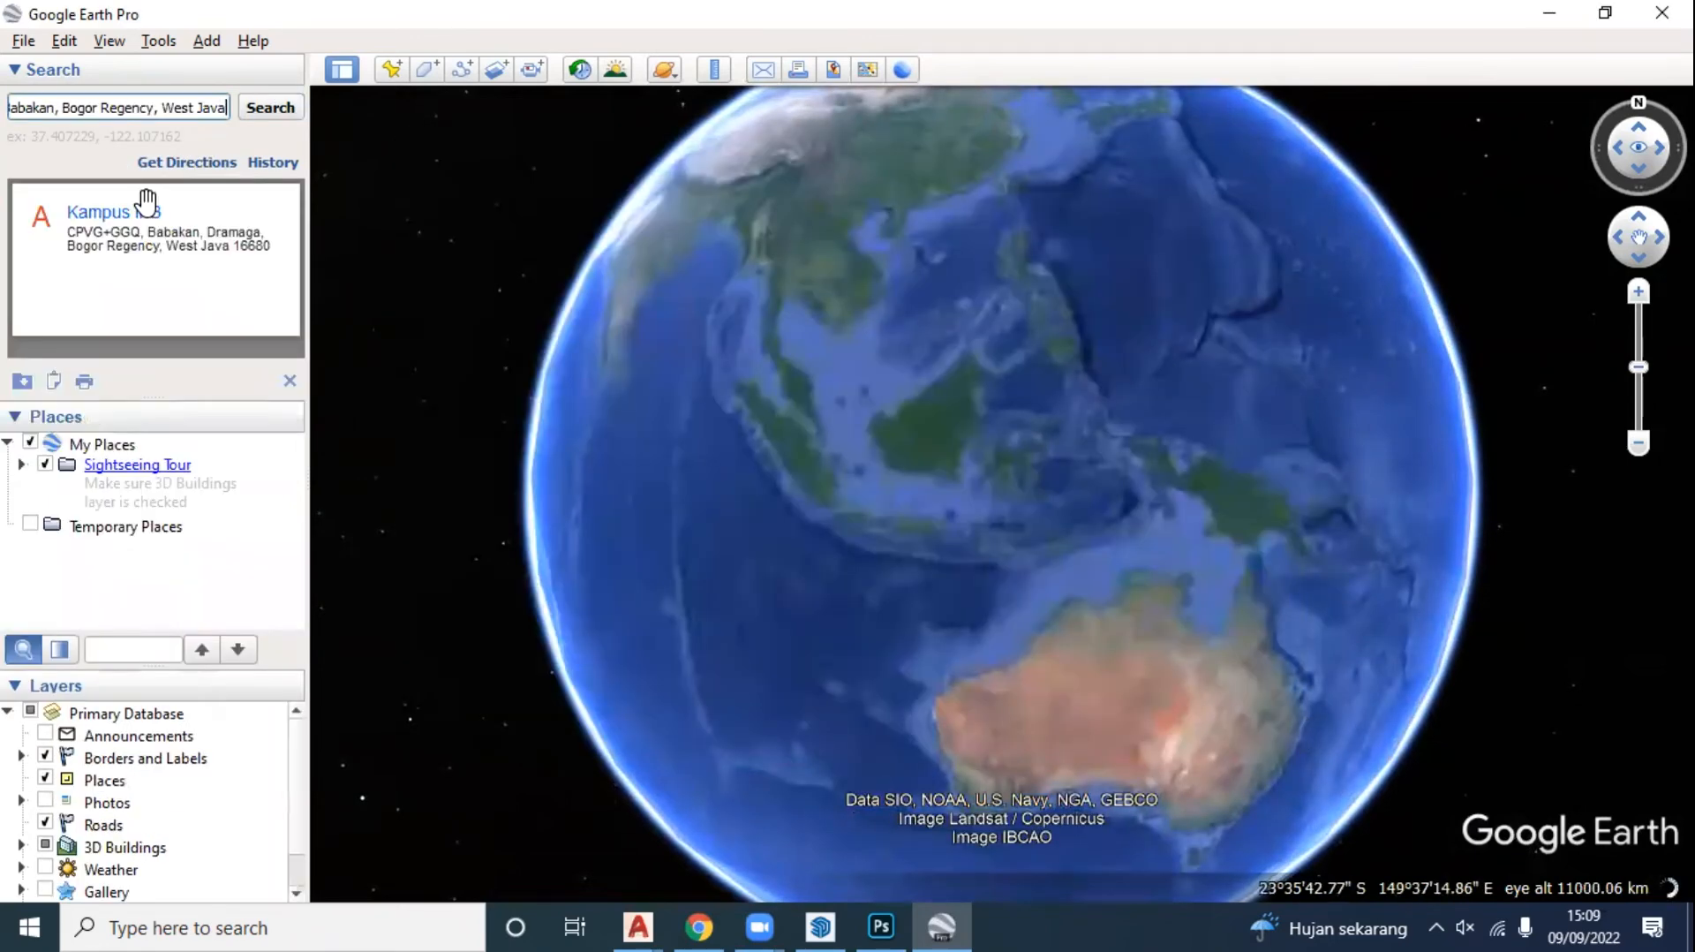
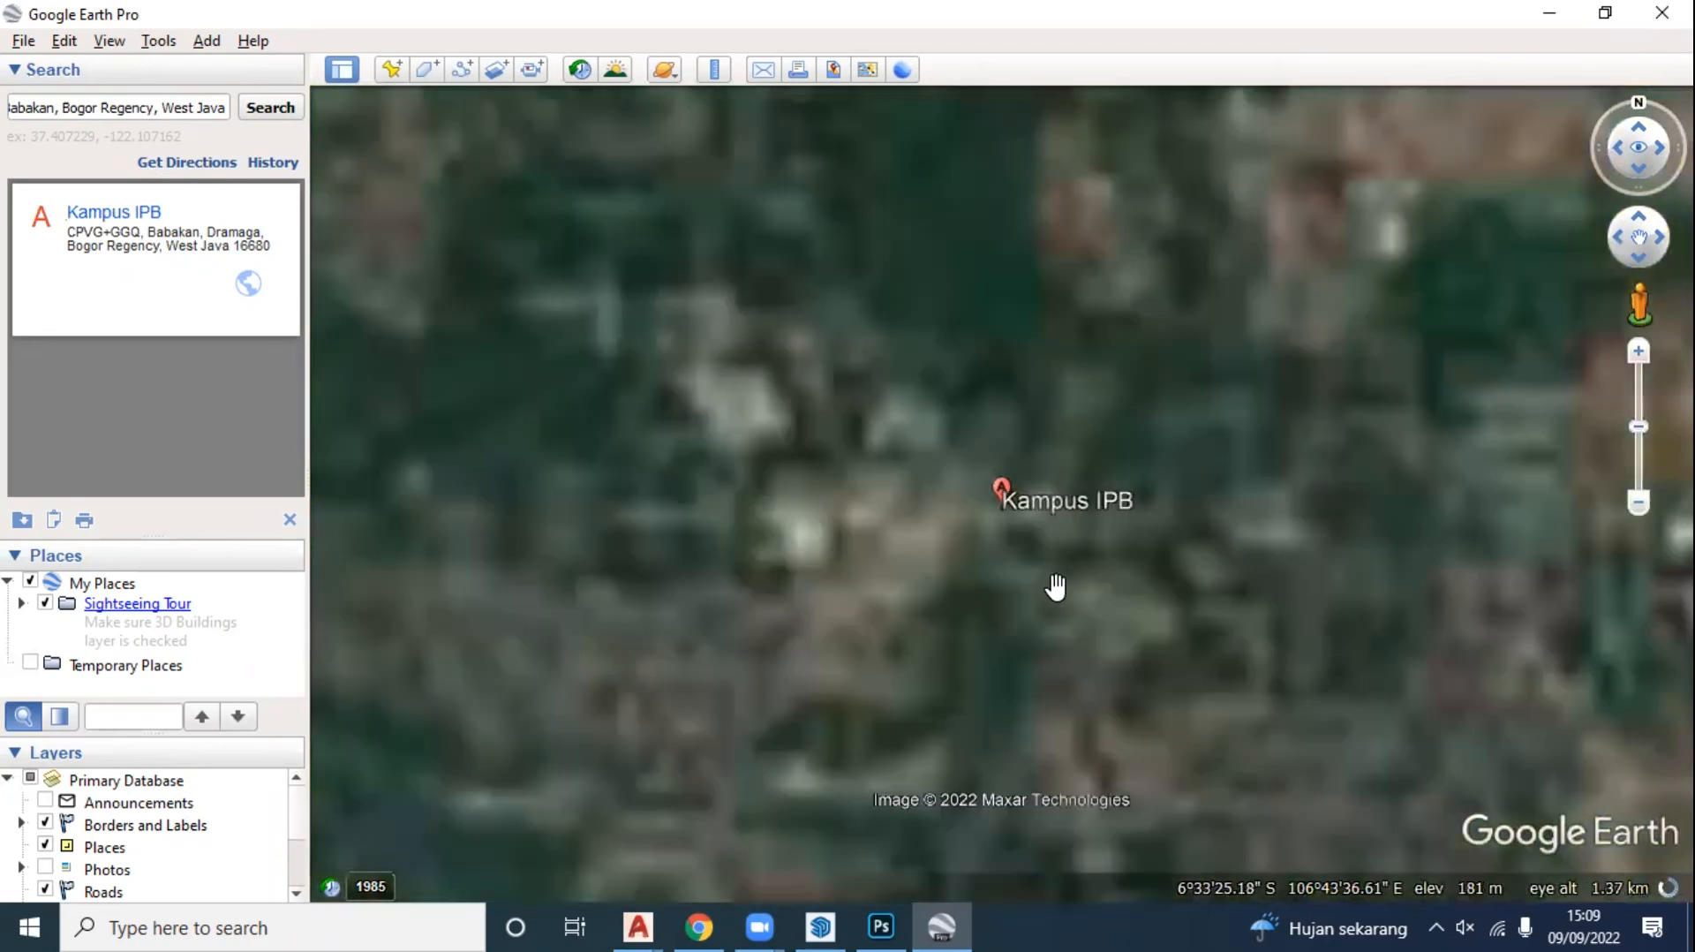
Step: Frame the wooded site between Jl. Ramin, Gerbang Utama IPB and the curved main road, north up, at about 650 m eye altitude
scroll(1077, 540, up, 2)
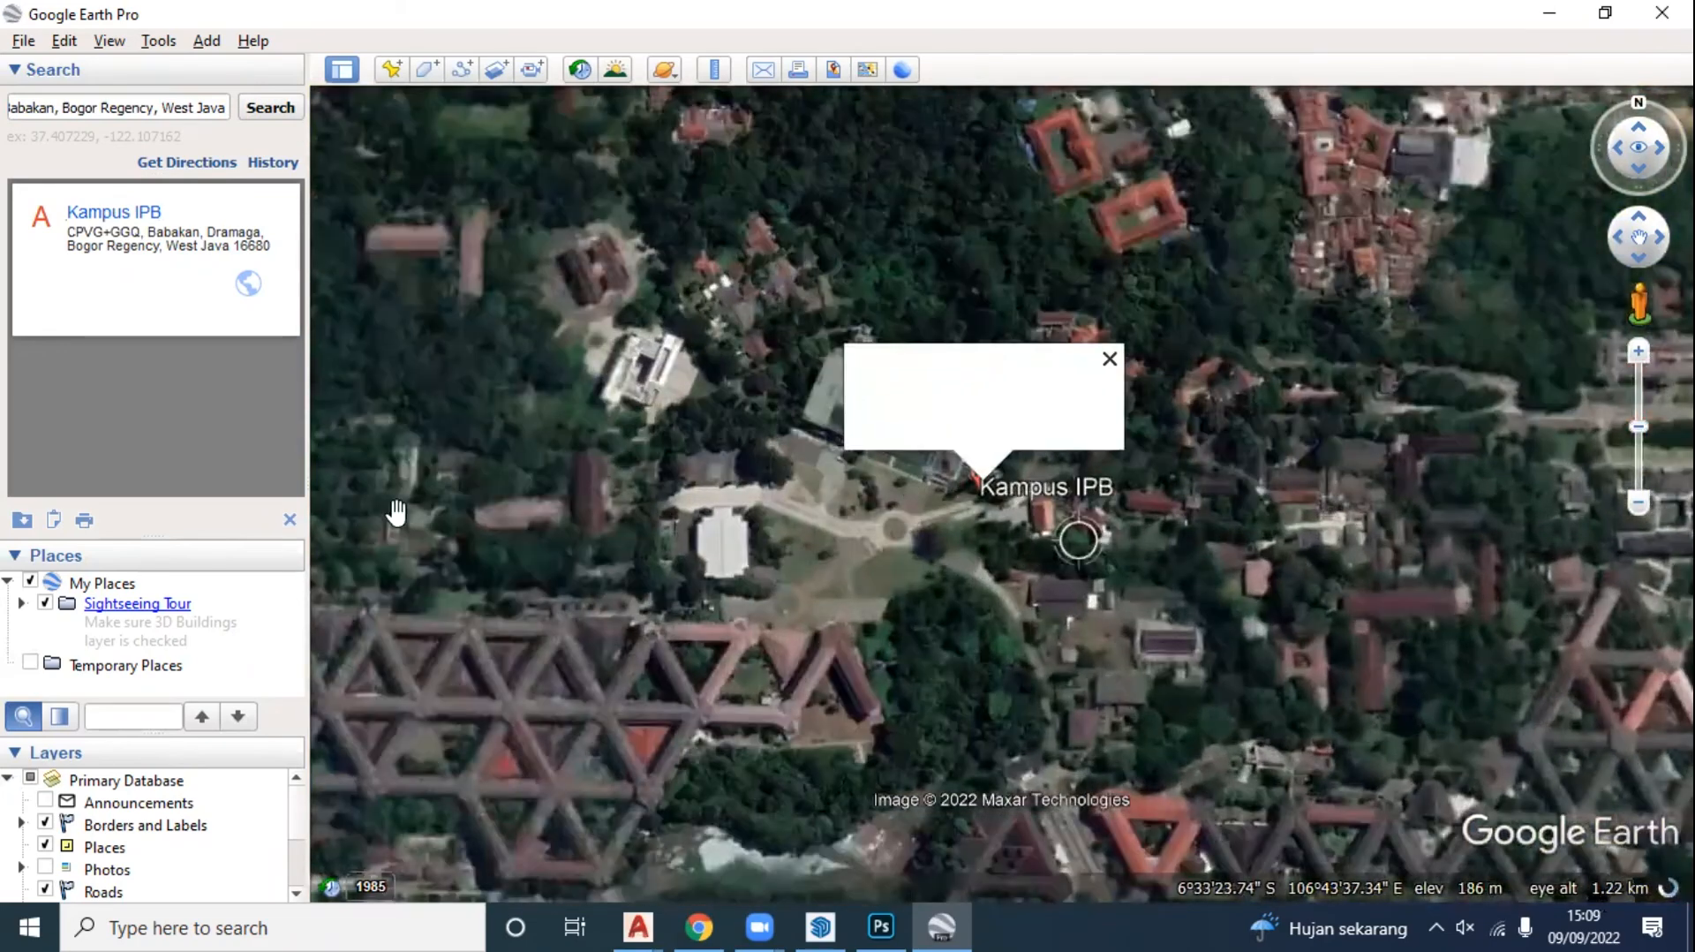
drag(705, 843, 396, 512)
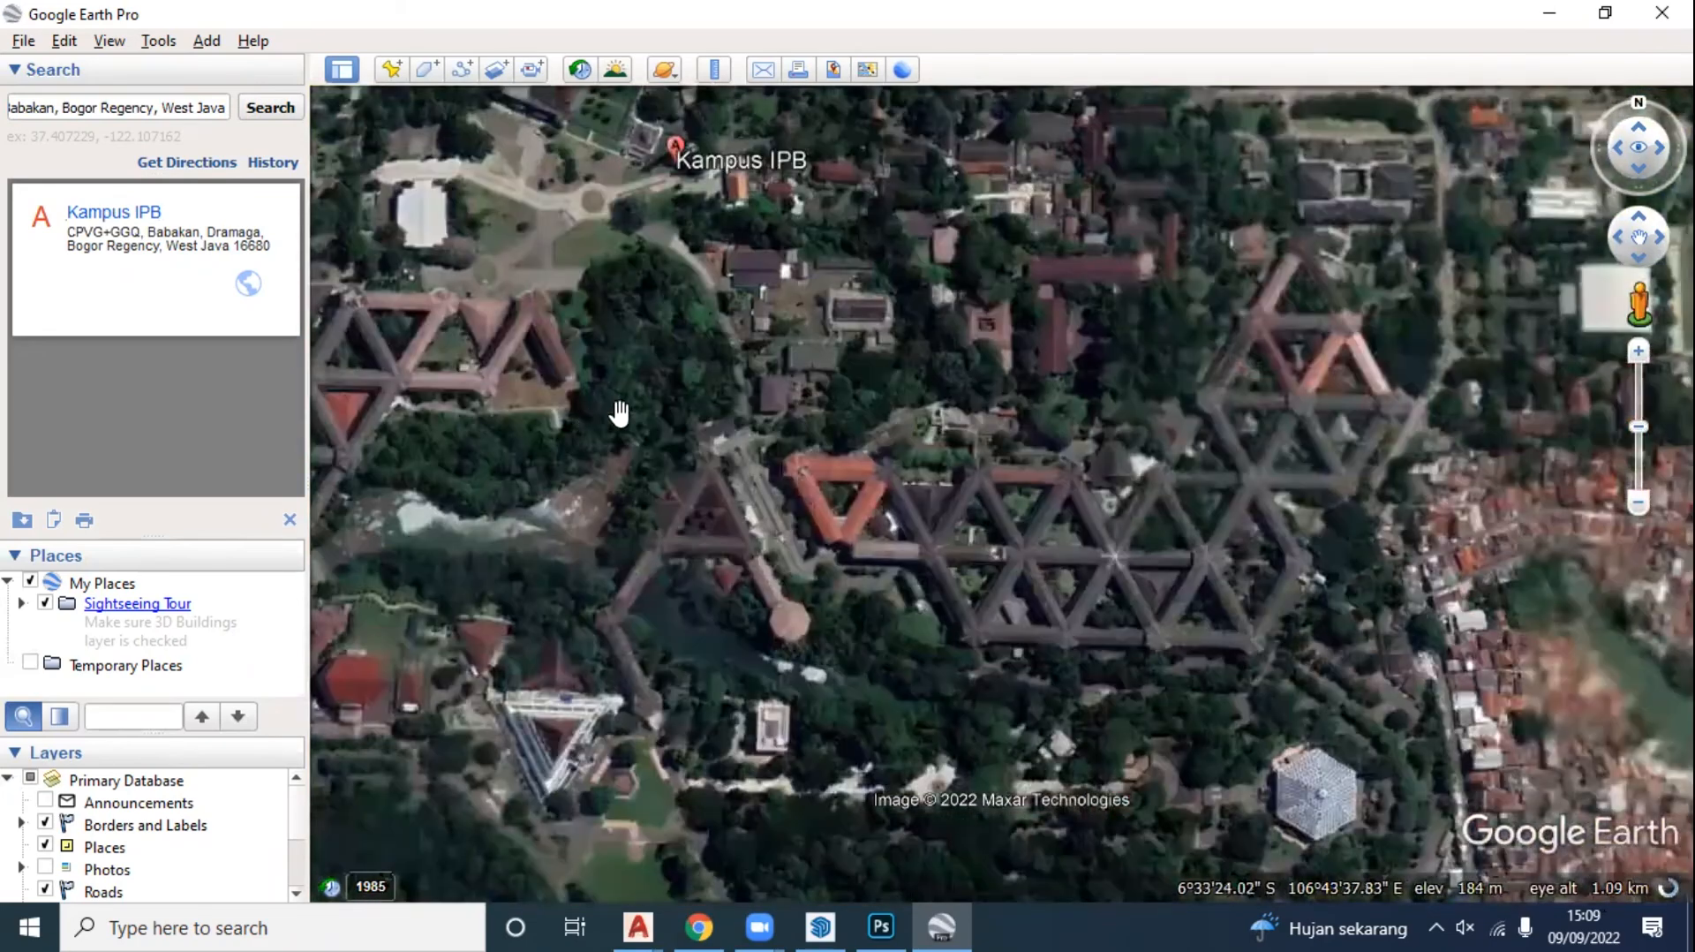
drag(810, 523, 757, 380)
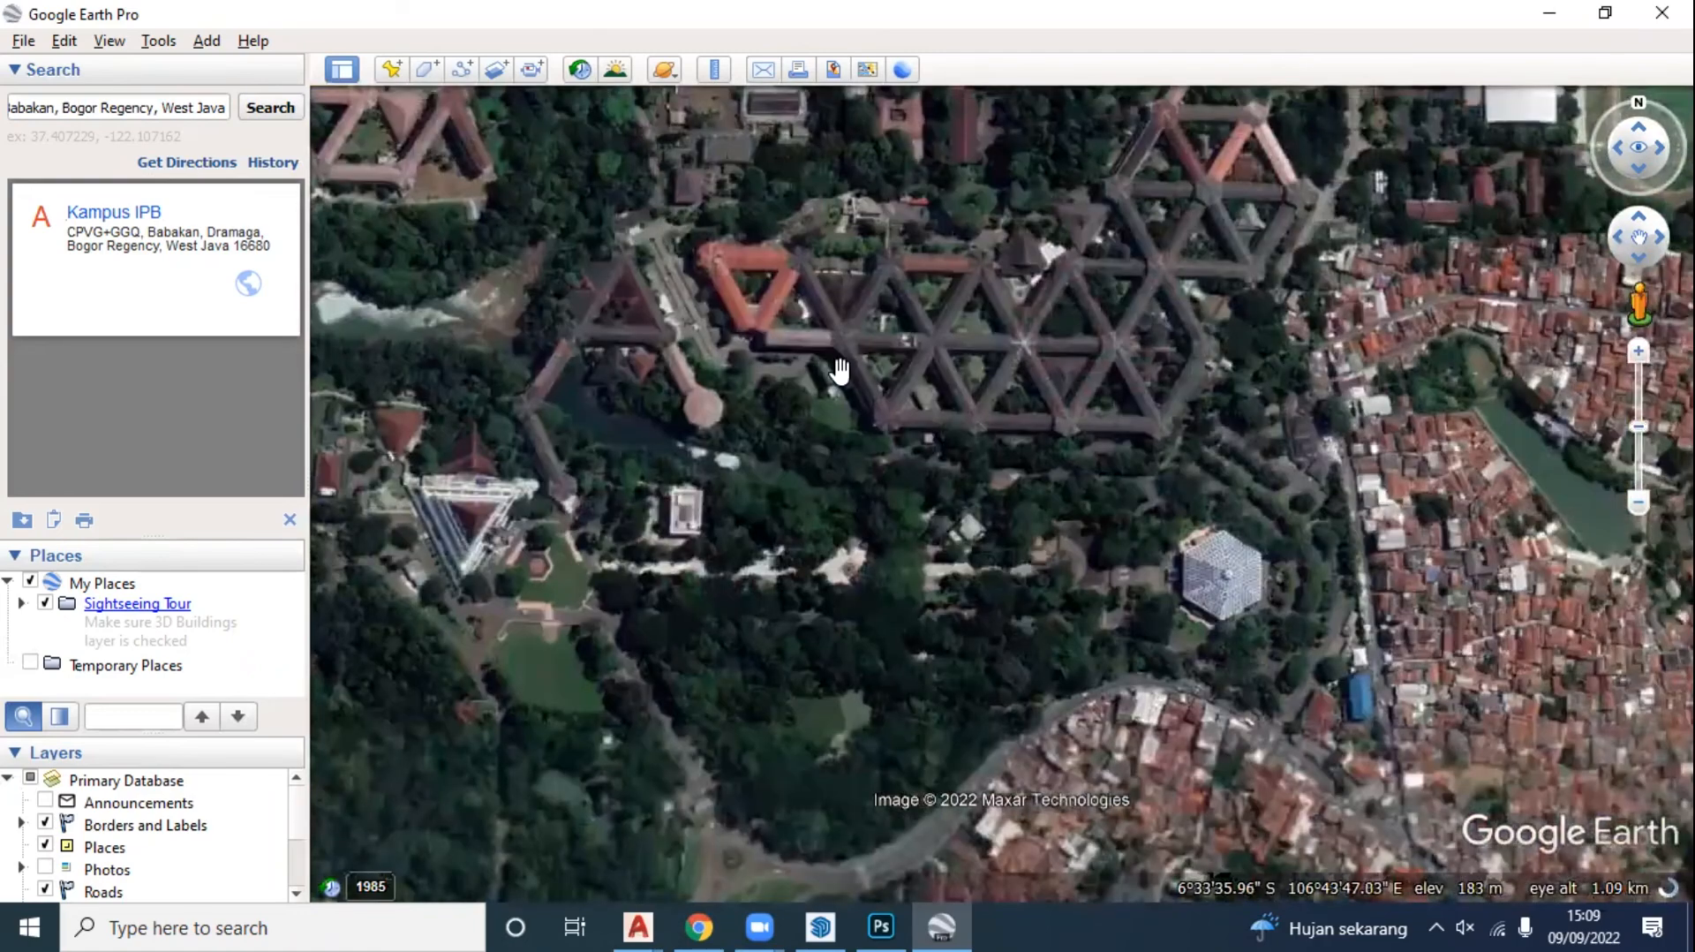
scroll(840, 369, up, 3)
drag(1638, 103, 1652, 105)
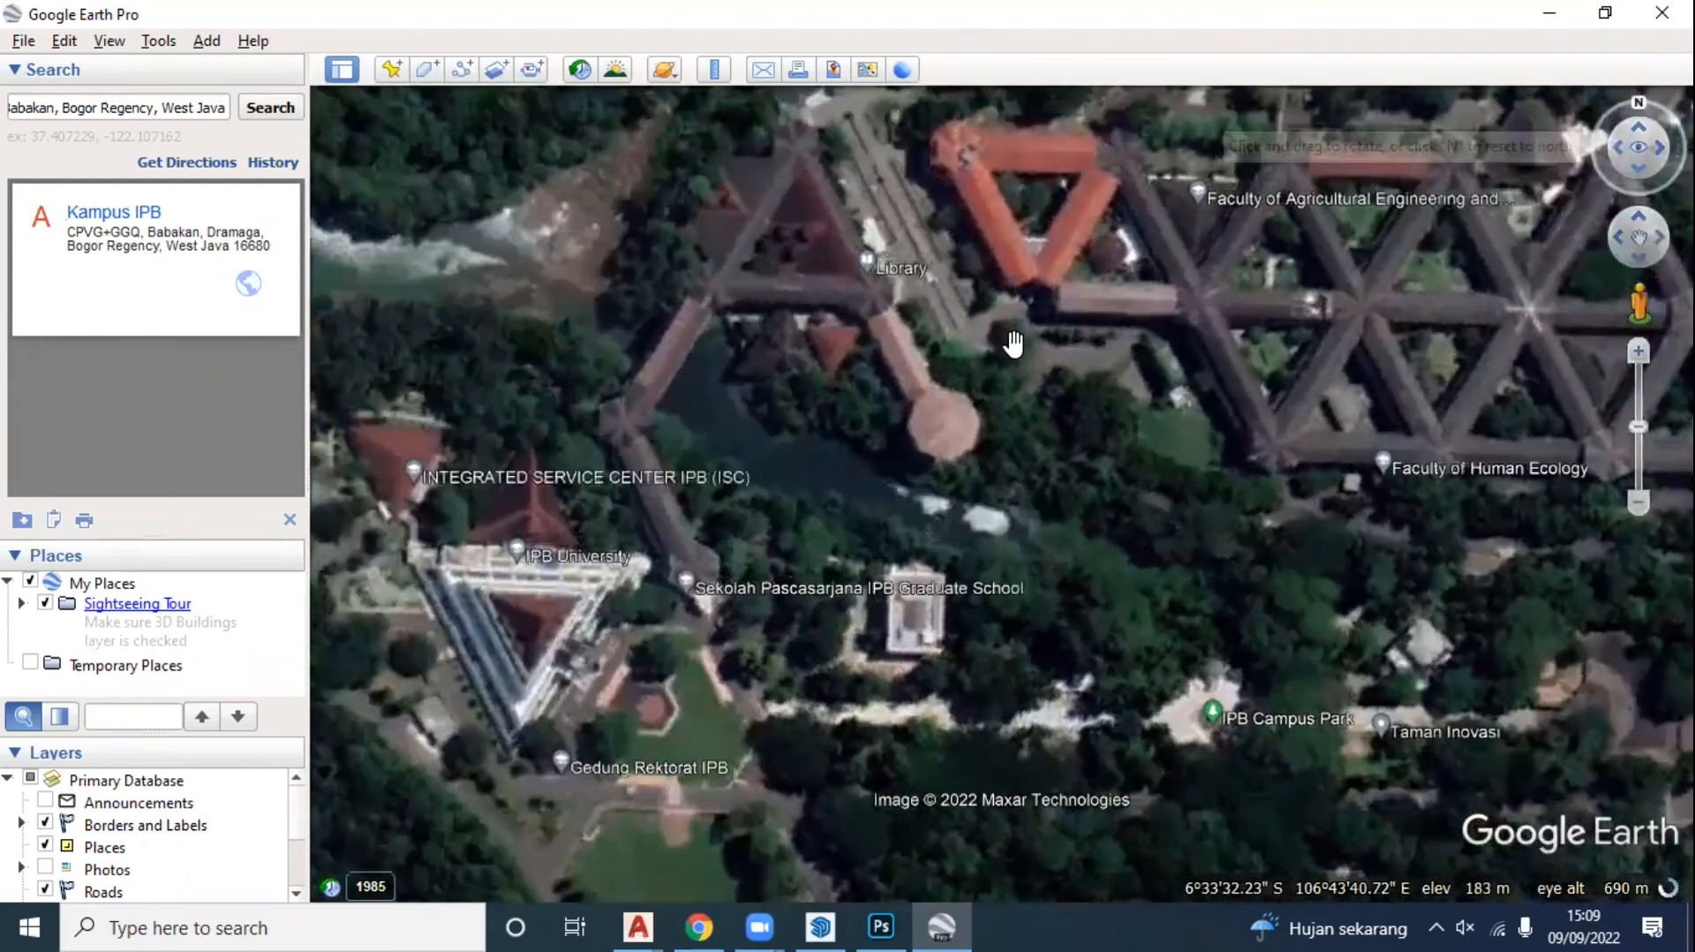
drag(1041, 433, 1010, 390)
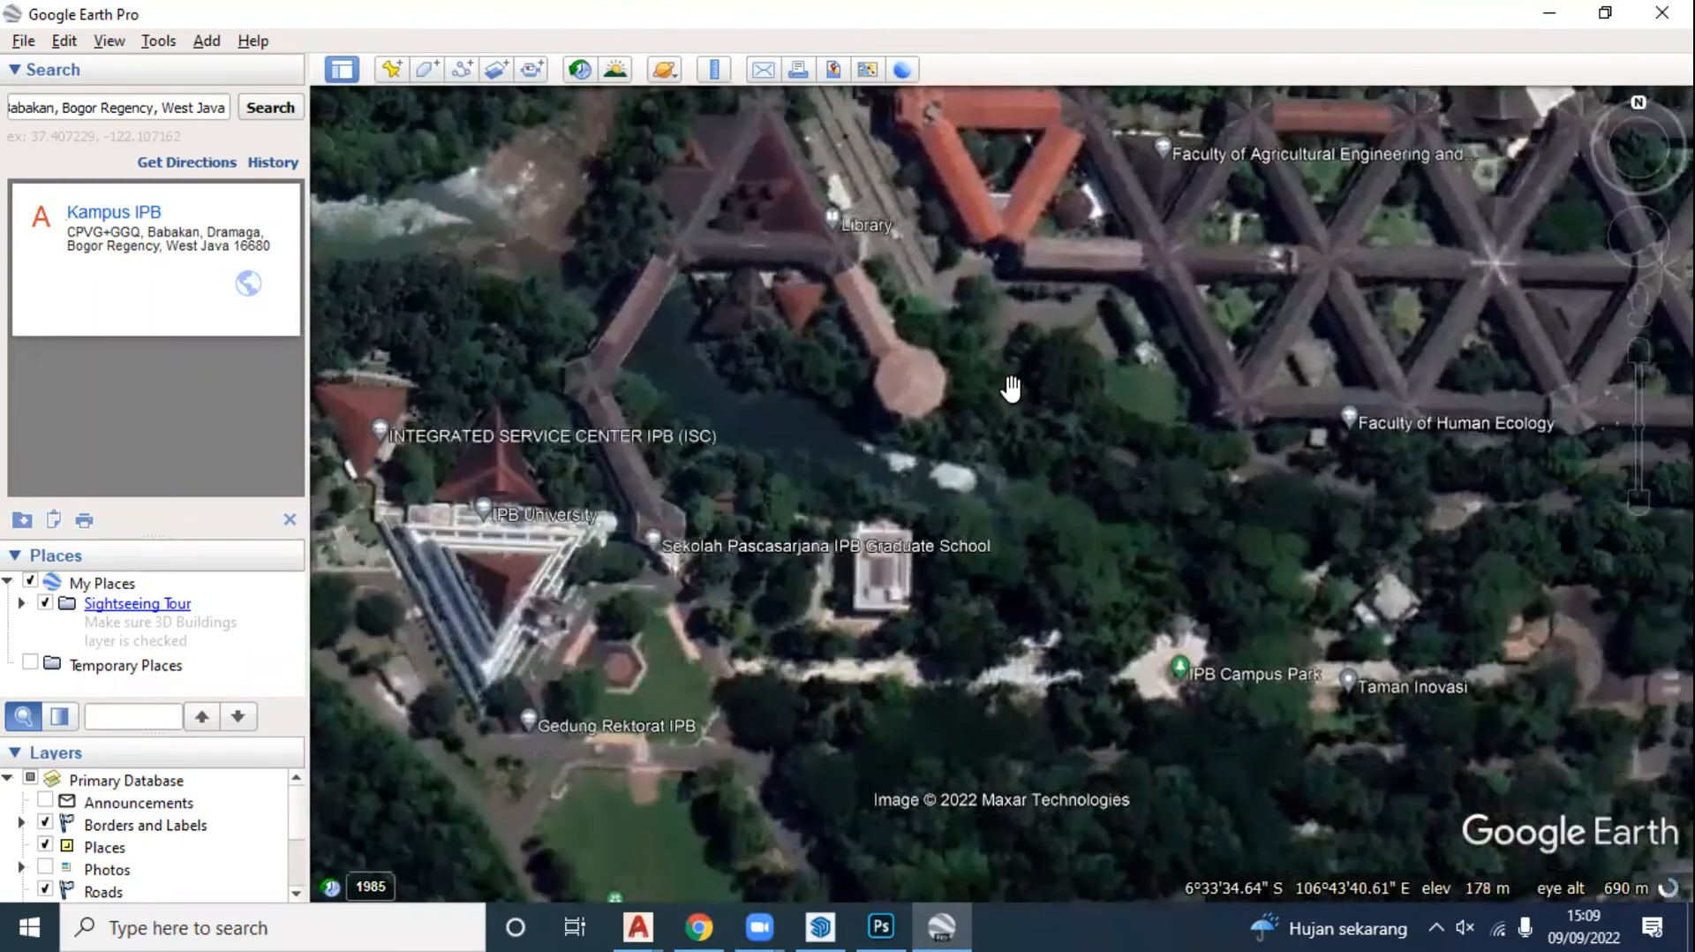
scroll(1011, 389, down, 2)
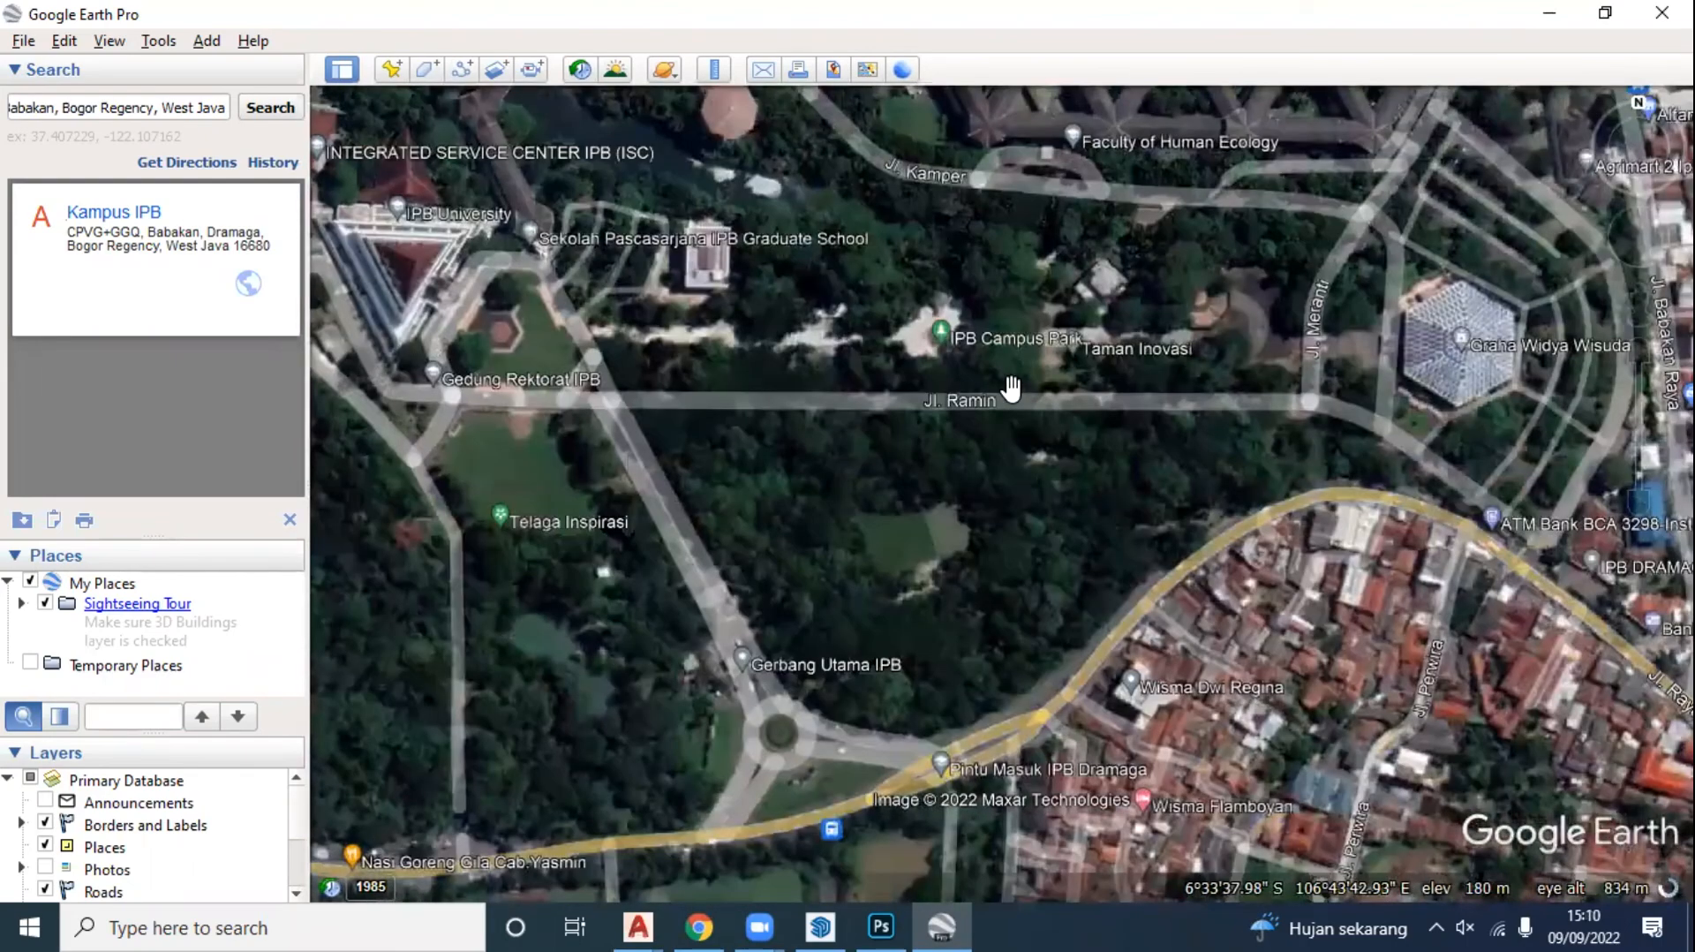
scroll(1030, 348, up, 1)
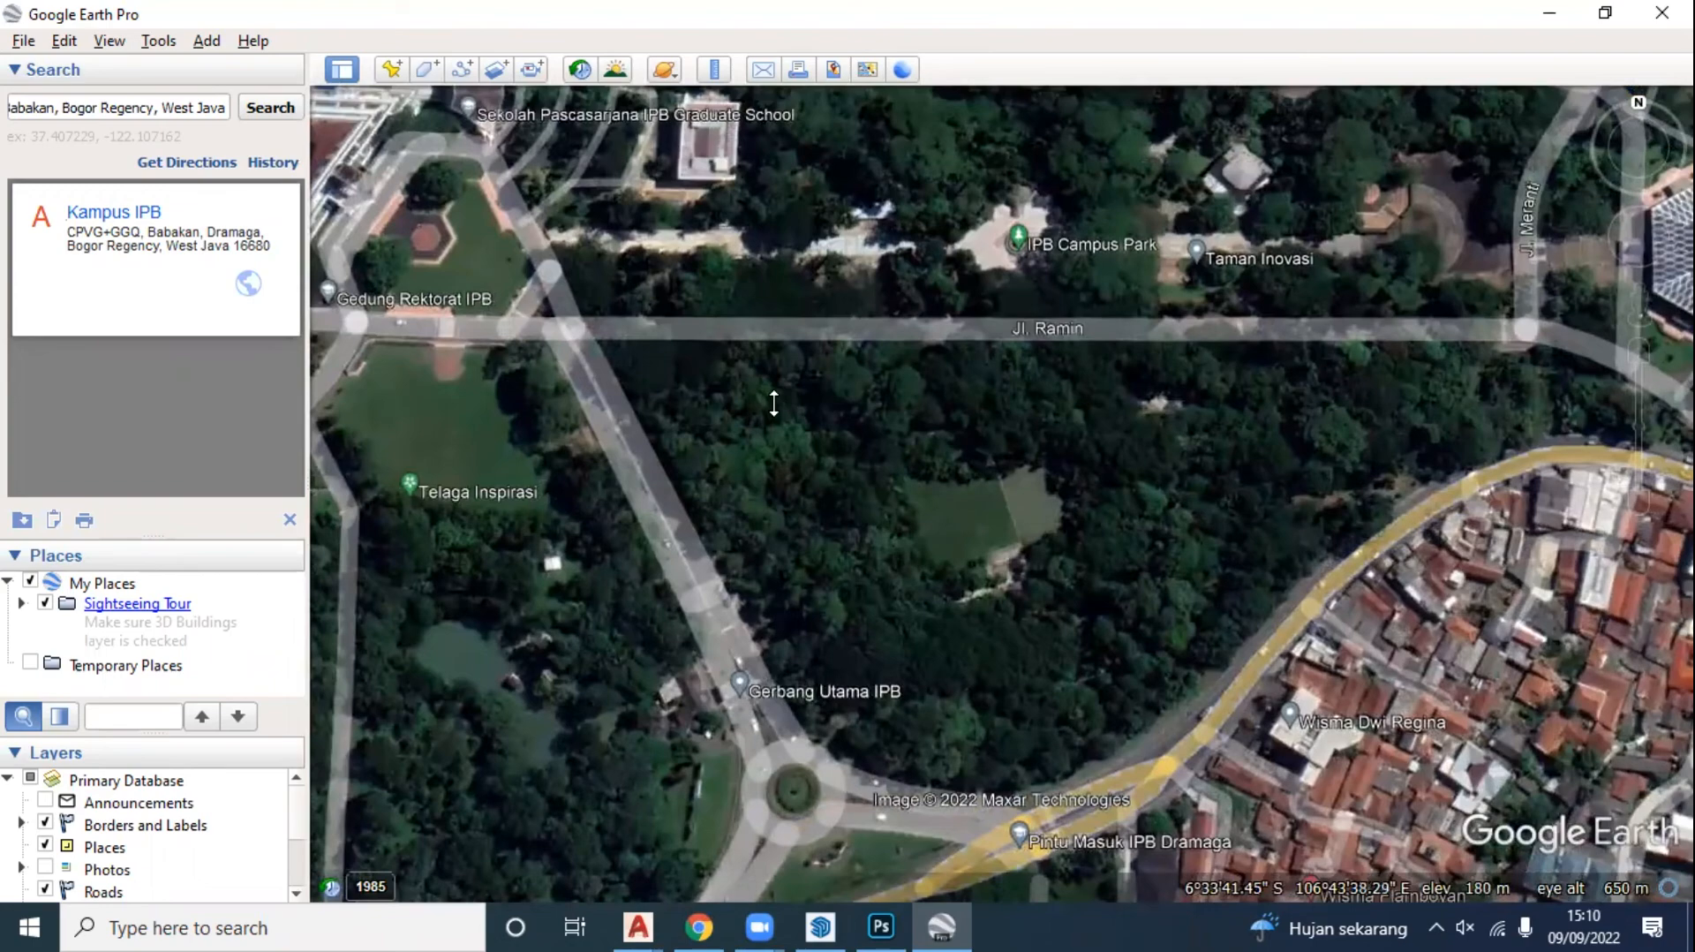
middle_drag(774, 403, 760, 378)
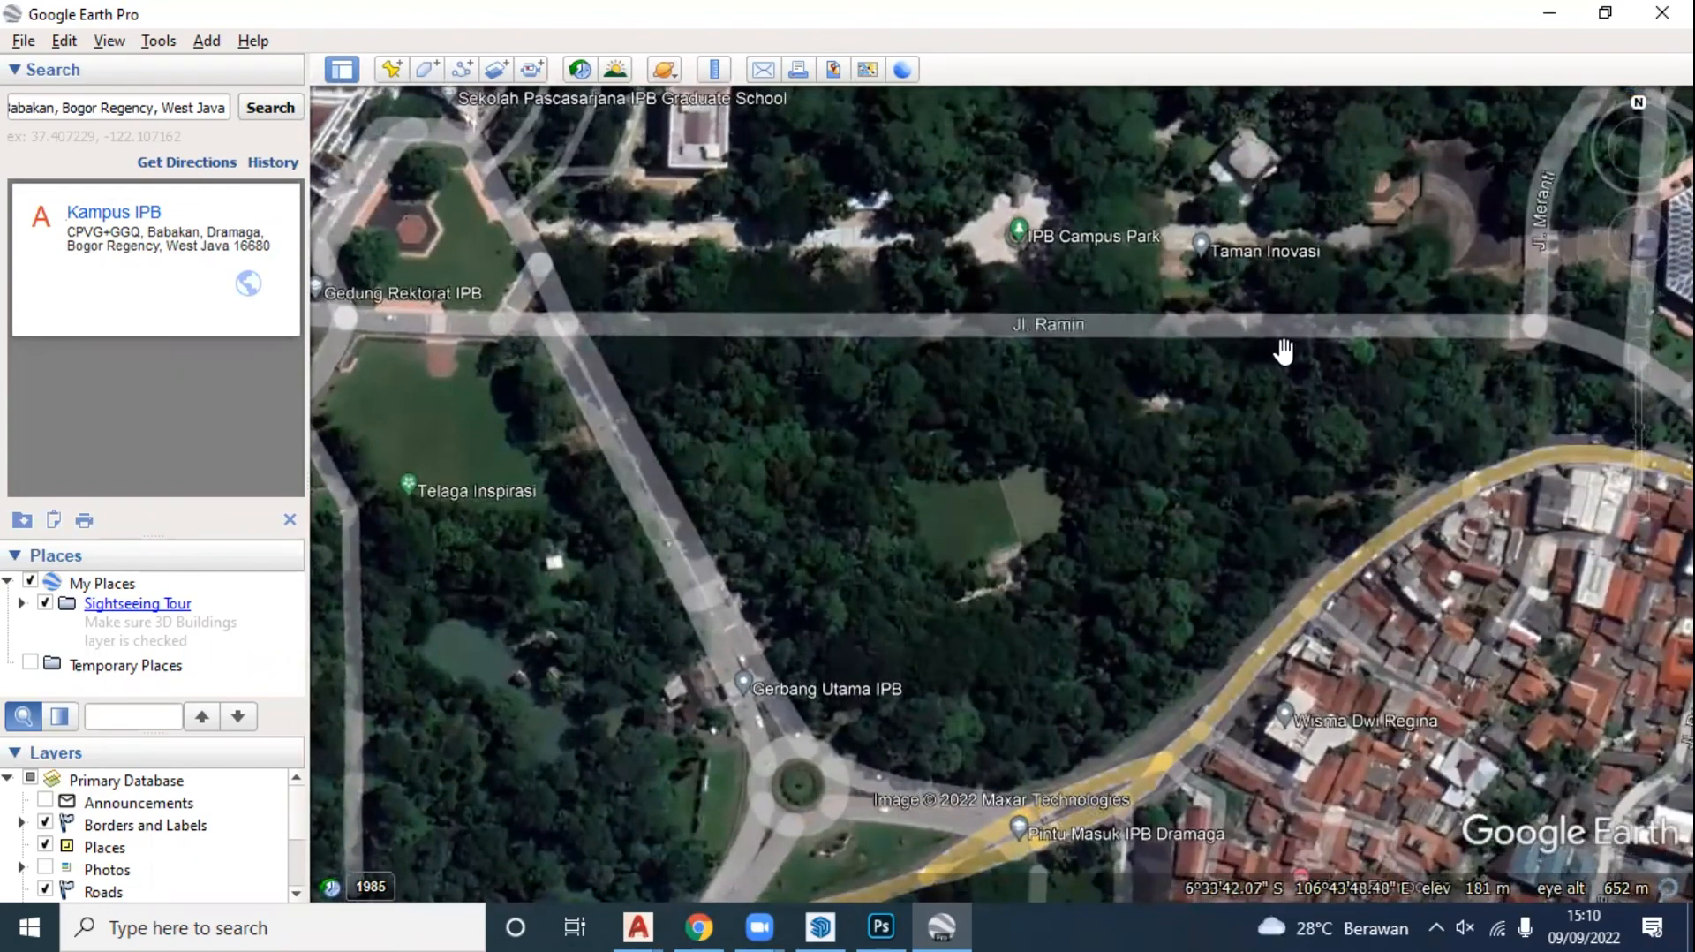
click(1638, 103)
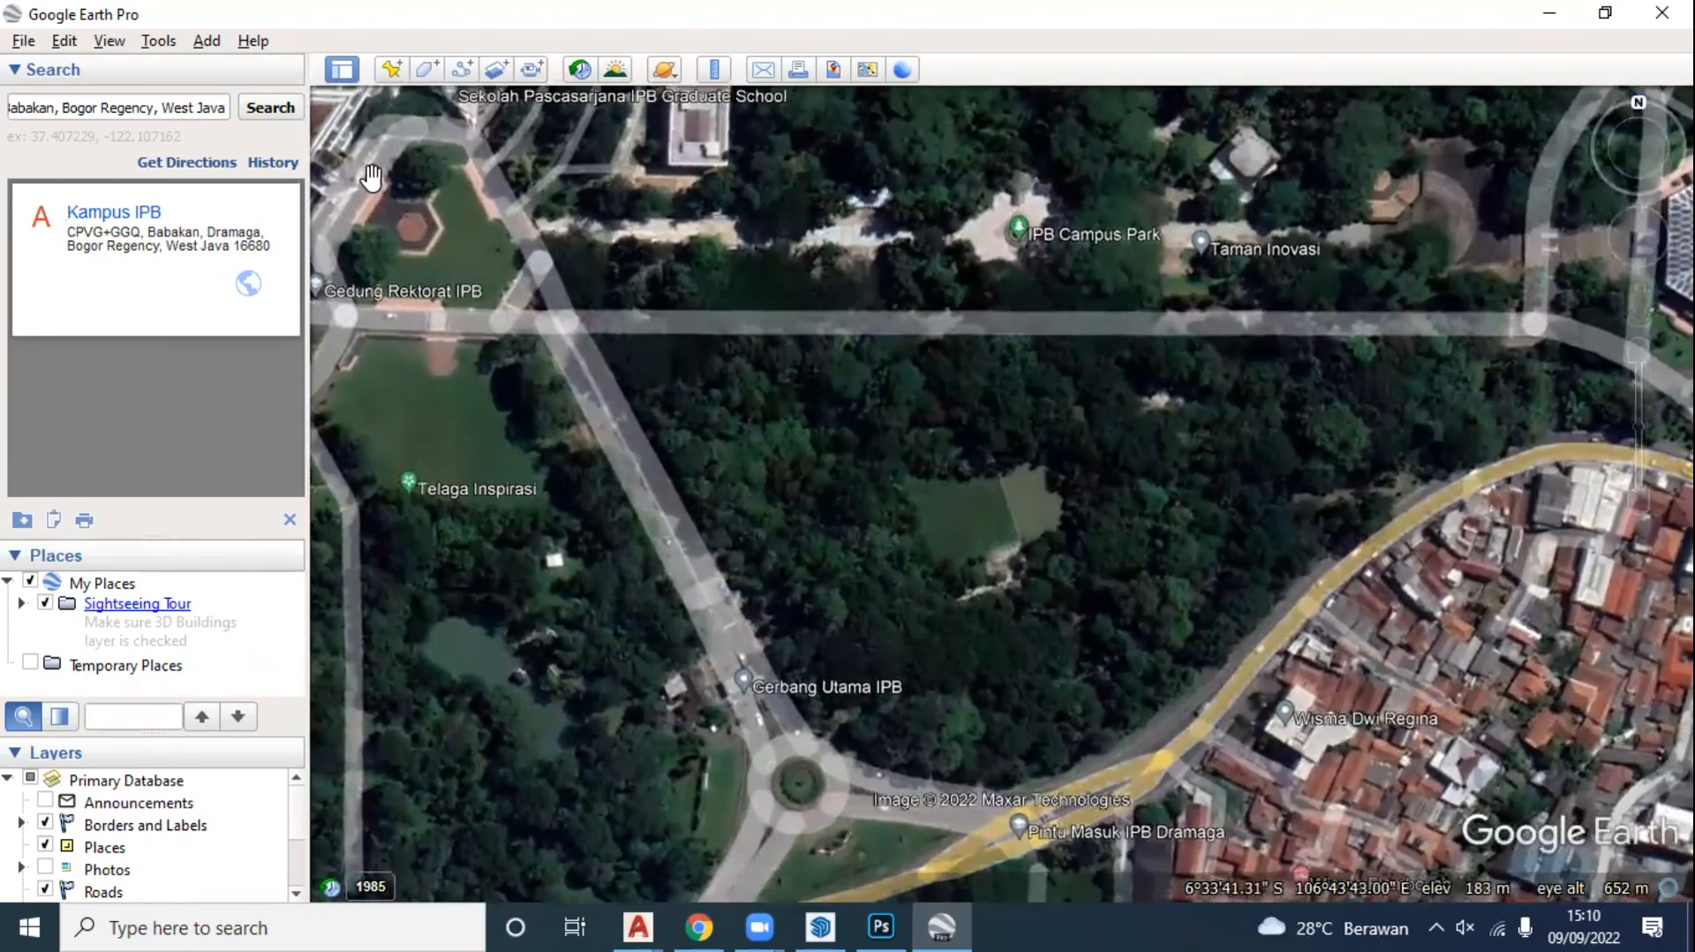
key(Right)
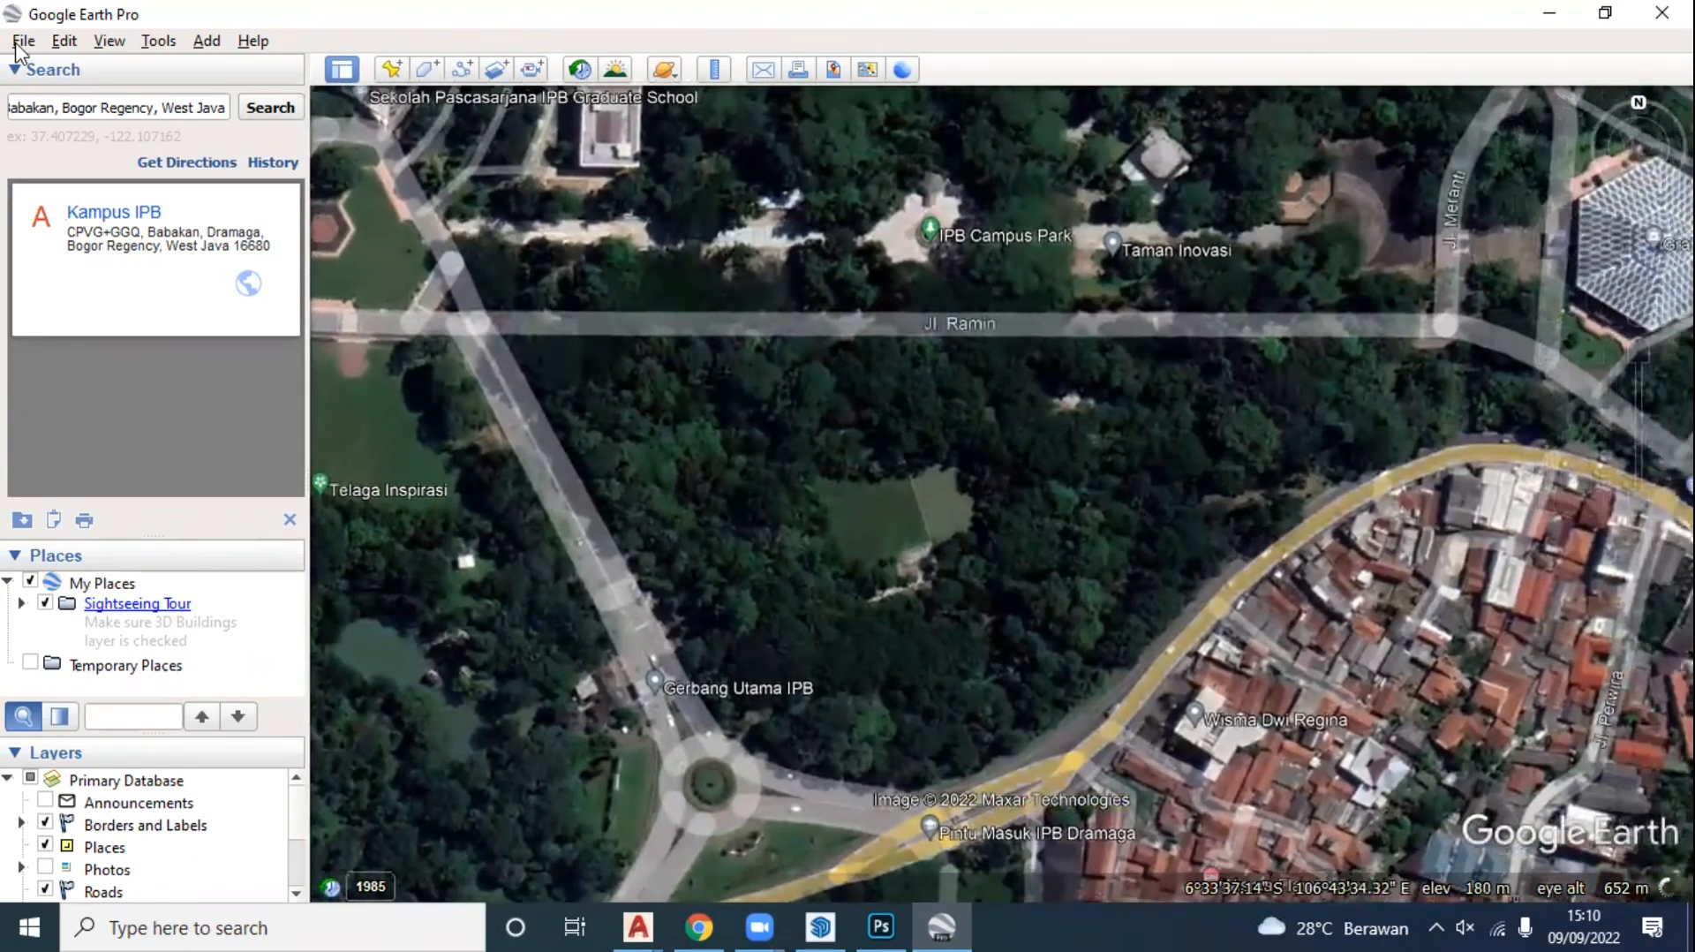
Step: Set up the current view for saving as an image, with map title "arboretum ipb" and description "tugas"
click(22, 42)
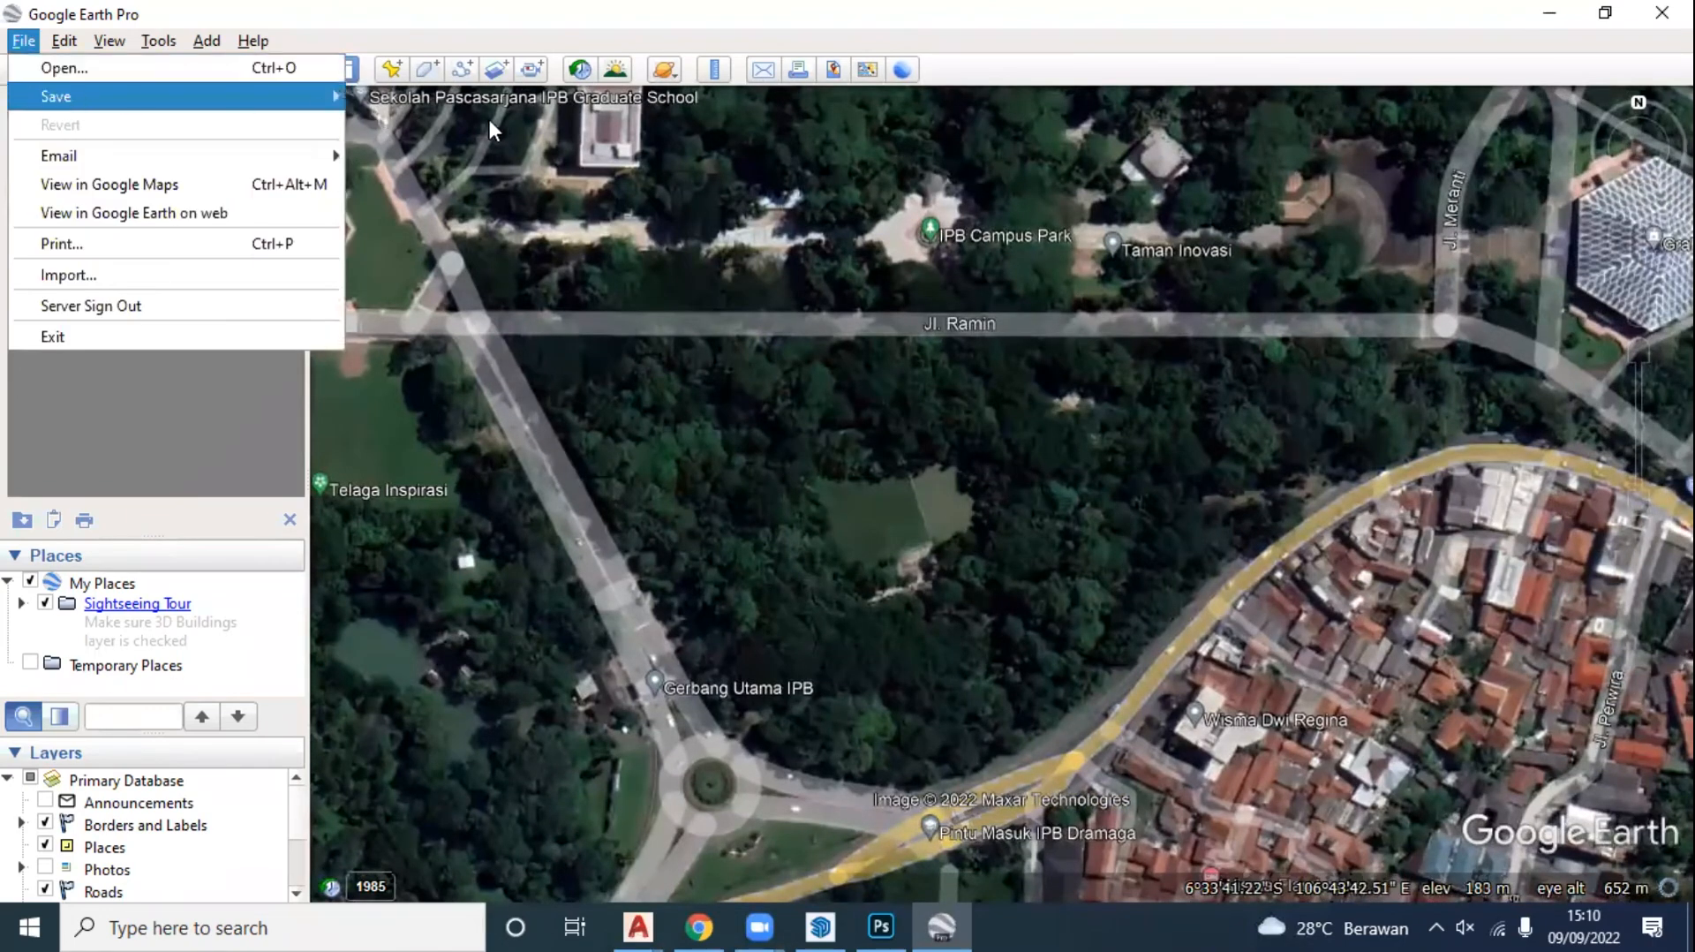
mouse_move(177, 96)
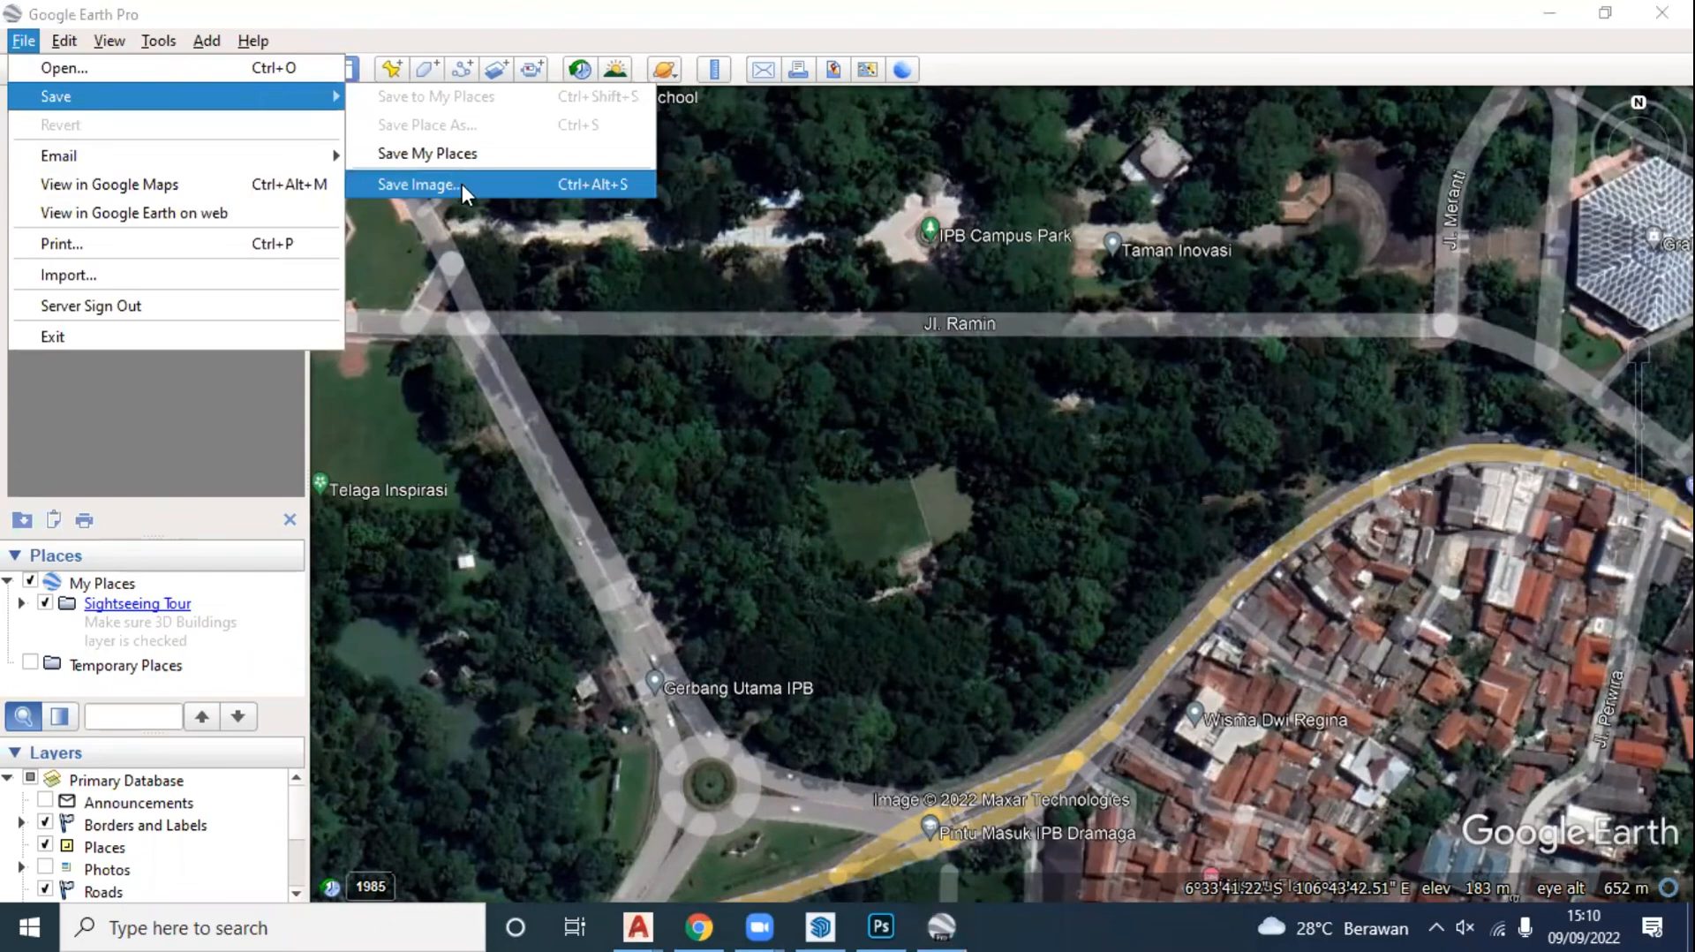
click(462, 183)
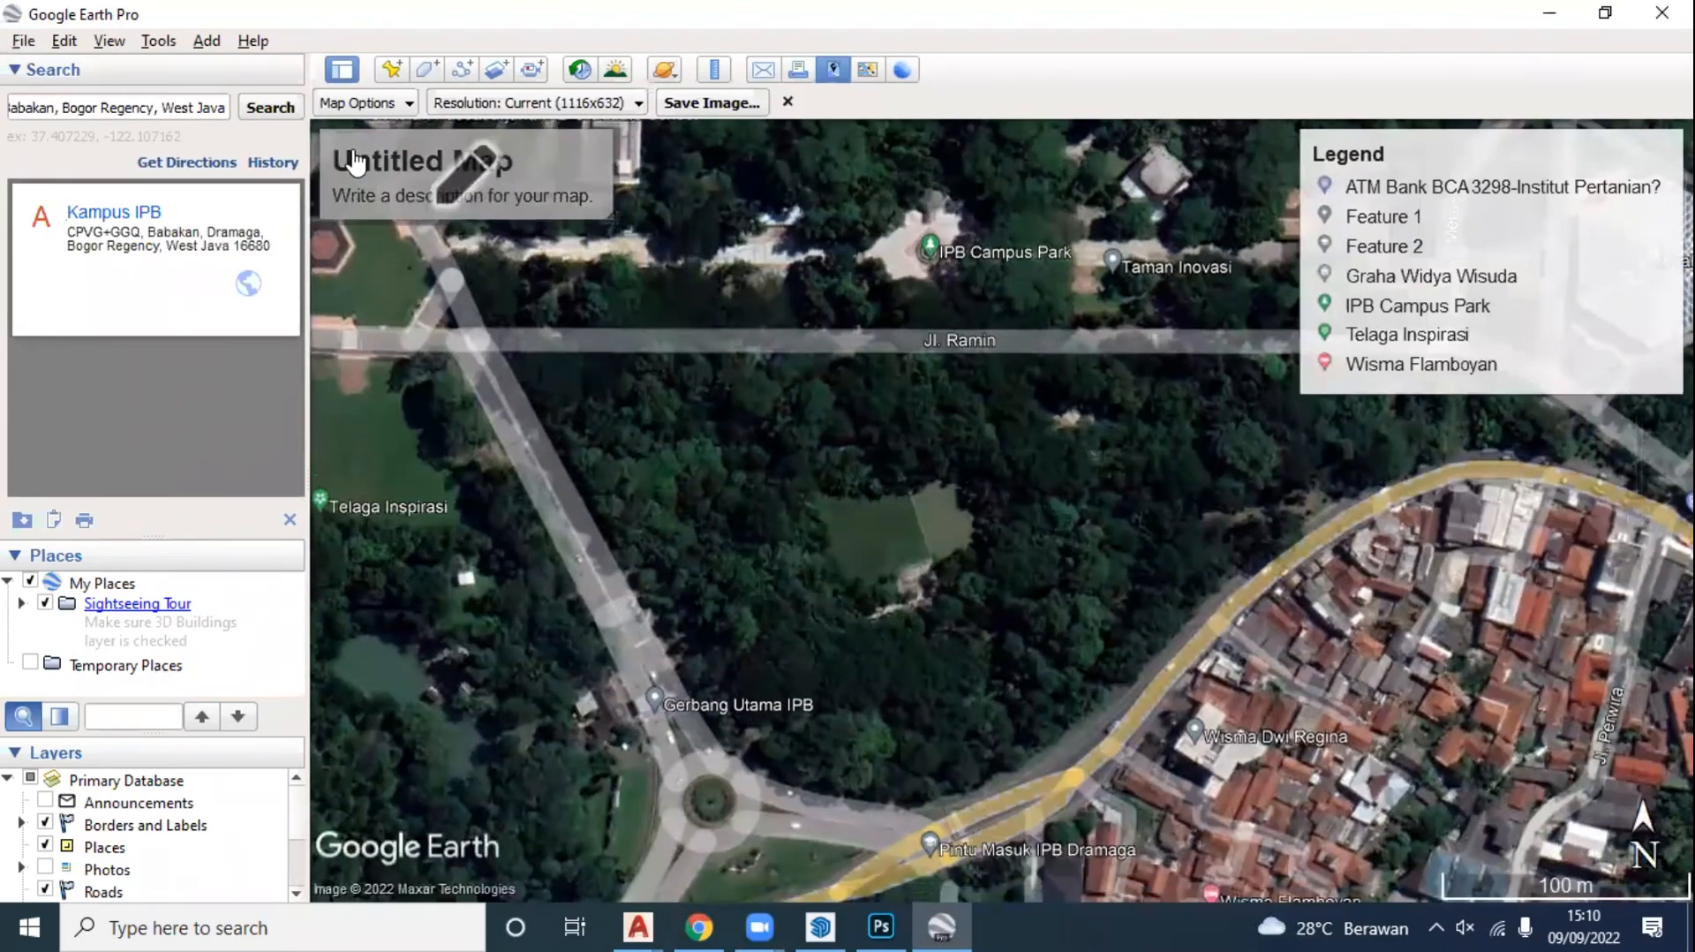
click(355, 162)
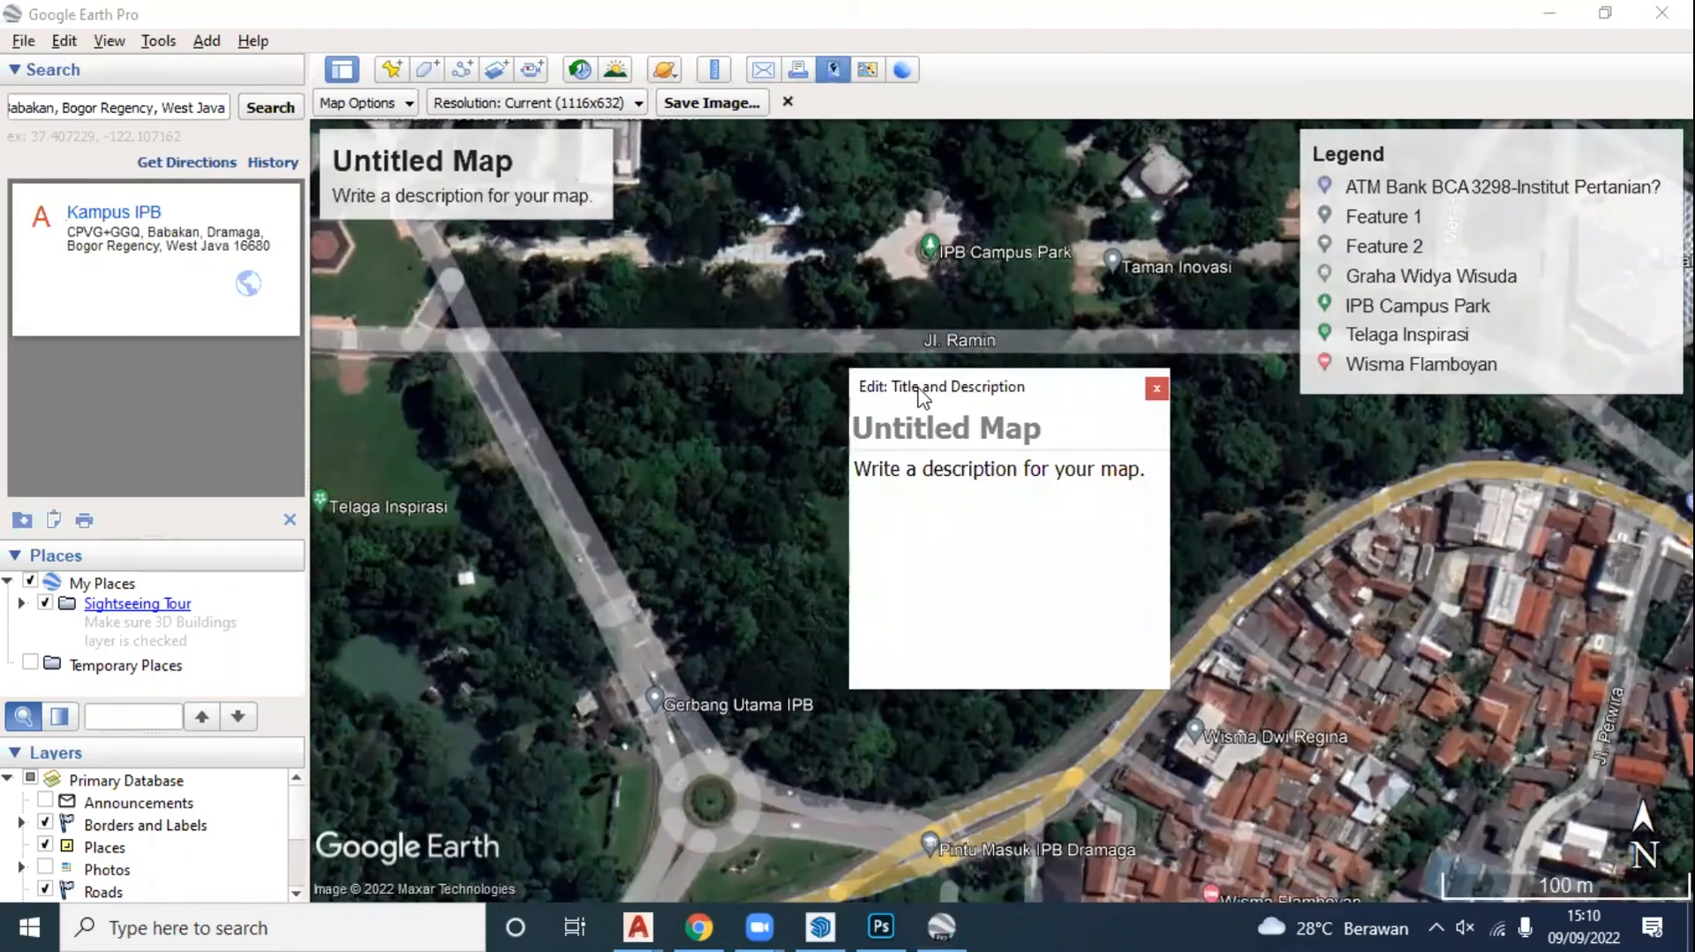
text(arb)
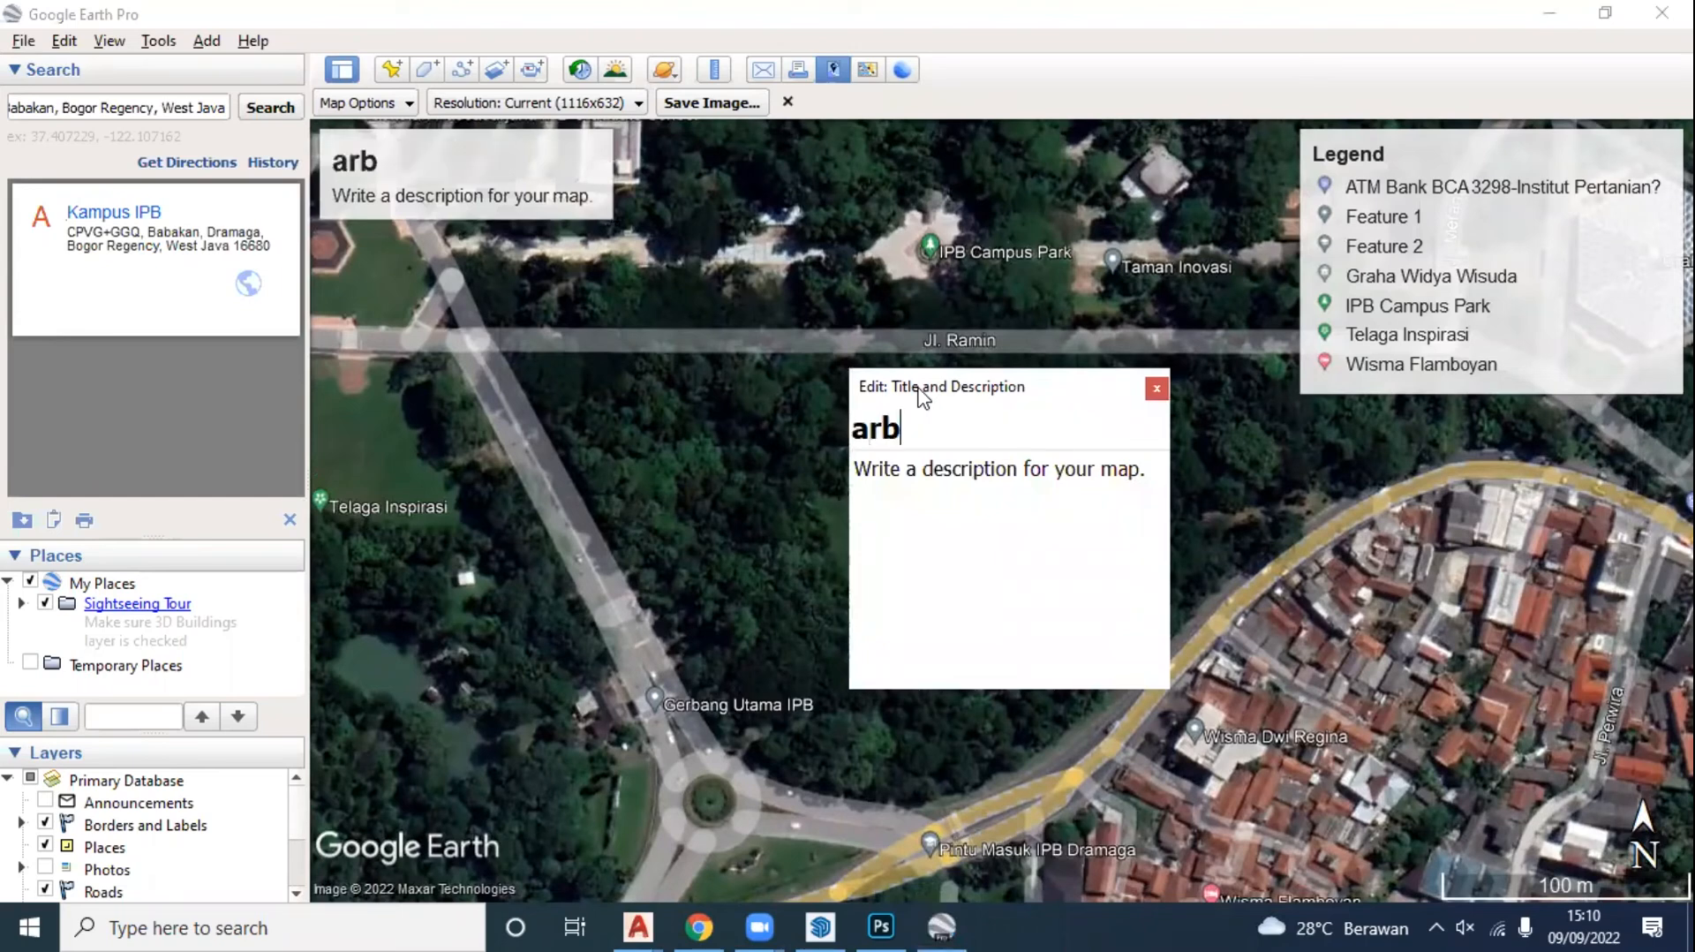
text(oretum ipb )
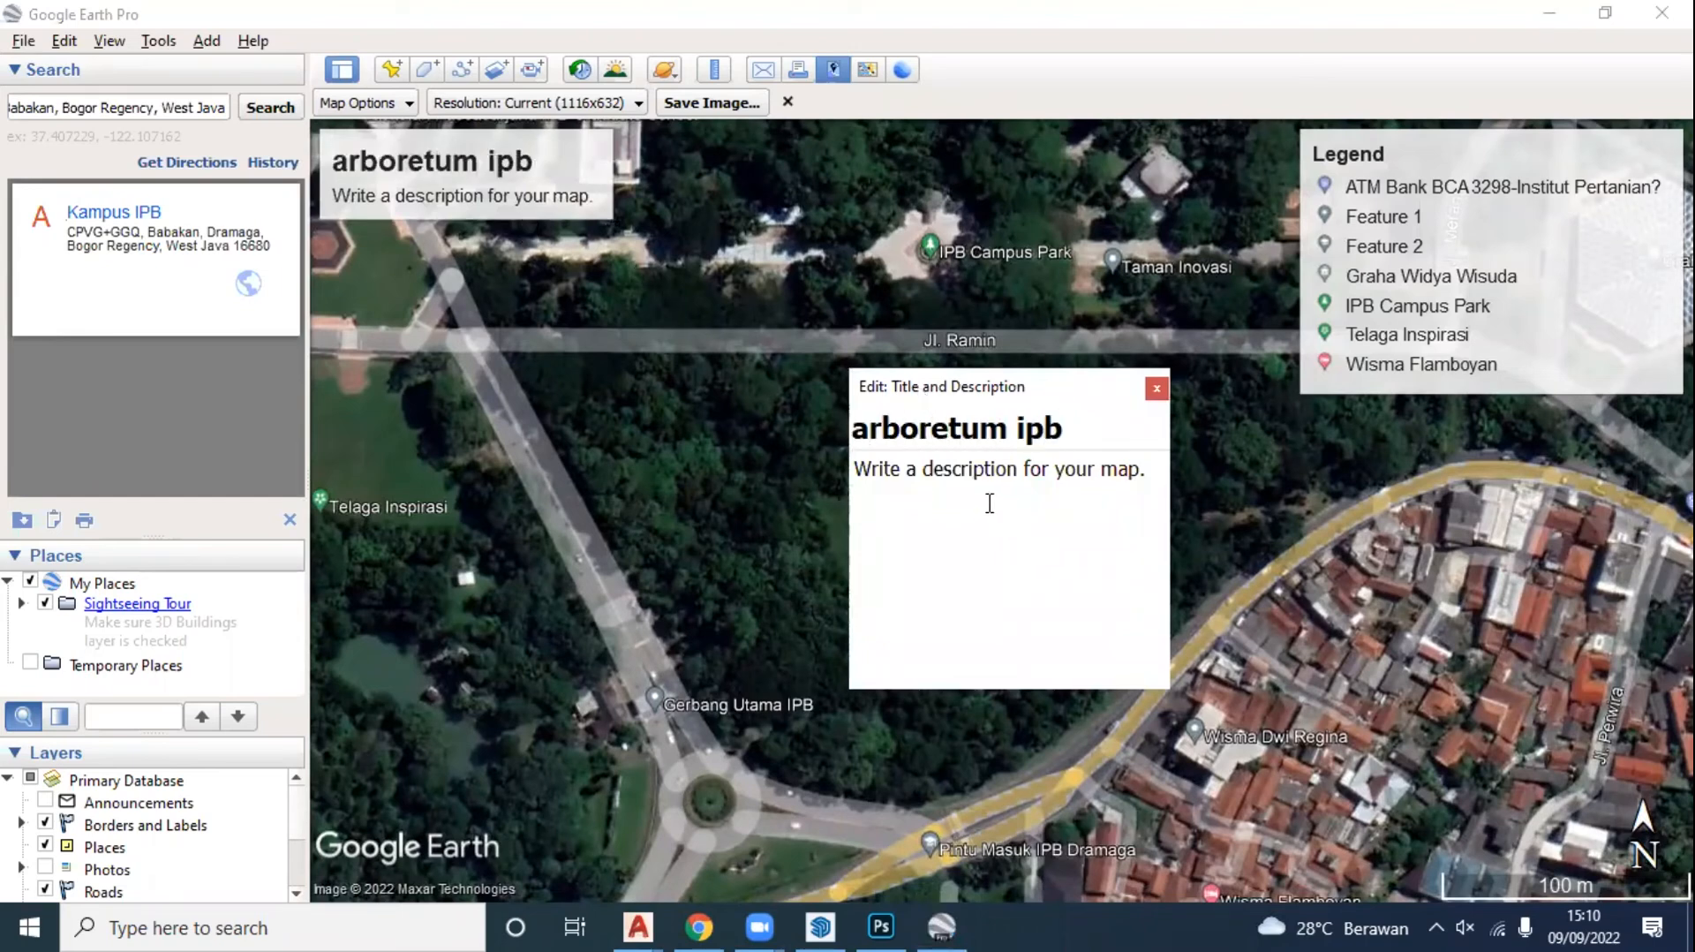
text(tugas)
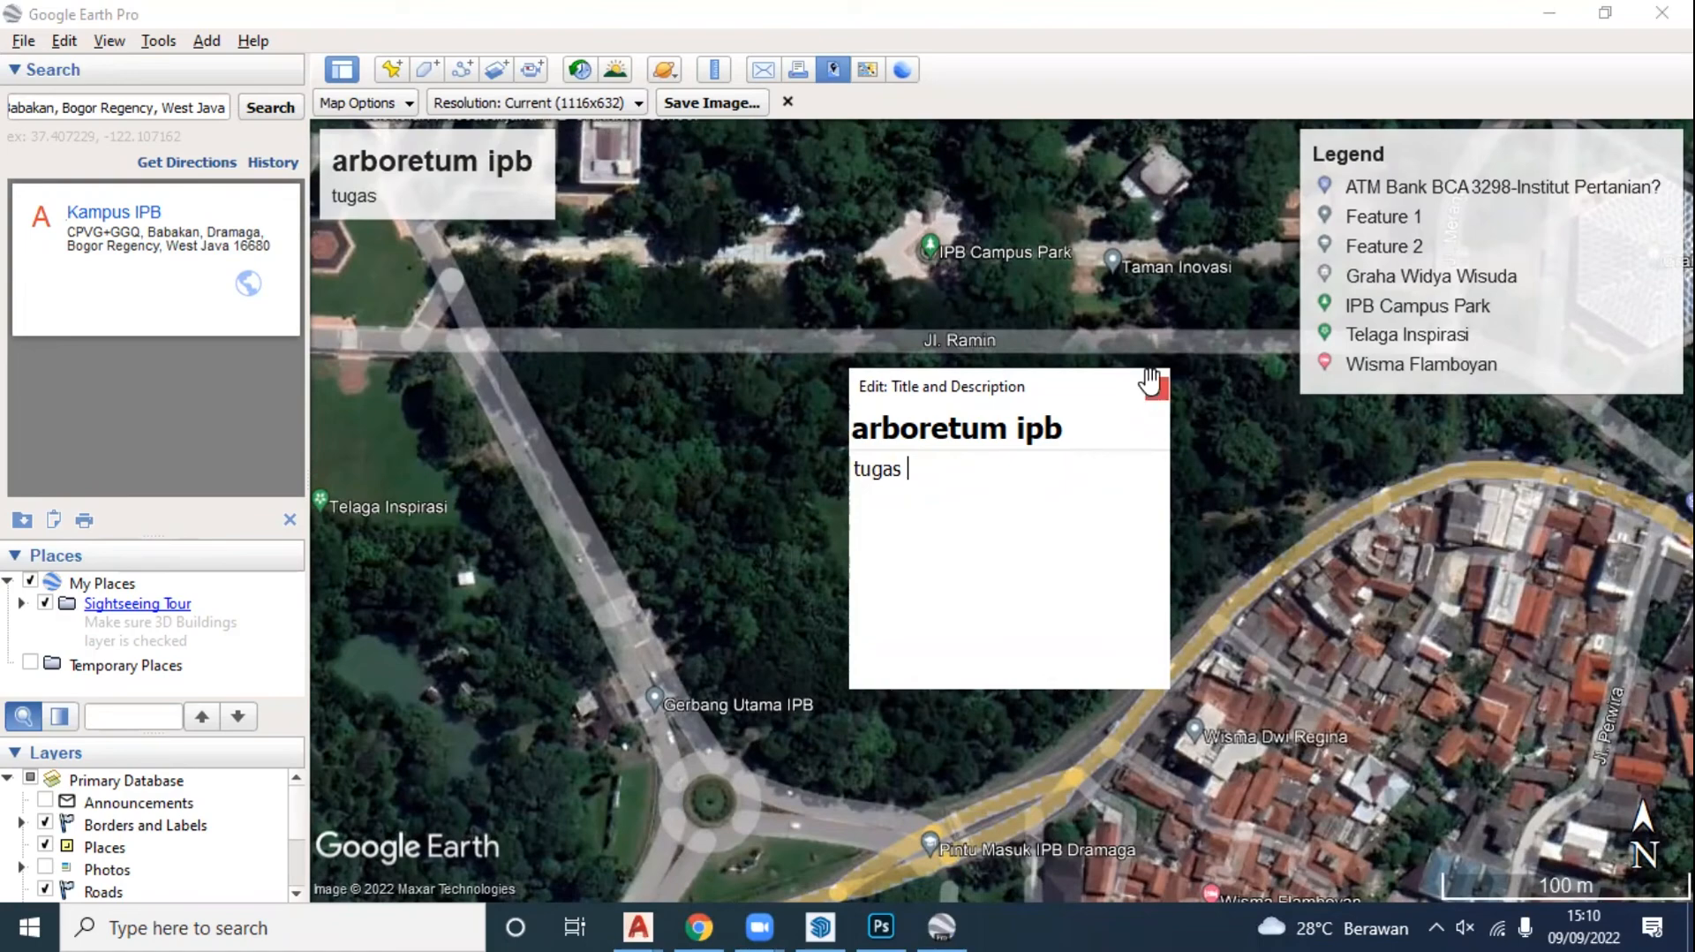
click(1157, 388)
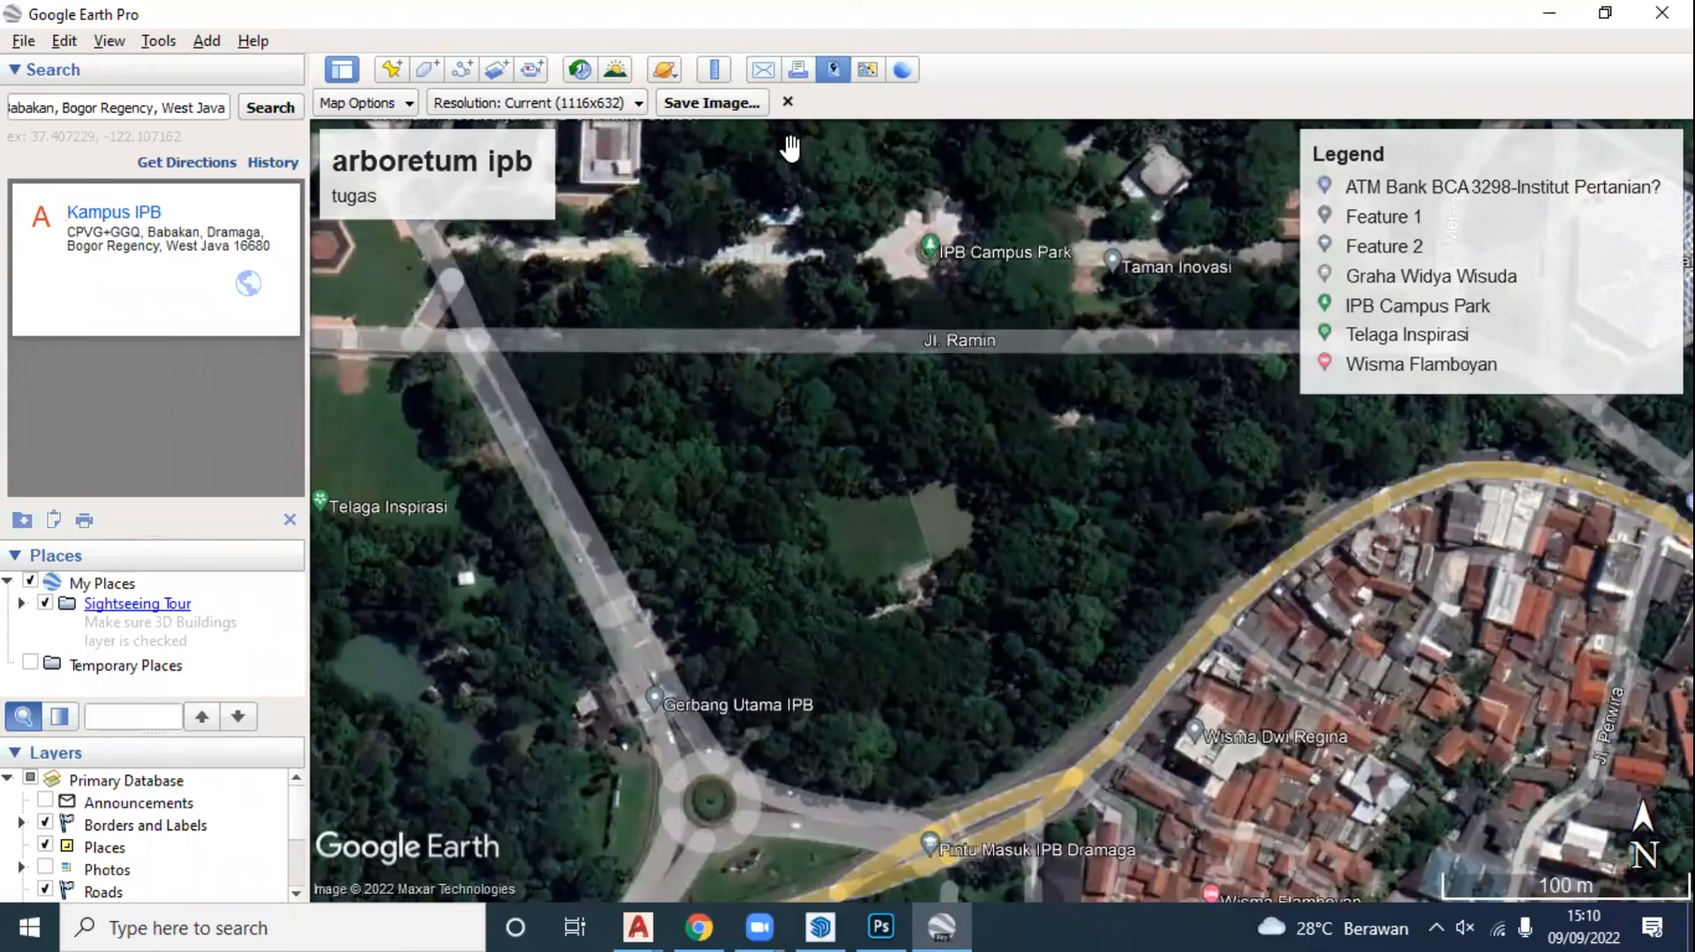
Step: Save the map image as JPEG "latihan minggu 3b" in the TA 2022 2023 folder under ARL1301 APKOM on drive D
key(Return)
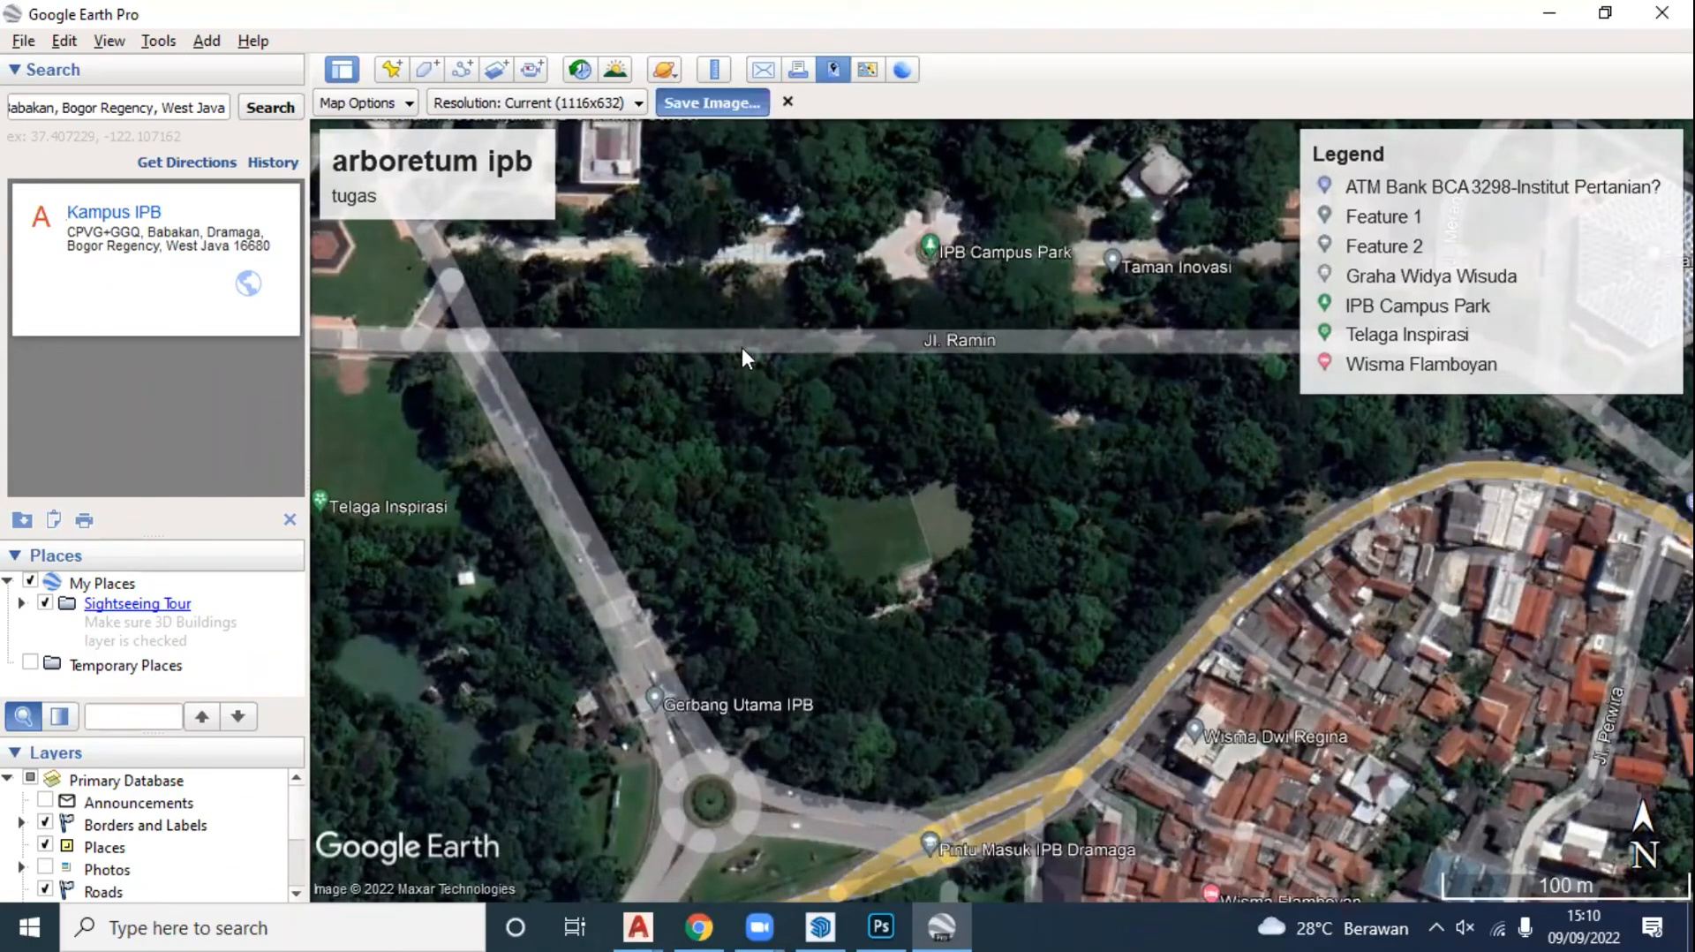
click(417, 452)
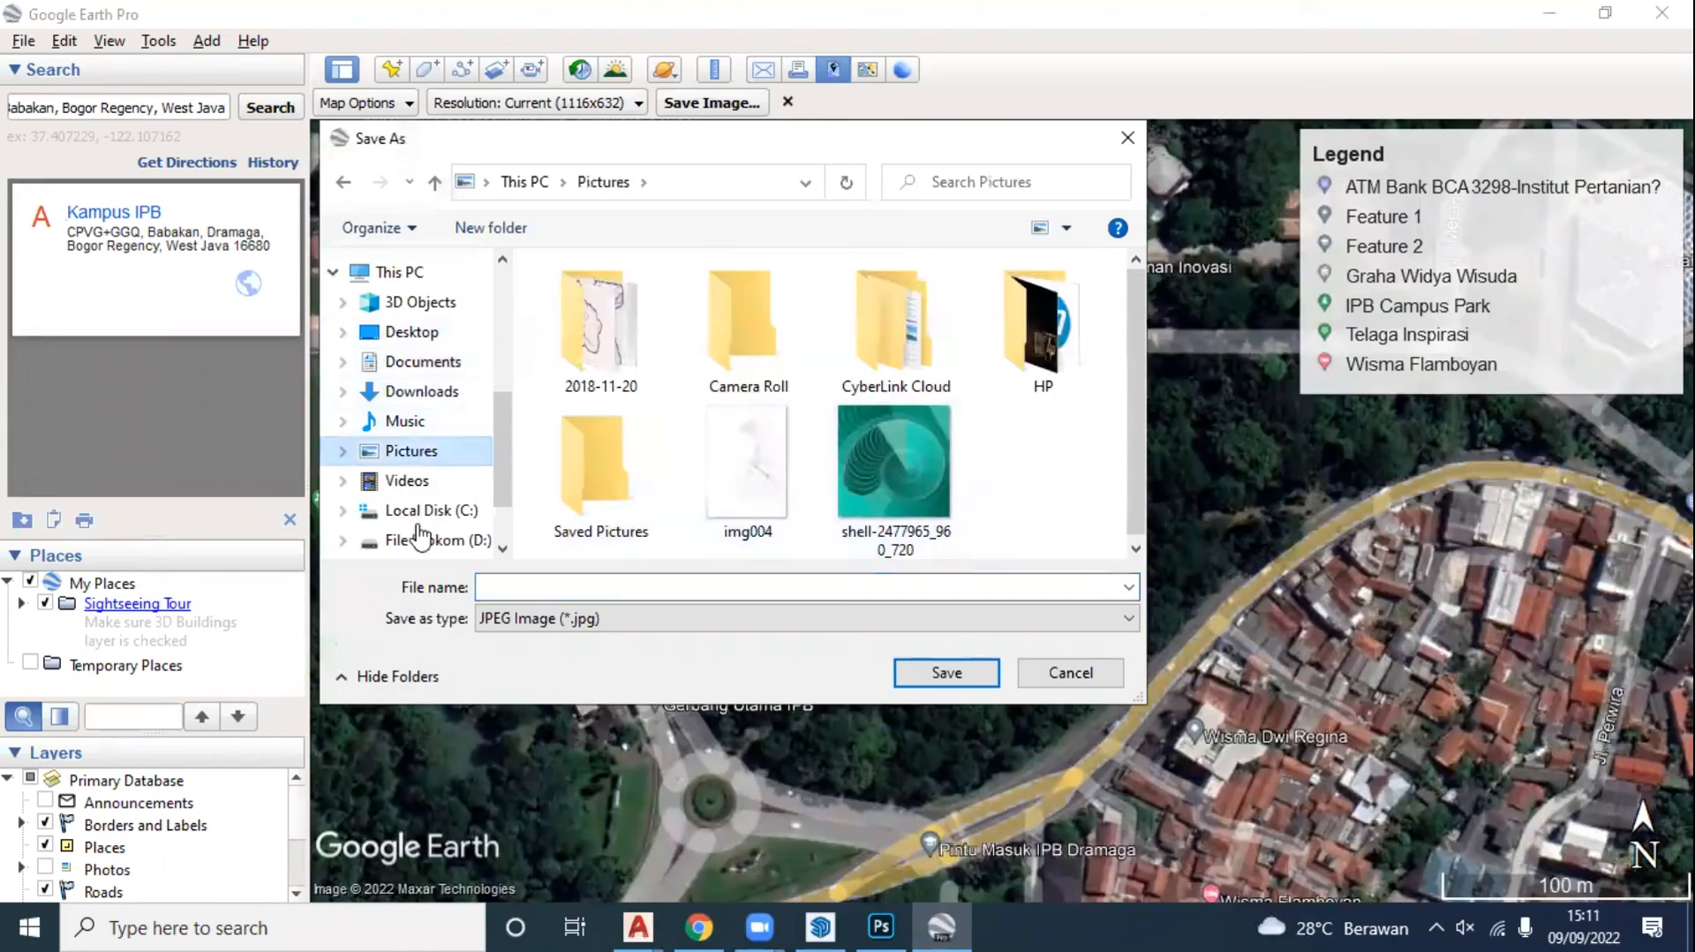
click(424, 540)
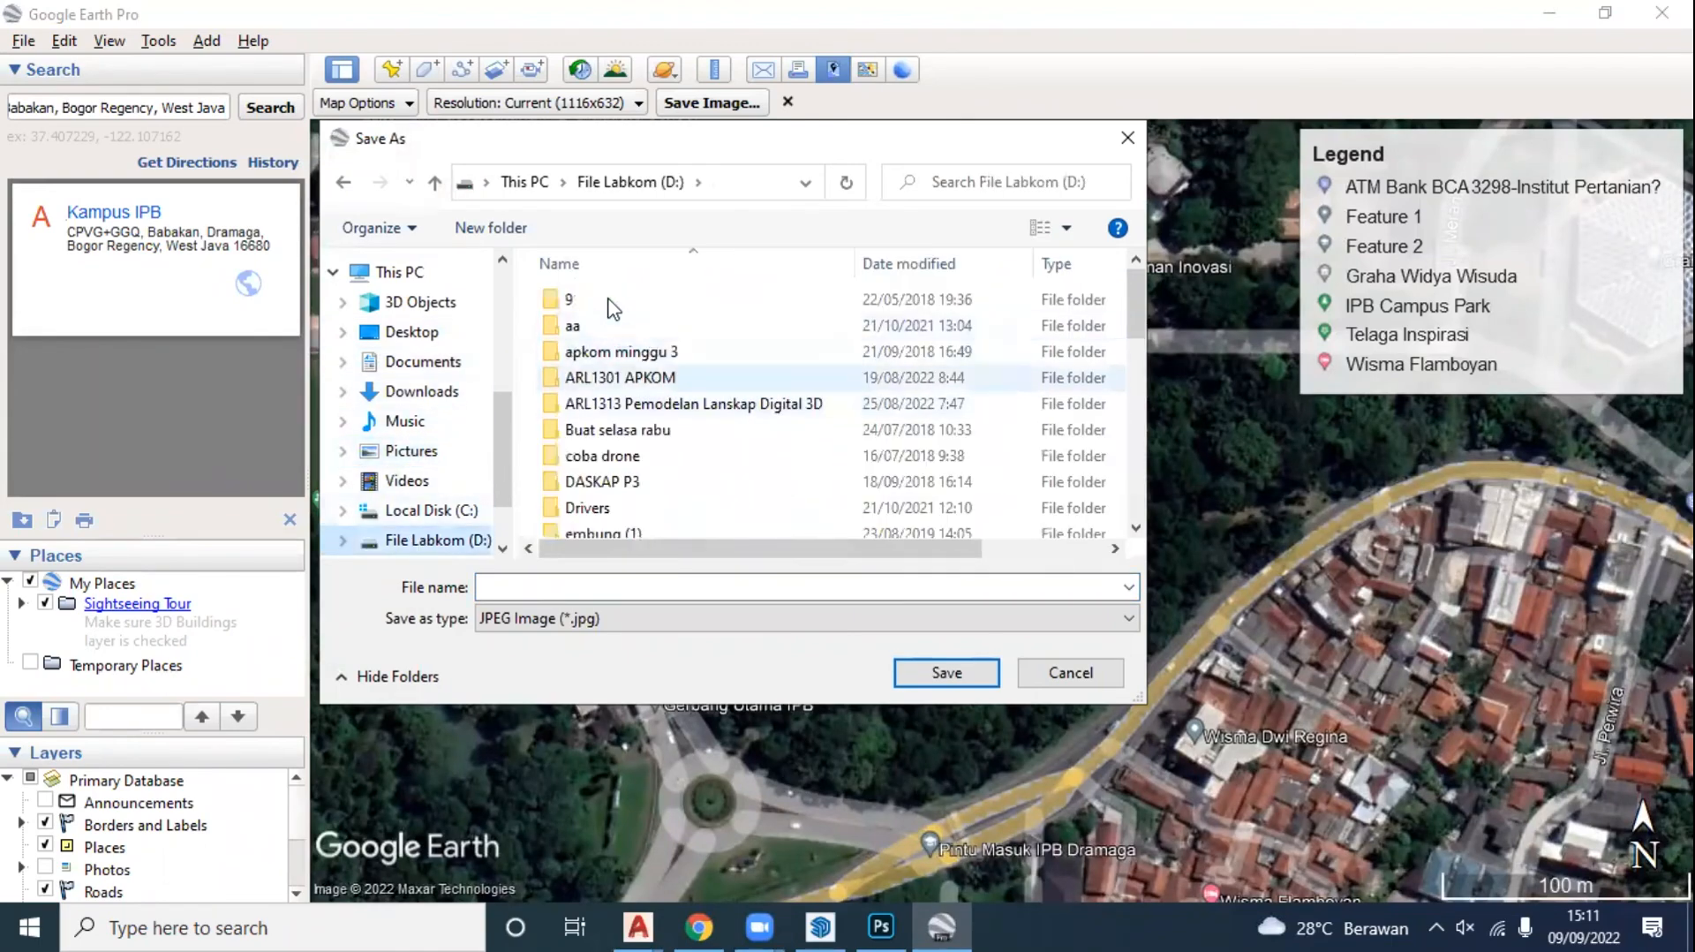
double_click(613, 375)
double_click(622, 302)
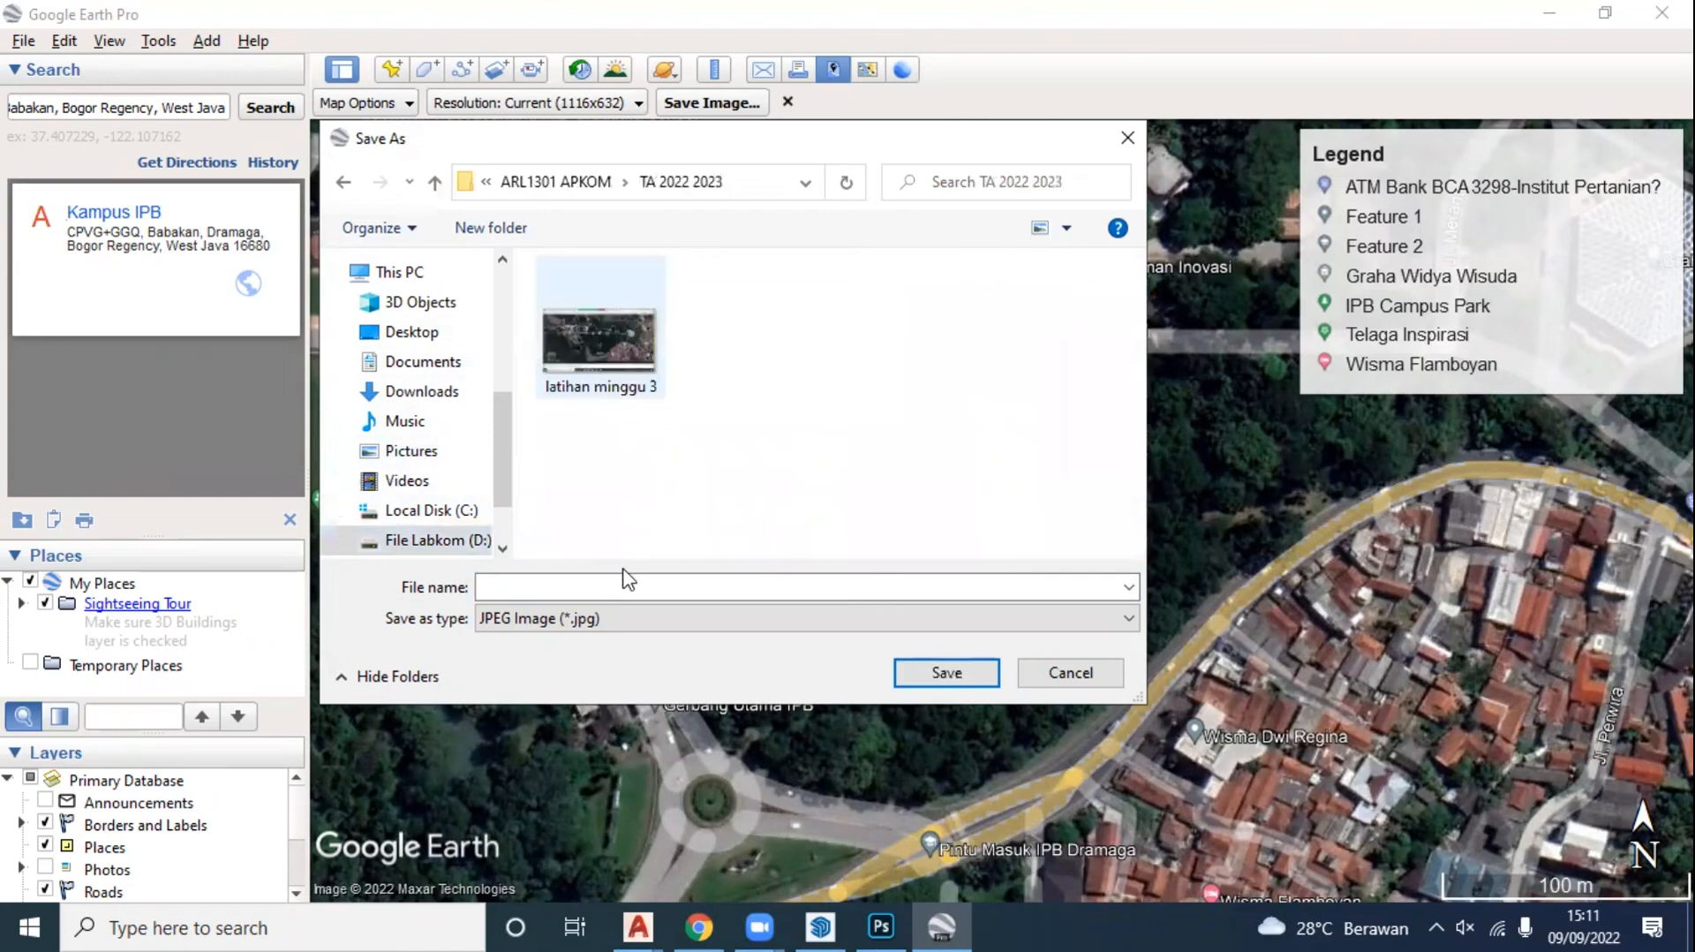
click(680, 594)
click(683, 597)
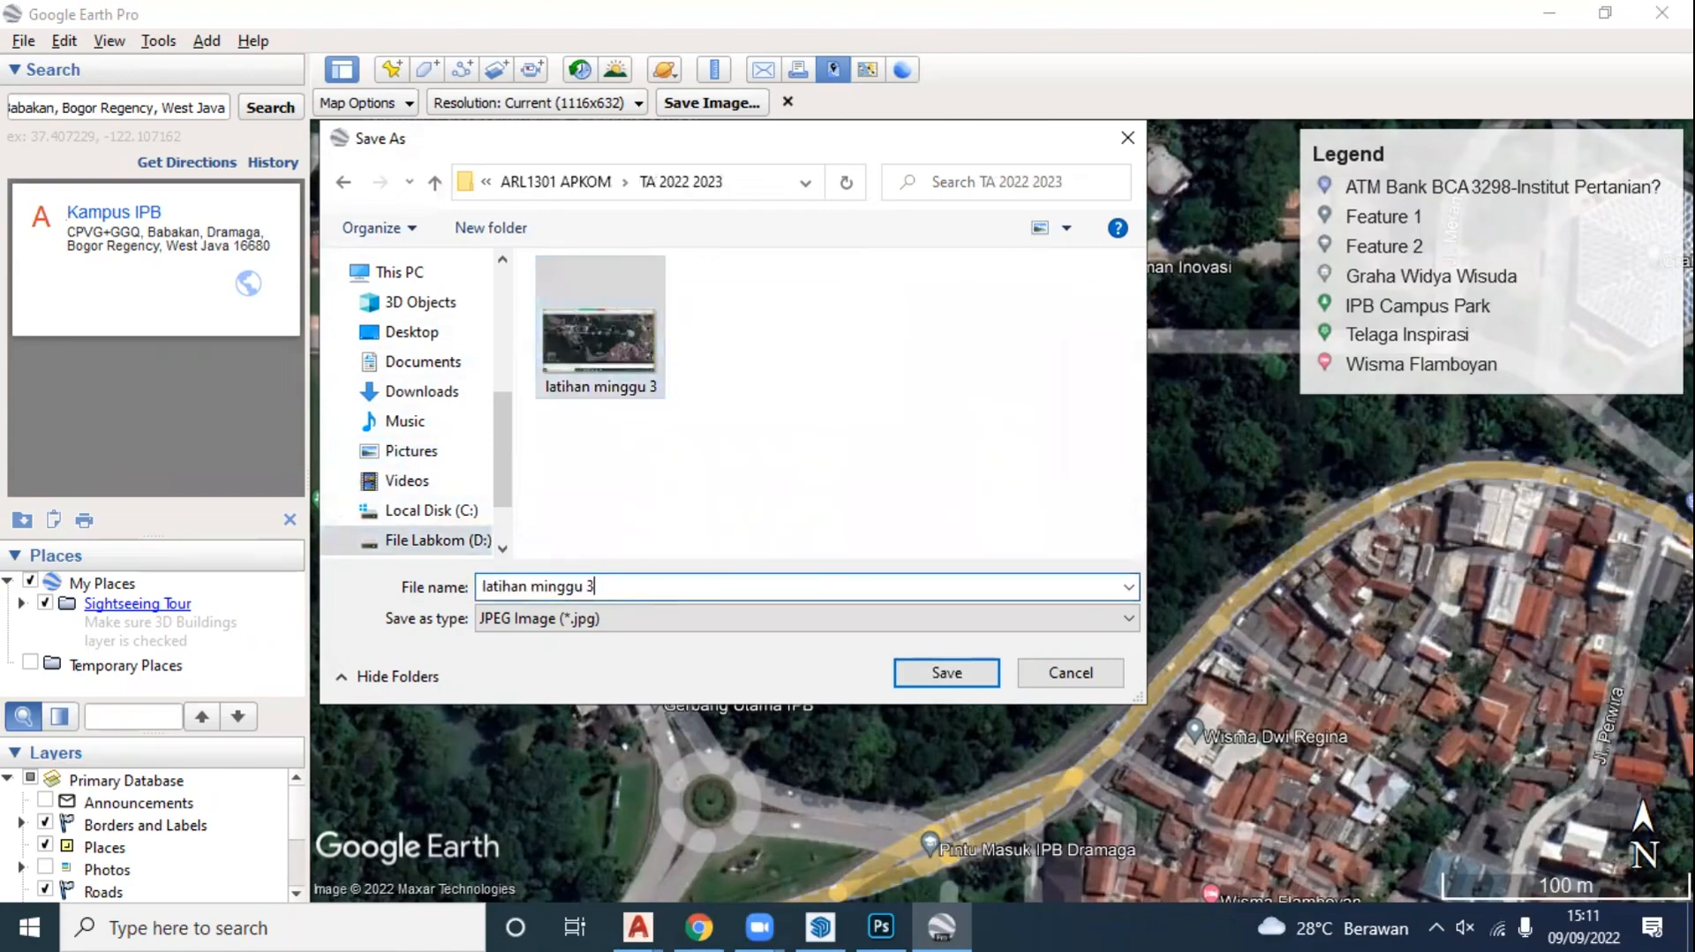
text(b)
click(945, 673)
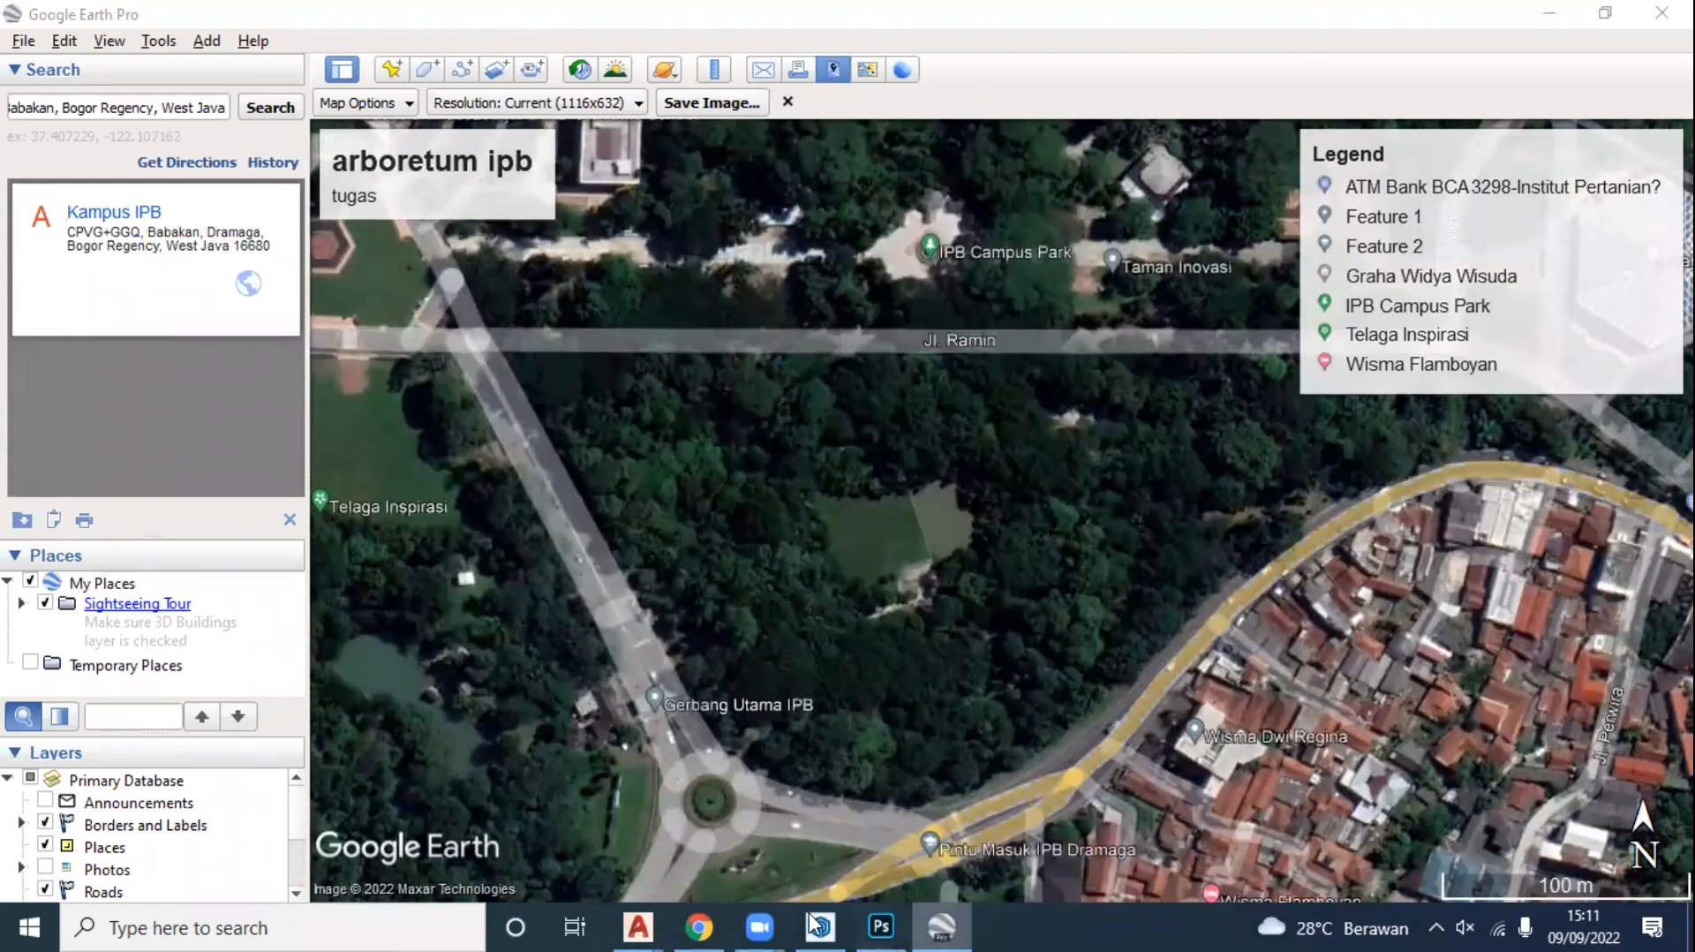
Step: Switch to the AutoCAD drawing minggu 3 kelas p2b and attach the image "latihan minggu 3b" beside the traced image at scale 1
mouse_move(638, 928)
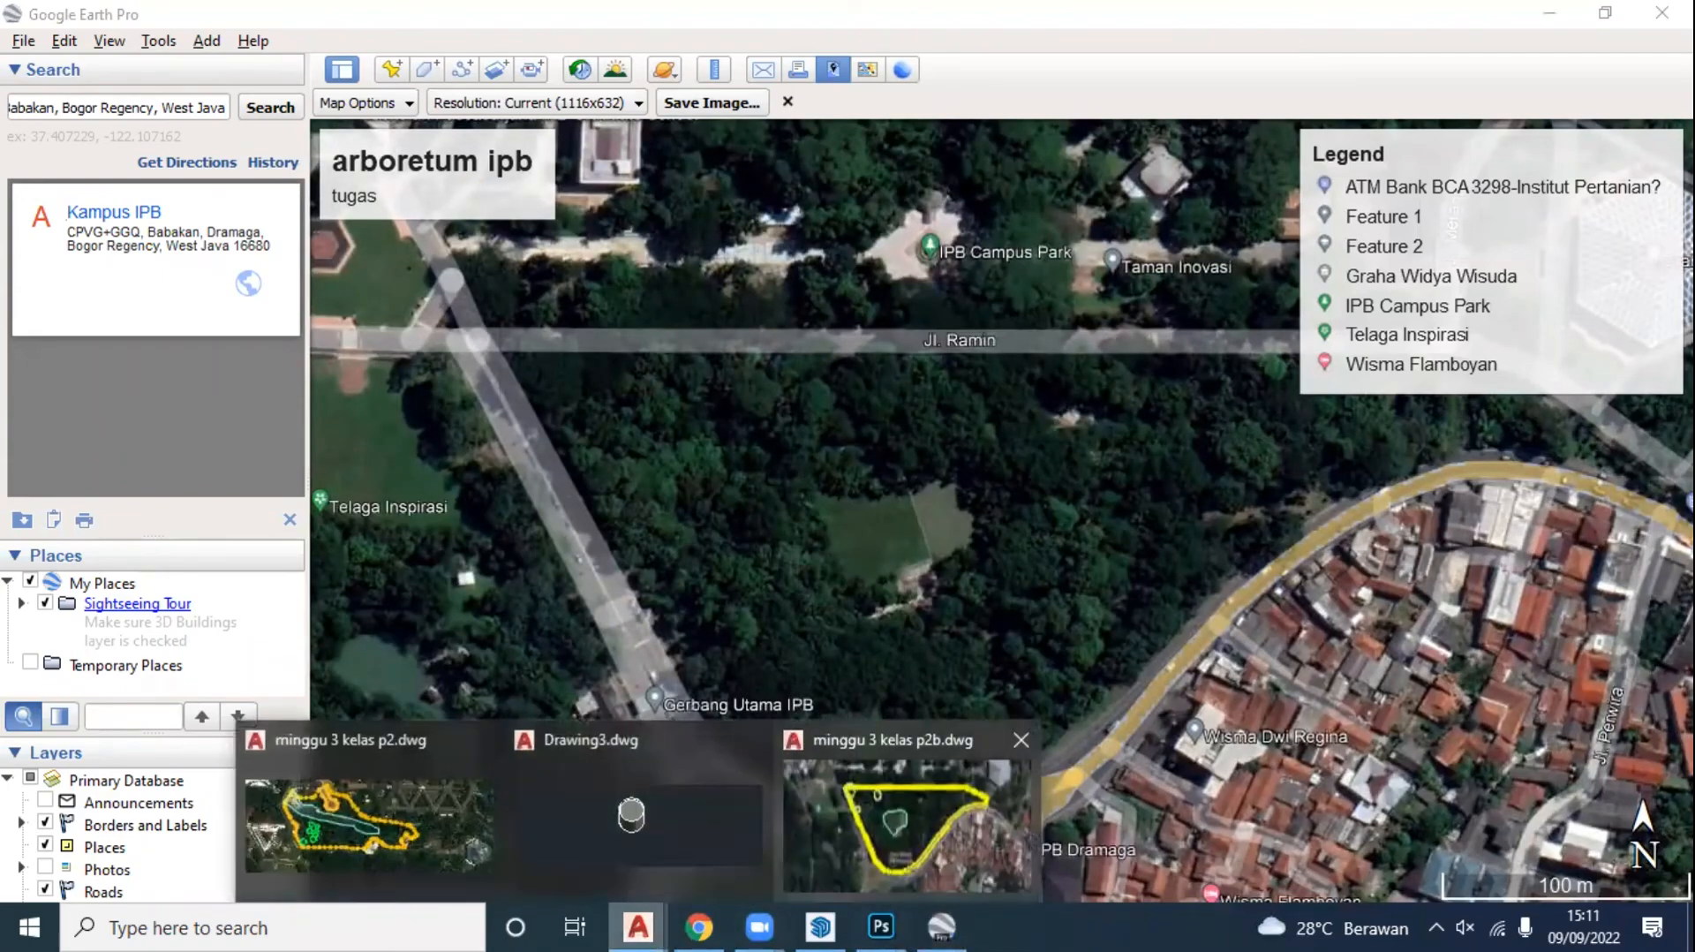
click(907, 825)
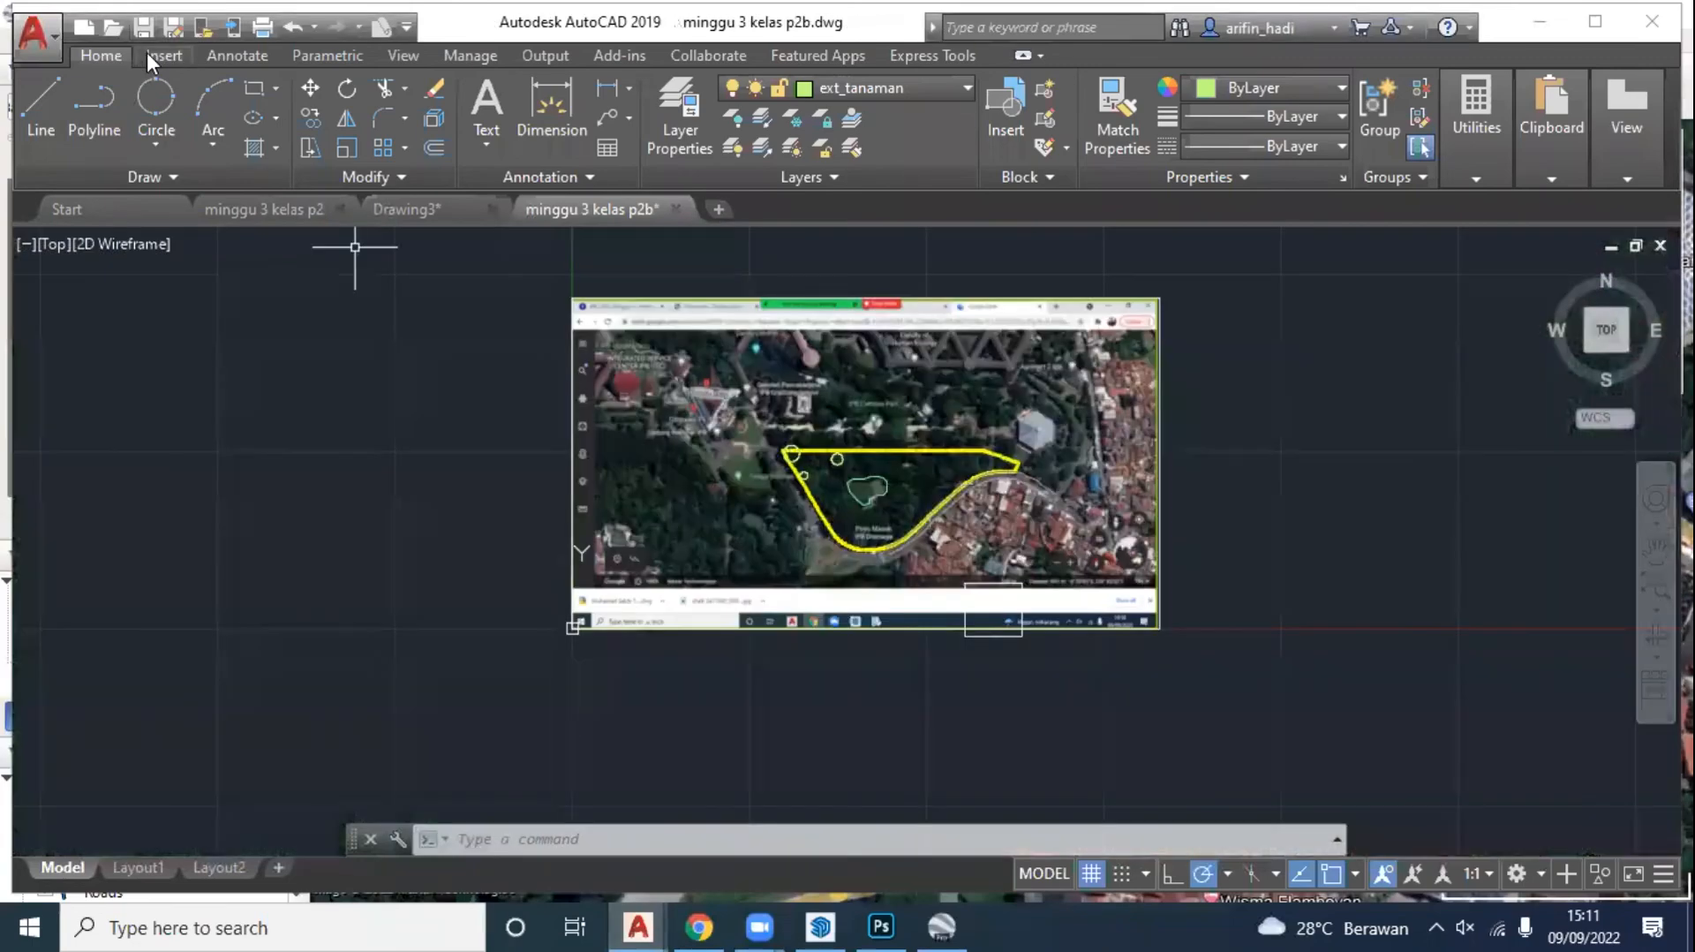
click(163, 54)
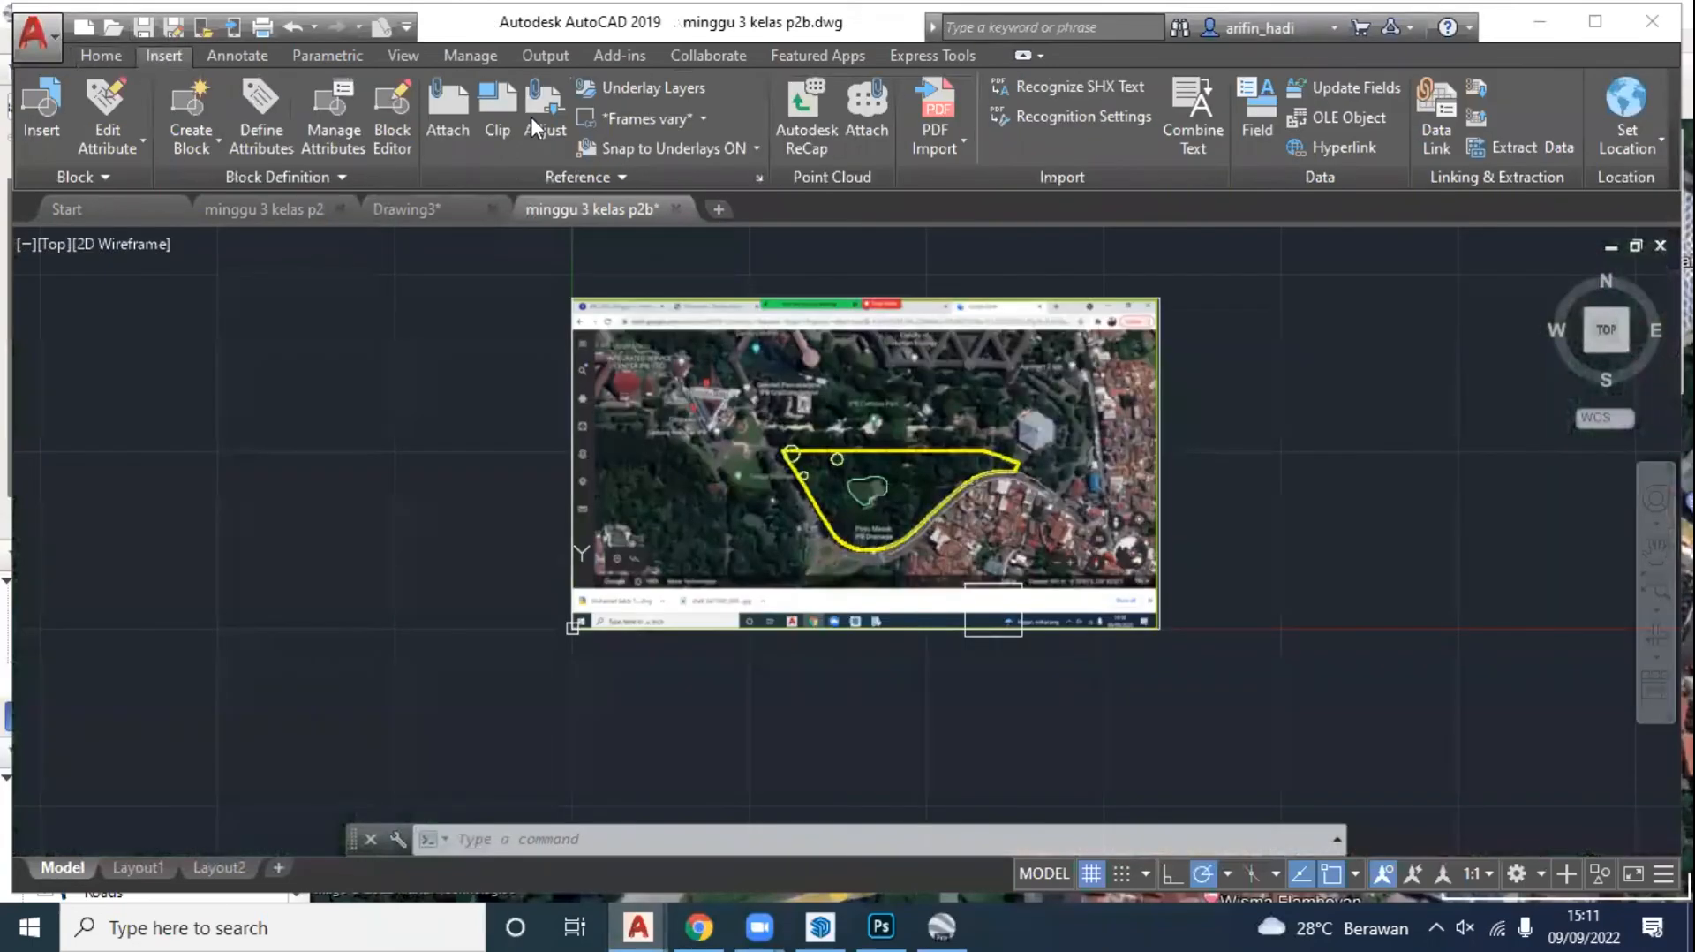
click(448, 115)
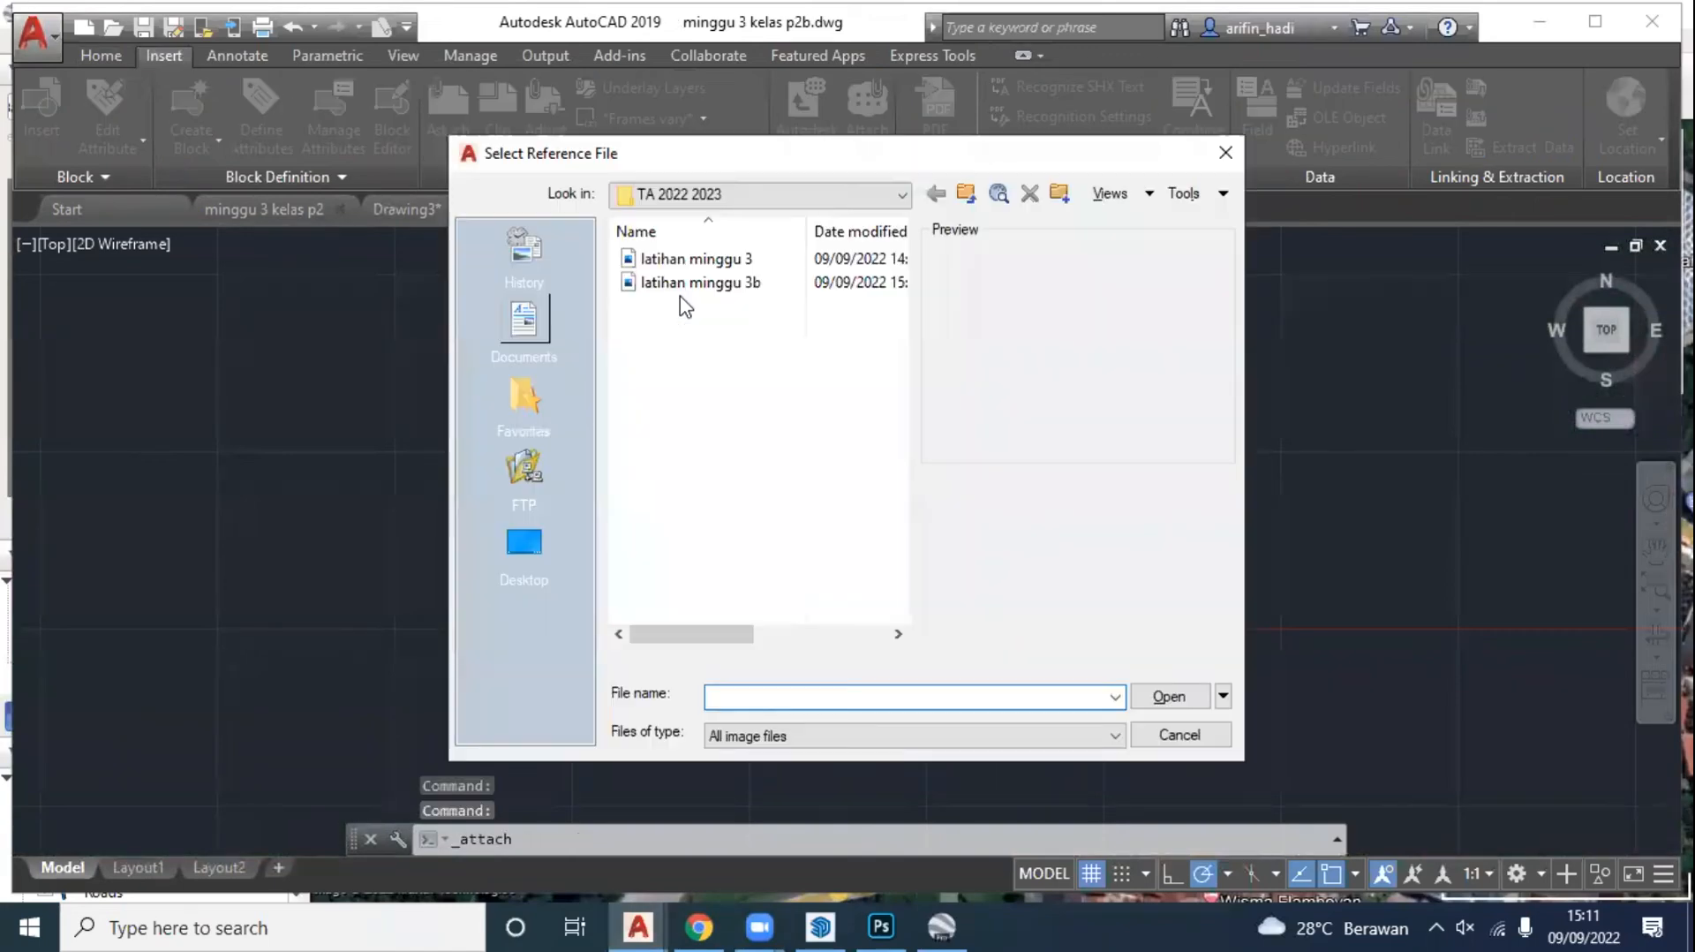
click(1169, 696)
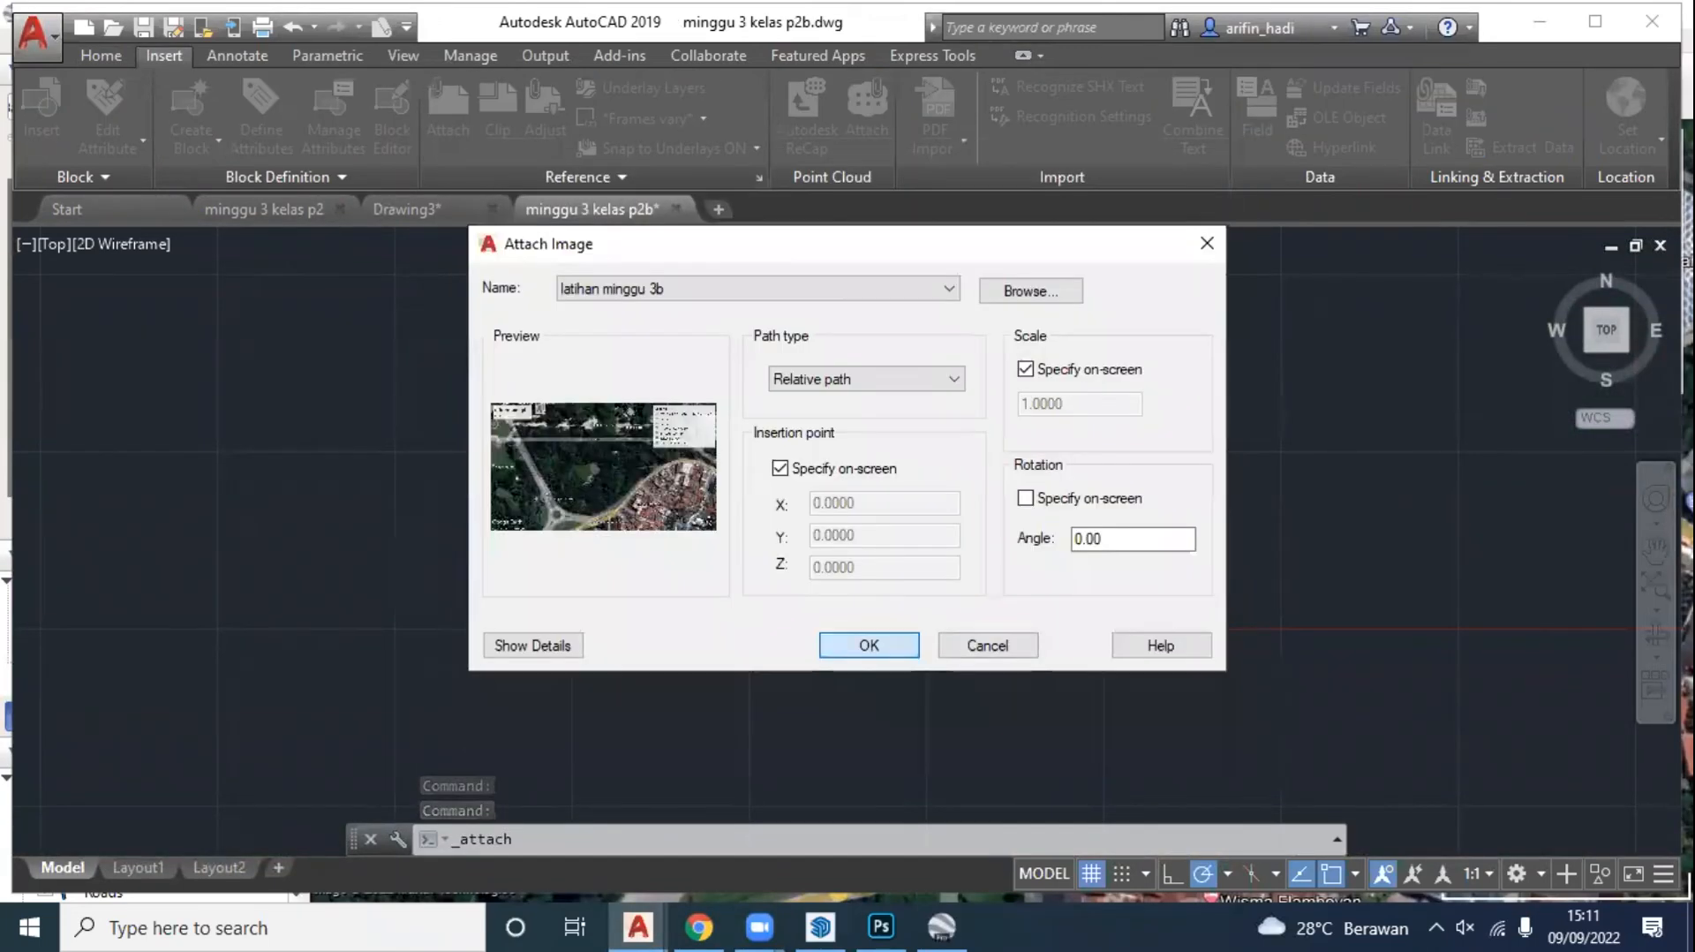
click(868, 645)
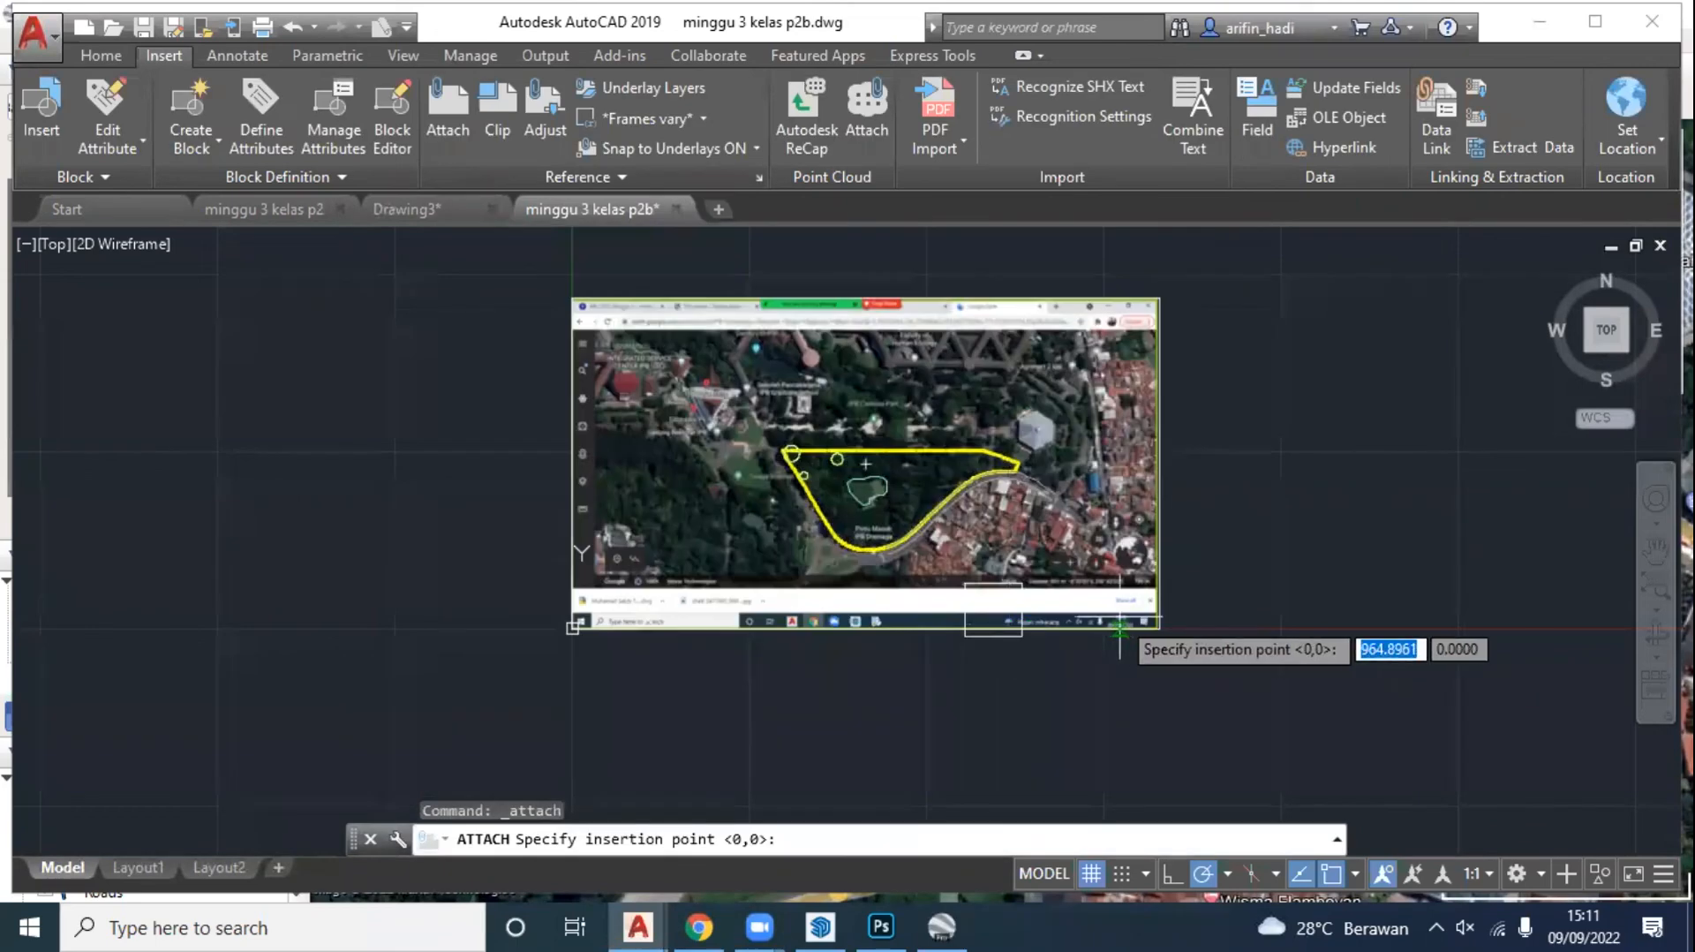
click(1224, 629)
scroll(1315, 499, down, 6)
middle_drag(1315, 496, 962, 518)
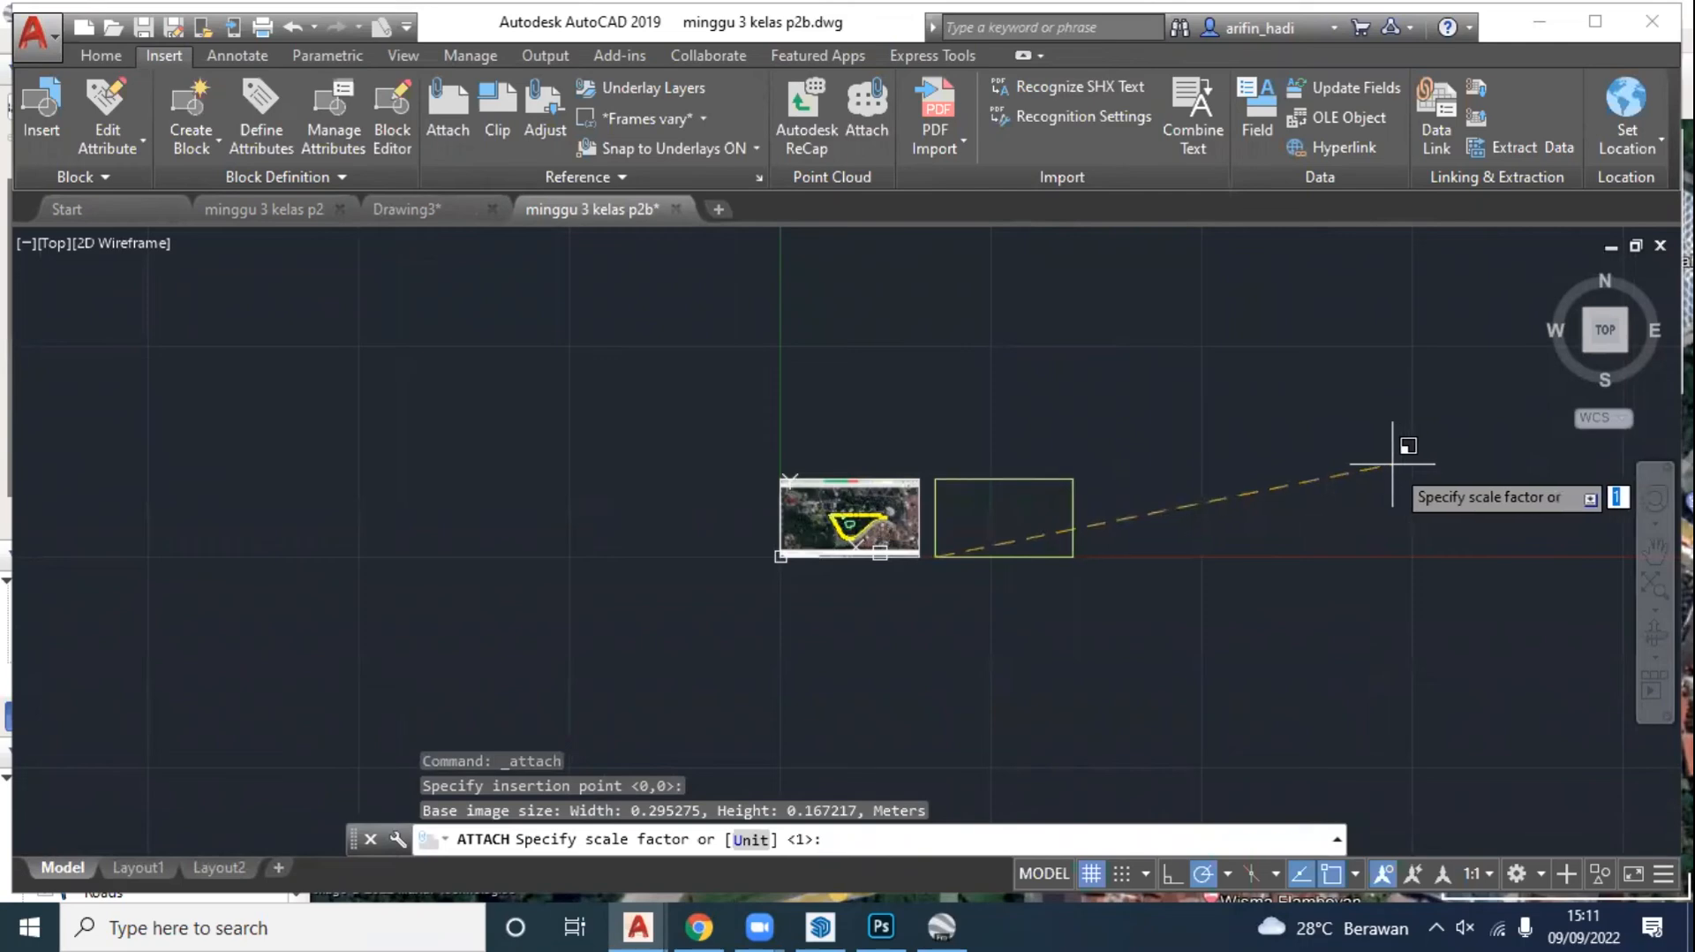
key(Return)
scroll(1102, 468, up, 6)
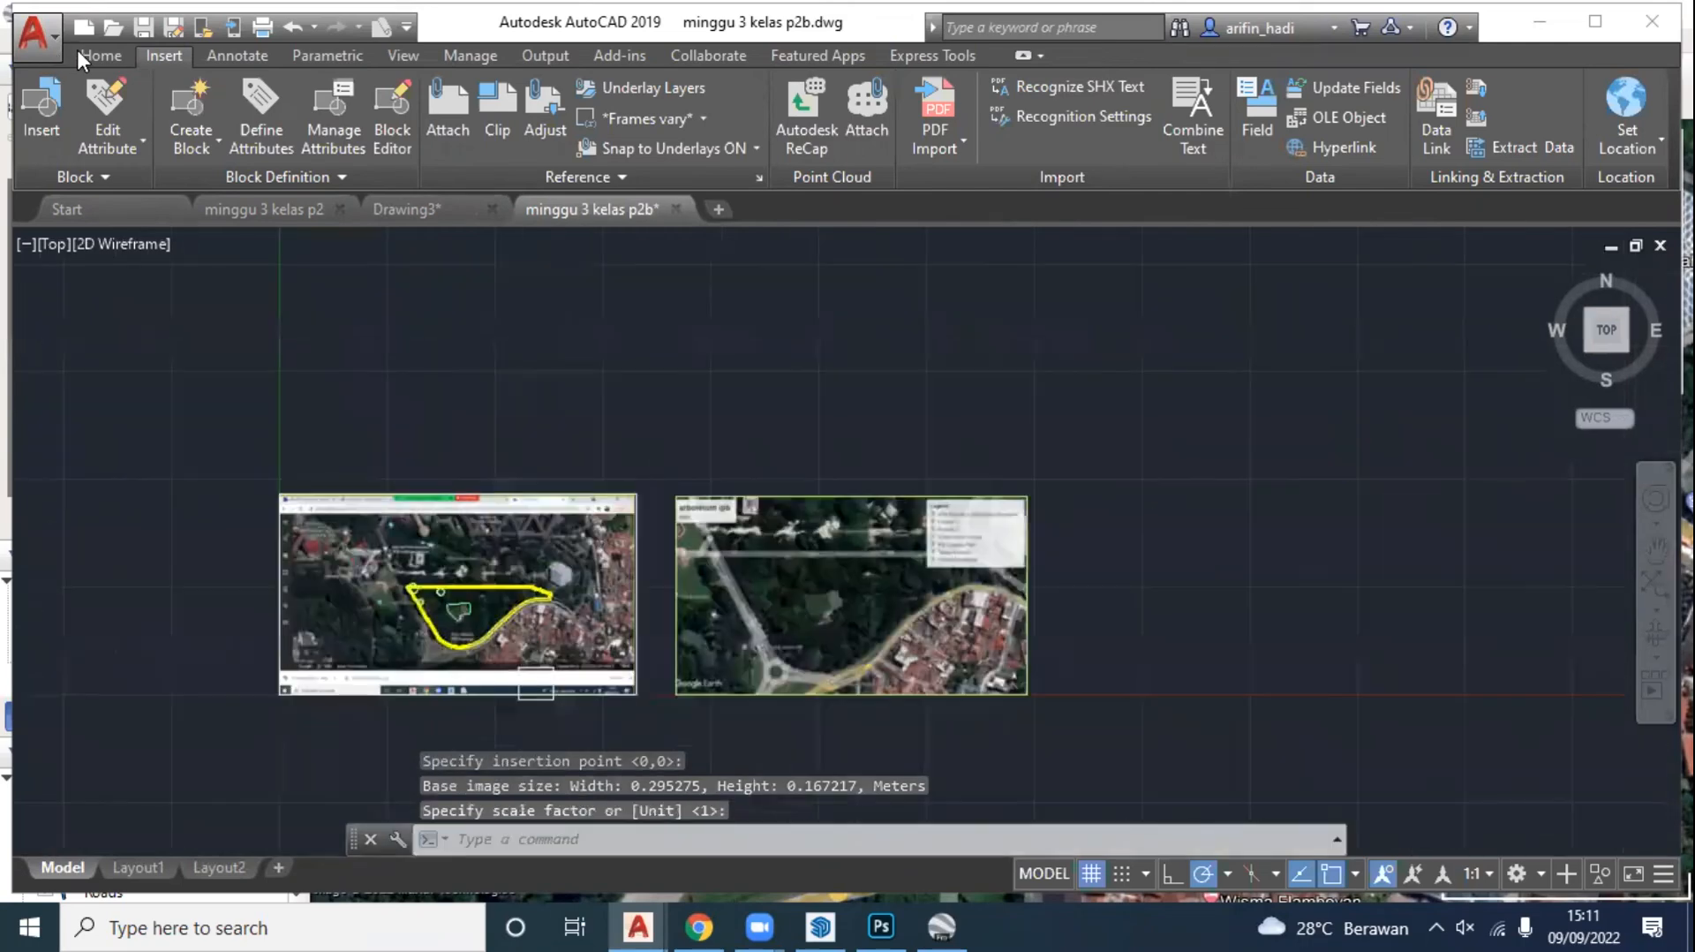
Step: Move the newly attached arboretum image to layer 0 and clear the selection
click(1082, 474)
click(940, 561)
click(101, 55)
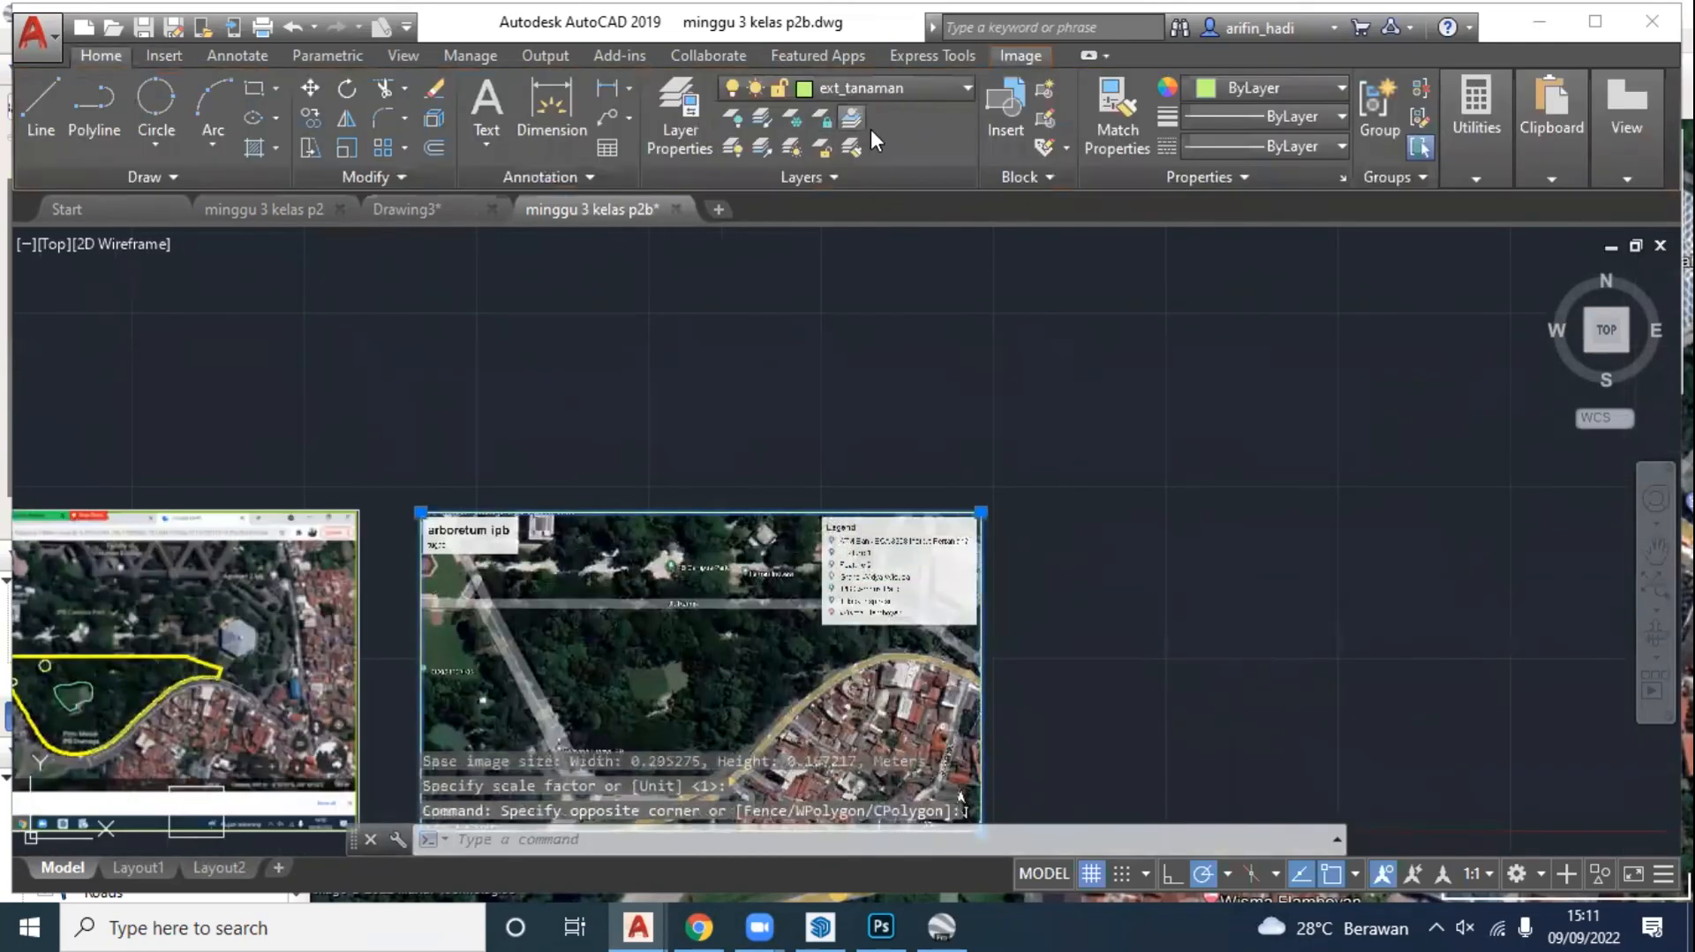
click(883, 87)
click(839, 125)
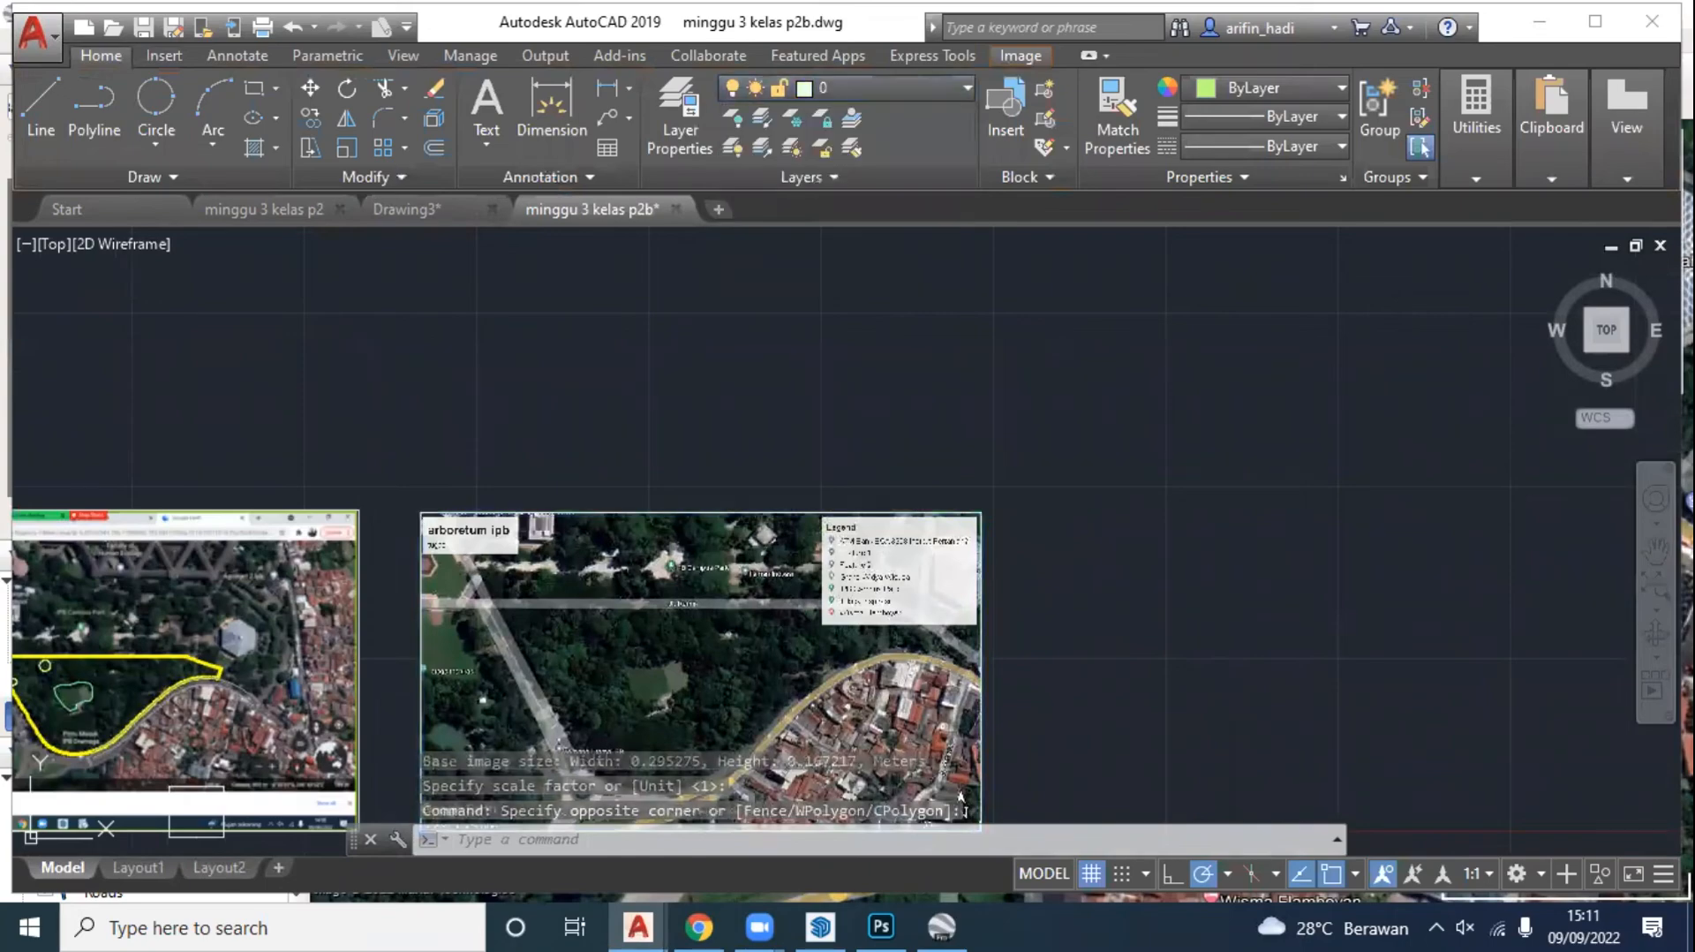
key(Escape)
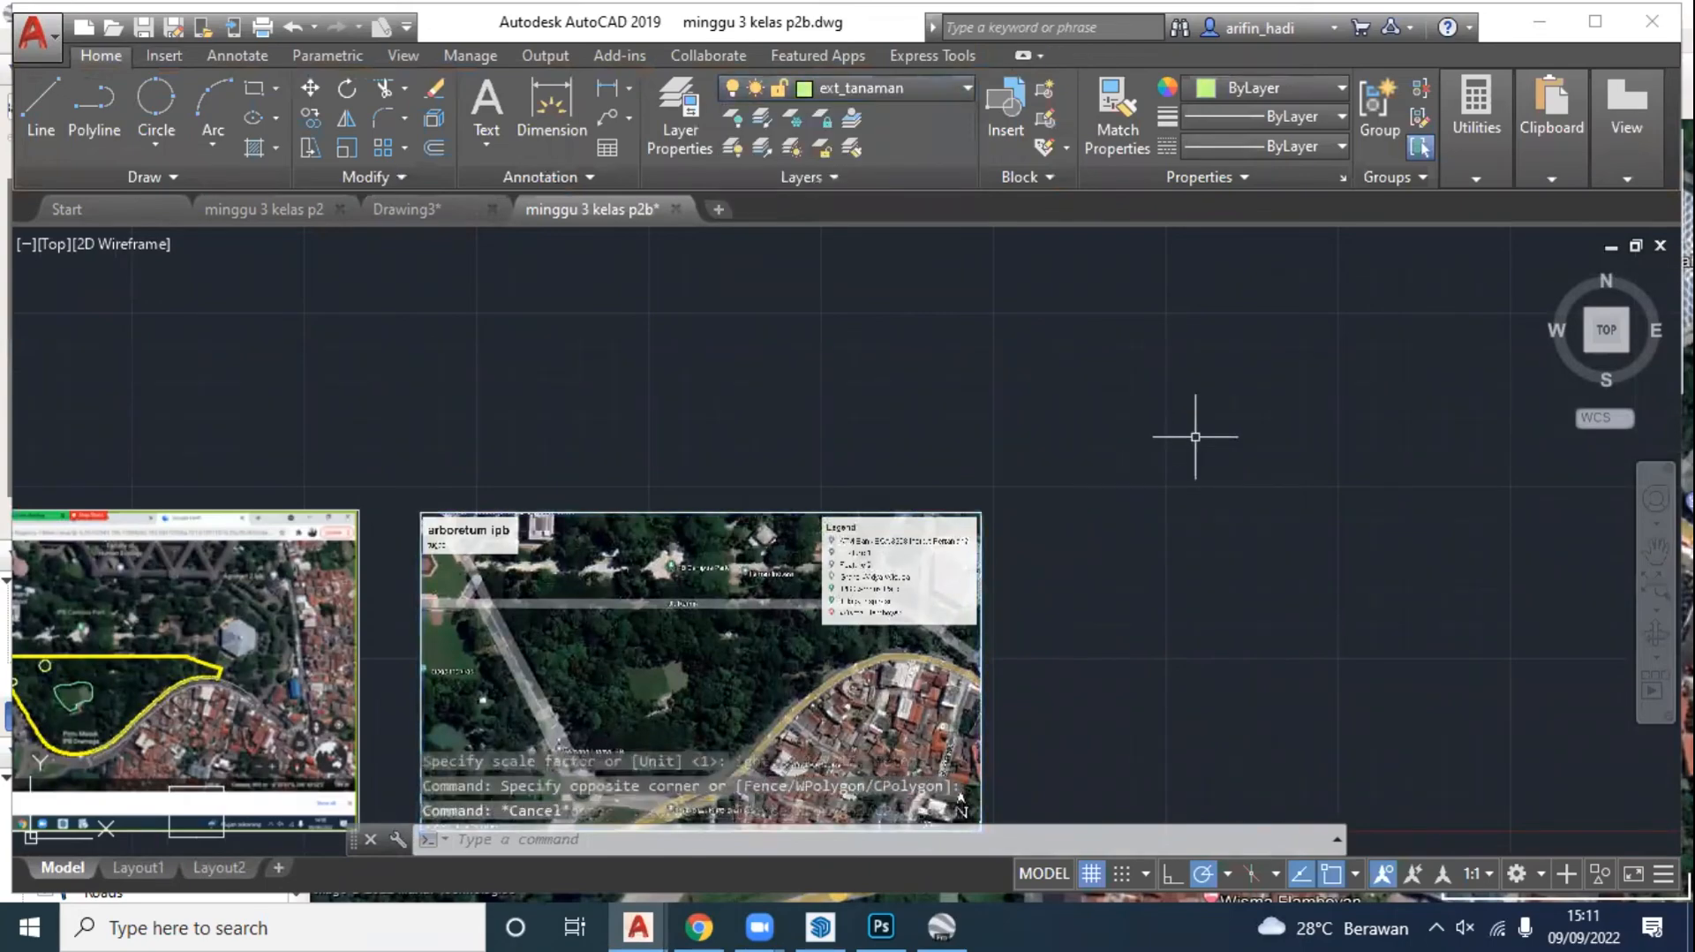
Step: Draw a horizontal line about 181.5 units long along the 100 m scale bar of the arboretum image
middle_drag(742, 519, 901, 345)
scroll(750, 479, up, 2)
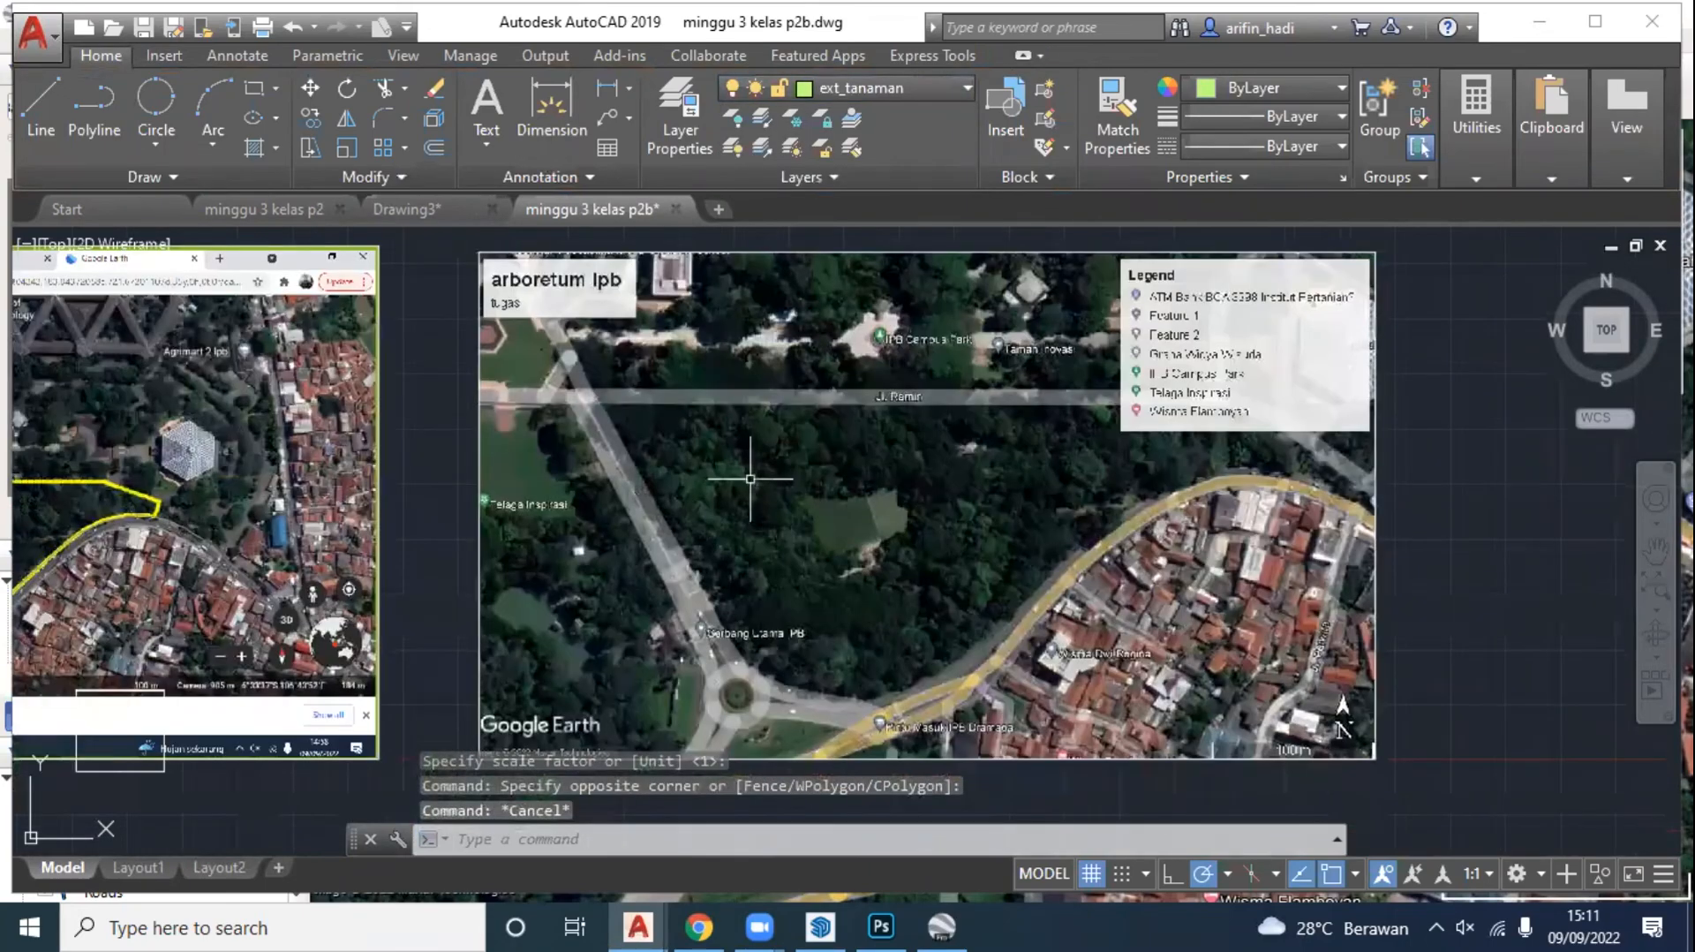
scroll(902, 348, down, 2)
scroll(1104, 609, up, 8)
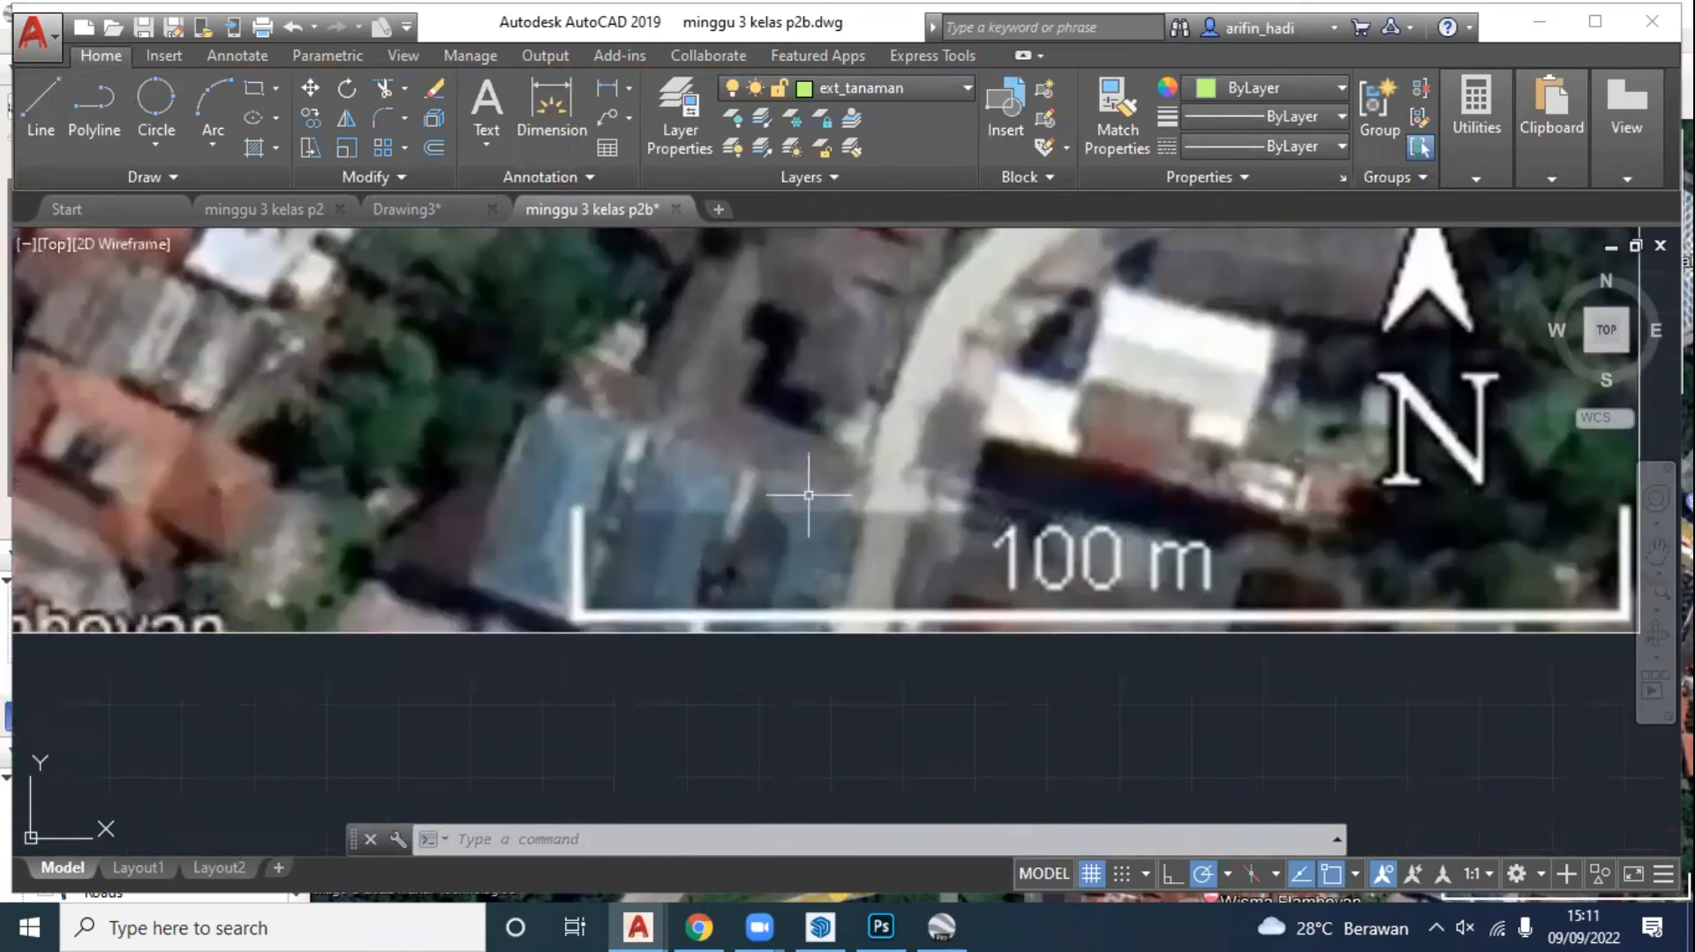
click(28, 112)
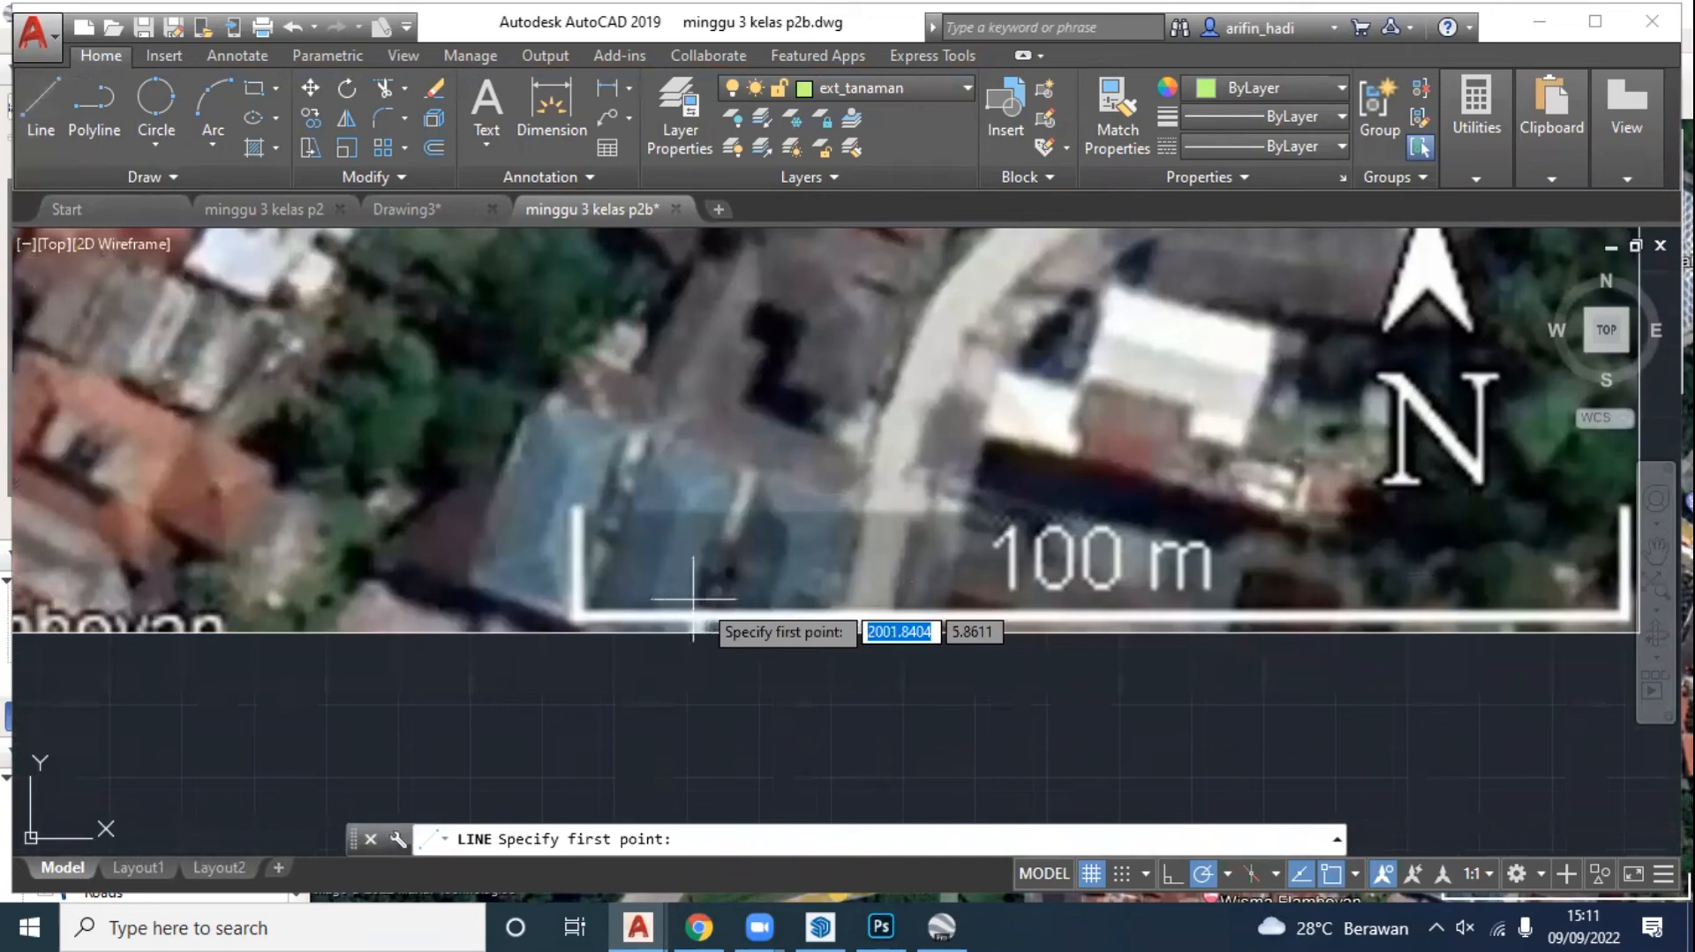
scroll(565, 614, up, 4)
click(570, 617)
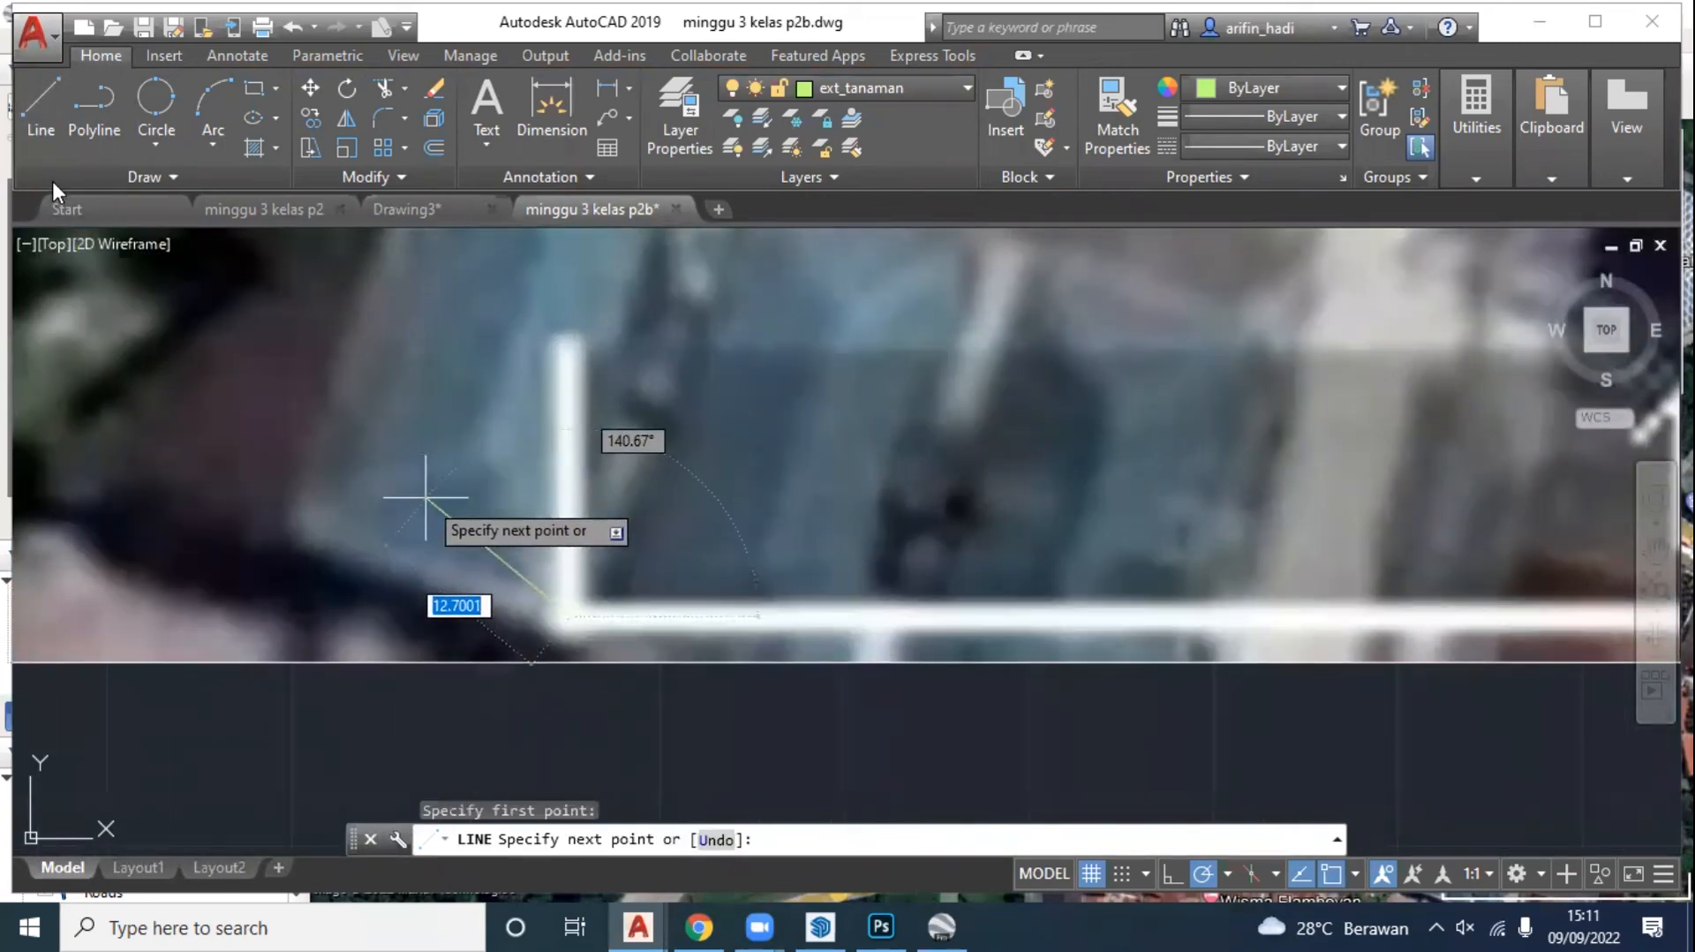
scroll(521, 606, up, 3)
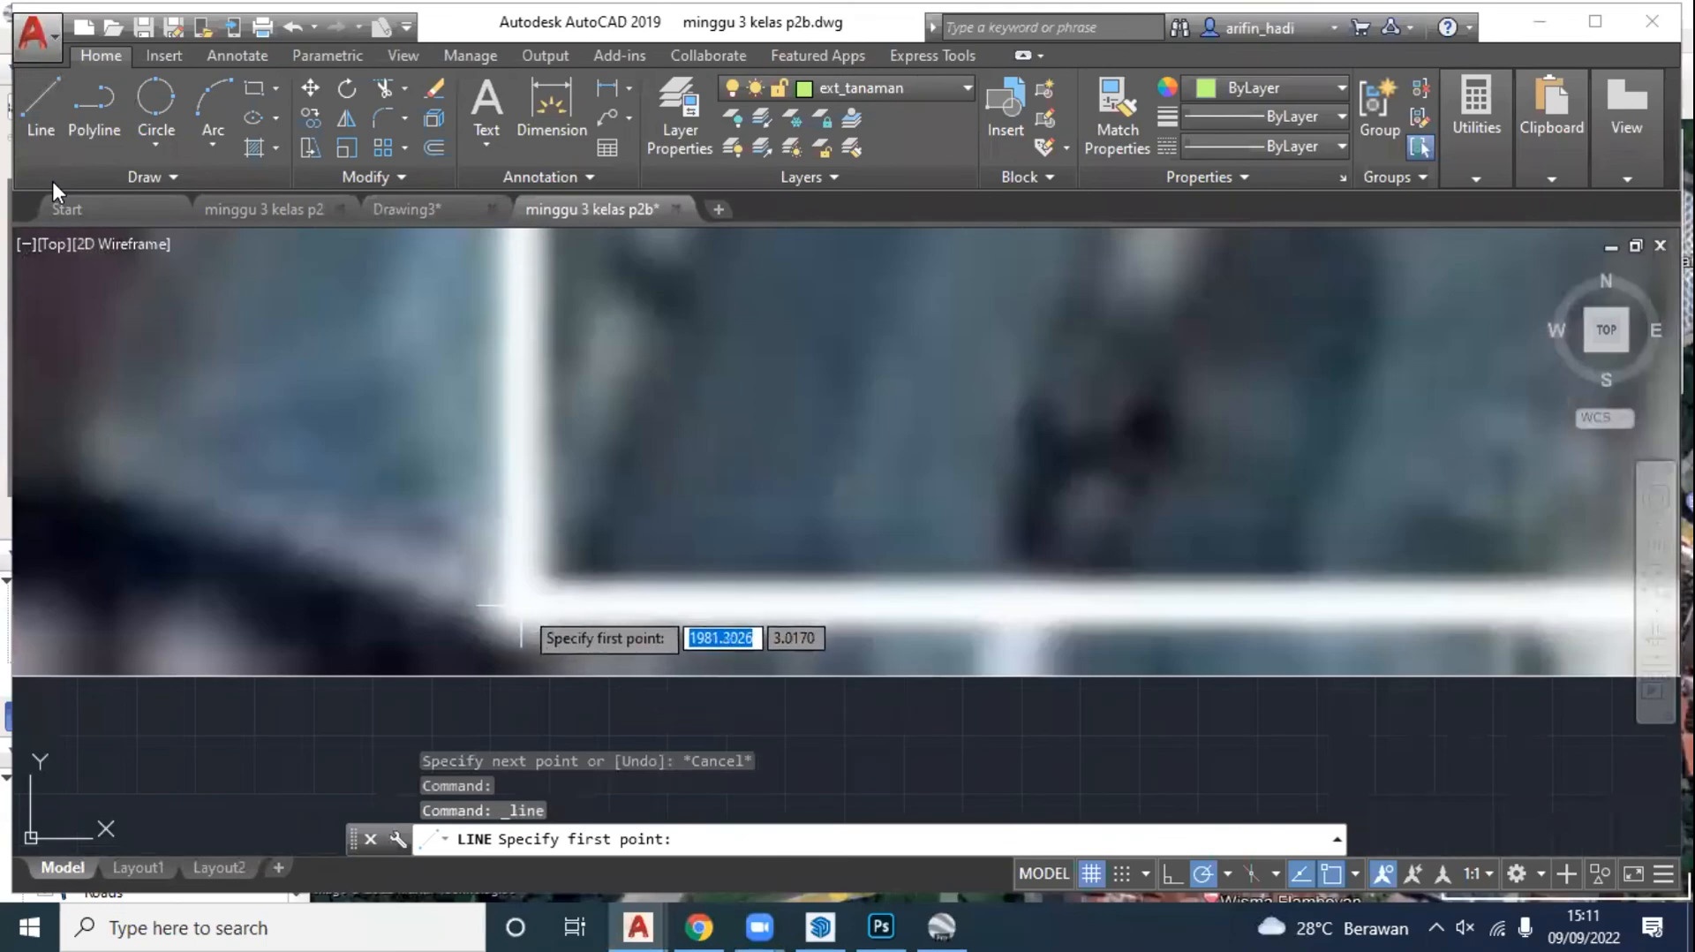
scroll(521, 606, down, 3)
scroll(1253, 618, down, 2)
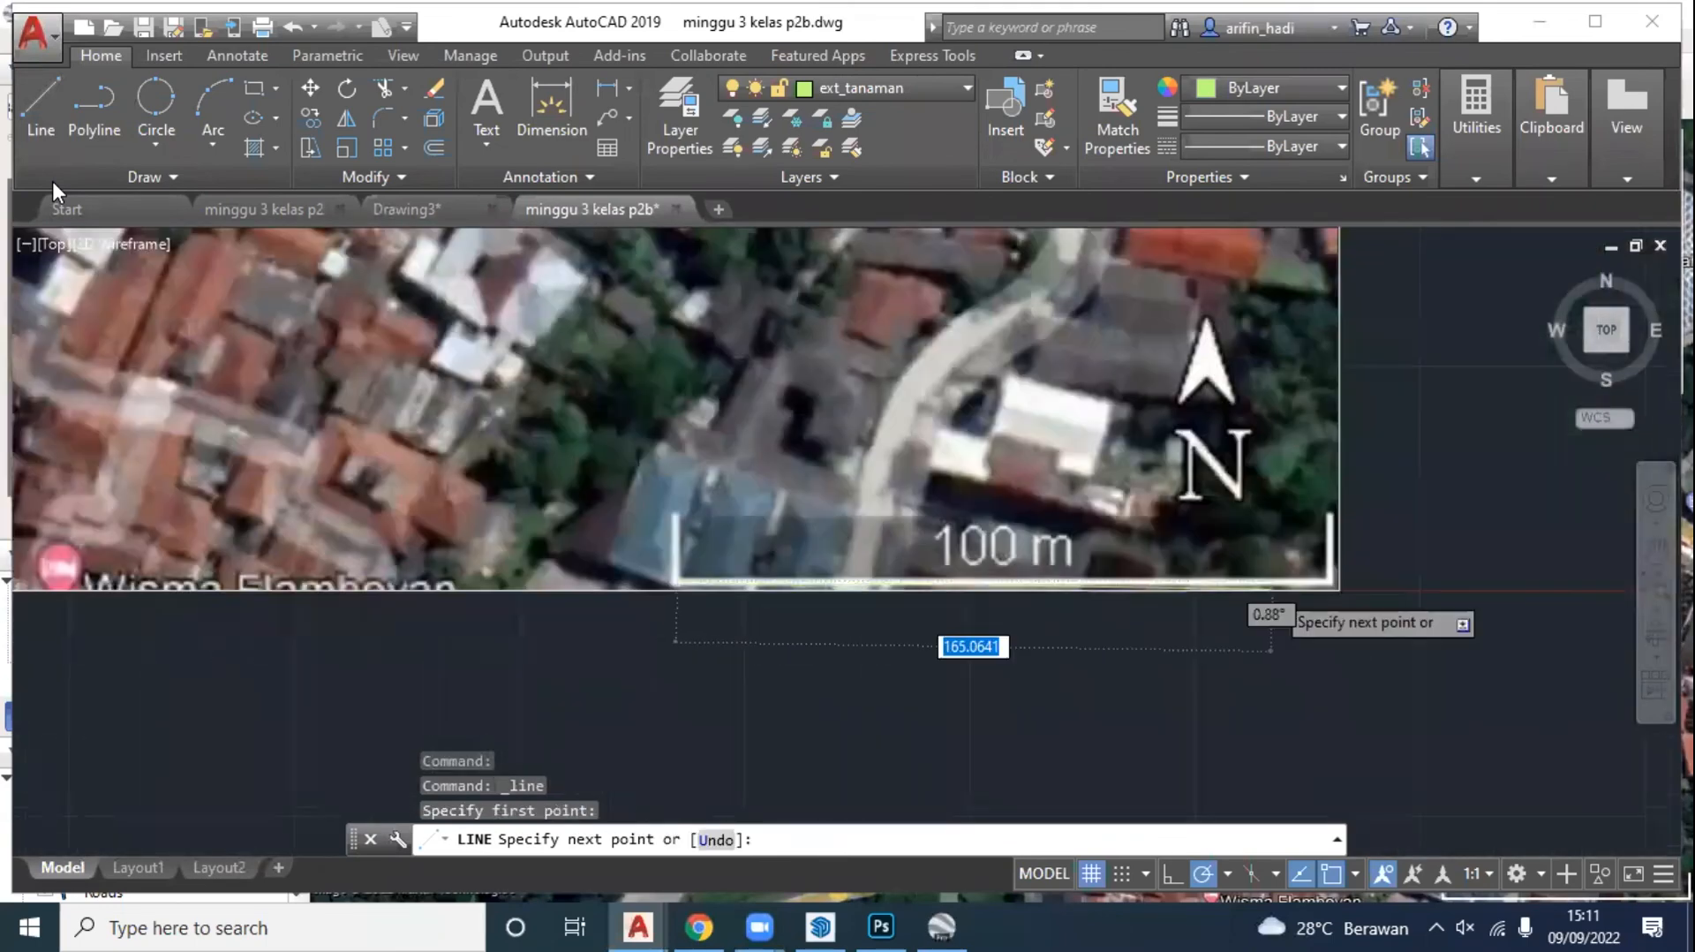
scroll(1466, 568, up, 4)
scroll(1466, 568, up, 3)
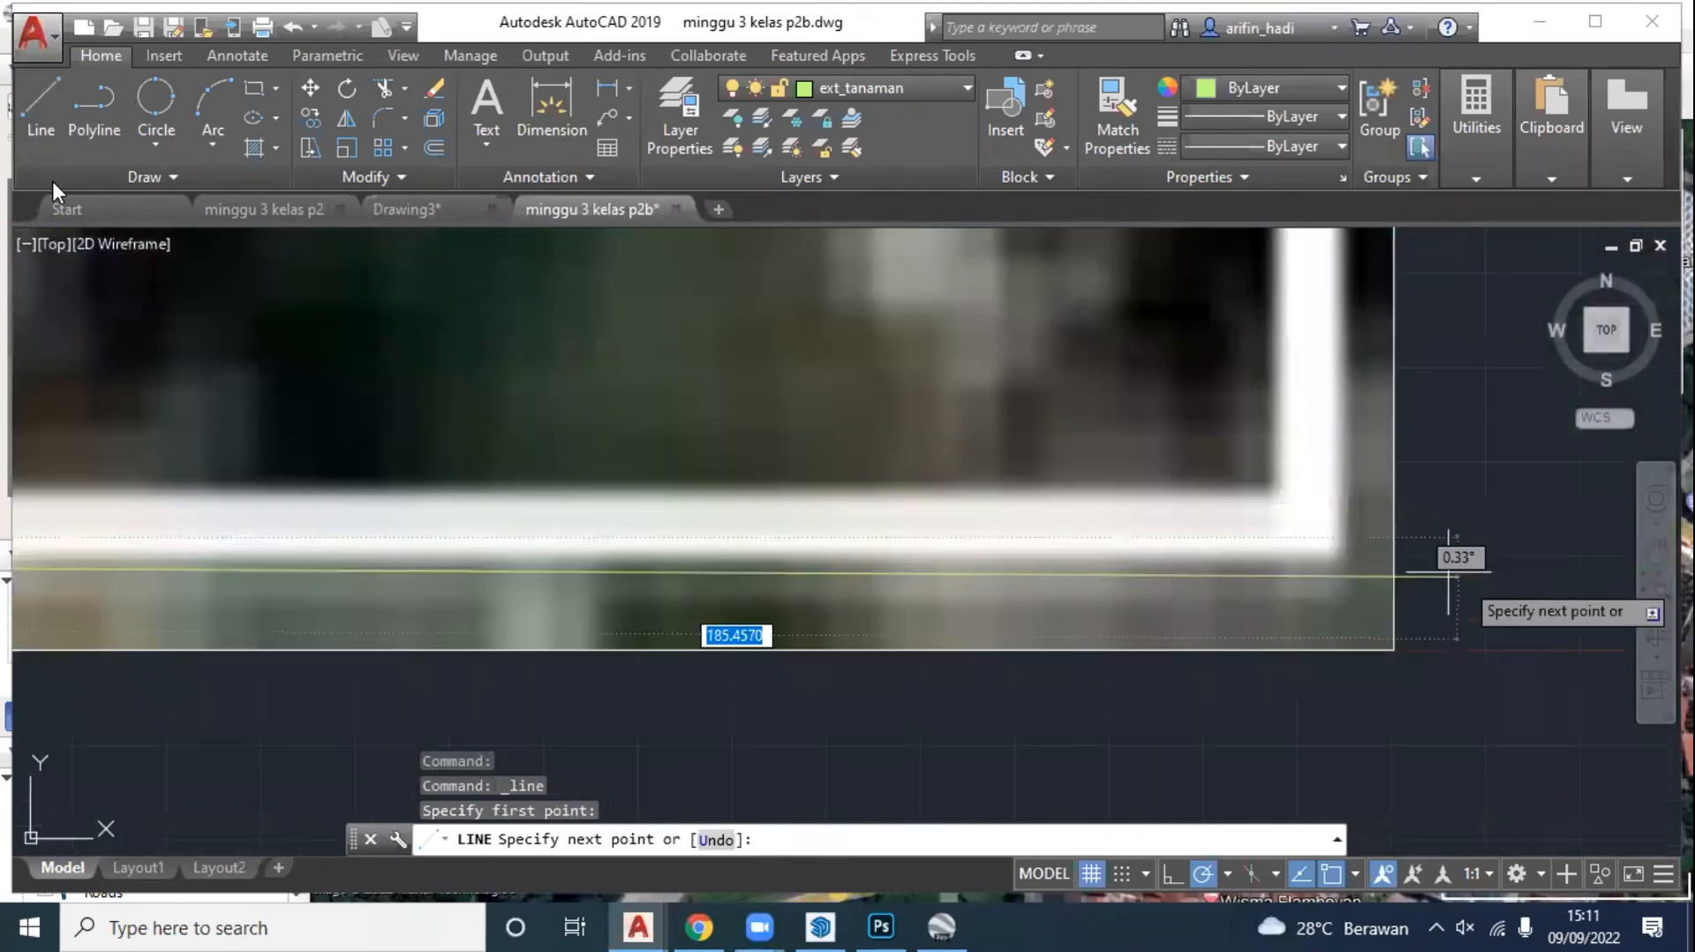
click(1309, 534)
scroll(1254, 530, down, 2)
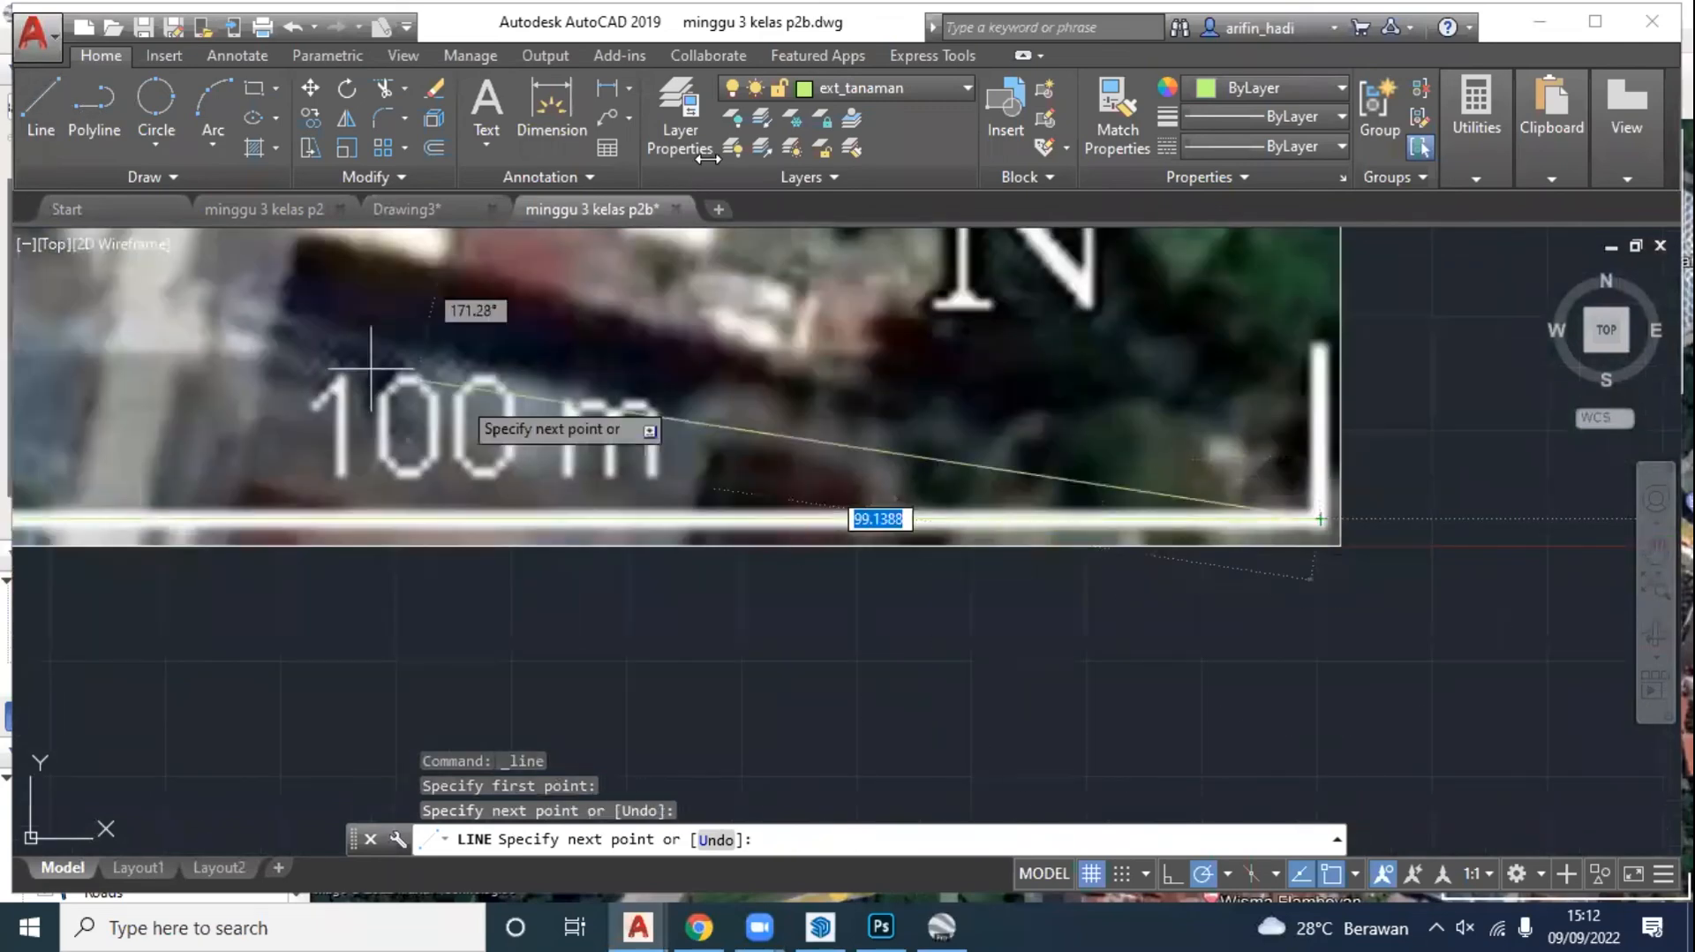
key(Escape)
Step: Add a linear dimension to the scale-bar line, placed just below the image
click(603, 88)
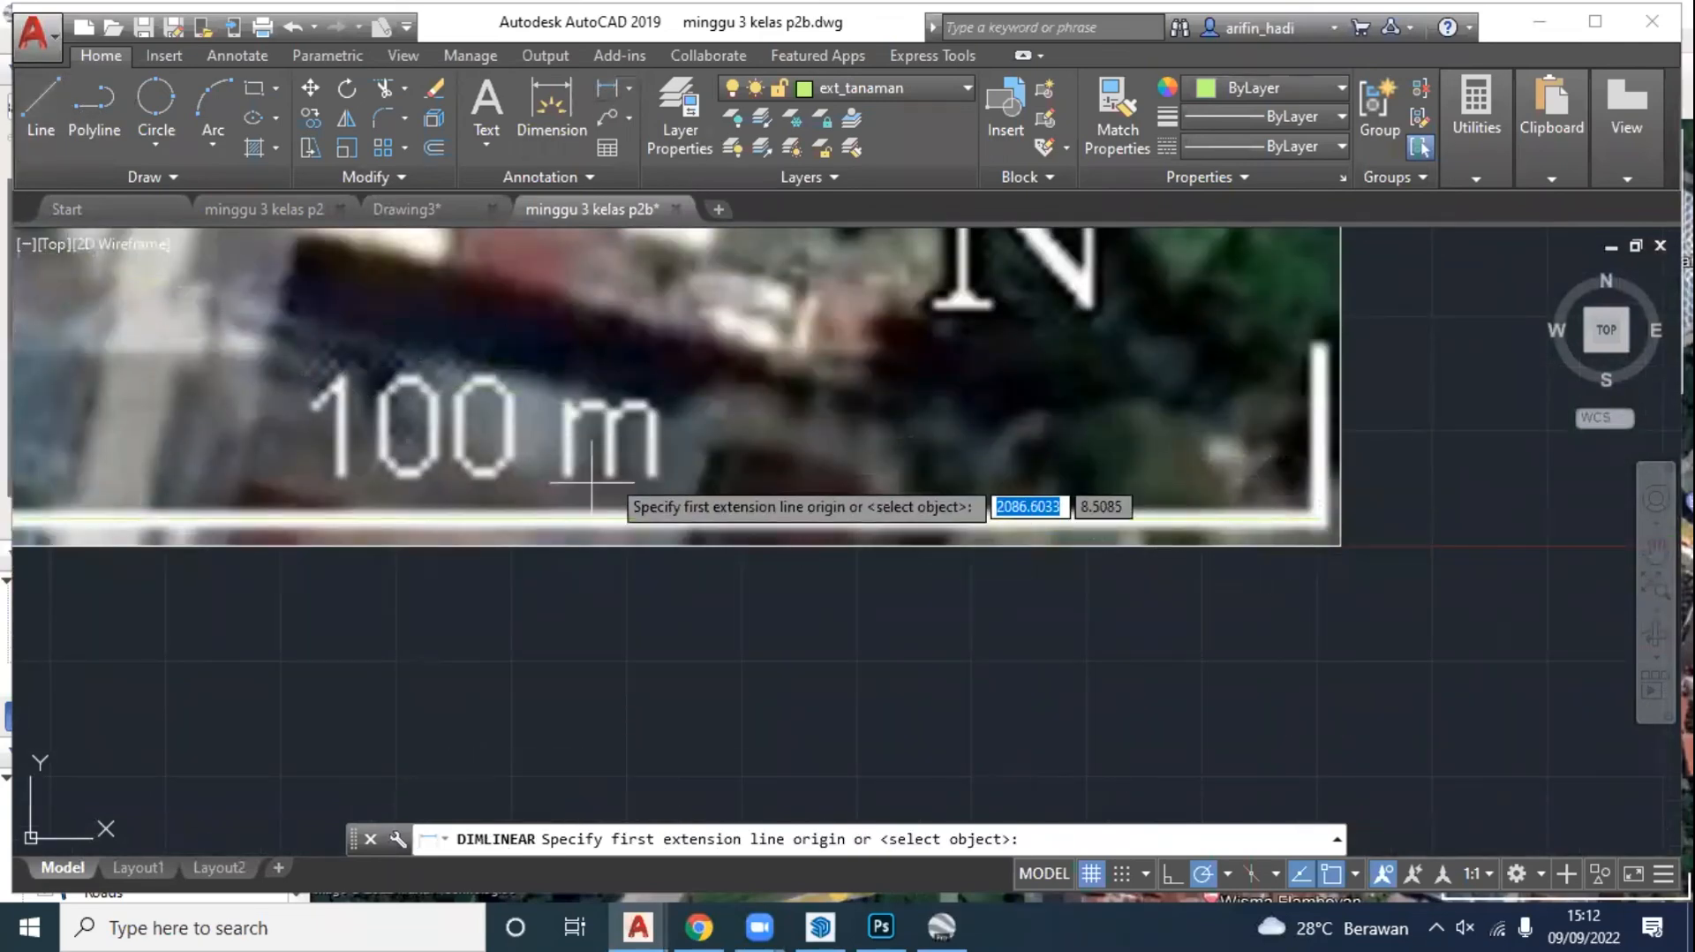
scroll(769, 477, down, 3)
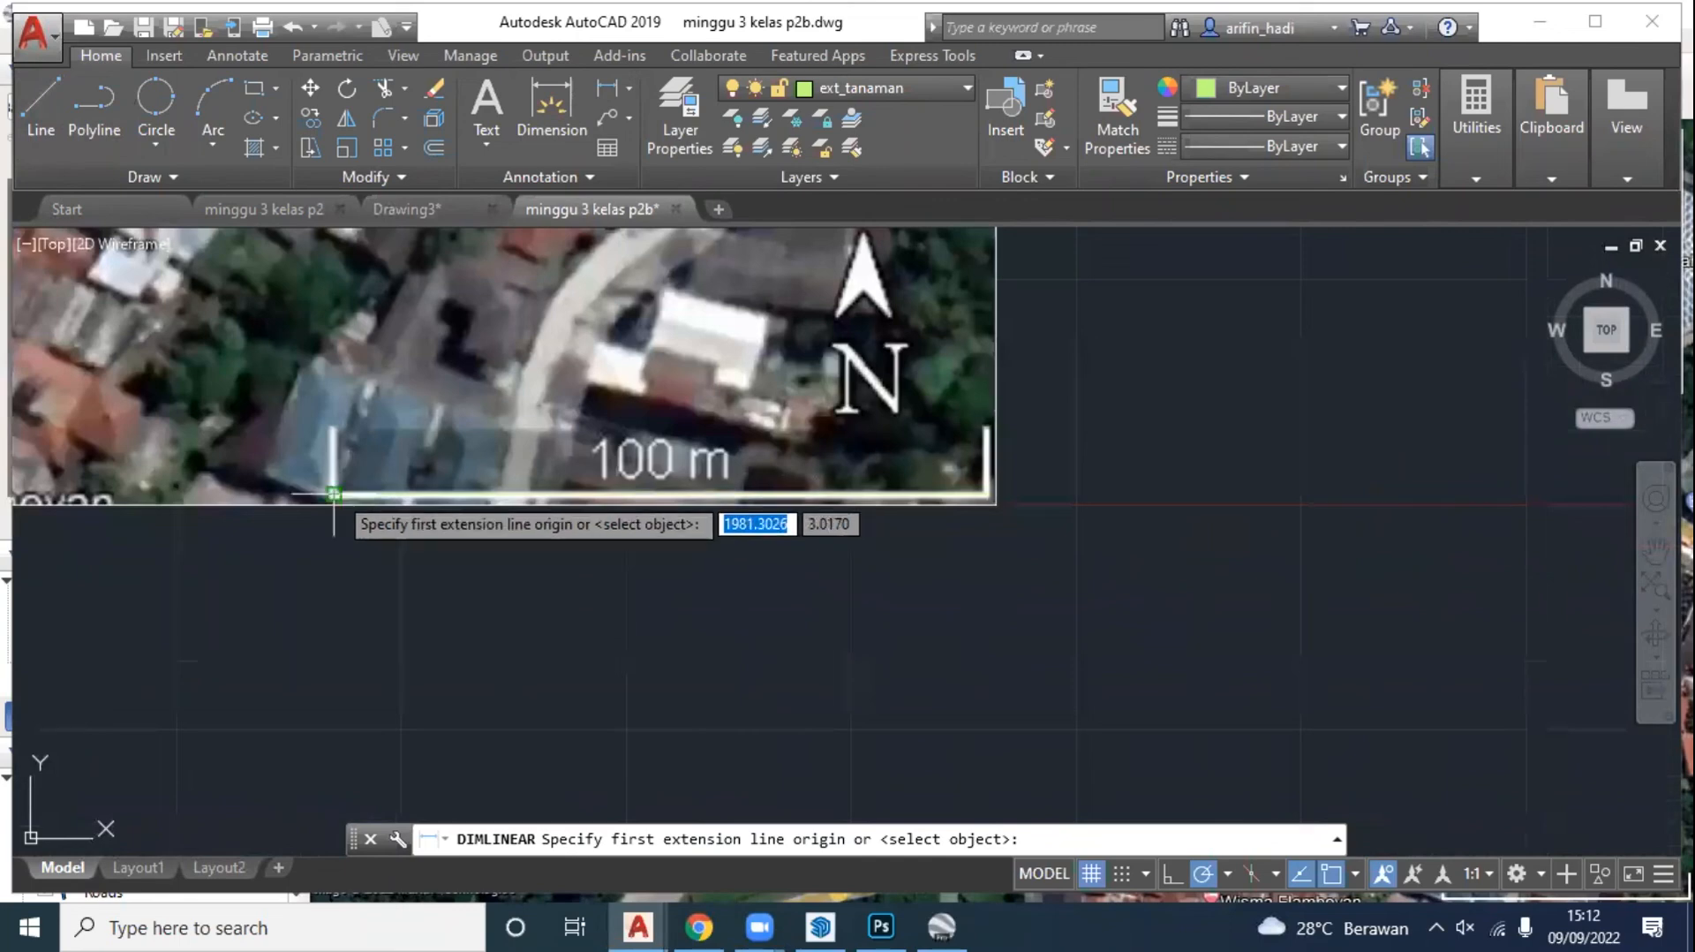
click(334, 493)
click(987, 492)
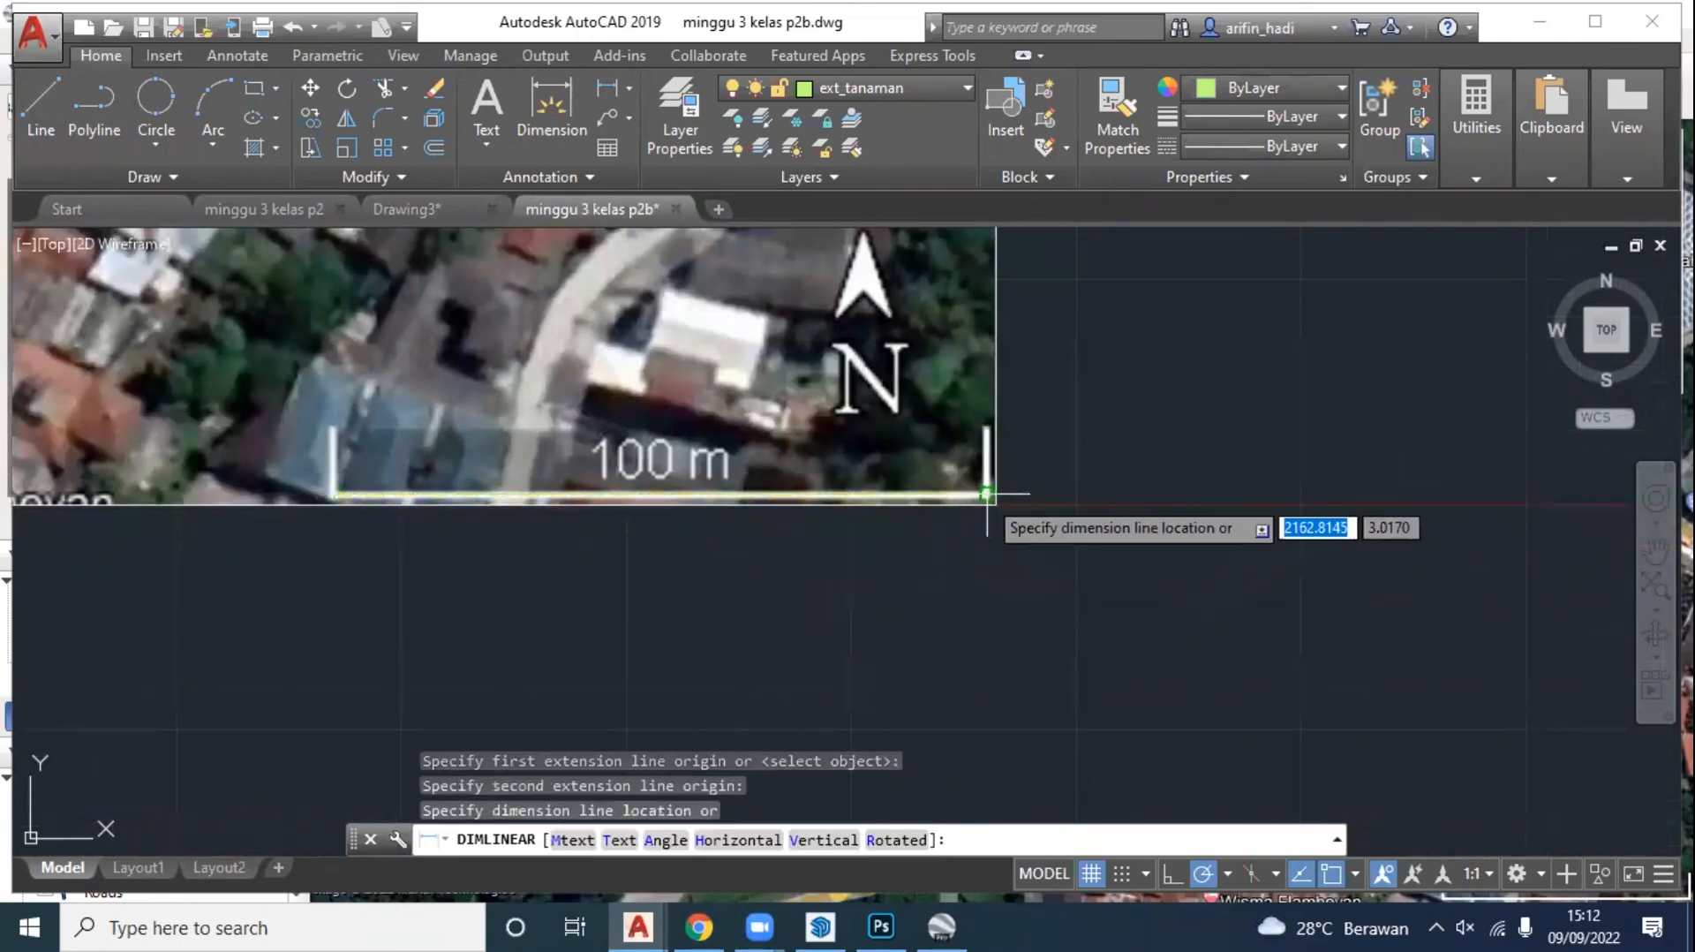
click(952, 588)
scroll(697, 556, up, 6)
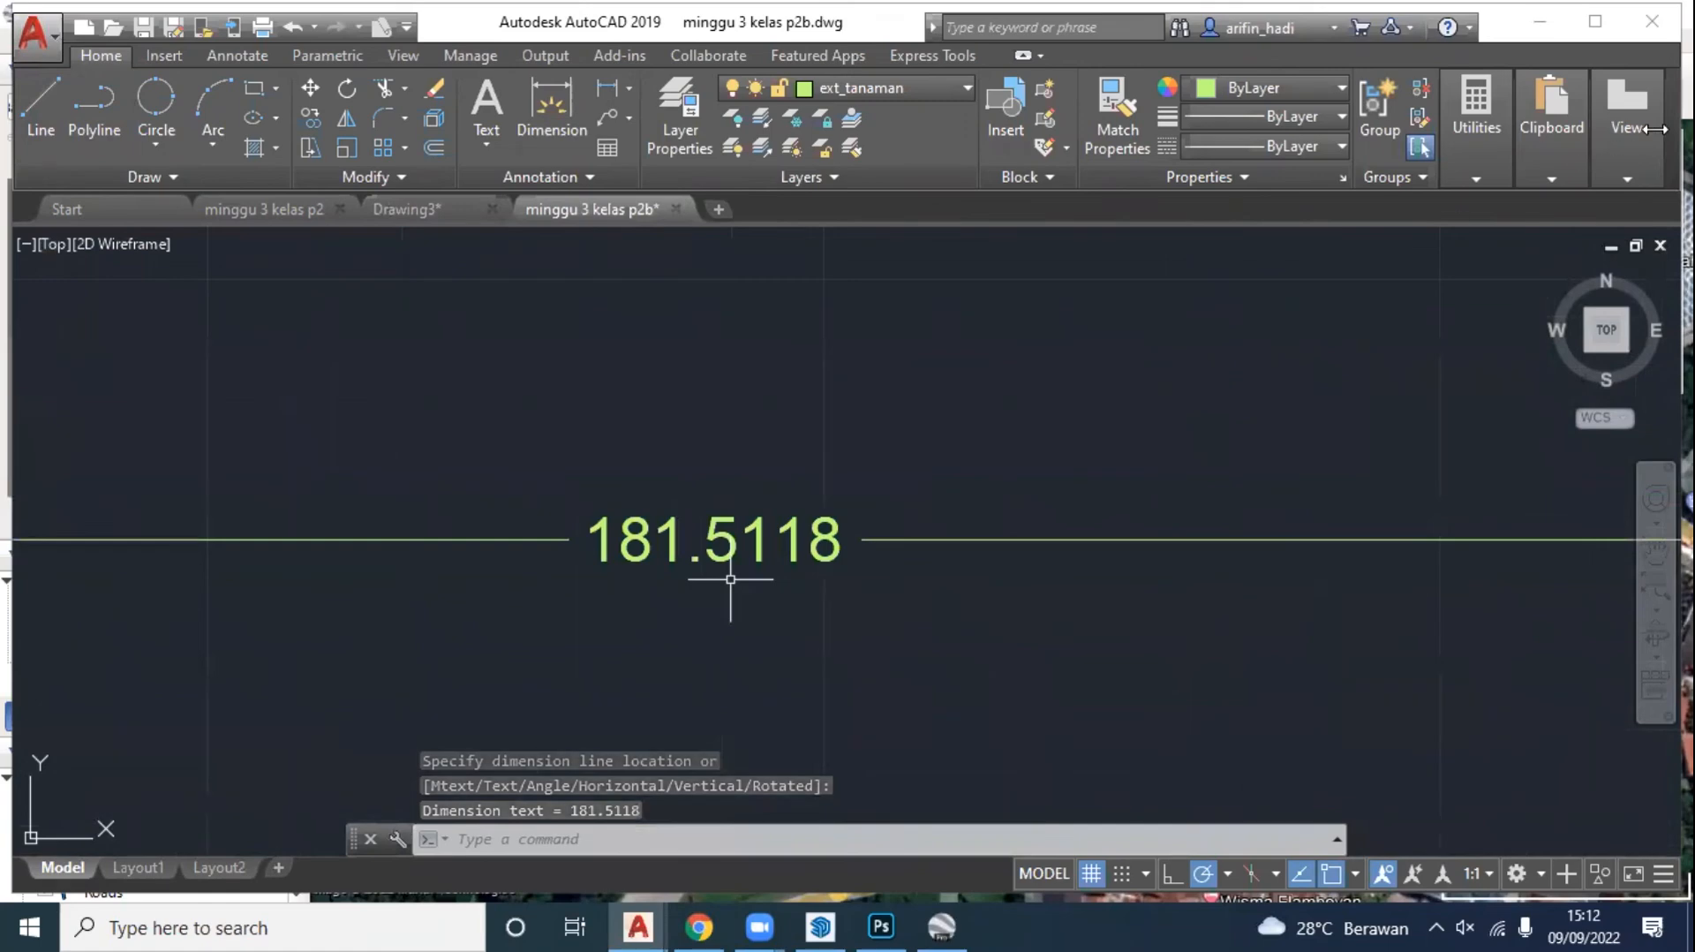
Step: Calculate the image's scale factor as 100/181.5118 with the quick calculator
click(1477, 115)
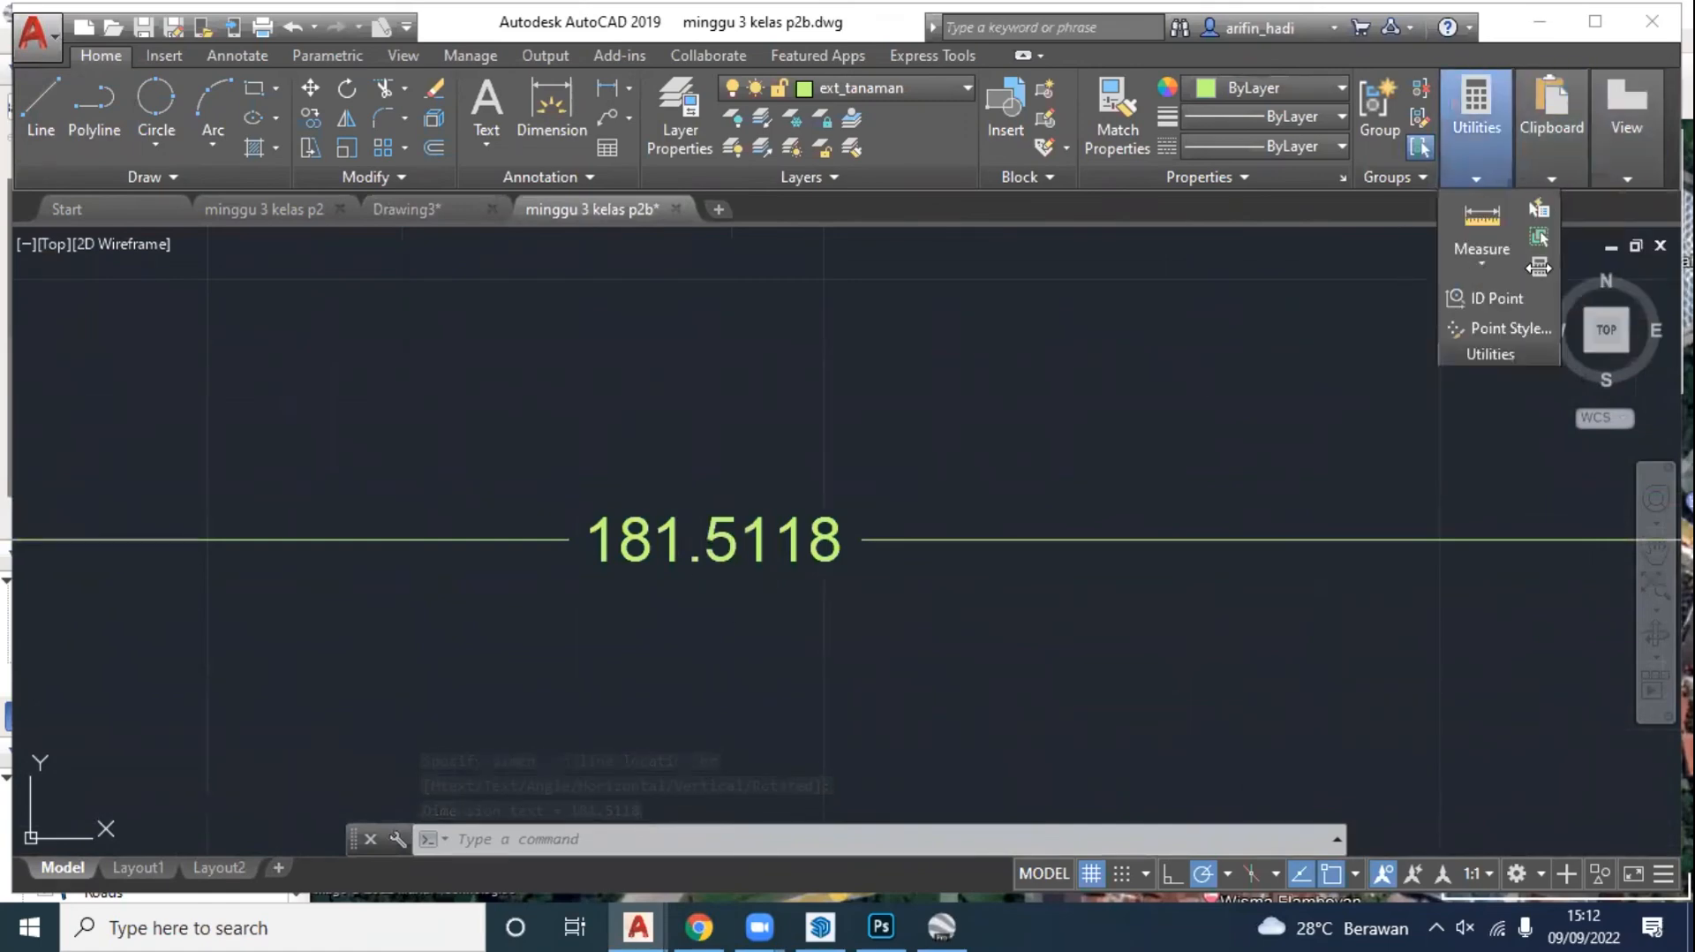
click(1538, 267)
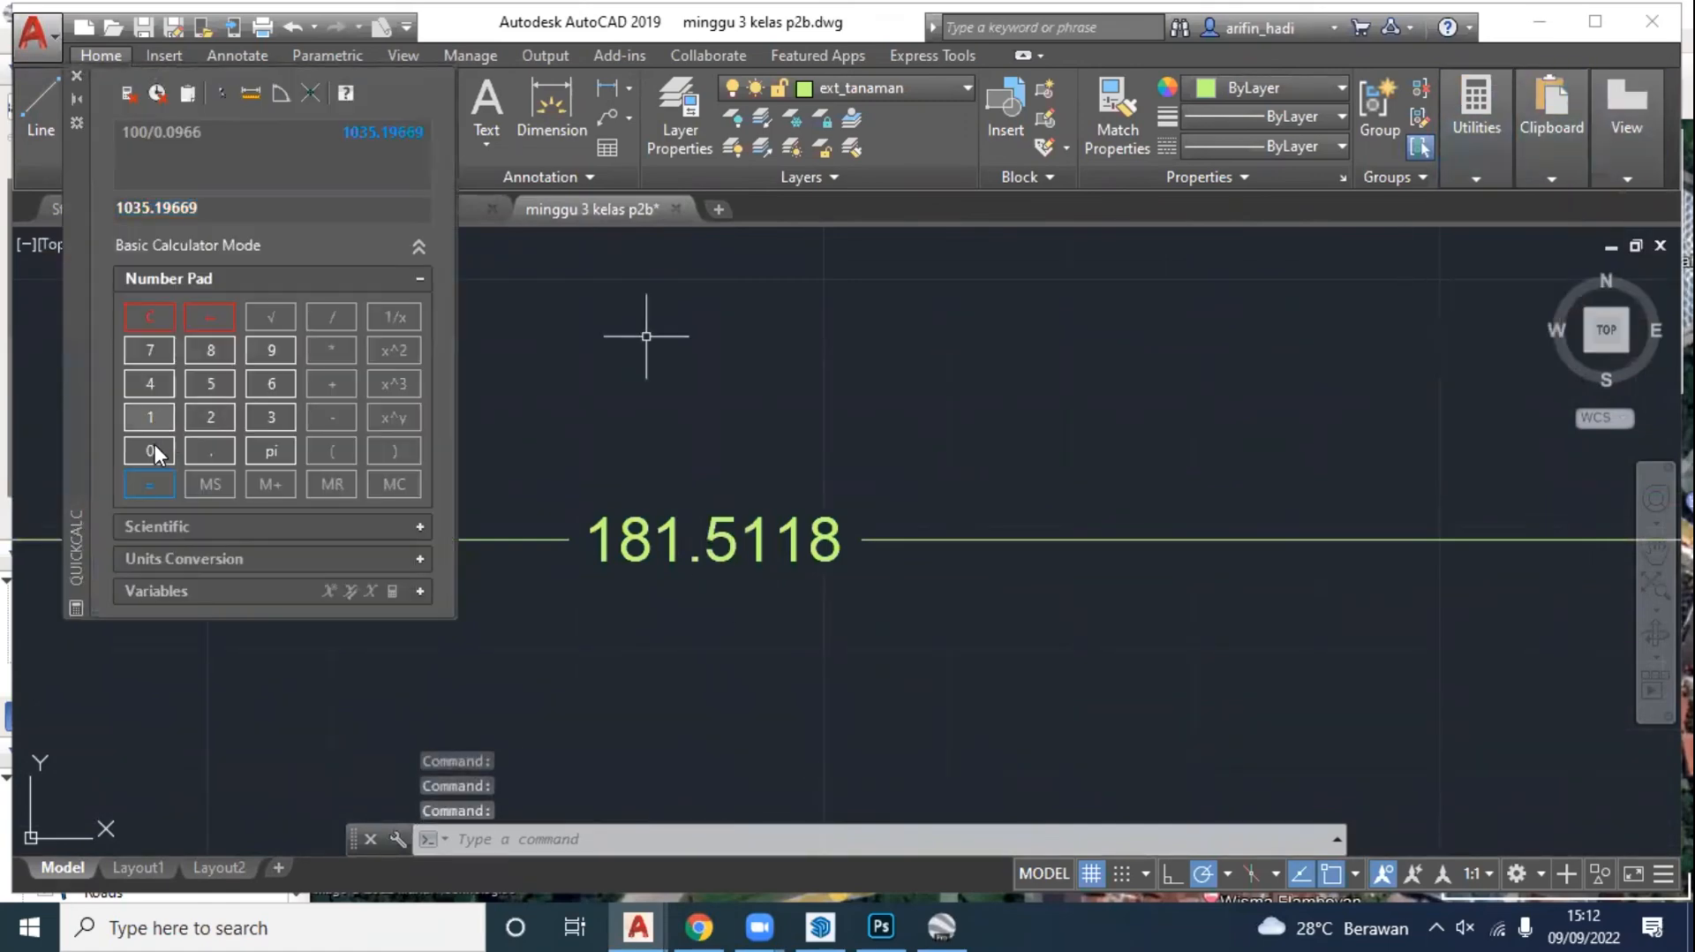
click(149, 417)
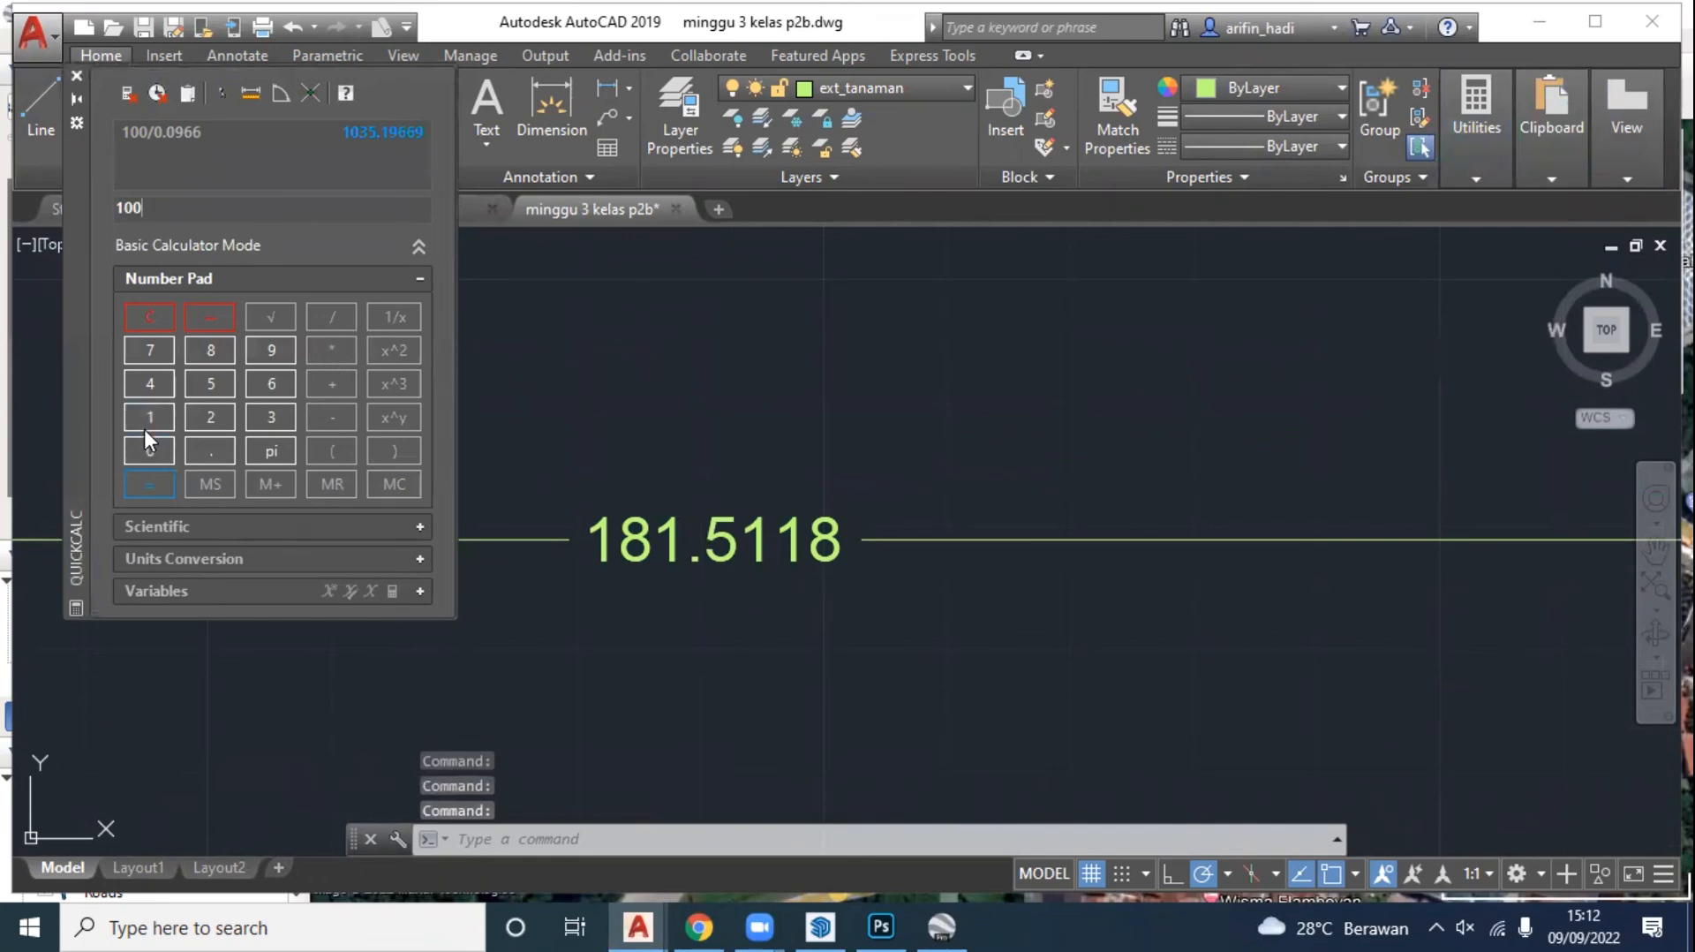
click(332, 316)
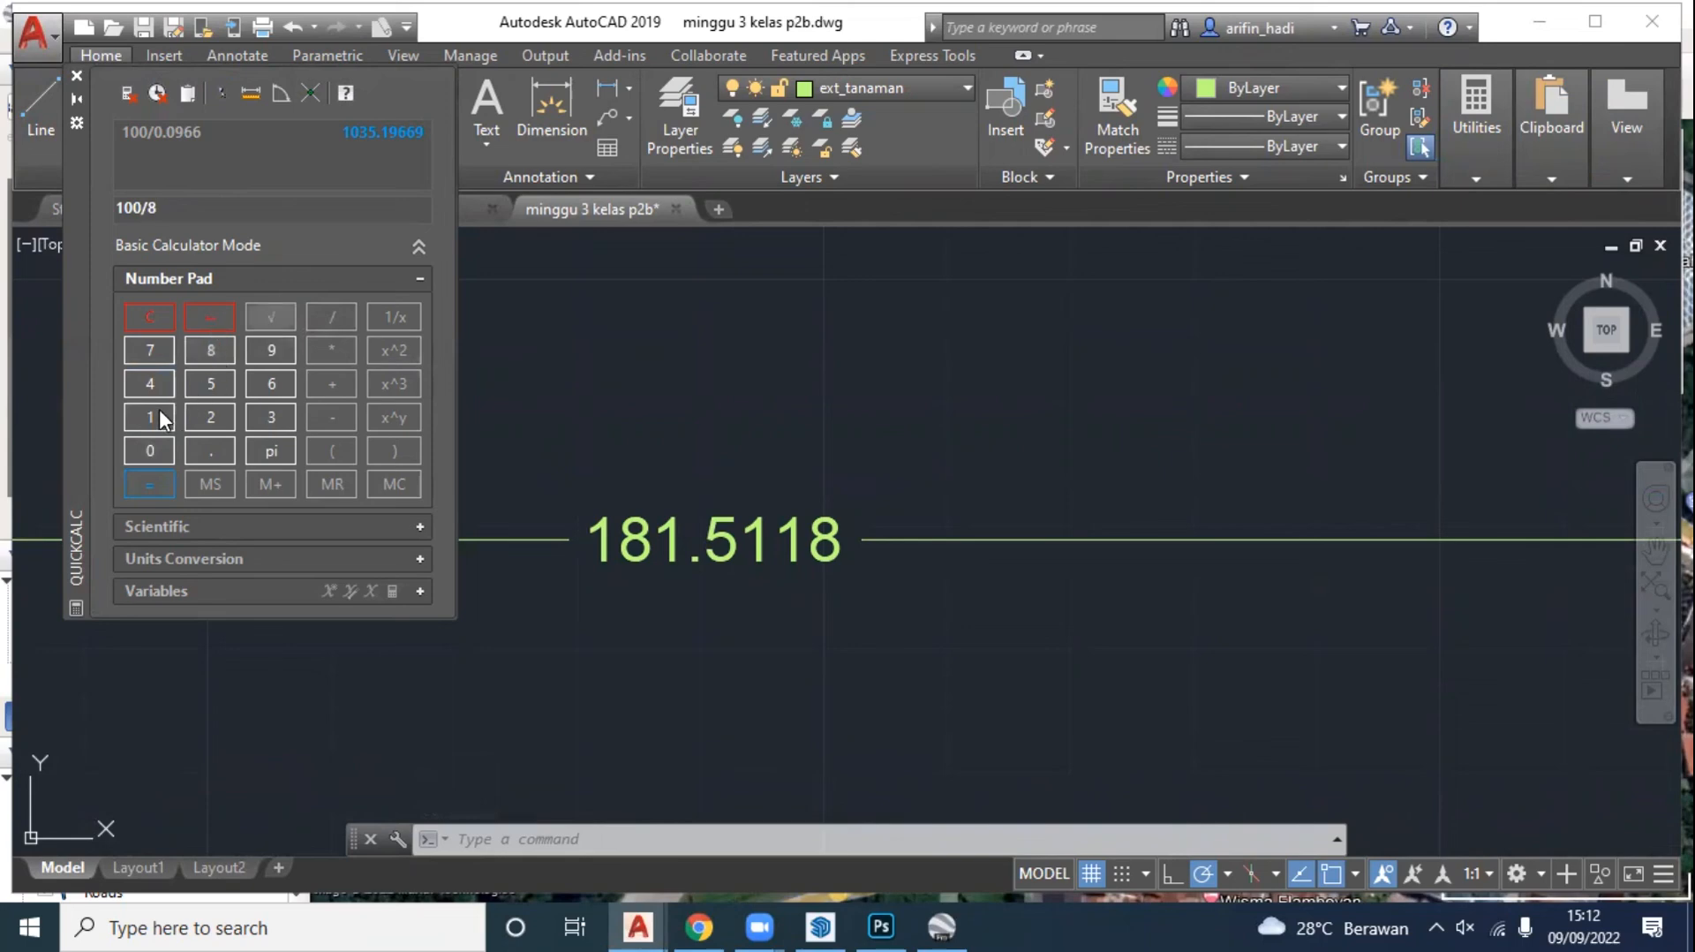
text(181)
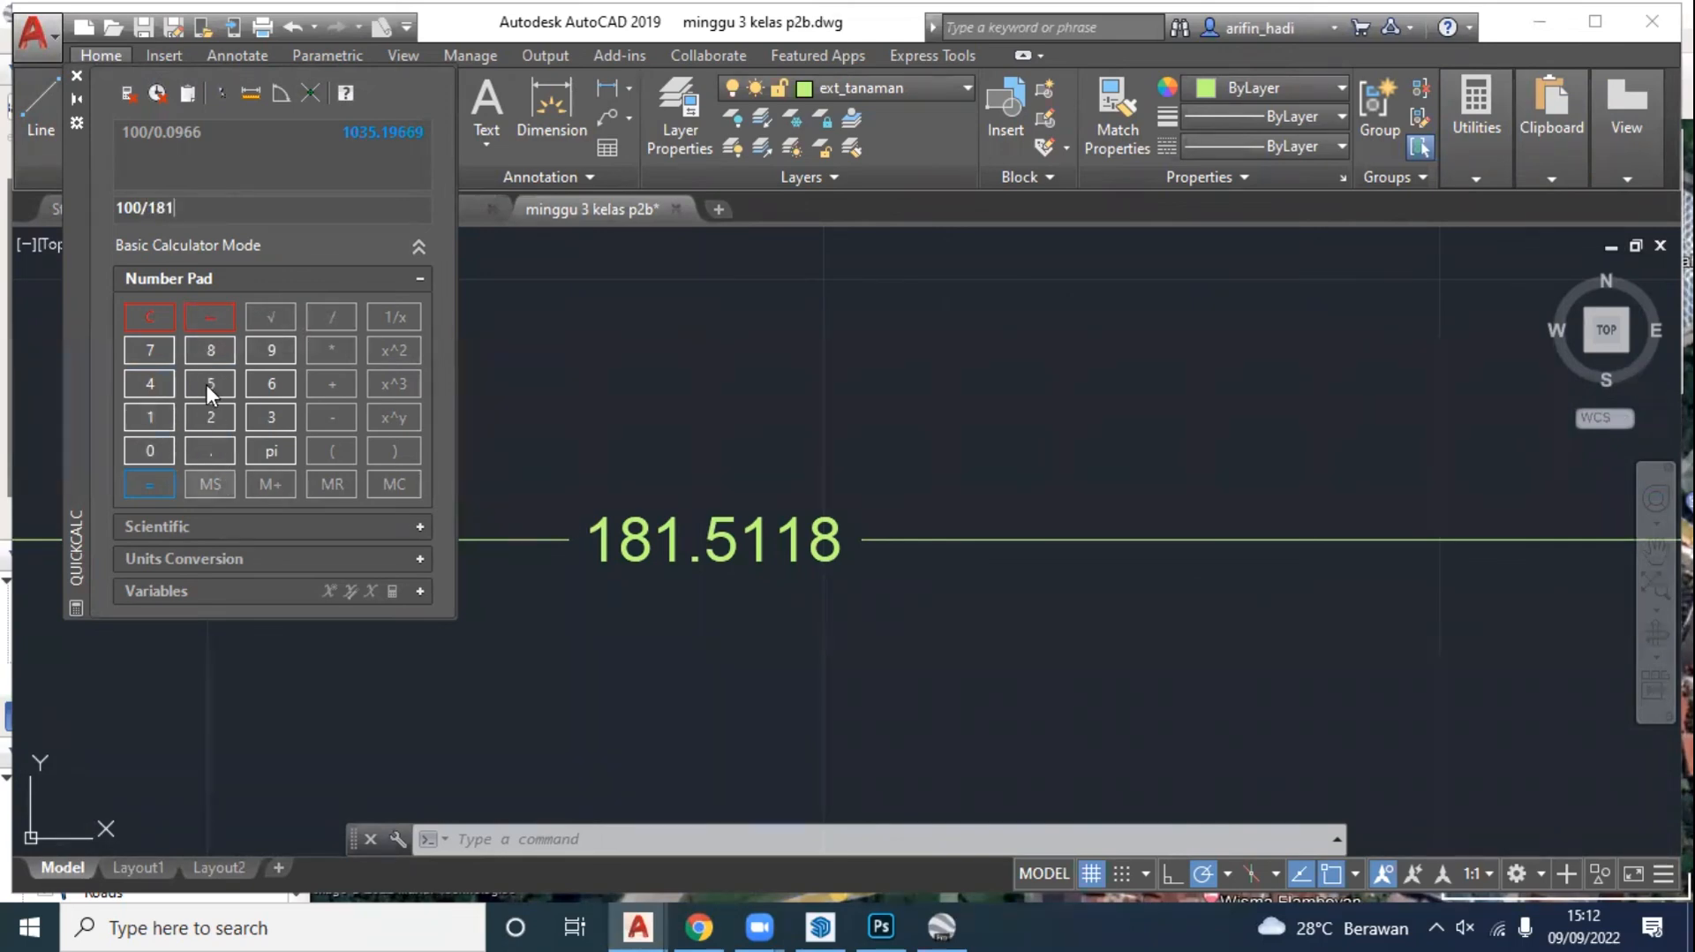
text(.5)
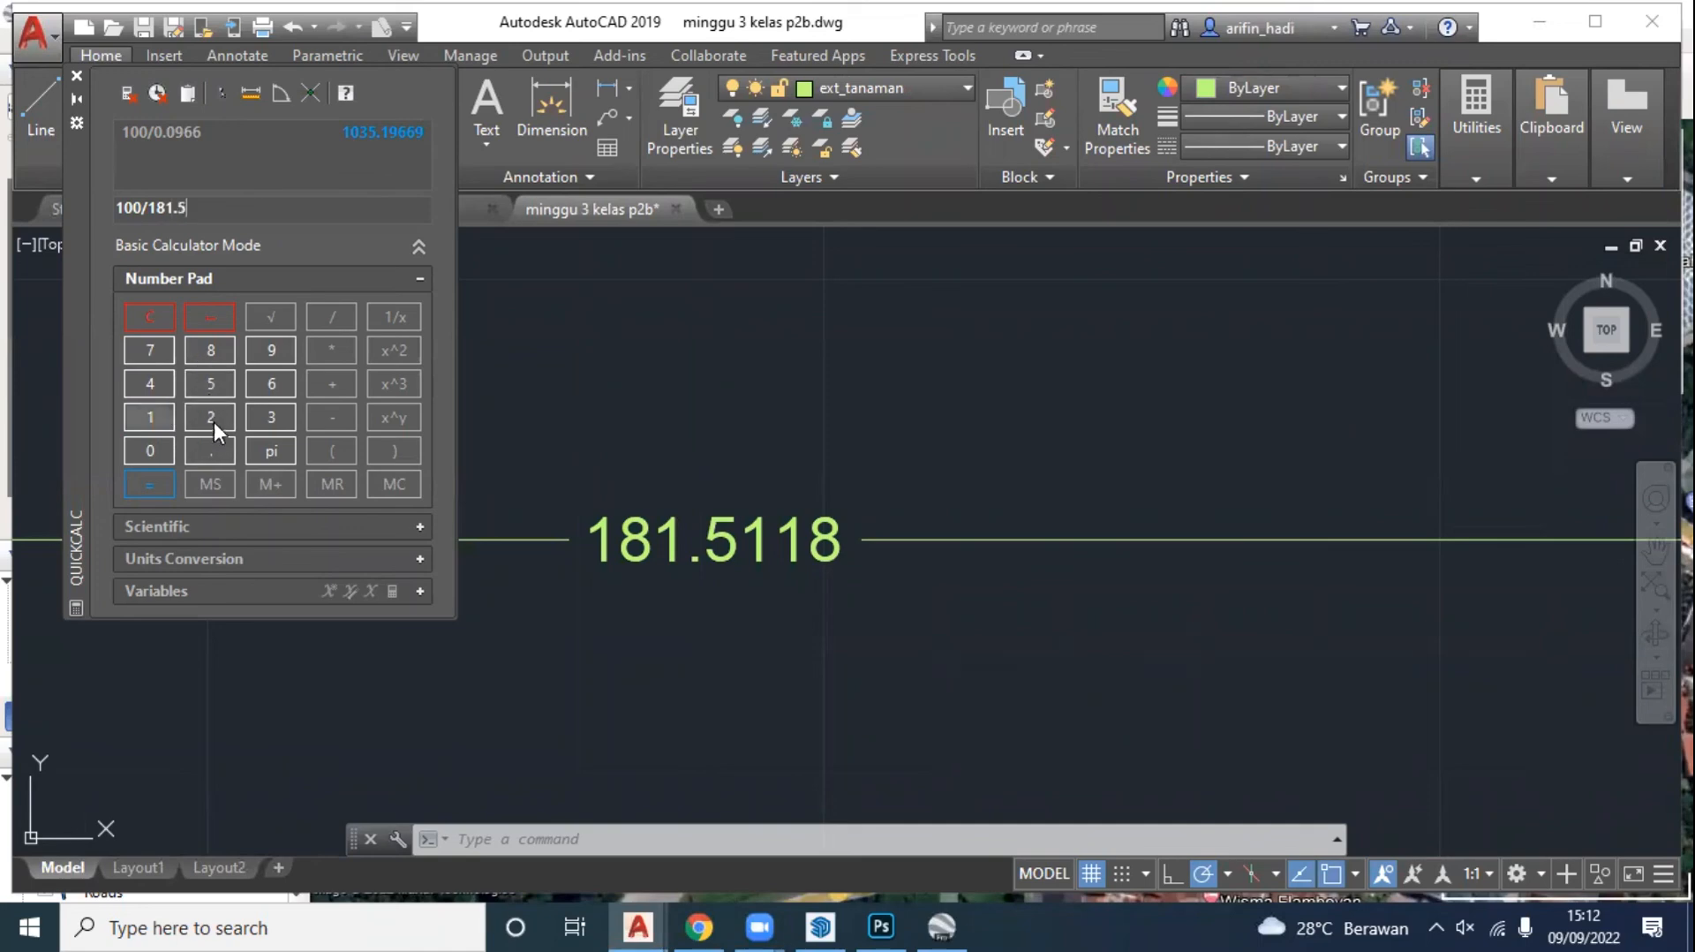
text(118)
key(Return)
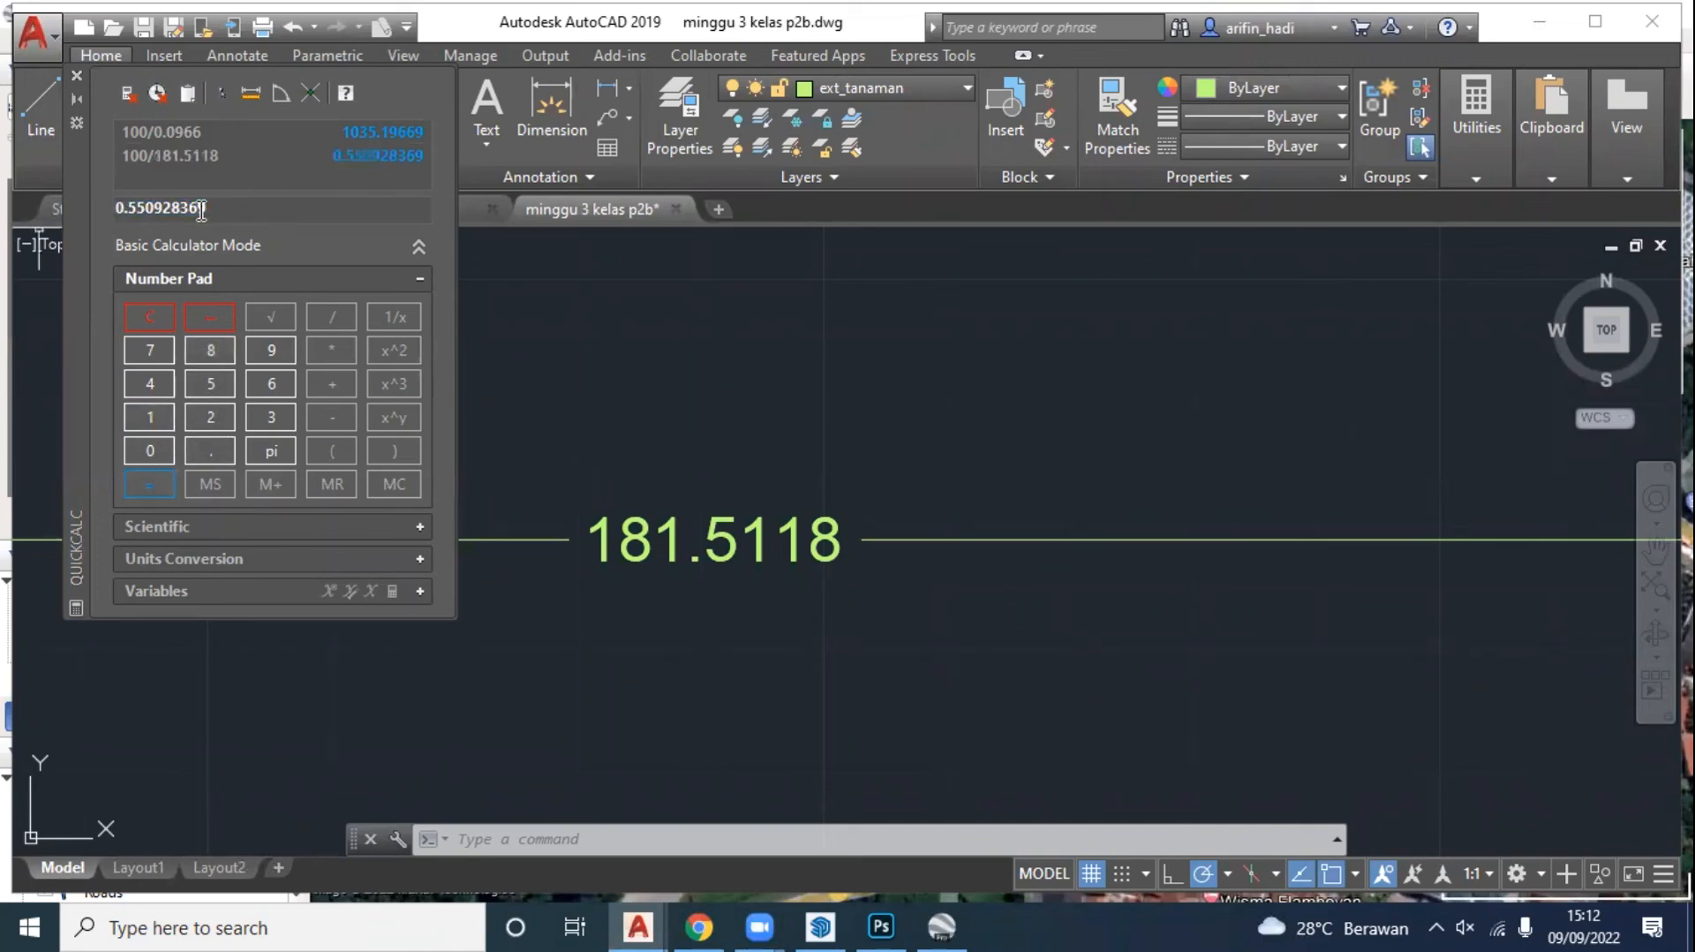
Step: Copy the calculated scale factor and close the calculator
double_click(214, 206)
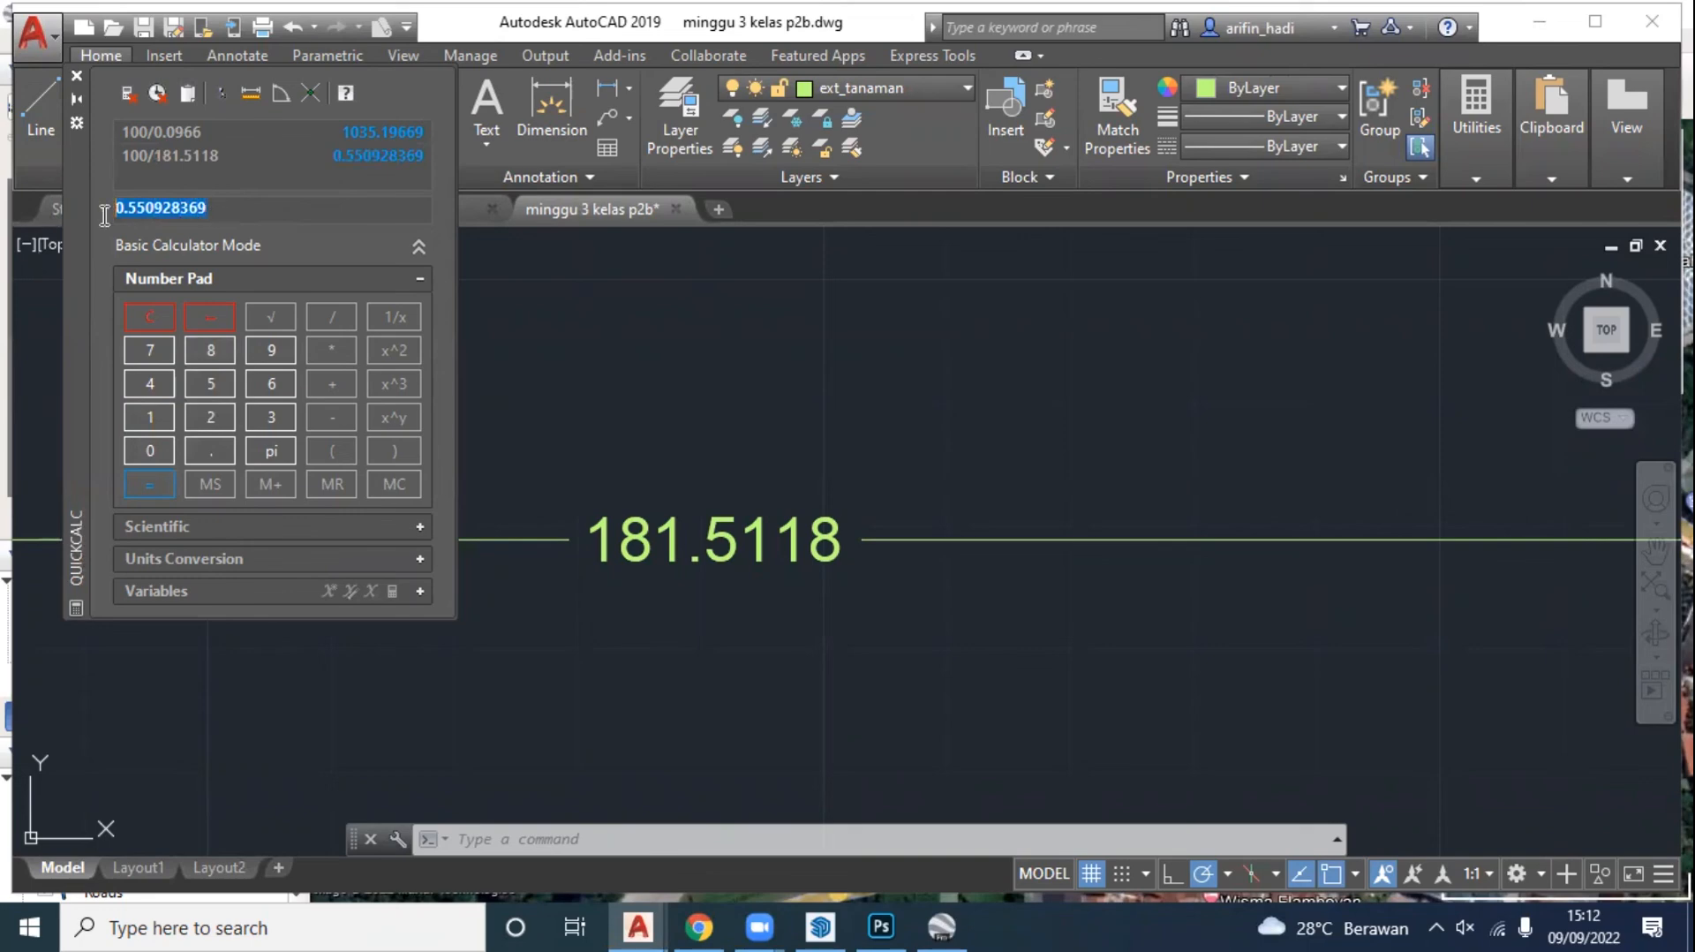
right_click(183, 209)
click(208, 290)
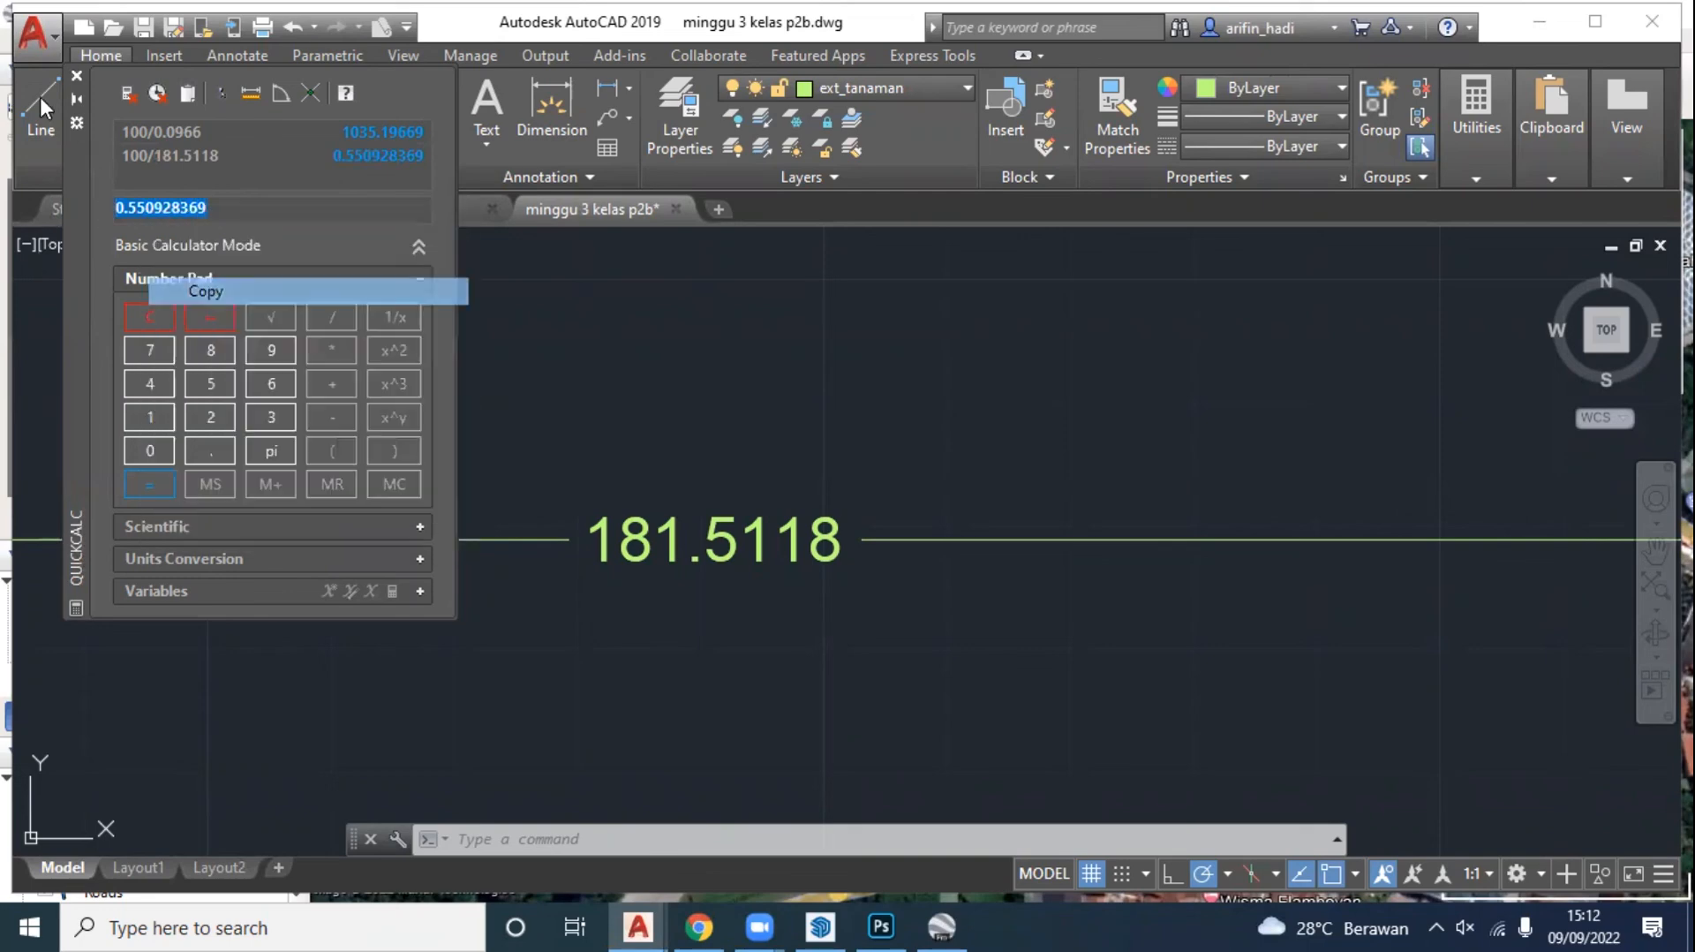
click(618, 339)
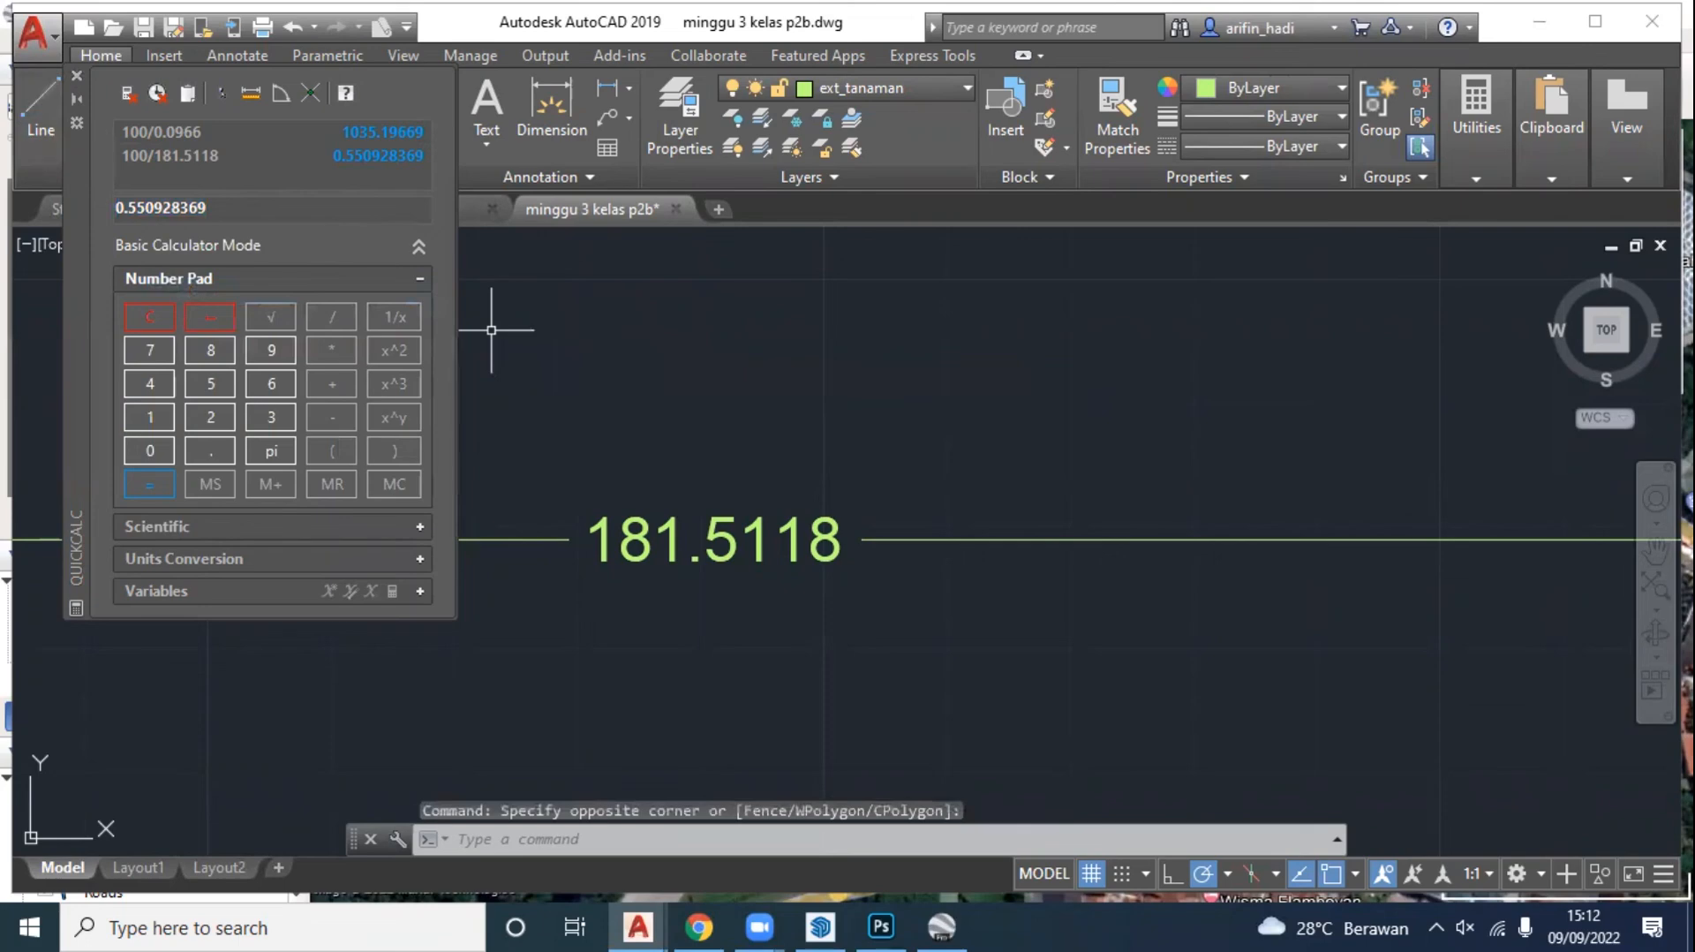
click(77, 75)
Step: Scale the arboretum image together with its scale-bar line and dimension by 0.550928369 about the image's lower-left corner
scroll(946, 431, down, 8)
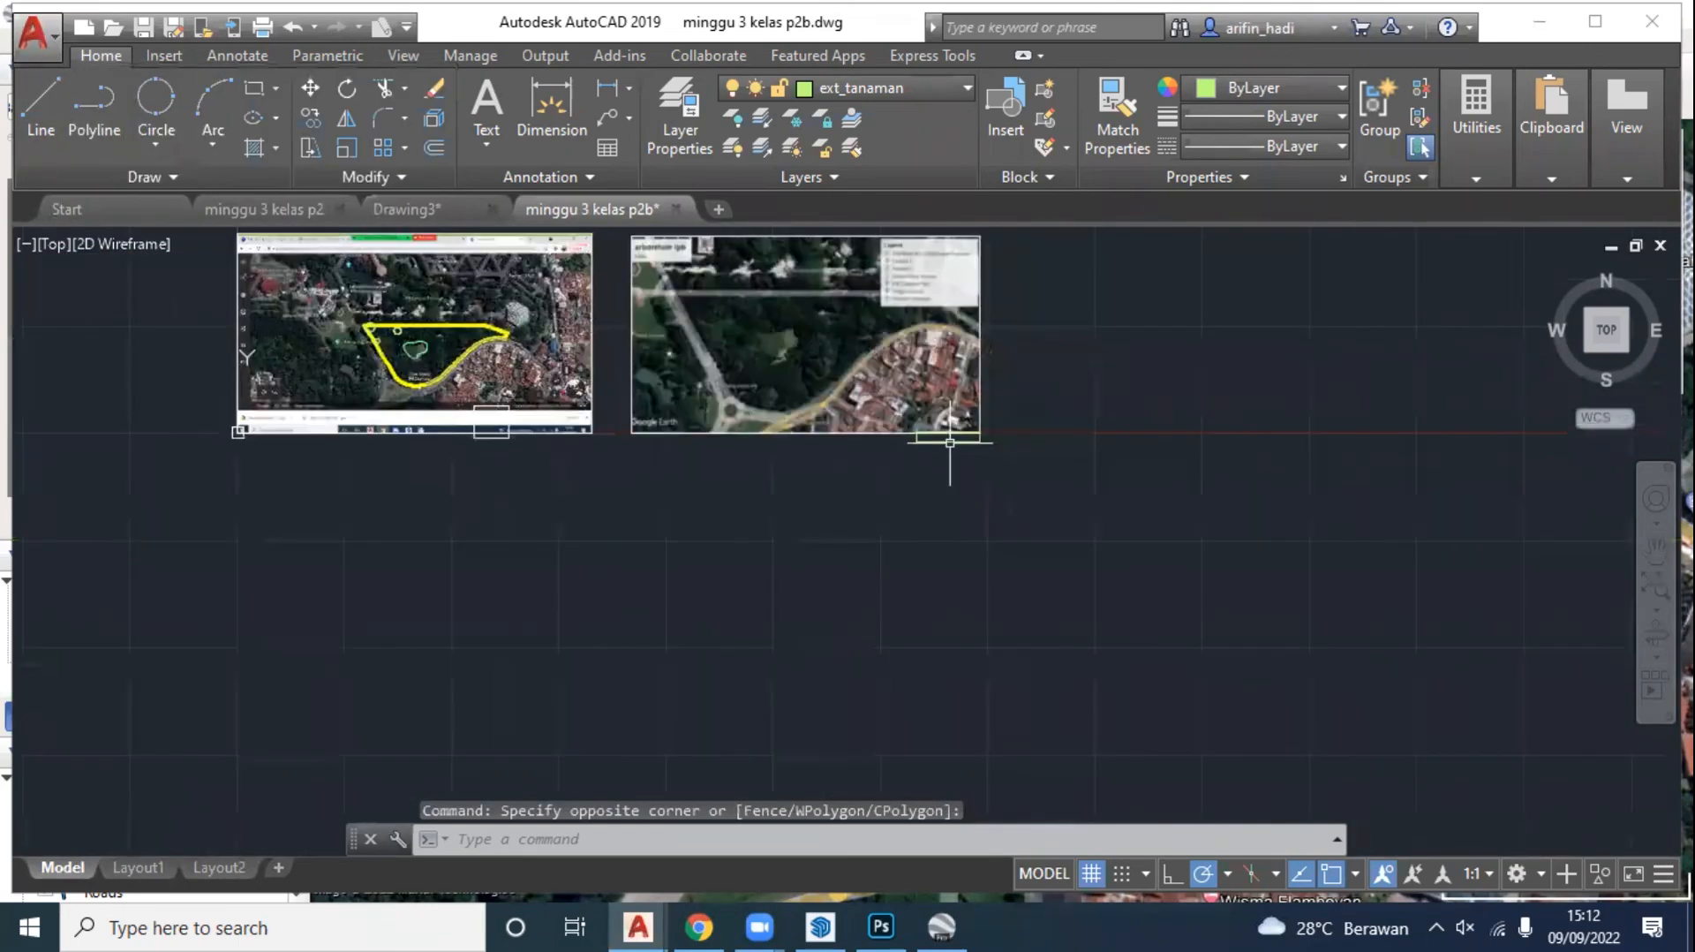
click(740, 287)
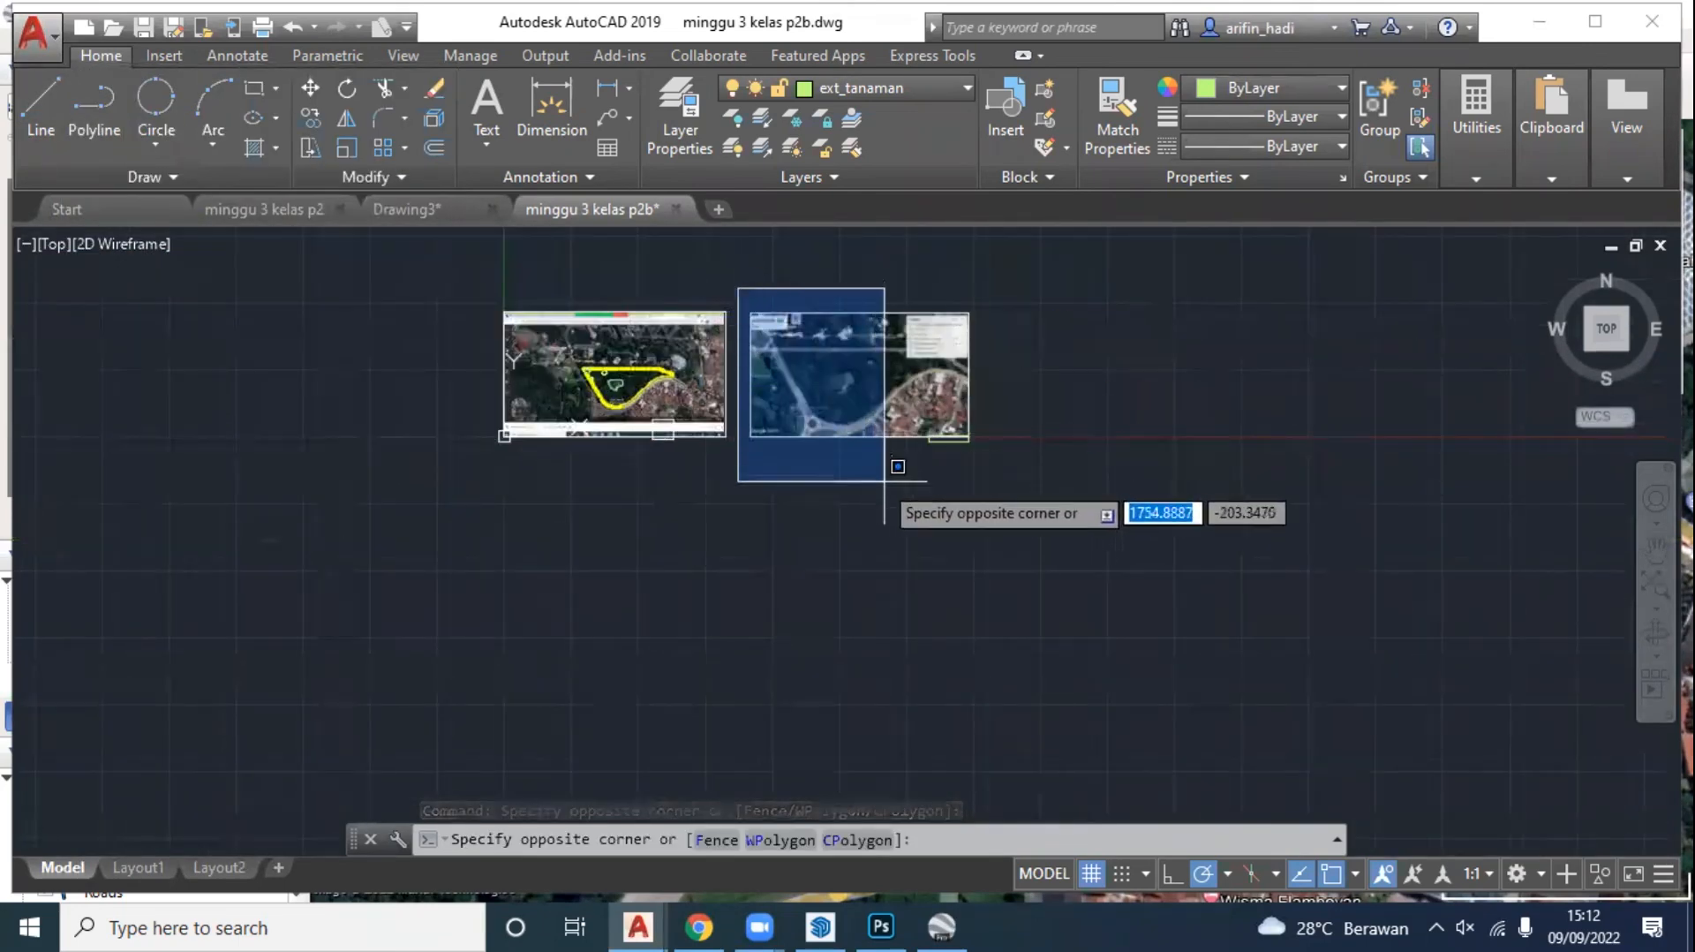
click(1063, 516)
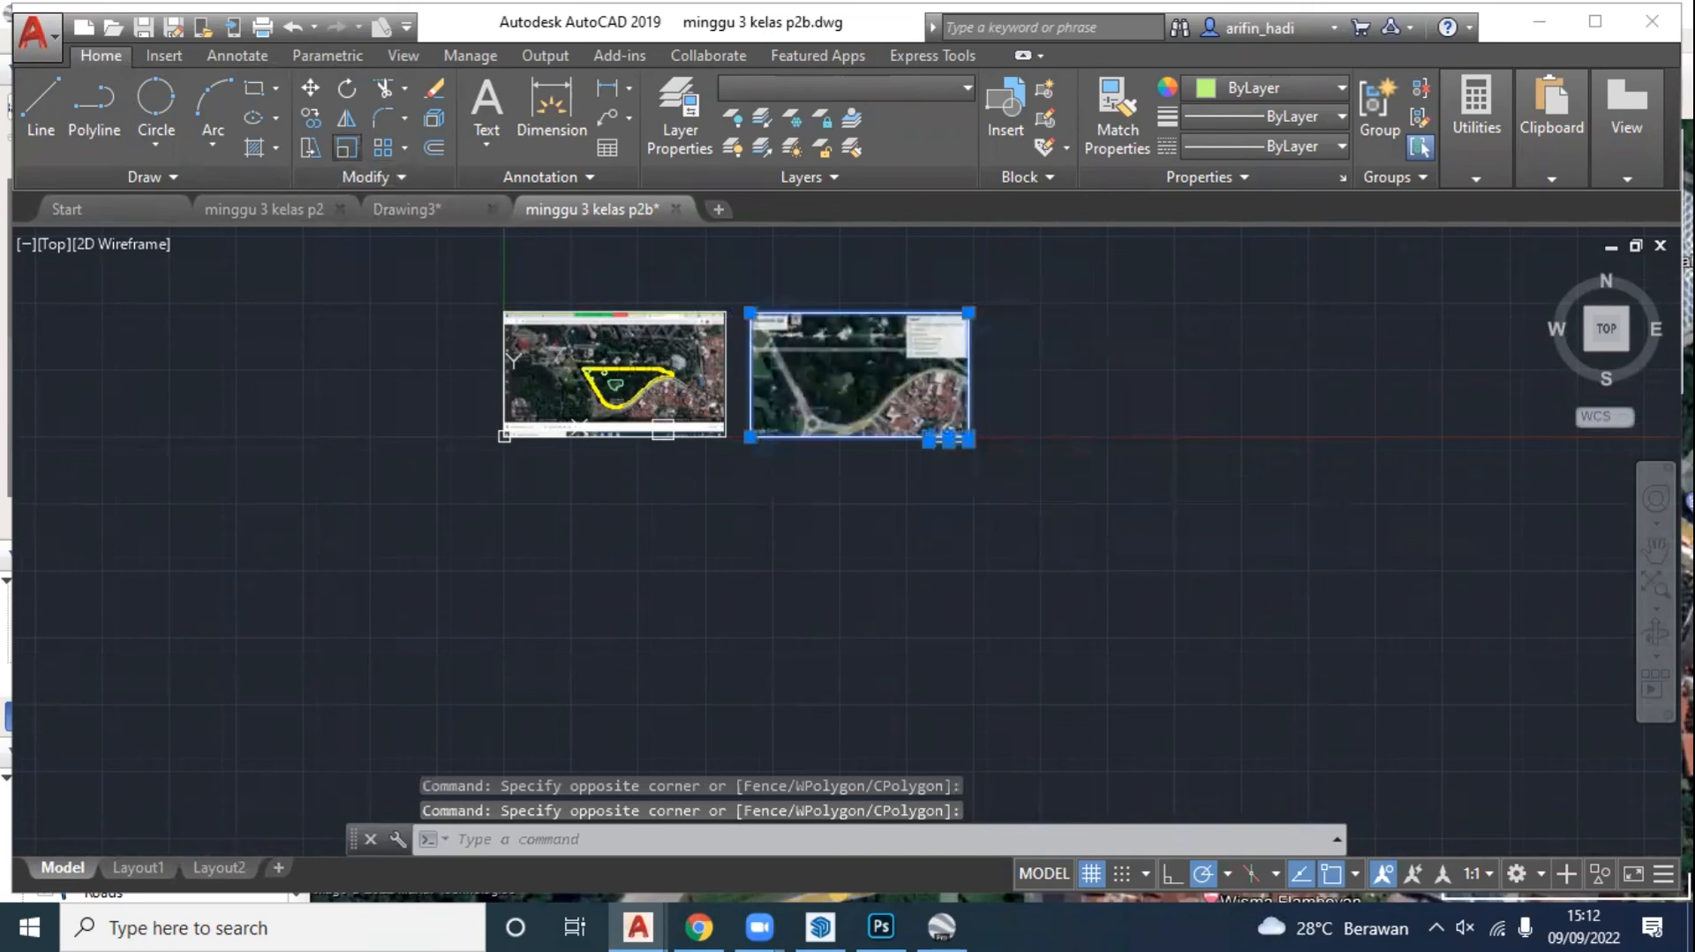
text(sc)
key(space)
scroll(761, 432, up, 2)
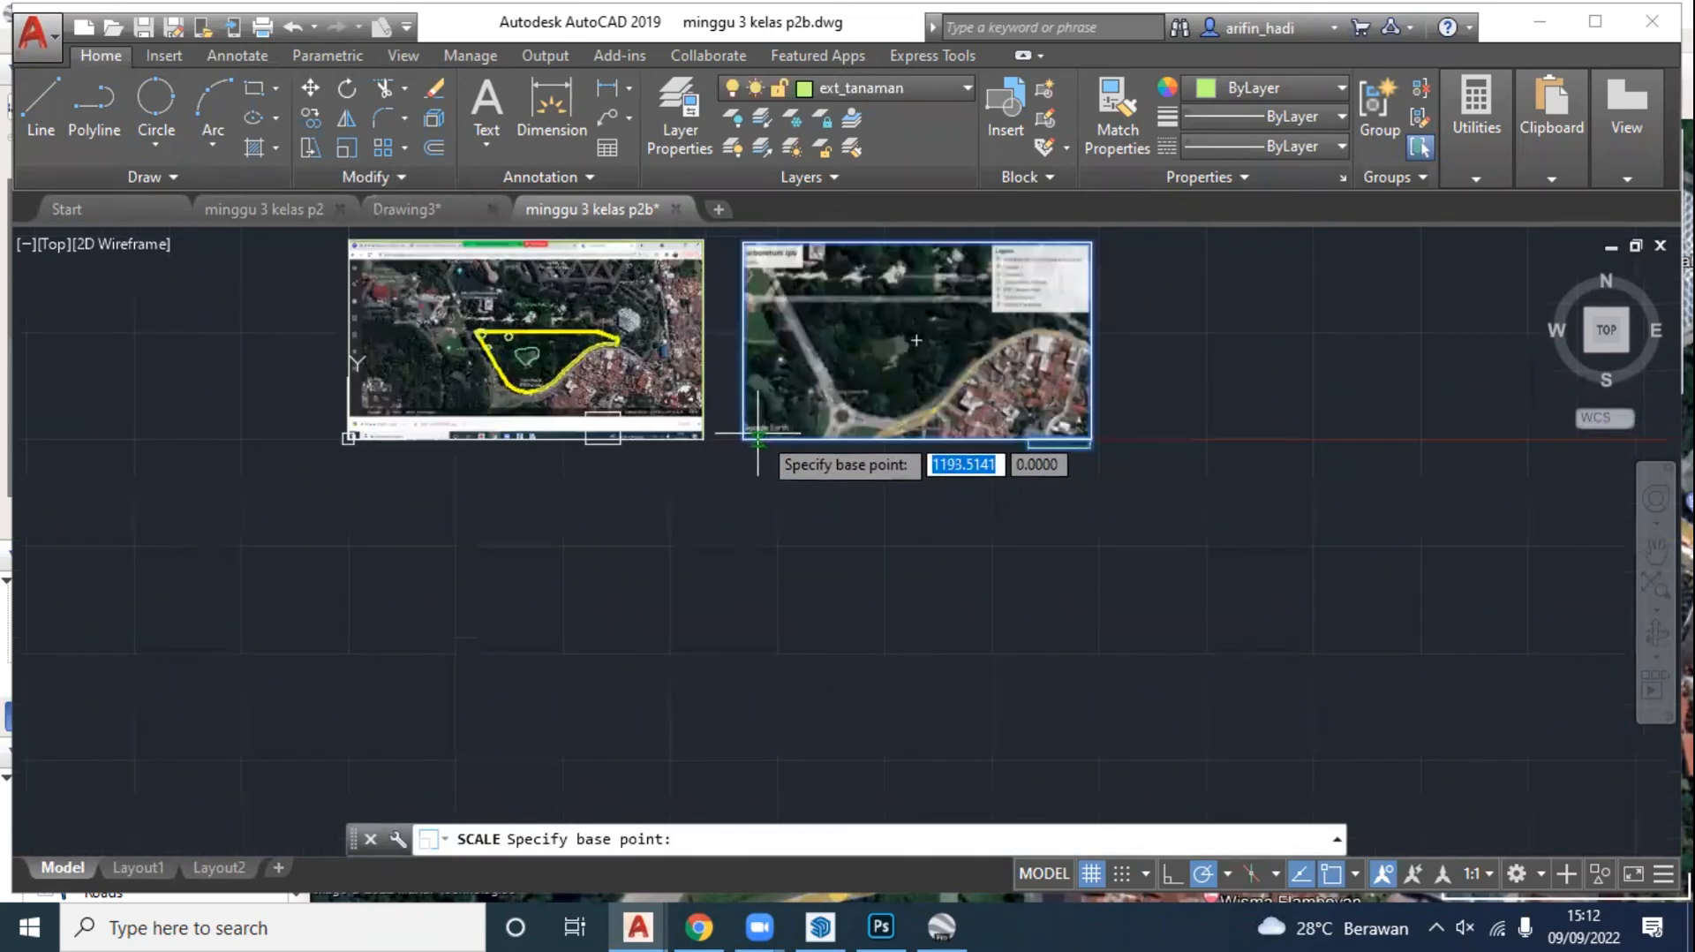
click(759, 433)
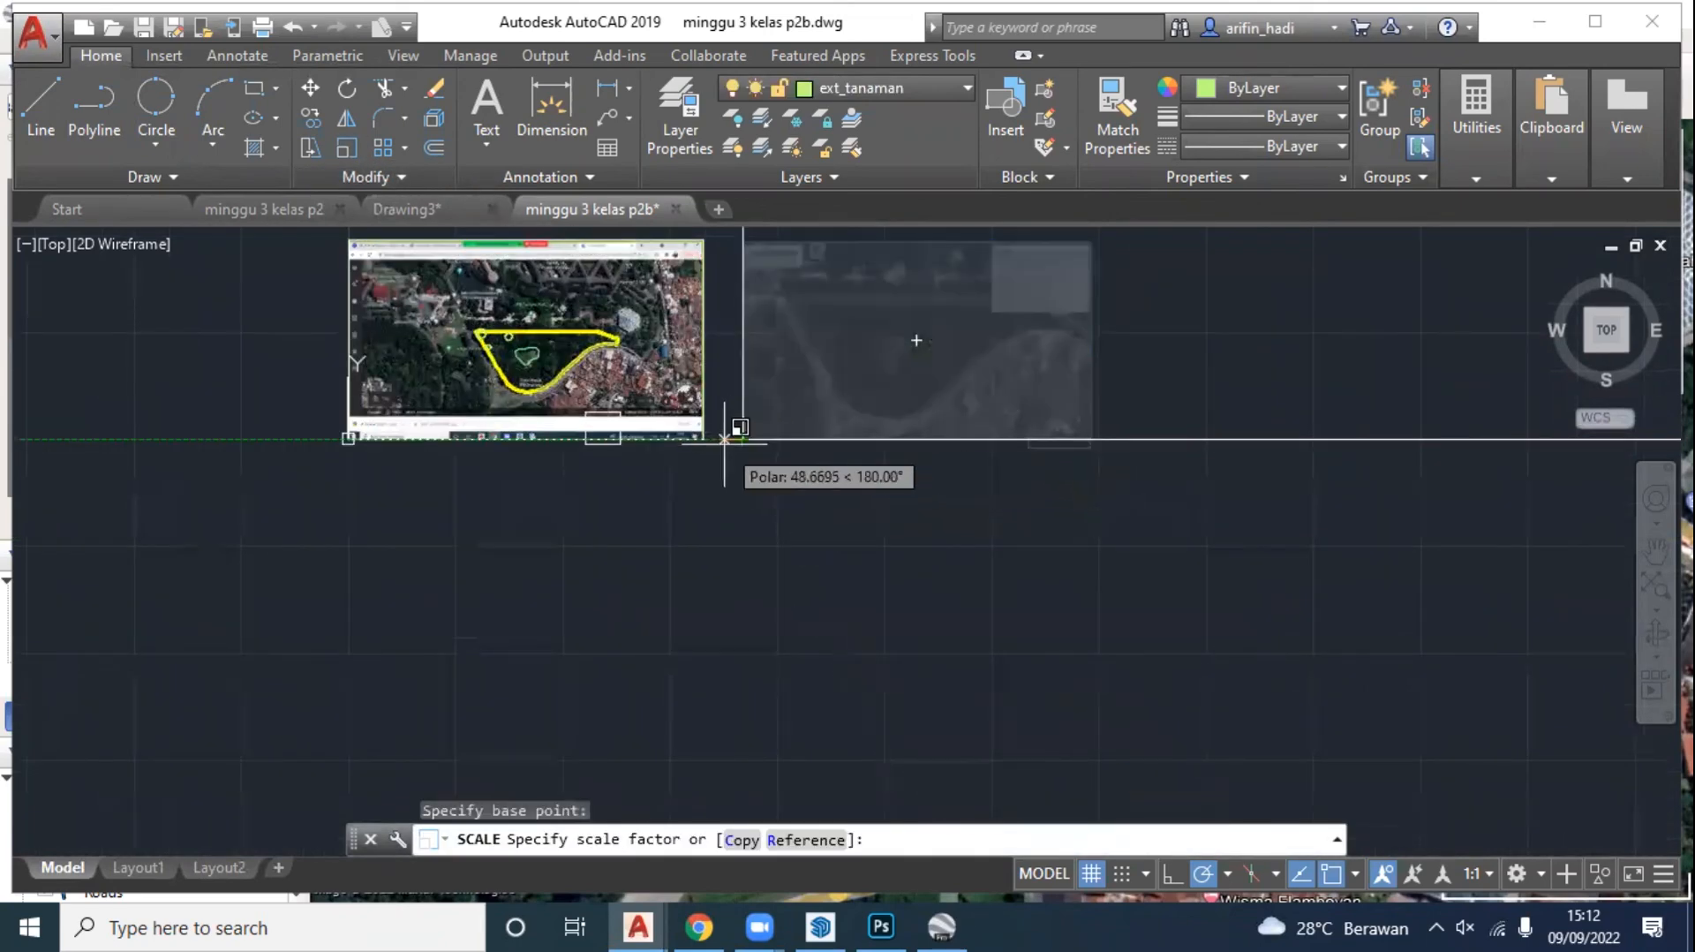
right_click(885, 830)
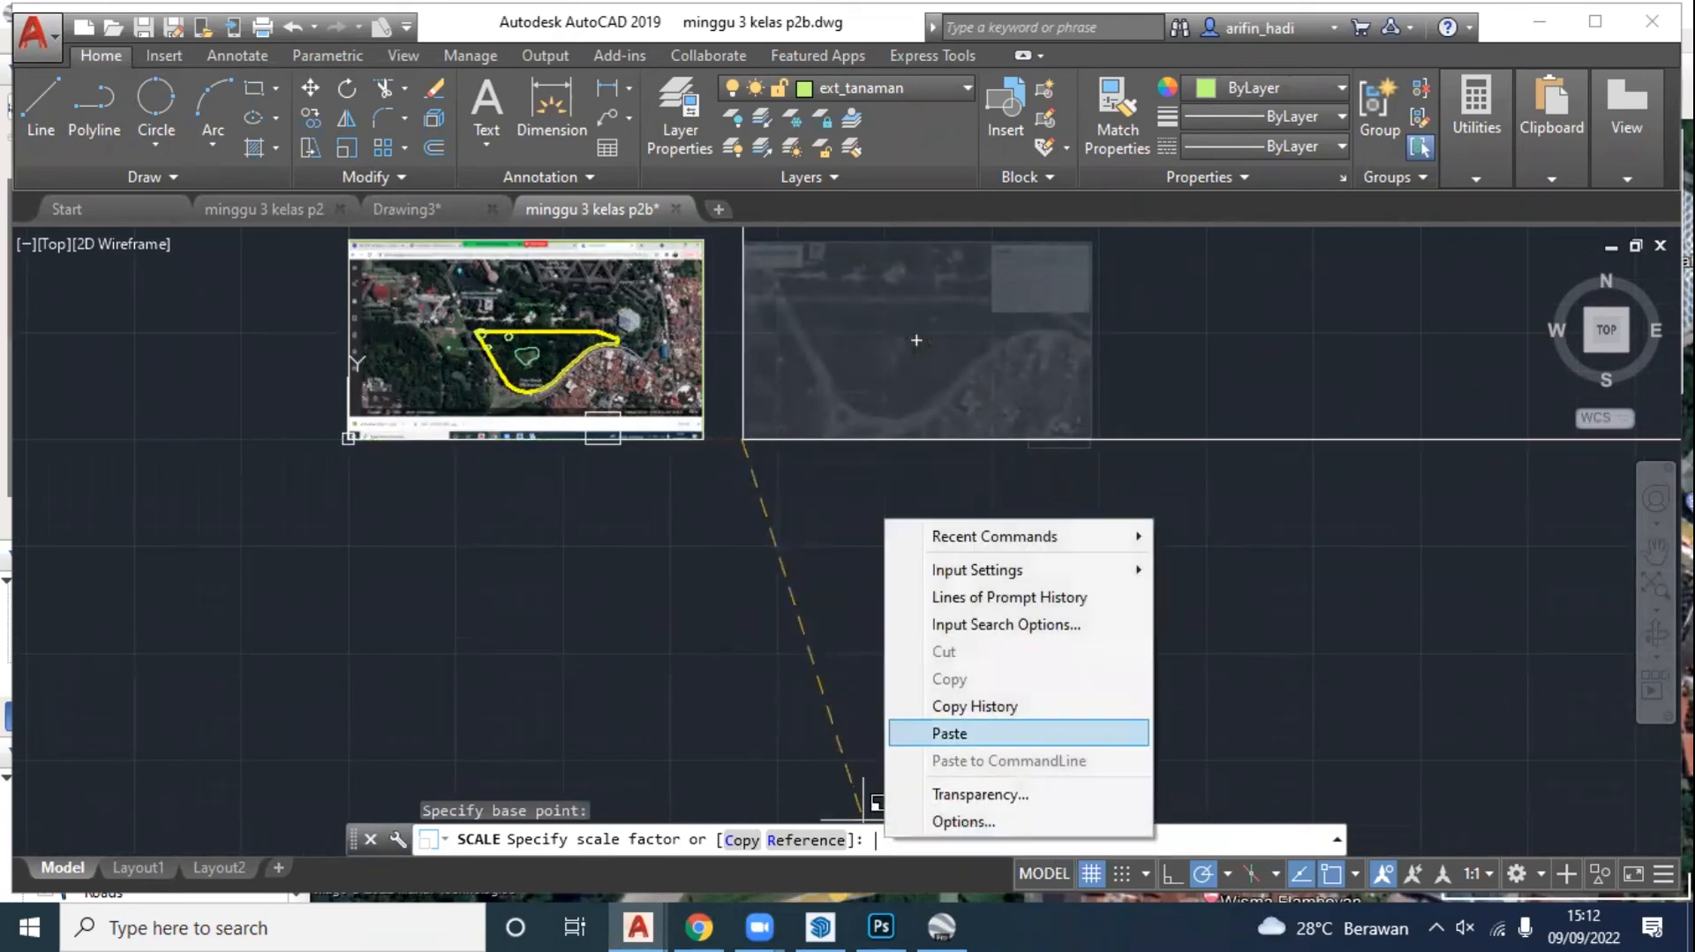
click(984, 733)
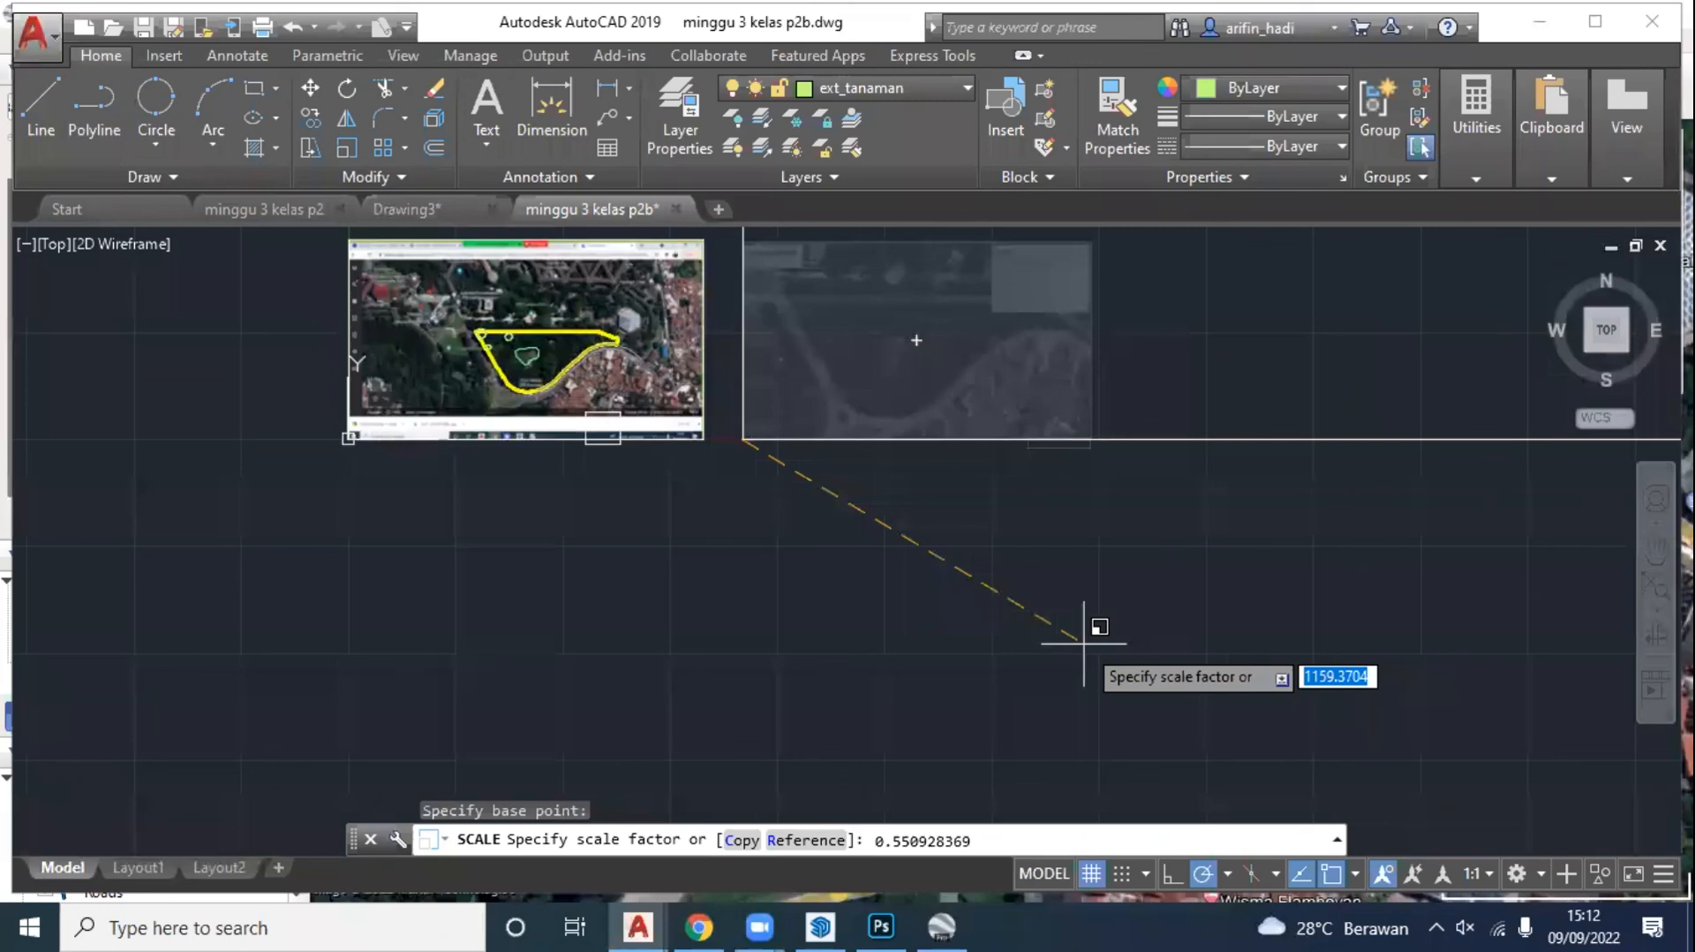
key(Return)
Step: Examine the scale-bar dimensions below both site images and compare the images' relative sizes
scroll(792, 358, up, 5)
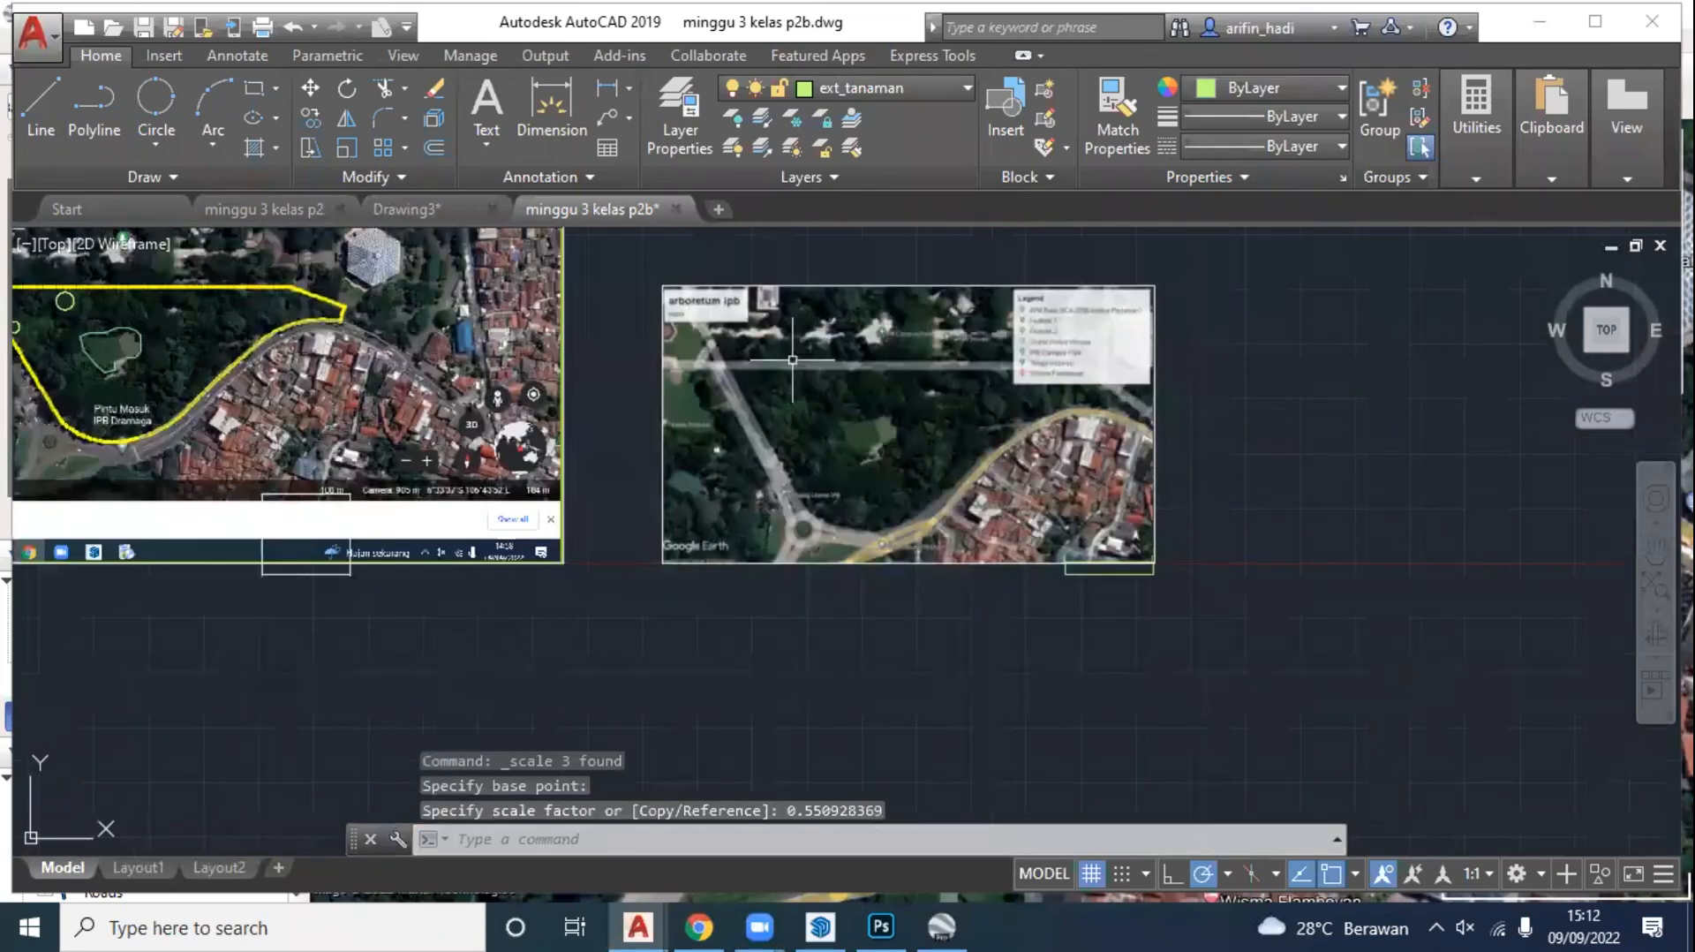
middle_drag(792, 357, 857, 276)
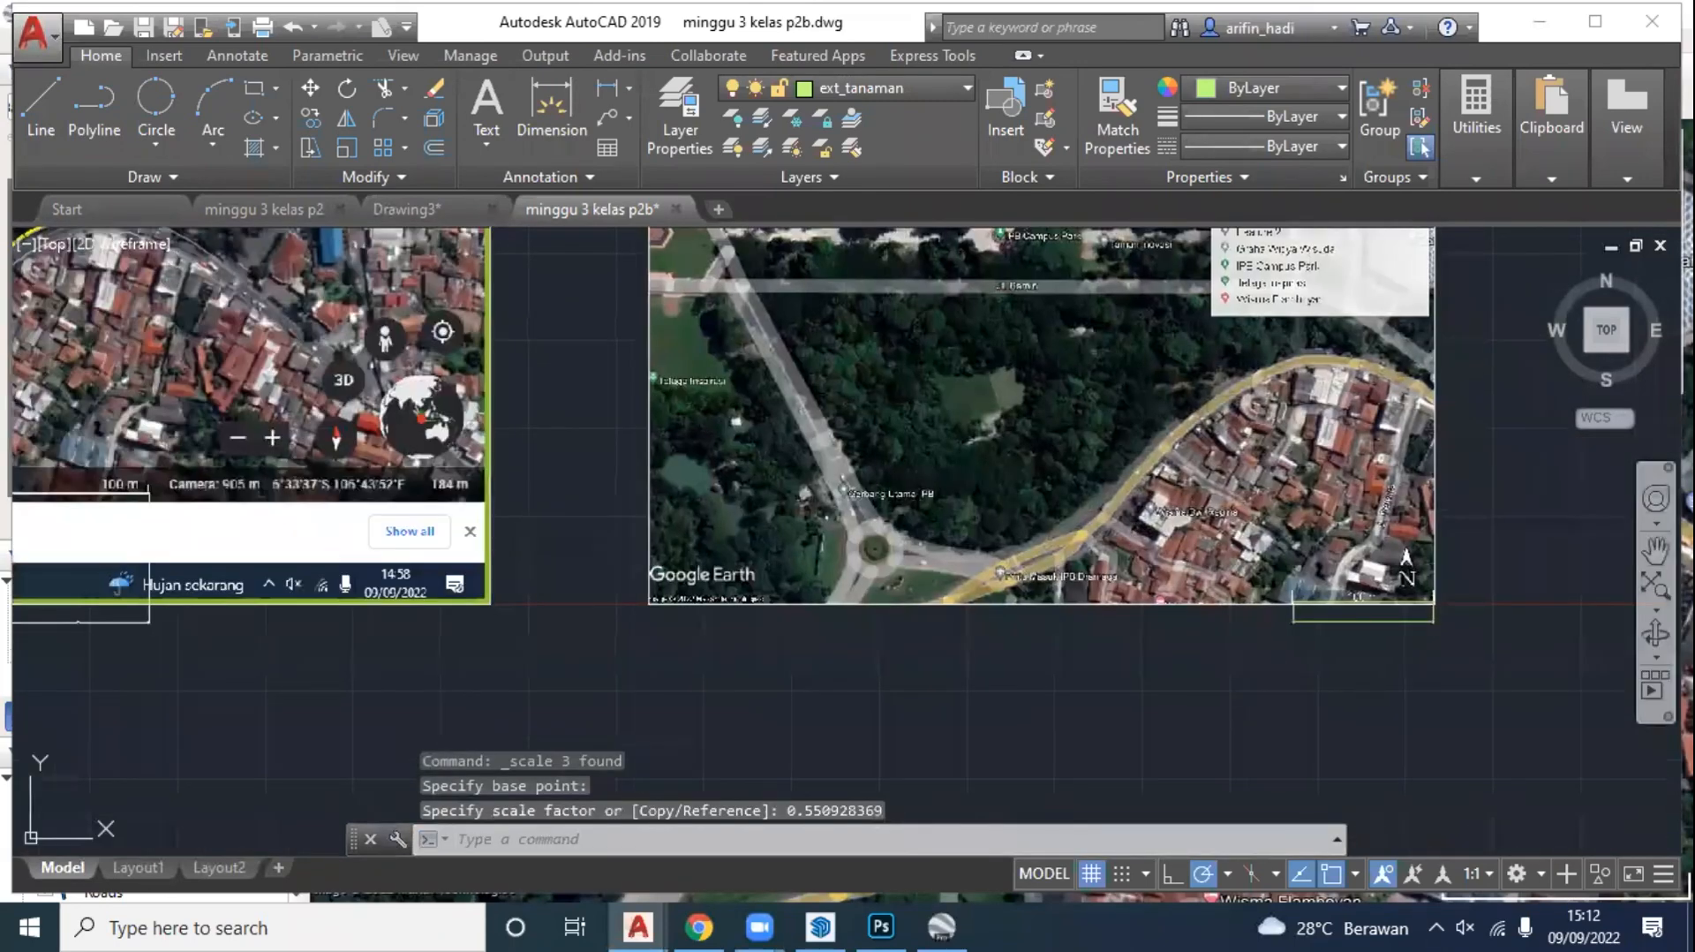
middle_drag(1363, 621, 735, 610)
scroll(736, 609, up, 15)
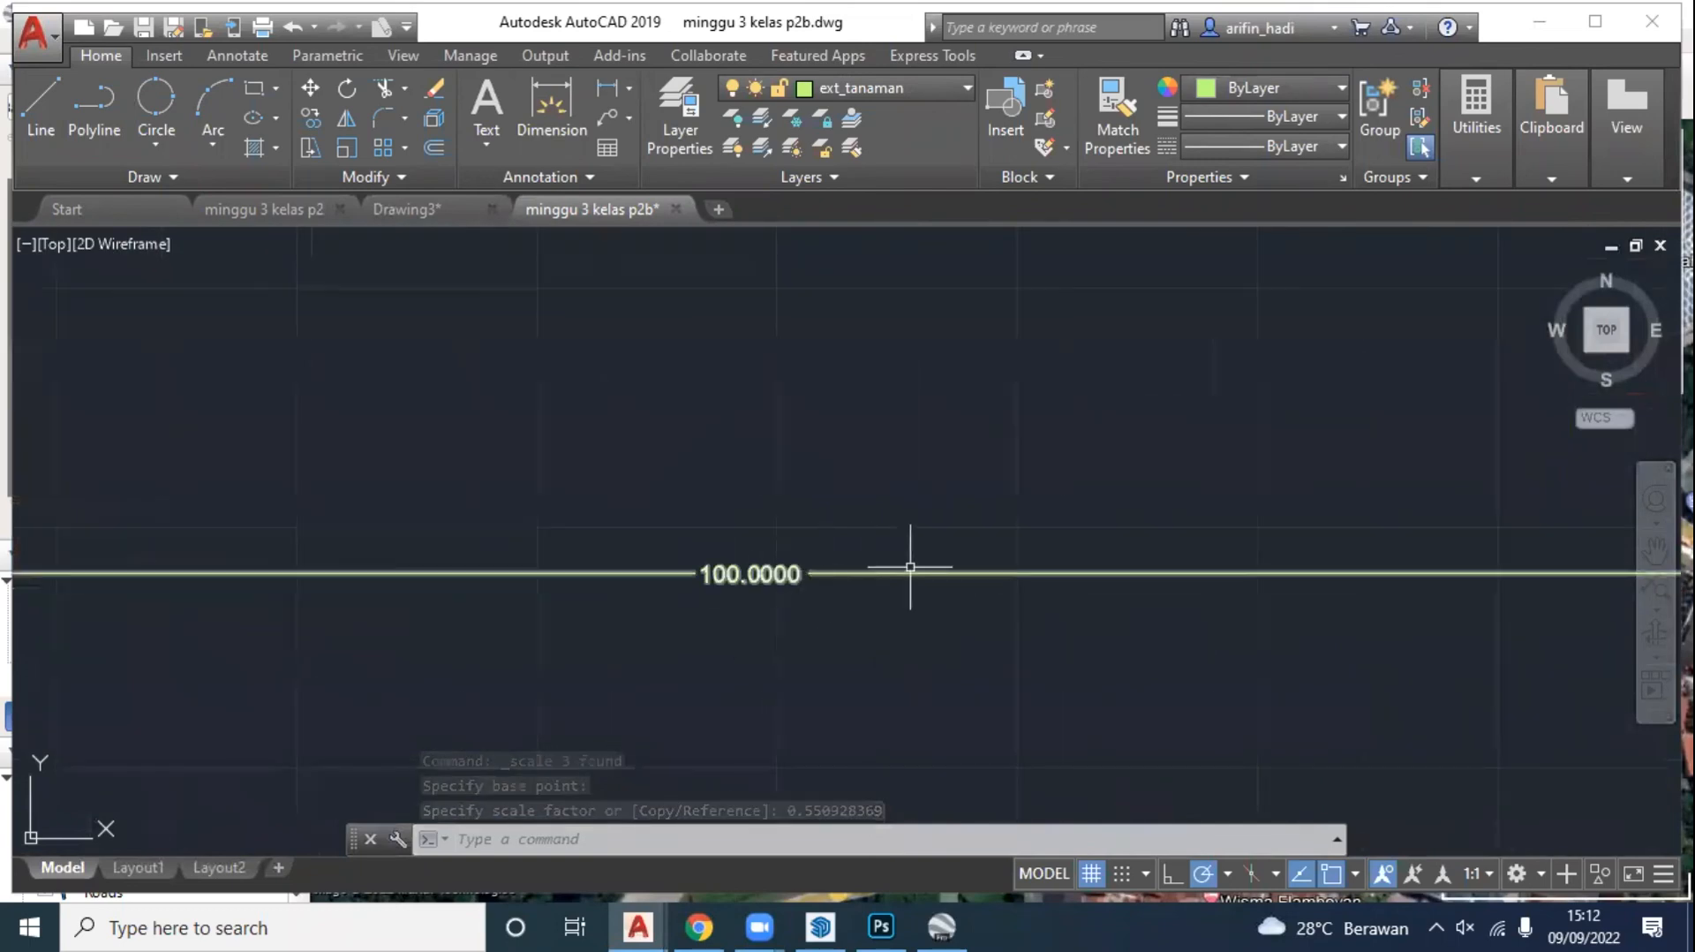
scroll(1032, 563, down, 8)
scroll(1031, 562, down, 12)
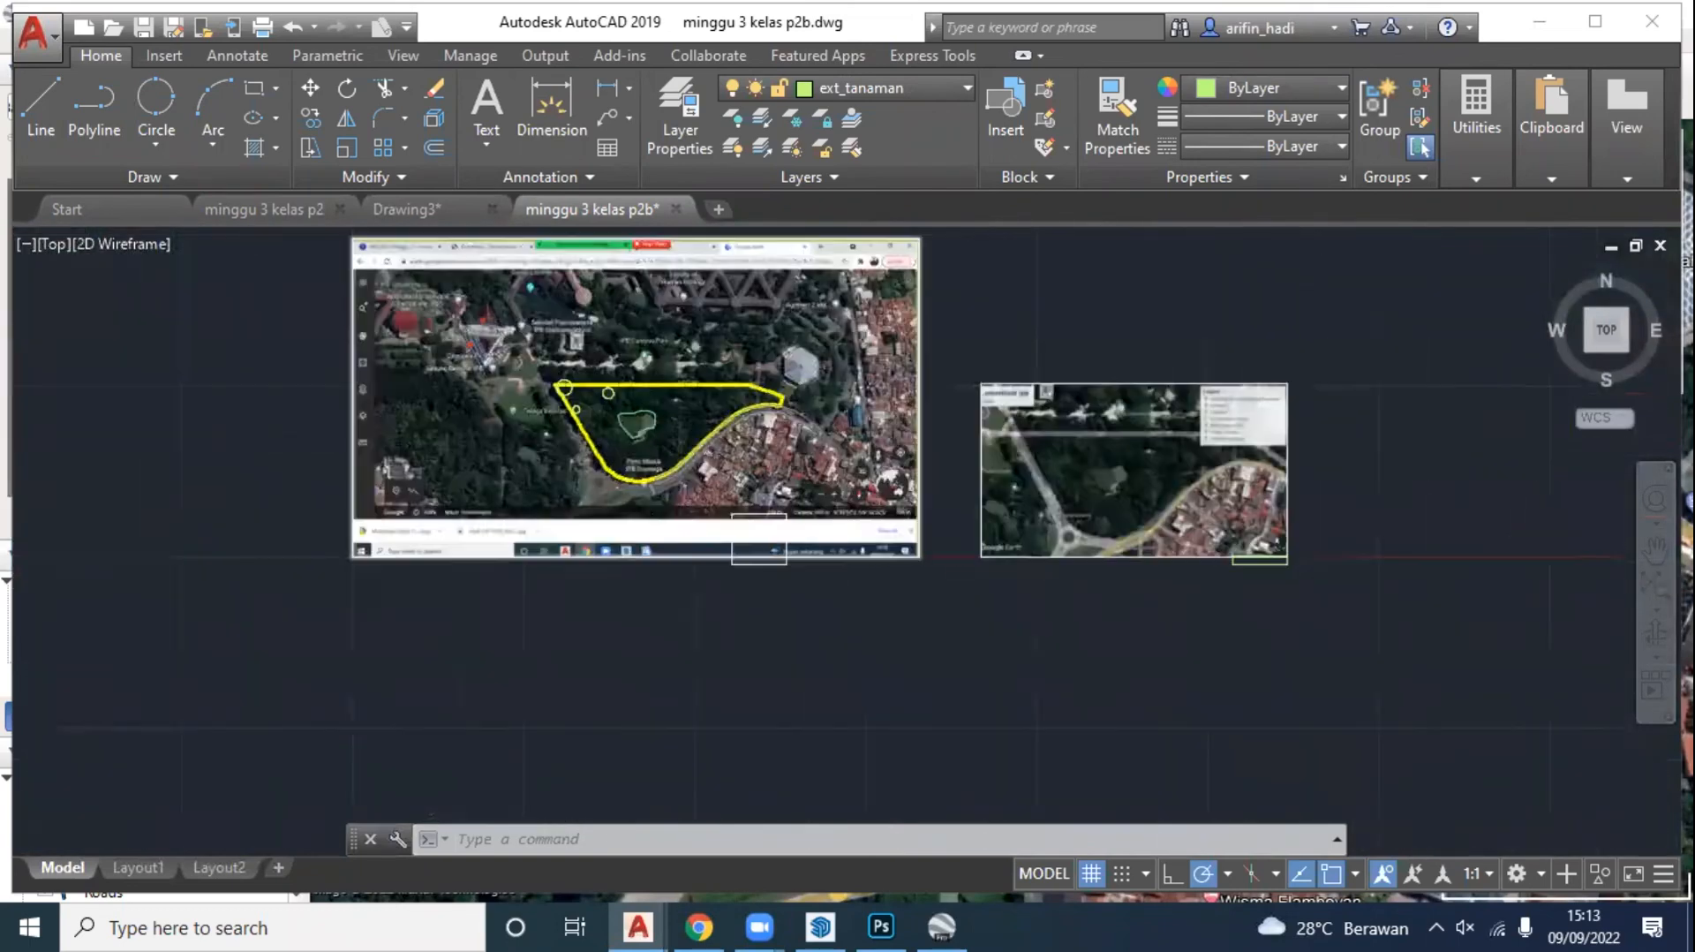
scroll(865, 546, up, 6)
scroll(866, 546, up, 6)
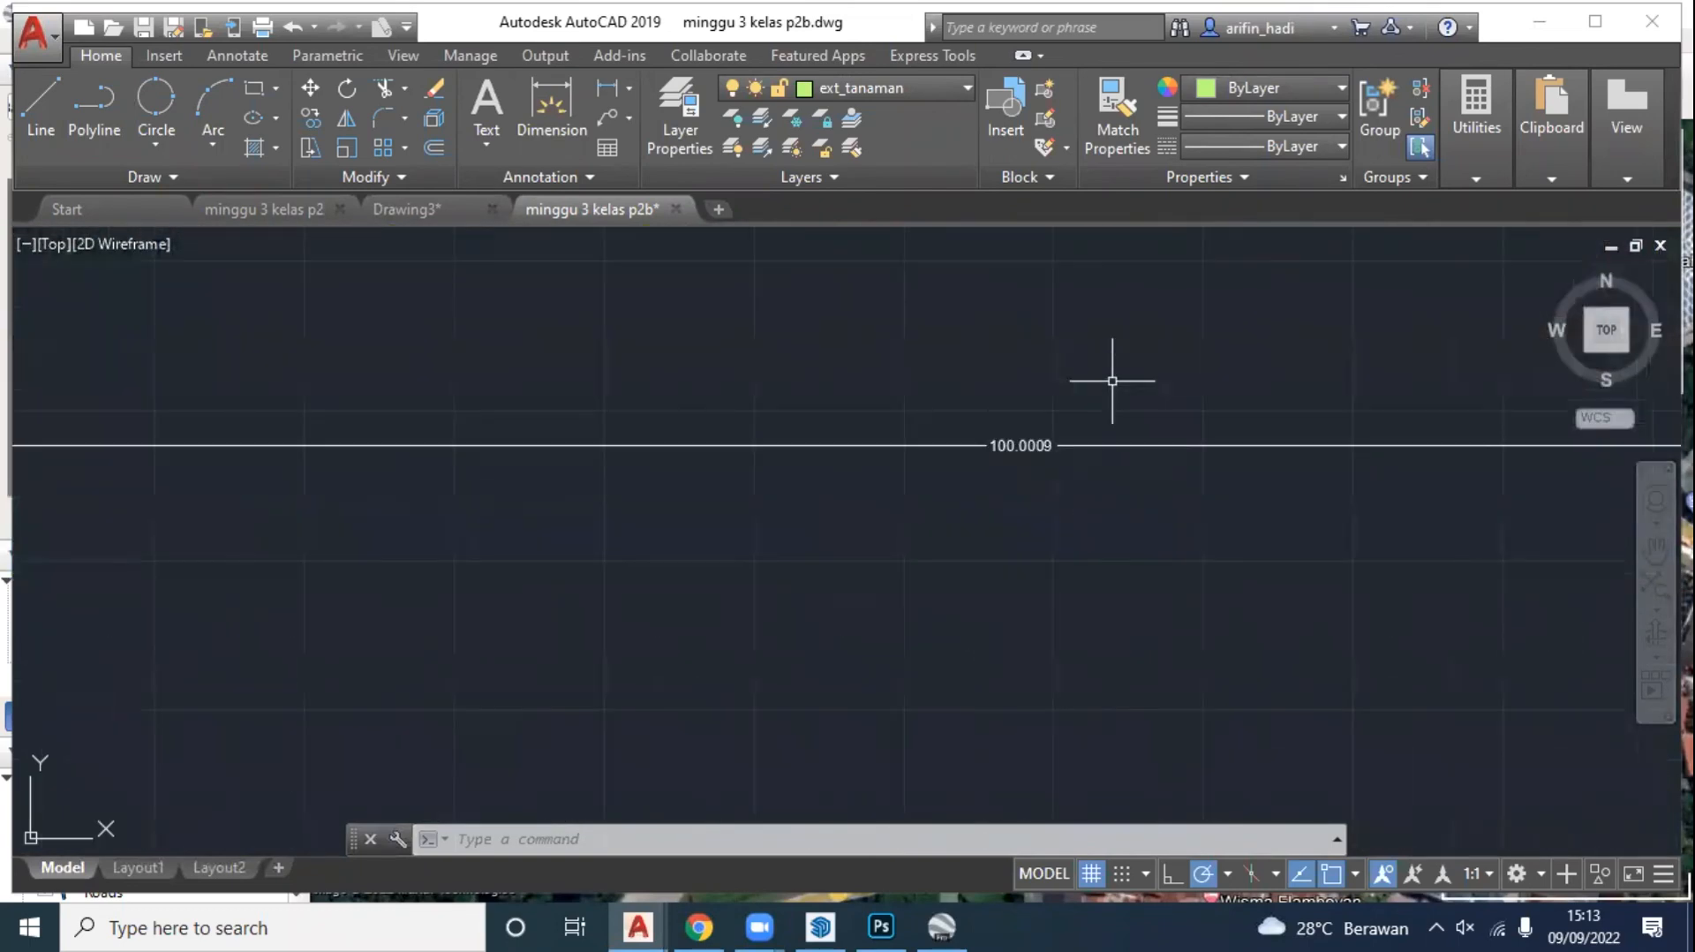
scroll(650, 614, down, 7)
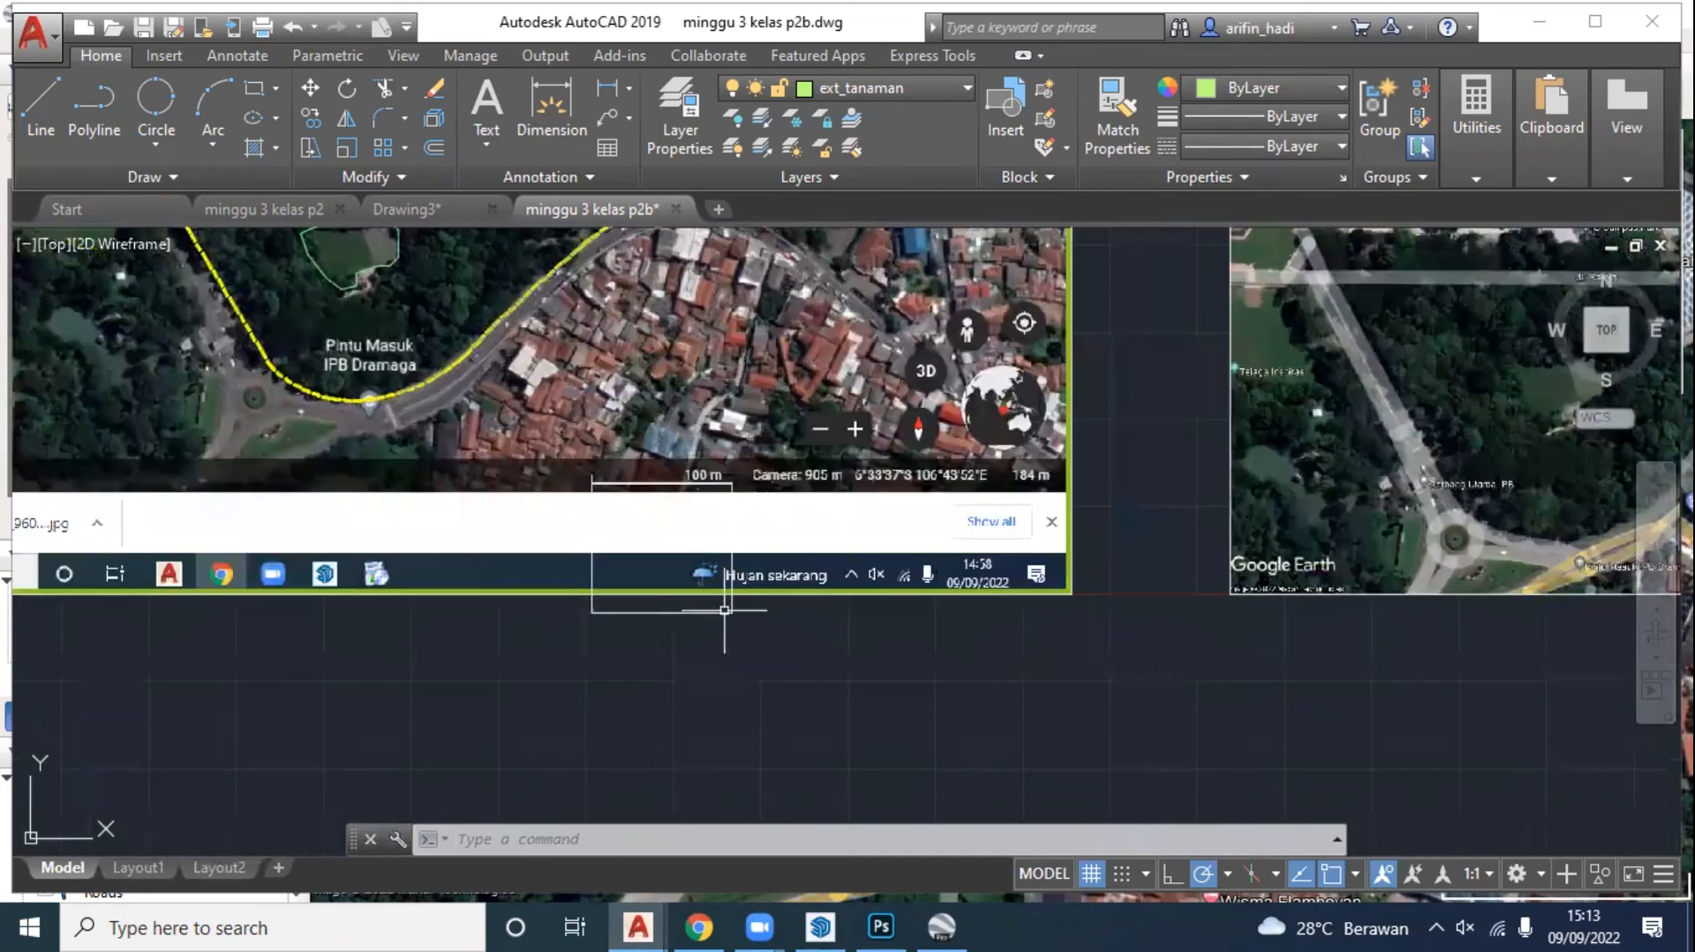
scroll(724, 609, down, 4)
Step: Copy the yellow site boundary from its upper-left corner onto the matching road junction below Jl. Ramin in the arboretum image
scroll(370, 423, up, 3)
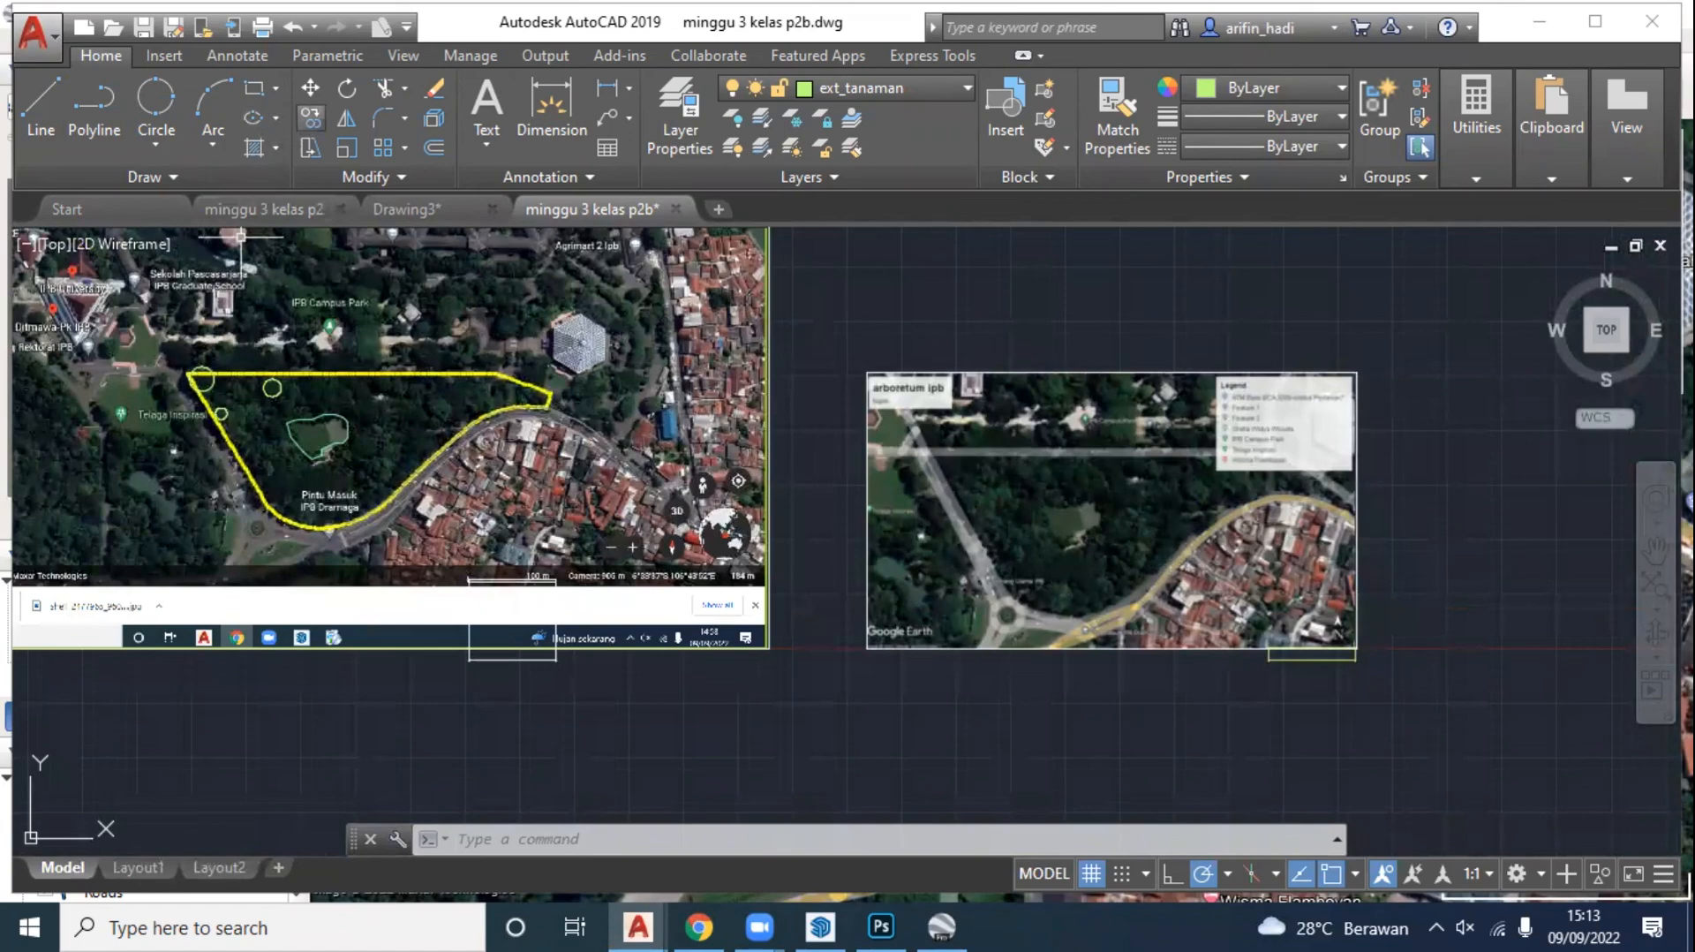
click(310, 117)
click(328, 374)
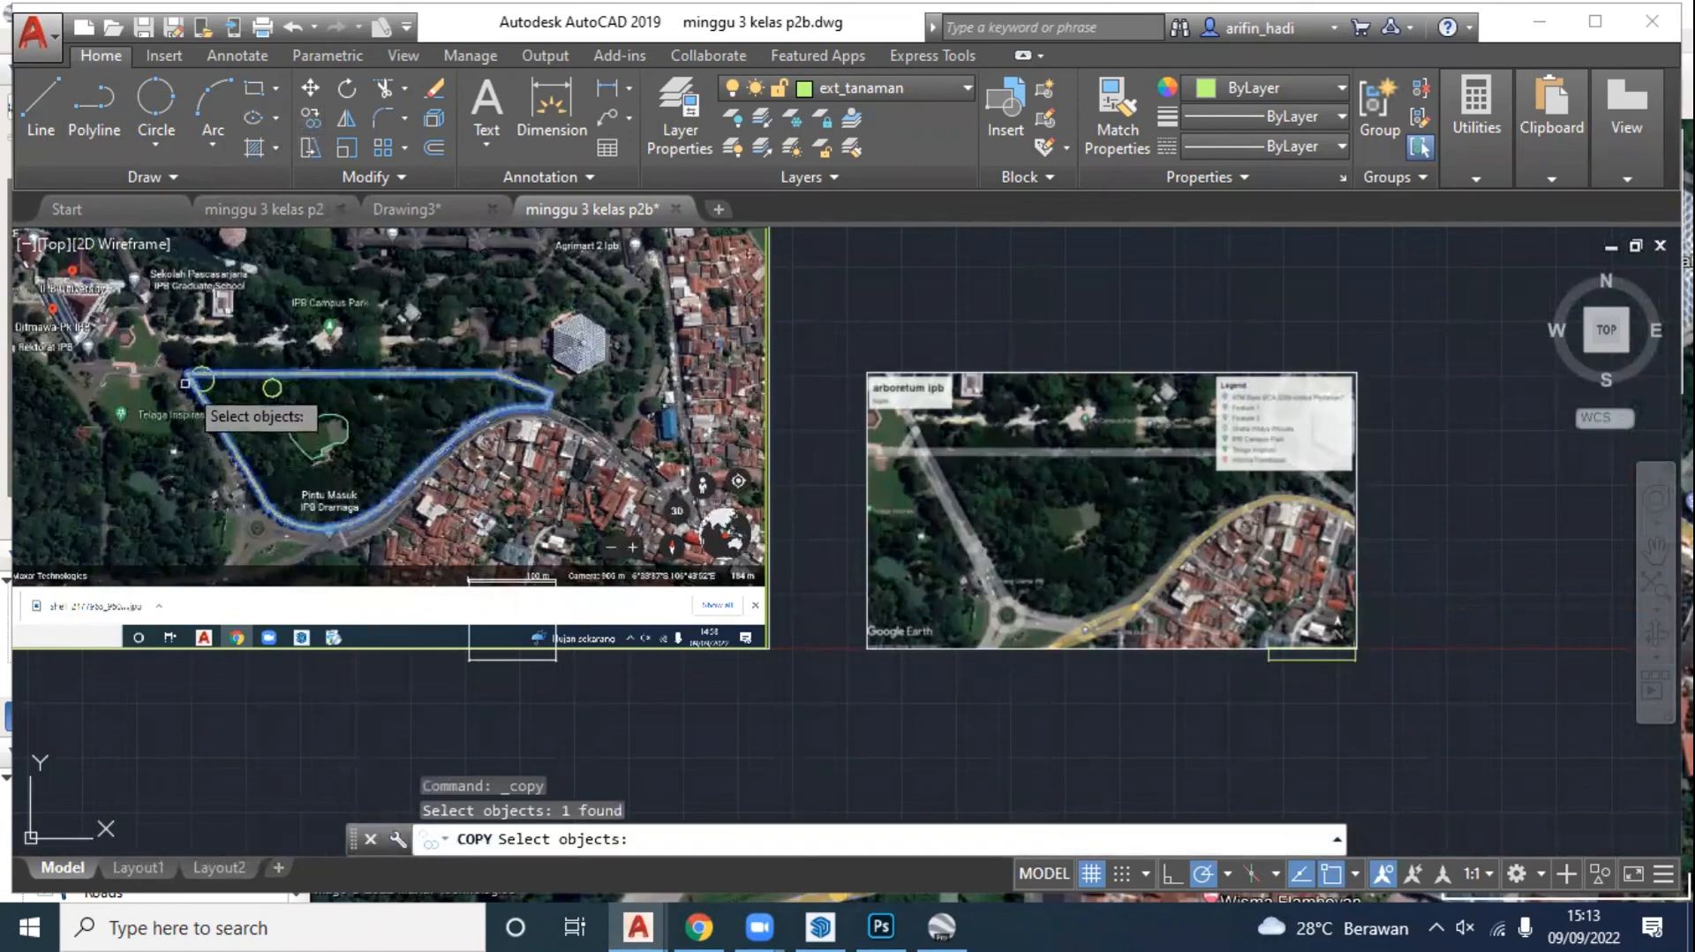
key(Return)
click(191, 374)
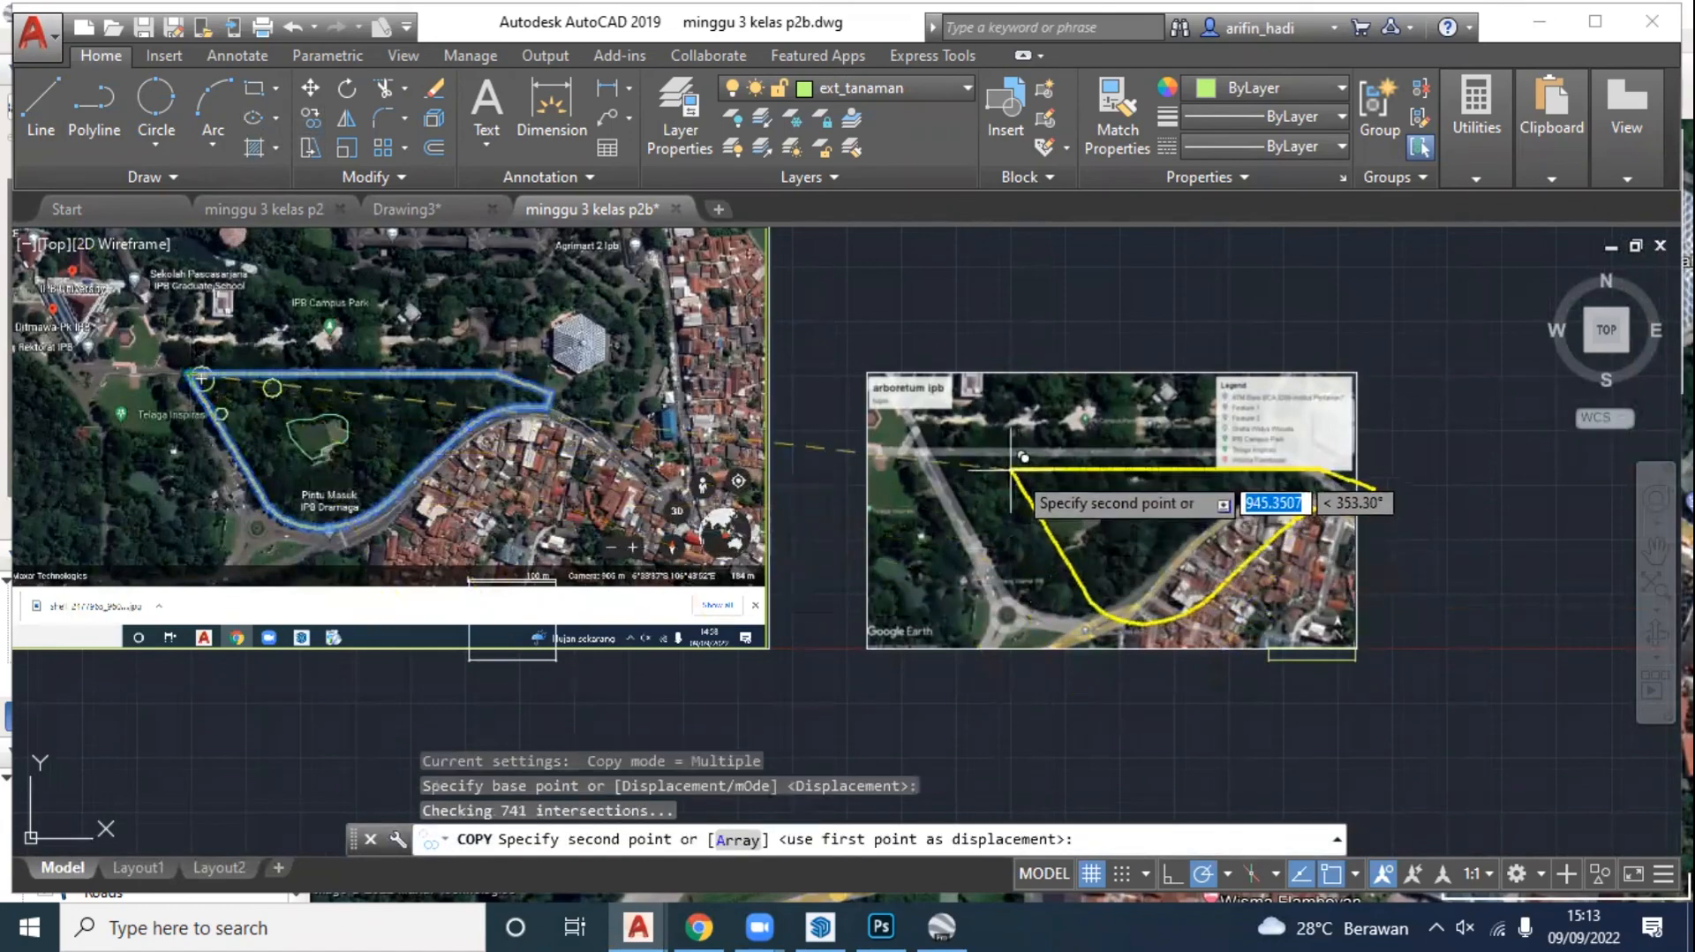
scroll(936, 457, up, 8)
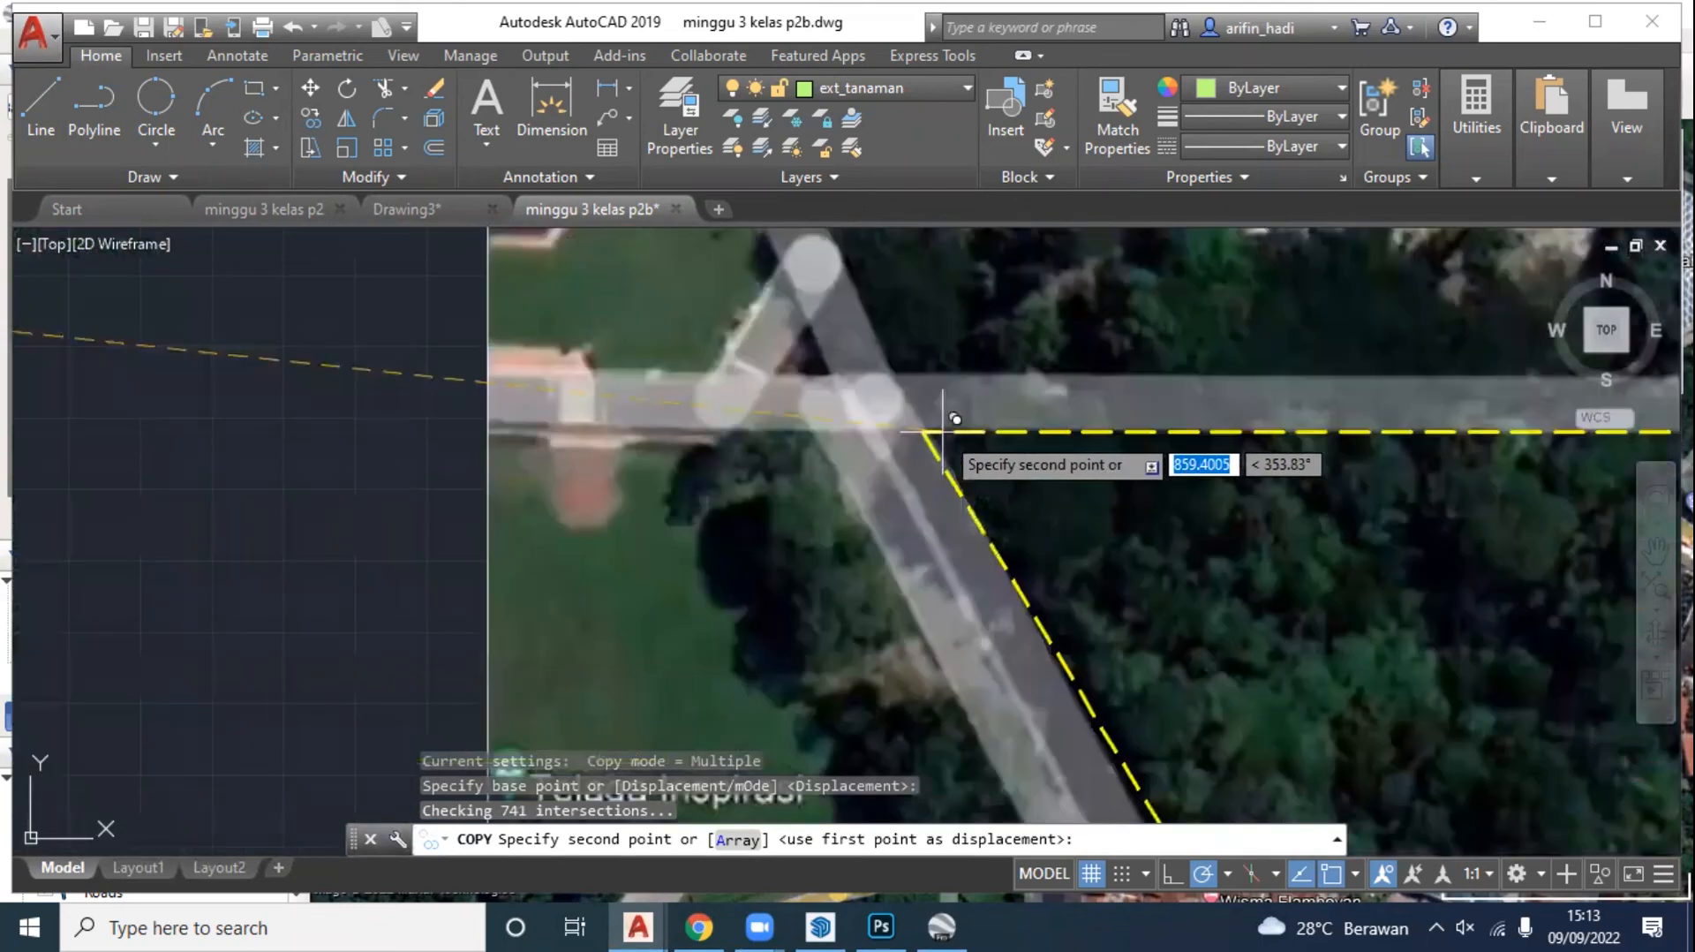
click(935, 456)
scroll(946, 424, down, 8)
scroll(1314, 481, up, 2)
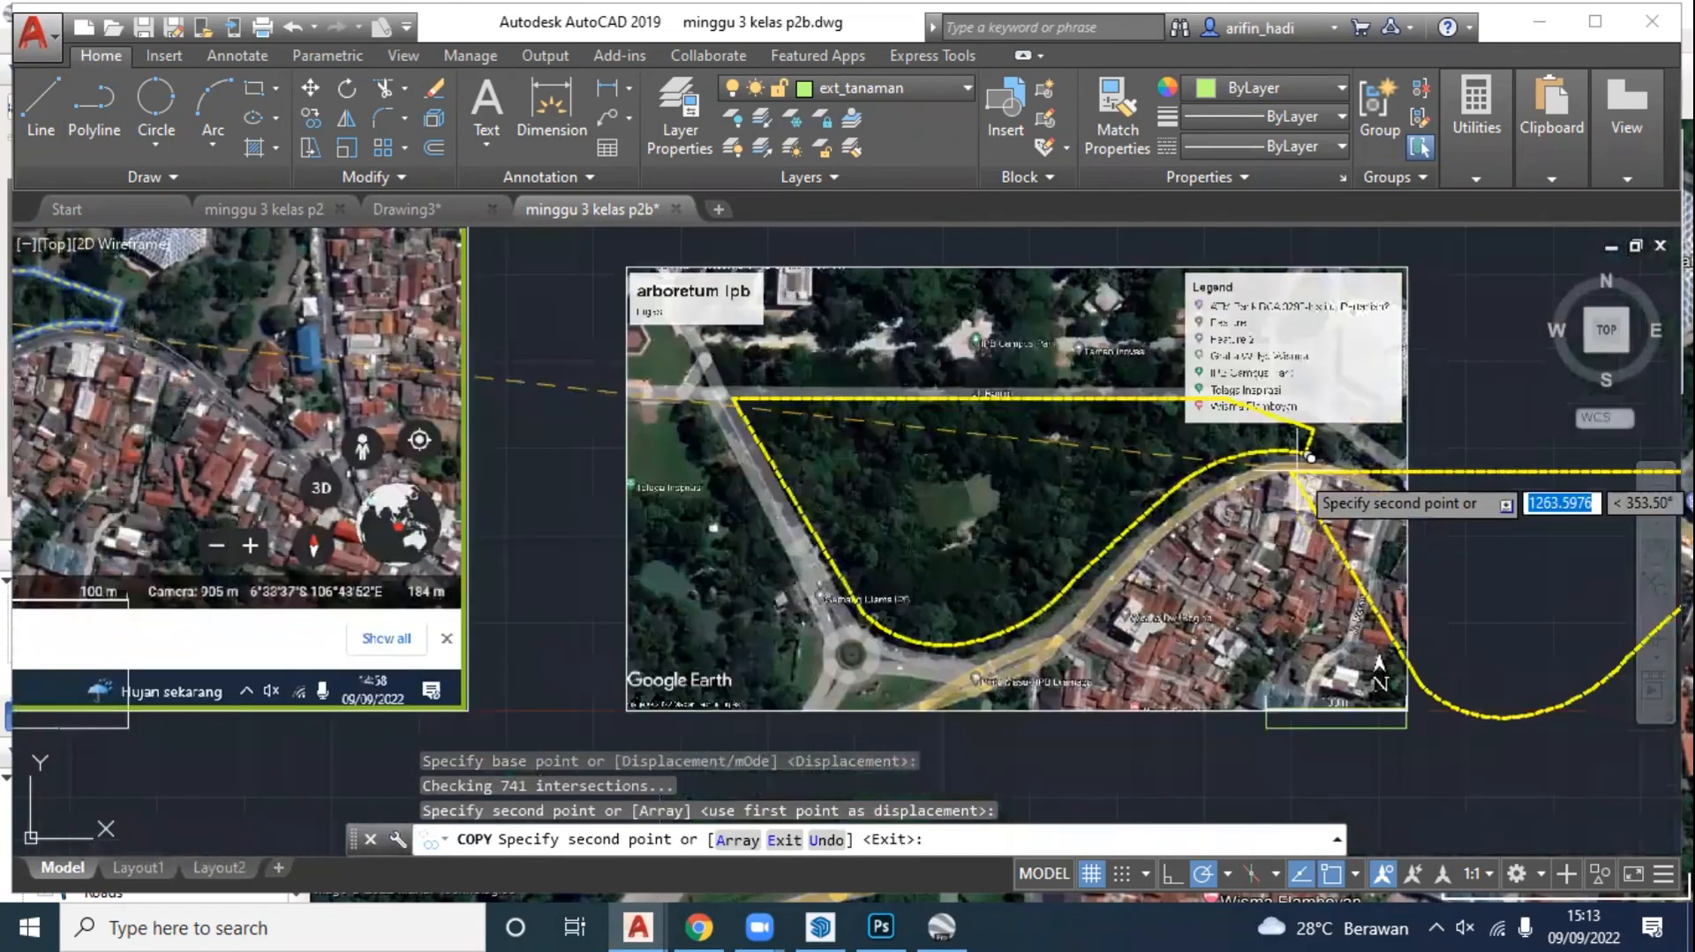
scroll(1311, 457, up, 2)
right_click(1121, 306)
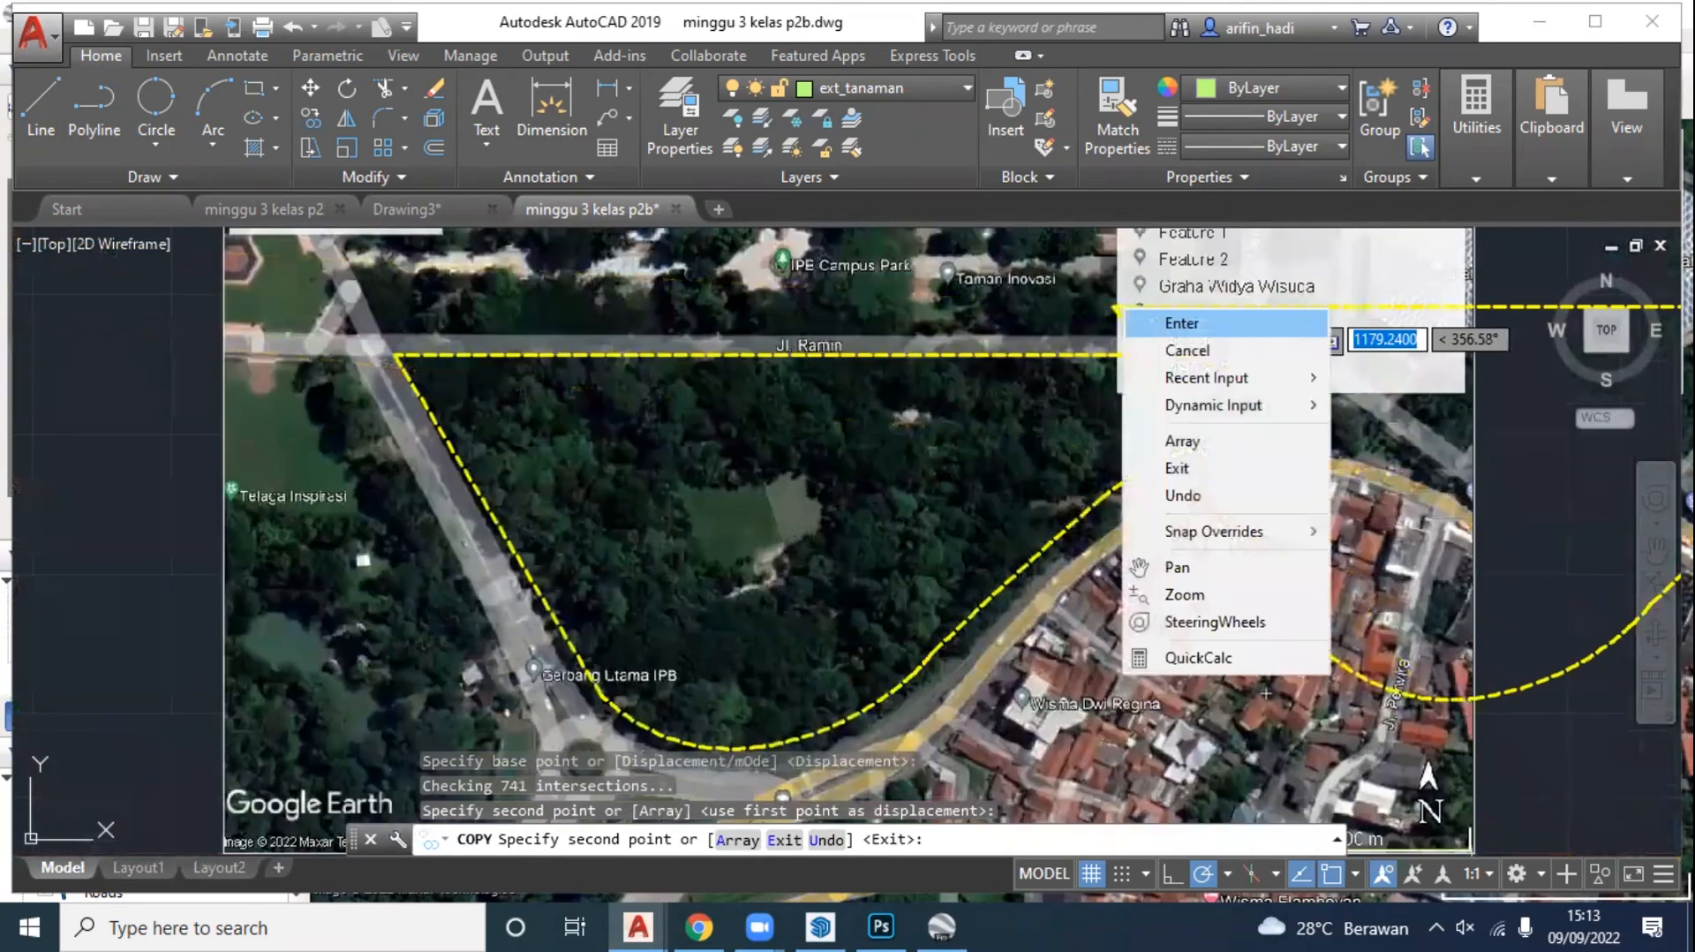
click(1179, 324)
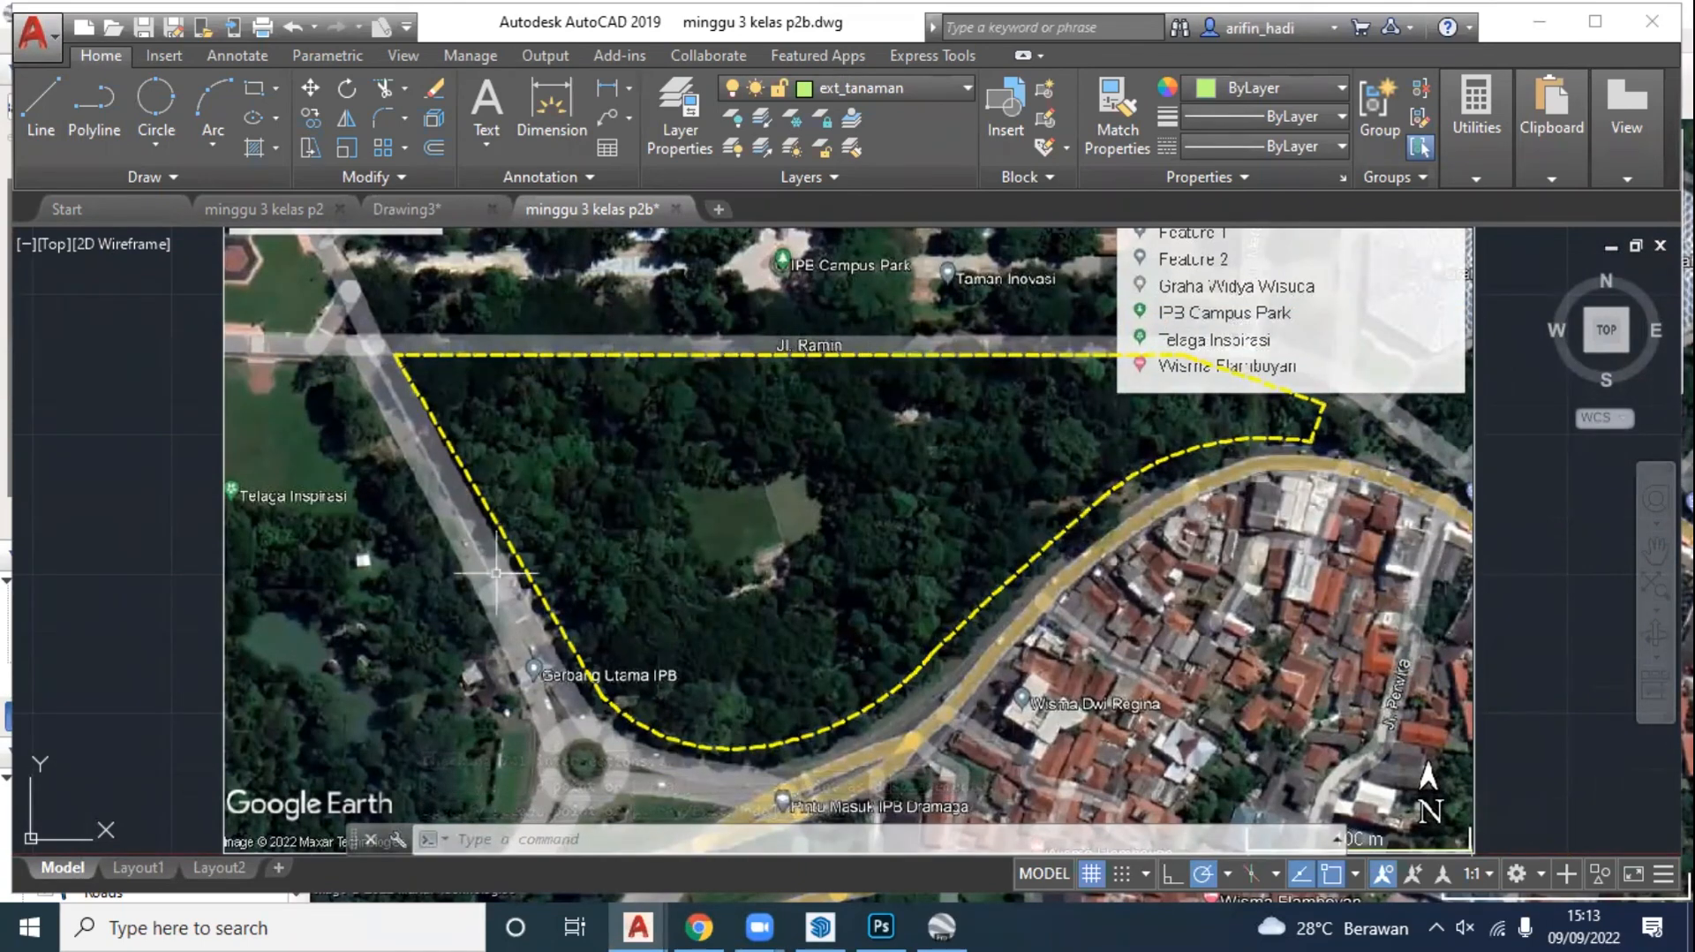
Step: Stretch the copied boundary's straight western edge by its midpoint slightly outward to the road edge
click(509, 531)
scroll(509, 531, up, 6)
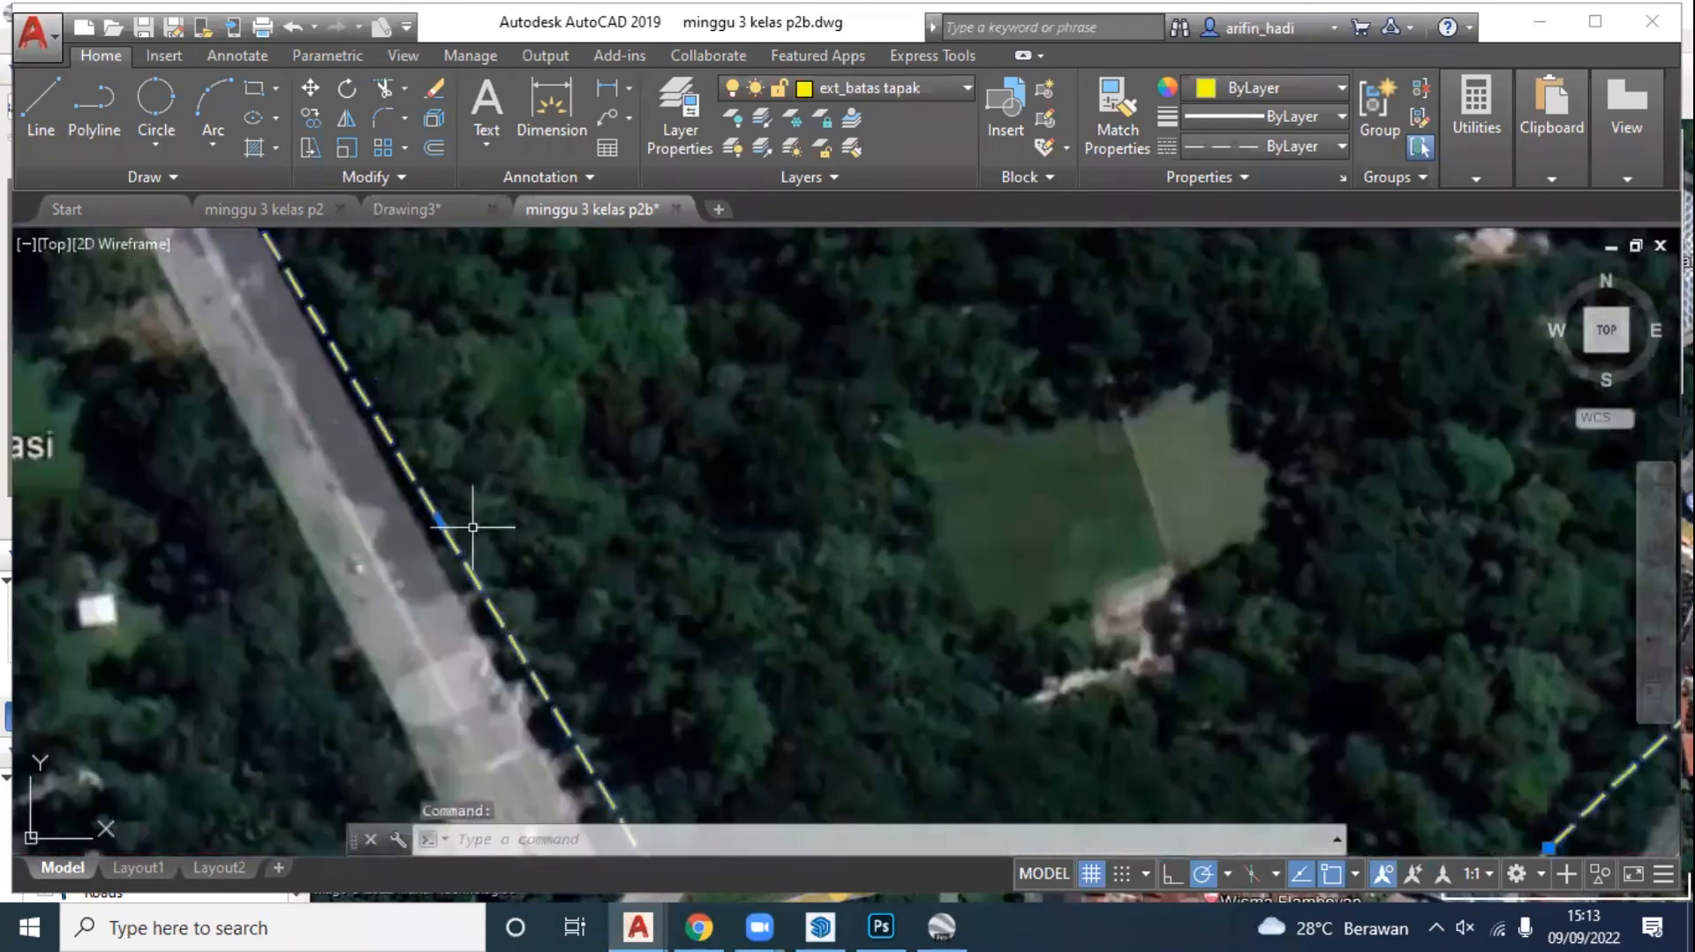
click(439, 521)
scroll(446, 543, up, 3)
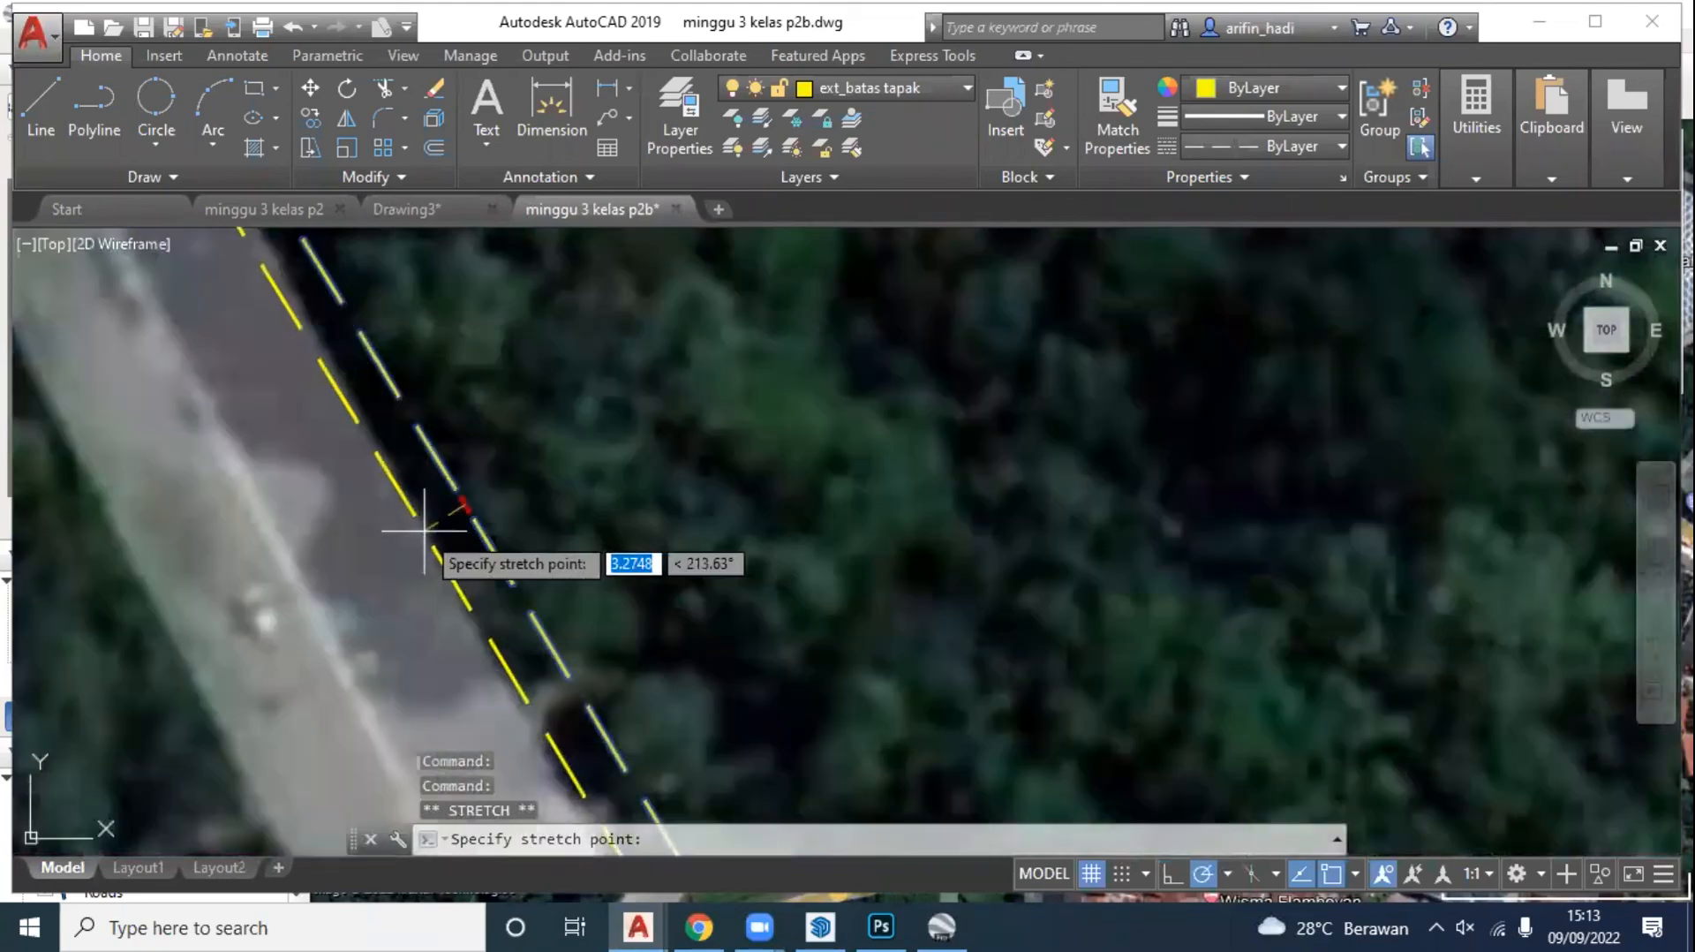
Step: Pull the boundary arc beside the Gerbang Utama IPB roundabout outward and move its western end vertex slightly south
scroll(439, 530, down, 6)
scroll(897, 777, up, 3)
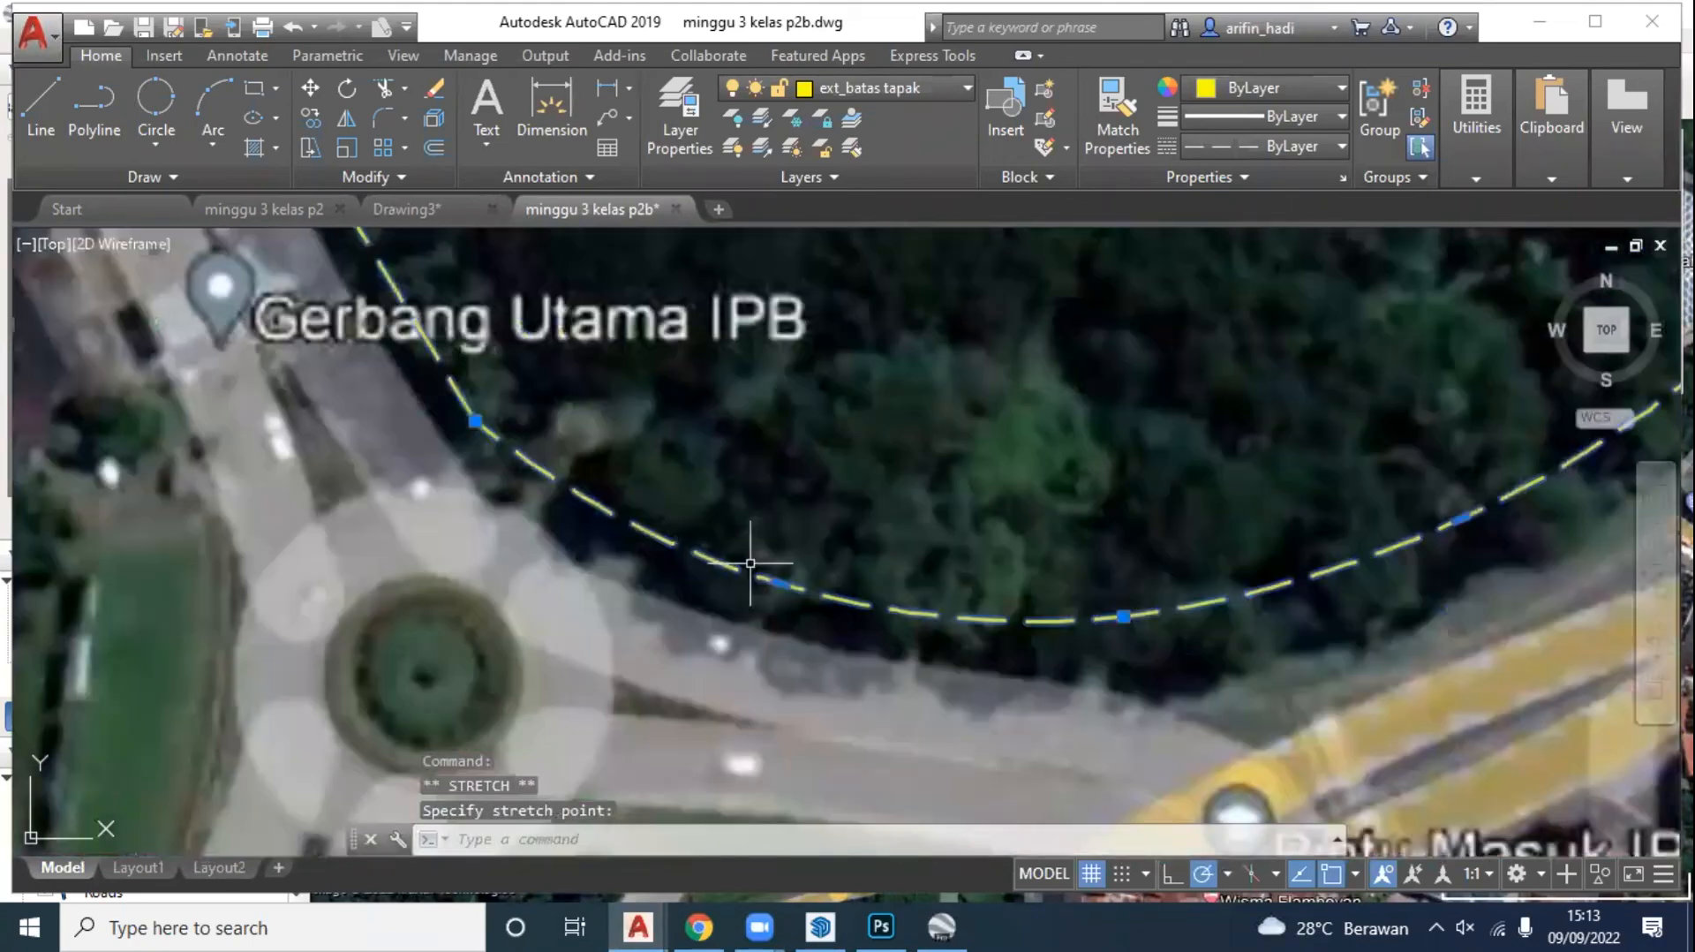
click(780, 581)
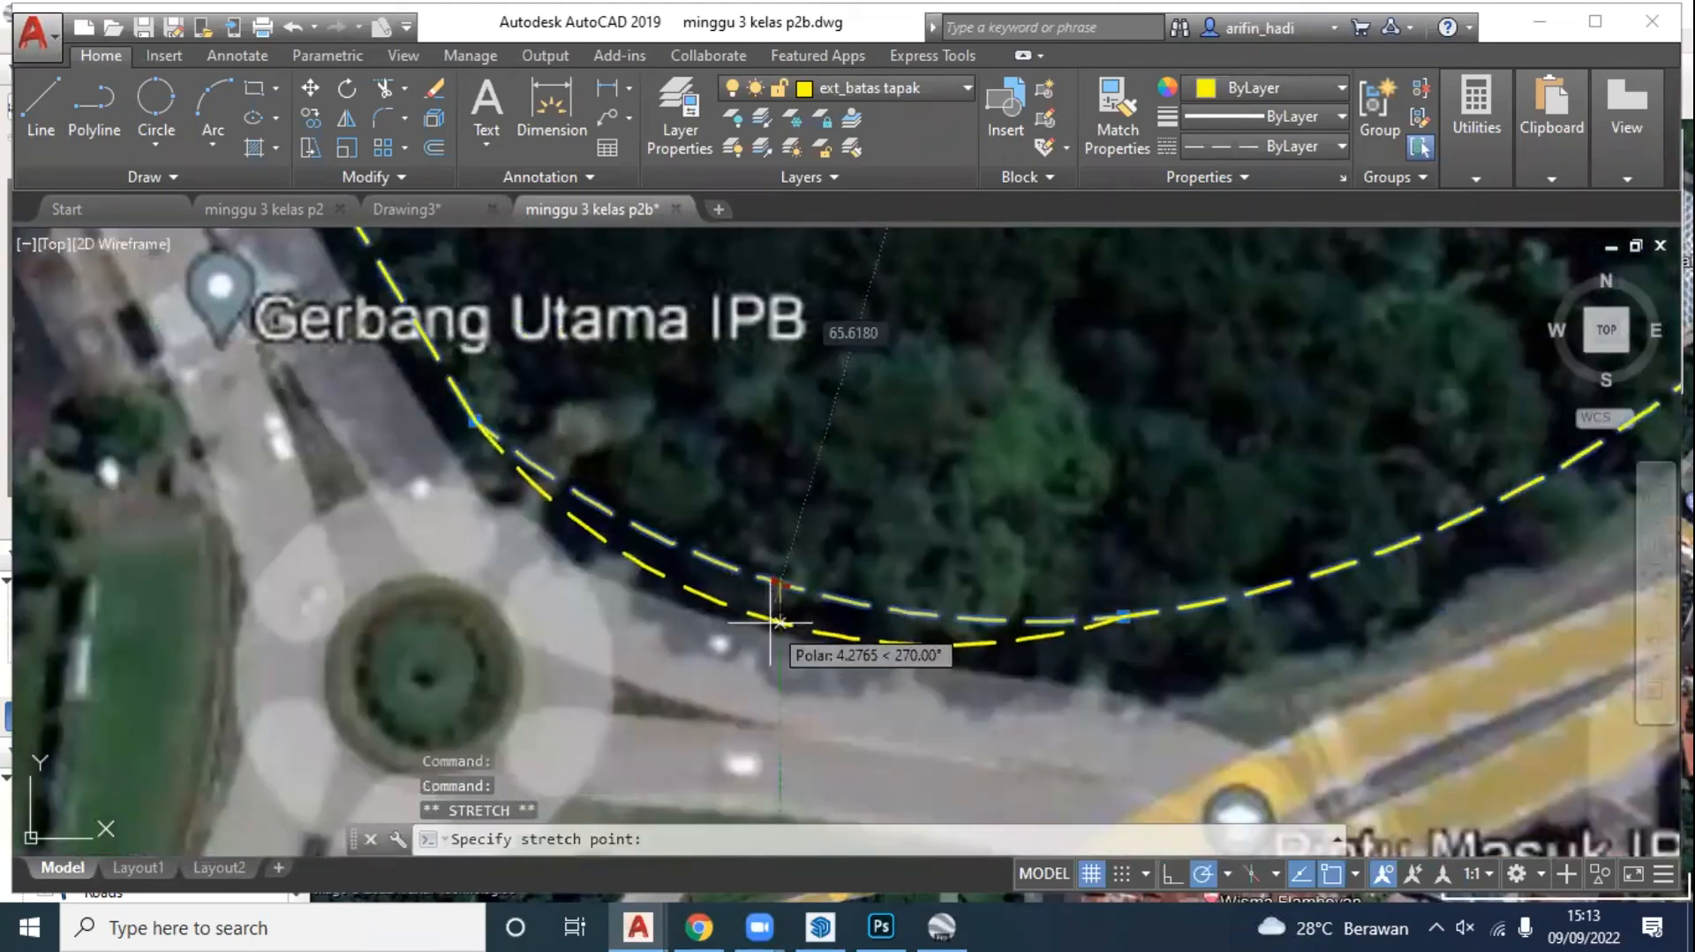
click(771, 591)
click(475, 420)
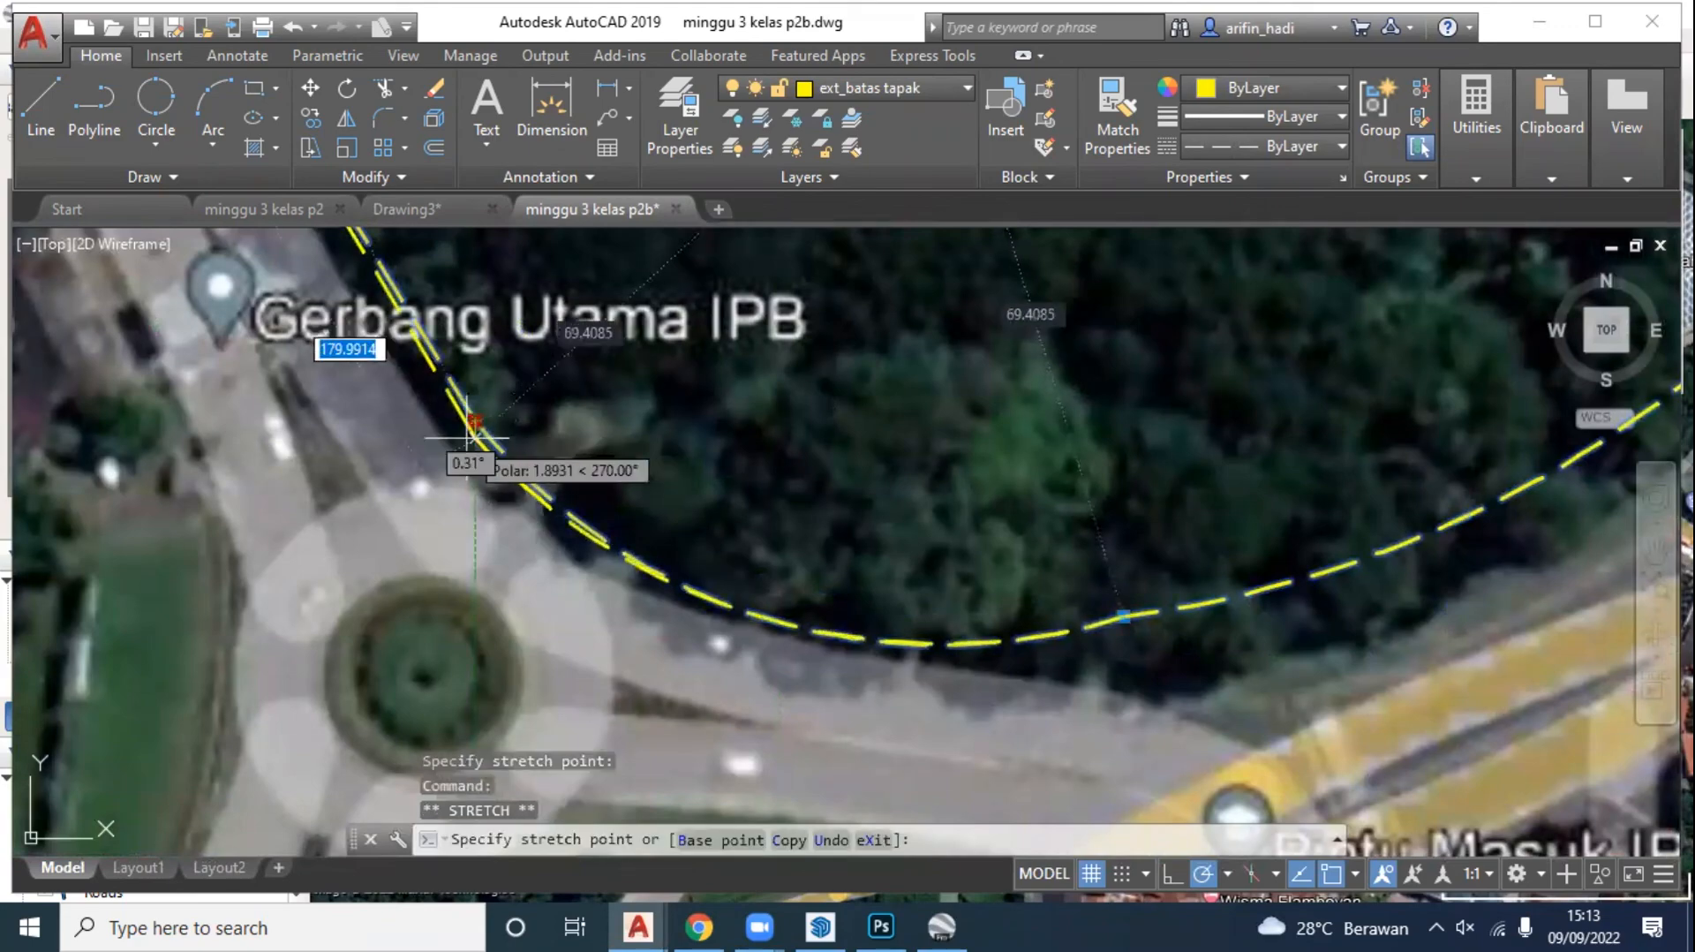
click(470, 439)
Step: Stretch the boundary's southern arc above Pintu Masuk IPB Dramaga outward and lower the vertex joining the two arcs to the tree line
scroll(939, 496, down, 2)
scroll(1260, 511, up, 2)
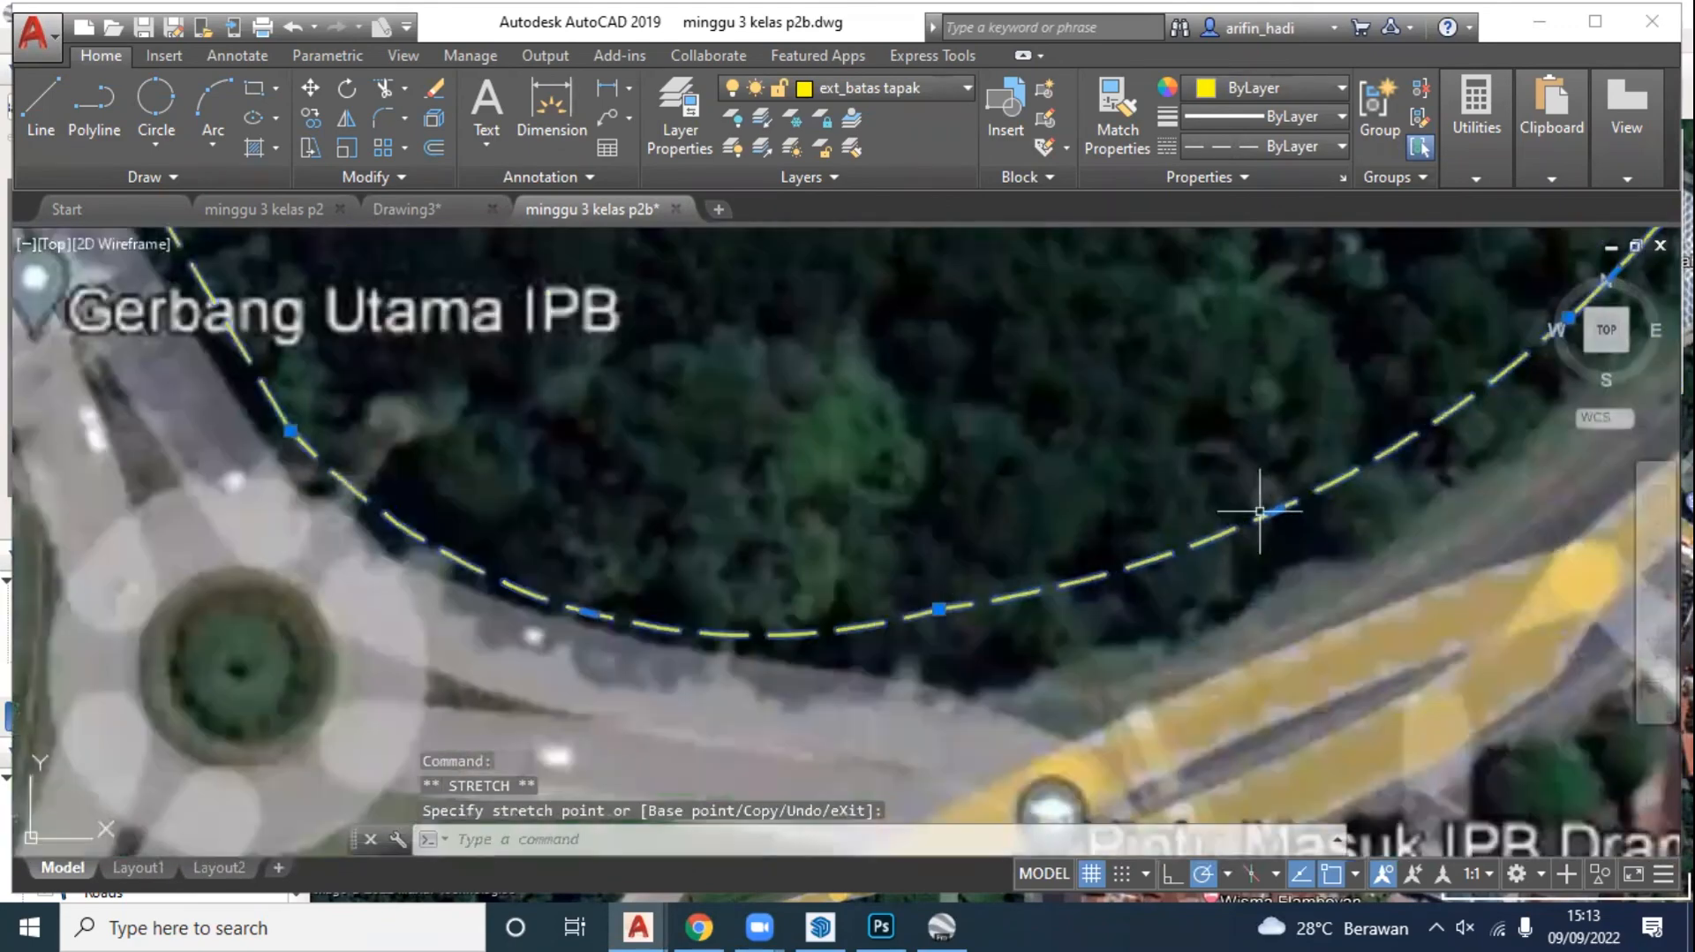
click(1268, 518)
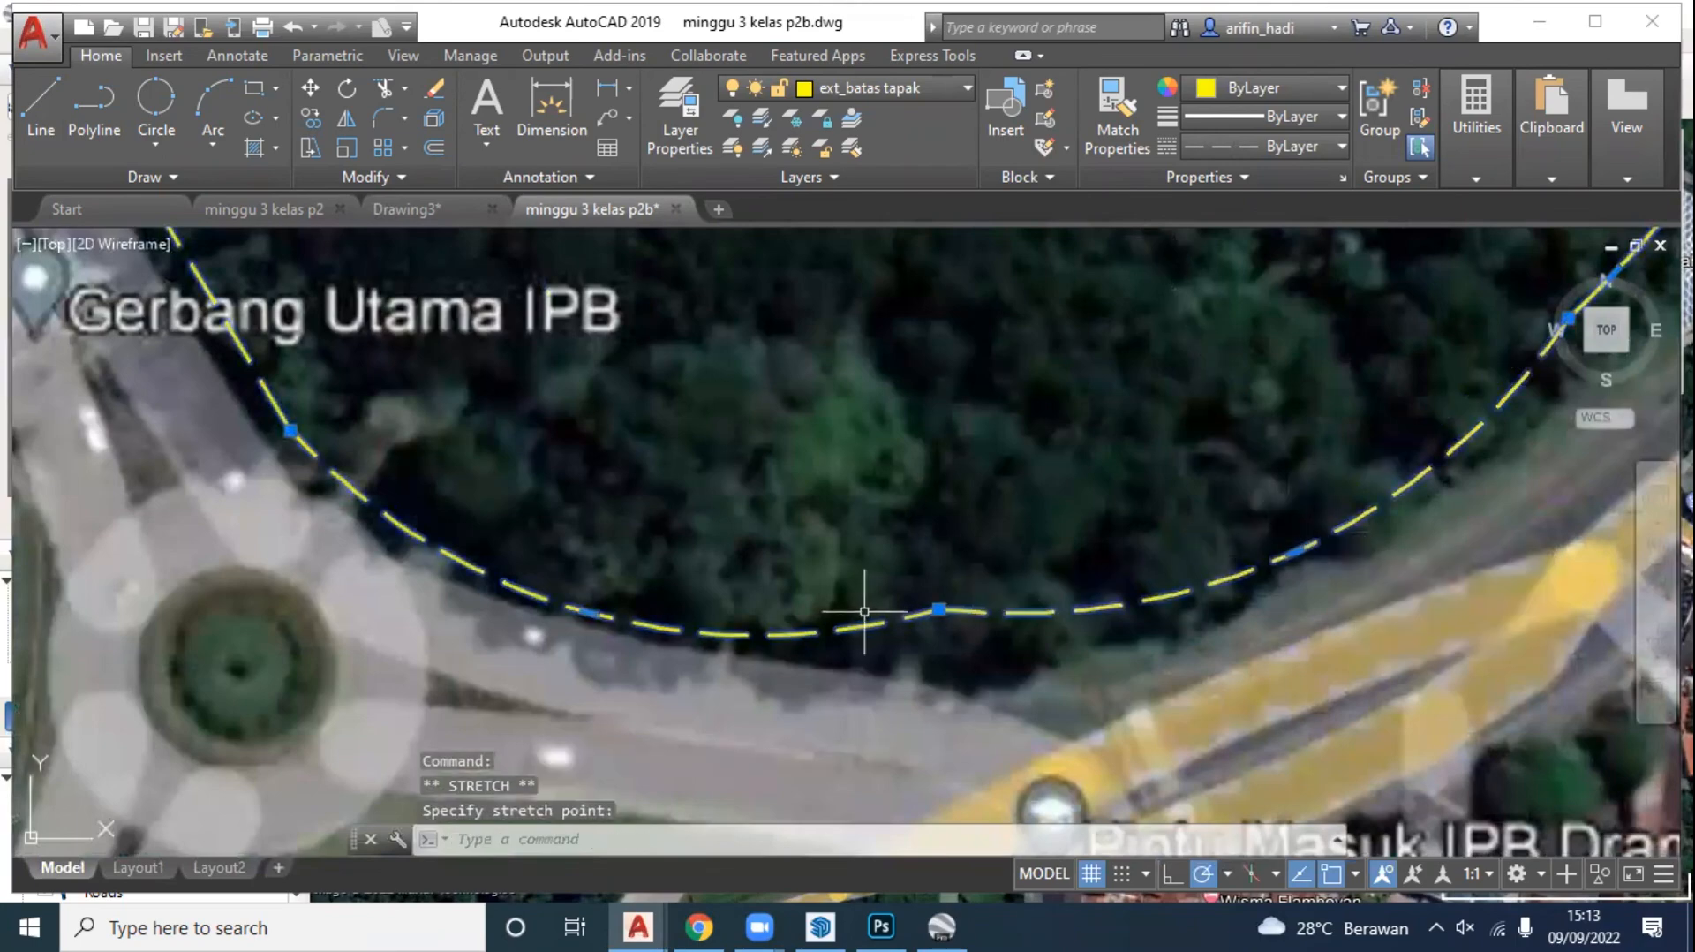
click(939, 609)
click(939, 654)
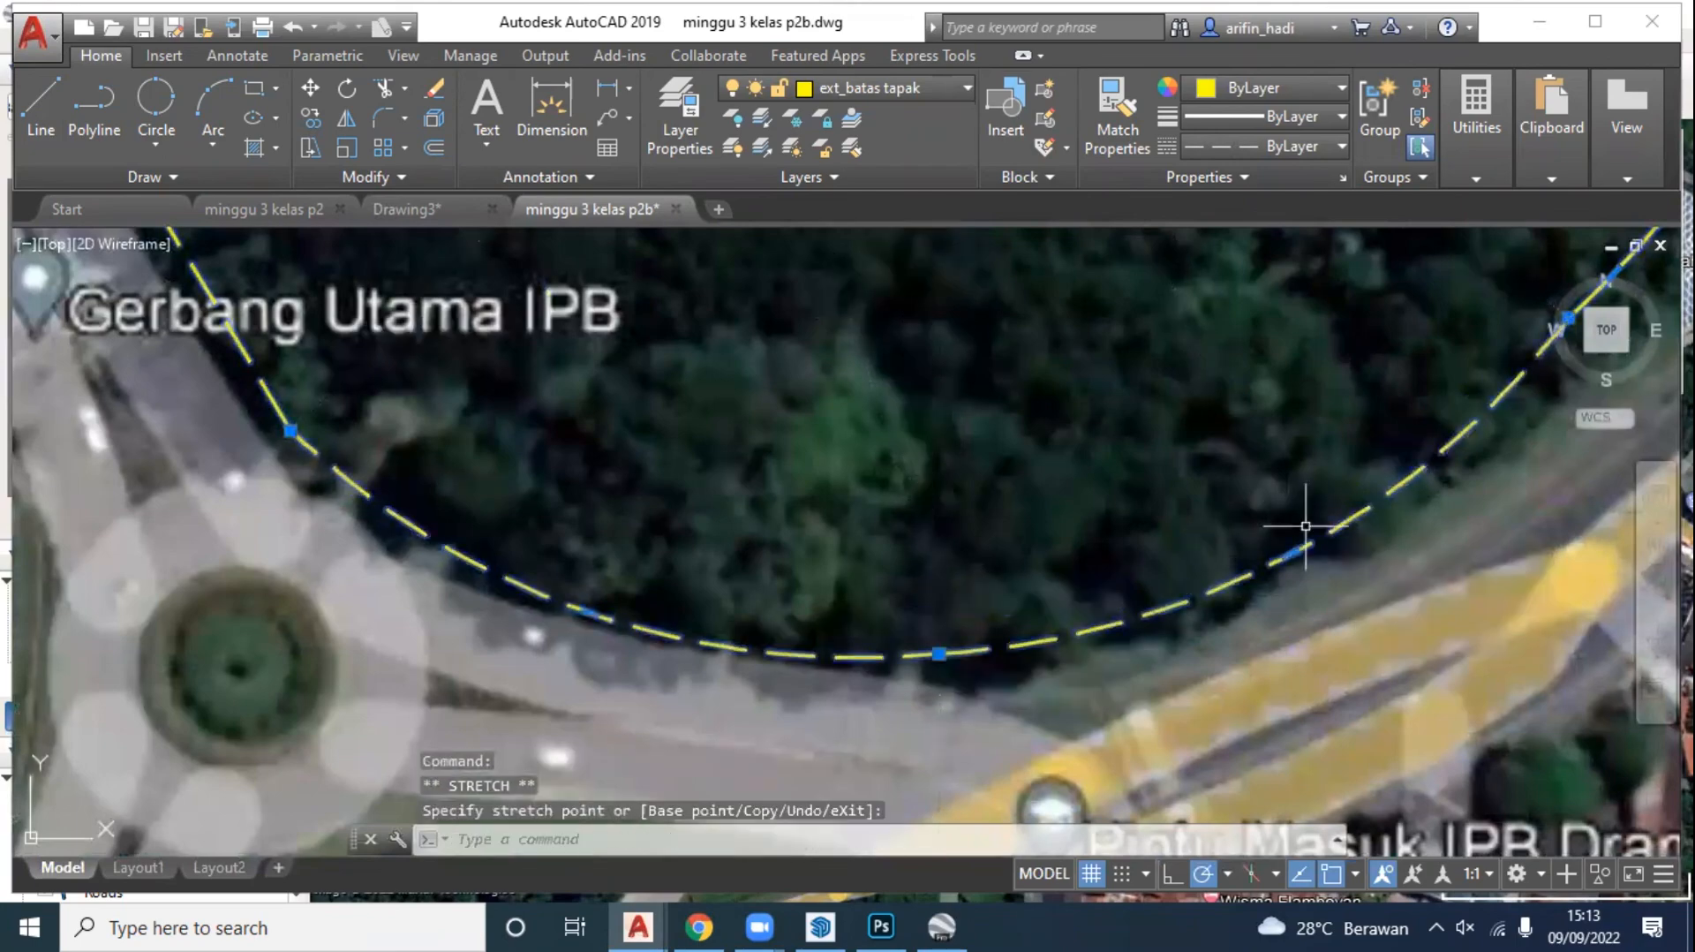
Step: Move the boundary vertex west of Wisma Dwi Regina toward the road and flatten the short arc next to it
scroll(548, 644, down, 3)
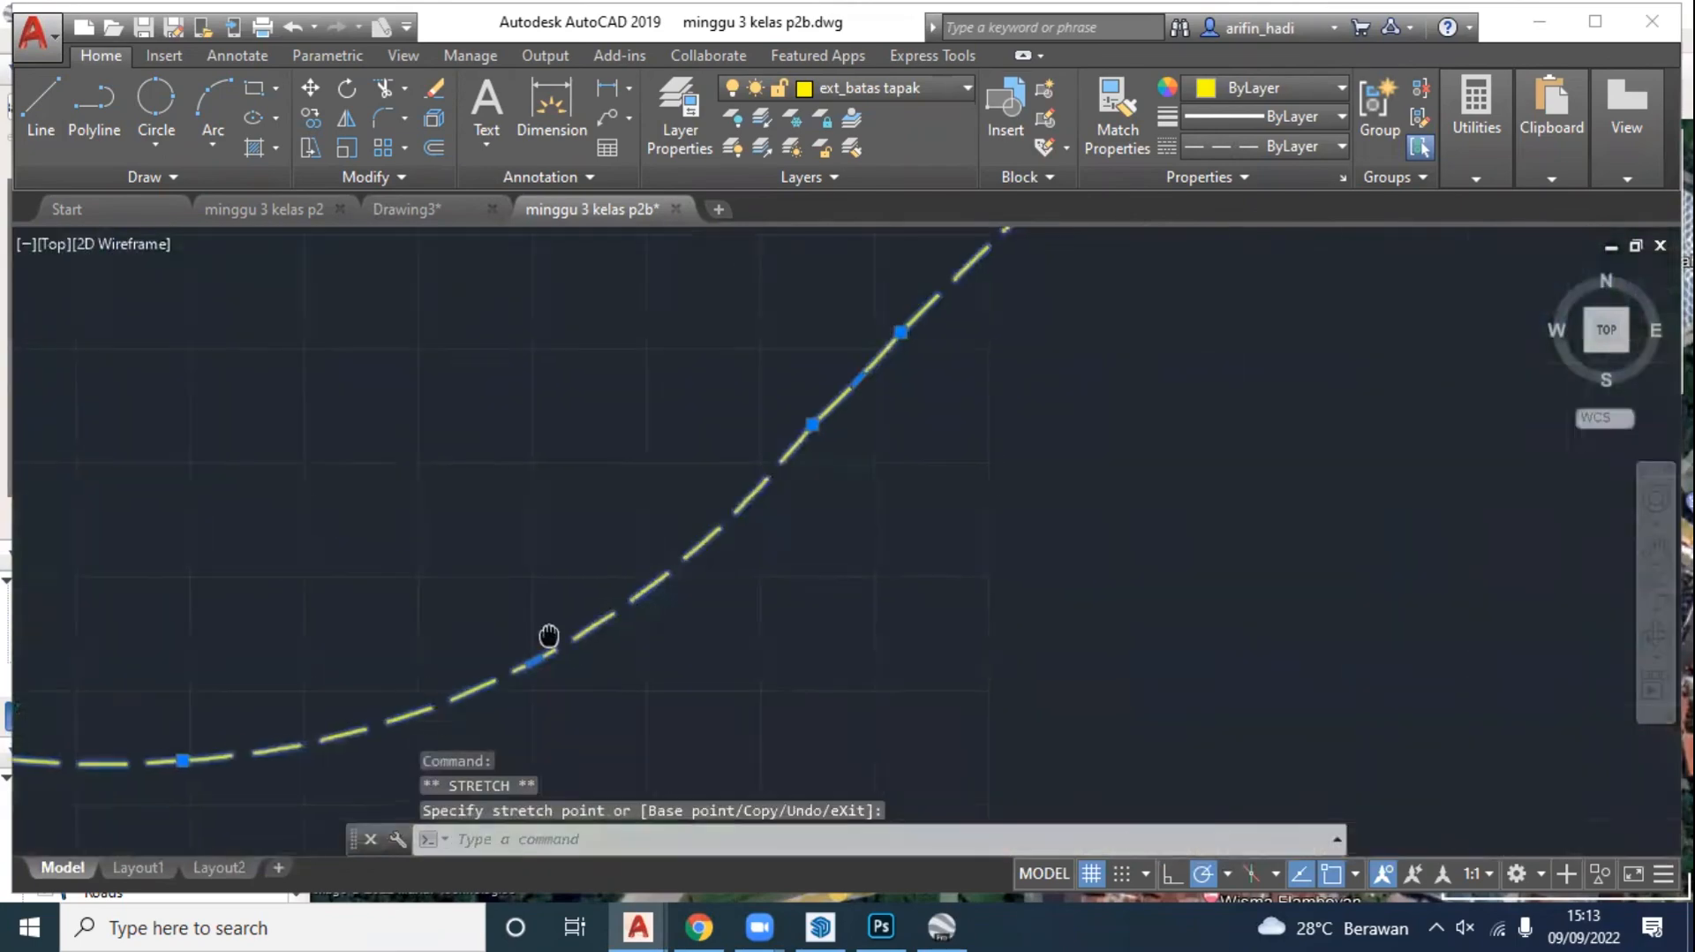
scroll(776, 474, up, 4)
scroll(631, 527, up, 3)
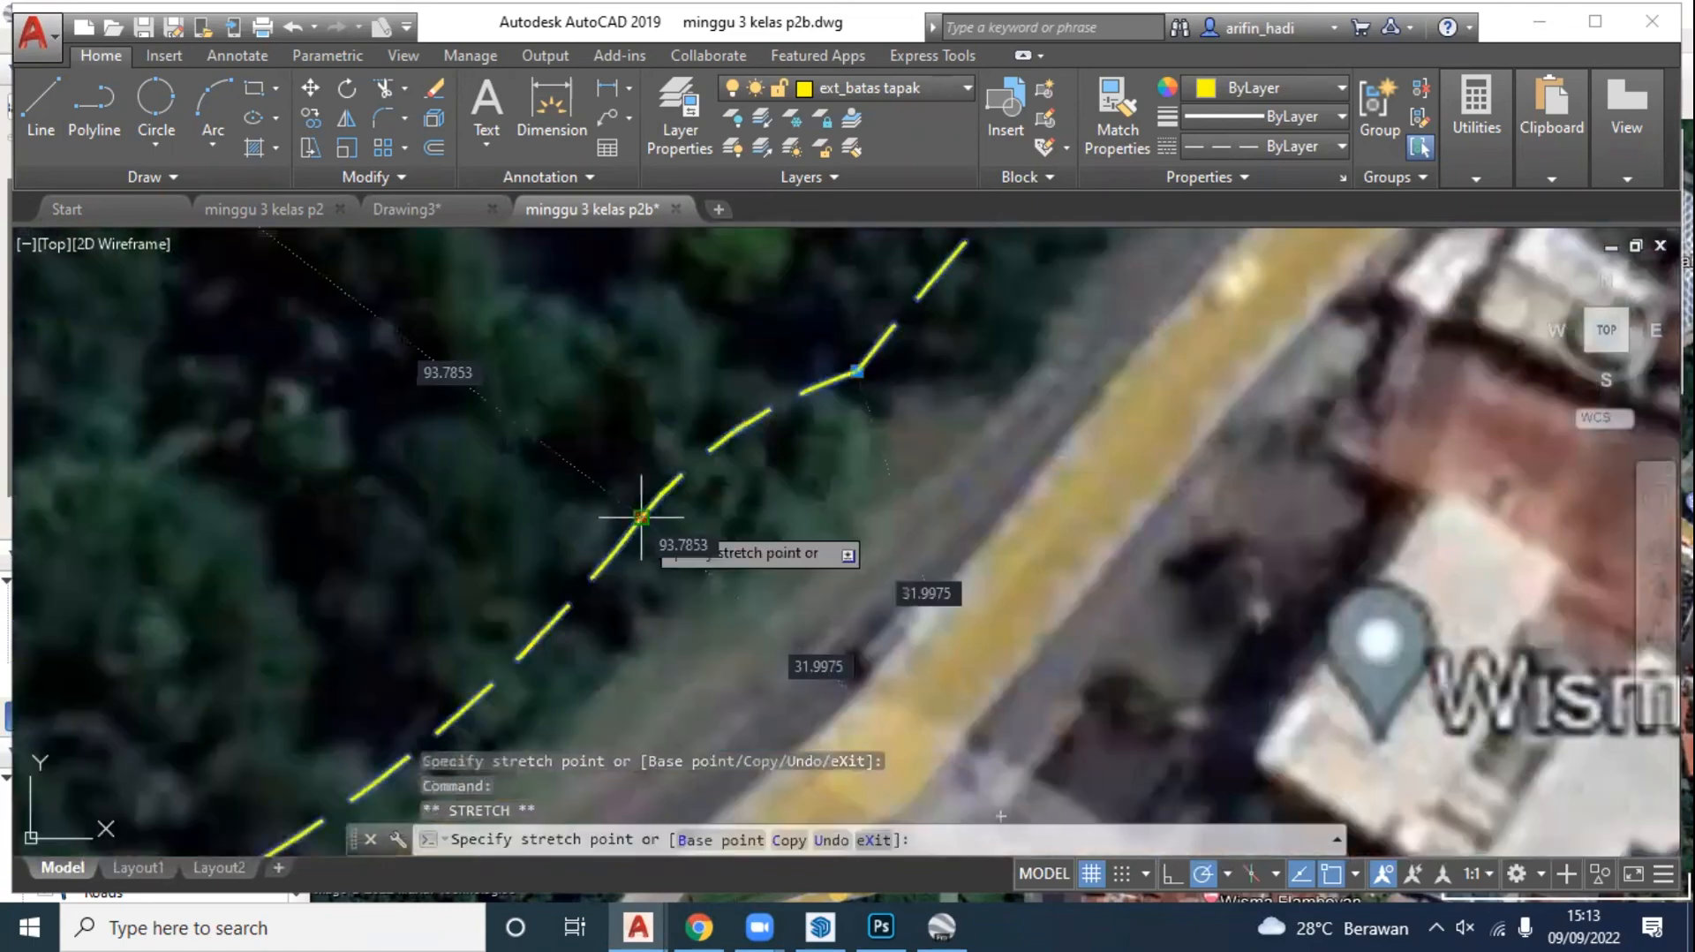
click(642, 518)
click(669, 561)
click(735, 443)
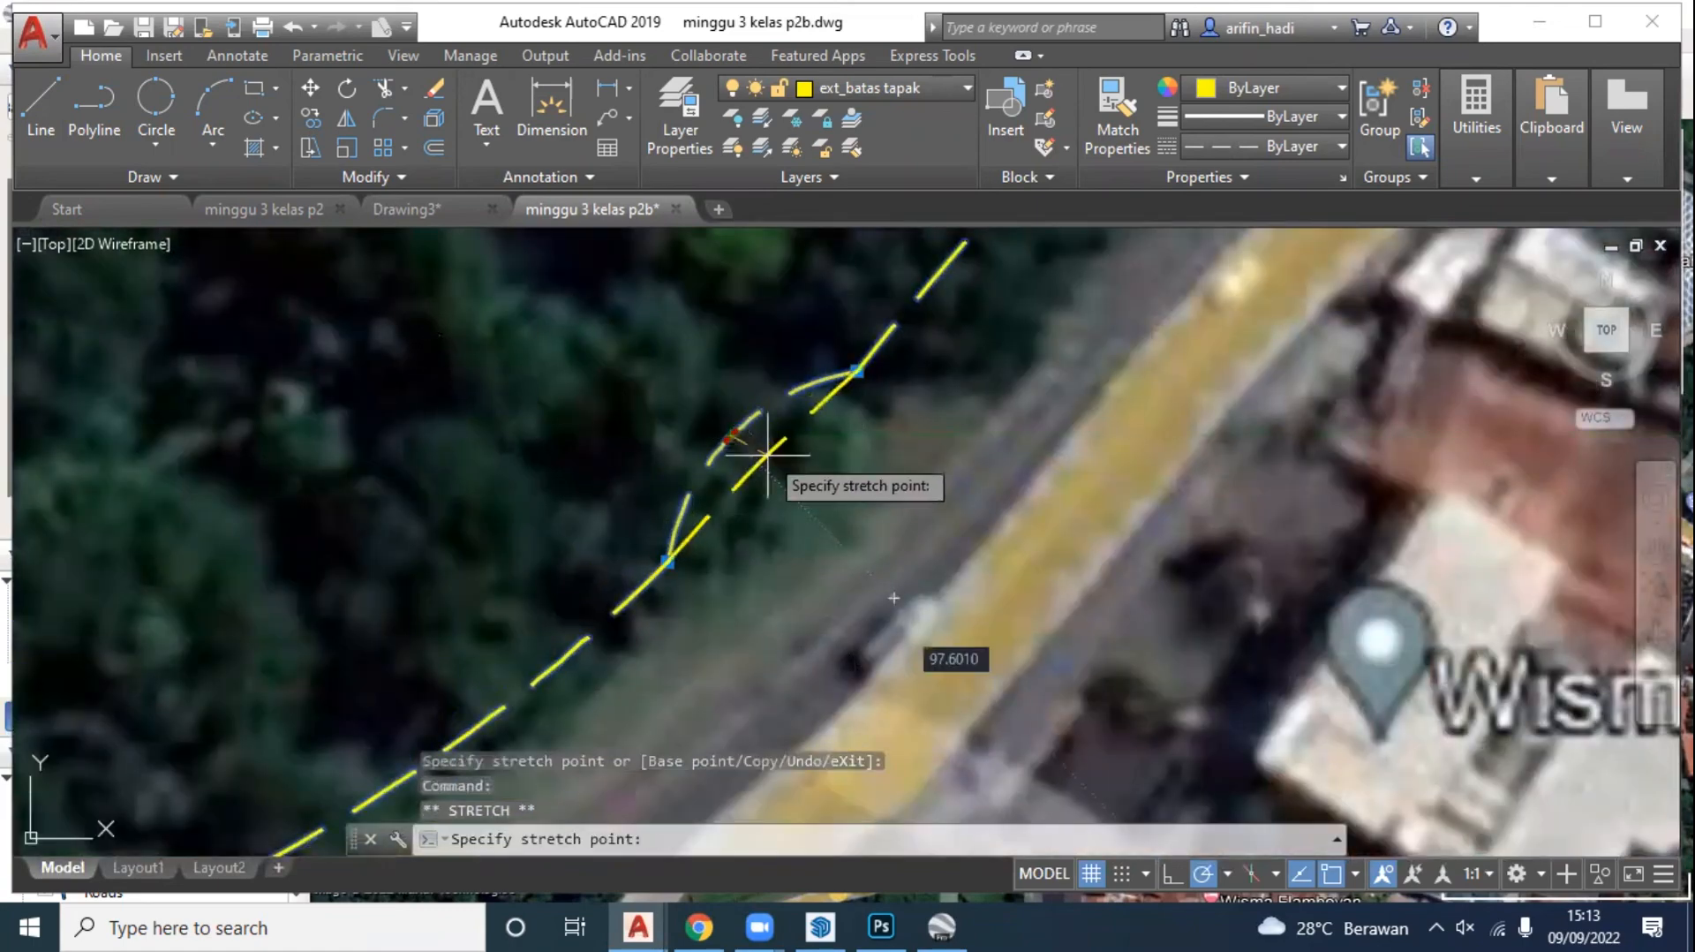
click(777, 464)
Step: Check the rest of the boundary along the yellow road, deselect it and save the drawing
scroll(795, 556, down, 2)
scroll(794, 530, down, 3)
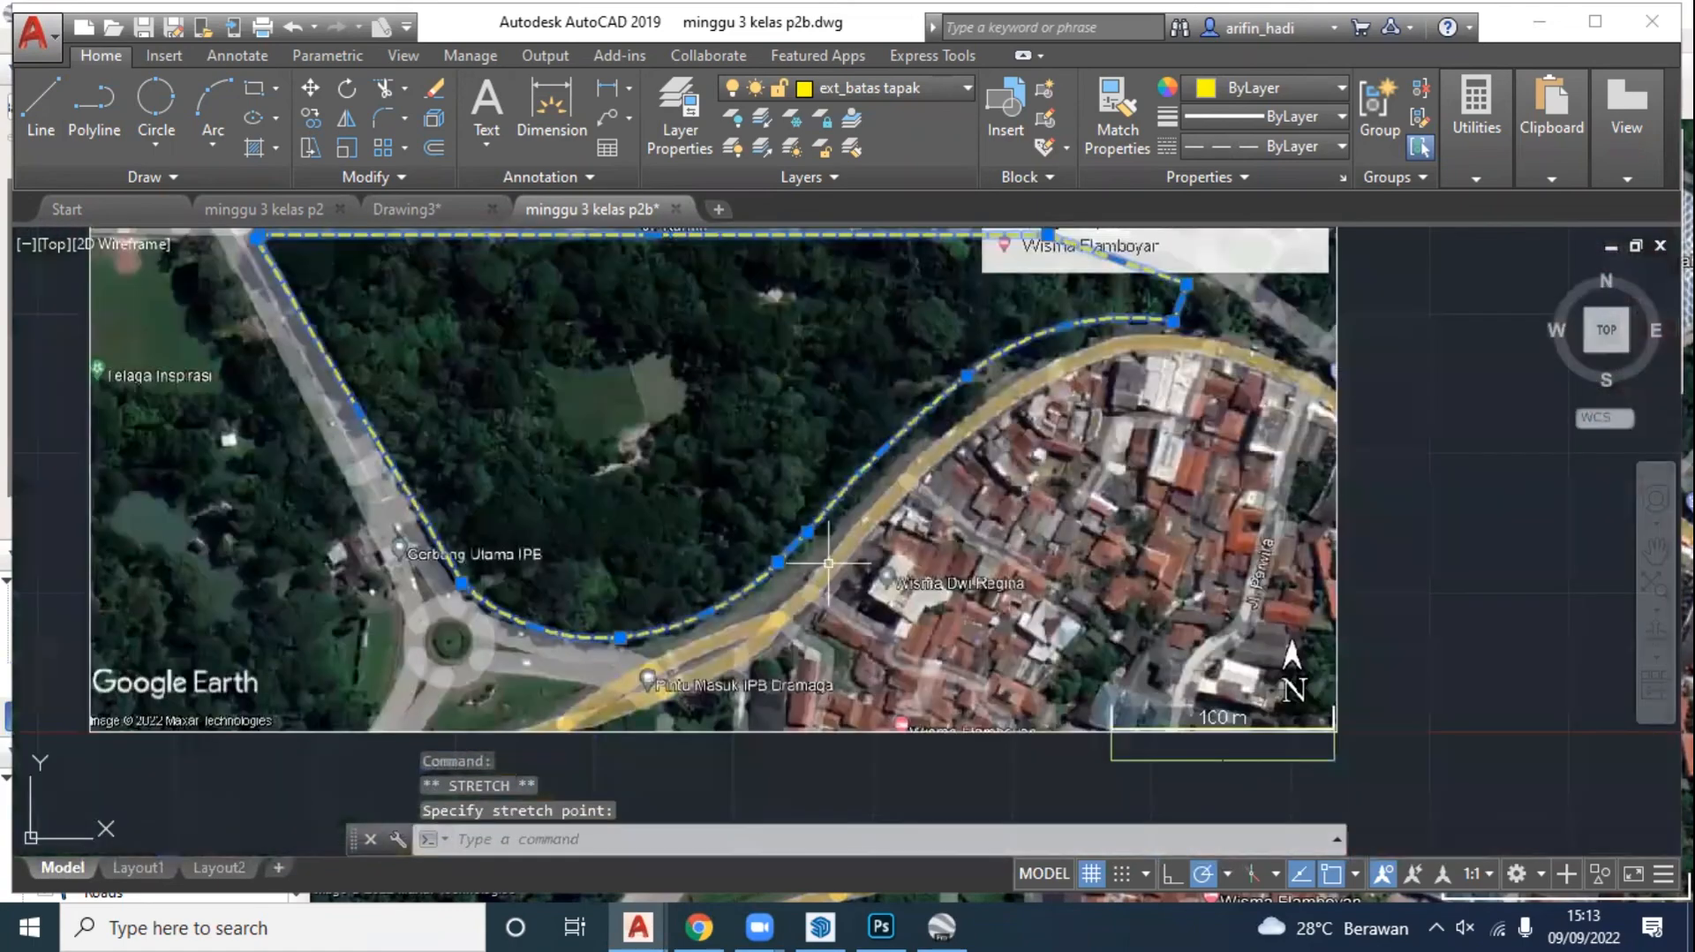
scroll(1041, 330, up, 4)
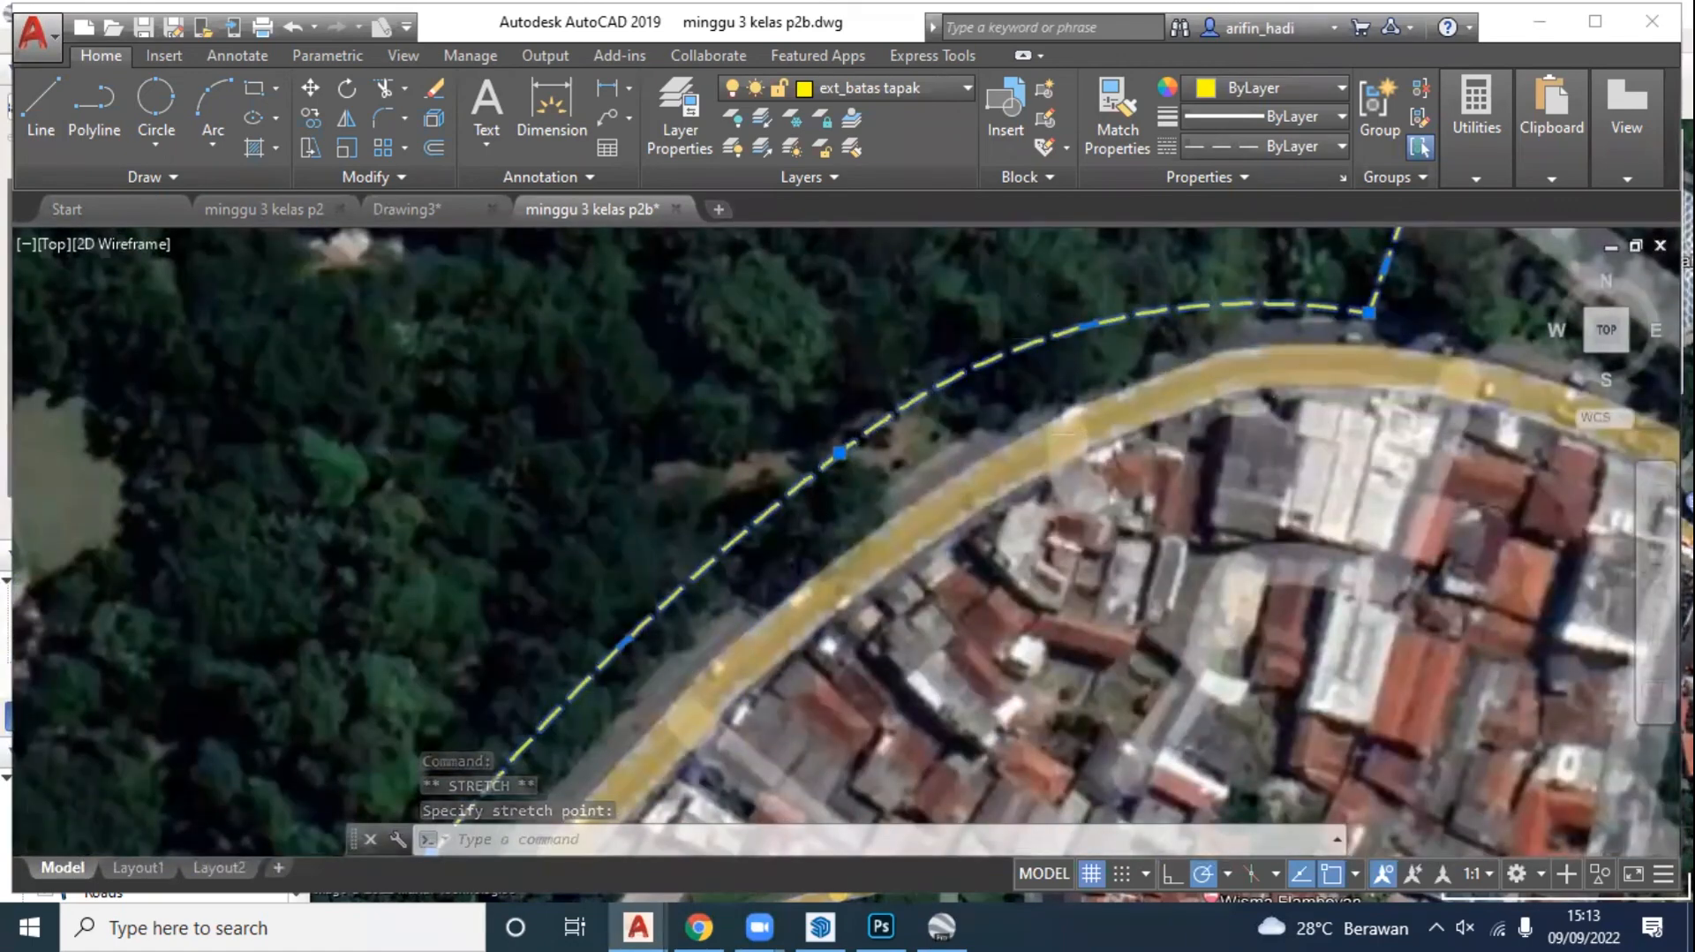
scroll(1272, 458, down, 4)
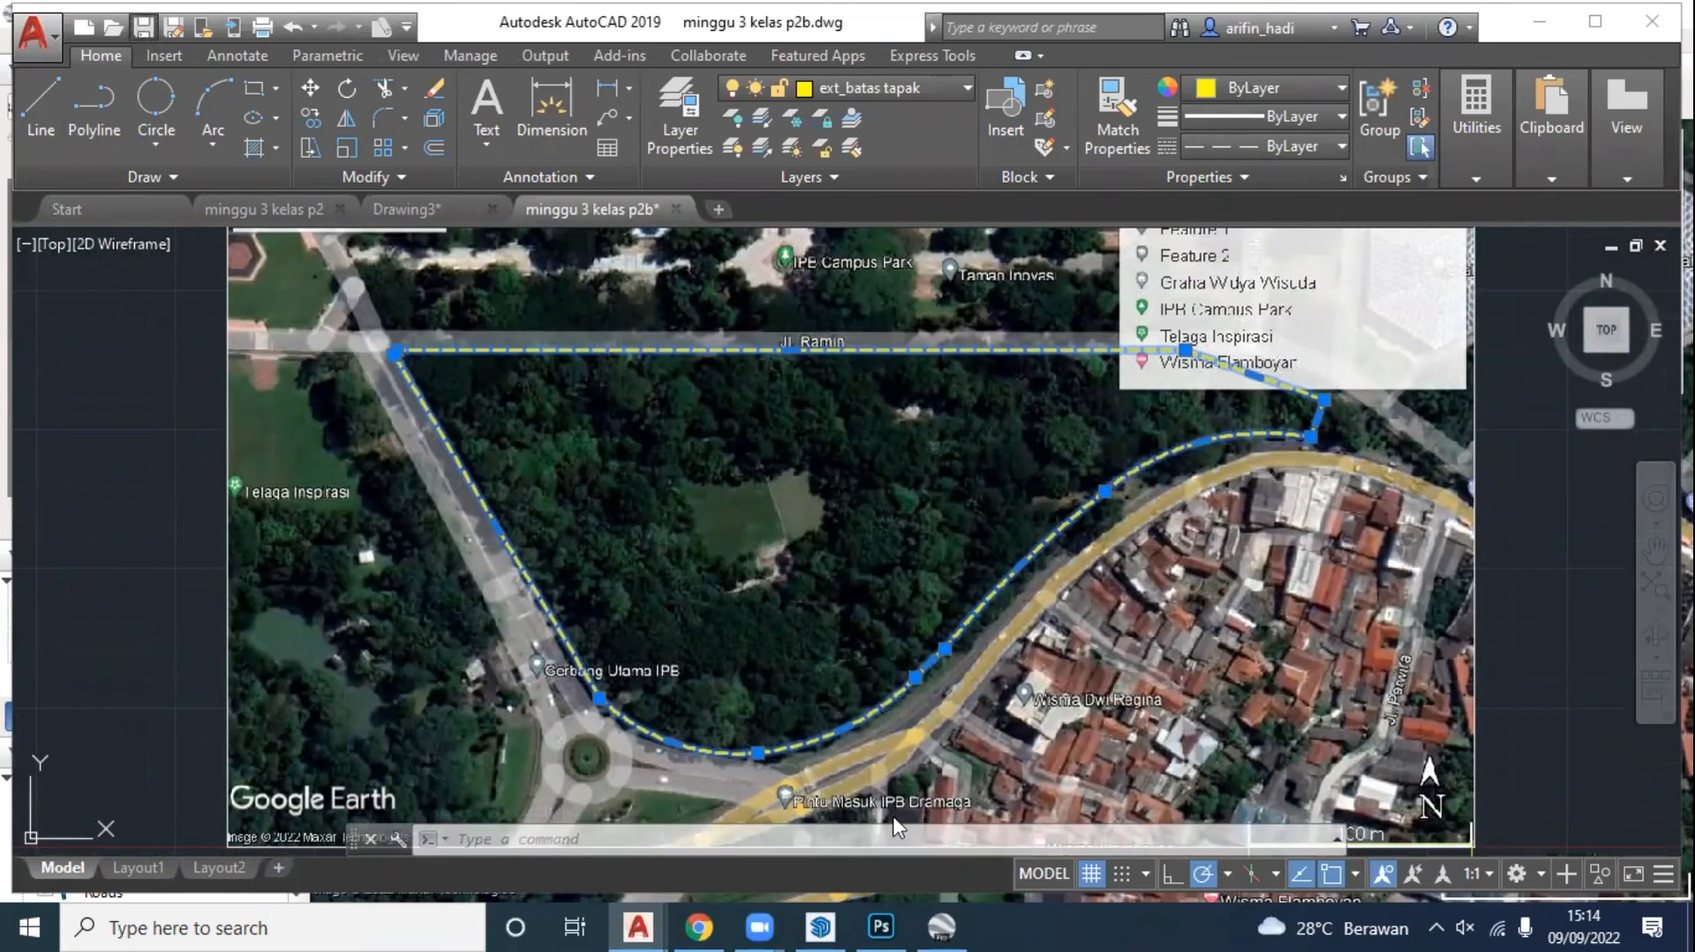
key(Escape)
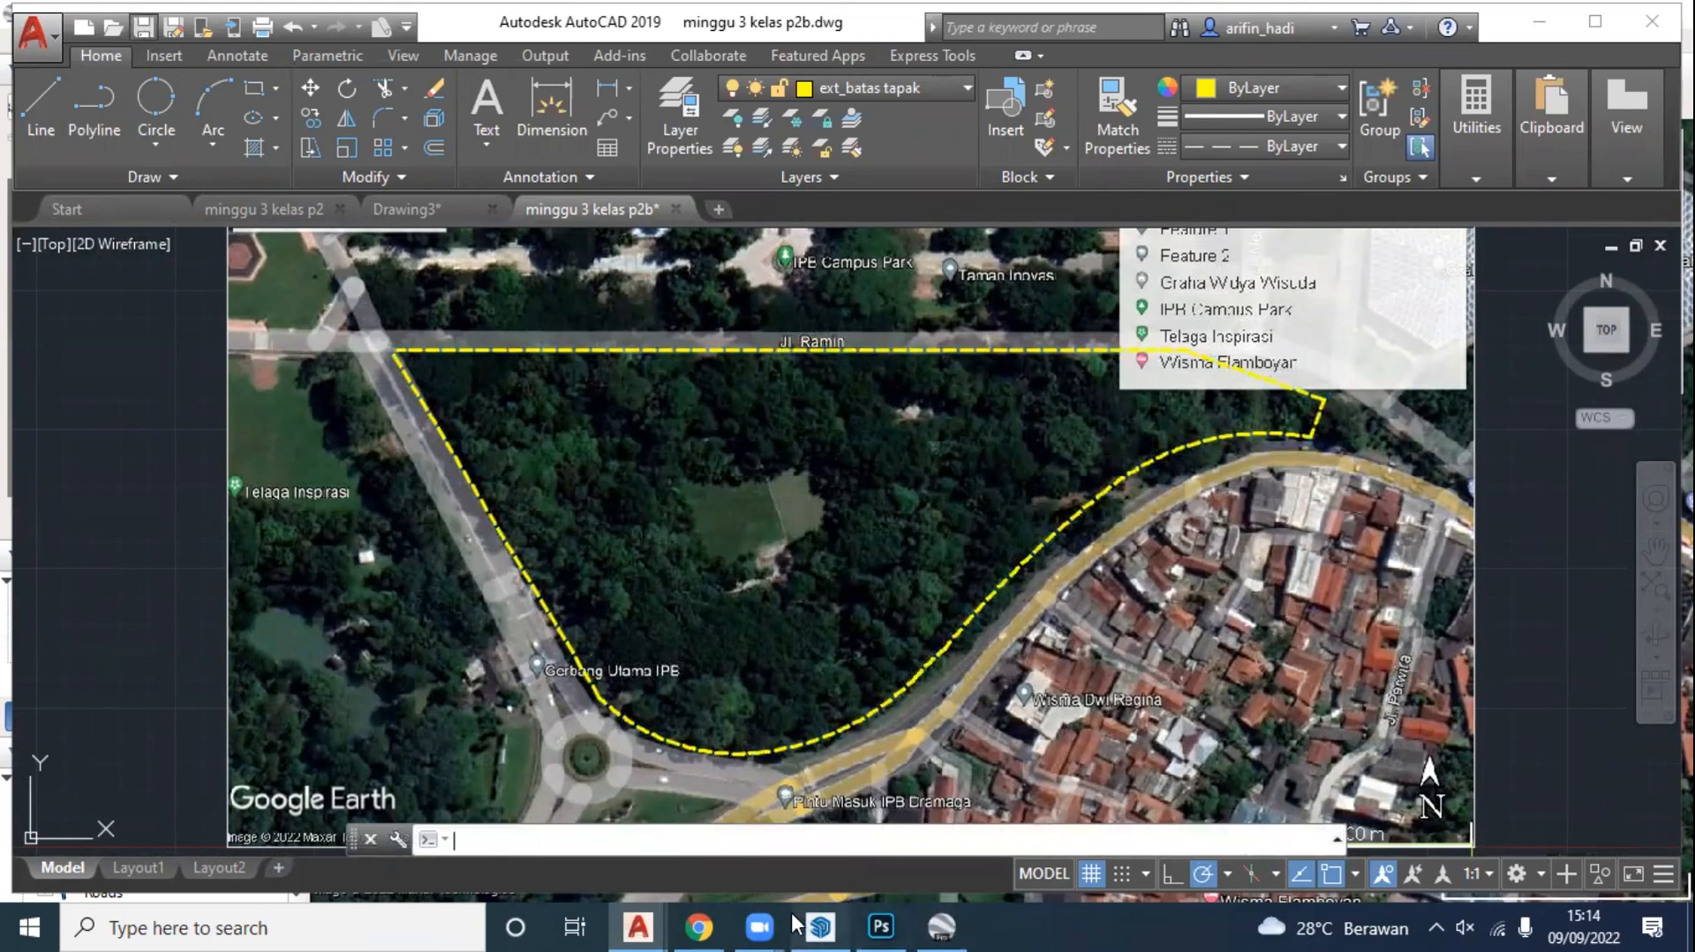
key(ctrl+s)
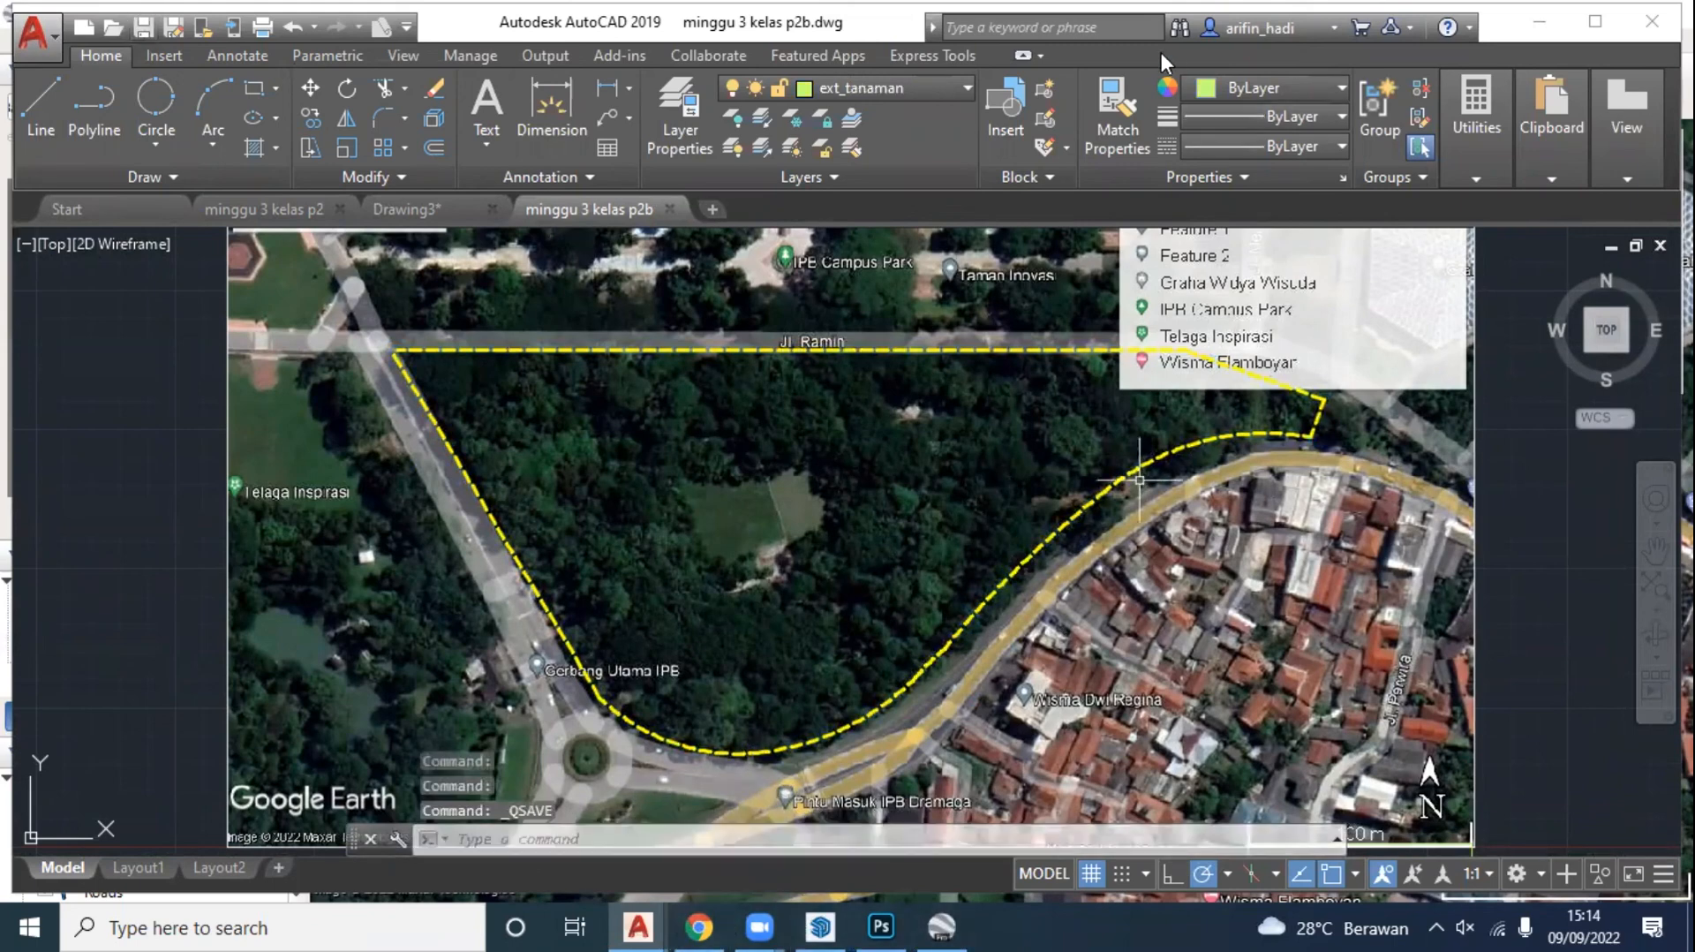